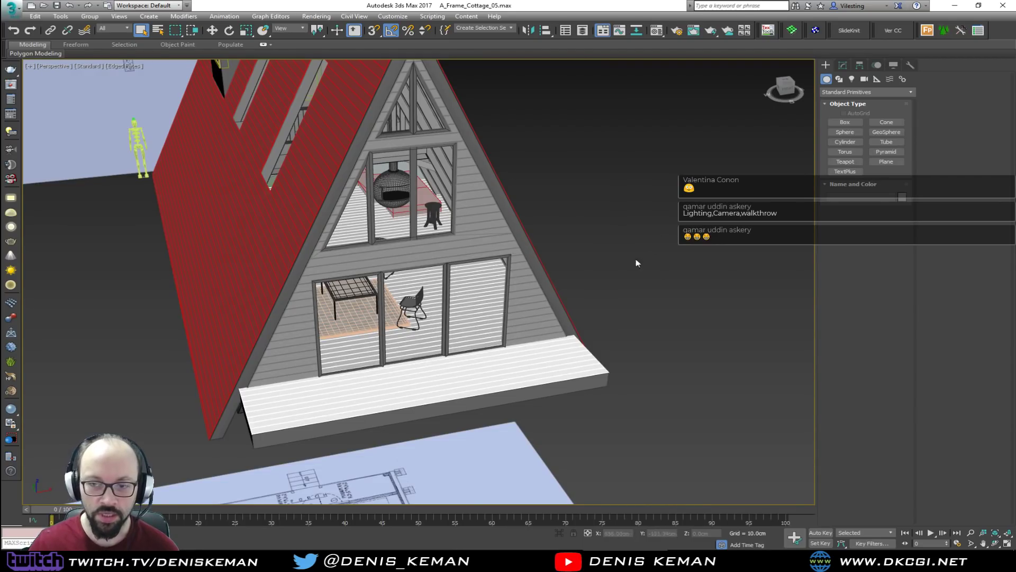
Inspect the cottage's front facade and look through its windows at the living area and kitchen
scroll(383, 274, up, 2)
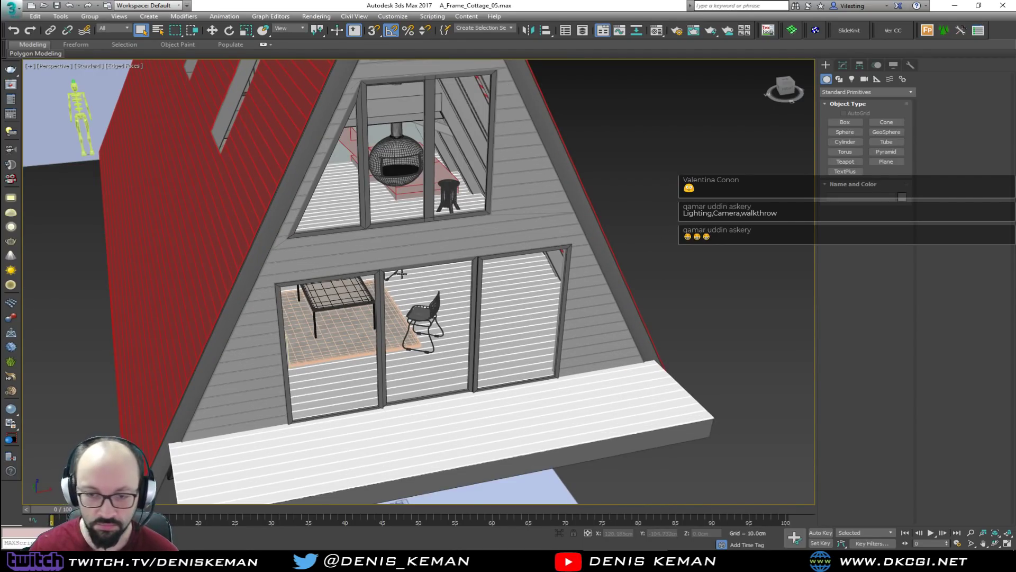
scroll(407, 275, up, 5)
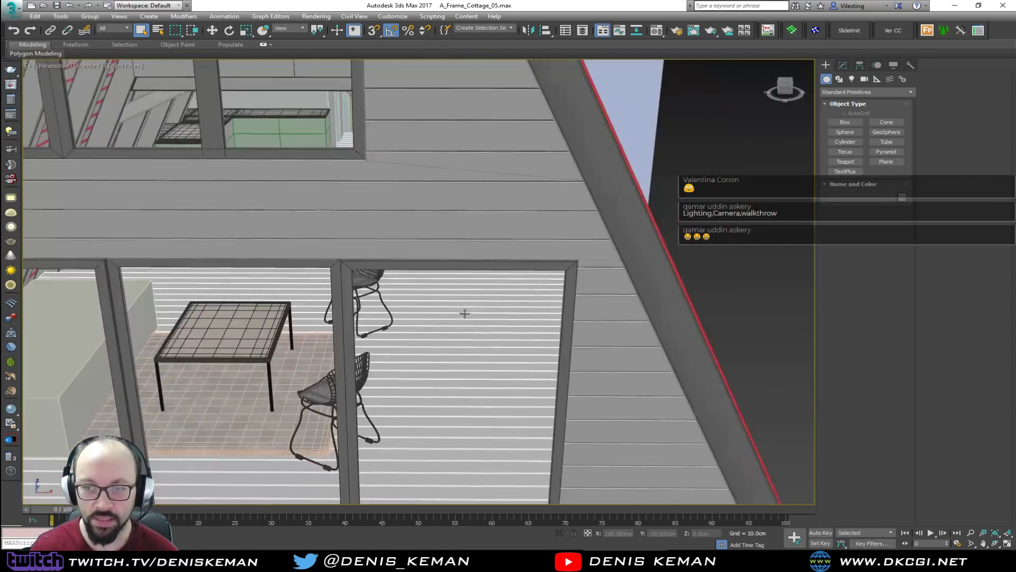
alt+middle_drag(465, 313, 453, 295)
middle_drag(371, 286, 537, 391)
scroll(359, 289, up, 2)
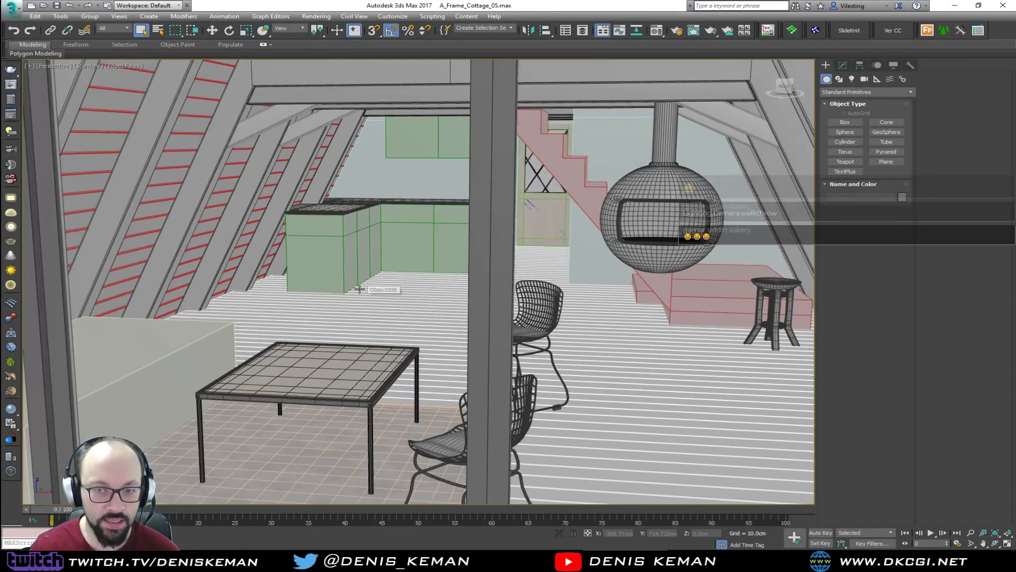
scroll(361, 288, down, 6)
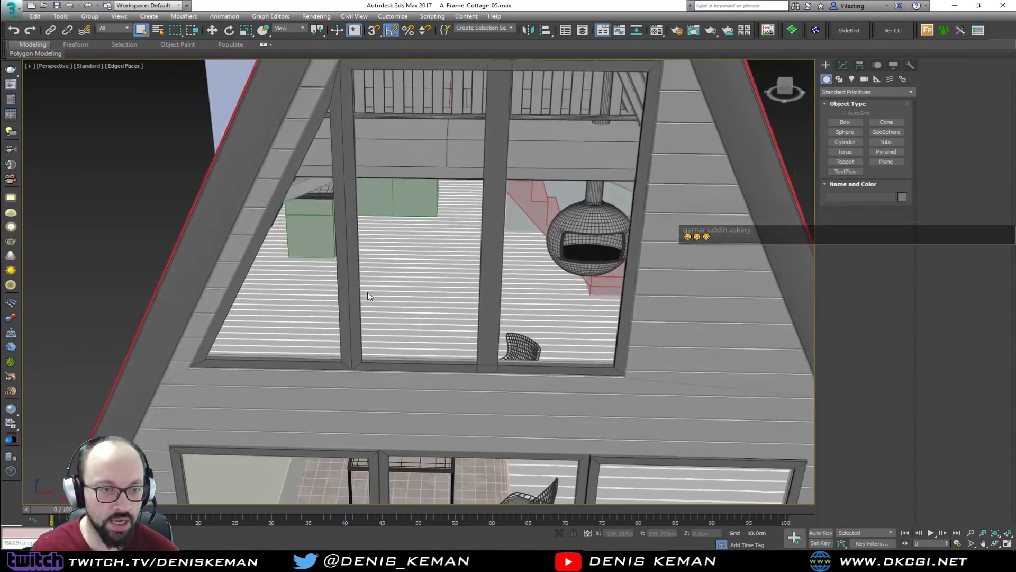
alt+middle_drag(367, 292, 361, 291)
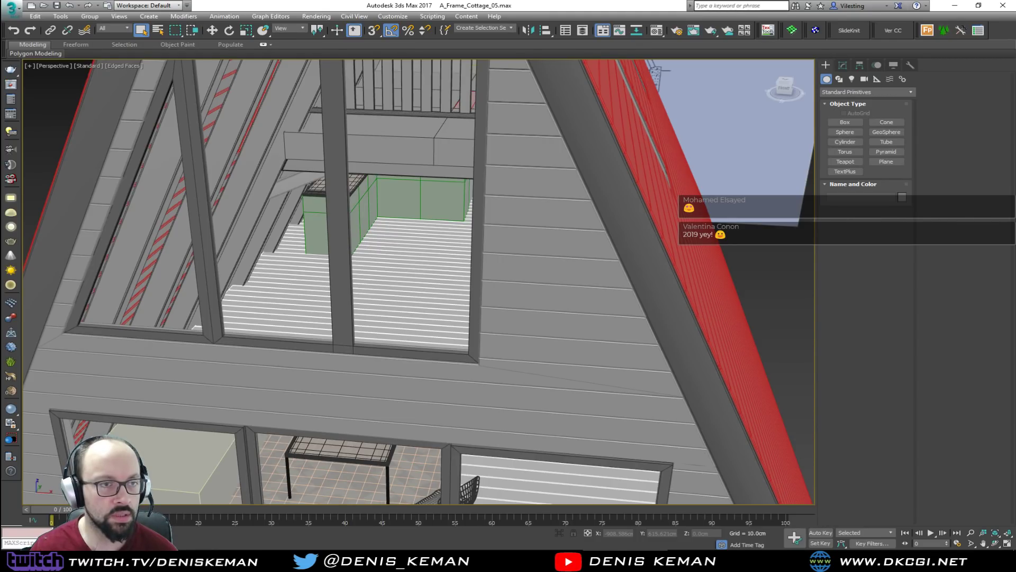
scroll(346, 274, up, 10)
key(F3)
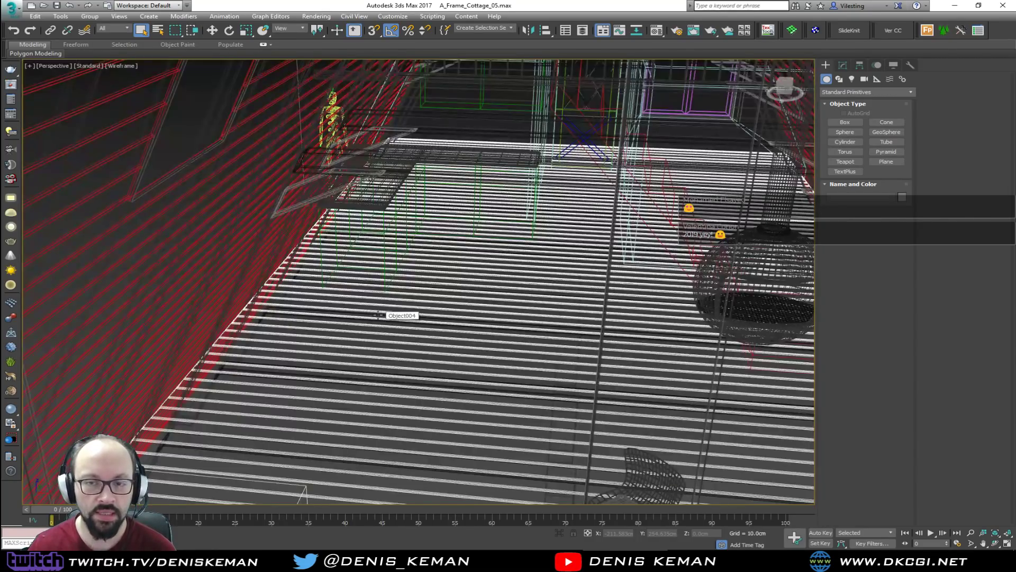
key(F3)
scroll(338, 304, down, 8)
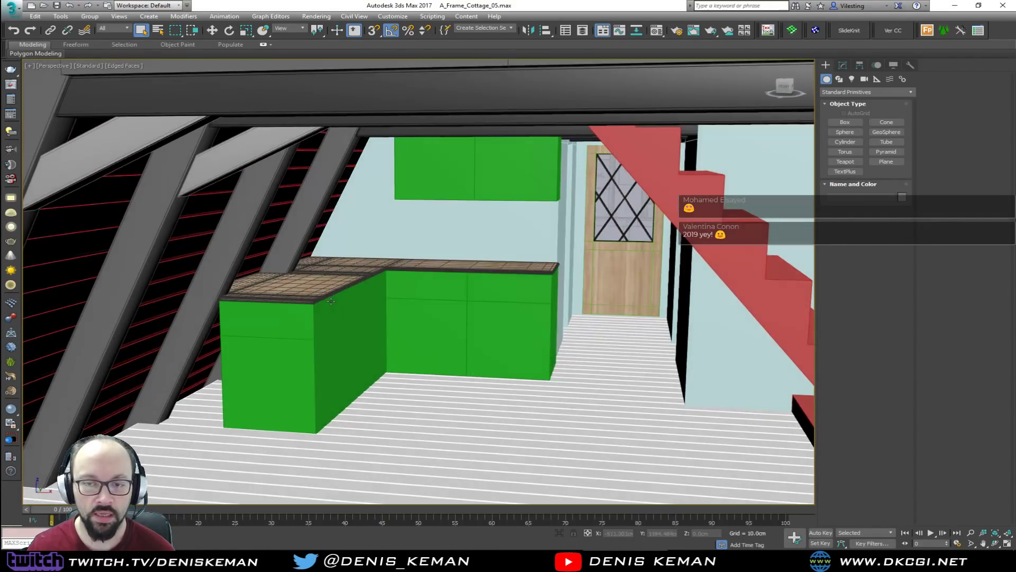
Turn off the edged-faces display and examine the lower kitchen cabinets and countertop
alt+middle_drag(330, 301, 357, 342)
key(F4)
click(380, 342)
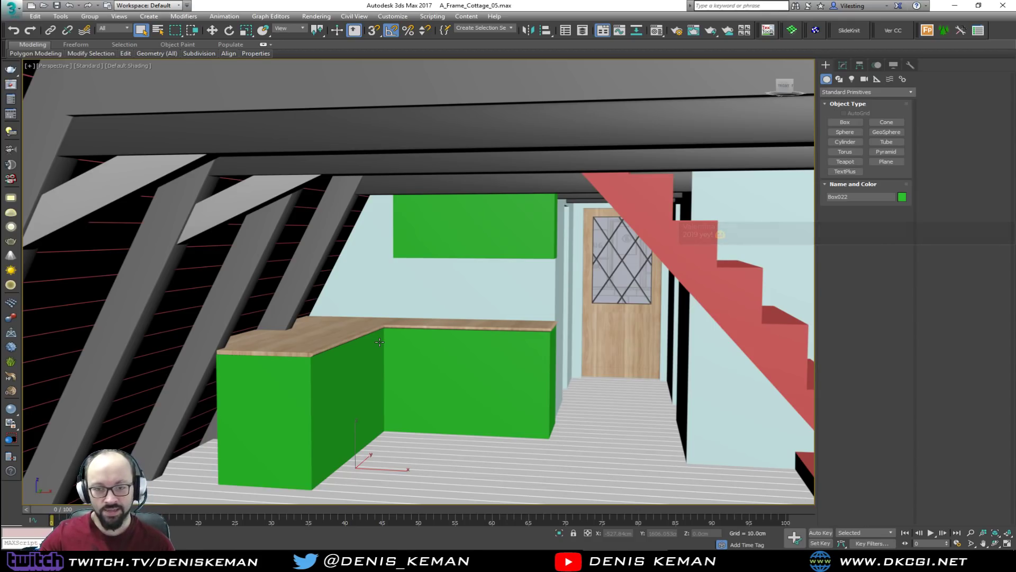
alt+middle_drag(362, 302, 398, 323)
scroll(398, 323, down, 5)
click(282, 404)
alt+middle_drag(312, 392, 348, 315)
scroll(472, 350, up, 6)
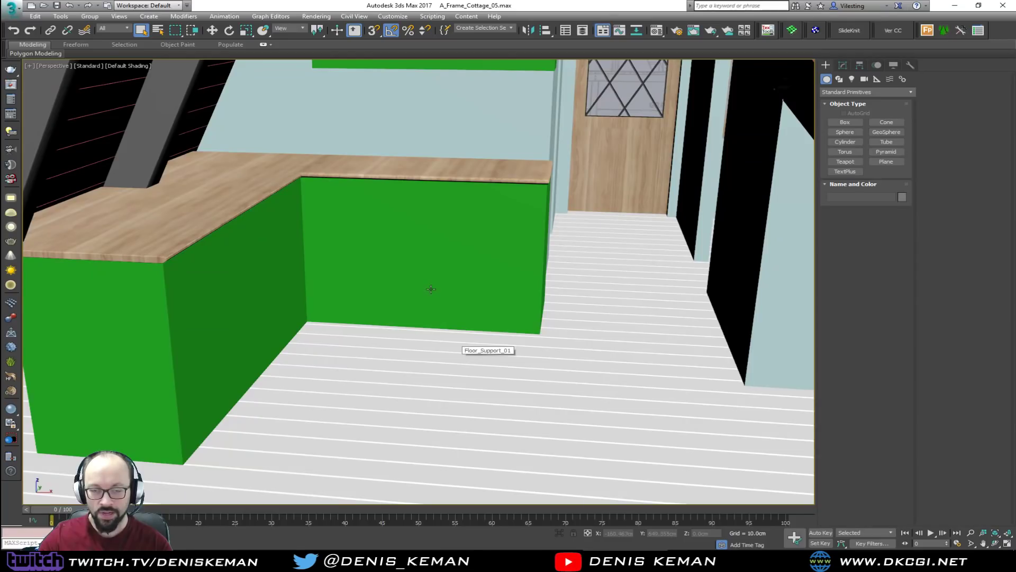
Examine the area around the kitchen, including the loft beams, staircase and glazed door
scroll(431, 289, down, 3)
middle_drag(431, 289, 424, 316)
middle_drag(463, 249, 432, 426)
alt+middle_drag(483, 288, 482, 294)
middle_drag(482, 253, 481, 273)
alt+middle_drag(482, 273, 458, 249)
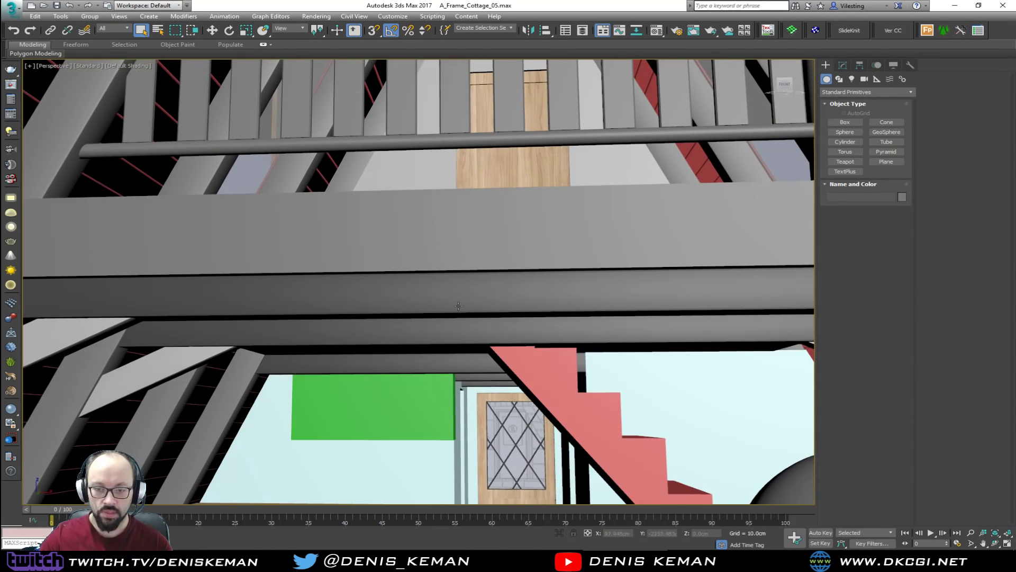
middle_drag(459, 298, 442, 143)
mouse_move(450, 208)
alt+middle_down()
mouse_move(454, 255)
mouse_move(437, 148)
mouse_move(452, 193)
alt+middle_up()
alt+middle_drag(453, 194, 459, 215)
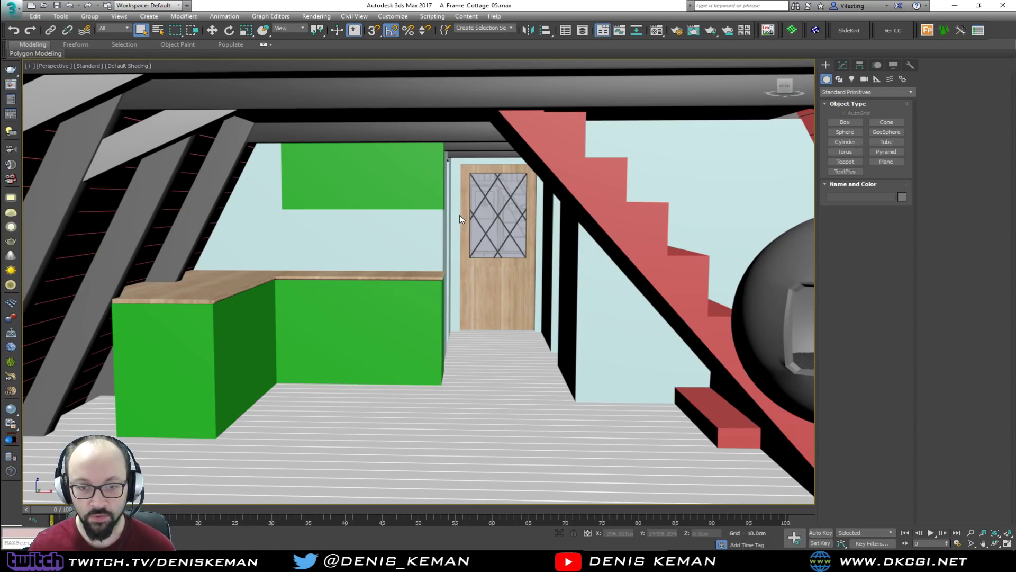
middle_drag(354, 220, 400, 207)
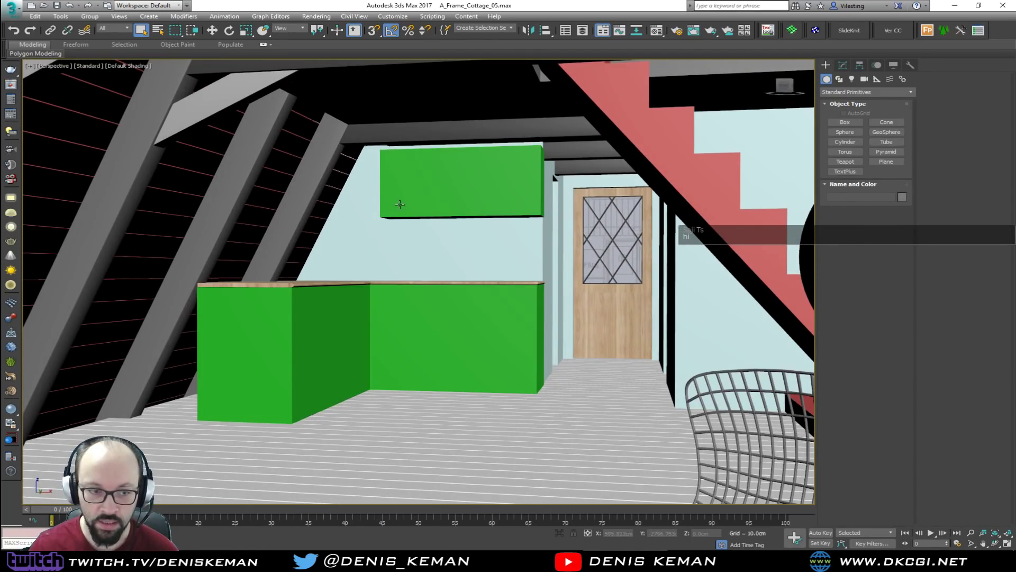
Select the upper kitchen cabinets and show edged faces to examine their mesh
scroll(403, 209, up, 3)
alt+middle_drag(426, 258, 440, 242)
click(440, 241)
scroll(440, 242, up, 5)
key(F4)
scroll(441, 242, down, 6)
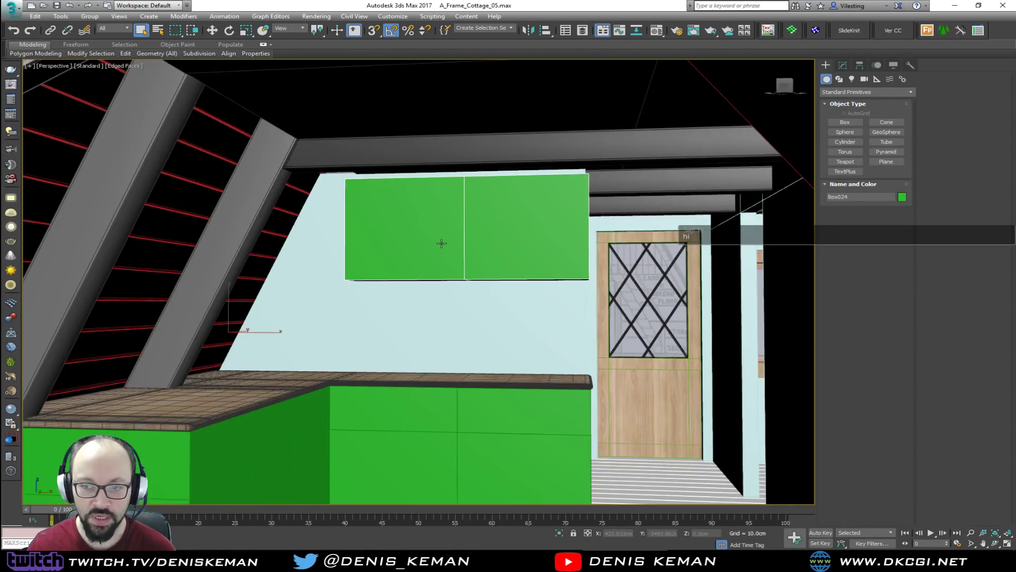
mouse_move(440, 250)
alt+middle_down()
mouse_move(437, 268)
mouse_move(437, 244)
alt+middle_up()
alt+middle_drag(364, 265, 365, 304)
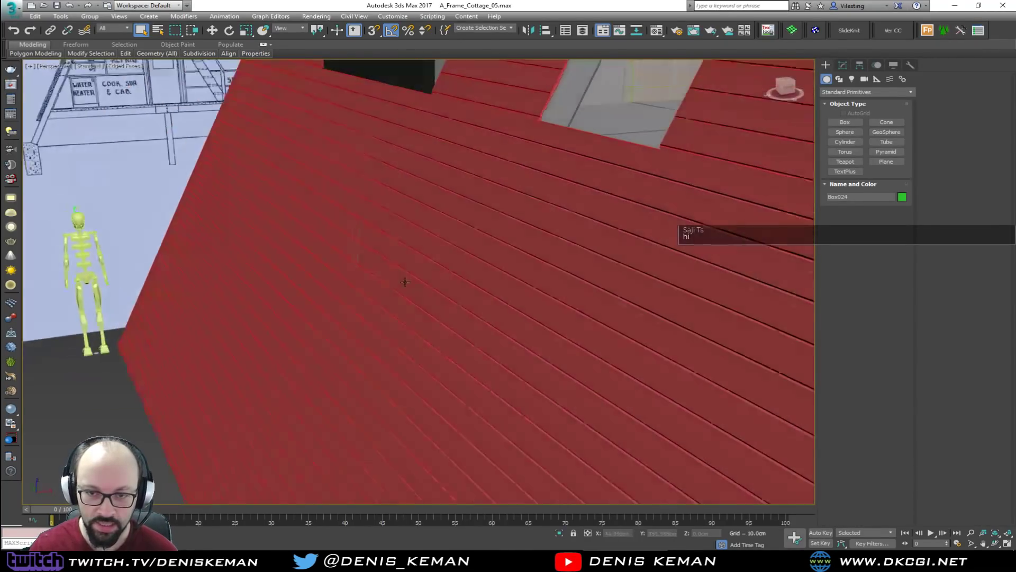
Deselect the upper cabinets and return to a shaded interior view of the whole kitchen
scroll(346, 306, down, 7)
click(268, 408)
mouse_move(388, 368)
alt+middle_down()
mouse_move(336, 369)
mouse_move(423, 333)
mouse_move(403, 295)
mouse_move(399, 309)
mouse_move(408, 298)
alt+middle_up()
key(F3)
scroll(436, 326, up, 10)
key(F3)
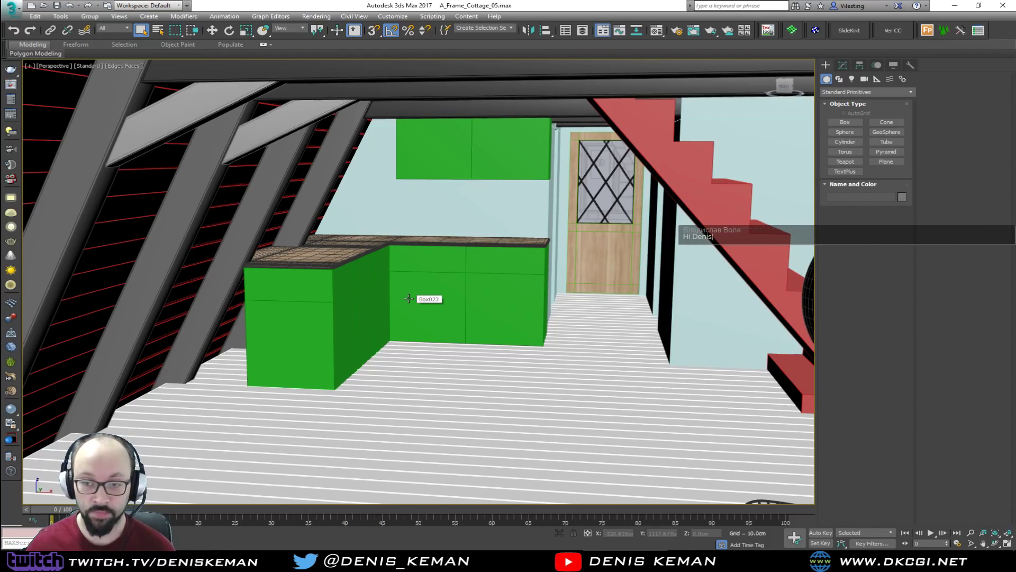
Turn off edged faces in the viewport and review the kitchen cabinets, countertop and back wall
middle_drag(477, 215, 435, 274)
mouse_move(435, 275)
alt+middle_down()
mouse_move(449, 257)
mouse_move(439, 259)
alt+middle_up()
middle_drag(410, 323, 431, 278)
key(F4)
scroll(417, 263, up, 5)
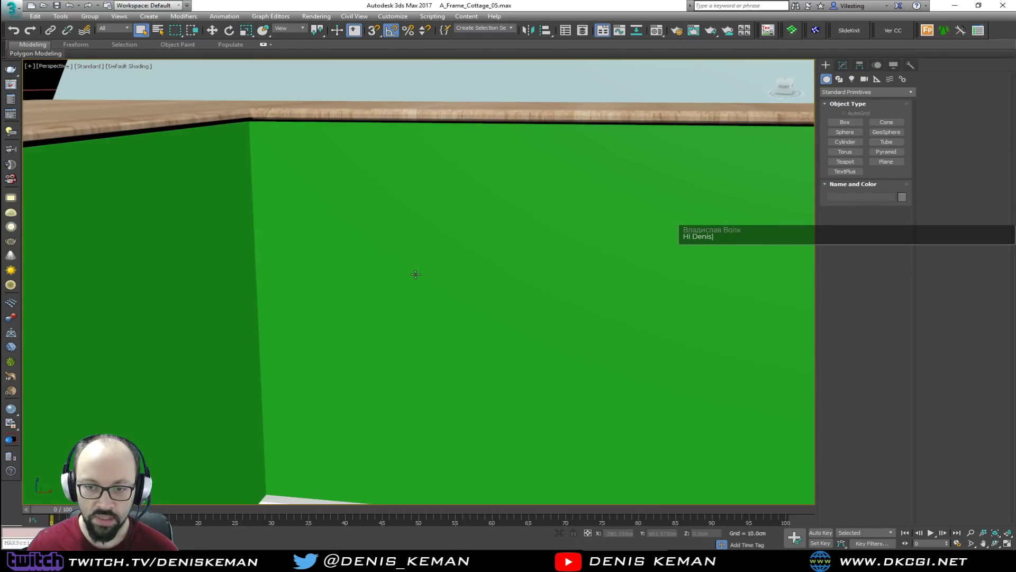
scroll(414, 274, down, 2)
scroll(415, 274, down, 10)
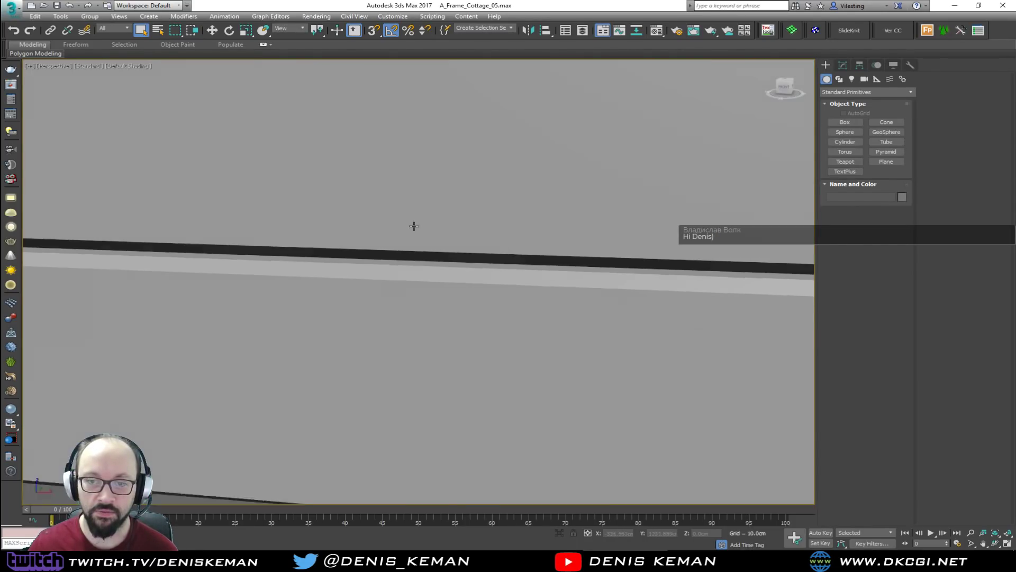
scroll(418, 217, up, 10)
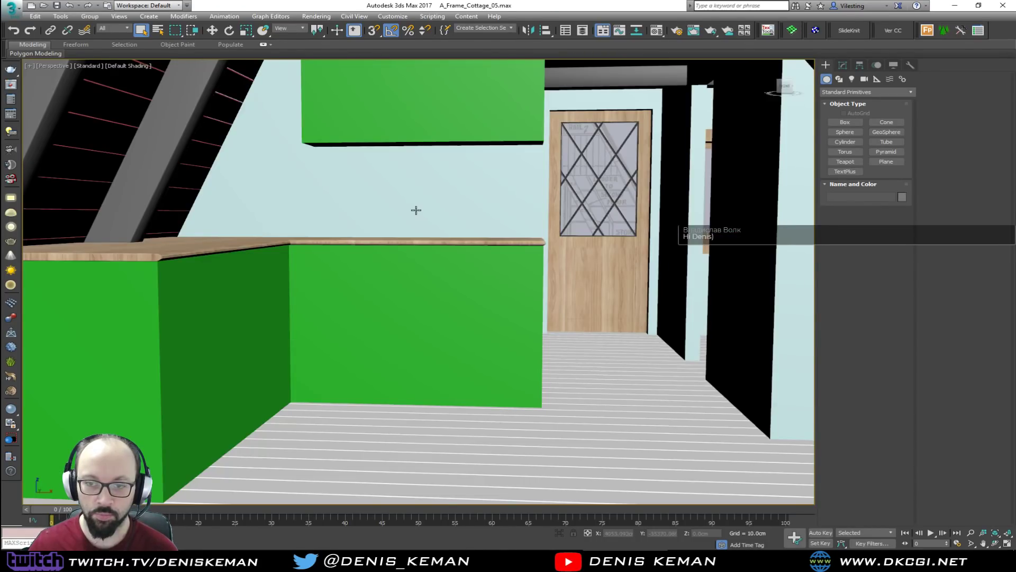
mouse_move(416, 209)
middle_down()
mouse_move(413, 315)
mouse_move(412, 193)
middle_up()
scroll(409, 246, up, 2)
scroll(416, 229, down, 3)
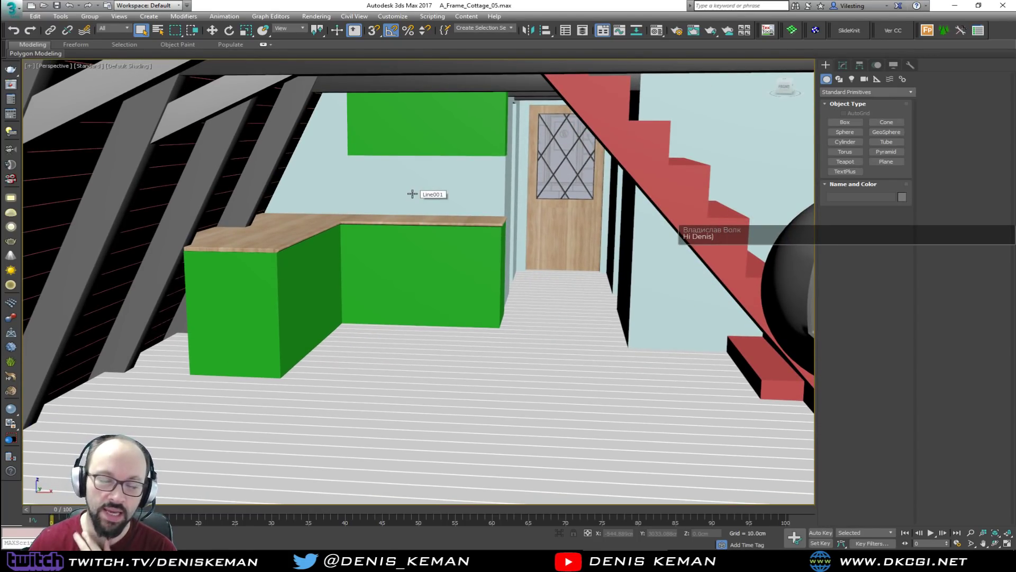
mouse_move(424, 216)
alt+middle_down()
mouse_move(438, 218)
mouse_move(429, 216)
alt+middle_up()
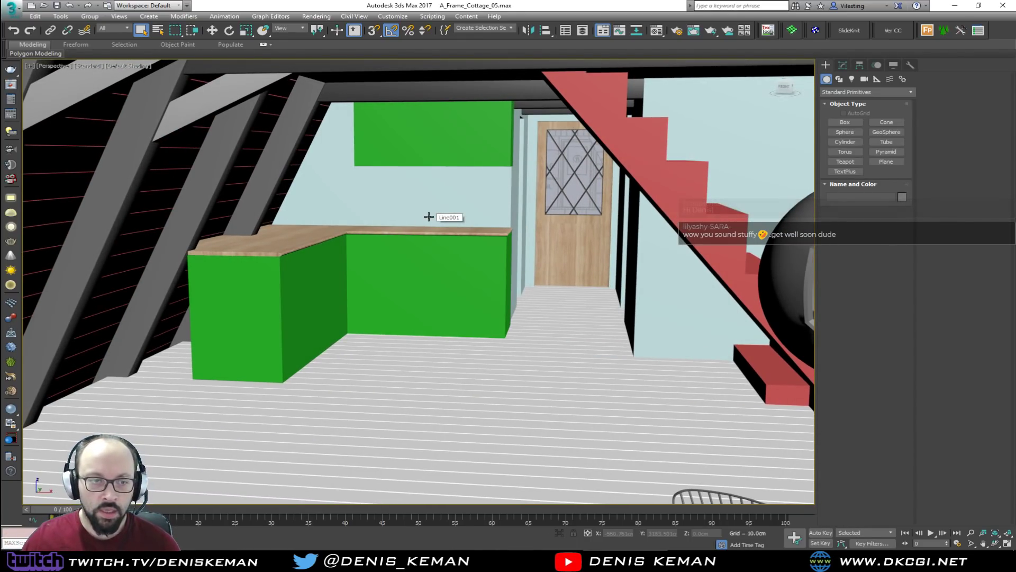
Inspect the red roof from outside, including its dormer and the two roof windows
scroll(396, 269, down, 5)
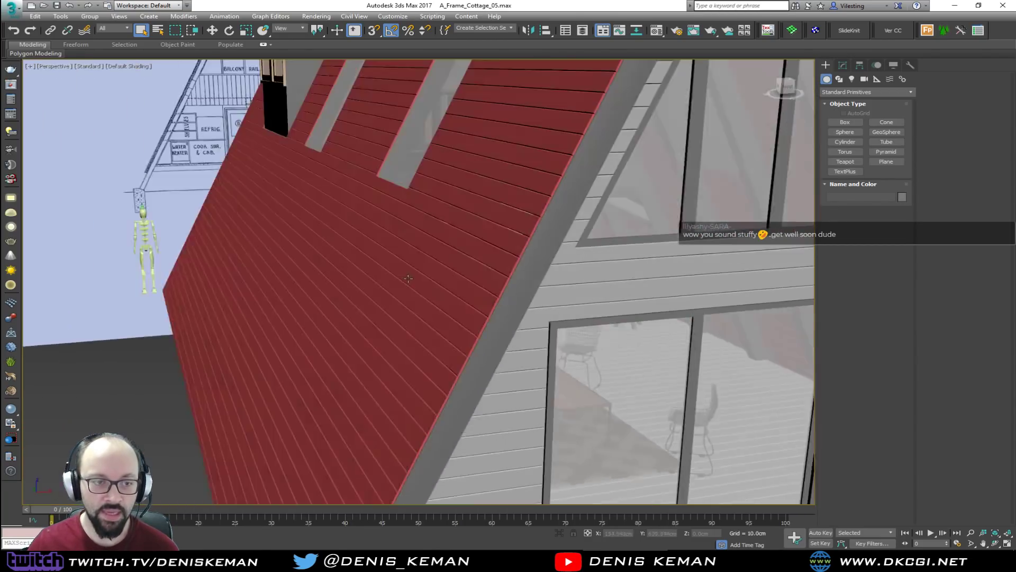
scroll(408, 278, up, 5)
alt+middle_drag(394, 250, 426, 281)
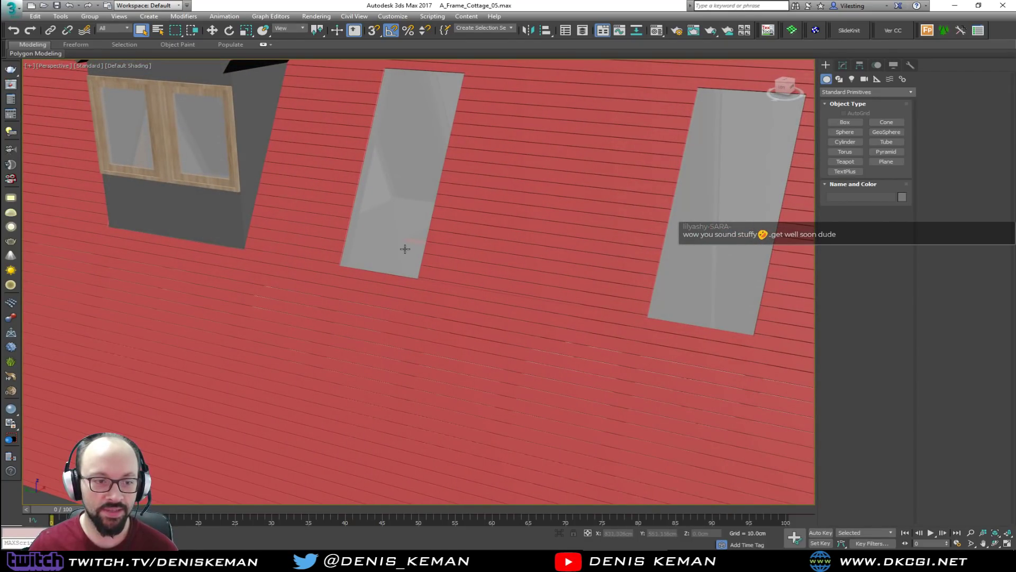
middle_drag(405, 249, 391, 311)
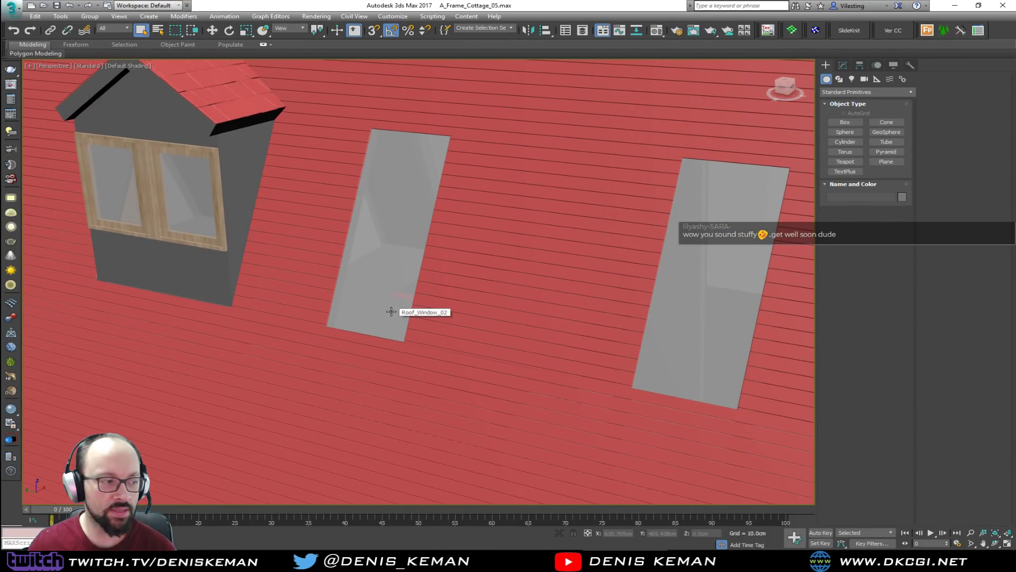
alt+middle_drag(391, 311, 435, 273)
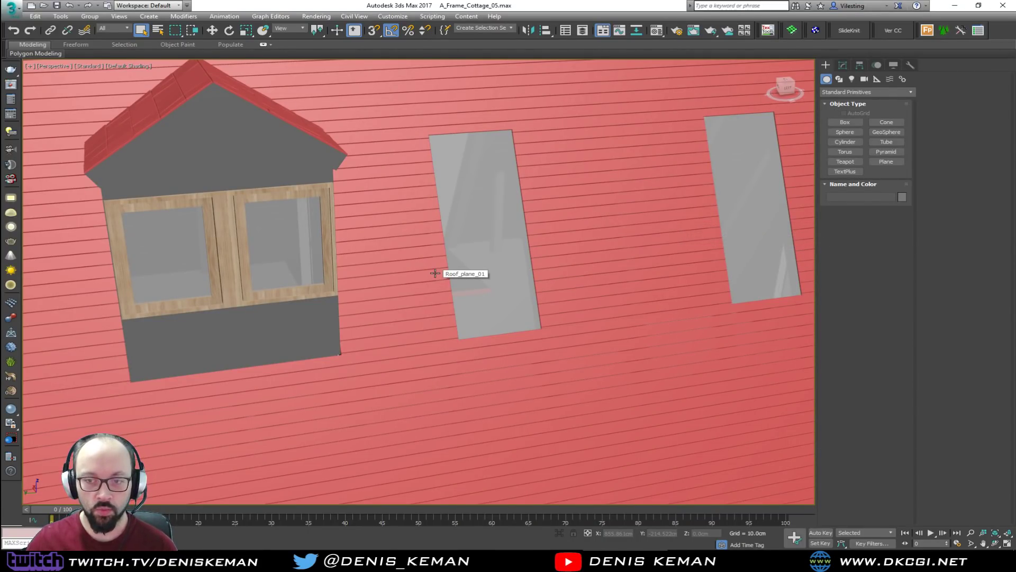
alt+middle_drag(498, 259, 476, 159)
Examine the living-room furniture around the coffee table and rug in wireframe and shaded display
scroll(334, 316, up, 8)
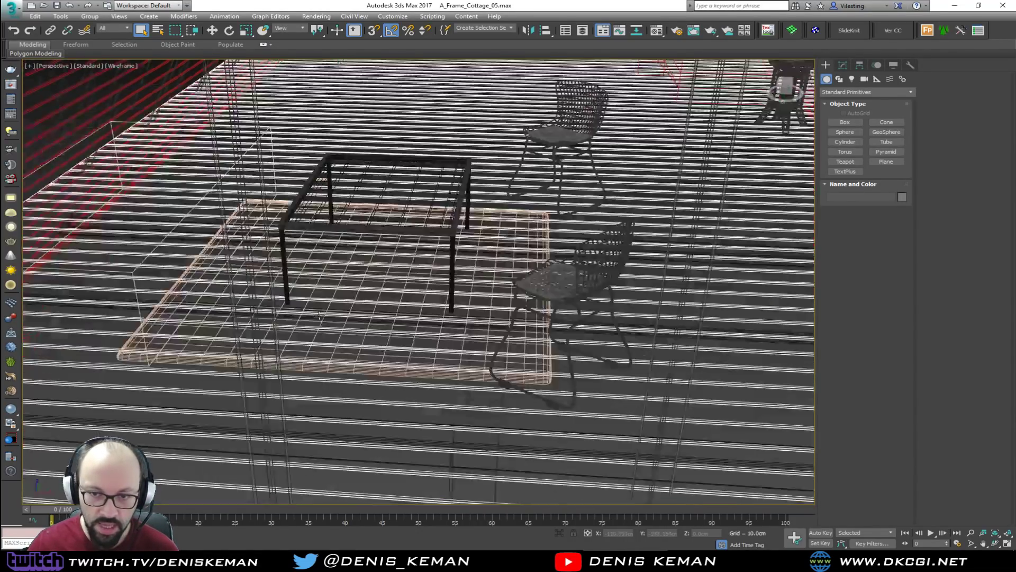
mouse_move(326, 307)
alt+middle_down()
mouse_move(333, 277)
mouse_move(324, 272)
mouse_move(469, 335)
mouse_move(548, 311)
mouse_move(481, 323)
mouse_move(439, 313)
alt+middle_up()
key(F3)
click(548, 310)
key(z)
key(F3)
middle_drag(609, 318, 332, 299)
mouse_move(530, 304)
middle_down()
mouse_move(364, 326)
mouse_move(517, 279)
mouse_move(478, 299)
mouse_move(491, 296)
mouse_move(489, 324)
mouse_move(474, 326)
mouse_move(492, 335)
mouse_move(539, 297)
mouse_move(641, 342)
mouse_move(613, 320)
mouse_move(549, 312)
middle_up()
scroll(491, 296, up, 5)
scroll(493, 297, down, 4)
click(512, 338)
click(641, 341)
key(F3)
key(F3)
Review the rest of the interior, clear the selection and return to an exterior view of the roof
middle_drag(245, 254, 496, 265)
scroll(497, 264, up, 3)
alt+middle_drag(436, 263, 392, 222)
middle_drag(393, 223, 412, 347)
scroll(402, 329, up, 2)
scroll(402, 329, down, 2)
scroll(483, 358, down, 5)
click(221, 467)
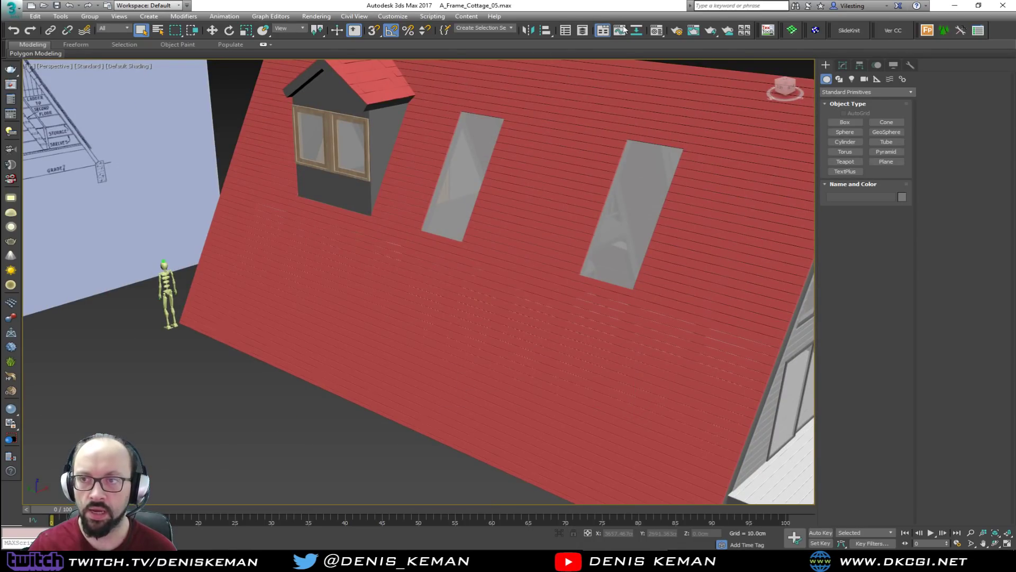
Open the Layer Explorer and hide the Roof layer to expose the cottage's interior
click(582, 30)
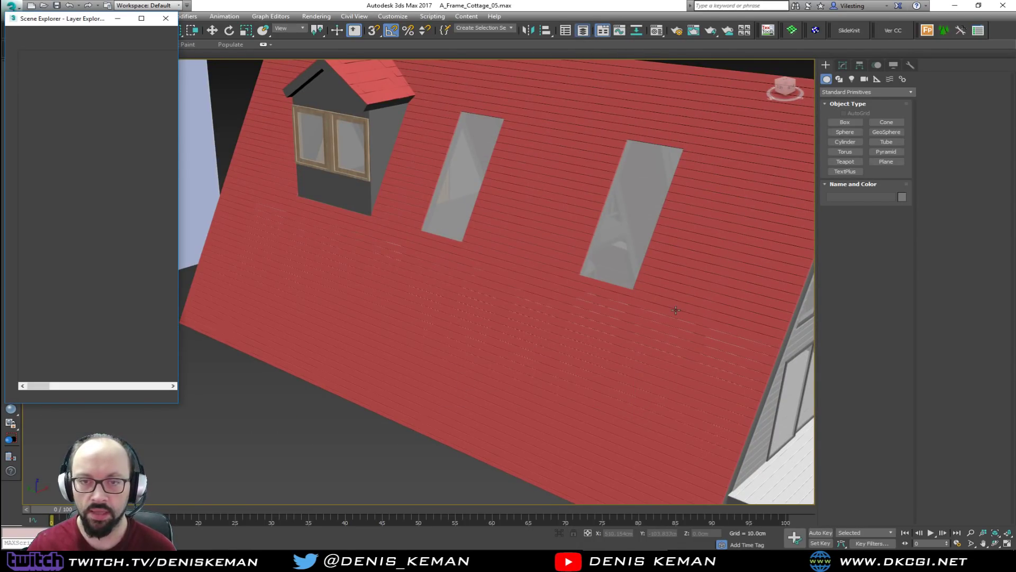
click(32, 89)
middle_drag(503, 414, 369, 406)
alt+middle_drag(451, 367, 496, 335)
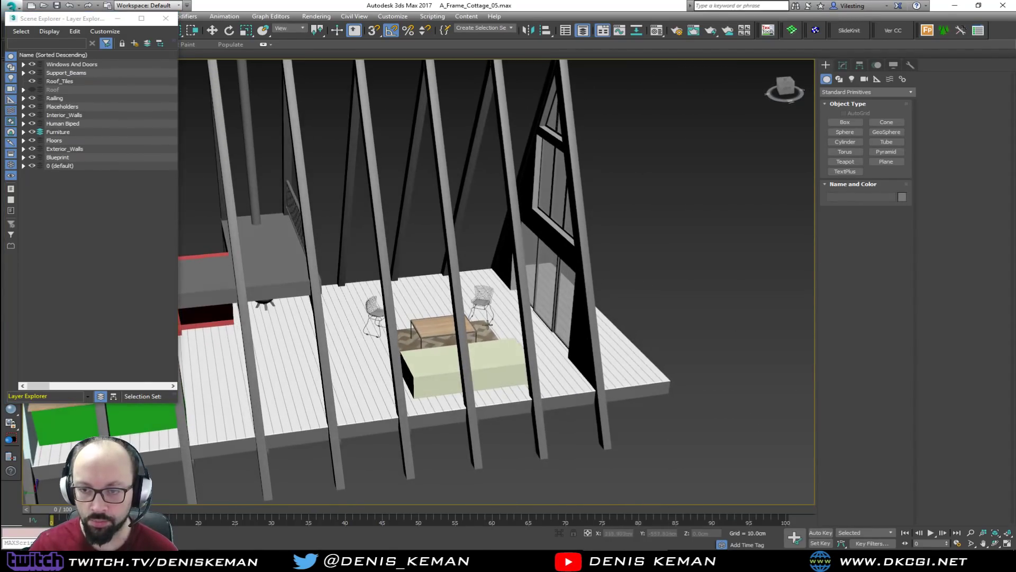
Examine the living area between the support beams, including the chairs, coffee table, rug and glazed front
scroll(464, 290, up, 5)
alt+middle_drag(466, 292, 339, 293)
middle_drag(598, 308, 456, 306)
mouse_move(609, 304)
alt+middle_down()
mouse_move(588, 301)
mouse_move(610, 294)
alt+middle_up()
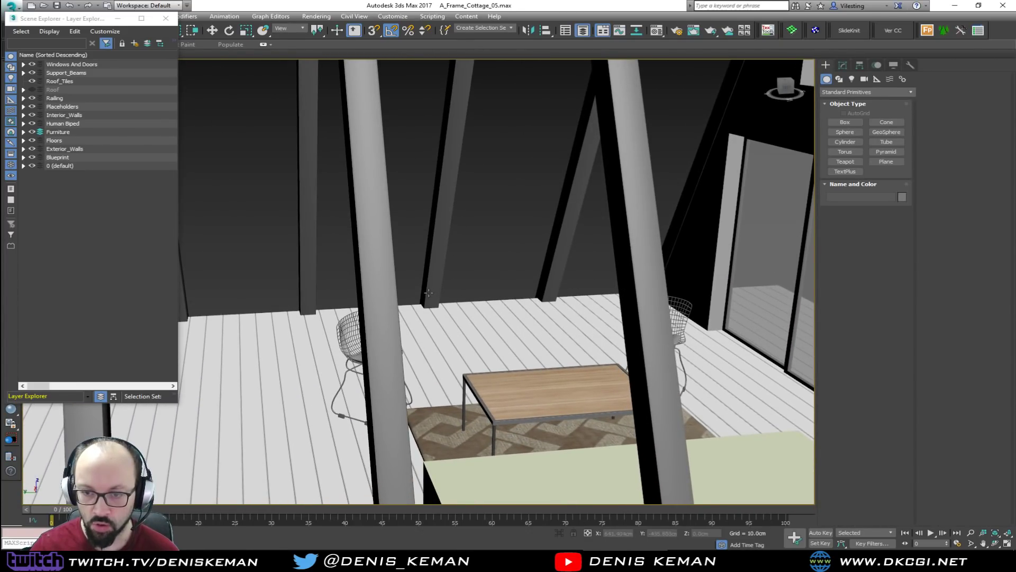
alt+middle_drag(665, 269, 682, 264)
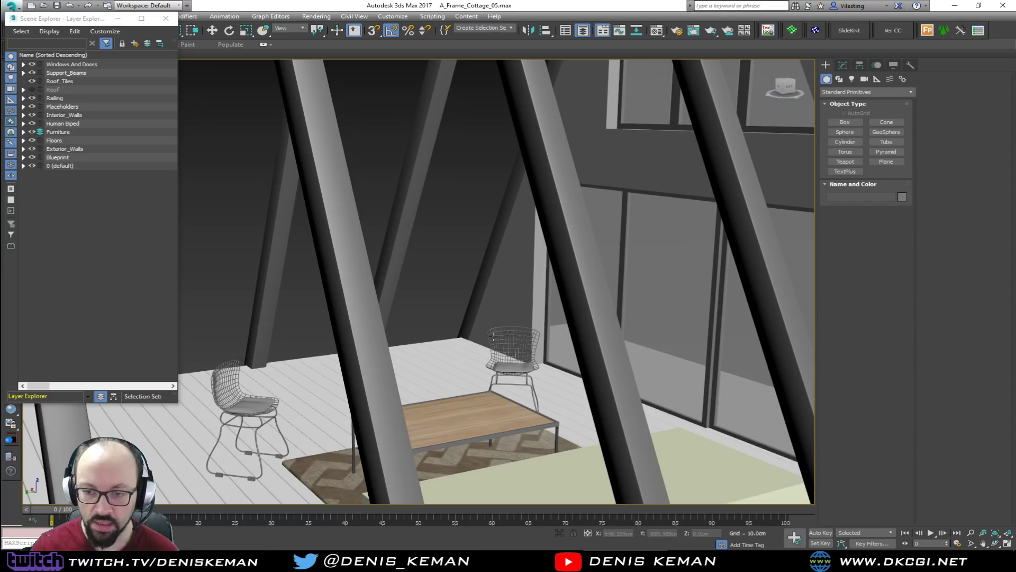
middle_drag(497, 322, 779, 362)
middle_drag(428, 365, 669, 385)
scroll(669, 384, down, 3)
middle_drag(365, 339, 660, 379)
Examine the back rooms, interior walls and entrance side, plus the upper loft with its railing
alt+middle_drag(569, 336, 364, 213)
middle_drag(547, 401, 397, 238)
alt+middle_drag(440, 365, 362, 337)
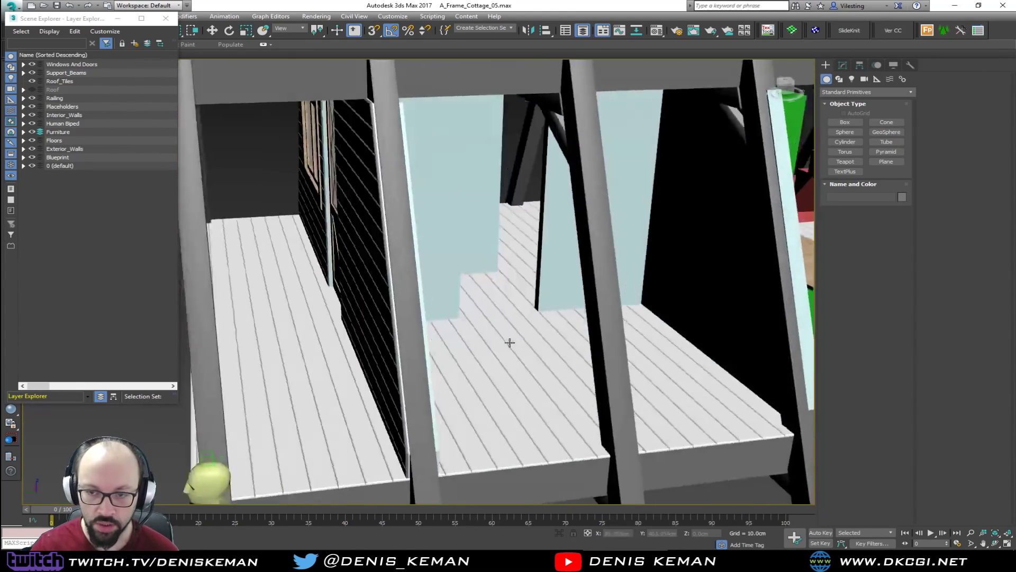
alt+middle_drag(509, 342, 362, 380)
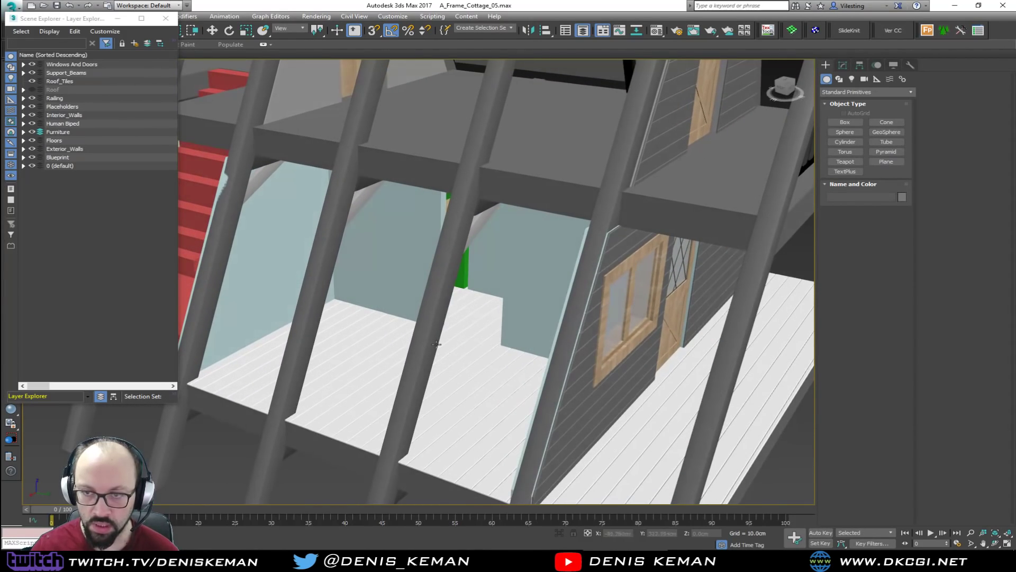
middle_drag(387, 302, 376, 517)
alt+middle_drag(426, 415, 453, 311)
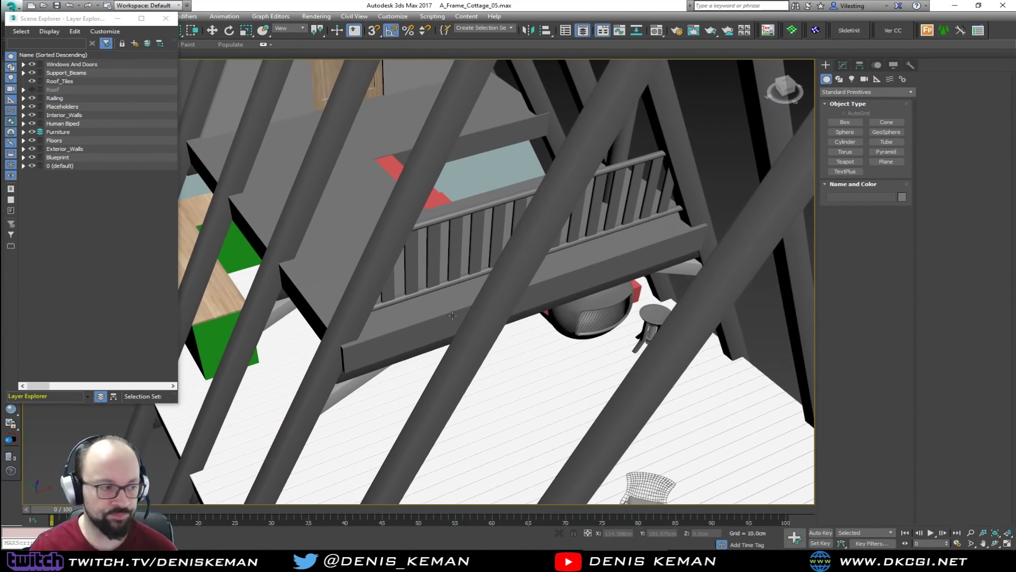
Switch to Discord and browse the interior reference photos in the streaming_related channel
click(775, 560)
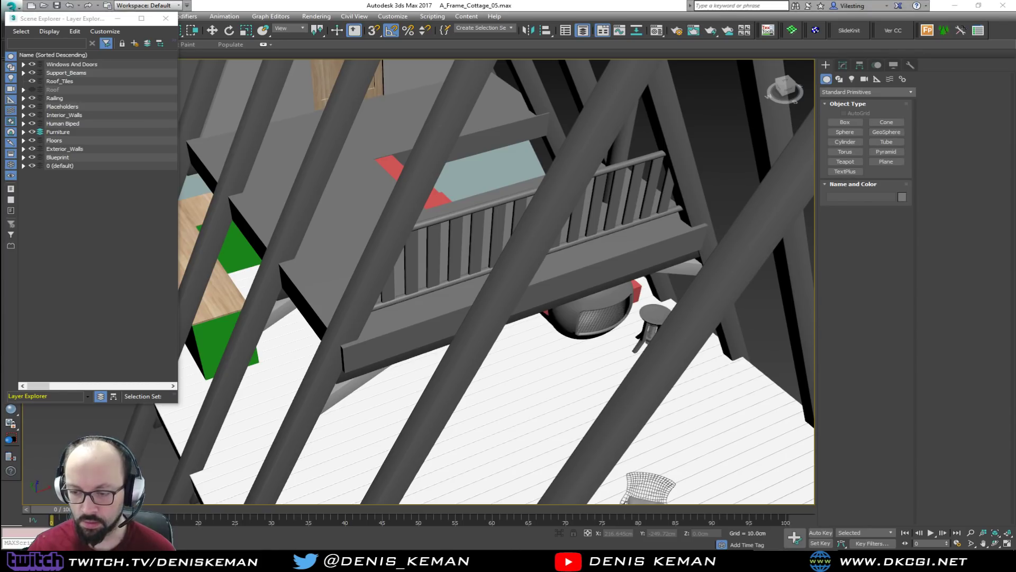
drag(0, 61, 651, 66)
scroll(565, 305, up, 5)
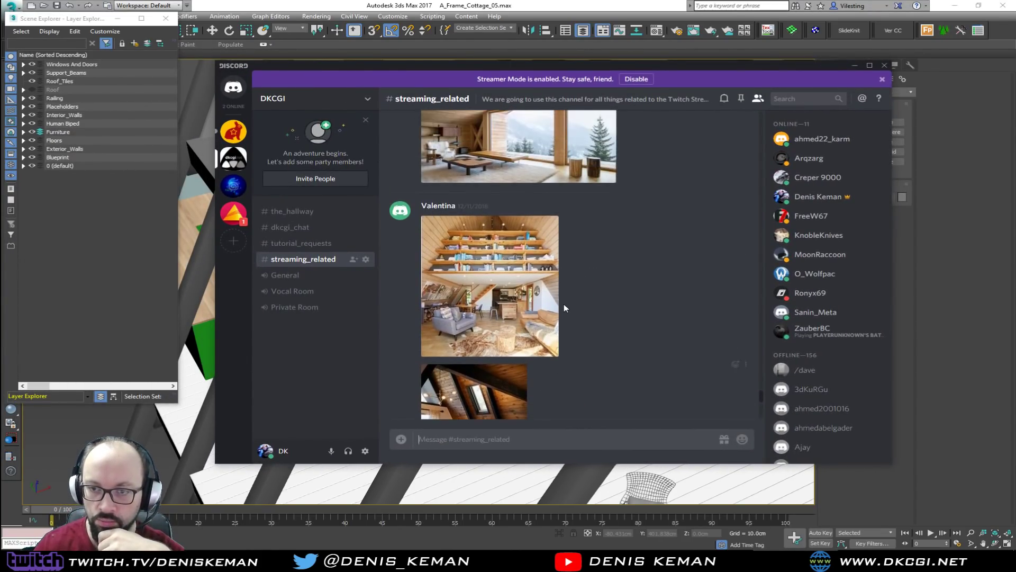
Browse further through the A-frame living room and kitchen photos in the channel, and move Discord off the model
scroll(564, 303, up, 1)
scroll(564, 304, down, 5)
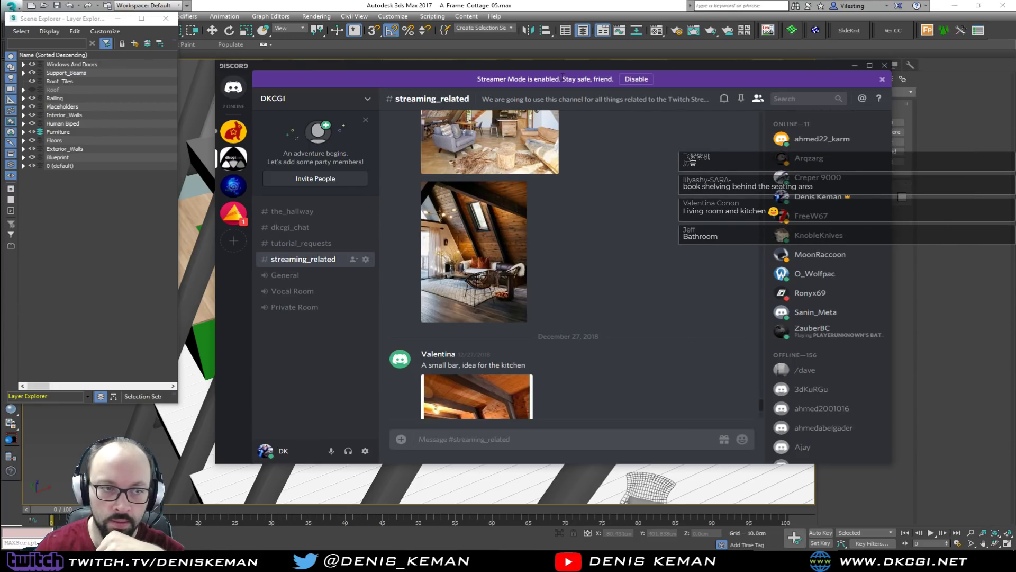
drag(425, 62, 0, 86)
Examine the living area's wire chairs, coffee table and rug close up between the support beams
alt+middle_drag(439, 317, 462, 283)
scroll(420, 323, down, 3)
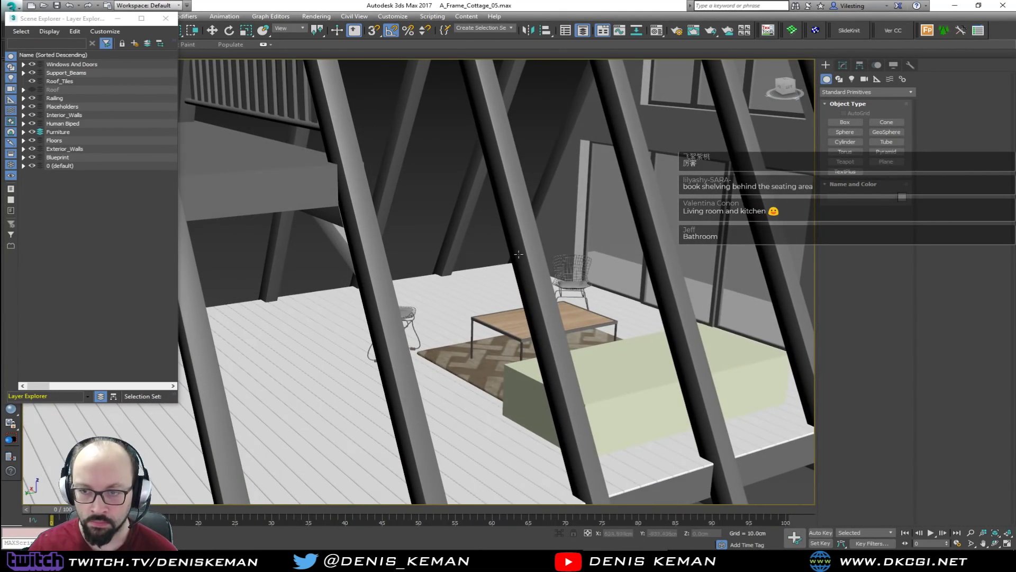
scroll(506, 259, up, 8)
scroll(523, 264, down, 5)
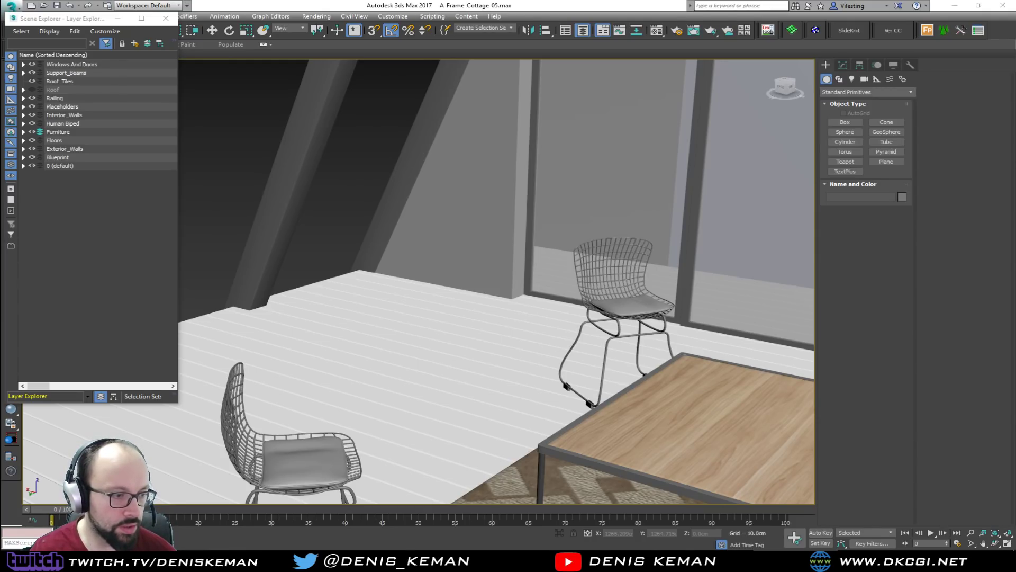
Return to Discord to view the small kitchen bar reference post, and minimise its window
key(alt+Tab)
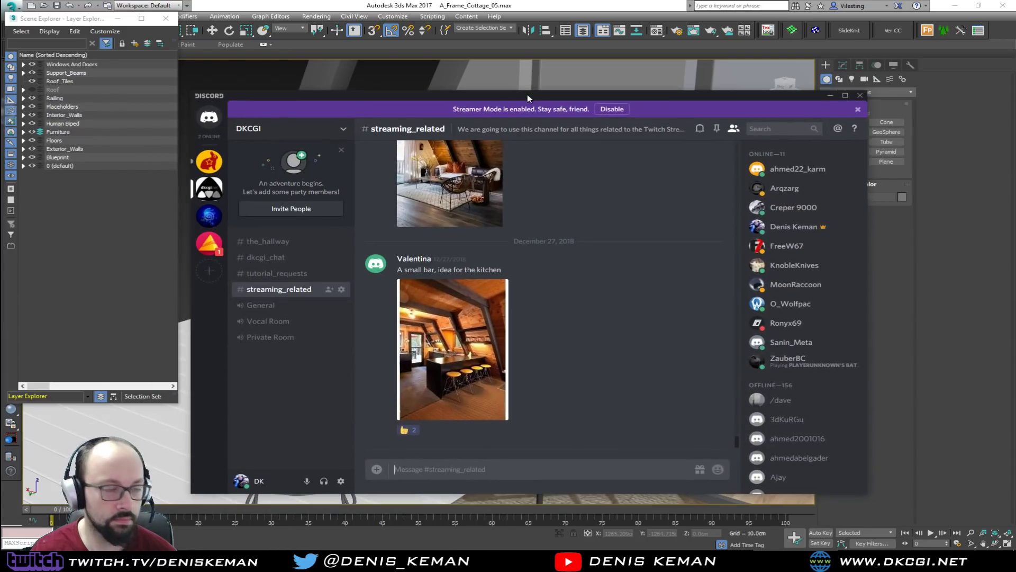
drag(527, 94, 566, 65)
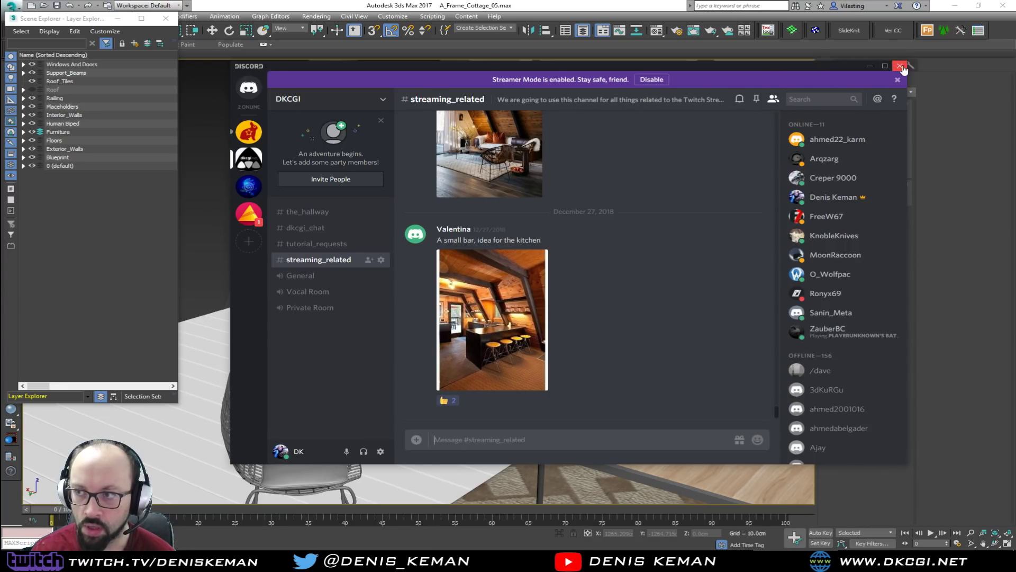
click(869, 66)
Examine the open floor around the hanging stove, stool, staircase and loft for a possible bar location
alt+middle_drag(734, 297, 563, 243)
scroll(505, 238, up, 2)
middle_drag(515, 212, 514, 266)
middle_drag(415, 447, 481, 332)
middle_drag(633, 326, 238, 327)
scroll(447, 297, down, 2)
alt+middle_drag(447, 297, 287, 272)
middle_drag(482, 284, 421, 290)
scroll(337, 272, down, 3)
scroll(364, 292, down, 4)
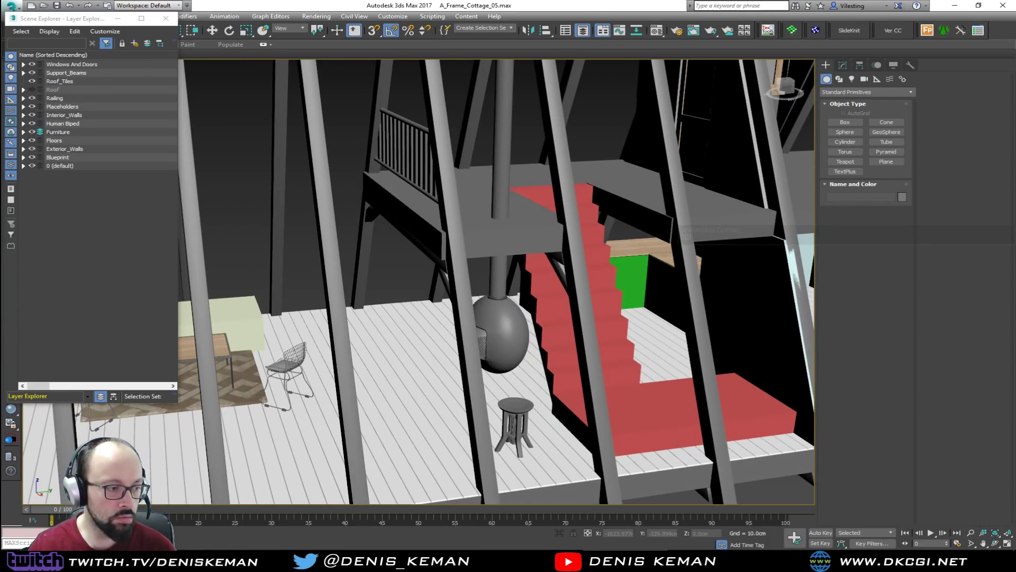
Bring Discord back over the model and enlarge the small kitchen bar photo to study its counter and stools
drag(0, 69, 393, 64)
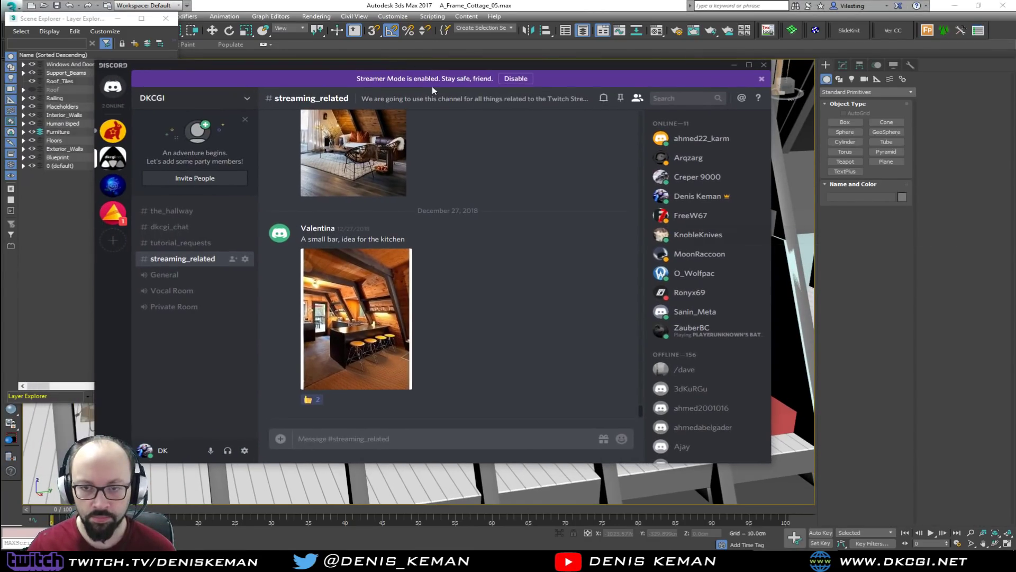
click(342, 311)
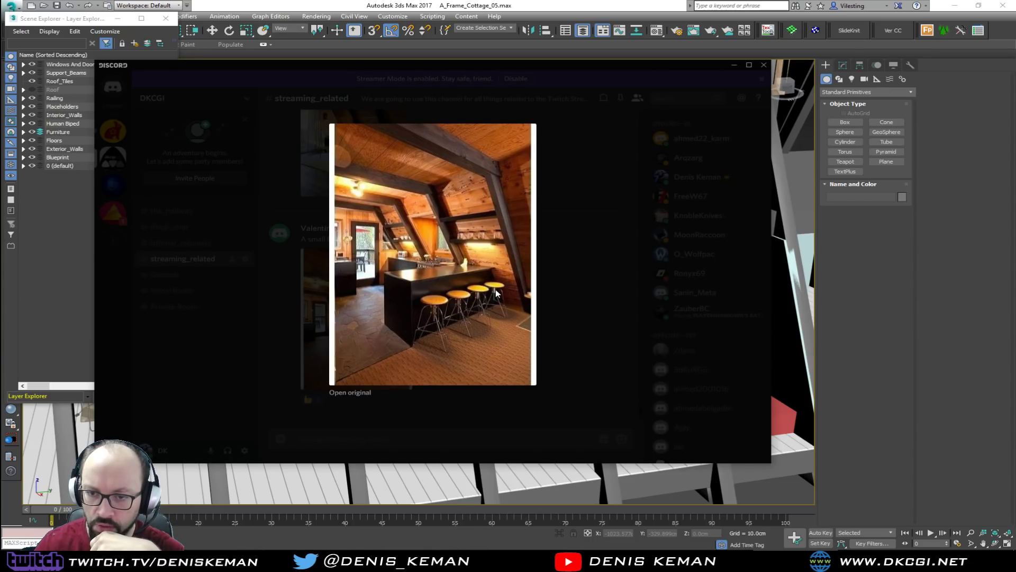
click(227, 561)
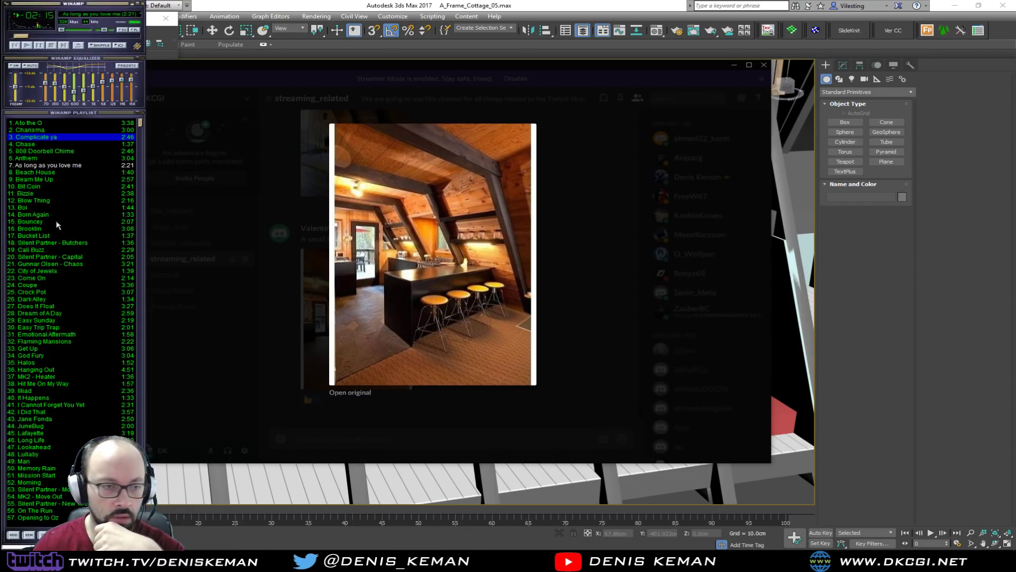
click(132, 3)
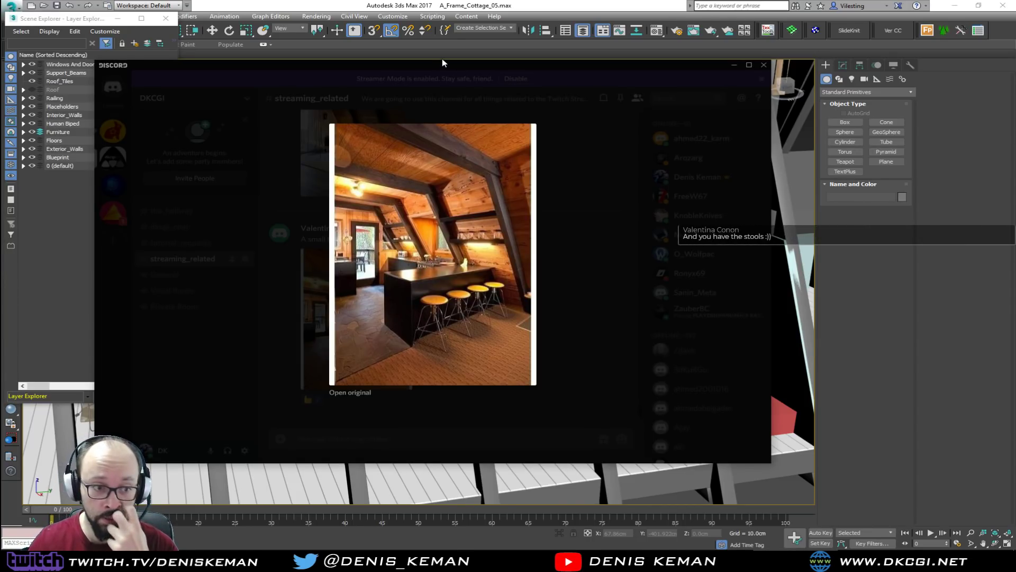
Minimise Discord, select the stool beside the hanging stove and inspect its mesh in wireframe and shaded display
click(734, 66)
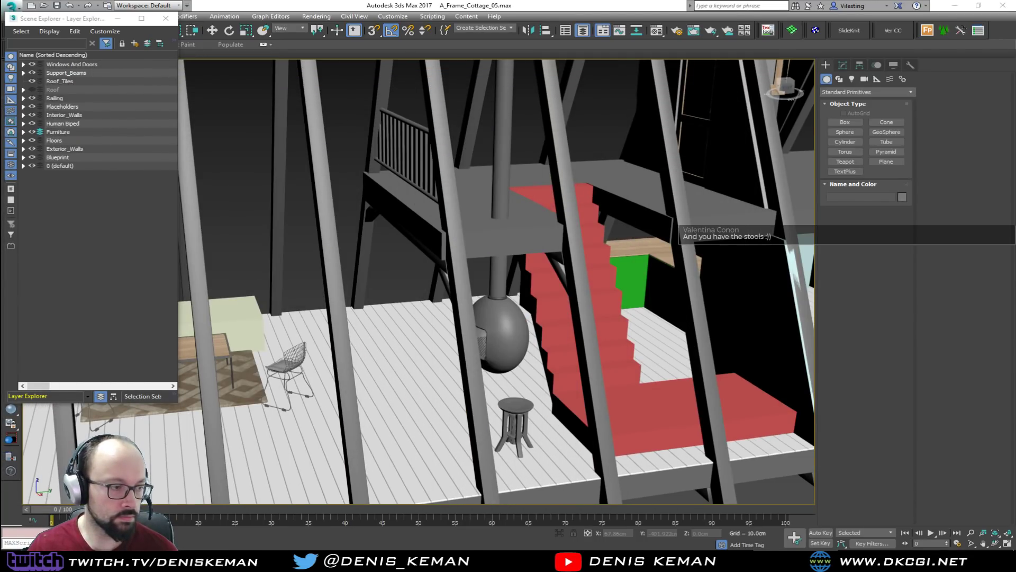
middle_drag(545, 360, 507, 324)
scroll(563, 356, up, 8)
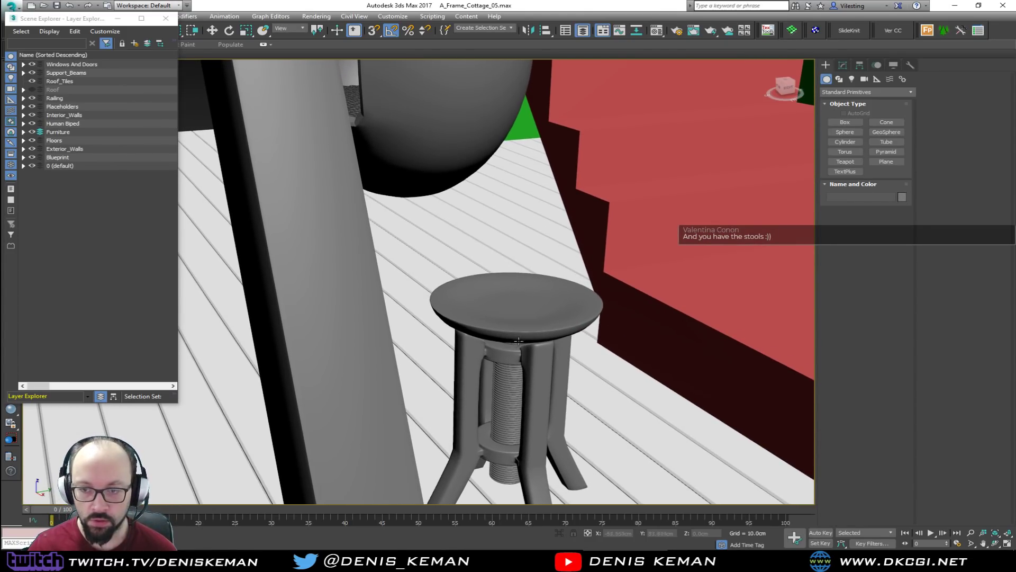
click(506, 324)
key(F3)
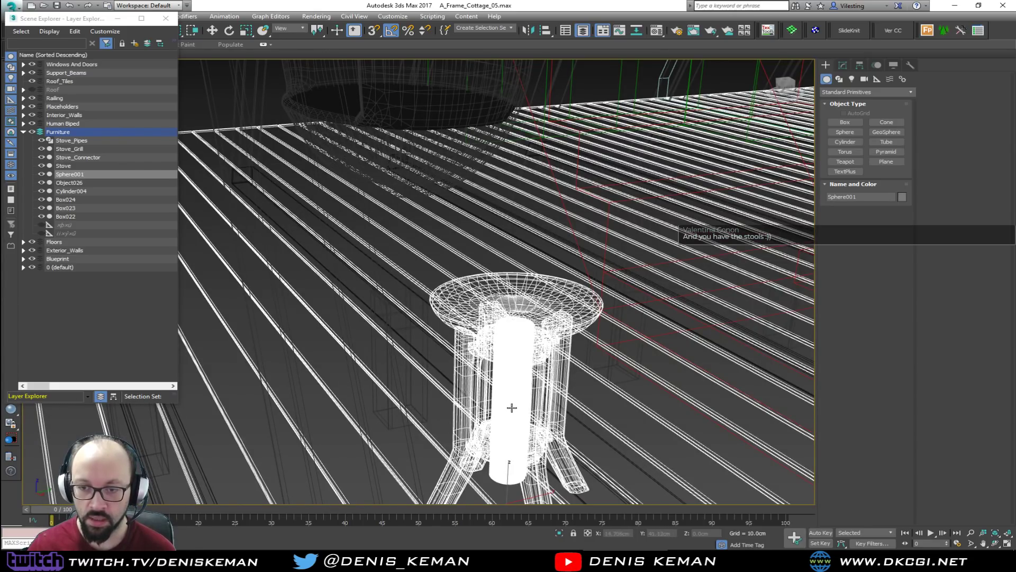
key(F3)
mouse_move(524, 330)
alt+middle_down()
mouse_move(488, 315)
mouse_move(516, 343)
alt+middle_up()
middle_drag(427, 288, 517, 314)
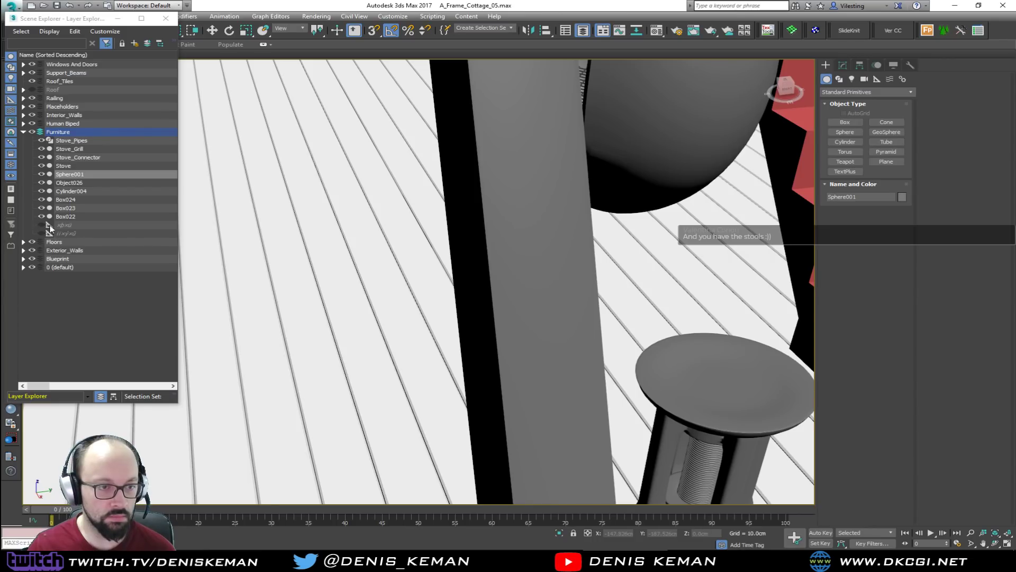
scroll(431, 286, down, 5)
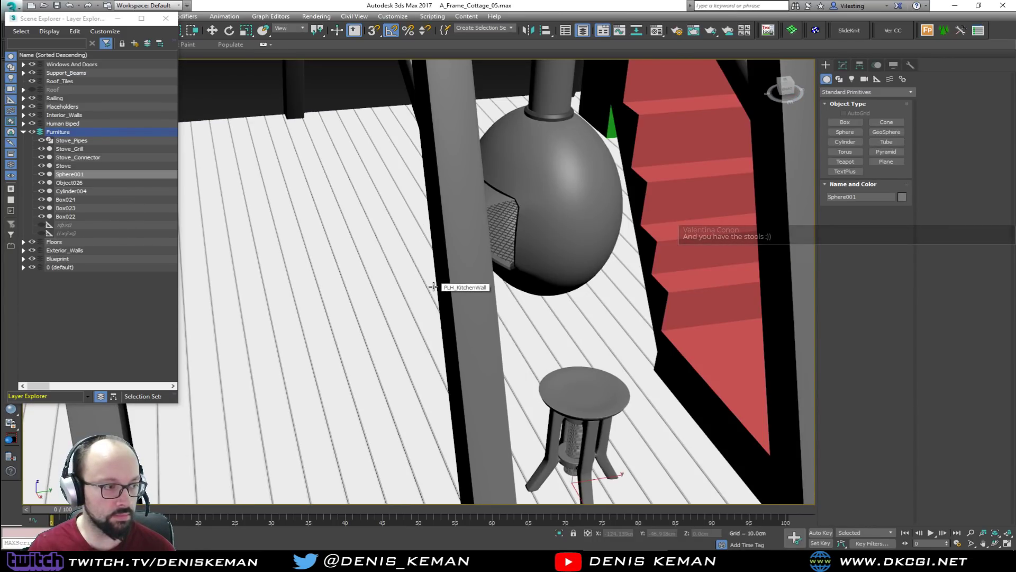
scroll(400, 311, down, 5)
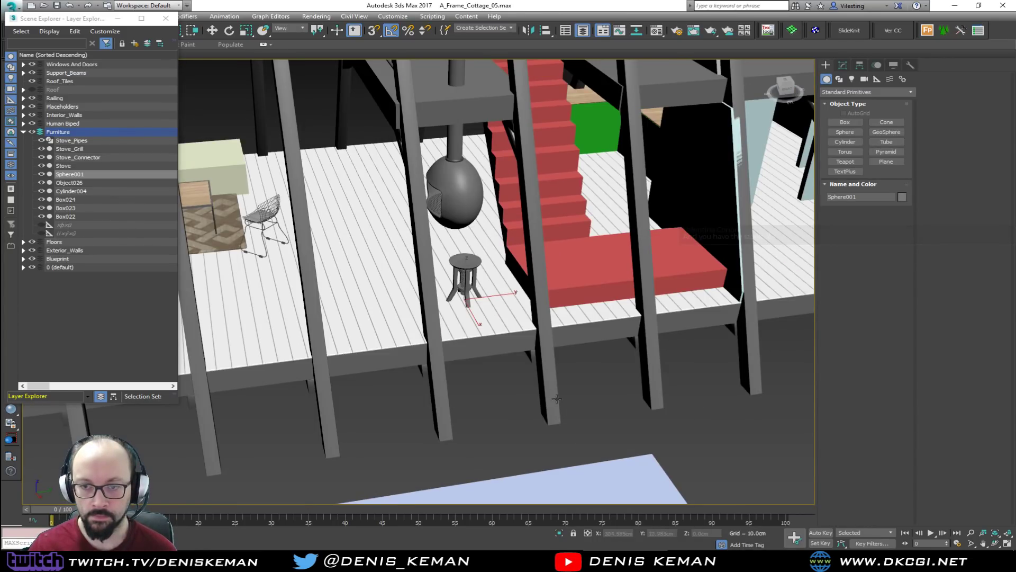
Isolate one side's row of slanted support beams together with the plank floor, and show them shaded
alt+middle_drag(480, 385, 470, 381)
click(468, 381)
alt+middle_drag(313, 228, 506, 251)
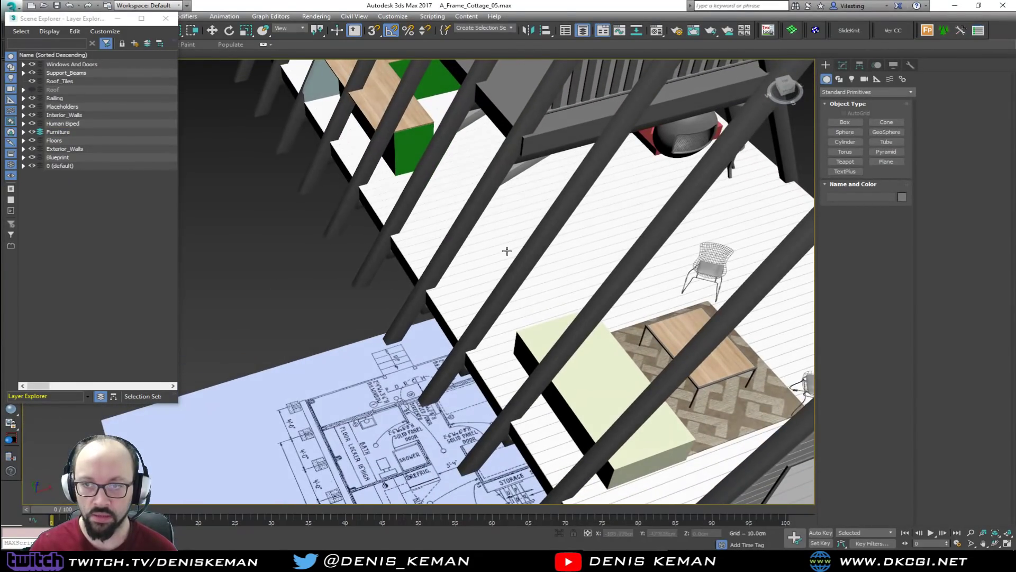
click(454, 238)
key(F3)
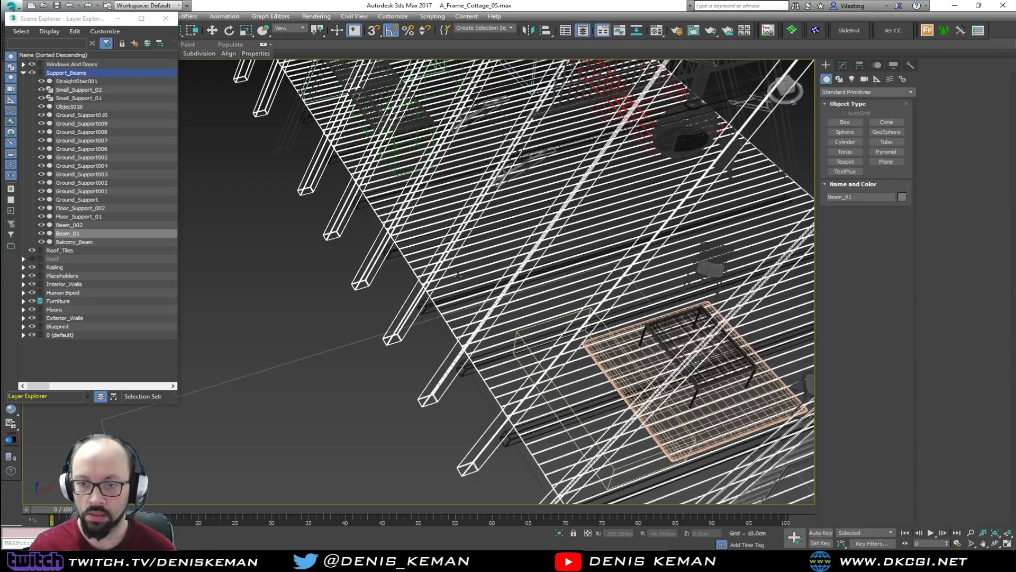
ctrl+click(451, 284)
key(alt+q)
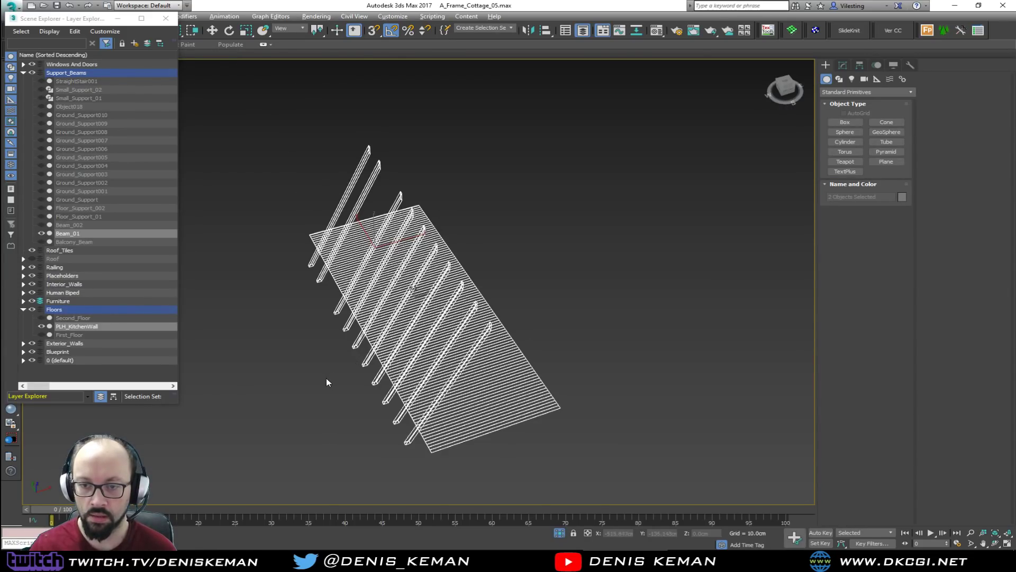
click(325, 377)
alt+middle_drag(354, 353, 257, 336)
key(F3)
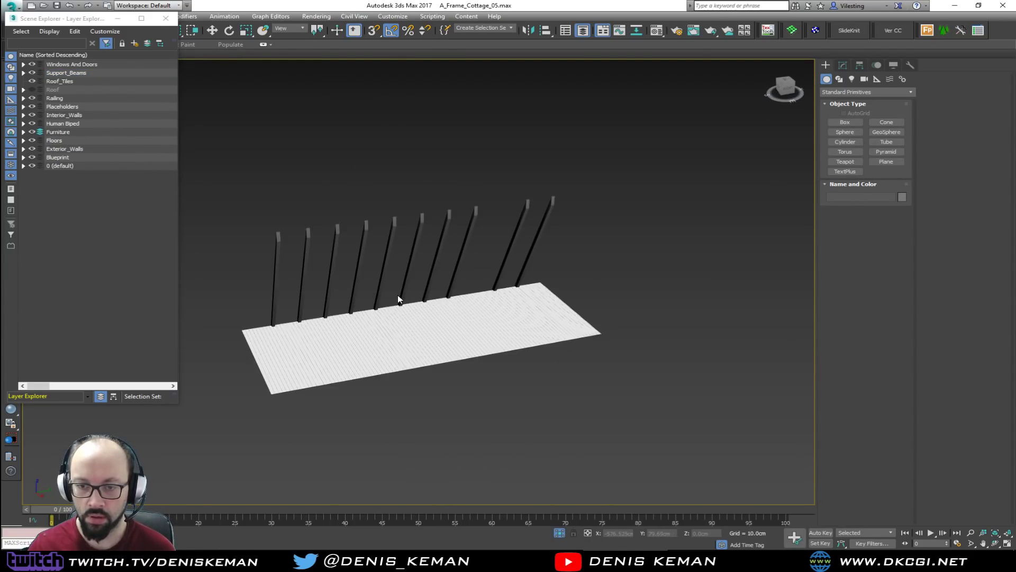
scroll(398, 294, up, 5)
middle_drag(398, 295, 315, 293)
Create a bar placeholder box on the floor against a beam using AutoGrid, about 99 × 291 × 75 cm, and turn AutoGrid off
click(844, 122)
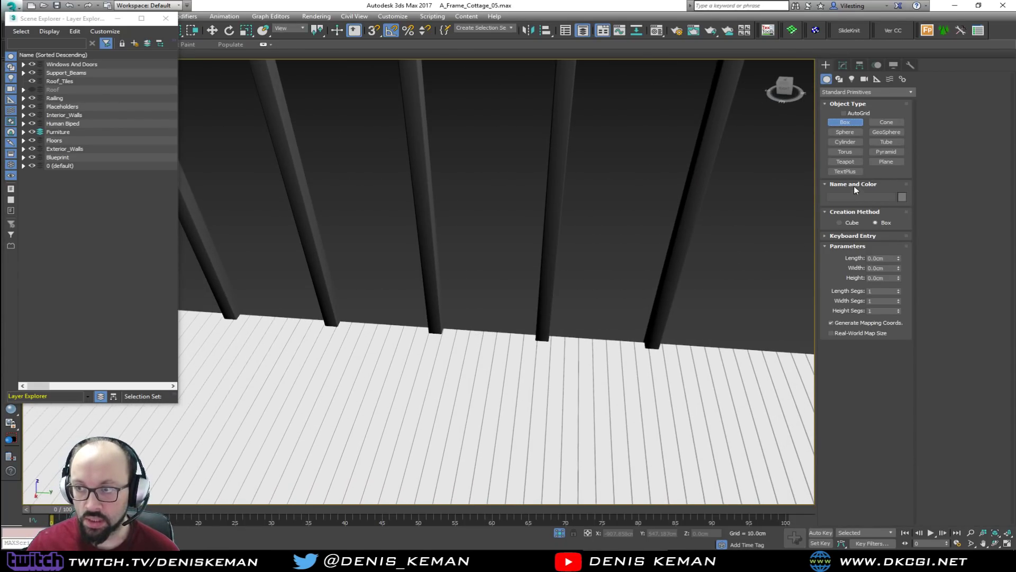
click(846, 114)
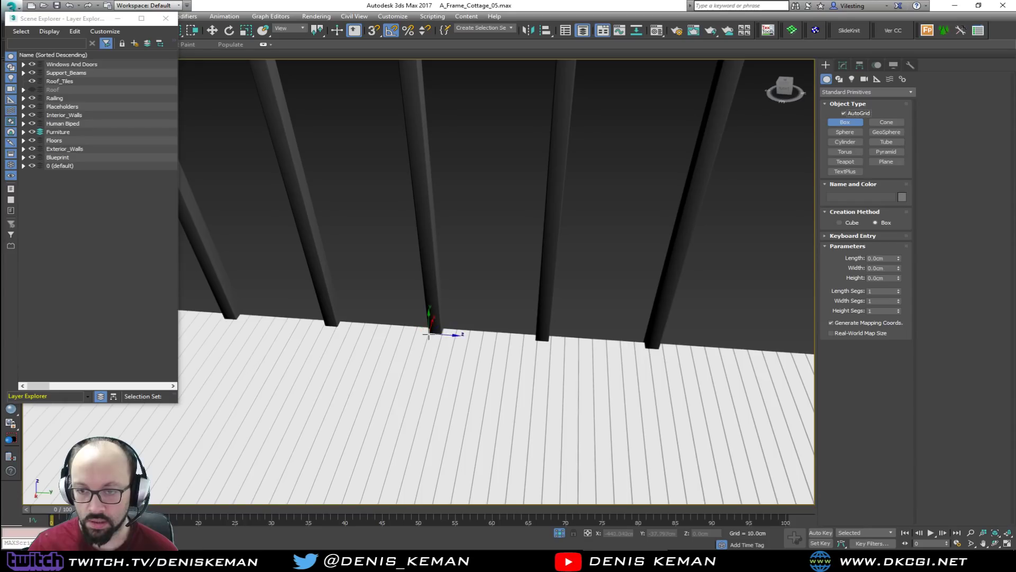
drag(429, 333, 498, 503)
click(500, 442)
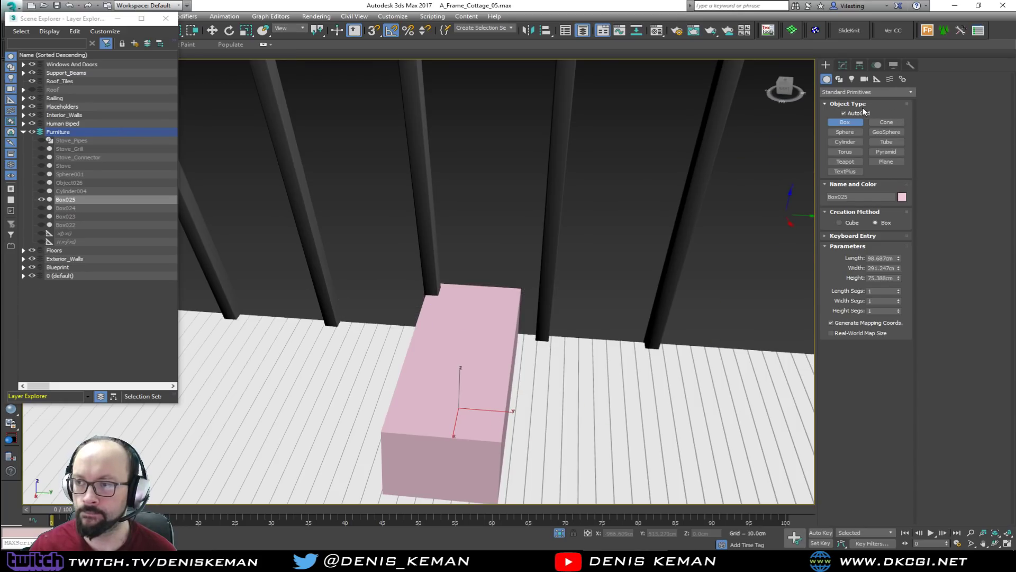
alt+middle_drag(481, 257, 571, 254)
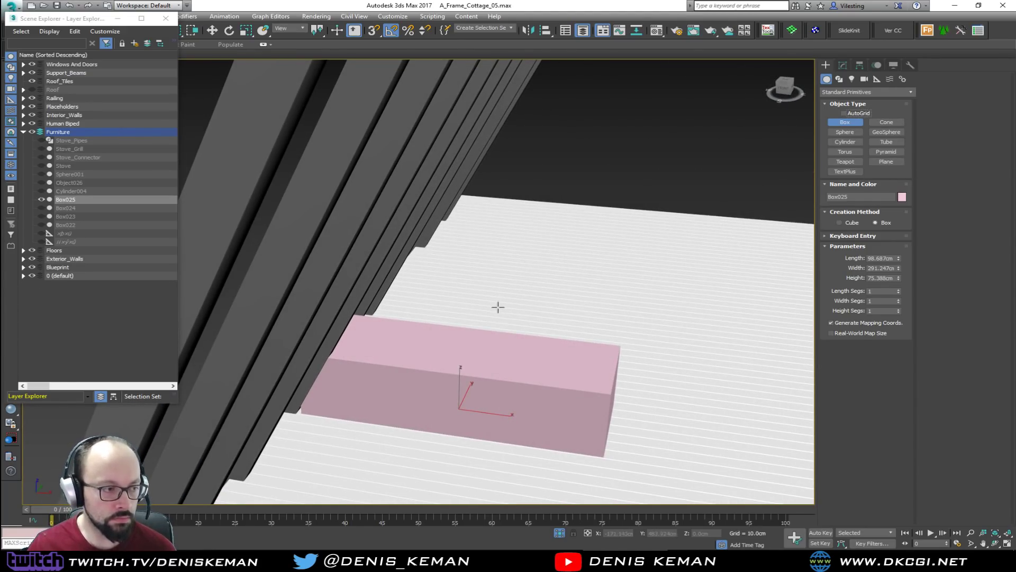
right_click(559, 335)
End the isolation to show the new box within the whole cottage
alt+middle_drag(572, 344, 402, 256)
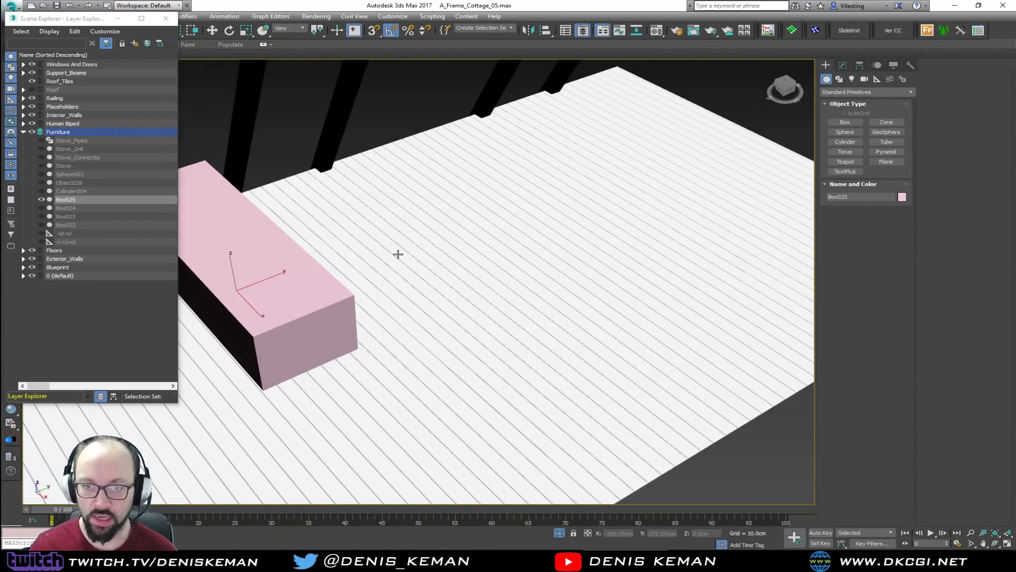
right_click(430, 202)
click(466, 127)
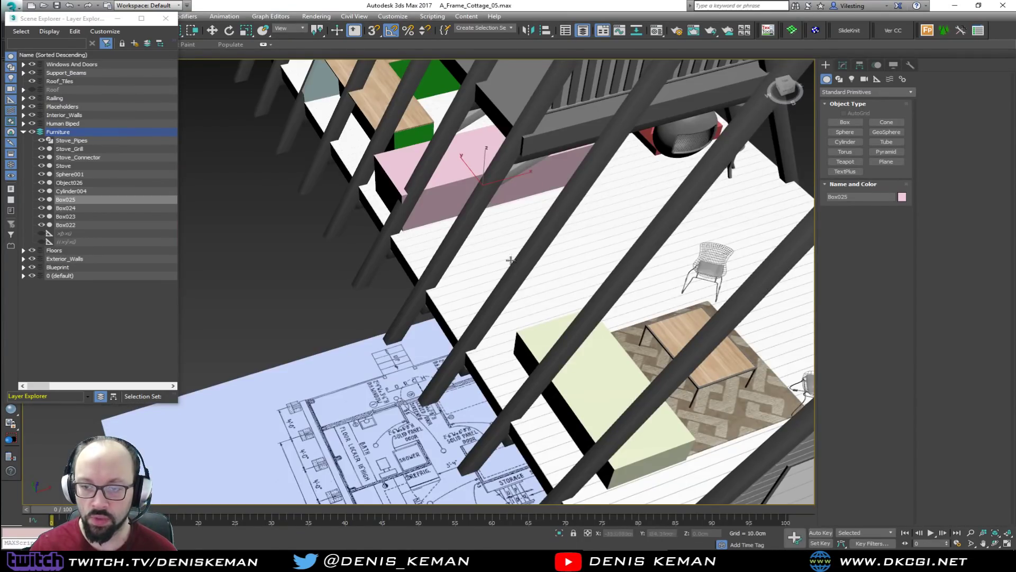
Move the bar box along the floor toward the living area, clear of the hanging stove
alt+middle_drag(650, 299, 481, 326)
click(506, 328)
middle_drag(453, 227, 467, 273)
click(473, 312)
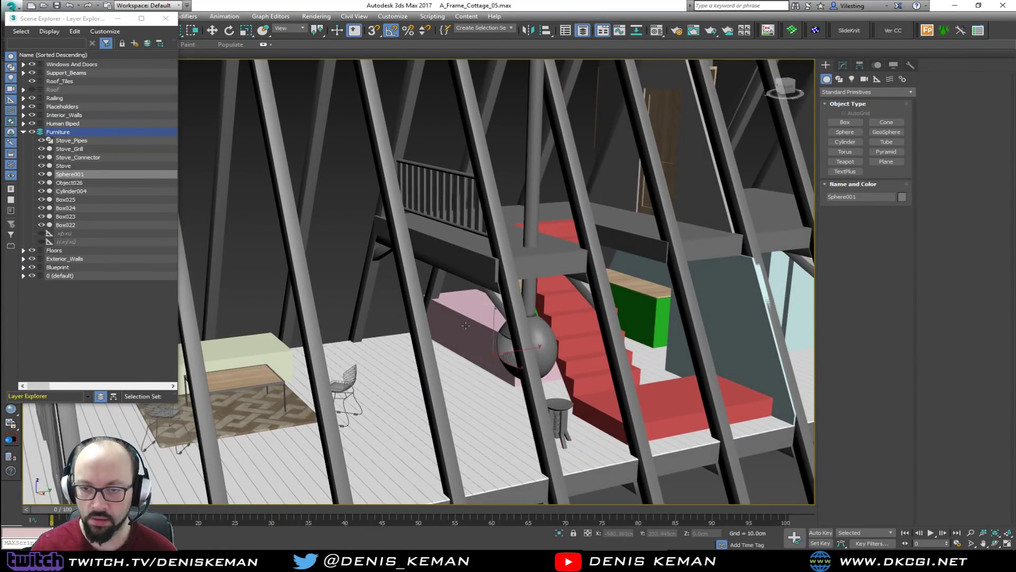
alt+middle_drag(472, 312, 449, 324)
key(w)
drag(526, 352, 451, 363)
Move the stool from beside the stove to the living-area side of the bar box
click(492, 421)
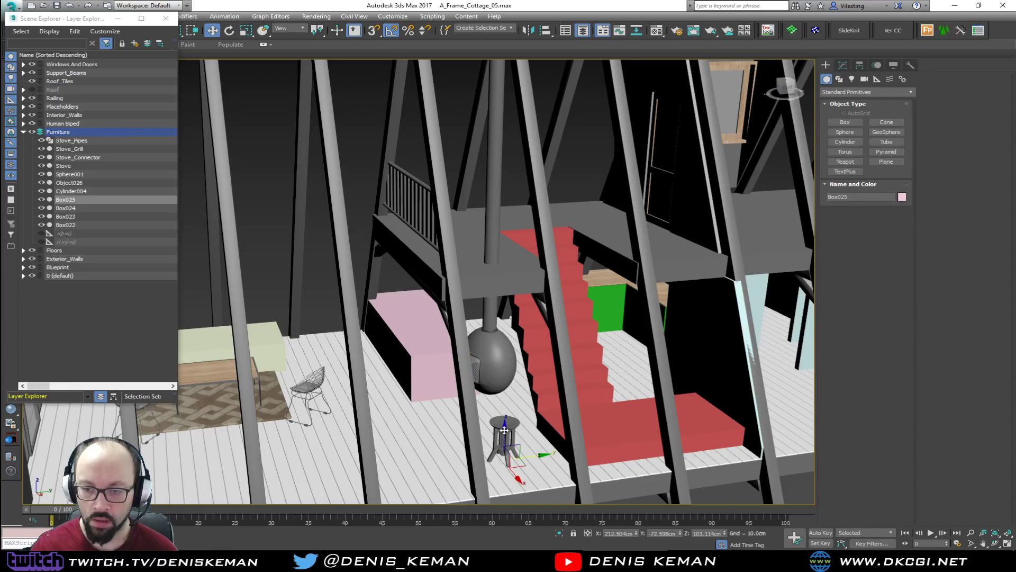
alt+middle_drag(515, 398, 528, 418)
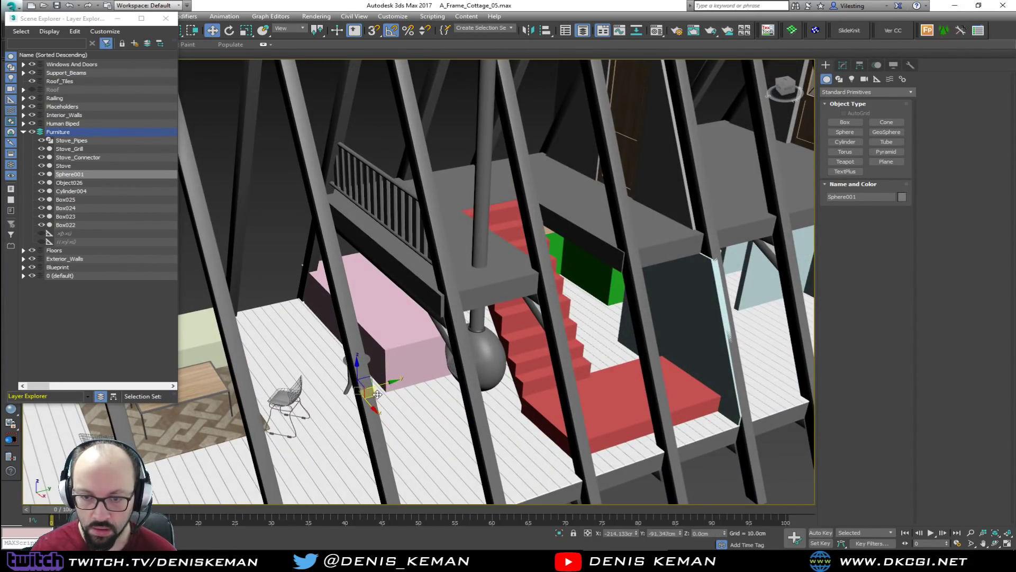
key(z)
alt+middle_drag(429, 374, 494, 395)
scroll(497, 395, down, 5)
Add the bar box to the stool selection and isolate both objects
alt+middle_drag(532, 307, 458, 295)
scroll(530, 312, up, 5)
ctrl+click(458, 295)
key(alt+q)
Clone the stool along the bar's long side with three copies, making an evenly spaced row of four
click(554, 448)
alt+middle_drag(553, 445, 550, 422)
middle_drag(551, 422, 595, 352)
scroll(595, 352, down, 4)
mouse_move(630, 371)
mouse_down()
mouse_move(436, 346)
mouse_move(479, 352)
mouse_up()
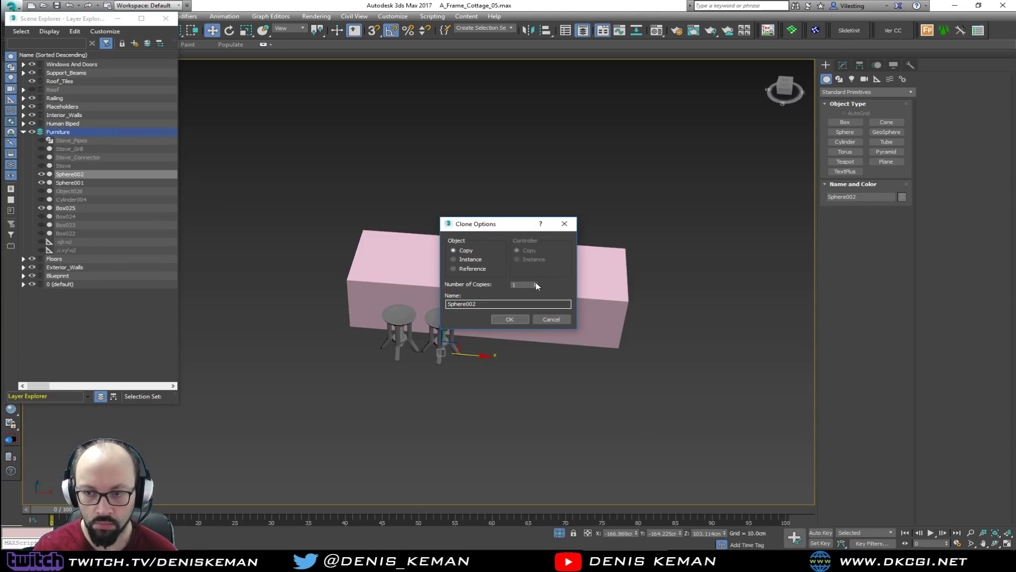
click(510, 319)
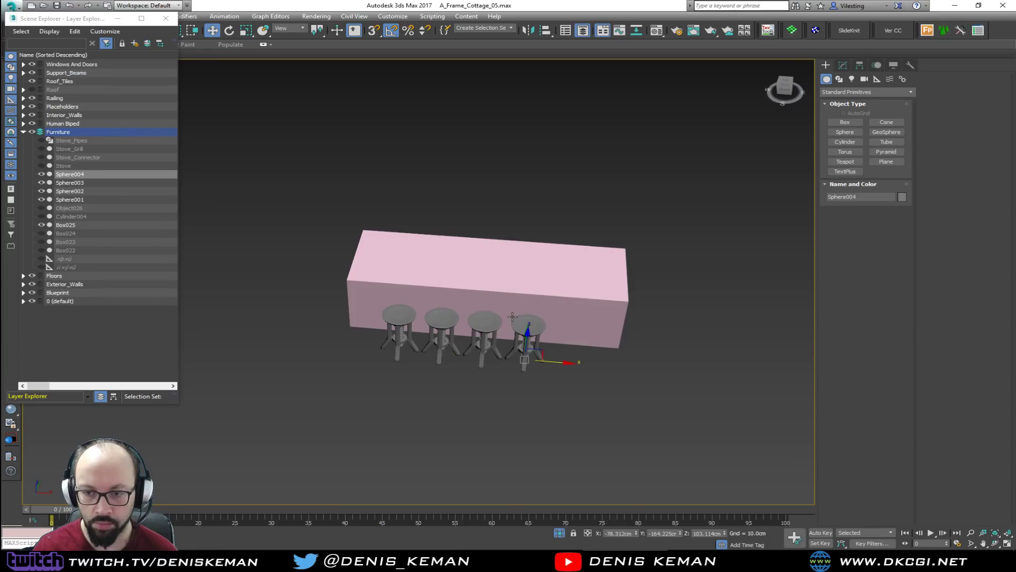
Add Edit Poly to the bar box and move the end vertices beyond the last stool inward by about 74 cm
click(616, 316)
click(843, 64)
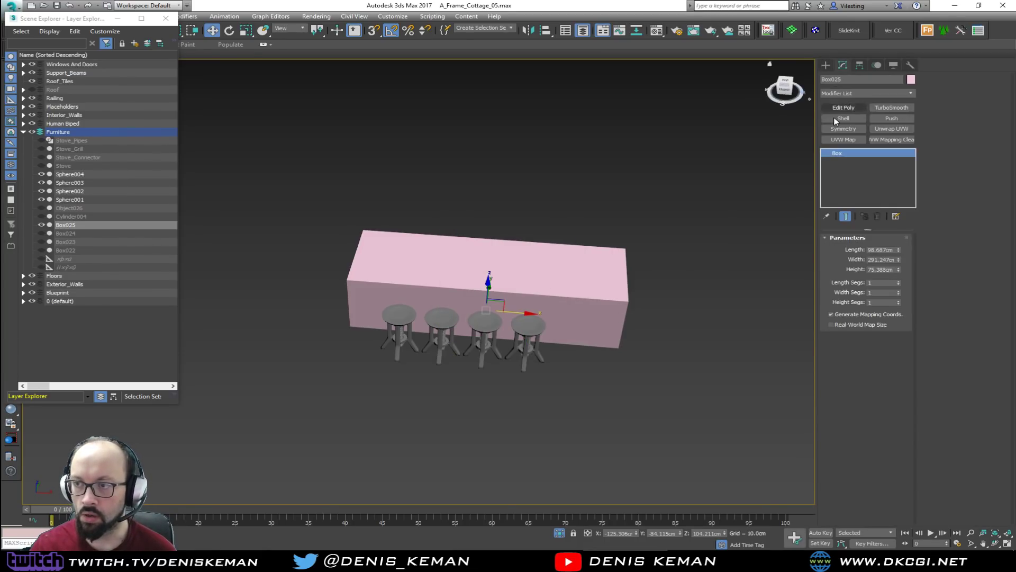
key(1)
drag(722, 195, 565, 431)
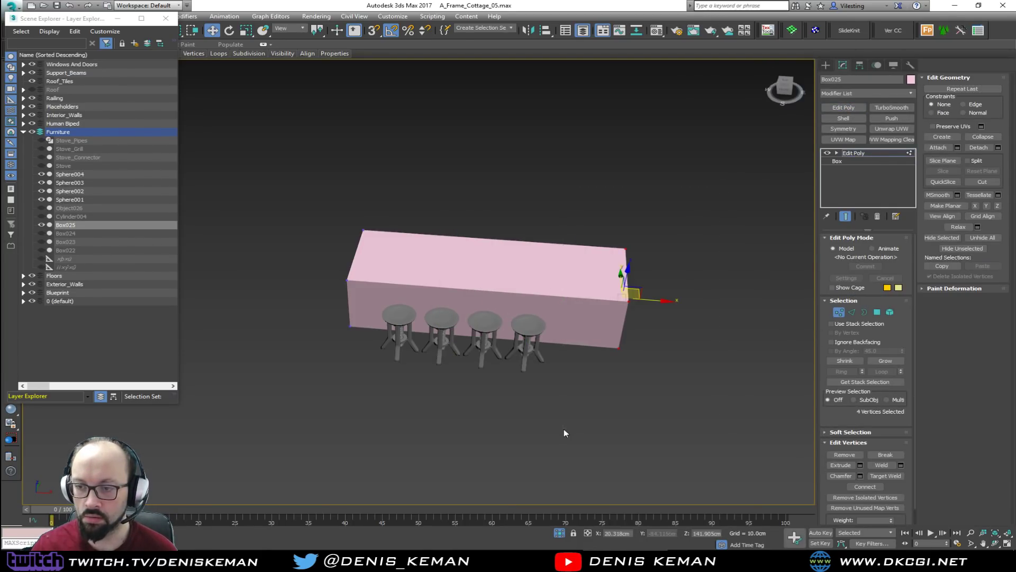
drag(655, 301, 587, 304)
alt+middle_drag(587, 303, 616, 290)
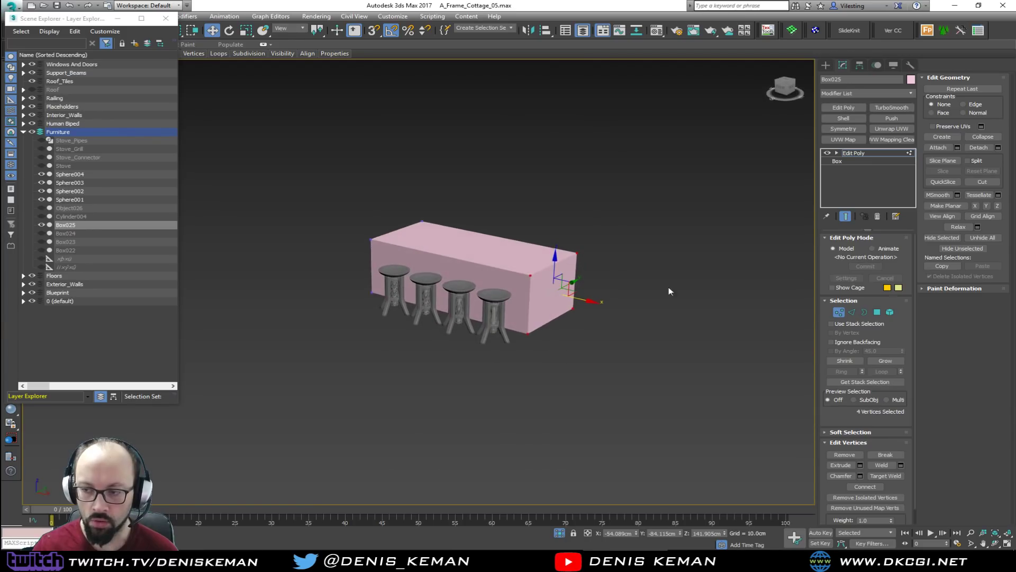
click(839, 312)
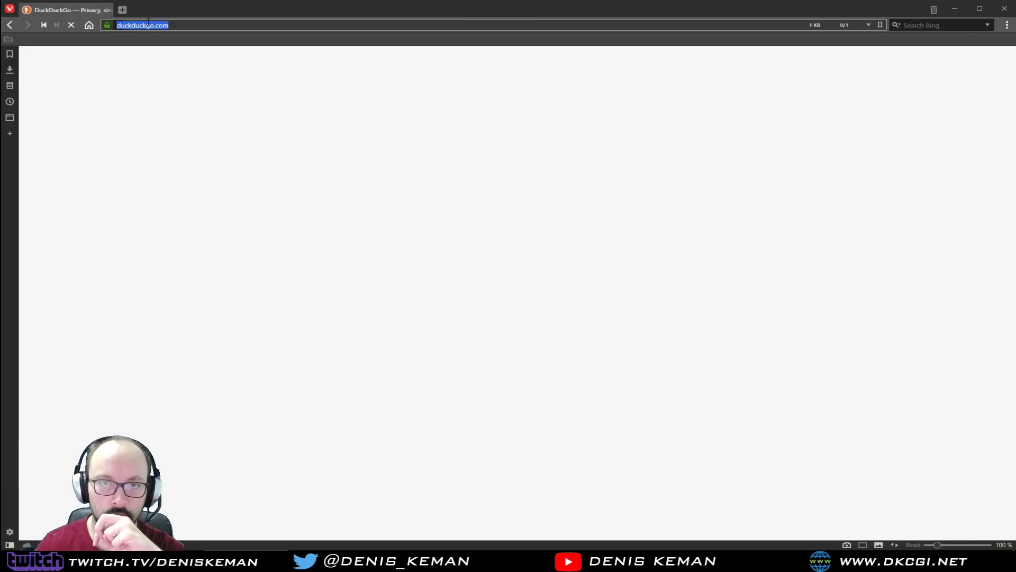
Search the web for "table height" and read The Spruce's article on standard dining table measurements
click(437, 282)
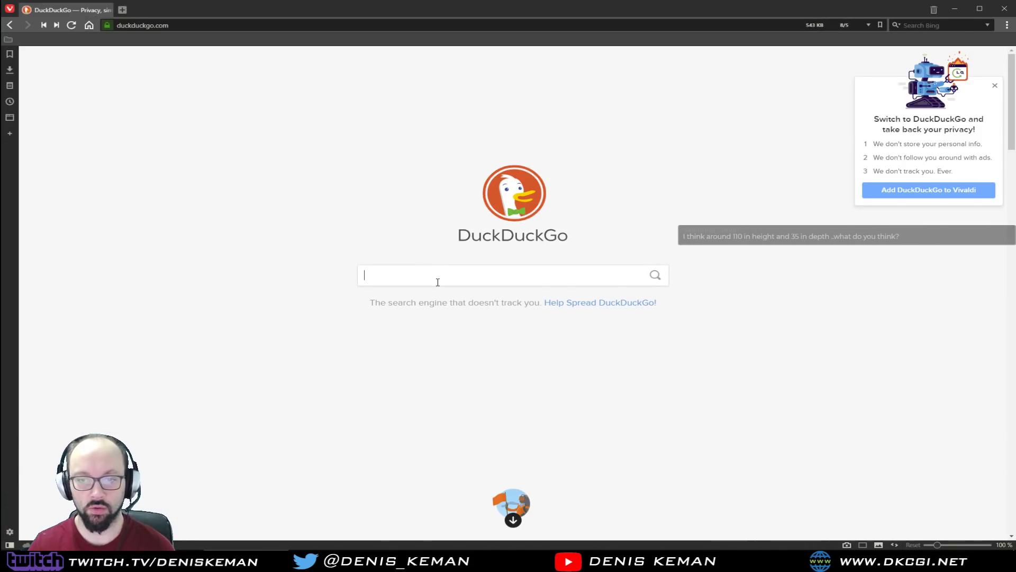
text(table height)
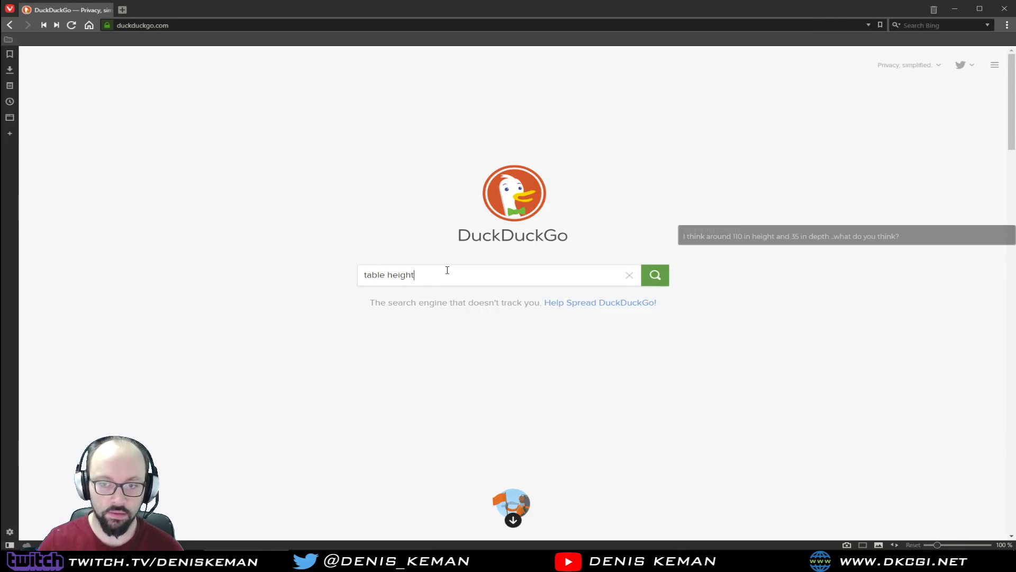
key(Return)
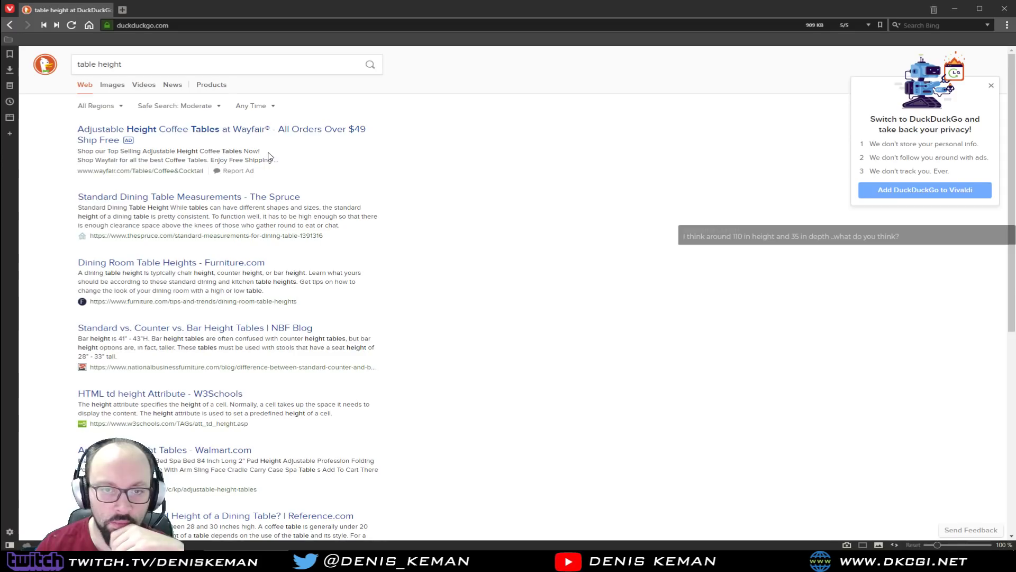
click(180, 197)
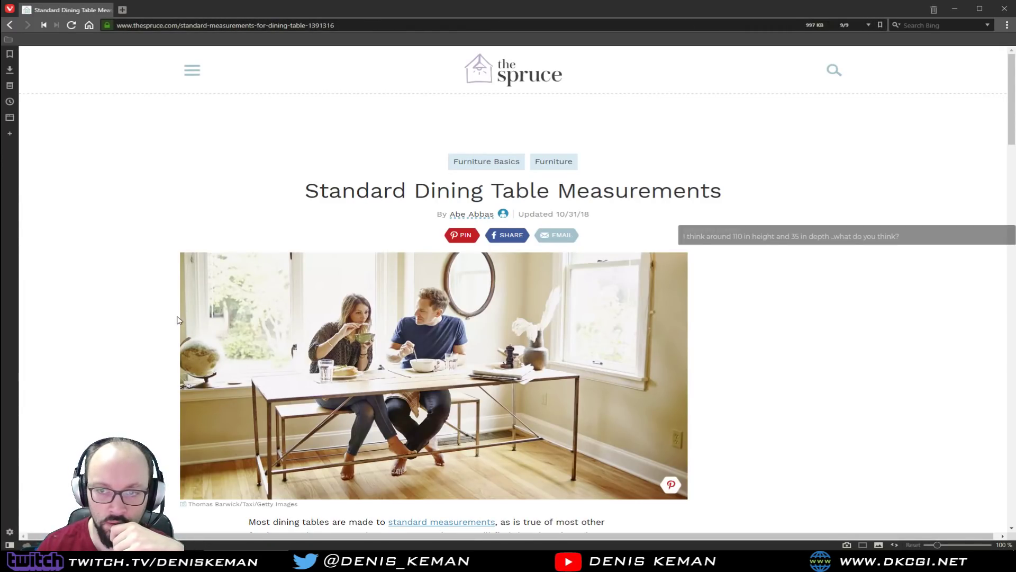
scroll(178, 320, down, 7)
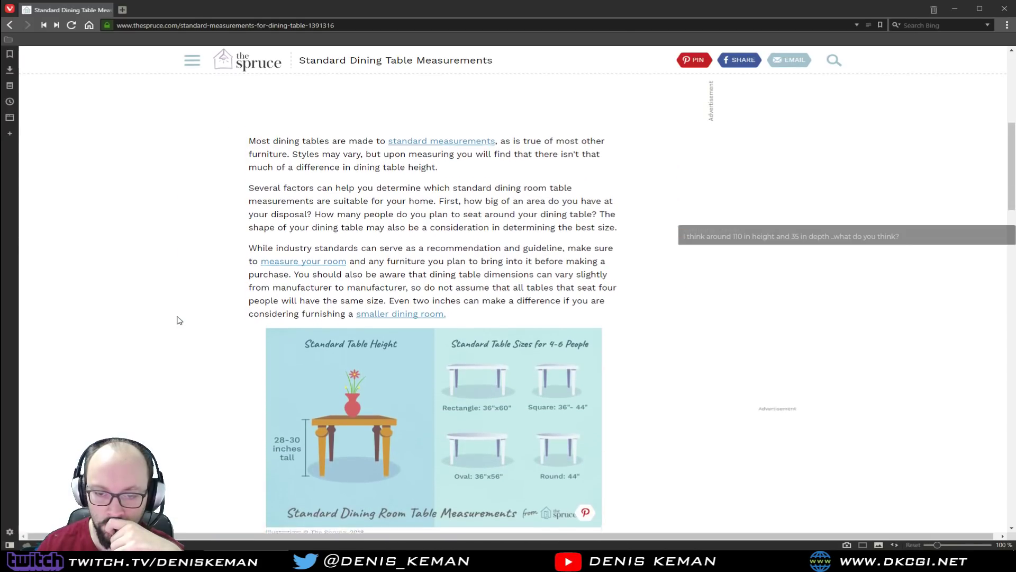
scroll(178, 319, down, 1)
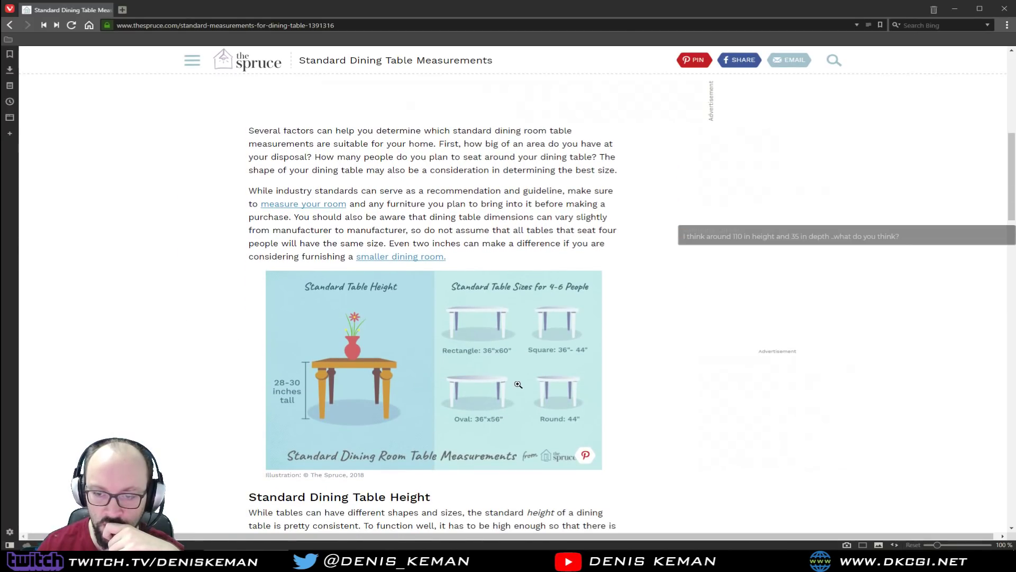
scroll(518, 385, down, 7)
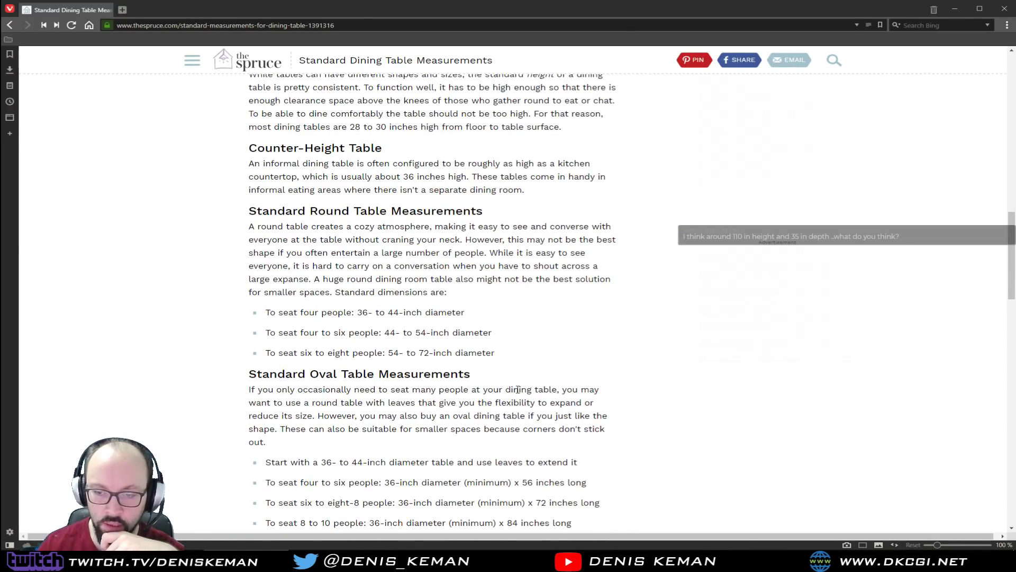
Run an image search for "table height cm" and examine the table and chair height diagrams
key(alt+Left)
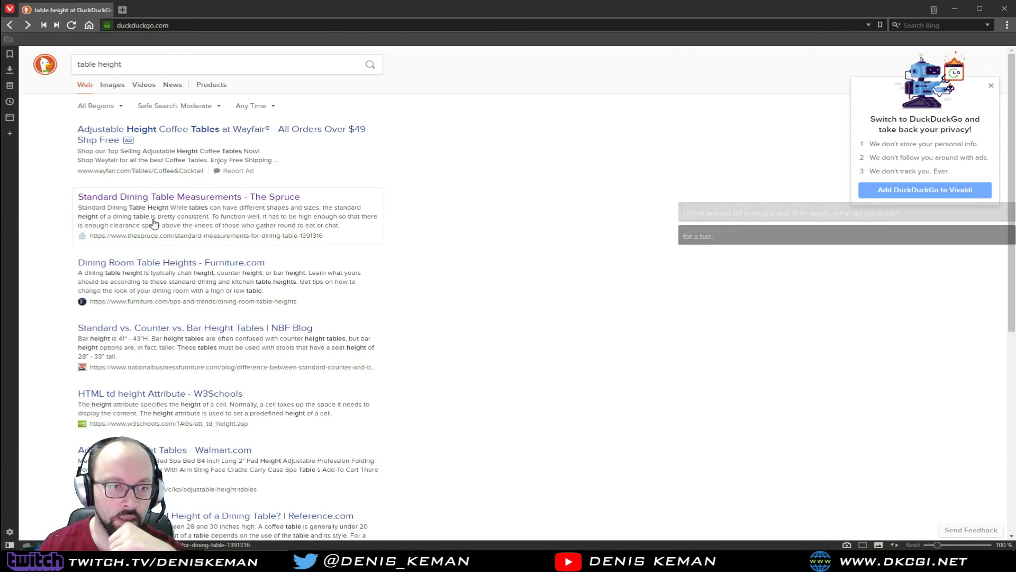
click(113, 85)
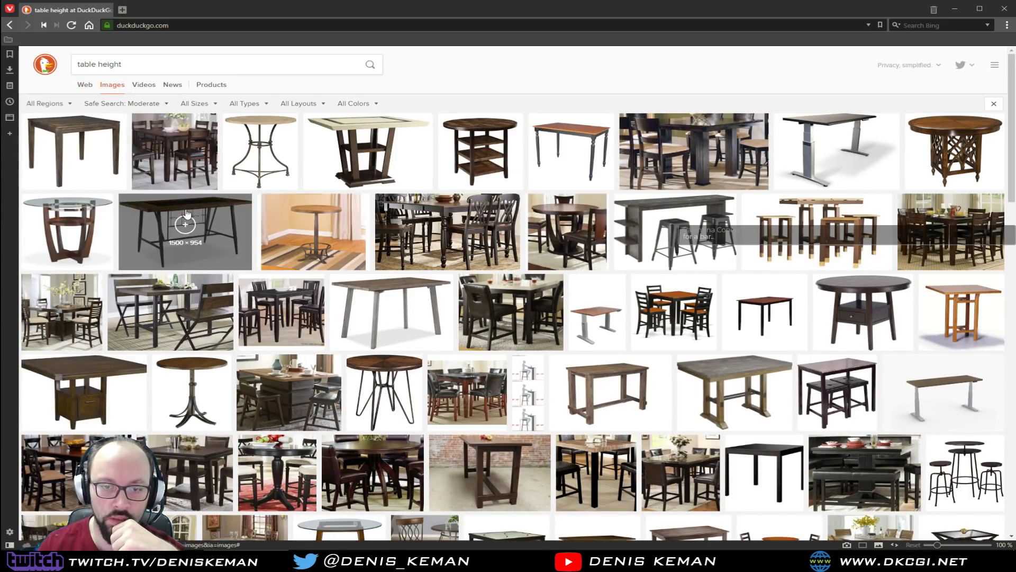
click(165, 67)
text(cm)
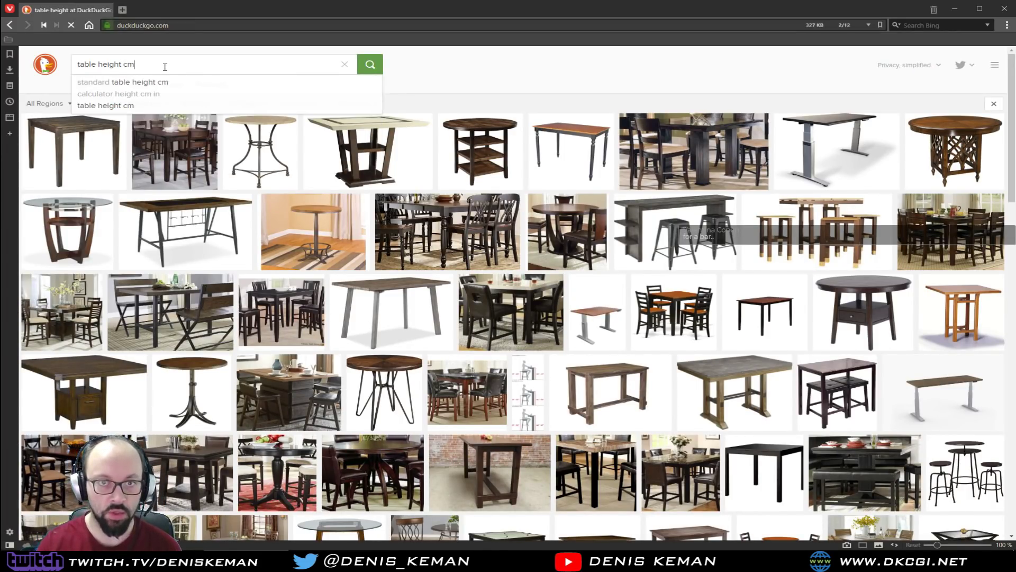
key(Return)
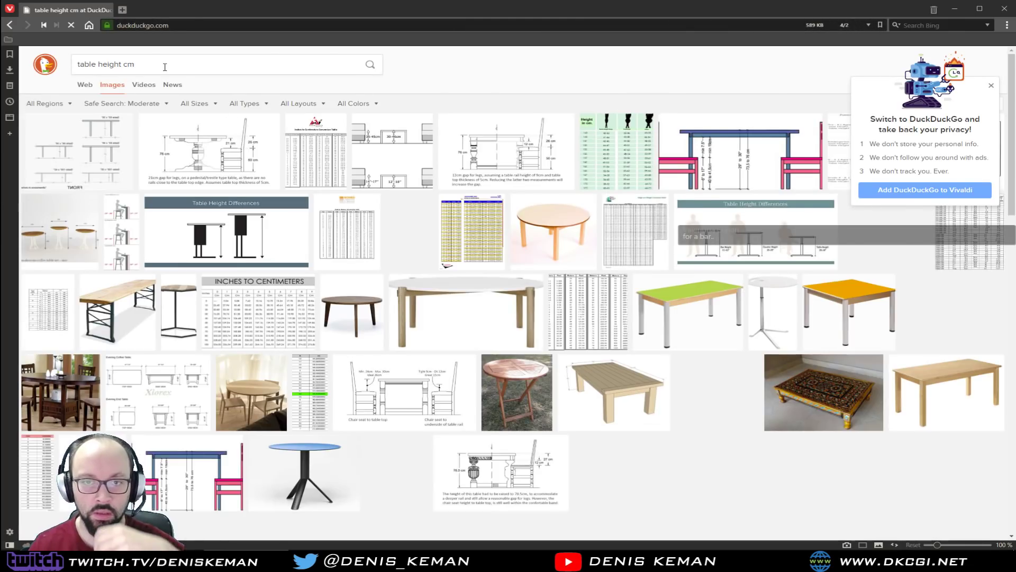
click(109, 142)
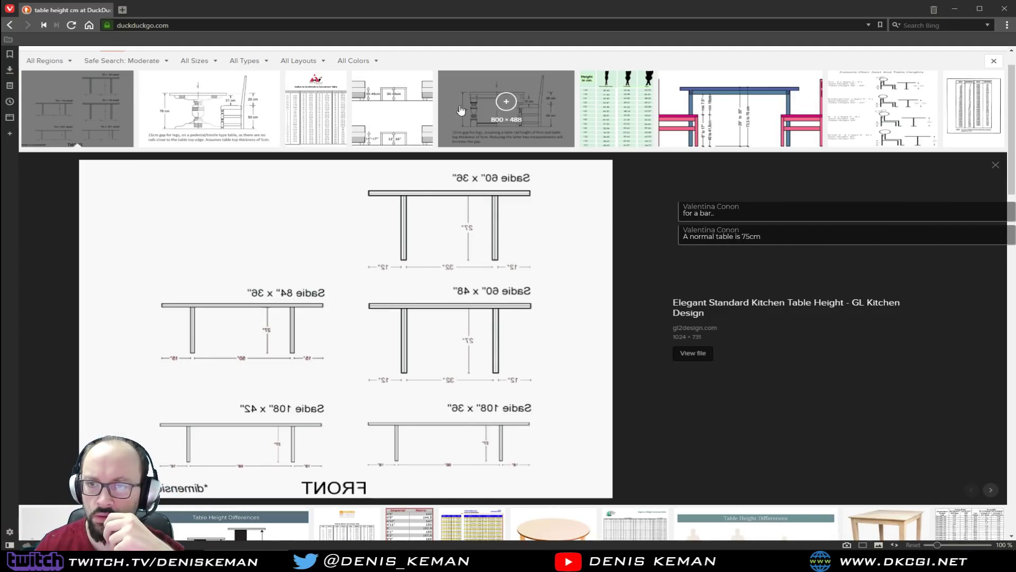
click(541, 122)
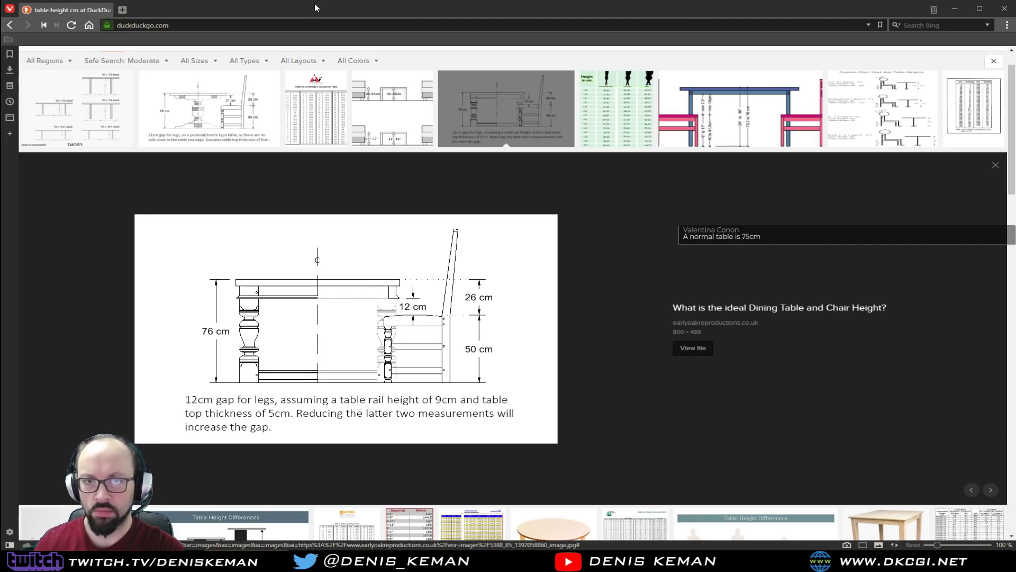
Switch to 3ds Max and create a reference box about 32 × 21 cm beside the bar box, with its height set to 100 cm
click(1010, 4)
alt+middle_drag(601, 246, 453, 320)
click(825, 65)
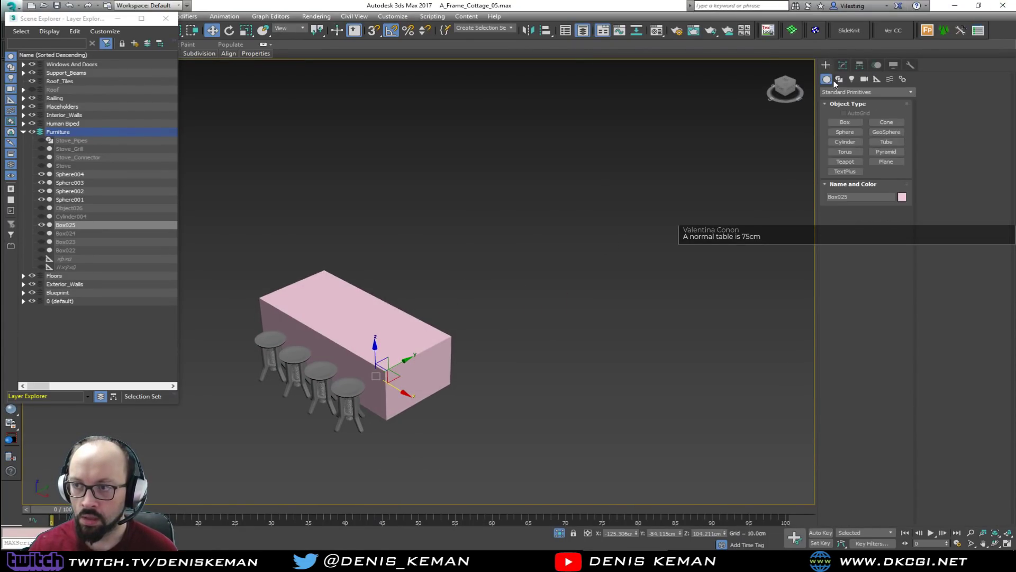
click(846, 122)
drag(444, 411, 429, 421)
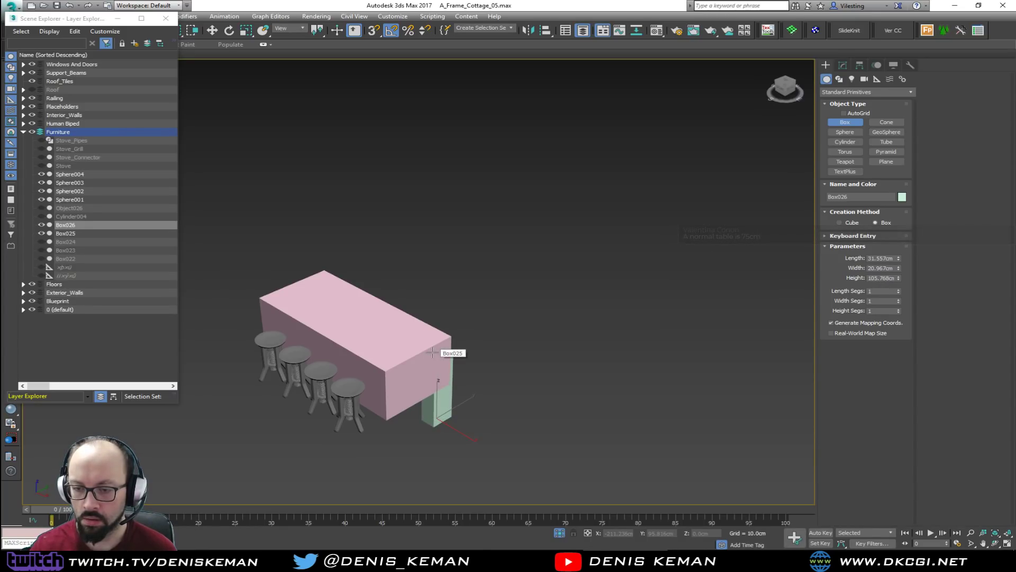
double_click(879, 278)
text(100)
key(Return)
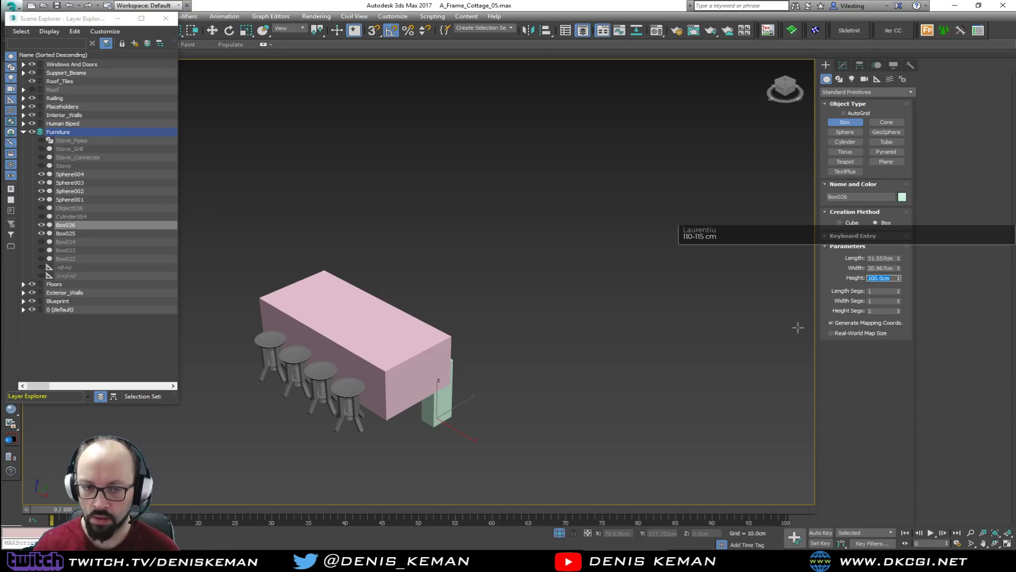
Move the reference box with snapping so its base meets the bar box's bottom corner near the last stool
key(w)
alt+middle_drag(500, 427, 444, 426)
key(s)
drag(428, 424, 350, 400)
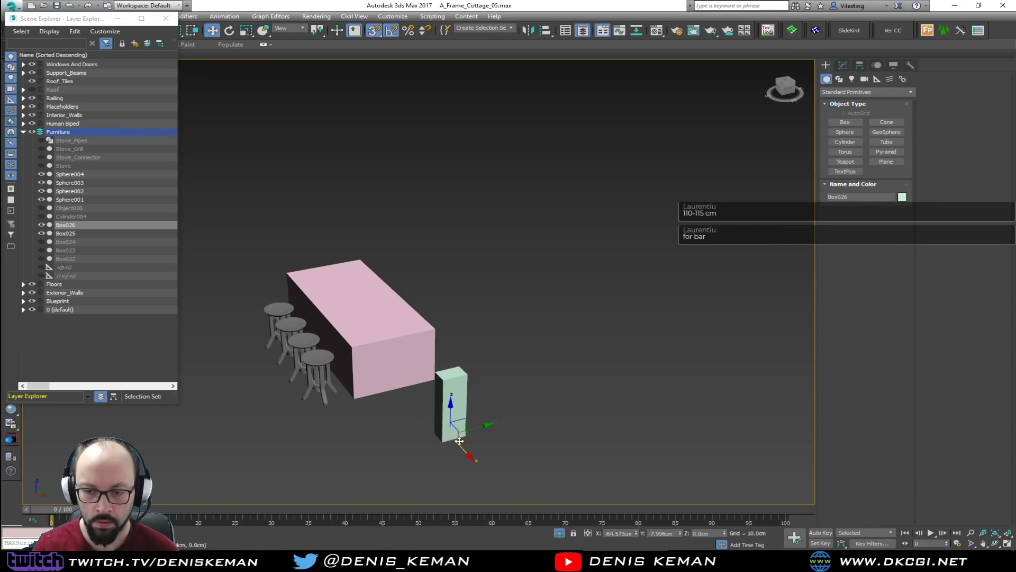
drag(441, 441, 357, 400)
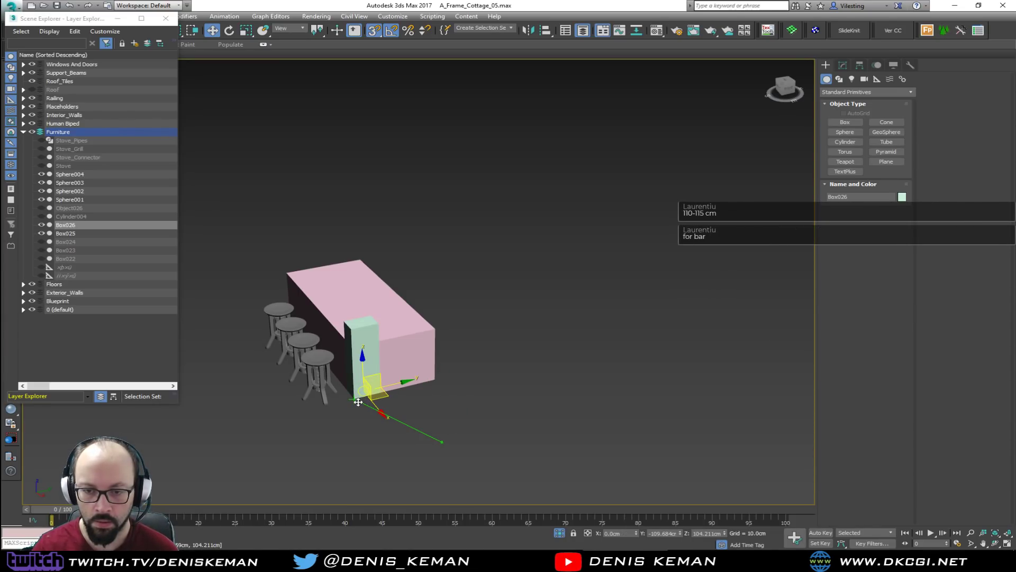
Set the reference box's height to 110 cm
click(405, 358)
alt+middle_drag(405, 356, 524, 392)
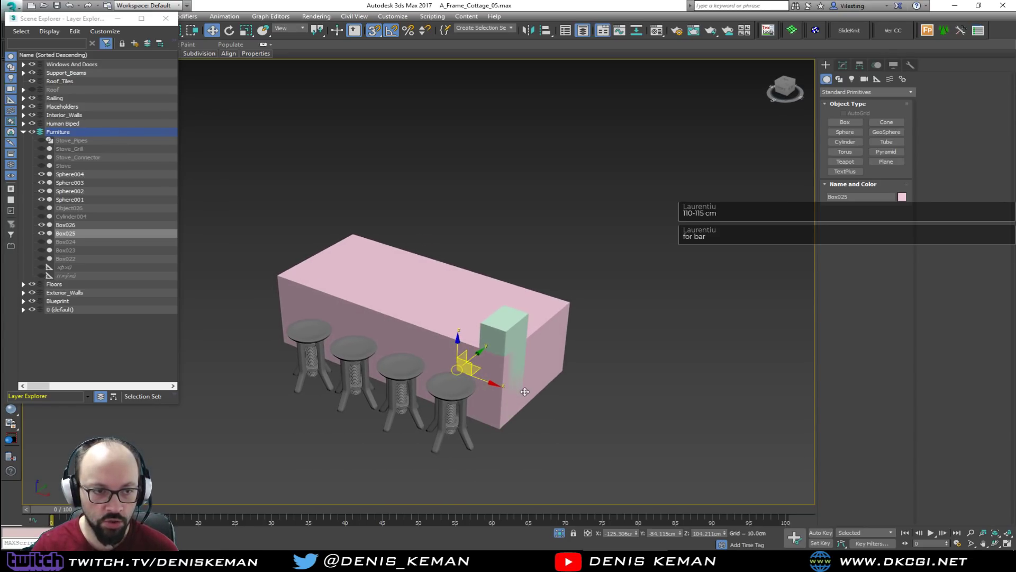
click(506, 336)
click(843, 64)
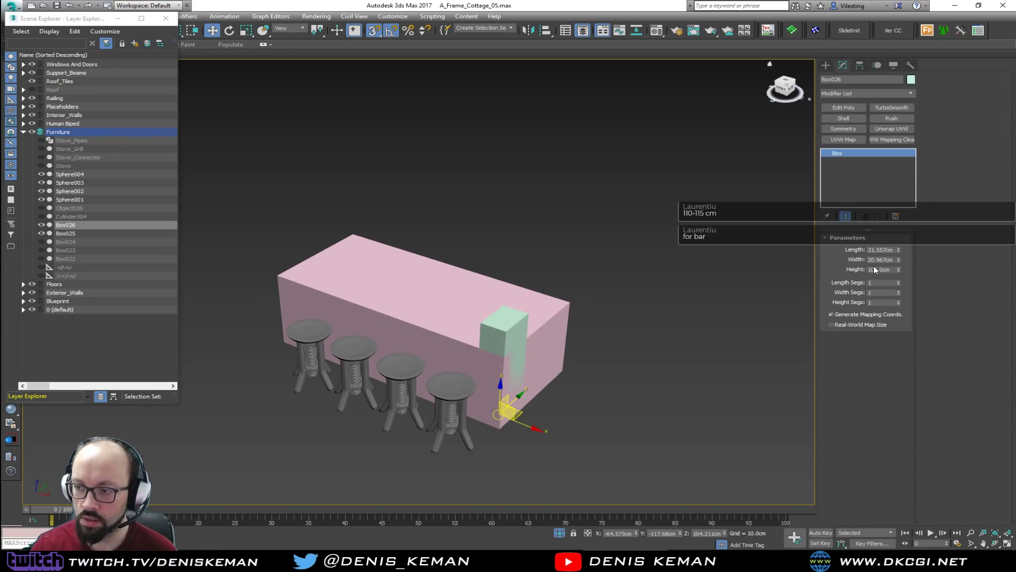
text(11)
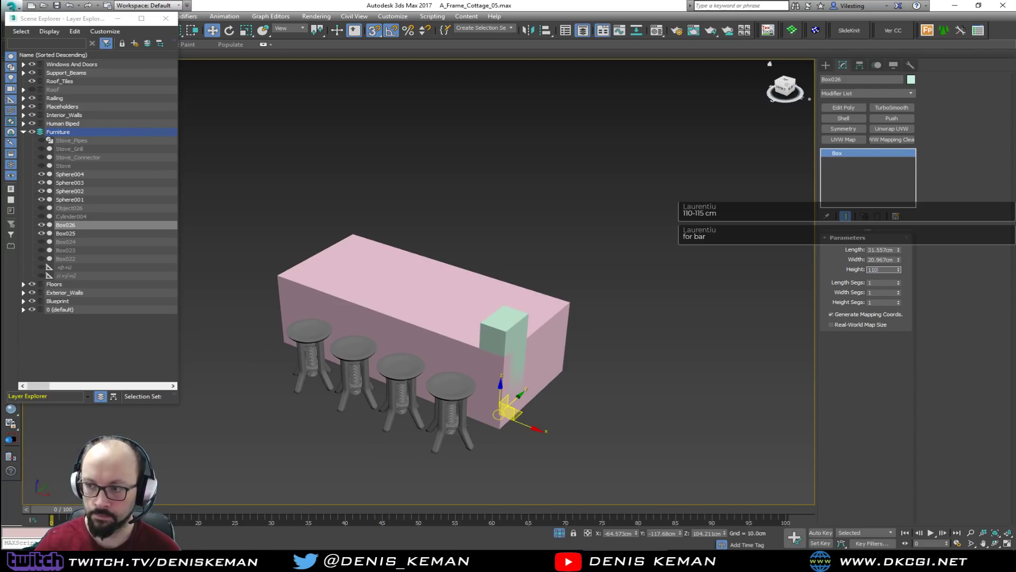
text(0)
key(Return)
Raise the bar box's top polygon by snapping it to the top of the reference box
alt+middle_drag(712, 286, 592, 357)
click(575, 353)
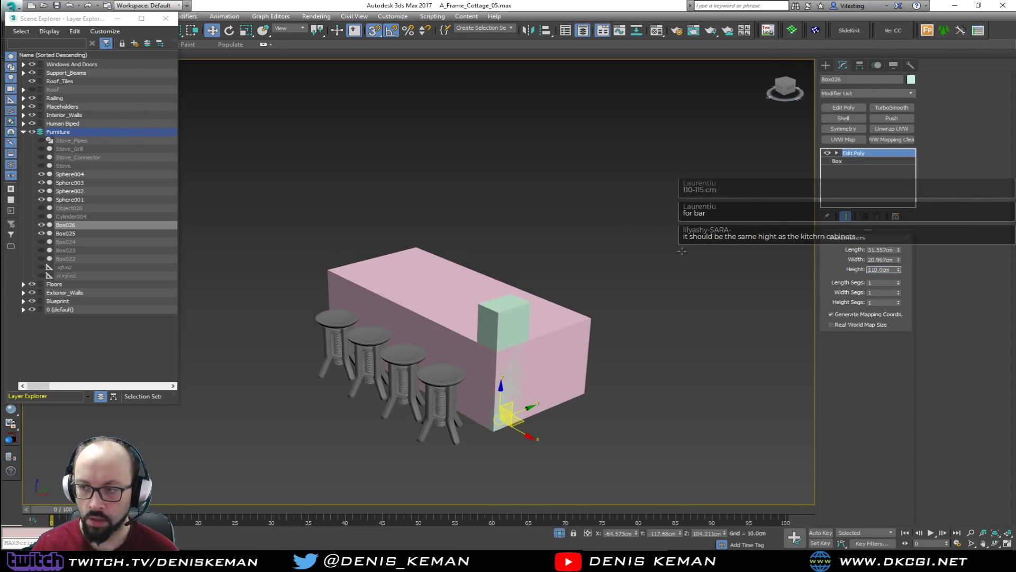
click(555, 324)
mouse_move(511, 327)
mouse_down()
mouse_move(511, 295)
mouse_move(525, 301)
mouse_up()
key(F3)
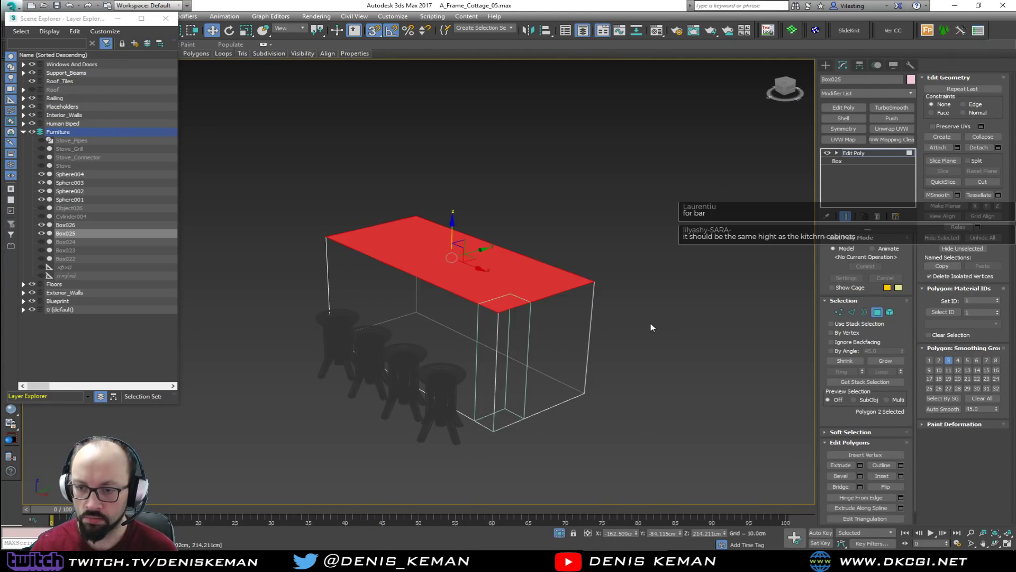
click(878, 313)
Check the reference box against the bar in wireframe and delete the reference box
click(531, 334)
key(F3)
key(F3)
key(F3)
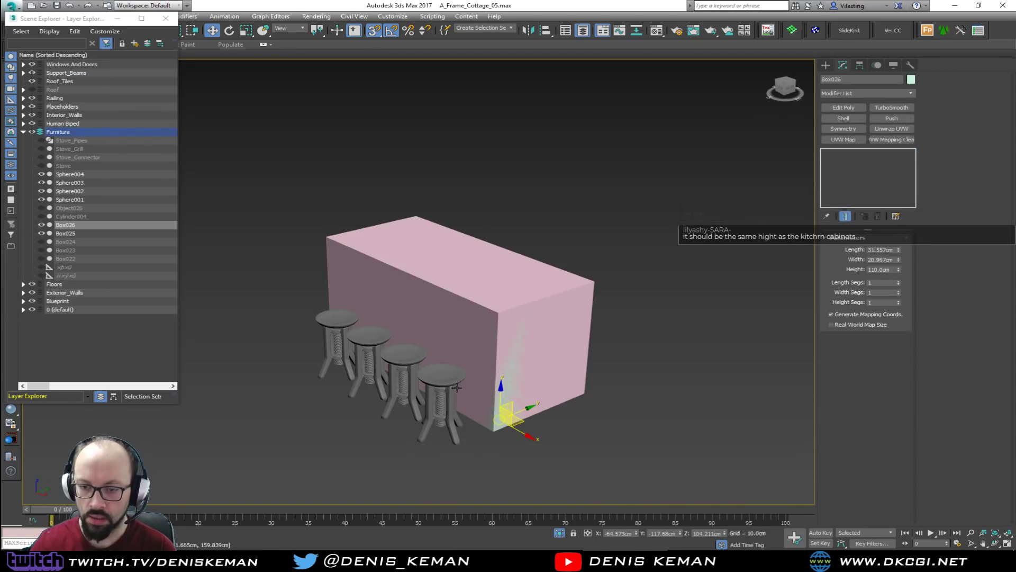
key(Delete)
Delete the three cloned stools, keeping only the original at the far end of the bar
click(447, 385)
alt+middle_drag(447, 385, 518, 388)
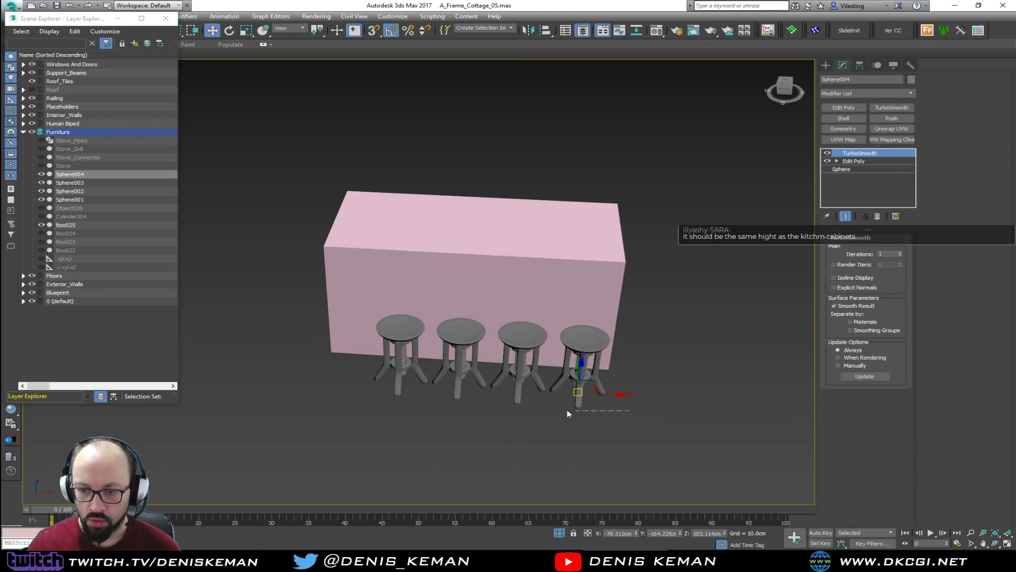
drag(470, 383, 470, 383)
key(Delete)
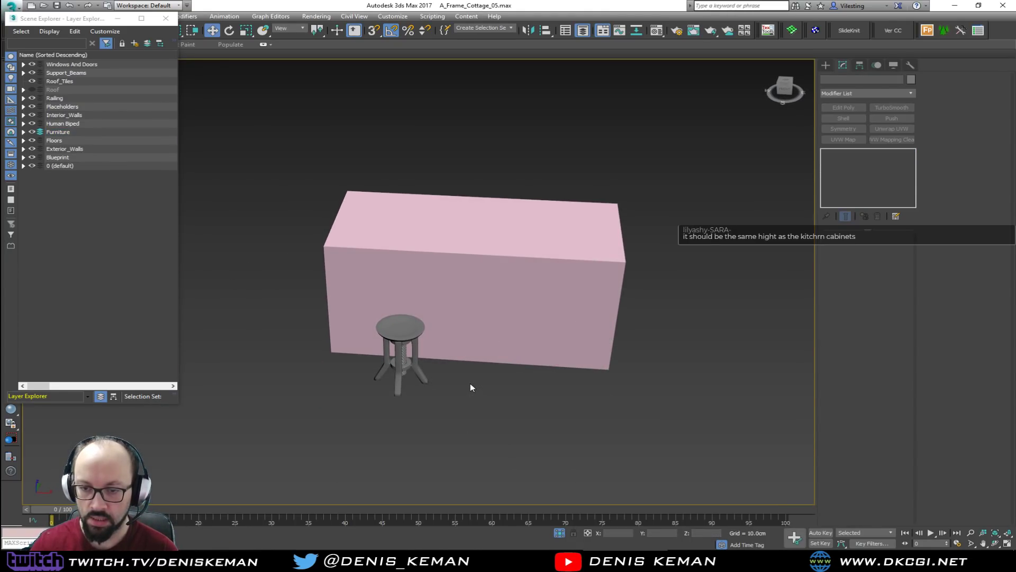
Close the Scene Explorer and check the grouping options for the remaining stool
click(400, 365)
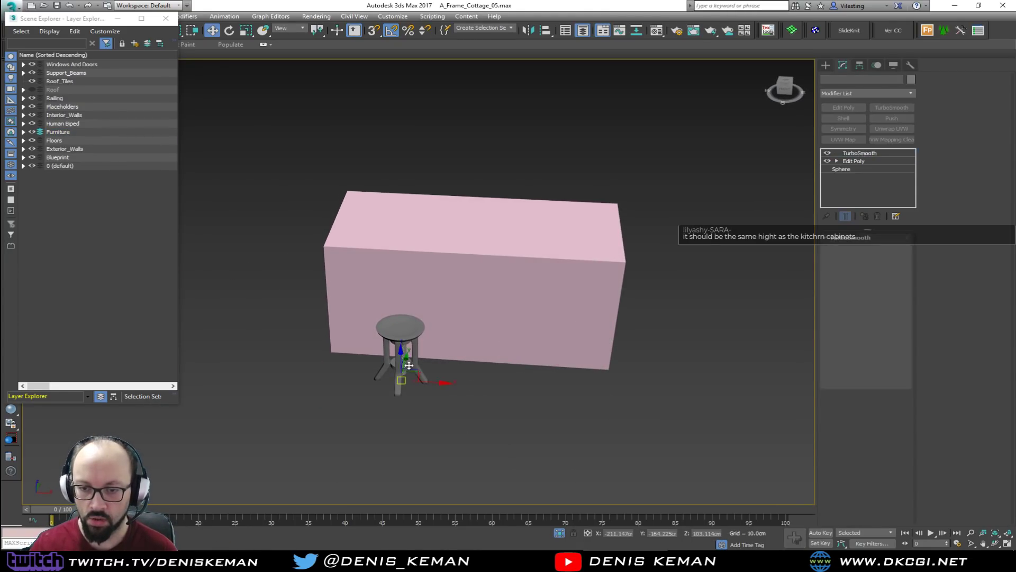
click(166, 18)
click(90, 16)
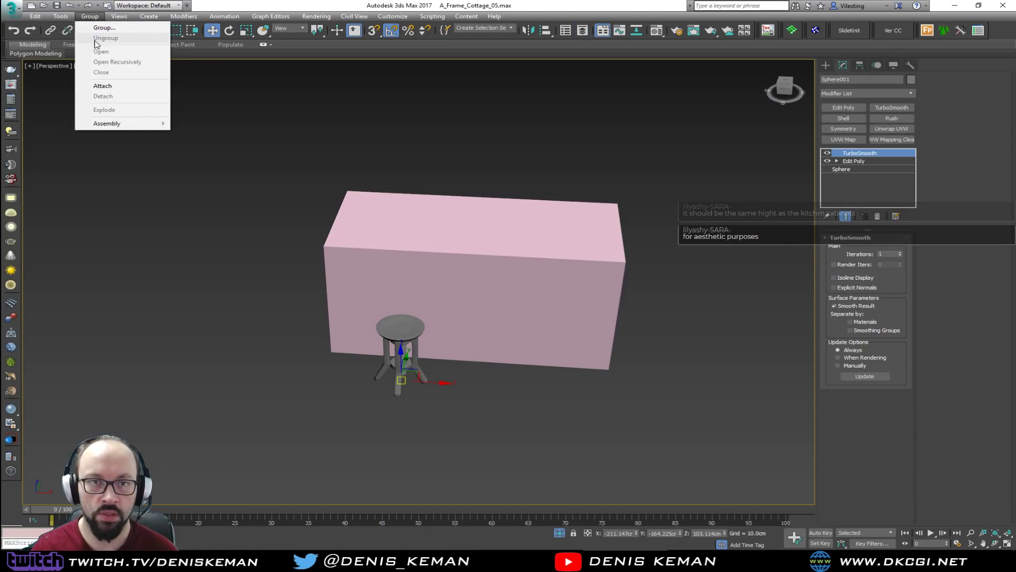
click(295, 400)
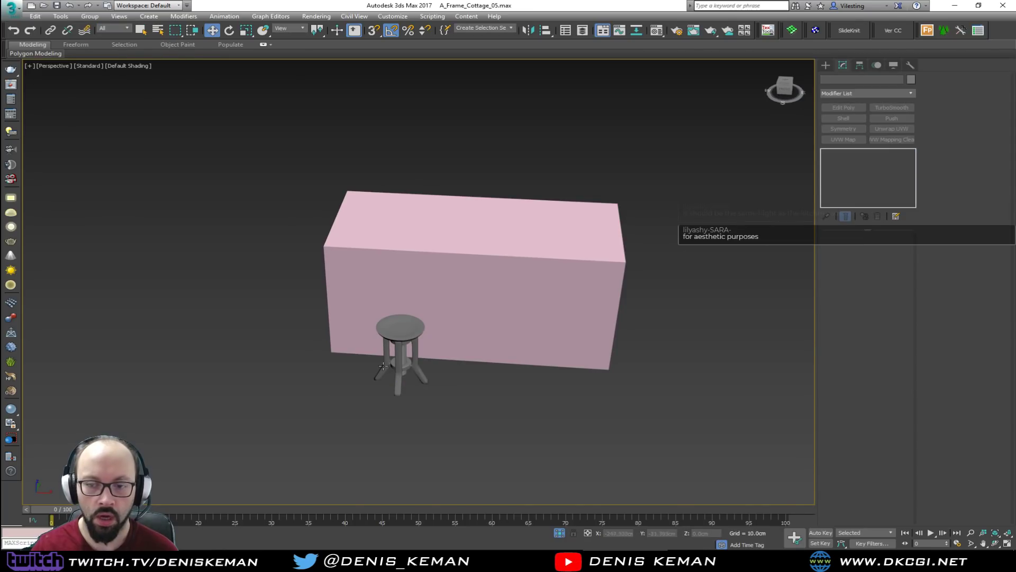
In the stool's Edit Poly modifier, with TurboSmooth hidden, raise the seat and screw elements by about 26 cm
scroll(401, 341, up, 5)
click(413, 321)
key(F4)
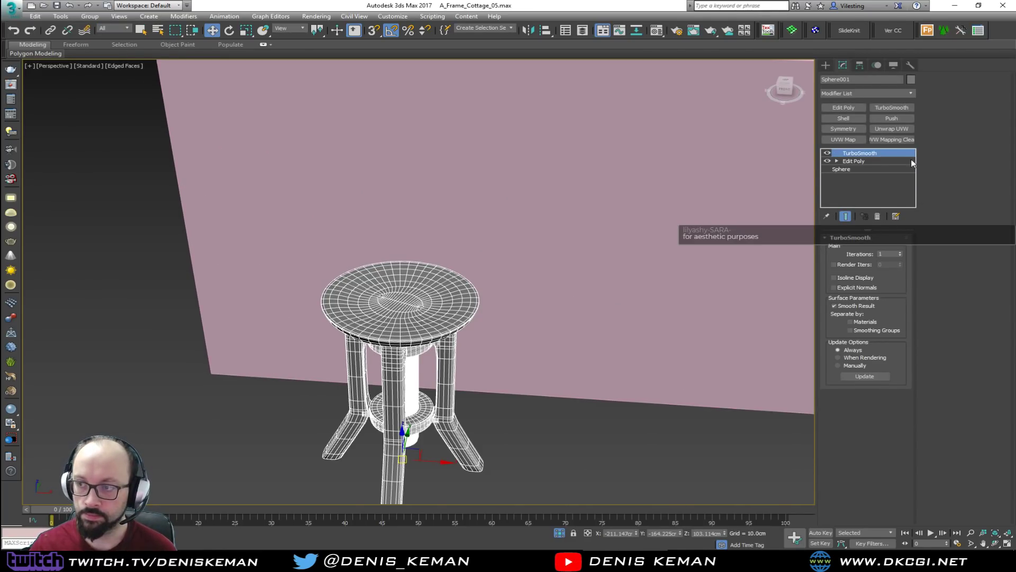
click(863, 161)
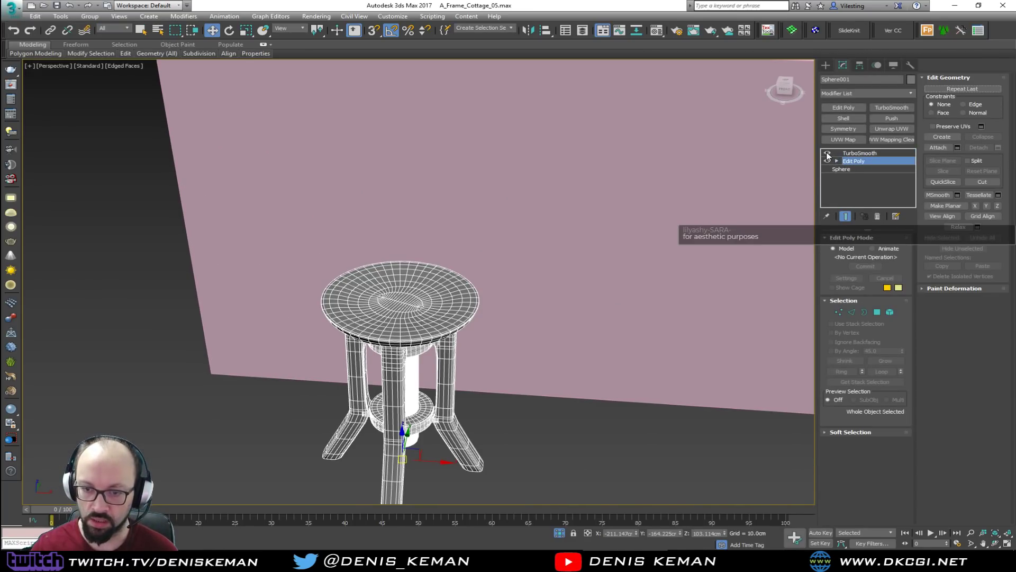
click(827, 153)
click(890, 312)
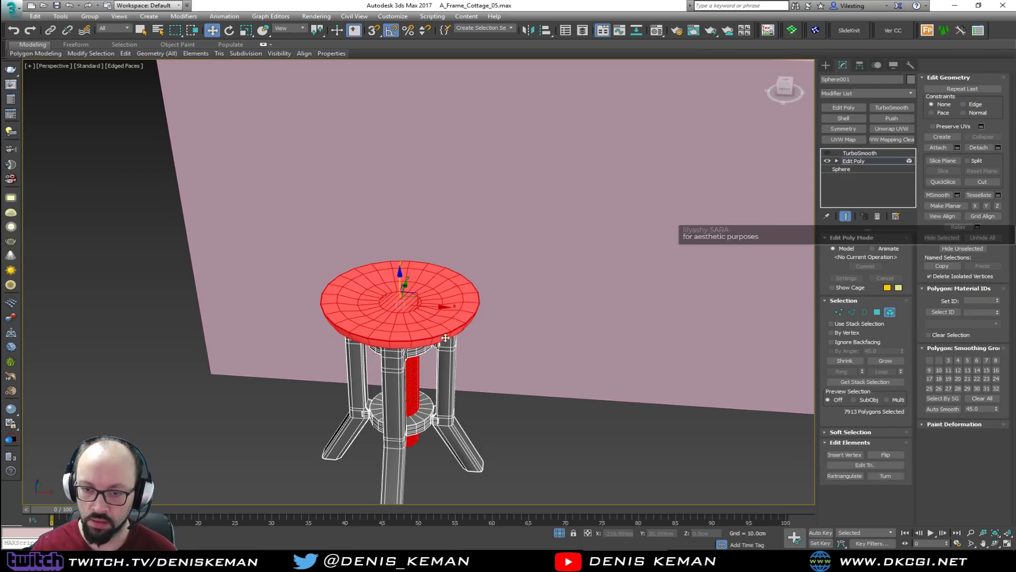
alt+middle_drag(439, 335, 403, 319)
middle_drag(418, 278, 433, 332)
scroll(433, 332, down, 3)
drag(427, 324, 428, 260)
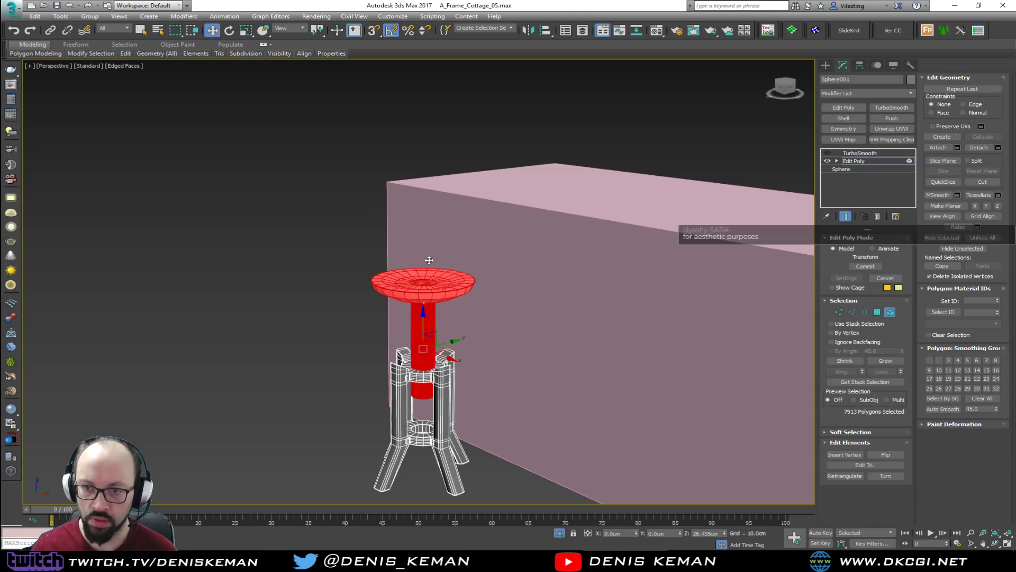
Exit element editing, turn the stool's TurboSmooth back on, and switch off the edged-faces display
click(890, 312)
click(842, 153)
click(520, 463)
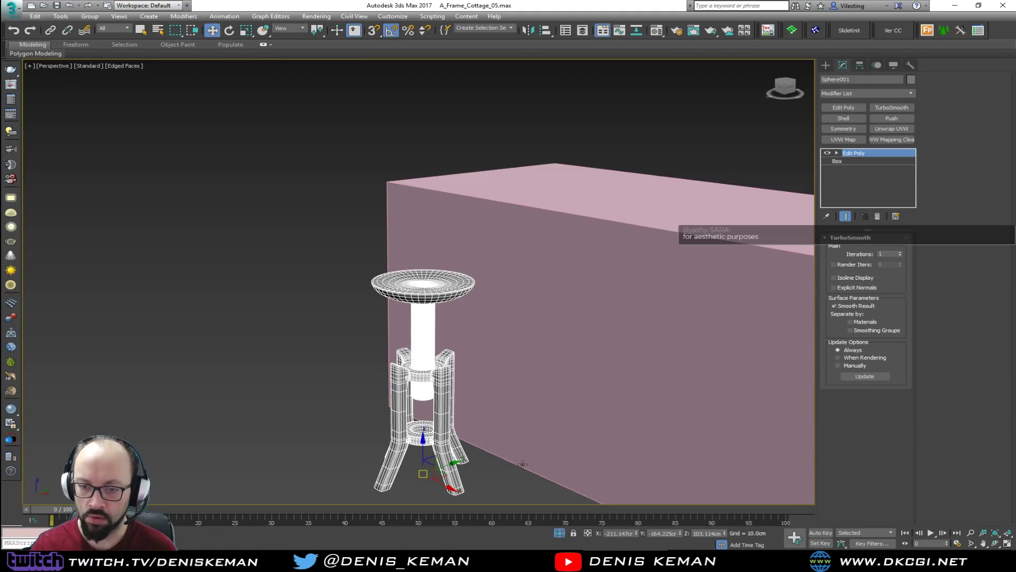
key(F4)
click(513, 475)
middle_drag(533, 445, 493, 432)
middle_drag(397, 353, 293, 345)
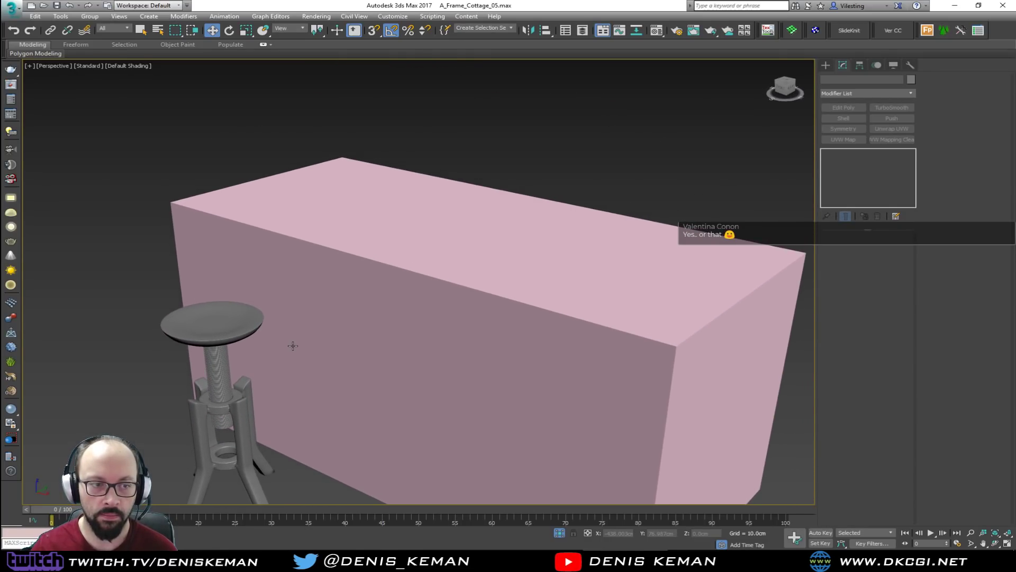
End the isolation so the bar and stool appear together with the rest of the cottage
scroll(292, 346, down, 3)
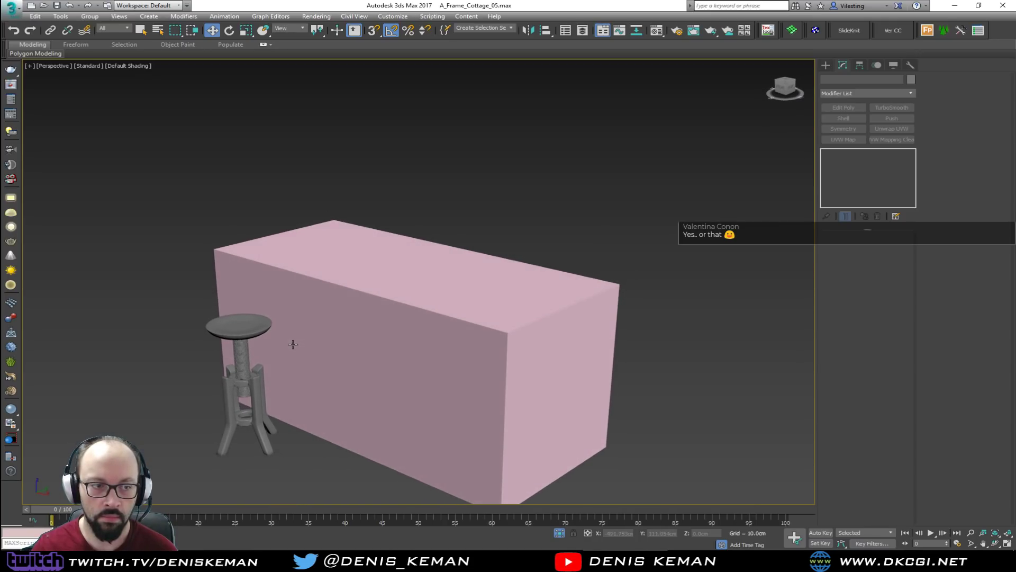
right_click(364, 334)
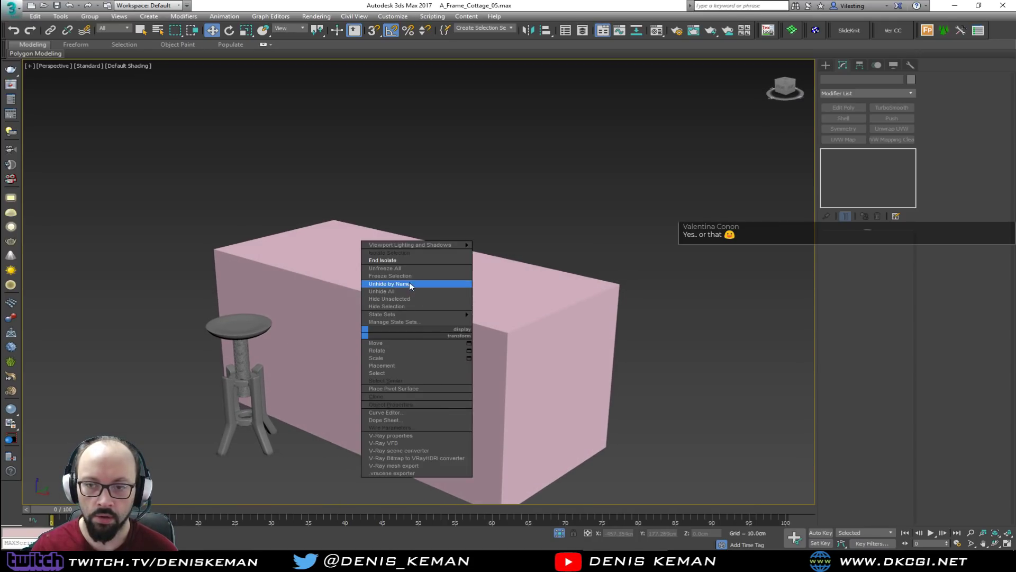
click(411, 262)
alt+middle_drag(437, 303, 431, 287)
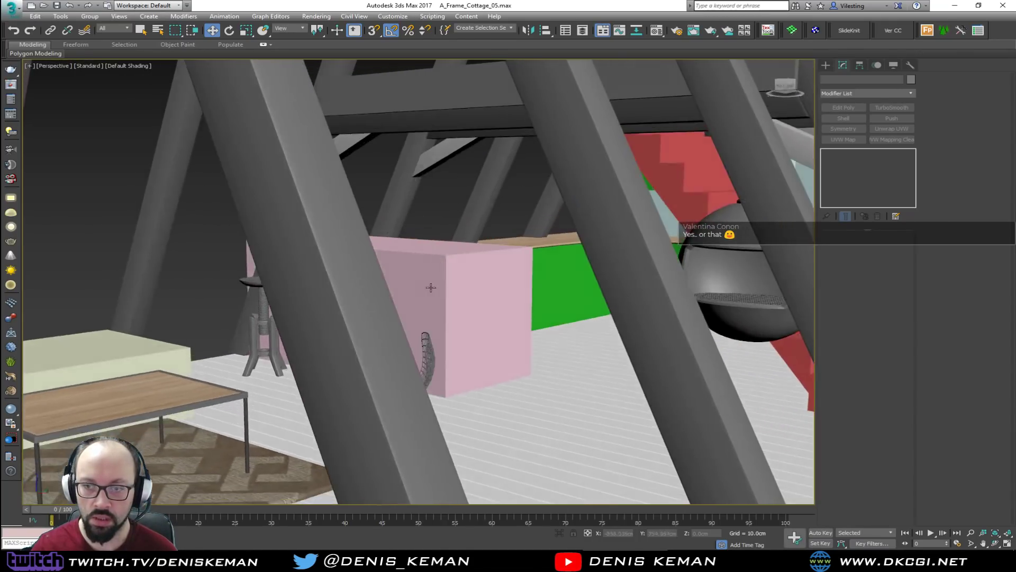
Draw a helper box about 71 cm long and 20 cm wide on the floor against the green kitchen cabinet's end
scroll(457, 259, up, 4)
alt+middle_drag(547, 278, 227, 267)
alt+middle_drag(401, 291, 508, 294)
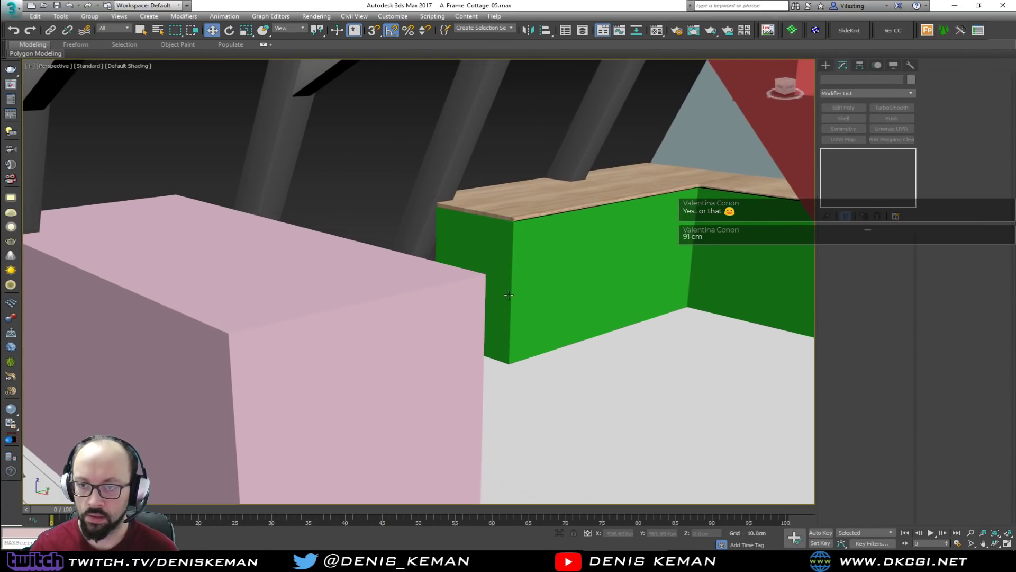
click(834, 66)
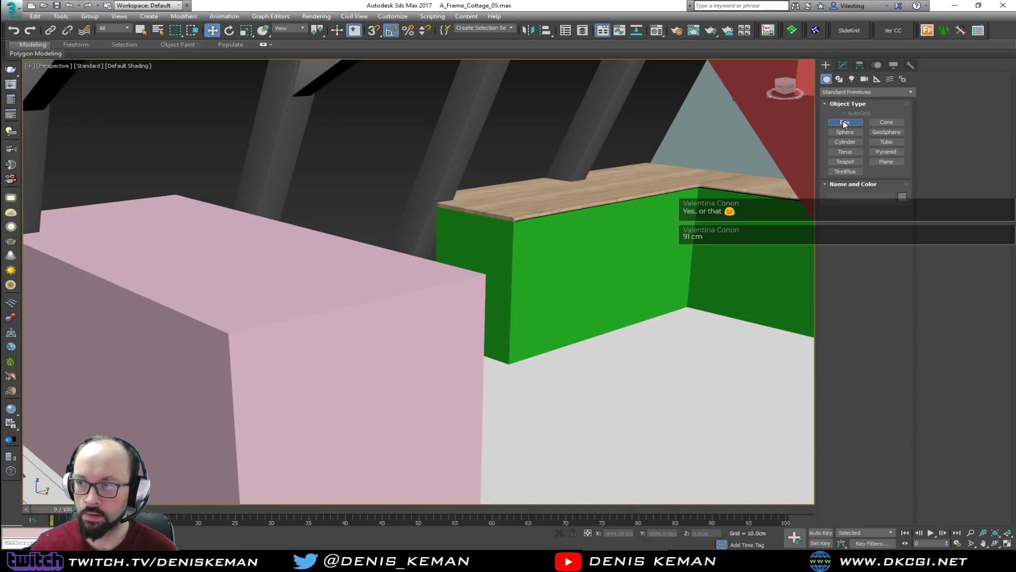
click(842, 121)
drag(538, 377, 610, 347)
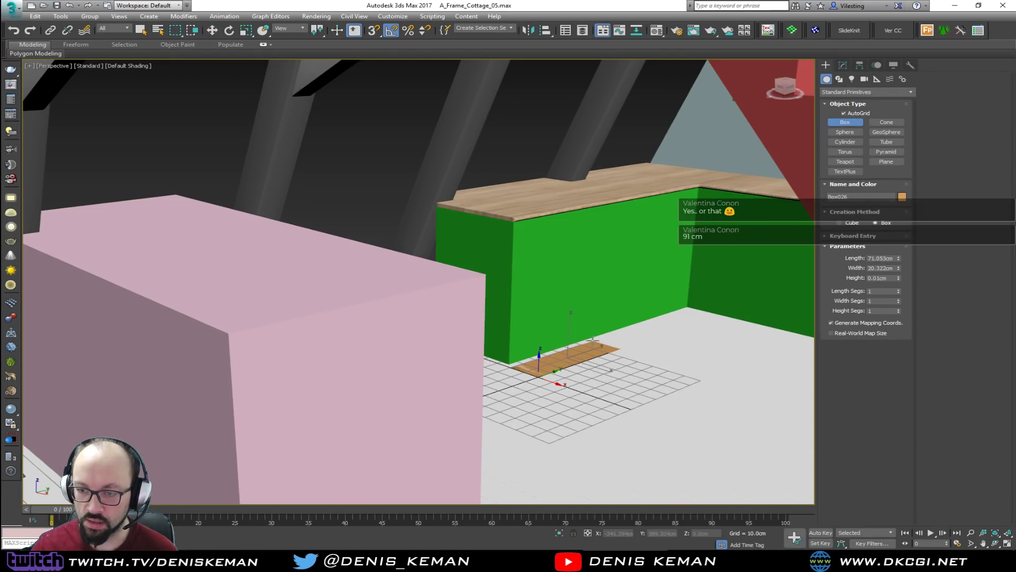
click(600, 224)
key(w)
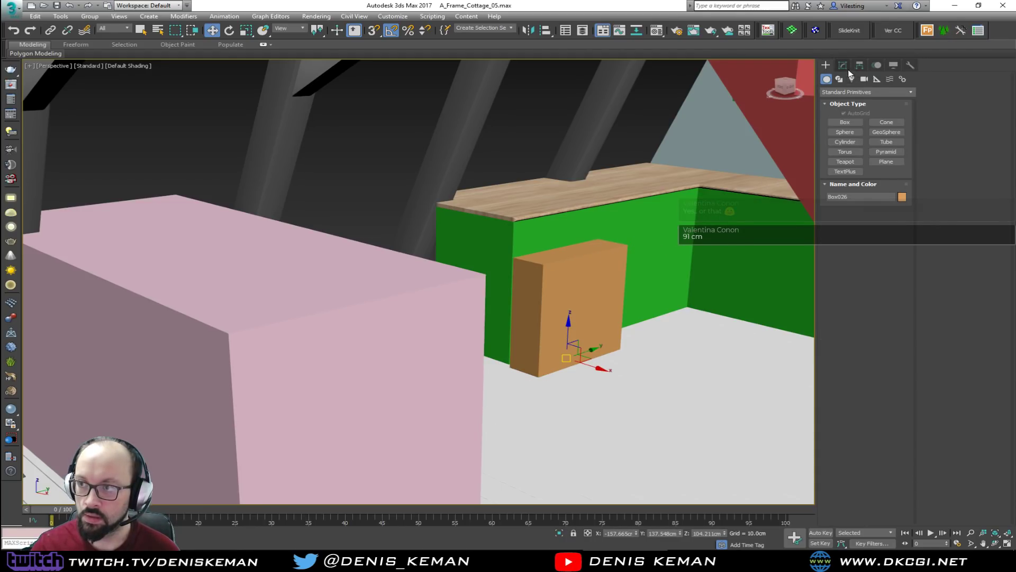
Add Edit Poly to the helper box and raise its top face, snapping it to the top corner of the green cabinet
click(845, 67)
click(843, 108)
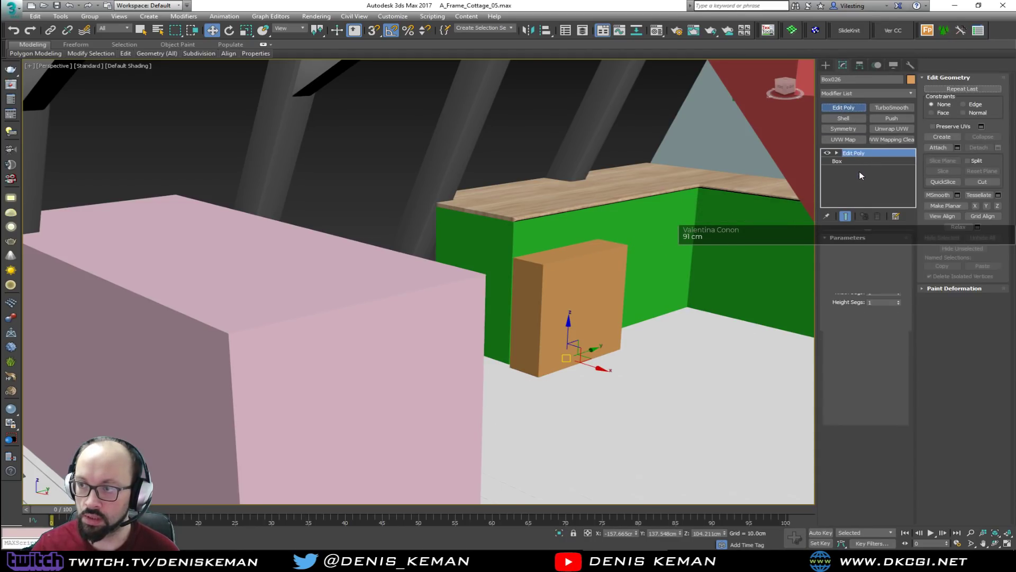
click(877, 311)
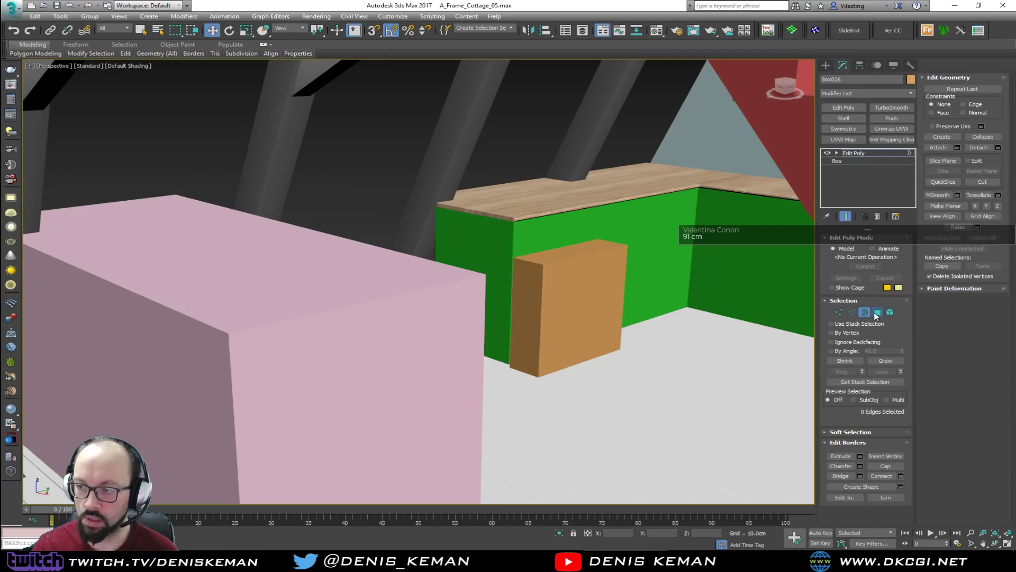
click(569, 252)
scroll(541, 234, up, 5)
key(F3)
middle_drag(541, 233, 538, 255)
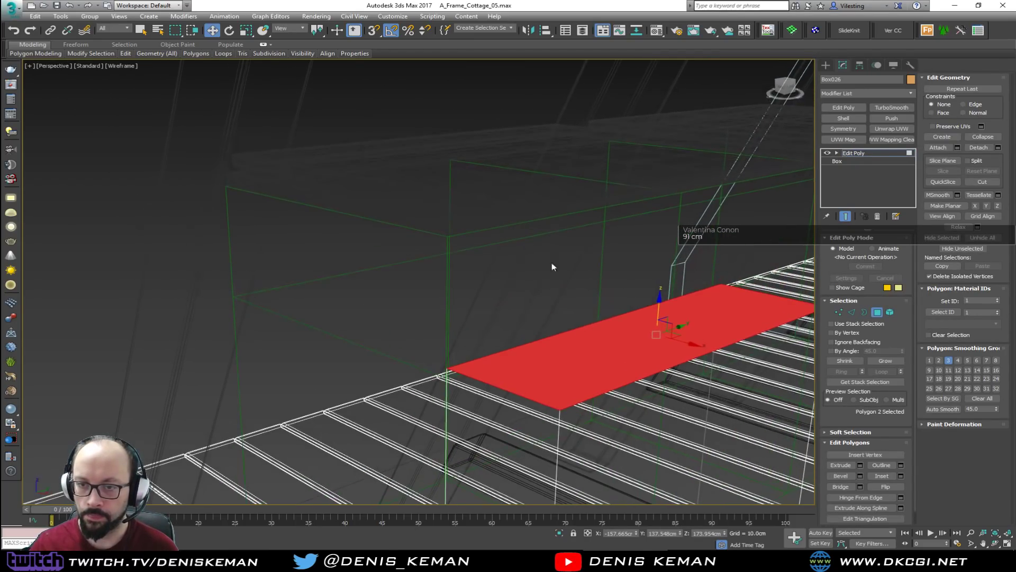
drag(659, 314, 447, 239)
key(s)
key(F3)
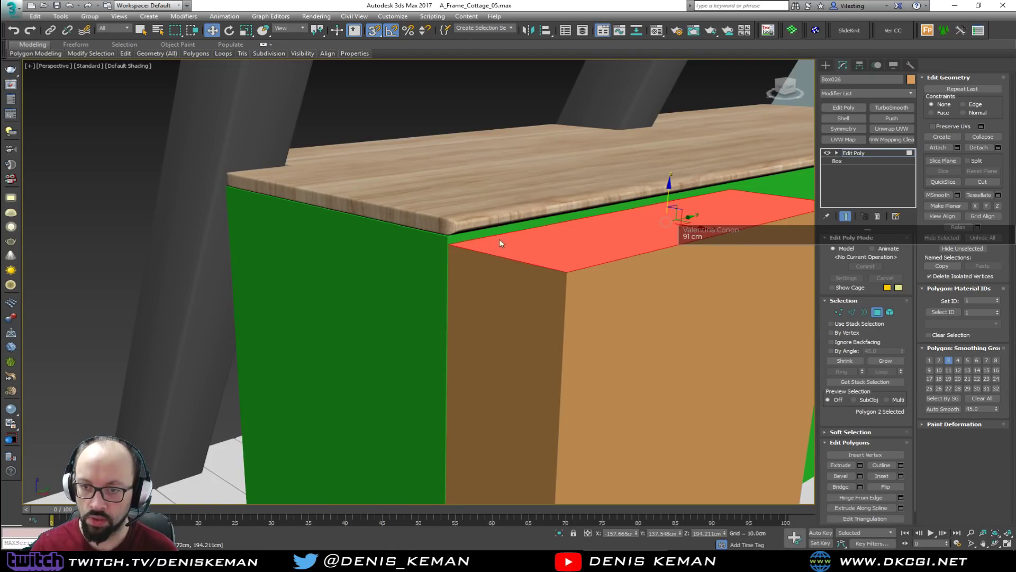
click(877, 312)
Lower the pink bar's top face by 20 cm so it is level with the helper box's top
alt+middle_drag(599, 262, 624, 224)
scroll(624, 224, down, 1)
scroll(568, 264, down, 5)
alt+middle_drag(568, 264, 556, 310)
click(571, 308)
click(877, 311)
click(521, 277)
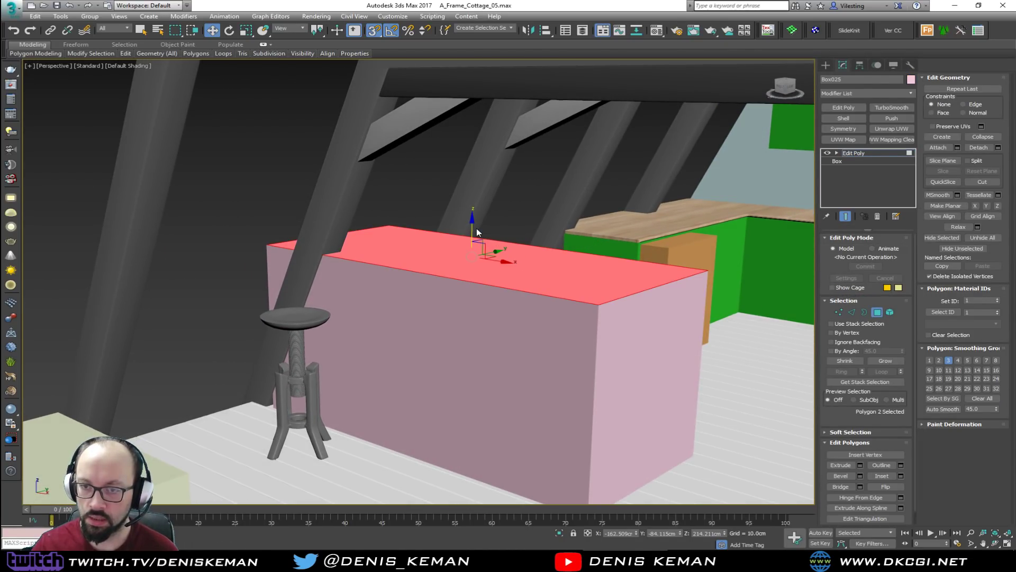
drag(478, 231, 478, 269)
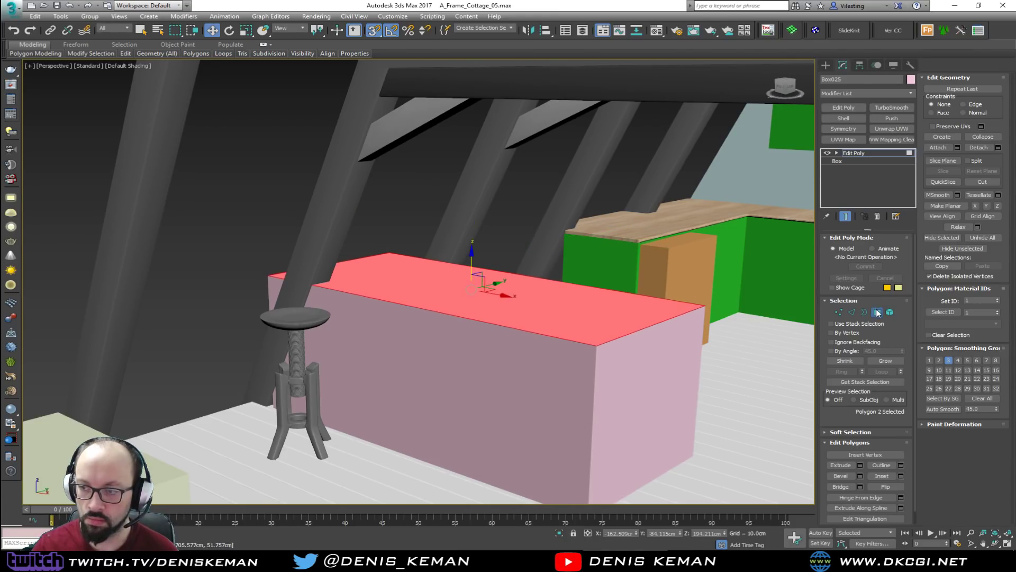
click(877, 311)
Delete the orange helper box standing against the green kitchen cabinet
mouse_move(667, 301)
alt+middle_down()
mouse_move(630, 300)
mouse_move(667, 297)
mouse_move(682, 313)
alt+middle_up()
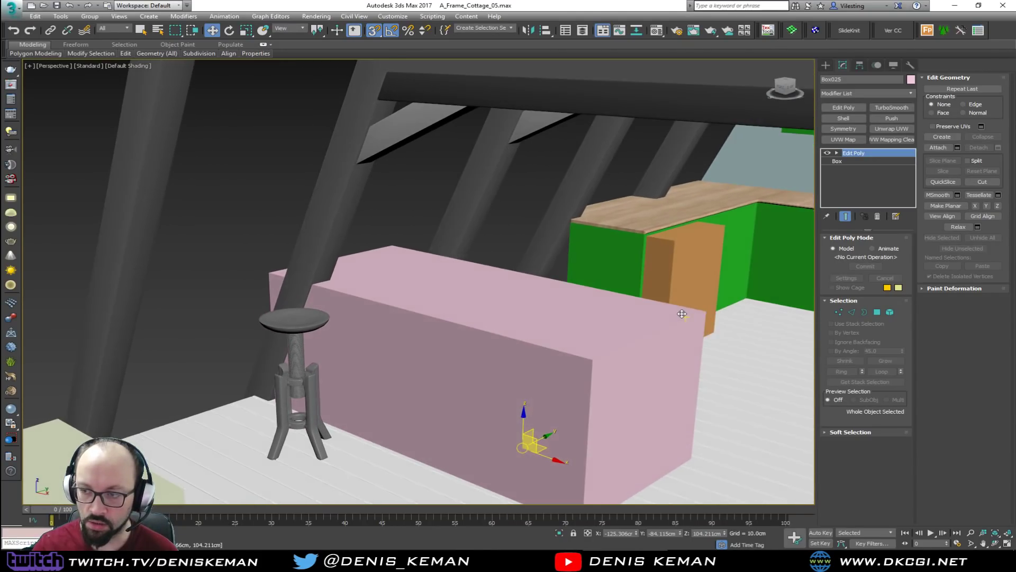
click(673, 274)
key(Delete)
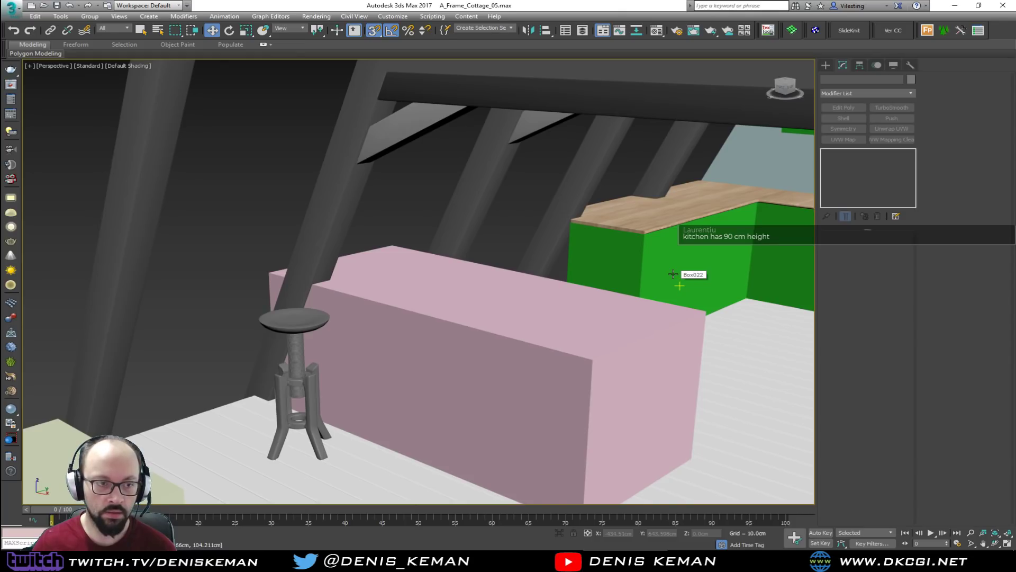
Select the pink bar again and turn snapping off, looking it over beside the stool
click(435, 302)
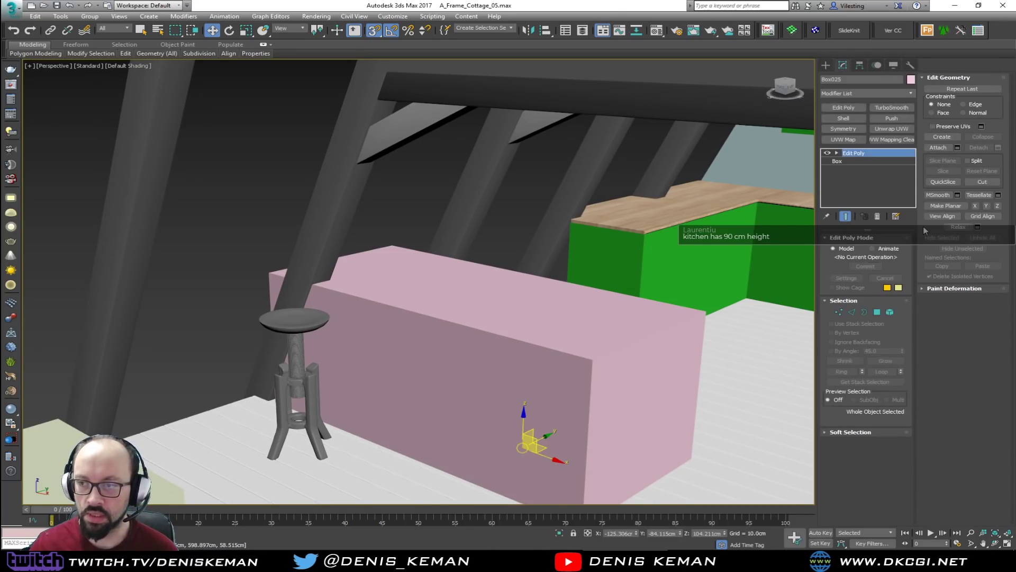
alt+middle_drag(551, 353, 586, 337)
key(s)
alt+middle_drag(465, 278, 499, 302)
middle_drag(281, 319, 359, 306)
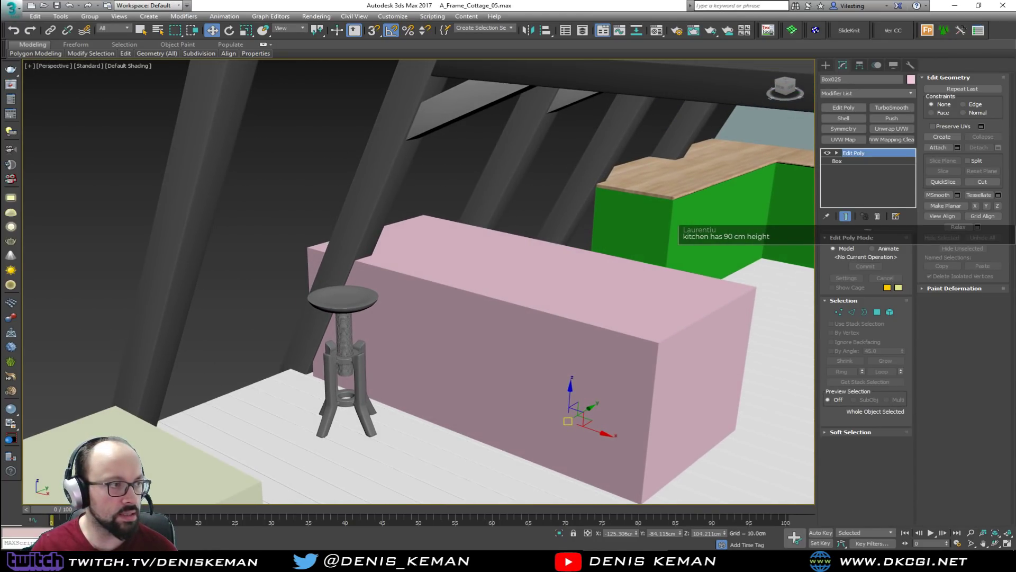
Switch to Discord to check the reference photo of the bar with stools, and compare the bar block's proportions with it
drag(0, 63, 540, 62)
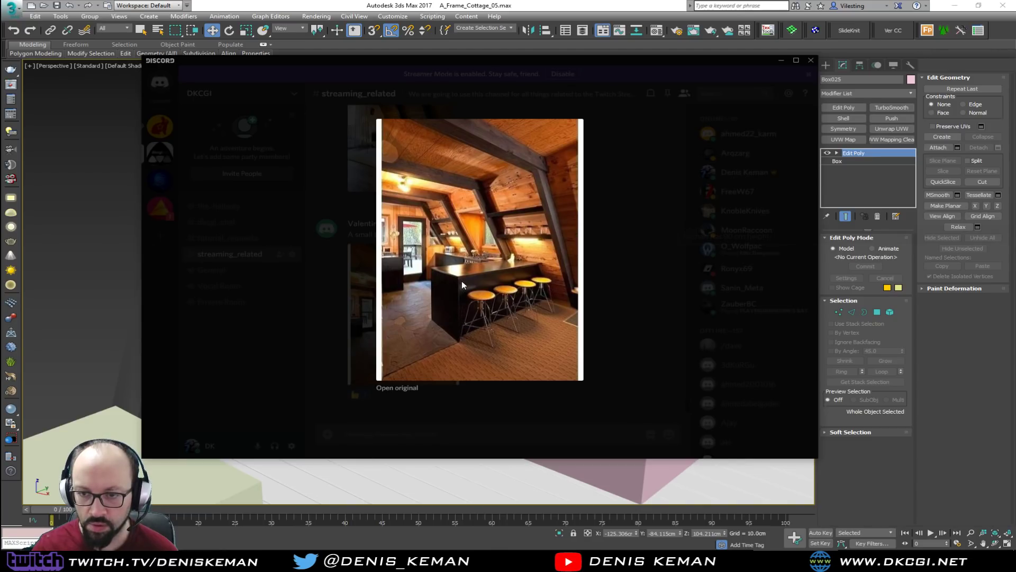
drag(526, 65, 0, 100)
mouse_move(435, 321)
alt+middle_down()
mouse_move(338, 313)
mouse_move(425, 322)
alt+middle_up()
alt+middle_drag(704, 437, 501, 364)
alt+middle_drag(426, 419, 418, 418)
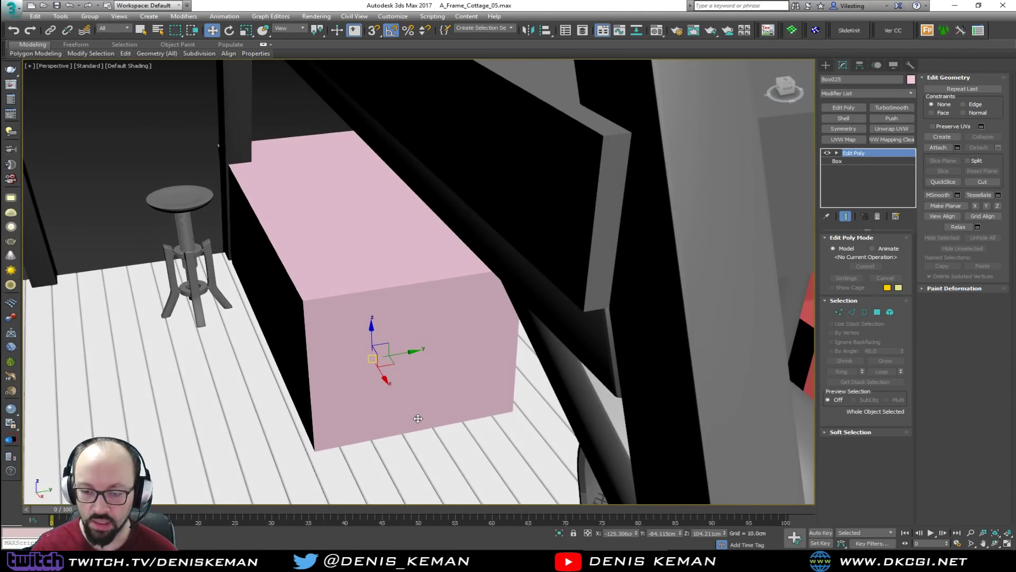
Switch to the browser and look through the "table height cm" image results for standard table dimensions, then close it
click(287, 560)
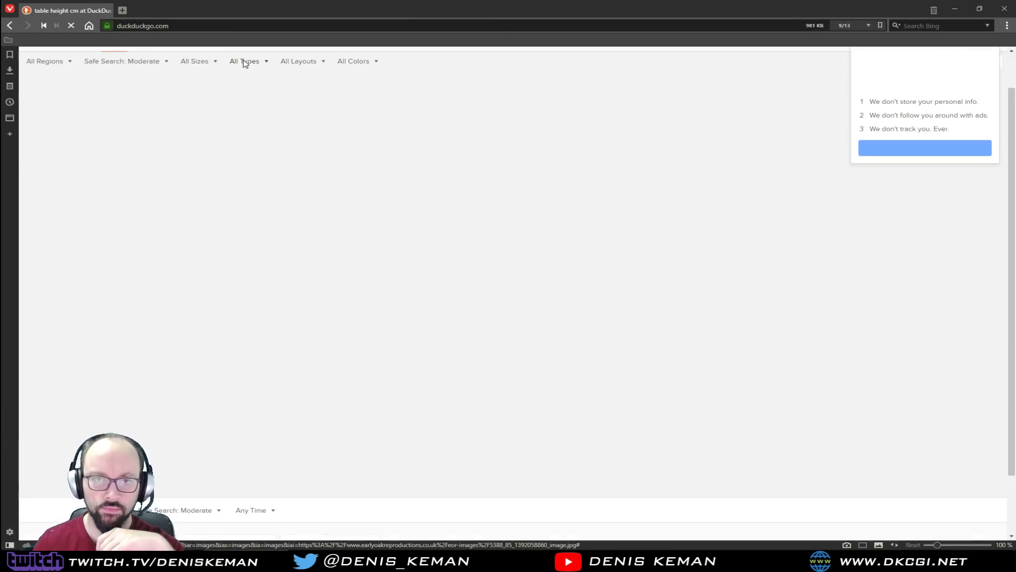
scroll(328, 260, up, 1)
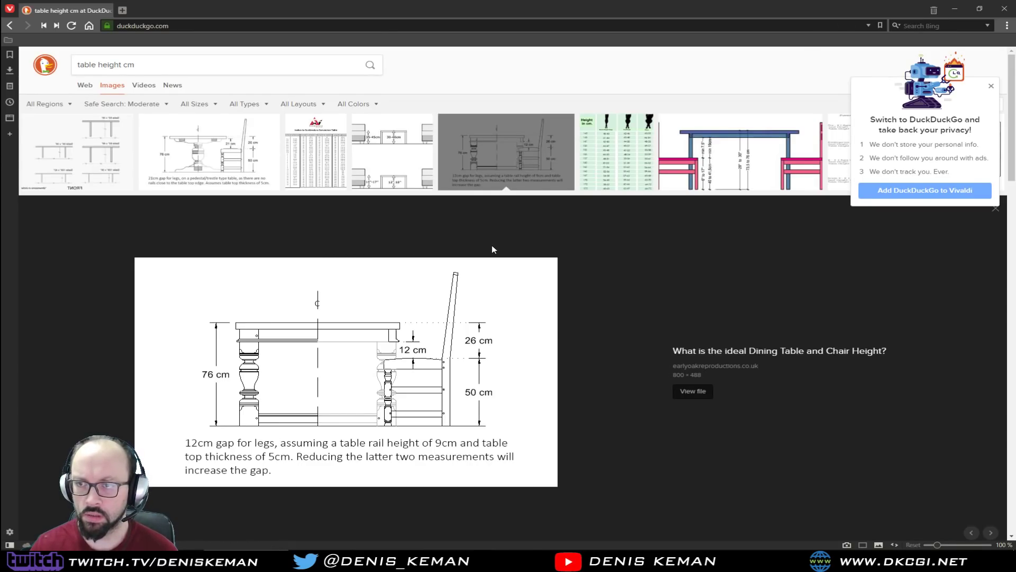
scroll(492, 247, down, 9)
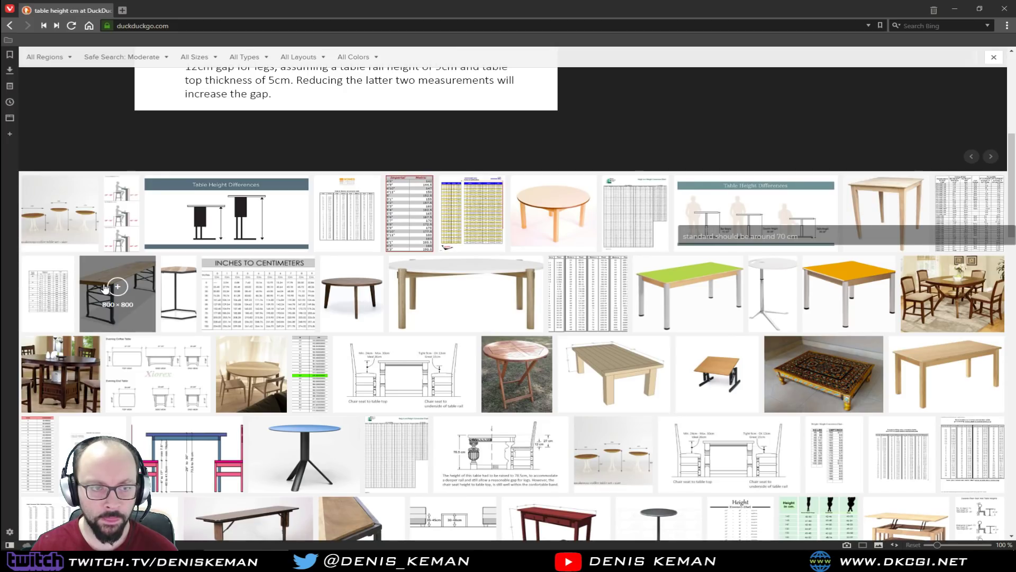
click(1003, 8)
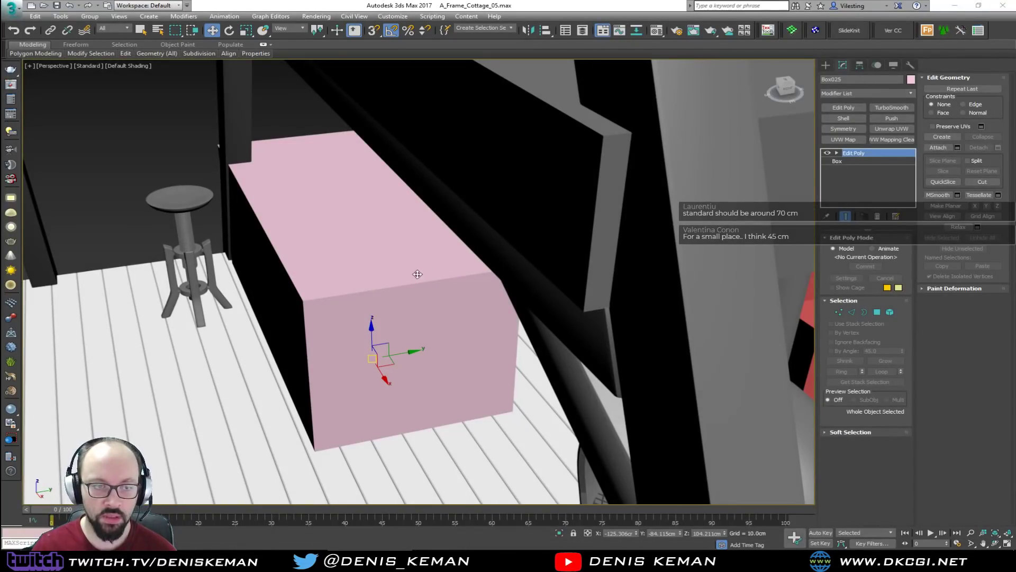
Draw a measuring box about 80 cm long, 18 cm wide and 30 cm high on the floor along the bar's near end
scroll(413, 289, up, 3)
scroll(413, 290, down, 8)
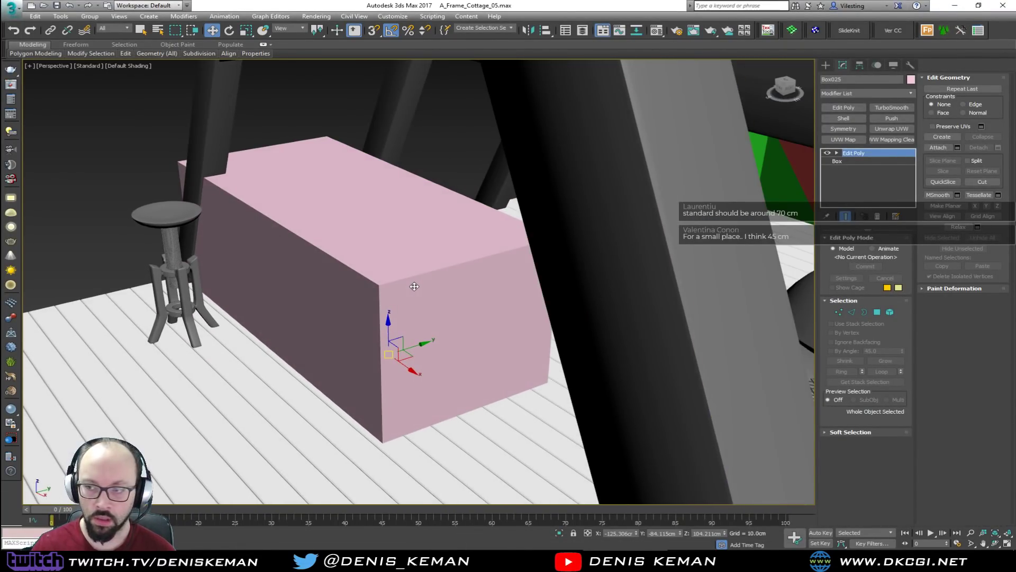
scroll(414, 287, up, 1)
click(826, 65)
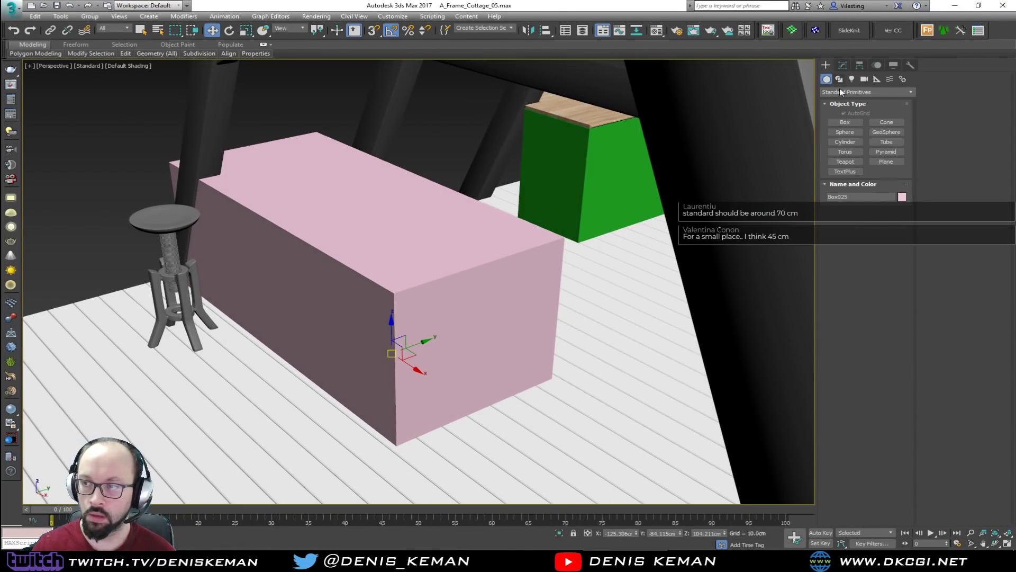
click(846, 124)
drag(411, 453, 565, 410)
click(569, 355)
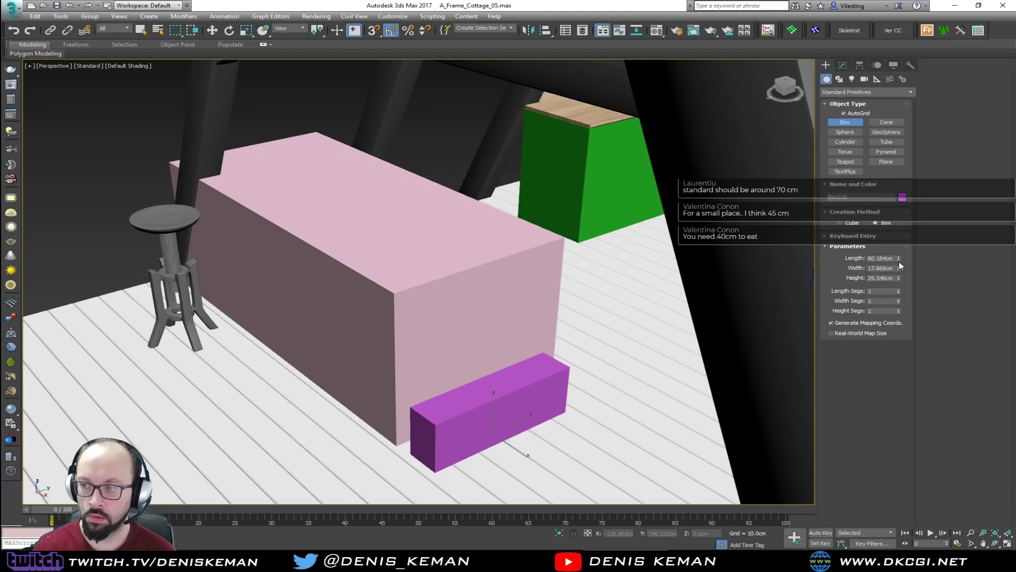
Set the measuring box's length to 50 cm
drag(899, 265, 898, 262)
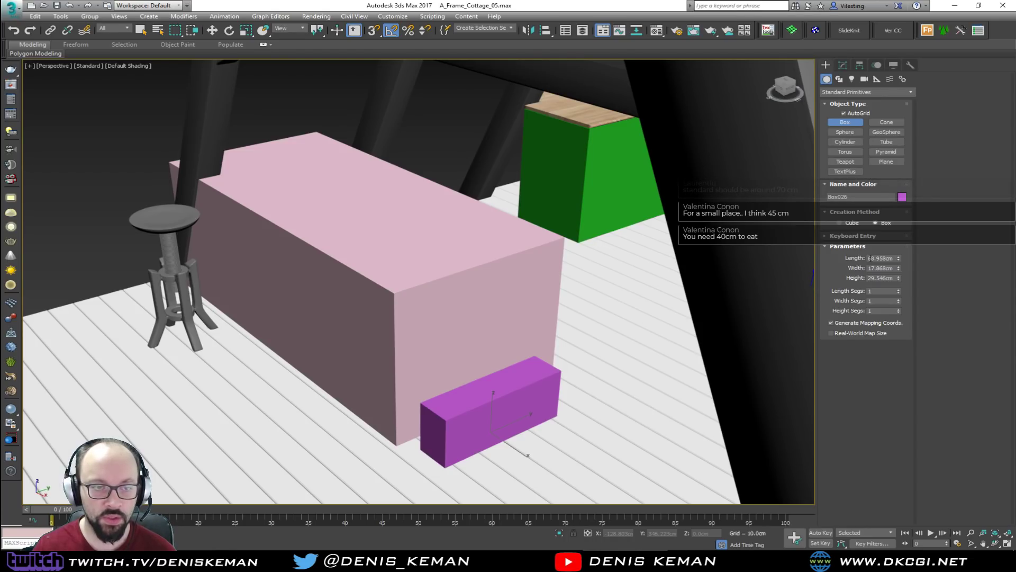
key(BackSpace)
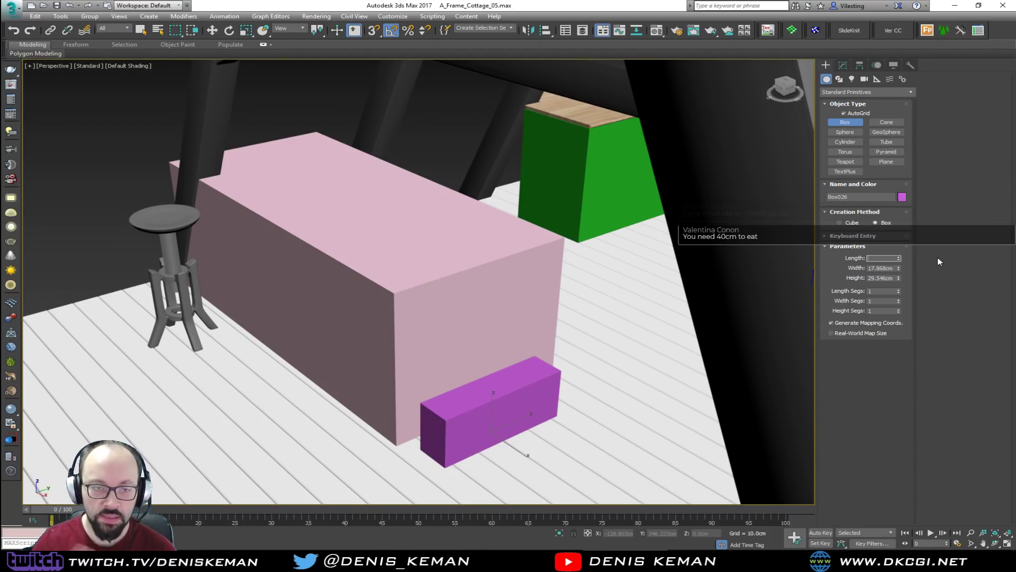
text(50)
key(Return)
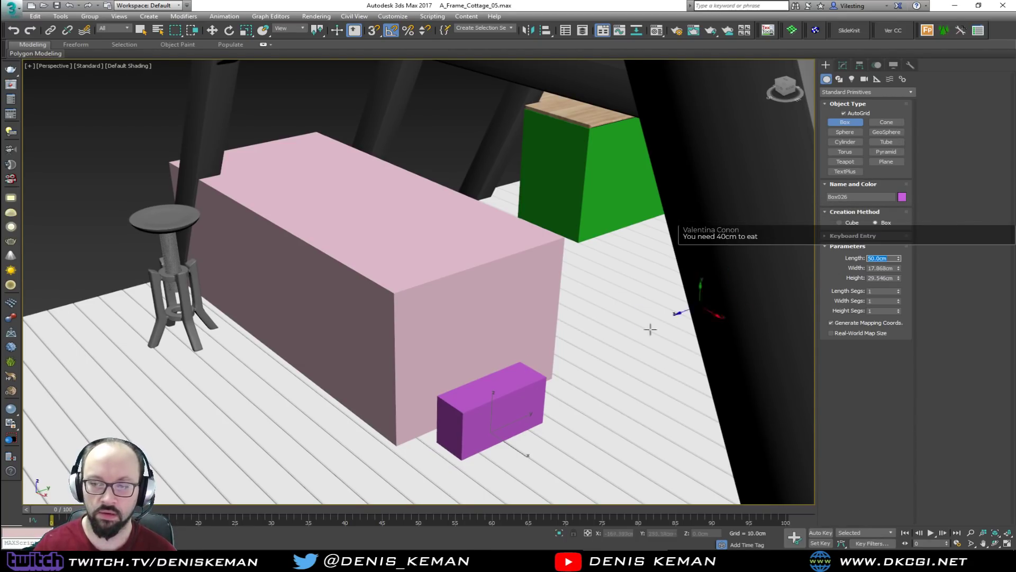
Turn snapping on and move the measuring box so its bottom corner meets the bar's near bottom corner
key(w)
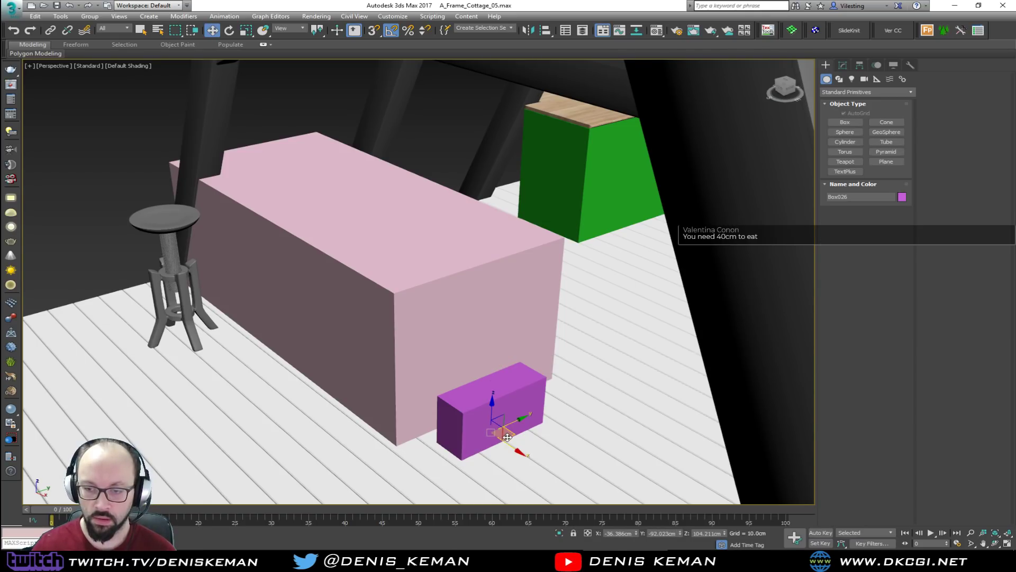
key(s)
drag(466, 456, 400, 448)
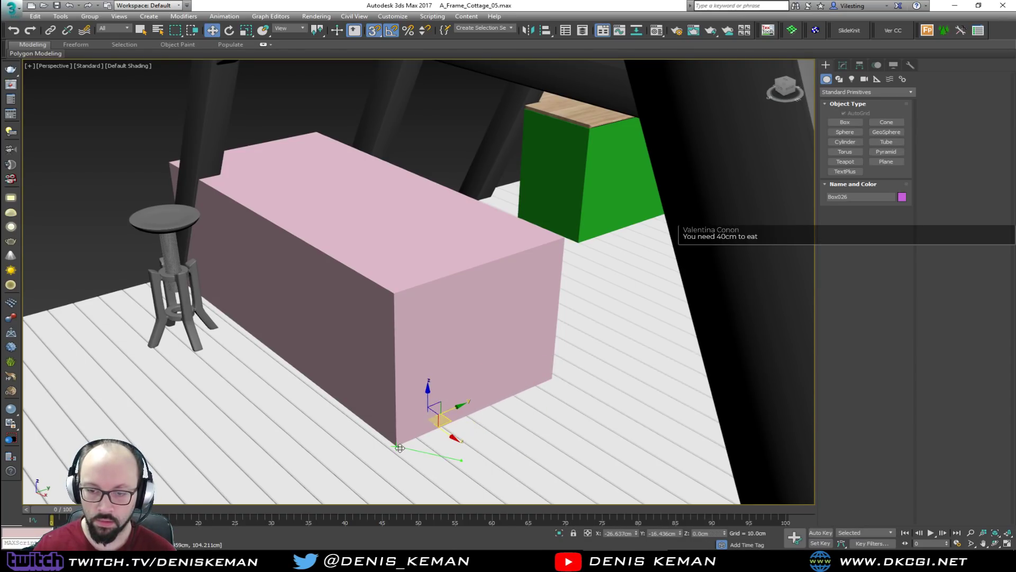
key(F3)
key(F3)
alt+middle_drag(510, 411, 480, 394)
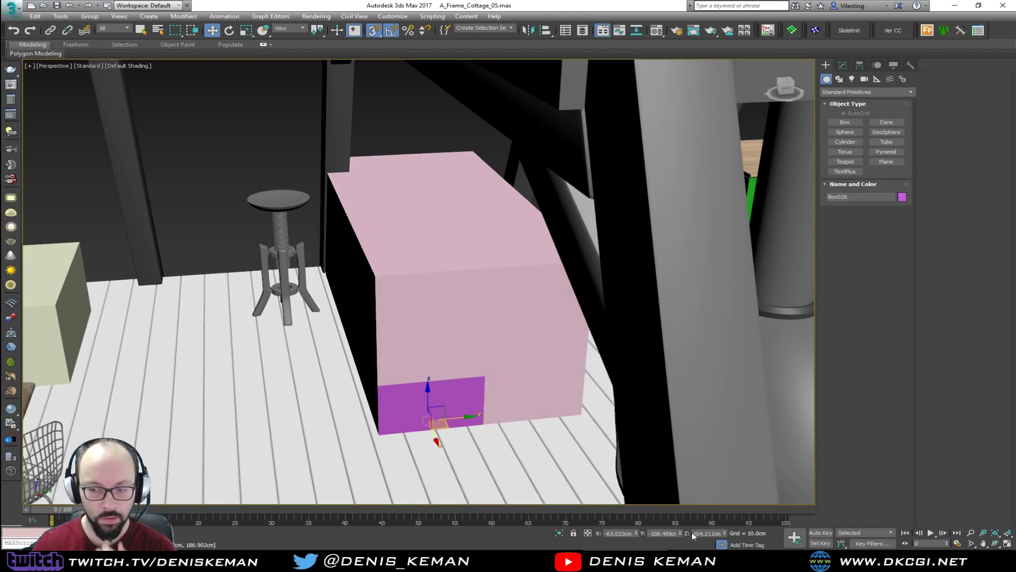
Switch to Discord to judge the bar's depth in the reference photo, and move the window away again
click(795, 560)
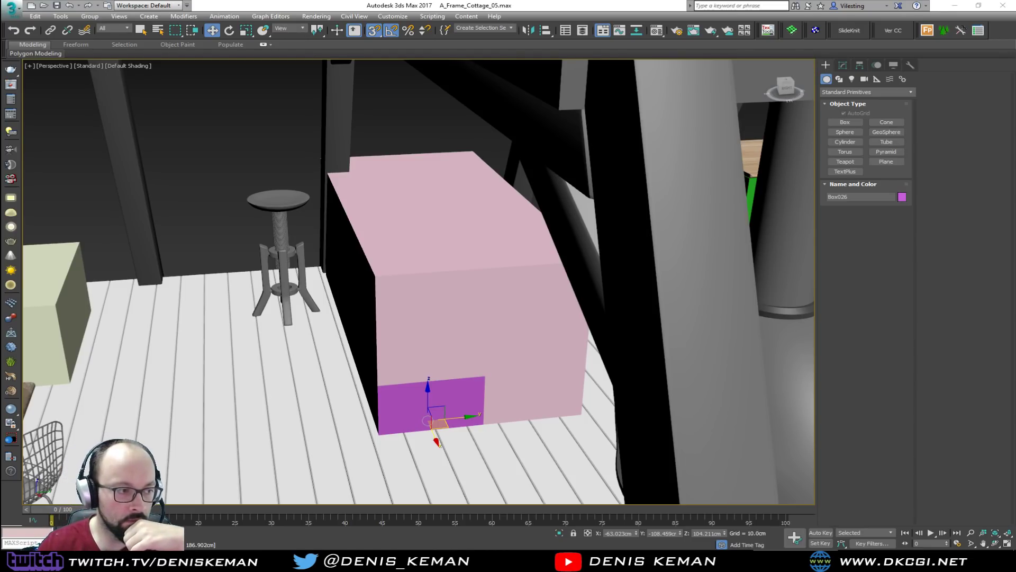
drag(514, 72, 534, 69)
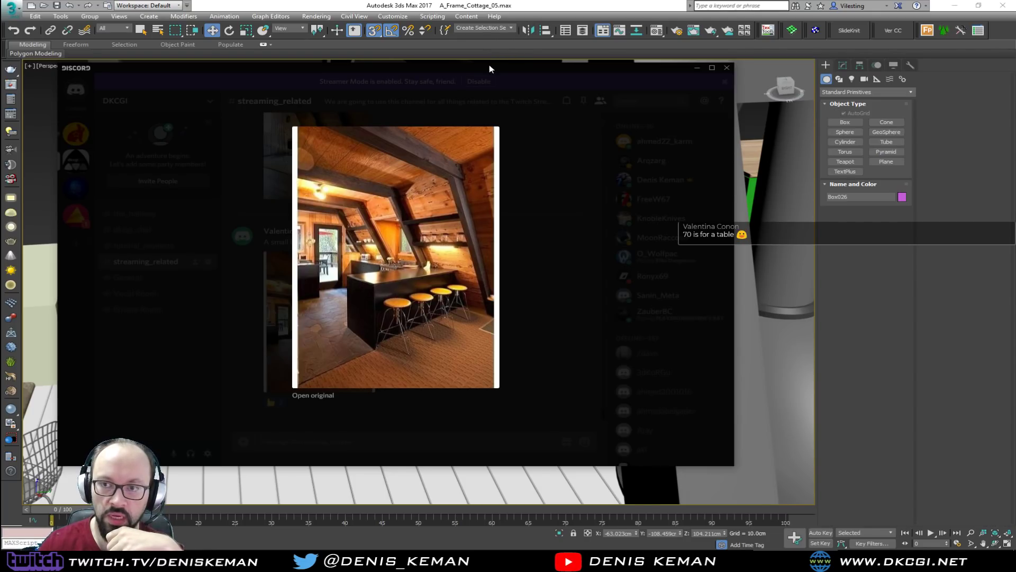
drag(489, 66, 0, 69)
Set the measuring box's length to 70 cm and snap its bottom corner back to the bar's near bottom corner
alt+middle_drag(332, 232, 485, 281)
click(842, 66)
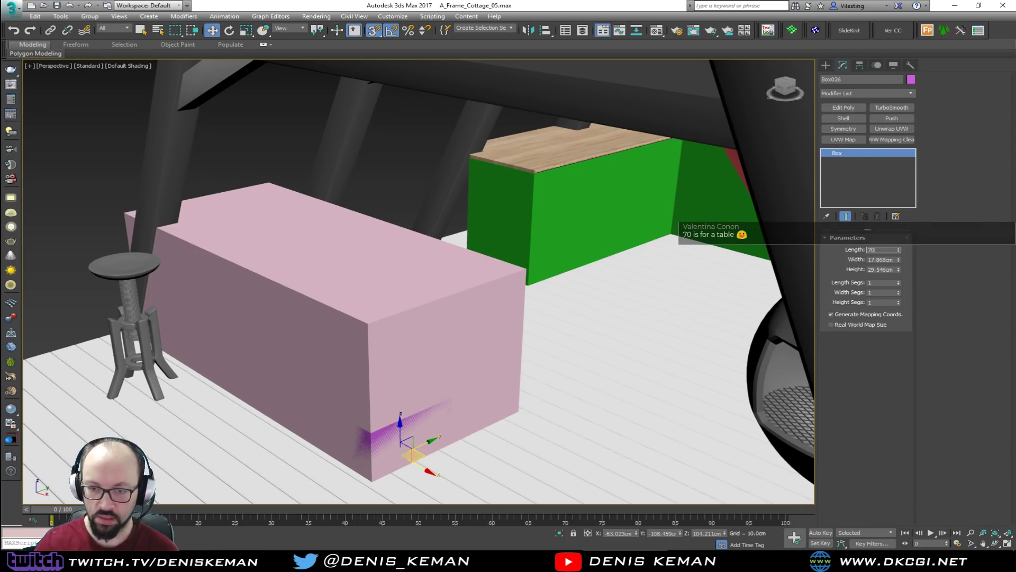
key(Return)
middle_drag(418, 423, 398, 420)
scroll(414, 416, up, 3)
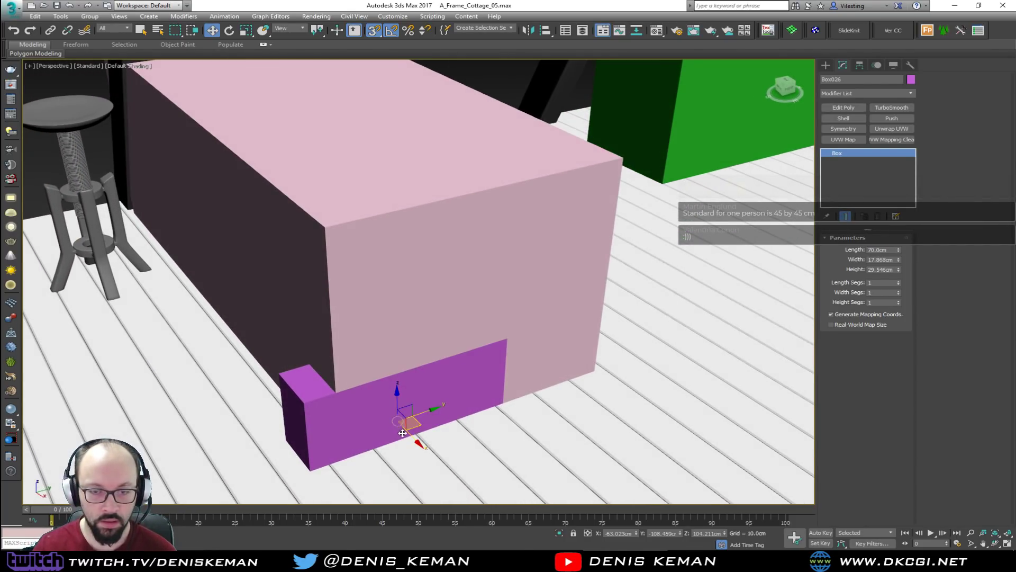
drag(403, 431, 507, 349)
Move the bar's kitchen-side face in to snap to the end of the measuring box, making the bar 70 cm deep
click(557, 333)
scroll(526, 333, up, 5)
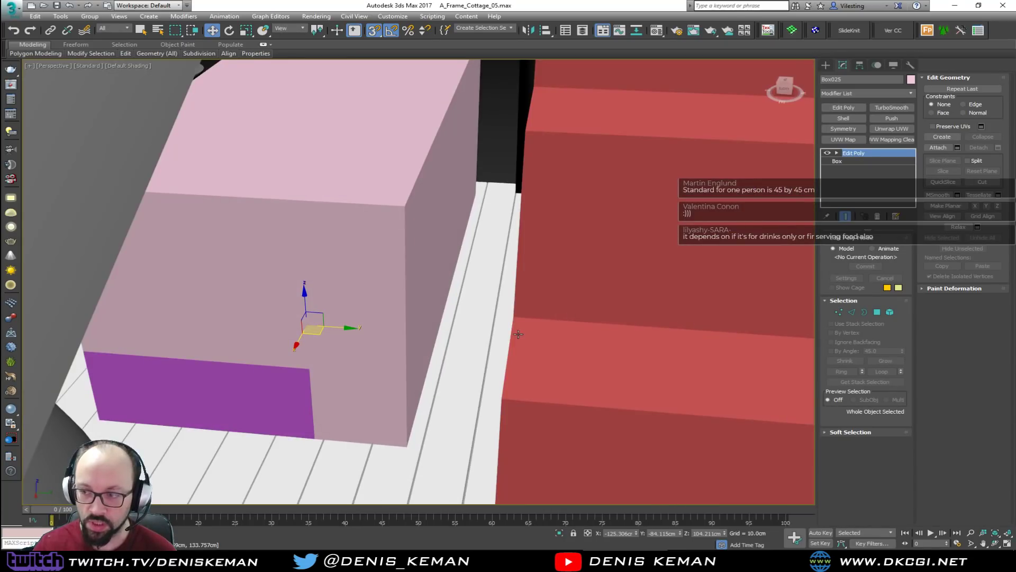
scroll(518, 333, down, 3)
key(4)
click(439, 299)
key(F3)
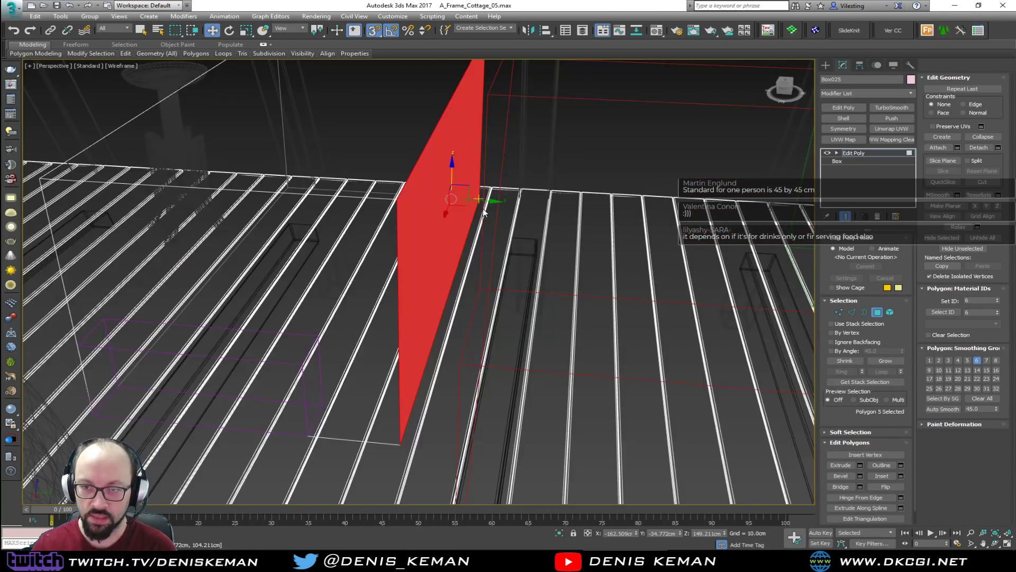
mouse_move(484, 202)
mouse_down()
mouse_move(356, 325)
mouse_move(320, 335)
mouse_move(329, 329)
mouse_up()
key(F3)
alt+middle_drag(329, 329, 382, 308)
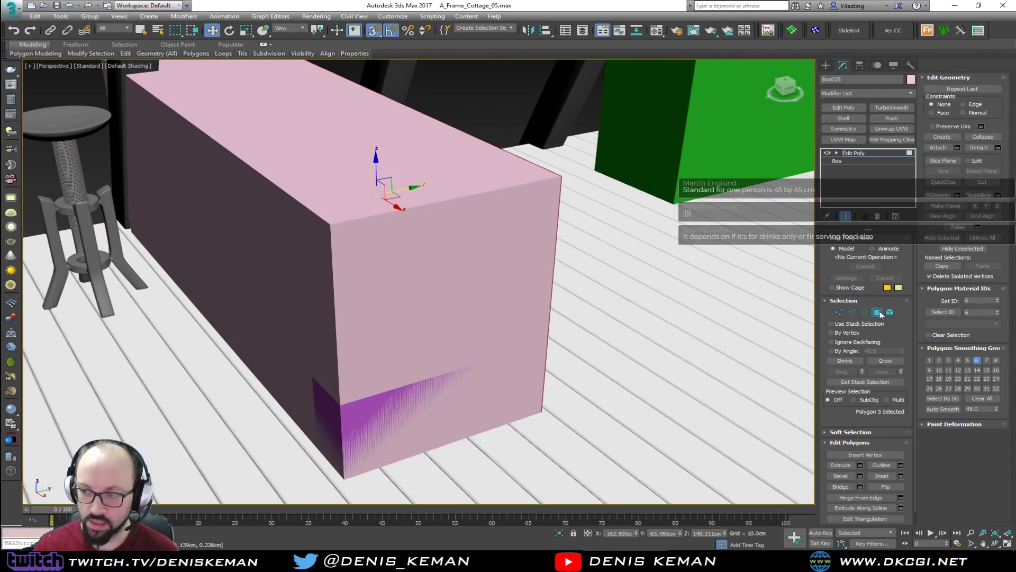
click(881, 313)
Delete the measuring box at the bar's near end
key(F3)
click(373, 396)
key(F3)
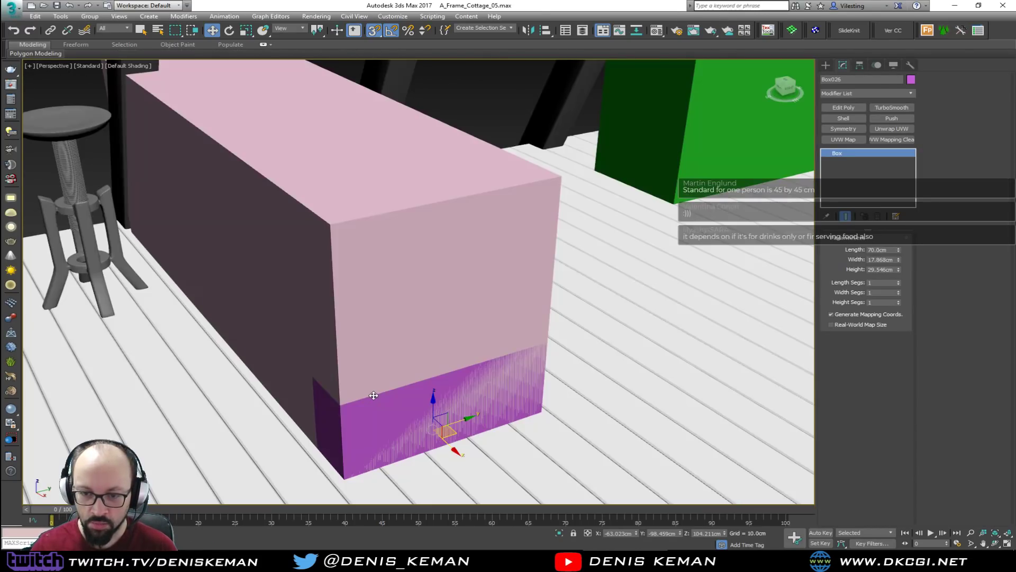
key(Delete)
Turn snapping off and lower the stool's seat and centre post toward the legs at its Edit Poly level
middle_drag(397, 286, 388, 341)
scroll(422, 315, down, 4)
scroll(386, 306, up, 1)
scroll(345, 332, up, 3)
click(345, 366)
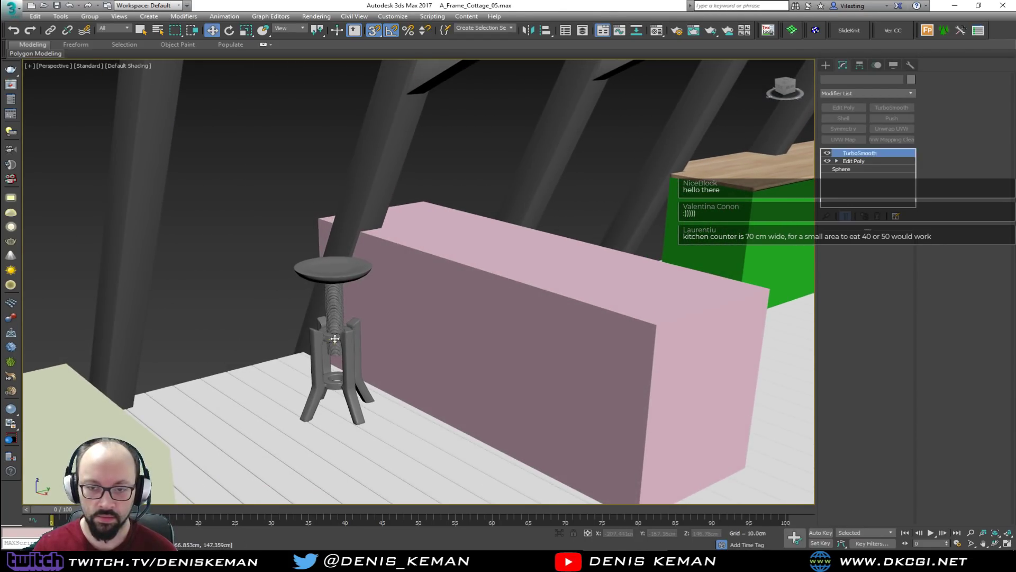
key(s)
key(F4)
click(854, 162)
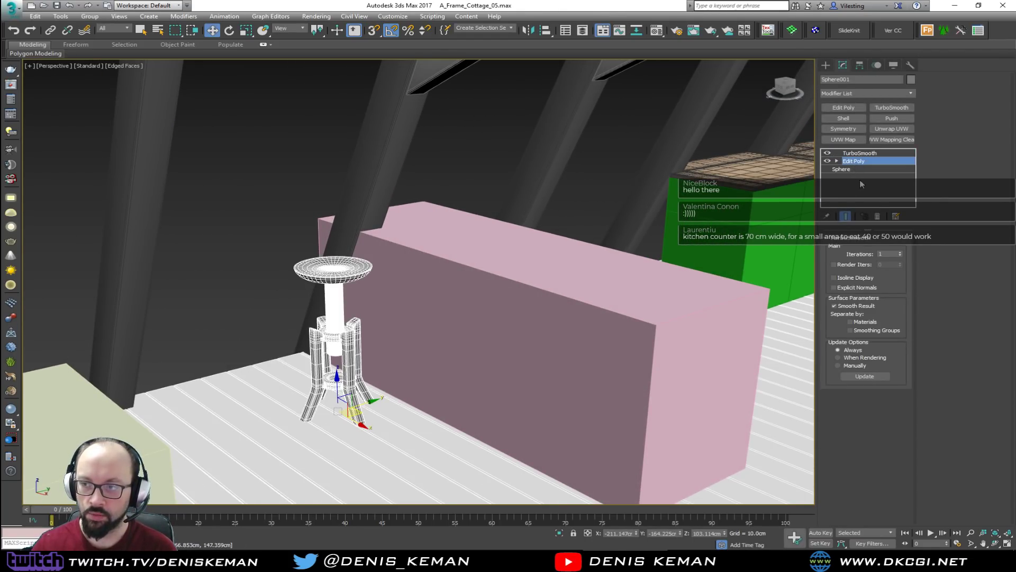
alt+middle_drag(637, 288, 577, 269)
click(876, 313)
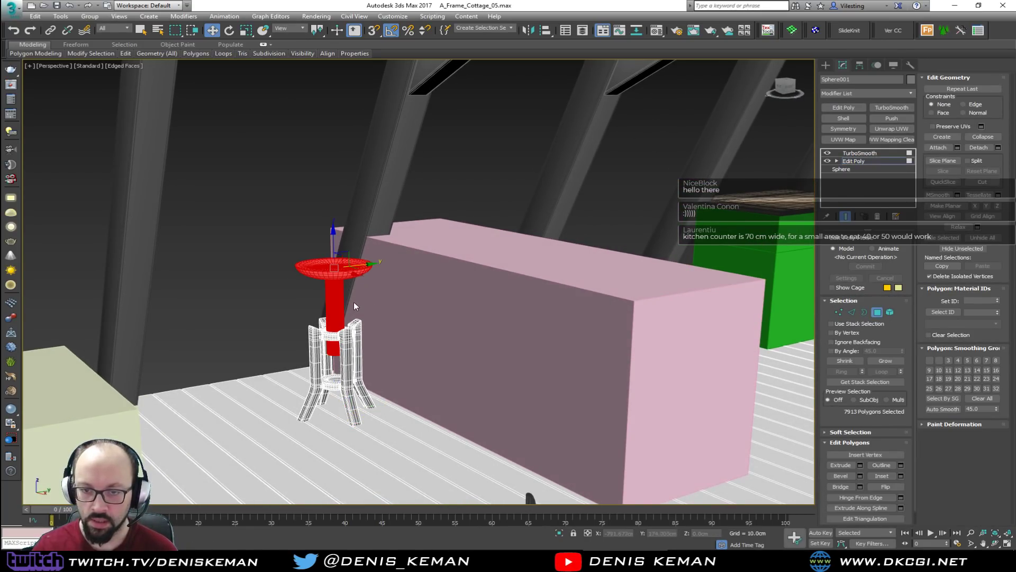
drag(334, 240, 332, 260)
click(878, 313)
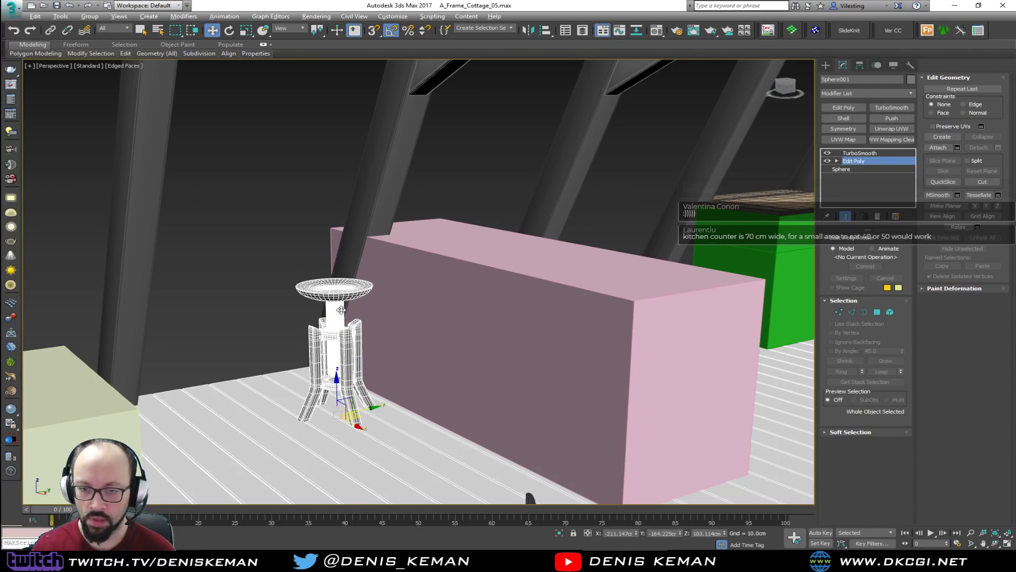
Clone the stool along the bar as three copies spaced about 43 cm apart
alt+middle_drag(338, 310, 362, 316)
alt+middle_drag(374, 395, 403, 396)
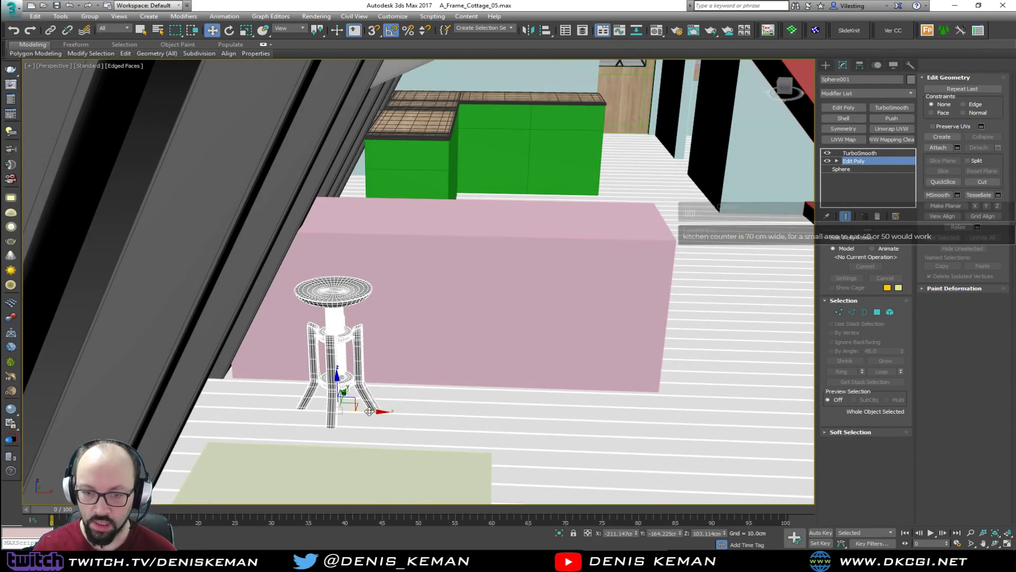
shift+drag(369, 412, 462, 420)
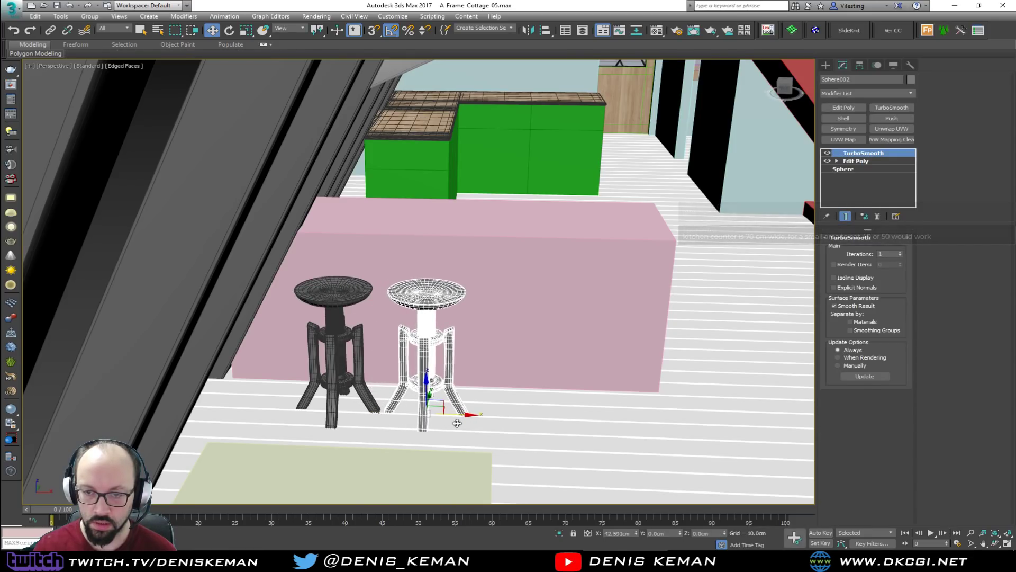
click(535, 283)
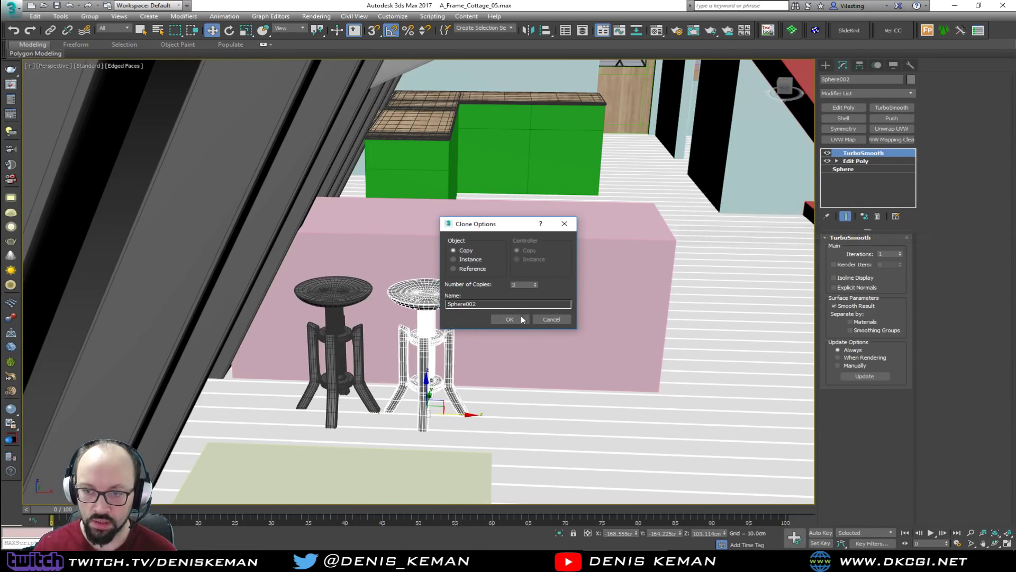
click(519, 317)
alt+middle_drag(608, 338, 552, 300)
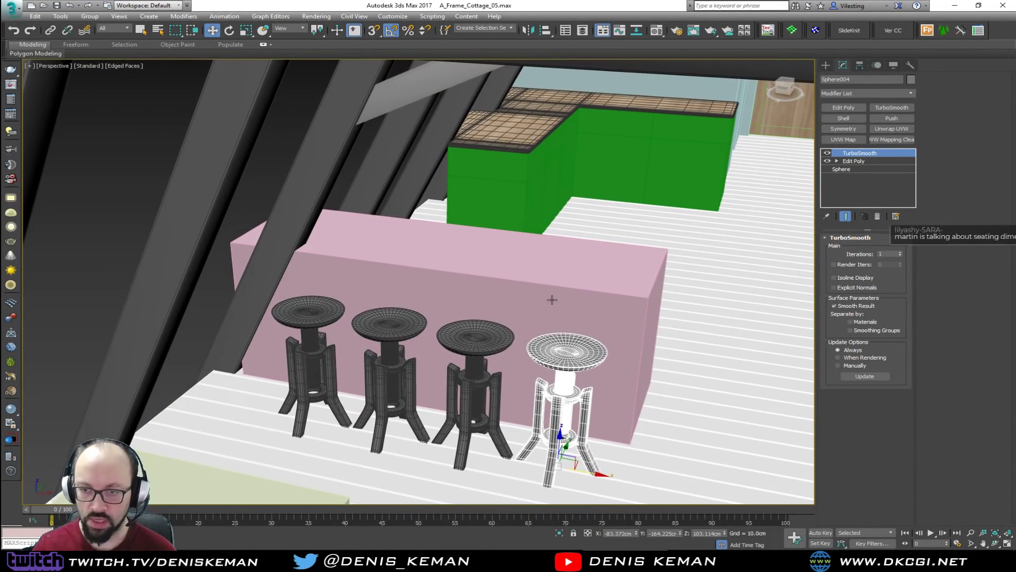
Examine how the bar's far end meets the sloping beams and how the four stools line up along it
click(552, 299)
alt+middle_drag(344, 300, 332, 293)
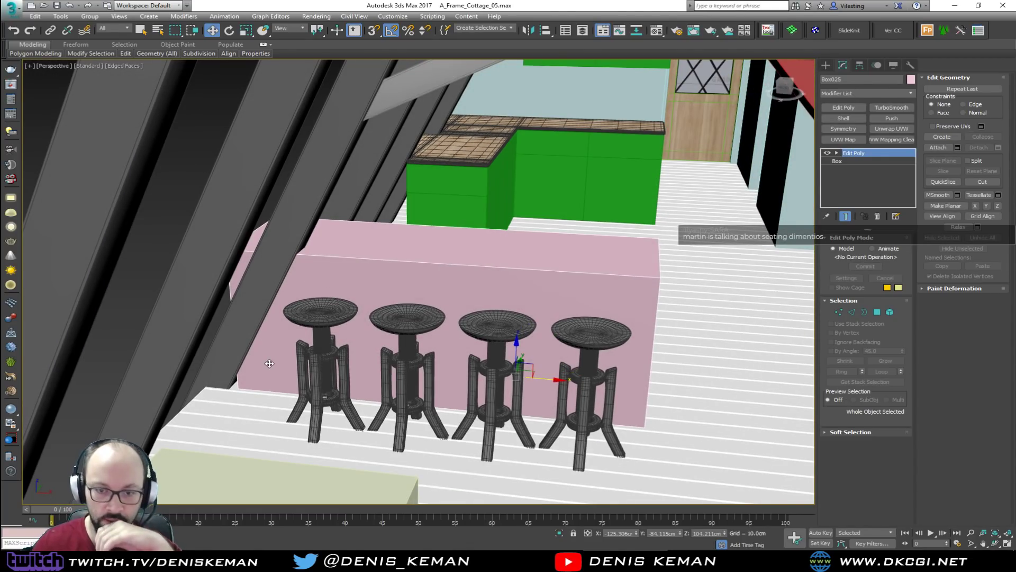
alt+middle_drag(231, 386, 413, 341)
click(876, 312)
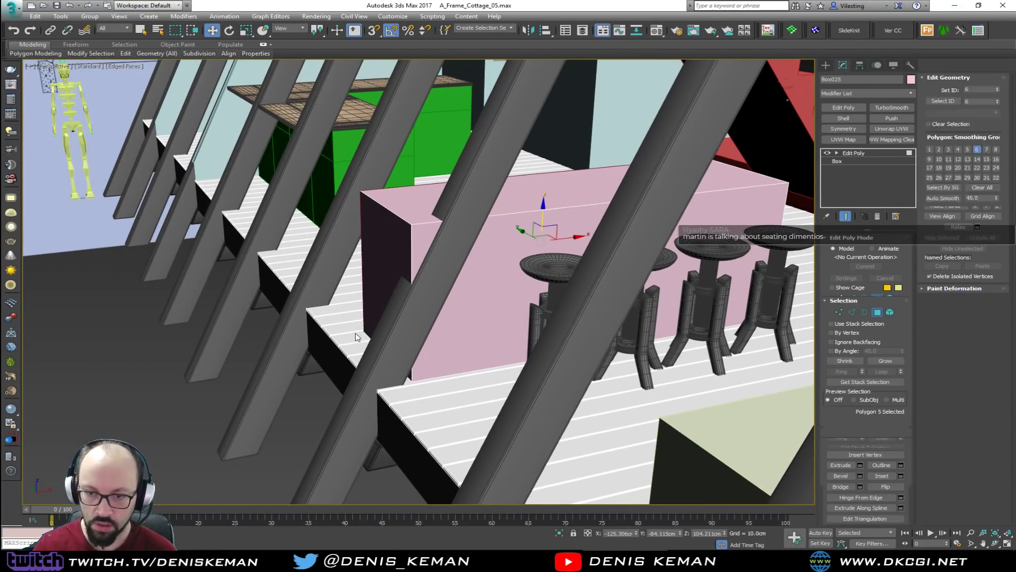
click(386, 311)
alt+middle_drag(402, 281, 347, 288)
click(878, 315)
alt+middle_drag(574, 359, 390, 306)
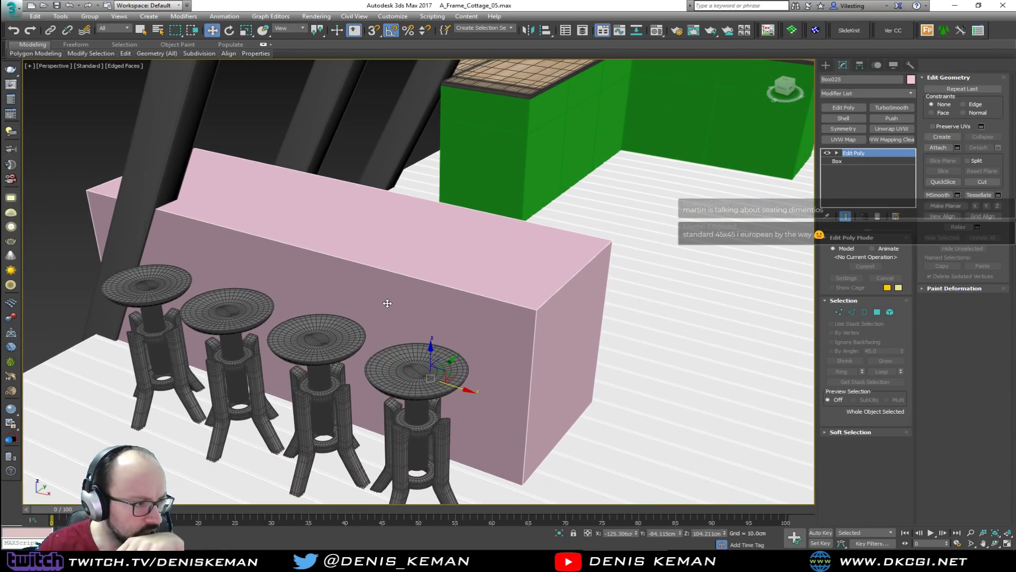
Switch to Discord to compare the bar and stools with the reference photo, and move the window away again
drag(0, 95, 577, 96)
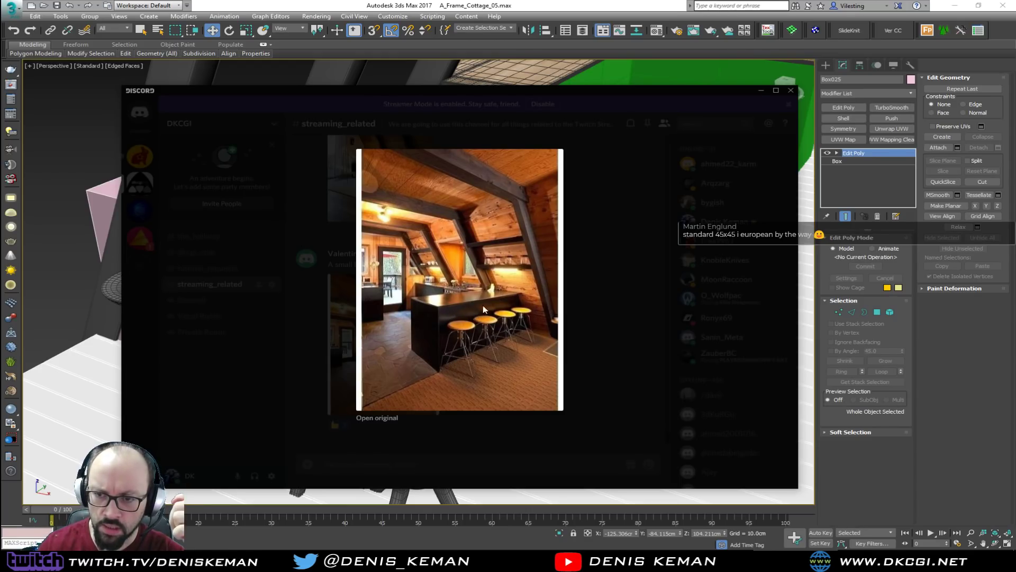
drag(541, 96, 1015, 103)
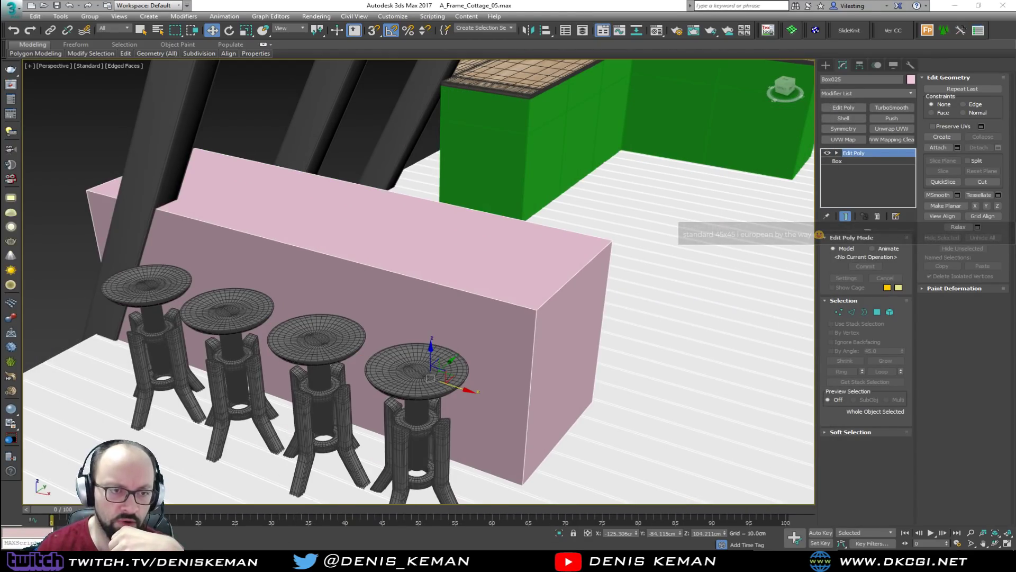
alt+middle_drag(438, 320, 437, 311)
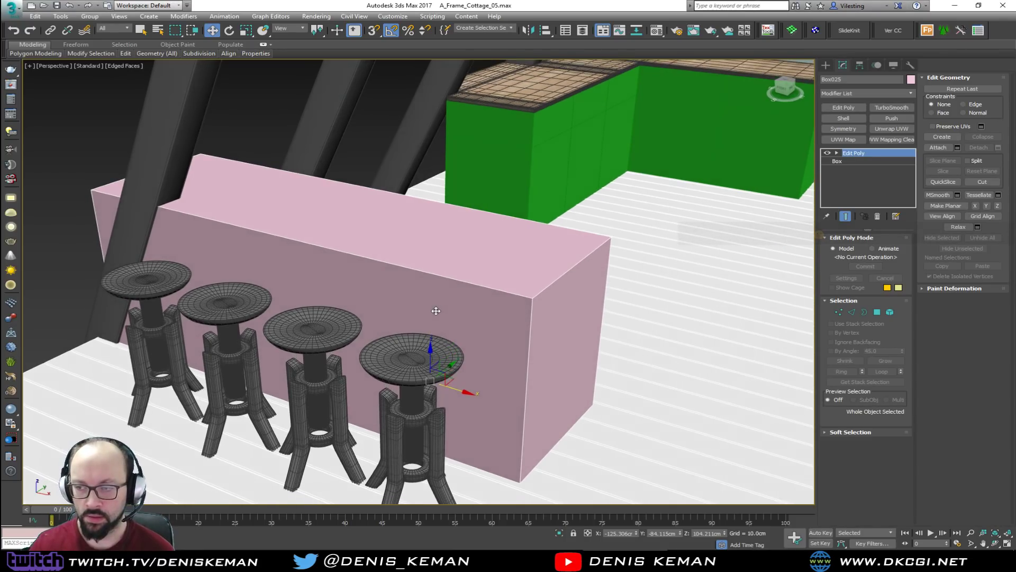
Select the bar's two long side faces as polygons
click(877, 312)
click(517, 335)
key(z)
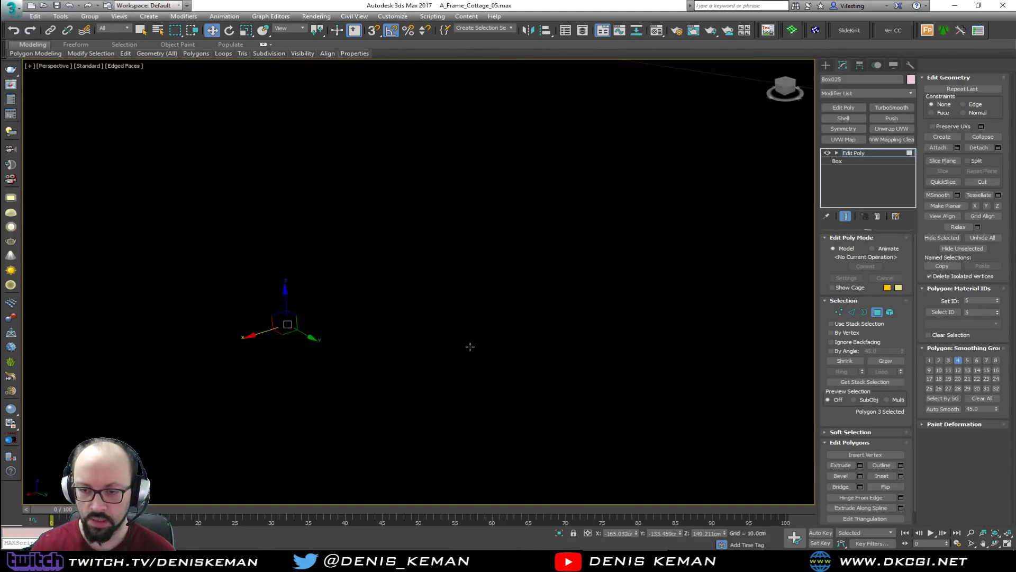
ctrl+click(379, 375)
alt+middle_drag(462, 335, 513, 326)
click(876, 314)
Move all four stools about 111 cm across the bar to its kitchen side
click(158, 262)
ctrl+click(202, 297)
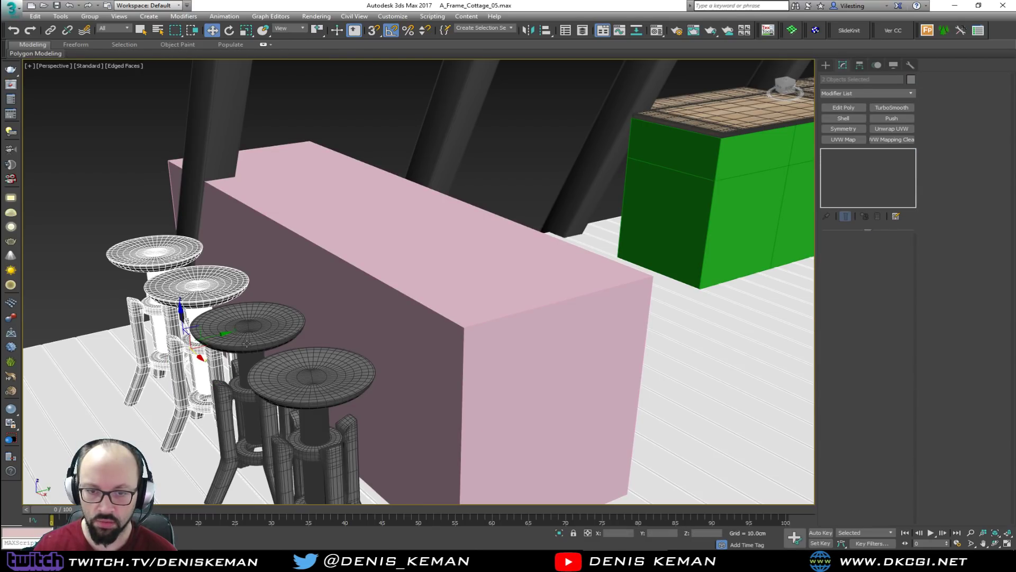
ctrl+click(246, 343)
ctrl+click(254, 371)
drag(254, 370, 512, 314)
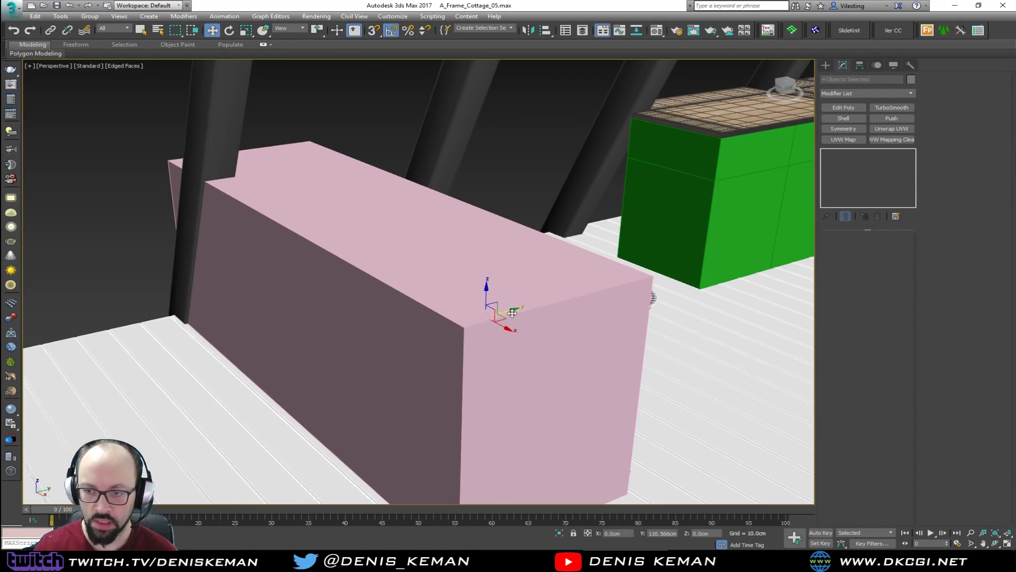
alt+middle_drag(511, 314, 432, 356)
alt+middle_drag(426, 281, 380, 294)
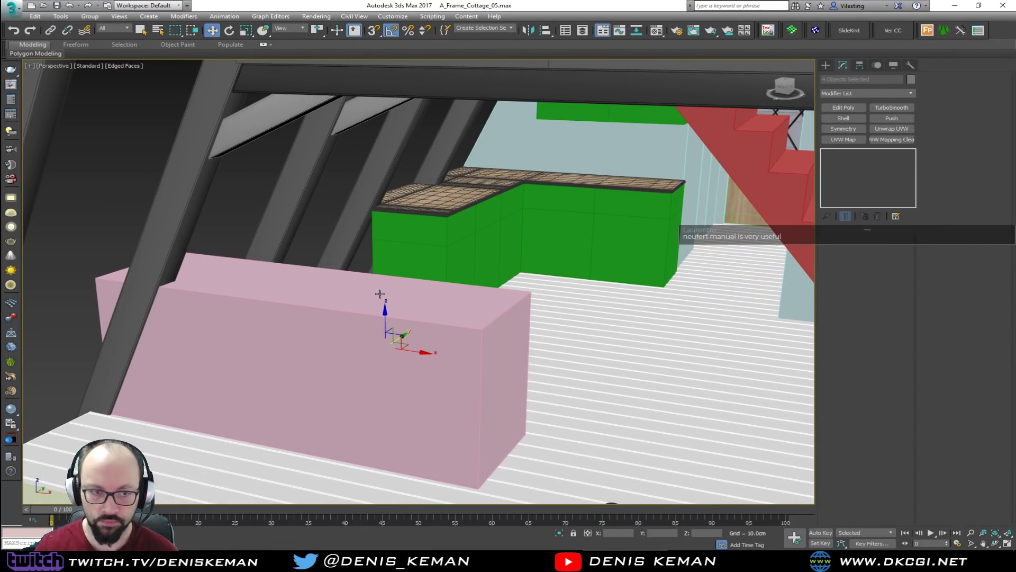
Inset the bar's two long side faces by 5 cm
click(288, 286)
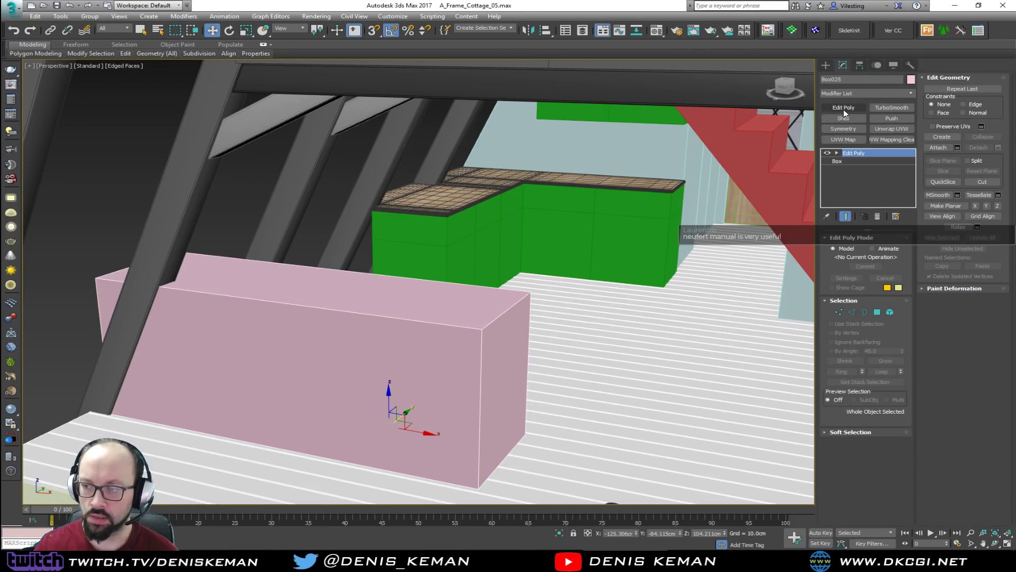
click(877, 312)
mouse_move(493, 338)
alt+middle_down()
mouse_move(391, 337)
mouse_move(484, 336)
alt+middle_up()
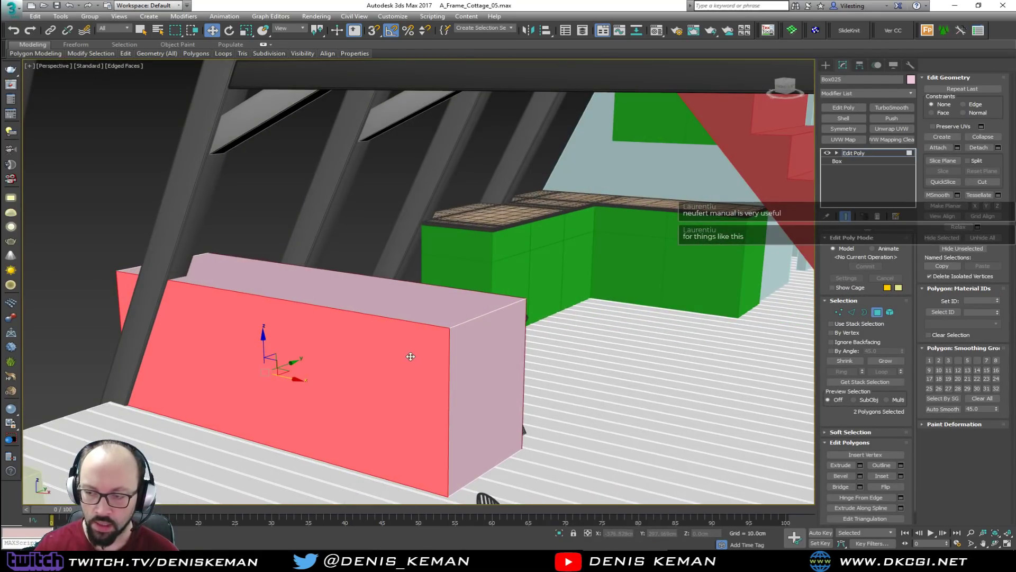
scroll(411, 356, up, 4)
click(900, 476)
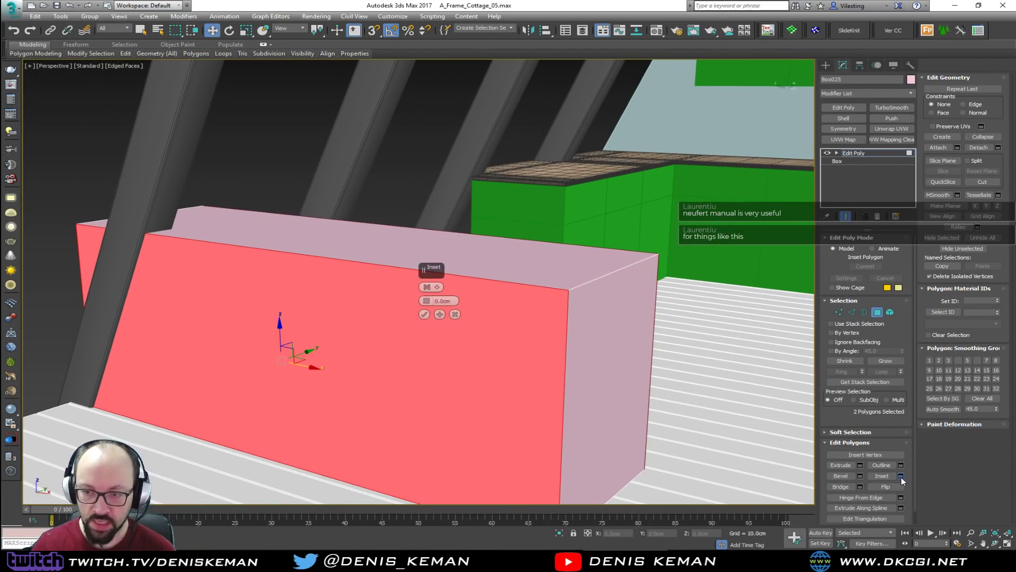
click(458, 302)
text(5)
key(Return)
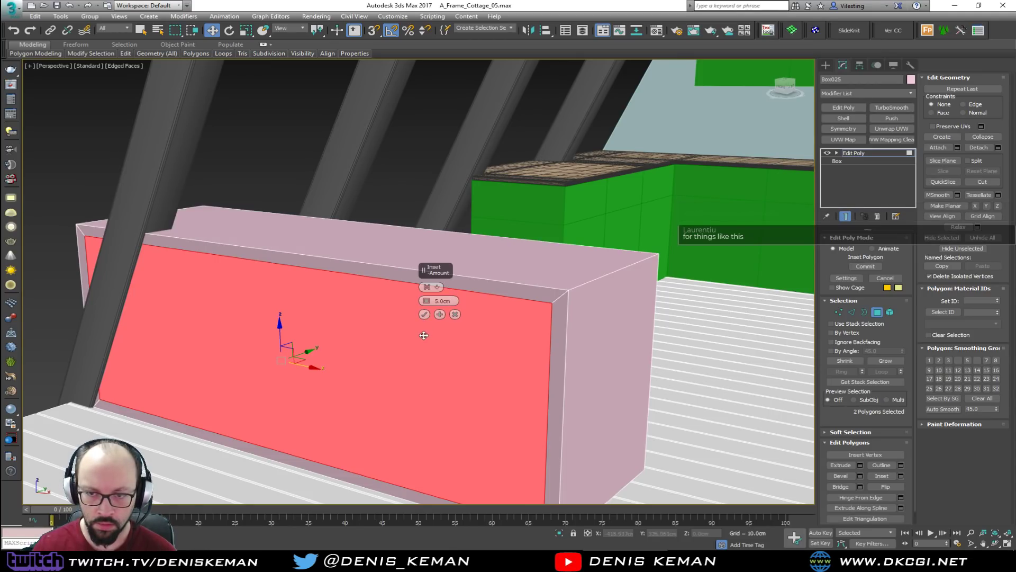
click(425, 314)
Undo the inset on the bar's two long side faces
key(alt+q)
middle_drag(422, 316, 397, 299)
key(4)
key(alt+q)
key(4)
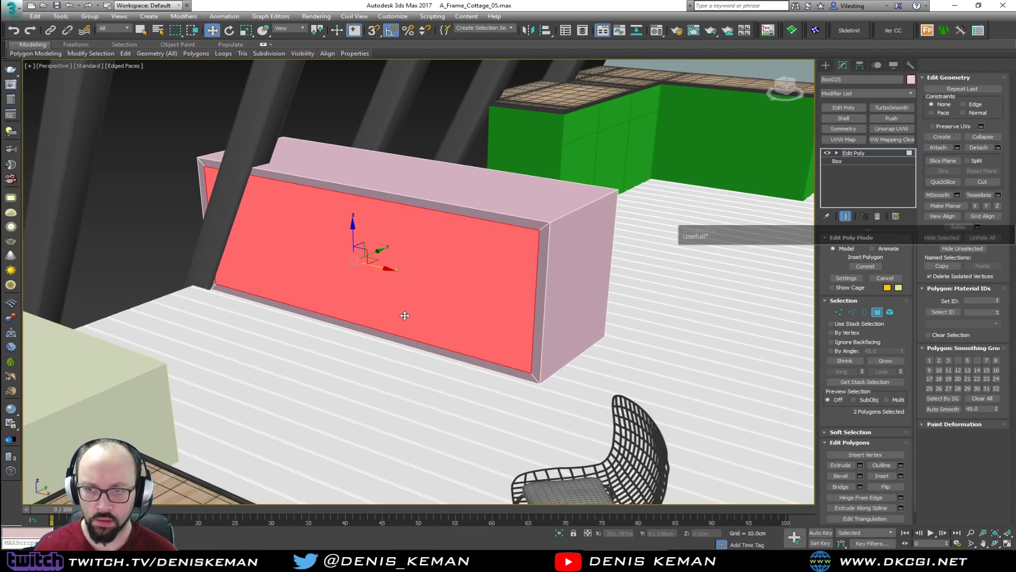
middle_drag(426, 229, 404, 295)
key(ctrl+z)
Isolate the bar and inset only its kitchen-side face by 5 cm
key(4)
key(alt+q)
key(4)
click(415, 307)
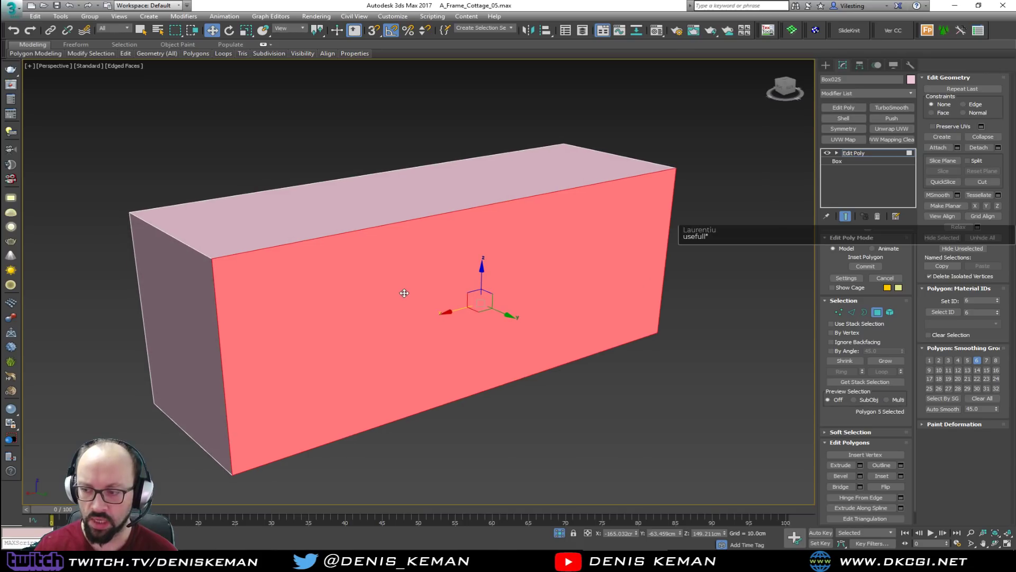
click(901, 476)
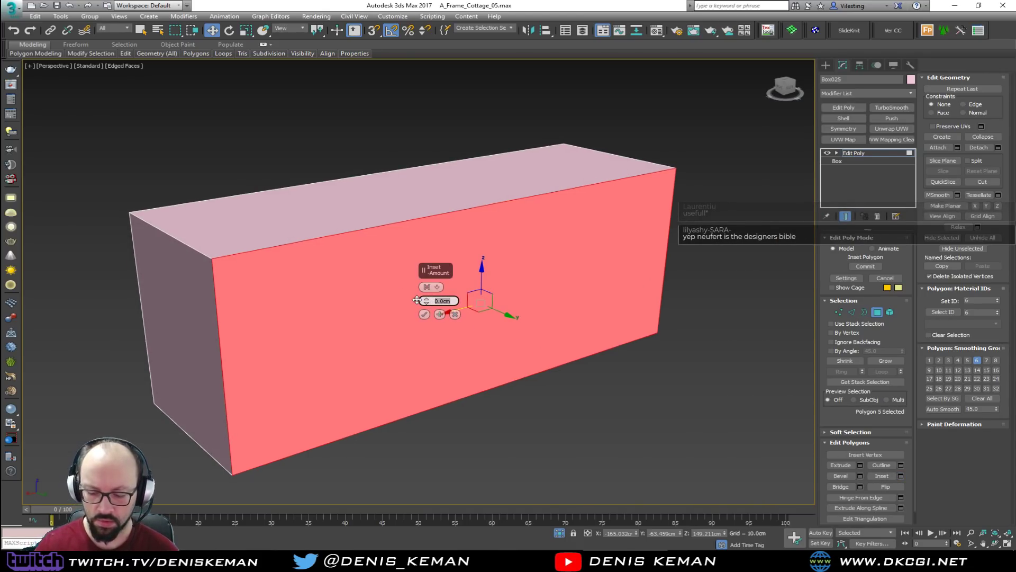
key(Return)
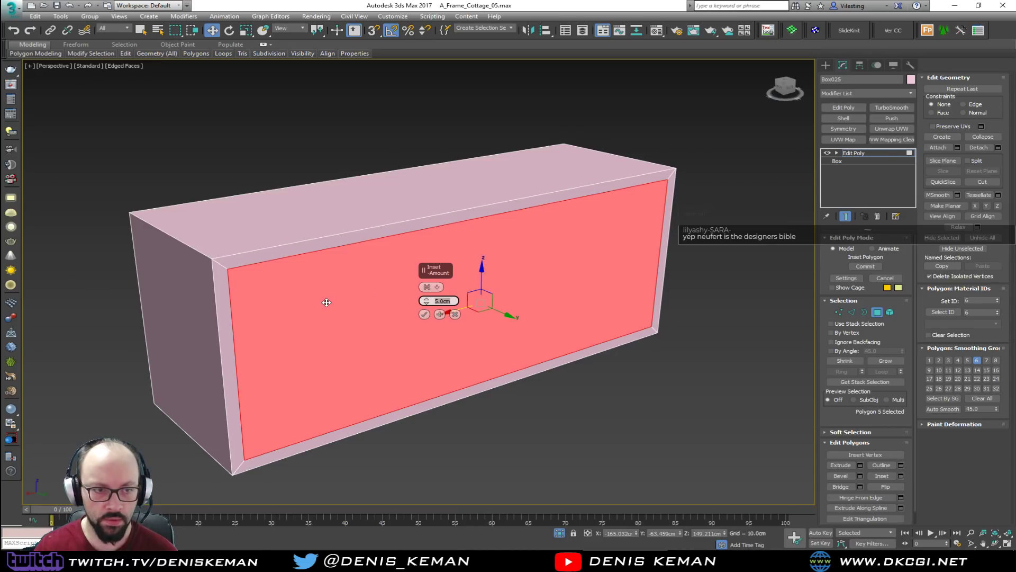
click(424, 314)
Try to recess the inset kitchen-side face of the bar by extruding it -15 cm
click(860, 465)
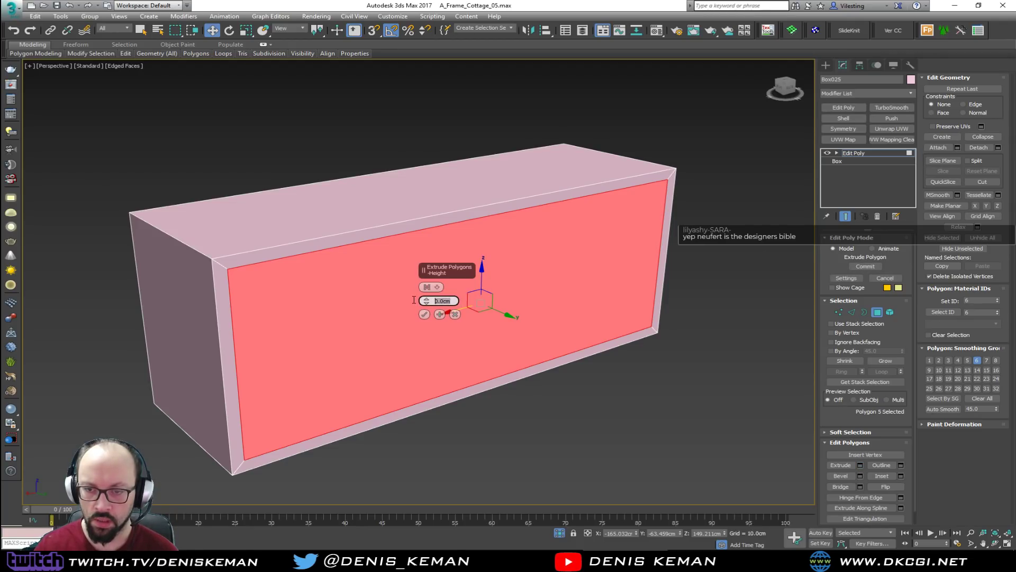
text(-)
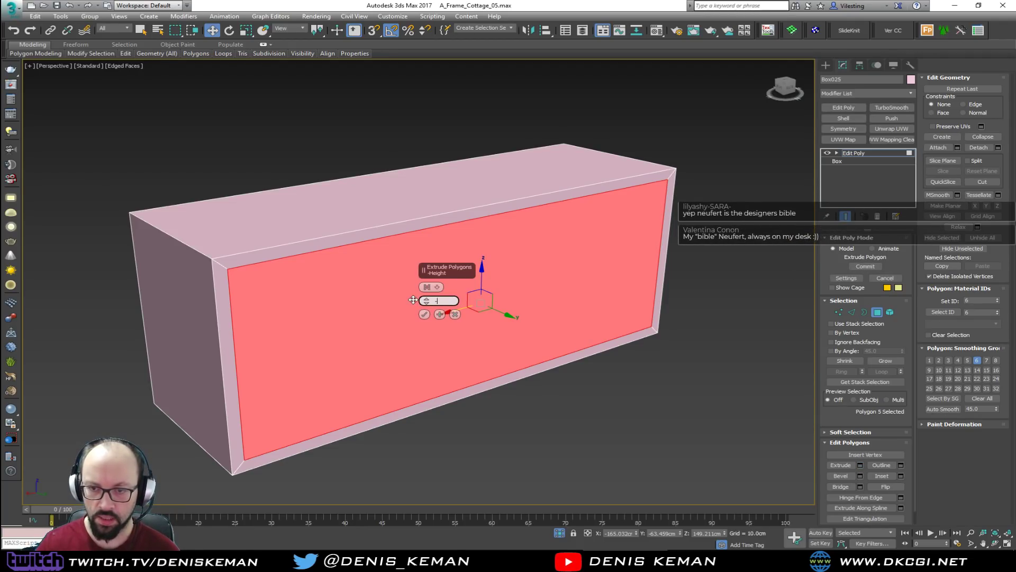
text(15)
key(Return)
alt+middle_drag(509, 295, 275, 362)
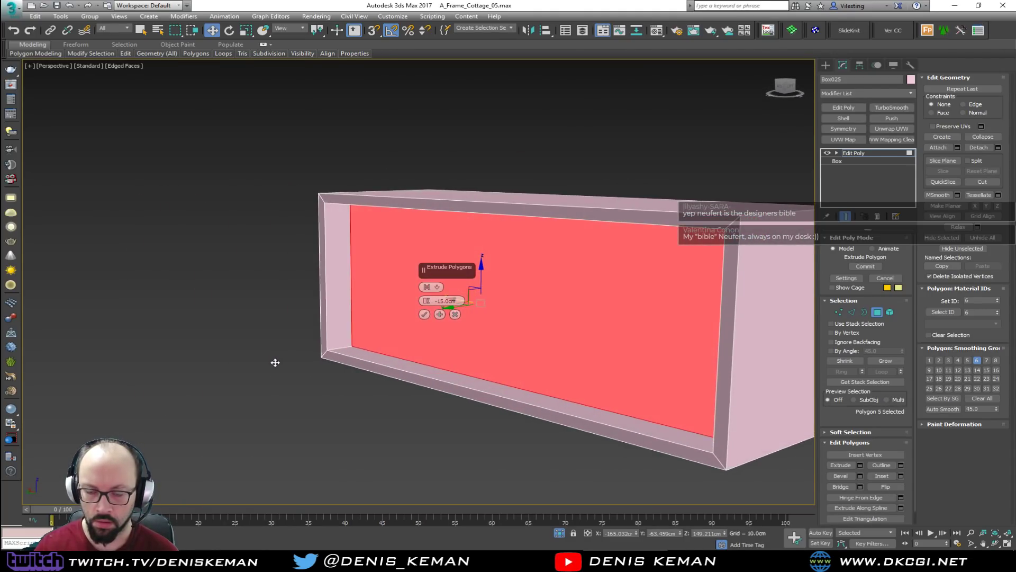
click(424, 314)
alt+middle_drag(379, 334, 467, 322)
key(shift+e)
Try to insert an edge loop around the bar just behind its kitchen-side face with the swift loop tool
key(2)
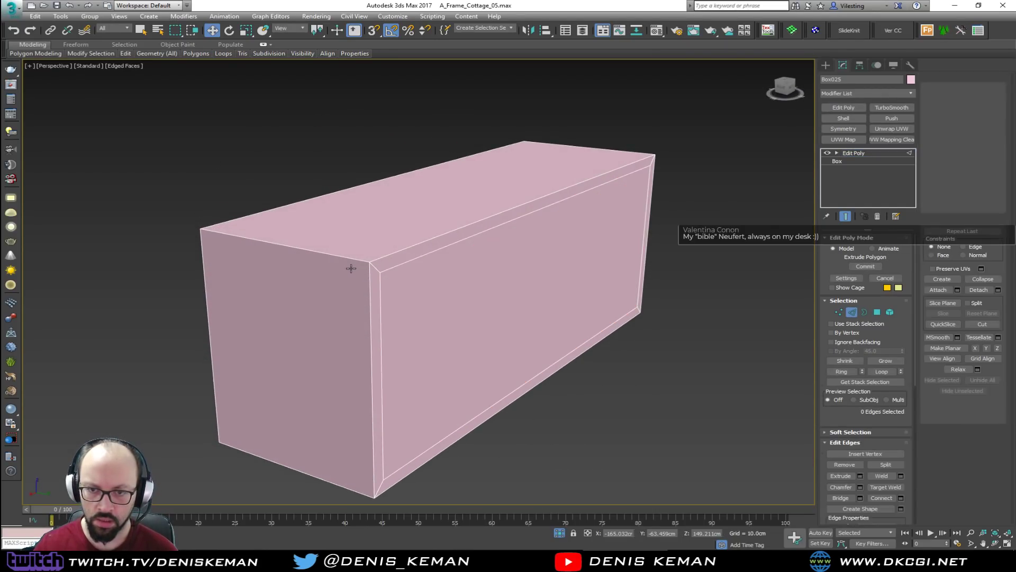
alt+middle_drag(528, 231, 509, 229)
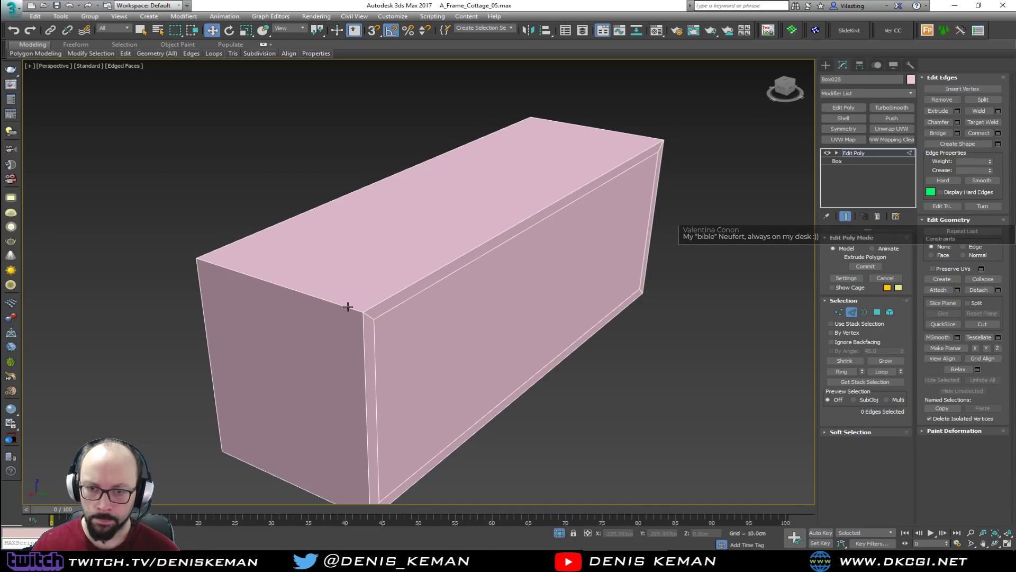
key(2)
key(alt+s)
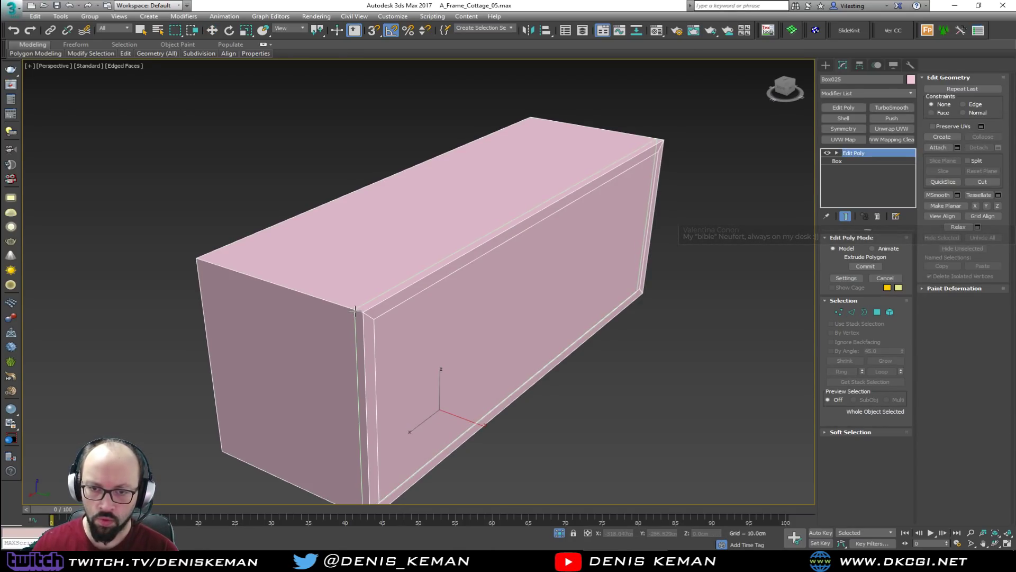
click(356, 311)
right_click(364, 329)
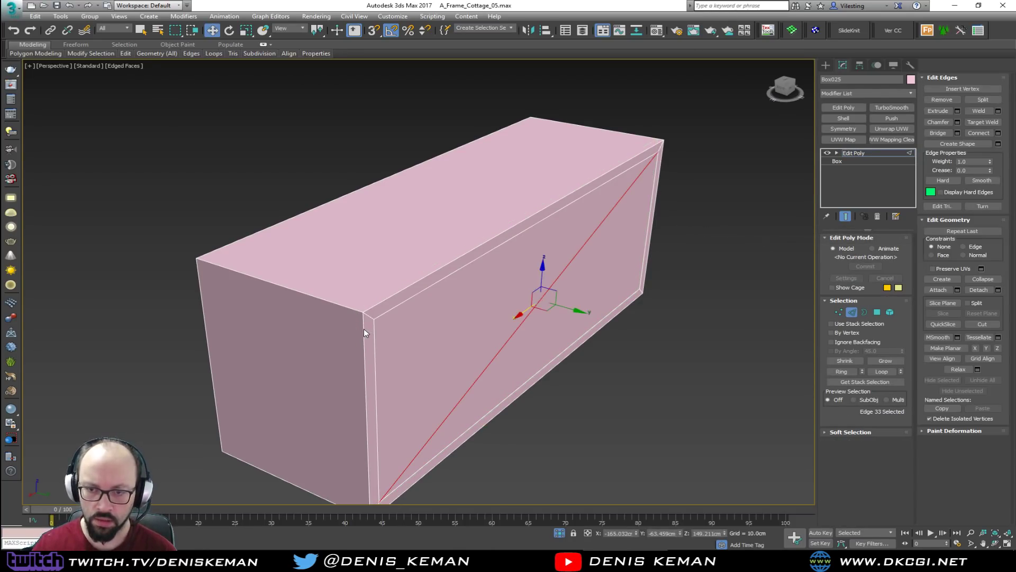
key(ctrl+z)
alt+middle_drag(386, 339, 439, 347)
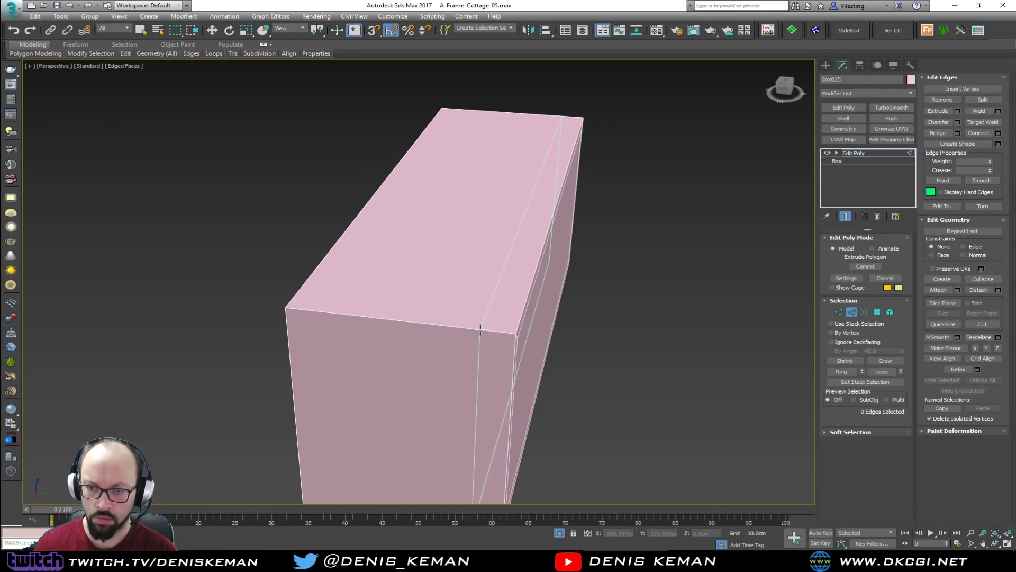
click(528, 350)
alt+middle_drag(549, 329, 502, 306)
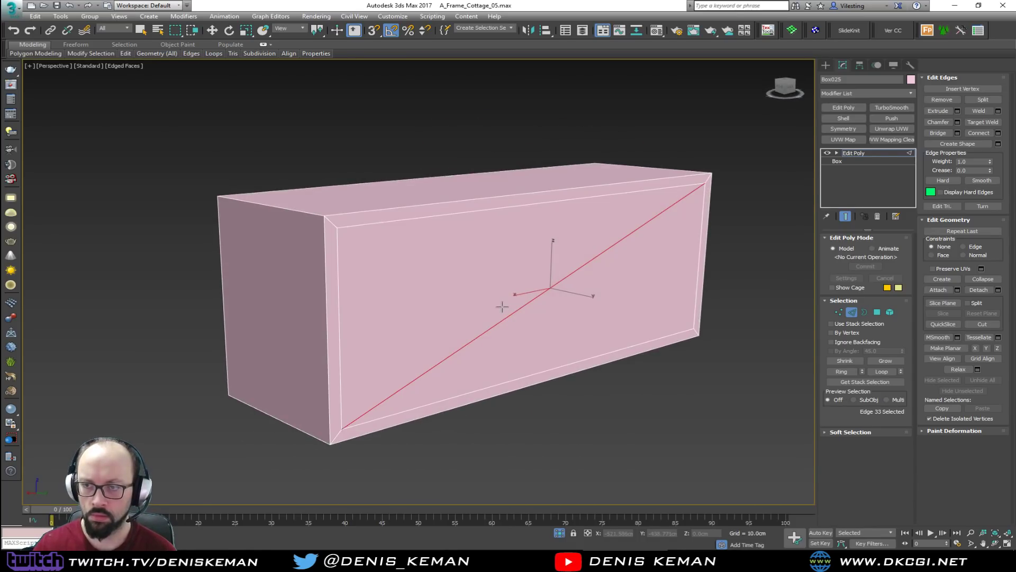
key(w)
key(ctrl+z)
alt+middle_drag(401, 337, 422, 337)
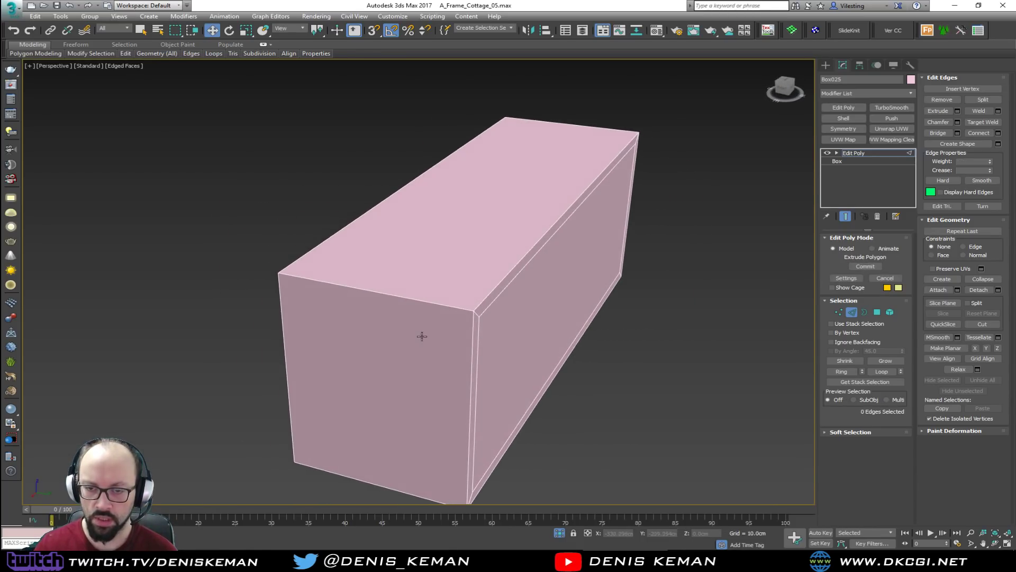
Connect the ring of the bar's depth edges with one loop and move it to about 14 cm behind the kitchen-side face
click(439, 311)
key(alt+r)
click(979, 132)
drag(521, 280, 567, 288)
alt+middle_drag(543, 293, 507, 247)
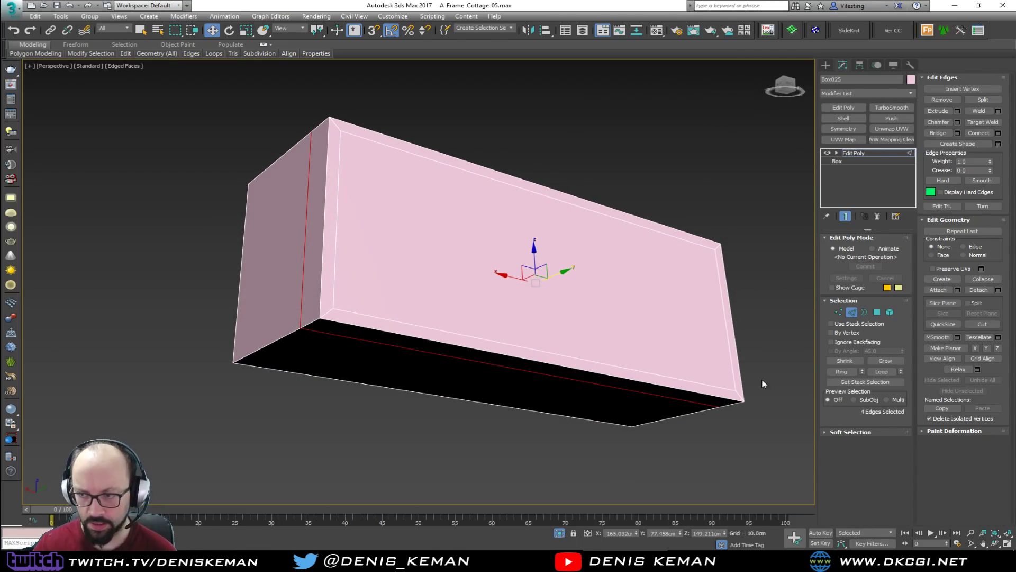
Delete the inset kitchen-side face, the frame strip below it and the narrow underside strip behind it
click(876, 311)
click(480, 348)
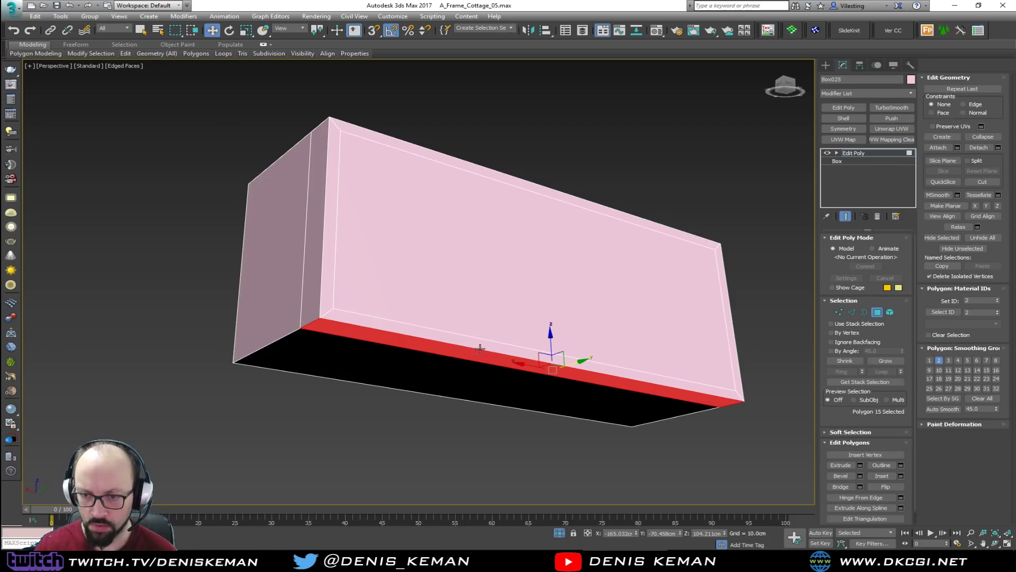
ctrl+click(480, 341)
ctrl+click(482, 314)
key(Delete)
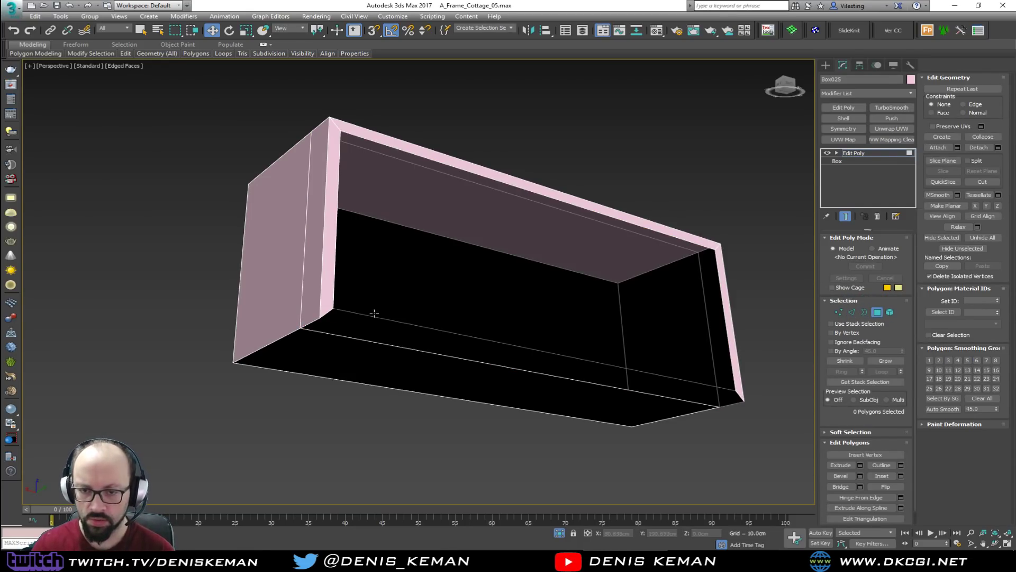
Delete the stray lower edge left spanning the bar's open kitchen side
key(1)
click(334, 307)
drag(335, 282, 319, 318)
key(s)
alt+middle_drag(320, 318, 422, 373)
key(2)
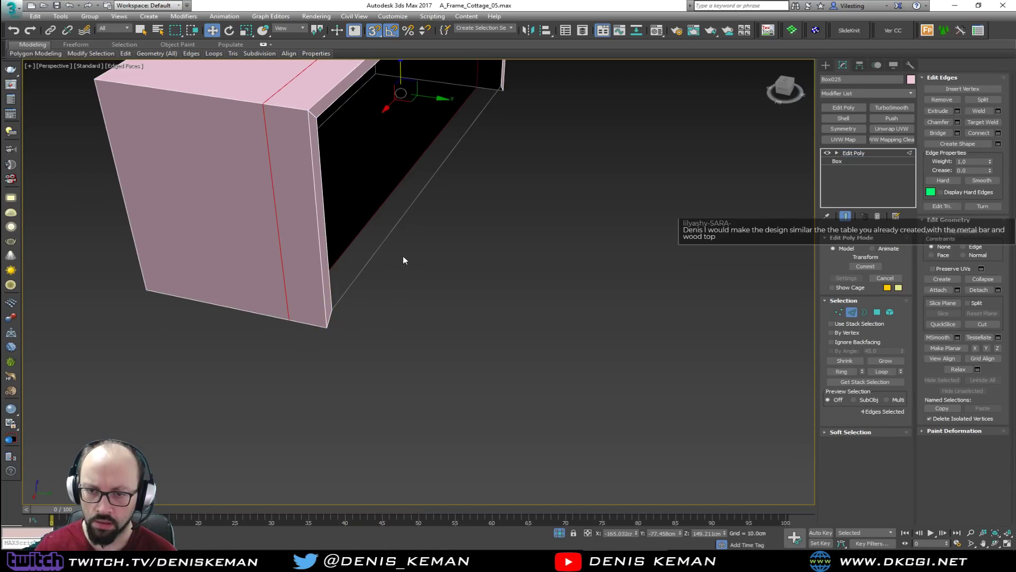
click(373, 253)
key(Delete)
alt+middle_drag(373, 278, 359, 332)
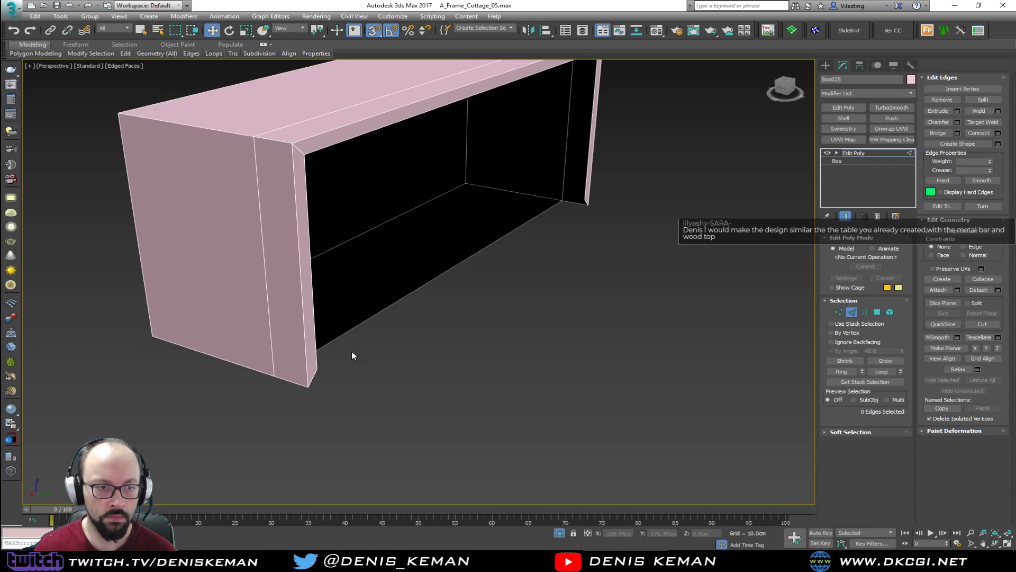
Snap the inner bottom vertices of both kitchen-side frame legs down to the level of the bar's base
key(1)
drag(312, 375, 312, 375)
alt+middle_drag(312, 374, 297, 360)
drag(317, 349, 305, 379)
alt+middle_drag(305, 379, 278, 359)
click(532, 364)
drag(536, 364, 549, 364)
alt+middle_drag(548, 364, 531, 298)
alt+middle_drag(185, 190, 340, 301)
Weld all of the bar's vertices with a 0.01 cm threshold
key(1)
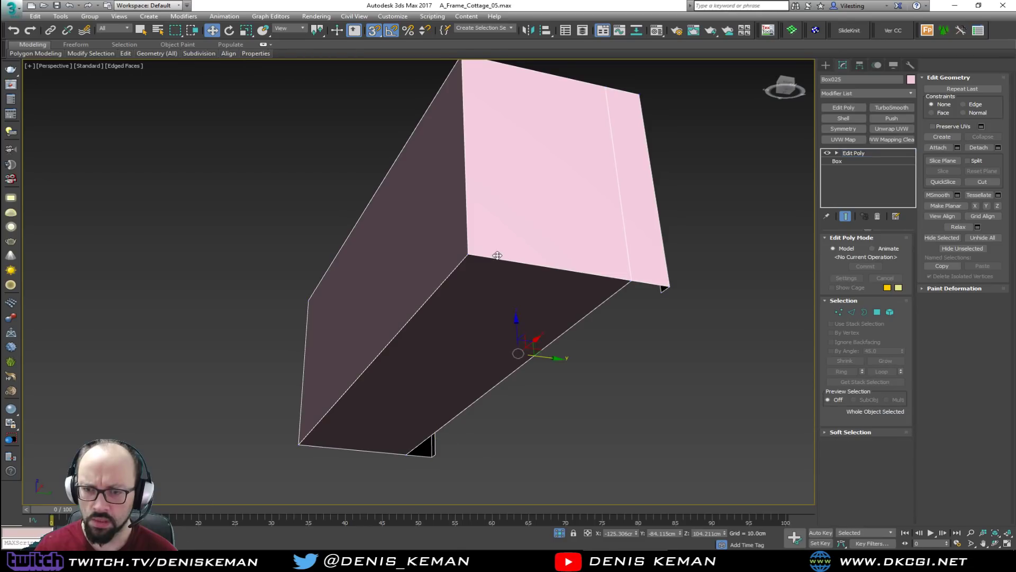
key(1)
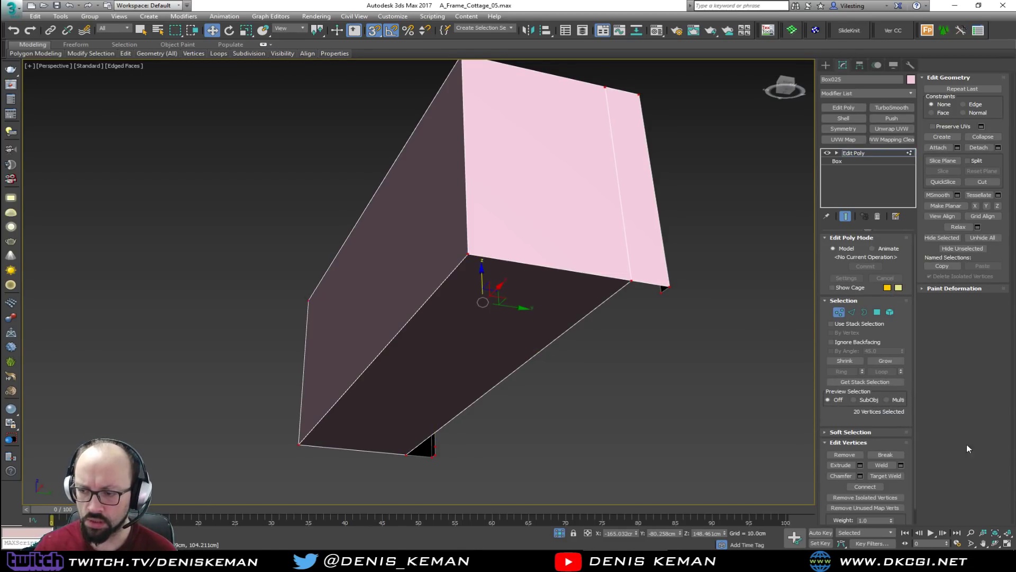
click(901, 464)
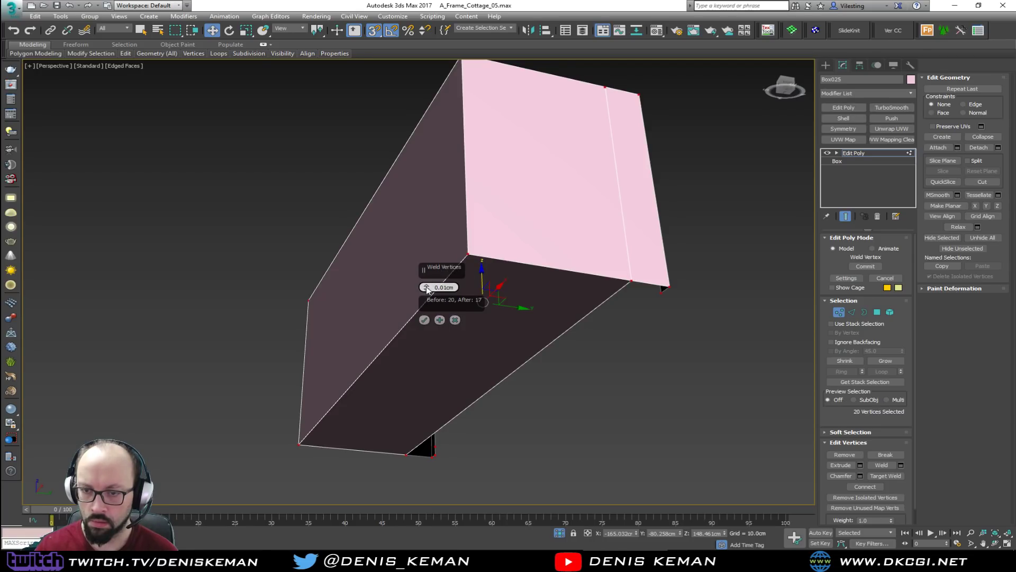
click(425, 320)
alt+middle_drag(526, 338, 462, 342)
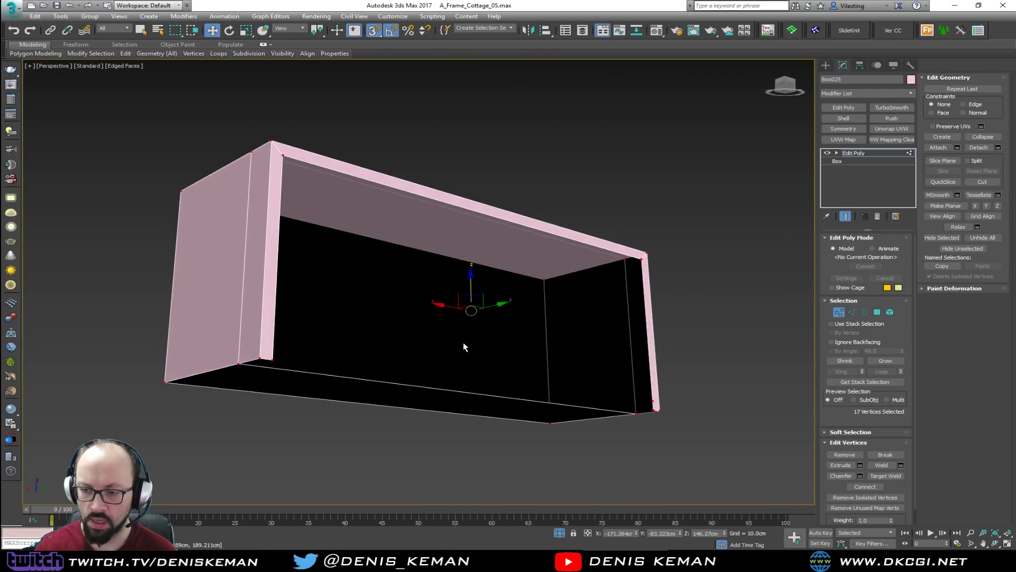
click(655, 398)
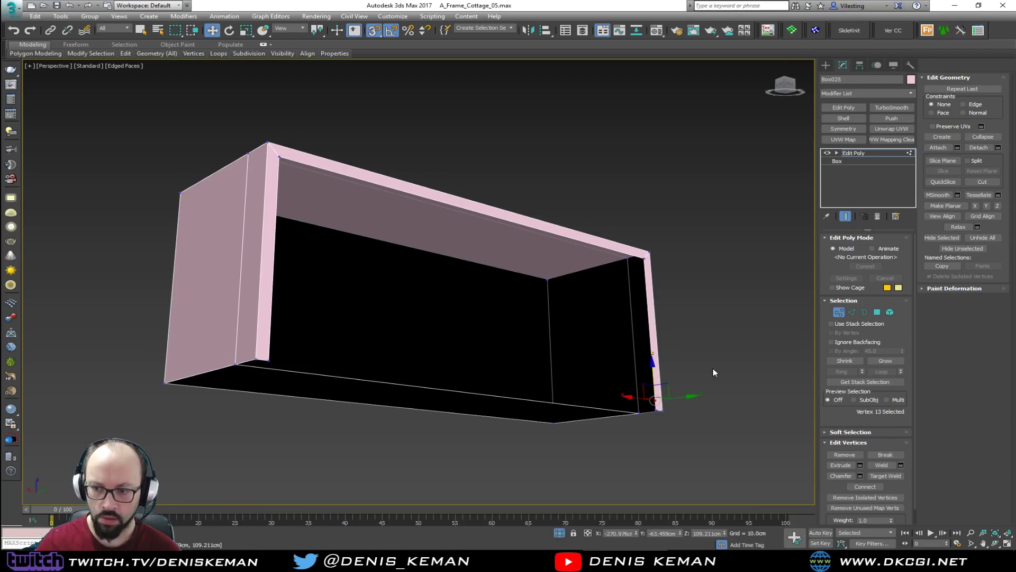
click(711, 370)
alt+middle_drag(527, 341, 507, 310)
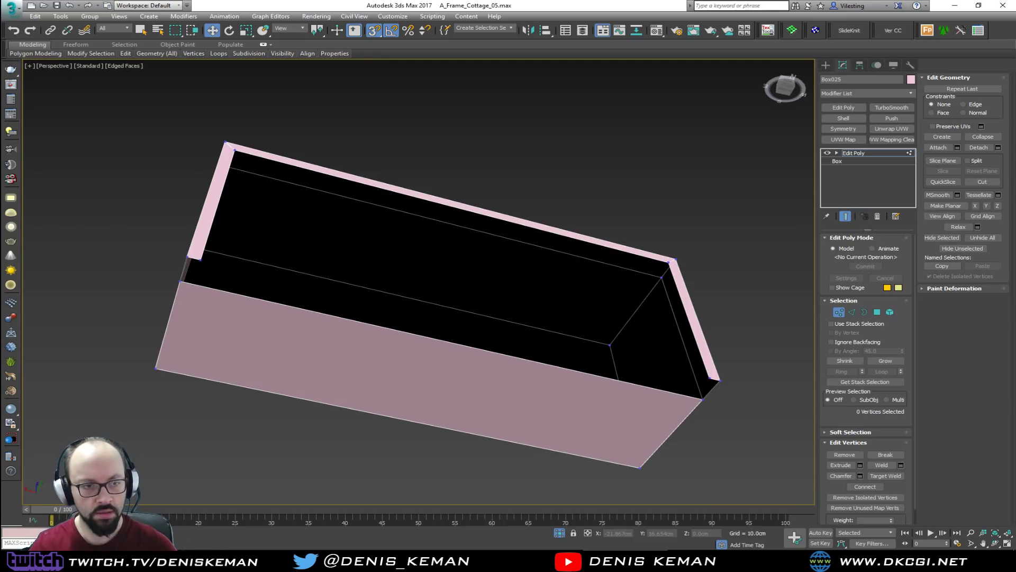
Cut the bar's underside at both ends from its kitchen-side edge, near each leg, to the rear corner
scroll(342, 334, up, 5)
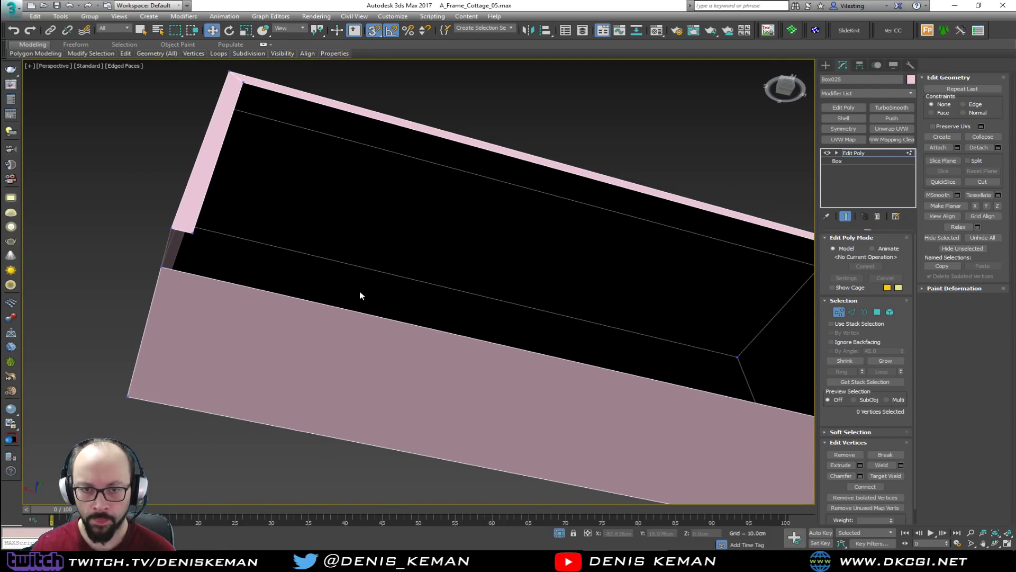
key(2)
click(184, 234)
key(2)
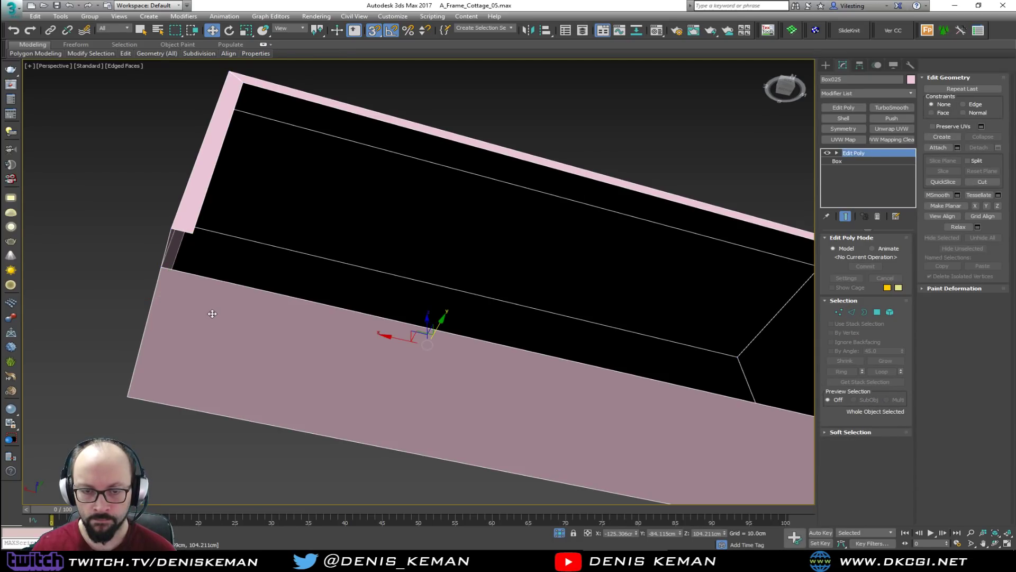
alt+middle_drag(227, 339, 335, 328)
key(1)
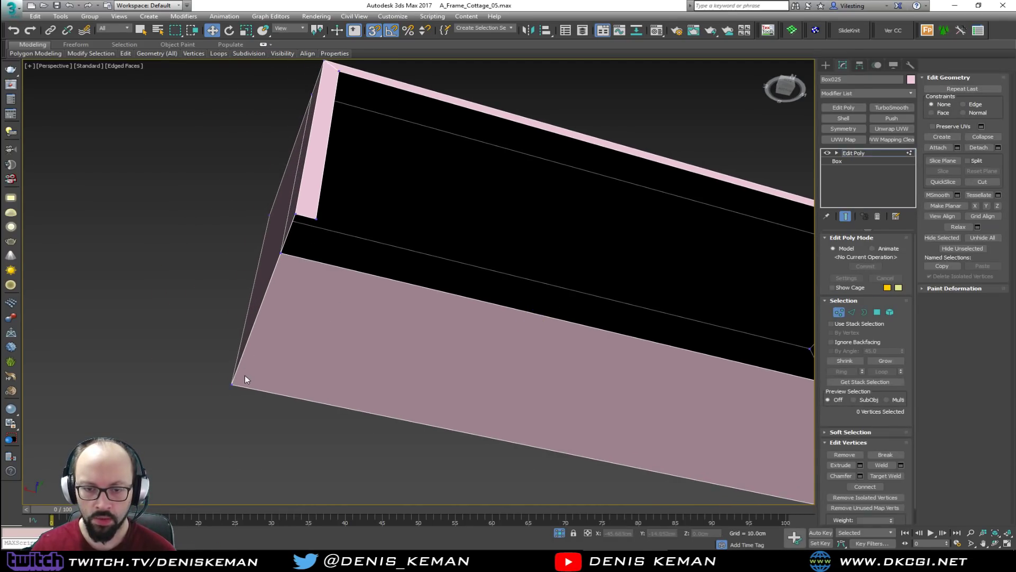
key(alt+c)
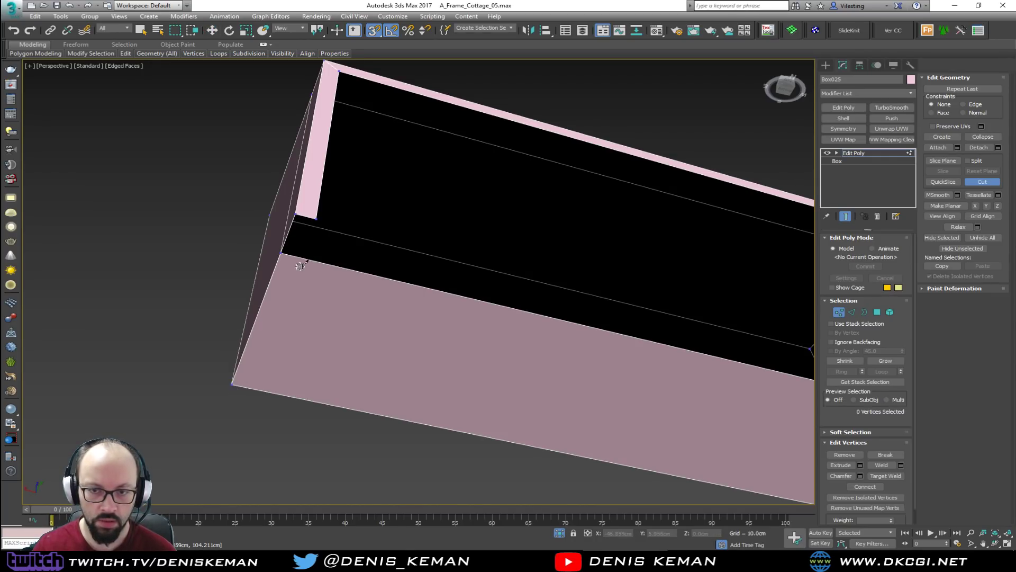
click(234, 383)
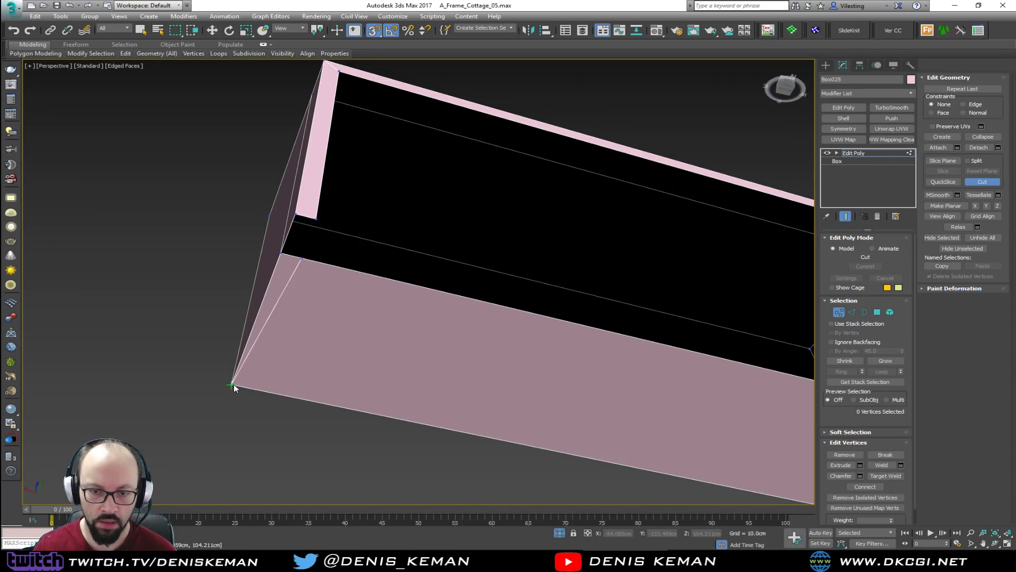
alt+middle_drag(281, 352, 566, 251)
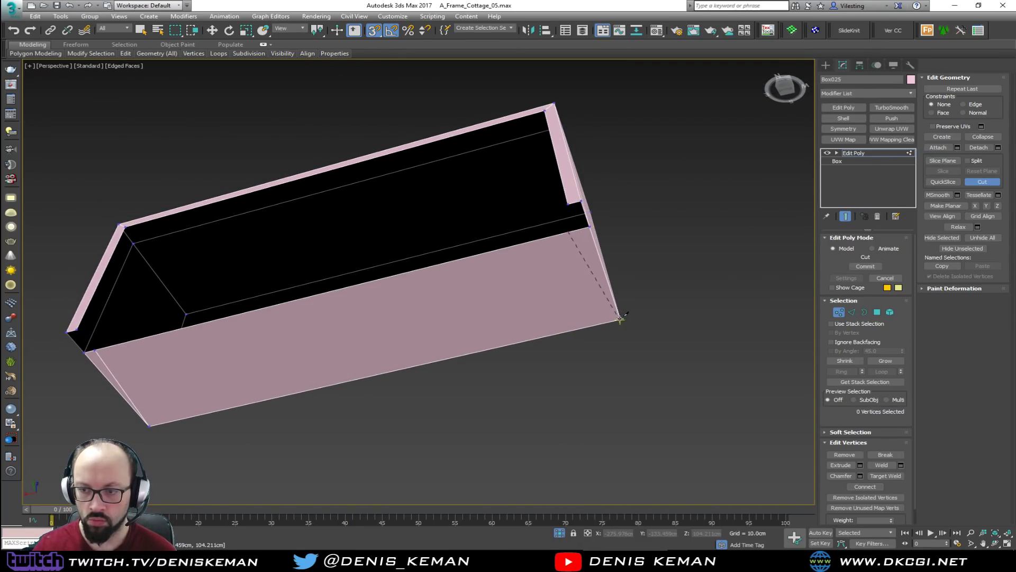
scroll(551, 309, up, 2)
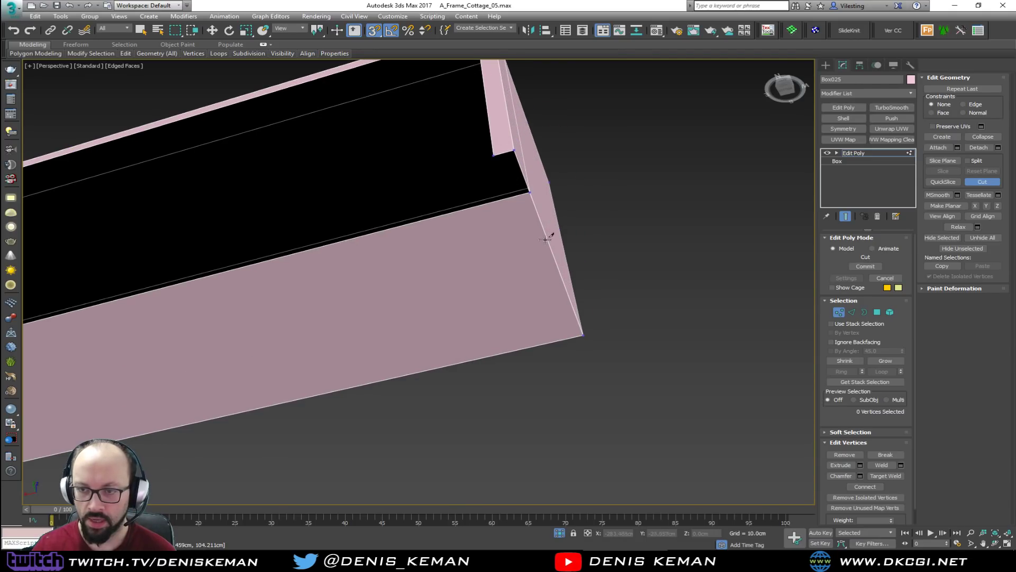
click(582, 335)
Align the last cut's vertex with the leg's inner side and bridge the two short edges to close that leg's underside
key(w)
click(508, 196)
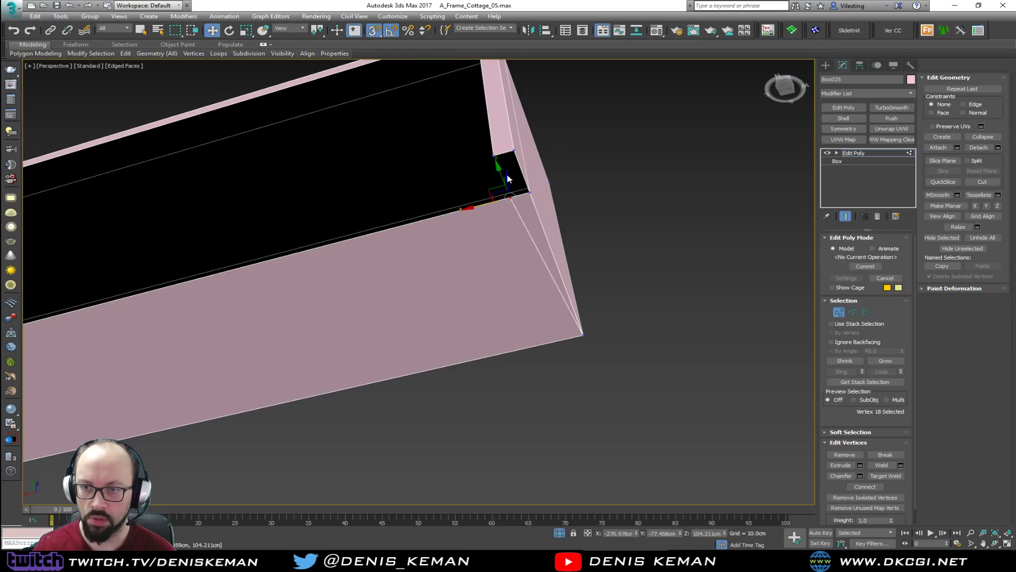
key(2)
ctrl+click(501, 154)
click(938, 133)
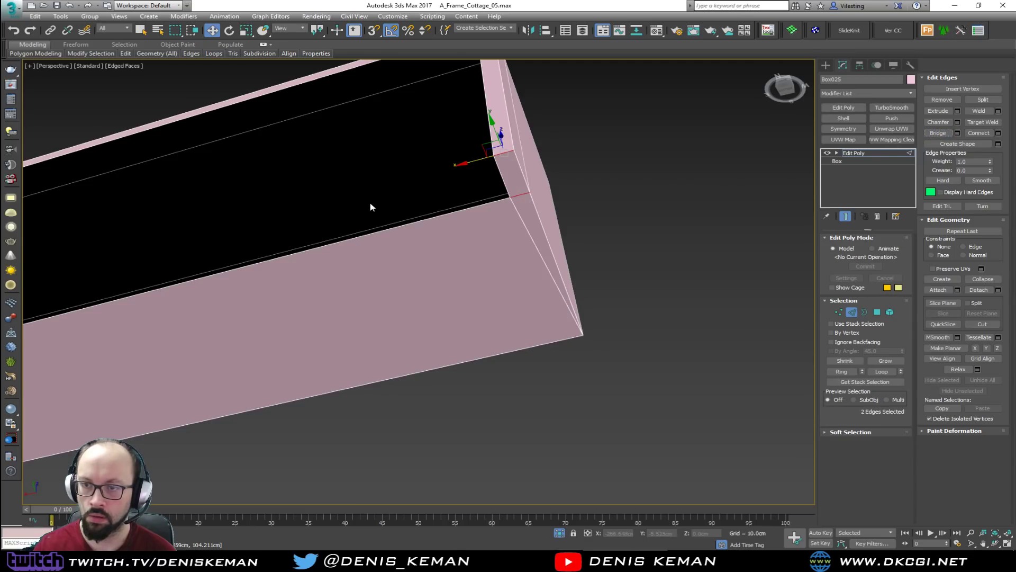
alt+middle_drag(370, 203, 338, 298)
Snap the opposite end's cut vertex in line with its leg and bridge the short edges to close the leg's underside
key(1)
click(296, 346)
drag(268, 354, 274, 318)
key(s)
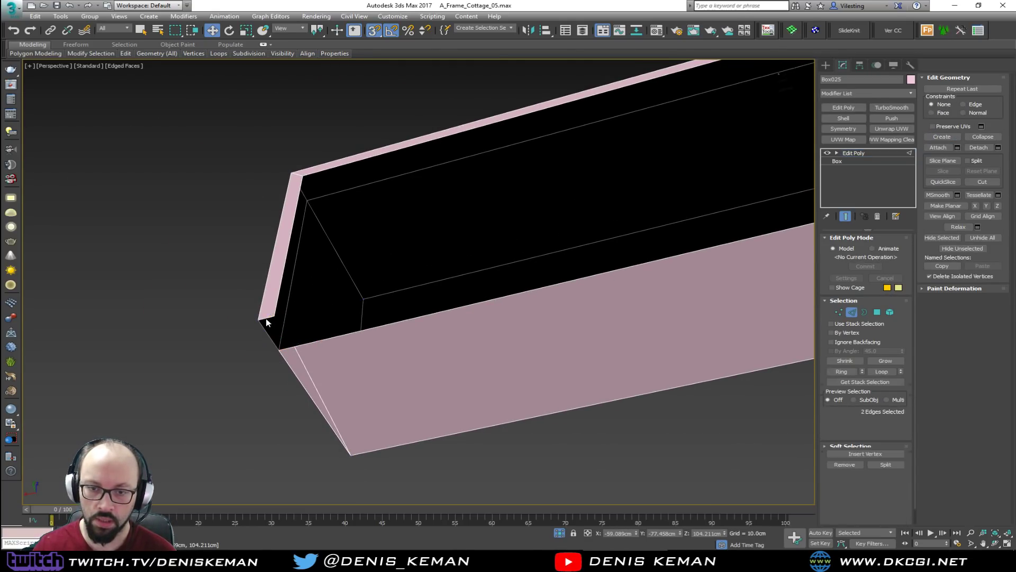
key(2)
ctrl+click(288, 348)
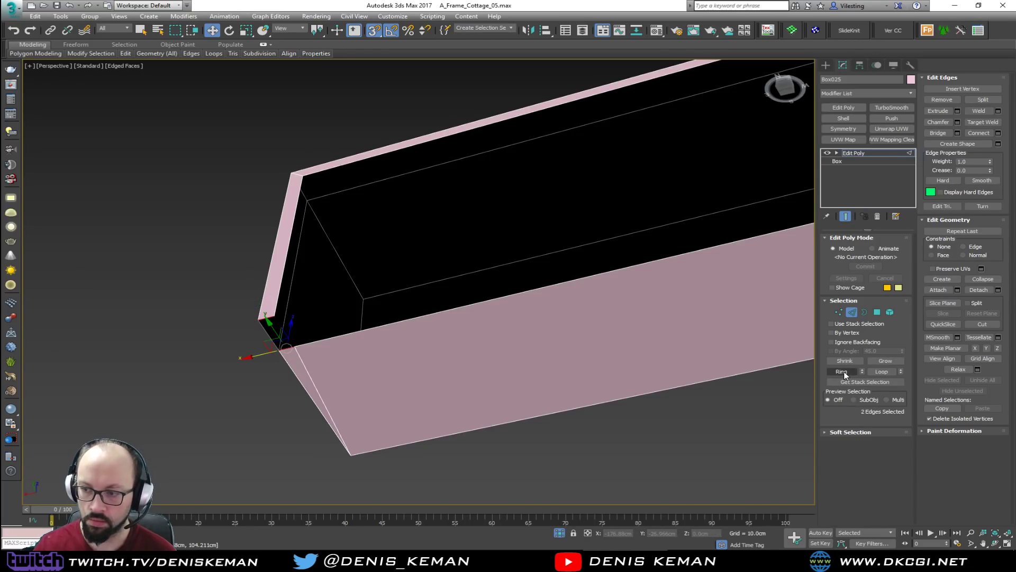
click(938, 132)
mouse_move(397, 299)
alt+middle_down()
mouse_move(384, 325)
mouse_move(386, 297)
alt+middle_up()
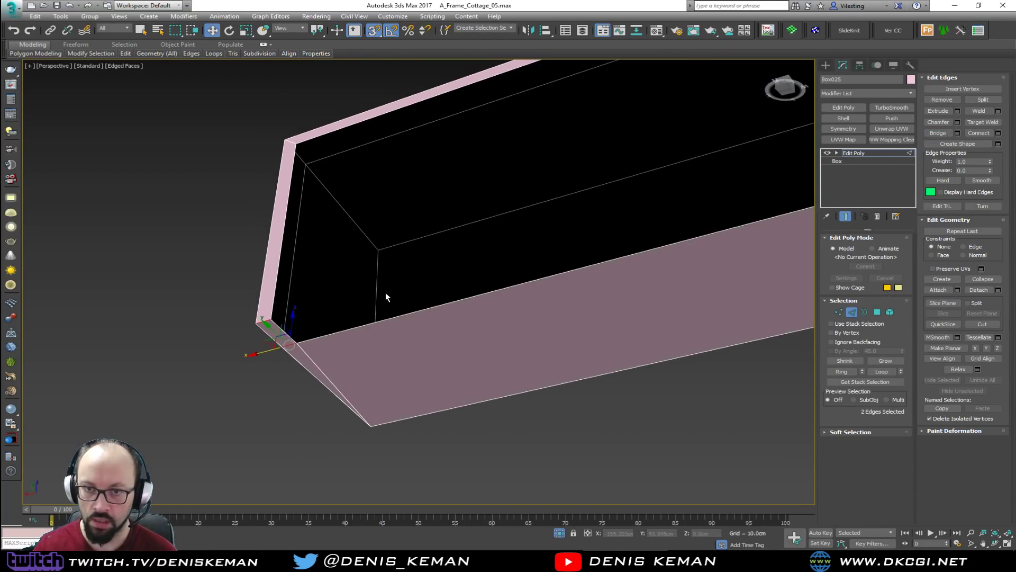
Extend the underside's kitchen-side edge upward to form the back panel of the recess
key(2)
key(2)
click(358, 328)
alt+middle_drag(407, 281, 478, 319)
shift+drag(559, 304, 230, 185)
Bridge the leg's inner vertical edge to the adjacent back panel edge to close that side of the recess
click(216, 280)
ctrl+click(244, 285)
click(935, 133)
Bridge the top frame's inner edge to the back panel's upper edge to close the recess's ceiling
click(333, 154)
ctrl+click(361, 169)
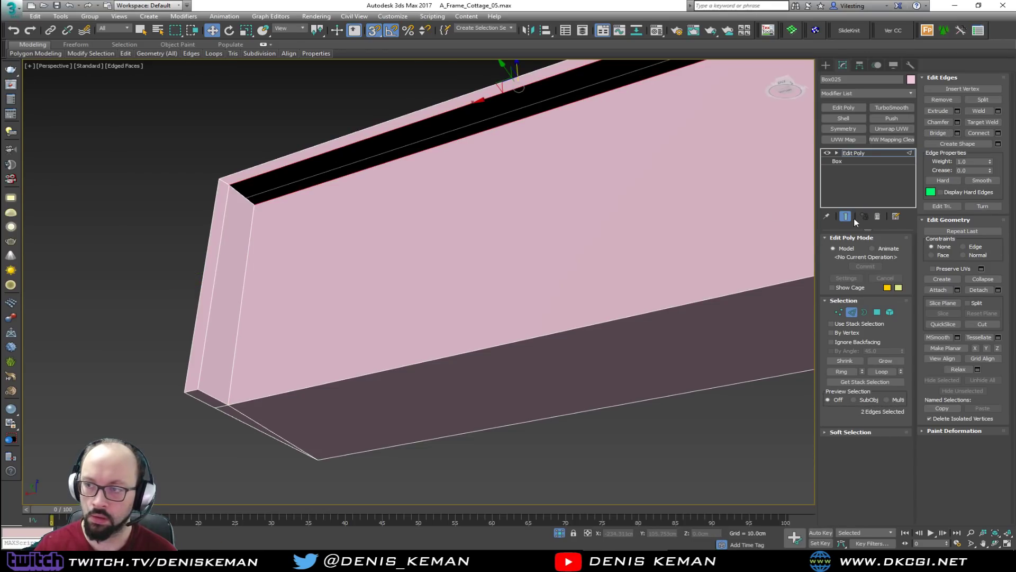
alt+middle_drag(740, 239, 239, 343)
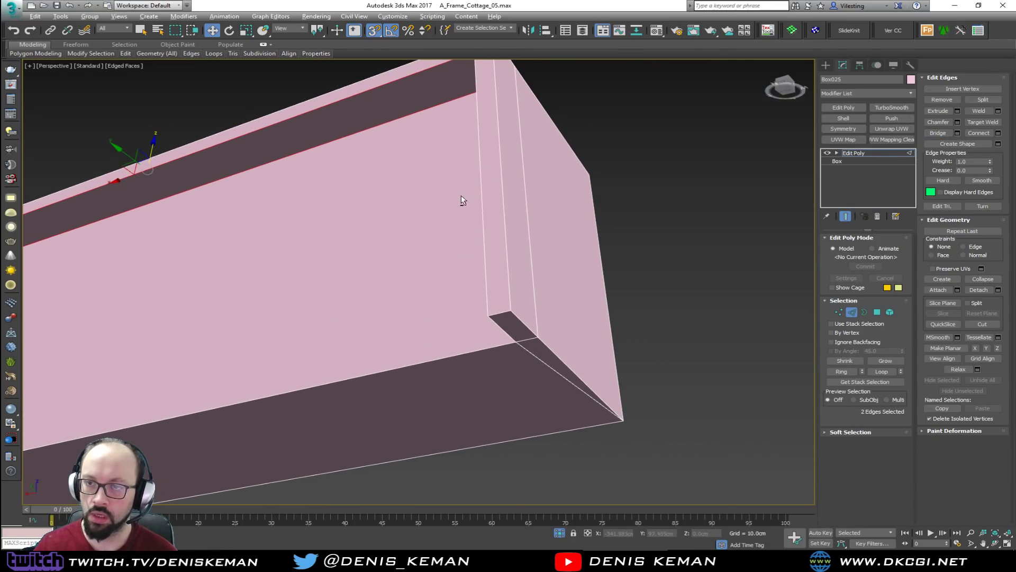
Bridge the inner vertical edge of the bar's remaining leg to the back panel to close that side of the recess
alt+middle_drag(459, 199, 486, 276)
click(397, 334)
ctrl+click(425, 334)
click(939, 133)
click(506, 355)
alt+middle_drag(506, 355, 408, 384)
key(z)
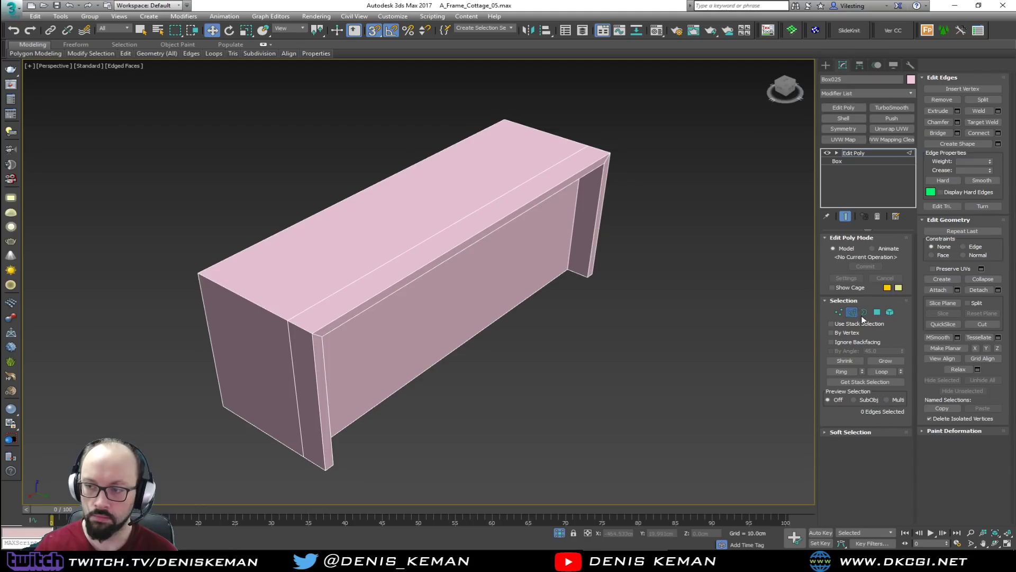
Leave edge editing on the bar, hide the edge display and save the scene
click(851, 313)
click(459, 424)
key(F4)
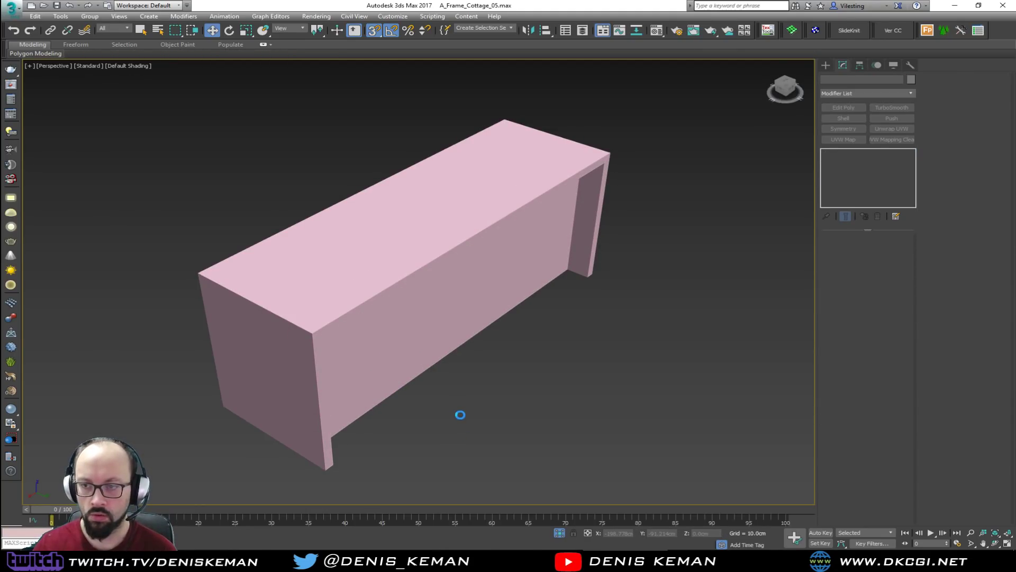
mouse_move(453, 408)
alt+middle_down()
mouse_move(480, 406)
mouse_move(460, 398)
mouse_move(453, 415)
alt+middle_up()
click(17, 10)
click(47, 101)
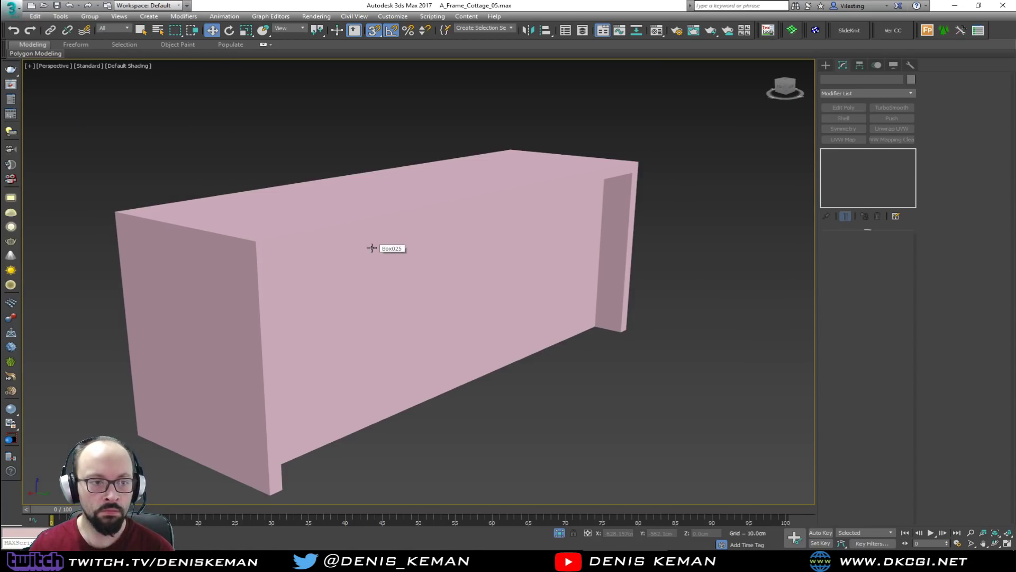
End the bar's isolation to bring back the whole cottage scene
right_click(372, 281)
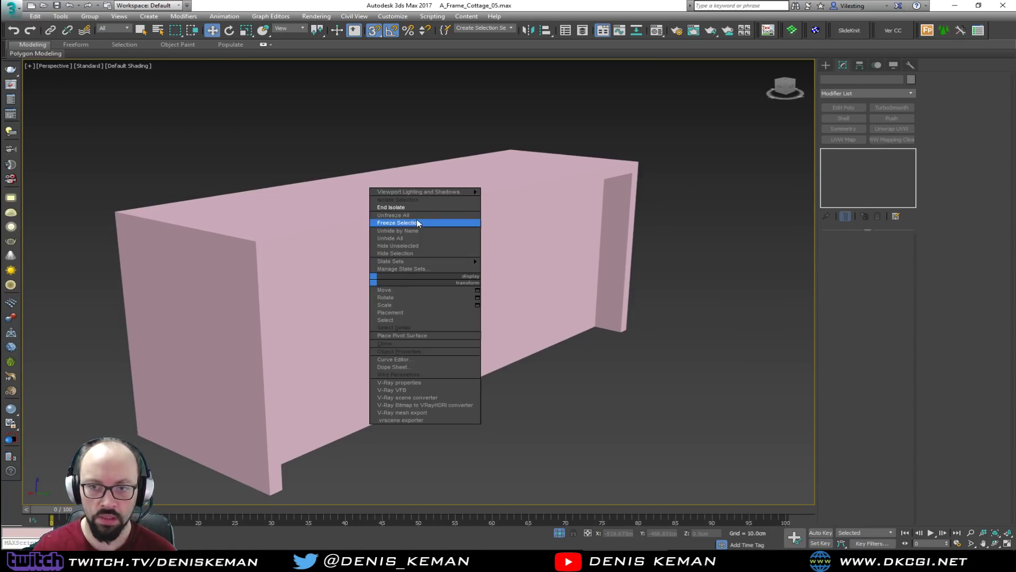
click(417, 210)
middle_drag(329, 270, 569, 286)
alt+middle_drag(493, 295, 461, 301)
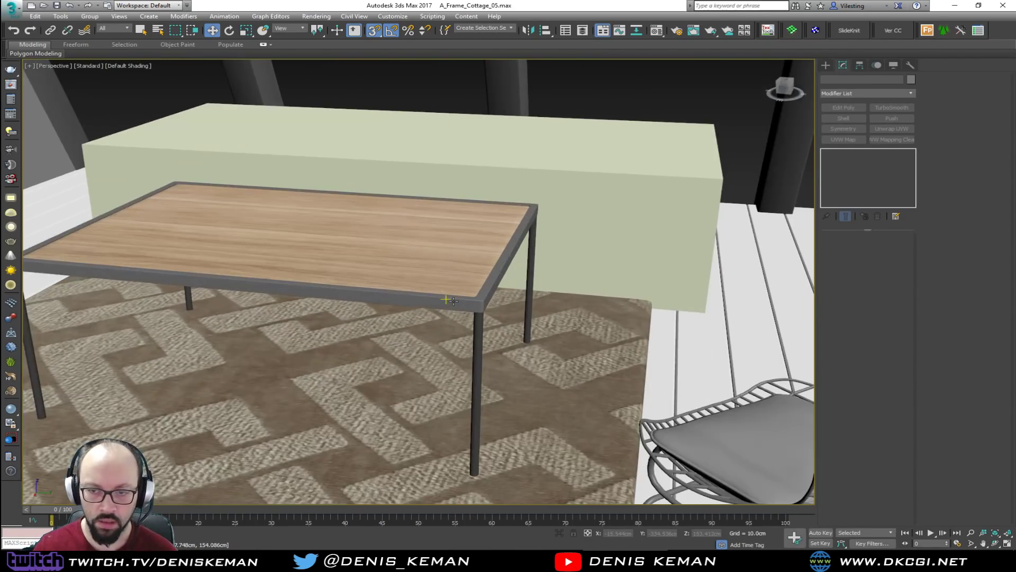
Examine from several sides how the bar fits the slanted A-frame beams, the stools and the kitchen
scroll(461, 301, up, 3)
scroll(333, 310, up, 2)
scroll(313, 320, down, 2)
mouse_move(402, 318)
middle_down()
mouse_move(207, 331)
mouse_move(265, 338)
mouse_move(284, 318)
mouse_move(310, 323)
mouse_move(256, 316)
mouse_move(399, 285)
middle_up()
scroll(265, 337, down, 2)
middle_drag(170, 212, 229, 253)
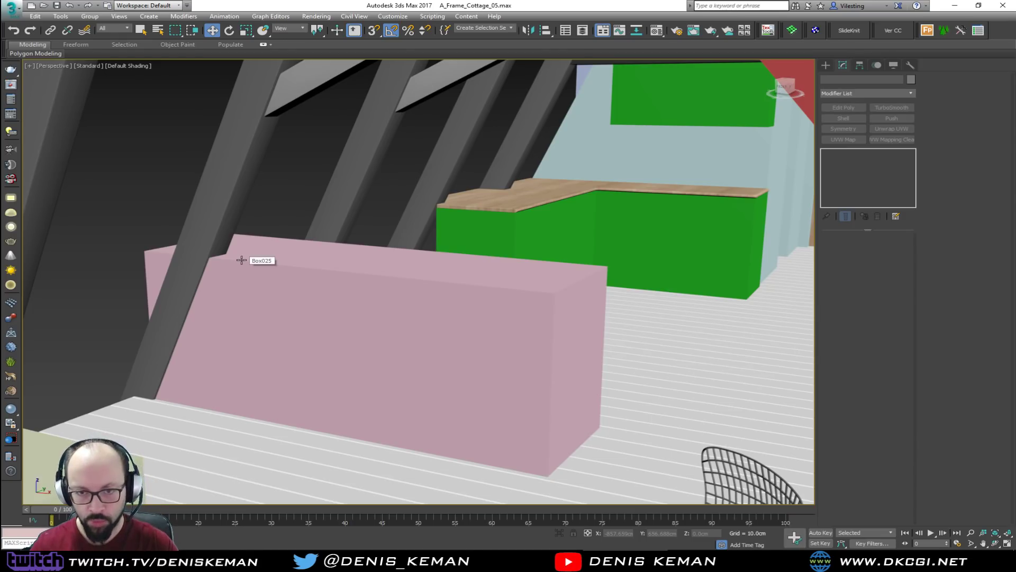
click(241, 260)
key(F4)
alt+middle_drag(238, 260, 342, 291)
click(145, 376)
alt+middle_drag(145, 376, 166, 333)
scroll(326, 367, up, 5)
scroll(165, 334, down, 2)
alt+middle_drag(266, 314, 220, 382)
scroll(220, 382, down, 2)
alt+middle_drag(312, 346, 326, 340)
middle_drag(395, 309, 202, 316)
alt+middle_drag(301, 307, 347, 302)
Move the upper vertices of the bar's beam-side end inward so that the end slopes along the A-frame
click(284, 296)
alt+middle_drag(279, 297, 338, 289)
key(F3)
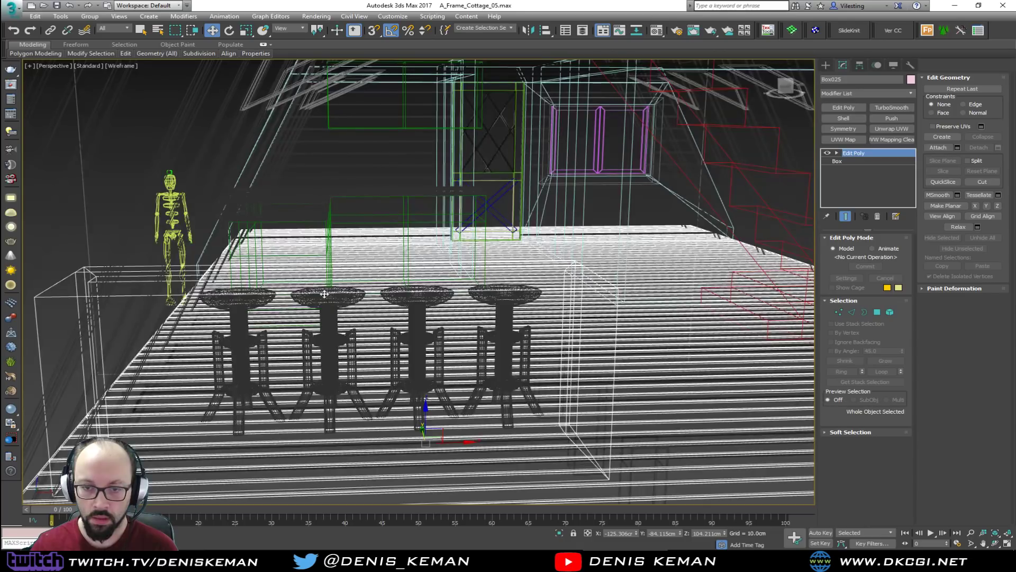
alt+middle_drag(197, 290, 263, 277)
key(1)
drag(226, 270, 256, 289)
mouse_move(256, 290)
alt+middle_down()
mouse_move(132, 278)
mouse_move(335, 287)
mouse_move(320, 297)
alt+middle_up()
key(F3)
drag(381, 258, 280, 273)
alt+middle_drag(279, 273, 501, 309)
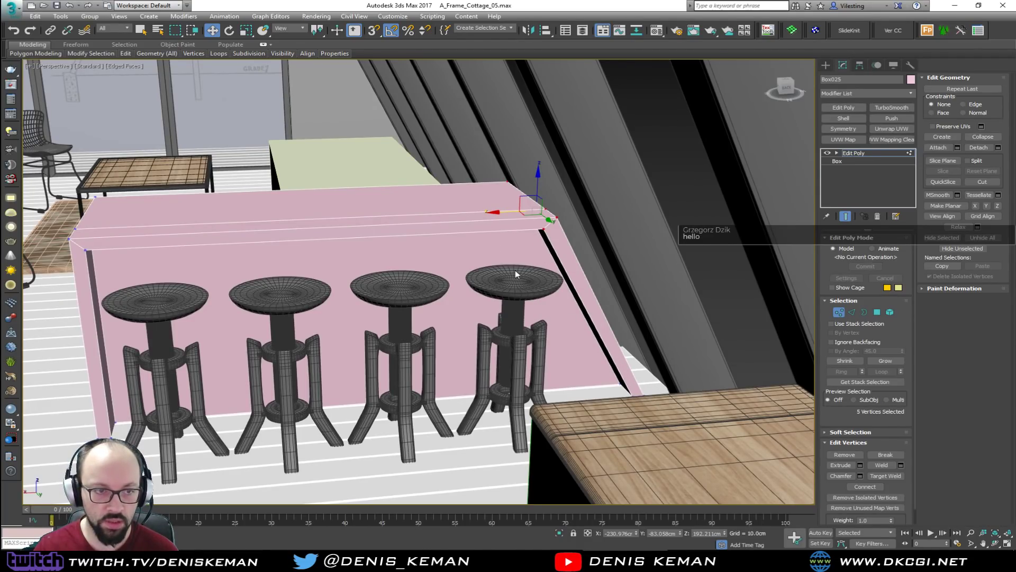
click(838, 312)
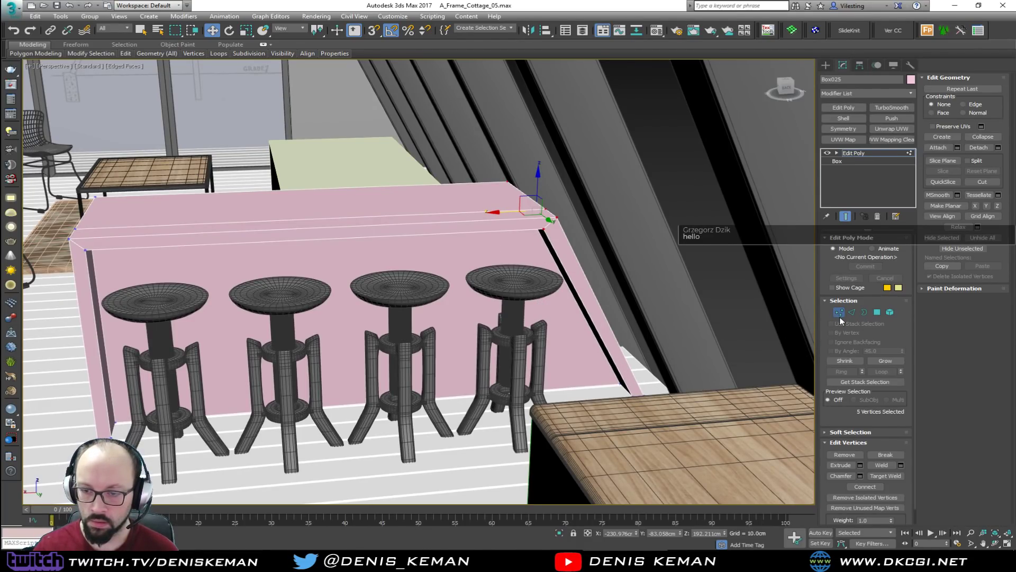
Select all four stools and slide them together partway under the bar's top on the kitchen side
alt+middle_drag(366, 342, 454, 345)
scroll(455, 345, up, 1)
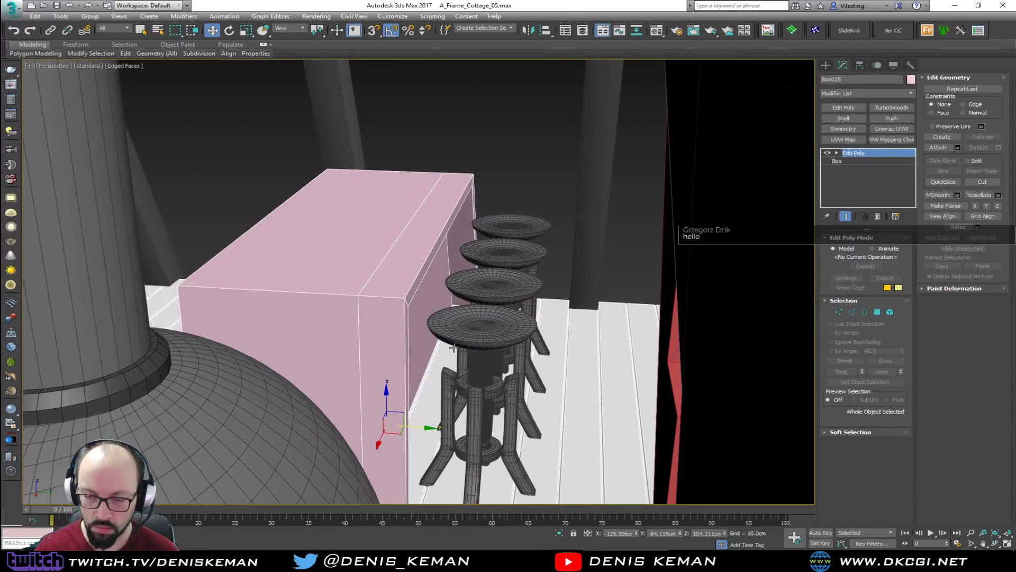
scroll(503, 329, up, 2)
click(495, 328)
ctrl+click(490, 264)
ctrl+click(504, 225)
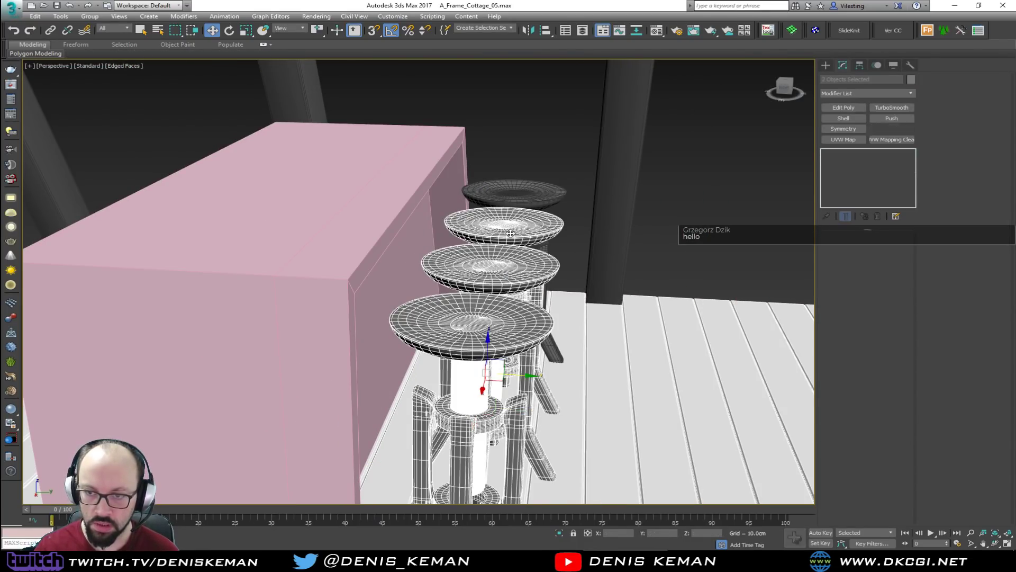
ctrl+click(519, 198)
drag(518, 344, 444, 335)
Add the bar to the stool selection and isolate them together in shaded view
alt+middle_drag(443, 335, 366, 381)
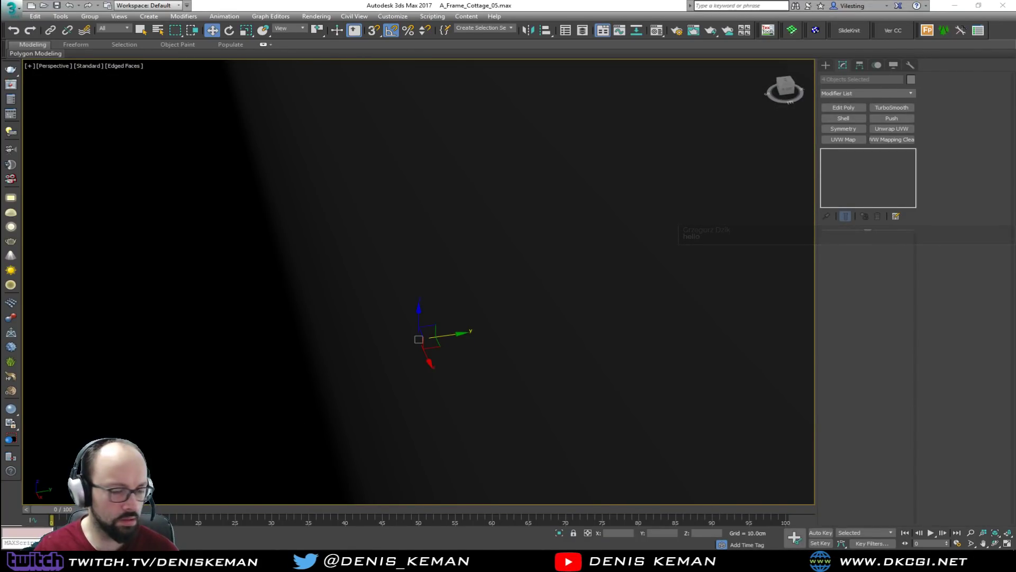
alt+middle_drag(202, 394, 320, 322)
key(F3)
ctrl+click(290, 151)
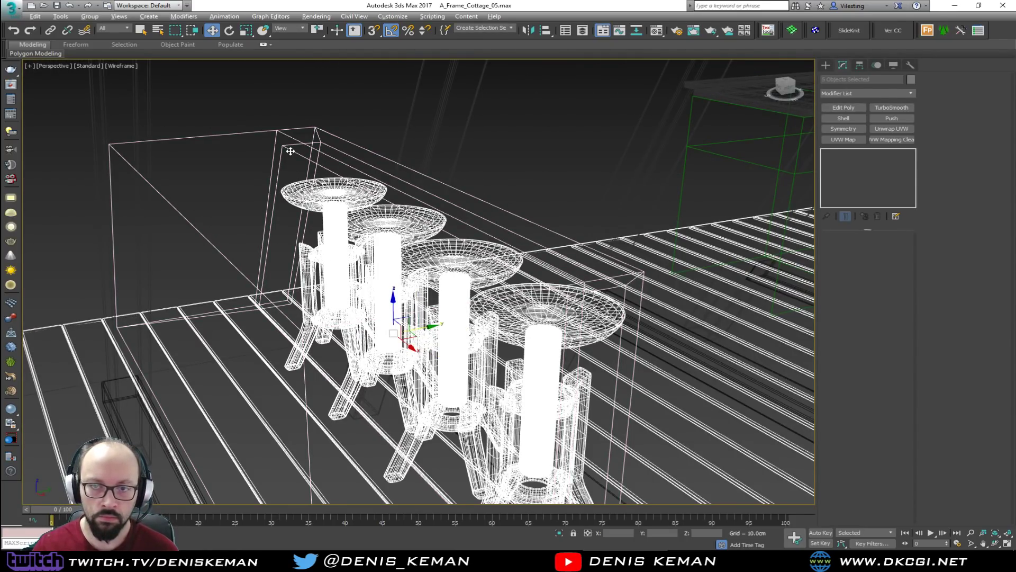
key(alt+q)
alt+middle_drag(680, 313, 618, 319)
key(F3)
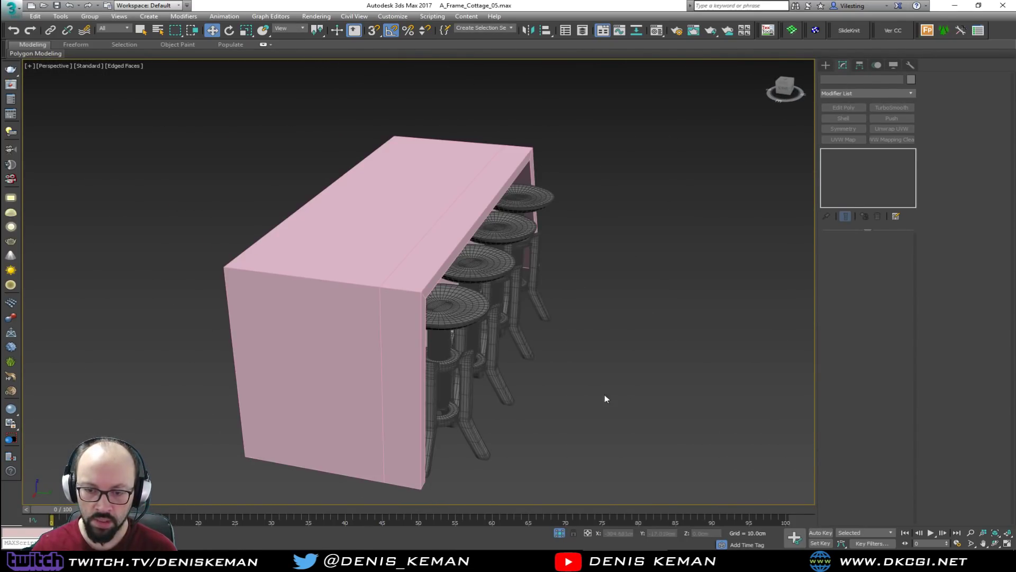
Move the vertices of the recess's back panel away from the stools to deepen the bar's recess
click(385, 453)
click(850, 153)
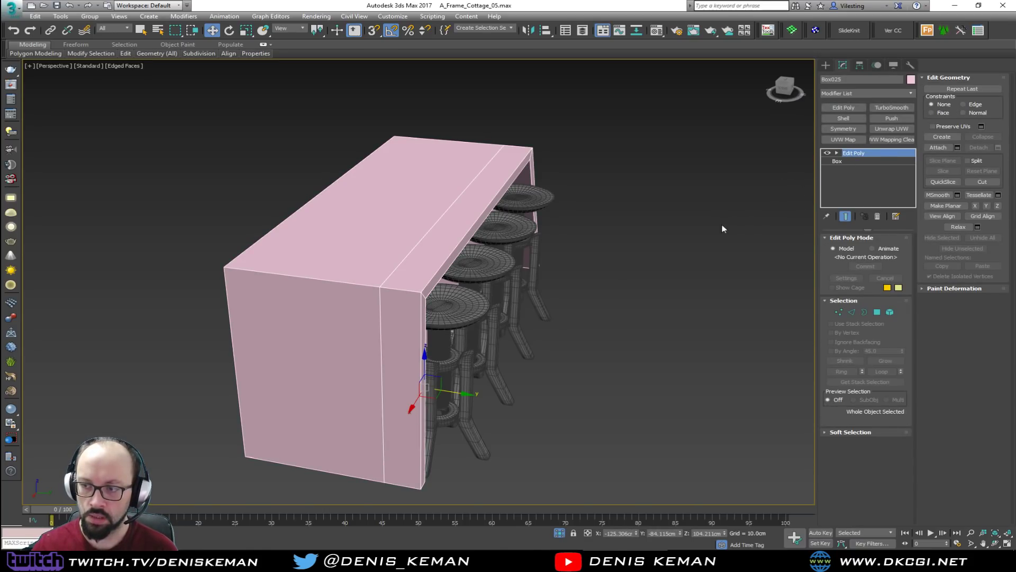
key(1)
alt+middle_drag(526, 262, 434, 237)
key(F3)
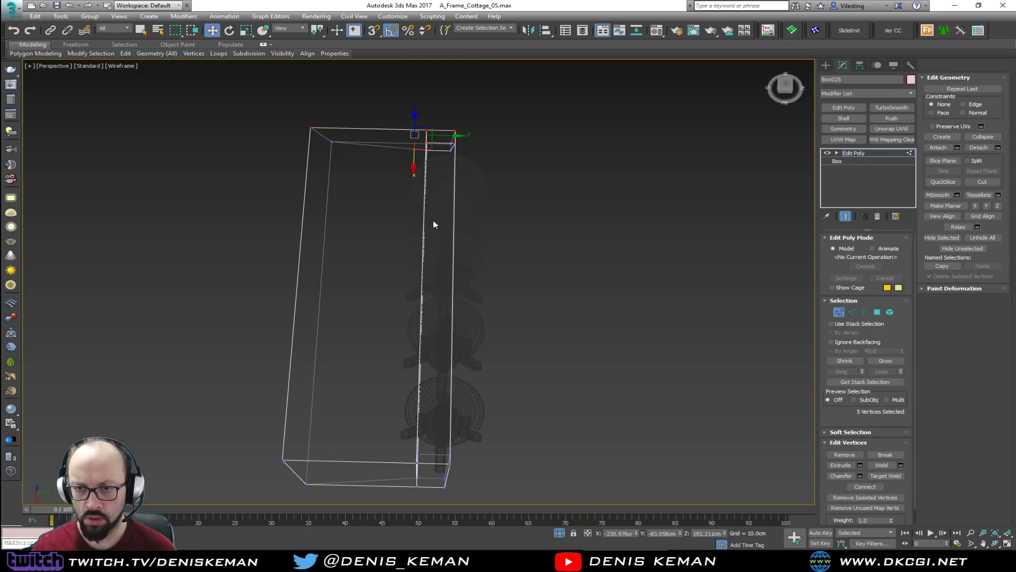
drag(368, 499, 369, 500)
mouse_move(434, 494)
alt+middle_down()
mouse_move(465, 440)
mouse_move(459, 408)
mouse_move(434, 401)
alt+middle_up()
key(F3)
drag(449, 302, 439, 299)
key(F3)
alt+middle_drag(438, 299, 473, 299)
drag(443, 296, 437, 295)
alt+middle_drag(437, 295, 465, 301)
click(838, 313)
click(598, 373)
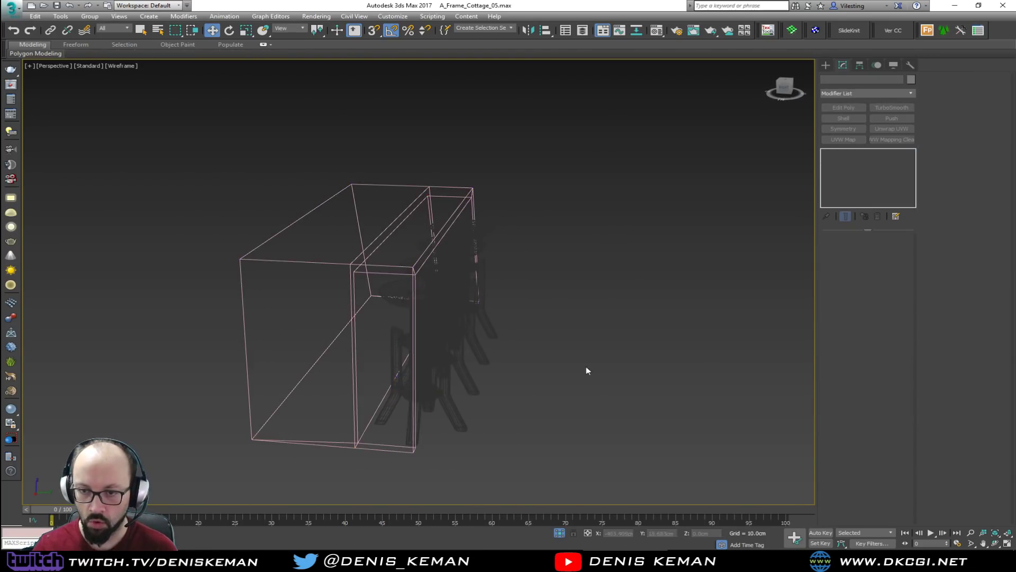
Apply a Chamfer modifier to the bar with an amount of 0.1 cm
key(F3)
mouse_move(408, 286)
alt+middle_down()
mouse_move(369, 339)
mouse_move(447, 352)
mouse_move(436, 362)
alt+middle_up()
key(F4)
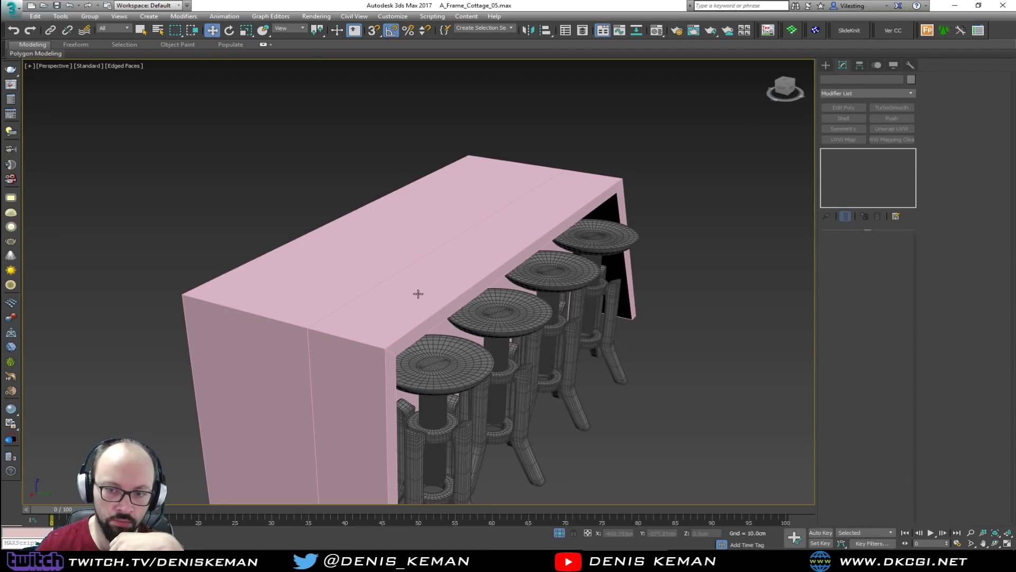
alt+middle_drag(383, 344, 495, 262)
click(472, 340)
alt+middle_drag(495, 262, 516, 271)
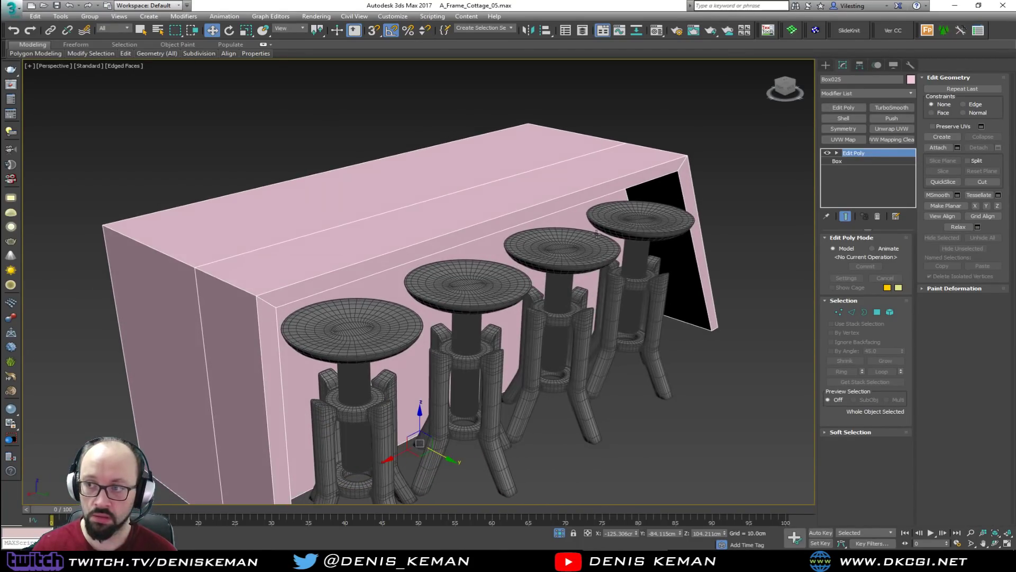
click(853, 95)
text(c)
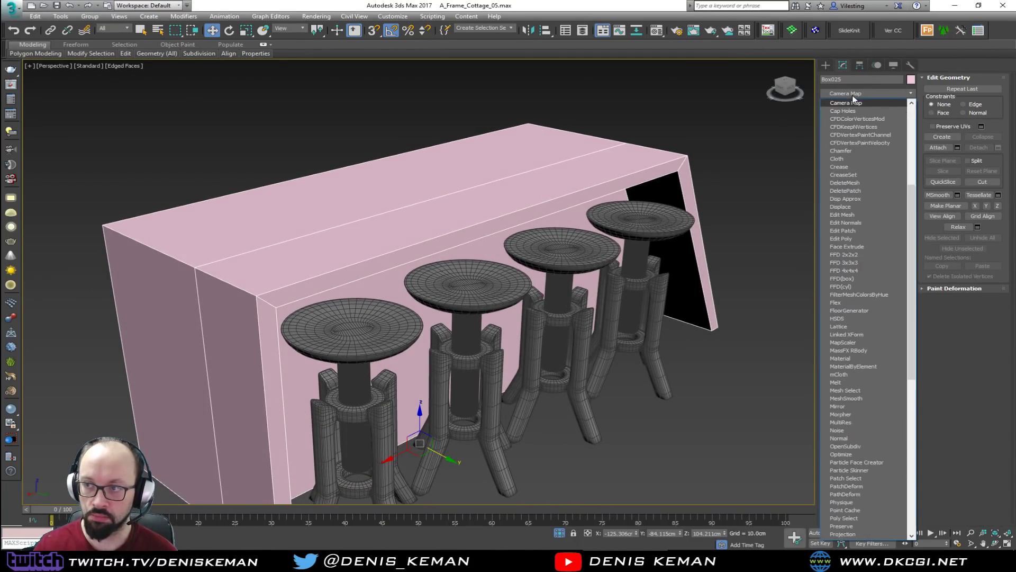
click(848, 151)
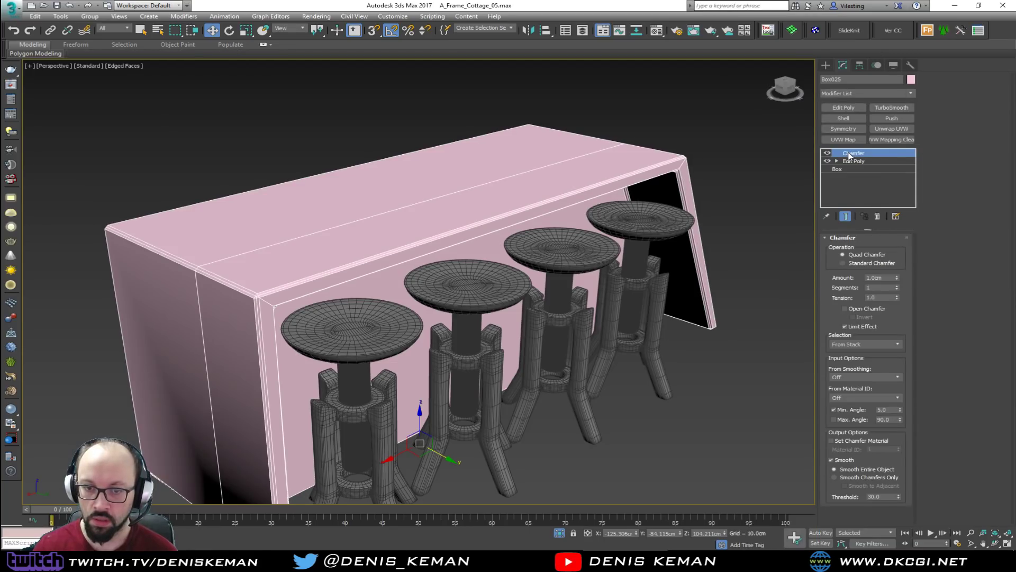
text(0.1)
key(Return)
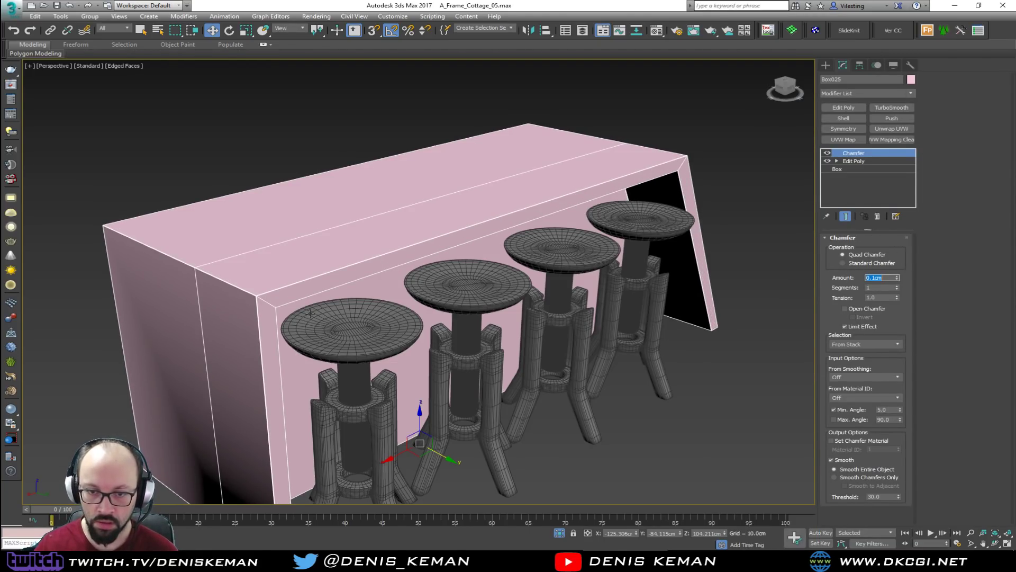
Set the bar's chamfer tension to 0.5 while checking the bevel at the leg's lower corner
scroll(312, 313, up, 10)
key(F4)
scroll(390, 219, down, 10)
alt+middle_drag(417, 307, 419, 269)
scroll(386, 253, up, 10)
key(F4)
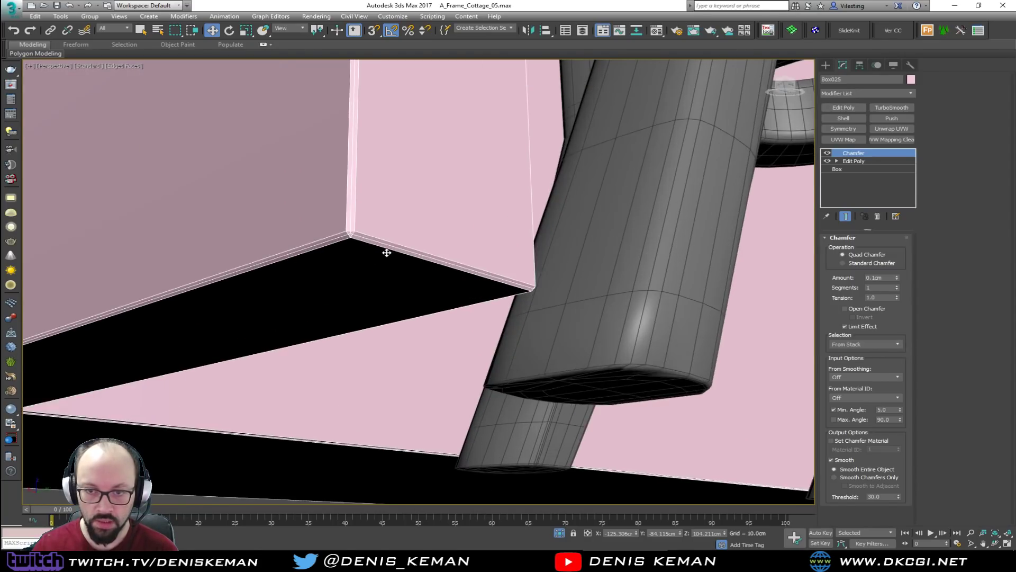
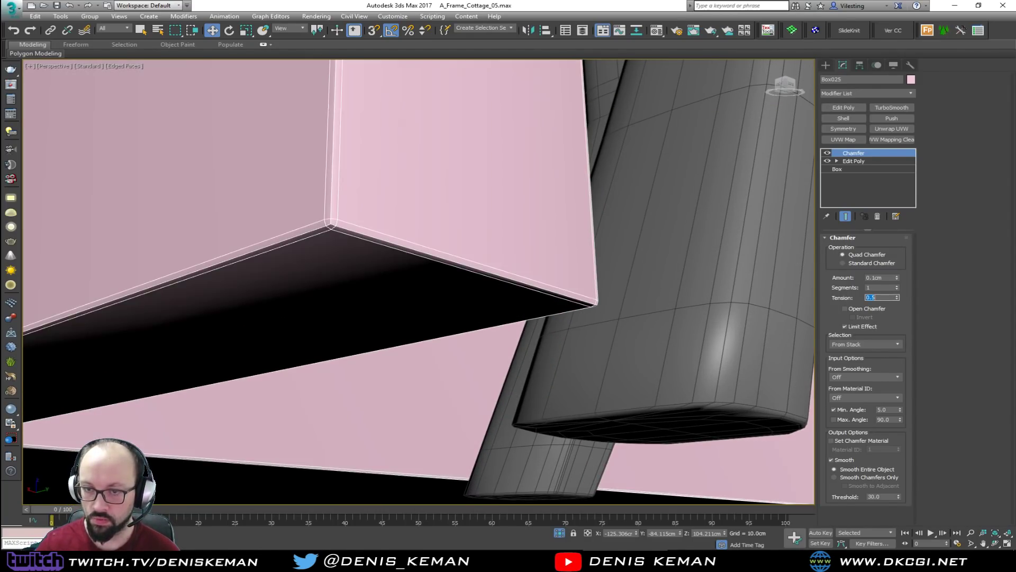
middle_drag(454, 258, 482, 400)
scroll(482, 400, down, 3)
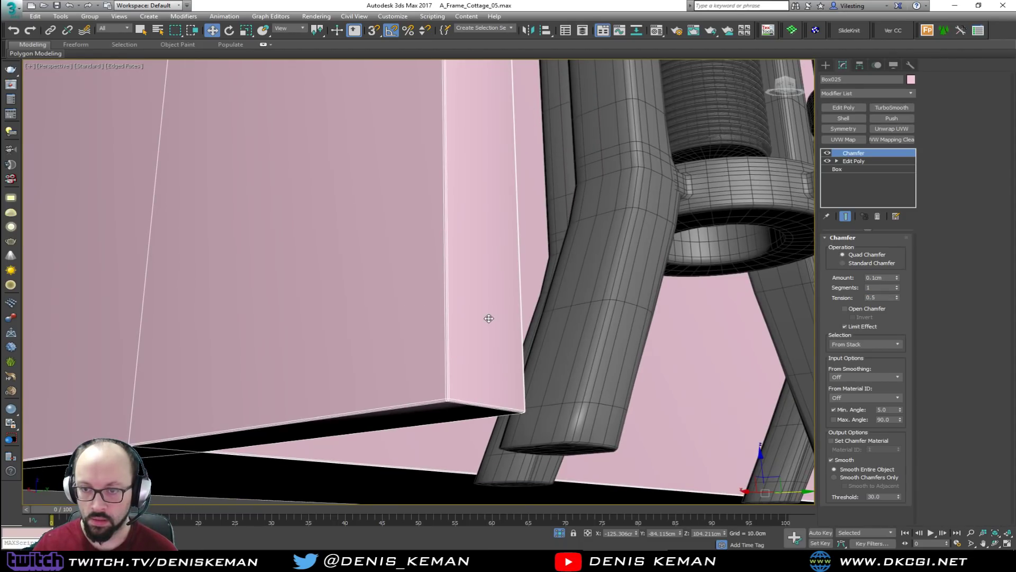
alt+middle_drag(486, 311, 413, 278)
scroll(578, 368, down, 3)
Examine the bar's chamfered top corners up close with and without the edge display
click(697, 474)
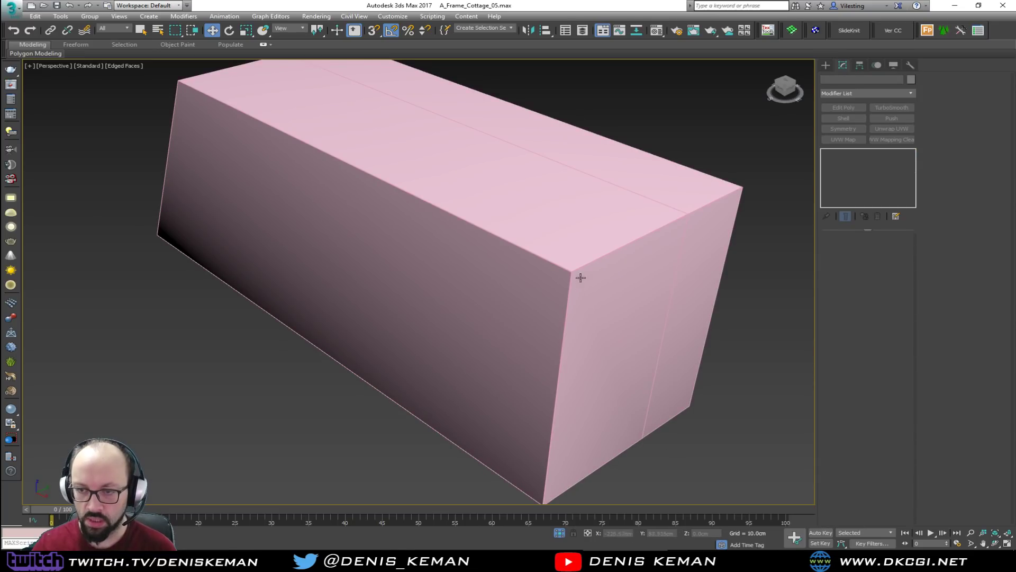
scroll(576, 265, up, 5)
scroll(504, 344, down, 6)
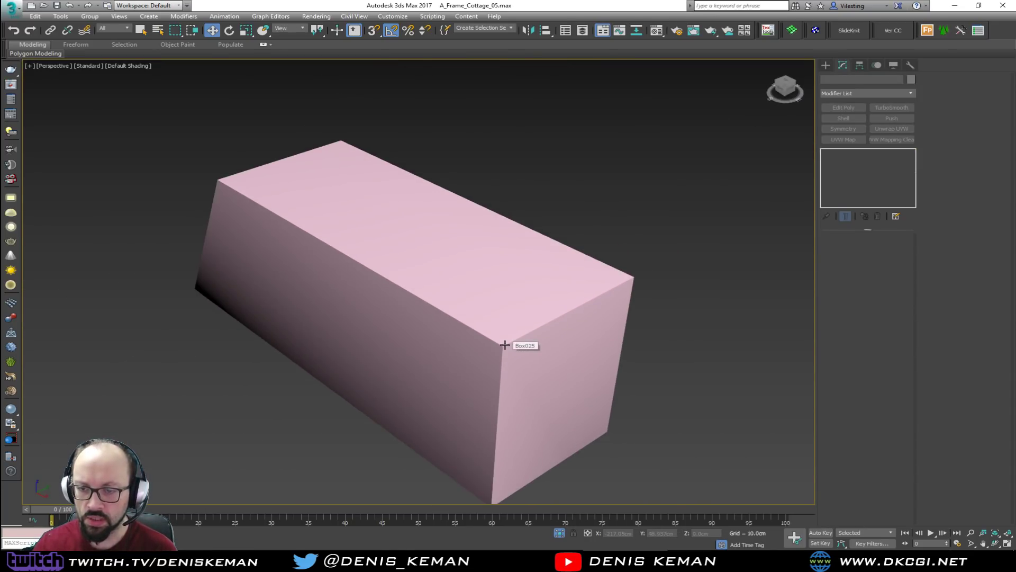
key(F4)
mouse_move(504, 344)
alt+middle_down()
mouse_move(435, 316)
mouse_move(468, 310)
alt+middle_up()
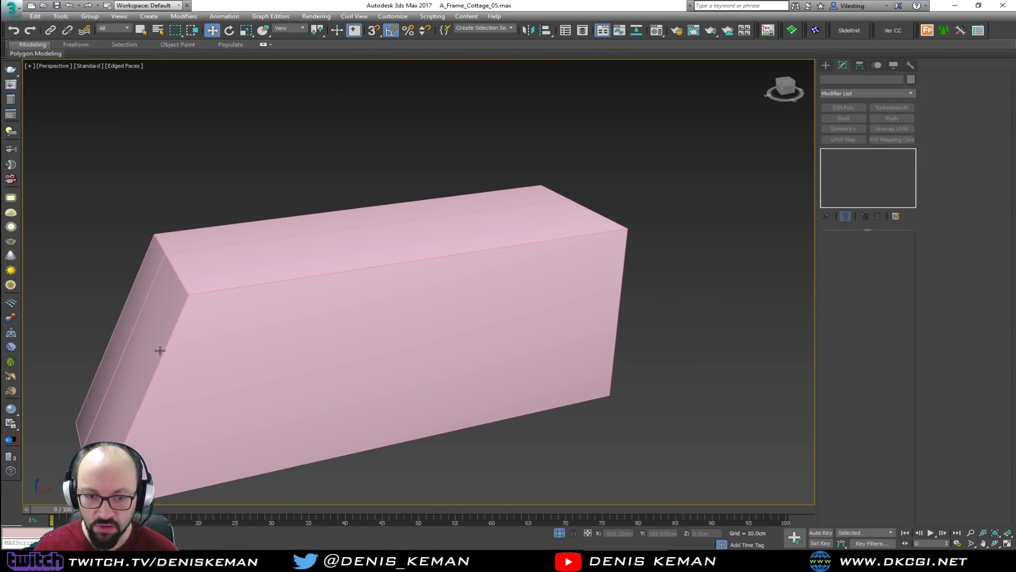
scroll(181, 290, up, 3)
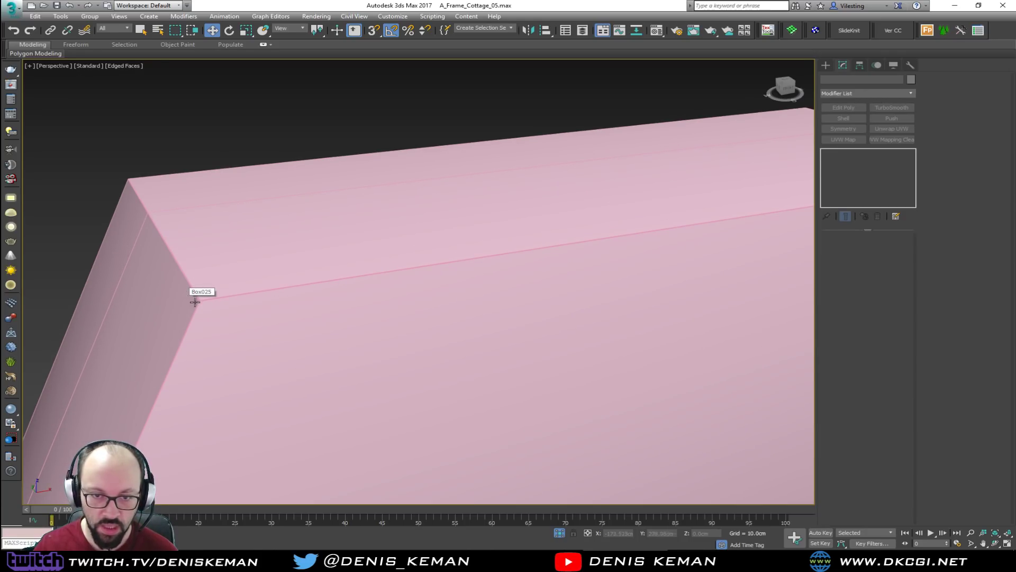
alt+middle_drag(422, 292, 535, 318)
scroll(519, 321, up, 3)
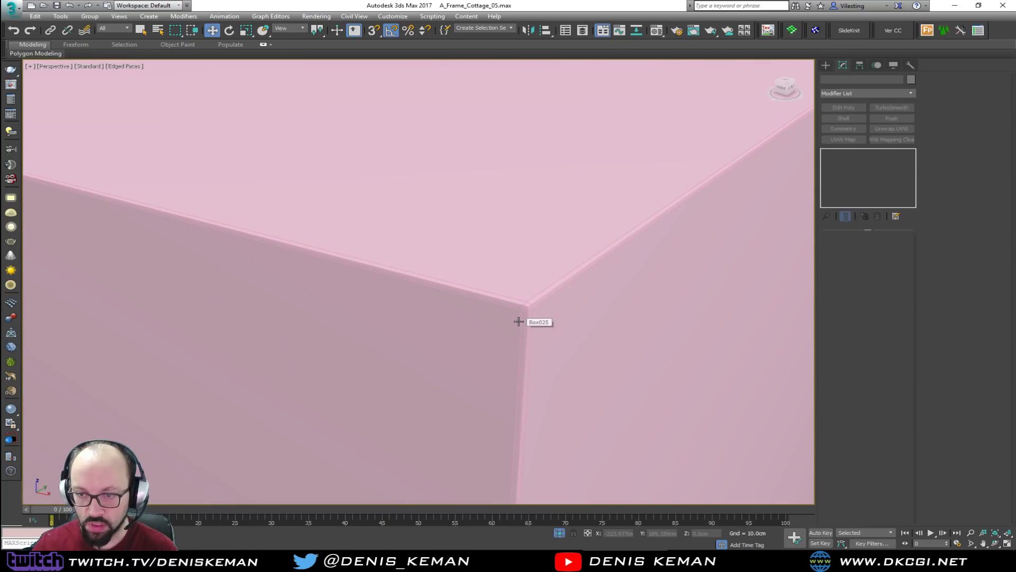
scroll(529, 313, down, 6)
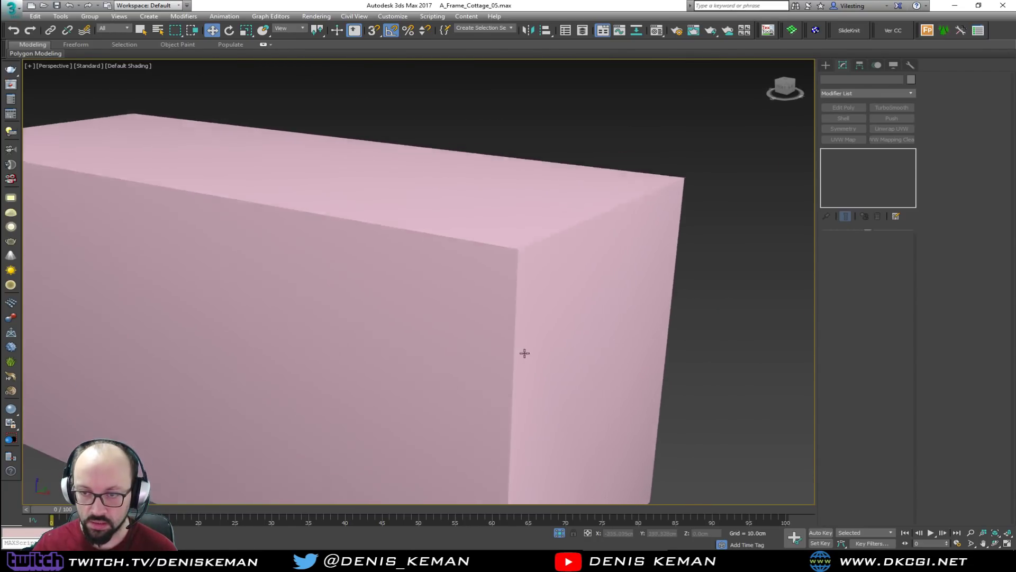
alt+middle_drag(524, 353, 503, 340)
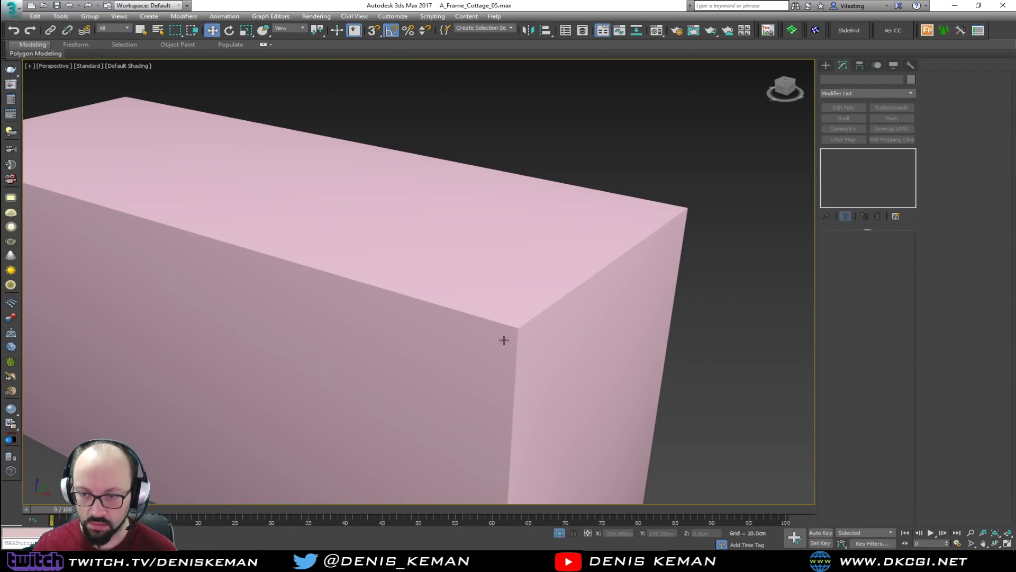
Change the bar's object colour to dark grey
click(545, 296)
key(F4)
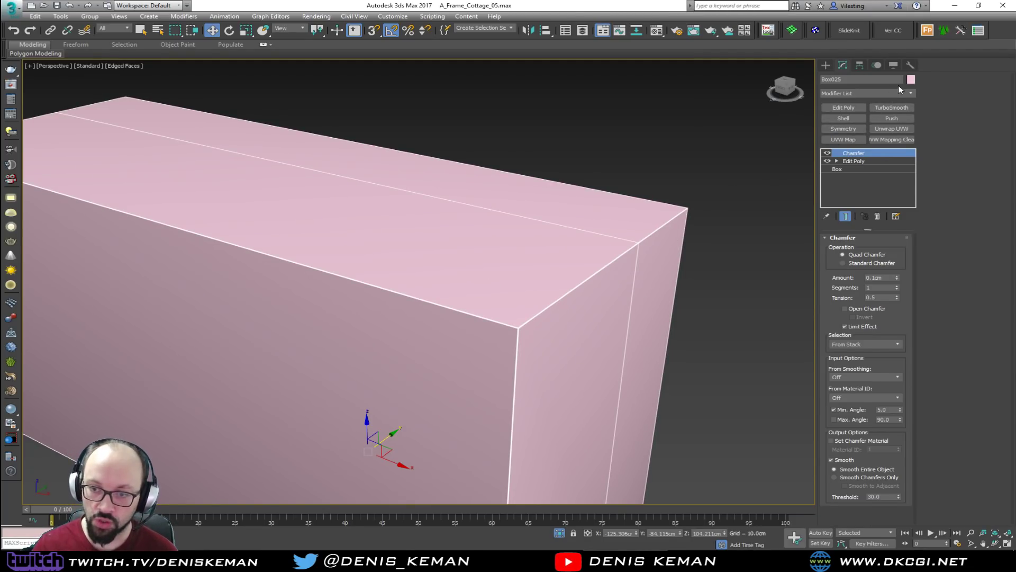
click(910, 80)
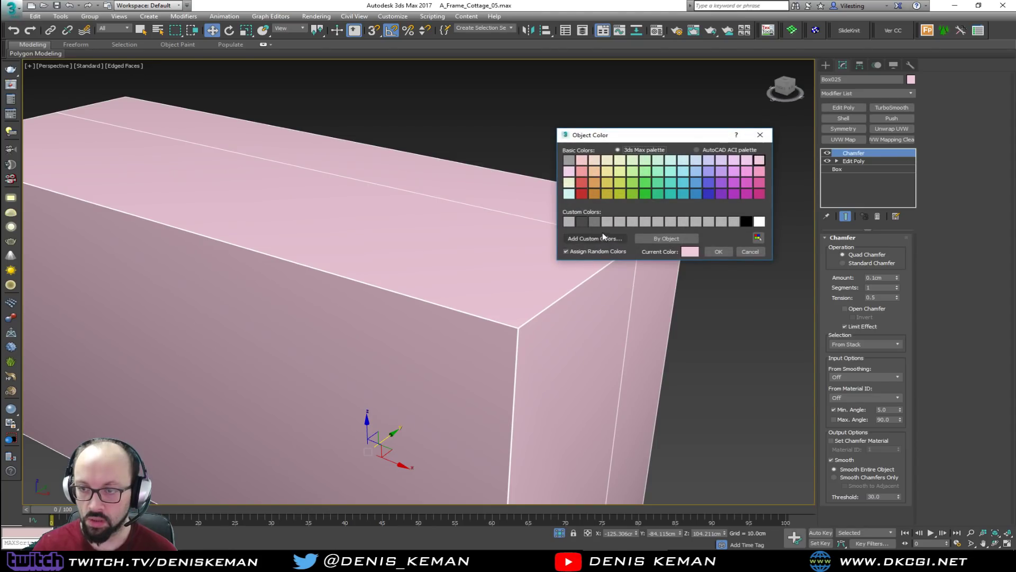
click(716, 255)
click(715, 287)
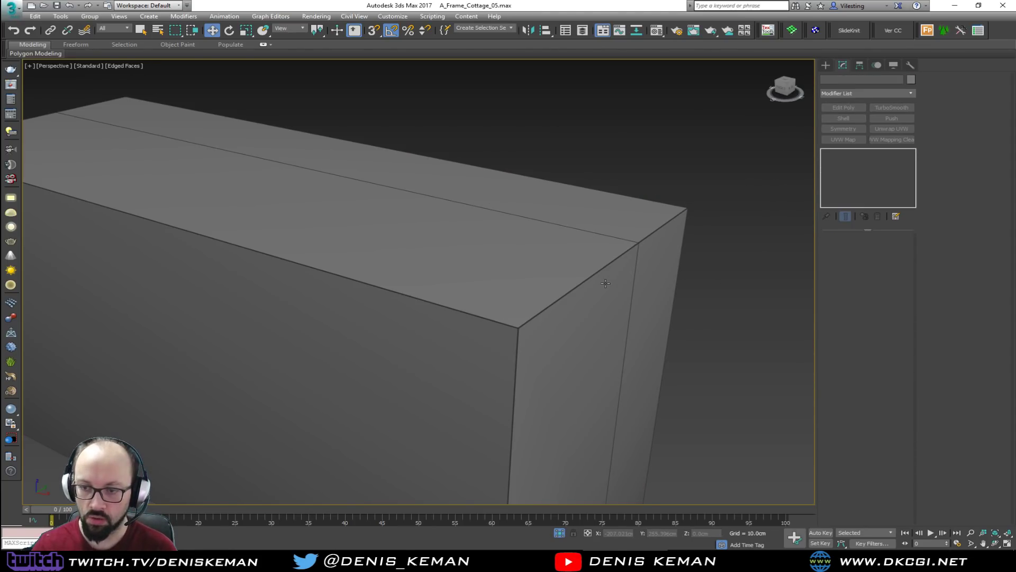
Select the bar and assign it the light wood material, Material #5
key(F4)
scroll(605, 283, down, 2)
alt+middle_drag(581, 276, 429, 262)
right_click(429, 262)
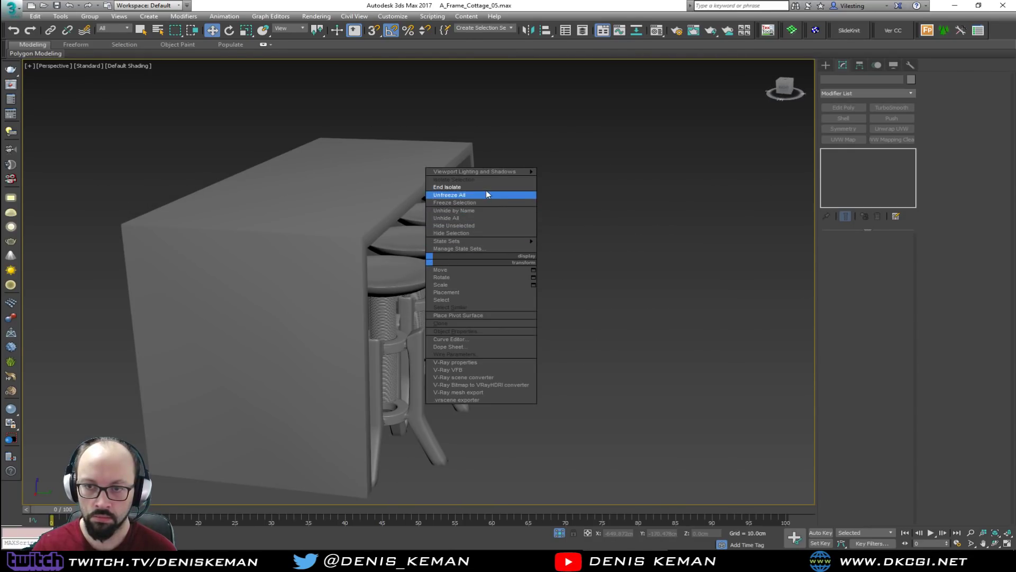
click(486, 186)
click(414, 278)
scroll(414, 279, up, 2)
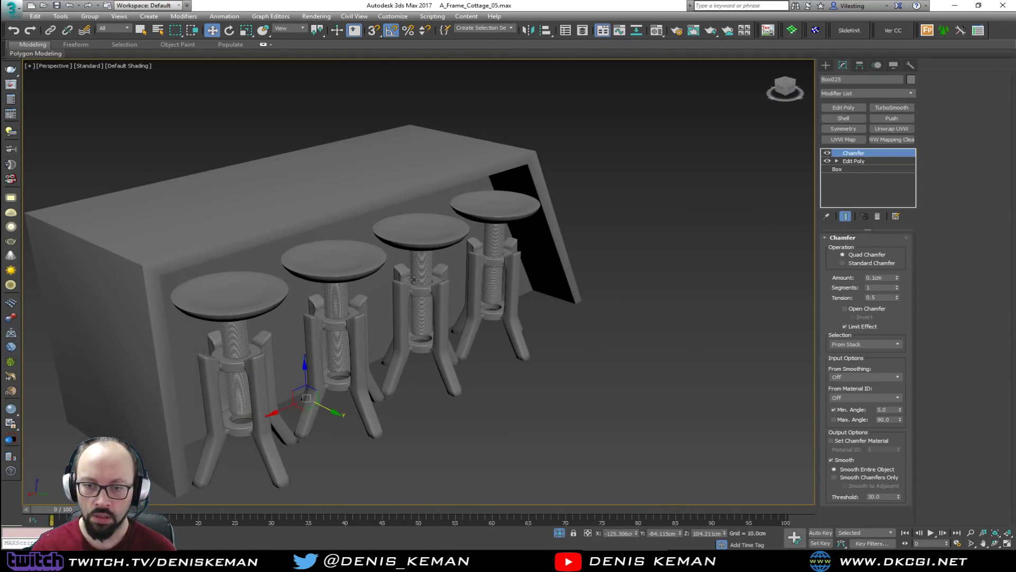
key(m)
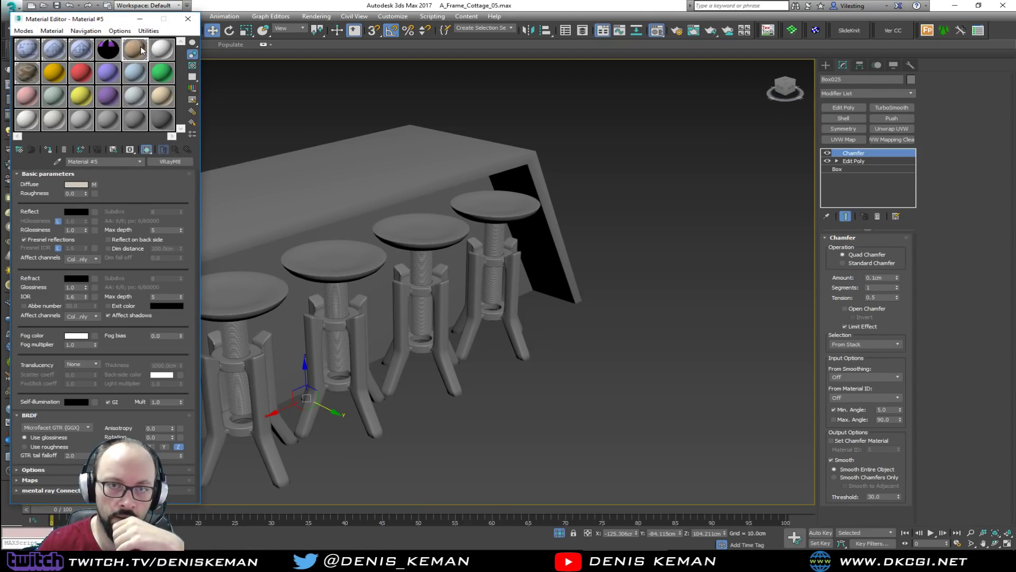
click(49, 150)
middle_drag(372, 224, 519, 251)
Add a UVW Map modifier to the bar with Box mapping and a length, width and height of 100 cm
click(838, 140)
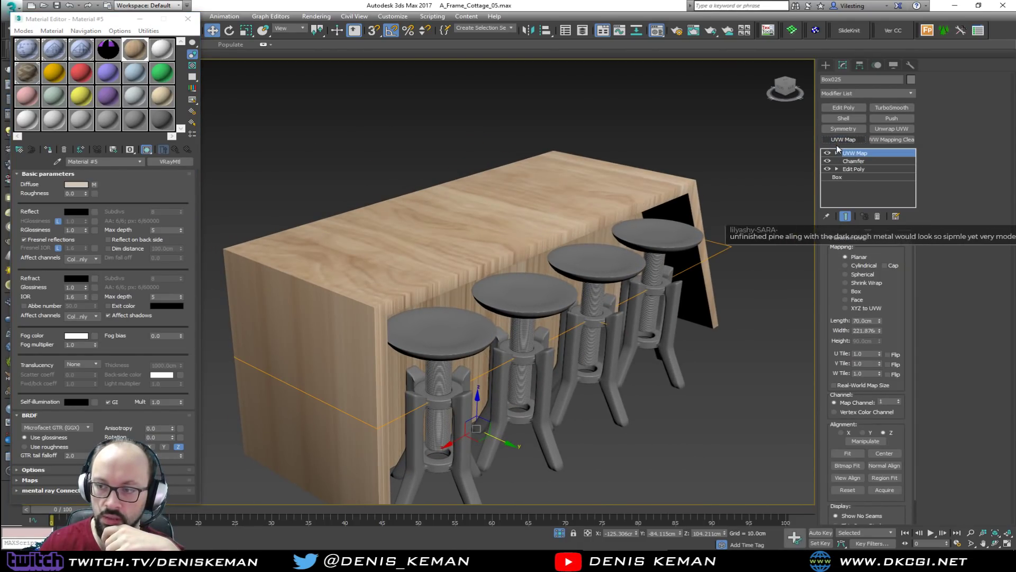
click(845, 291)
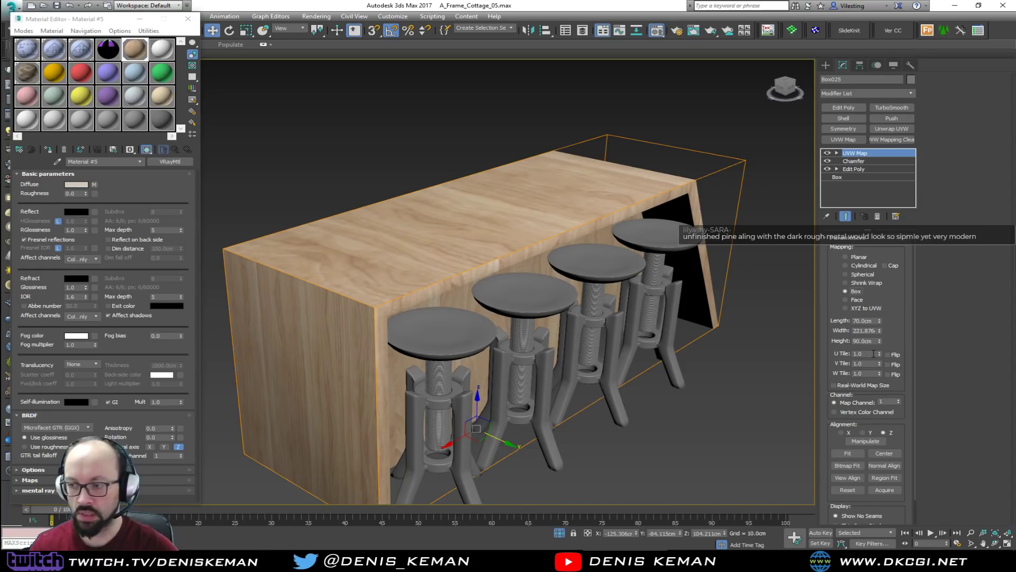
text(100)
key(Tab)
text(100)
key(Tab)
text(100)
key(Return)
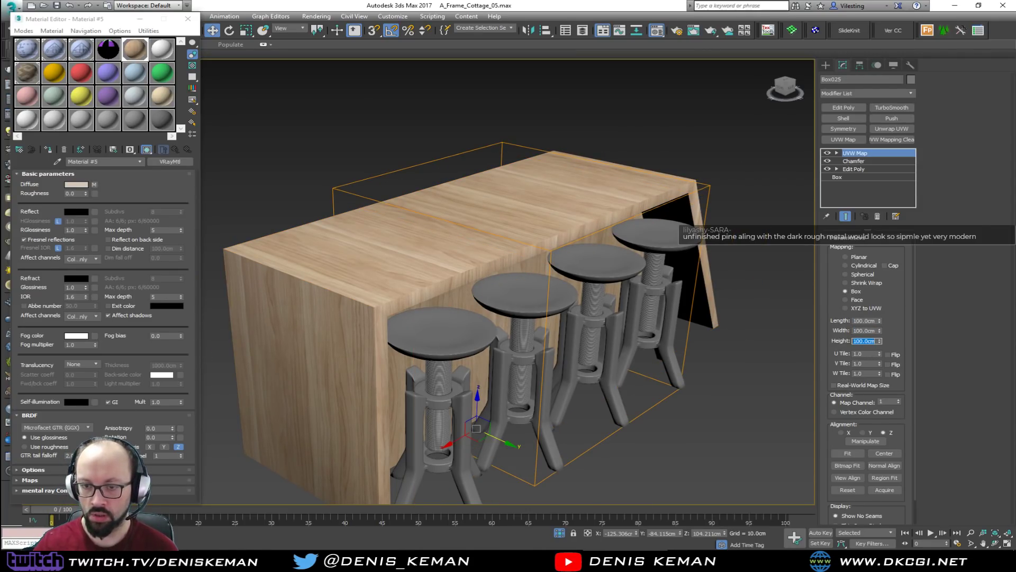
click(193, 20)
End the isolation of the bar and stools to show the whole cottage
alt+middle_drag(283, 236, 344, 272)
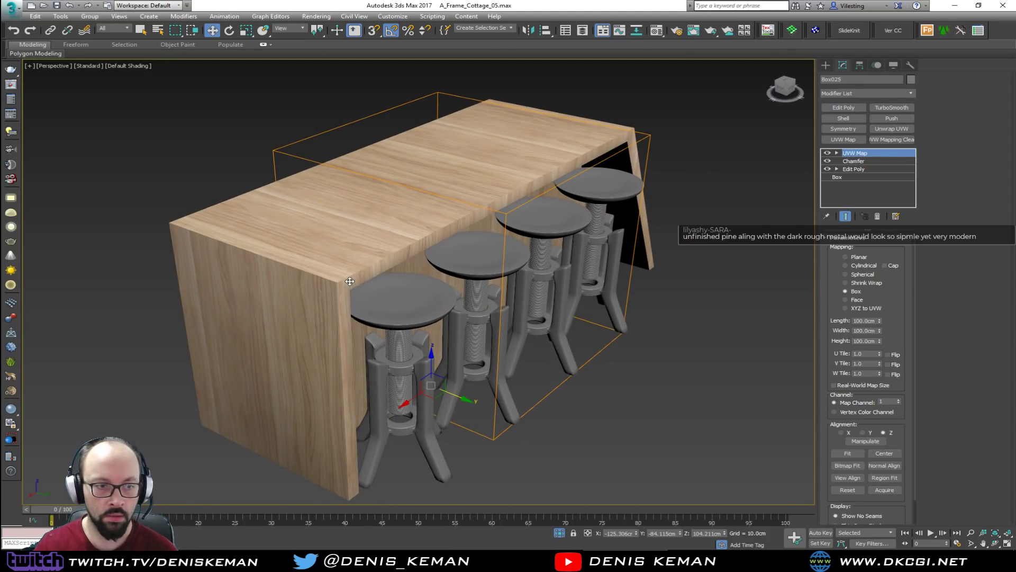
right_click(349, 281)
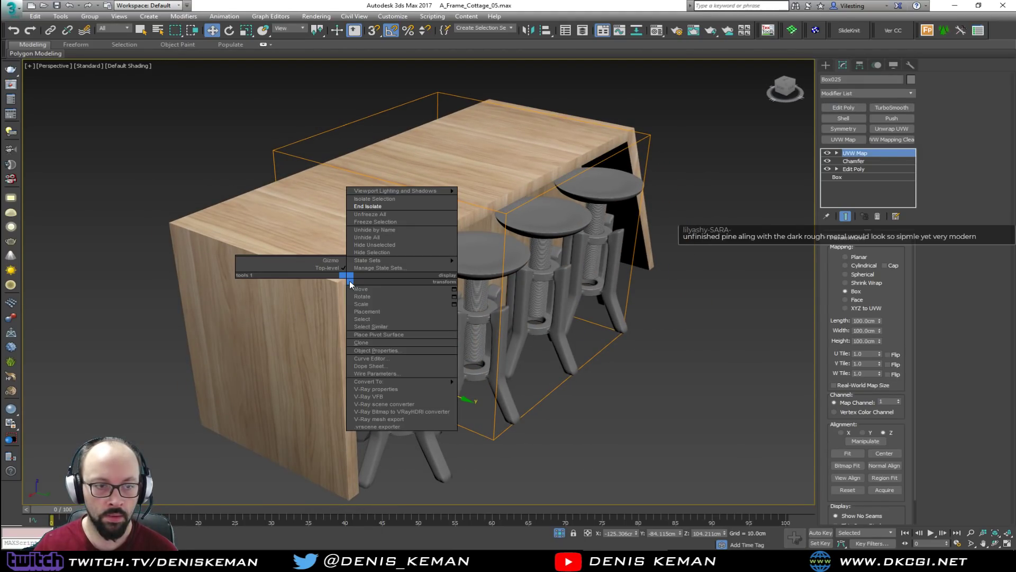
click(386, 209)
Examine the wood grain on the bar's top, long side and end face within the cottage interior
alt+middle_drag(383, 265, 508, 245)
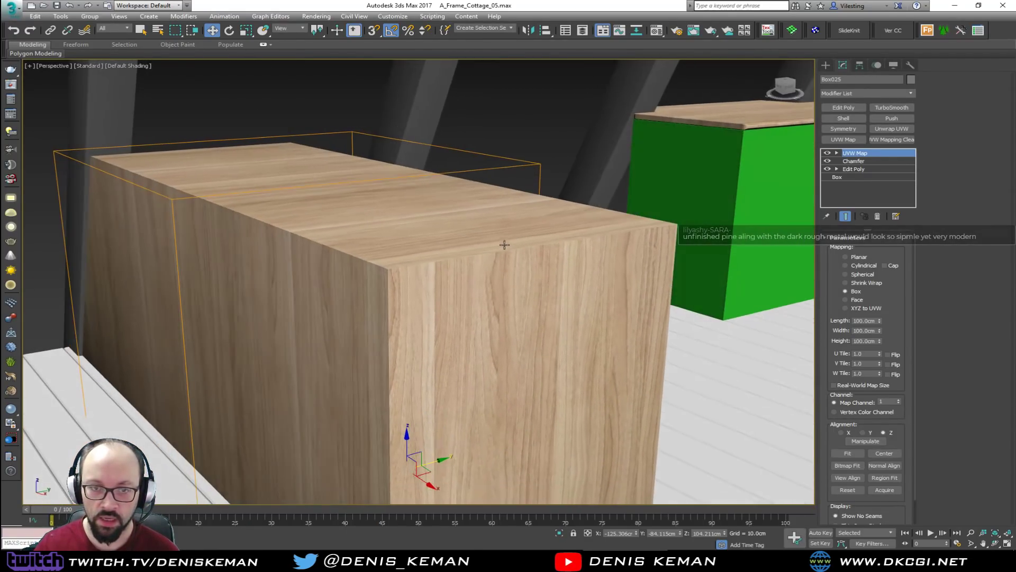
middle_drag(314, 207, 367, 275)
click(272, 128)
alt+middle_drag(275, 231, 186, 265)
middle_drag(271, 279, 443, 296)
scroll(460, 301, up, 2)
middle_drag(349, 350, 353, 269)
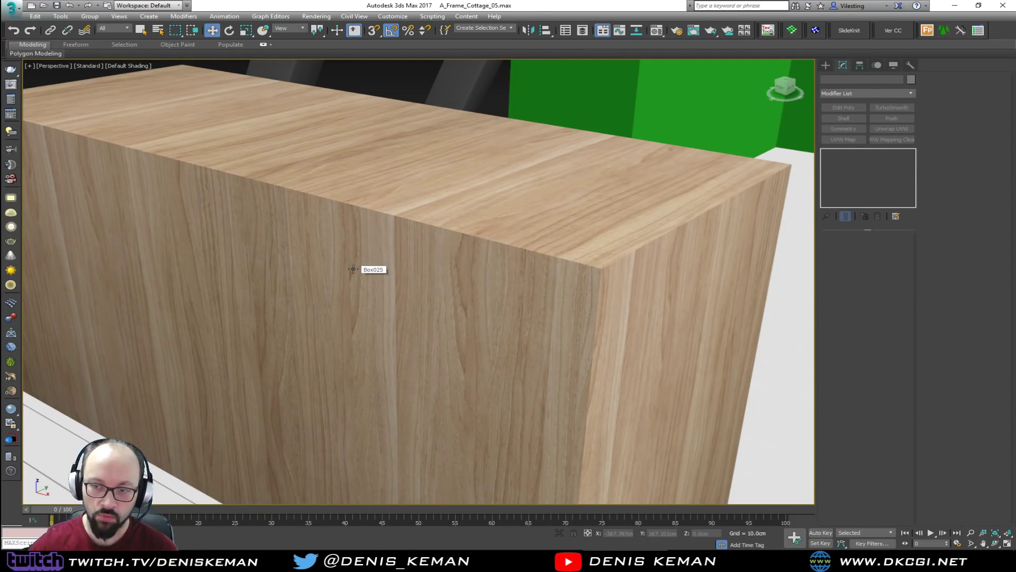
alt+middle_drag(394, 269, 449, 310)
scroll(486, 269, down, 8)
scroll(461, 272, up, 7)
Set the bar's Chamfer modifier amount to 0.3 cm and check the softened top corner without edge display
key(F4)
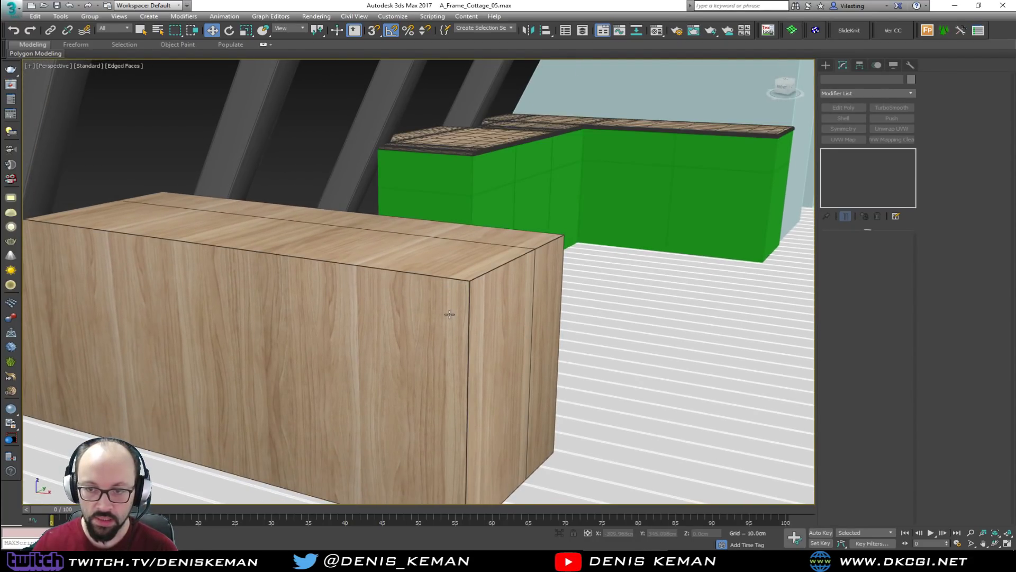
click(450, 314)
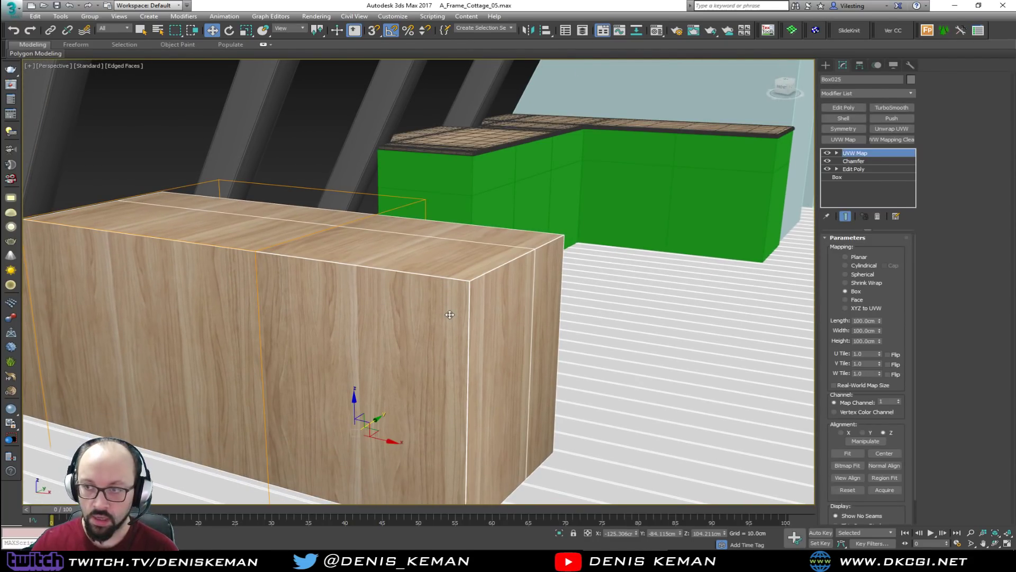
click(861, 161)
scroll(485, 275, up, 6)
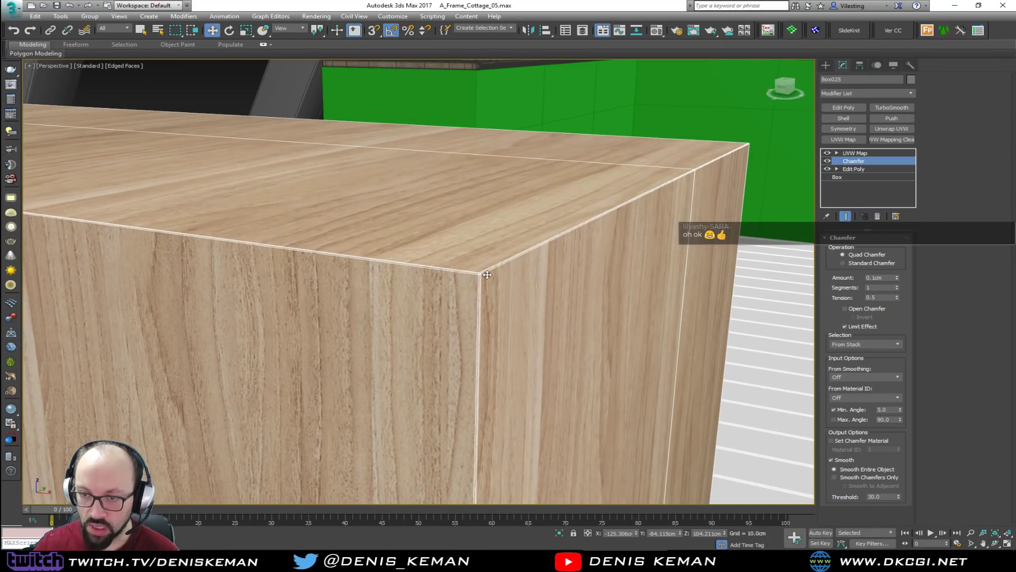
scroll(486, 276, up, 3)
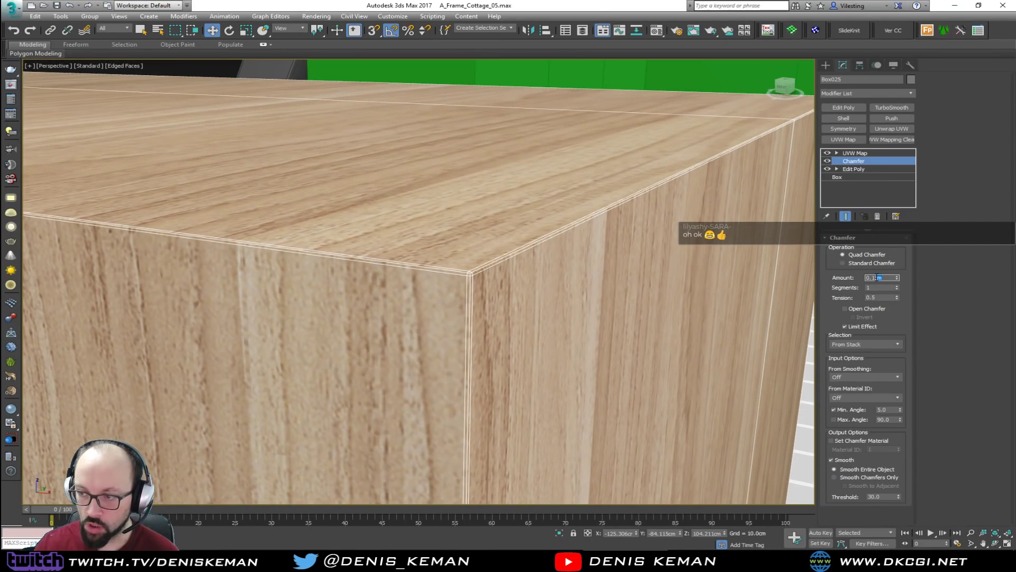
key(Return)
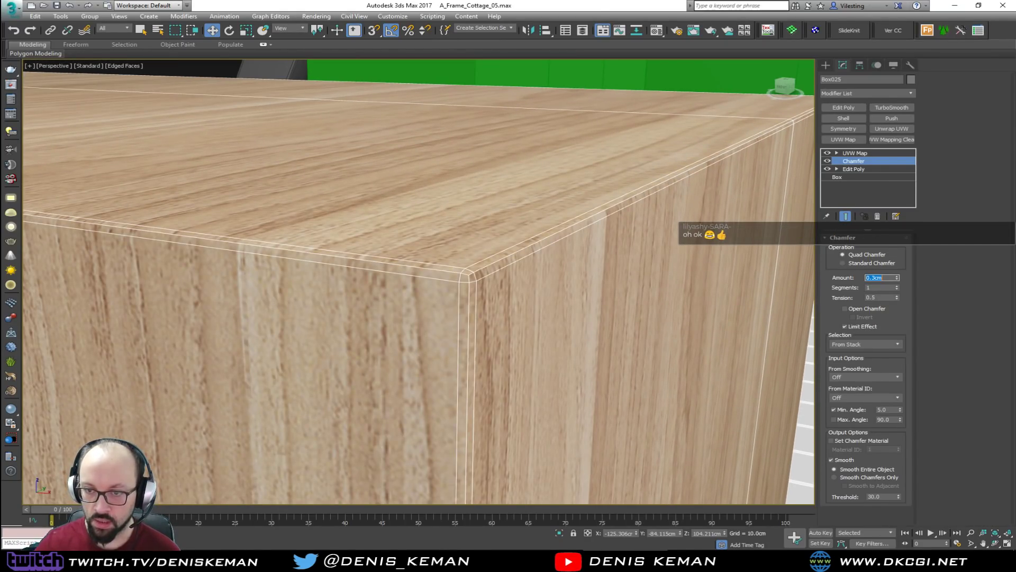
key(F4)
scroll(582, 264, down, 5)
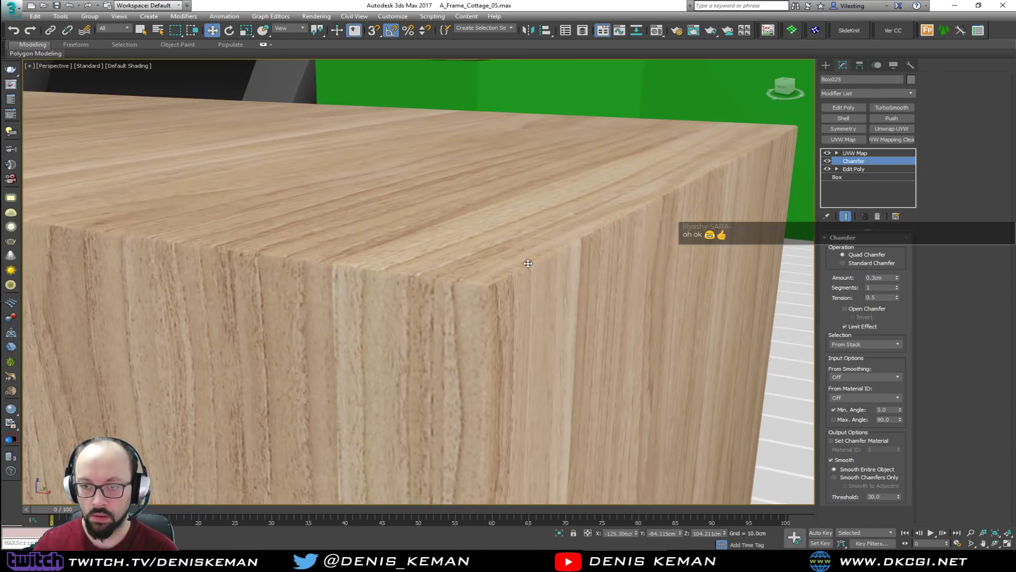
scroll(346, 240, down, 3)
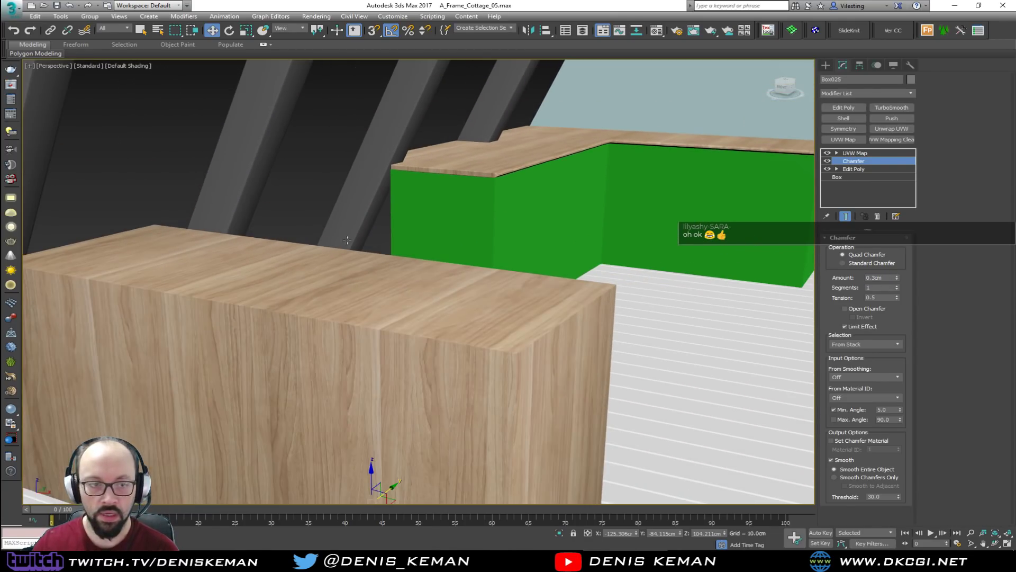
Inspect the bar and its four stools in isolation and return to the full scene
click(314, 191)
scroll(410, 252, down, 3)
alt+middle_drag(411, 252, 346, 270)
click(389, 285)
click(249, 252)
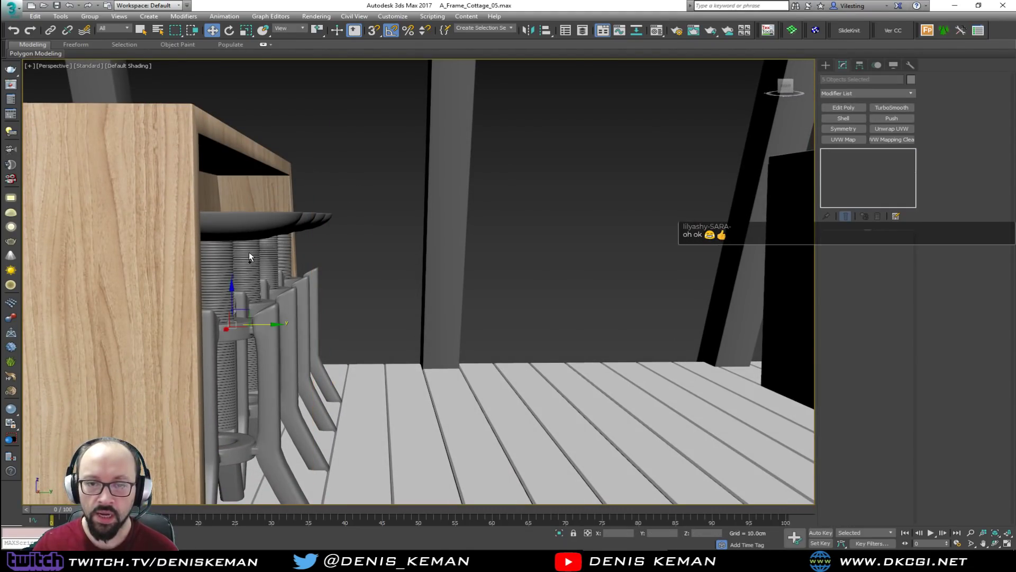
key(z)
click(656, 274)
alt+middle_drag(579, 249, 406, 296)
scroll(443, 299, down, 5)
scroll(405, 315, down, 5)
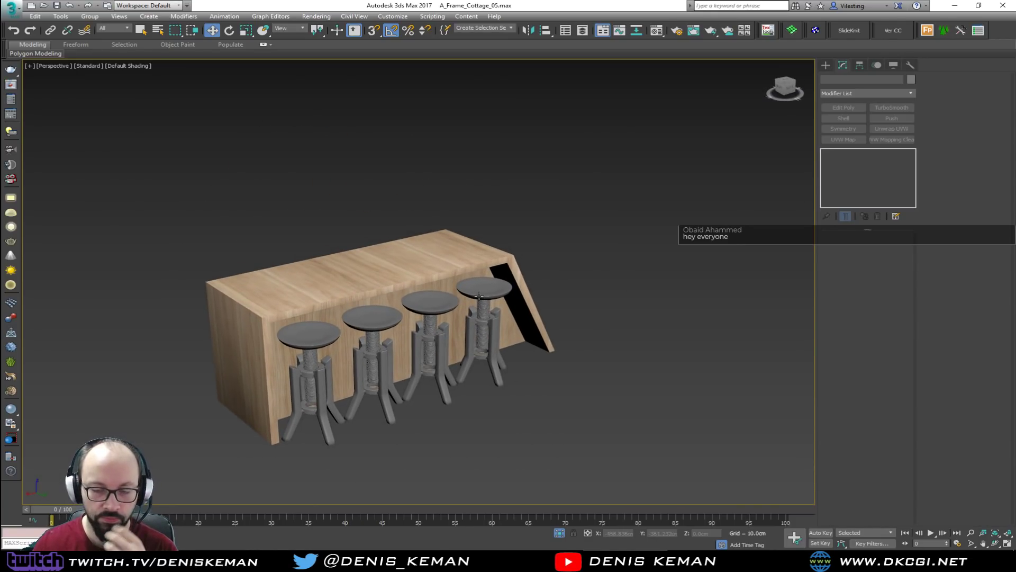
right_click(397, 273)
click(442, 202)
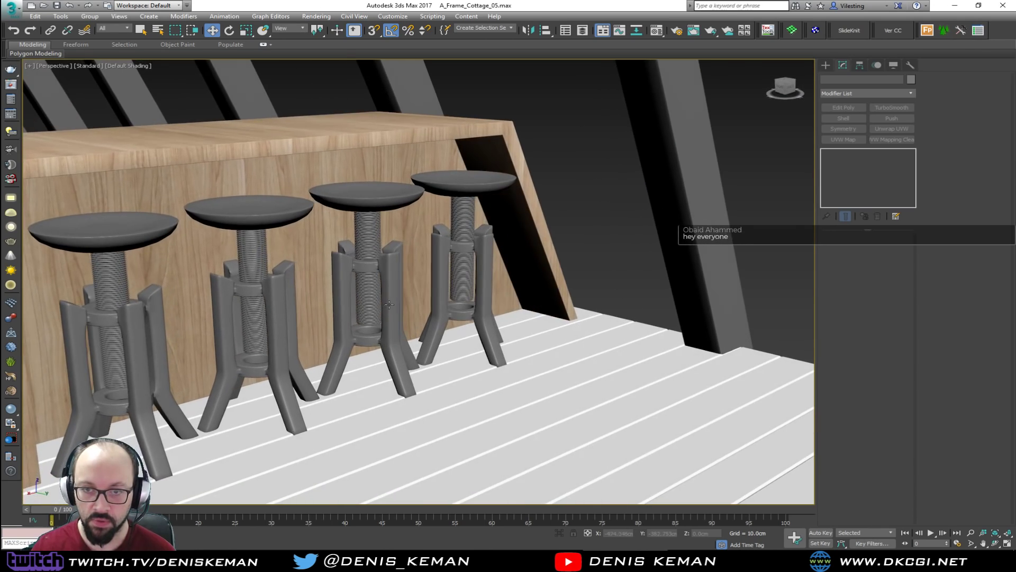
Examine how the bar and stools sit between the A-frame beams and relate to the kitchen cabinets
middle_drag(326, 297, 571, 321)
scroll(424, 322, up, 5)
key(F3)
middle_drag(423, 324, 399, 290)
key(F3)
mouse_move(556, 215)
middle_down()
mouse_move(513, 257)
mouse_move(540, 307)
middle_up()
alt+middle_drag(373, 270, 452, 299)
middle_drag(453, 299, 468, 228)
alt+middle_drag(410, 281, 481, 325)
scroll(481, 324, down, 2)
scroll(598, 483, down, 5)
middle_drag(604, 489, 563, 317)
scroll(543, 349, up, 4)
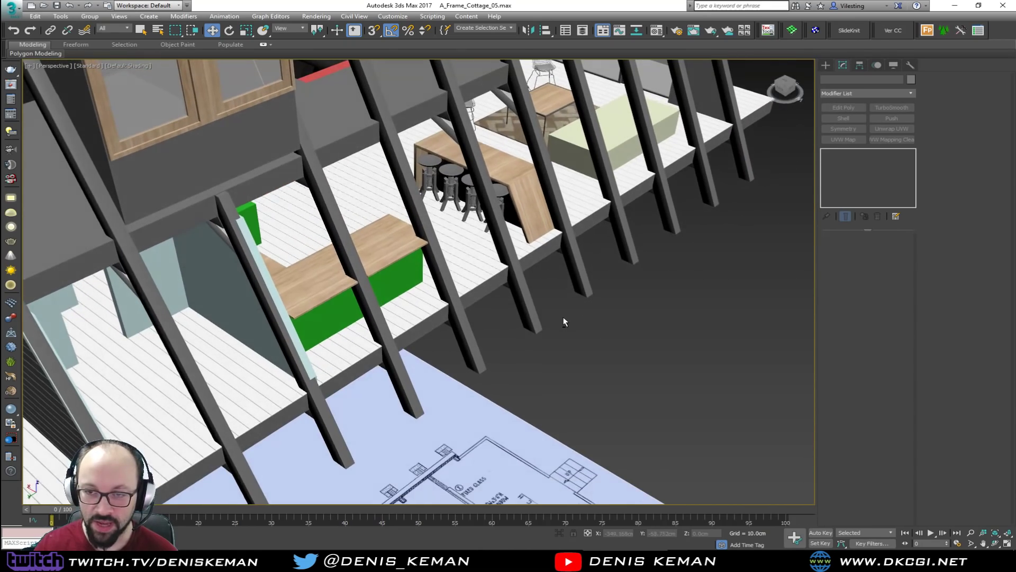
middle_drag(540, 217, 460, 326)
scroll(408, 305, up, 4)
alt+middle_drag(393, 312, 444, 322)
scroll(386, 314, up, 4)
alt+middle_drag(385, 335, 353, 340)
alt+middle_drag(397, 273, 320, 335)
alt+middle_drag(524, 183, 548, 186)
middle_drag(548, 186, 435, 296)
Isolate the green wall cabinet together with the countertop and the base cabinets
click(478, 247)
key(z)
alt+middle_drag(478, 247, 503, 227)
key(F4)
alt+middle_drag(458, 257, 453, 270)
scroll(456, 273, up, 1)
middle_drag(444, 306, 633, 230)
ctrl+click(435, 354)
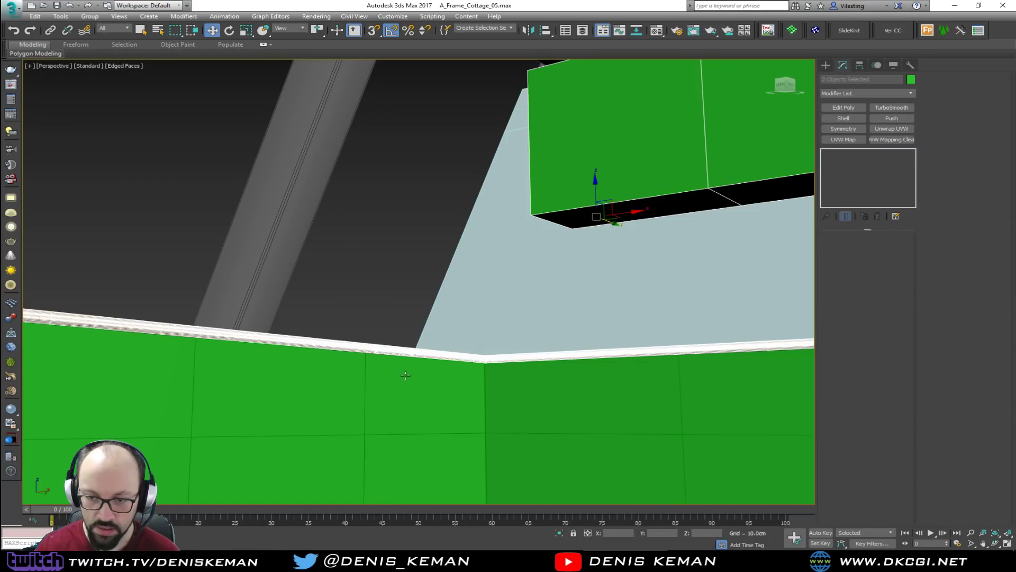
ctrl+click(404, 372)
key(alt+q)
click(385, 259)
alt+middle_drag(385, 258, 375, 291)
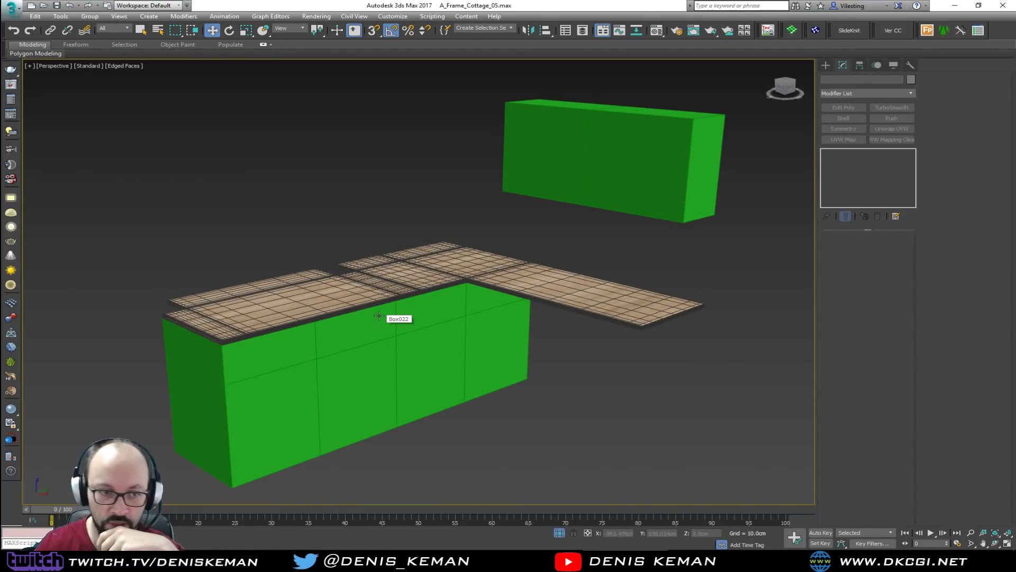
Detach the wall cabinet's two front polygons as a clone
click(602, 175)
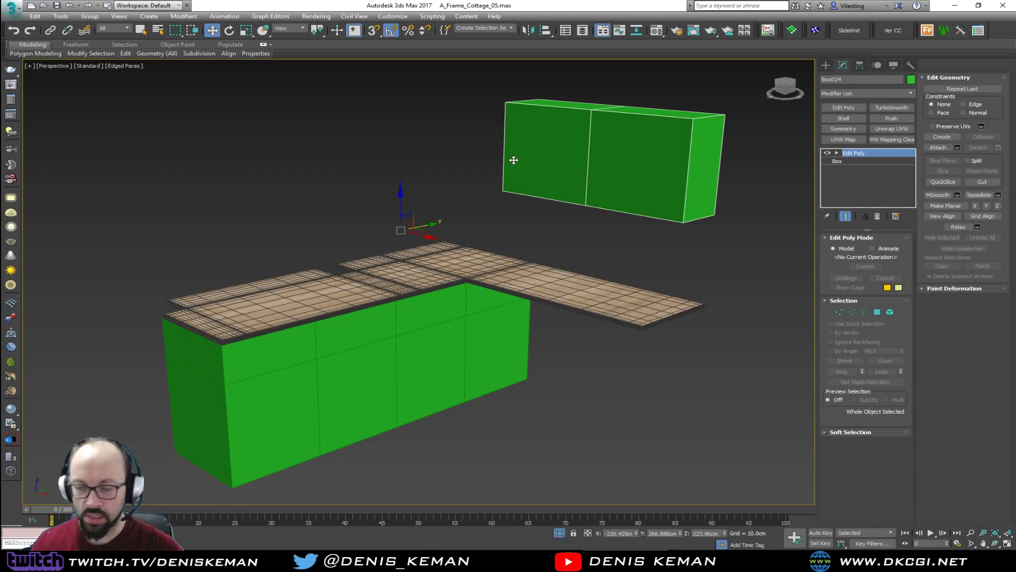
middle_drag(616, 161, 508, 270)
scroll(533, 247, up, 3)
click(867, 311)
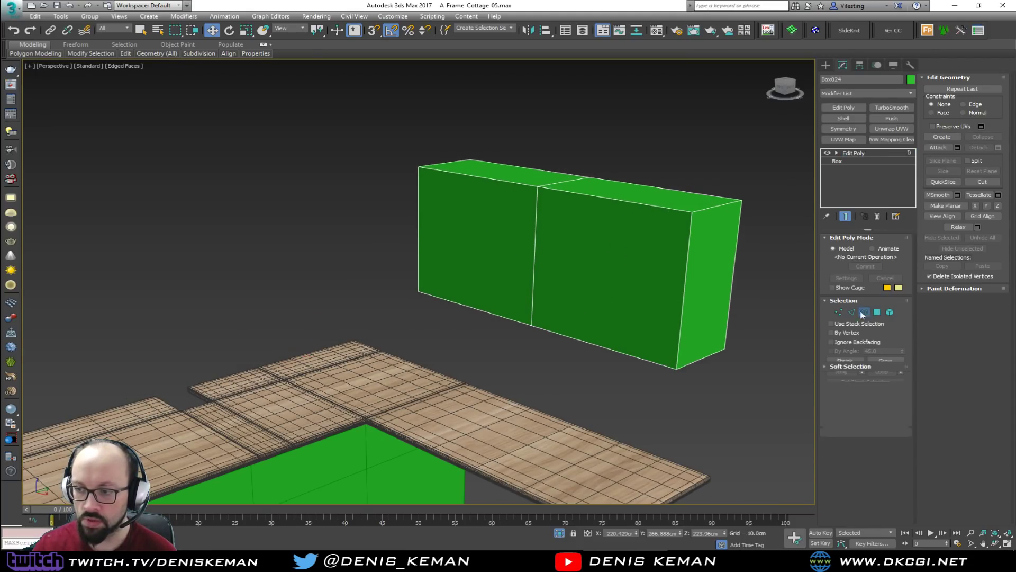
click(876, 313)
click(537, 251)
ctrl+click(487, 242)
scroll(534, 256, up, 4)
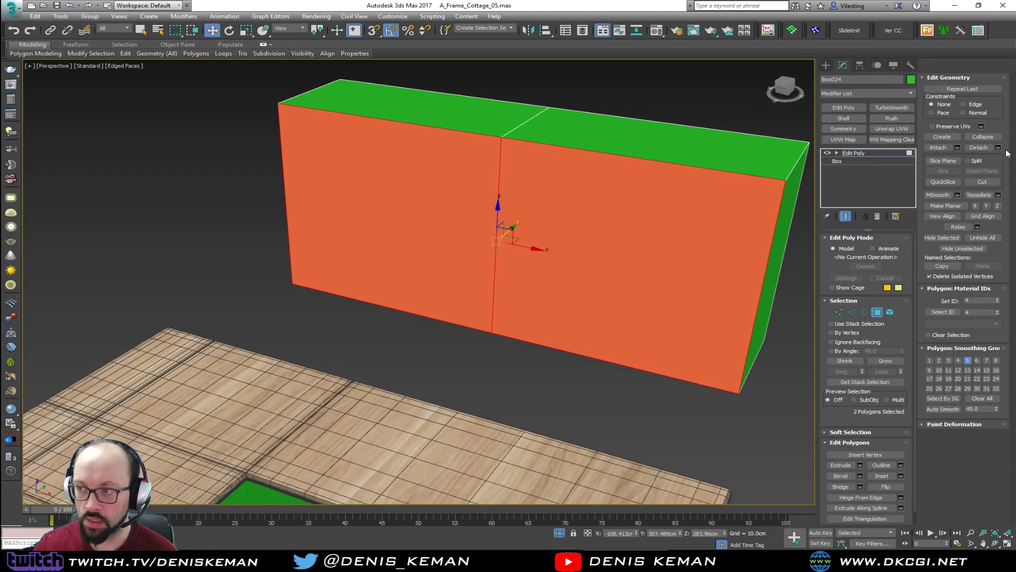
click(999, 148)
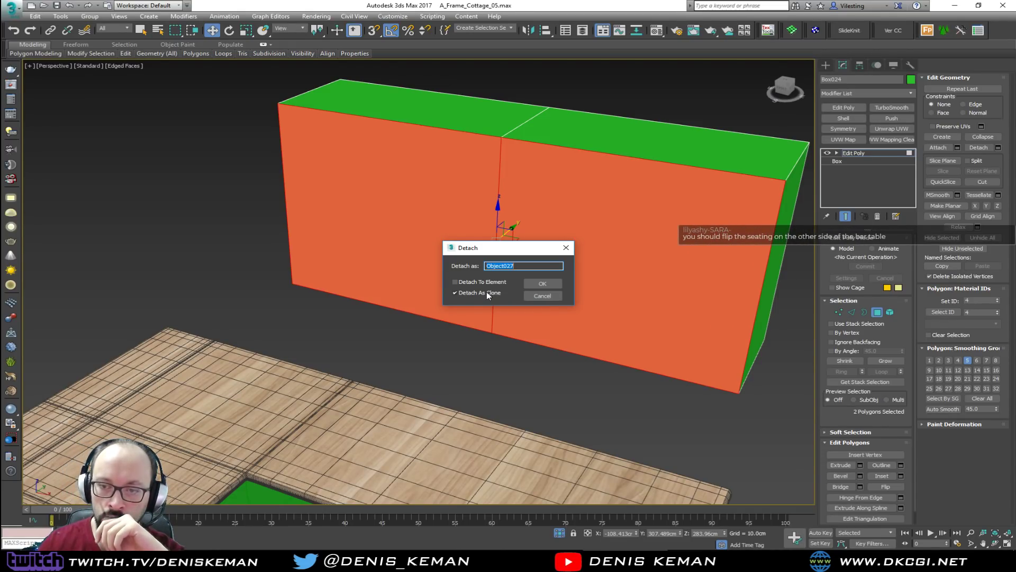
click(540, 284)
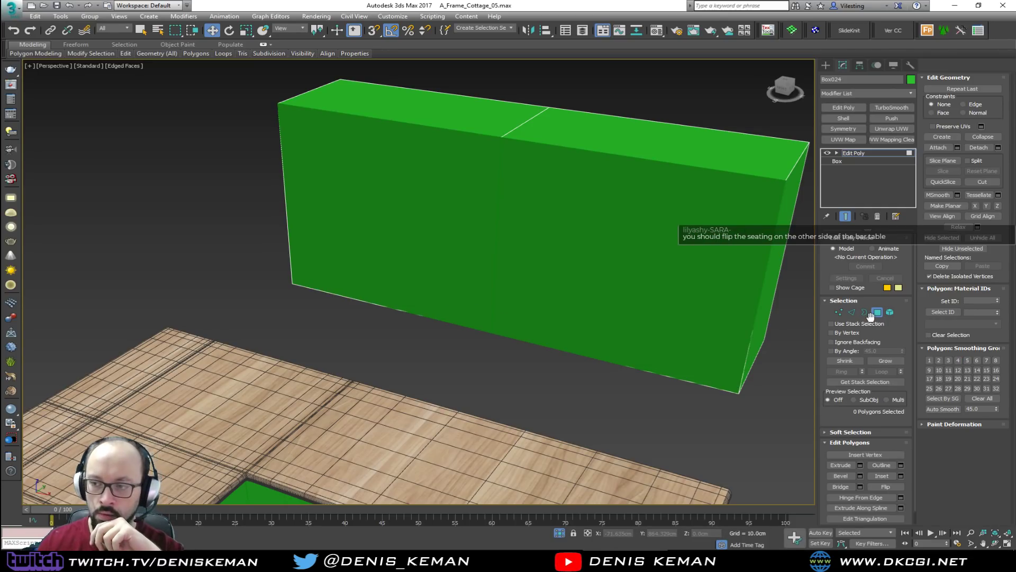
Inset the wall cabinet's two front polygons by 2 cm, using the By Polygon option
click(877, 312)
click(877, 312)
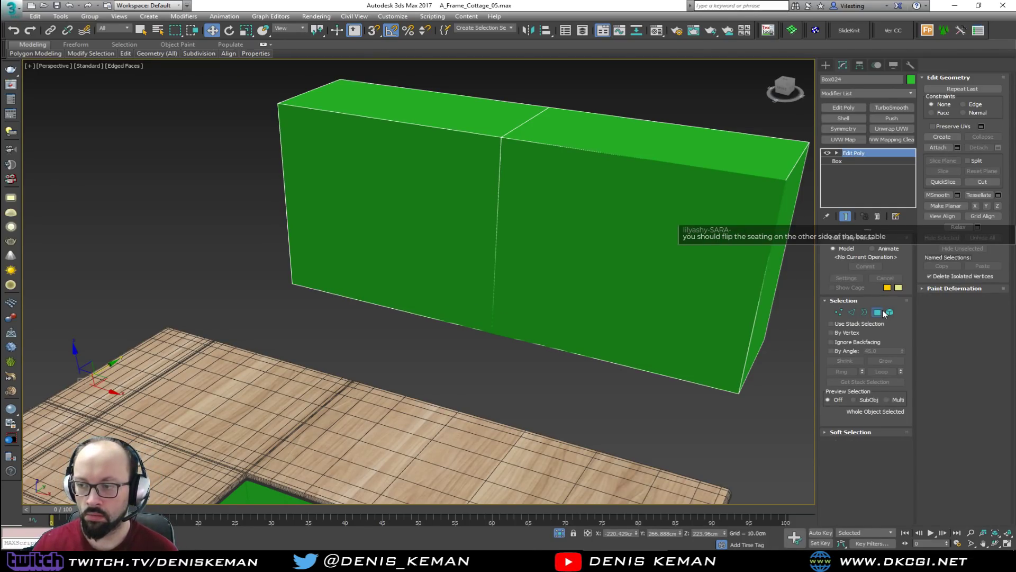
click(624, 223)
ctrl+click(426, 194)
key(alt)
click(900, 476)
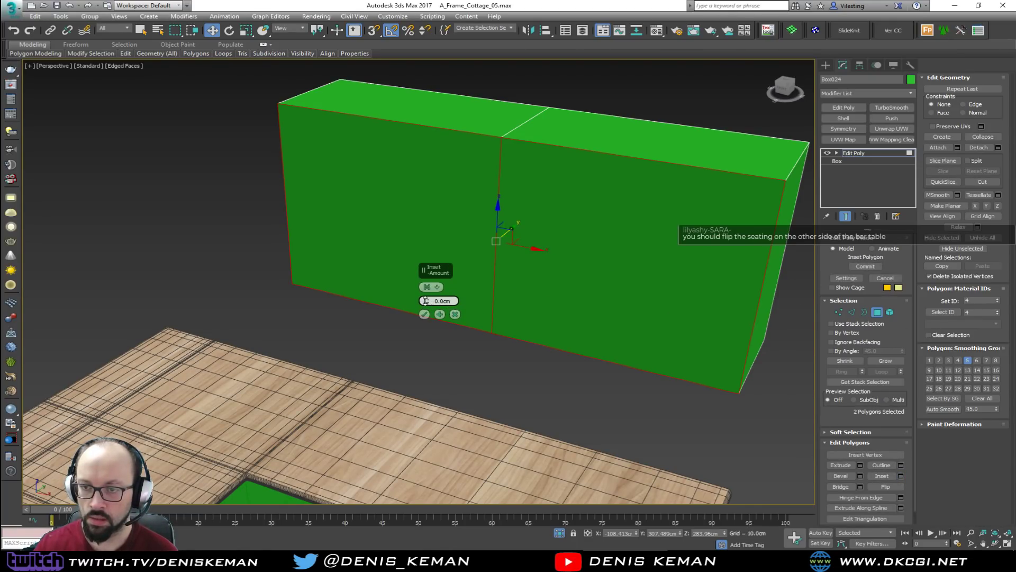
drag(426, 301, 427, 296)
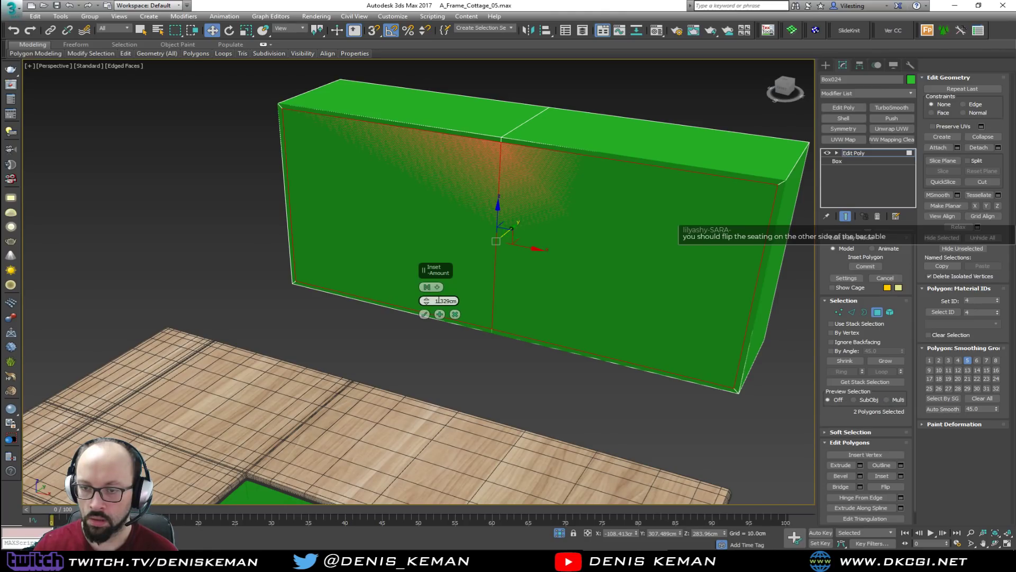
text(2)
key(Return)
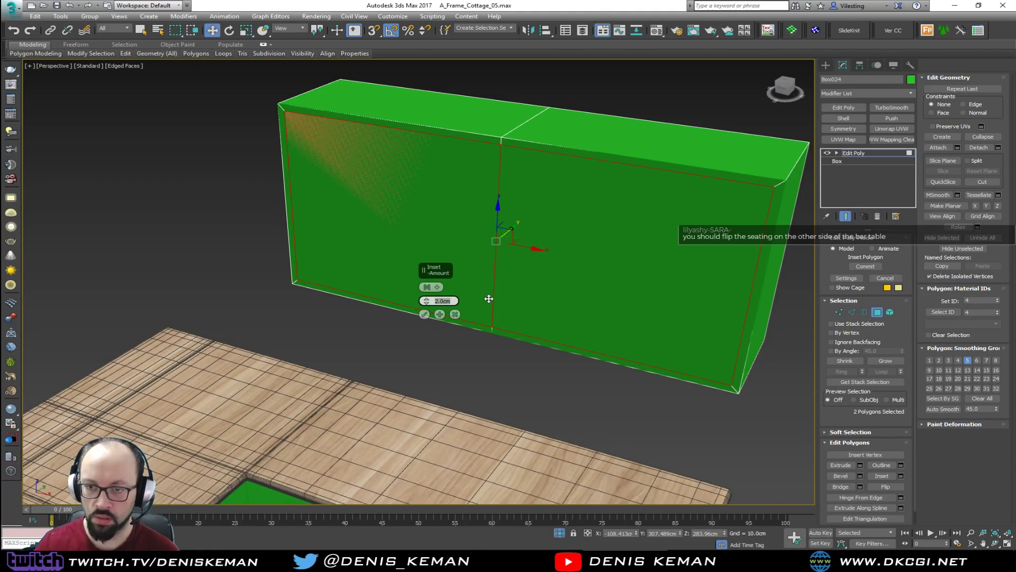
click(428, 286)
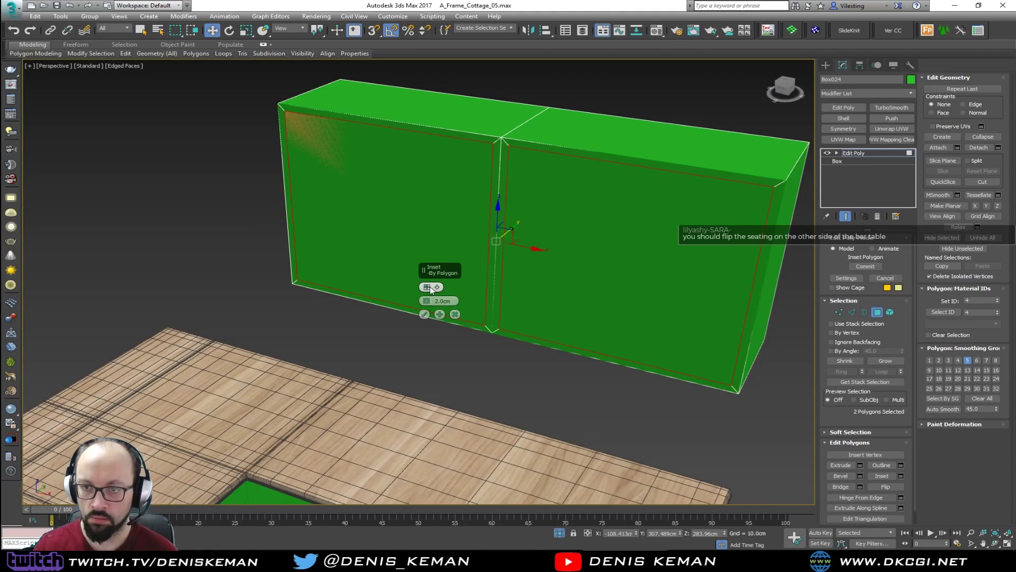
mouse_move(521, 219)
alt+middle_down()
mouse_move(562, 212)
mouse_move(513, 209)
alt+middle_up()
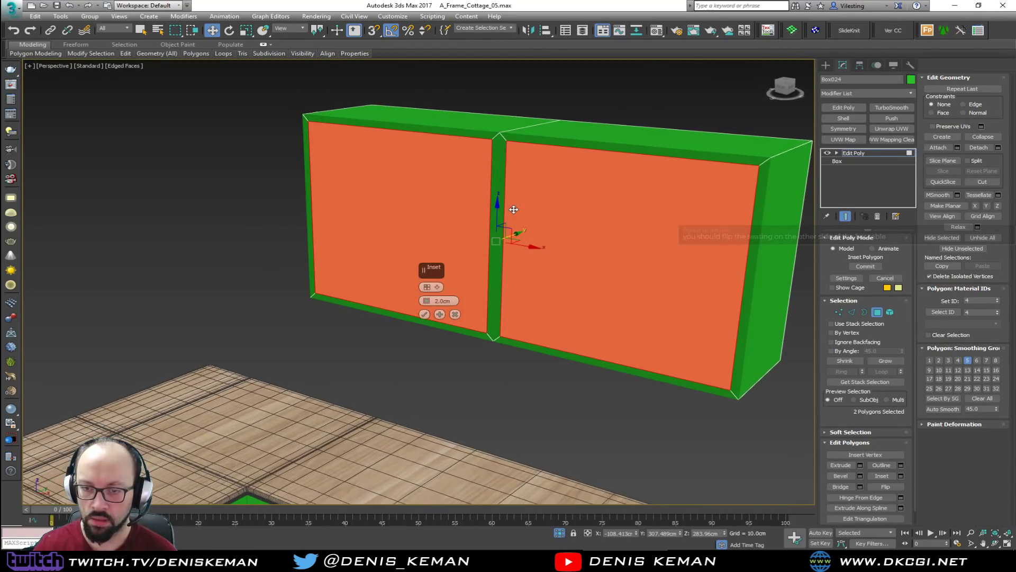
click(424, 314)
key(4)
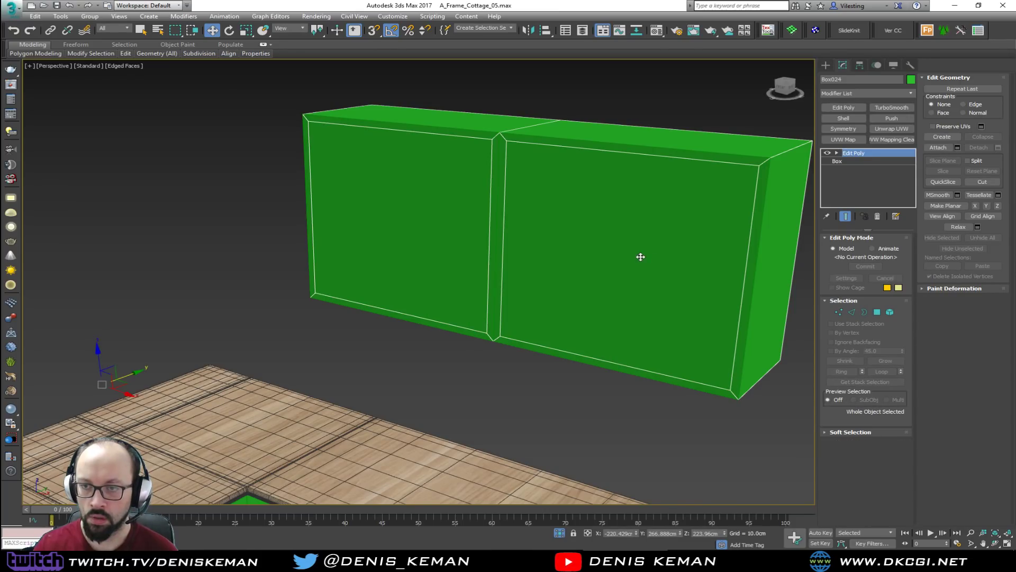
Delete the full-size clone of the wall cabinet's two front polygons
key(F3)
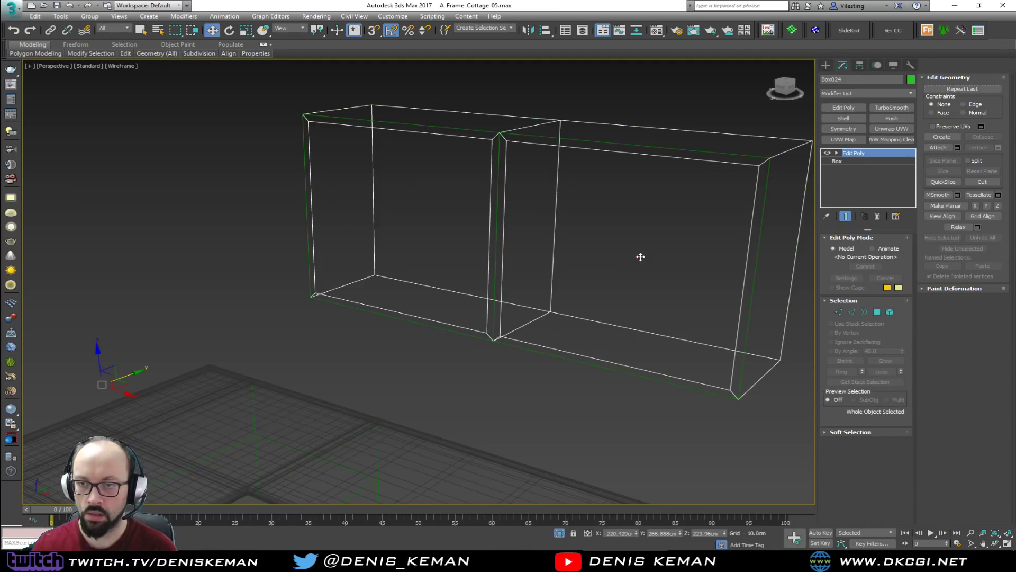
click(607, 146)
click(607, 146)
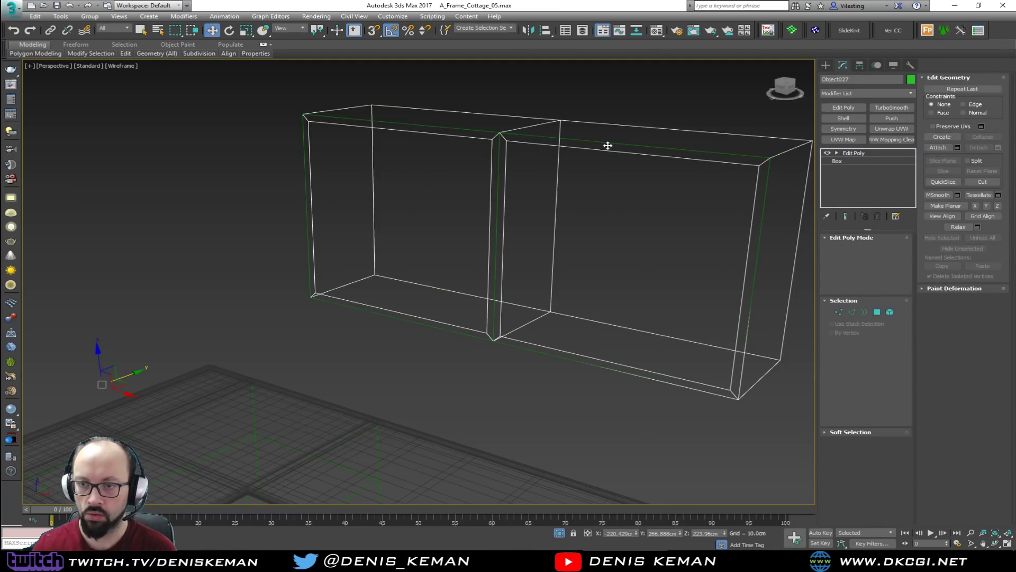
click(608, 146)
key(F3)
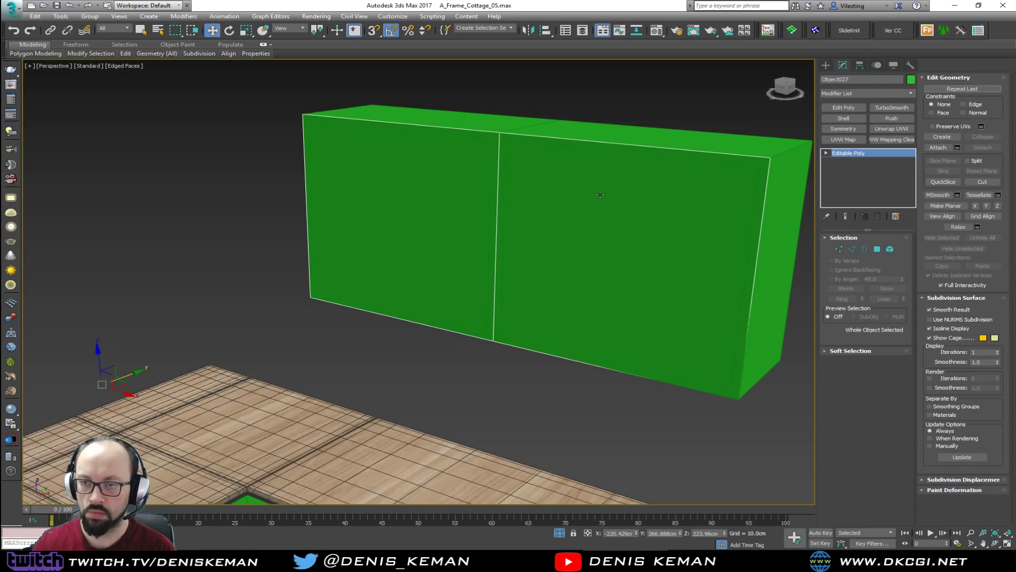
Detach the wall cabinet's two inset front polygons as a separate object, without keeping a copy in the cabinet
click(572, 203)
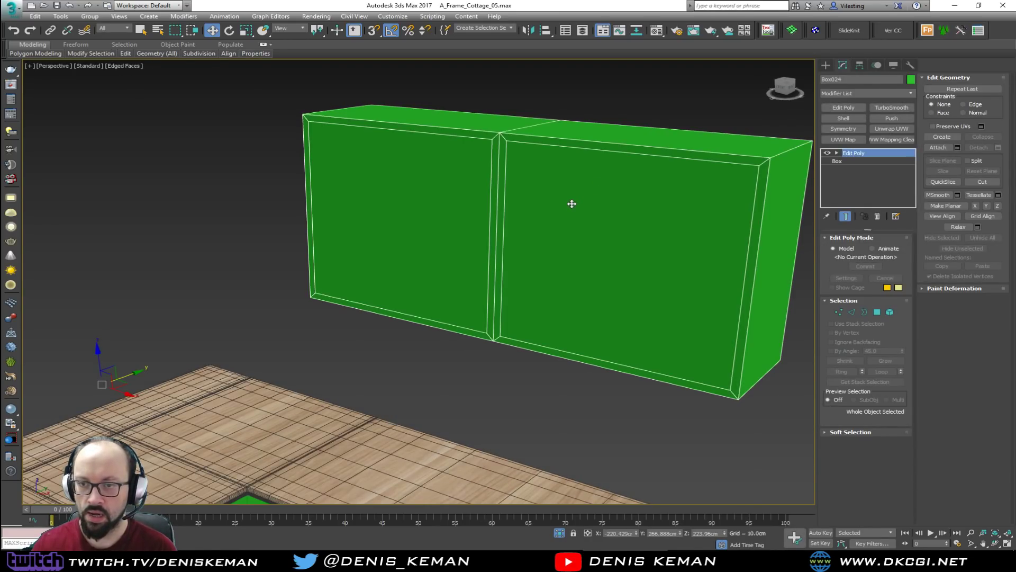
alt+drag(572, 204, 545, 216)
alt+middle_drag(545, 217, 545, 222)
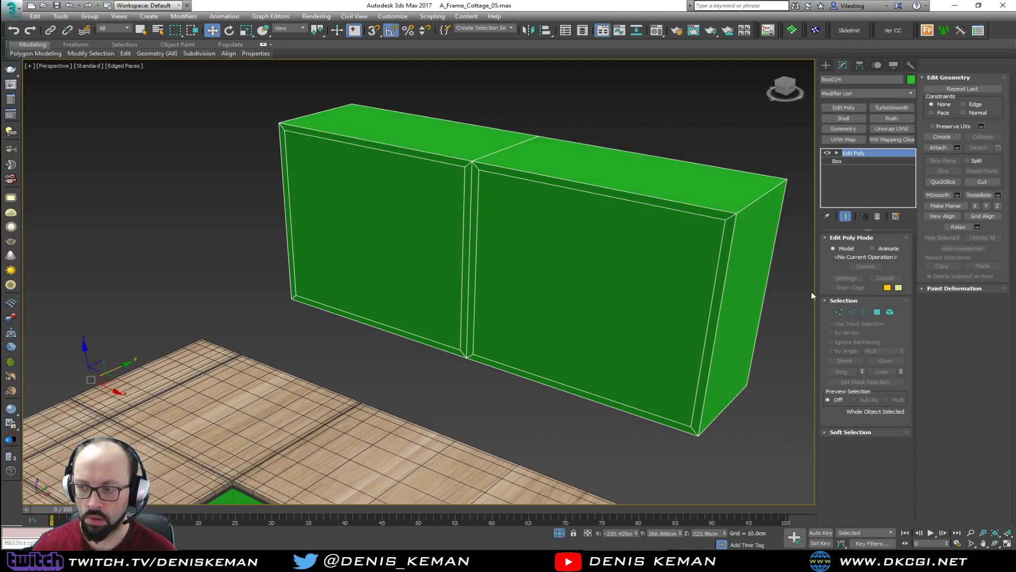
click(878, 313)
click(580, 276)
ctrl+click(386, 235)
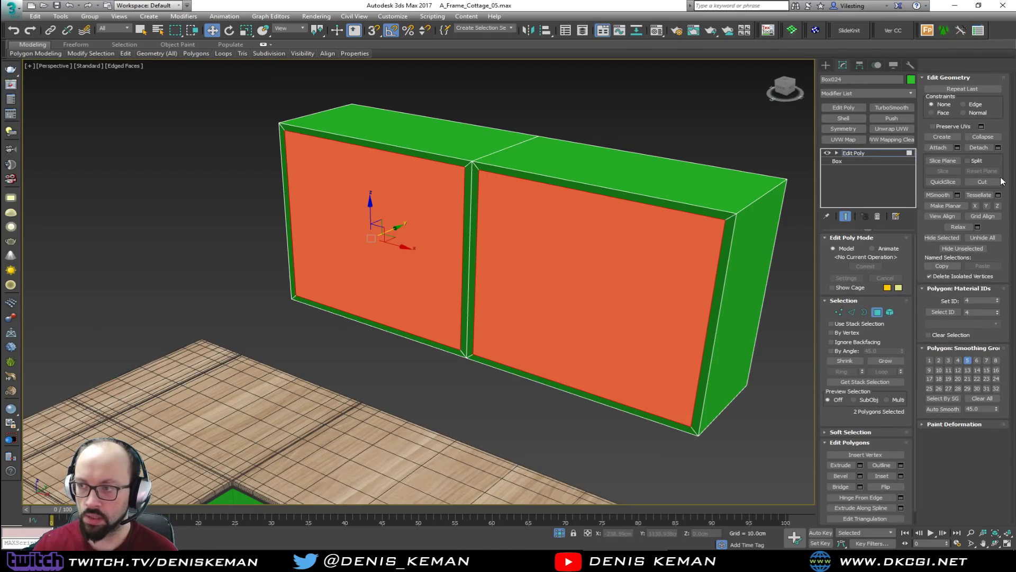
click(997, 147)
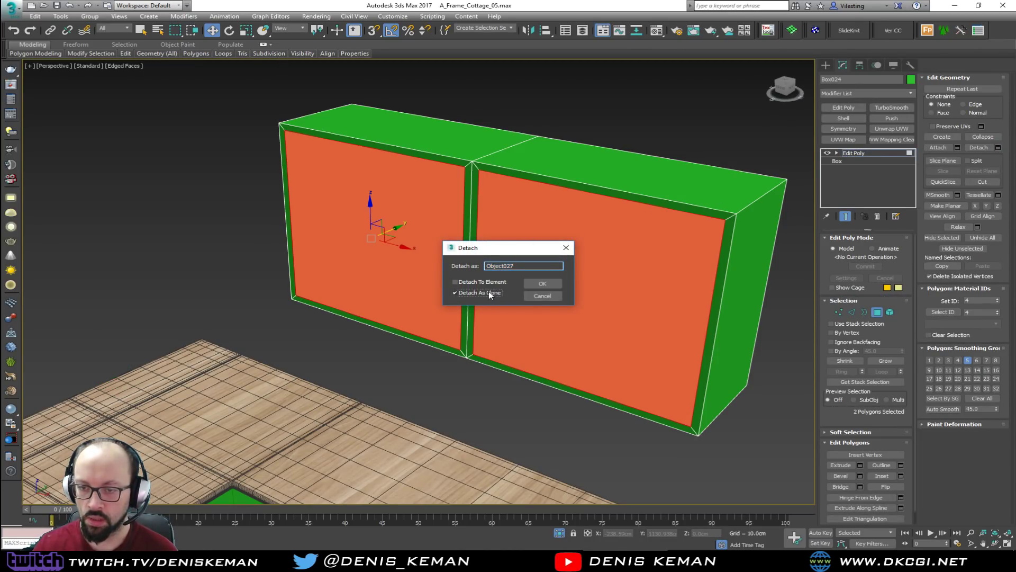
click(554, 285)
Extrude both open borders of the cabinet's front inward along Y, close to the back of the cabinet
key(3)
click(500, 365)
ctrl+click(414, 337)
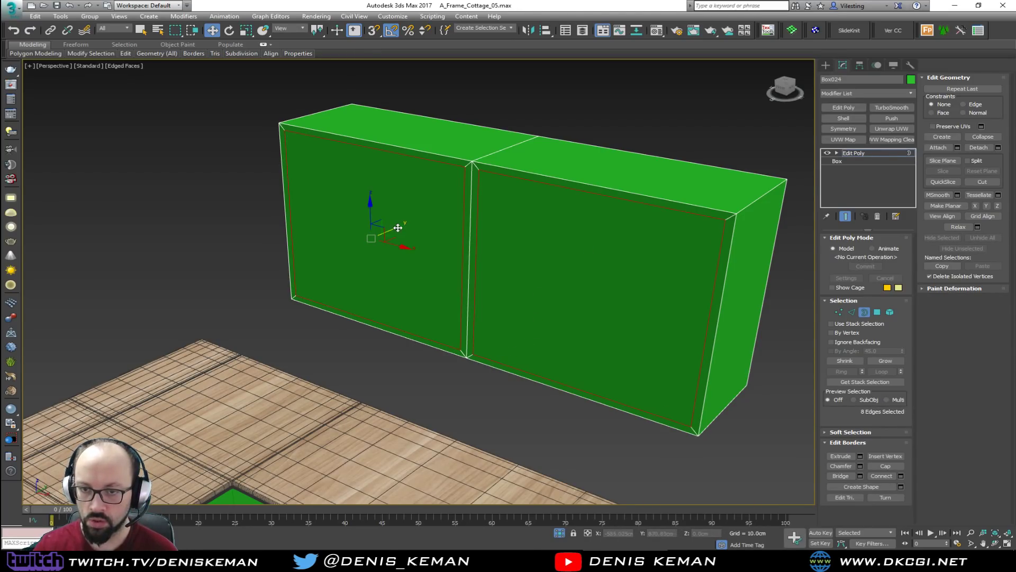
drag(396, 228, 466, 209)
key(F3)
alt+middle_drag(484, 234, 444, 238)
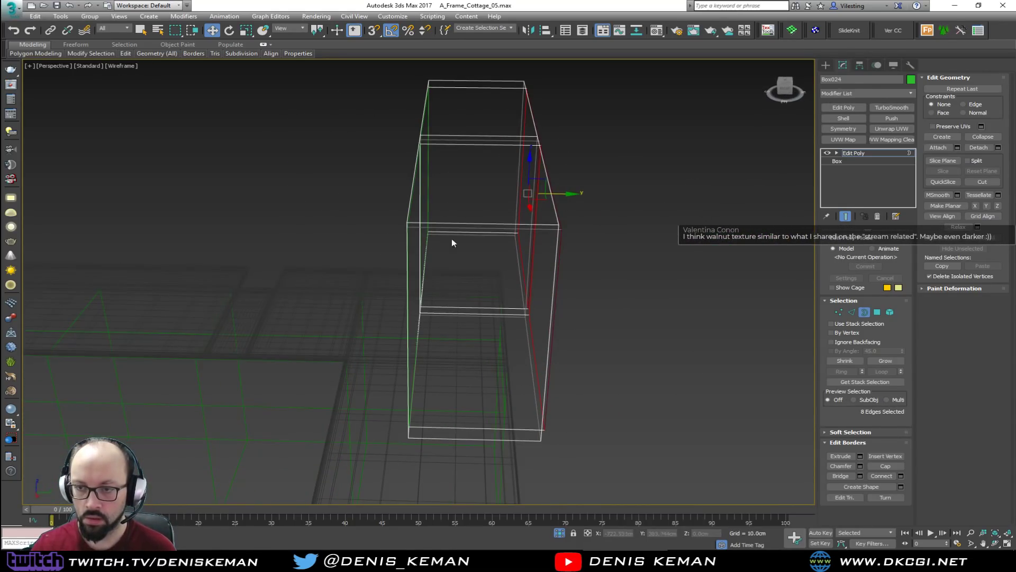
drag(560, 194, 542, 197)
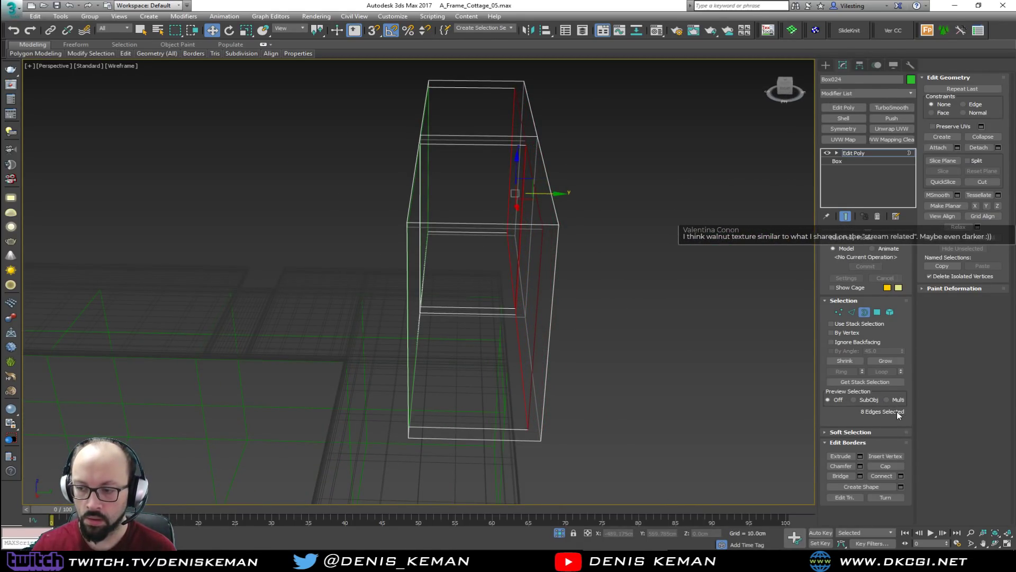
Cap both open borders at the back of the wall cabinet's compartments and finish the border editing
click(891, 465)
alt+middle_drag(518, 339, 601, 336)
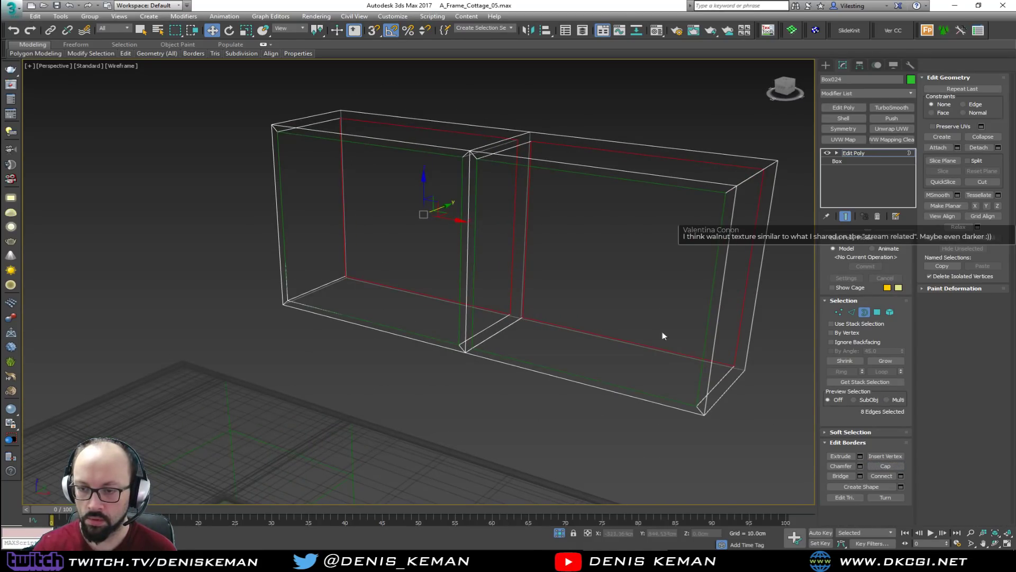
click(865, 312)
click(782, 347)
key(F3)
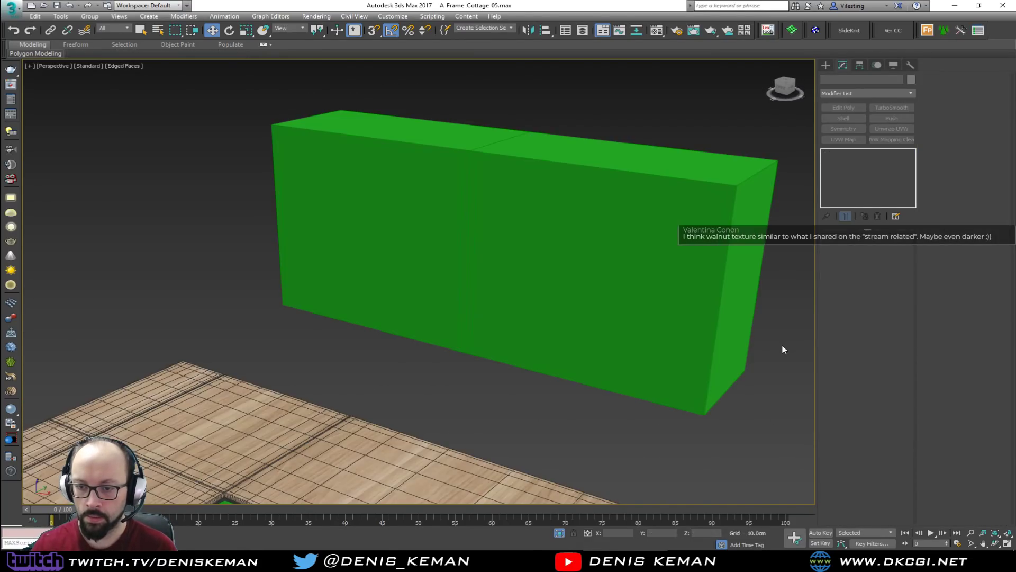
Add a Shell modifier with a 1 cm outer amount to the two detached cabinet fronts
click(544, 313)
key(F3)
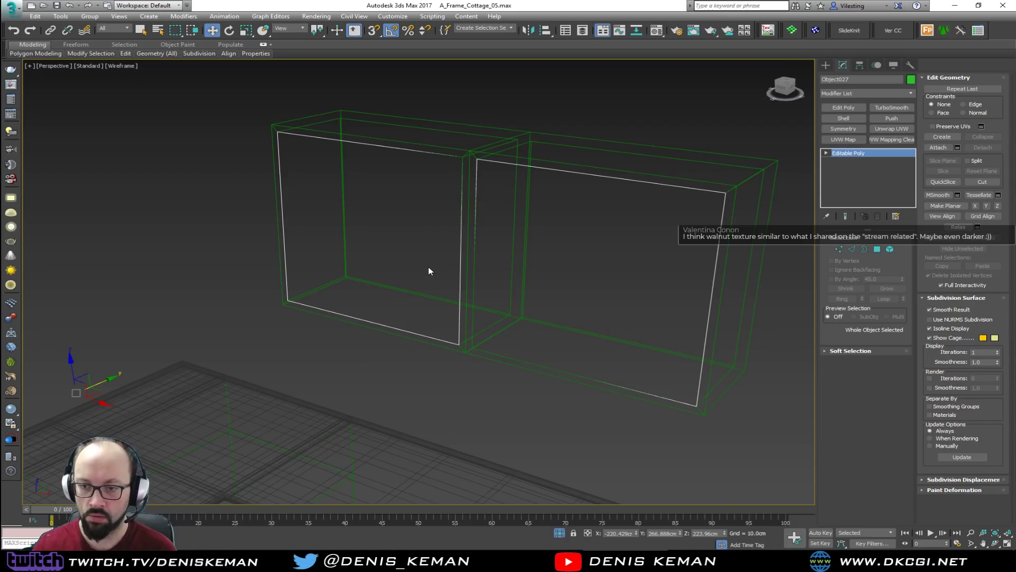
key(F3)
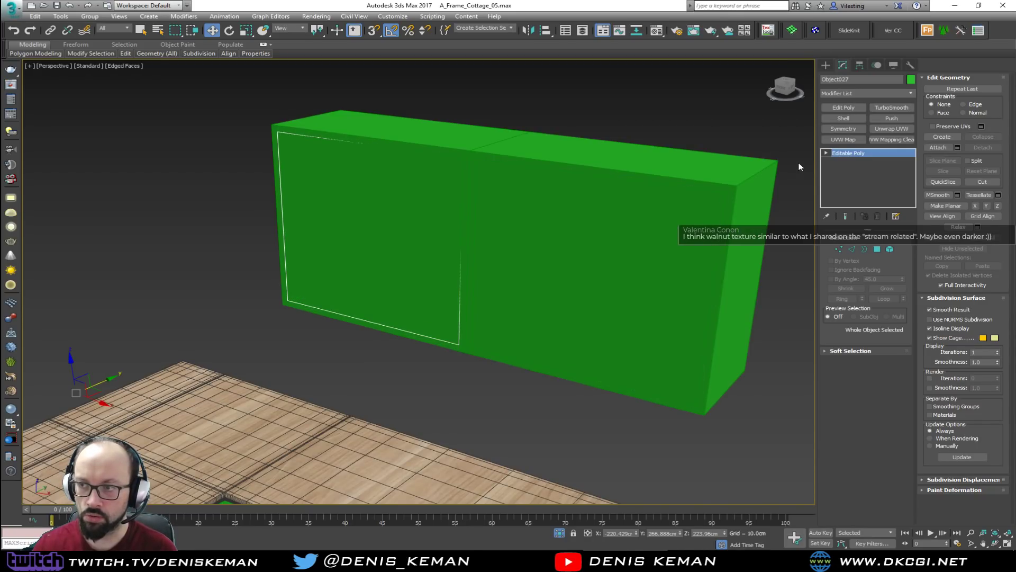
click(843, 118)
alt+middle_drag(651, 217, 554, 272)
scroll(569, 247, up, 2)
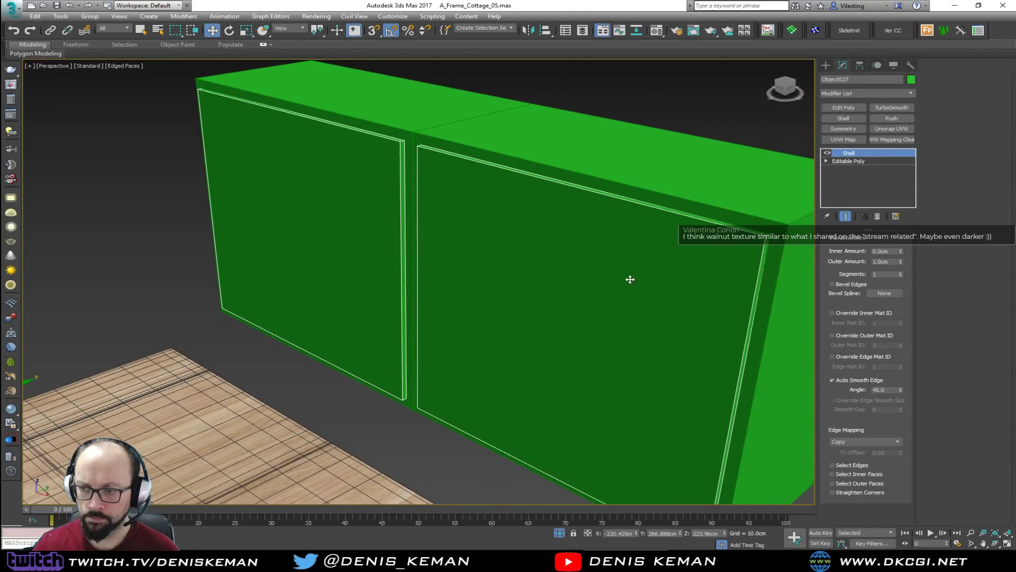
alt+middle_drag(693, 280, 508, 285)
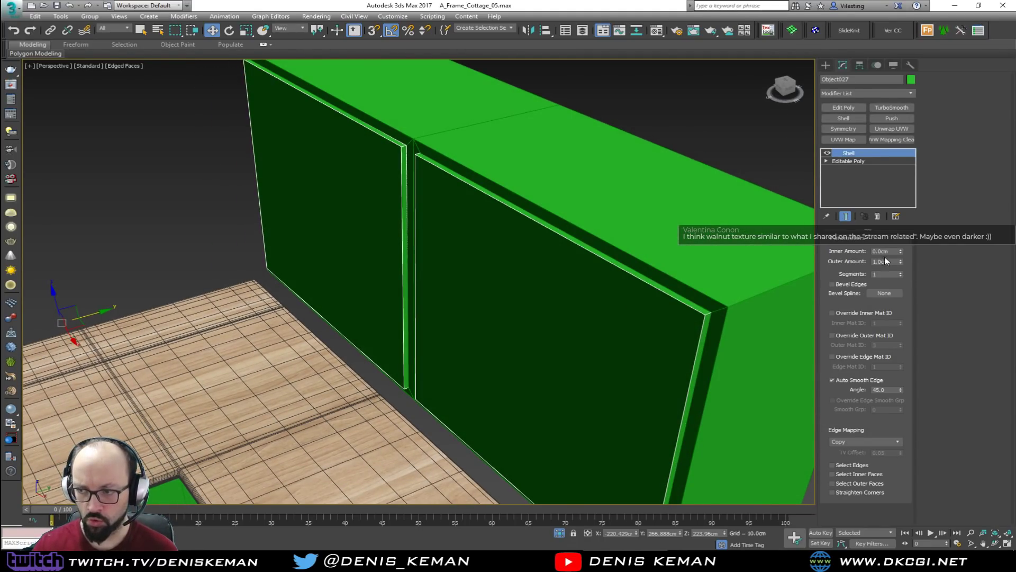
alt+middle_drag(417, 308, 439, 299)
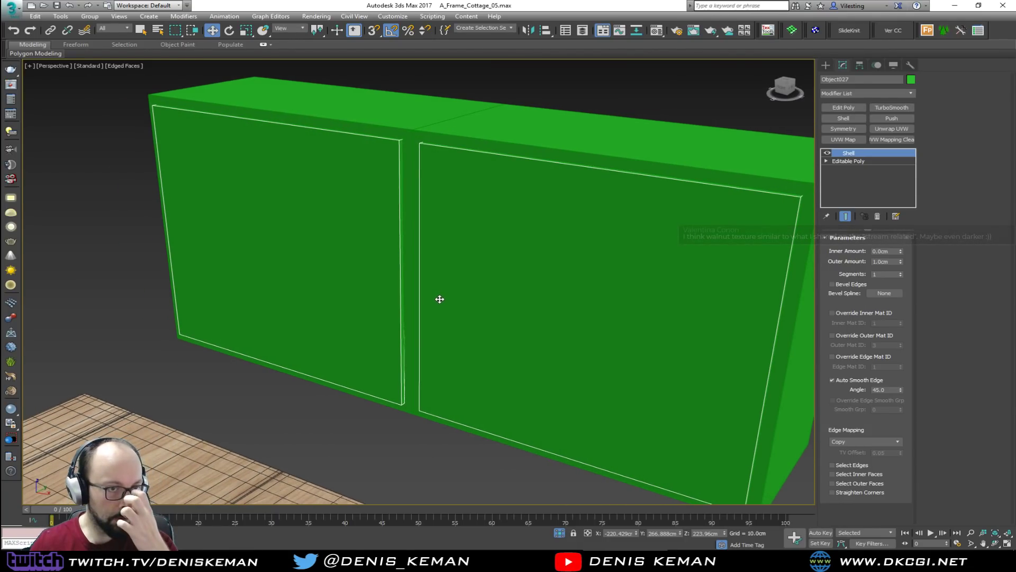
scroll(439, 299, down, 5)
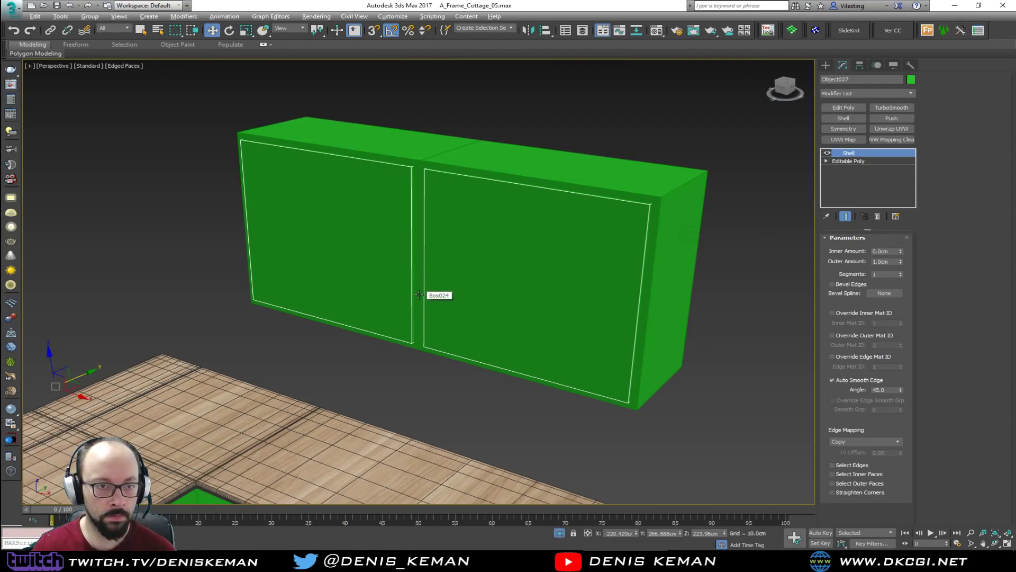
Add a Chamfer modifier to the wall cabinet body and set its amount to 0.1 cm
alt+middle_drag(427, 289, 540, 238)
middle_drag(445, 268, 185, 340)
alt+middle_drag(316, 305, 353, 303)
middle_drag(458, 243, 385, 299)
alt+middle_drag(385, 299, 422, 305)
click(657, 240)
click(846, 94)
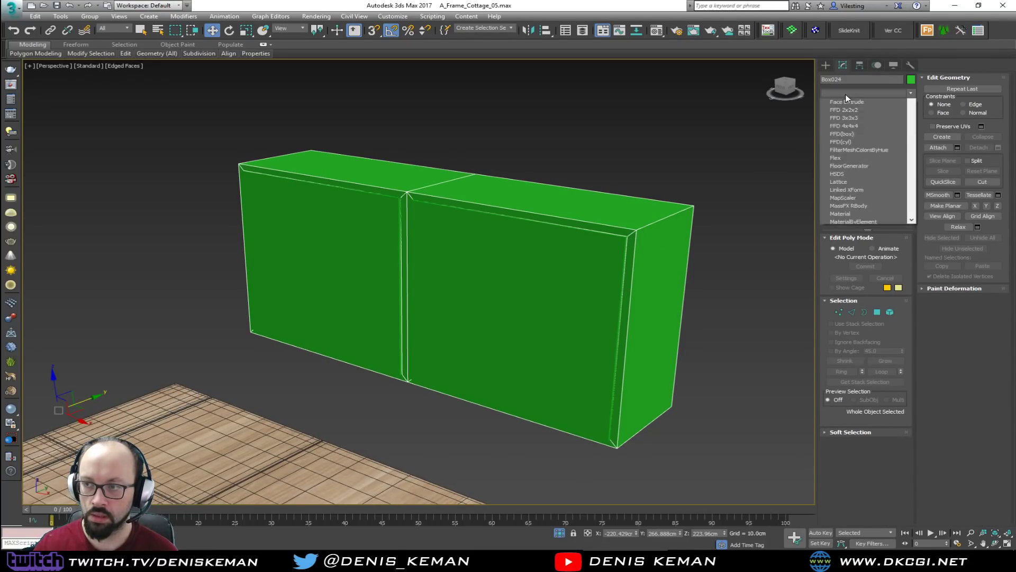
scroll(845, 98, down, 6)
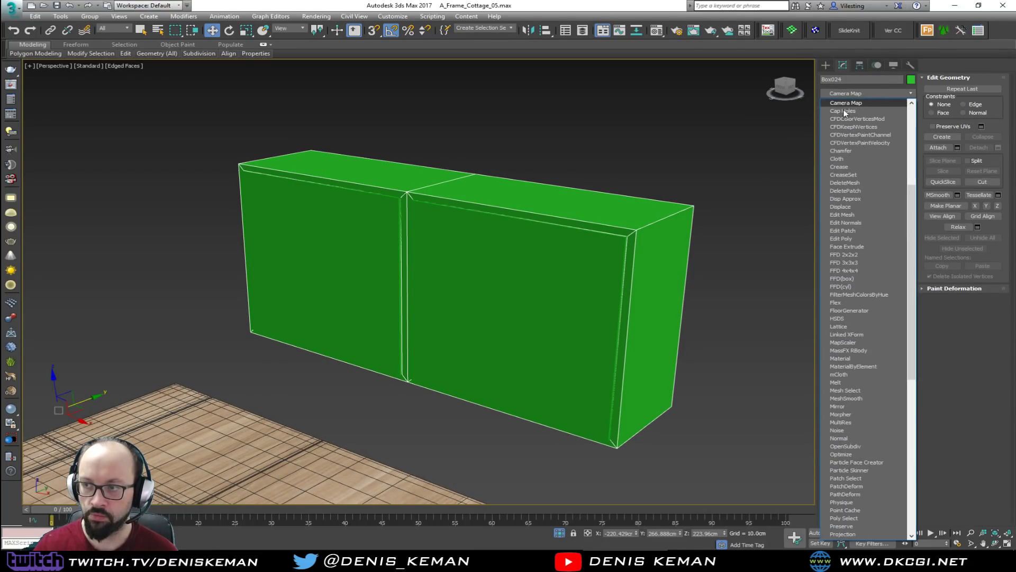
click(846, 148)
double_click(890, 276)
text(0.1)
key(Return)
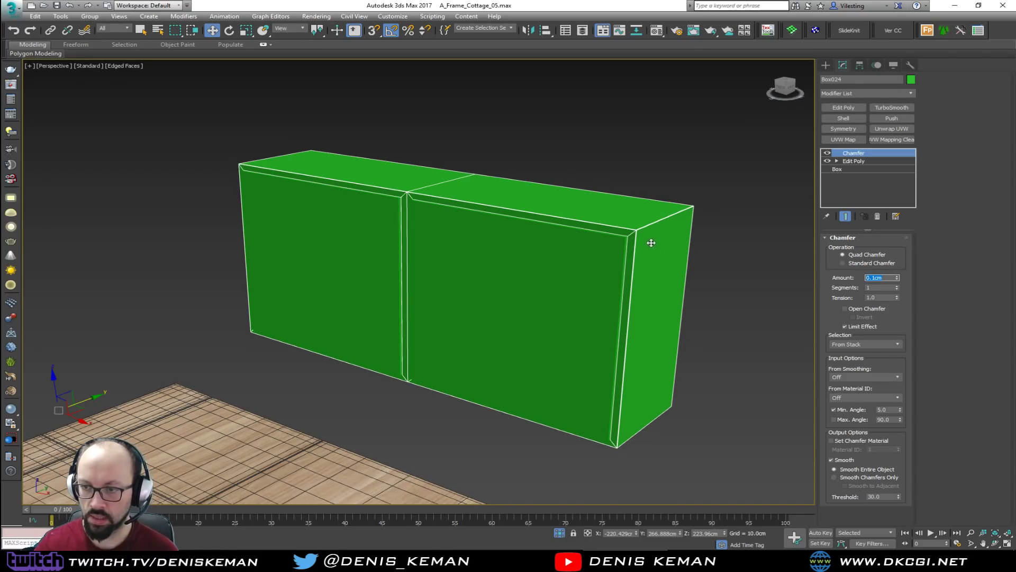
Inspect the cabinet body's chamfered edges and try a minimum angle of 20 in its Chamfer modifier
scroll(651, 243, up, 6)
scroll(609, 273, down, 6)
key(F4)
alt+middle_drag(538, 285, 473, 249)
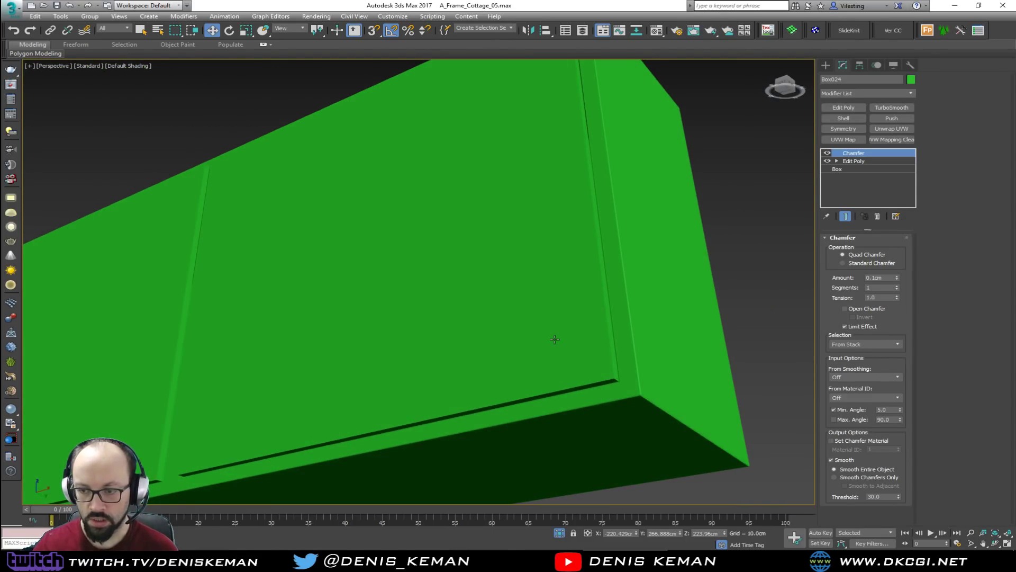
key(F3)
scroll(561, 332, up, 5)
alt+middle_drag(570, 332, 560, 402)
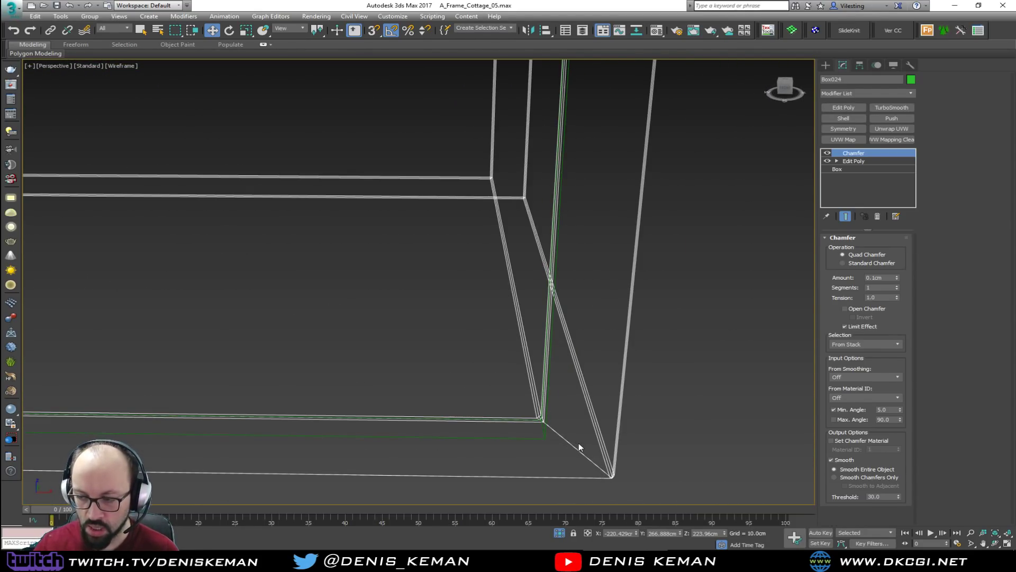
double_click(889, 410)
text(20)
key(Return)
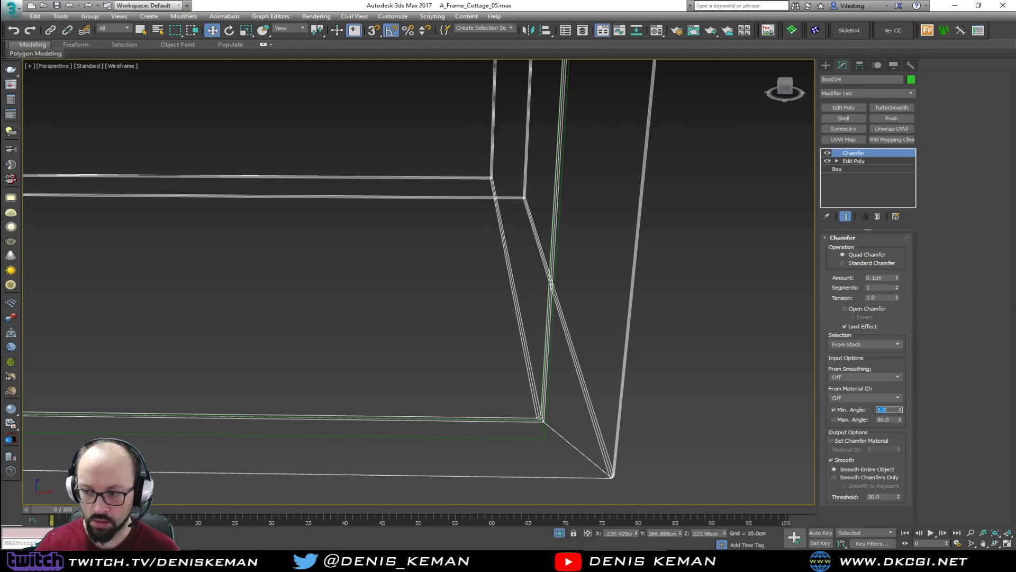
middle_drag(575, 367, 597, 311)
key(F3)
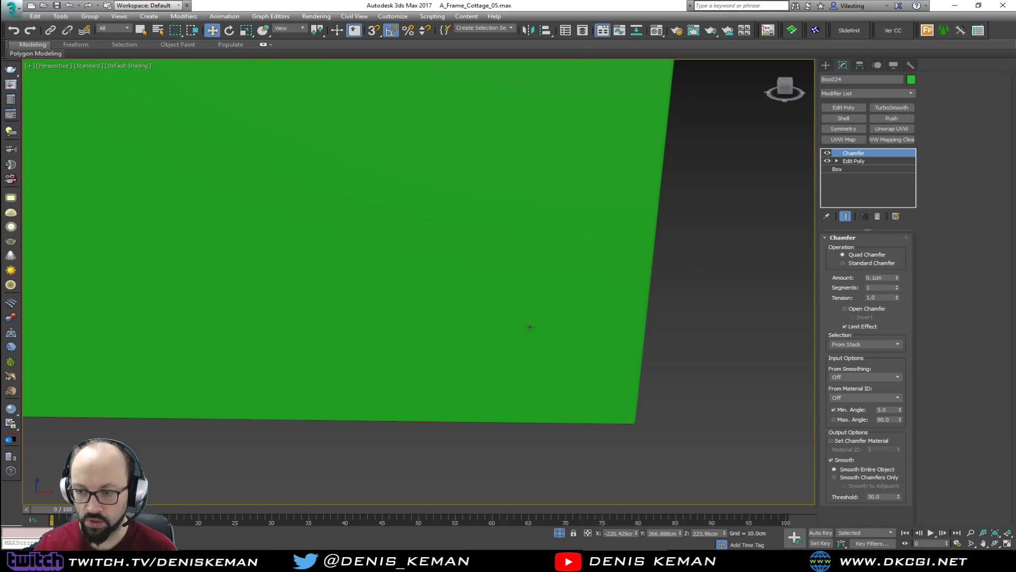
Copy the Chamfer modifier from the wall cabinet body and paste it above the Shell on the two fronts
scroll(563, 363, up, 2)
scroll(566, 365, down, 3)
scroll(585, 364, down, 4)
alt+middle_drag(584, 363, 617, 274)
click(404, 230)
key(F4)
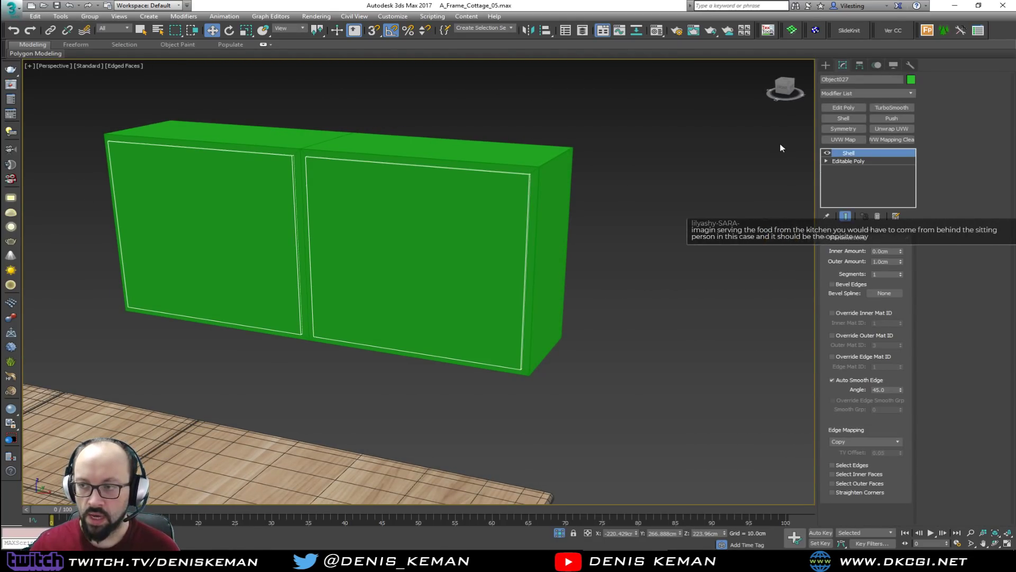
click(565, 189)
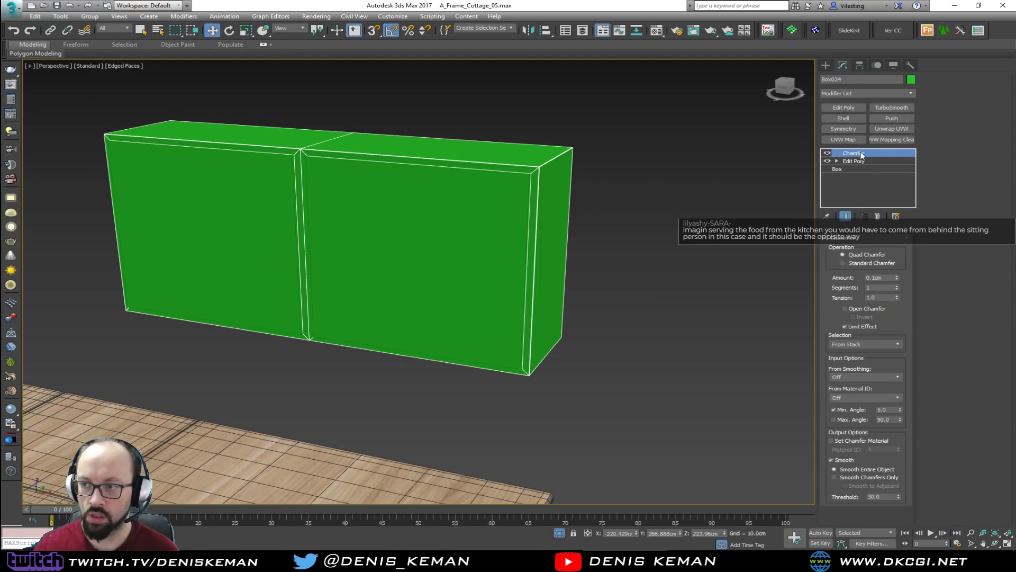
right_click(861, 153)
click(884, 191)
click(416, 244)
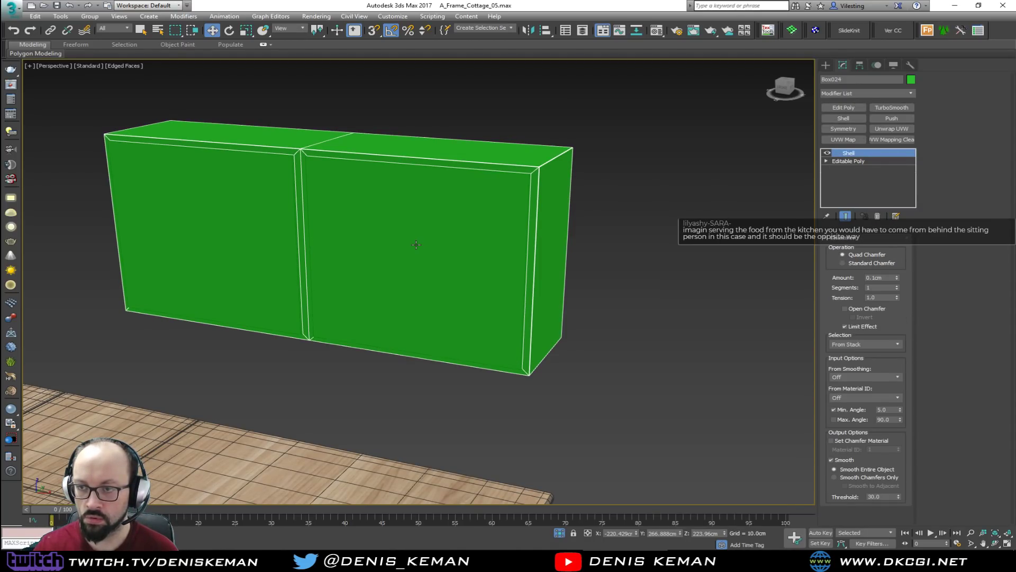
right_click(852, 153)
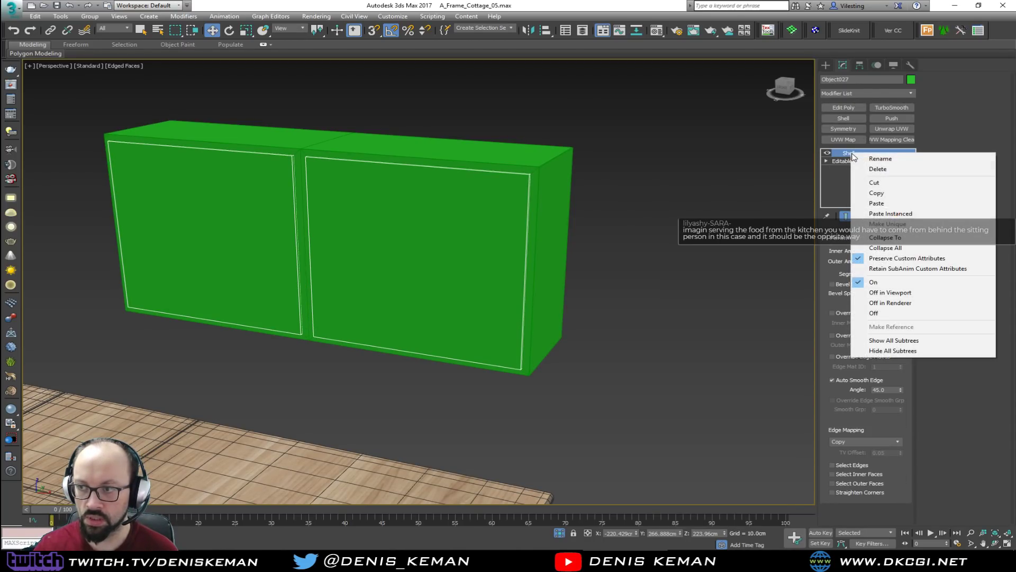
click(883, 203)
Examine the chamfered corners of the cabinet fronts and the gap around them with edged faces hidden
scroll(527, 173, up, 5)
key(F4)
click(754, 236)
scroll(437, 211, down, 3)
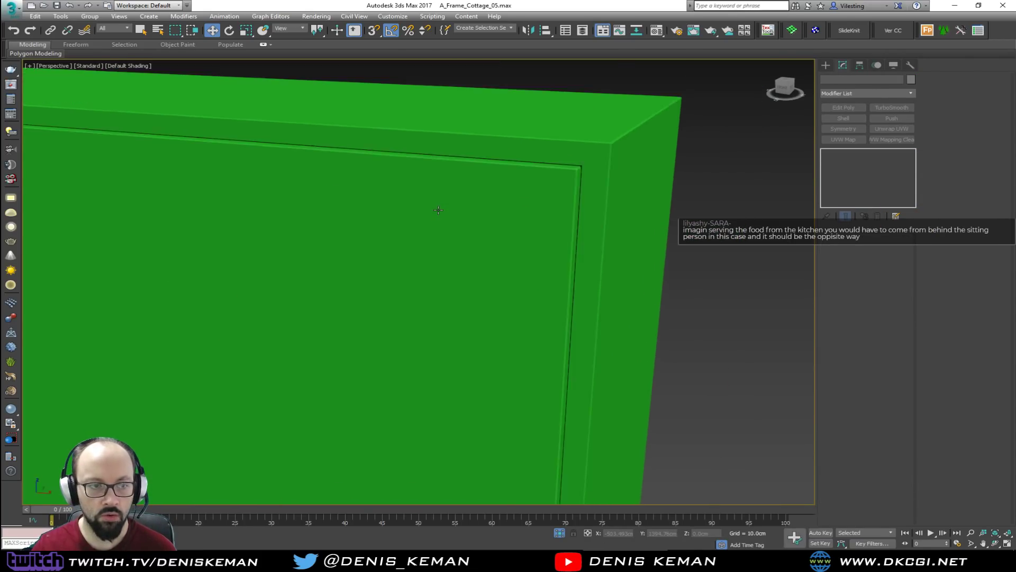
scroll(524, 185, up, 5)
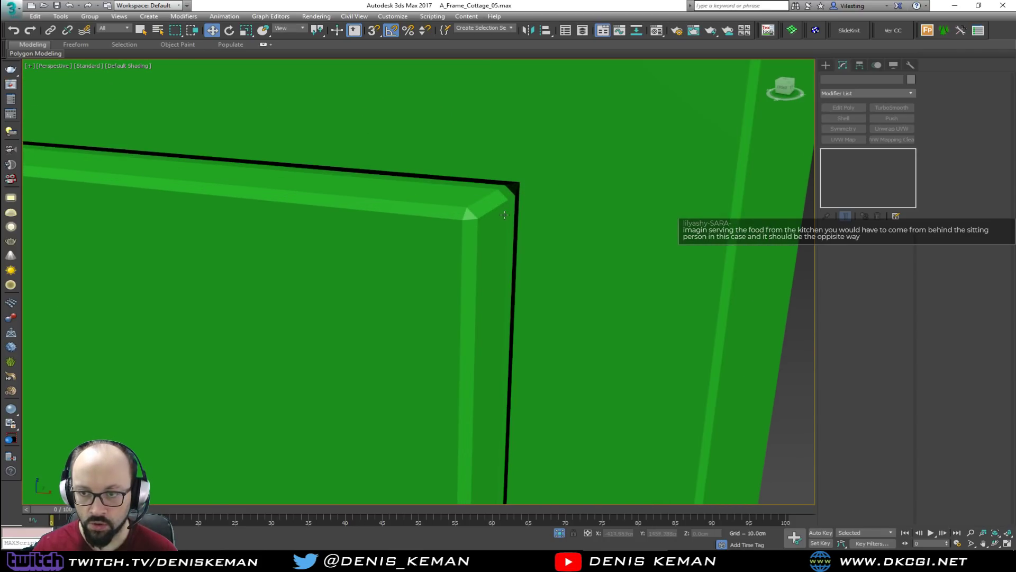
click(472, 220)
middle_drag(471, 220, 466, 167)
scroll(453, 181, down, 8)
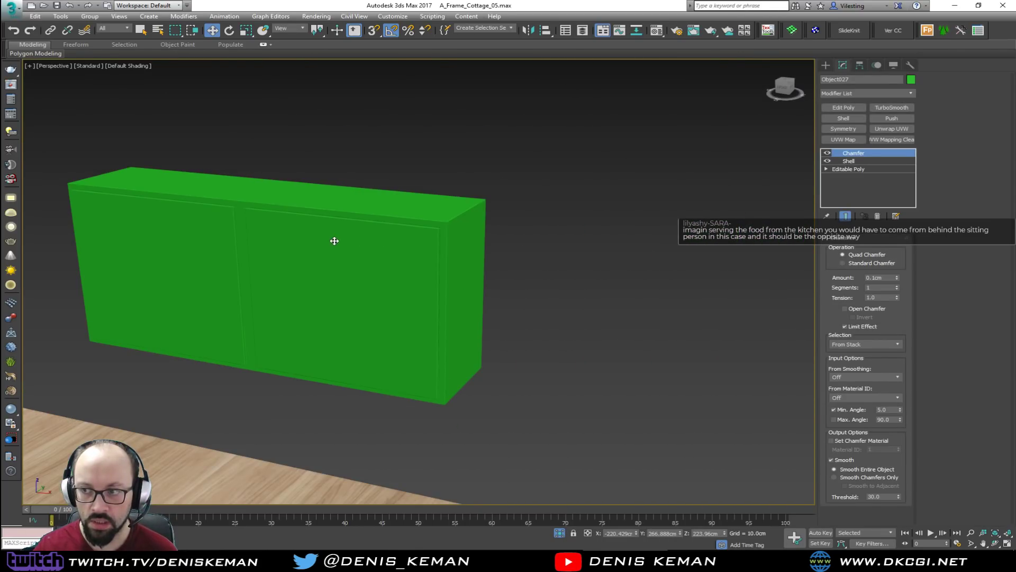
middle_drag(335, 240, 356, 255)
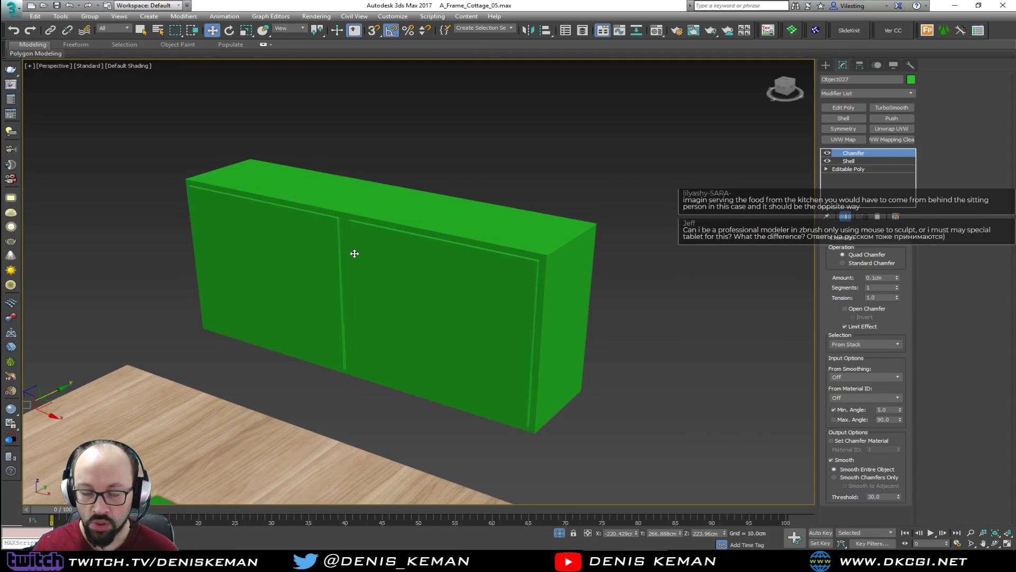
Set the inner amount of the cabinet fronts' Shell modifier to 1 cm
scroll(338, 240, up, 6)
click(849, 161)
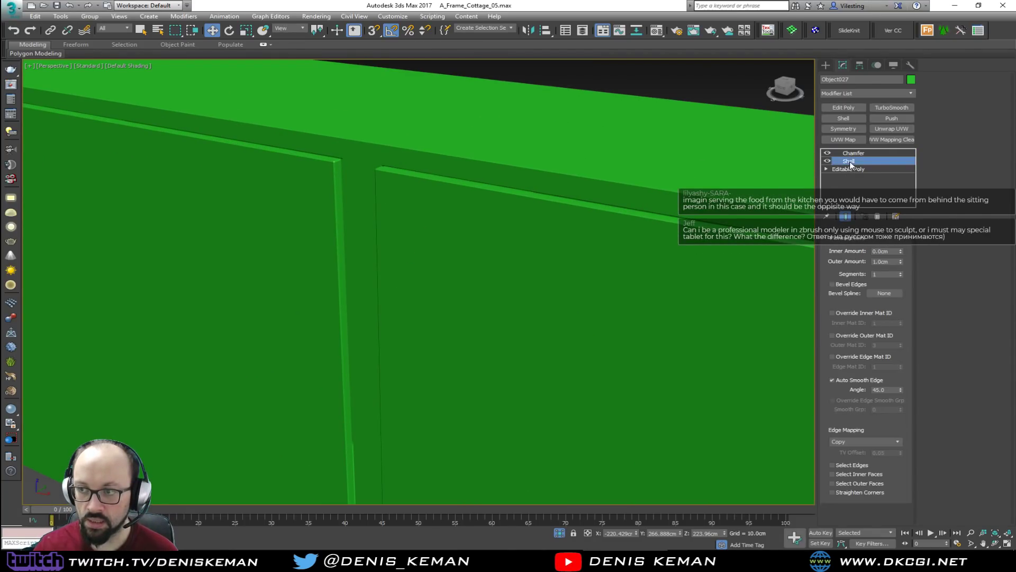
click(888, 251)
text(1)
key(Tab)
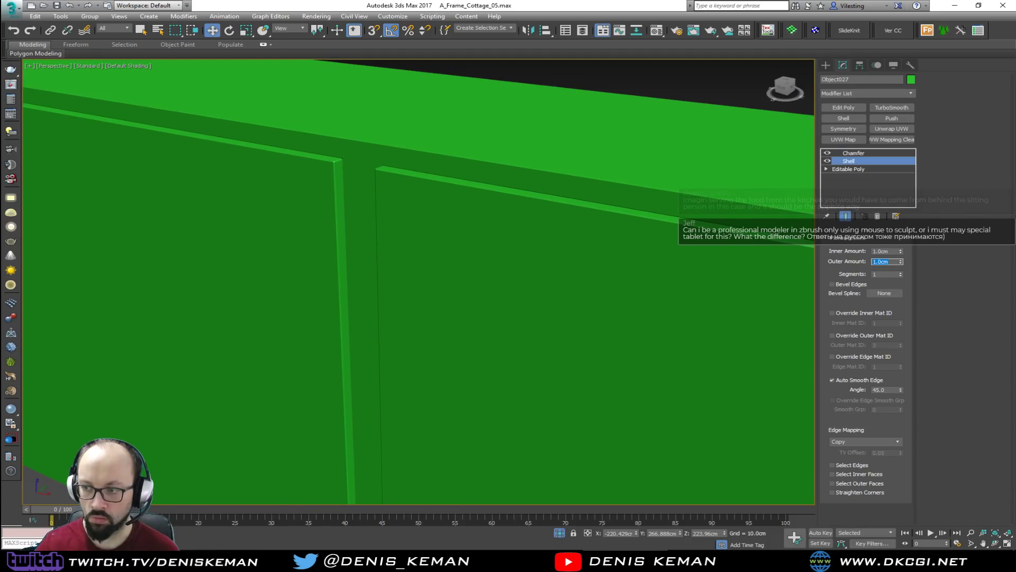
Try an outer amount of 0.1 cm in the cabinet fronts' Shell modifier and check the fronts' protrusion
text(0.1)
key(Return)
alt+middle_drag(337, 179, 474, 188)
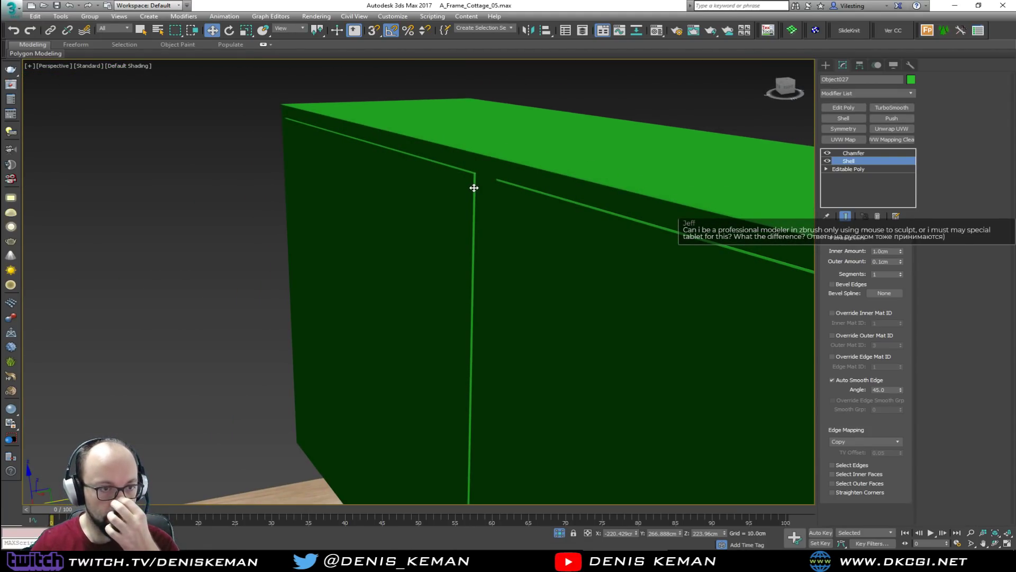
alt+middle_drag(436, 181, 465, 189)
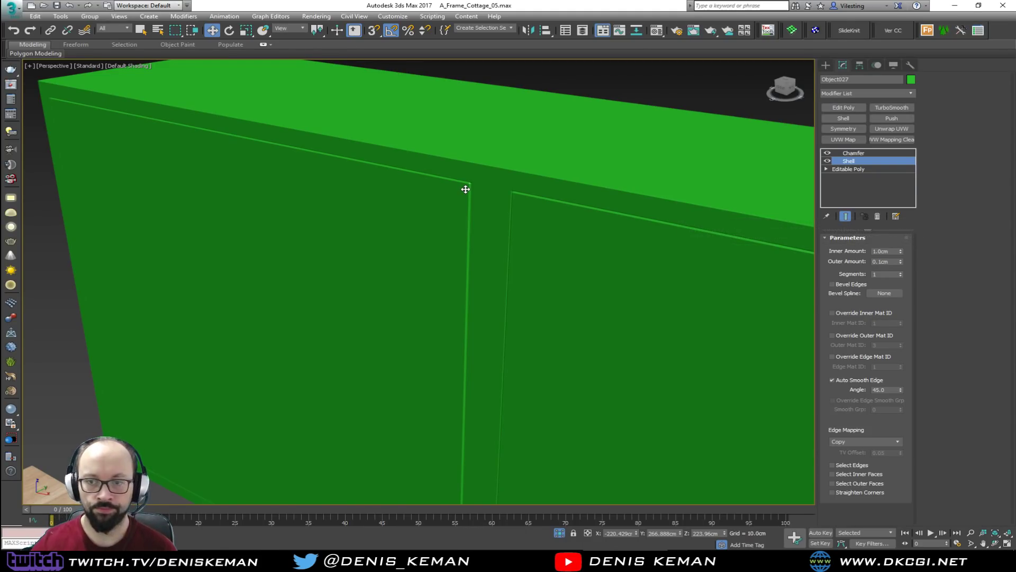
scroll(404, 159, down, 8)
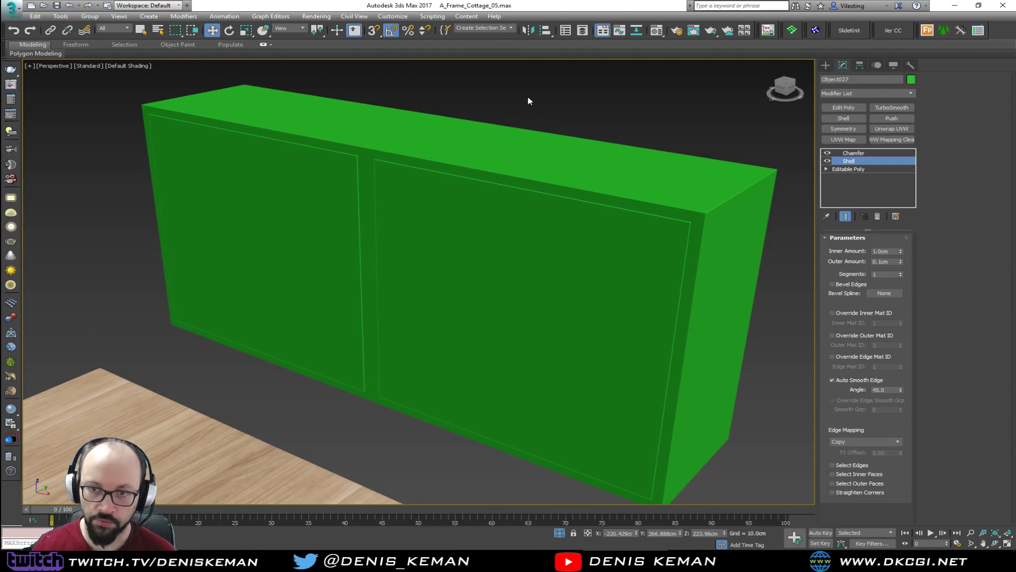
Set the outer amount of the cabinet fronts' Shell modifier to 0.3 cm
drag(893, 261, 879, 261)
text(3)
key(Return)
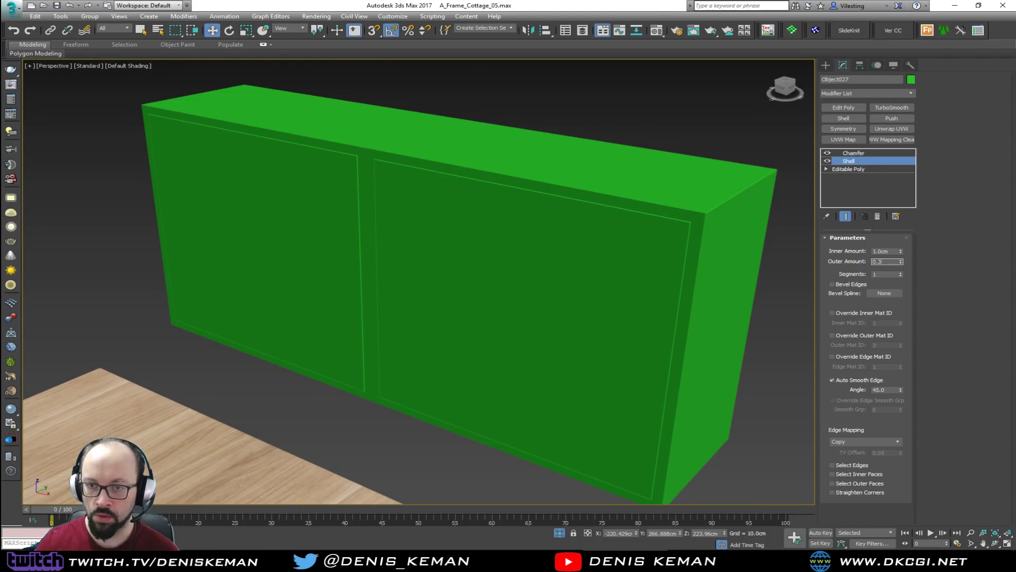
middle_drag(329, 208, 342, 163)
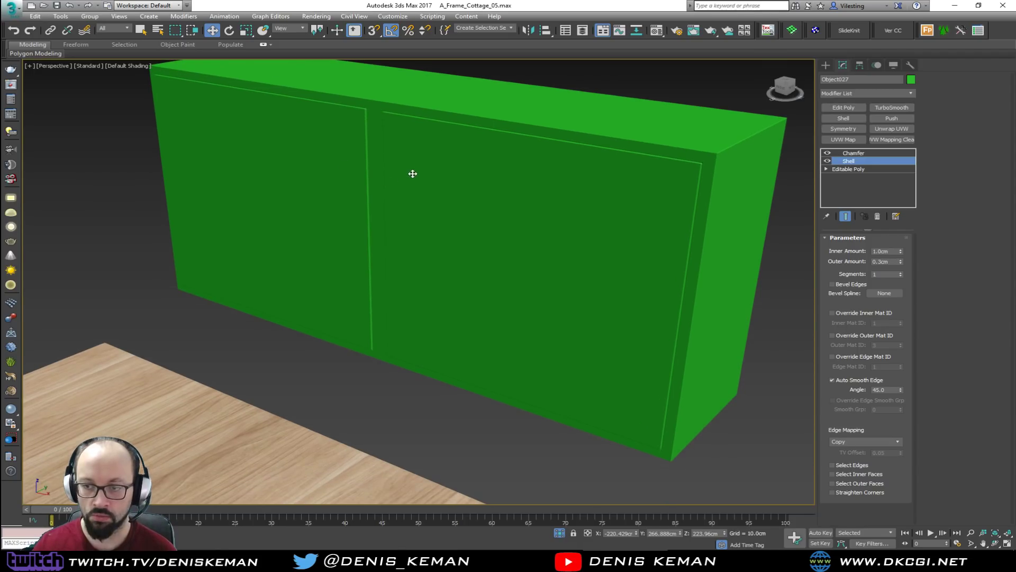
scroll(372, 232, down, 3)
Examine the wall cabinet's body and protruding fronts with edged faces hidden and shown
click(651, 341)
key(F4)
mouse_move(651, 343)
alt+middle_down()
mouse_move(442, 270)
mouse_move(538, 213)
mouse_move(451, 248)
alt+middle_up()
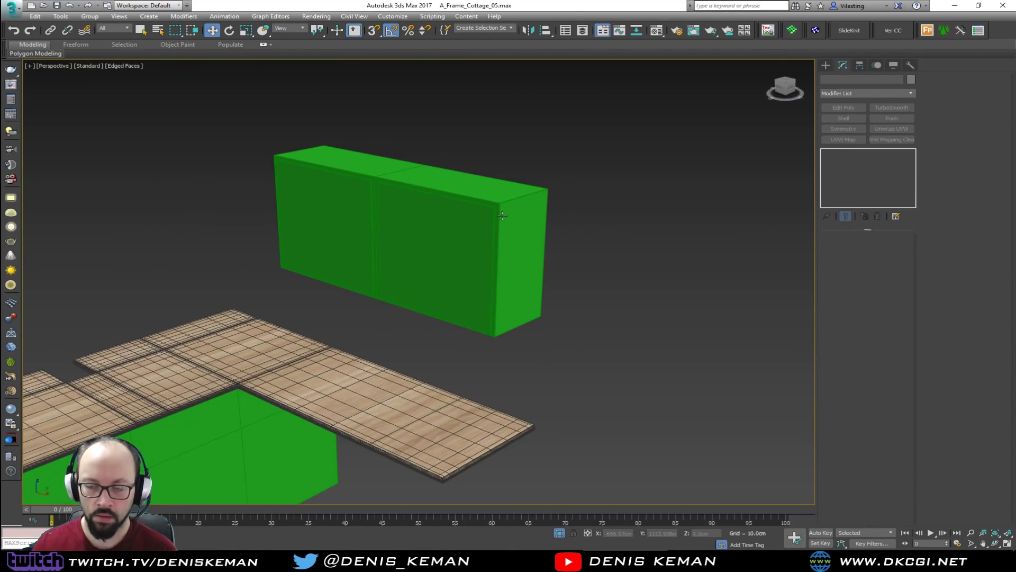
scroll(502, 216, up, 5)
key(F4)
drag(656, 119, 421, 225)
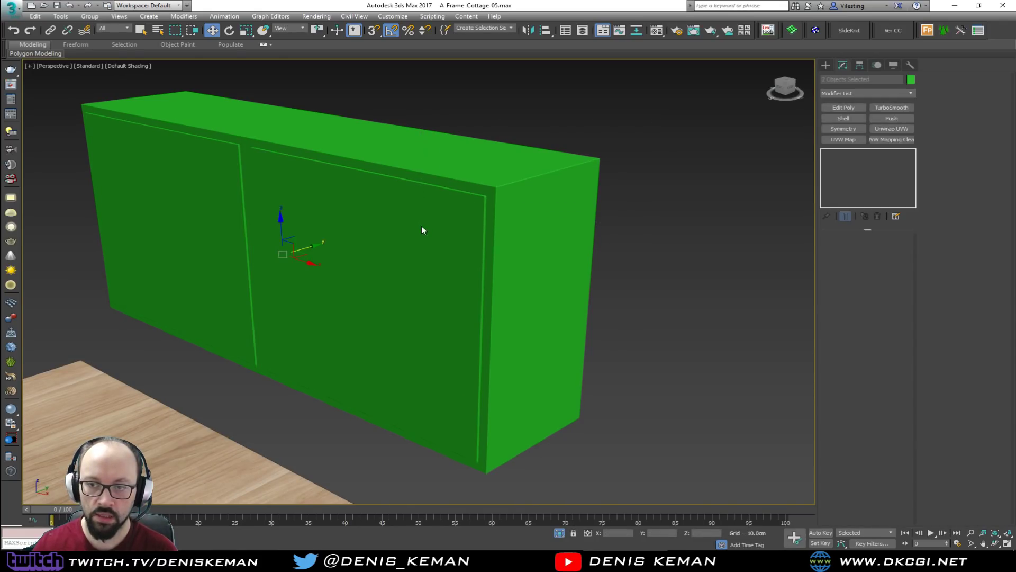
key(F4)
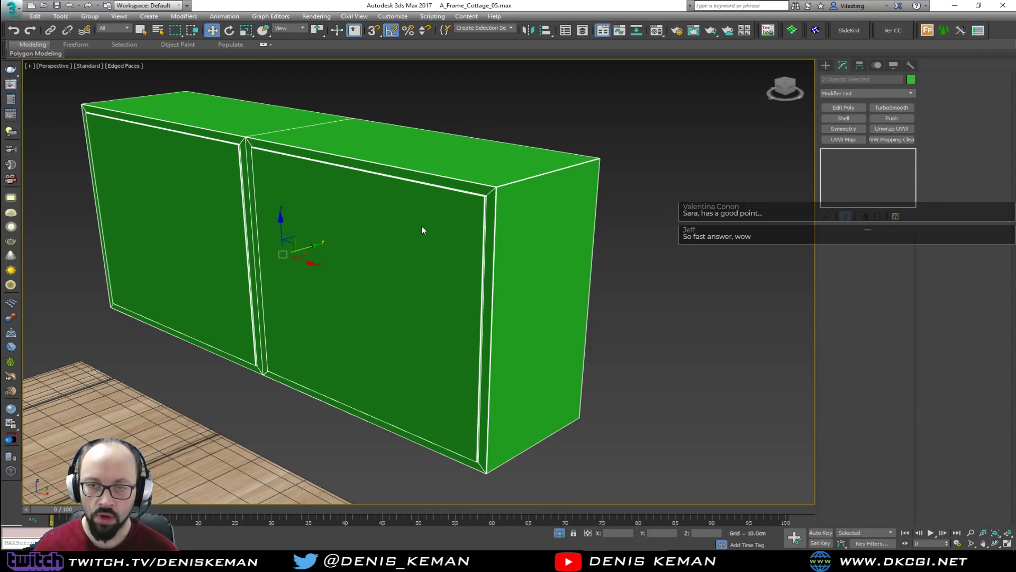
click(579, 136)
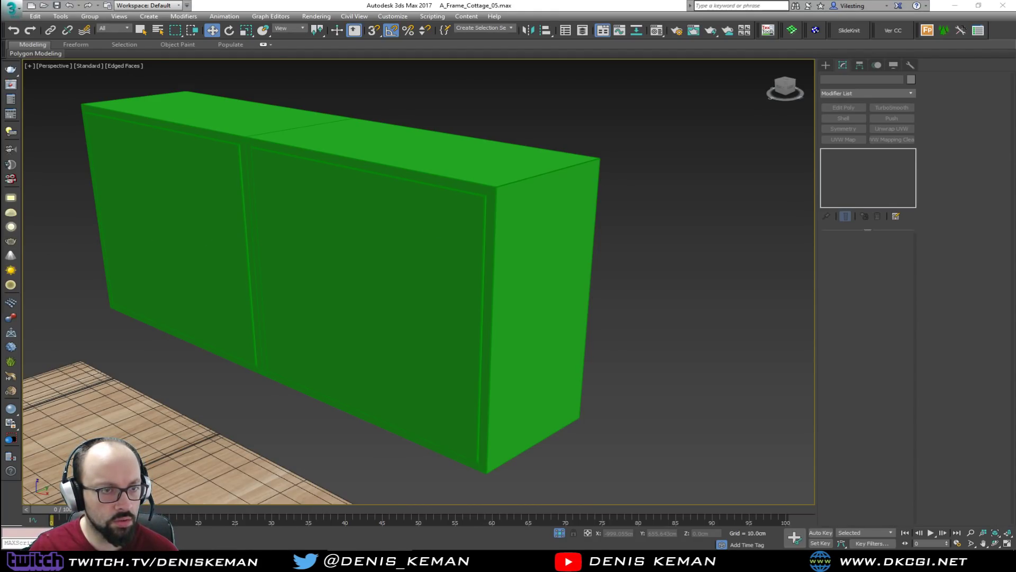
End the isolation of the kitchen objects to bring back the rest of the cottage
alt+middle_drag(293, 326, 417, 270)
scroll(424, 290, down, 5)
right_click(416, 270)
click(440, 197)
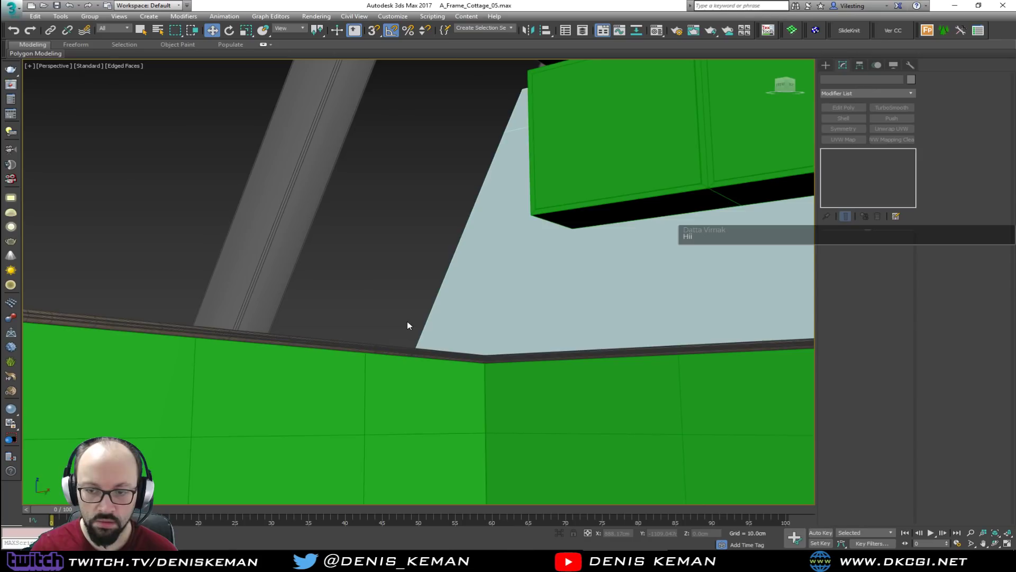
Mirror the wooden bar counter across the Y axis without cloning and shift it along Y
scroll(407, 325, down, 10)
alt+middle_drag(415, 320, 376, 352)
scroll(330, 365, up, 8)
click(256, 381)
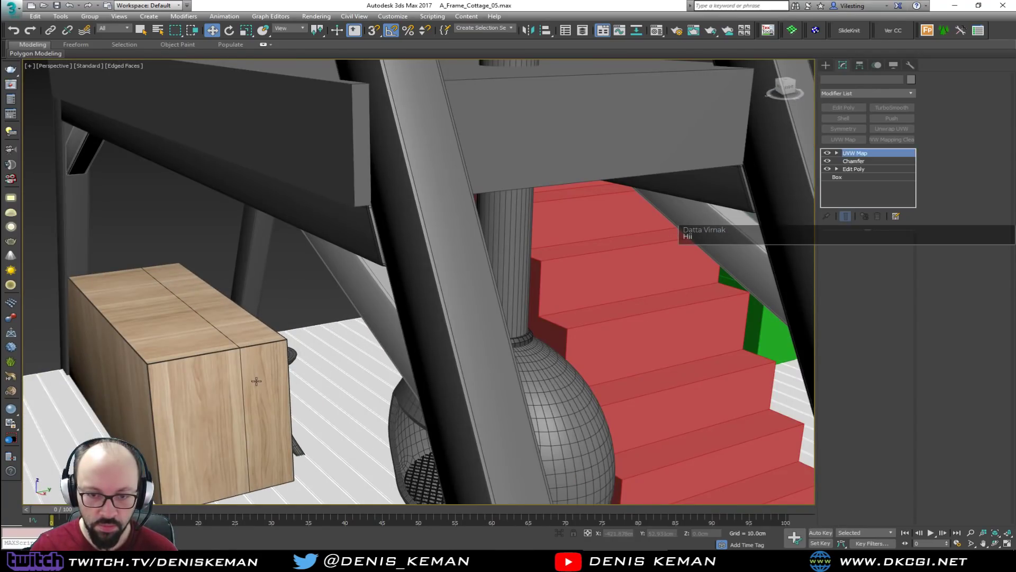
middle_drag(276, 373, 431, 307)
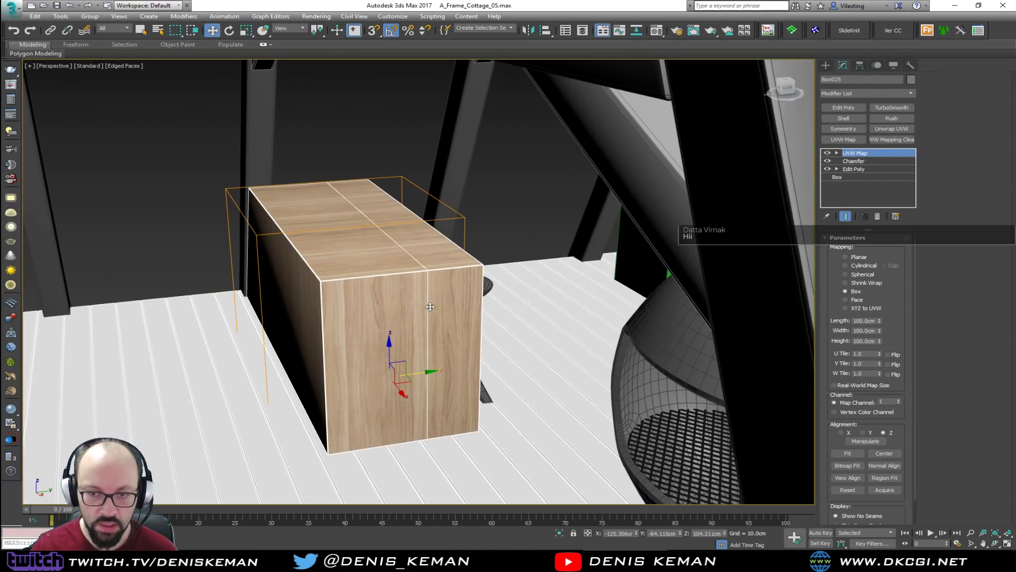
click(529, 30)
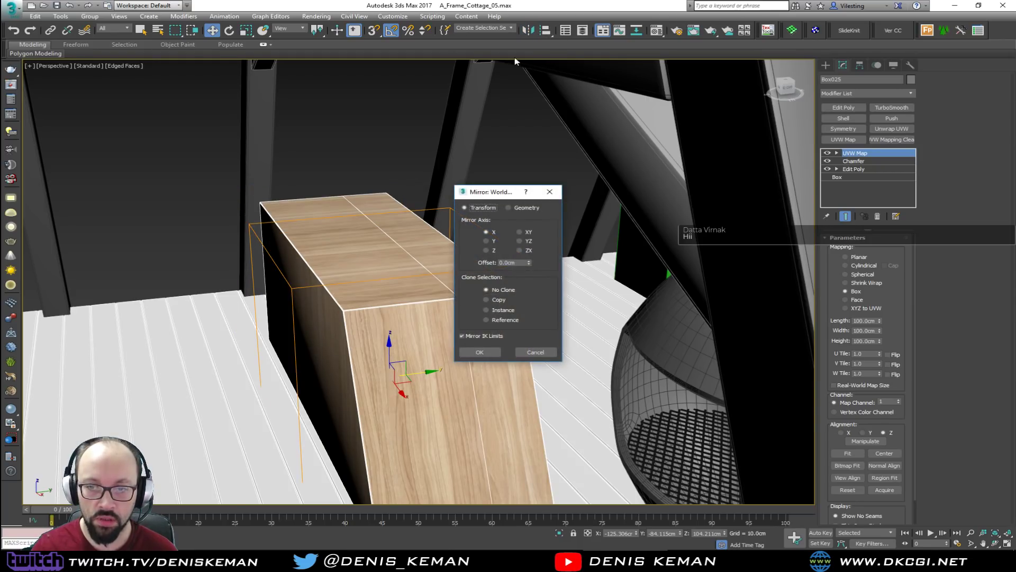
click(486, 241)
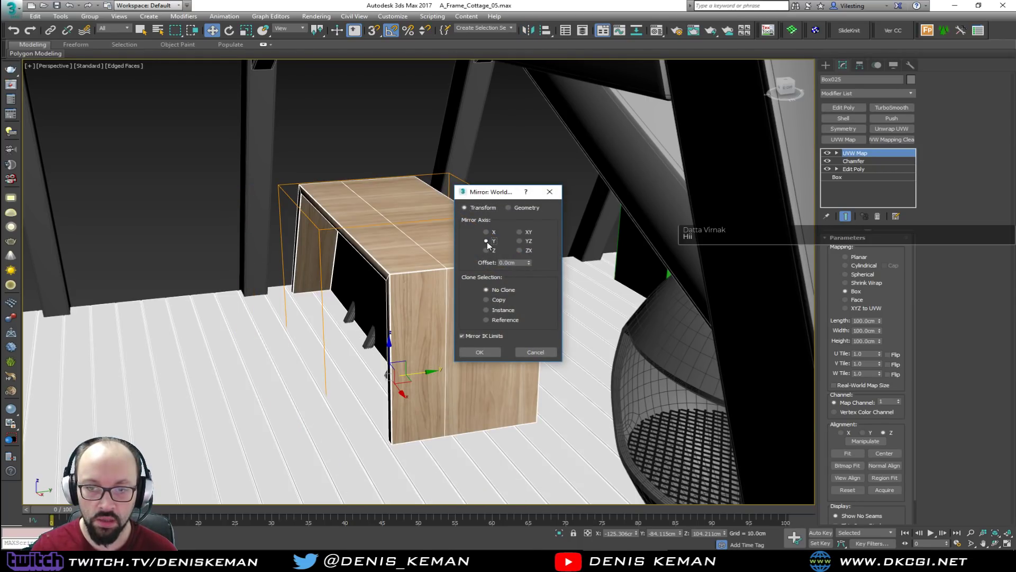
click(491, 348)
drag(419, 375, 365, 383)
Select all the bar stools and move them about 65 cm along negative Y to the counter's open side
key(F3)
mouse_move(484, 267)
alt+middle_down()
mouse_move(437, 272)
mouse_move(410, 260)
mouse_move(447, 251)
alt+middle_up()
scroll(449, 256, up, 4)
key(F3)
click(467, 209)
key(F3)
key(F3)
drag(465, 194, 399, 245)
key(F3)
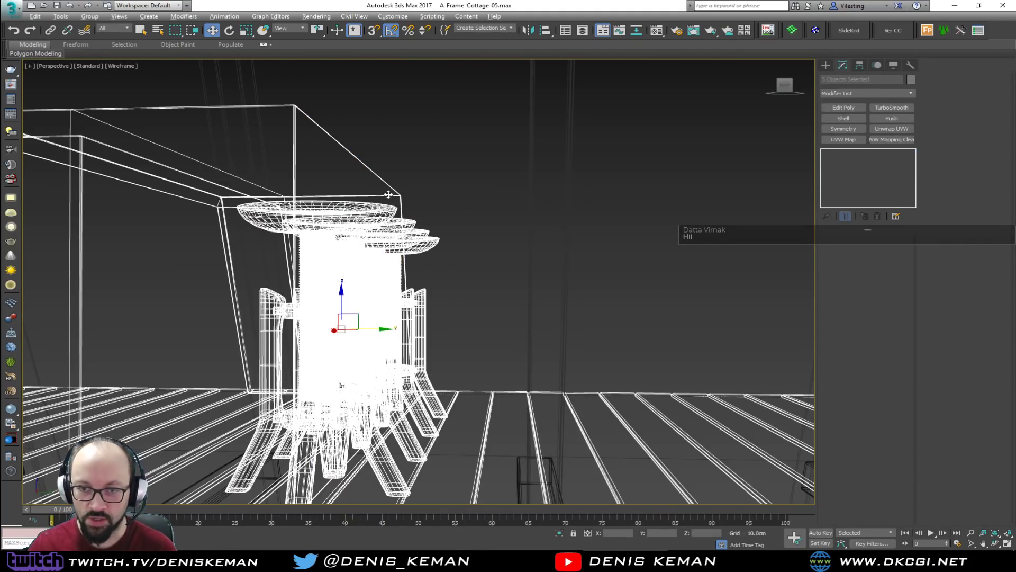
alt+middle_drag(389, 196, 415, 223)
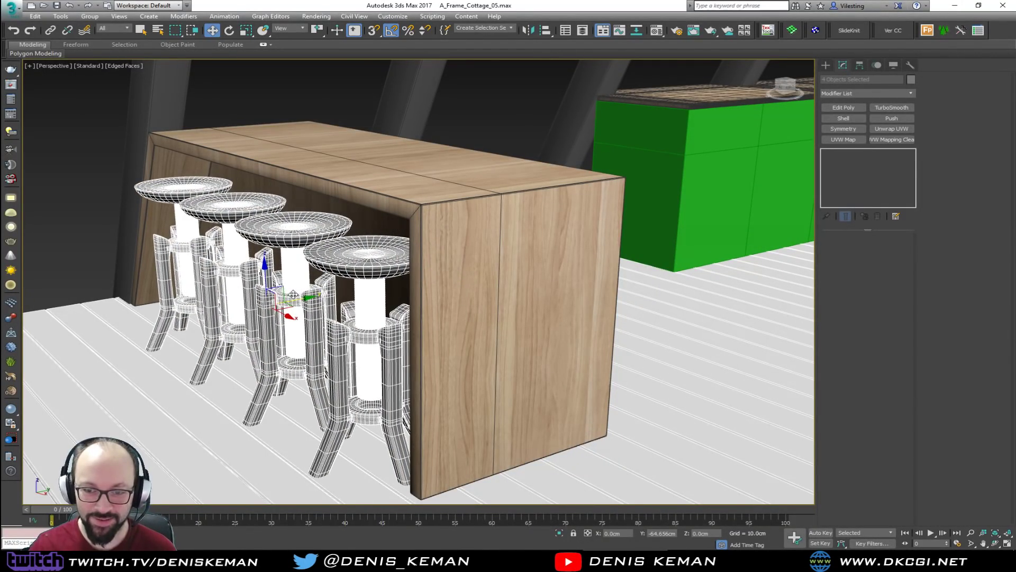
scroll(342, 283, up, 3)
alt+middle_drag(342, 283, 422, 246)
Isolate the wall cabinet with its fronts, the base cabinets and the wooden countertops
click(324, 98)
mouse_move(369, 128)
middle_down()
mouse_move(336, 186)
mouse_move(382, 135)
mouse_move(386, 149)
mouse_move(358, 177)
mouse_move(212, 209)
middle_up()
key(F4)
alt+middle_drag(417, 199, 465, 256)
key(F4)
click(589, 177)
ctrl+click(571, 178)
ctrl+click(575, 296)
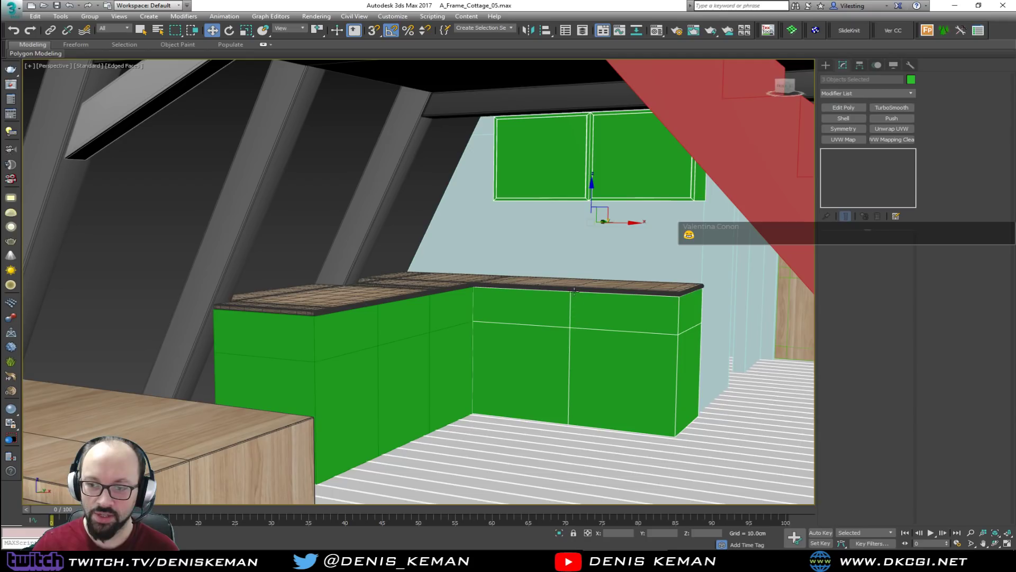
ctrl+click(574, 283)
ctrl+click(454, 310)
key(alt+q)
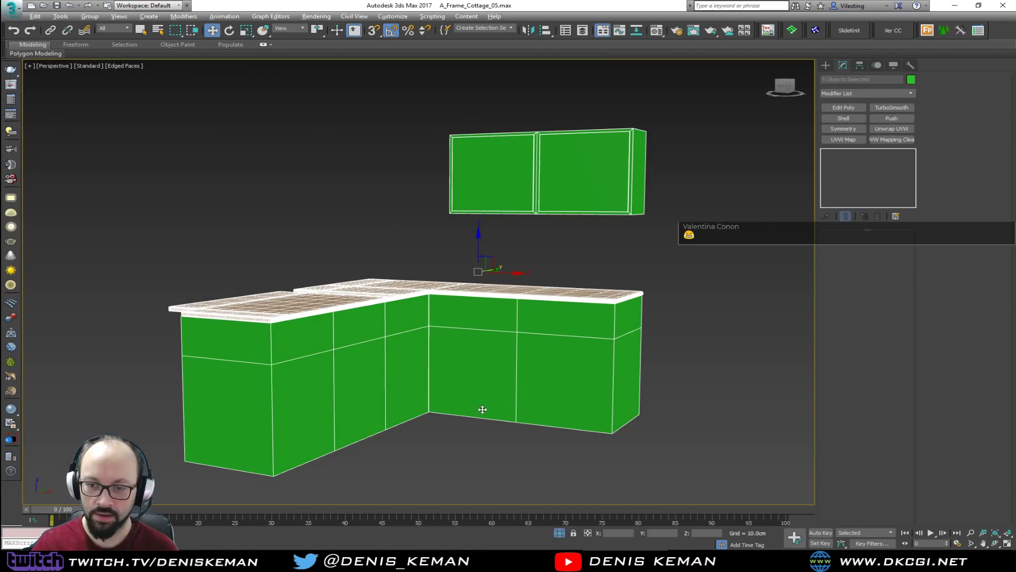
Inspect the gap and edges of the wall cabinet's fronts with edged faces hidden
click(482, 461)
mouse_move(595, 127)
alt+middle_down()
mouse_move(563, 170)
mouse_move(511, 197)
mouse_move(524, 218)
mouse_move(494, 222)
alt+middle_up()
scroll(568, 197, up, 4)
key(F4)
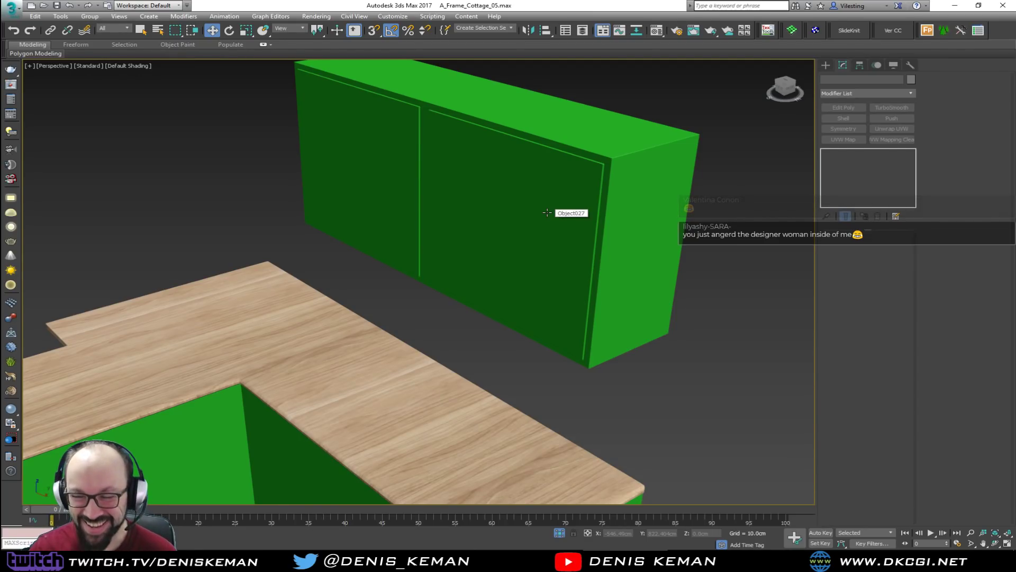
mouse_move(557, 213)
alt+middle_down()
mouse_move(522, 193)
mouse_move(572, 190)
mouse_move(523, 189)
alt+middle_up()
scroll(434, 133, up, 3)
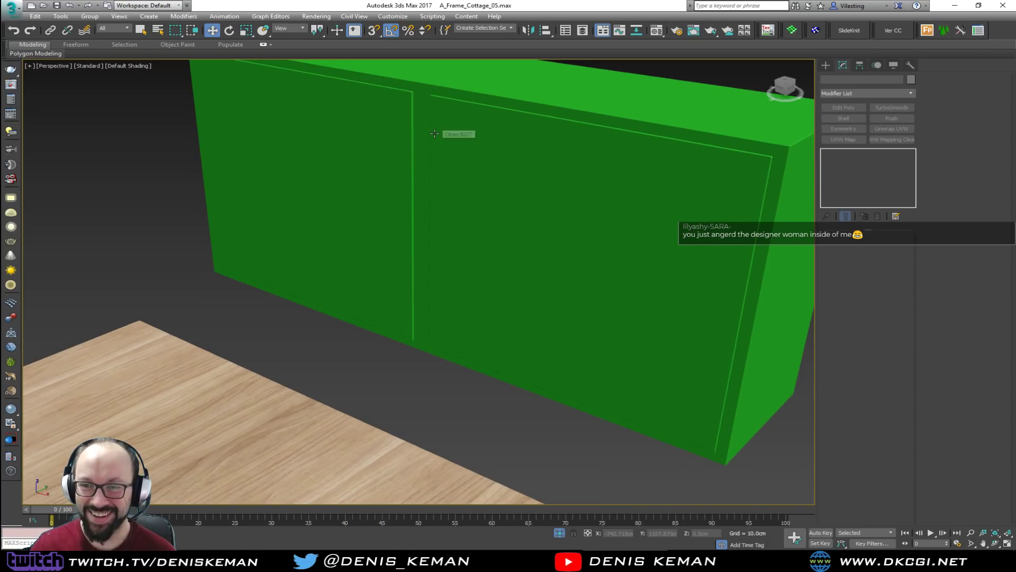
Change the wall cabinet body's object color to the medium grey custom color
click(434, 133)
key(F4)
middle_drag(429, 104, 441, 208)
scroll(426, 197, up, 1)
scroll(427, 174, up, 1)
scroll(444, 197, down, 1)
alt+middle_drag(519, 245, 513, 247)
middle_drag(513, 248, 380, 226)
click(910, 80)
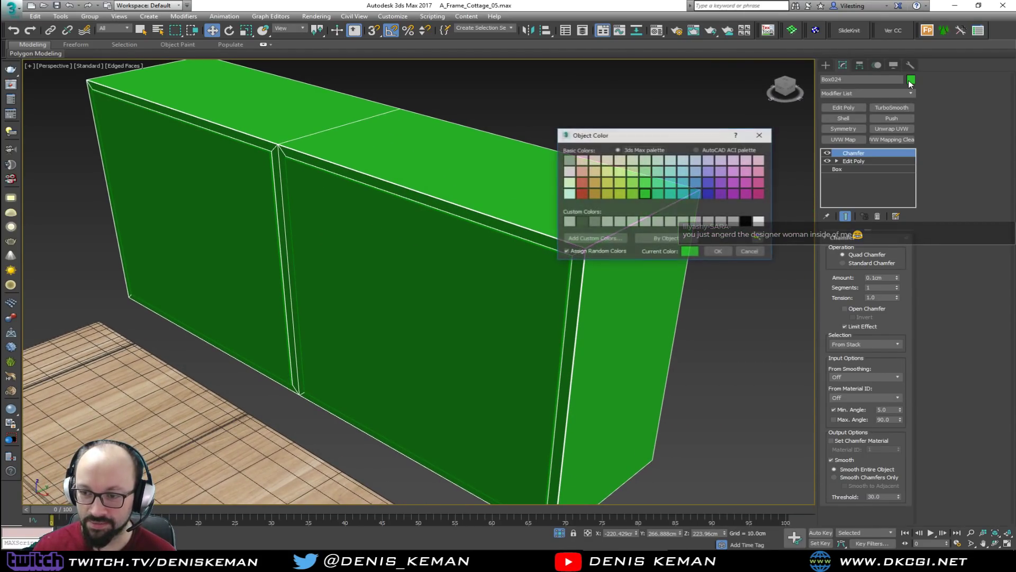
click(596, 222)
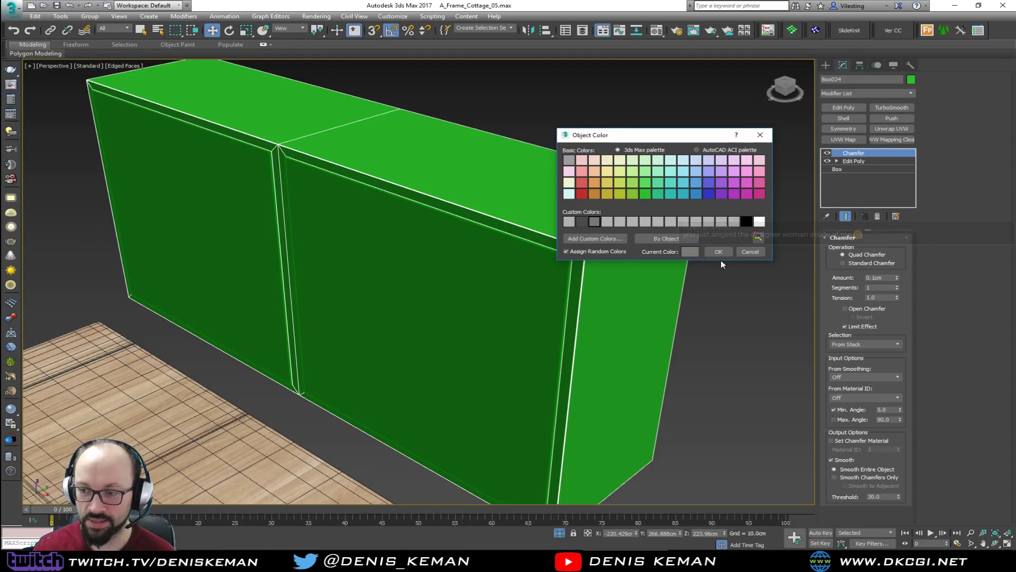
click(719, 251)
click(738, 231)
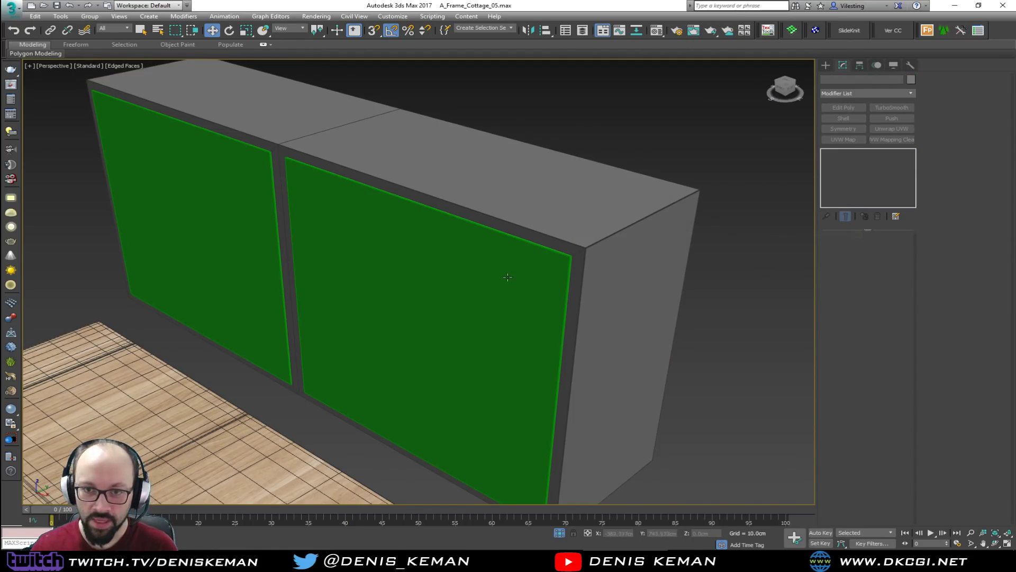
Change the cabinet fronts' object color to the dark grey custom color and hide the edged faces
click(476, 292)
mouse_move(487, 279)
alt+middle_down()
mouse_move(557, 264)
mouse_move(483, 263)
mouse_move(474, 277)
mouse_move(492, 264)
alt+middle_up()
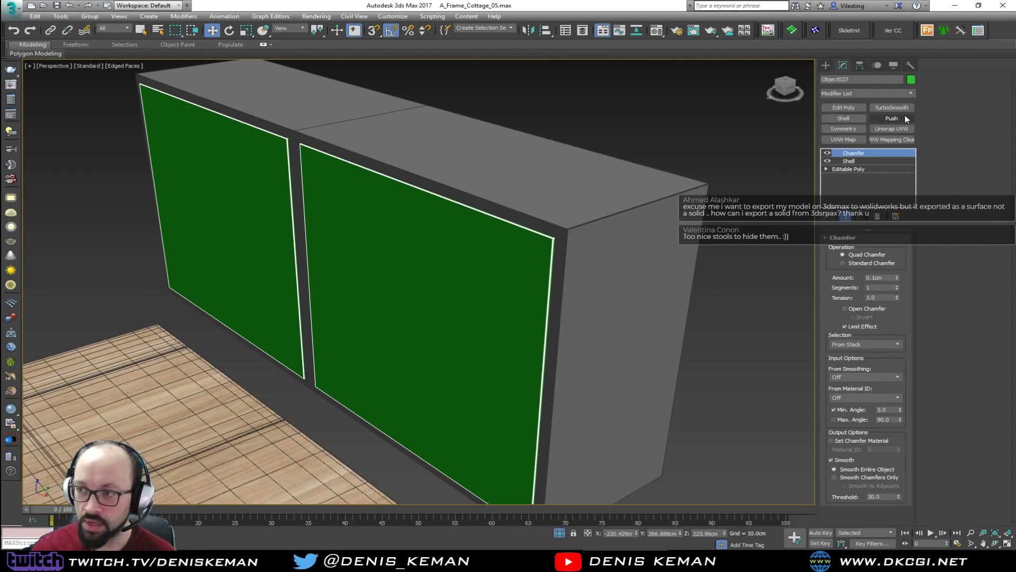
click(911, 79)
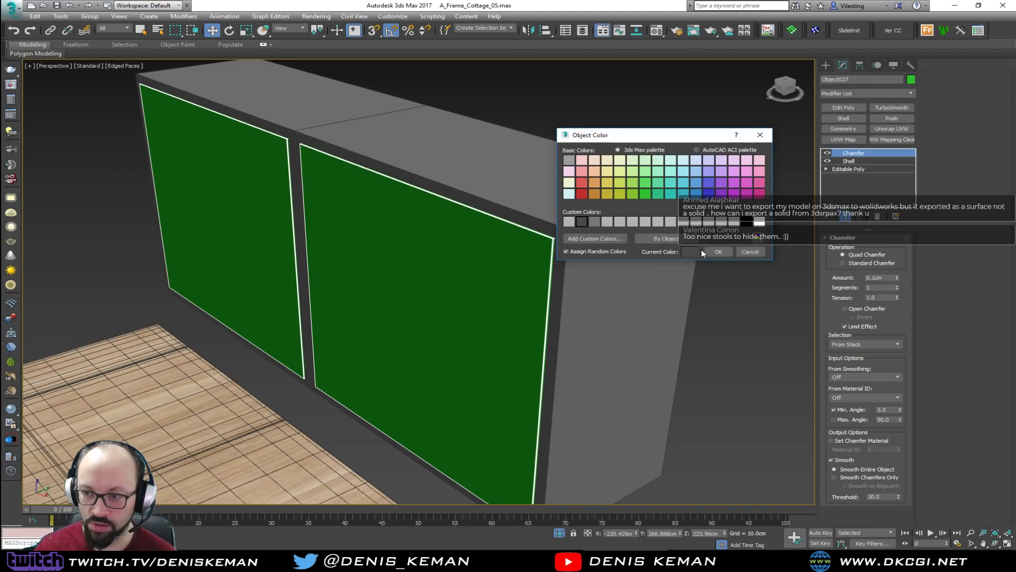
click(718, 252)
click(721, 307)
key(F4)
Isolate the two adjoining green base cabinets of the L-shaped kitchen, with edged faces shown
middle_drag(410, 294, 543, 167)
scroll(464, 207, down, 3)
middle_drag(331, 302, 464, 211)
alt+middle_drag(465, 210, 338, 323)
scroll(426, 217, down, 2)
click(185, 354)
key(F4)
middle_drag(297, 358, 553, 249)
key(alt+q)
right_click(569, 236)
click(599, 166)
alt+middle_drag(562, 303, 474, 336)
ctrl+click(494, 327)
key(alt+q)
Delete the two end polygons of the shorter base cabinet where it meets the longer one
click(499, 263)
drag(388, 297, 422, 315)
key(ctrl+z)
alt+middle_drag(430, 272, 226, 267)
scroll(655, 353, up, 6)
click(876, 311)
key(F3)
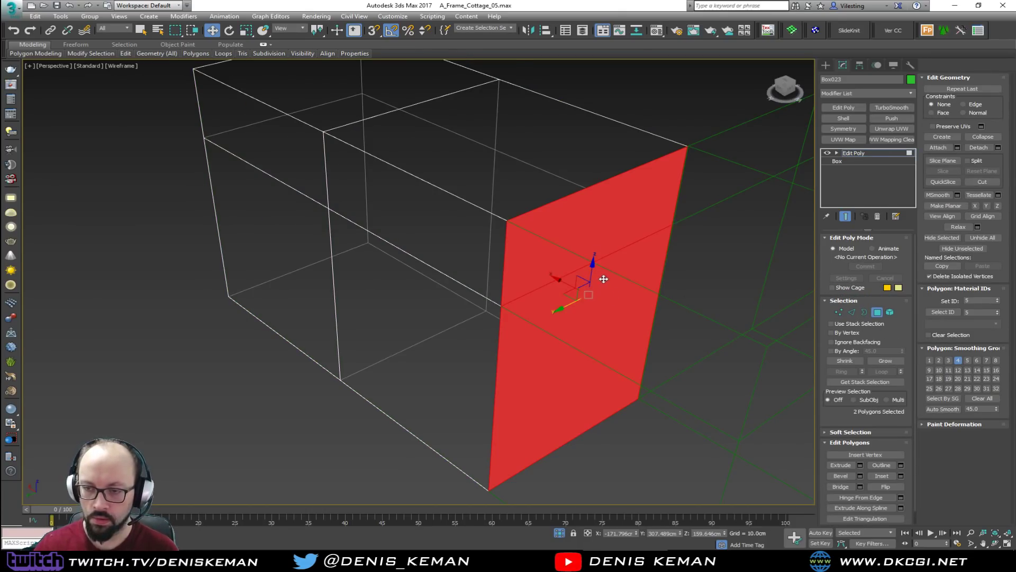
middle_drag(603, 279, 501, 284)
key(Delete)
click(876, 313)
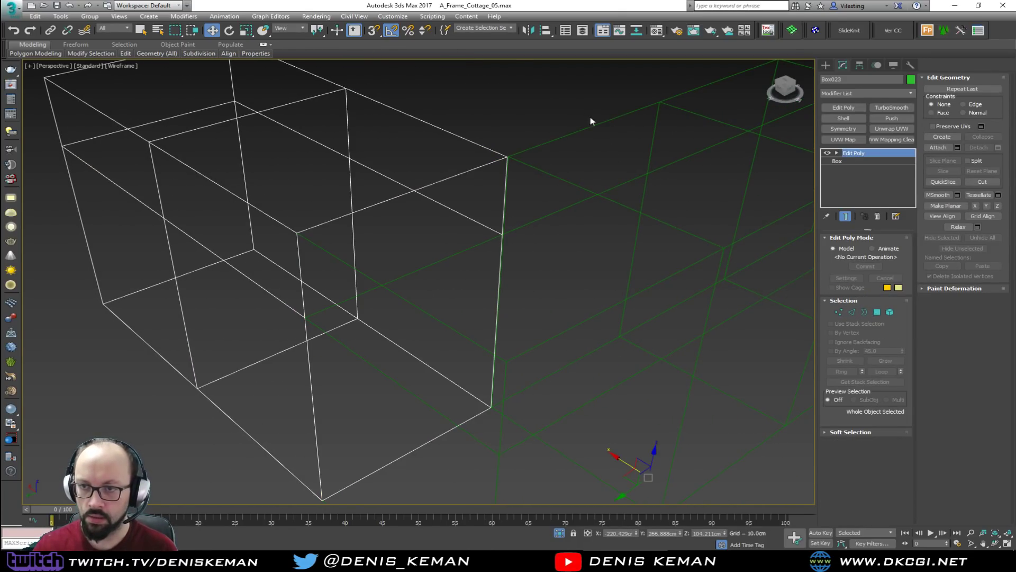
Delete the two polygons of the longer base cabinet that face the shorter cabinet's open end
click(585, 177)
key(4)
scroll(661, 231, up, 4)
scroll(661, 231, down, 5)
click(526, 273)
ctrl+click(513, 309)
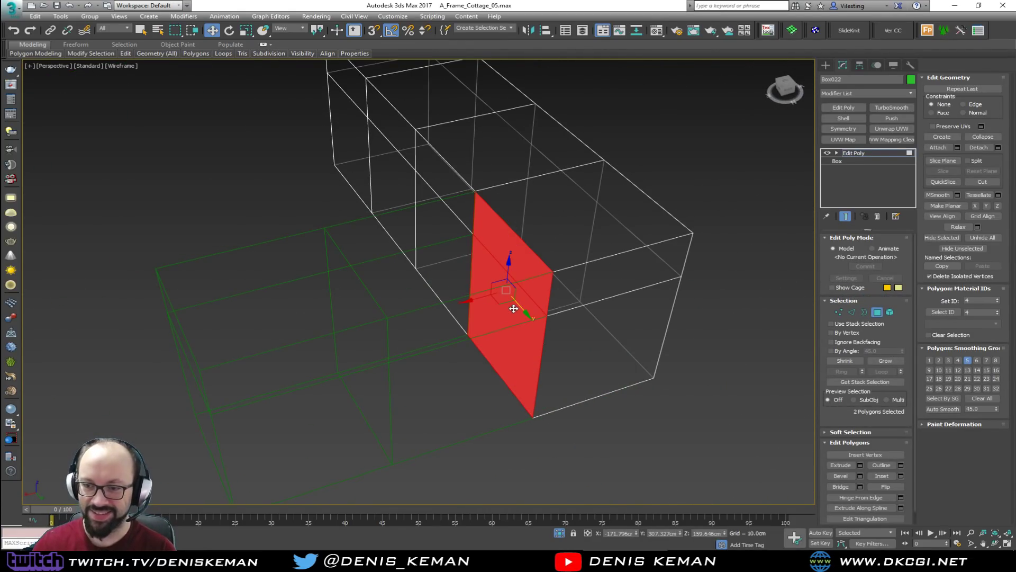
key(Delete)
click(877, 313)
key(F3)
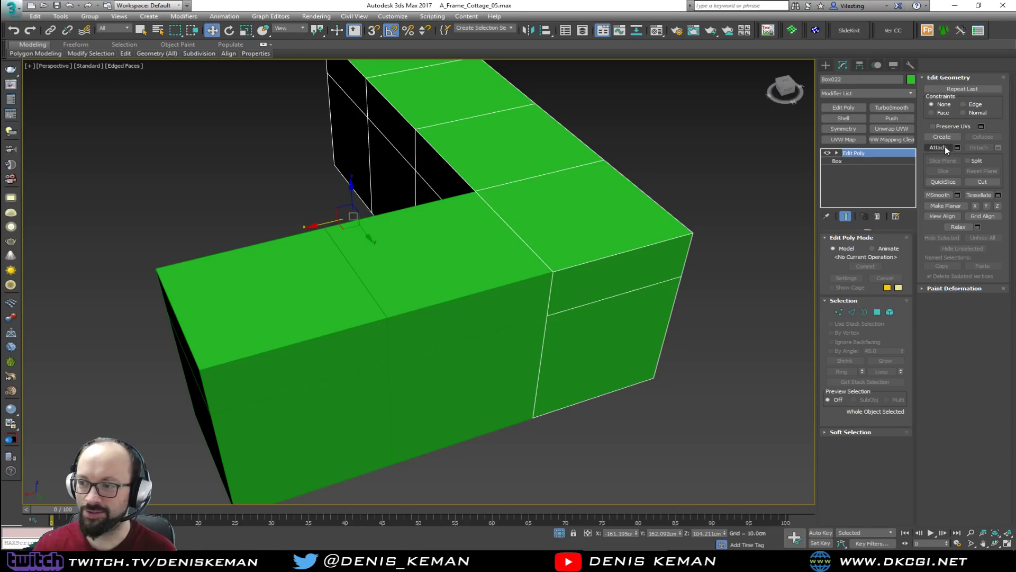
Attach the shorter base cabinet to the longer one and weld the 12 seam vertices with a 1.439 cm threshold
click(937, 148)
alt+middle_drag(493, 322, 466, 264)
key(1)
key(F3)
drag(383, 431, 383, 430)
alt+middle_drag(383, 430, 545, 378)
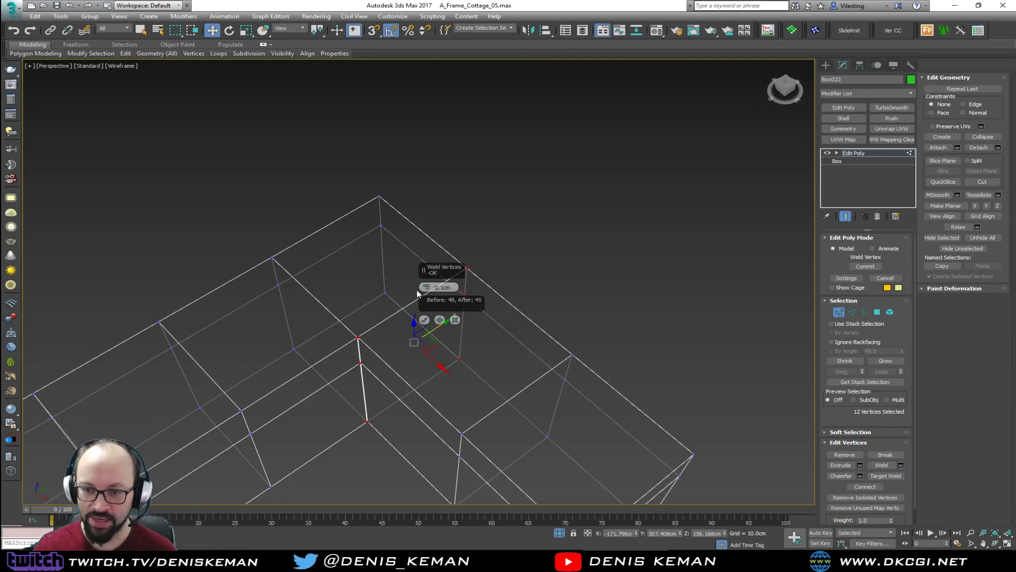
scroll(373, 354, up, 6)
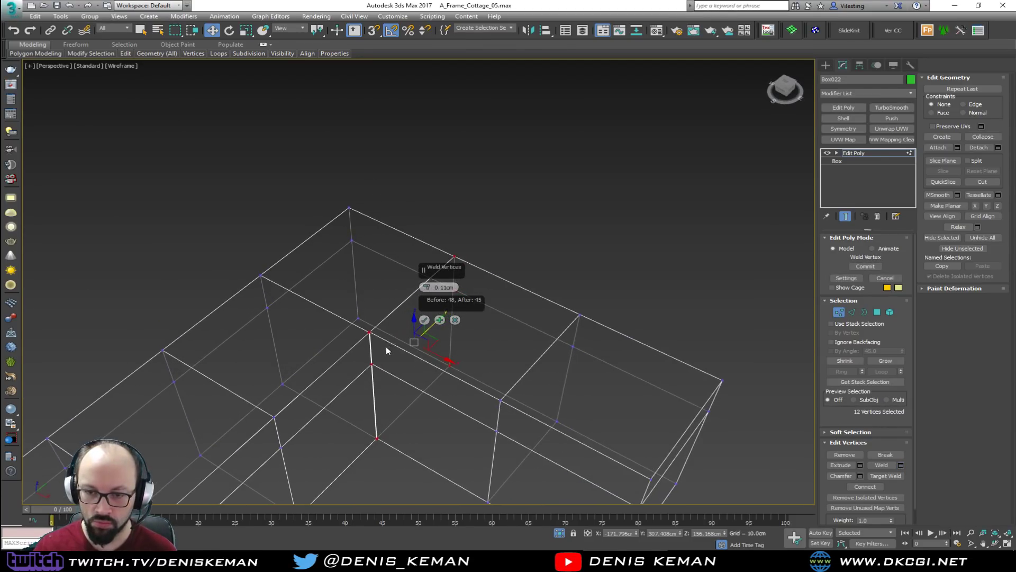
scroll(368, 364, down, 4)
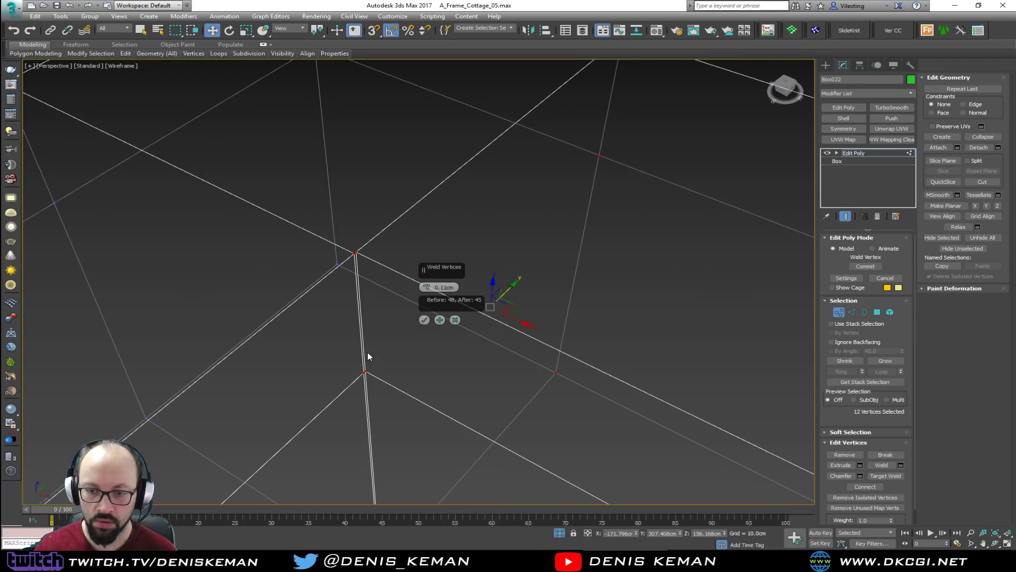
drag(427, 288, 428, 287)
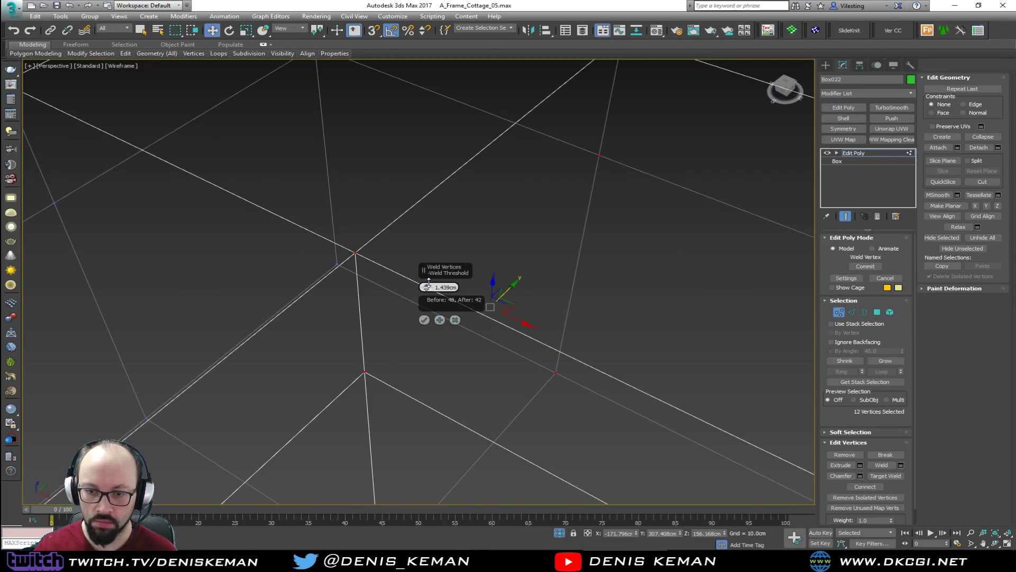
click(424, 320)
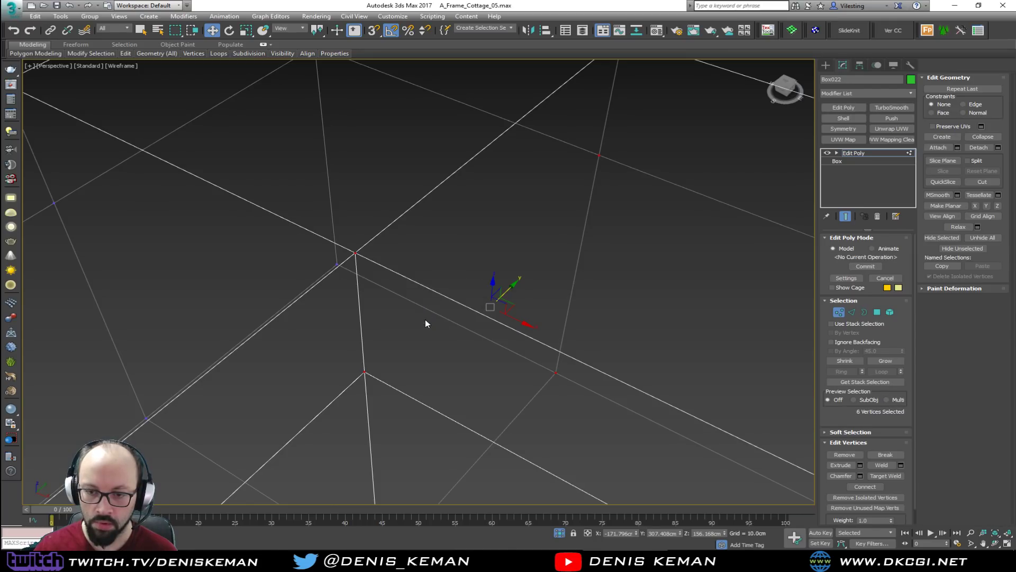
click(841, 313)
key(F3)
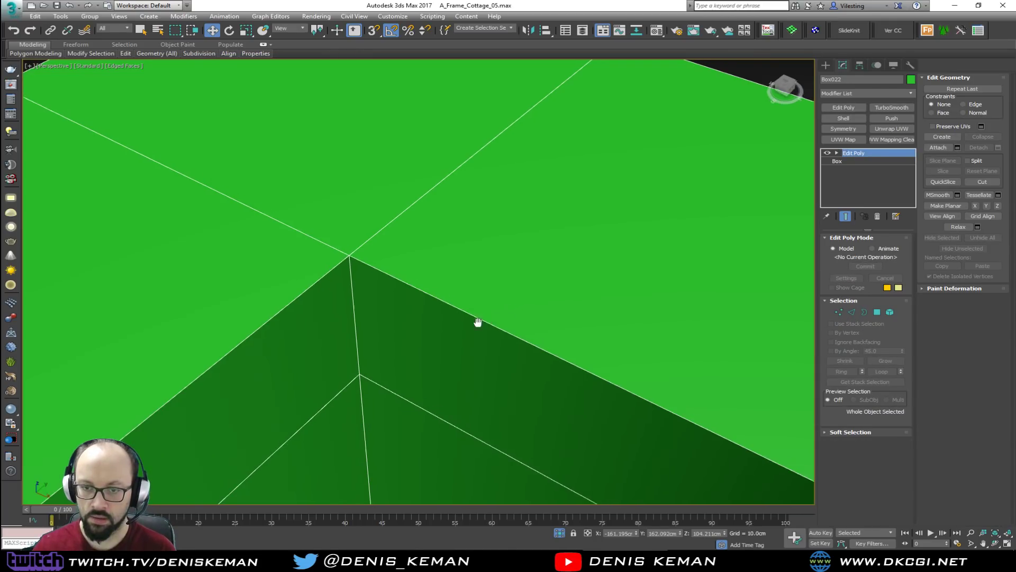
Clear the smoothing groups on all polygons of the joined L-shaped base cabinet and auto-smooth them at 45
middle_drag(493, 317, 437, 336)
scroll(437, 336, down, 4)
click(597, 241)
alt+middle_drag(597, 241, 415, 313)
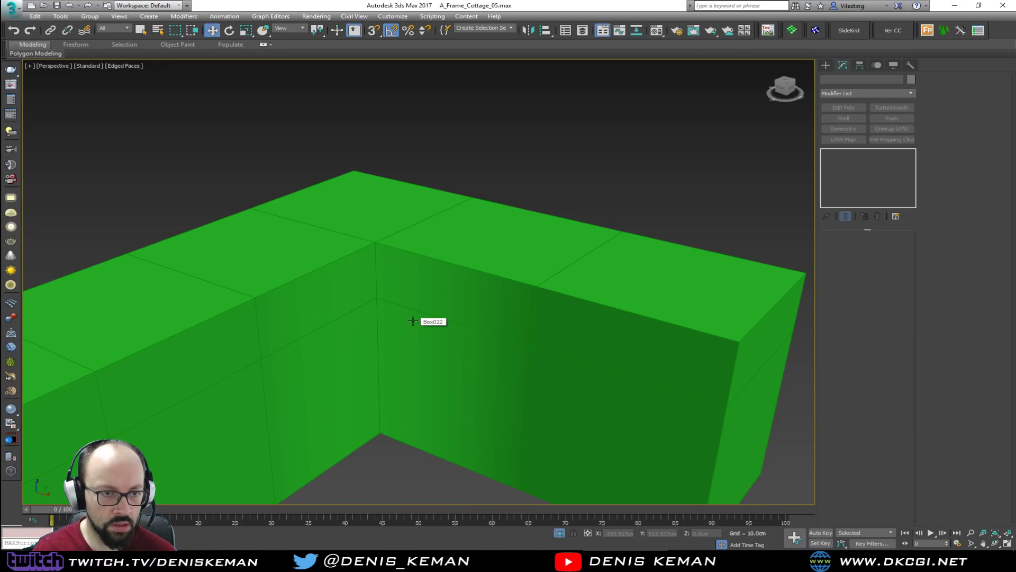
click(412, 321)
alt+middle_drag(412, 320, 442, 259)
click(882, 316)
key(ctrl+a)
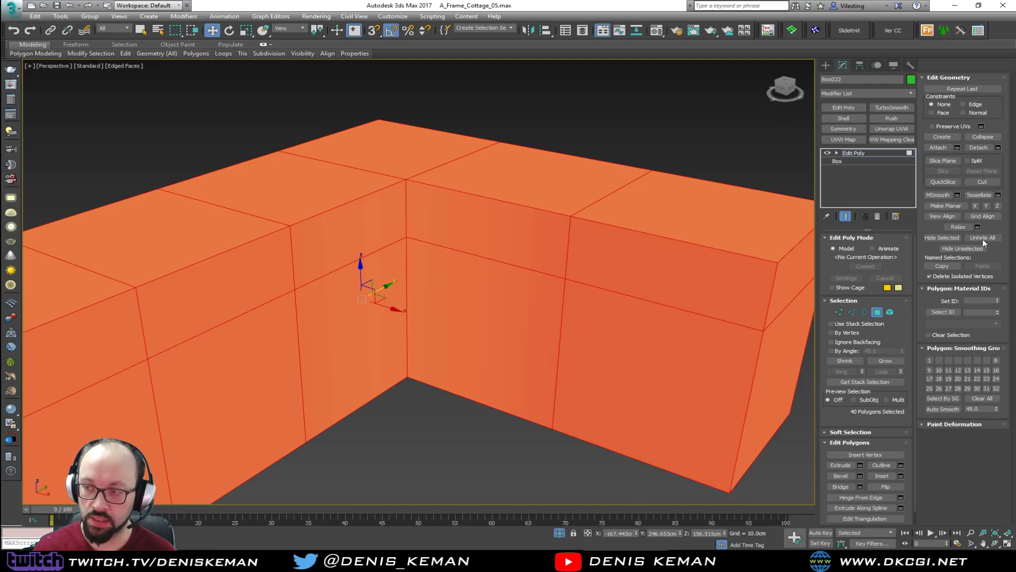
click(977, 400)
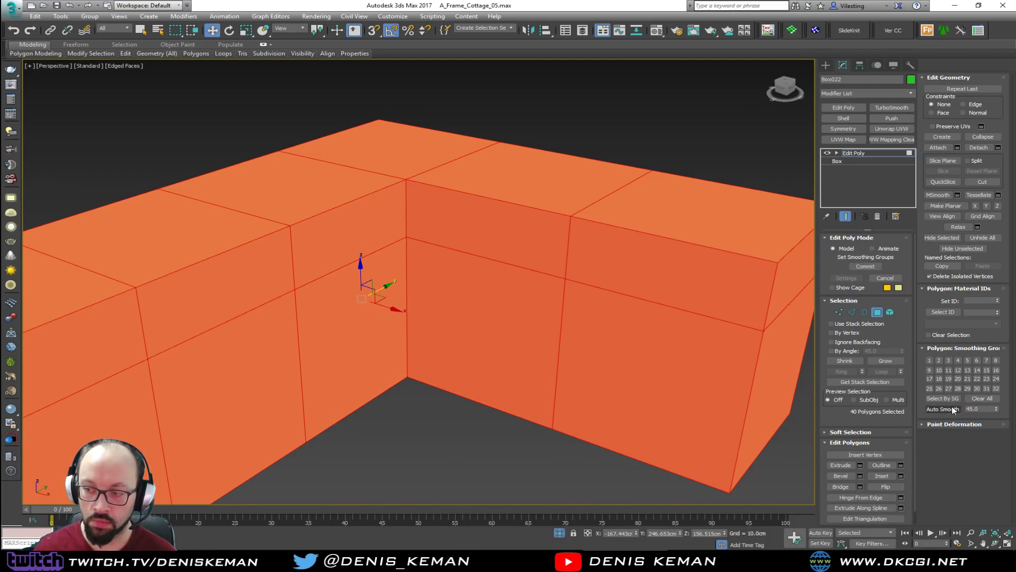
click(879, 313)
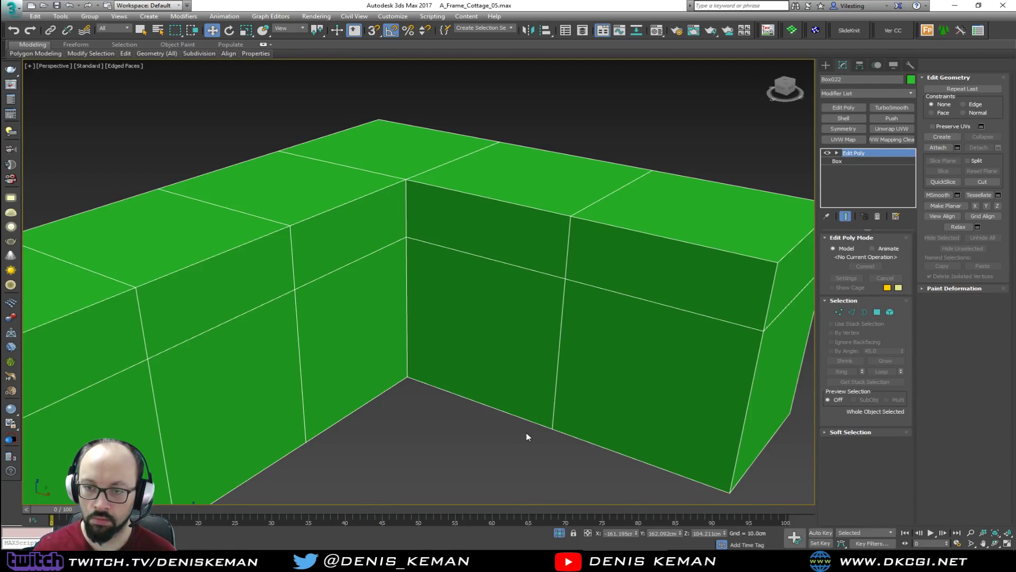
Check the base cabinet's shading without edged faces, and end the isolation to bring back the rest of the kitchen
click(526, 433)
key(F4)
mouse_move(517, 355)
middle_down()
mouse_move(534, 322)
mouse_move(513, 296)
middle_up()
scroll(522, 301, down, 3)
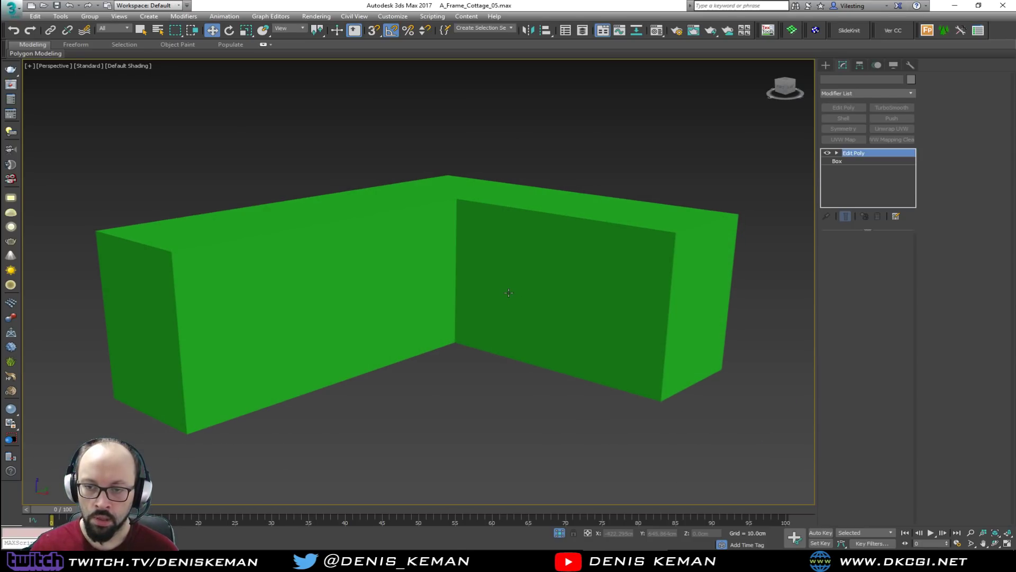
click(521, 274)
right_click(519, 270)
click(544, 195)
Isolate the green base cabinet together with the wall cabinet above it, with edged faces shown
alt+middle_drag(517, 261, 436, 323)
scroll(512, 260, up, 3)
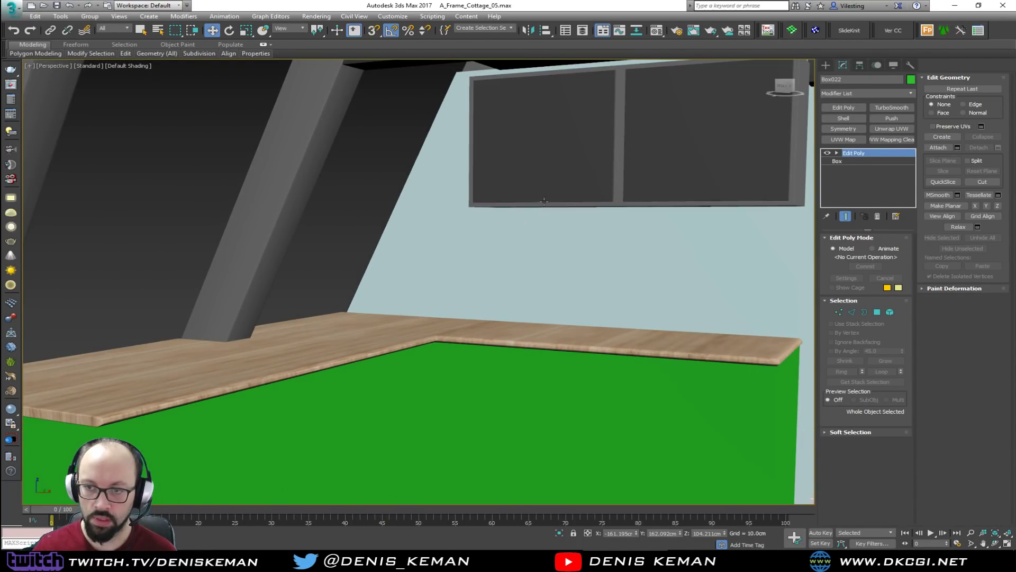
ctrl+click(544, 201)
key(F4)
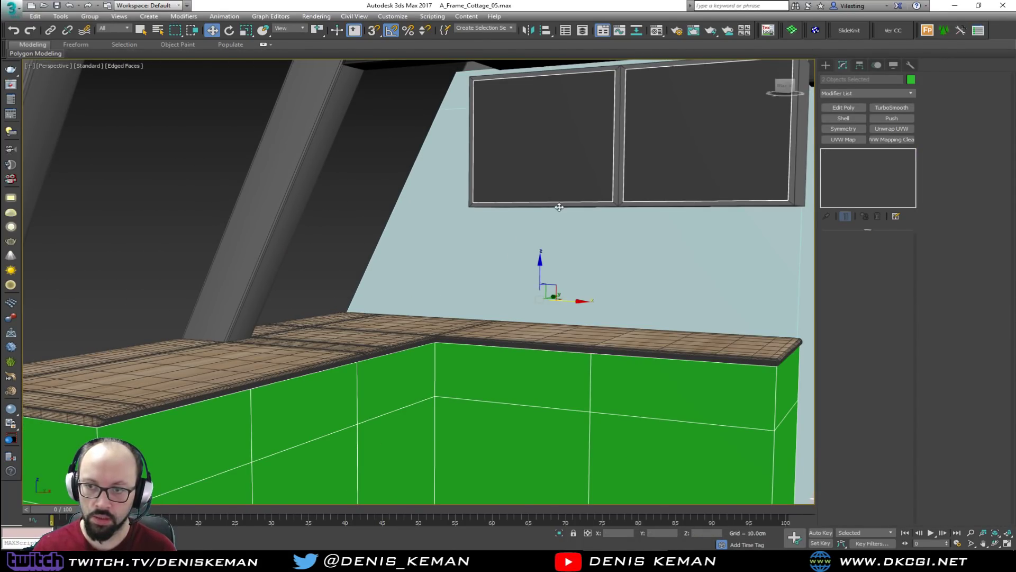
key(alt+q)
Select the ten front polygons along both inner sides of the L-shaped base cabinet
click(523, 442)
click(474, 393)
alt+middle_drag(475, 393, 462, 365)
click(878, 314)
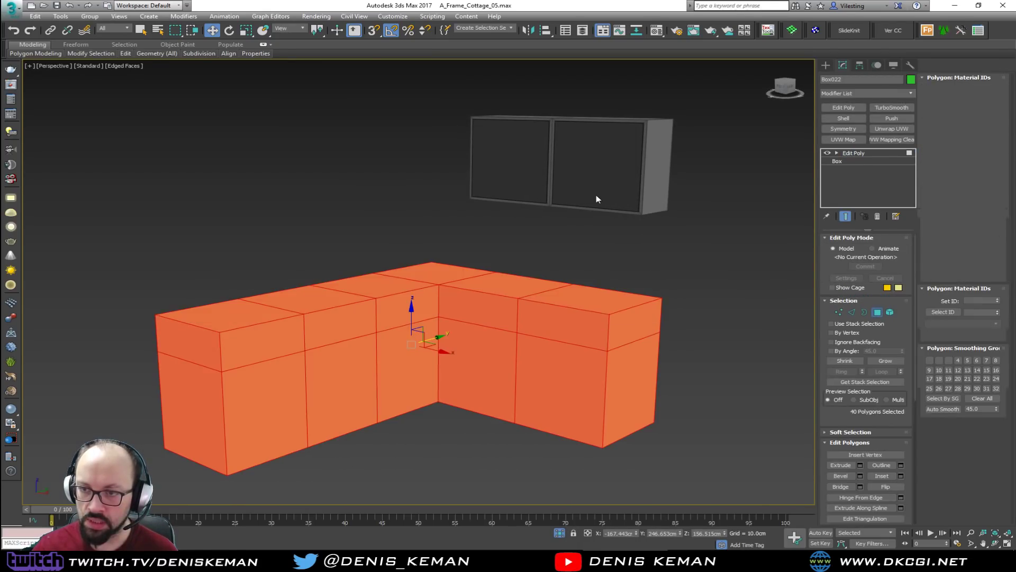
click(544, 331)
ctrl+click(502, 358)
ctrl+click(477, 312)
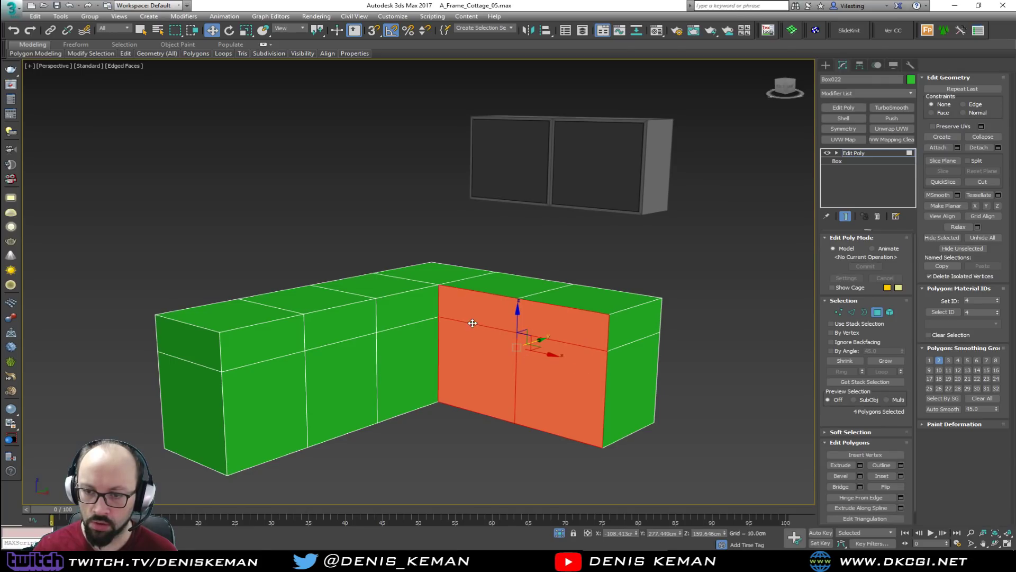
ctrl+click(408, 310)
ctrl+click(407, 365)
ctrl+click(349, 360)
ctrl+click(339, 322)
ctrl+click(252, 344)
ctrl+click(268, 385)
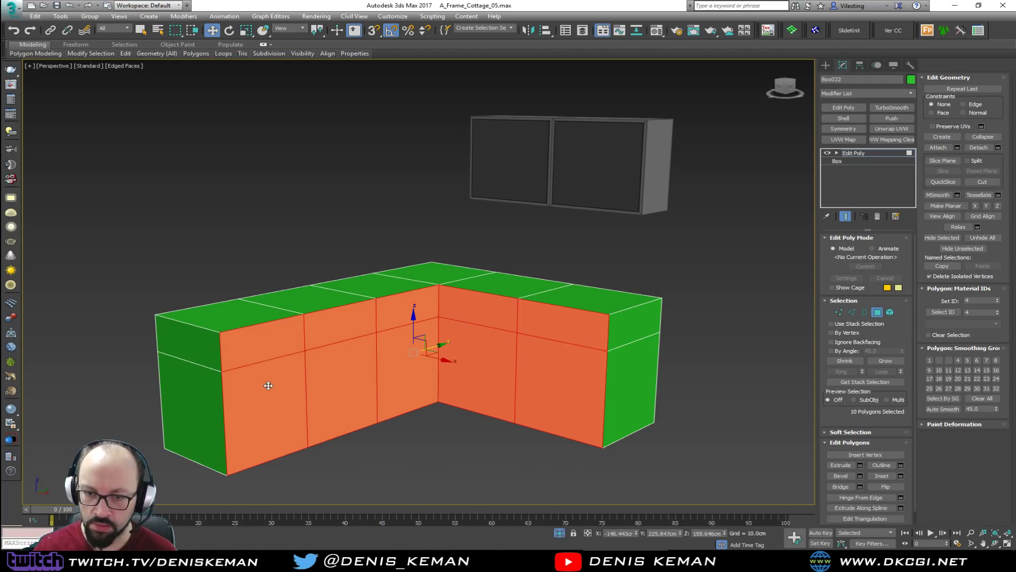
Inset the ten selected front polygons by 0.5 cm, using the By Polygon option
alt+middle_drag(399, 366, 395, 373)
scroll(405, 373, up, 3)
middle_drag(517, 268, 518, 278)
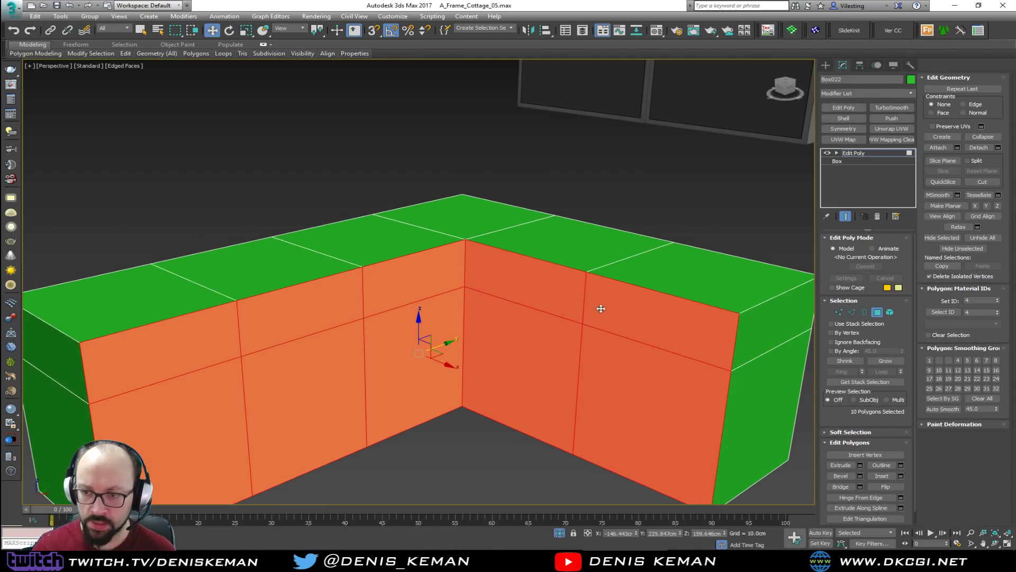
click(901, 475)
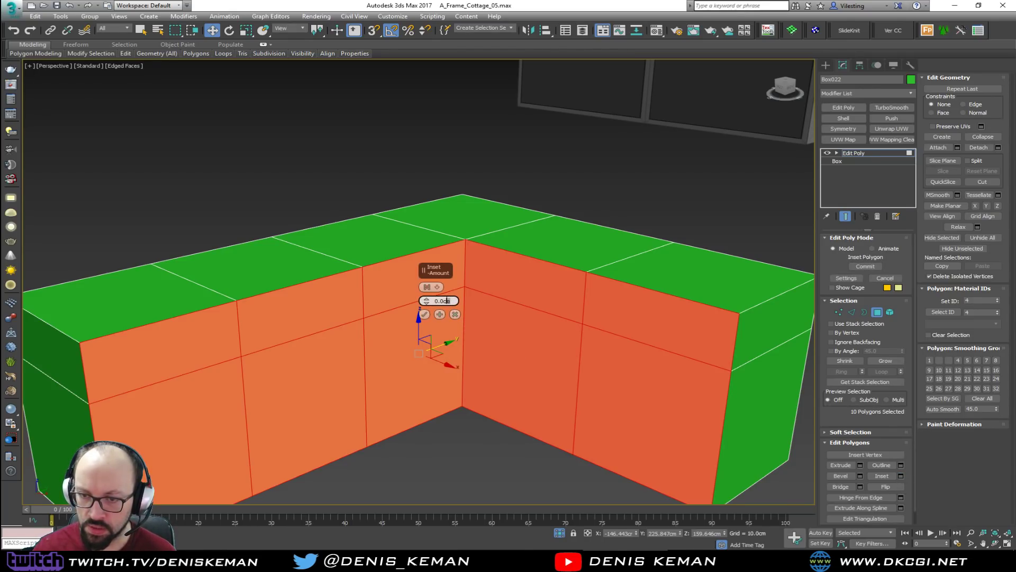
text(5)
key(Return)
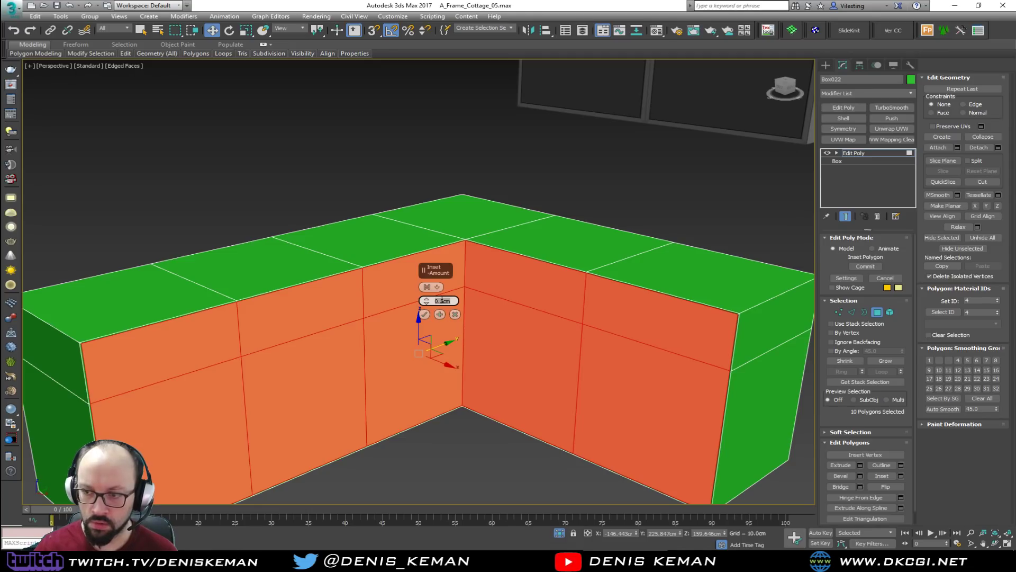
click(427, 287)
scroll(365, 318, down, 4)
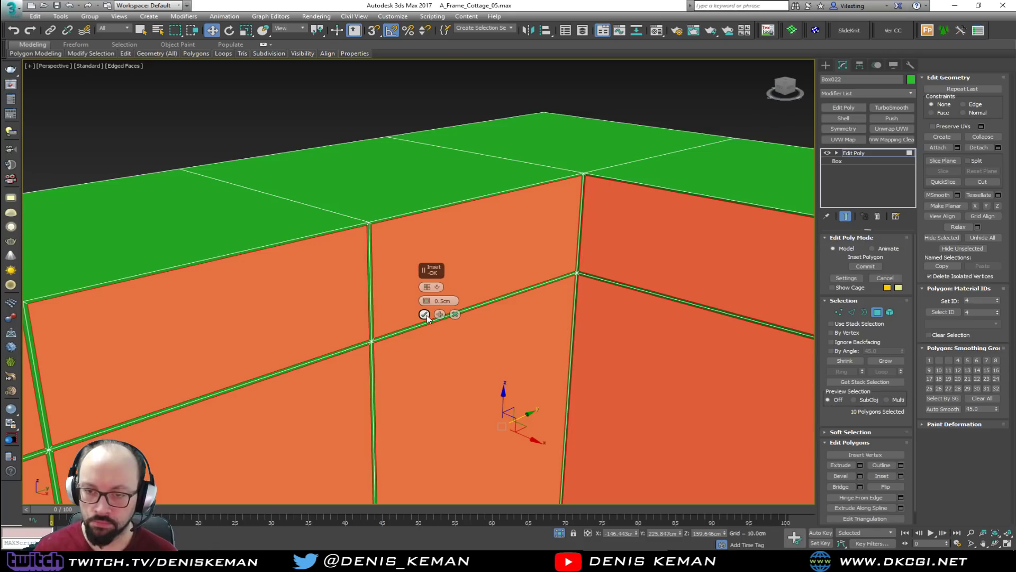
click(424, 314)
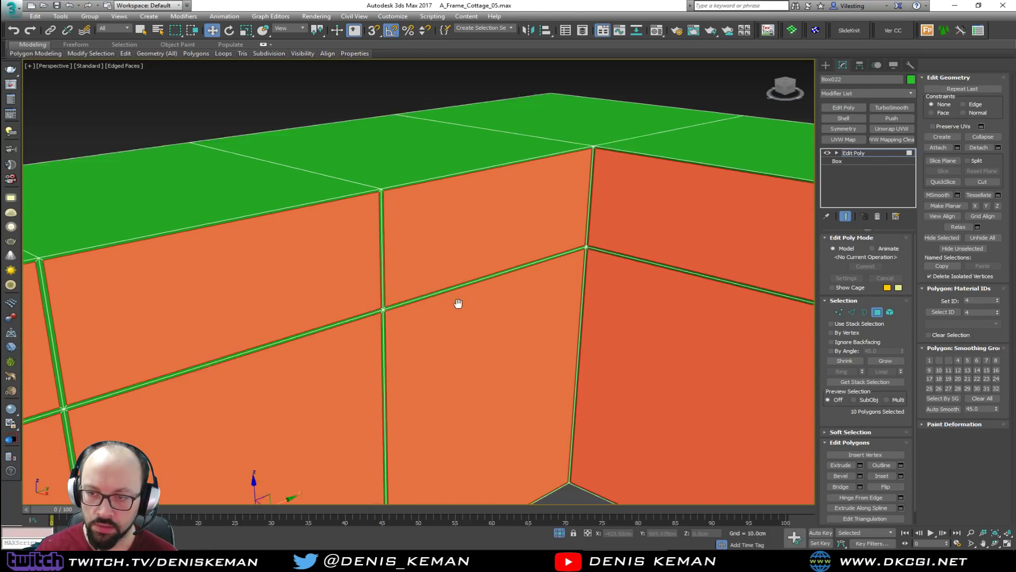
Detach the ten inset front polygons from the base cabinet as a separate object
scroll(468, 271, down, 3)
middle_drag(469, 270, 487, 250)
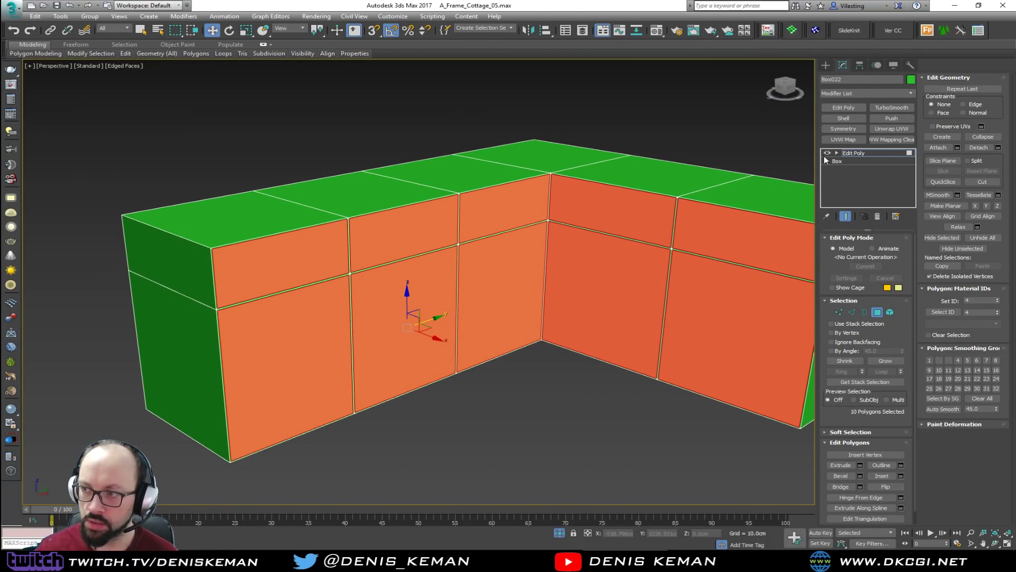
click(998, 149)
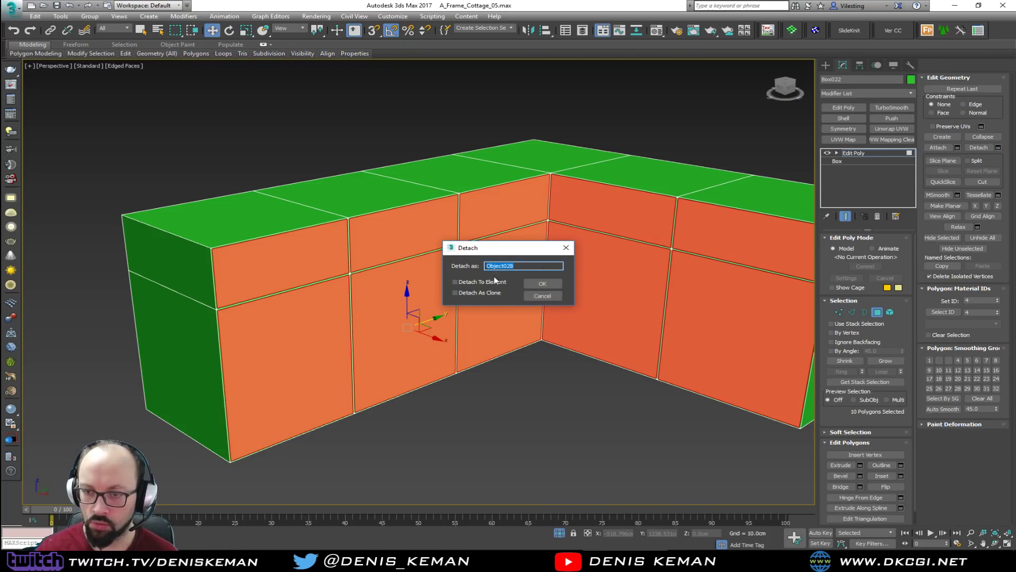
click(531, 281)
click(877, 313)
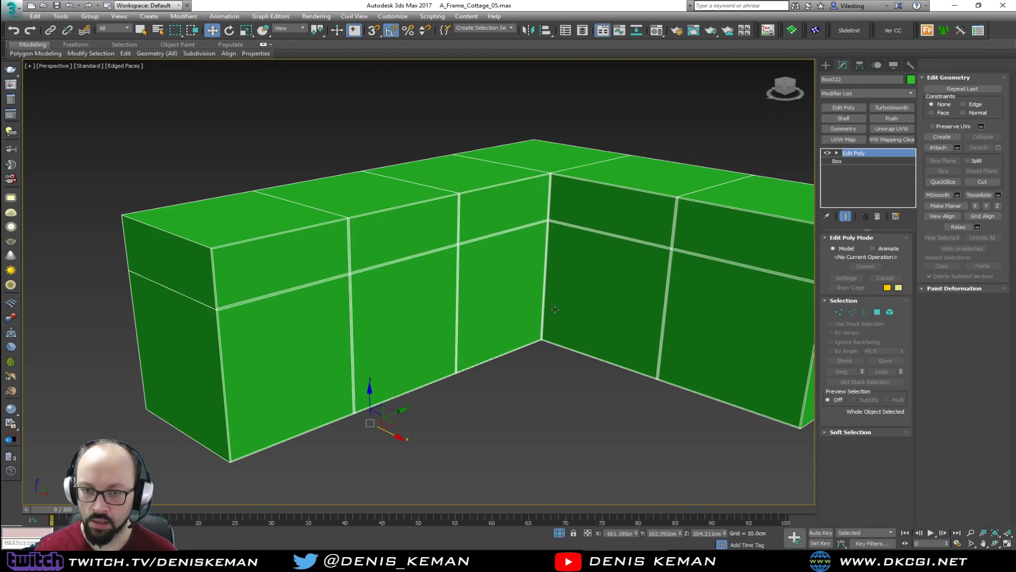
Extend the six open front borders of the longer cabinet run back into the body and cap them
key(3)
alt+middle_drag(598, 295, 447, 245)
key(F3)
drag(446, 242, 250, 298)
alt+middle_drag(250, 298, 365, 339)
shift+drag(378, 332, 294, 318)
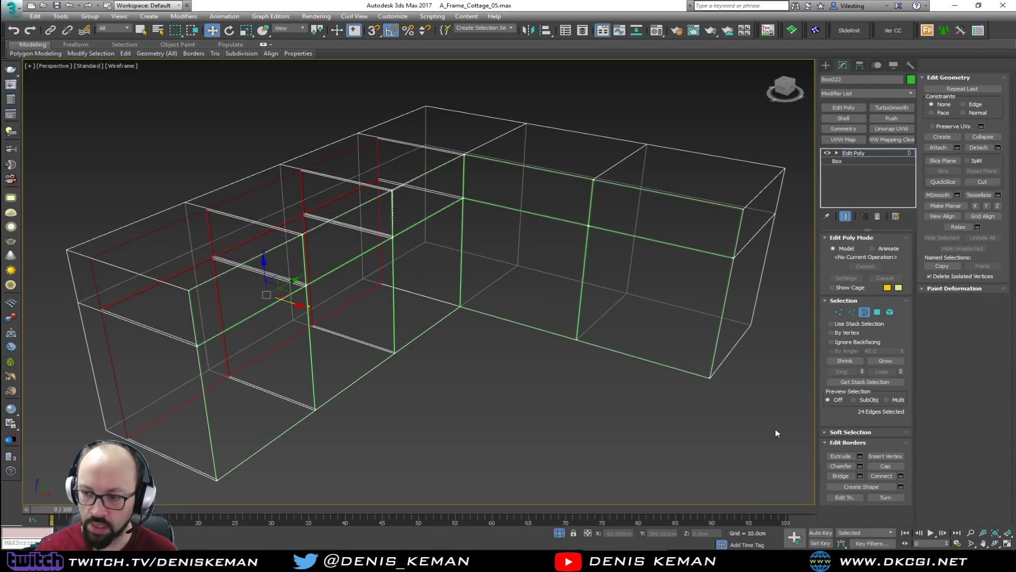
click(885, 467)
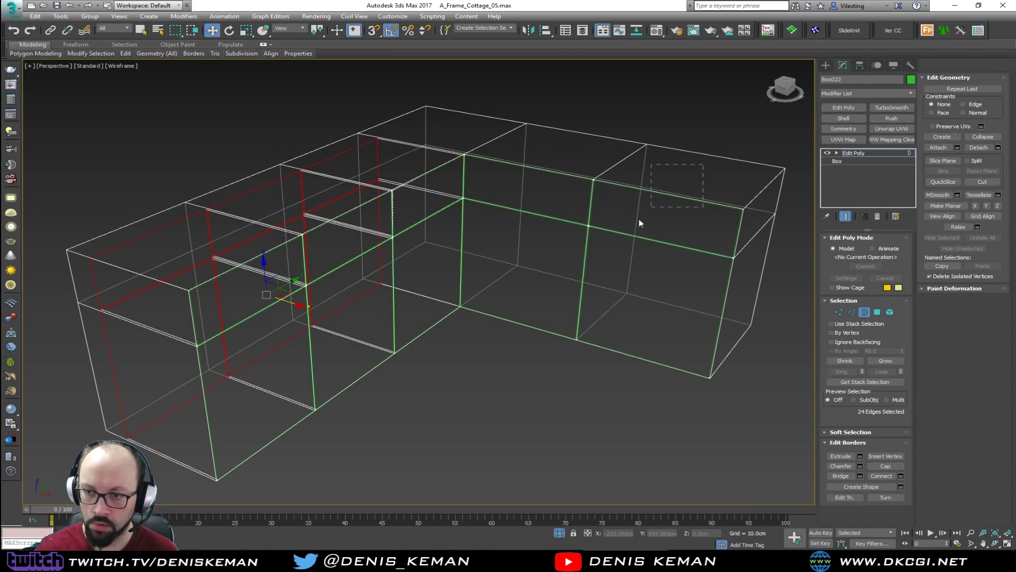
Extend the four open front borders of the shorter cabinet run back into the body
click(592, 303)
alt+middle_drag(529, 335, 571, 243)
shift+drag(564, 241, 638, 215)
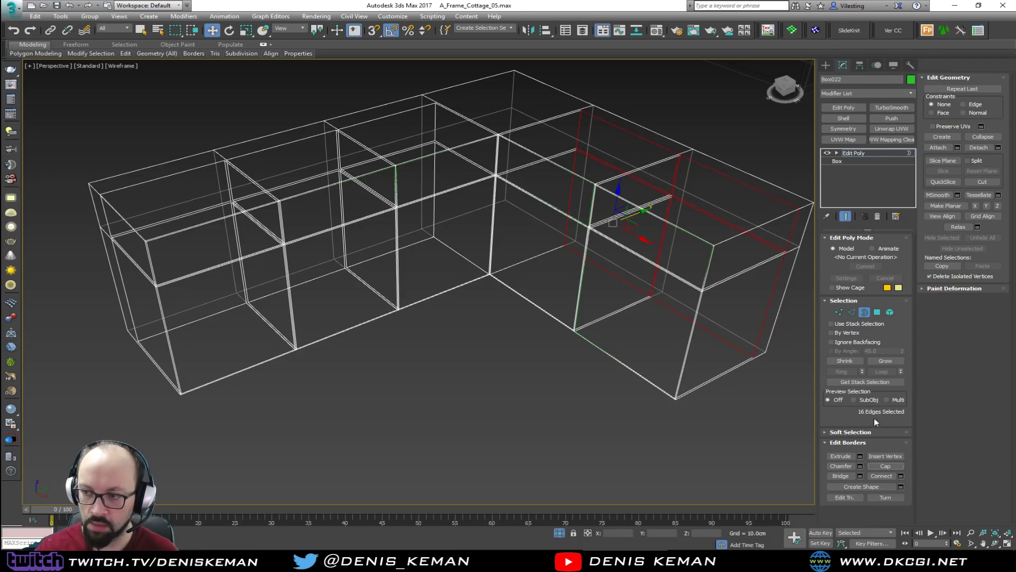
Finish border editing on the lower cabinet body, deselect it and show the perspective view shaded instead of wireframe
click(866, 312)
click(506, 419)
key(F3)
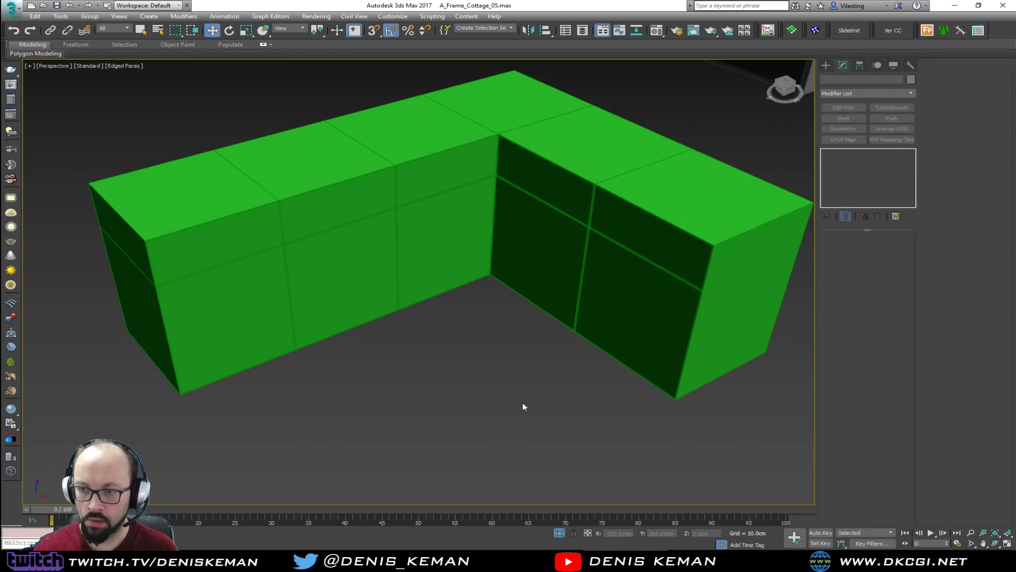
Give the lower cabinets' front panels thickness with a Shell modifier
click(366, 271)
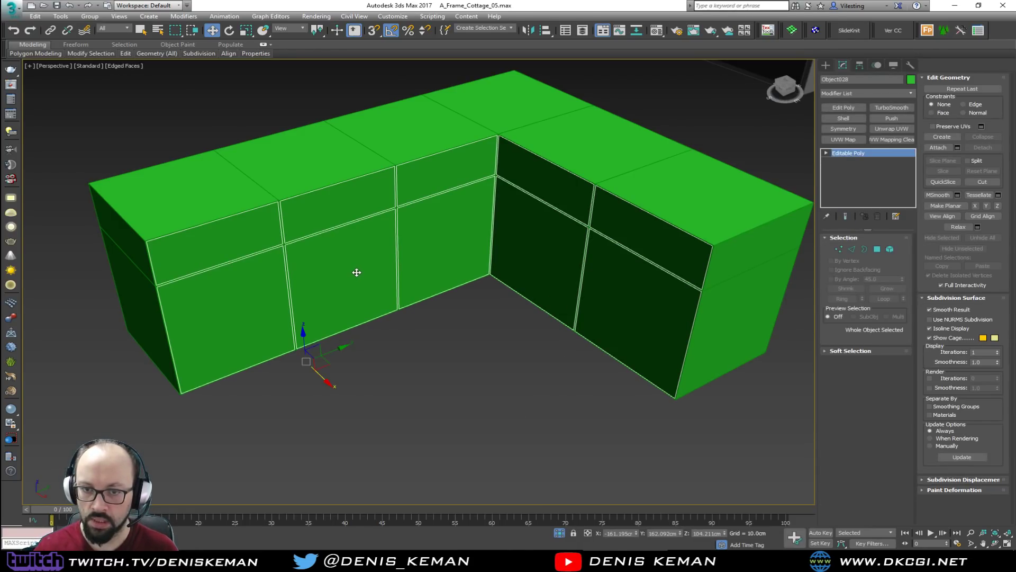
scroll(352, 272, up, 4)
middle_drag(351, 272, 537, 321)
scroll(455, 299, up, 2)
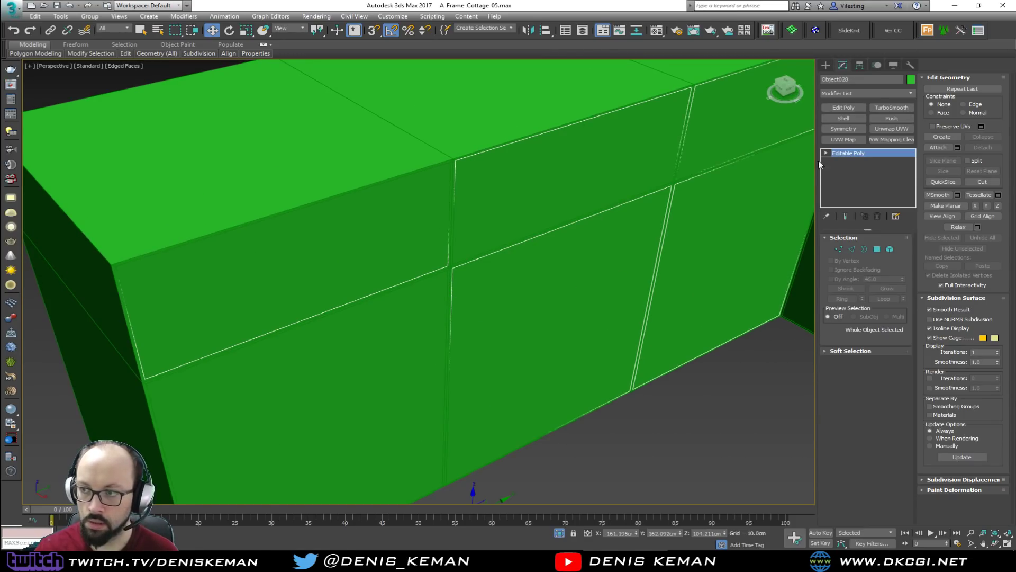
click(843, 118)
Examine the shelled front panels, checking the gaps between them and the inner corner of the L-shaped cabinets
middle_drag(708, 272, 625, 285)
alt+middle_drag(624, 286, 426, 336)
scroll(448, 204, up, 3)
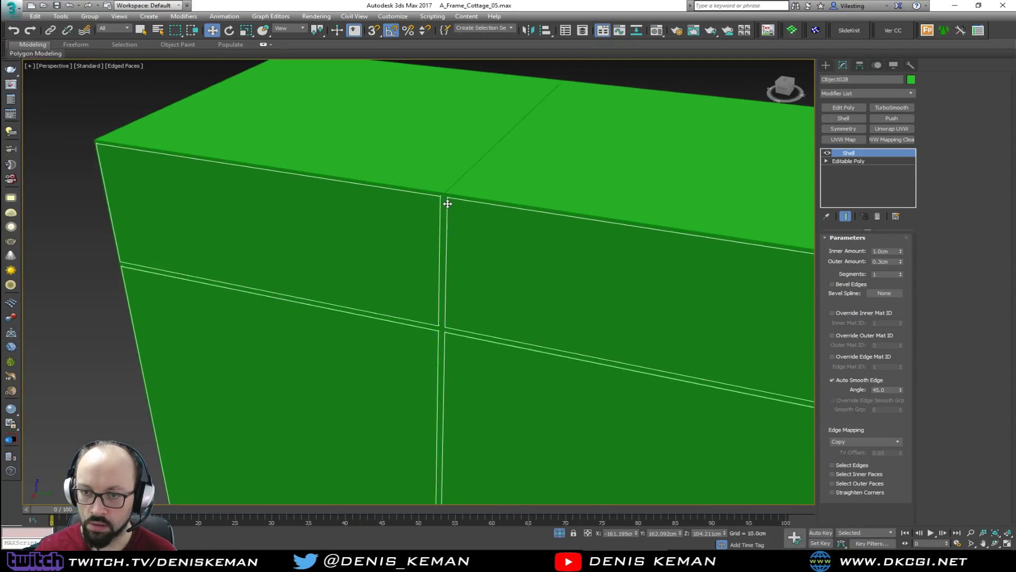
scroll(448, 204, up, 2)
scroll(469, 279, down, 5)
alt+middle_drag(491, 306, 531, 273)
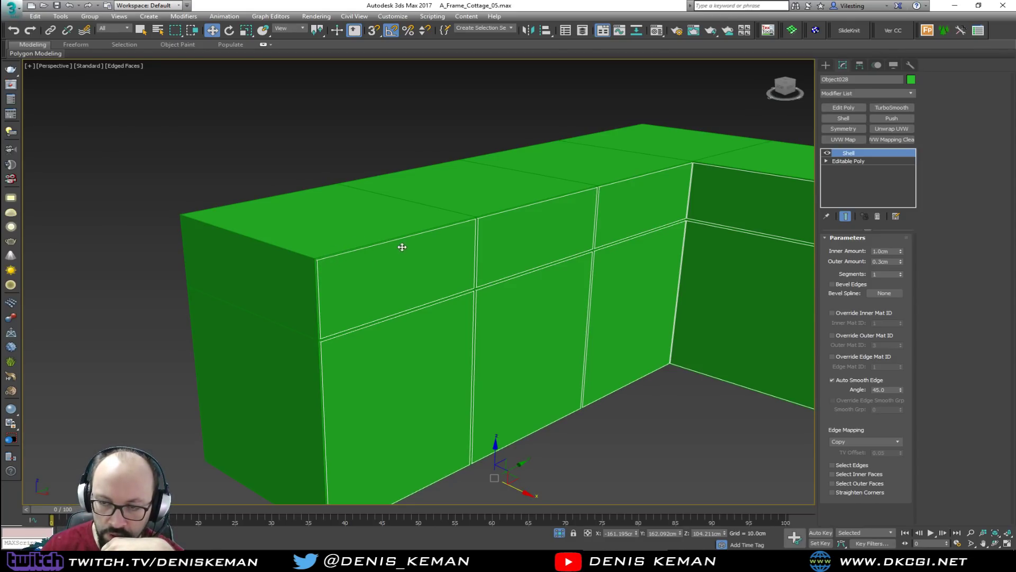
alt+middle_drag(528, 205, 389, 242)
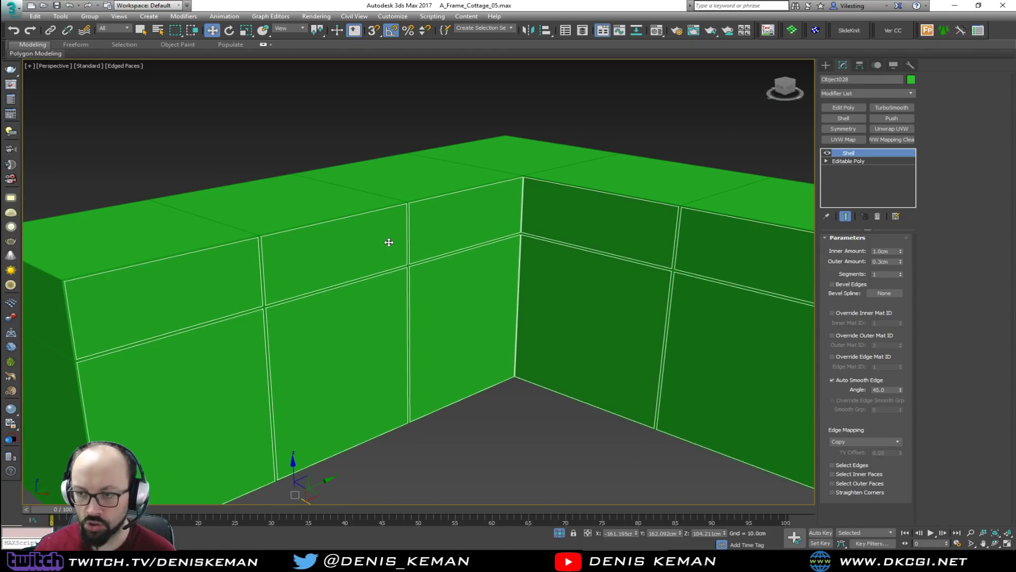
alt+middle_drag(457, 317, 465, 297)
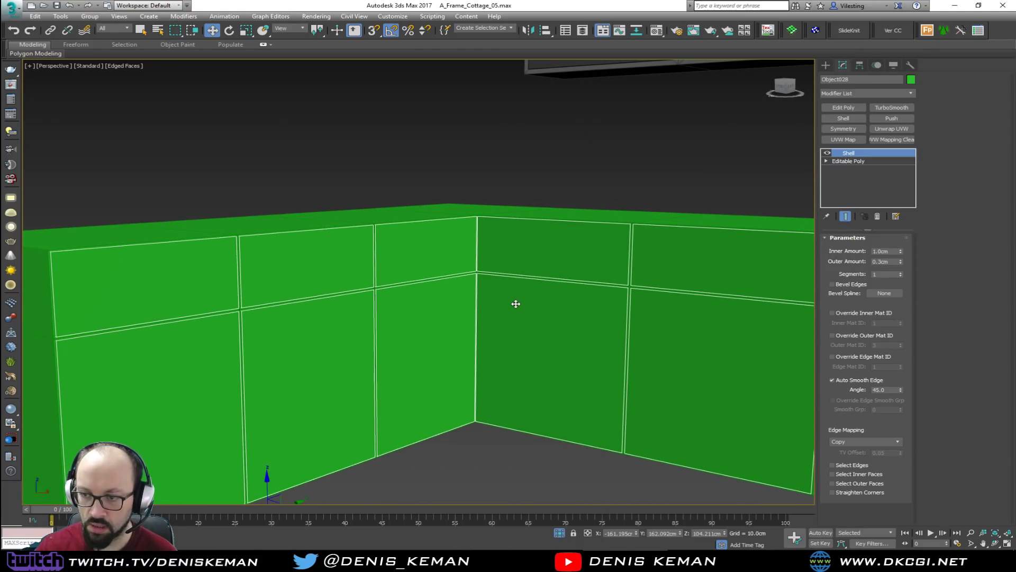
Add an Edit Poly modifier above the Shell on the lower cabinets' front panels
scroll(516, 304, down, 5)
click(843, 108)
scroll(708, 286, down, 2)
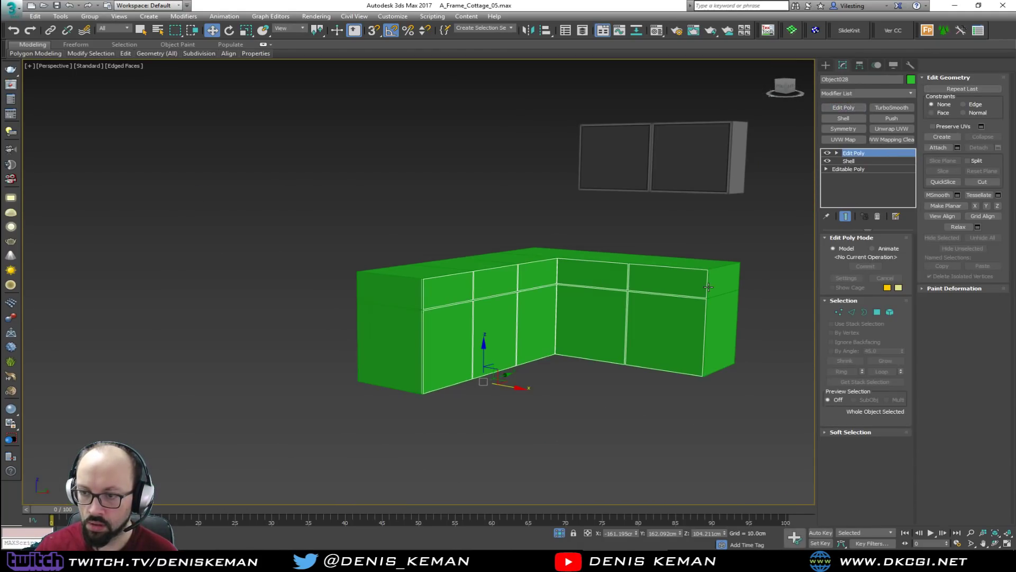
alt+middle_drag(708, 286, 736, 251)
Select the uppermost row of vertices on the front panels and lower them along Z by 3 cm and another 2 cm
key(1)
drag(385, 298, 386, 296)
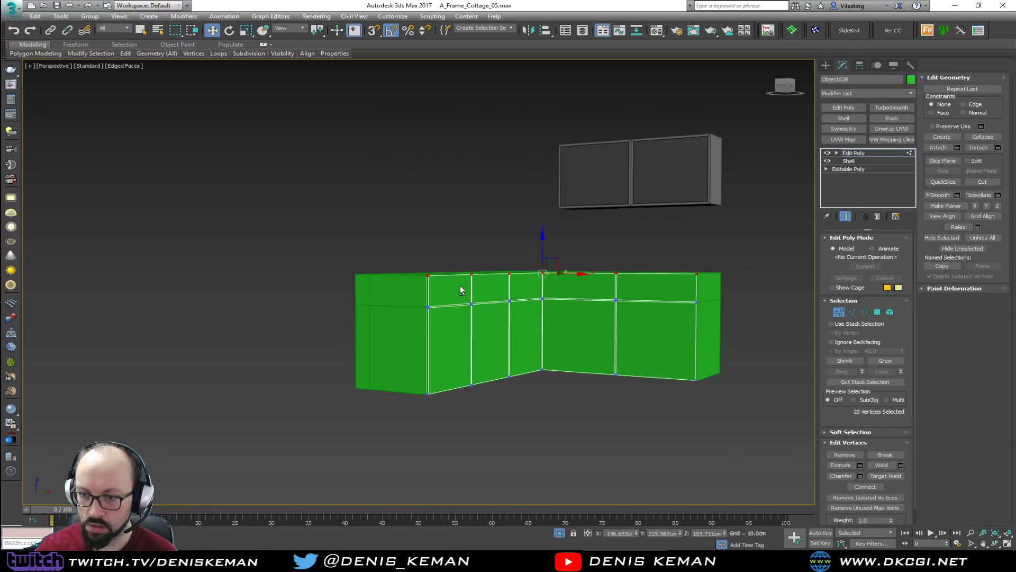
alt+middle_drag(462, 288, 453, 295)
scroll(453, 295, up, 5)
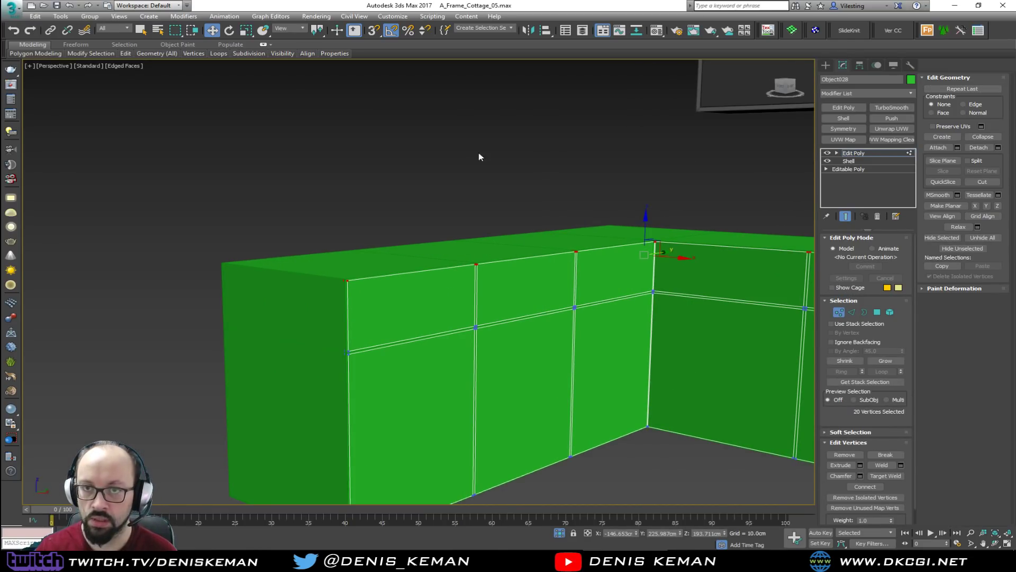
right_click(213, 30)
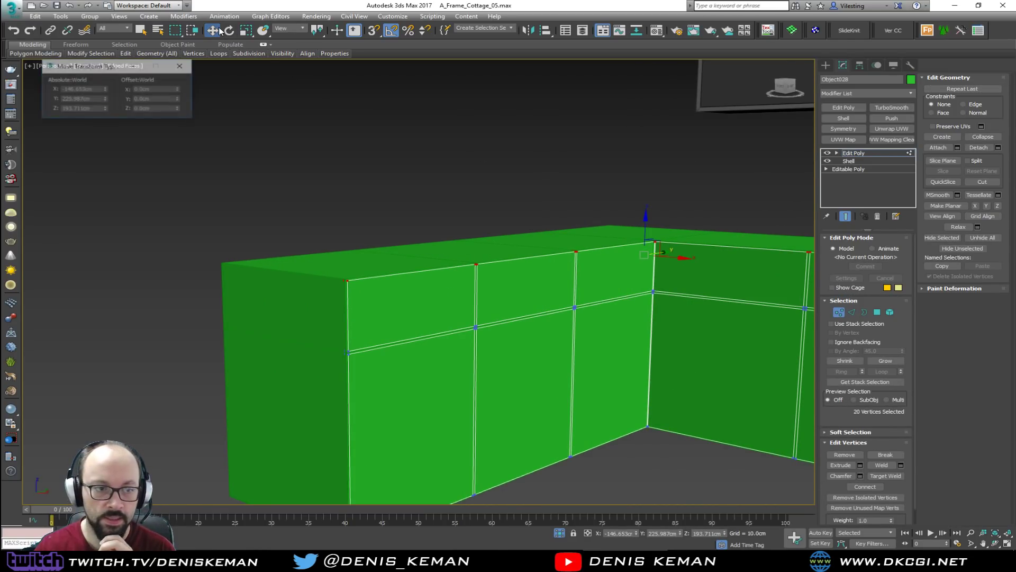
double_click(158, 109)
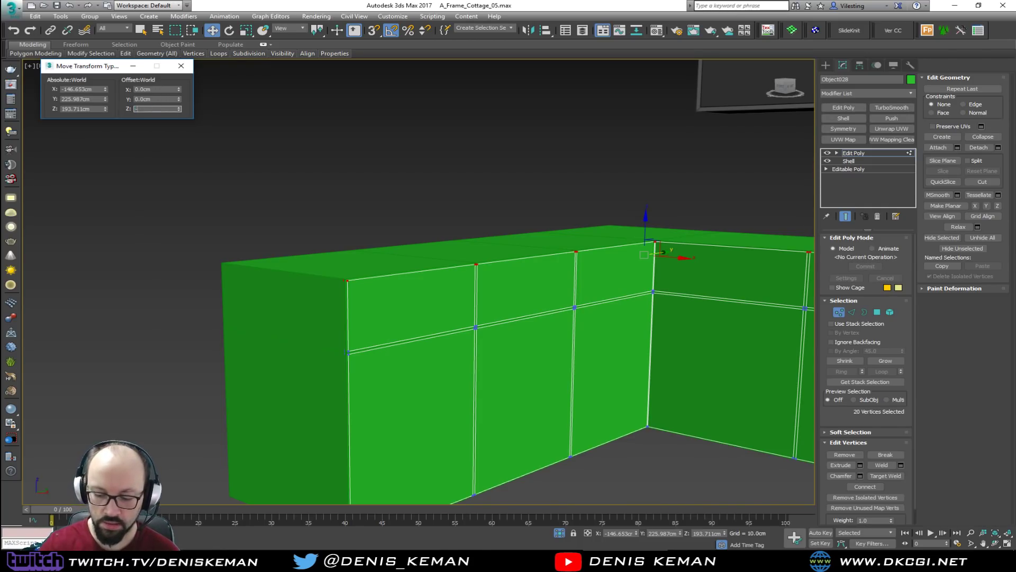
text(-3)
key(Return)
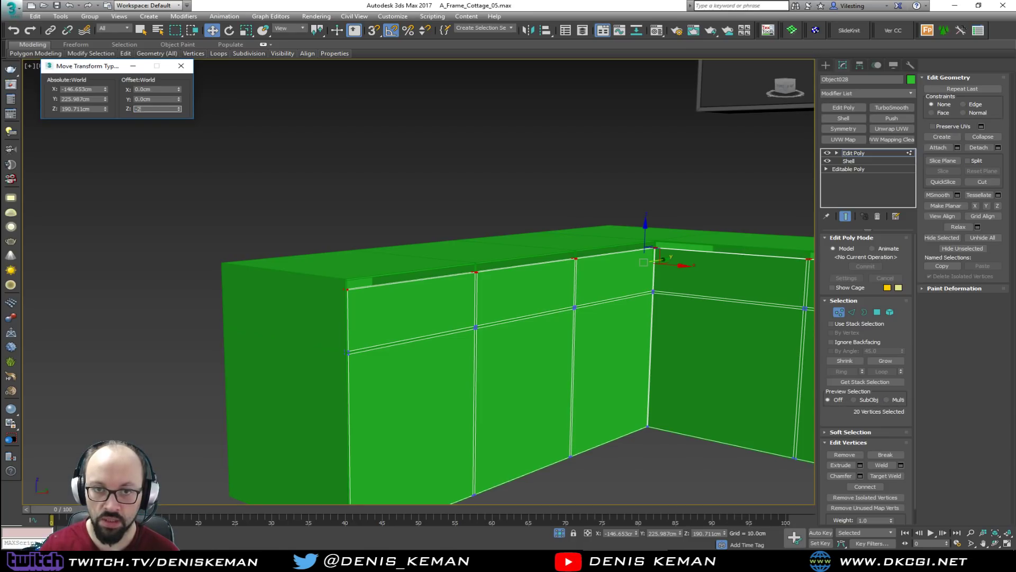
text(-2)
key(Return)
click(838, 312)
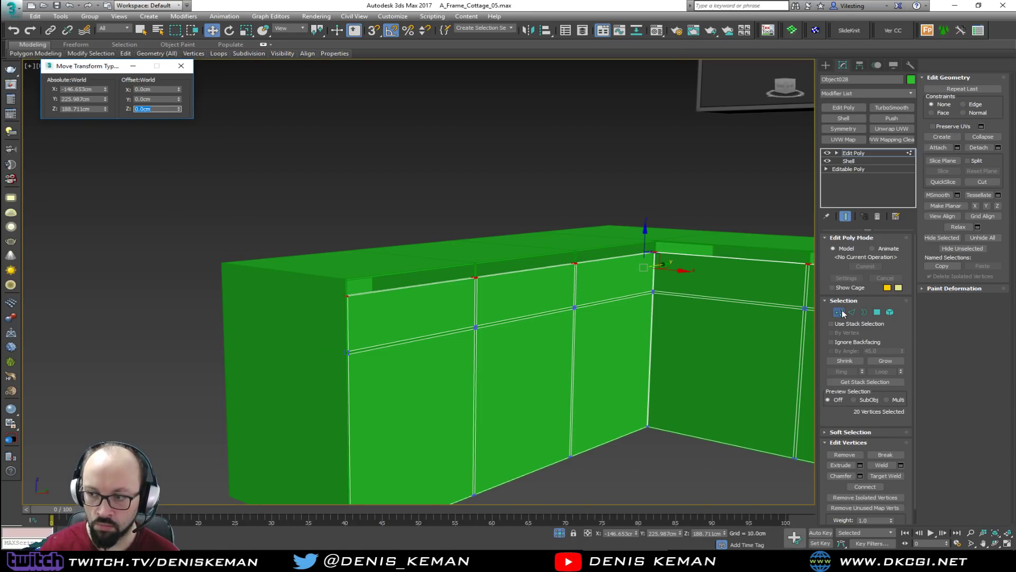
On the lower cabinet body, select the five recess ledge polygons above the front panels and lower them along Z to close the gap
click(512, 260)
alt+middle_drag(513, 260, 429, 293)
key(alt+w)
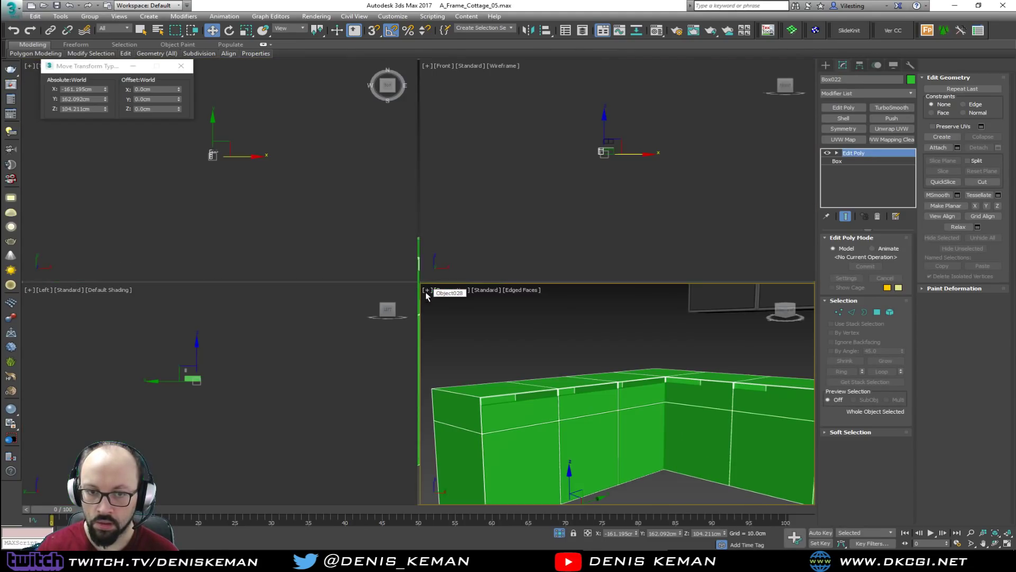
key(alt+w)
alt+middle_drag(405, 373, 401, 337)
scroll(273, 264, up, 4)
scroll(273, 263, up, 1)
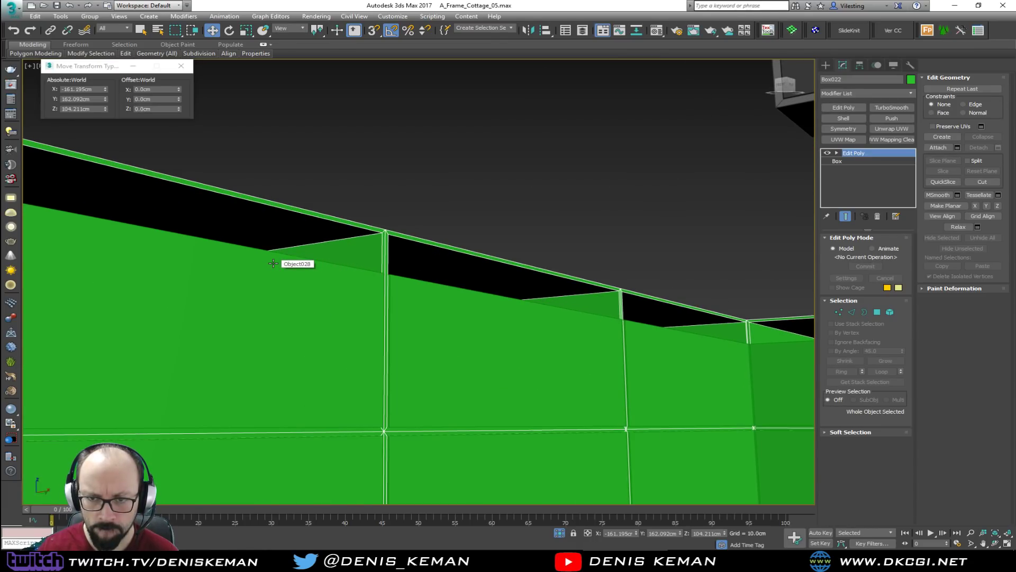
key(4)
click(265, 229)
ctrl+click(483, 270)
ctrl+click(677, 319)
alt+middle_drag(691, 323, 614, 339)
ctrl+click(628, 342)
alt+middle_drag(700, 342, 492, 320)
ctrl+click(493, 320)
click(160, 109)
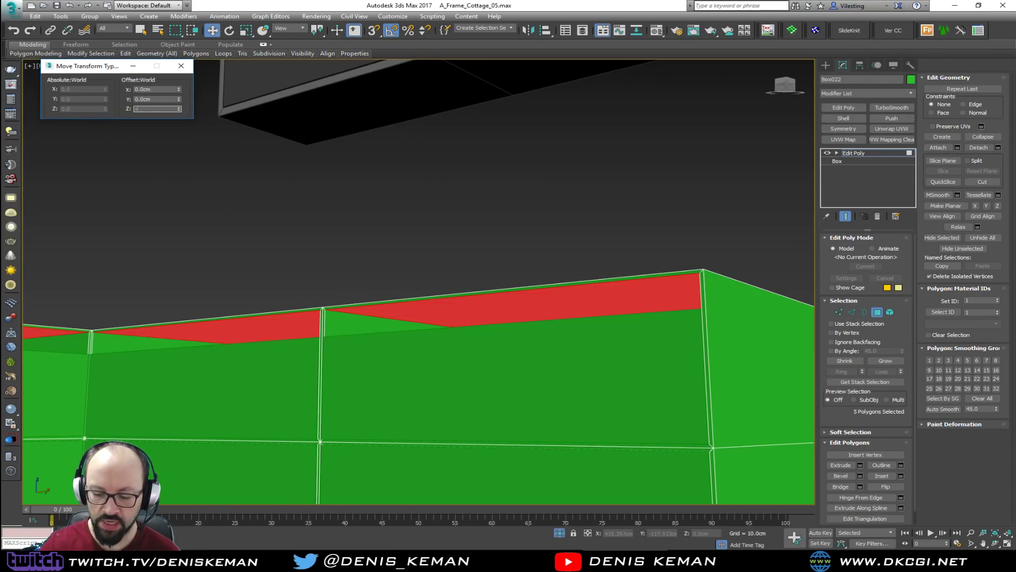
key(Return)
alt+middle_drag(402, 222, 408, 253)
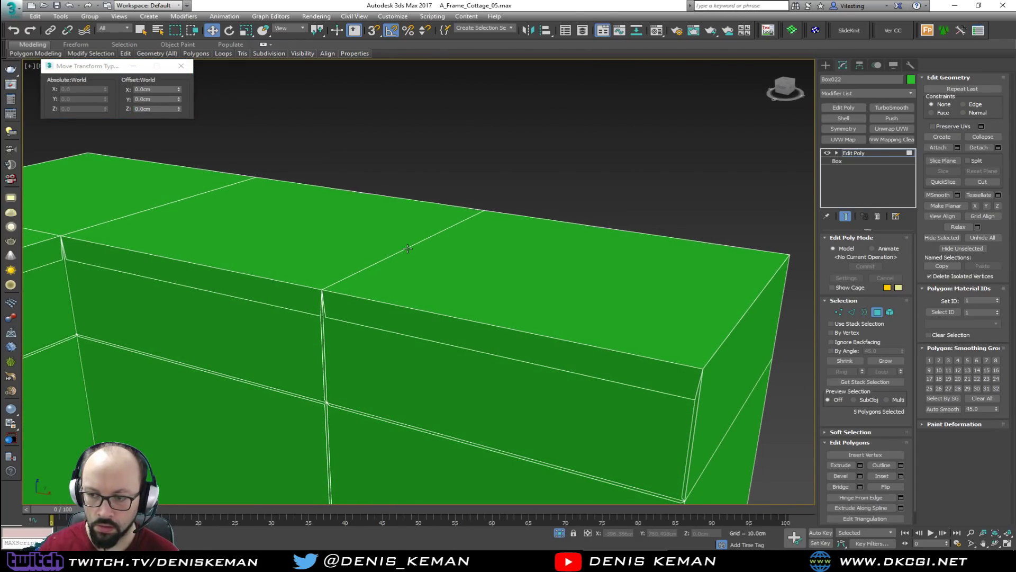
middle_drag(481, 294, 589, 244)
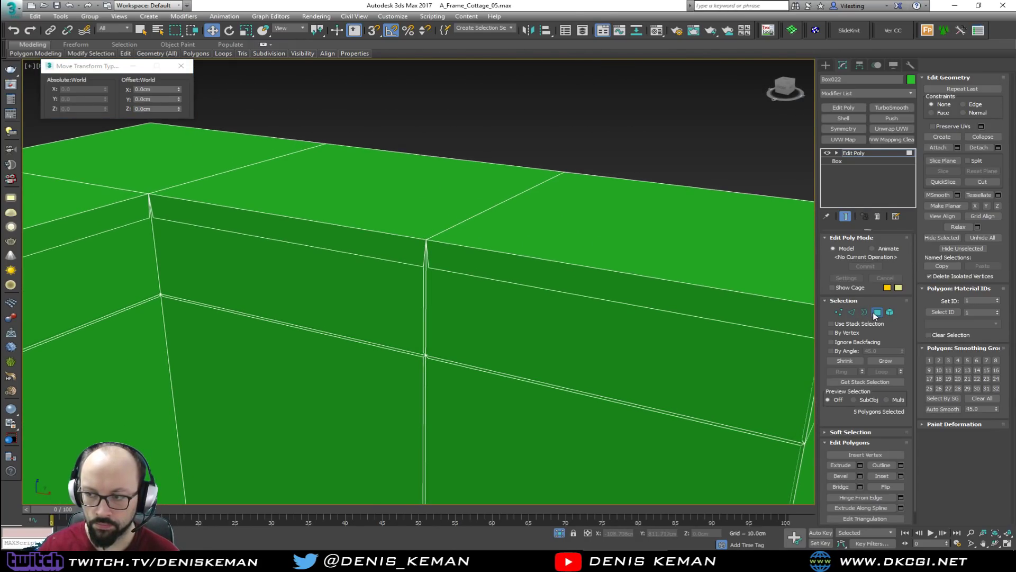
click(877, 312)
click(606, 132)
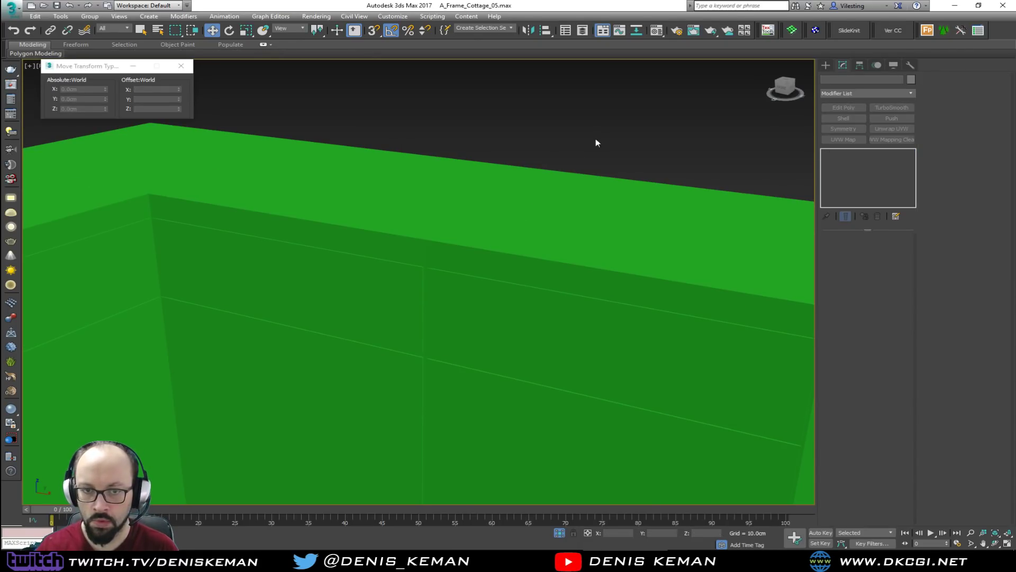
Paste the copied Chamfer modifier onto the lower cabinet body and inspect its edges
middle_drag(222, 237, 379, 195)
scroll(378, 195, down, 4)
click(304, 174)
right_click(853, 153)
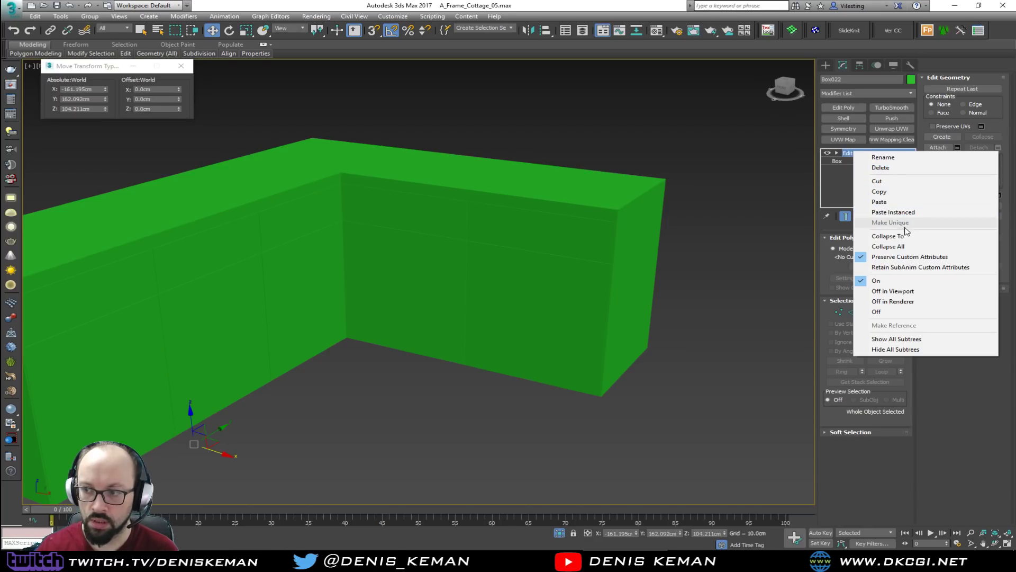
click(895, 201)
middle_drag(394, 256, 540, 239)
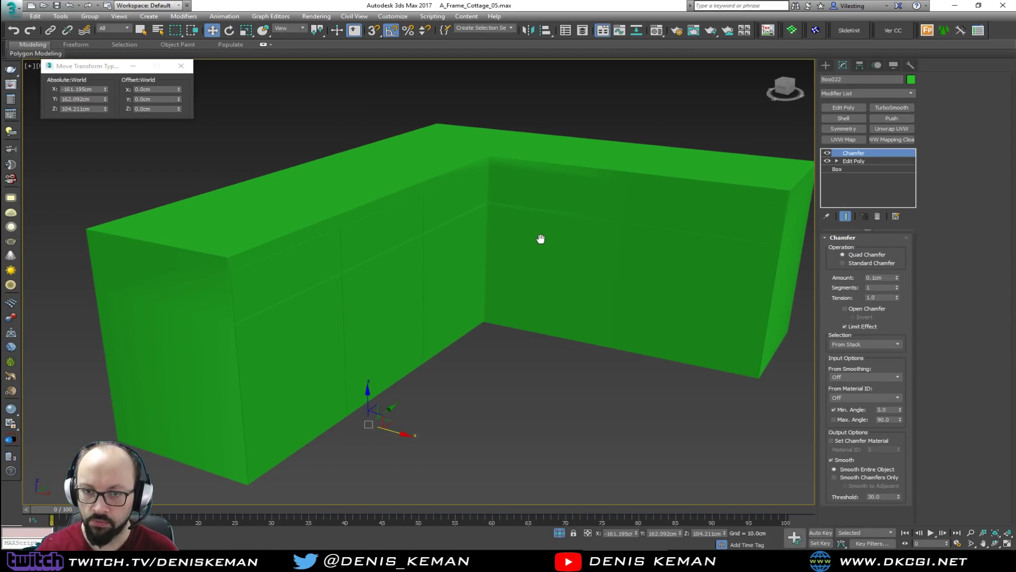
scroll(221, 271, up, 5)
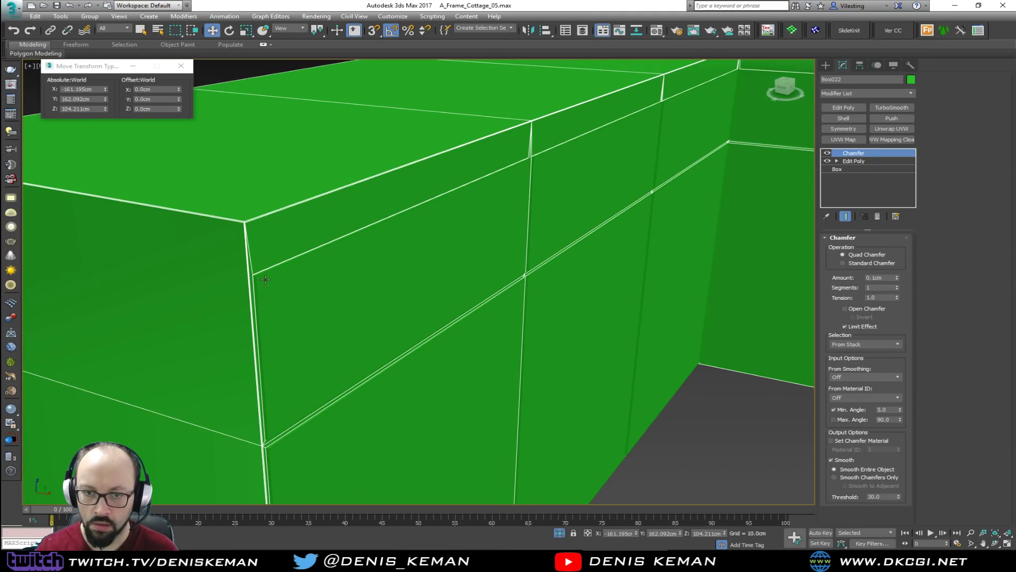
key(F4)
Paste the same Chamfer modifier onto the lower cabinets' front panels
click(650, 430)
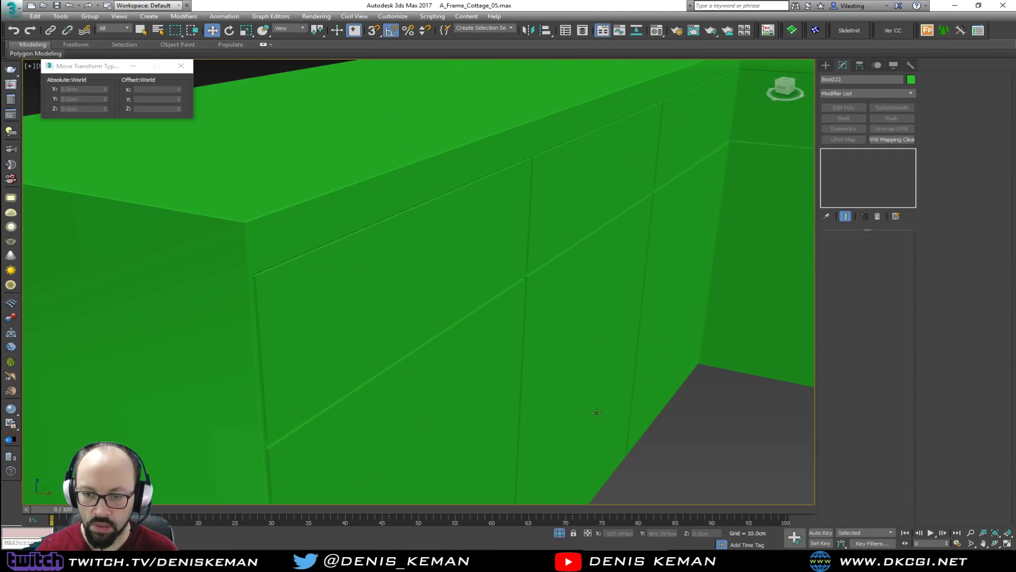
right_click(869, 153)
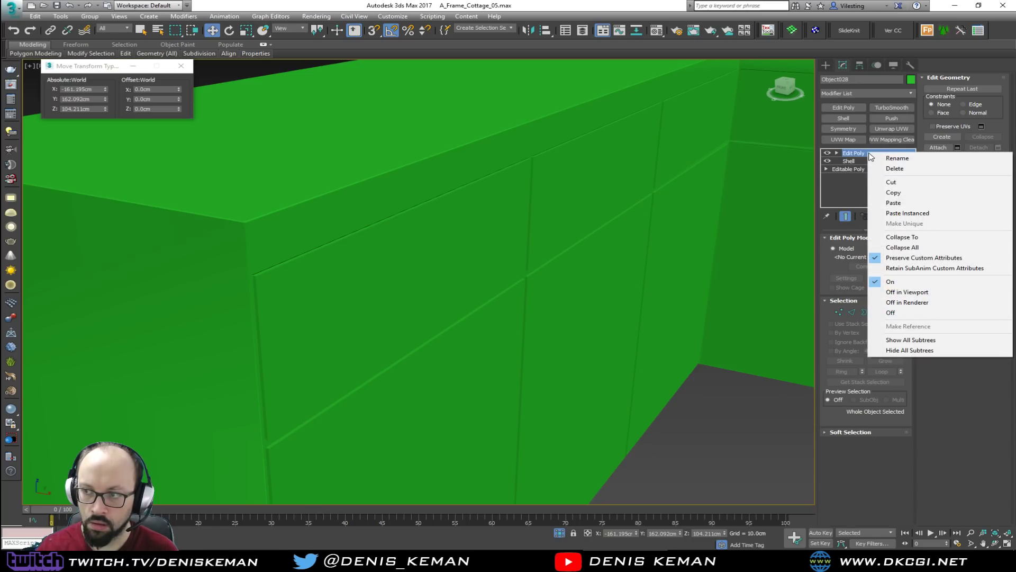
click(908, 203)
alt+middle_drag(544, 257, 620, 235)
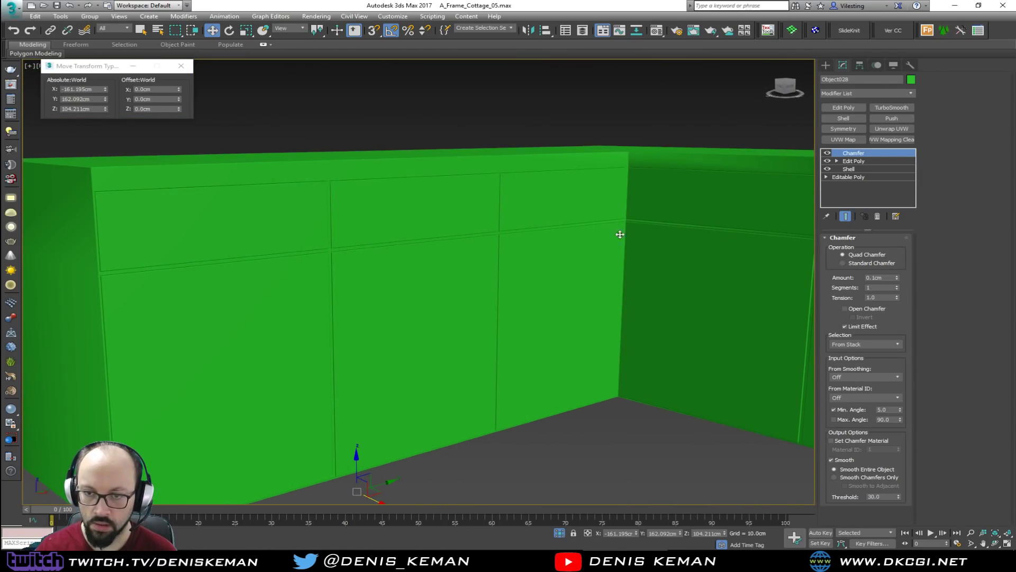
Change the front panels' object color to the custom medium gray
click(910, 80)
click(594, 221)
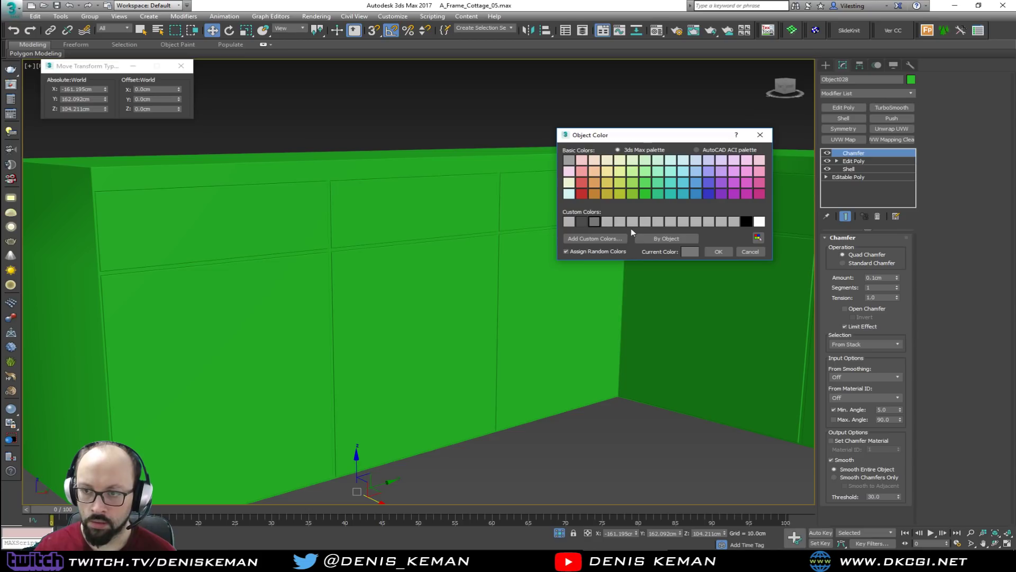
click(718, 252)
Change the lower cabinet body's object color to the custom dark gray
click(431, 176)
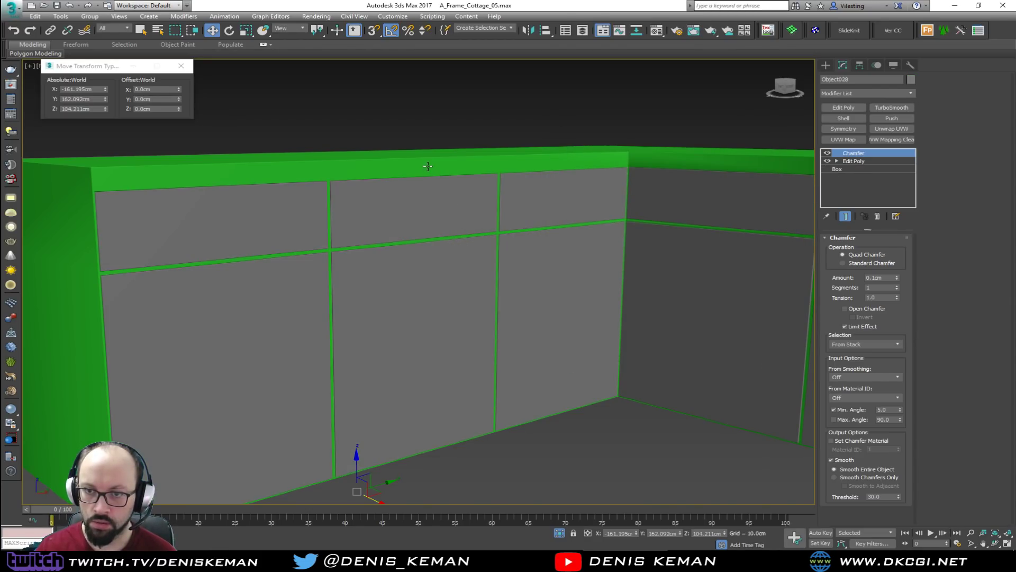
click(910, 80)
click(581, 221)
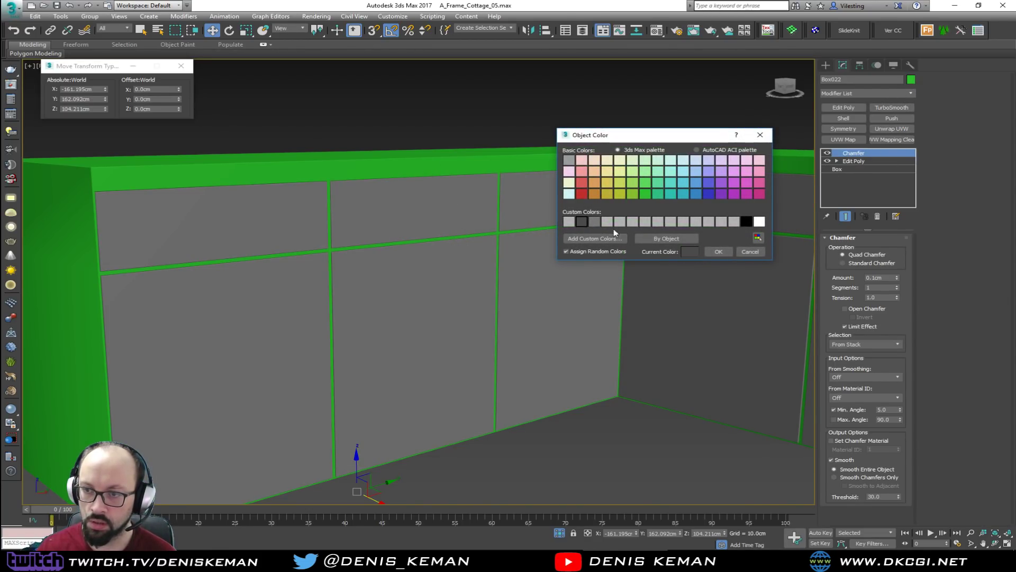
click(718, 252)
click(592, 427)
Change the body of the wall-mounted upper cabinet to the custom dark gray object color
alt+middle_drag(563, 358, 360, 365)
scroll(366, 355, down, 3)
alt+middle_drag(370, 318, 418, 360)
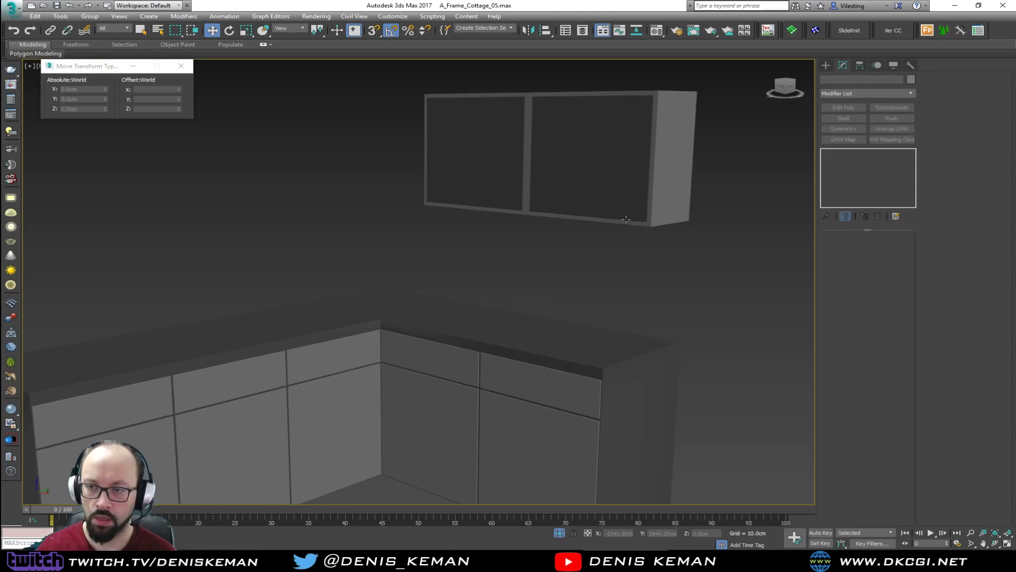
click(624, 224)
click(911, 79)
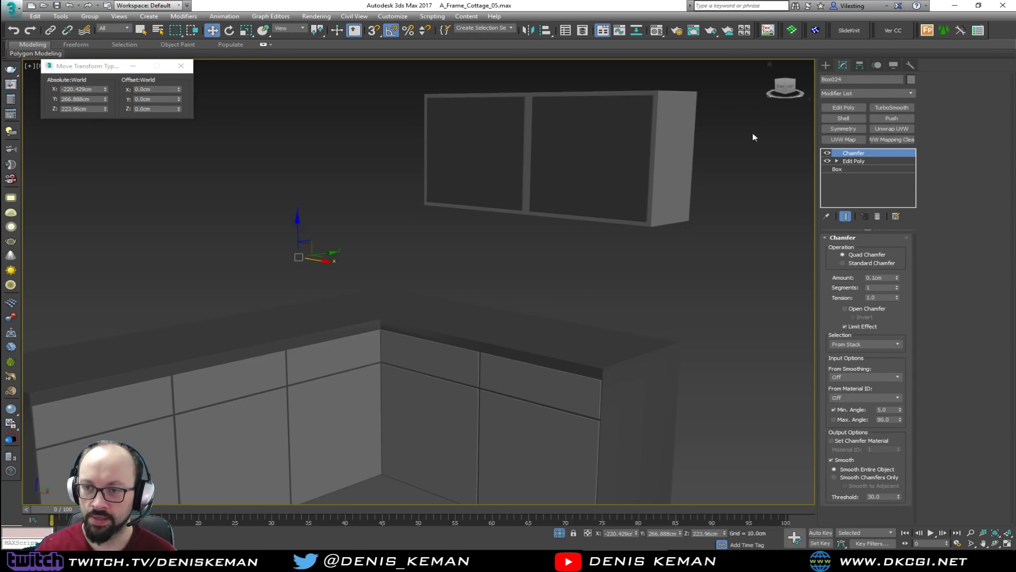
click(581, 221)
click(718, 252)
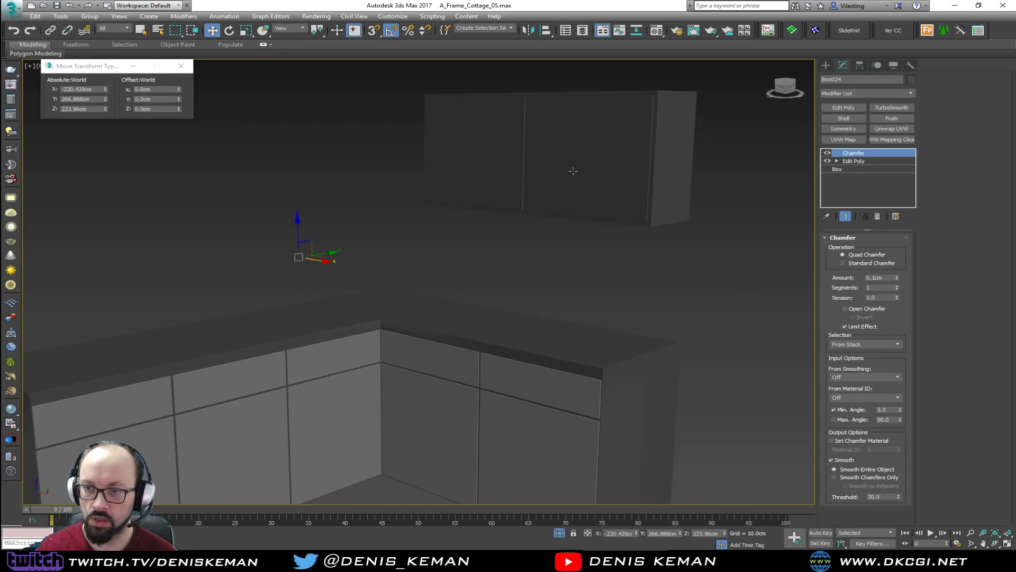
Change the upper cabinet's doors to the custom medium gray object color
click(594, 223)
click(717, 252)
click(683, 292)
Examine the recolored kitchen cabinets, focusing on the countertop edge and the inner corner
middle_drag(442, 316, 502, 246)
scroll(555, 251, down, 3)
scroll(392, 310, up, 5)
scroll(392, 310, down, 8)
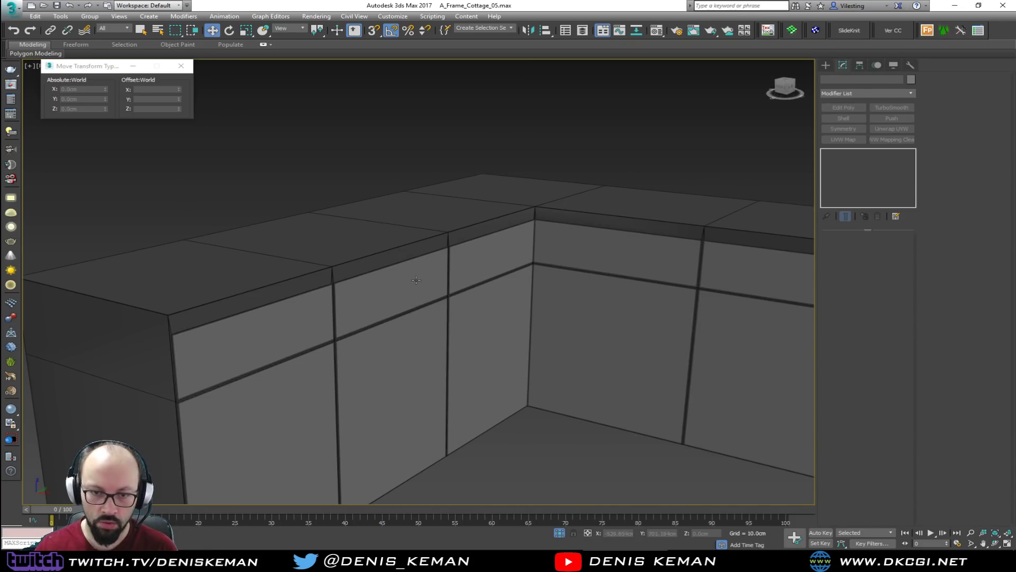
alt+middle_drag(365, 322, 355, 320)
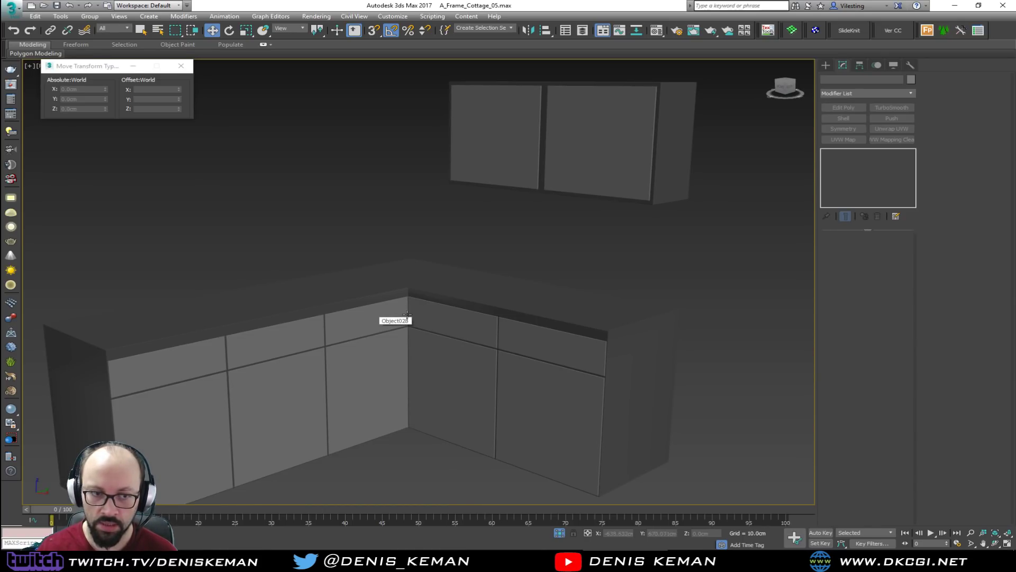
scroll(409, 312, up, 3)
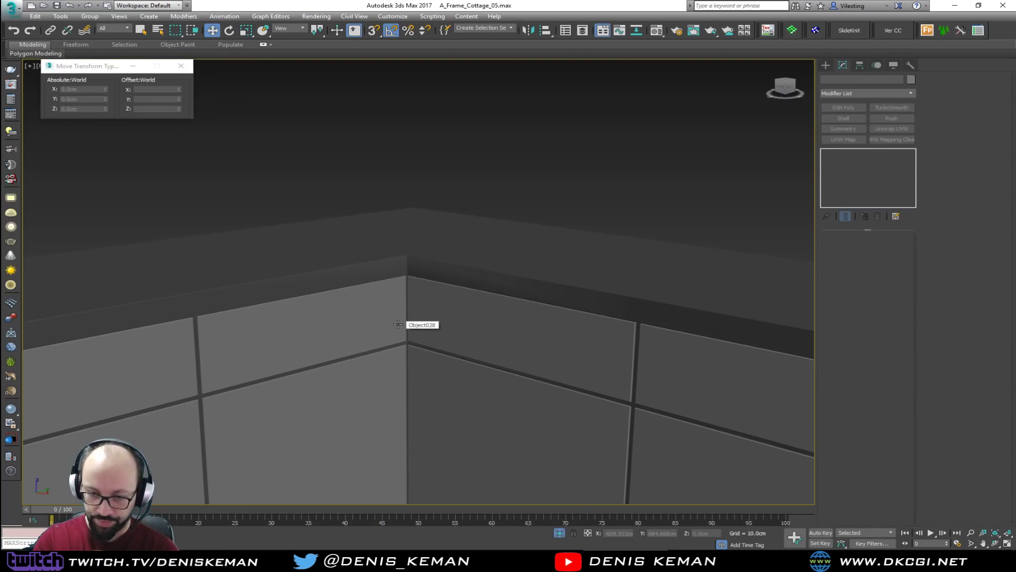
Bring back the full cottage scene and examine the gray kitchen cabinets in the interior
alt+middle_drag(588, 369, 463, 270)
scroll(474, 268, down, 3)
alt+middle_drag(541, 304, 481, 266)
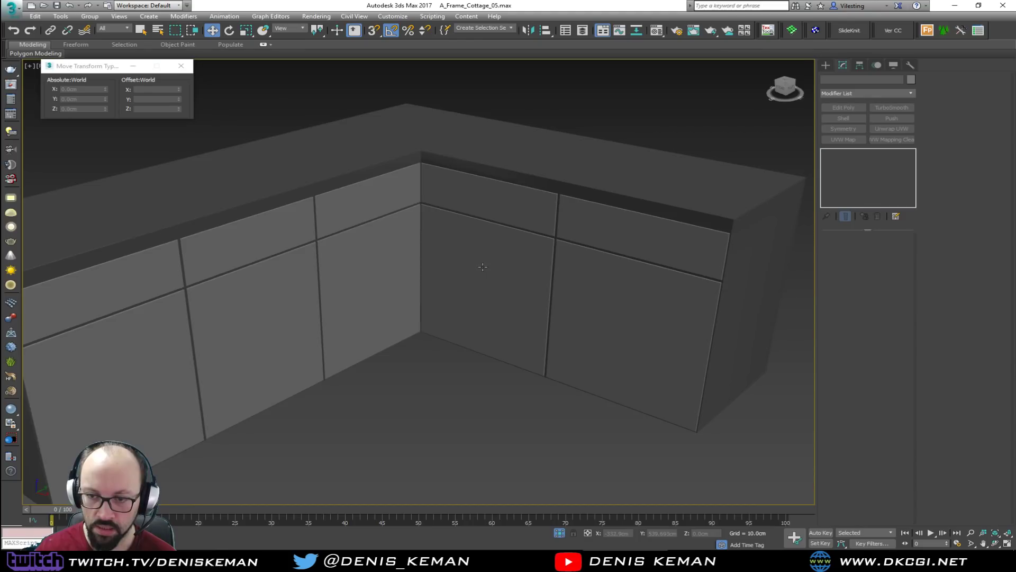
scroll(480, 265, down, 2)
right_click(480, 264)
click(512, 191)
scroll(471, 265, down, 2)
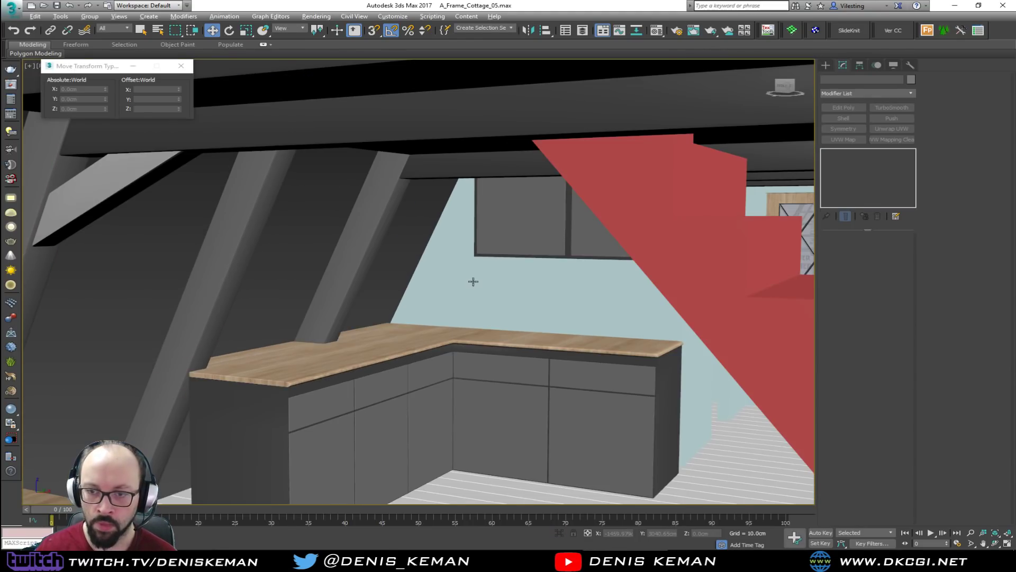
scroll(467, 283, up, 3)
alt+middle_drag(475, 280, 480, 281)
middle_drag(449, 358, 456, 335)
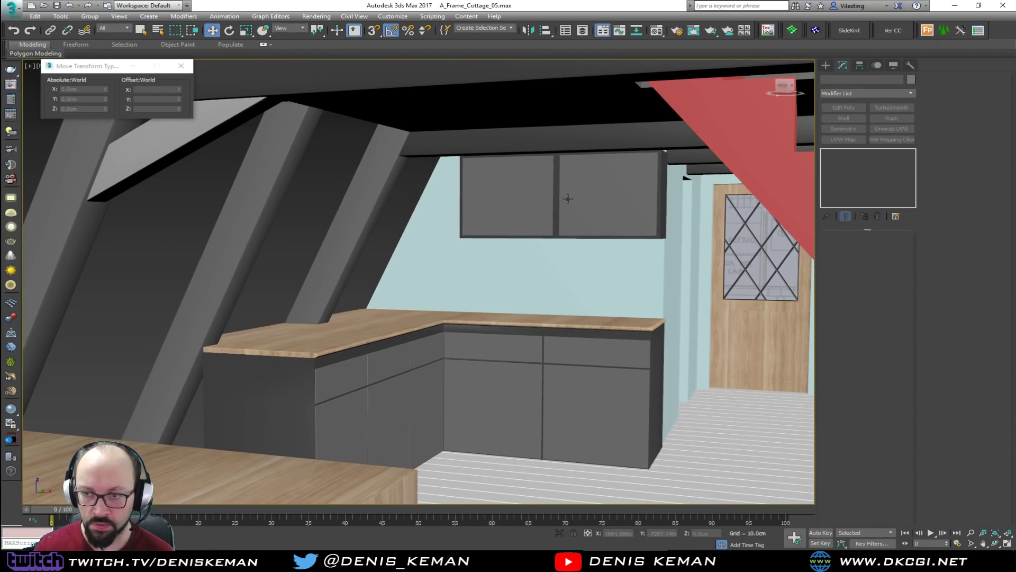
click(569, 203)
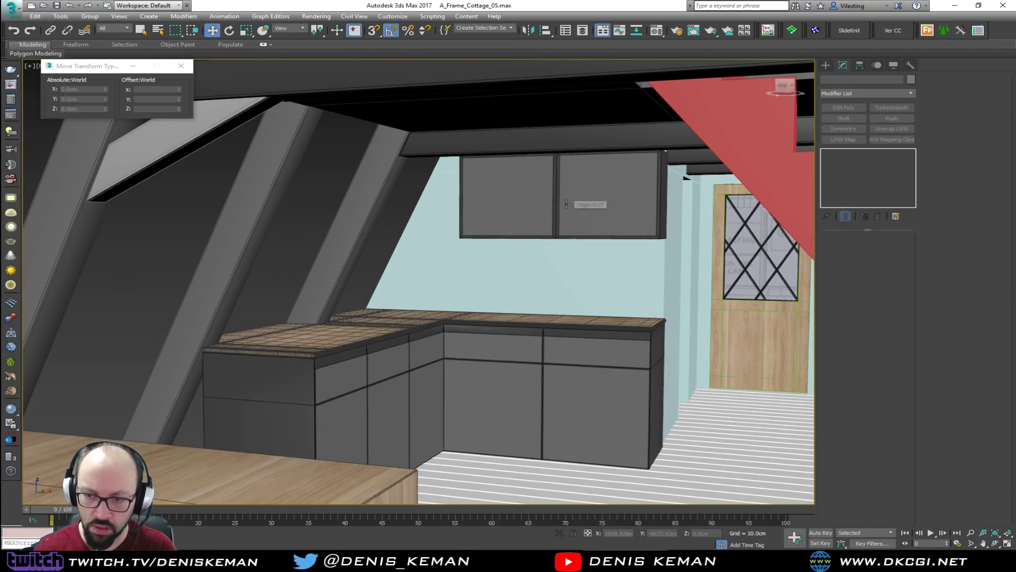
ctrl+click(504, 376)
key(alt+q)
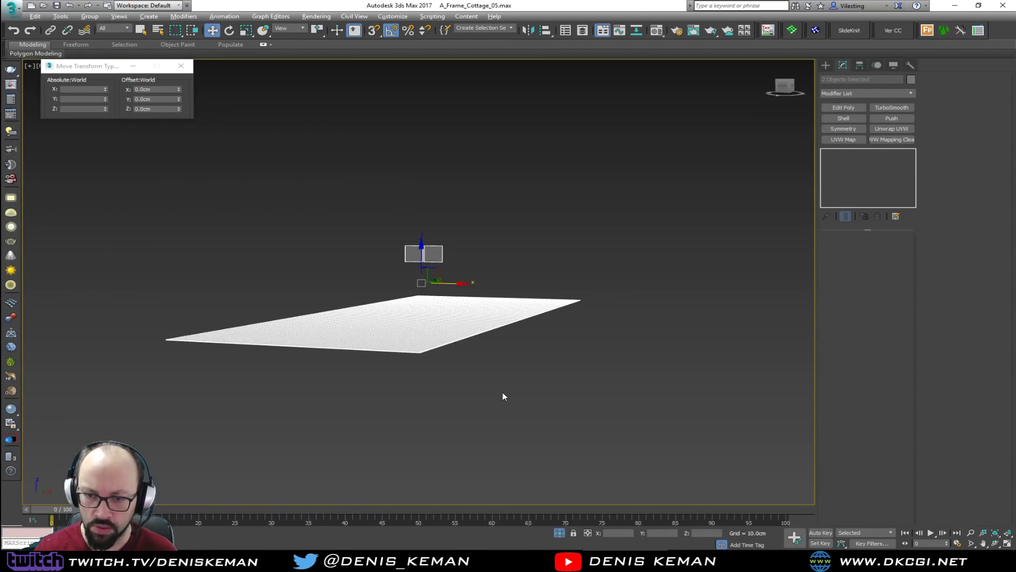
right_click(505, 356)
click(538, 282)
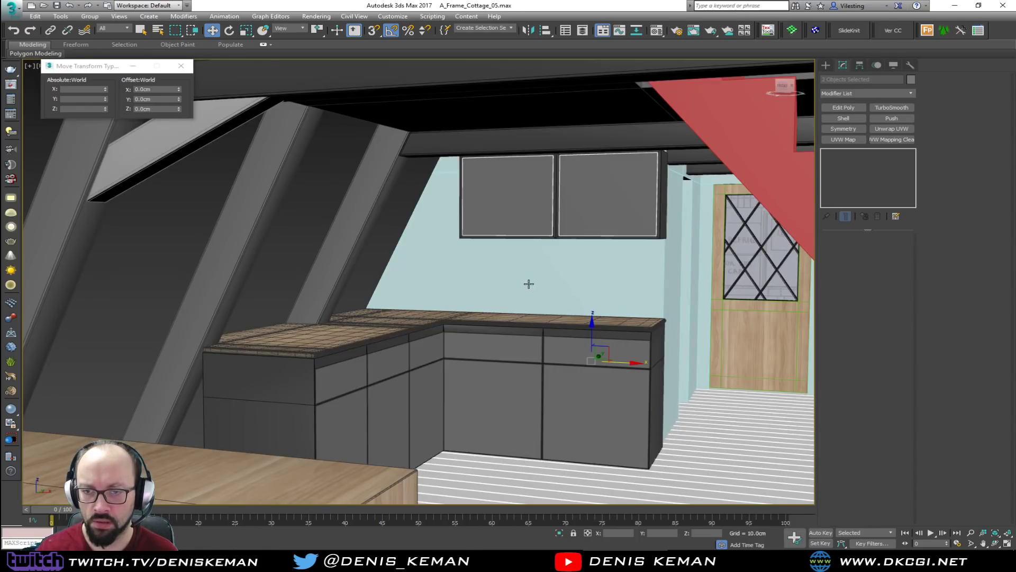
Isolate the lower cabinet fronts together with the wall-mounted upper cabinet's doors
click(478, 375)
ctrl+click(514, 205)
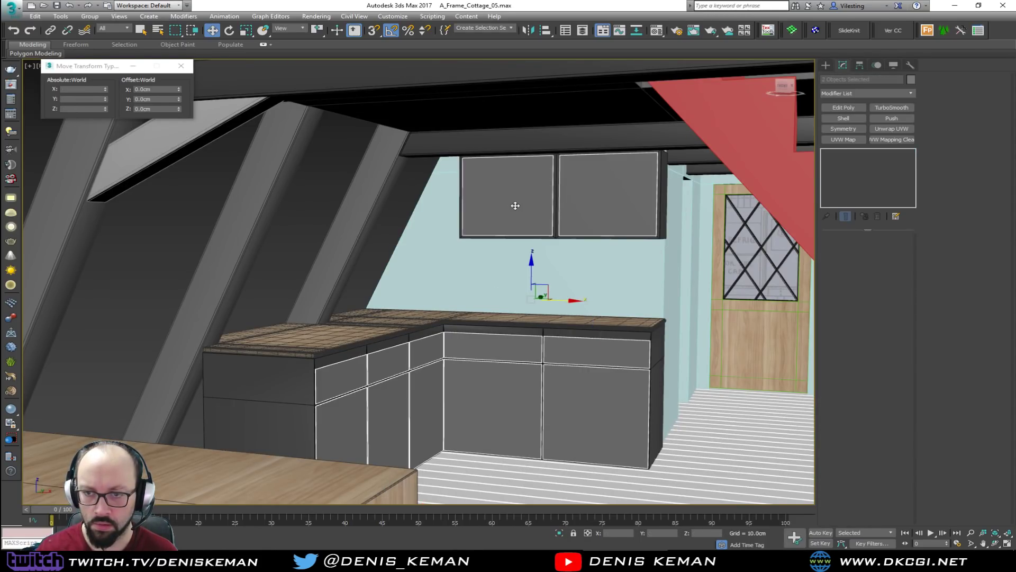
key(alt+q)
click(533, 276)
alt+middle_drag(533, 275, 476, 299)
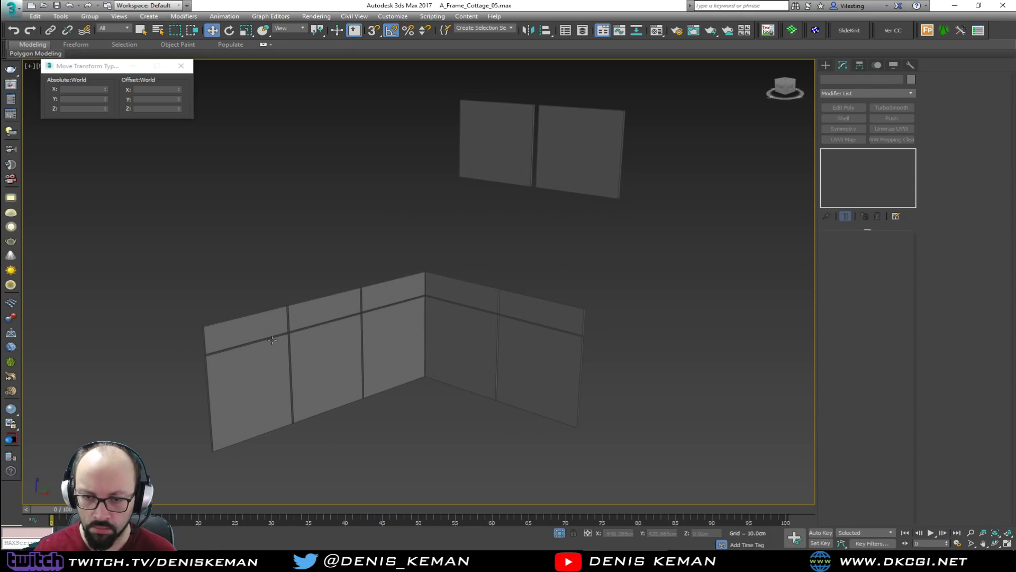
Draw a sphere of about 3.9 cm radius in the Left view over the first upper drawer front
key(alt+w)
click(291, 333)
scroll(290, 333, up, 3)
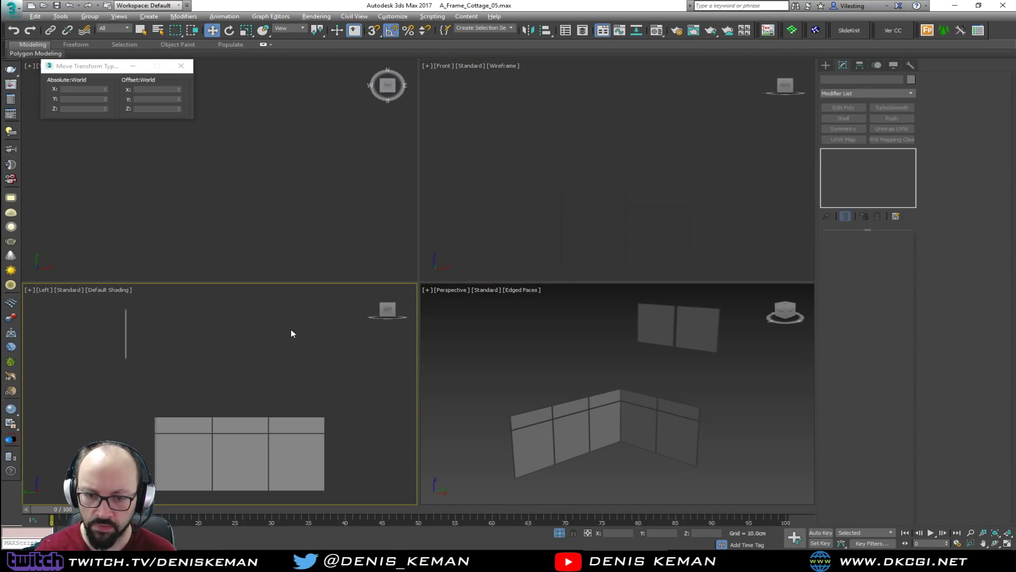
key(alt+w)
middle_drag(340, 333, 333, 271)
click(825, 64)
click(839, 142)
click(845, 131)
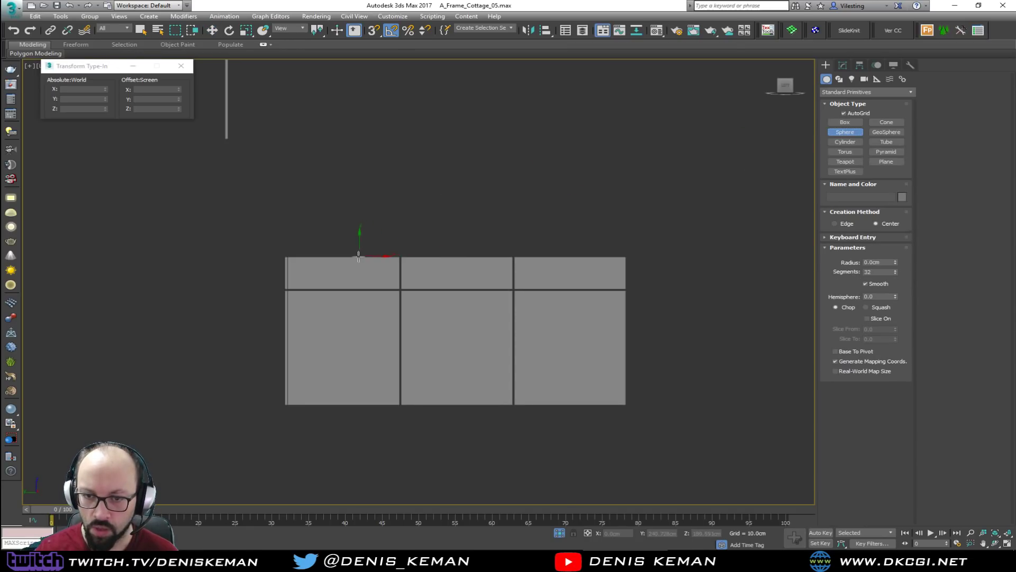
scroll(363, 243, up, 3)
click(849, 105)
click(849, 105)
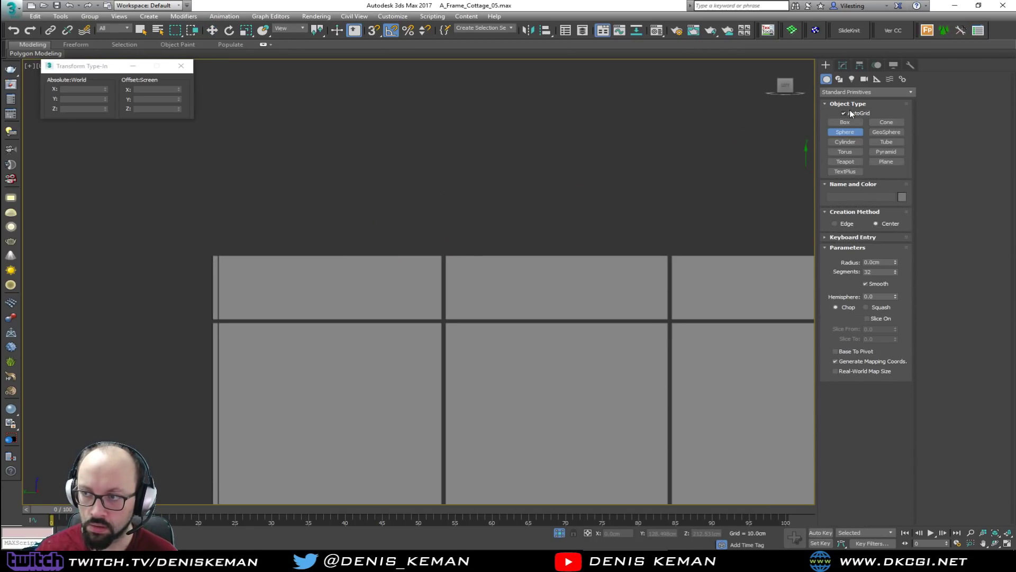
drag(327, 234, 322, 260)
key(w)
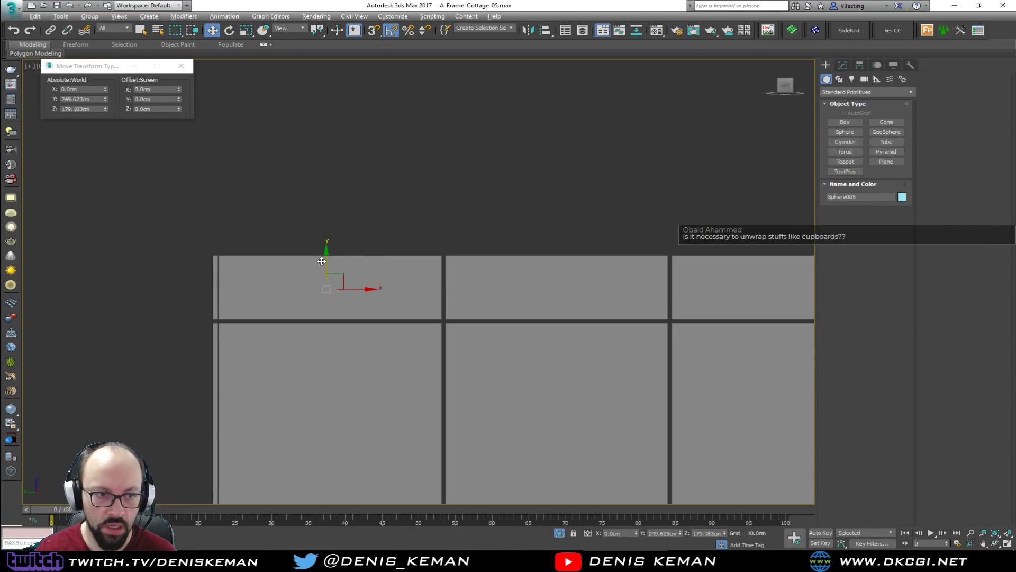
Move the sphere in the Top view to about X -162.7 cm, Y 252.8 cm, just in front of the drawer front near the inner corner
key(alt+w)
right_click(268, 190)
scroll(274, 197, down, 5)
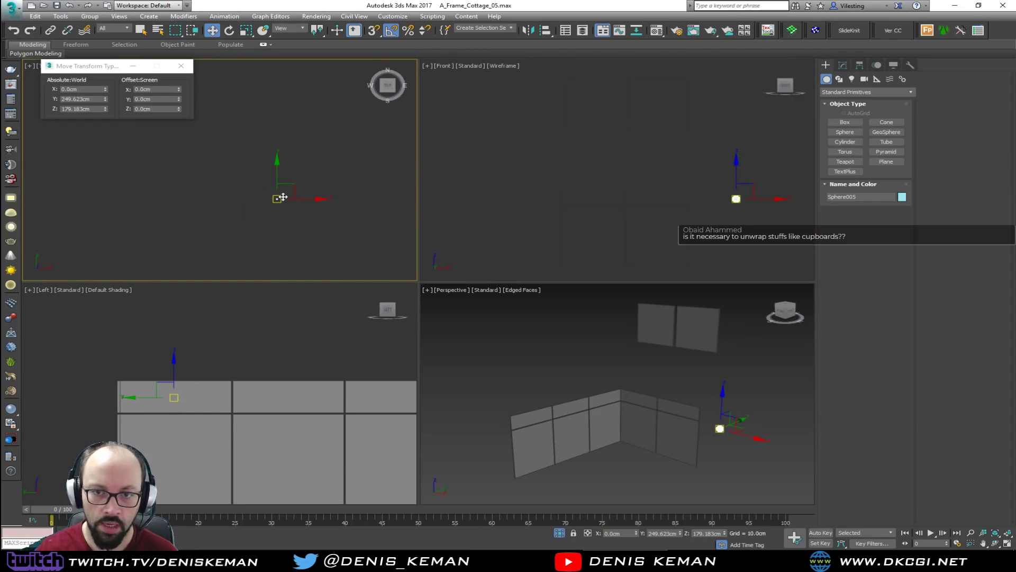
mouse_move(277, 172)
mouse_down()
mouse_move(276, 183)
mouse_move(281, 166)
mouse_up()
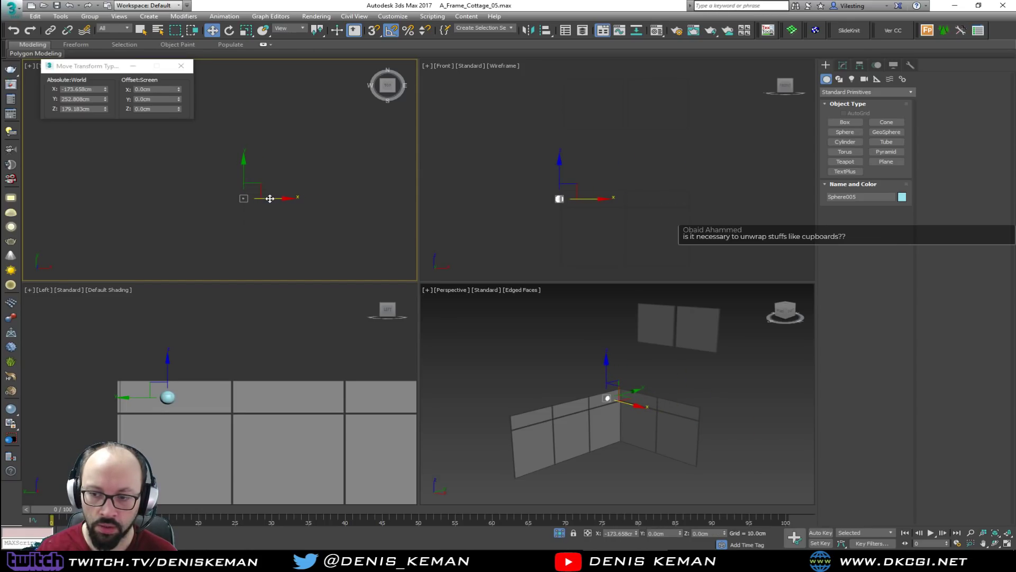
drag(270, 198, 276, 199)
right_click(618, 348)
key(alt+w)
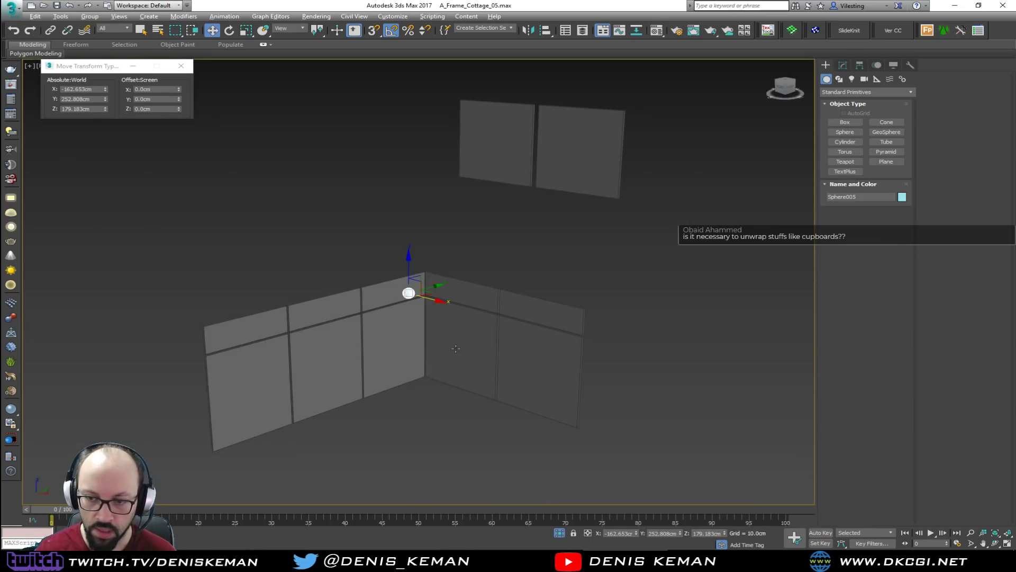
scroll(406, 309, up, 6)
mouse_move(437, 284)
alt+middle_down()
mouse_move(404, 293)
mouse_move(377, 321)
mouse_move(390, 336)
mouse_move(475, 315)
mouse_move(426, 299)
alt+middle_up()
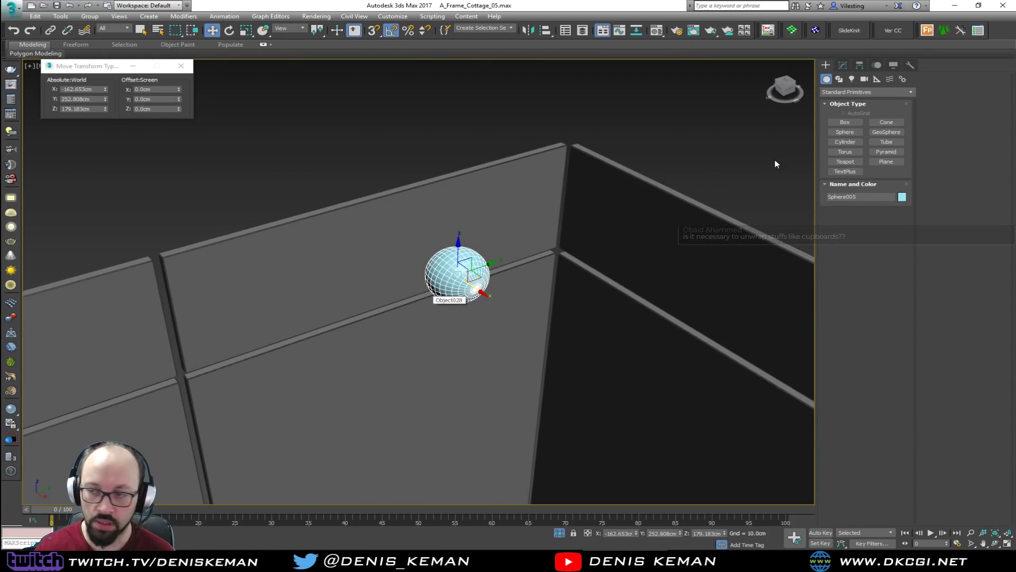
Add an Edit Poly modifier to the sphere and delete the half of its polygons facing the drawer front
click(842, 65)
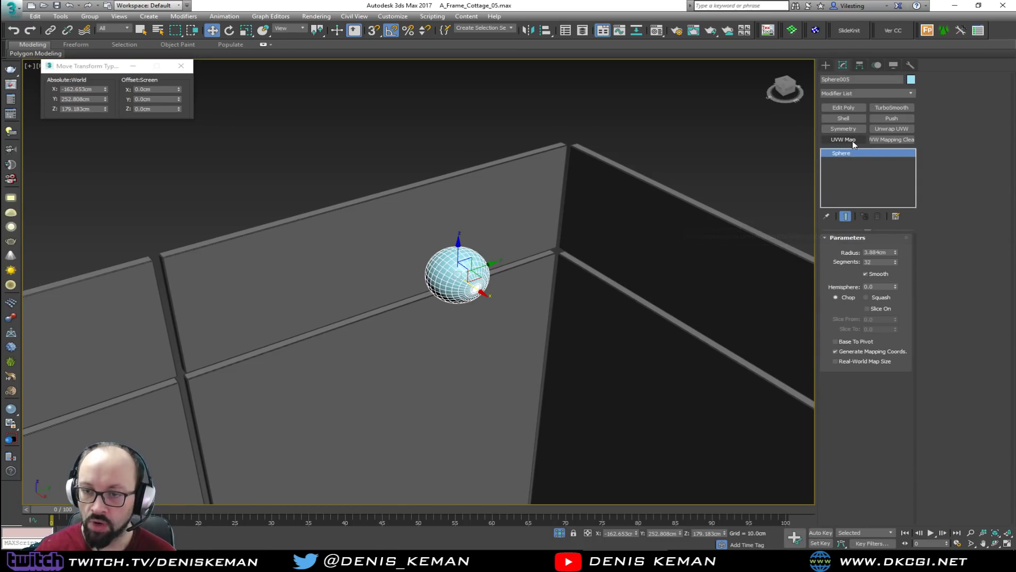
alt+middle_drag(524, 249, 537, 246)
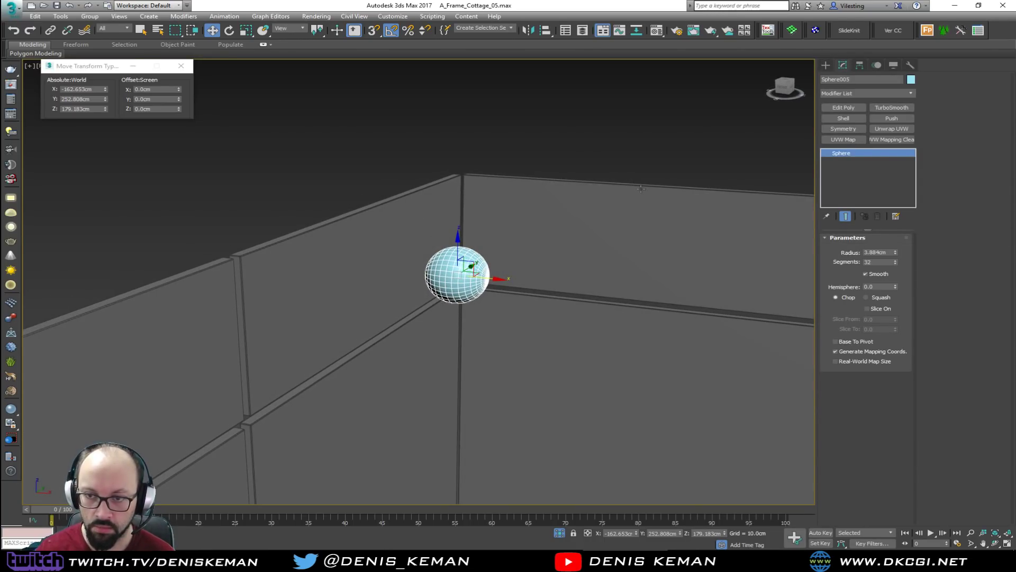
alt+middle_drag(461, 257, 457, 312)
click(835, 107)
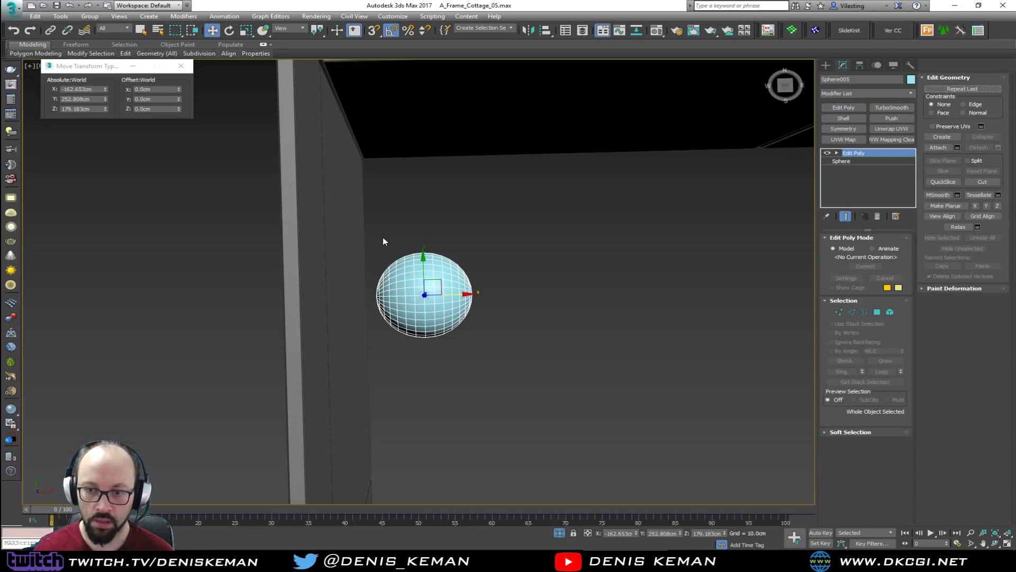
key(4)
drag(368, 215, 417, 365)
alt+middle_drag(417, 365, 386, 236)
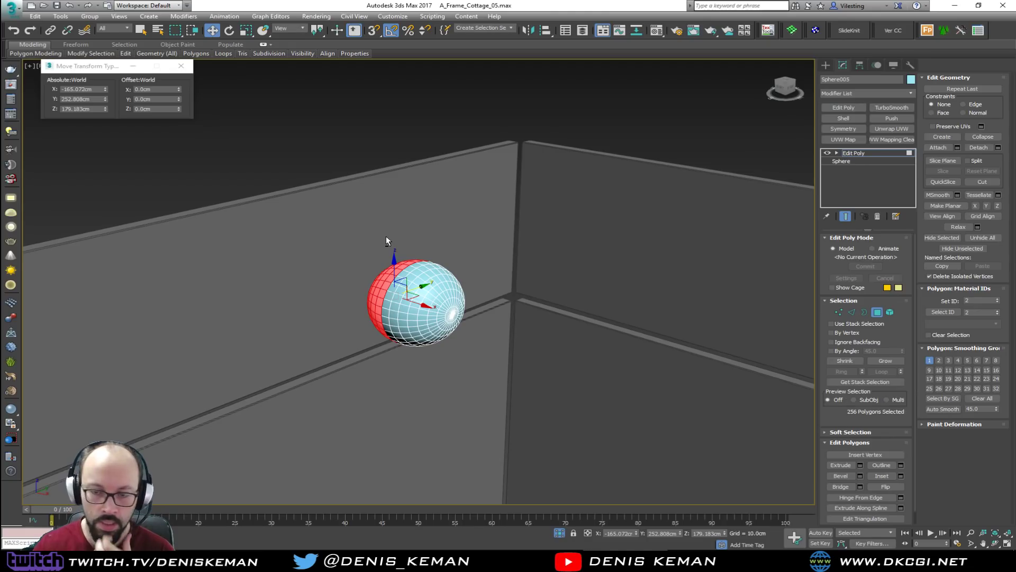
key(Delete)
click(878, 312)
Flatten the half-sphere into a shallow dome by scaling it along its depth
alt+middle_drag(370, 285, 476, 318)
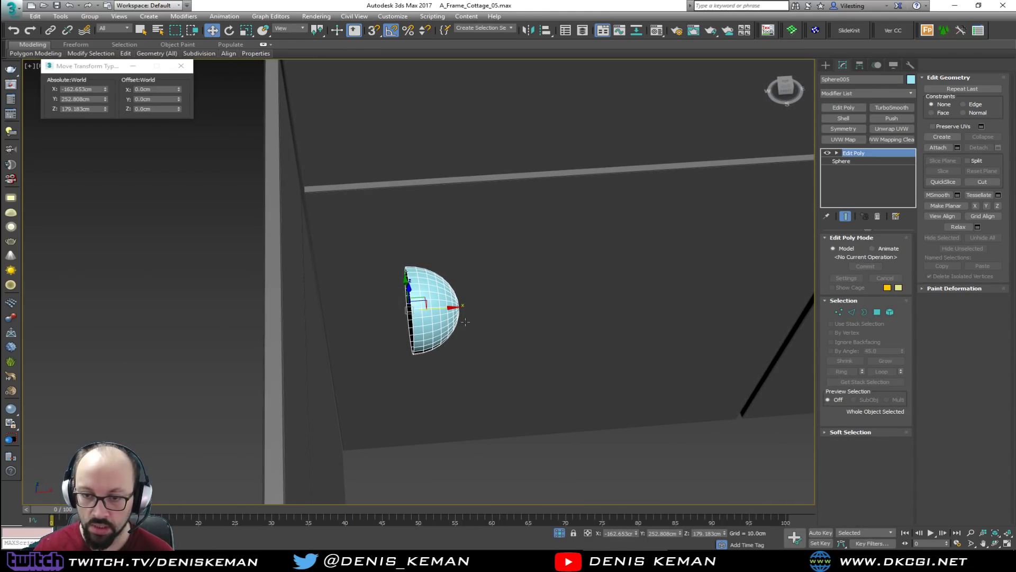
key(3)
click(413, 325)
scroll(414, 324, up, 2)
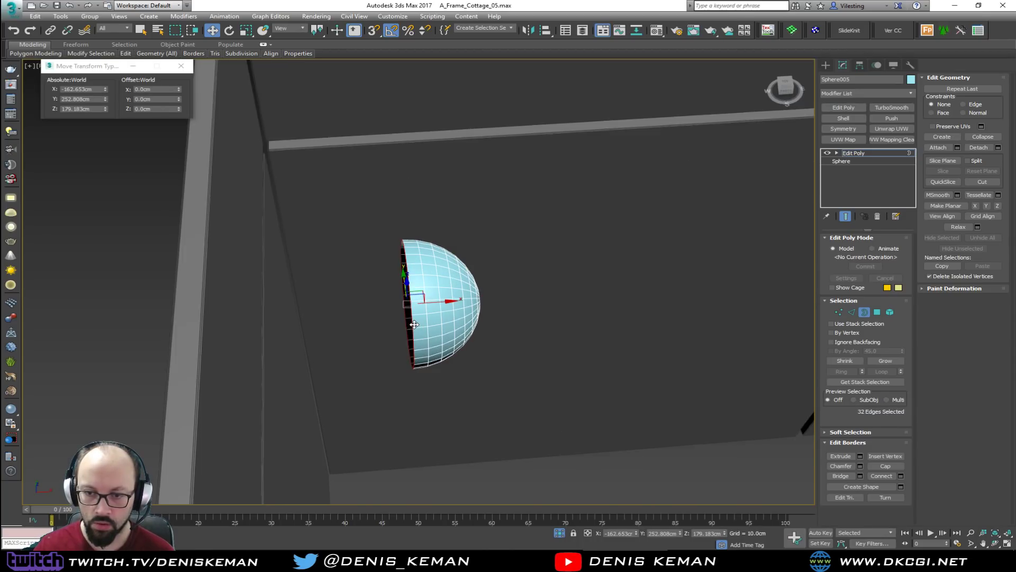
key(3)
key(r)
drag(366, 305, 398, 303)
key(3)
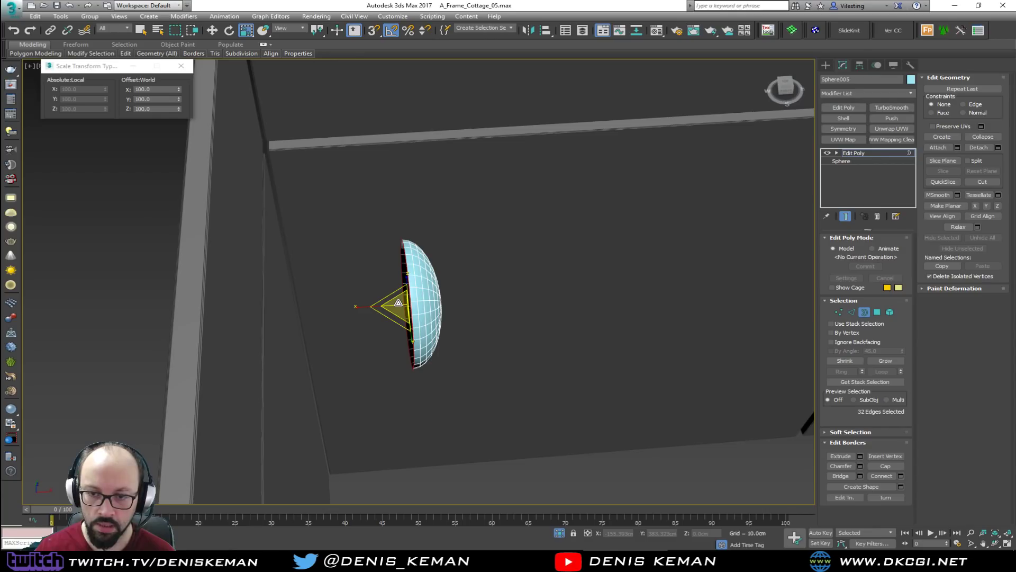
Extend the dome's open border inward and back toward the drawer front to form the knob's underside and cylindrical neck
alt+middle_drag(402, 307, 466, 325)
key(w)
shift+drag(427, 284, 407, 318)
scroll(408, 317, up, 4)
Chamfer the edge loop where the neck meets the knob's cap by 1.01 cm with 4 segments
key(2)
double_click(444, 298)
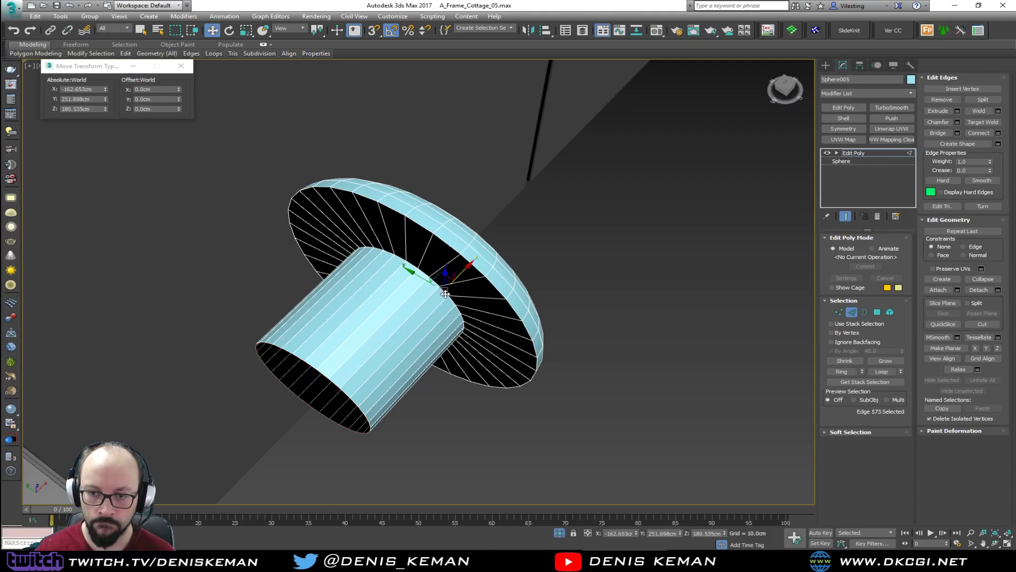
click(956, 122)
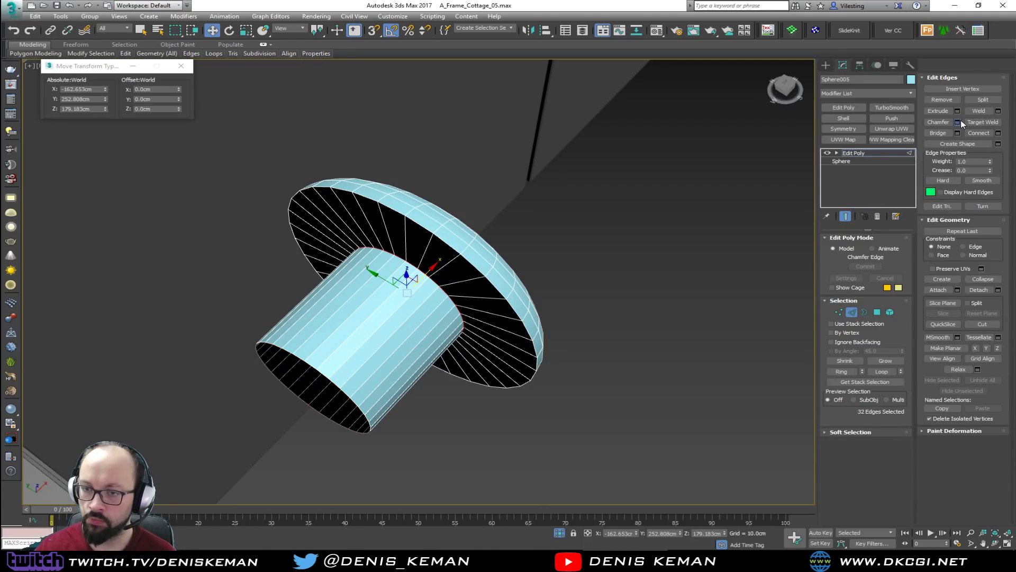
click(428, 300)
click(425, 313)
click(425, 313)
click(426, 313)
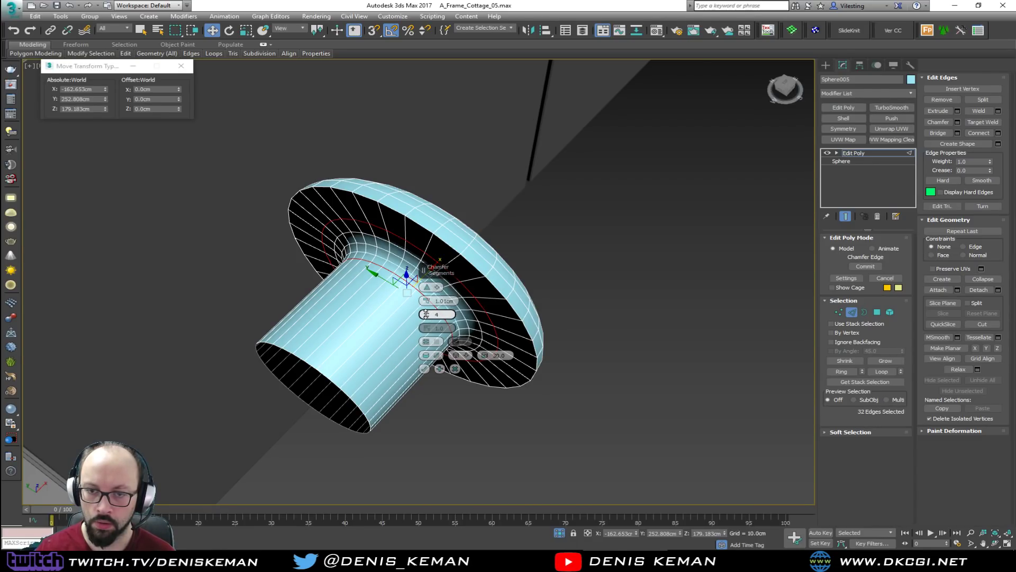
click(427, 369)
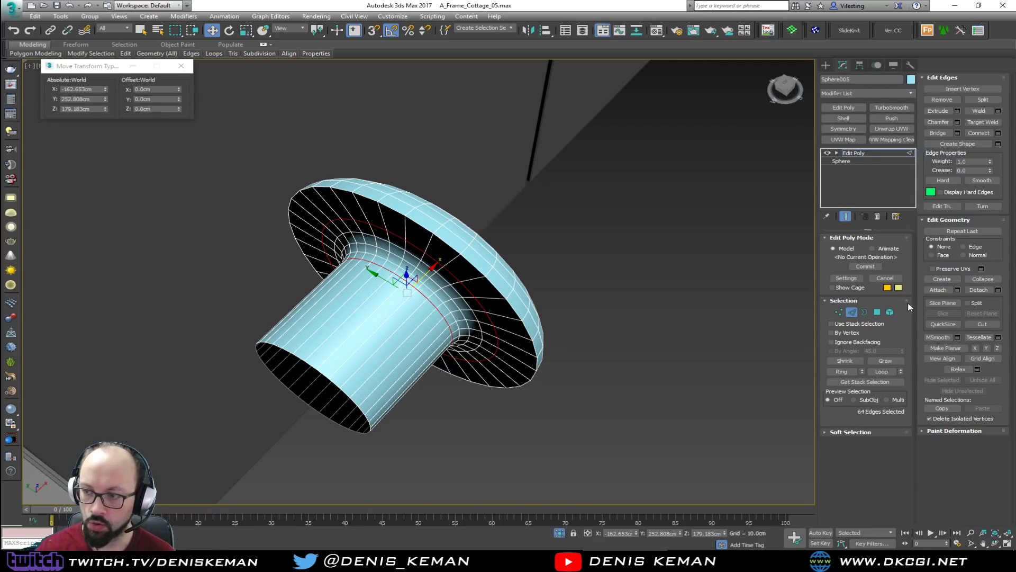
click(852, 312)
Round the outer rim of the knob's cap by chamfering its edge loop with several segments
alt+middle_drag(572, 275, 499, 255)
key(2)
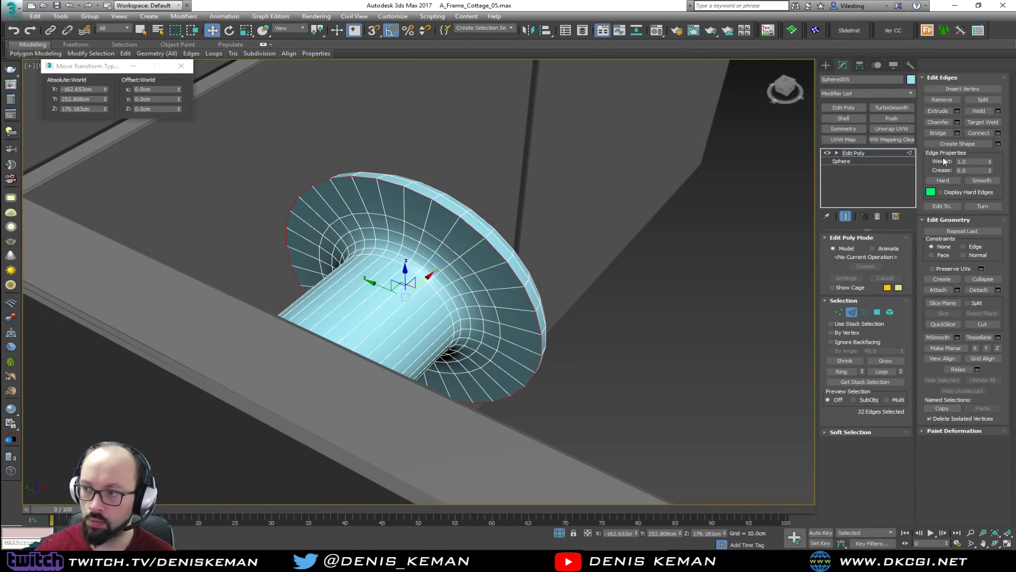
click(957, 123)
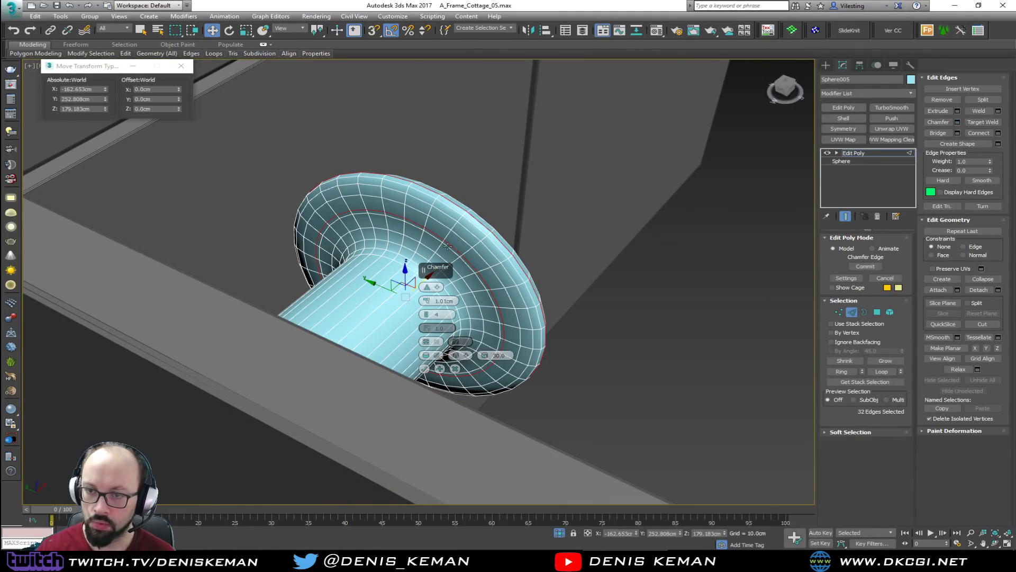
drag(426, 302, 428, 317)
click(425, 370)
click(852, 312)
Shift the knob sideways in the Left view toward the middle of its drawer front, to about Y 247.2 cm
alt+middle_drag(640, 276, 487, 246)
scroll(488, 246, down, 15)
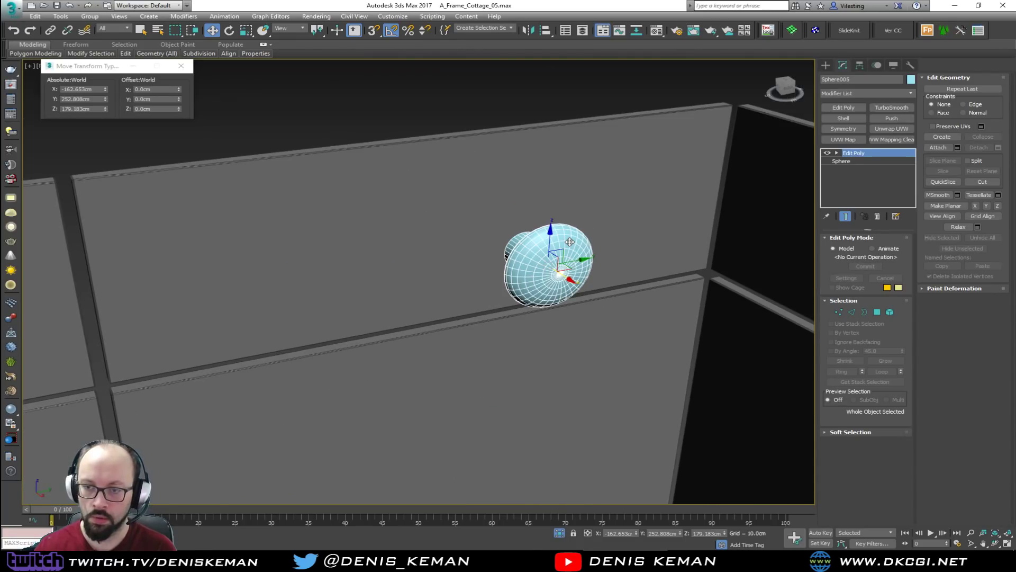
key(alt+w)
middle_click(592, 193)
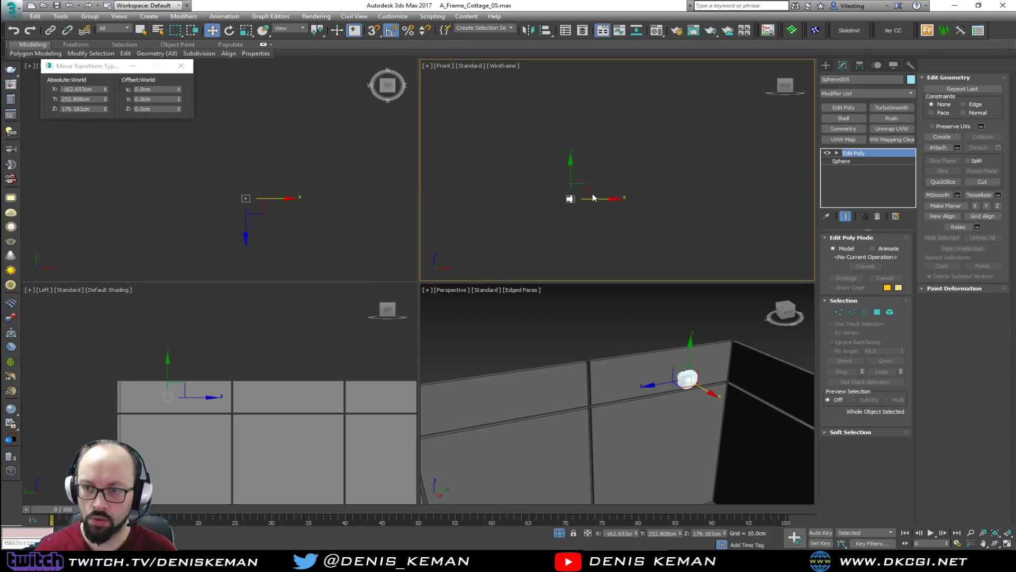
middle_click(305, 381)
key(alt+w)
key(F3)
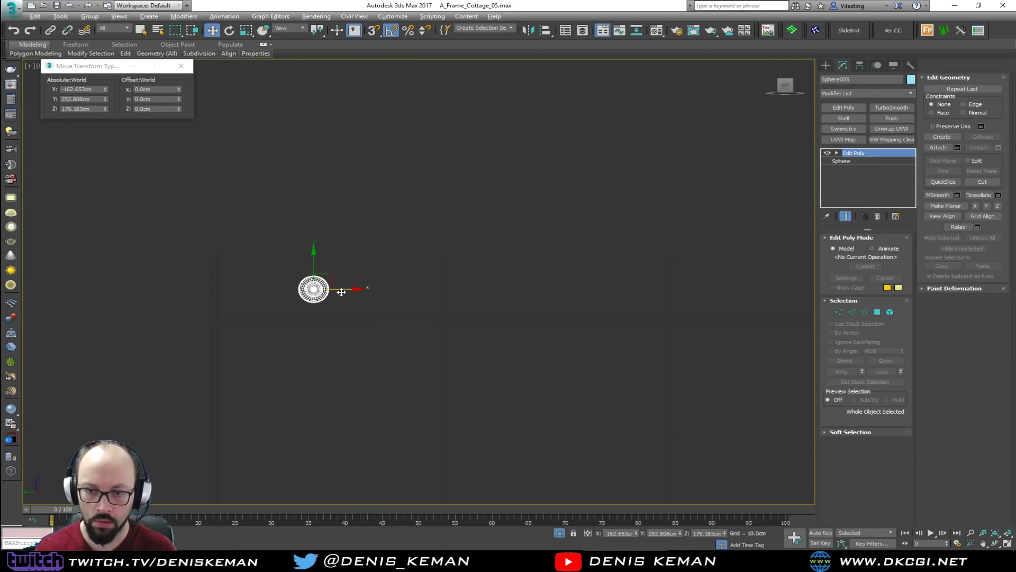
drag(342, 289, 365, 289)
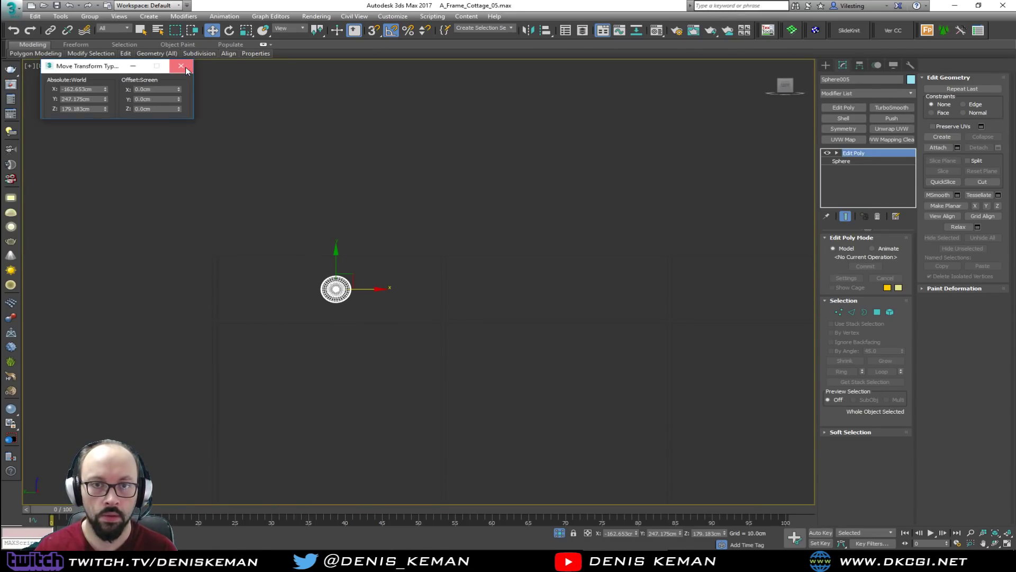
Close the Move Transform Type-In window and change the Left viewport to a shaded Right view of the knob
click(181, 65)
click(46, 66)
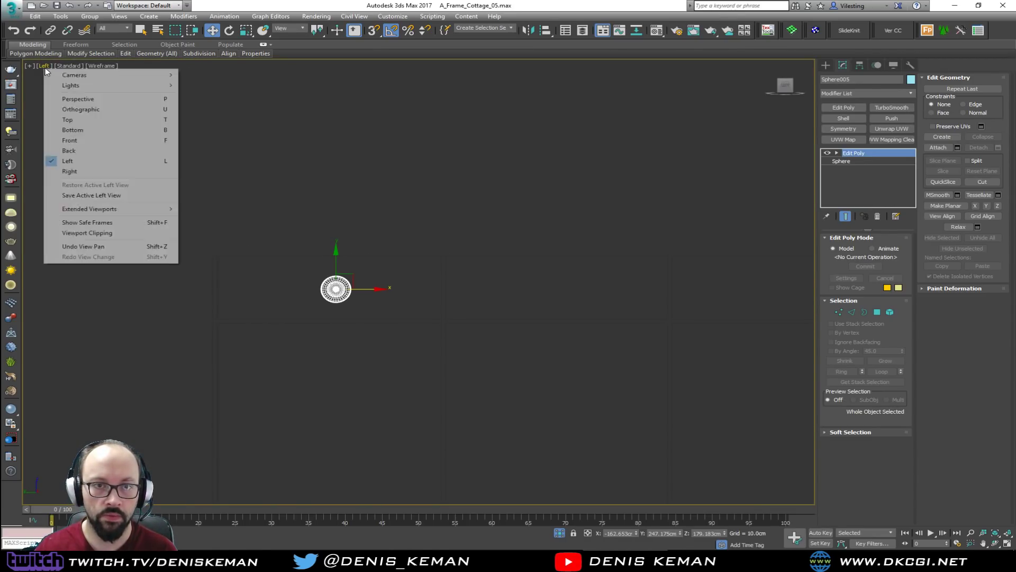
click(69, 170)
key(F3)
scroll(509, 295, up, 4)
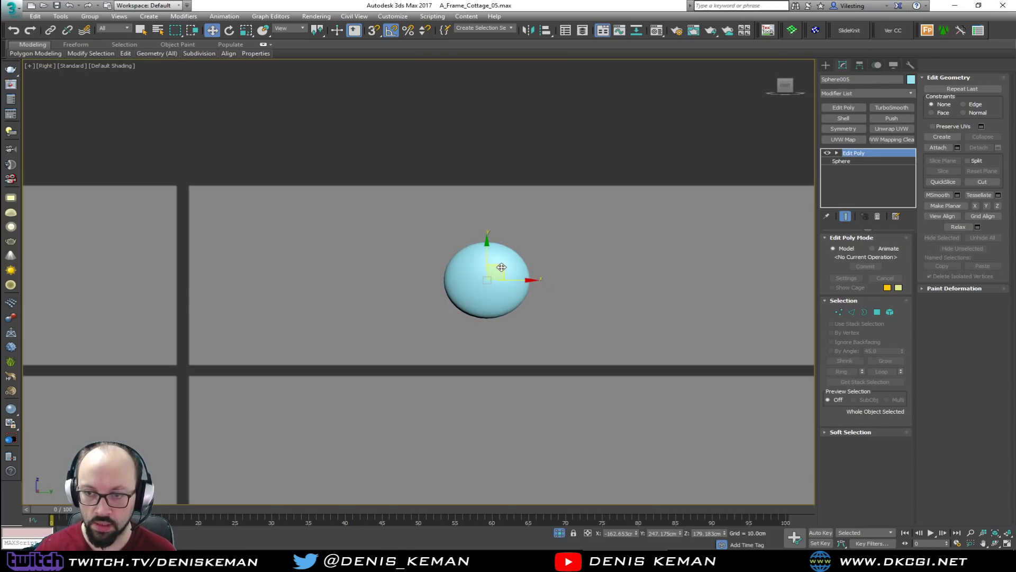
Shift the knob sideways to about Y 250.4 cm, and clone it along the drawer row as two instances spaced one drawer apart
drag(501, 267, 536, 267)
scroll(493, 246, down, 3)
middle_drag(502, 250, 517, 223)
key(F4)
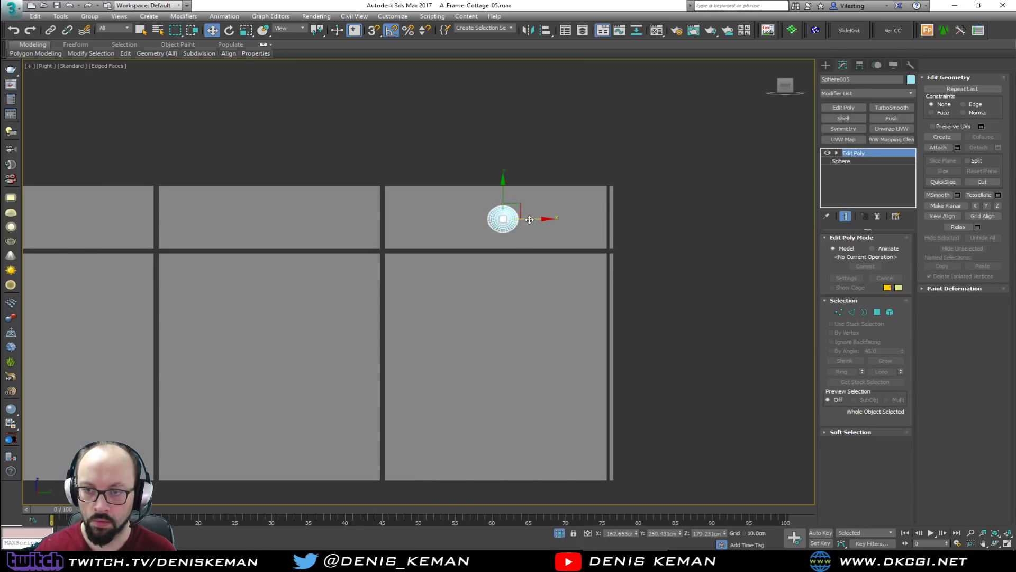
scroll(556, 239, down, 2)
shift+drag(605, 230, 437, 227)
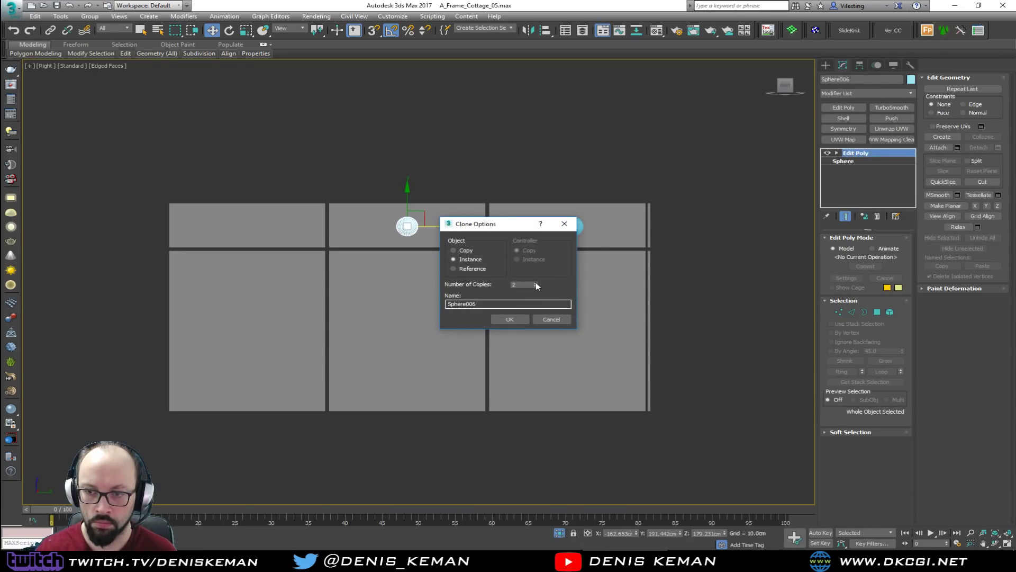
click(510, 319)
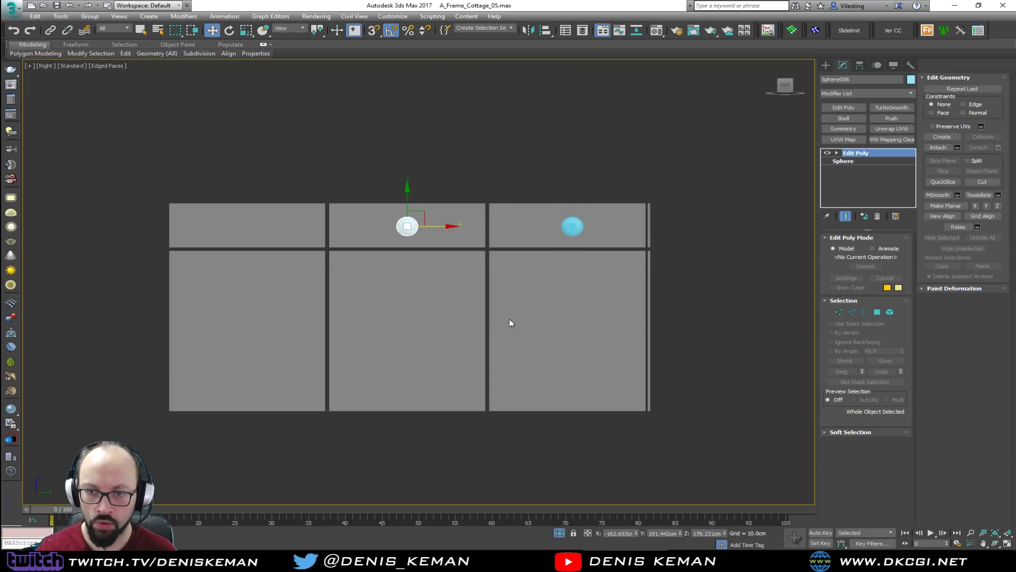
Shrink the original knob by reducing its base sphere's radius to about 2.29 cm
click(490, 158)
click(570, 226)
scroll(572, 229, up, 5)
scroll(572, 229, up, 2)
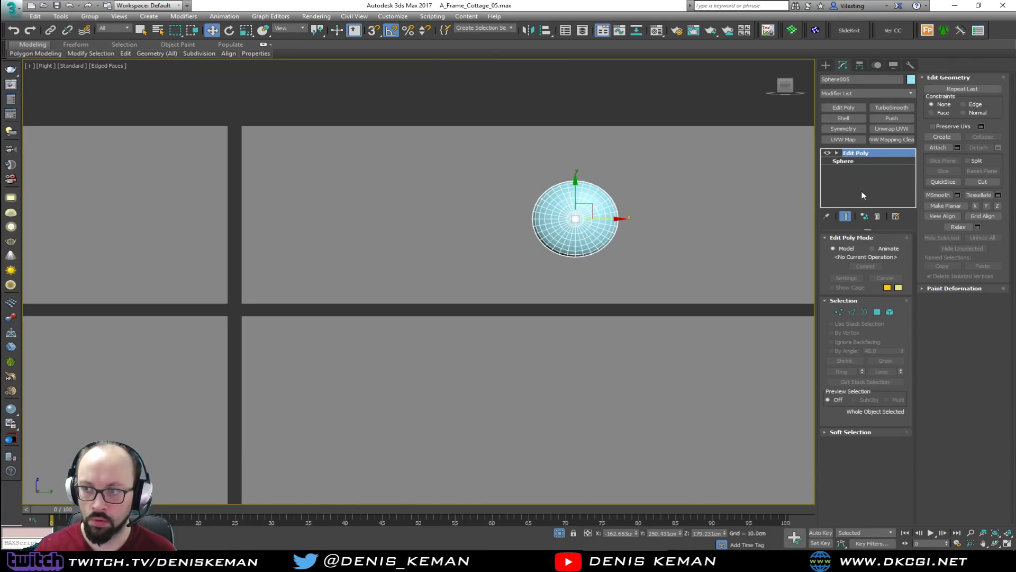
click(853, 161)
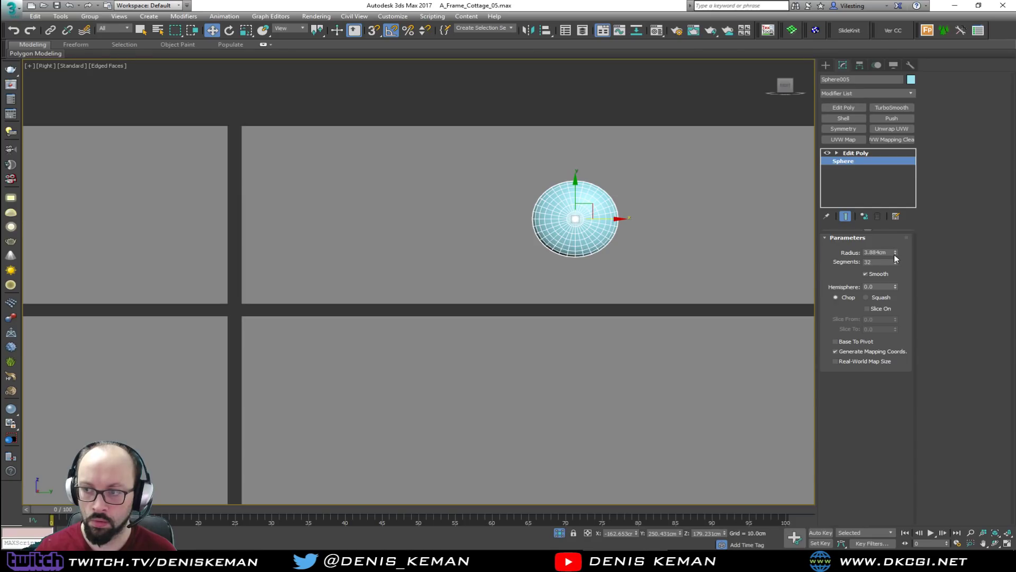
drag(897, 253, 897, 273)
scroll(548, 229, down, 5)
middle_drag(633, 218, 566, 229)
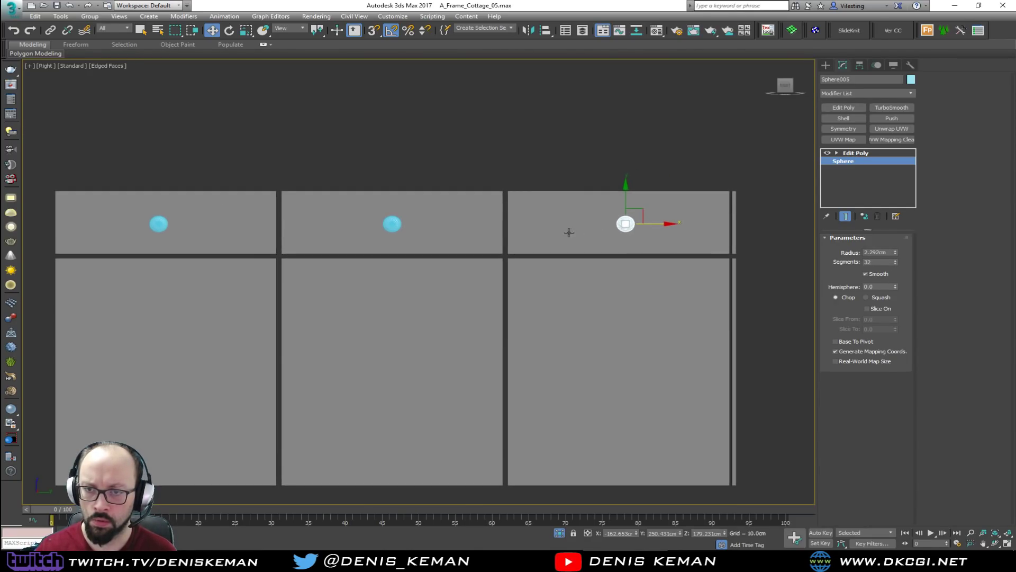
Select all three knobs in the Perspective view and move them along X against the drawer fronts, to about X -170.7 cm
click(578, 154)
key(alt+w)
click(612, 370)
key(alt+w)
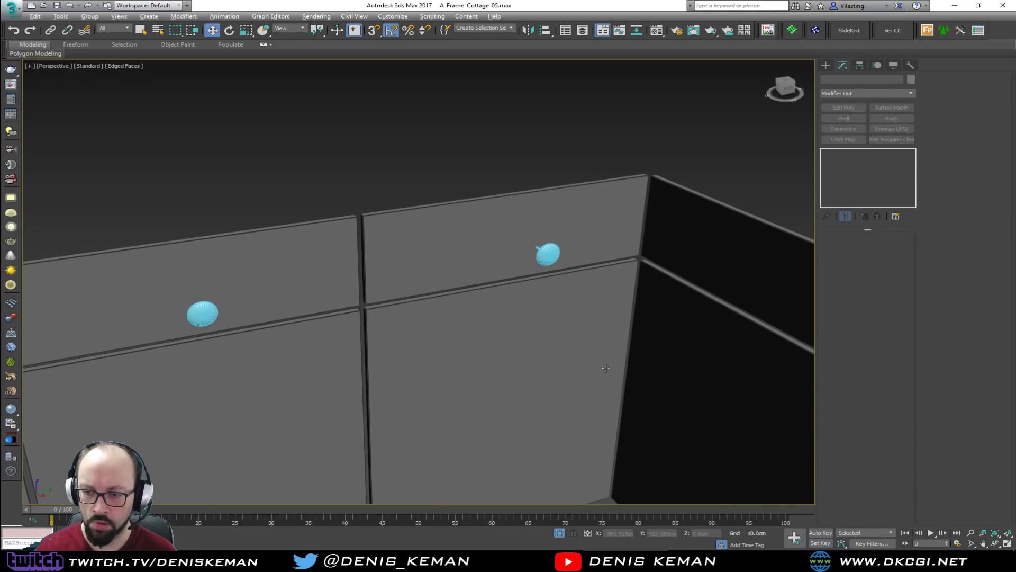
mouse_move(467, 331)
alt+middle_down()
mouse_move(513, 331)
mouse_move(485, 337)
alt+middle_up()
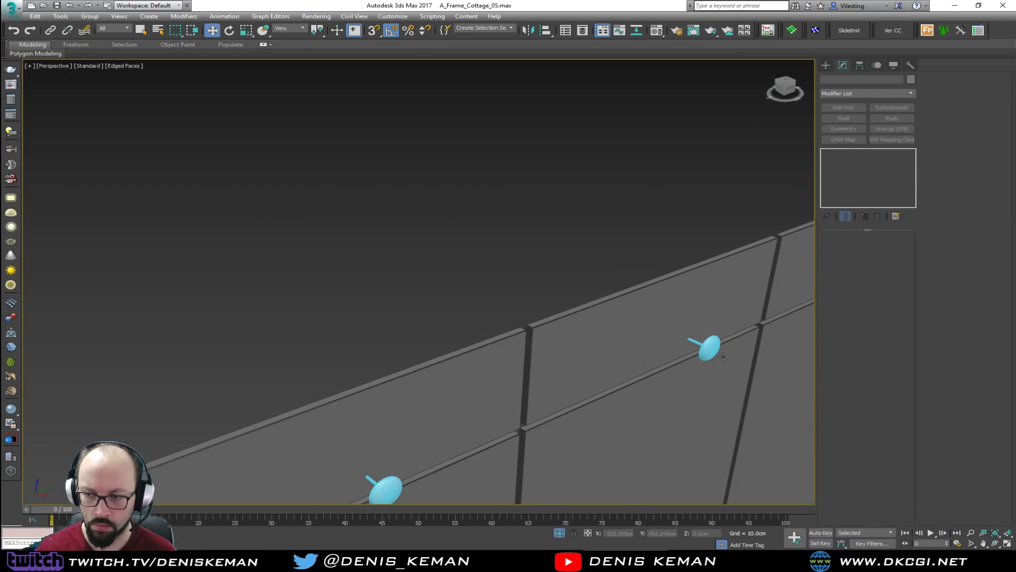
click(705, 358)
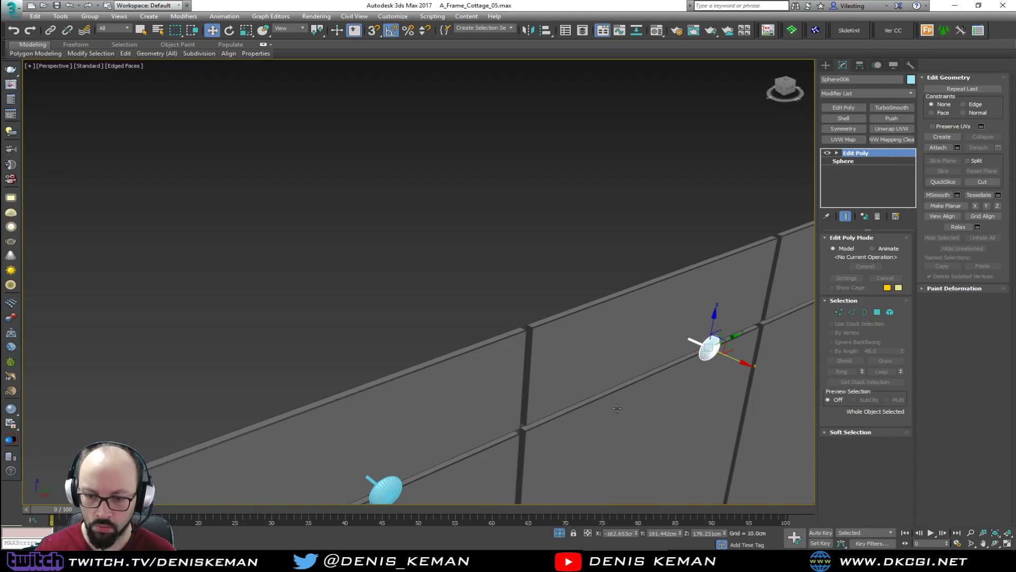
ctrl+click(386, 485)
scroll(381, 408, down, 4)
ctrl+click(637, 329)
alt+middle_drag(637, 329, 685, 329)
drag(551, 381, 527, 379)
alt+middle_drag(582, 388, 499, 359)
scroll(500, 359, down, 2)
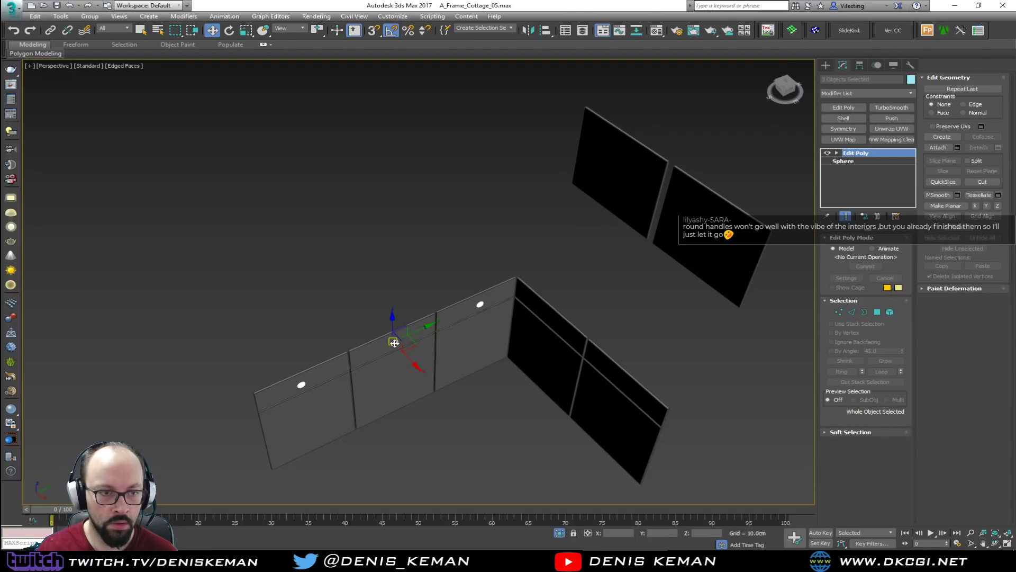
alt+middle_drag(422, 353, 420, 342)
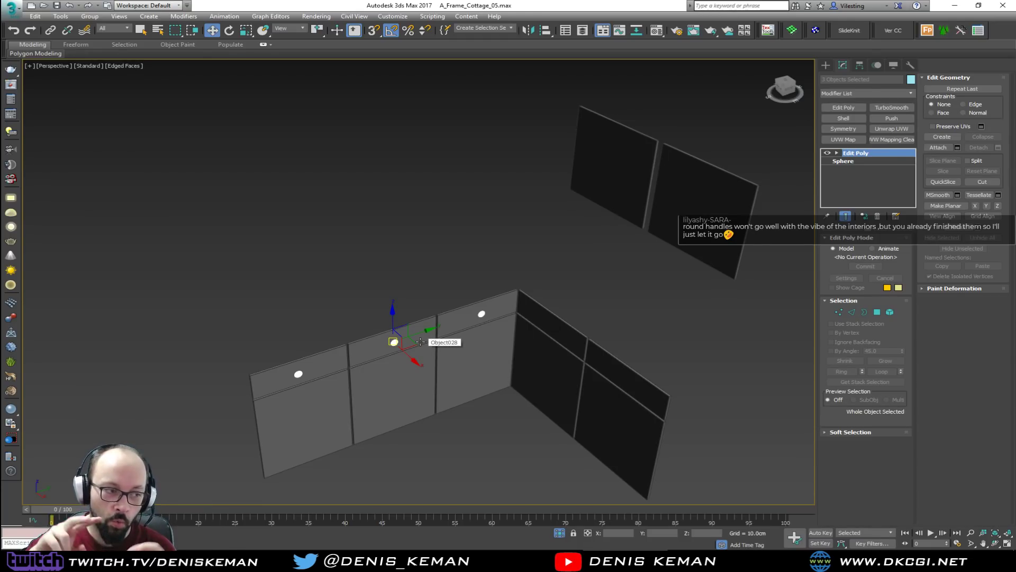
Delete the three round knobs from the drawer fronts
scroll(365, 363, up, 3)
key(F3)
key(F3)
click(225, 379)
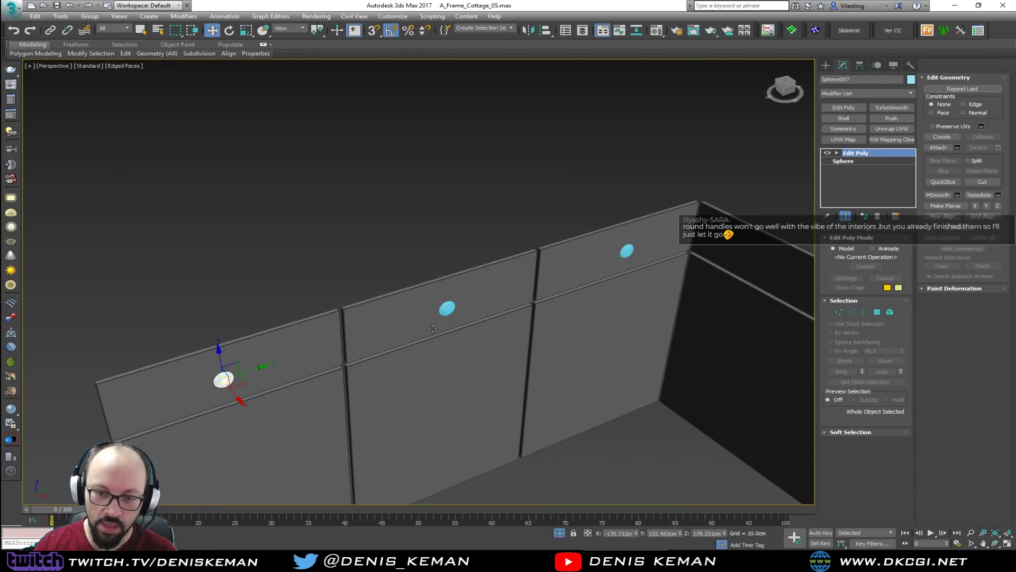
key(Delete)
click(450, 308)
key(Delete)
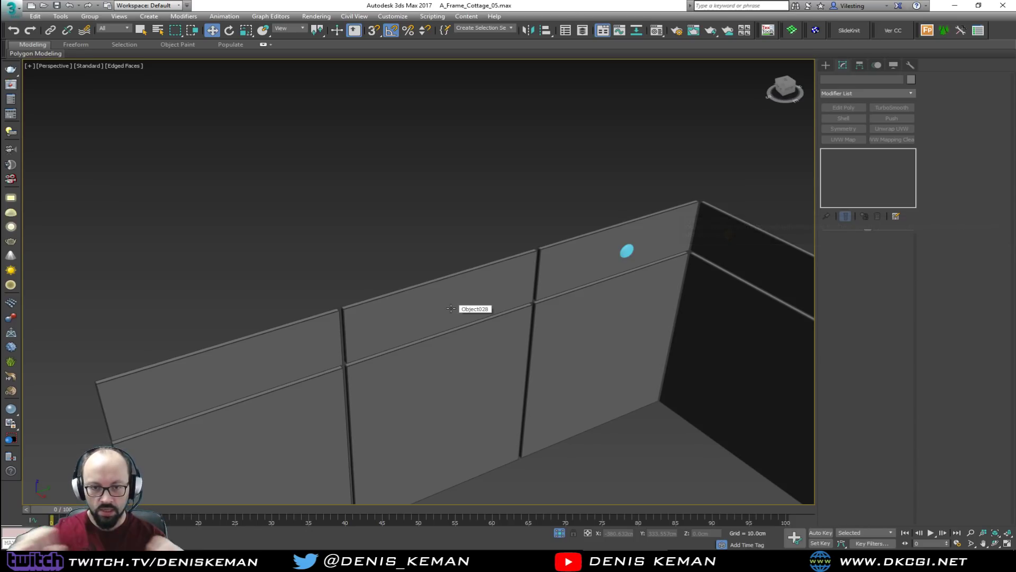
click(626, 250)
key(Delete)
Draw a shallow arc spline of about 6.85 cm radius in the Right view, centered near Y 133.7 cm at the first drawer's upper edge
key(alt+w)
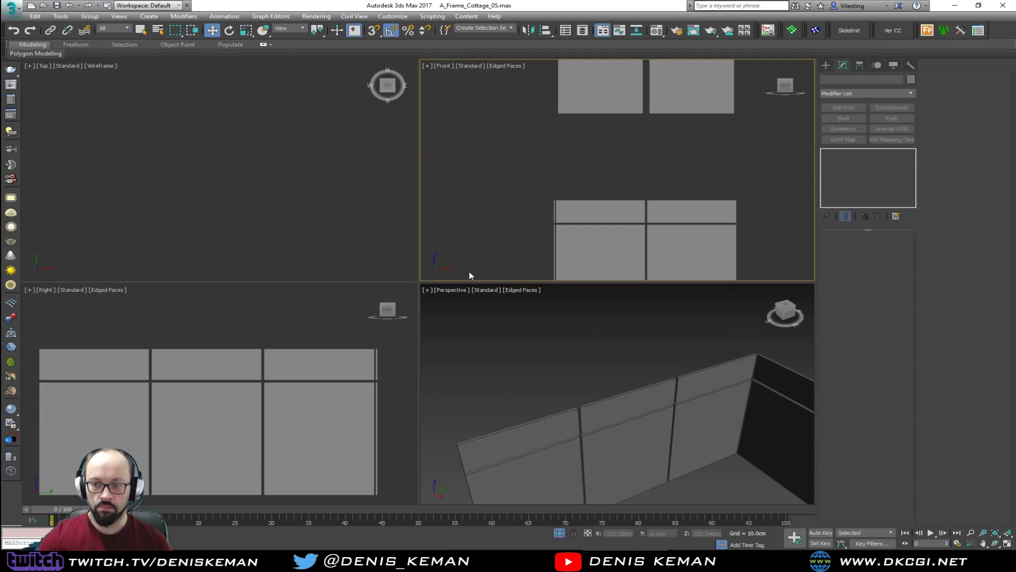
click(175, 415)
key(alt+w)
middle_drag(259, 291, 385, 344)
right_click(276, 183)
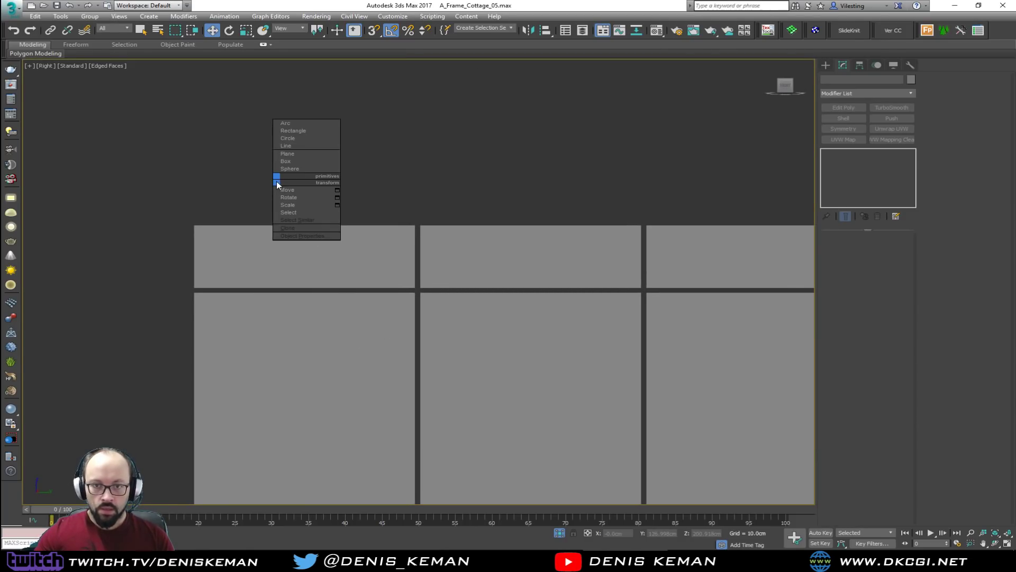
click(301, 123)
drag(259, 206, 326, 210)
right_click(320, 205)
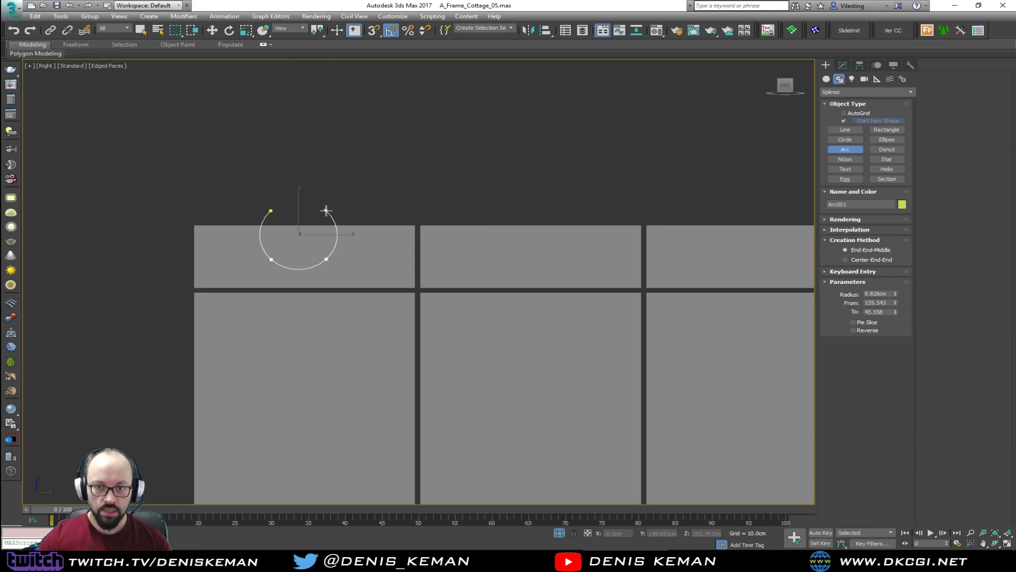
right_click(299, 220)
drag(268, 212, 316, 212)
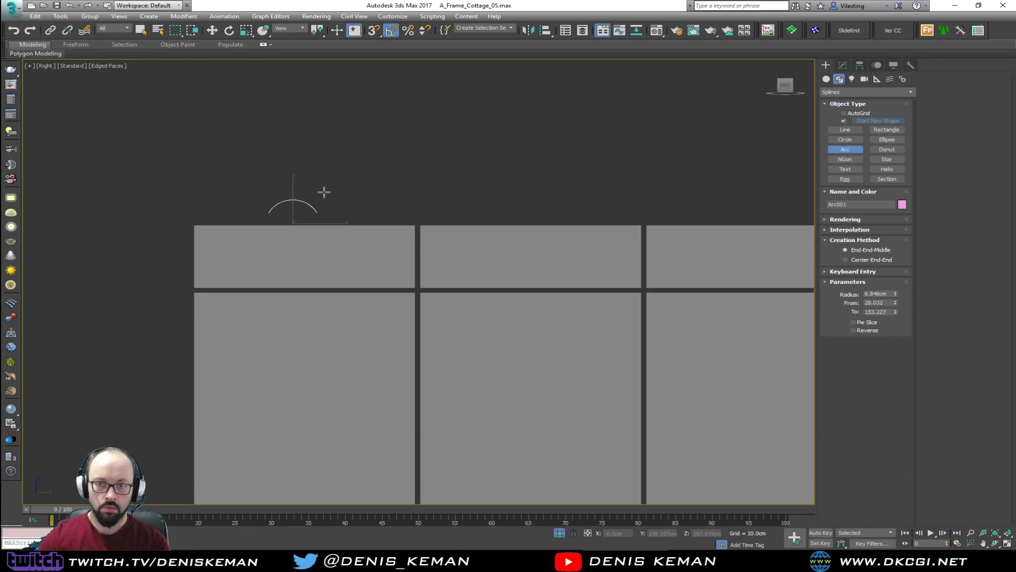
key(w)
drag(310, 210, 319, 212)
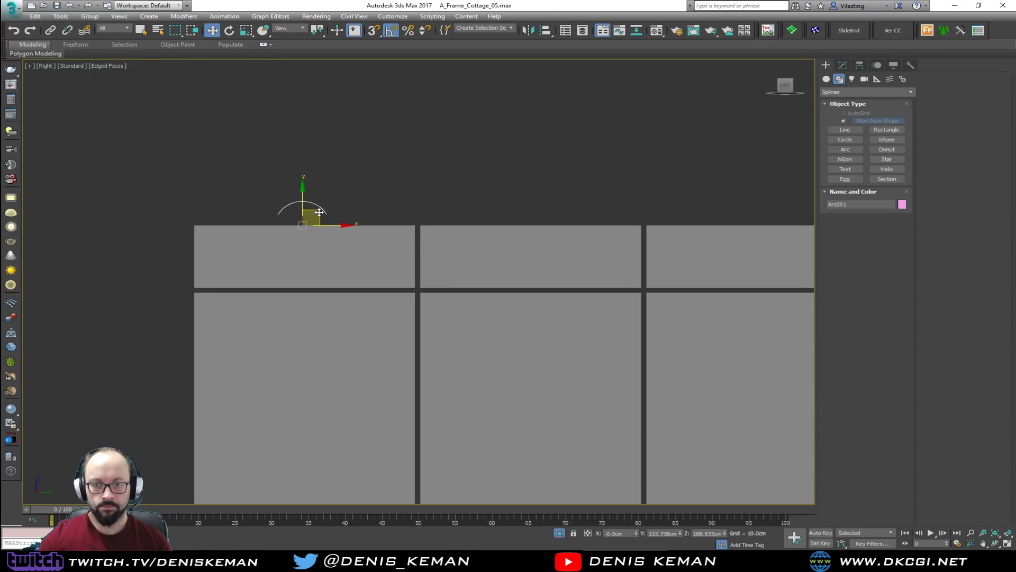
Enable the arc's radial thickness in both the renderer and the viewport
key(alt+w)
right_click(638, 373)
right_click(223, 350)
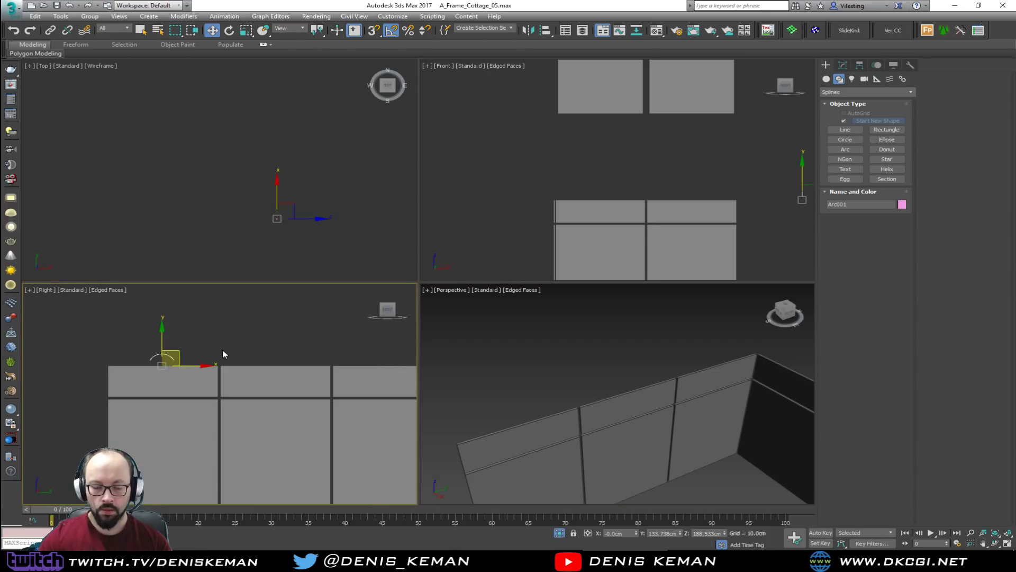
click(843, 64)
click(857, 238)
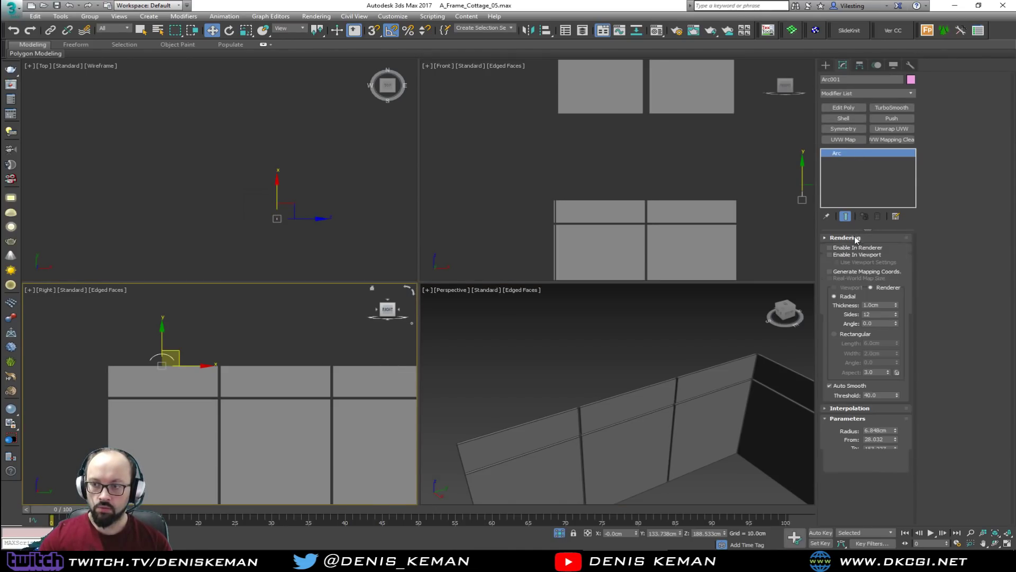
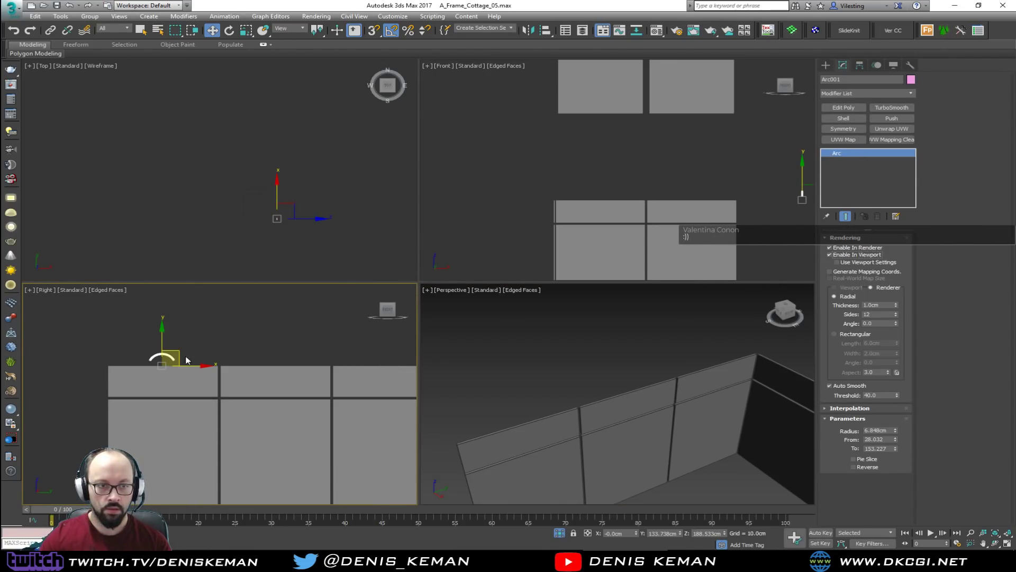
scroll(155, 367, up, 2)
scroll(155, 368, up, 5)
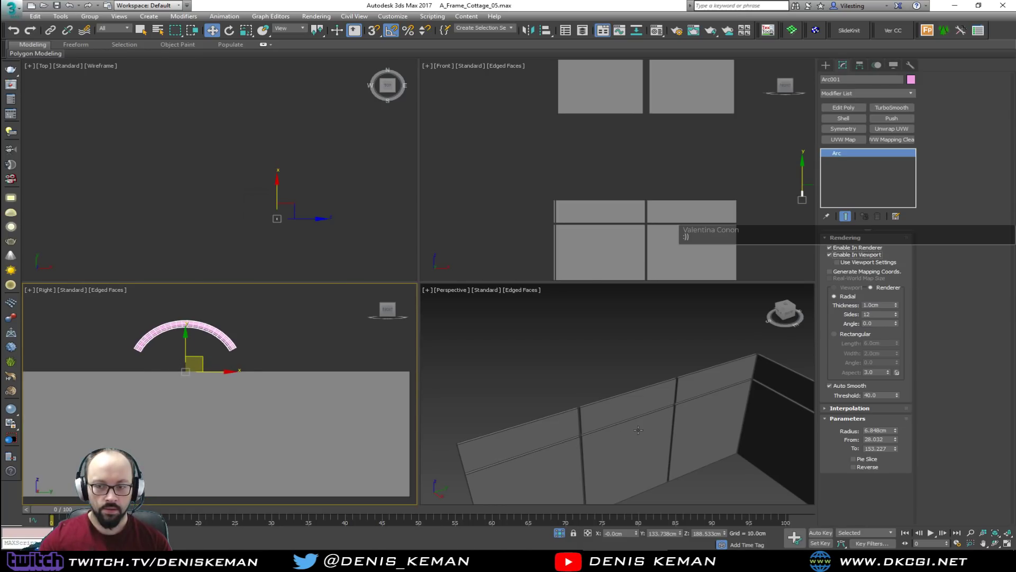
Move the arc along X in the Perspective view to just in front of the drawer fronts, about X -165.3 cm
scroll(637, 427, down, 8)
drag(660, 427, 629, 409)
scroll(624, 394, up, 10)
key(alt+w)
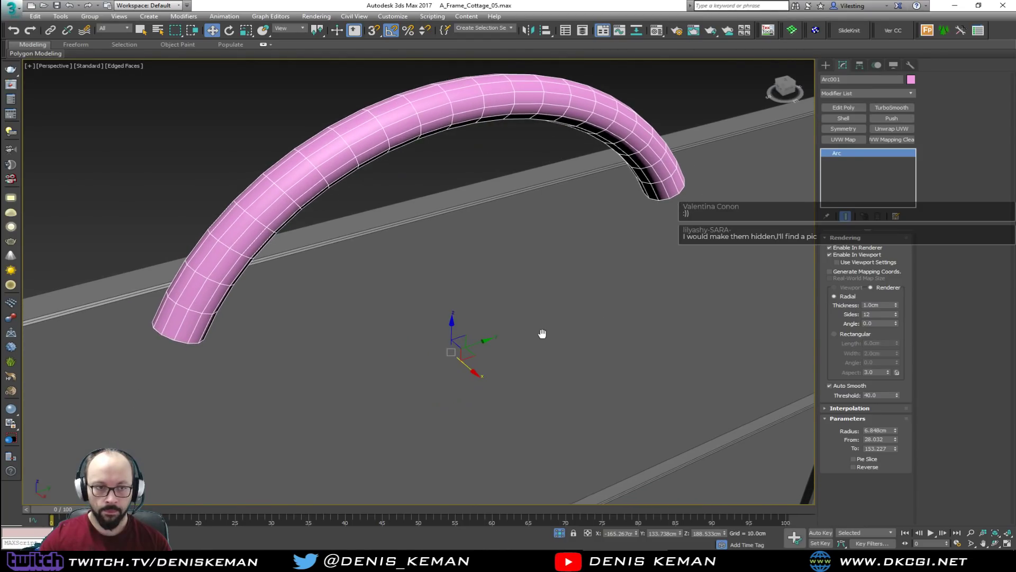
Rotate the arc so it lies horizontally with its curve bulging away from the drawer front
scroll(542, 339, down, 3)
scroll(541, 333, down, 4)
mouse_move(541, 333)
alt+middle_down()
mouse_move(569, 327)
mouse_move(556, 326)
alt+middle_up()
key(e)
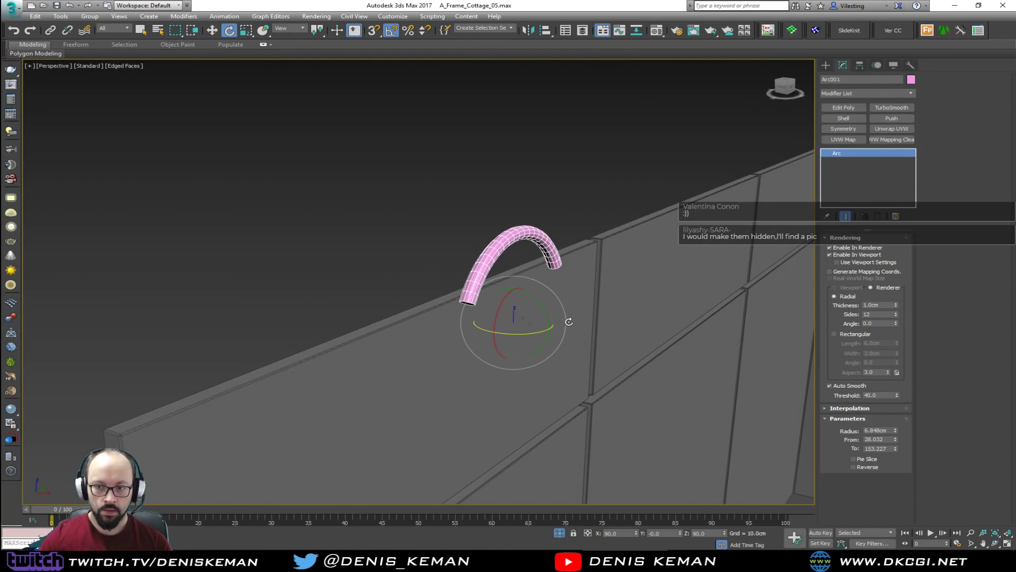
drag(545, 313, 559, 352)
key(w)
Change the arc's rendered cross-section to rectangular and set its length to 3 cm
alt+middle_drag(560, 352, 685, 330)
click(857, 335)
alt+middle_drag(598, 317, 685, 319)
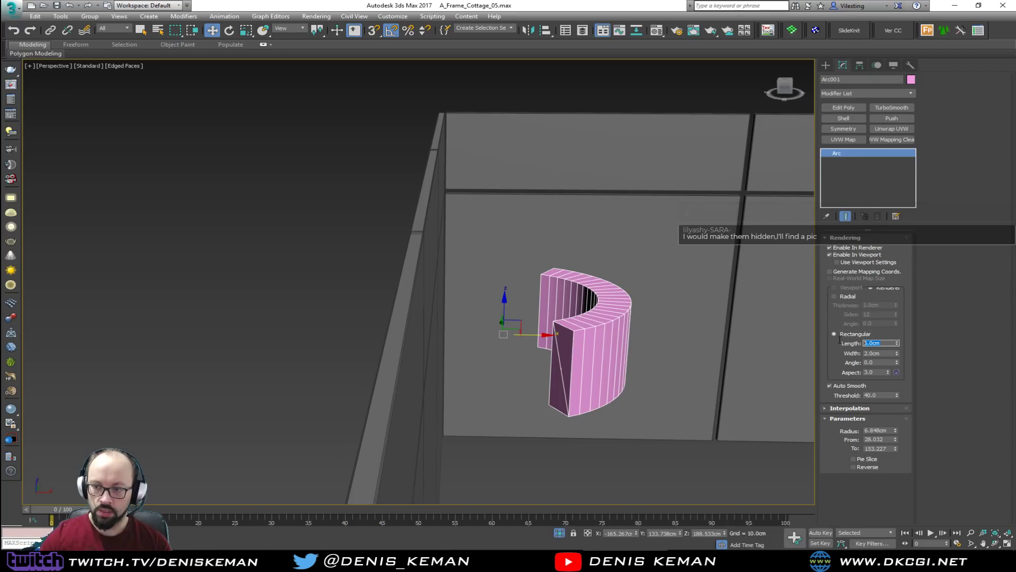
text(3)
key(Return)
alt+middle_drag(552, 322, 506, 344)
mouse_move(596, 374)
middle_down()
mouse_move(540, 371)
mouse_move(539, 346)
mouse_move(549, 382)
mouse_move(591, 382)
middle_up()
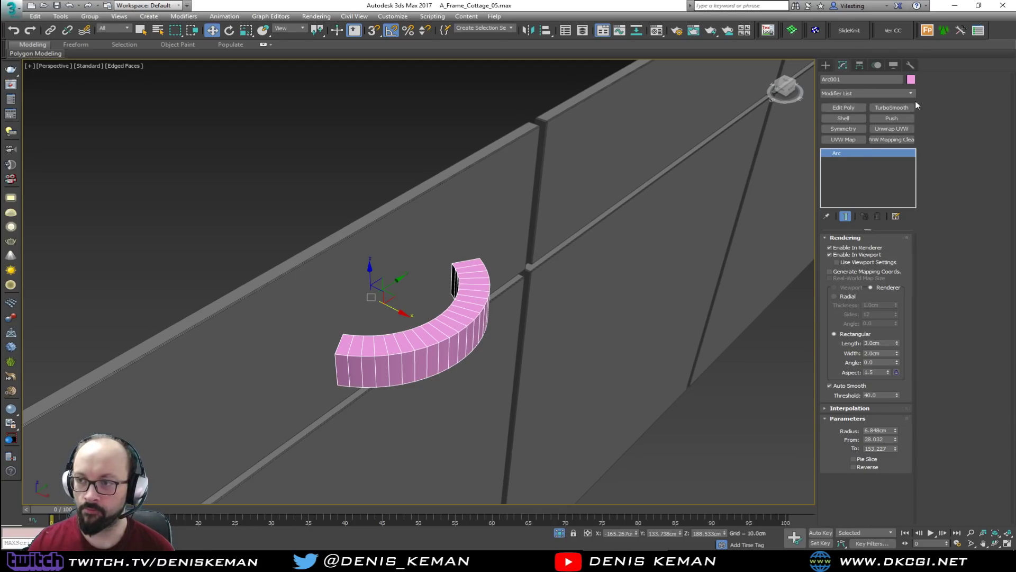
Add an Edit Poly modifier to the arc and select the polygons capping its two ends
click(849, 106)
alt+middle_drag(688, 318, 632, 313)
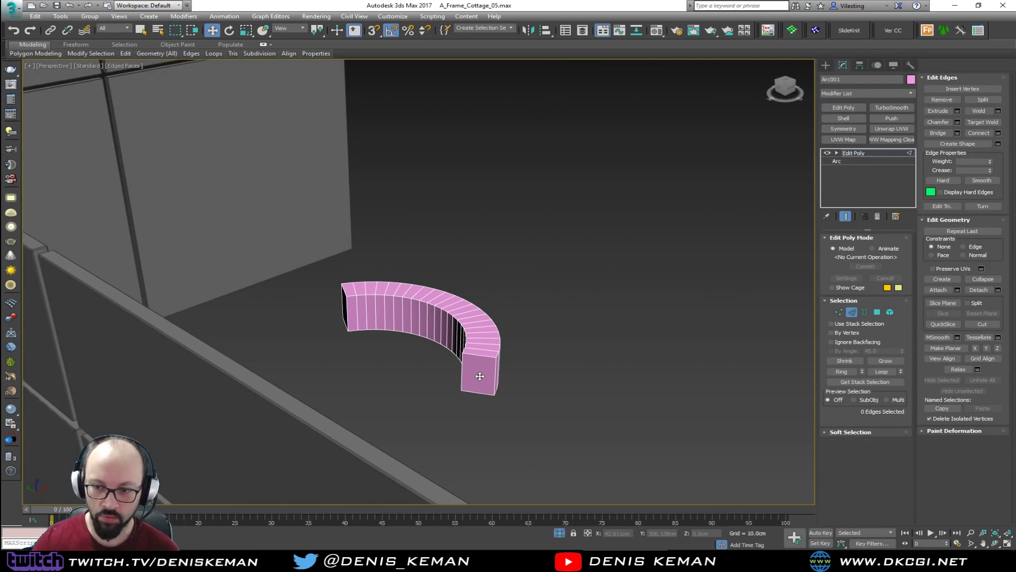
key(4)
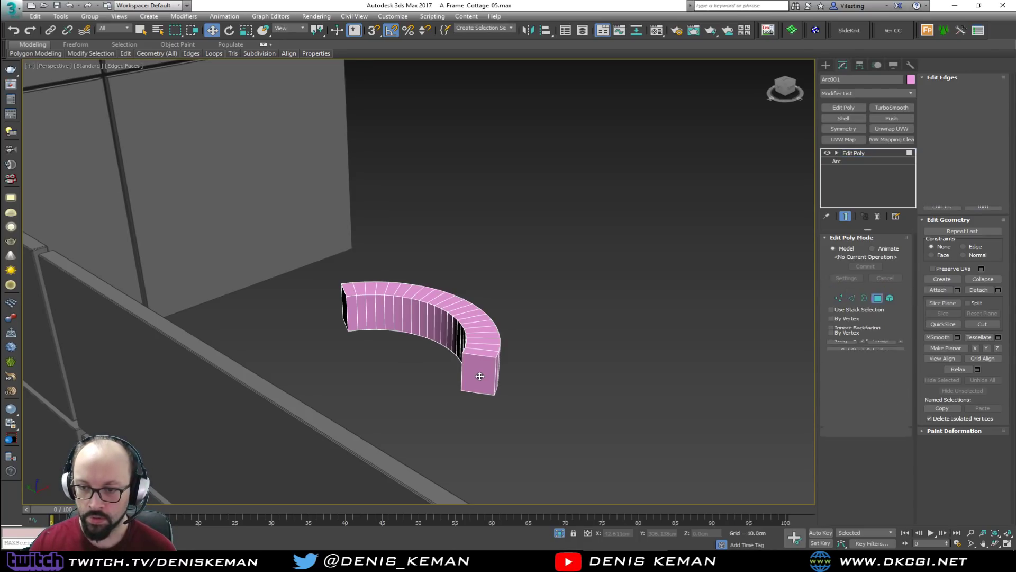
click(479, 375)
alt+middle_drag(370, 313, 458, 327)
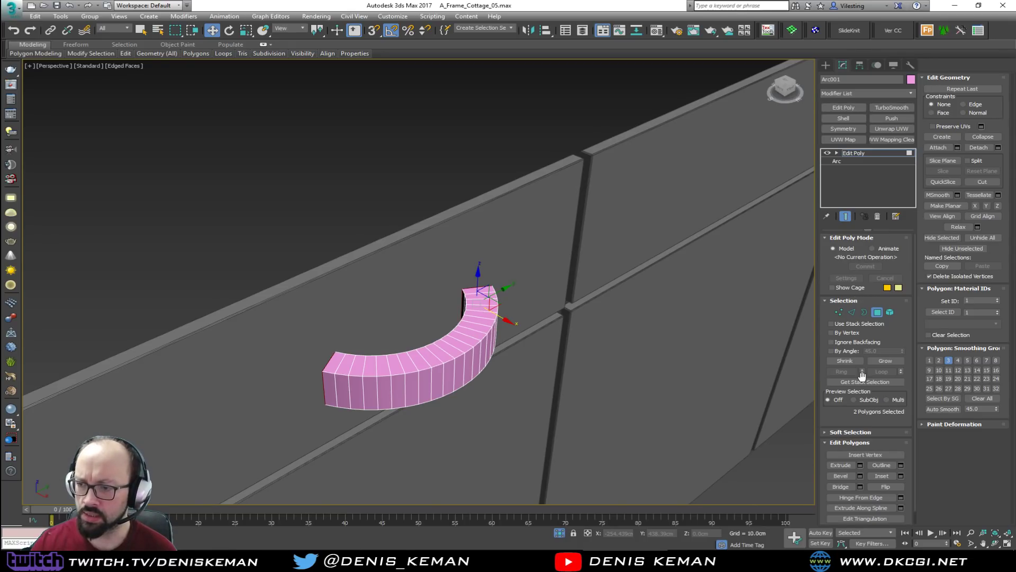
Turn on soft selection for the end polygons with a falloff of 5.4 cm
click(850, 432)
click(944, 90)
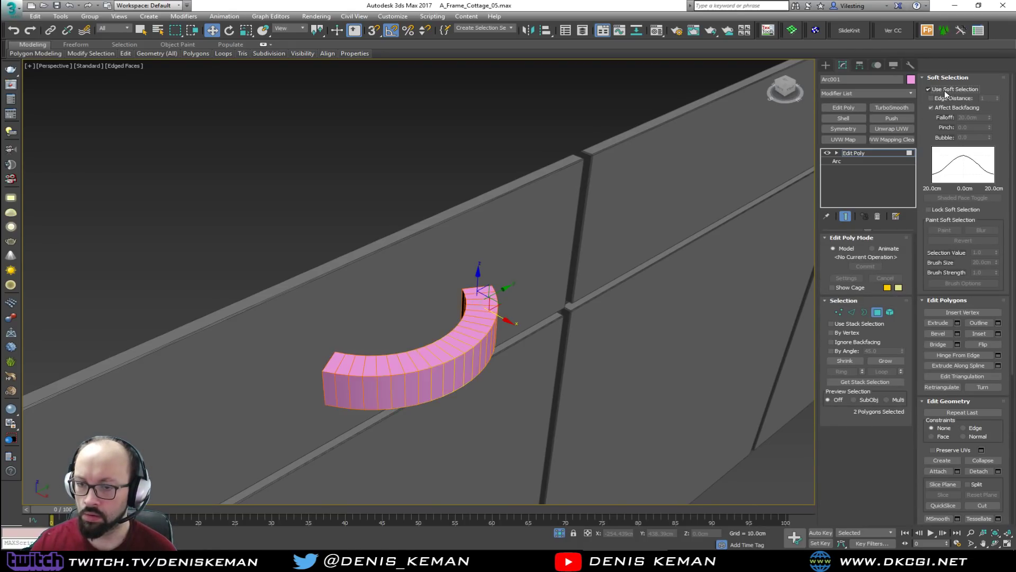
drag(991, 123, 988, 153)
Try to taper the handle's ends by scaling the softly selected end polygons vertically
alt+middle_drag(587, 305, 636, 289)
key(r)
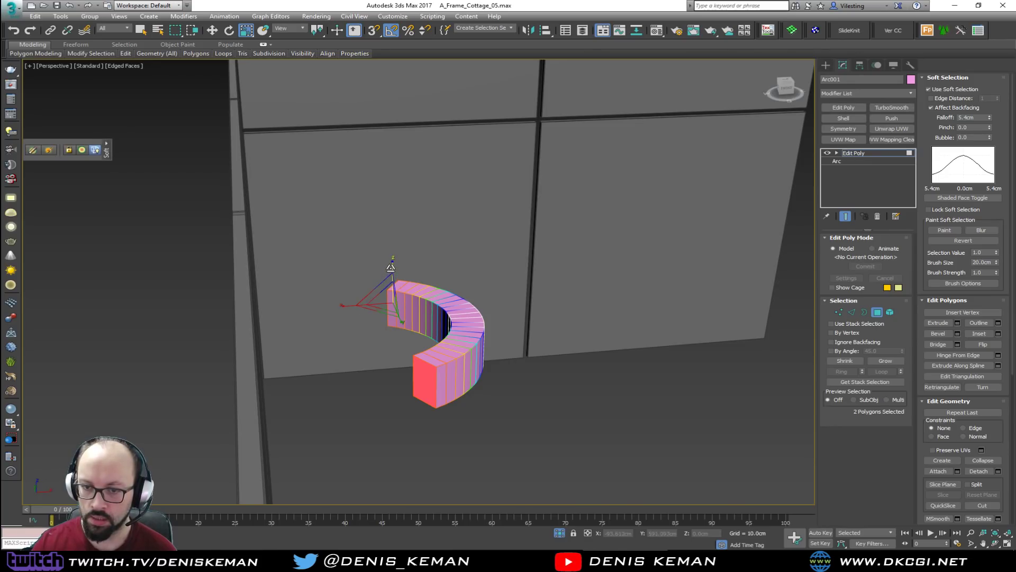
drag(391, 268, 377, 354)
key(ctrl+z)
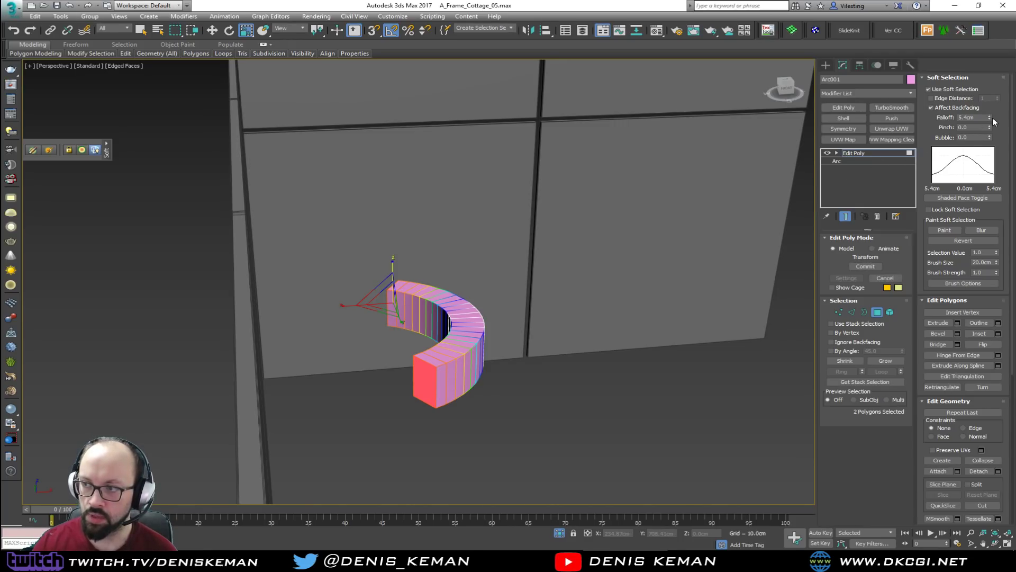
Set the soft selection falloff to about 7.5 cm, scale the end polygons down vertically to taper the handle, and leave polygon editing
drag(992, 122, 993, 103)
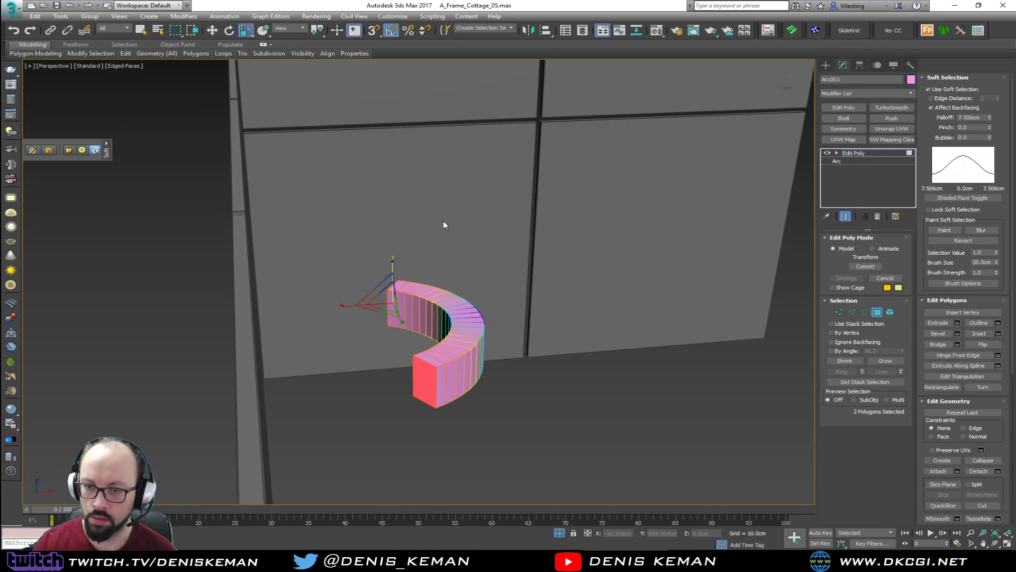
drag(395, 267, 365, 415)
alt+middle_drag(423, 377, 233, 389)
click(877, 312)
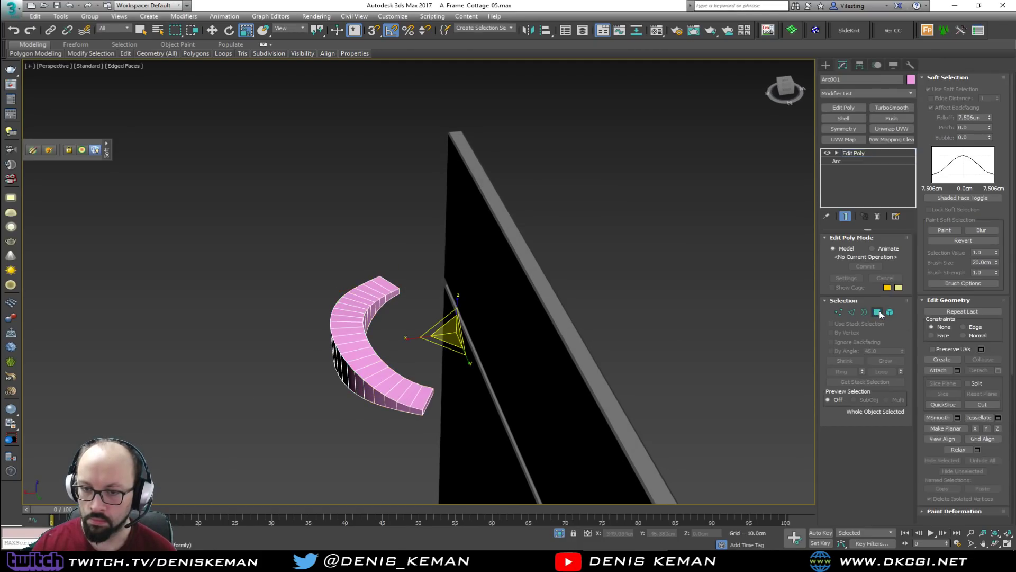
middle_drag(518, 349, 512, 339)
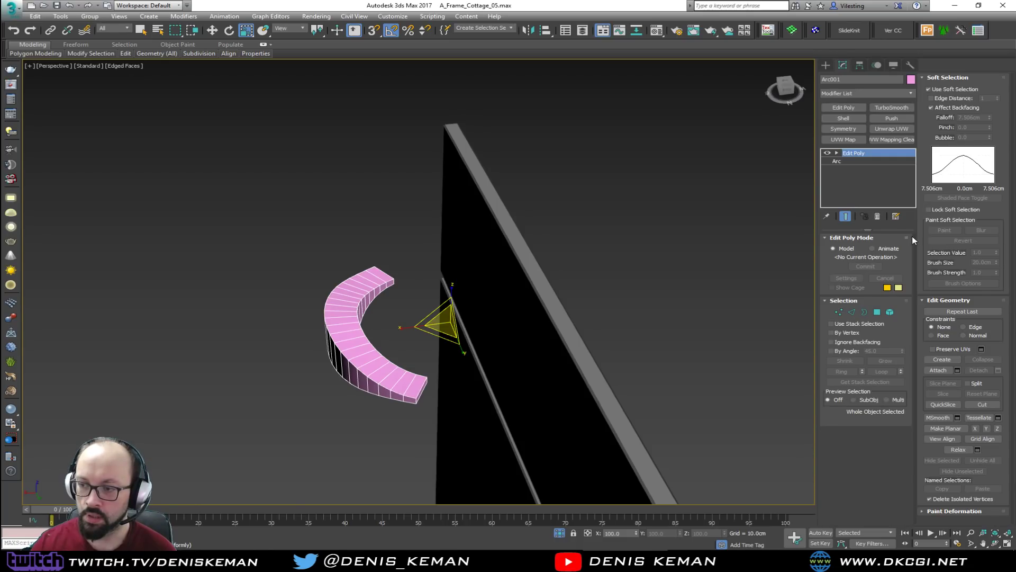
Turn off soft selection for the two end polygons of the arc handle
key(4)
click(945, 90)
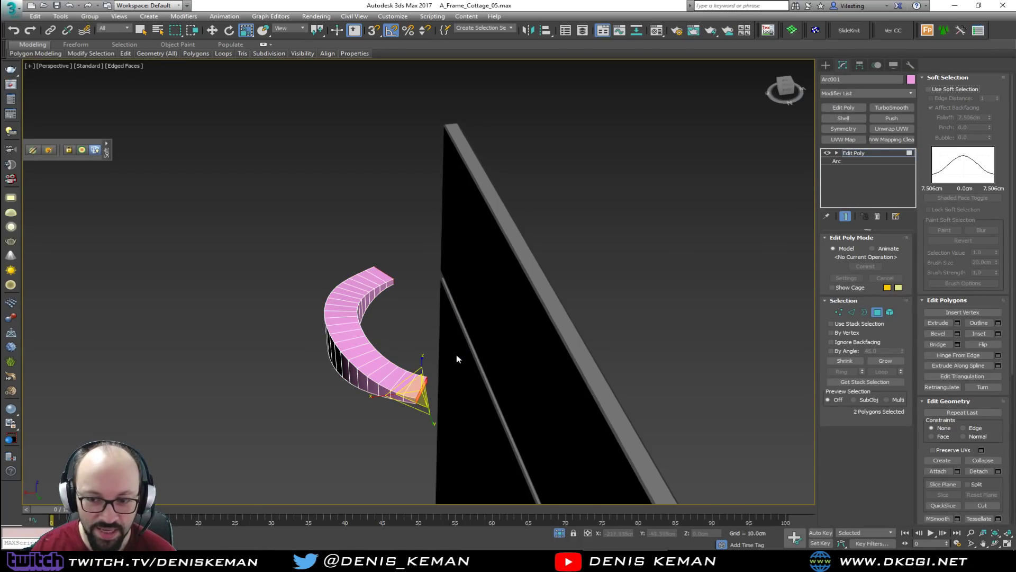
alt+middle_drag(417, 378, 575, 364)
key(w)
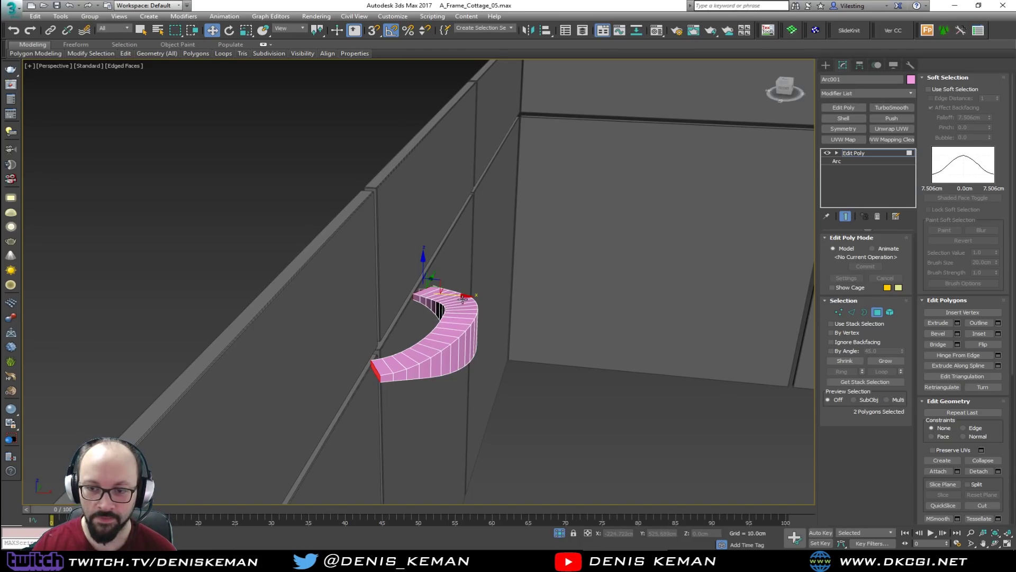
drag(460, 296, 445, 296)
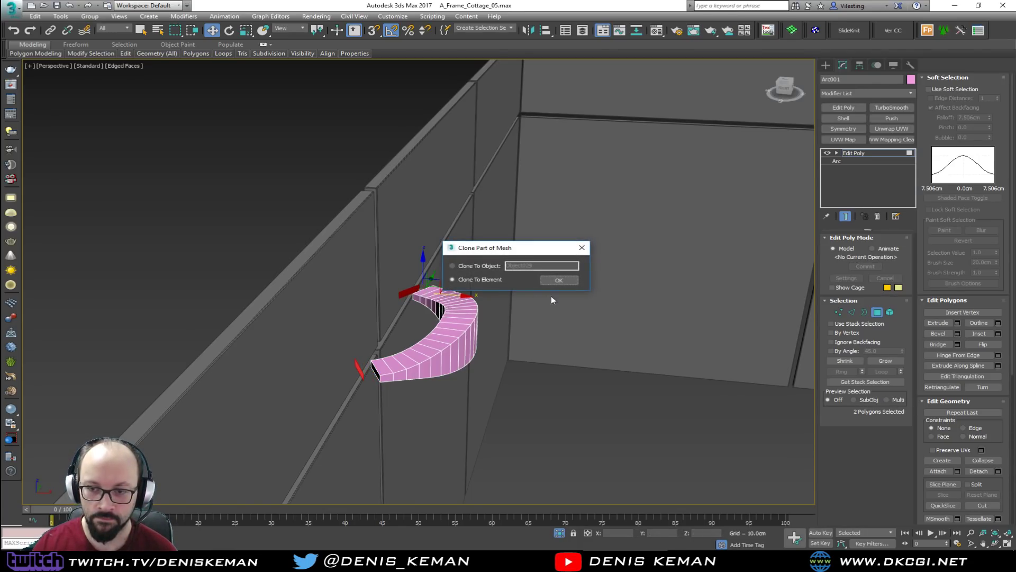
click(582, 249)
click(581, 261)
Reselect the polygons at both ends of the handle and extrude them by about 1.66 cm
alt+middle_drag(426, 361, 420, 392)
click(430, 383)
alt+middle_drag(395, 328, 236, 302)
ctrl+click(230, 362)
alt+middle_drag(225, 365, 333, 366)
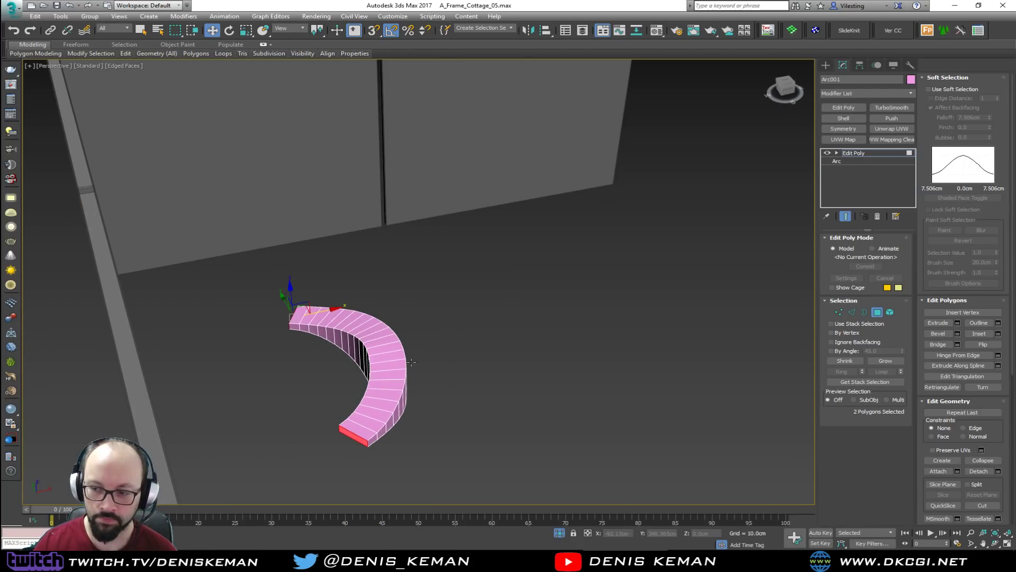
click(935, 75)
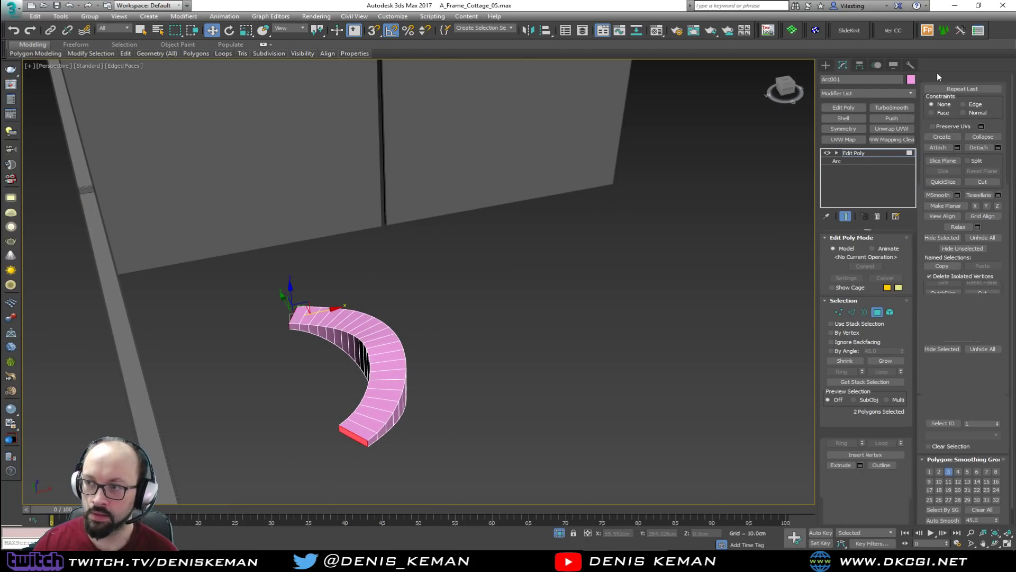
click(860, 465)
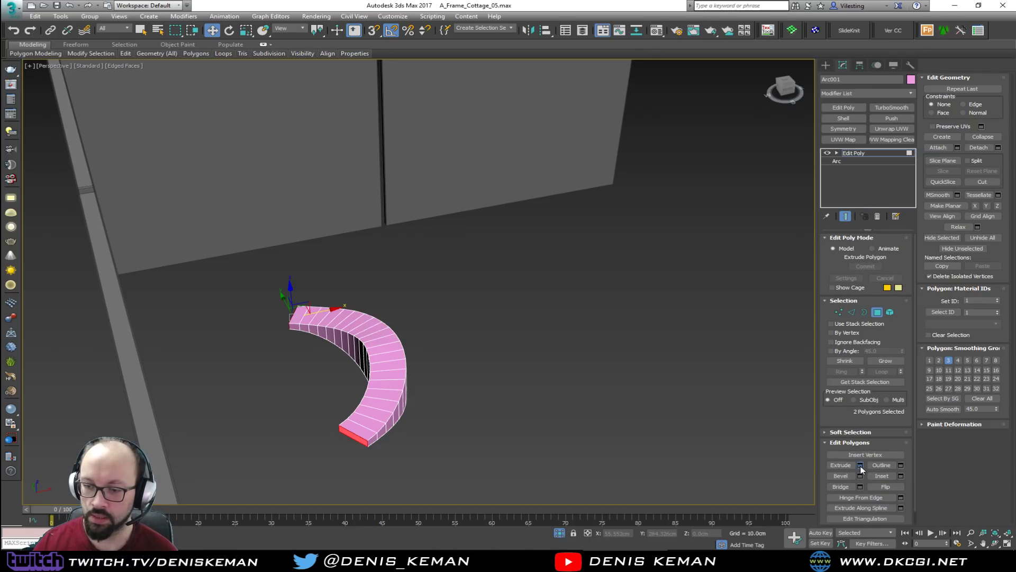
drag(426, 300, 428, 290)
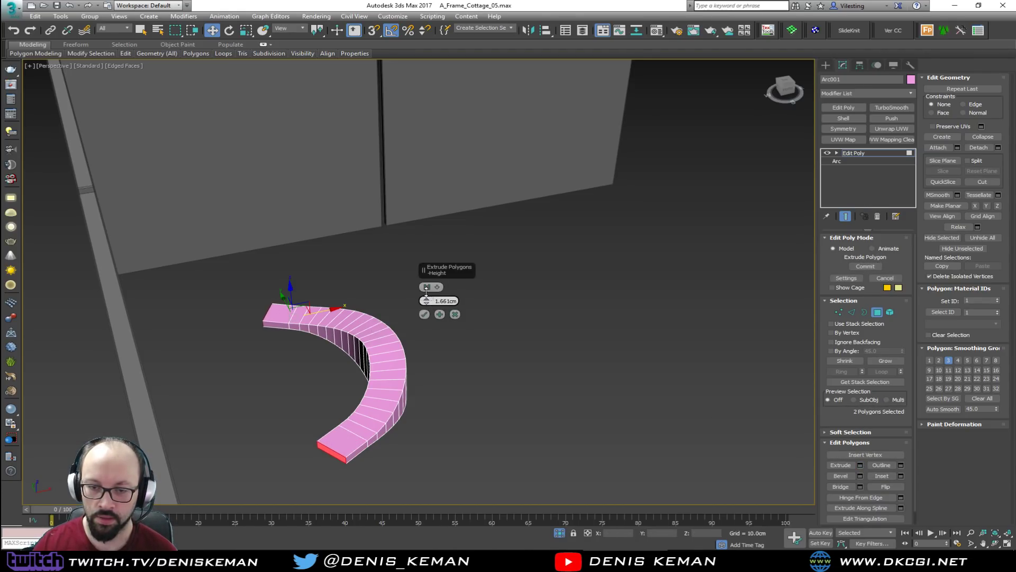
click(424, 313)
Make one extruded end polygon of the handle planar along Y and shift it slightly along the Y axis
click(332, 452)
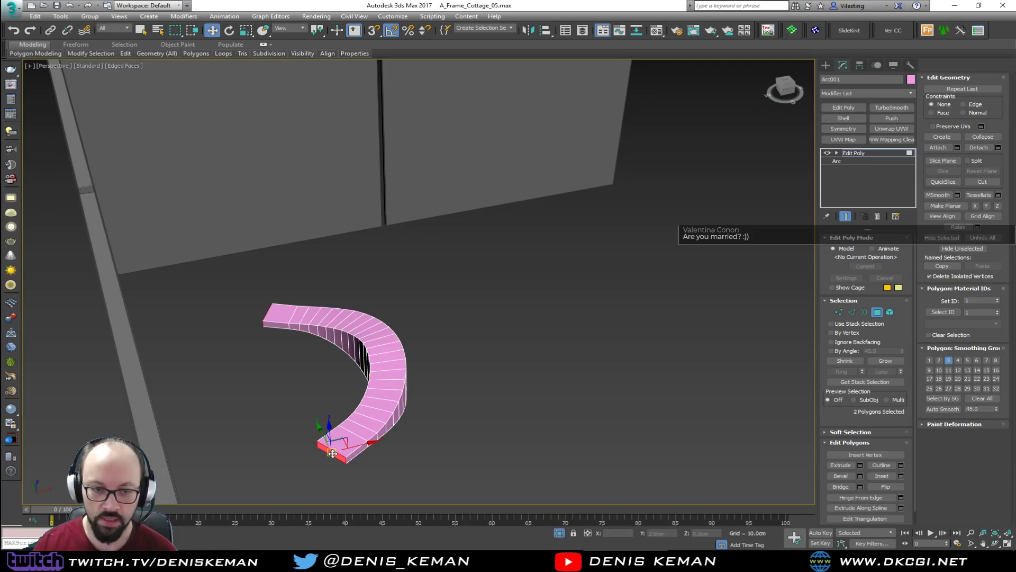
alt+middle_drag(342, 422, 433, 380)
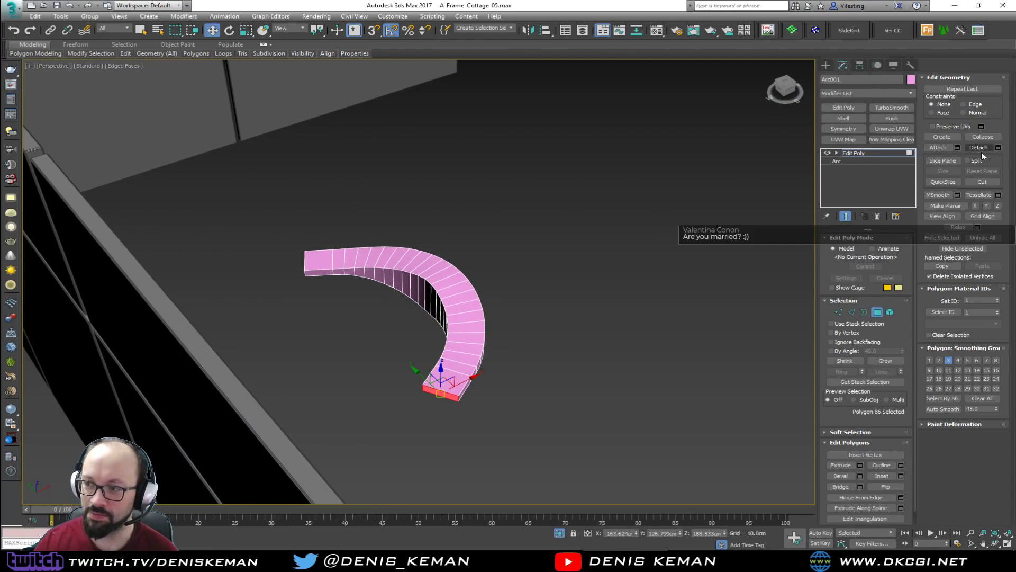
click(975, 206)
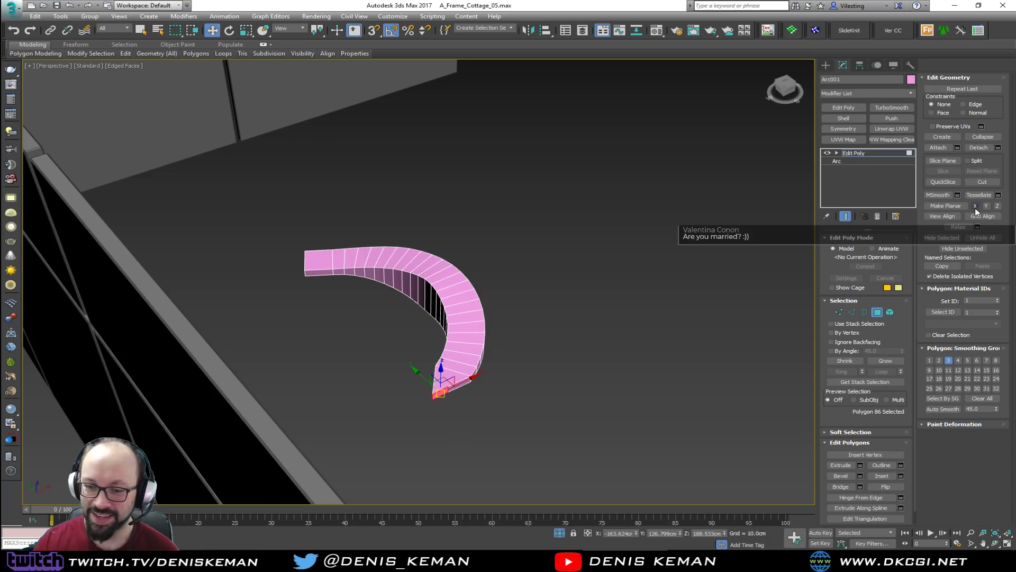
click(987, 208)
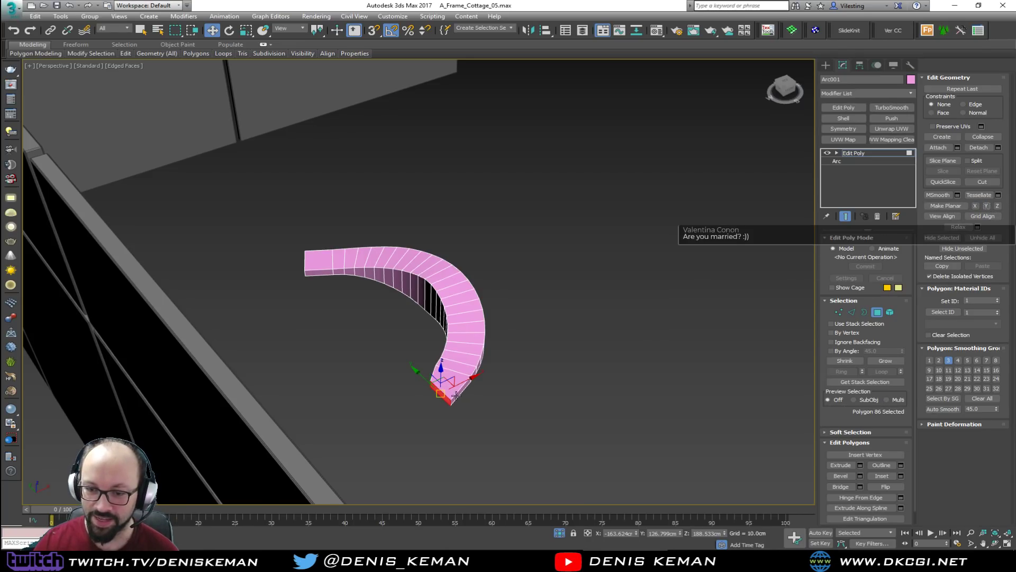
drag(424, 379, 414, 370)
Make the handle's opposite end polygon planar along Y and move it about 0.85 cm inward along the Y axis
alt+middle_drag(312, 268, 340, 273)
click(238, 308)
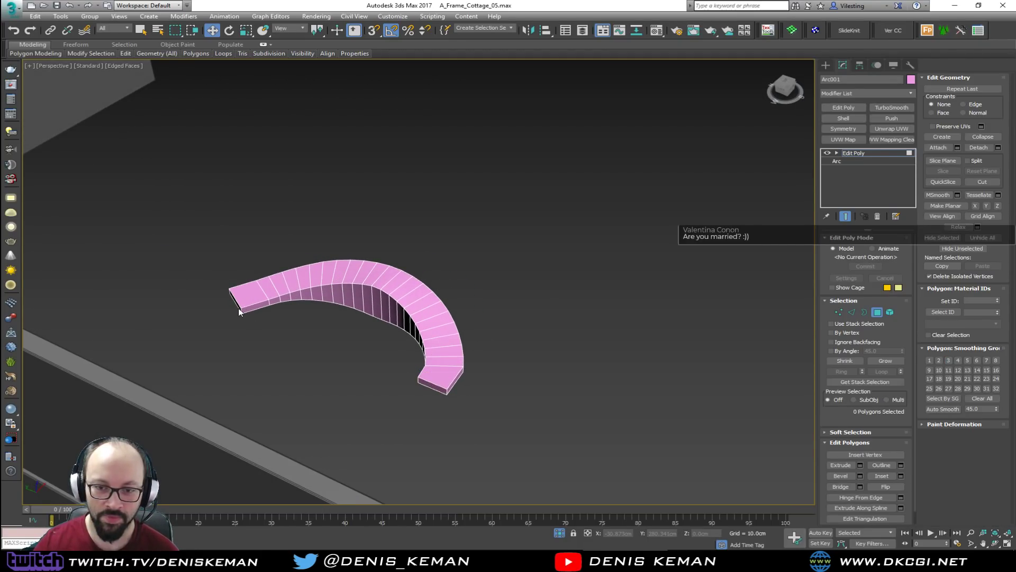
middle_drag(238, 308, 439, 308)
click(439, 308)
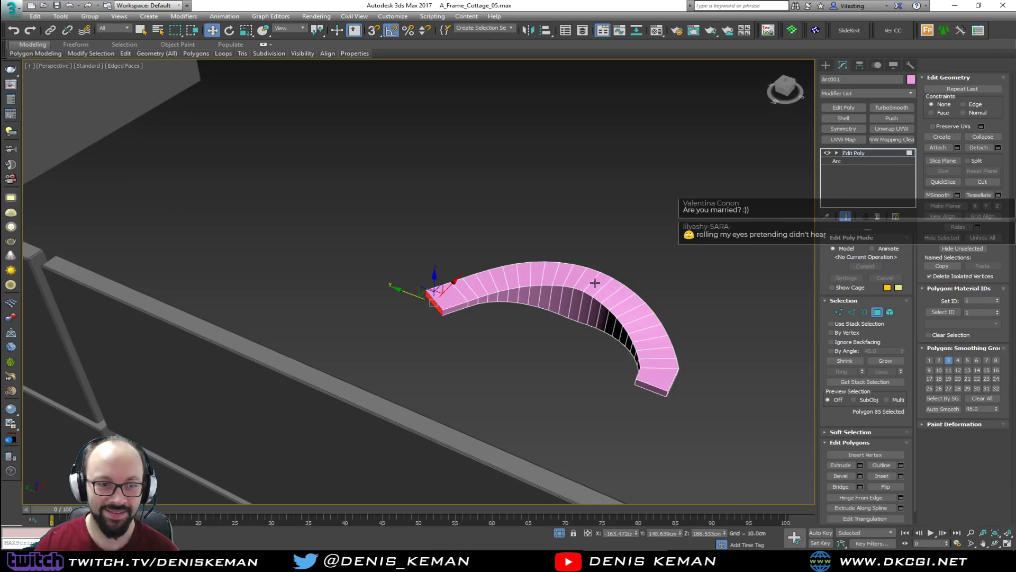
click(986, 207)
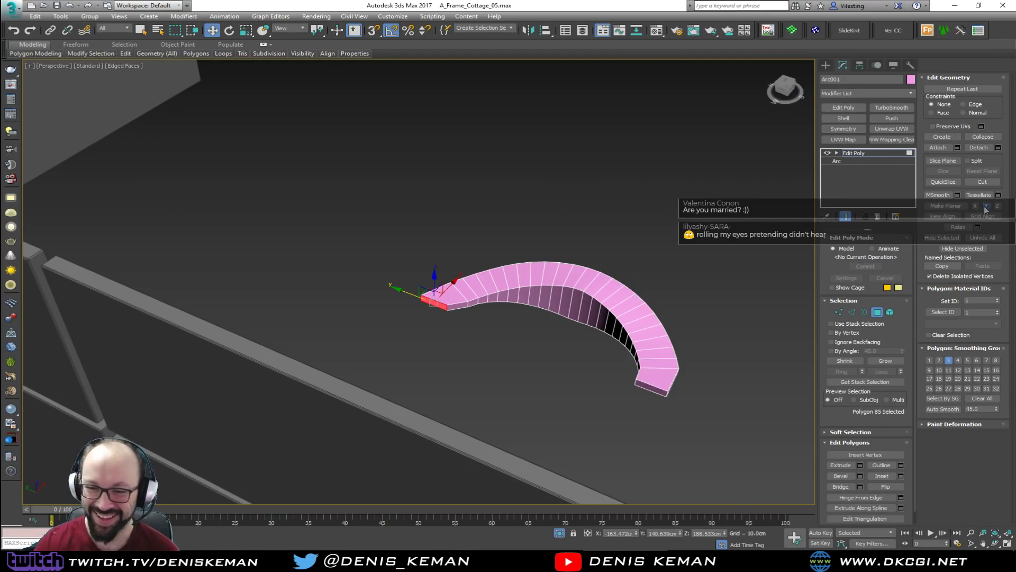
drag(409, 296, 422, 296)
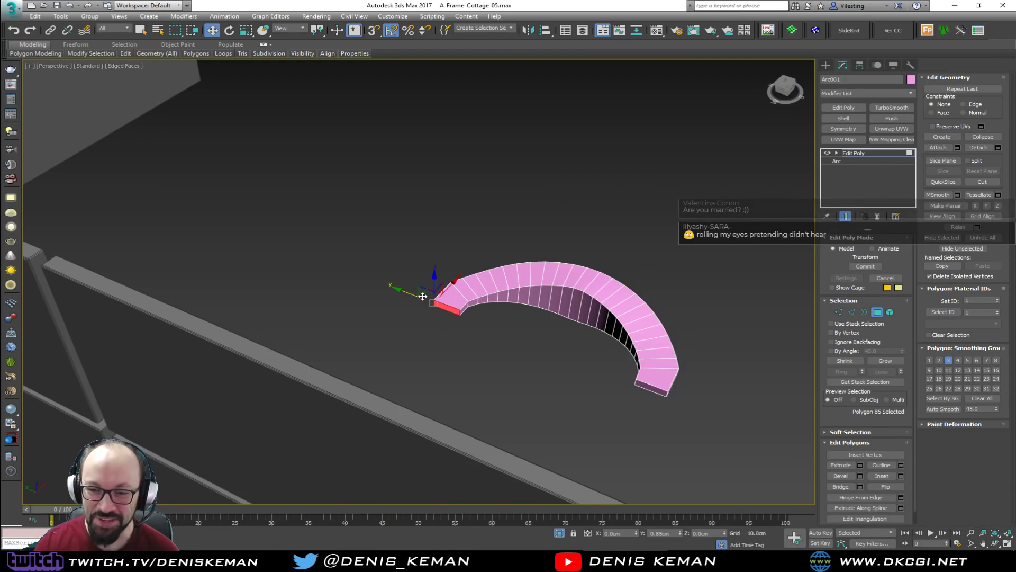
Use snapping to line up the selected end polygon with the handle's other end, and leave polygon editing
mouse_move(423, 296)
alt+middle_down()
mouse_move(492, 324)
mouse_move(392, 340)
mouse_move(331, 331)
mouse_move(356, 357)
mouse_move(328, 299)
mouse_move(210, 283)
mouse_move(222, 307)
mouse_move(281, 328)
mouse_move(428, 295)
alt+middle_up()
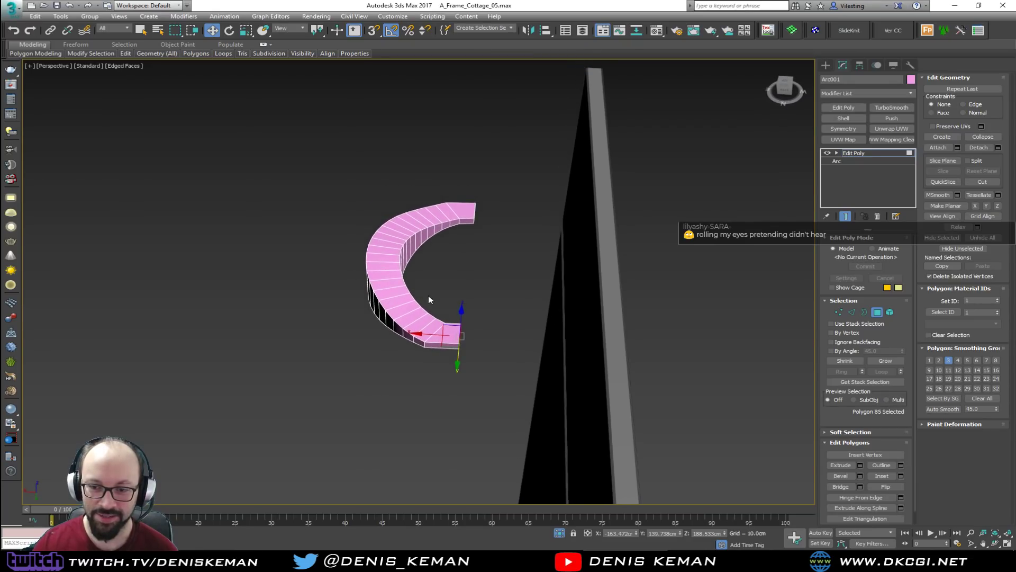
key(s)
drag(433, 335, 474, 219)
alt+middle_drag(477, 238, 488, 238)
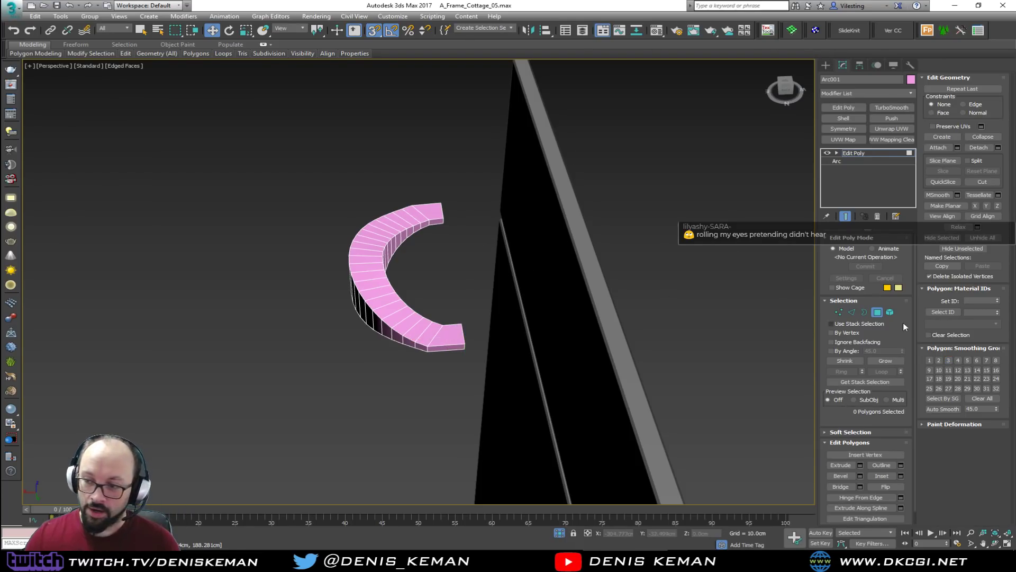
click(877, 311)
Delete the two end polygons of the handle that face the cabinet
scroll(477, 322, up, 3)
alt+middle_drag(477, 327, 329, 367)
key(s)
key(4)
click(315, 368)
ctrl+click(522, 191)
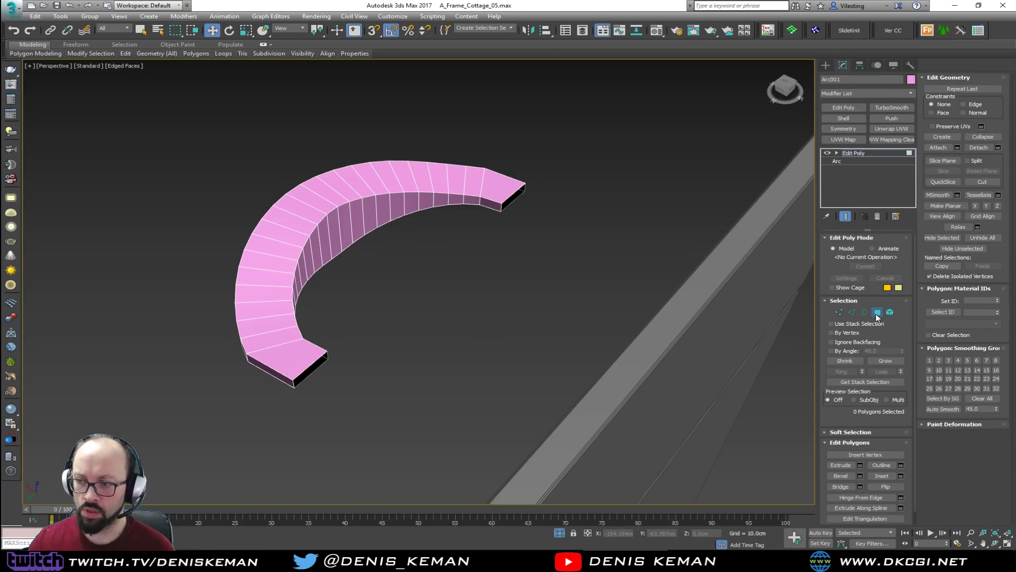
click(877, 312)
Paste the copied Chamfer modifier onto the handle and set its object color to gray
right_click(872, 155)
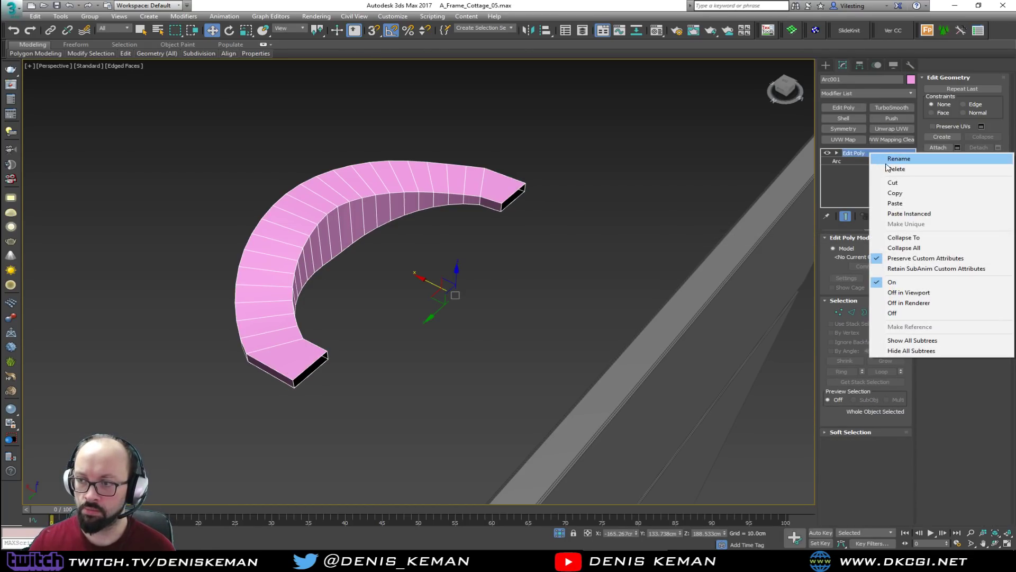
click(904, 205)
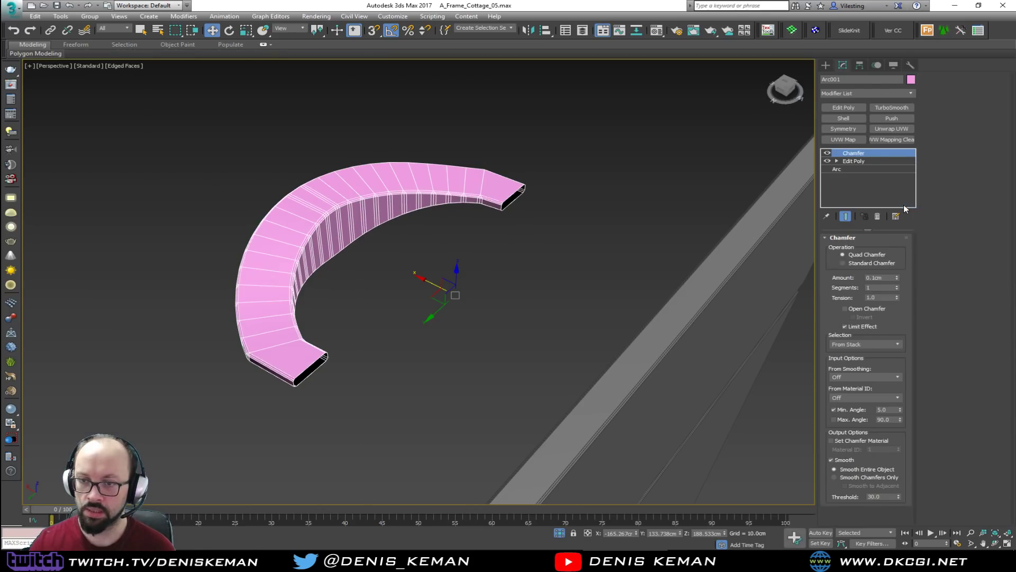
mouse_move(504, 271)
alt+middle_down()
mouse_move(597, 249)
mouse_move(567, 250)
mouse_move(562, 267)
mouse_move(578, 278)
alt+middle_up()
key(F4)
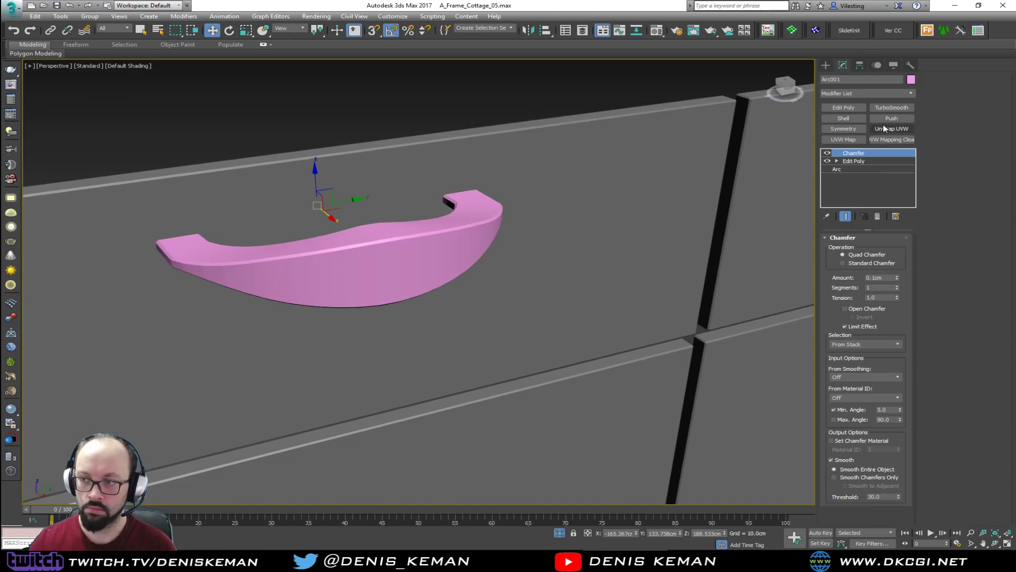
click(911, 79)
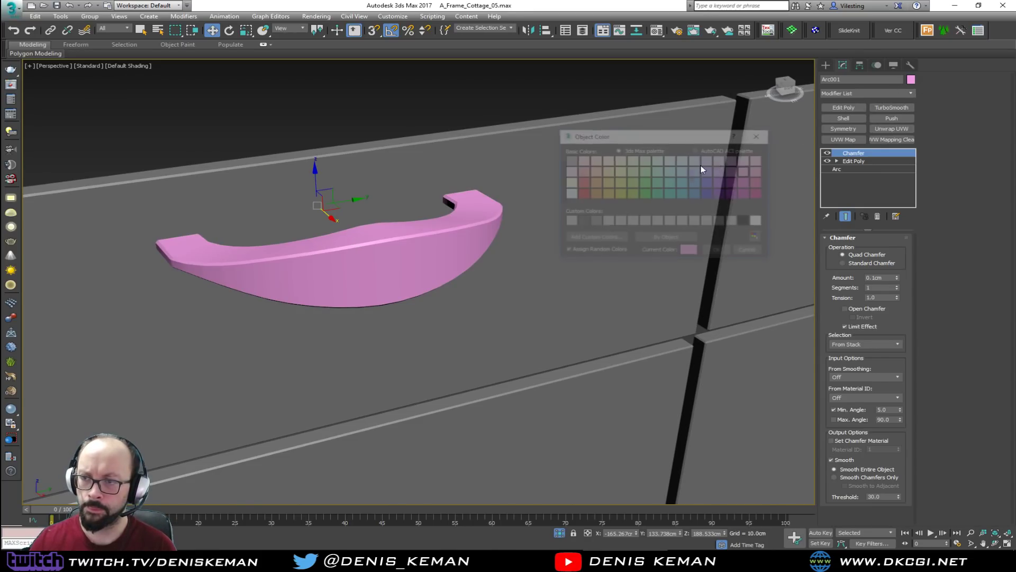
click(717, 252)
Change the chamfer's minimum angle and add a TurboSmooth modifier with 1 iteration to the handle
mouse_move(715, 250)
alt+middle_down()
mouse_move(483, 245)
mouse_move(729, 248)
mouse_move(642, 236)
mouse_move(651, 260)
mouse_move(626, 259)
alt+middle_up()
key(F4)
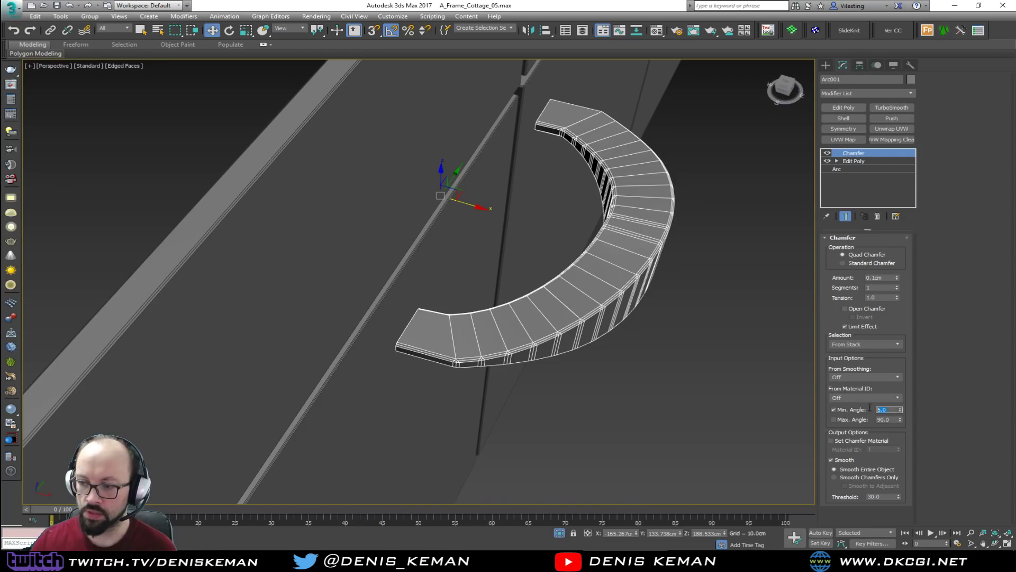
key(Return)
alt+middle_drag(687, 372, 603, 339)
click(891, 109)
alt+middle_drag(582, 175, 633, 164)
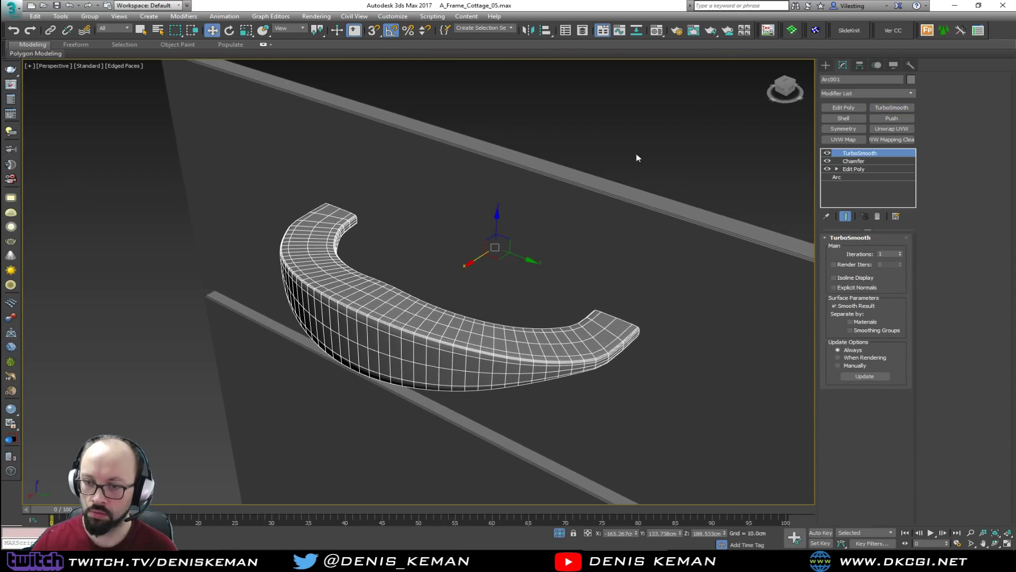
Move the handle against the drawer front to about X -173.3 cm and lower it to about Z 184 cm
click(634, 152)
key(F4)
click(472, 316)
drag(469, 263, 623, 185)
alt+middle_drag(563, 240, 671, 231)
drag(448, 171, 506, 303)
alt+middle_drag(505, 304, 365, 320)
middle_drag(365, 320, 297, 274)
scroll(296, 274, down, 3)
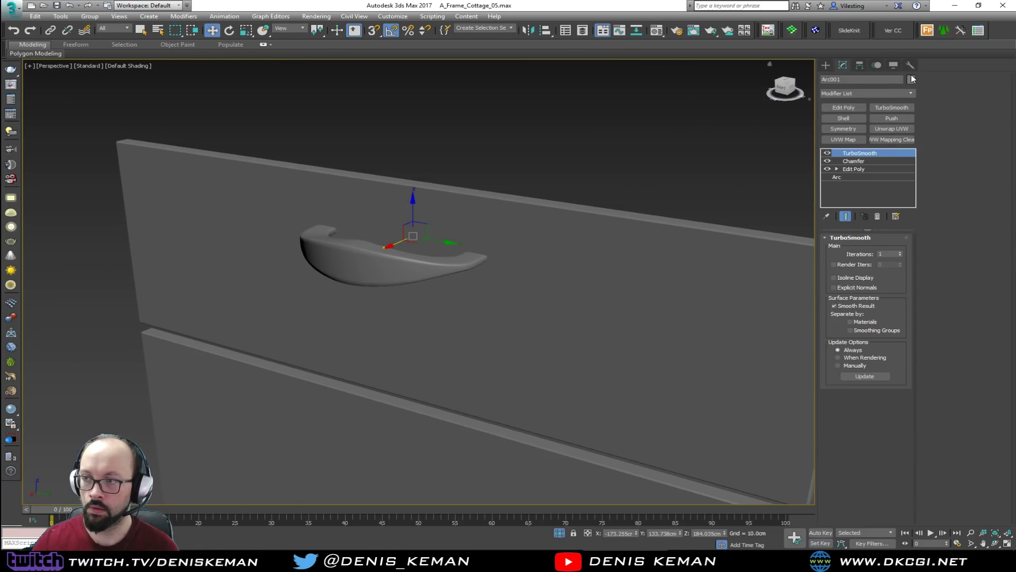
Set the handle's object color to a custom dark gray
click(579, 226)
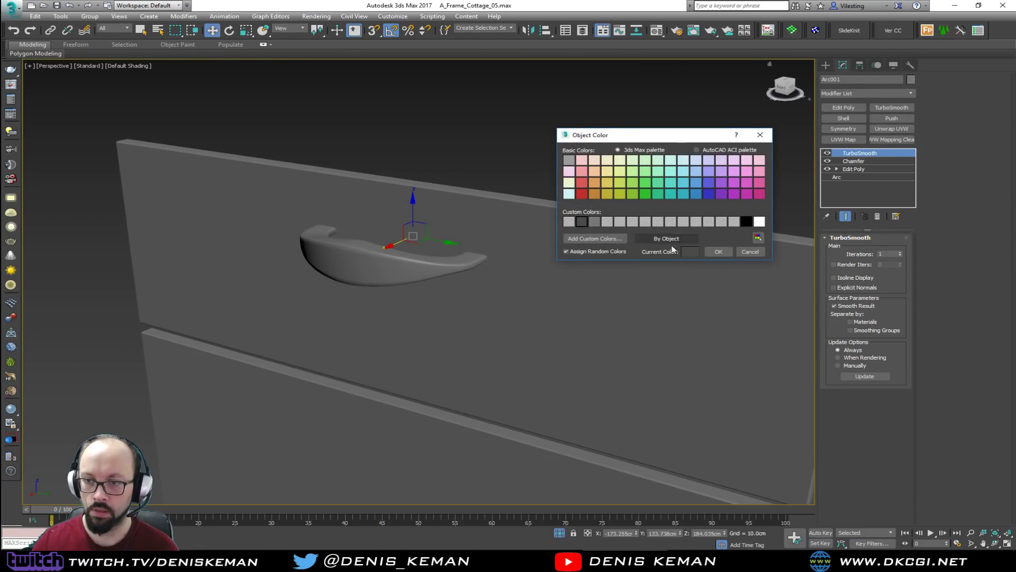
click(708, 253)
alt+middle_drag(489, 242, 391, 235)
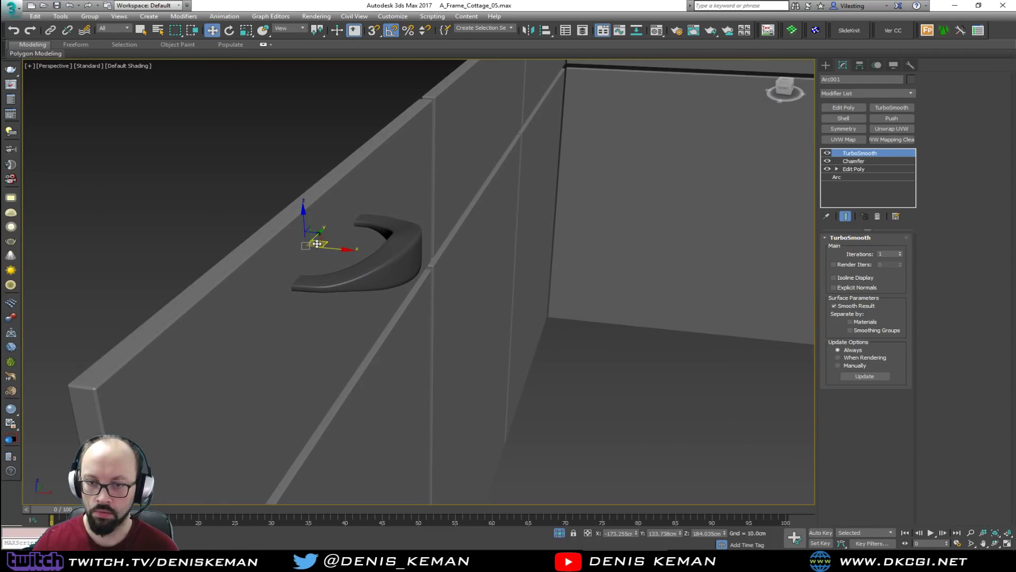
Reduce the handle's depth by scaling it along X and reposition it against the drawer front at about X -172.6 cm
alt+middle_drag(302, 219, 318, 241)
key(r)
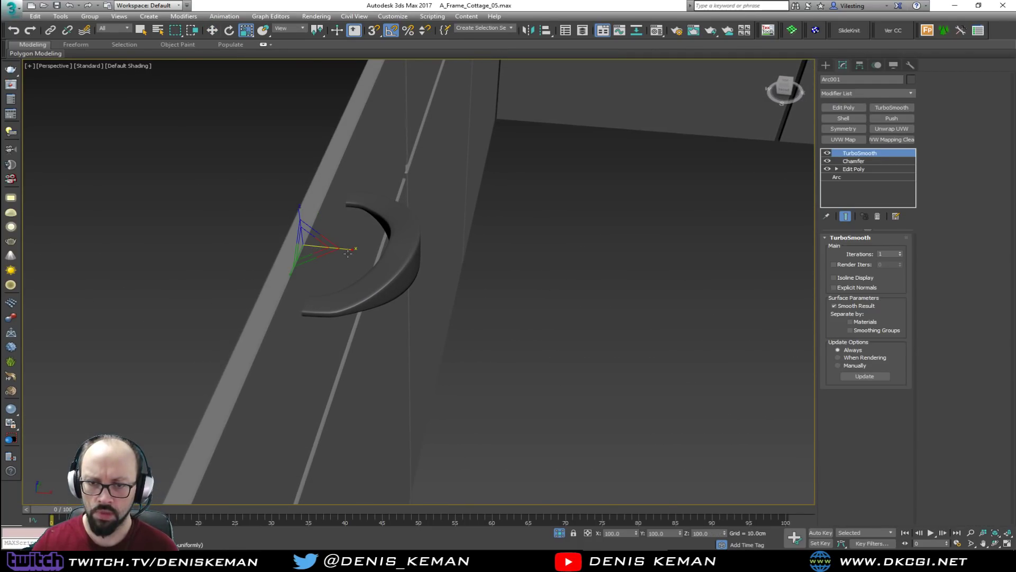
mouse_move(347, 249)
mouse_down()
mouse_move(329, 246)
mouse_move(346, 249)
mouse_up()
key(w)
alt+middle_drag(346, 249, 272, 210)
alt+middle_drag(331, 242, 369, 282)
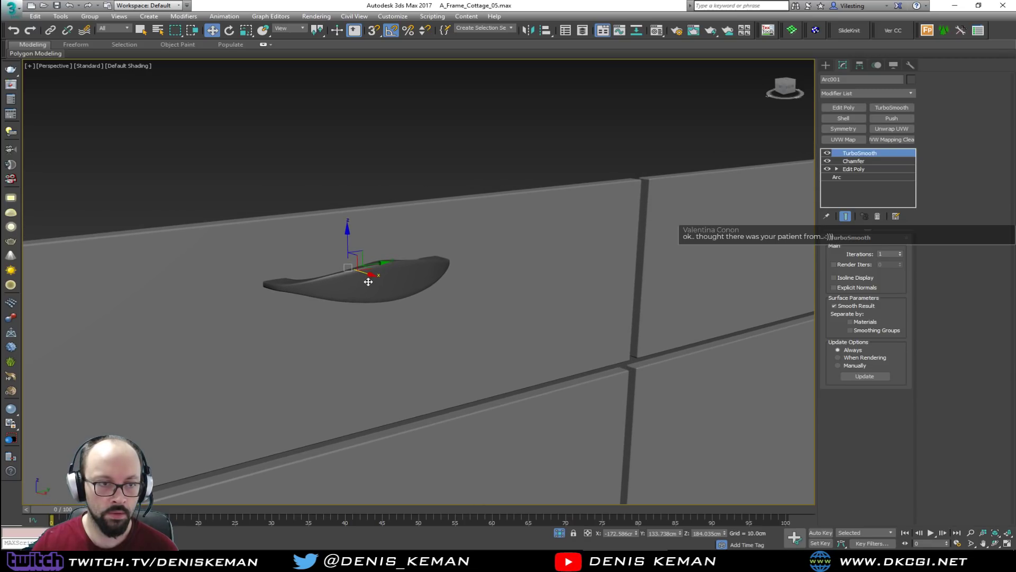
In the Right view, lower the handle by about 2.92 cm toward the vertical middle of the top drawer front
key(alt)
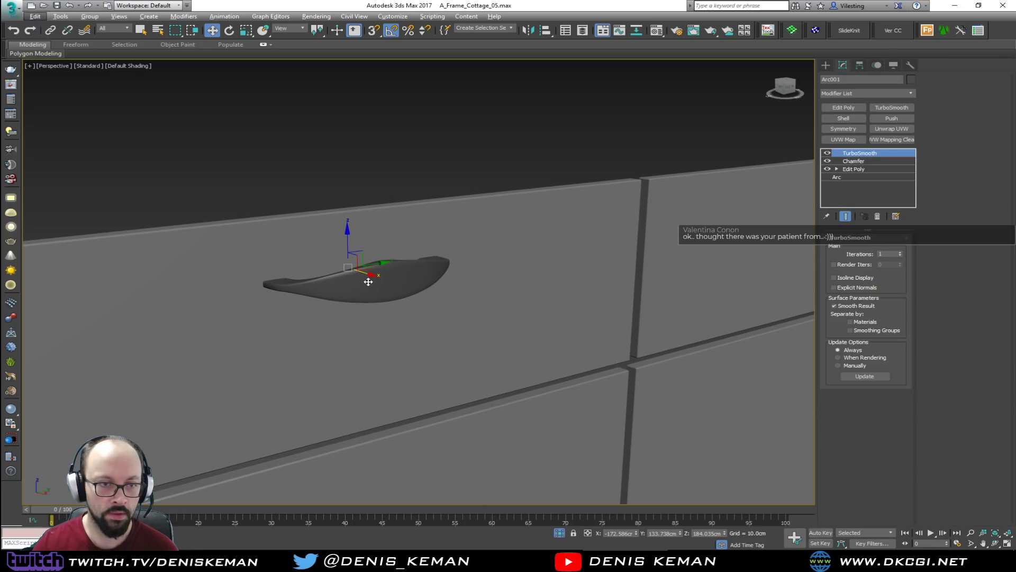
key(alt)
key(alt+w)
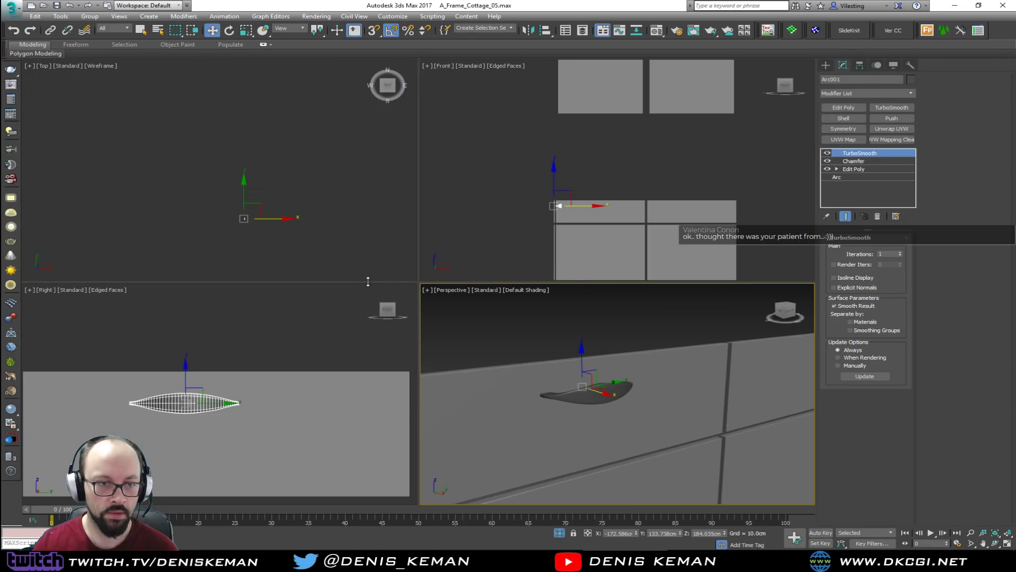
right_click(642, 232)
right_click(228, 390)
key(z)
key(alt+w)
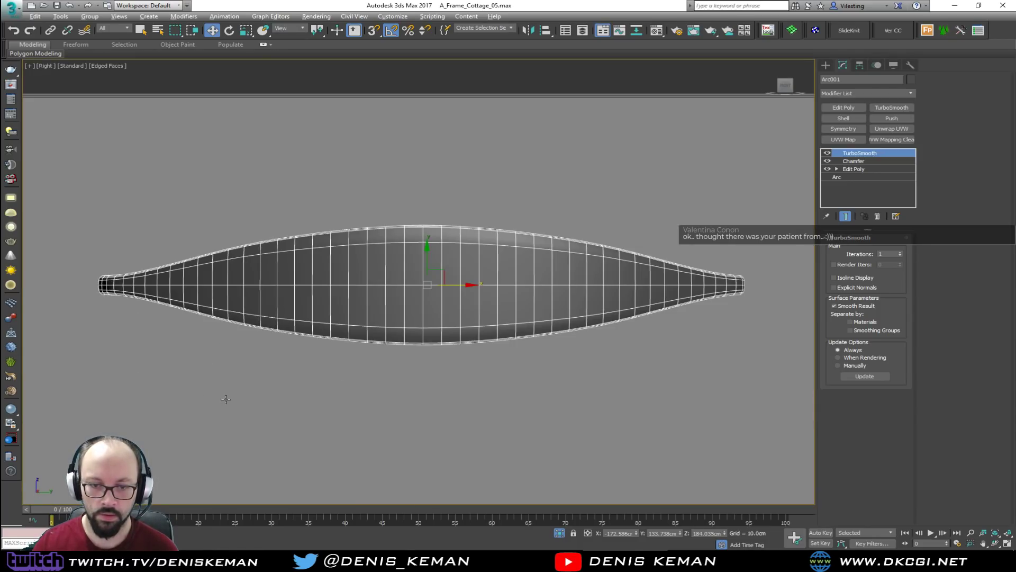
scroll(225, 400, down, 4)
scroll(226, 400, down, 6)
middle_drag(227, 394, 229, 352)
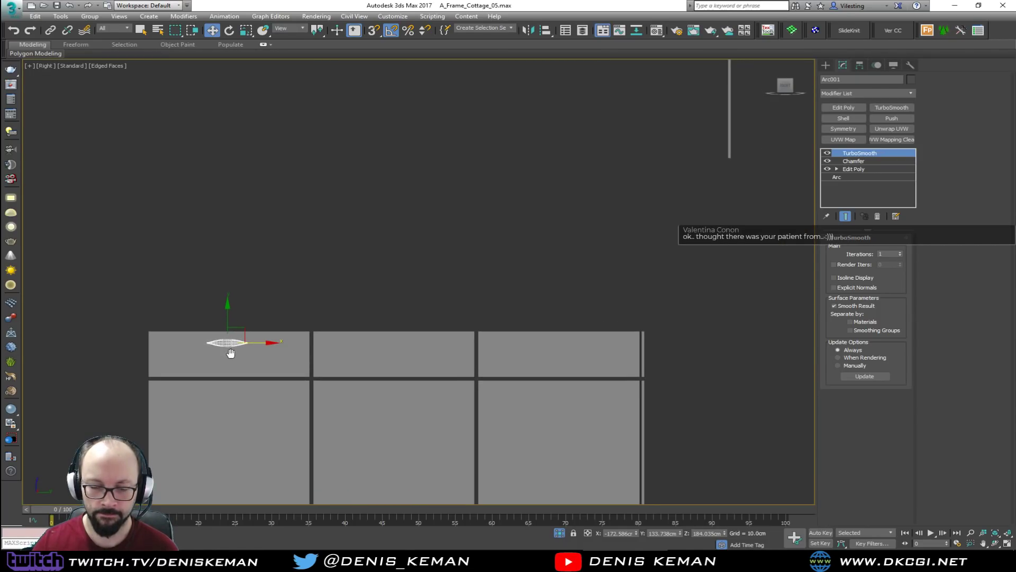
drag(210, 315, 207, 328)
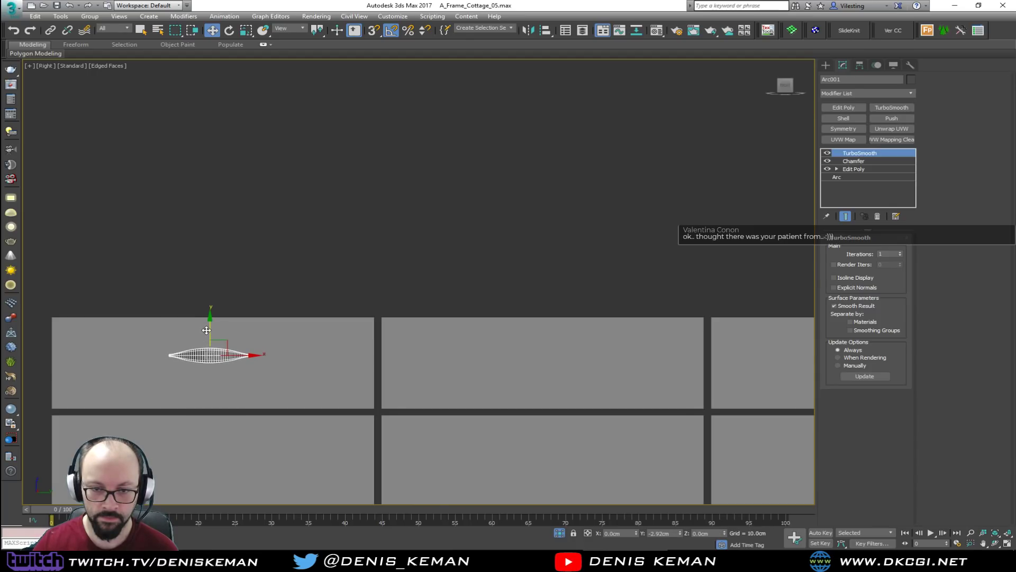
Clone the handle as two instances across the other two top drawer fronts and center the farthest copy on its drawer
middle_drag(310, 344, 238, 328)
scroll(236, 327, up, 2)
scroll(197, 340, down, 3)
shift+drag(168, 342, 410, 342)
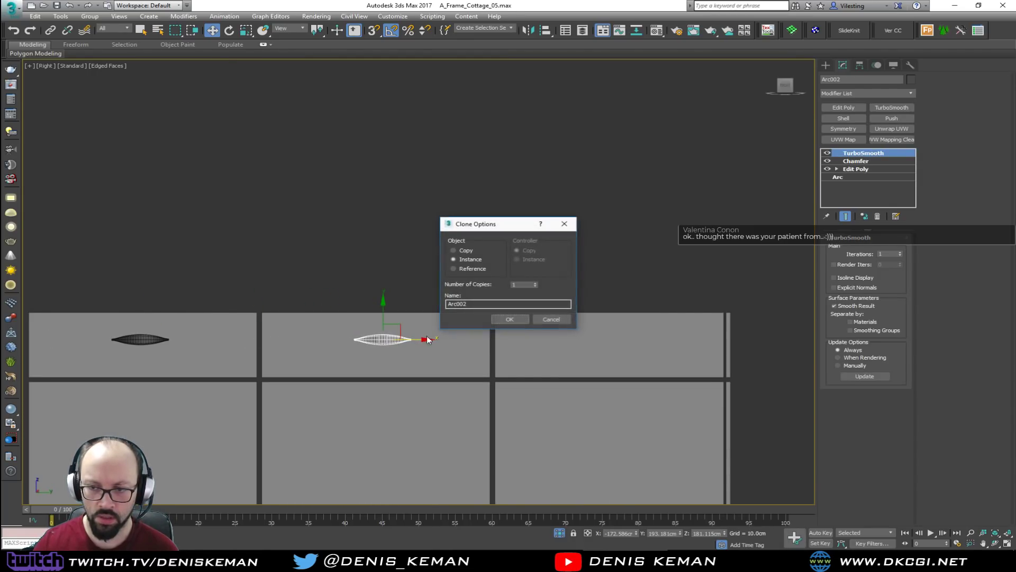
click(536, 283)
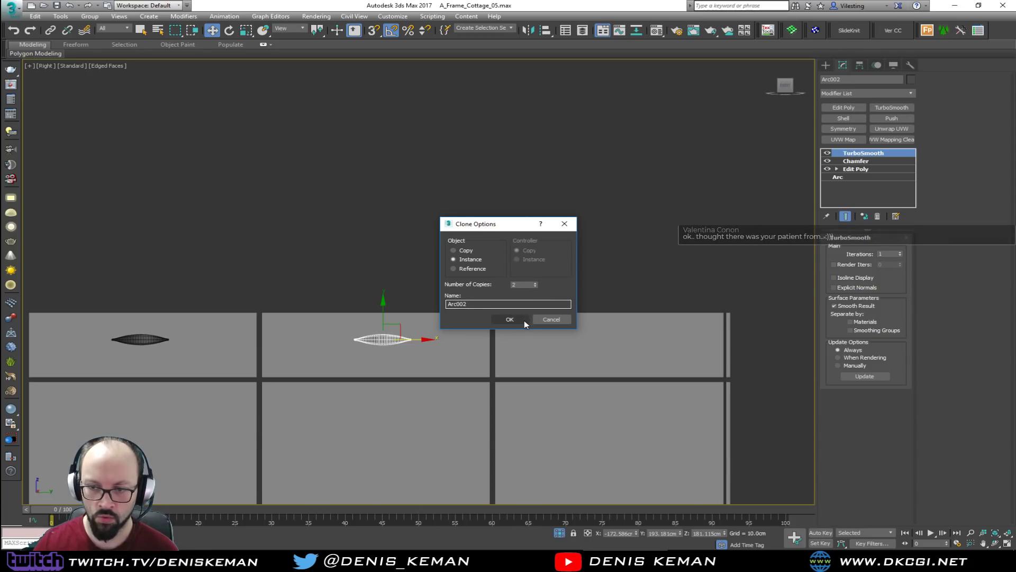
click(524, 320)
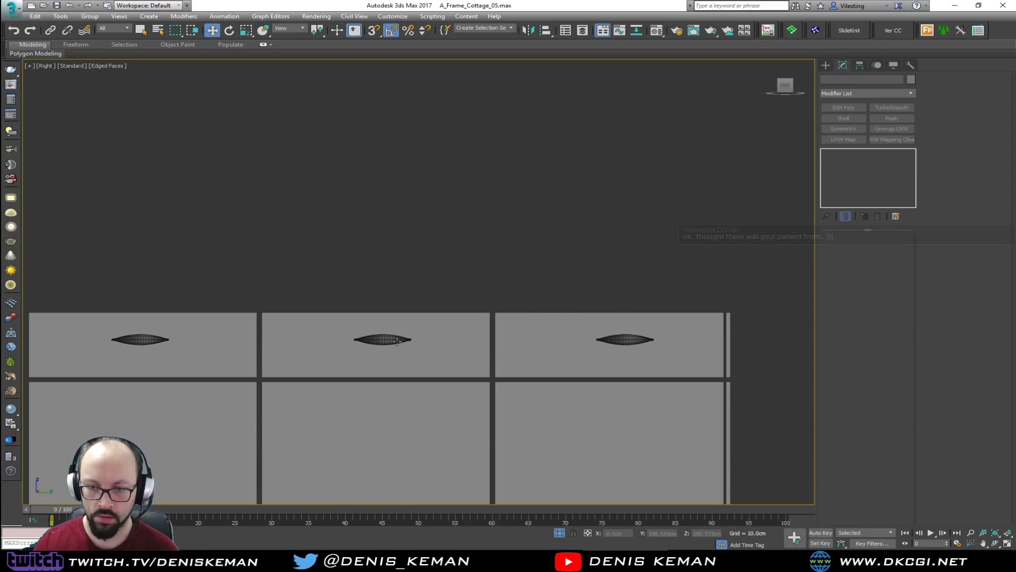
click(621, 340)
drag(653, 340, 646, 339)
click(634, 268)
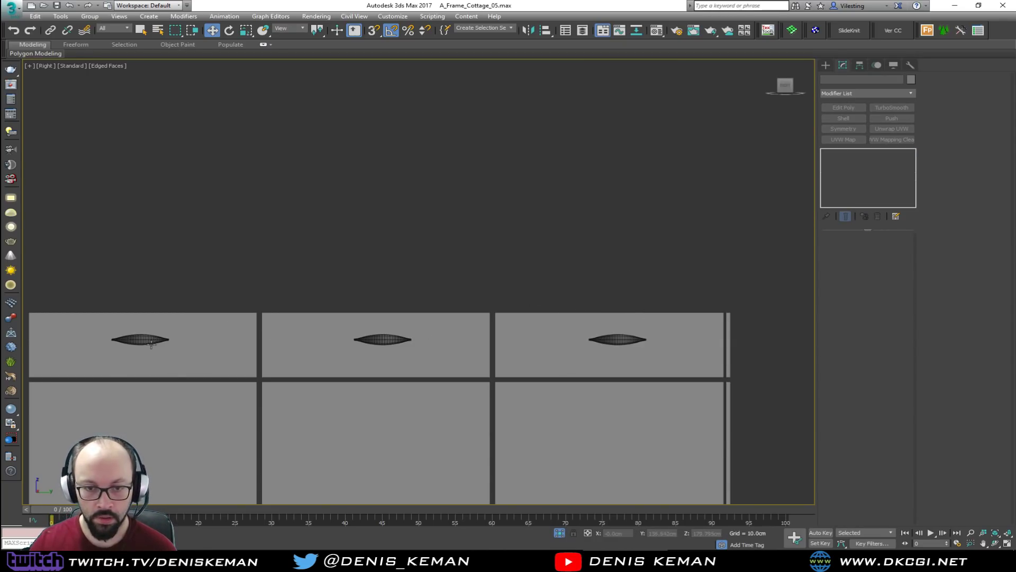
Clone the first drawer's handle as an instance rotated 90 degrees and place it on the door below, beside the second door, at about Z 137.5 cm
click(165, 340)
ctrl+click(386, 342)
ctrl+click(625, 339)
middle_drag(546, 344, 545, 246)
scroll(544, 249, down, 2)
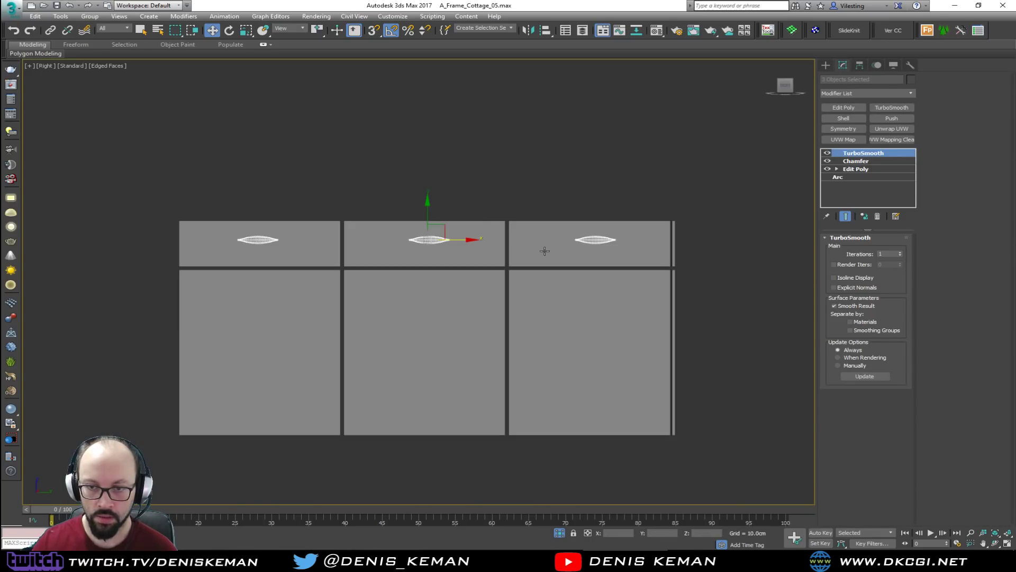
click(261, 240)
key(e)
drag(290, 219, 285, 279)
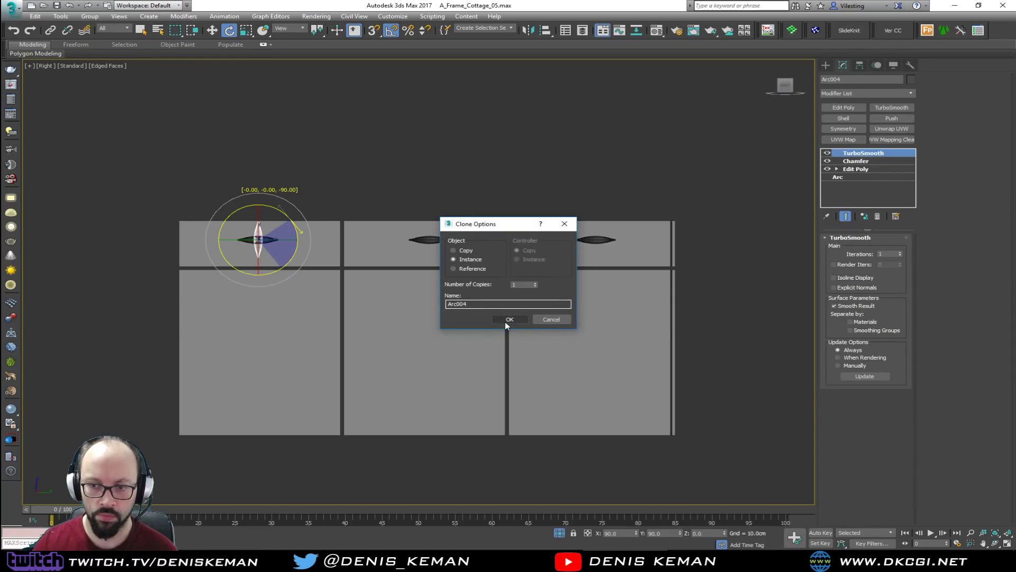
click(504, 322)
key(w)
mouse_move(272, 229)
mouse_down()
mouse_move(312, 269)
mouse_move(334, 339)
mouse_up()
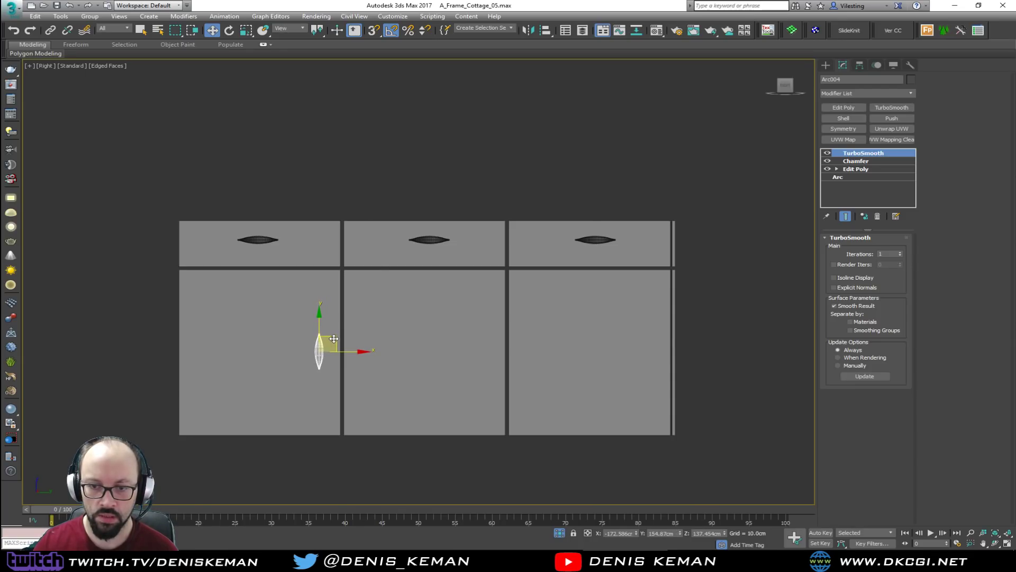
Clone the vertical handle as instances onto the third door at about Y 223.5 cm and the middle door at about Y 216 cm
shift+drag(347, 353, 517, 356)
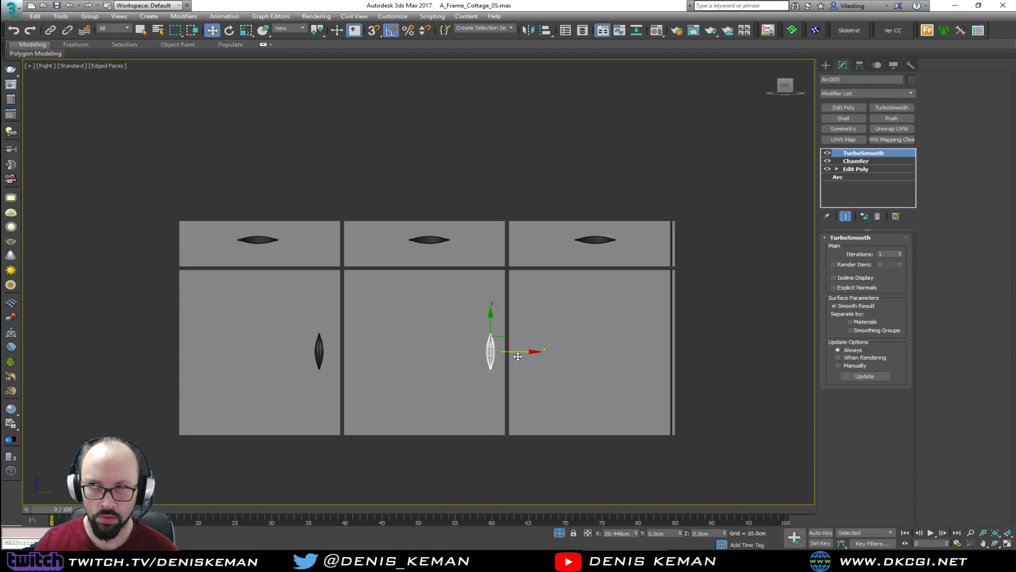
shift+drag(518, 357, 544, 356)
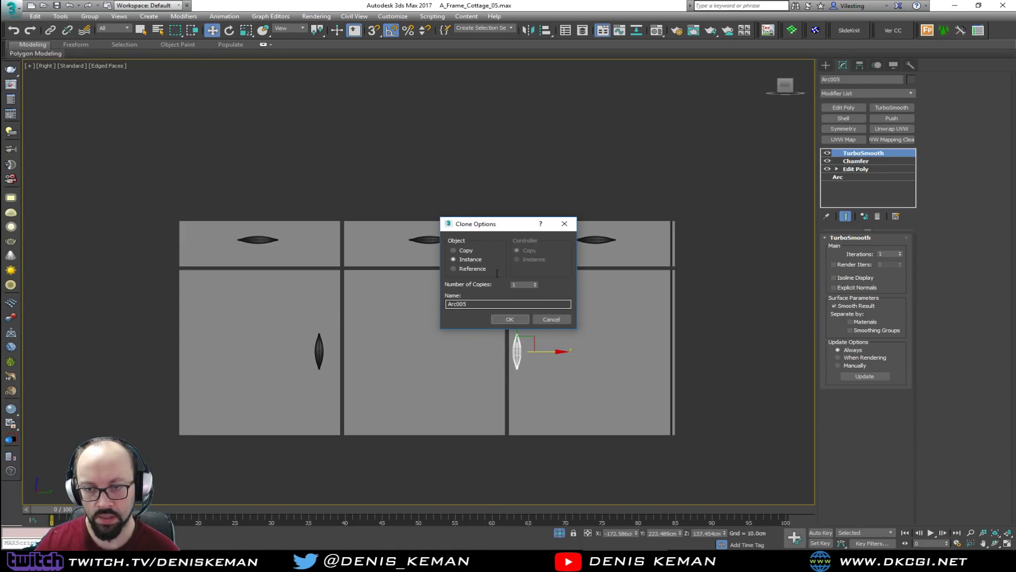
click(507, 318)
shift+drag(545, 353, 524, 354)
click(520, 315)
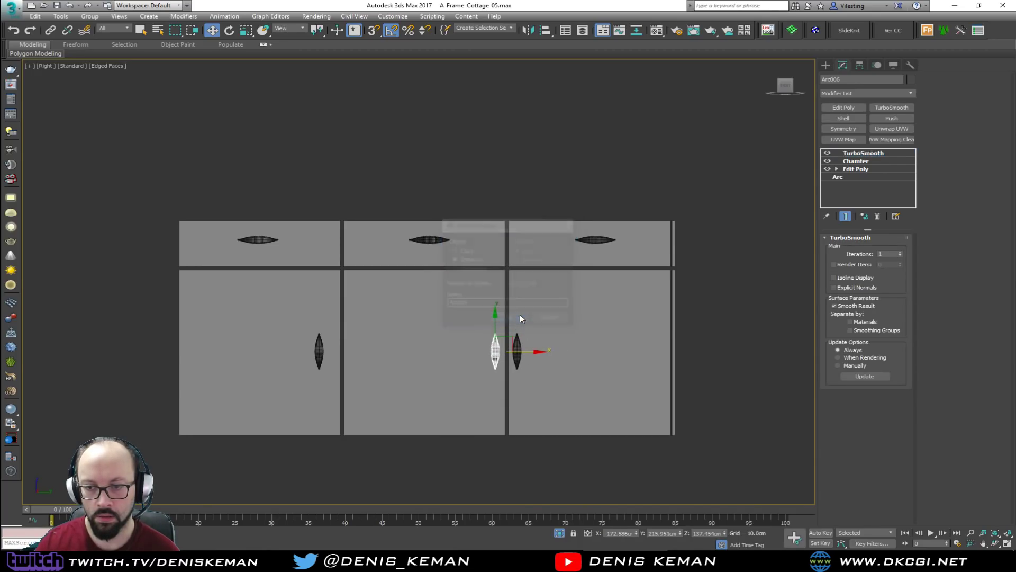
click(490, 452)
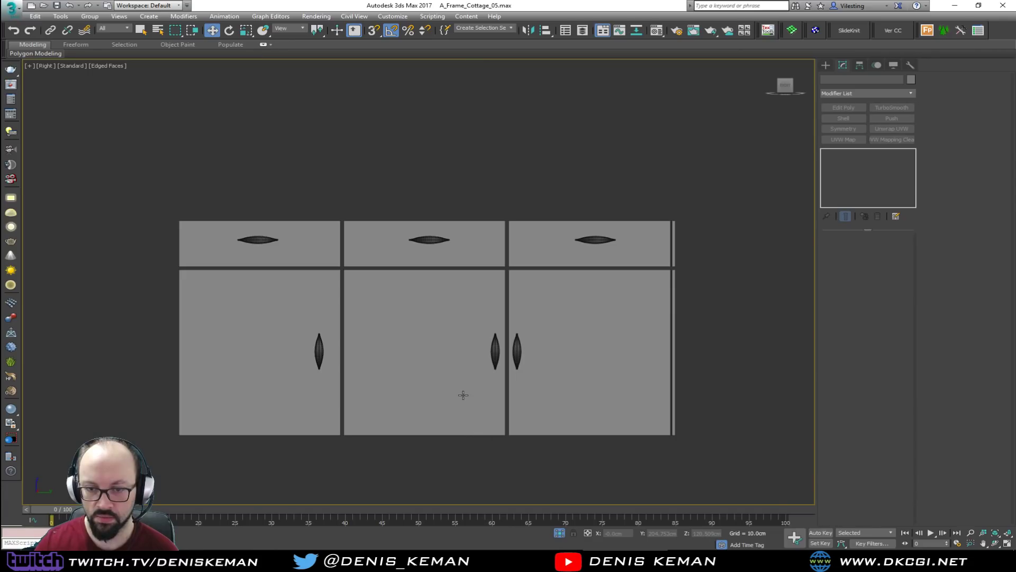
Move the middle door's handle to the edge facing the first door, and shift the first door's handle to about Y 158.6 cm
click(496, 354)
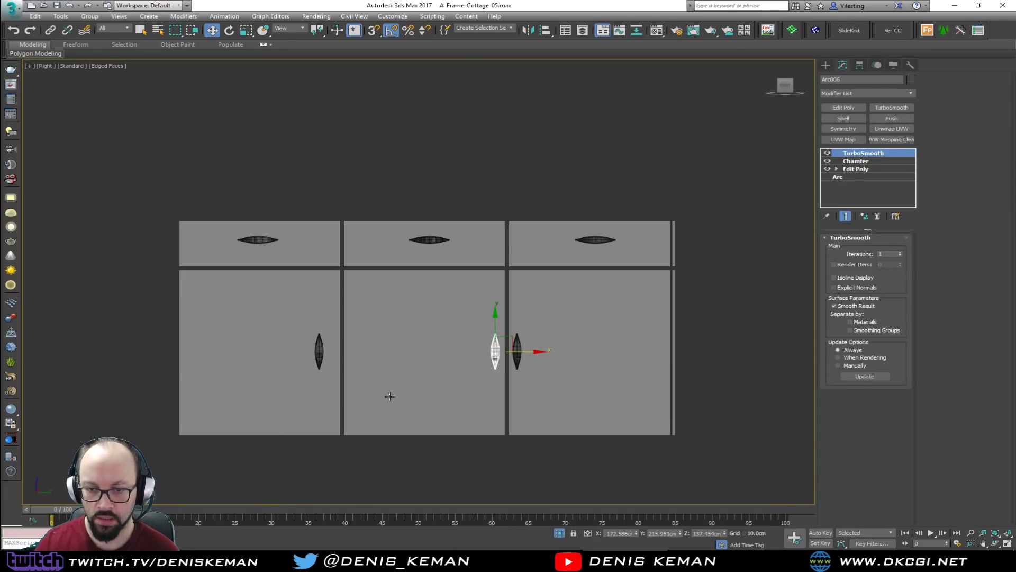
drag(527, 353, 387, 356)
click(320, 351)
drag(320, 350, 355, 352)
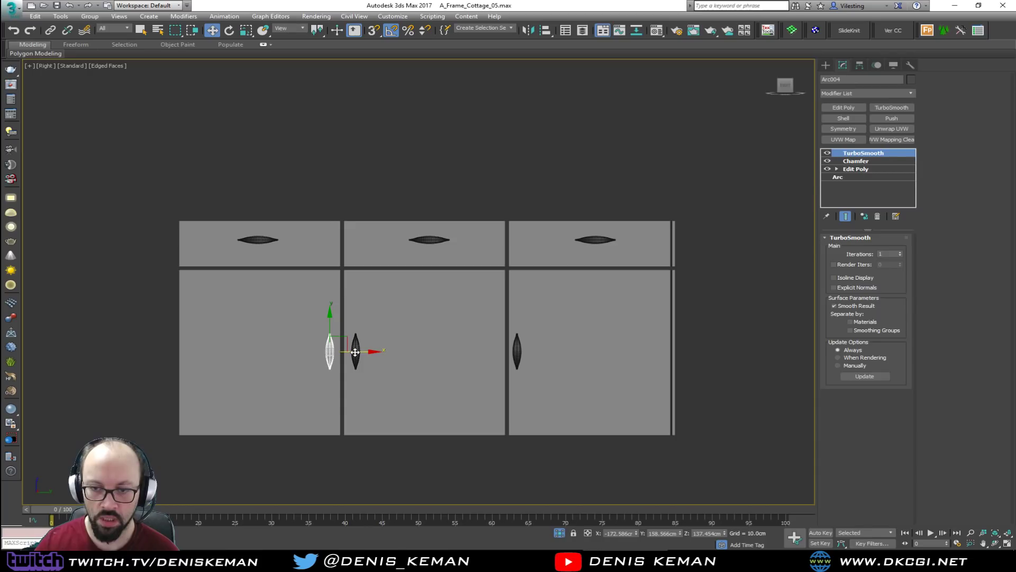
click(590, 460)
Clone the third door's handle as an instance onto the perpendicular cabinet's corner door, rotate it to face outward, and set it near the door gap
key(alt+w)
key(alt+w)
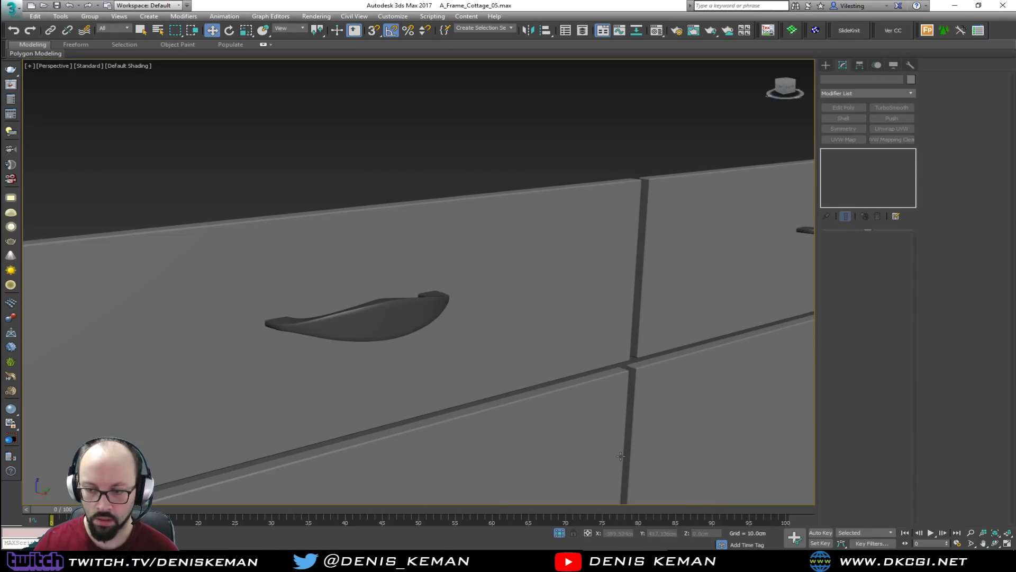
scroll(621, 456, down, 5)
alt+middle_drag(502, 368, 485, 354)
scroll(424, 351, down, 3)
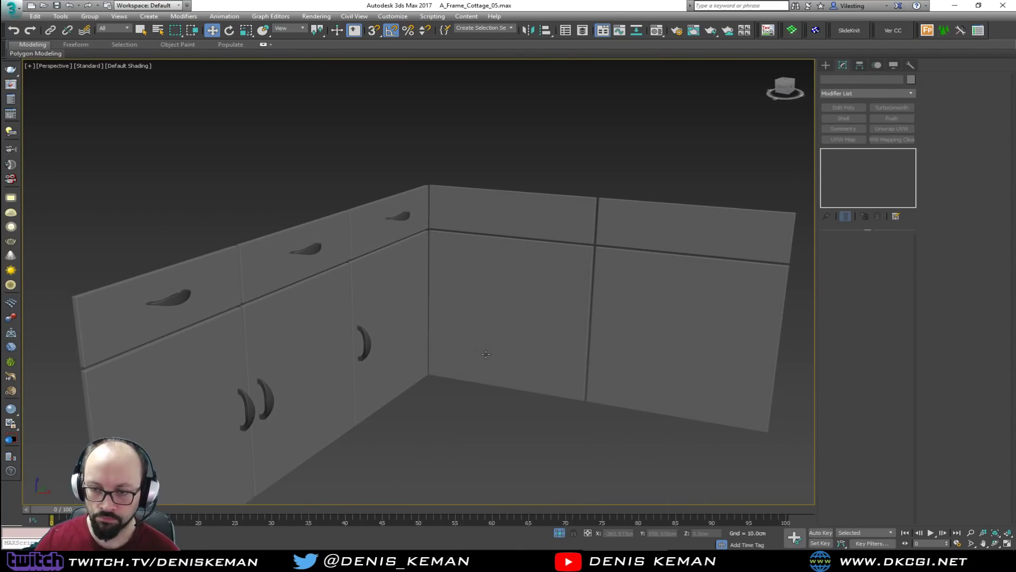
click(369, 341)
mouse_move(370, 341)
shift+mouse_down()
mouse_move(551, 329)
mouse_move(591, 314)
mouse_move(589, 324)
shift+mouse_up()
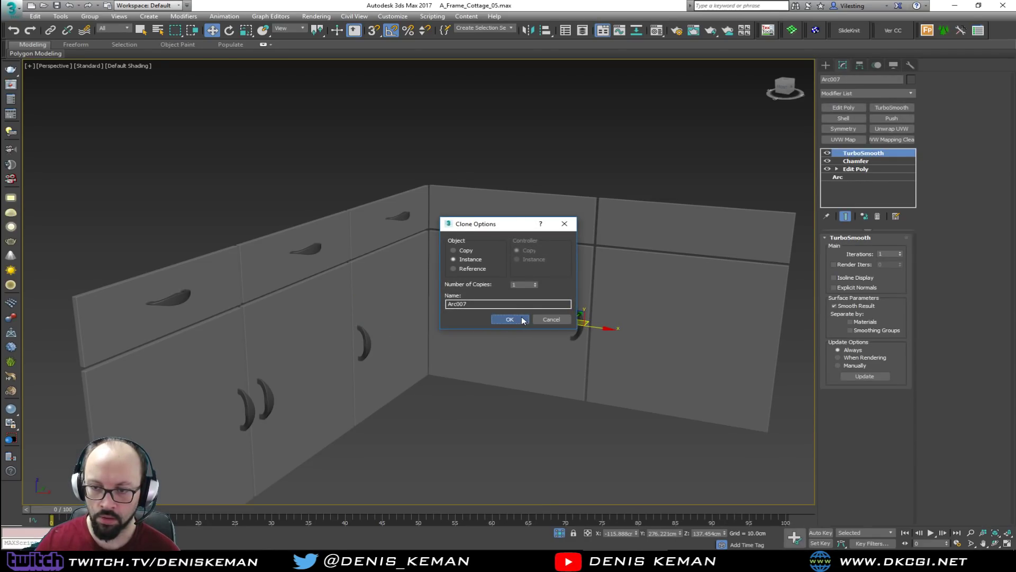
click(521, 319)
key(z)
alt+middle_drag(521, 321, 525, 364)
scroll(525, 365, down, 3)
key(e)
drag(453, 323, 421, 339)
alt+middle_drag(420, 339, 343, 346)
key(w)
drag(486, 336, 519, 332)
Clone that door handle as an instance across the gap onto the neighboring door at about X -104.2 cm
scroll(496, 345, down, 2)
mouse_move(496, 345)
alt+middle_down()
mouse_move(579, 340)
mouse_move(488, 334)
alt+middle_up()
drag(440, 313, 565, 333)
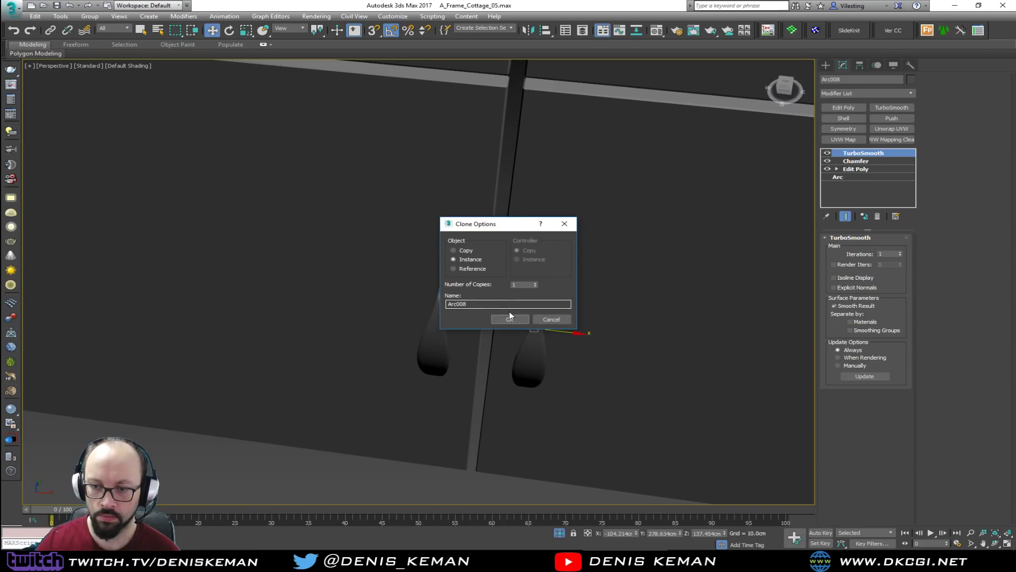
click(509, 318)
mouse_move(512, 321)
alt+middle_down()
mouse_move(488, 392)
mouse_move(487, 369)
mouse_move(465, 355)
alt+middle_up()
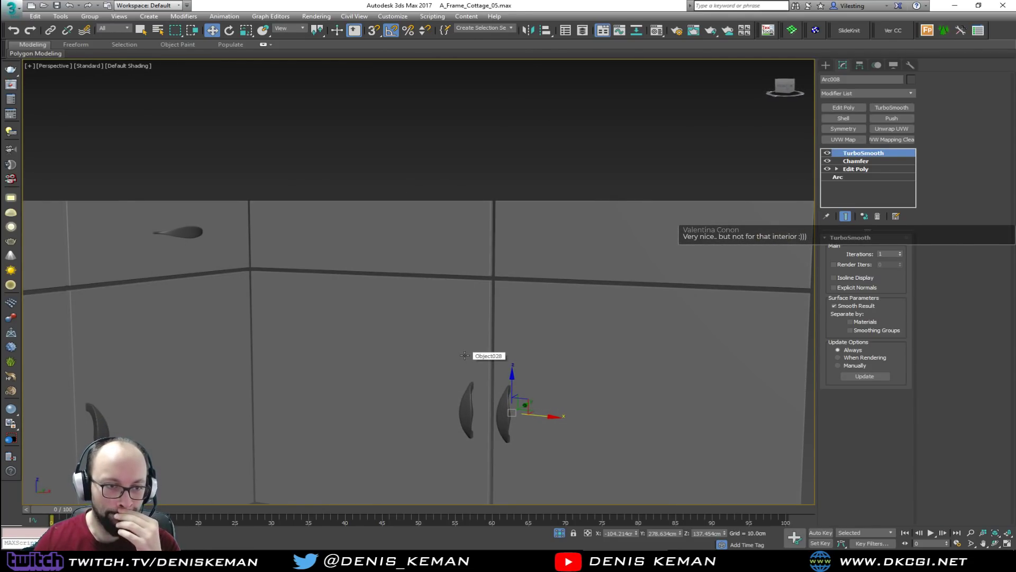
Clone the corner drawer's handle as an instance onto the perpendicular cabinet's first drawer and rotate it to lie along the front
click(193, 233)
alt+middle_drag(220, 256, 222, 296)
mouse_move(195, 227)
shift+mouse_down()
mouse_move(370, 214)
mouse_move(398, 194)
mouse_move(341, 229)
shift+mouse_up()
click(513, 317)
key(e)
key(w)
Clone the perpendicular cabinet's first drawer handle as an instance onto its second drawer at about X -76.5 cm
shift+drag(411, 207, 682, 265)
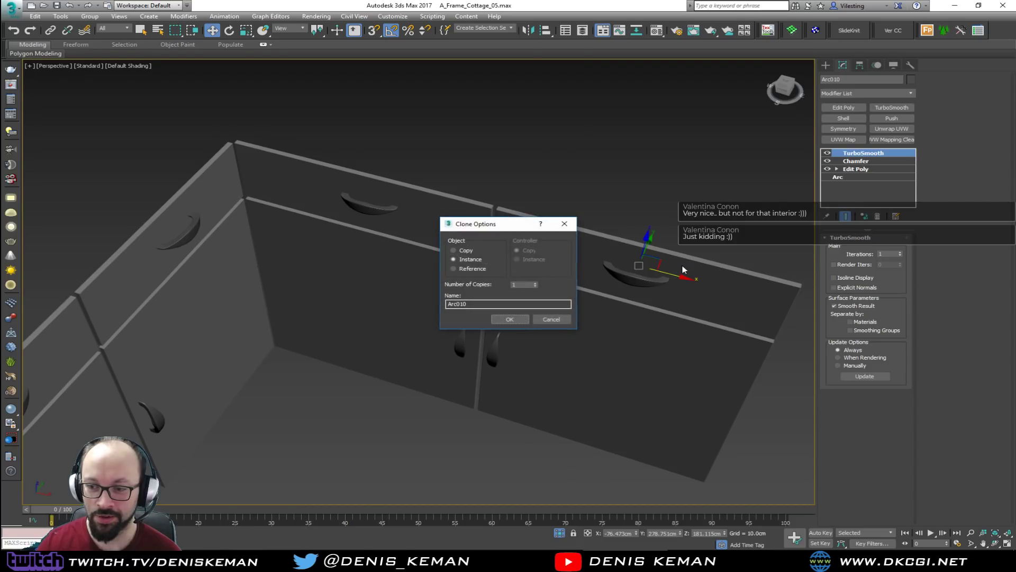
click(511, 318)
click(518, 181)
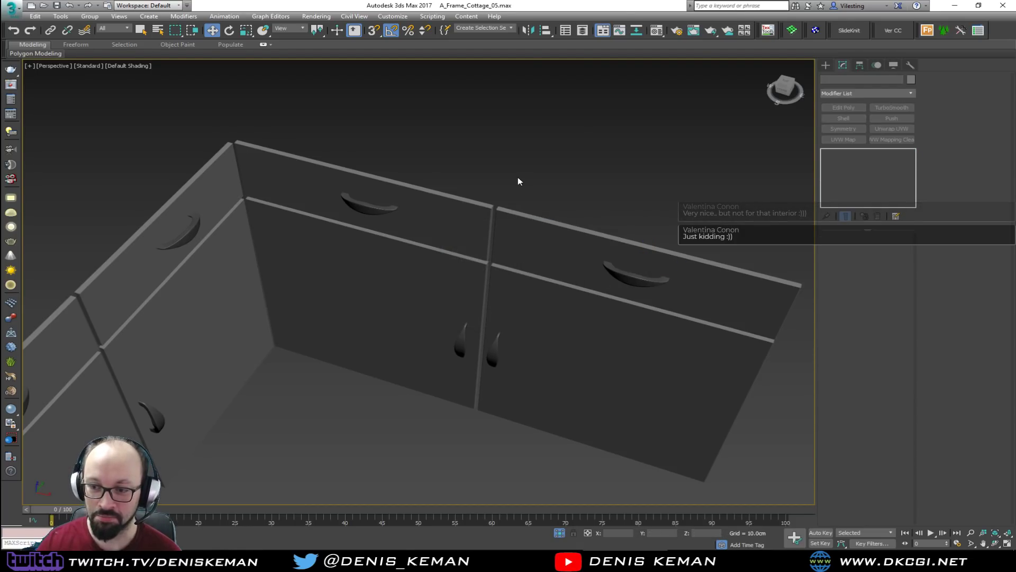
End the isolation of the cabinet parts to bring back the whole cottage interior
alt+middle_drag(373, 305, 443, 296)
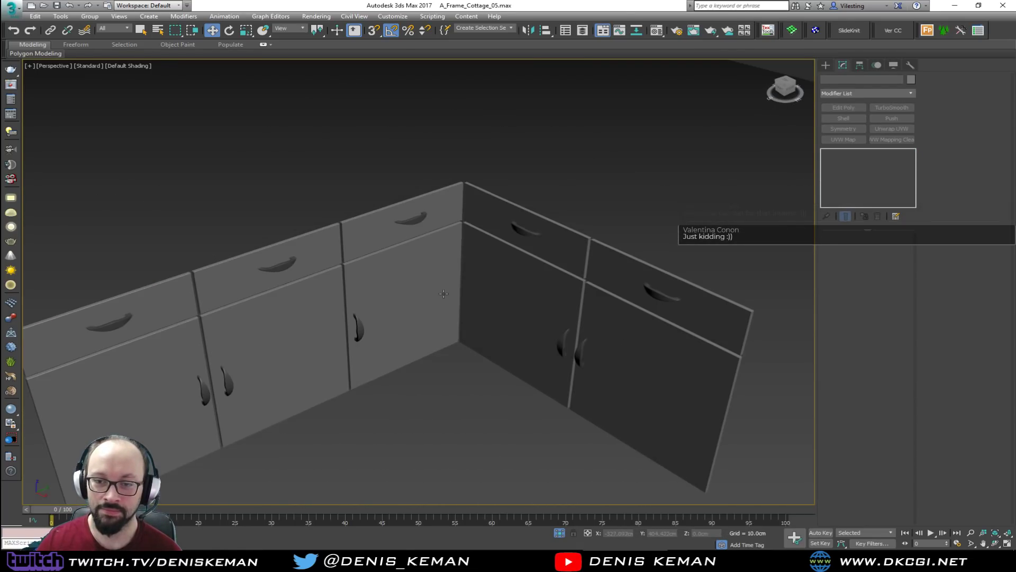
right_click(443, 297)
click(478, 227)
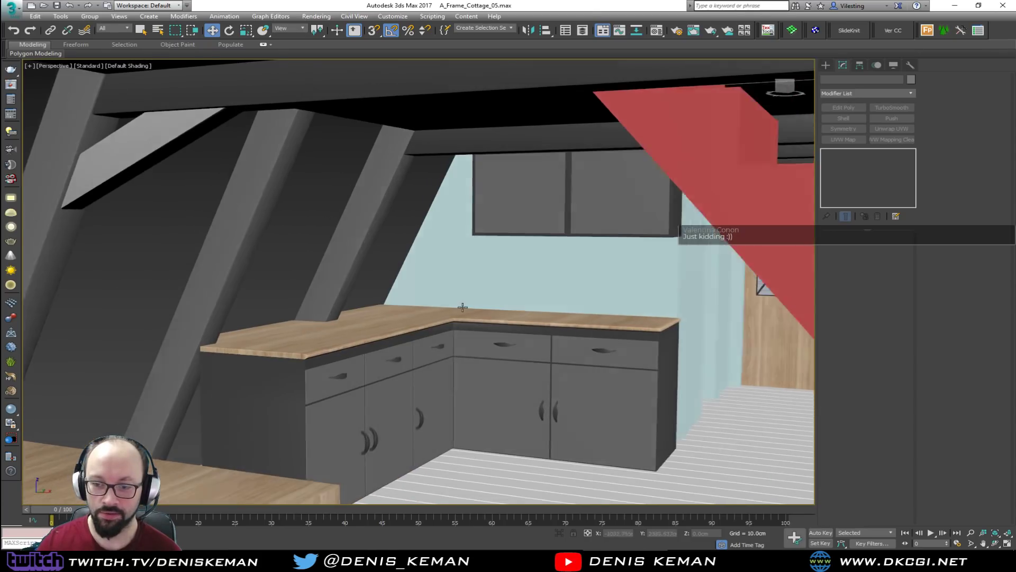
mouse_move(459, 306)
alt+middle_down()
mouse_move(485, 306)
mouse_move(469, 310)
mouse_move(450, 272)
mouse_move(456, 325)
alt+middle_up()
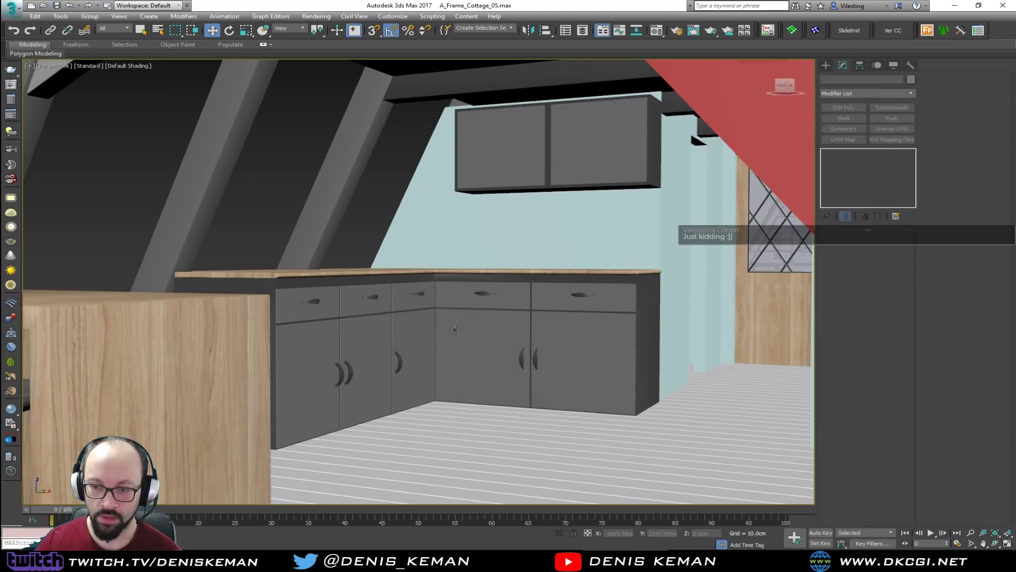
Raise all five lower door handles together by about 8.8 cm along Z
scroll(408, 383, up, 3)
scroll(407, 383, up, 3)
key(F4)
click(395, 332)
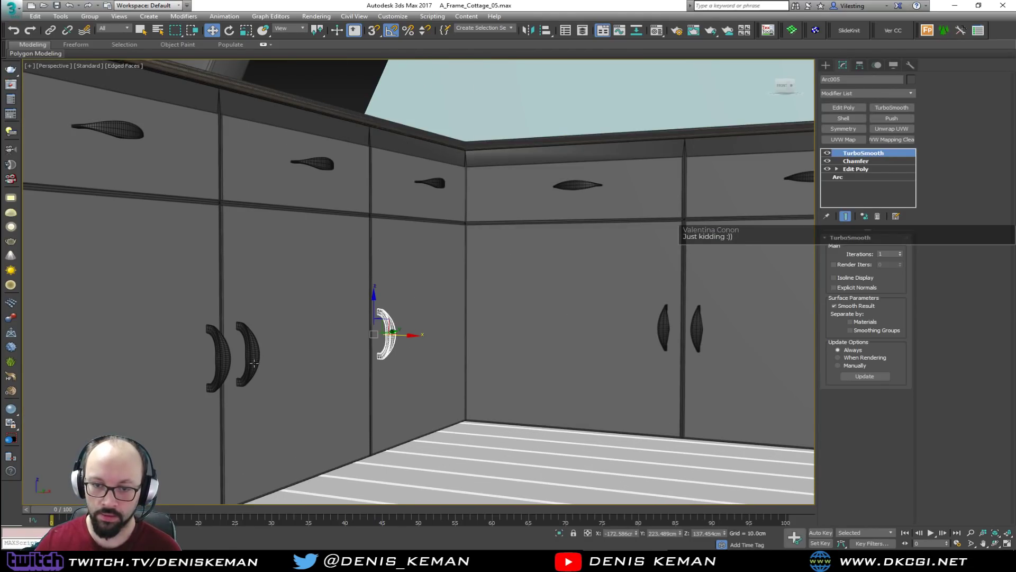
ctrl+click(219, 363)
ctrl+click(248, 356)
ctrl+click(697, 334)
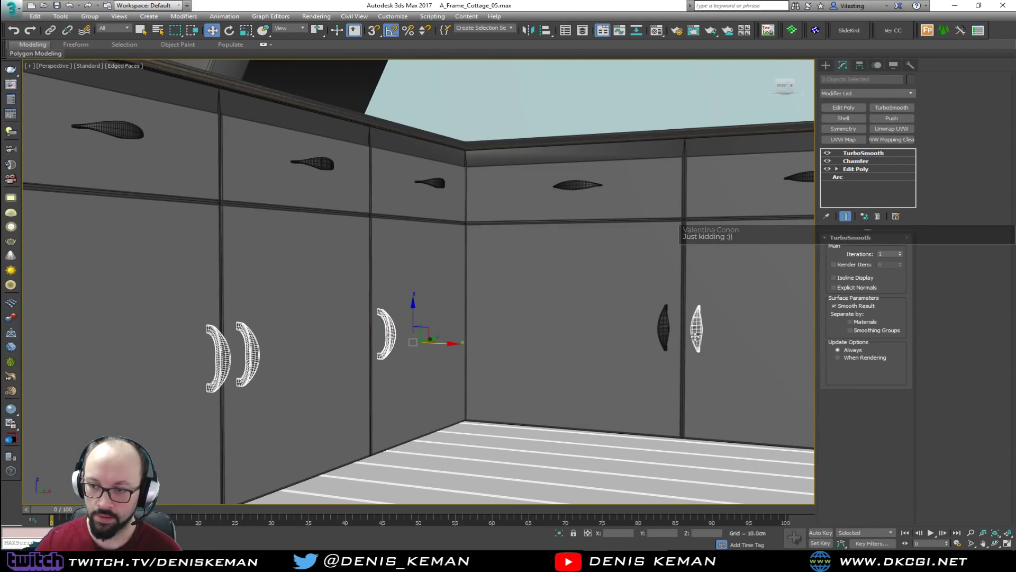
ctrl+click(668, 331)
middle_drag(668, 331, 627, 351)
scroll(602, 353, down, 4)
scroll(602, 353, up, 2)
key(alt)
drag(482, 335, 486, 314)
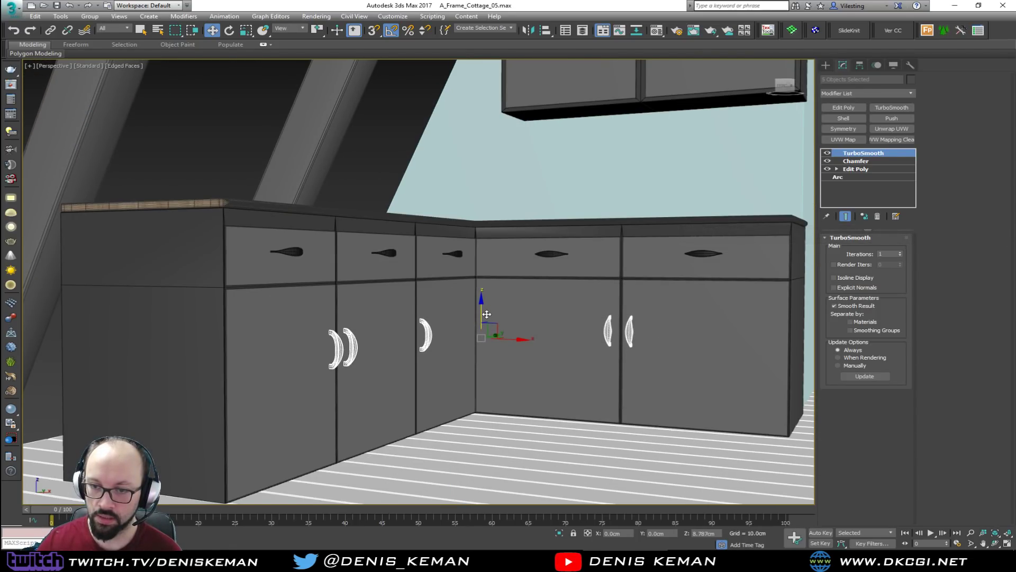
alt+middle_drag(502, 318, 490, 328)
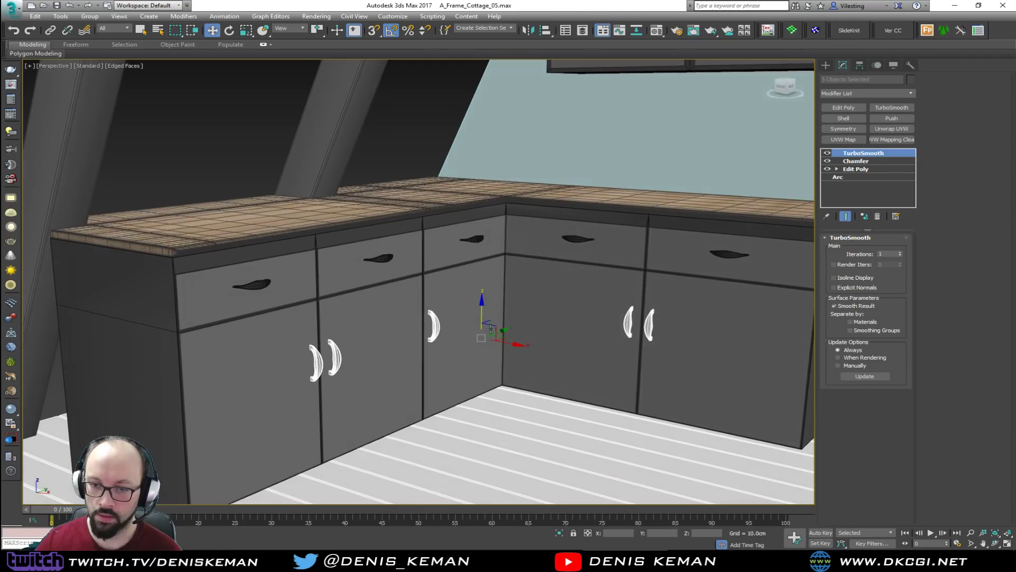
click(254, 170)
key(F4)
Clone the perpendicular cabinet's two door handles upward as instances for the wall cabinet
scroll(382, 281, down, 10)
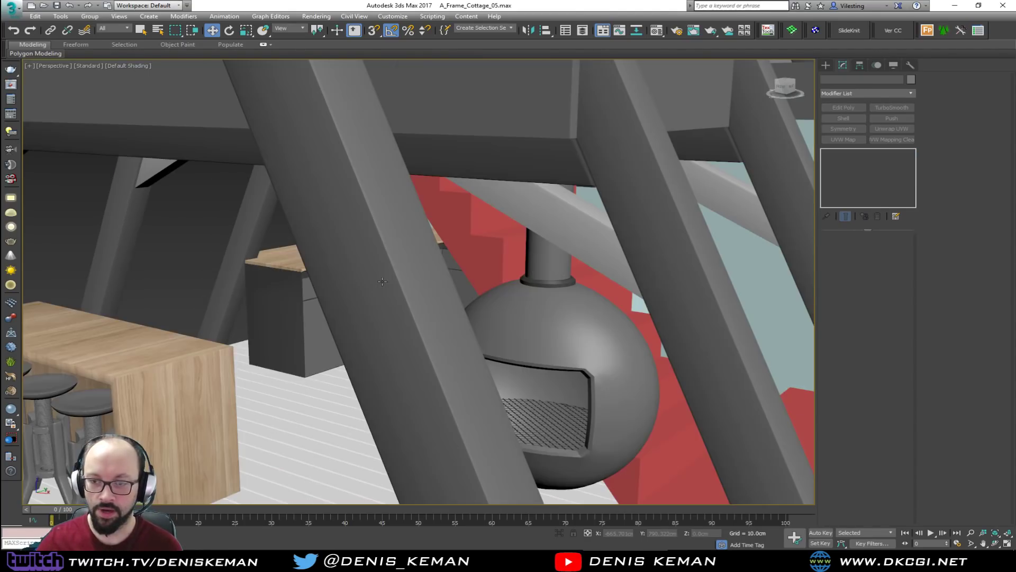
scroll(382, 282, up, 5)
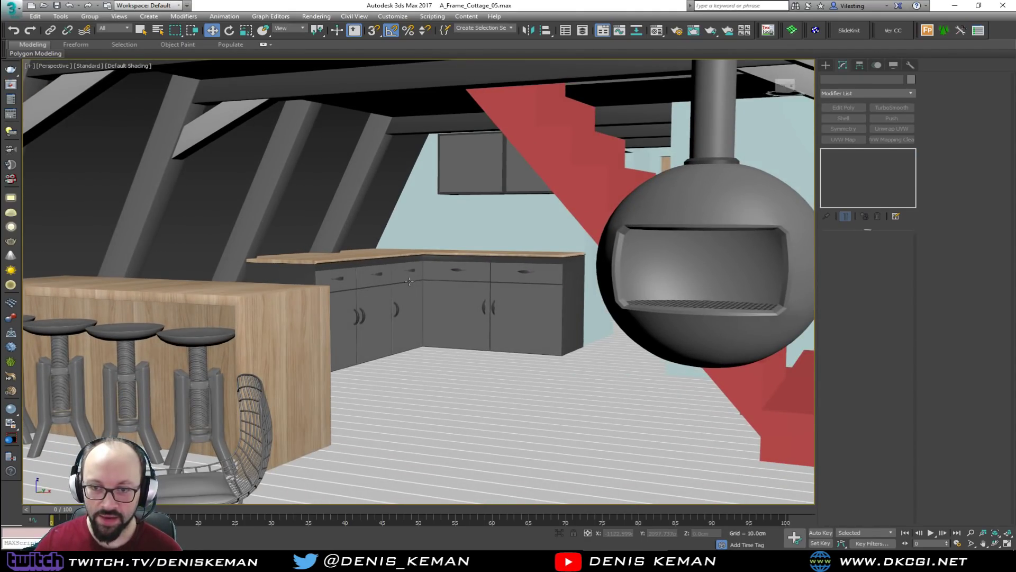
scroll(407, 284, up, 8)
alt+middle_drag(475, 299, 448, 302)
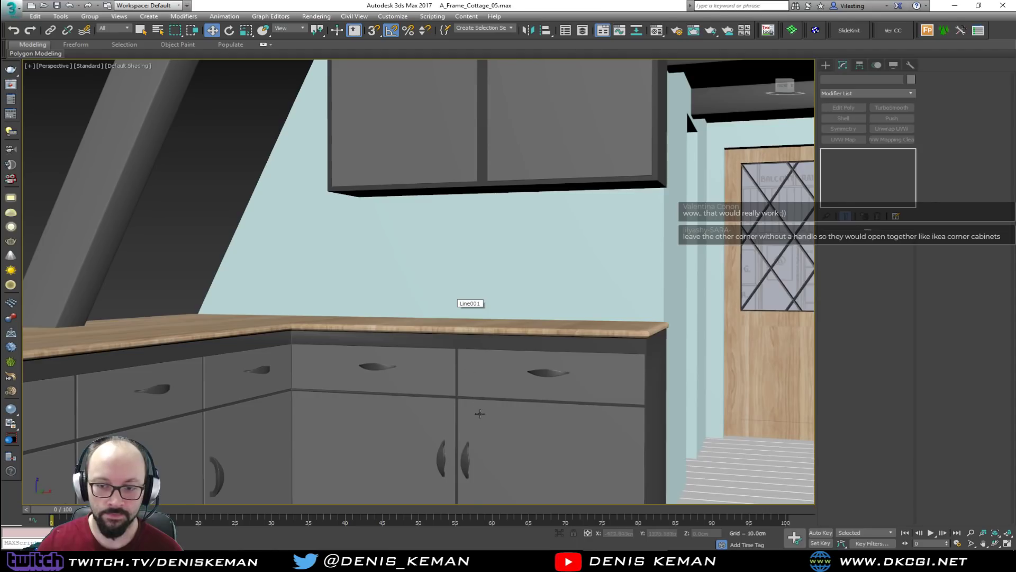
click(464, 453)
ctrl+click(438, 456)
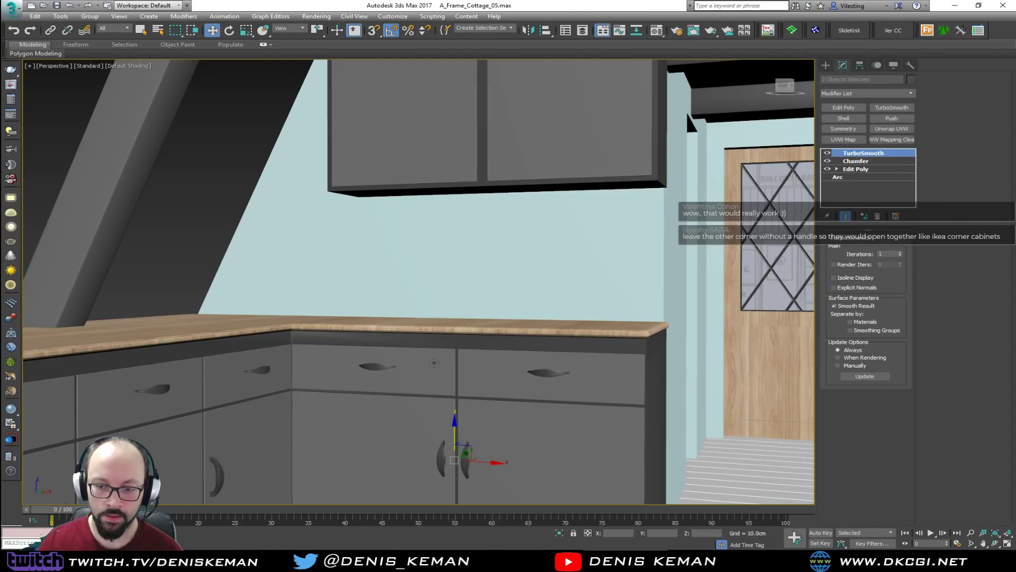
scroll(437, 424, down, 5)
shift+drag(444, 412, 445, 241)
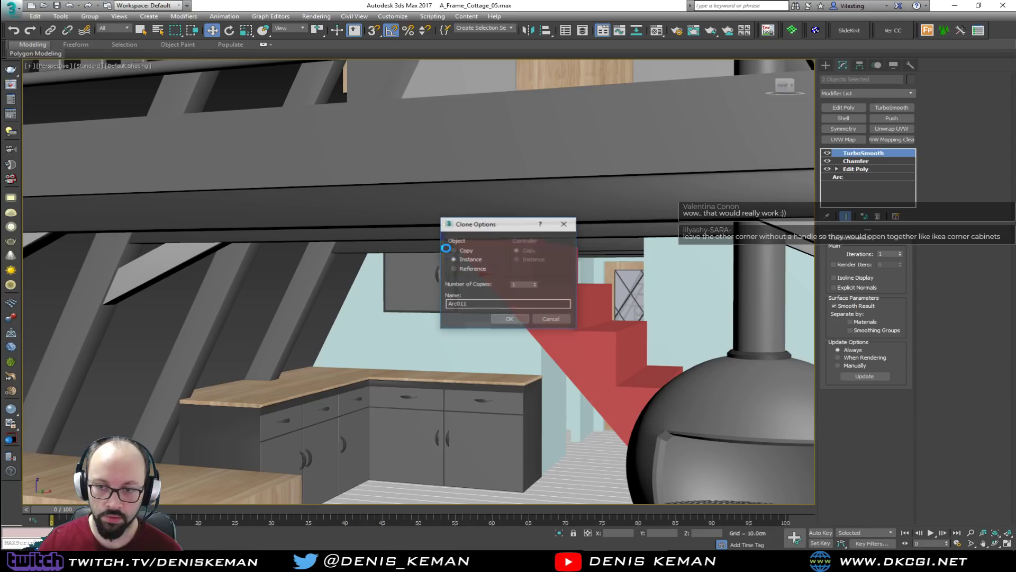
click(510, 319)
Position the cloned handle pair on the wall cabinet doors, one on each side of the center divider near mid-height
key(z)
scroll(422, 286, down, 4)
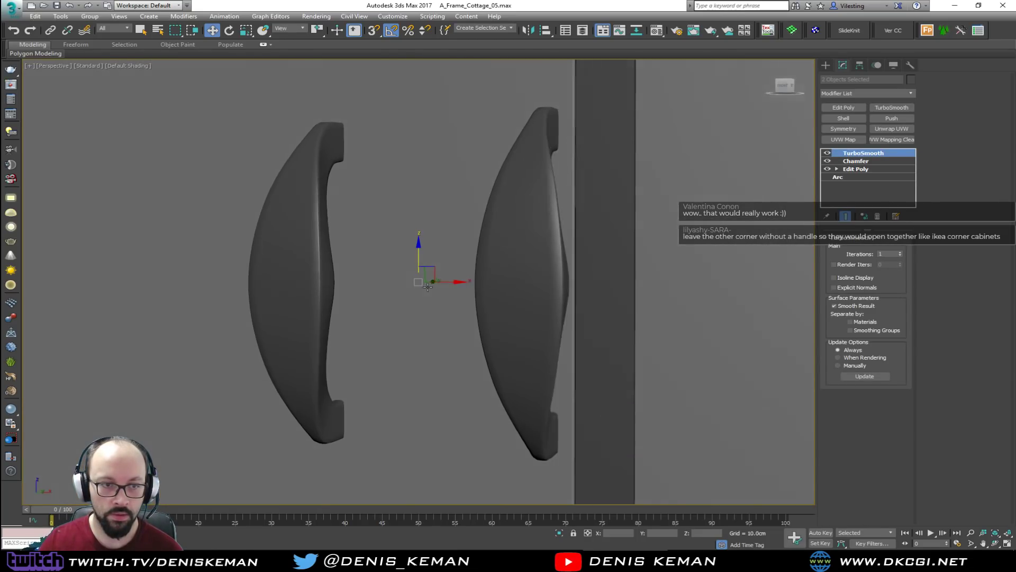
alt+middle_drag(420, 286, 497, 262)
drag(414, 223, 414, 265)
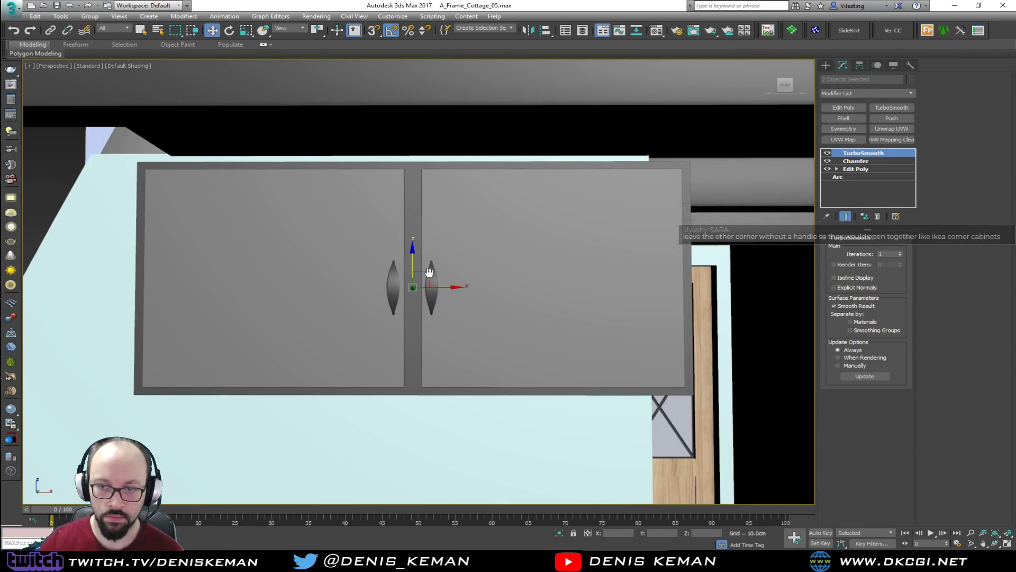
scroll(408, 260, down, 4)
alt+middle_drag(403, 255, 518, 239)
click(335, 276)
alt+middle_drag(335, 276, 413, 275)
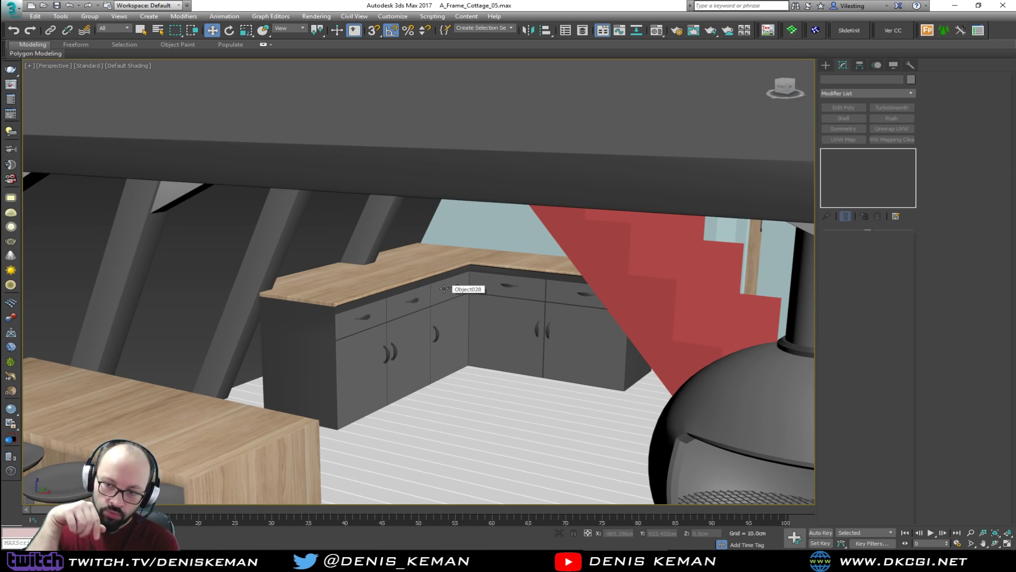
Examine the finished kitchen cabinets, their handles and the wall cabinet from several angles inside the cottage
alt+middle_drag(444, 289, 332, 325)
scroll(311, 327, up, 3)
scroll(311, 327, up, 3)
middle_drag(332, 325, 416, 295)
scroll(290, 321, down, 4)
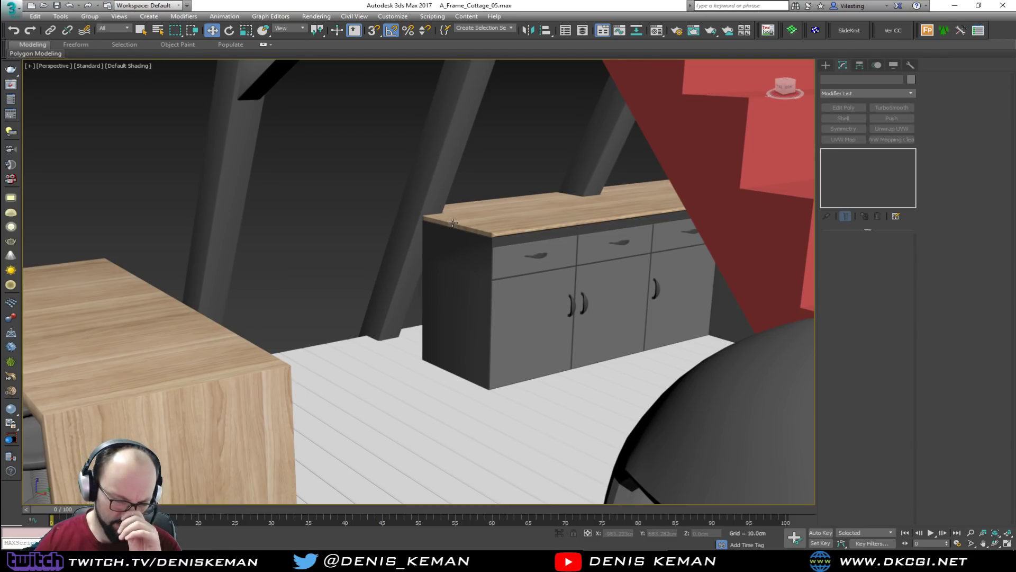
alt+middle_drag(345, 157, 351, 201)
scroll(386, 189, up, 5)
scroll(476, 222, up, 3)
middle_drag(476, 222, 397, 210)
scroll(435, 211, down, 3)
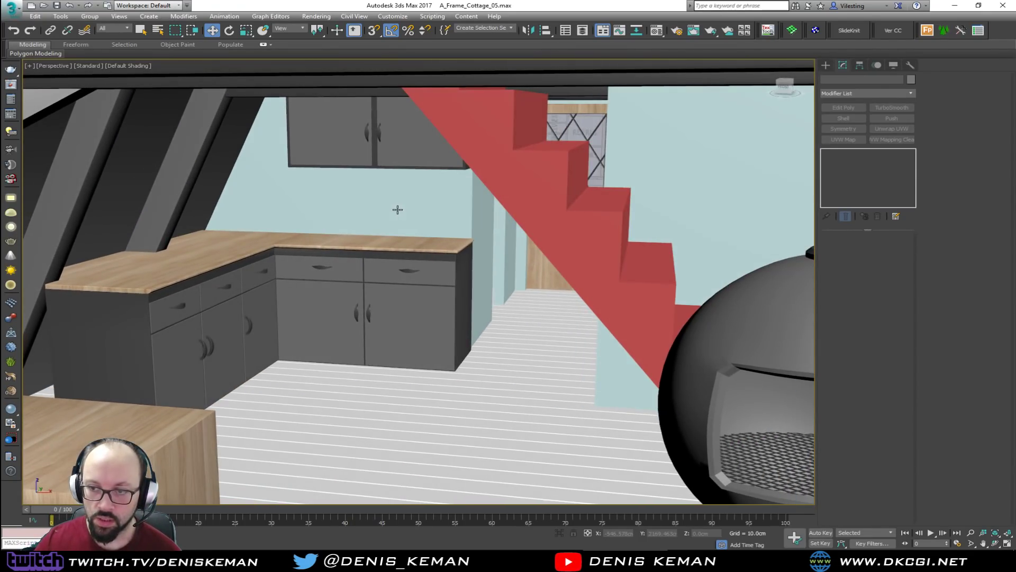
Survey the layout of the kitchen, bar counter and living area from outside the A-frame
scroll(399, 256, down, 10)
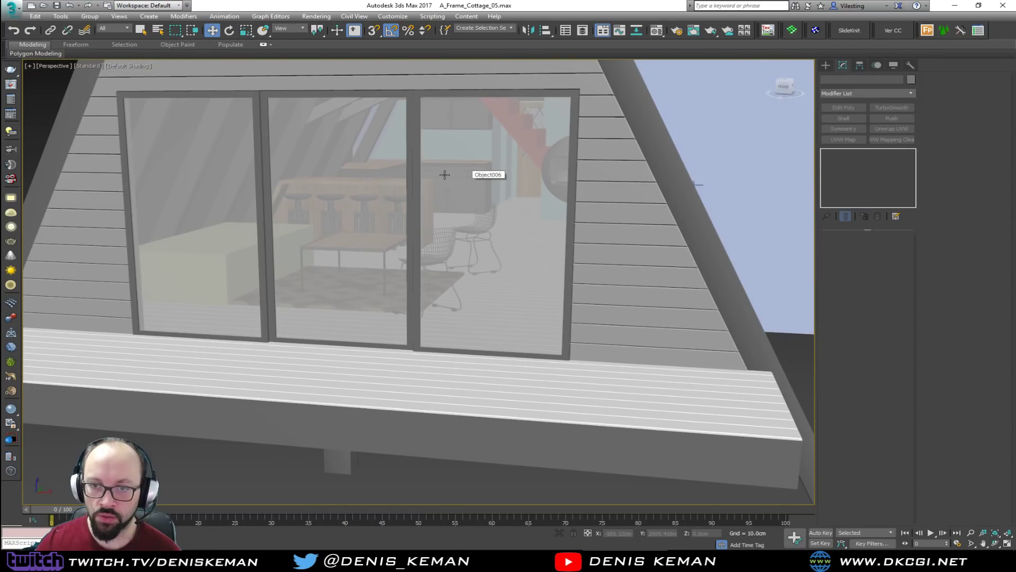
alt+middle_drag(445, 175, 514, 190)
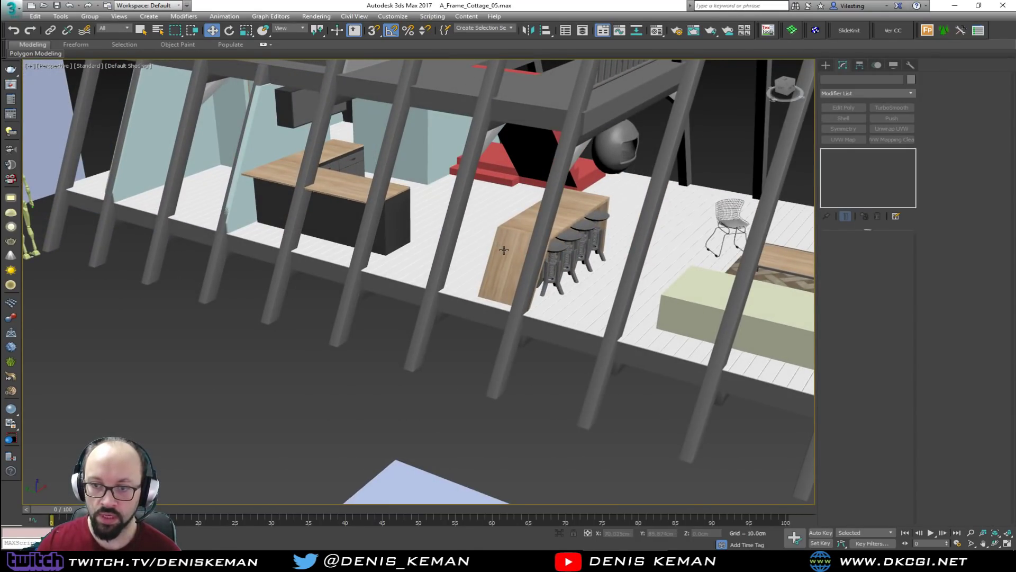
scroll(503, 250, up, 5)
middle_drag(517, 240, 297, 295)
alt+middle_drag(421, 268, 375, 312)
scroll(334, 270, down, 6)
alt+middle_drag(459, 274, 529, 257)
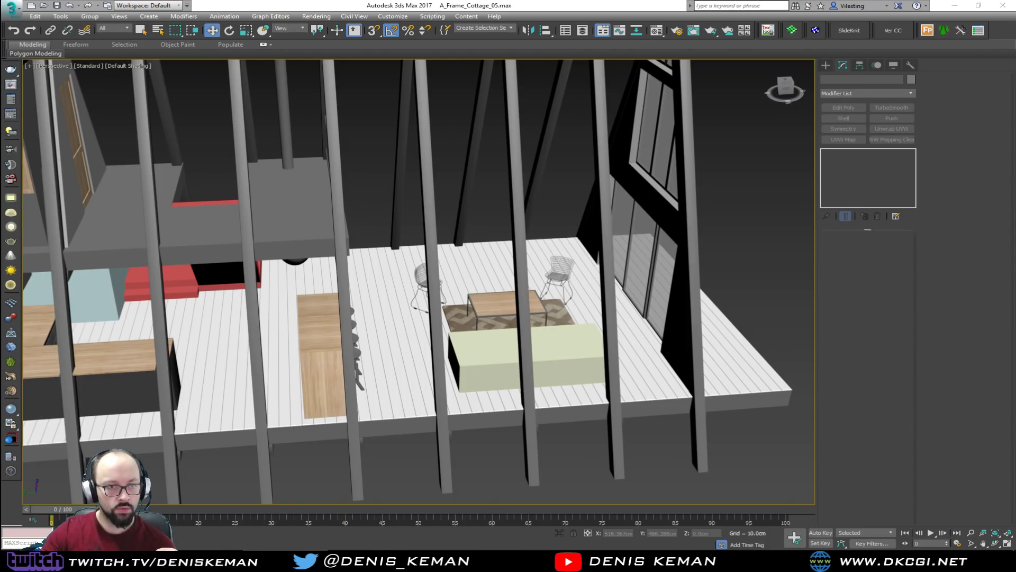
Inspect the drawer and door handles at the inner corner of the lower cabinets up close
alt+middle_drag(360, 344, 284, 293)
scroll(269, 260, up, 8)
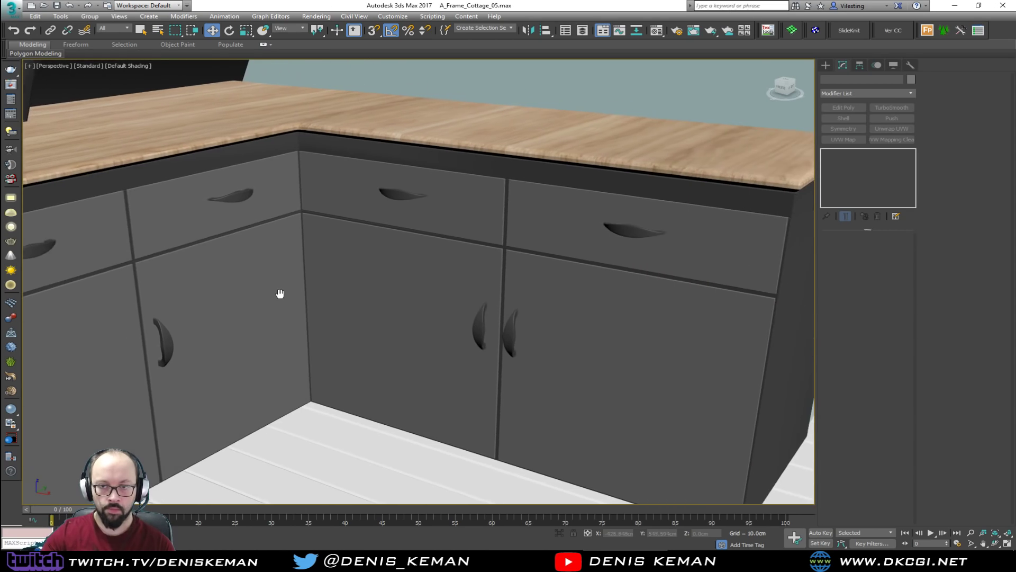
scroll(341, 302, down, 4)
alt+middle_drag(341, 304, 377, 351)
scroll(515, 320, down, 4)
scroll(419, 283, down, 4)
scroll(379, 344, up, 5)
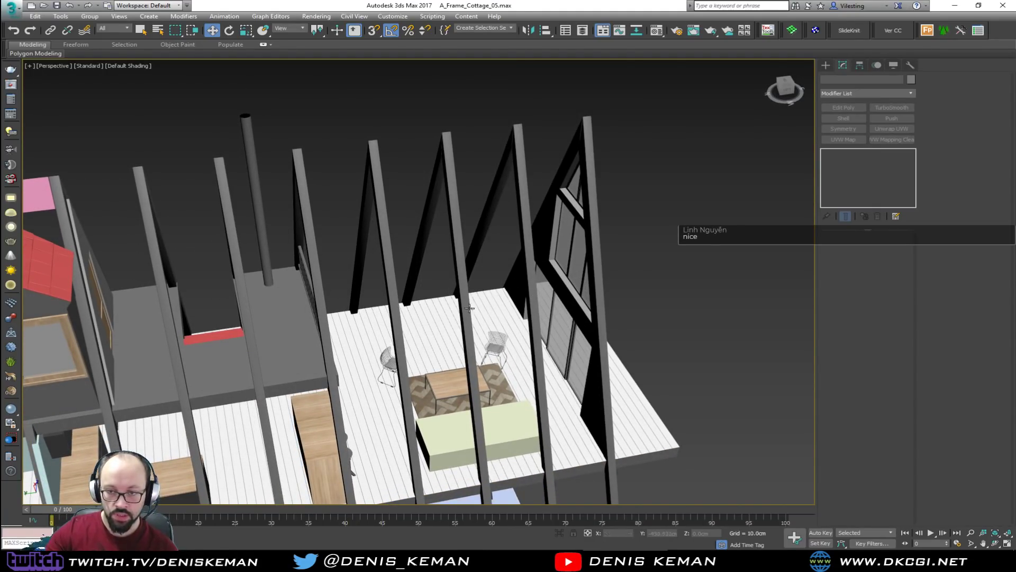
Show edged faces, enter polygon editing on the glazed end wall and unhide all hidden objects
scroll(465, 307, up, 7)
alt+middle_drag(486, 305, 436, 322)
scroll(350, 380, down, 3)
alt+middle_drag(351, 380, 333, 249)
key(F4)
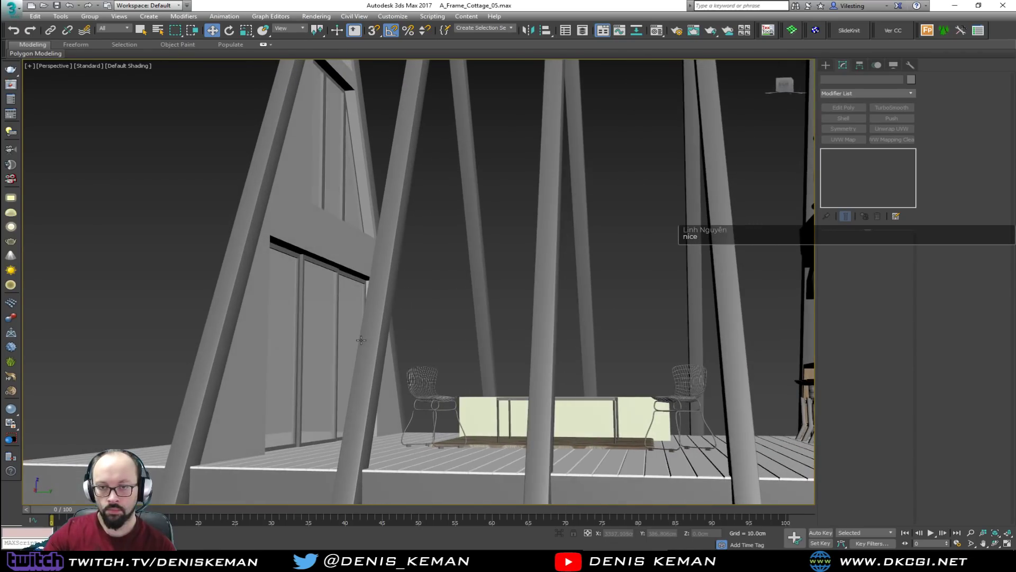
click(327, 247)
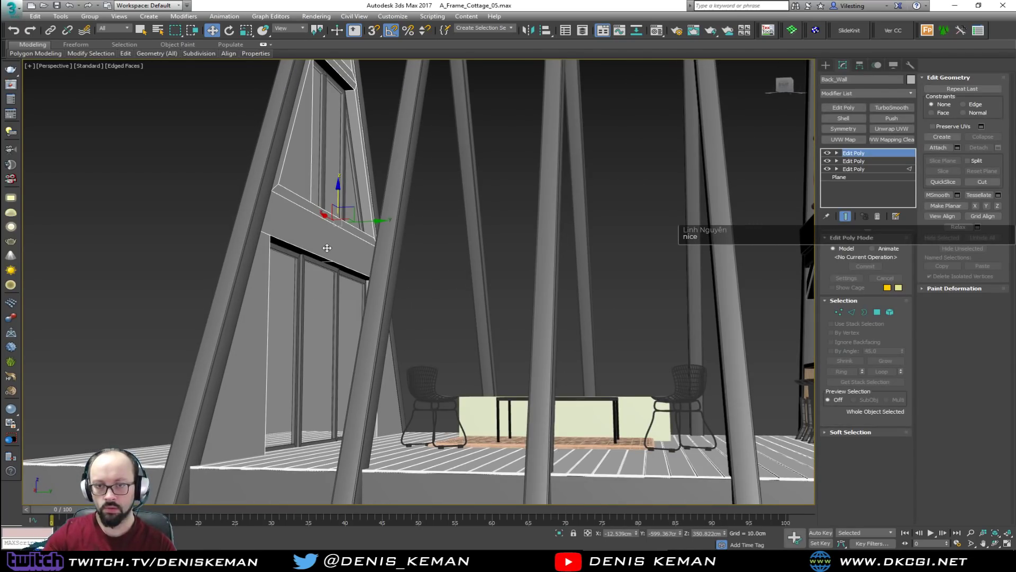
key(4)
right_click(360, 308)
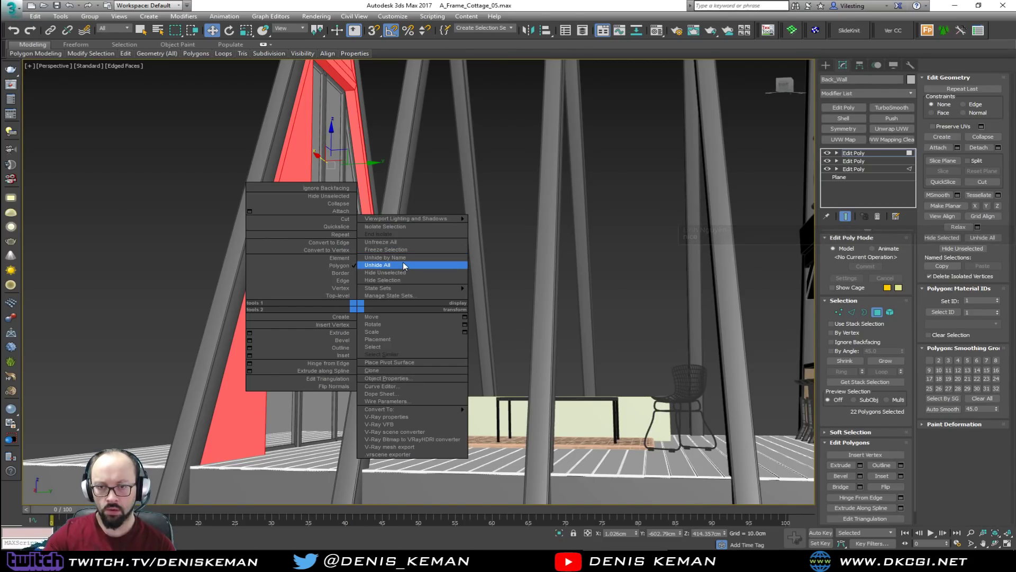
click(405, 265)
click(514, 305)
alt+middle_drag(500, 312, 418, 341)
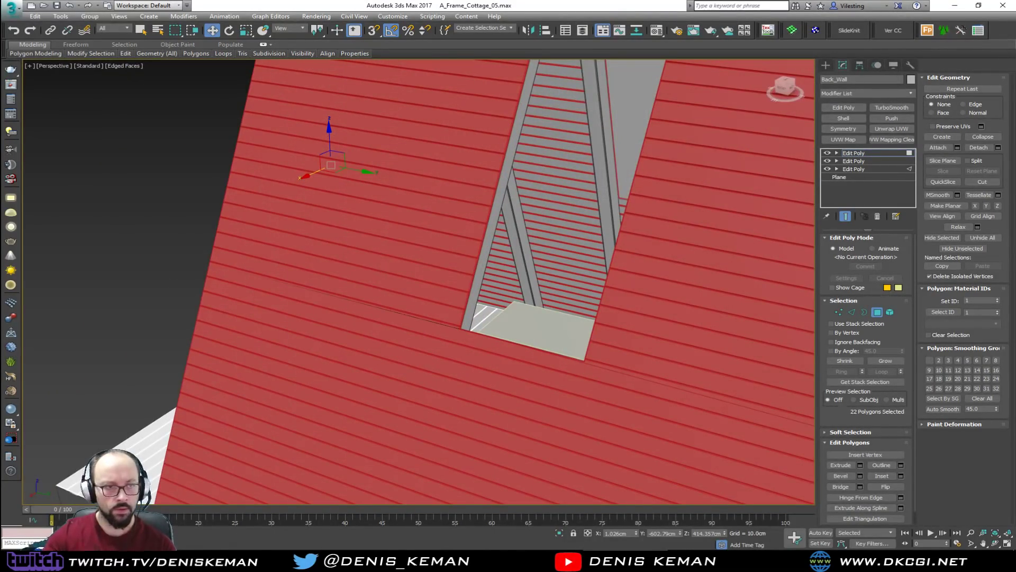
Hide the Roof layer, then leave the wall's polygon editing, deselect it and turn off edged faces
click(582, 31)
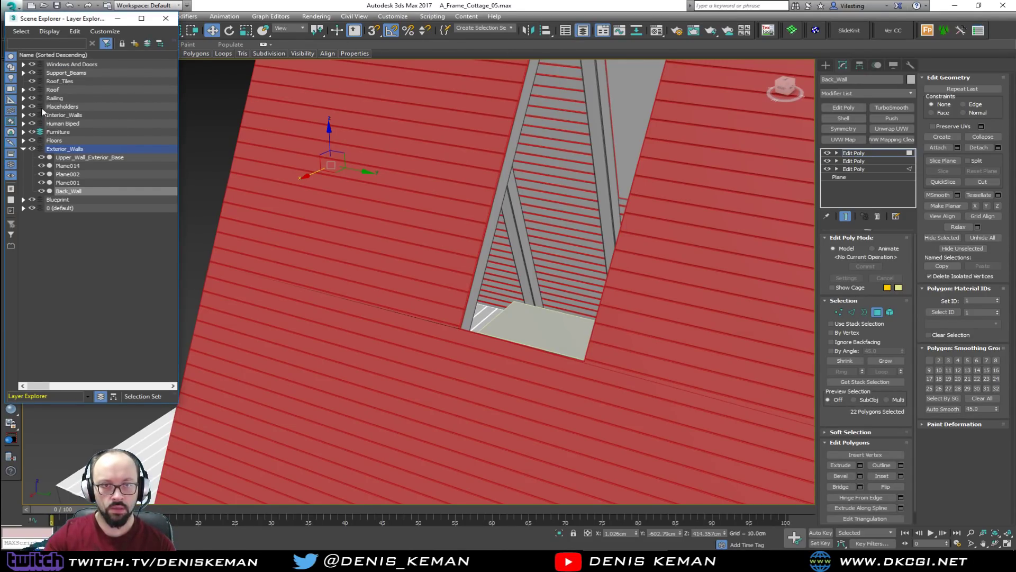
click(33, 90)
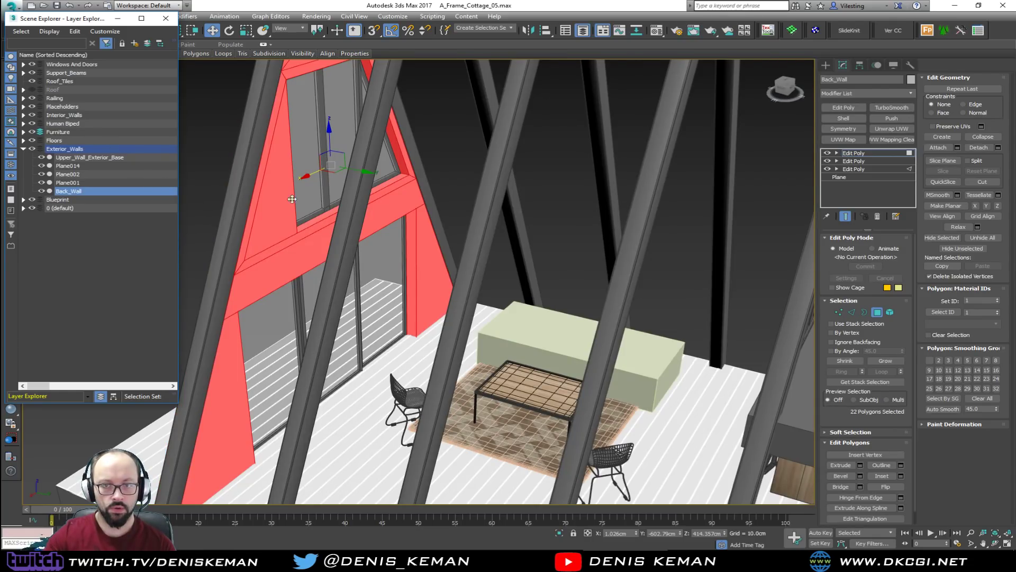
click(454, 188)
click(877, 311)
click(433, 169)
key(F4)
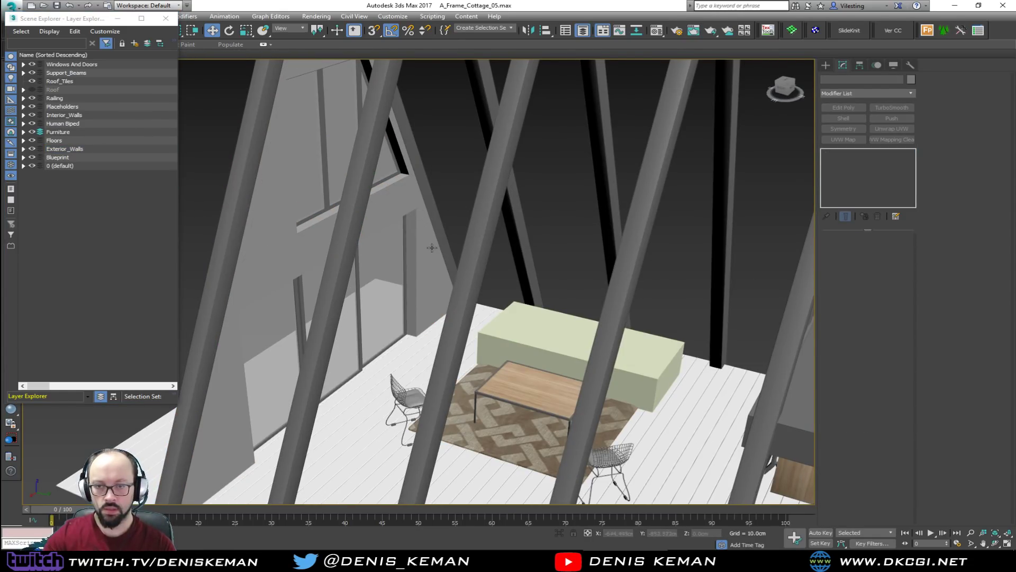
Examine the free floor space around the living area, along the glazed wall and the slanted beams
scroll(432, 246, up, 5)
alt+middle_drag(433, 249, 483, 138)
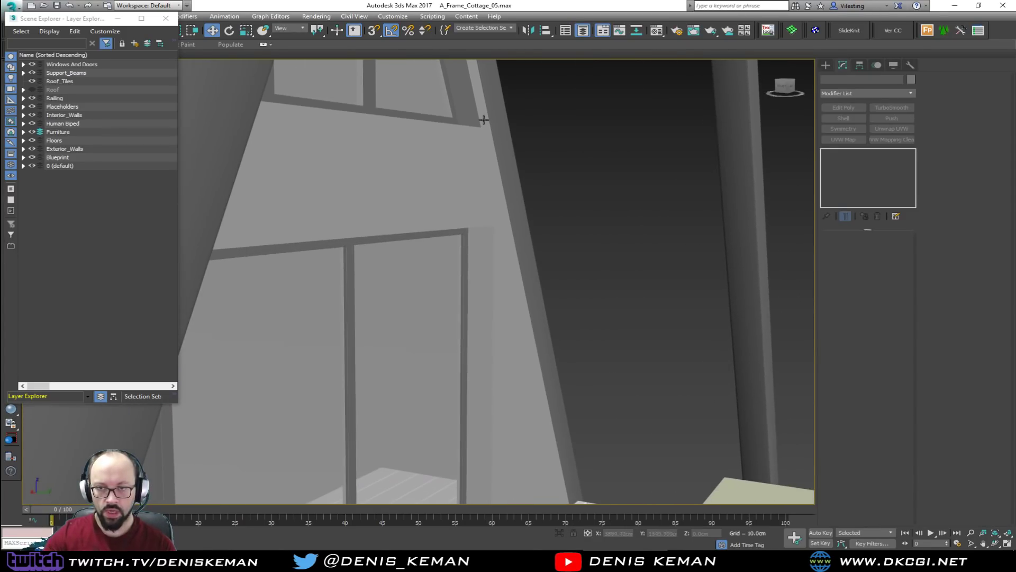
scroll(483, 139, down, 4)
mouse_move(505, 236)
middle_down()
mouse_move(499, 195)
mouse_move(397, 215)
mouse_move(497, 221)
middle_up()
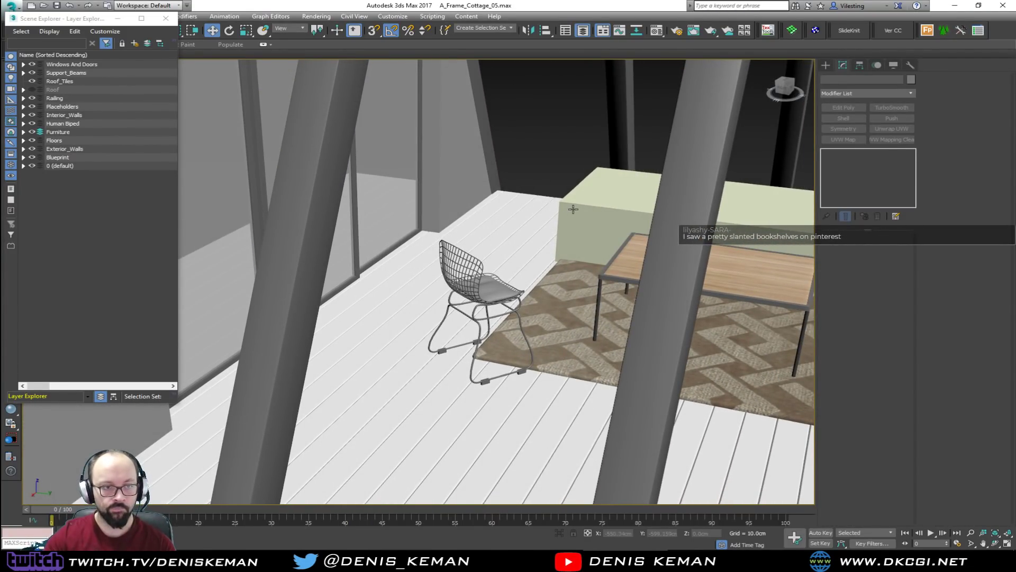
scroll(510, 220, up, 3)
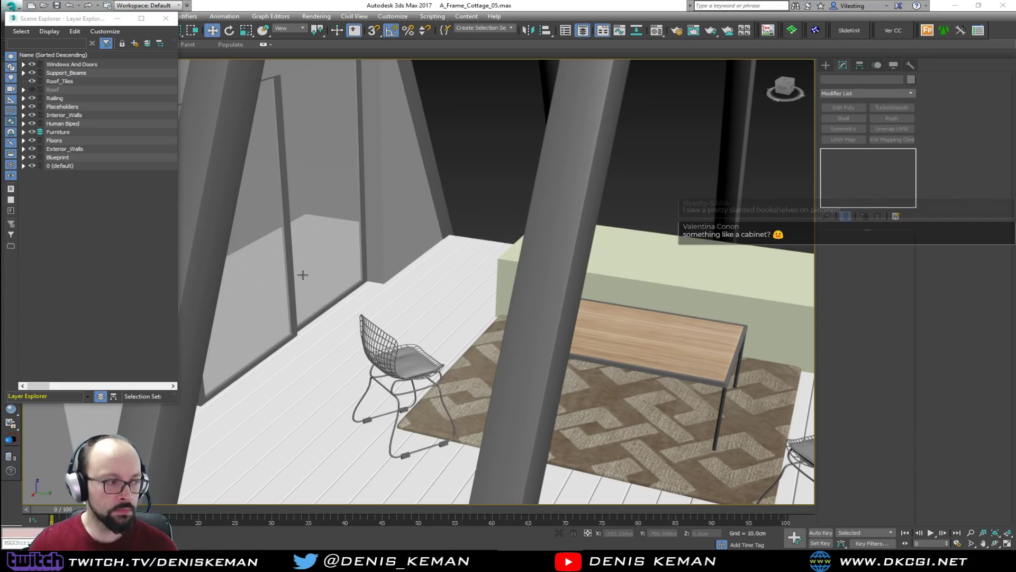
middle_drag(408, 309, 221, 303)
scroll(314, 294, down, 3)
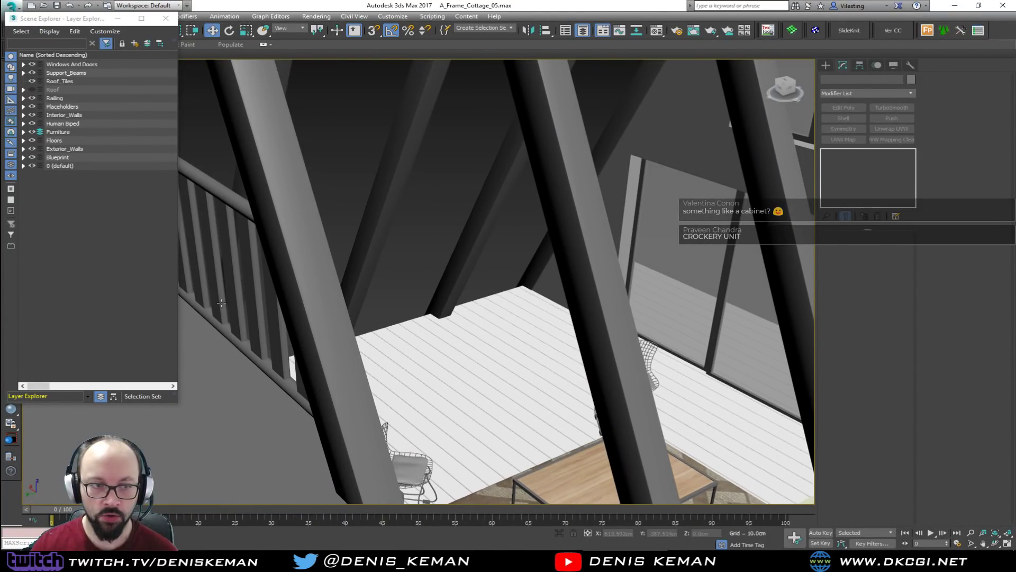
scroll(221, 303, up, 2)
mouse_move(525, 305)
middle_down()
mouse_move(356, 319)
mouse_move(356, 310)
mouse_move(529, 315)
middle_up()
scroll(357, 311, down, 3)
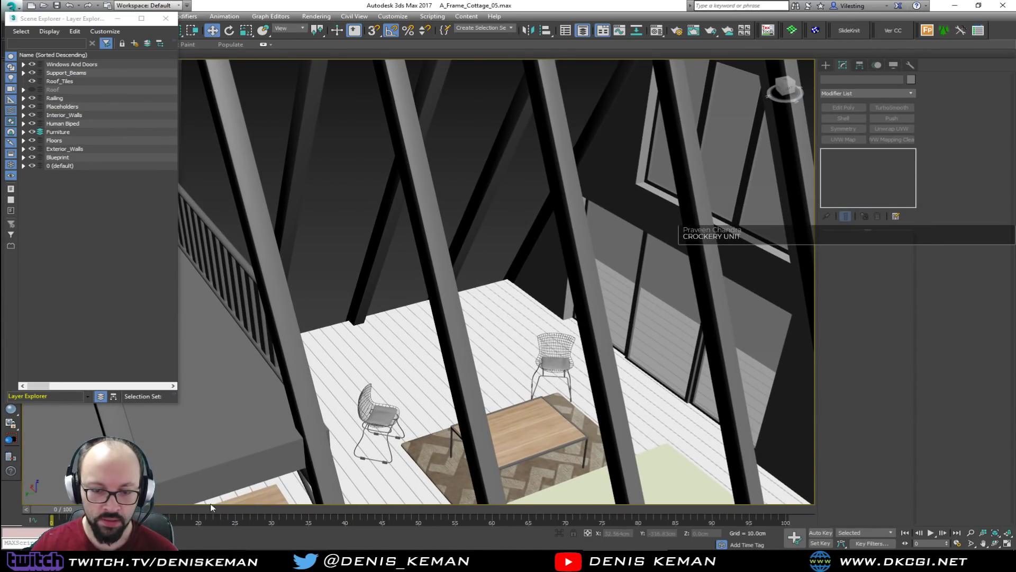
Switch to the Vivaldi browser and open duckduckgo.com
click(233, 560)
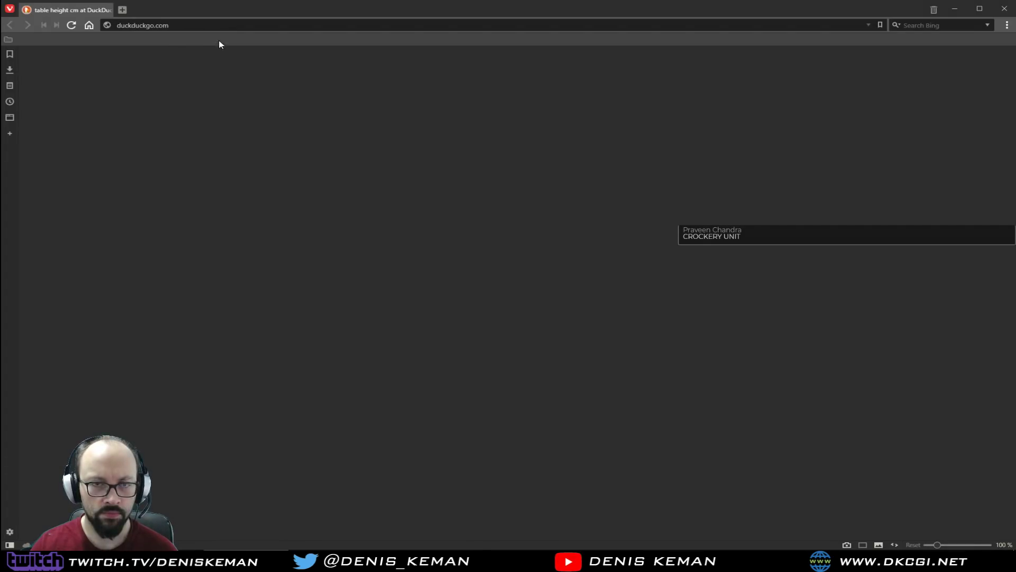
click(226, 27)
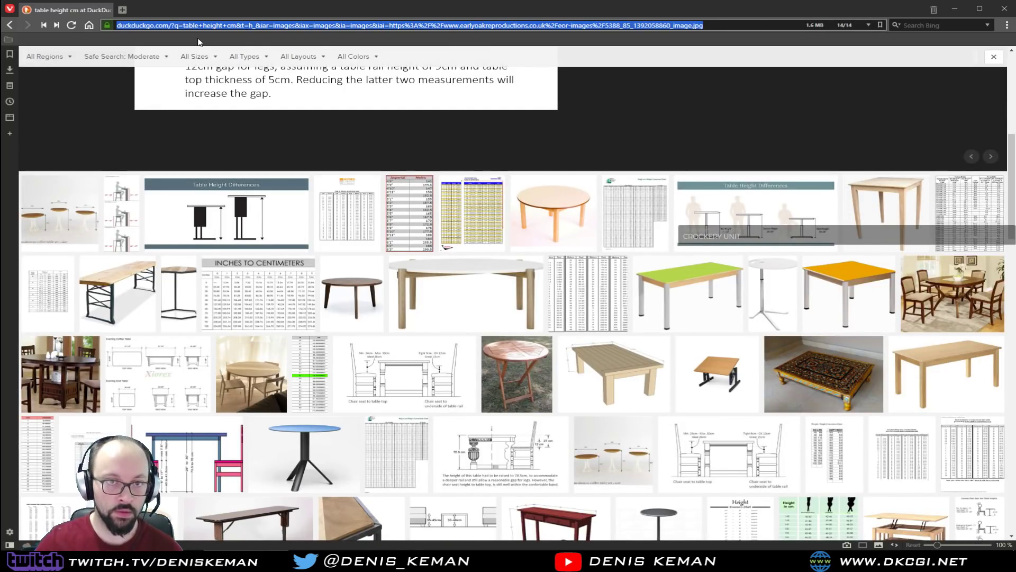
text(duckduckgo.com)
key(Return)
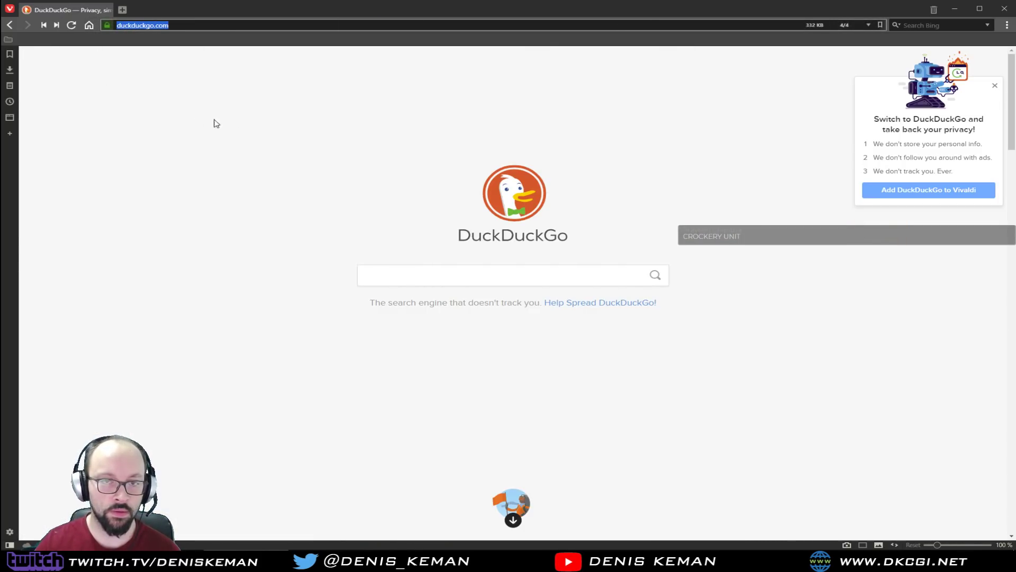
Search DuckDuckGo for "crockery unit" and show the image results
click(397, 273)
text(crockery uni)
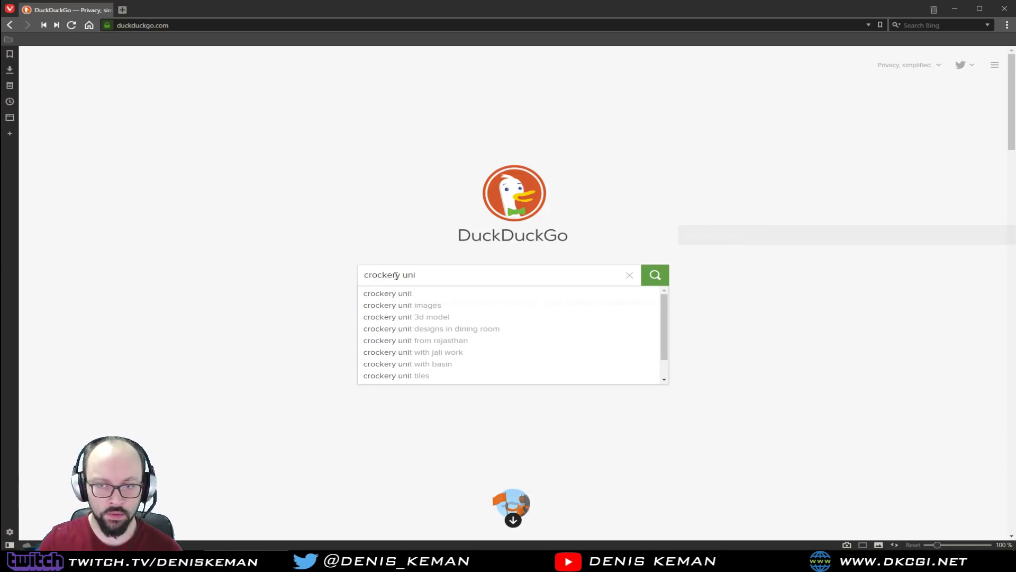
text(t)
key(Return)
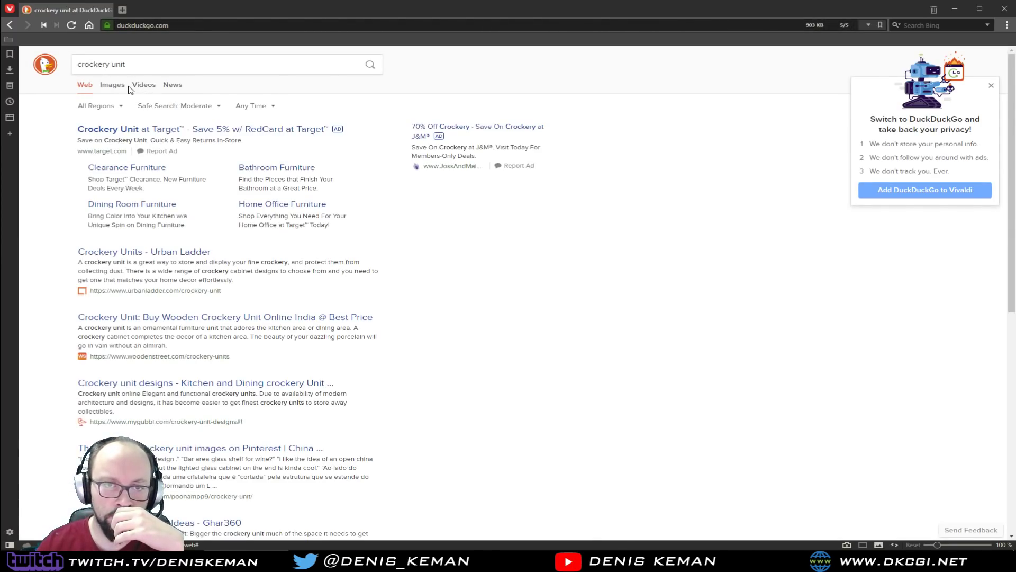
click(120, 87)
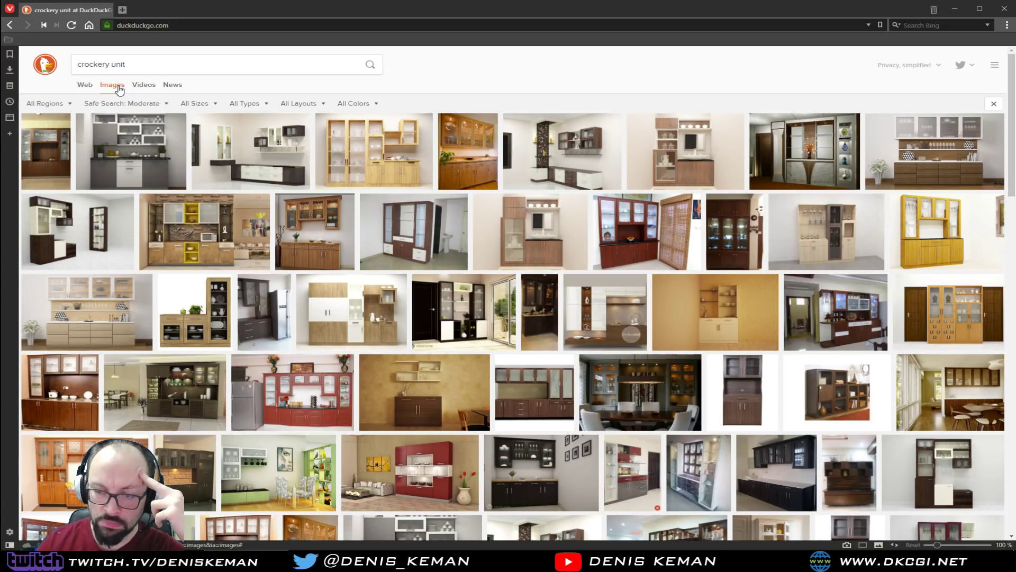
Browse the crockery unit images for furniture ideas, then switch back to 3ds Max
scroll(315, 259, down, 3)
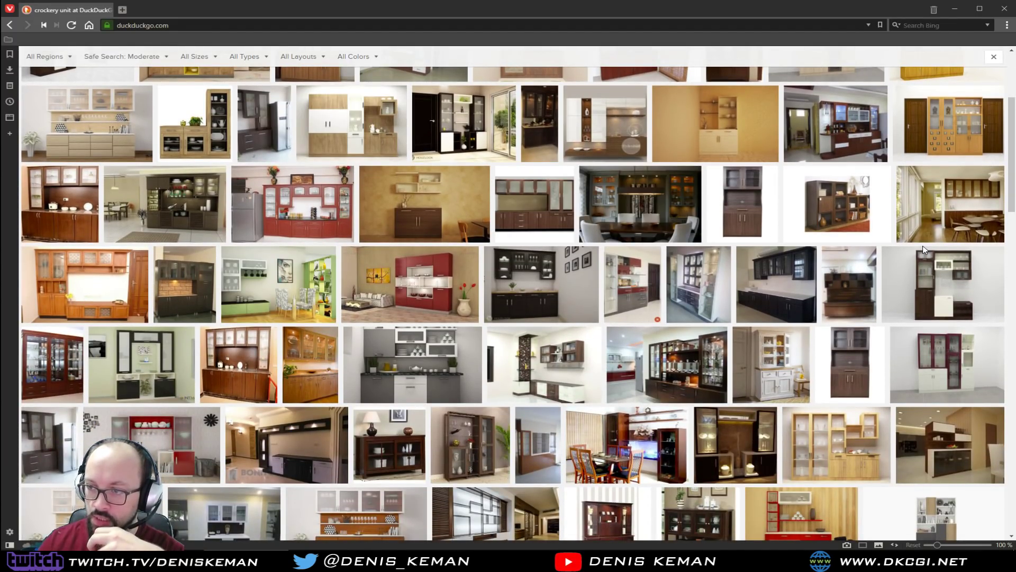
scroll(1009, 325, down, 4)
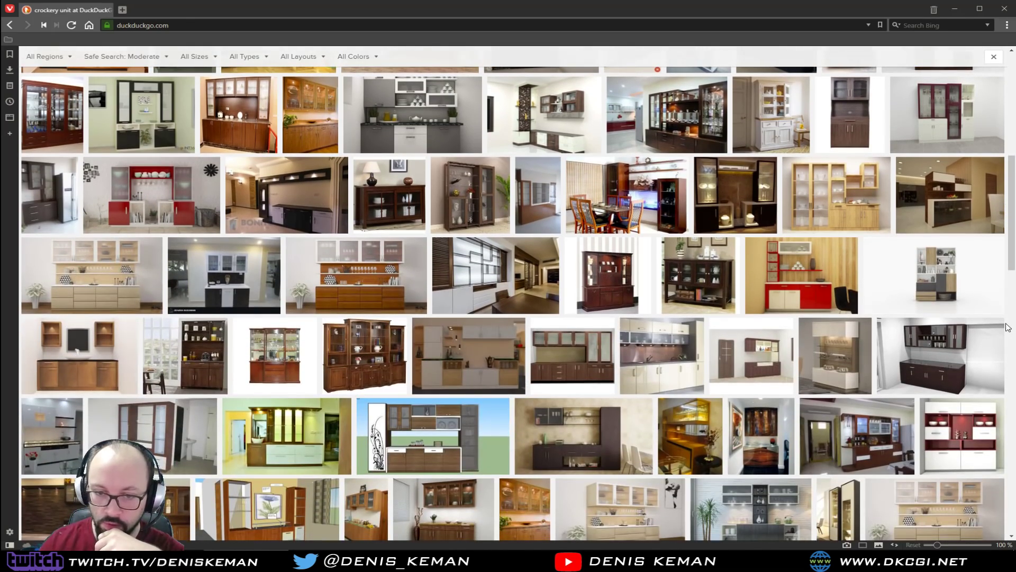
scroll(1007, 327, down, 7)
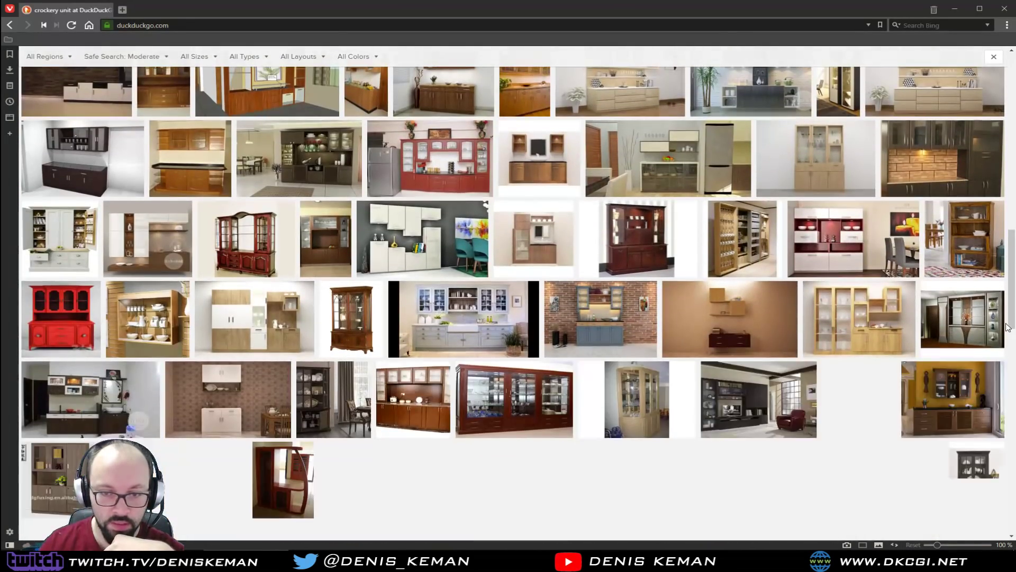
scroll(1007, 327, down, 2)
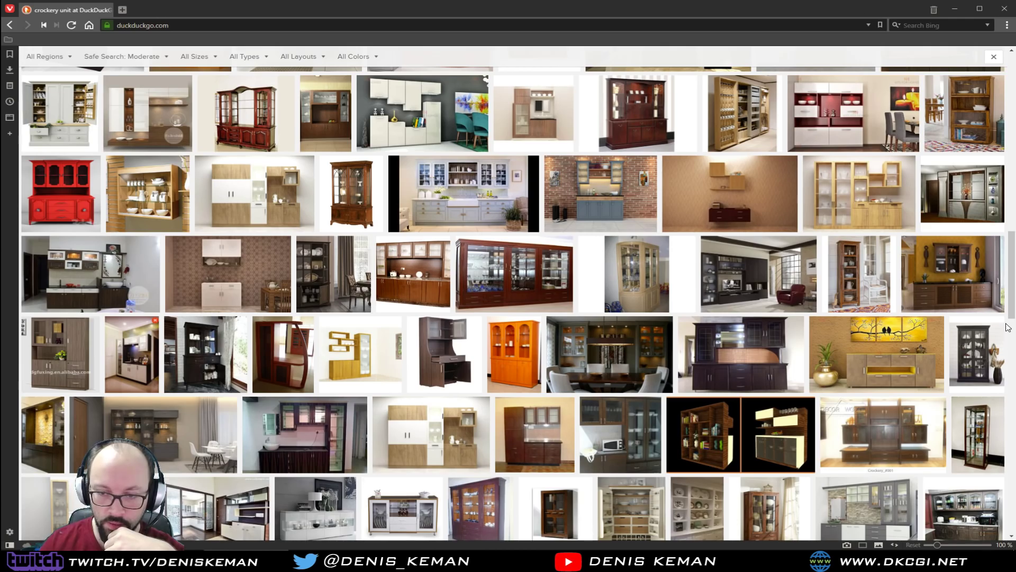
scroll(455, 370, up, 7)
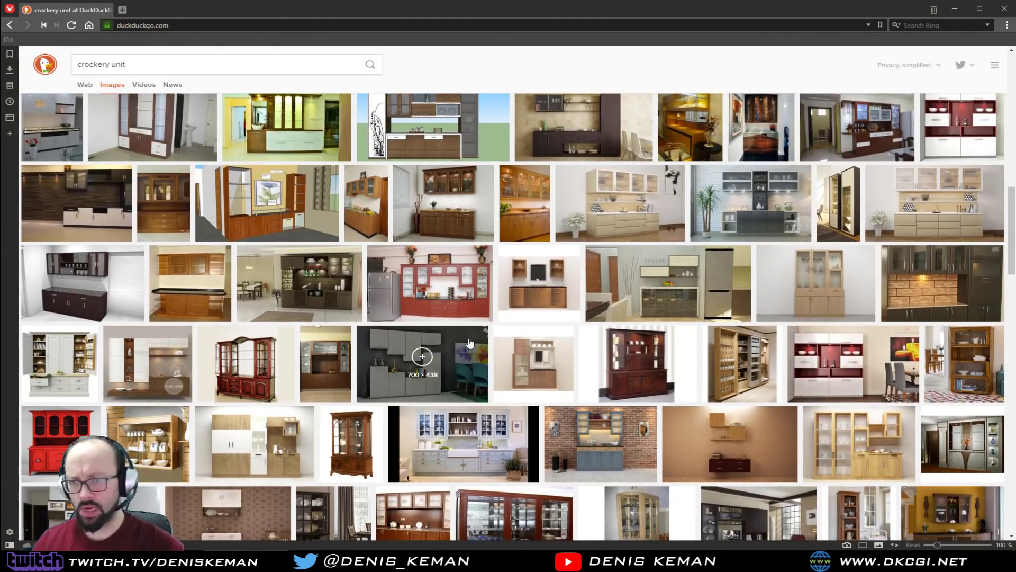
scroll(470, 343, up, 10)
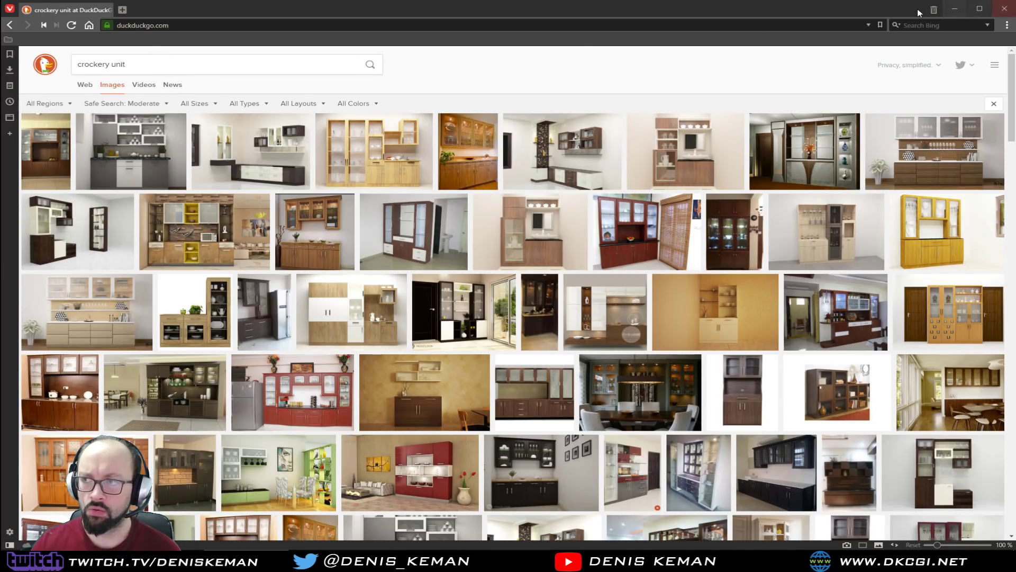
click(956, 9)
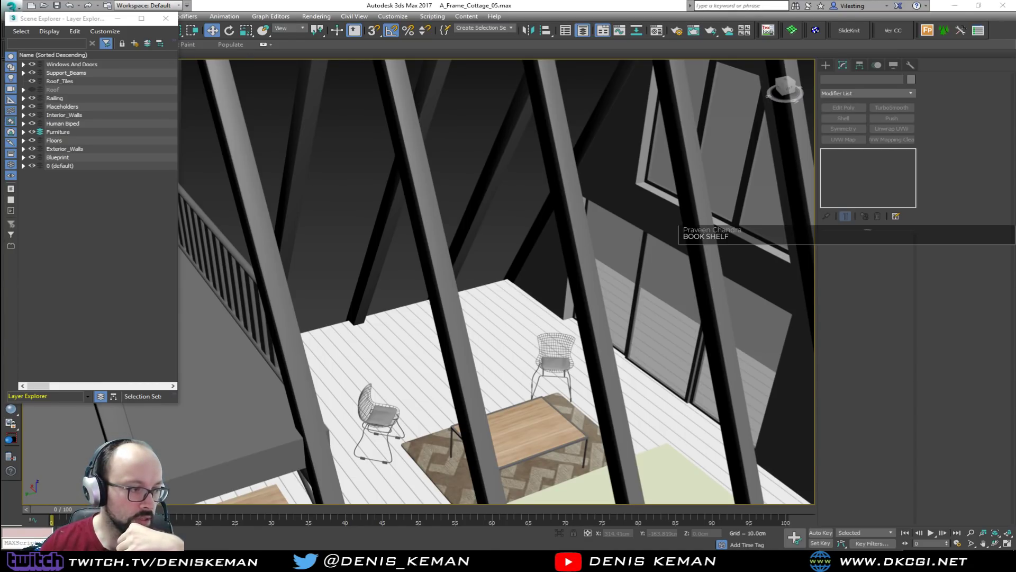
Examine the empty living room corner where the slanted beams meet the glazed end wall
scroll(484, 294, down, 5)
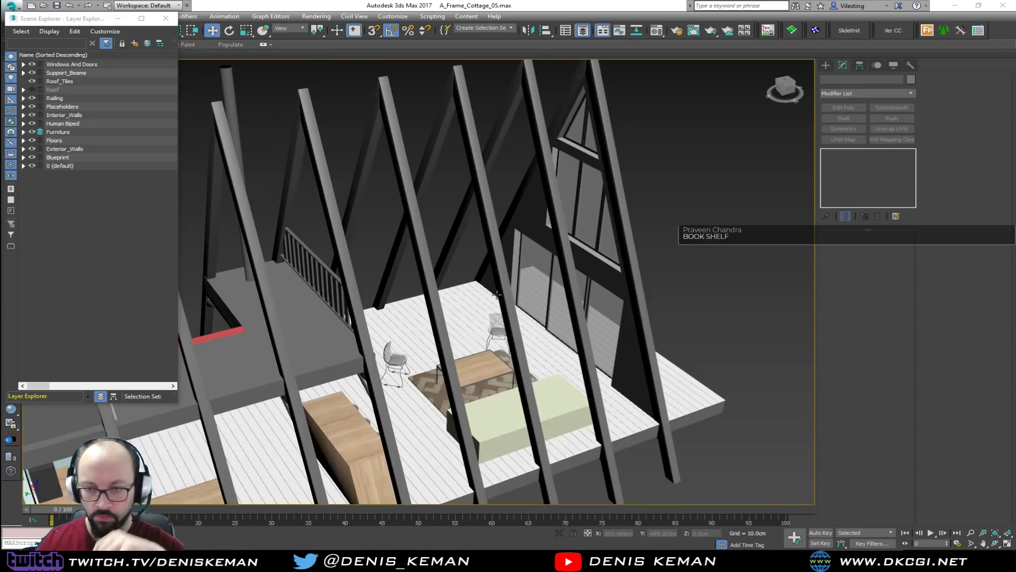
scroll(484, 291, up, 8)
alt+middle_drag(483, 286, 489, 286)
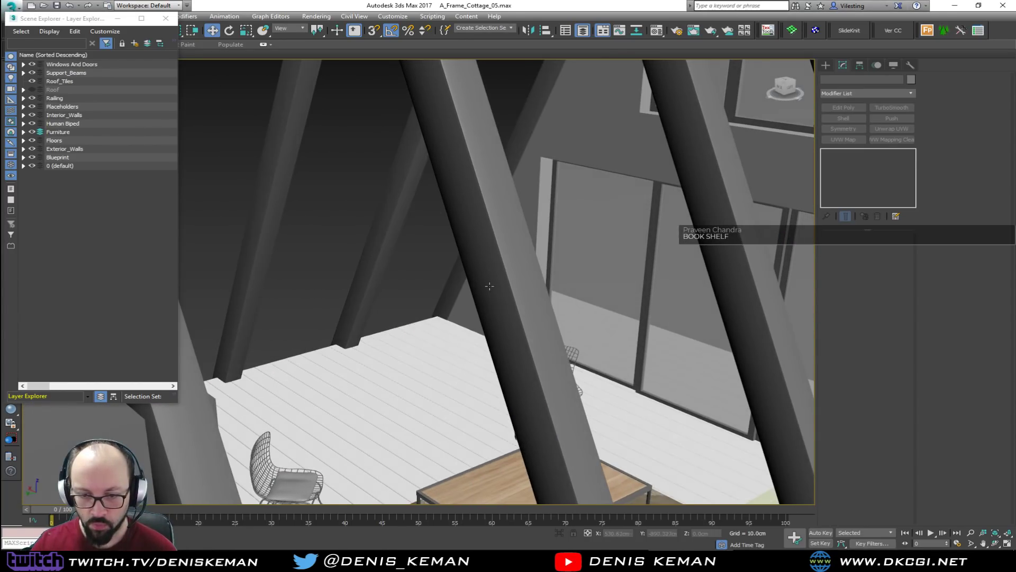
scroll(418, 330, up, 3)
alt+middle_drag(481, 327, 591, 281)
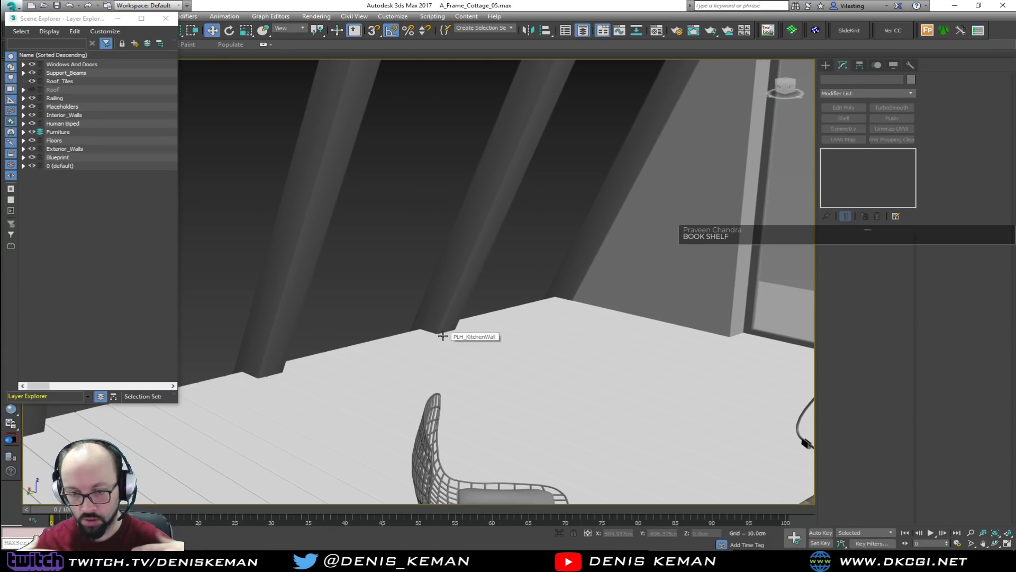
Create a box with AutoGrid on the floor in the empty corner, about 286 cm long, 85 cm wide and 49 cm high
alt+middle_drag(542, 303, 503, 332)
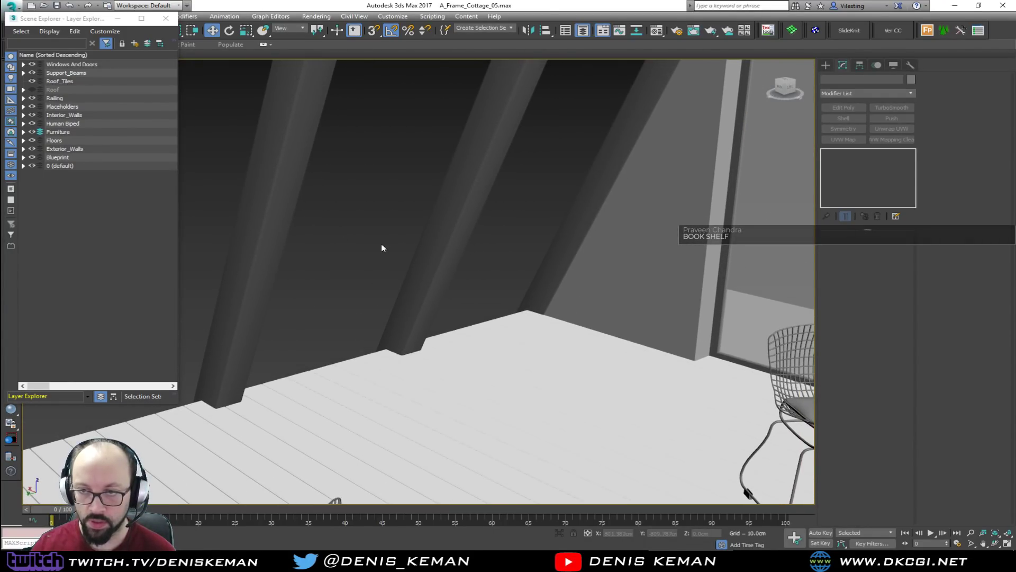
click(825, 65)
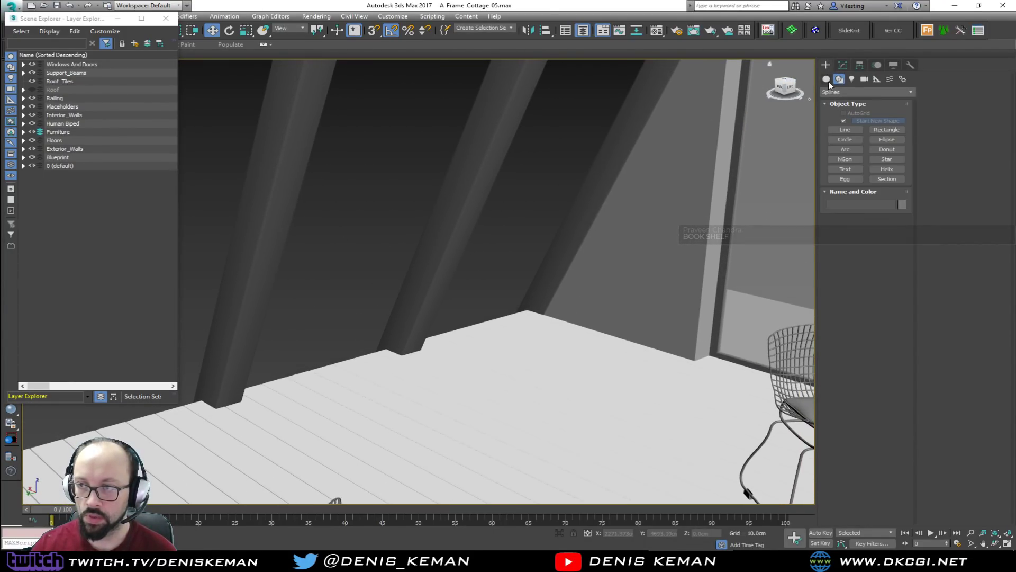
click(826, 79)
click(845, 122)
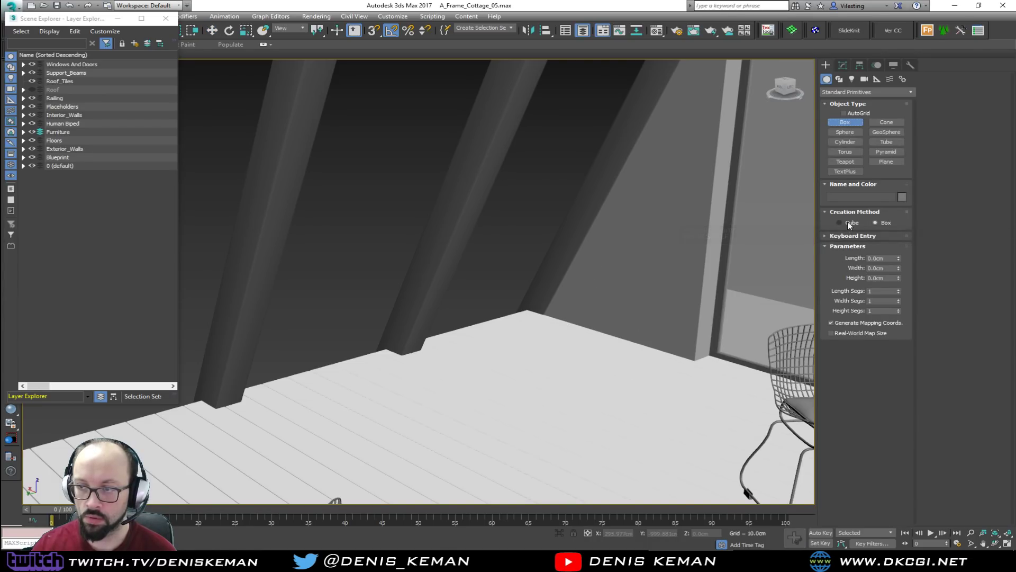
alt+middle_drag(704, 241, 804, 154)
click(847, 112)
drag(585, 268, 216, 495)
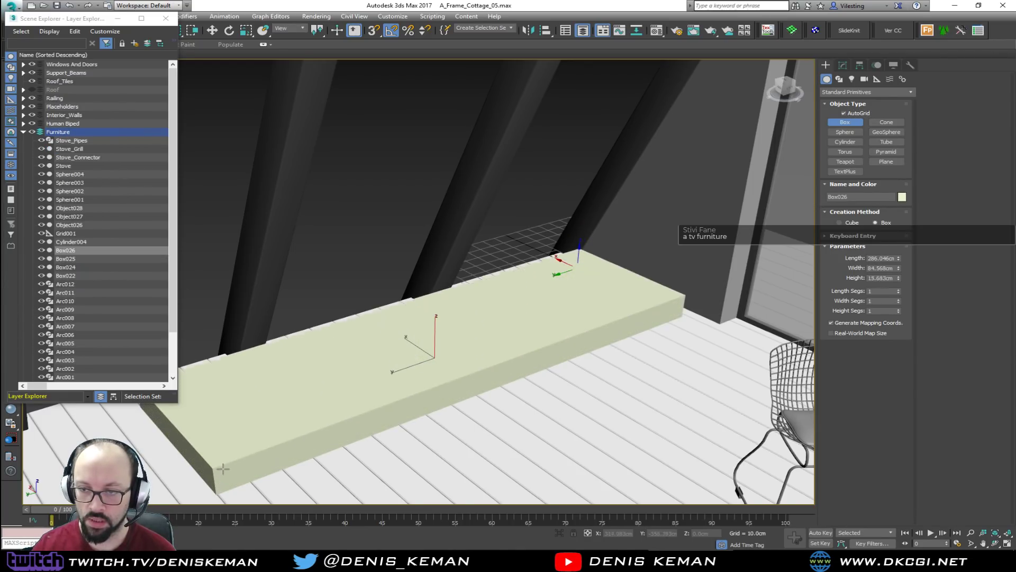
alt+middle_drag(415, 426, 476, 365)
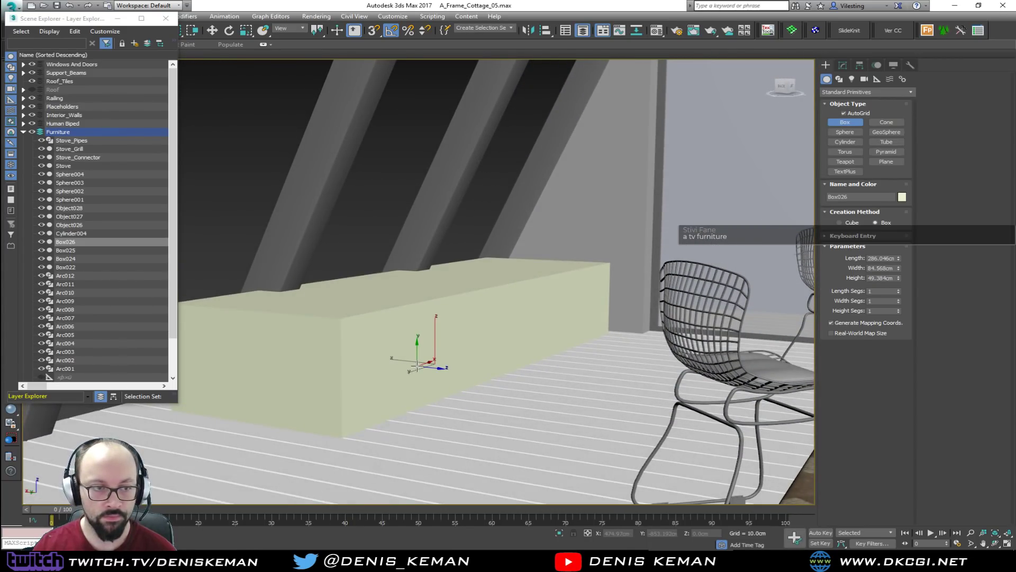
Turn off AutoGrid and try a length of 300 cm for the box
scroll(424, 365, down, 6)
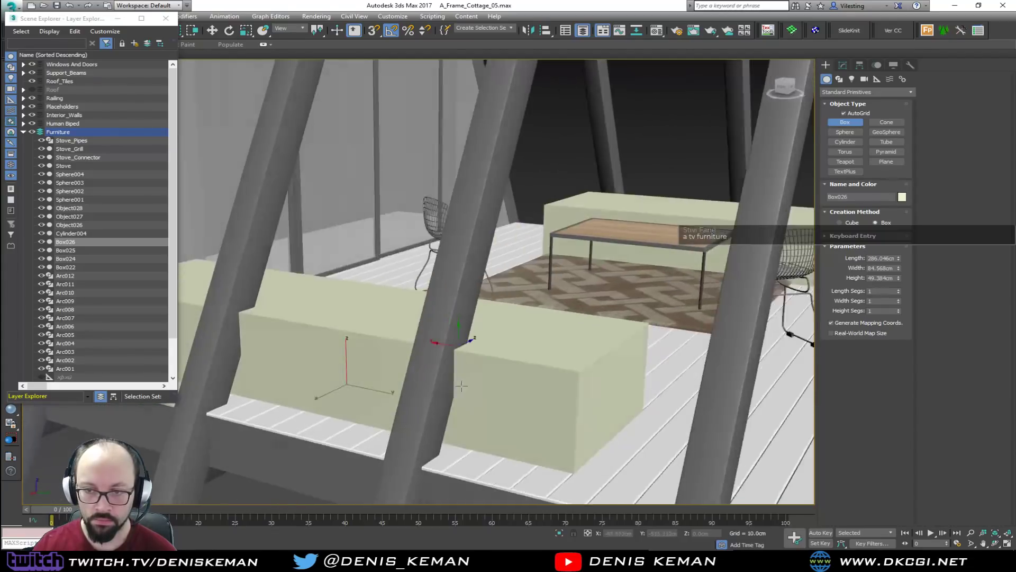
alt+middle_drag(462, 386, 330, 389)
middle_drag(330, 389, 455, 367)
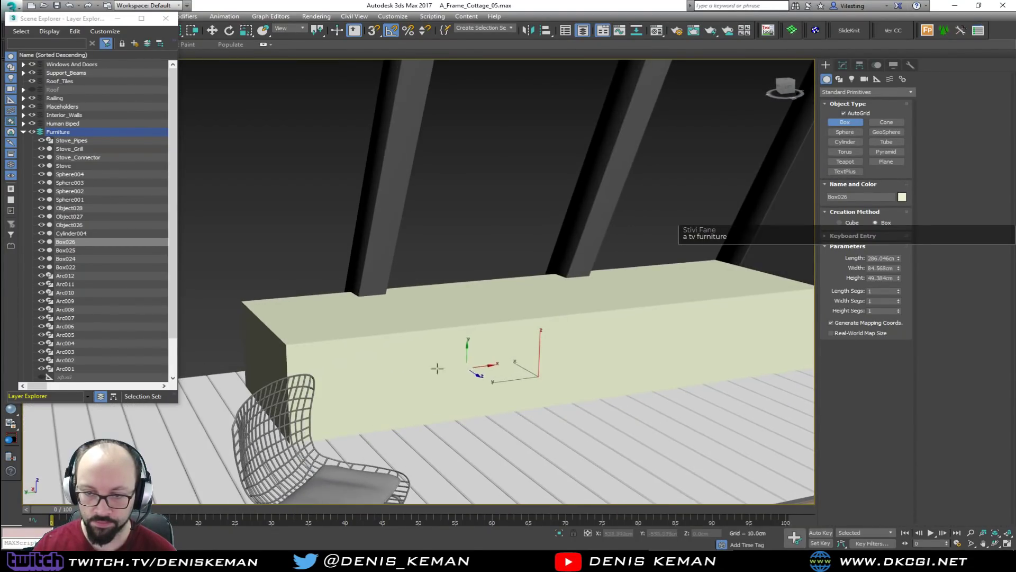
middle_drag(533, 267, 487, 292)
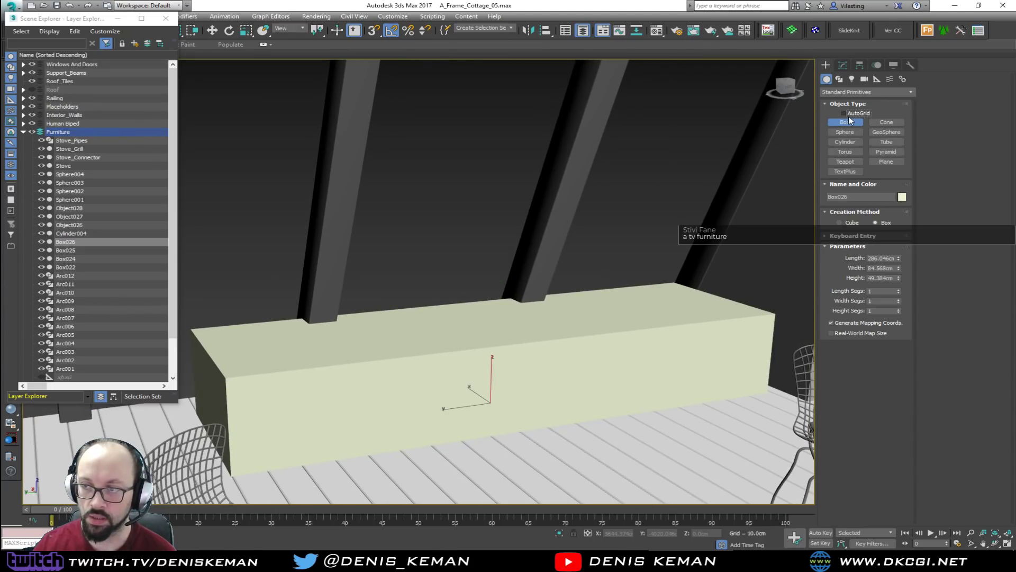
alt+middle_drag(447, 239, 420, 262)
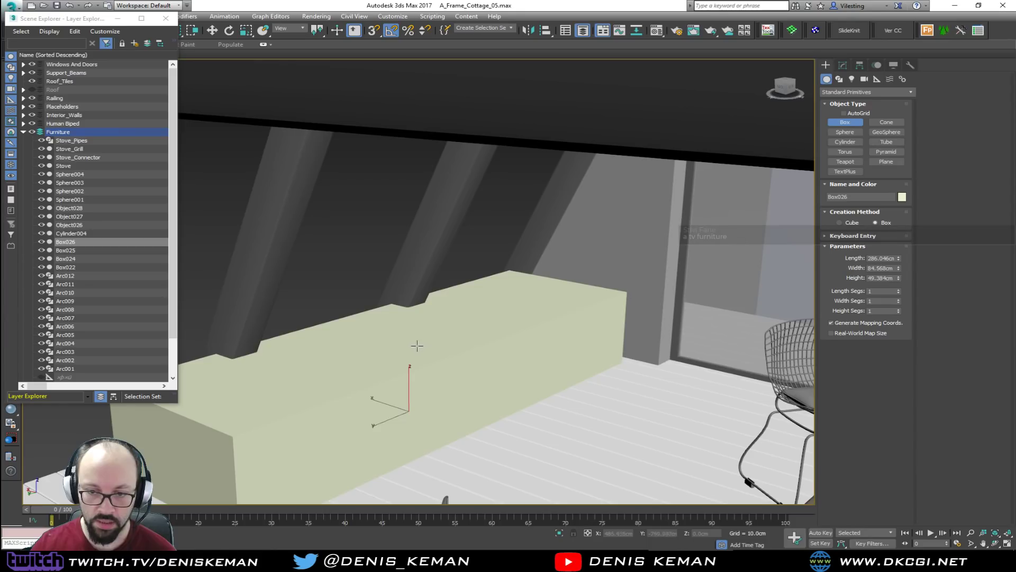
middle_drag(415, 338, 413, 294)
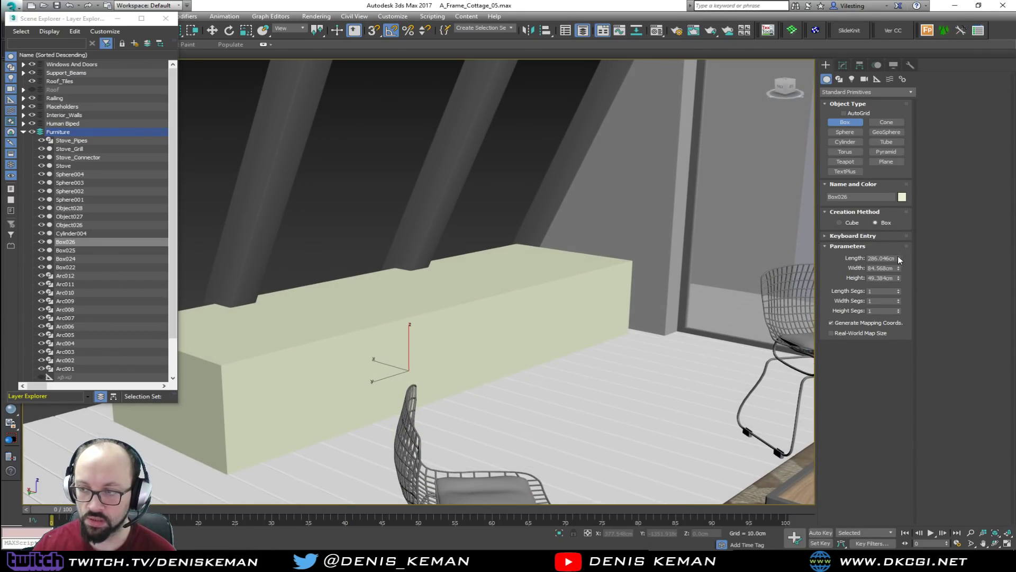
double_click(871, 258)
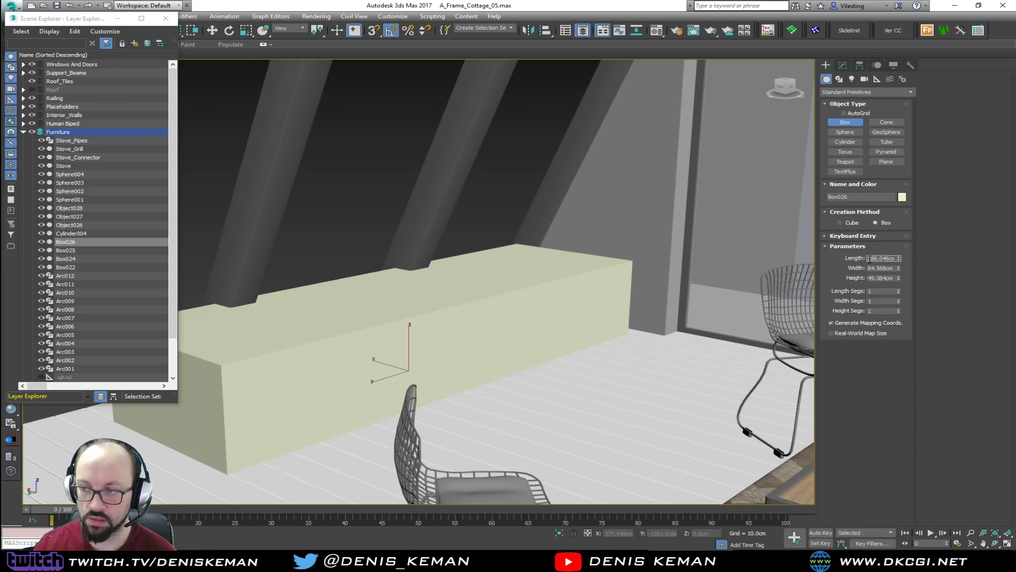
text(300)
key(Return)
mouse_move(471, 192)
alt+middle_down()
mouse_move(342, 191)
mouse_move(465, 193)
alt+middle_up()
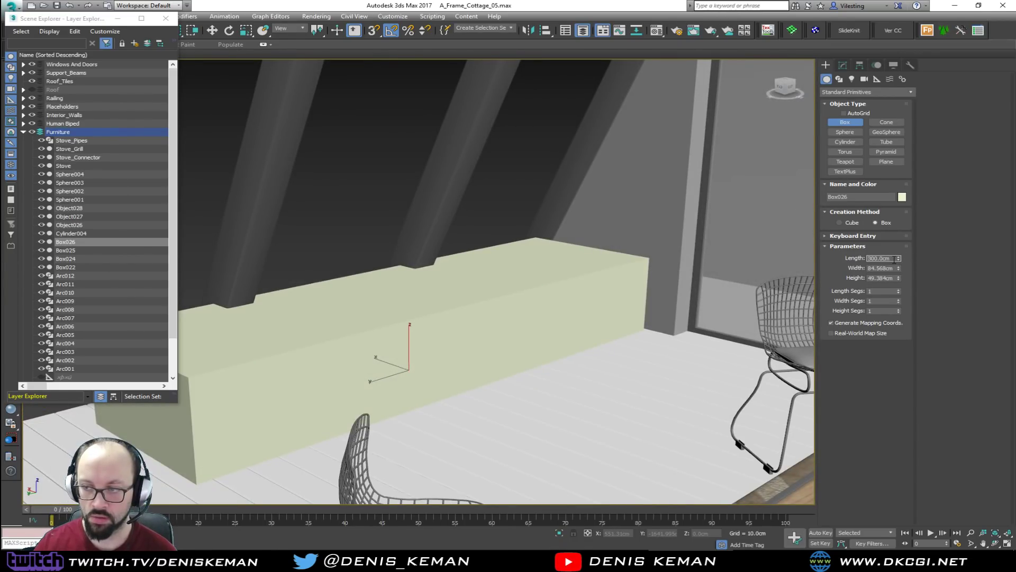
Set the box's length to 250 cm, width to 60 cm and height to 50 cm
text(250)
key(Return)
alt+middle_drag(483, 283, 532, 298)
key(z)
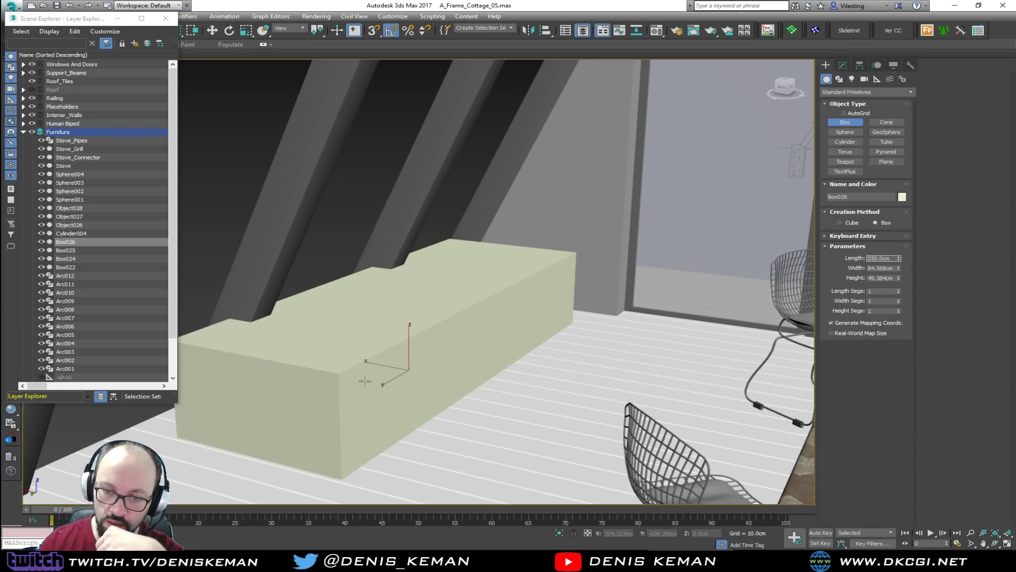
double_click(869, 268)
text(60)
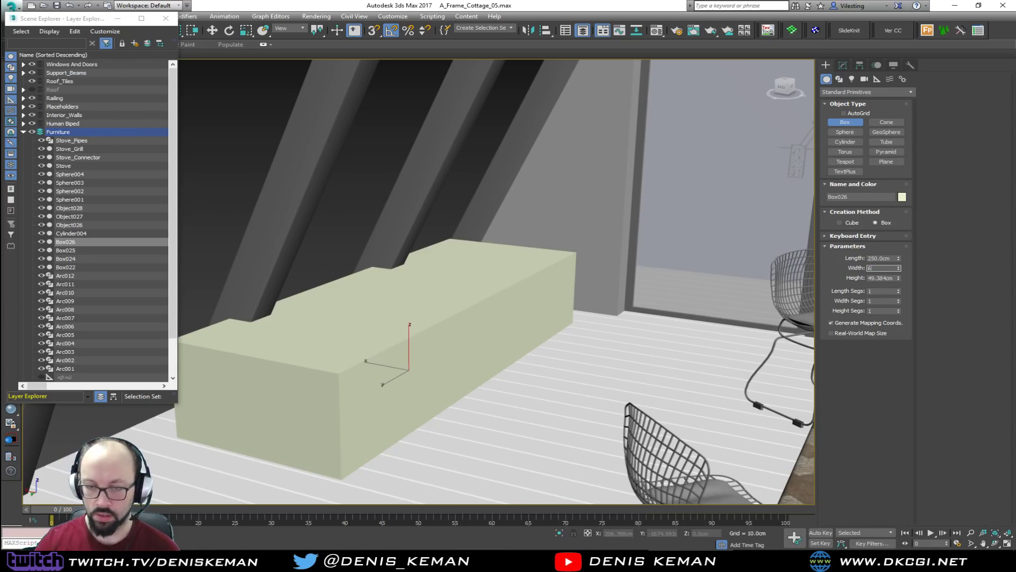
key(Return)
alt+middle_drag(508, 250, 473, 248)
double_click(870, 277)
text(5)
key(Return)
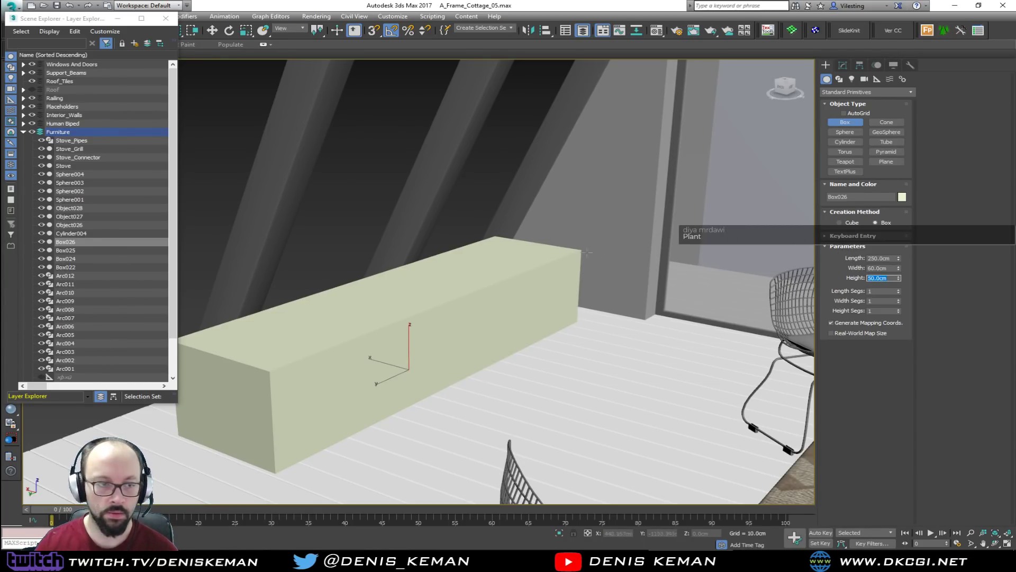
Move the box along X on the floor, isolate it together with the adjoining end wall, and reselect the box
key(w)
alt+middle_drag(427, 312, 411, 318)
drag(390, 366, 436, 356)
ctrl+click(667, 302)
key(alt+q)
click(386, 347)
alt+middle_drag(385, 347, 521, 356)
scroll(326, 356, up, 5)
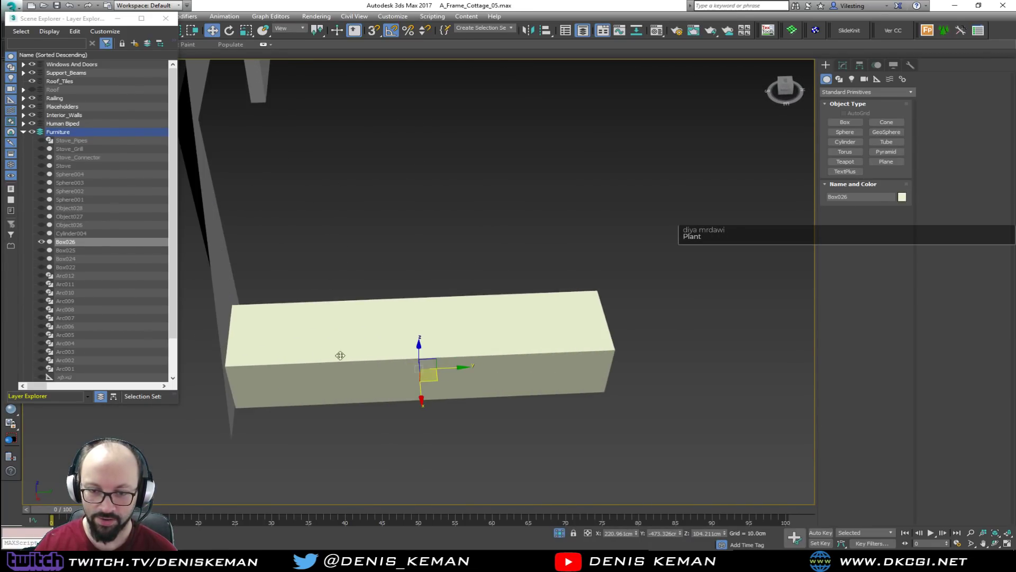
Move the box along the wall direction and snap its end flush against the end wall
drag(448, 368, 468, 367)
alt+middle_drag(390, 349, 343, 350)
scroll(366, 349, up, 1)
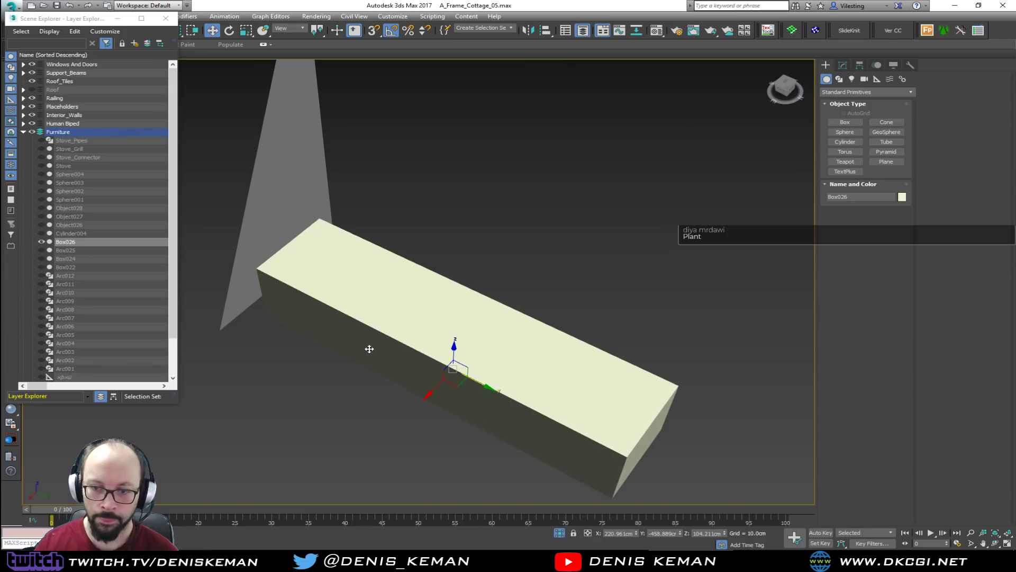
key(s)
drag(265, 272, 217, 328)
key(s)
Offset the box by 2 cm along the world Y axis and close the Scene Explorer
right_click(212, 30)
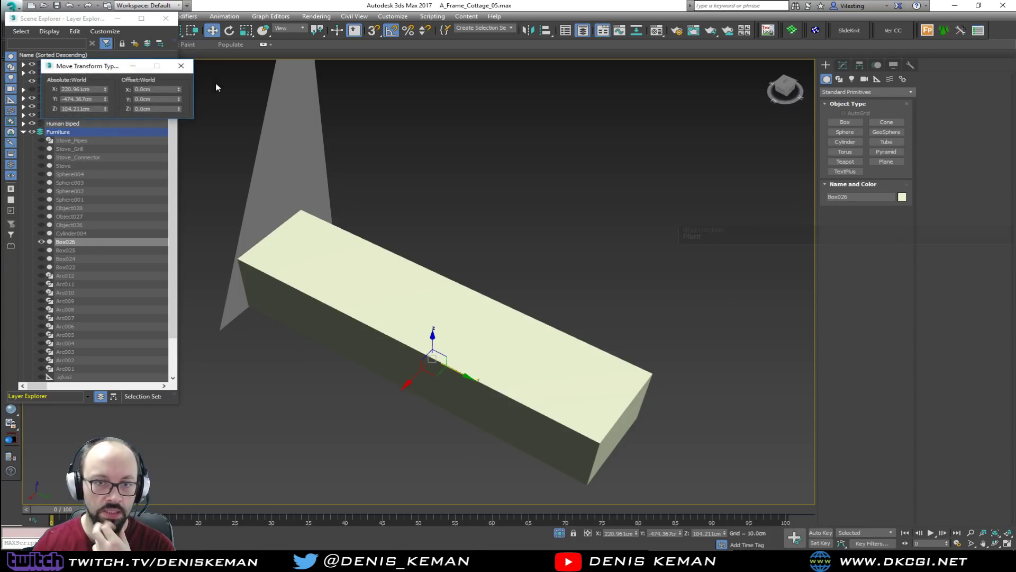
click(149, 99)
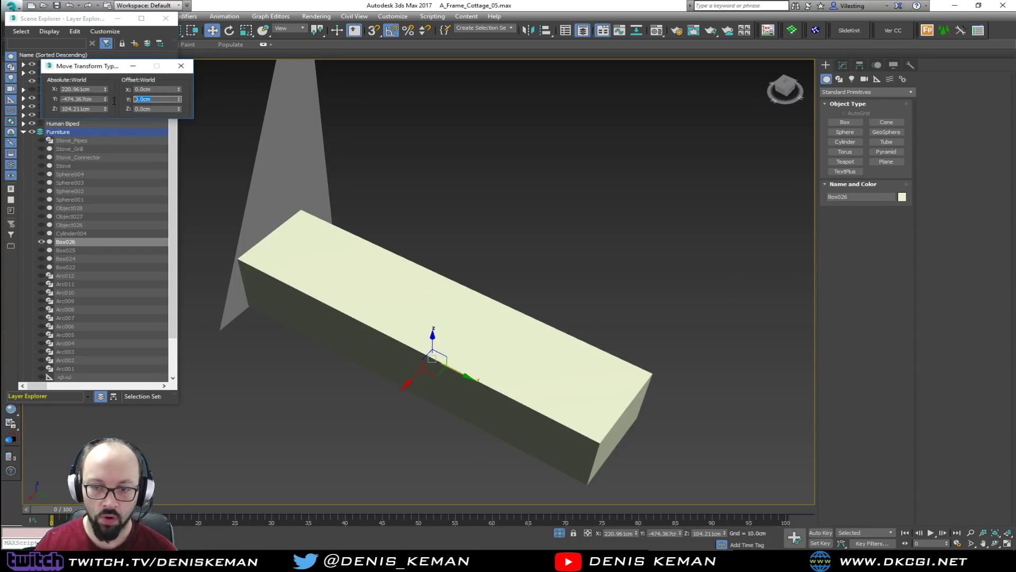
text(2)
key(Return)
click(182, 66)
click(167, 18)
alt+middle_drag(317, 185, 205, 168)
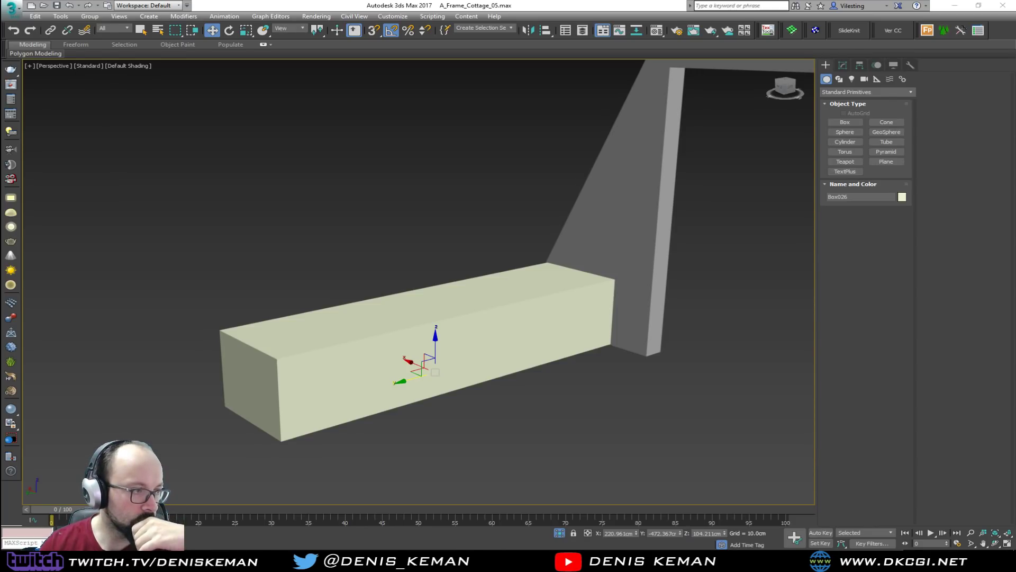
Review the mountain house interior reference images in the Discord streaming_related channel, then return to the 3ds Max scene
drag(0, 125, 511, 113)
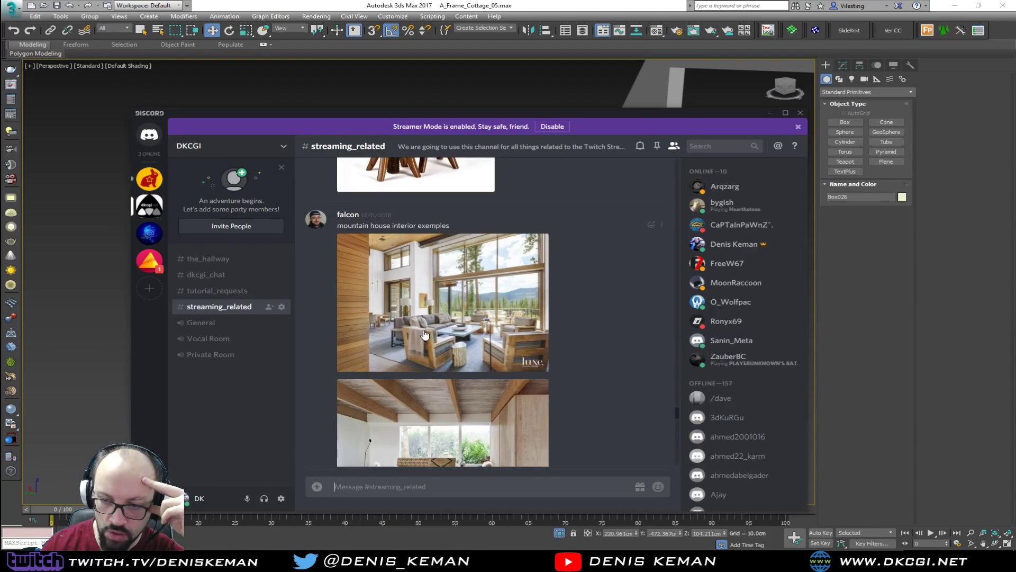
scroll(587, 392, down, 3)
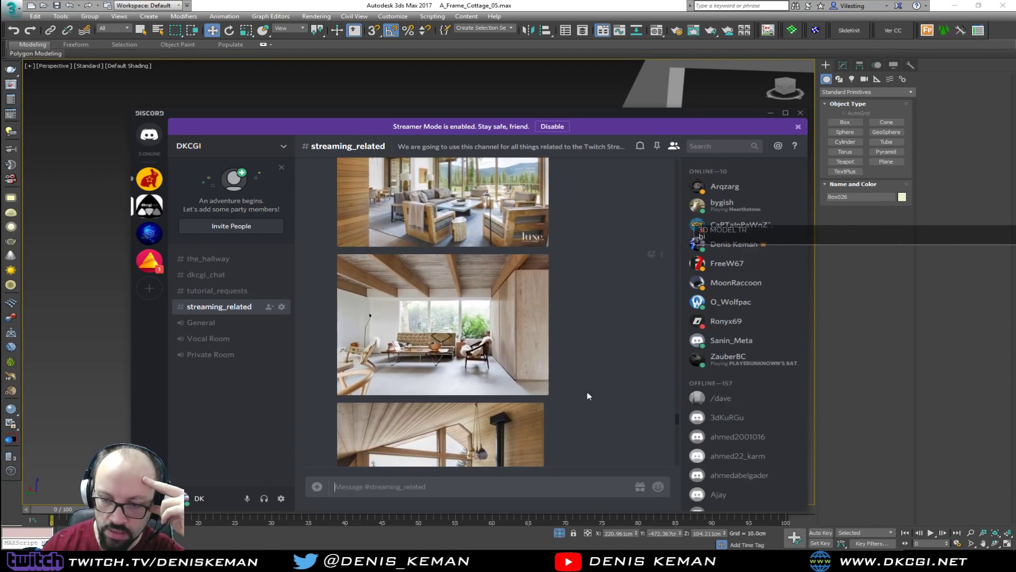
scroll(590, 394, down, 5)
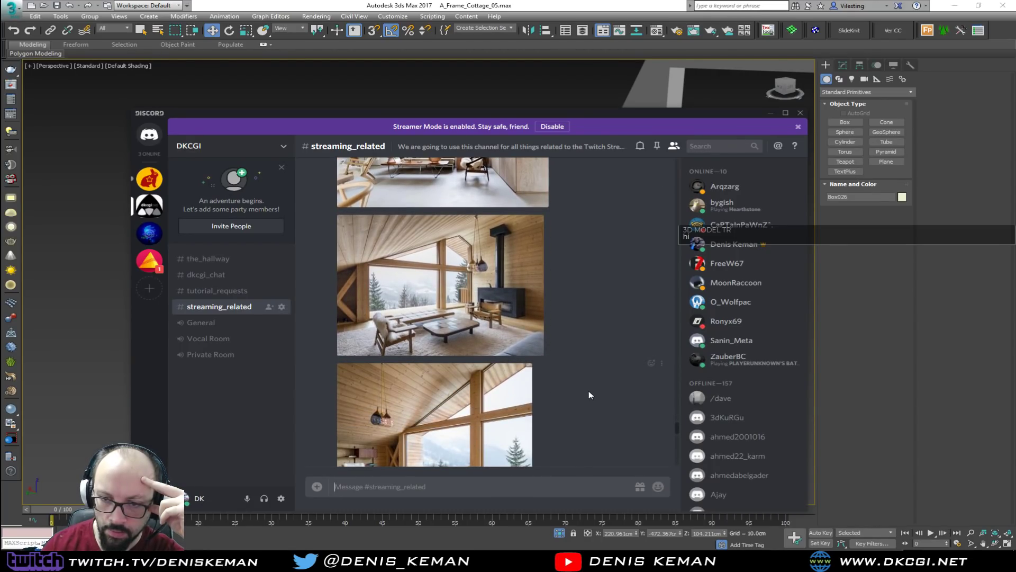
drag(591, 114, 1015, 212)
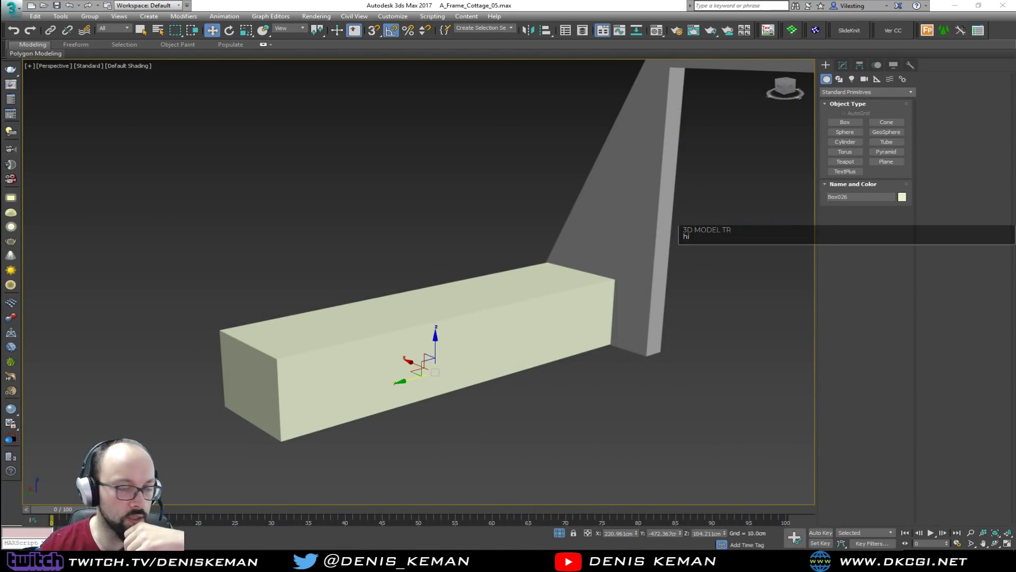
Add an Edit Poly modifier to the box and connect its four long edges with 2 segments
middle_drag(328, 363, 399, 334)
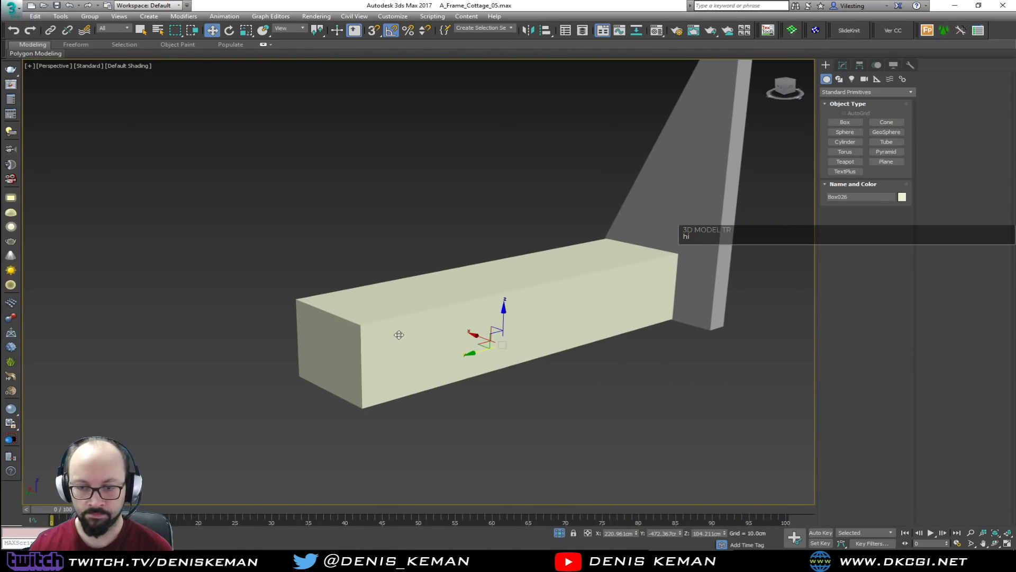
click(842, 66)
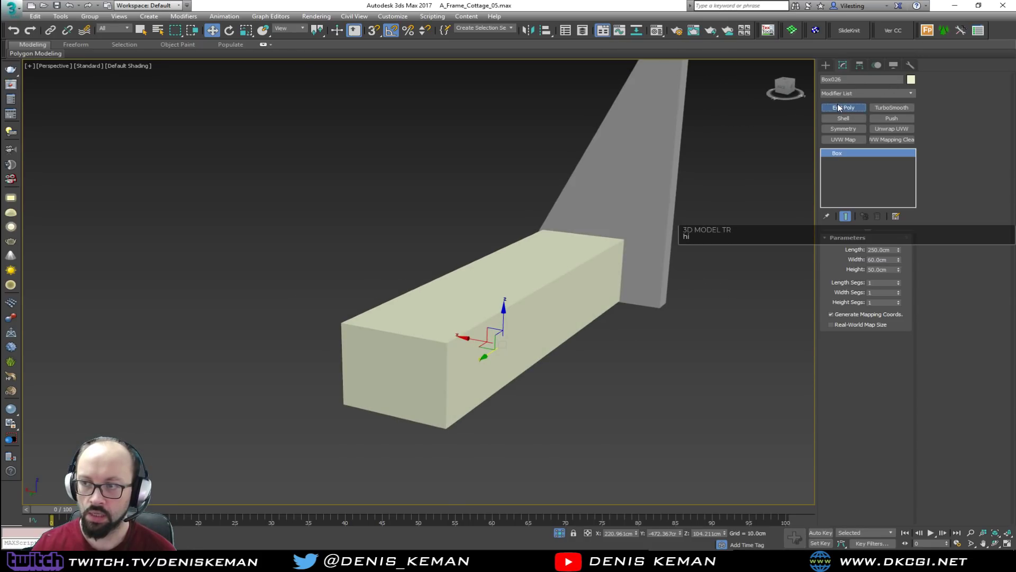
click(838, 107)
alt+middle_drag(550, 274, 537, 294)
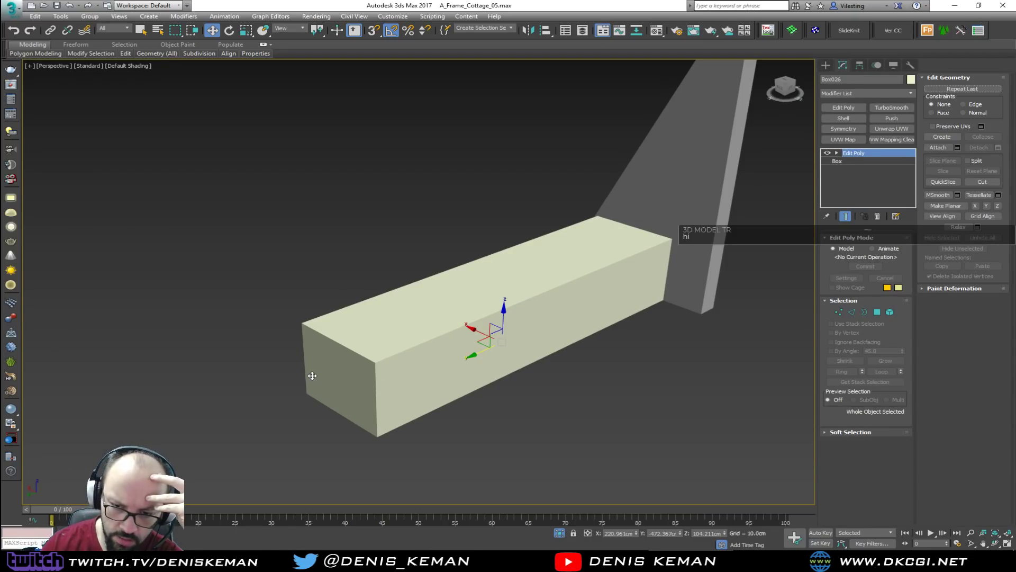
key(2)
alt+middle_drag(490, 402, 481, 422)
drag(513, 420, 508, 118)
alt+middle_drag(505, 253, 548, 253)
click(998, 133)
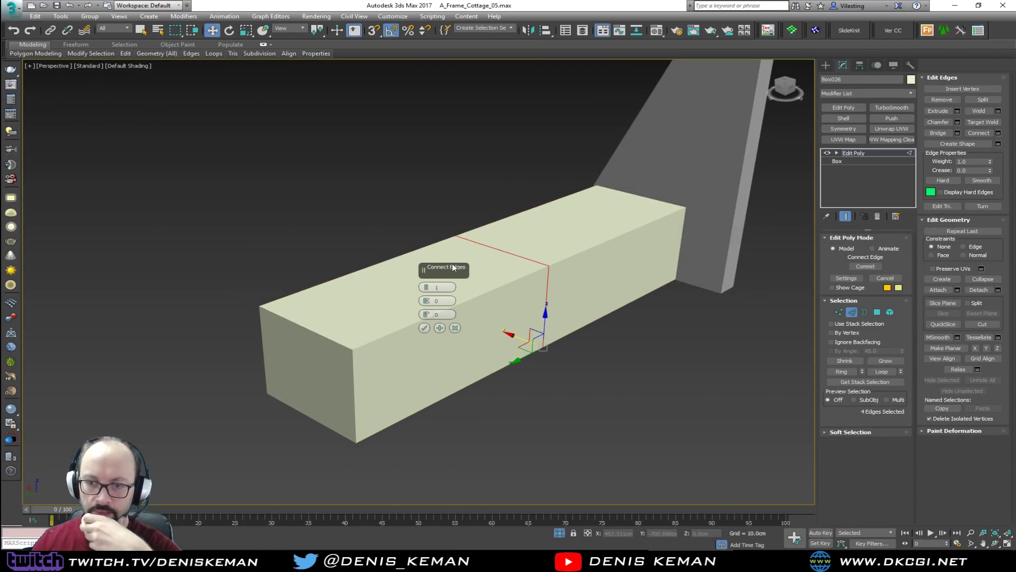
drag(427, 288, 426, 286)
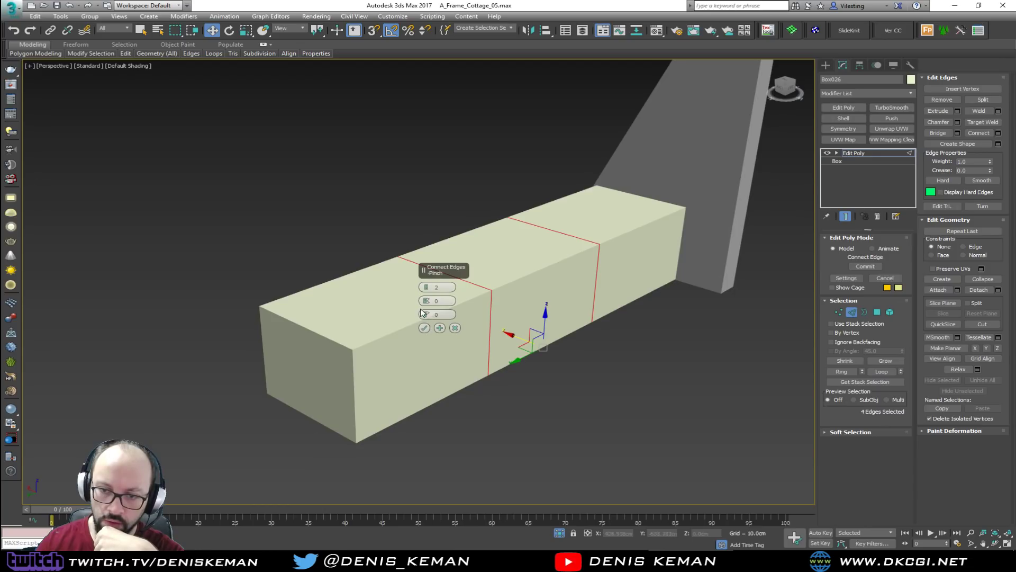
click(424, 327)
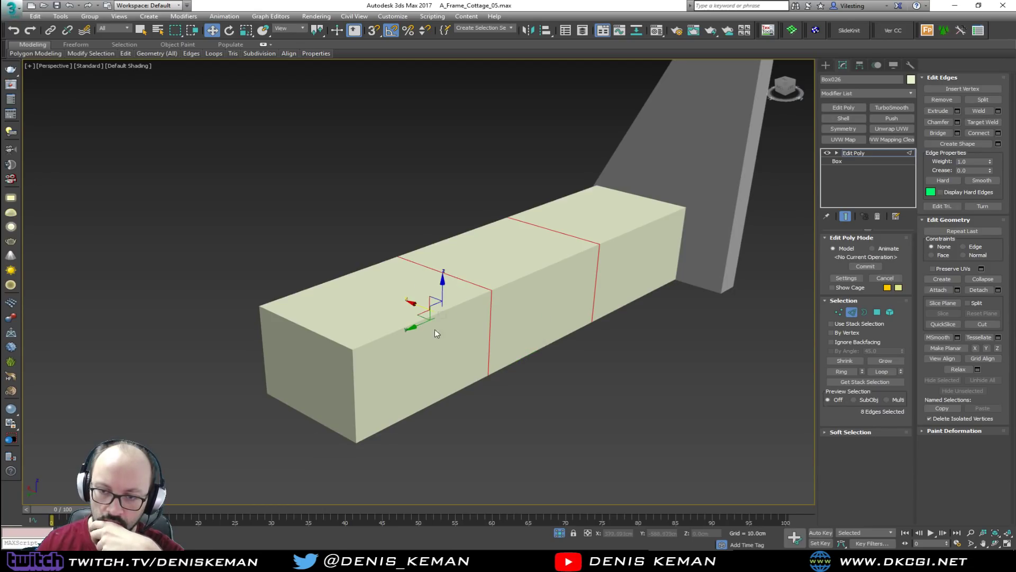
Show edged faces, select the three long front polygons of the box, and inset them as one group by 6 cm
click(851, 314)
key(F4)
key(4)
click(460, 344)
ctrl+click(543, 329)
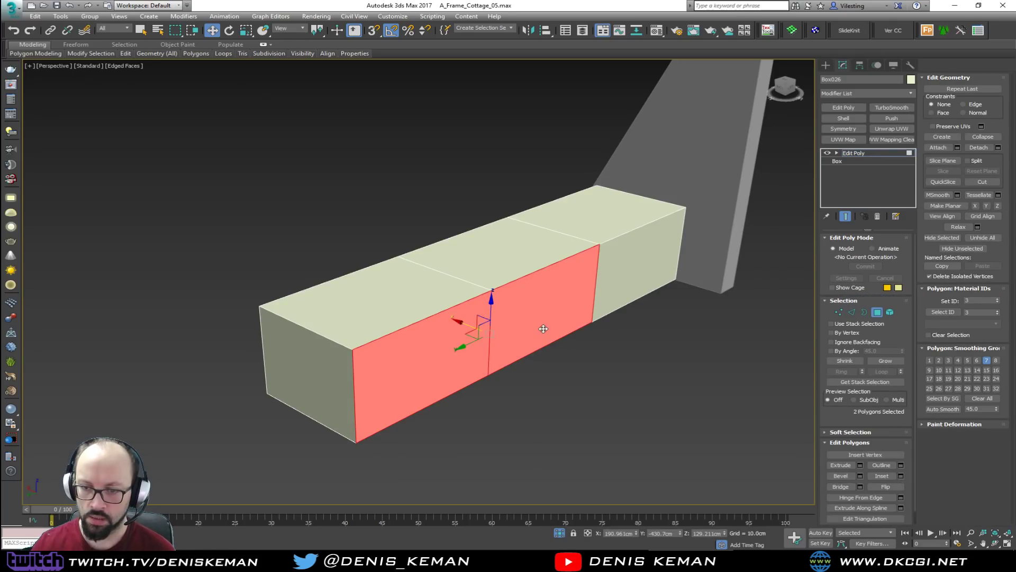
ctrl+click(653, 277)
alt+middle_drag(629, 296, 634, 285)
scroll(547, 335, up, 2)
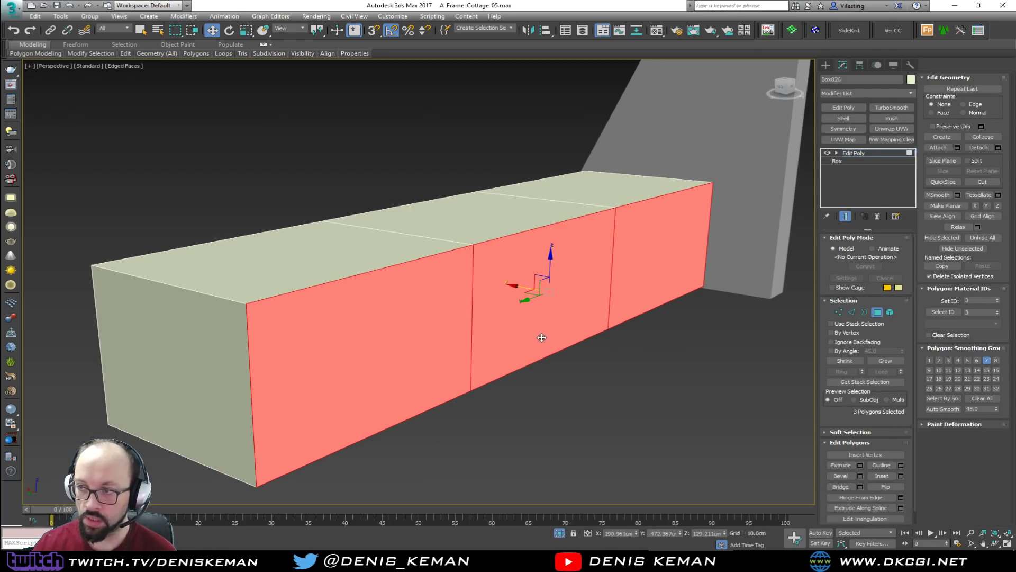
click(901, 475)
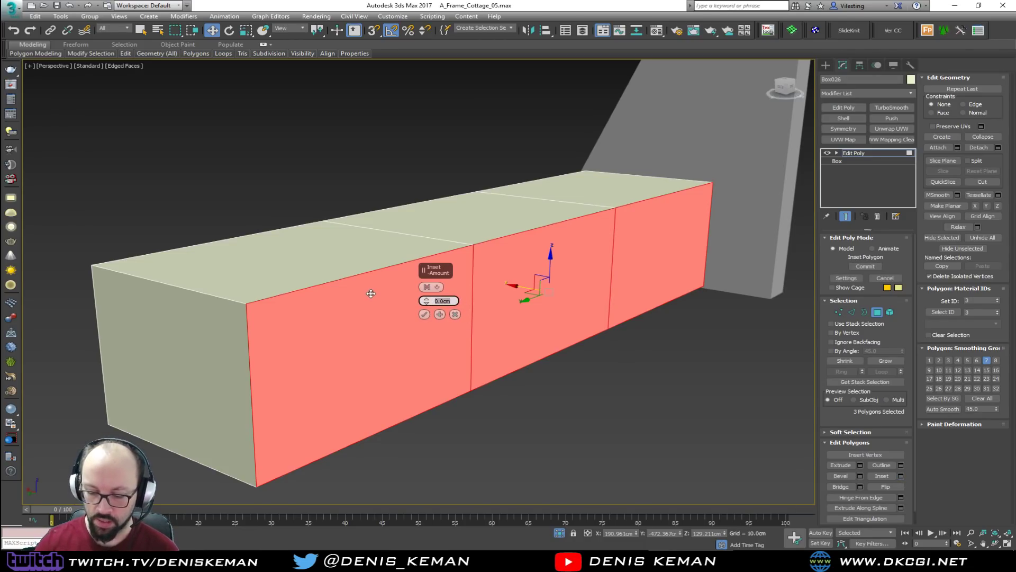
text(6)
key(Return)
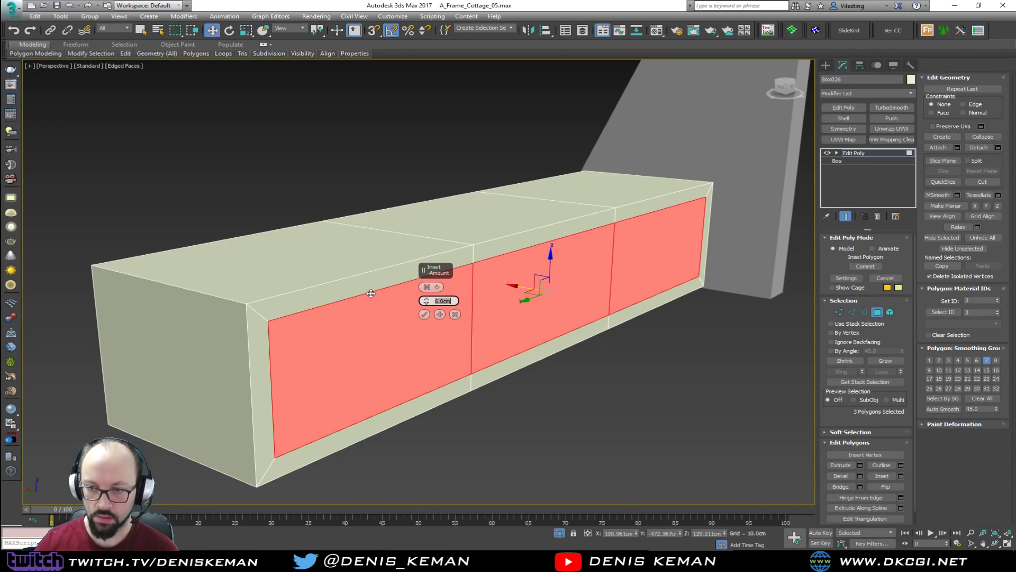
click(424, 314)
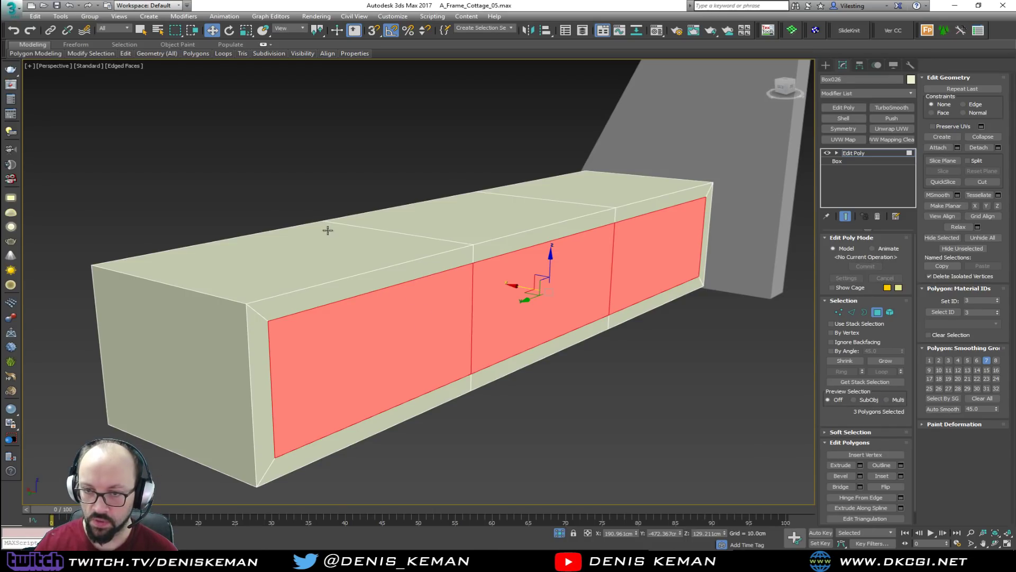
Extrude the three inset front polygons inward to just short of the back wall, hollowing out the cabinet
click(840, 464)
drag(527, 311, 539, 522)
mouse_move(533, 369)
alt+middle_down()
mouse_move(564, 354)
mouse_move(418, 356)
mouse_move(507, 356)
mouse_move(540, 371)
alt+middle_up()
key(w)
key(F3)
mouse_move(605, 393)
alt+middle_down()
mouse_move(549, 363)
mouse_move(370, 360)
alt+middle_up()
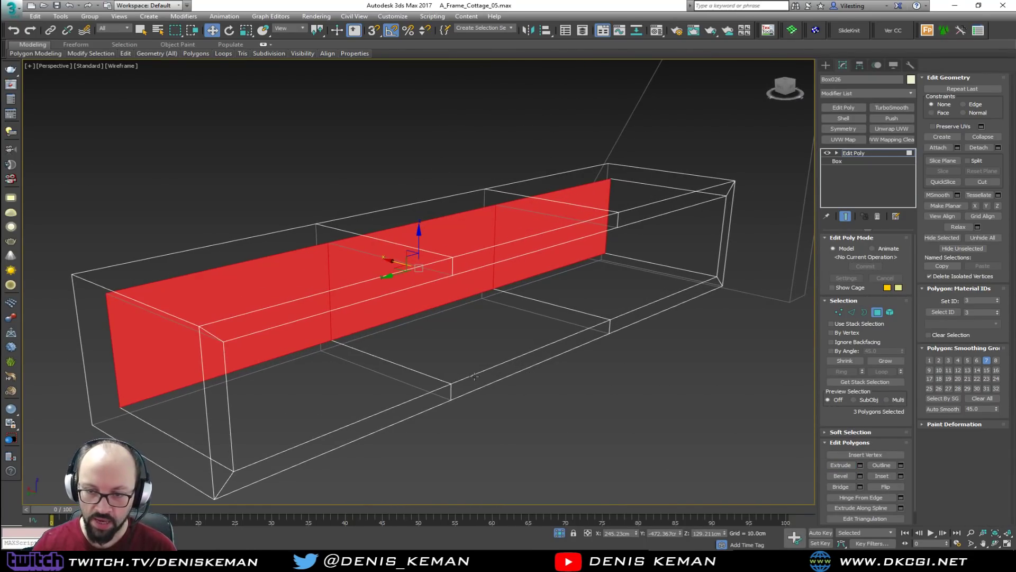
key(F3)
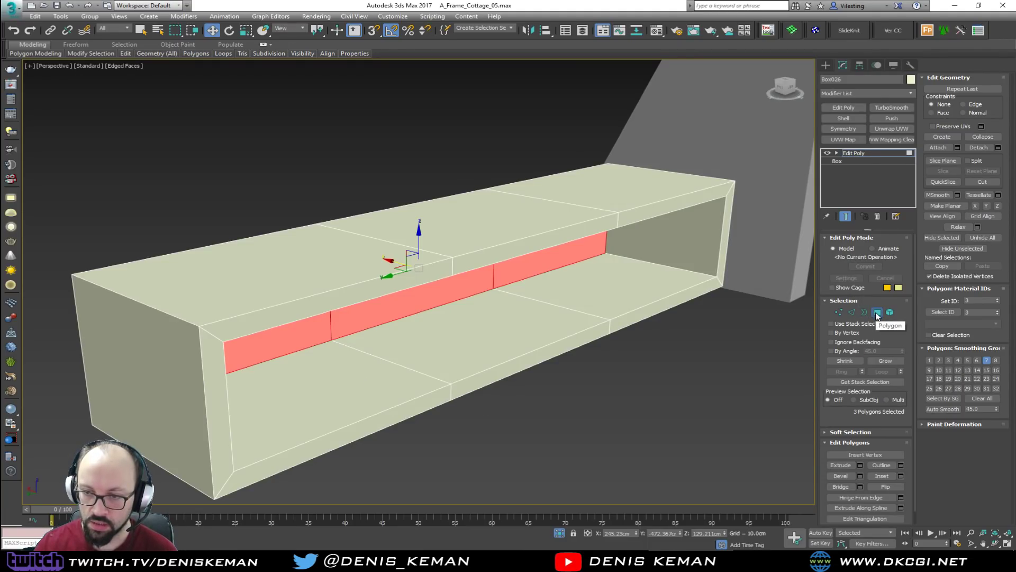
Select the three floor polygons inside the cabinet and detach them as a separate object
click(427, 380)
ctrl+click(468, 360)
ctrl+click(599, 304)
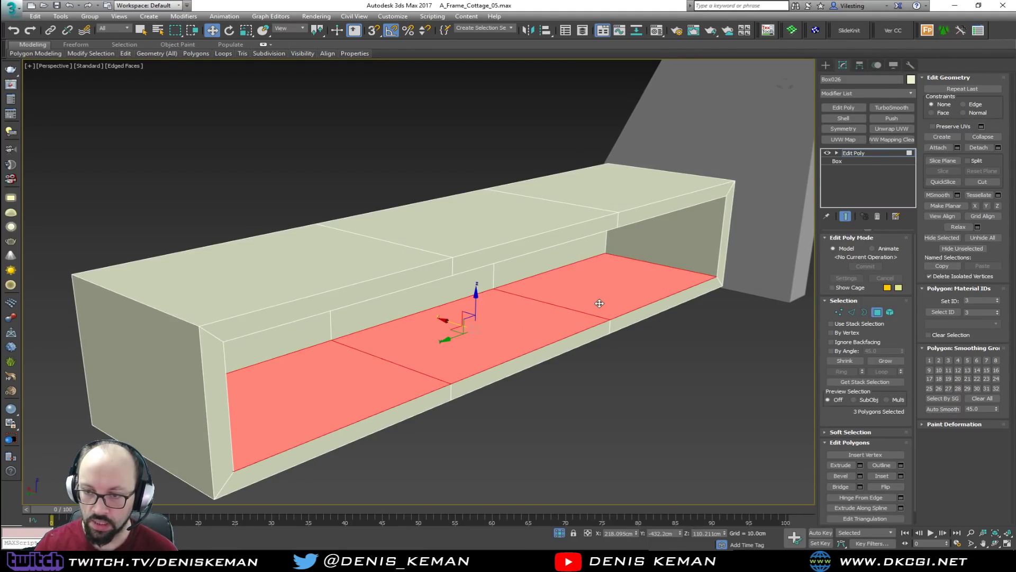
click(998, 147)
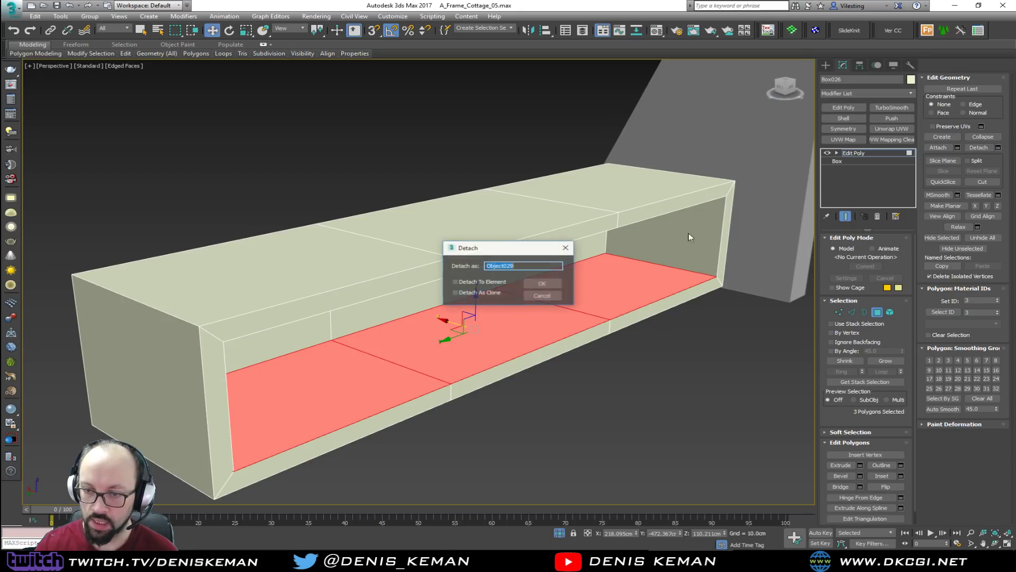
click(543, 284)
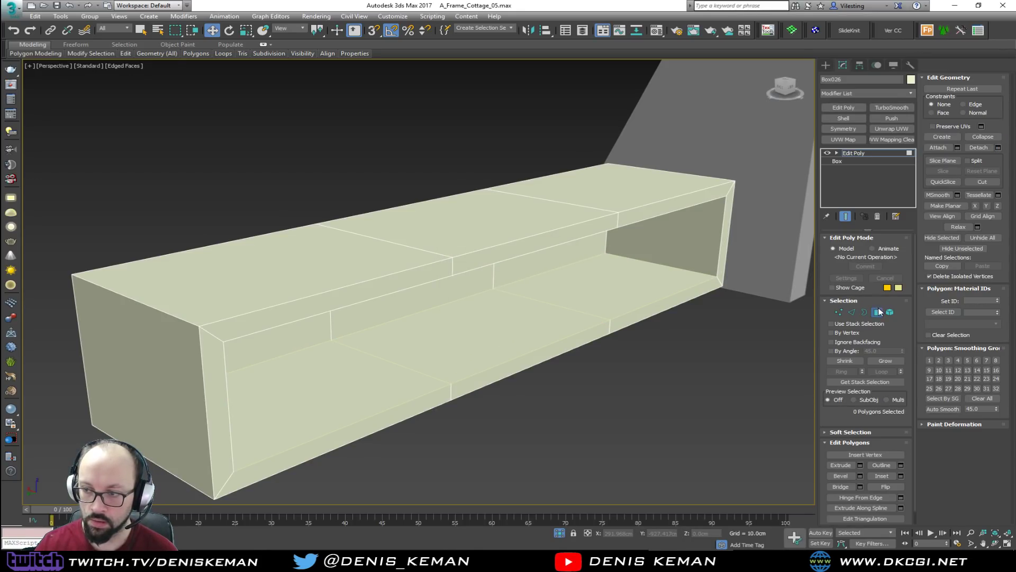
Add a Shell modifier to the detached floor piece with an inner amount of 0 and an outer amount of 3 cm
key(4)
key(alt+c)
click(592, 310)
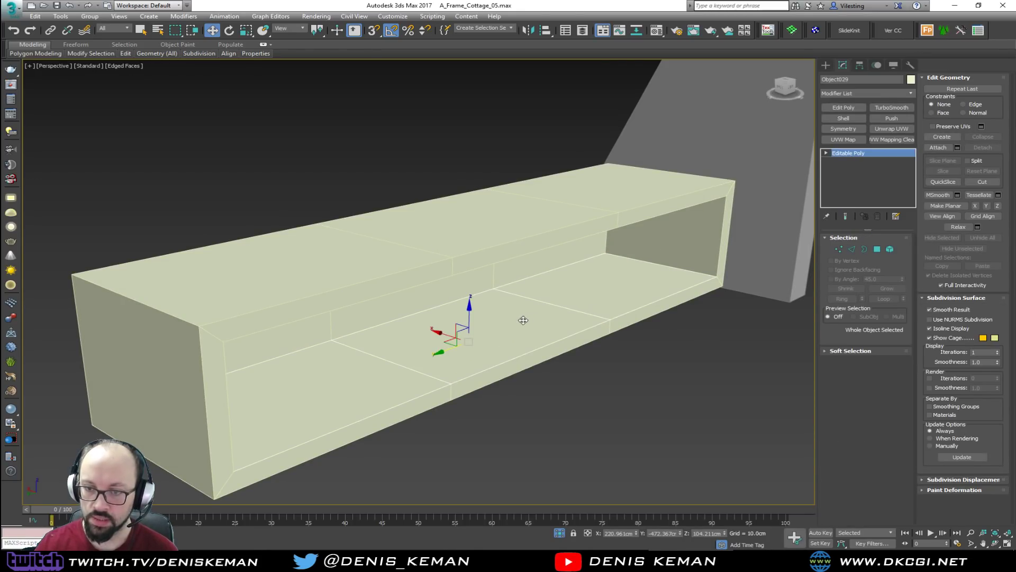
click(834, 119)
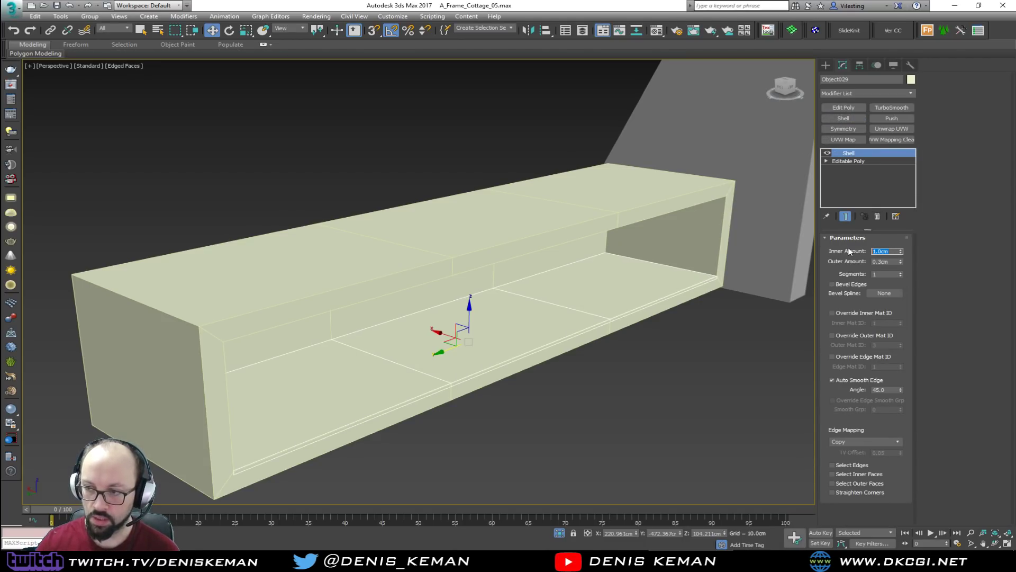
text(0)
key(Tab)
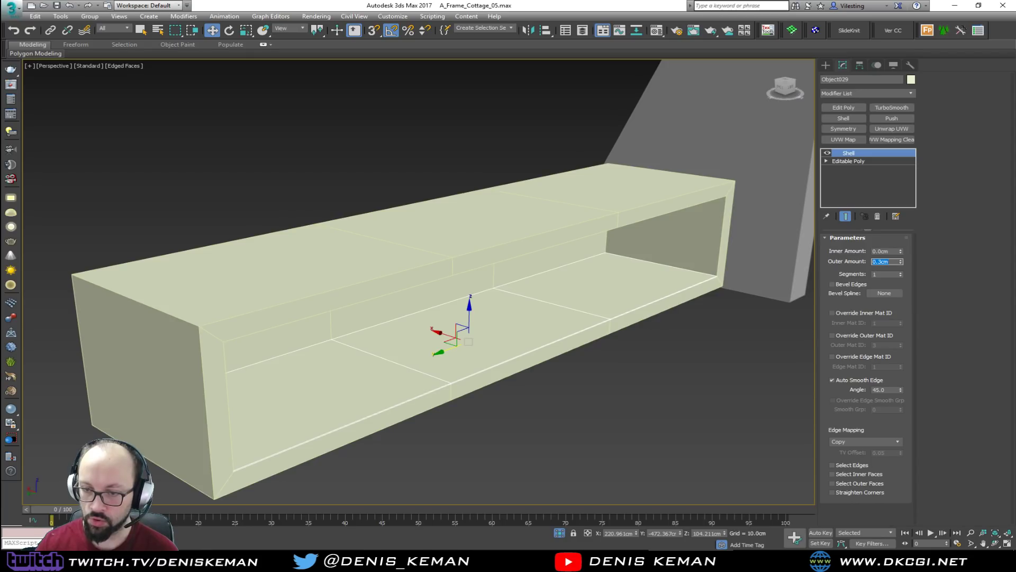
key(Return)
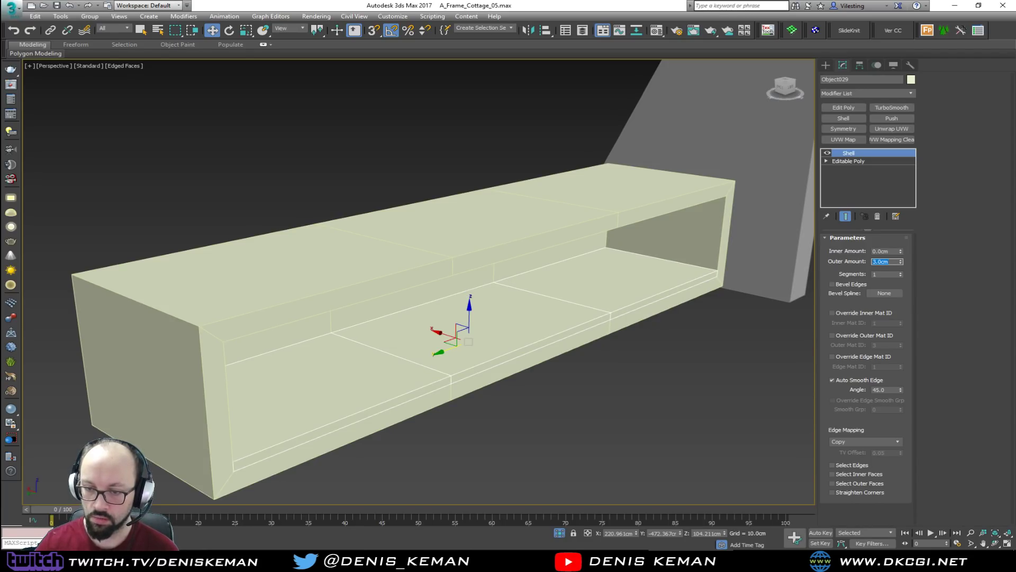
Raise the shelf to mid-height in the cabinet and, with an Edit Poly modifier, pull its front vertices back from the opening
alt+middle_drag(503, 233, 488, 236)
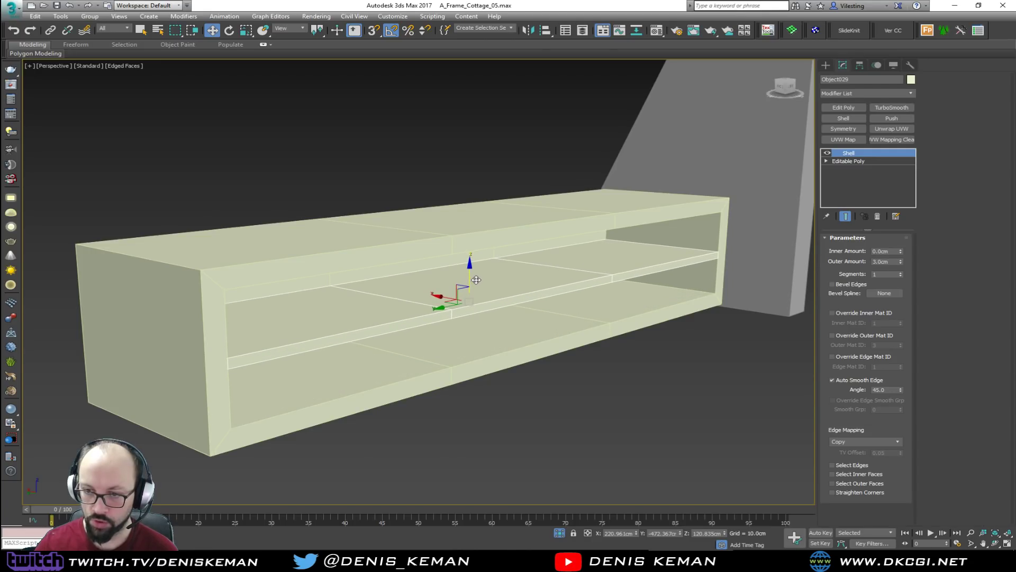
alt+middle_drag(474, 280, 522, 272)
click(852, 108)
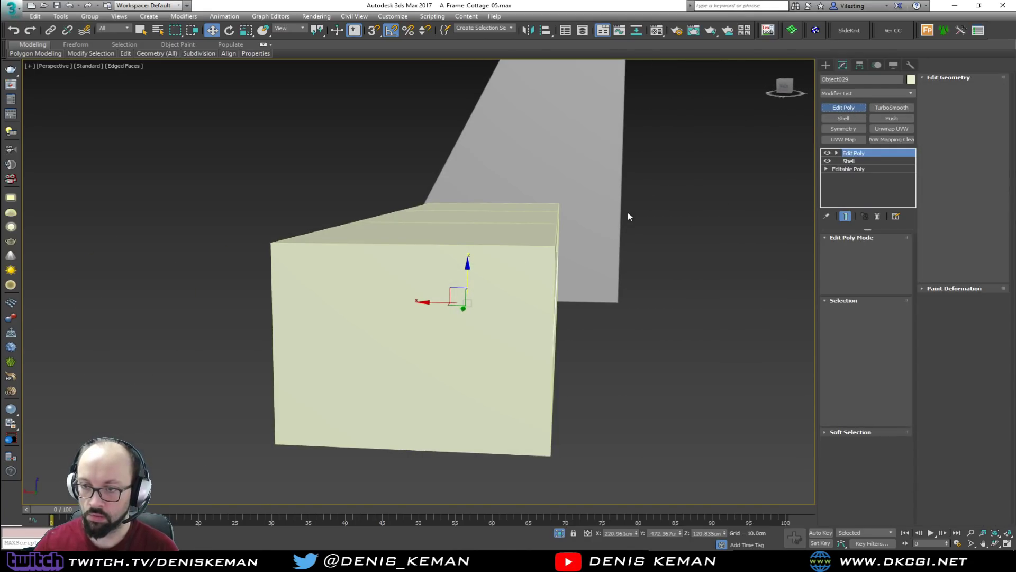
key(F3)
drag(504, 441, 504, 442)
alt+middle_drag(504, 441, 567, 358)
key(F3)
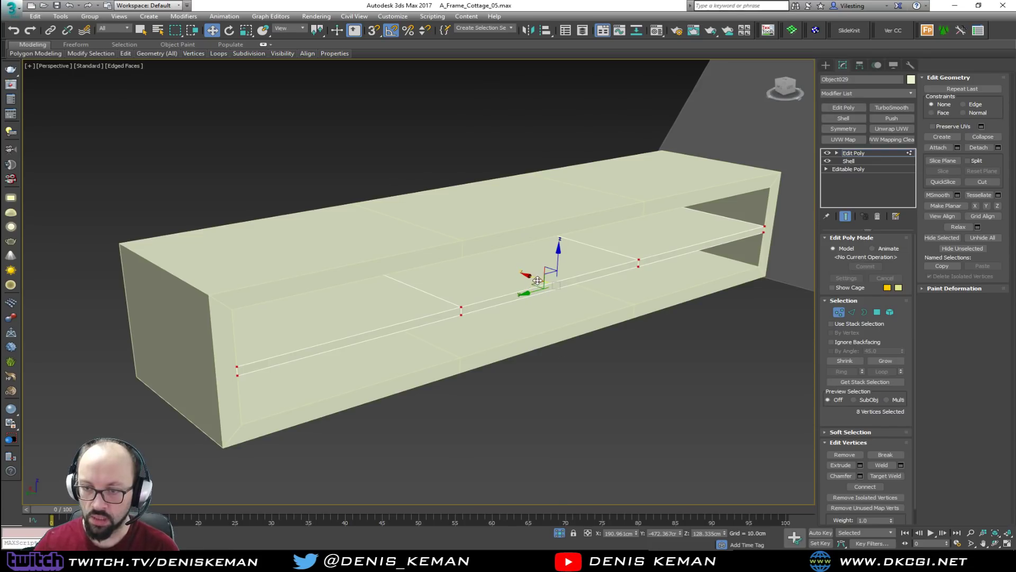
alt+middle_drag(524, 273, 529, 298)
click(839, 312)
scroll(524, 299, up, 3)
scroll(524, 299, down, 2)
right_click(853, 154)
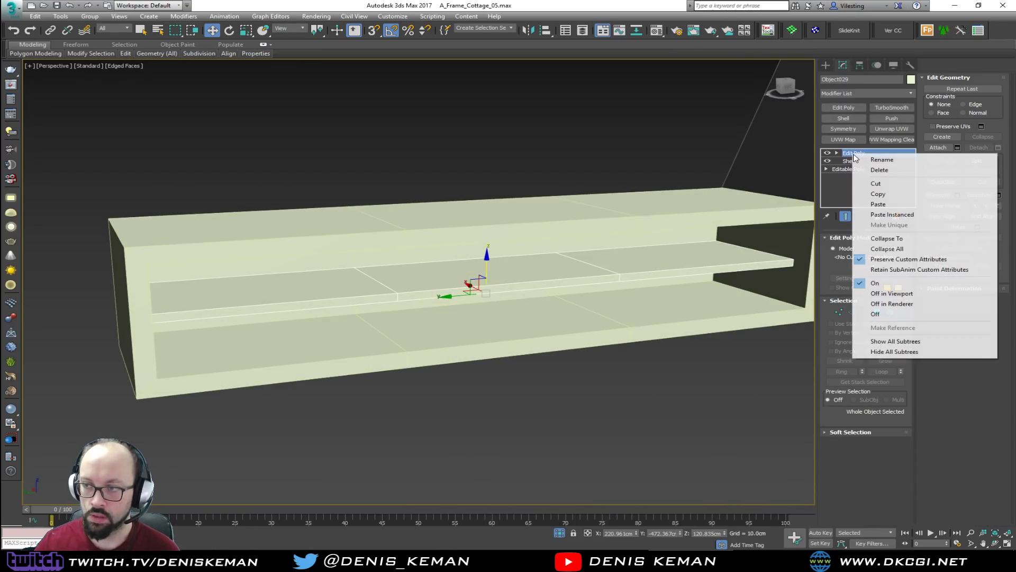
click(626, 399)
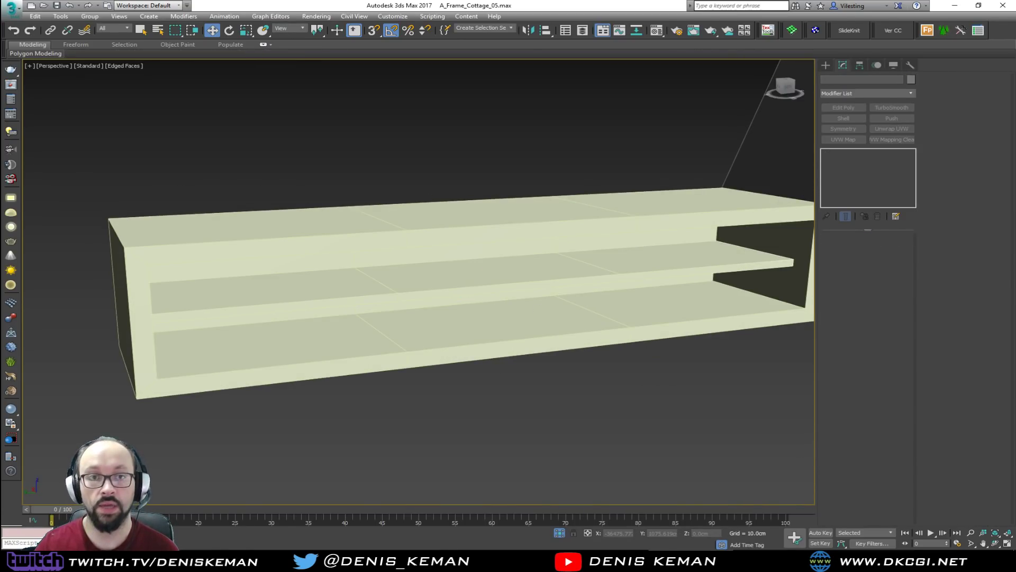
Save the scene under the new file name A_Frame_Cottage_06
click(16, 16)
key(Escape)
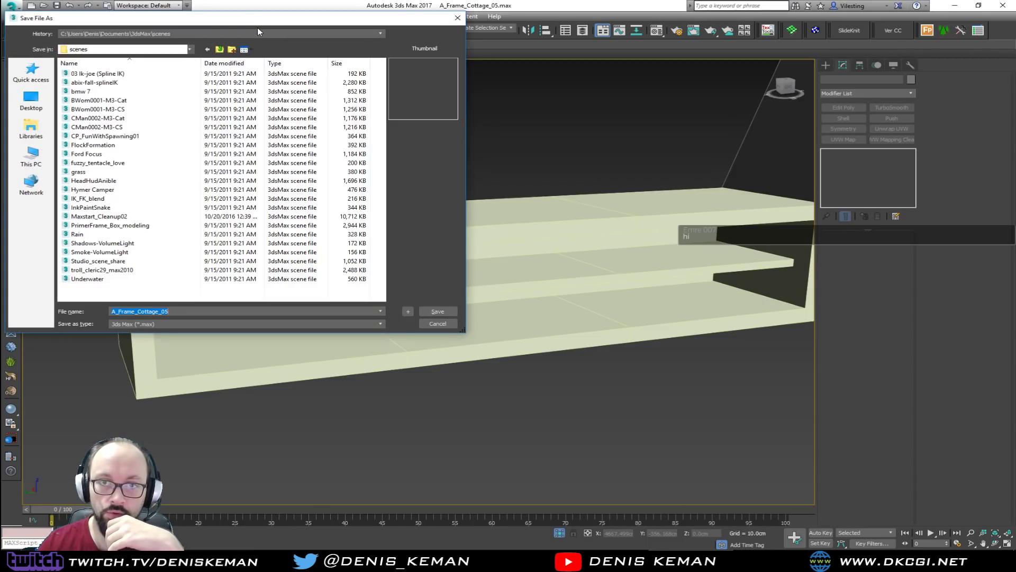
key(Escape)
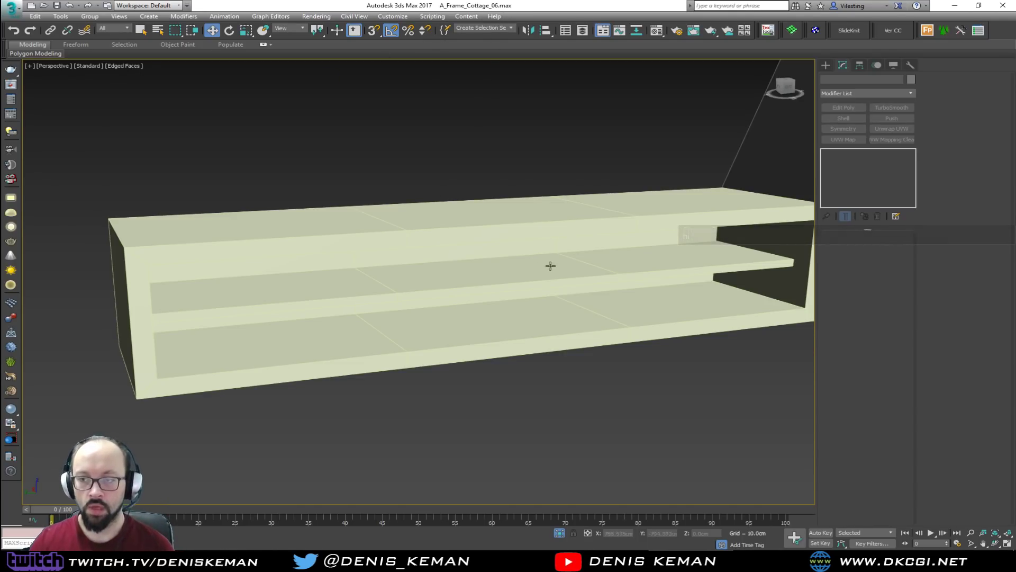
Paste the copied Chamfer modifier on top of the cabinet body's Edit Poly
click(462, 233)
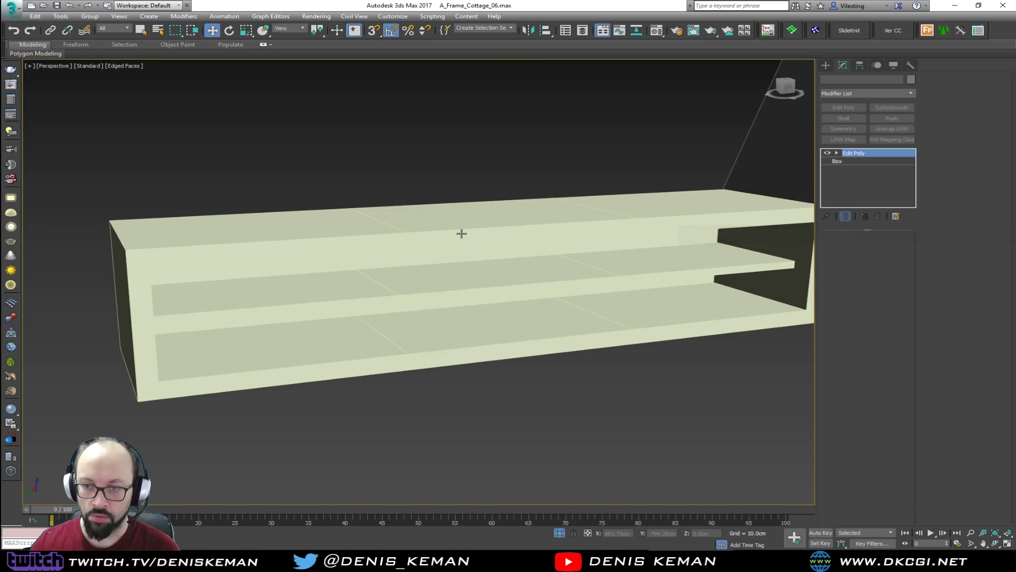
right_click(864, 153)
click(901, 210)
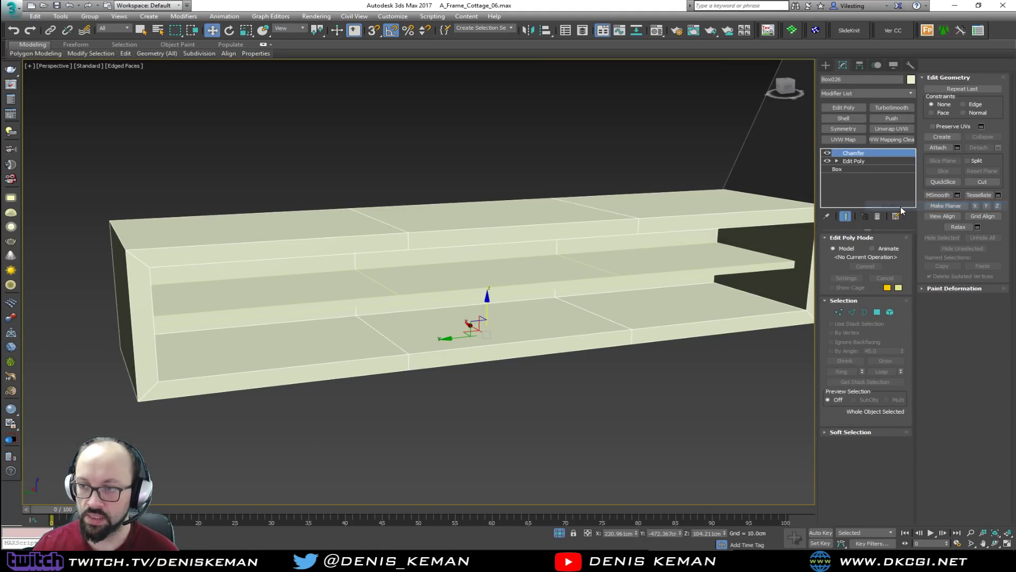
Set the cabinet body's chamfer amount to 0.5 cm, checking the bevel up close without edged faces
alt+middle_drag(537, 223, 508, 261)
scroll(345, 316, up, 5)
key(F4)
double_click(882, 278)
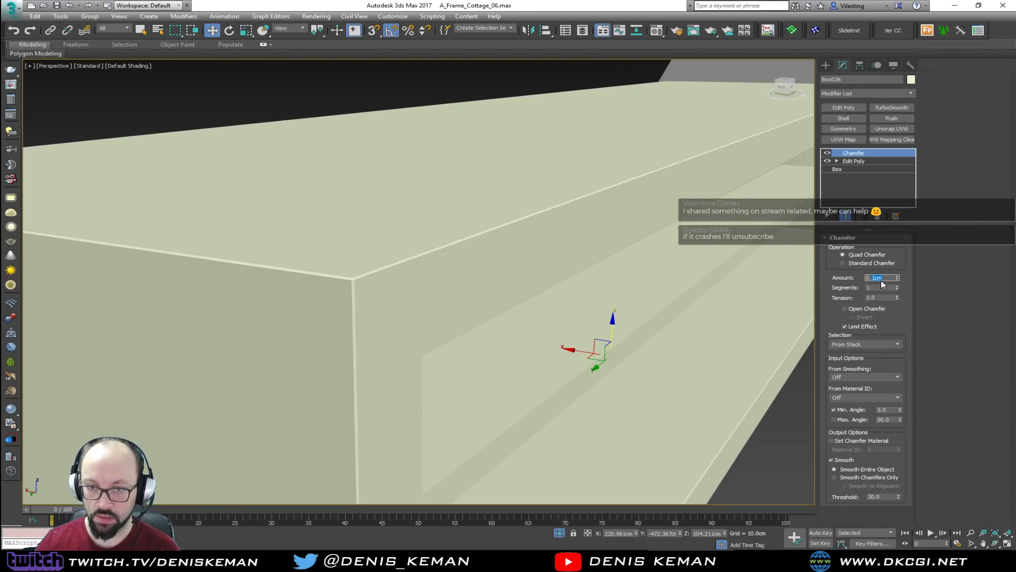
text(0.3)
key(Return)
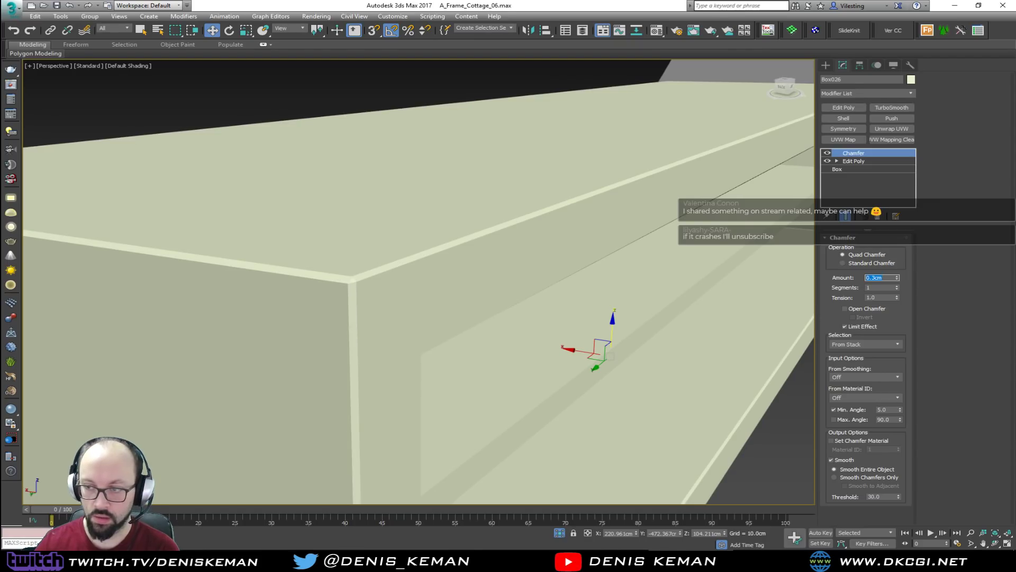
text(0.5)
key(Return)
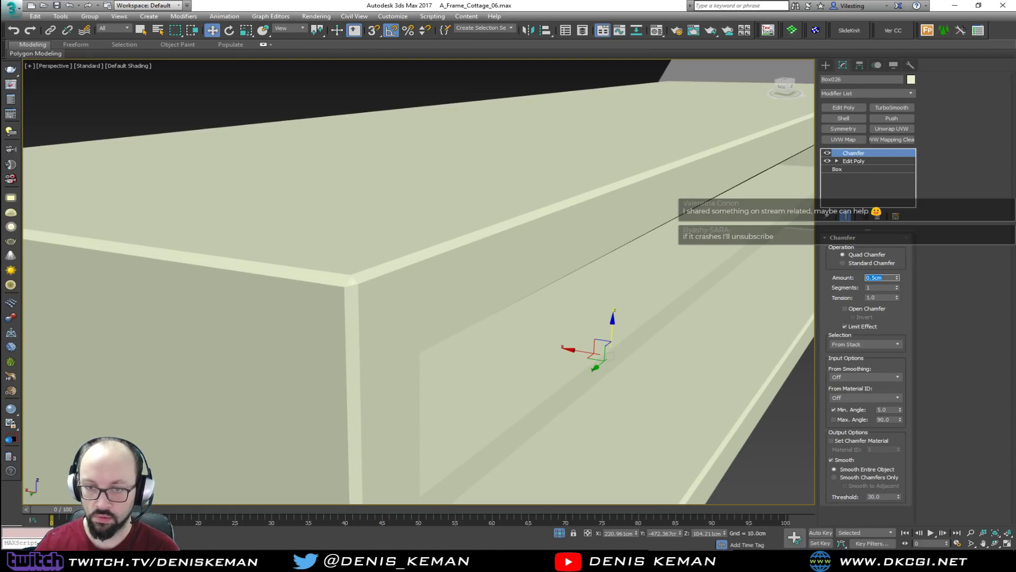
scroll(580, 319, down, 8)
key(F4)
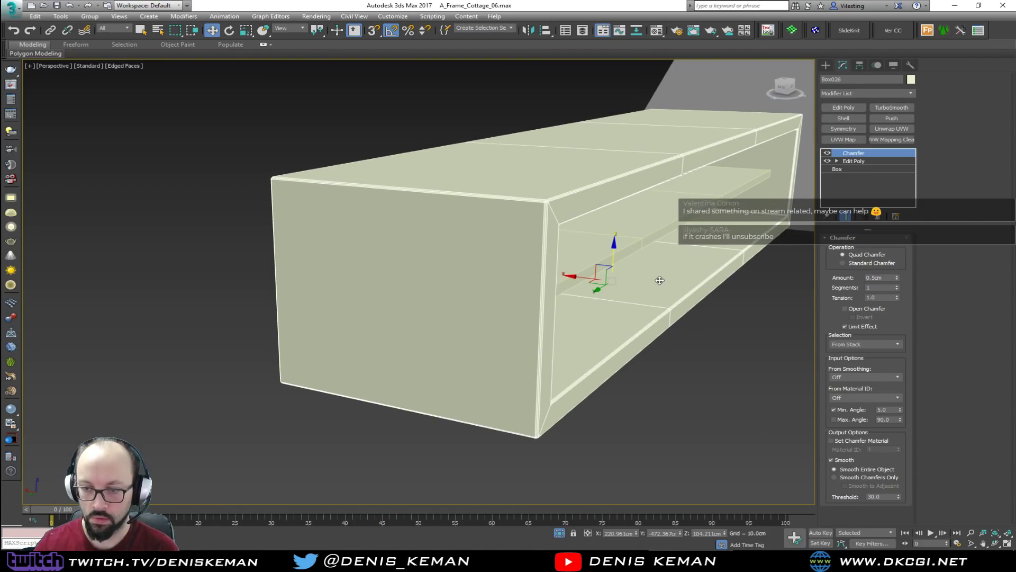
Paste the Chamfer modifier onto the middle shelf and set its amount to 0.5 cm
click(578, 250)
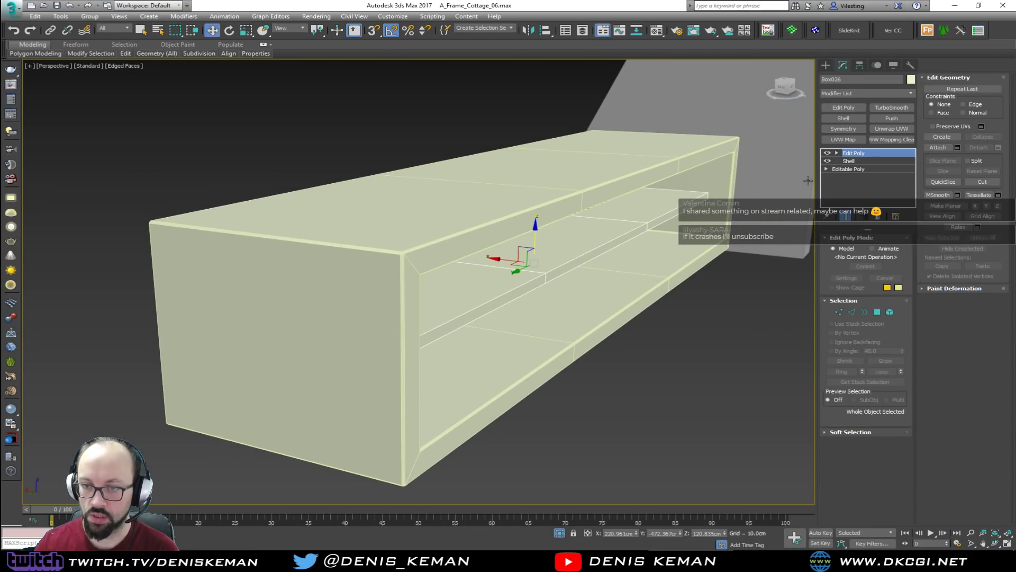
right_click(860, 154)
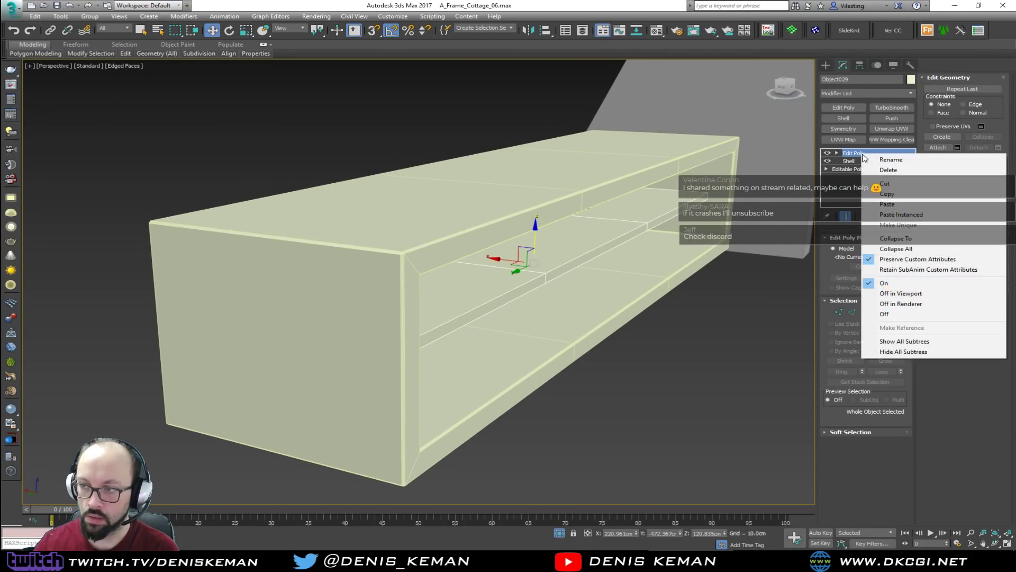
click(900, 209)
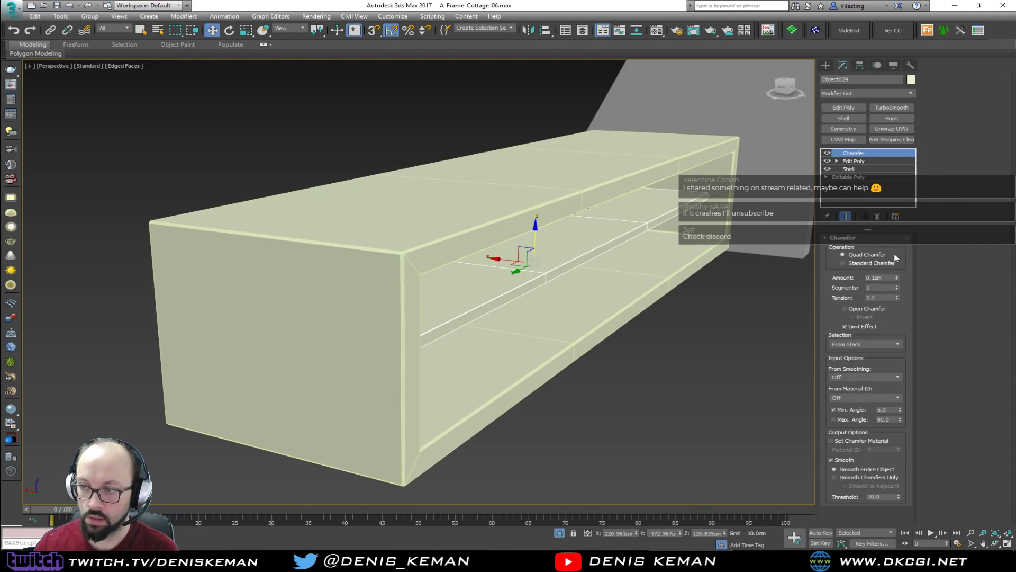
double_click(889, 277)
text(0.5)
key(Return)
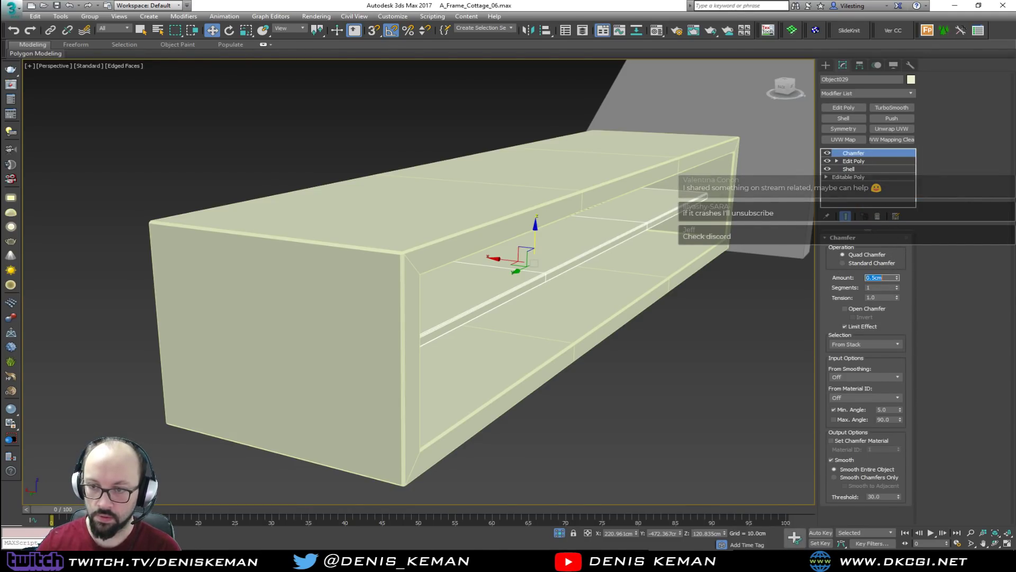
Examine the chamfered cabinet and its shelf from several angles with edged faces hidden
click(565, 427)
key(F4)
mouse_move(560, 284)
alt+middle_down()
mouse_move(503, 284)
mouse_move(570, 297)
mouse_move(356, 363)
mouse_move(538, 291)
mouse_move(336, 252)
mouse_move(267, 210)
alt+middle_up()
key(z)
scroll(356, 363, up, 6)
drag(390, 143, 169, 419)
key(z)
alt+middle_drag(169, 420, 296, 405)
alt+middle_drag(454, 301, 447, 307)
click(361, 389)
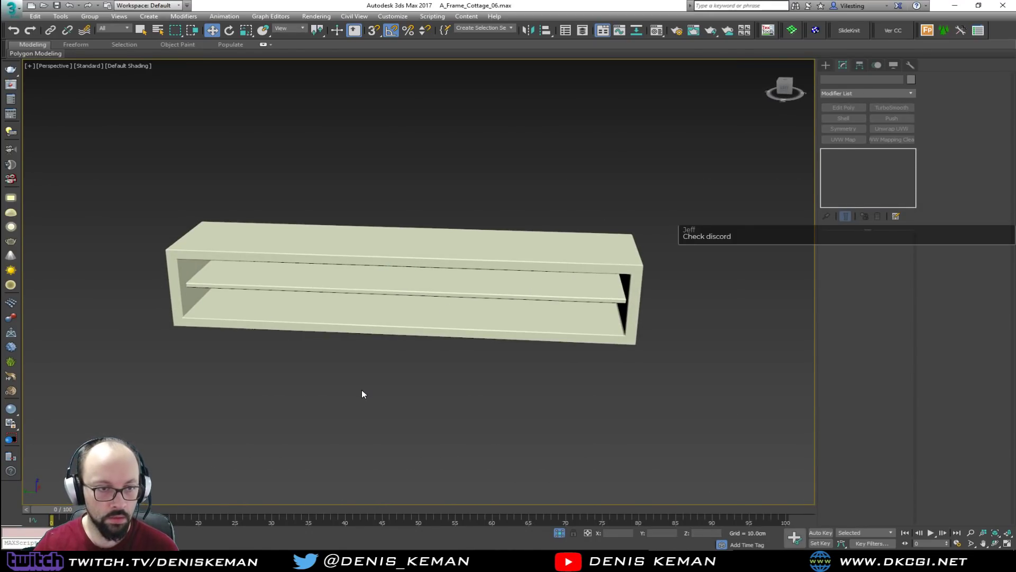
middle_drag(214, 307, 275, 311)
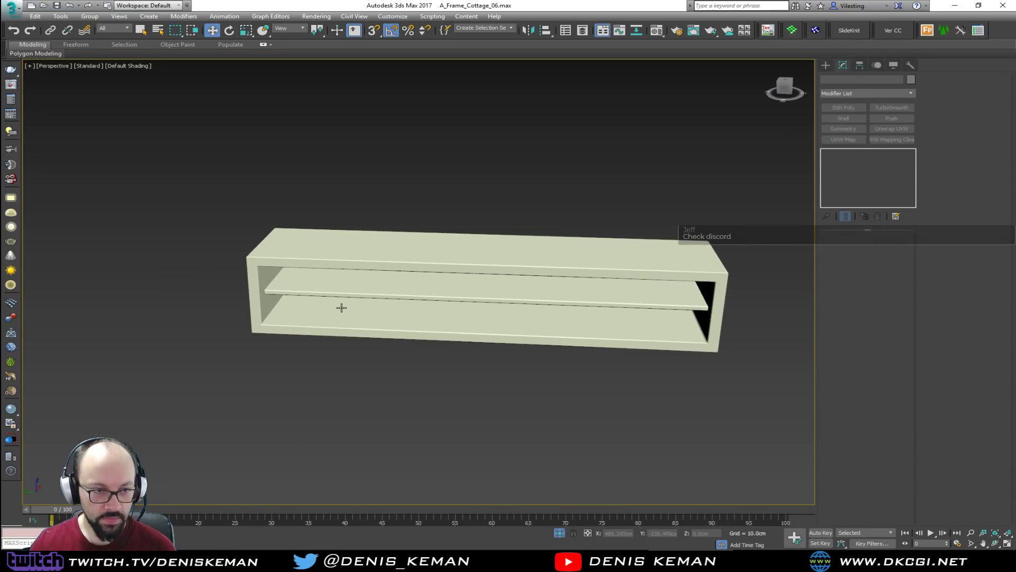
alt+middle_drag(337, 302, 347, 302)
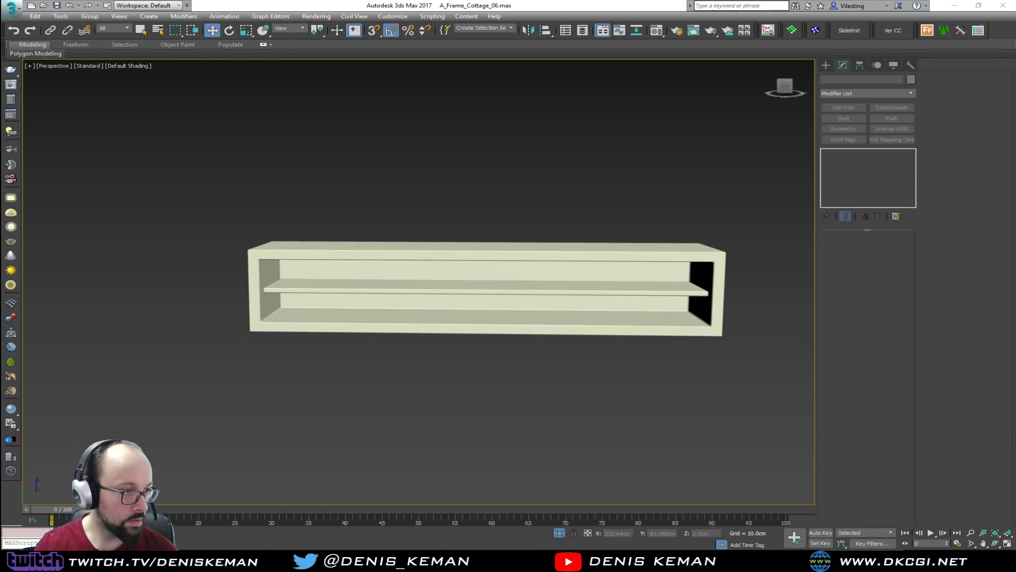
View the wooden TV stand reference photo in the Discord streaming_related channel, then return to the 3ds Max scene
drag(0, 95, 0, 126)
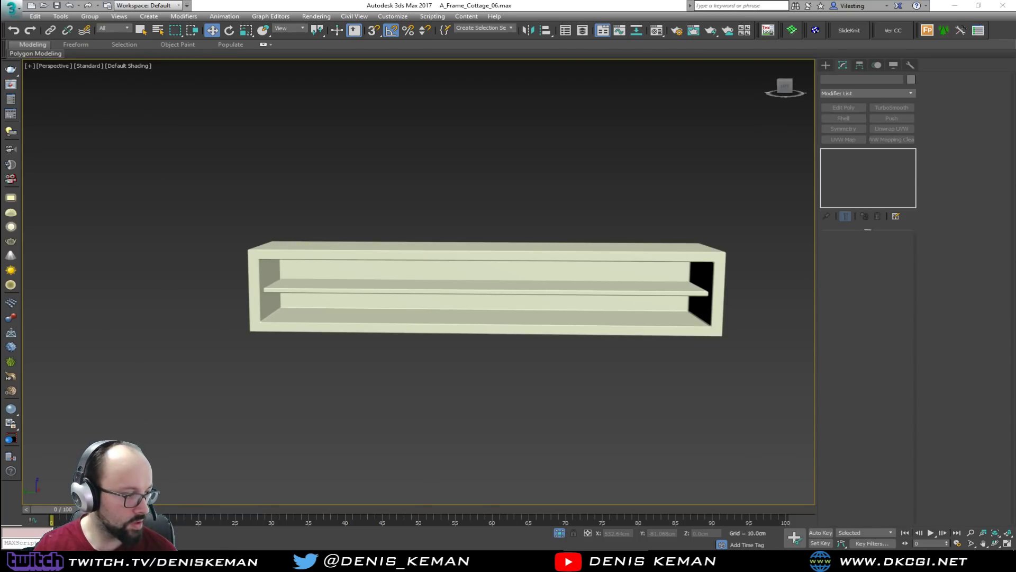
drag(0, 130, 493, 93)
click(466, 328)
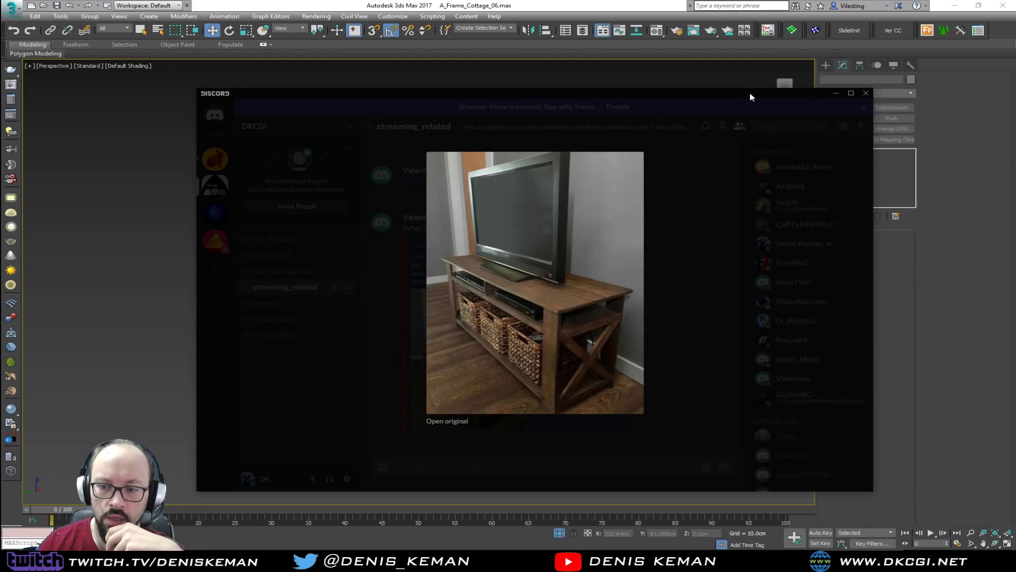
drag(727, 95, 1015, 101)
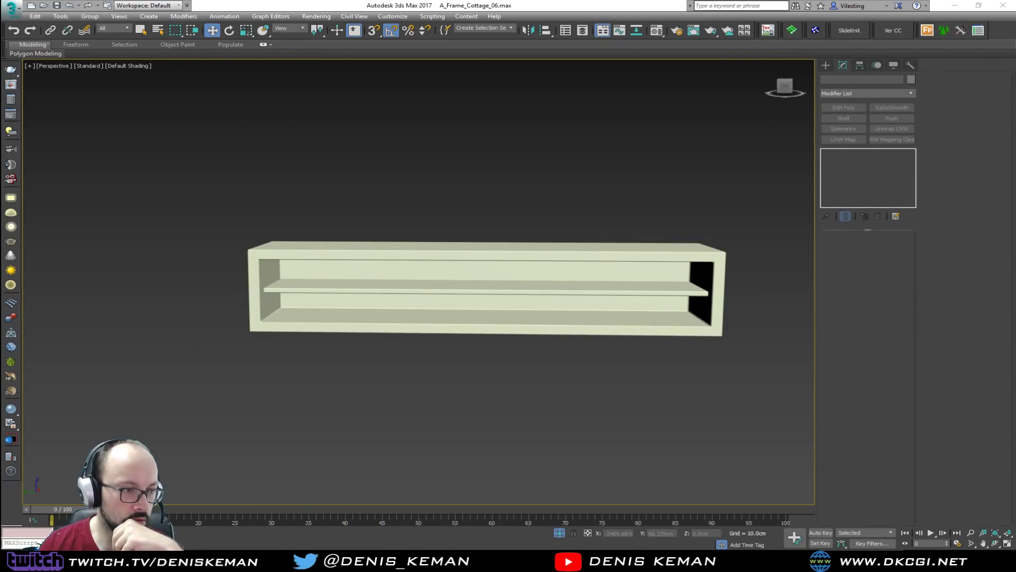
Bring back the rest of the interior and move the cabinet body and shelf together out of the corner, beyond the sloped beams
alt+middle_drag(254, 400, 533, 273)
right_click(533, 274)
click(554, 202)
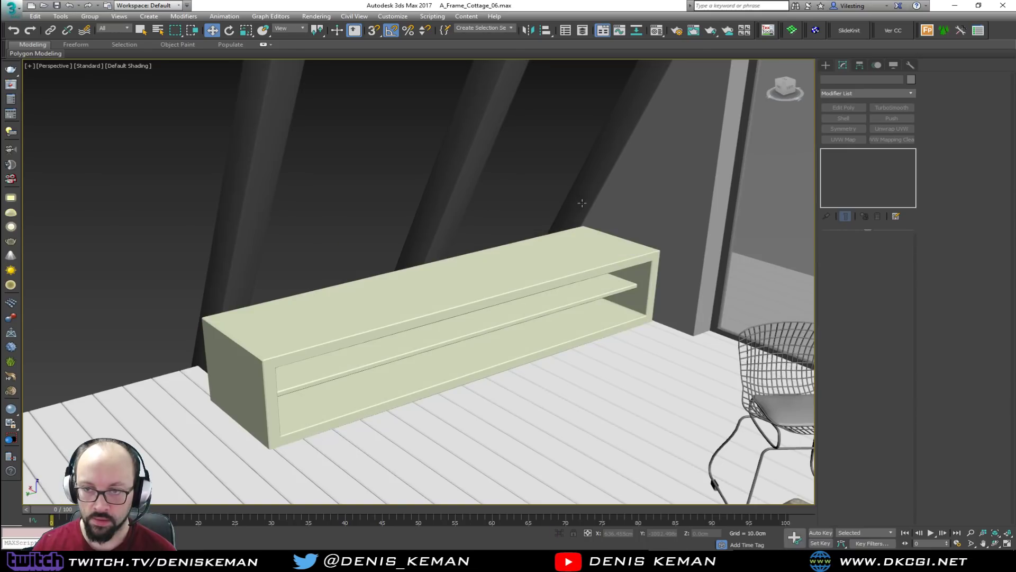
click(345, 398)
key(F4)
key(F4)
ctrl+click(347, 367)
drag(434, 310, 167, 148)
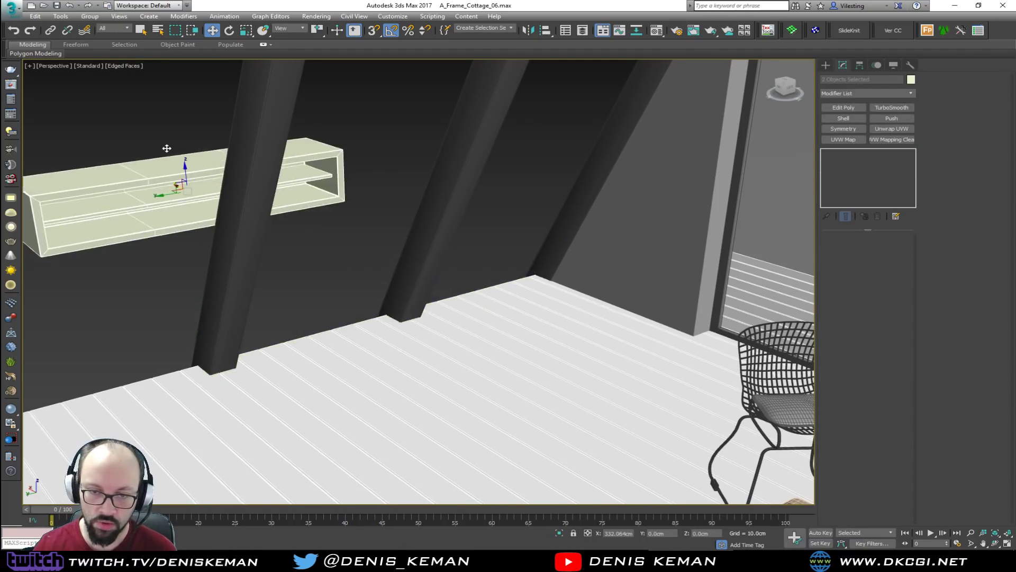
Draw an AutoGrid box on the floor by the sloped beams, about 218 cm long, 88 cm wide and 54 cm high
click(335, 263)
middle_drag(126, 234, 893, 237)
middle_drag(734, 307, 561, 301)
click(828, 67)
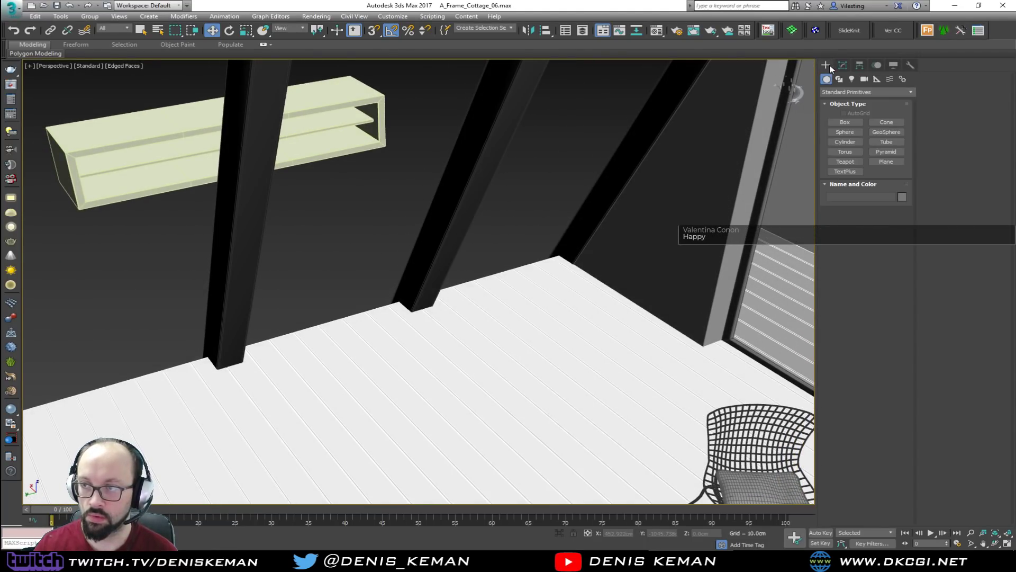
click(848, 122)
click(843, 113)
drag(580, 279, 327, 468)
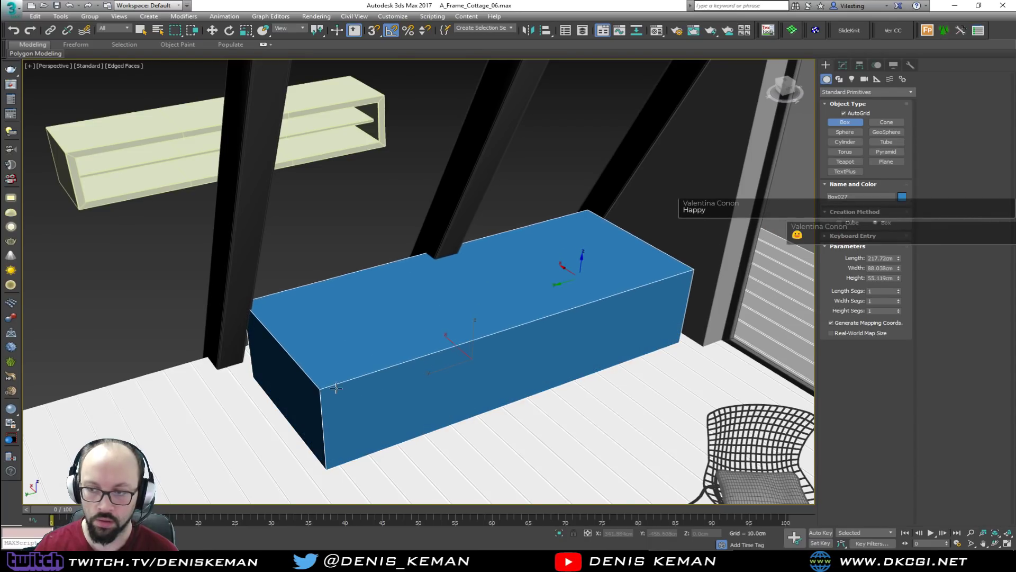
click(338, 404)
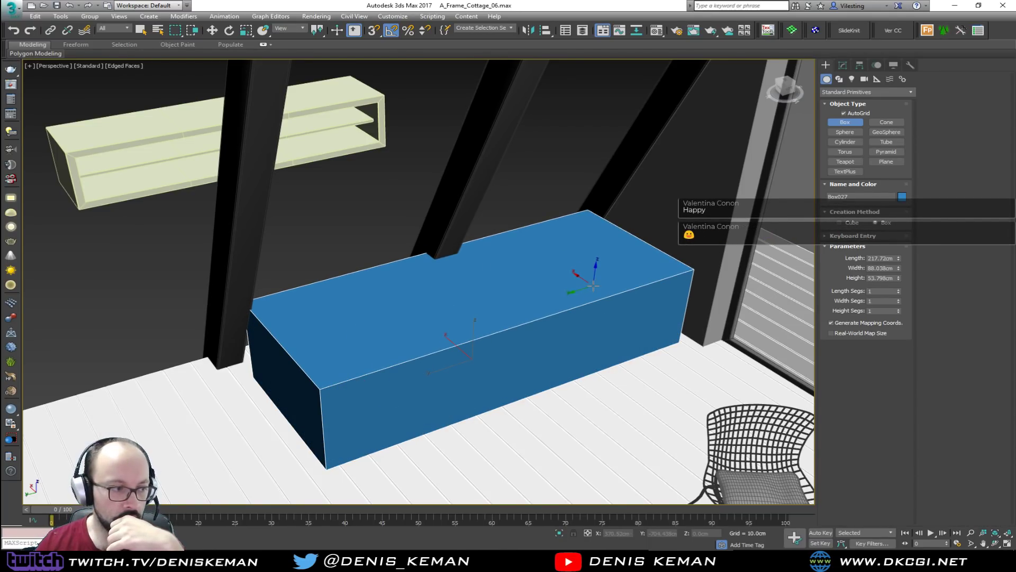
Turn off AutoGrid and set the new box's width and height to 50 cm each
click(857, 113)
alt+middle_drag(378, 370, 408, 343)
click(868, 267)
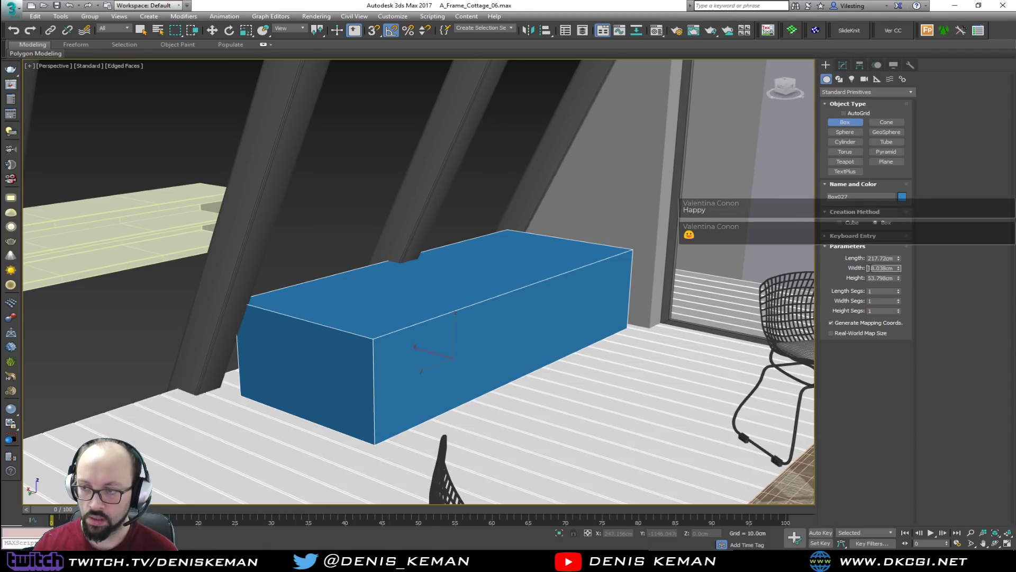
text(50)
key(Return)
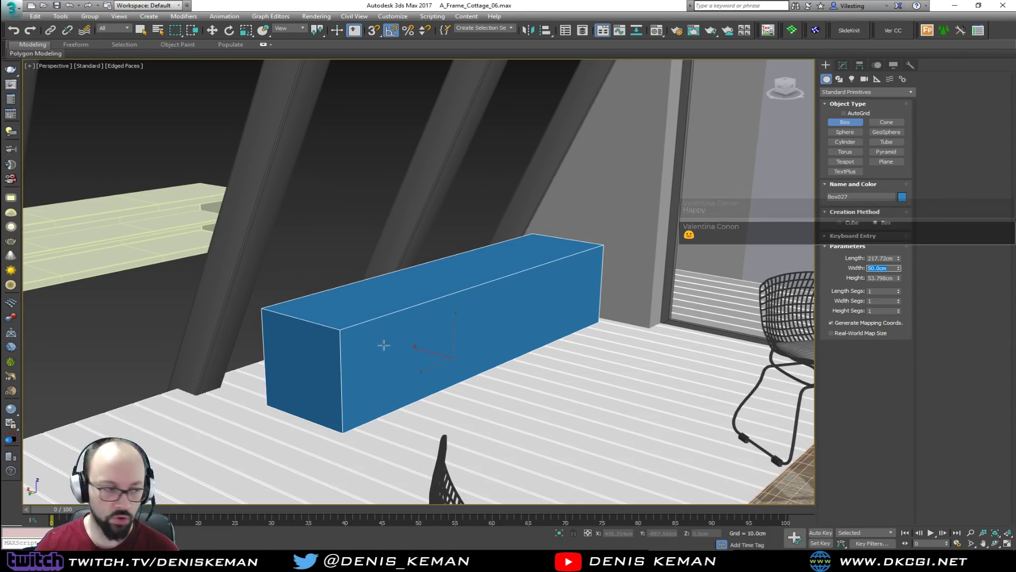
alt+middle_drag(454, 368, 479, 354)
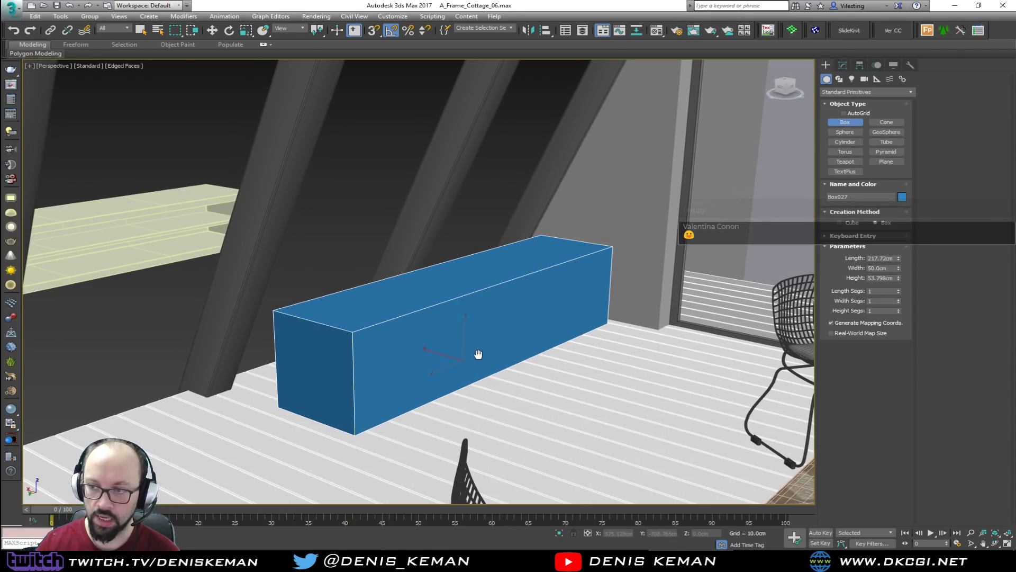
click(870, 278)
text(50)
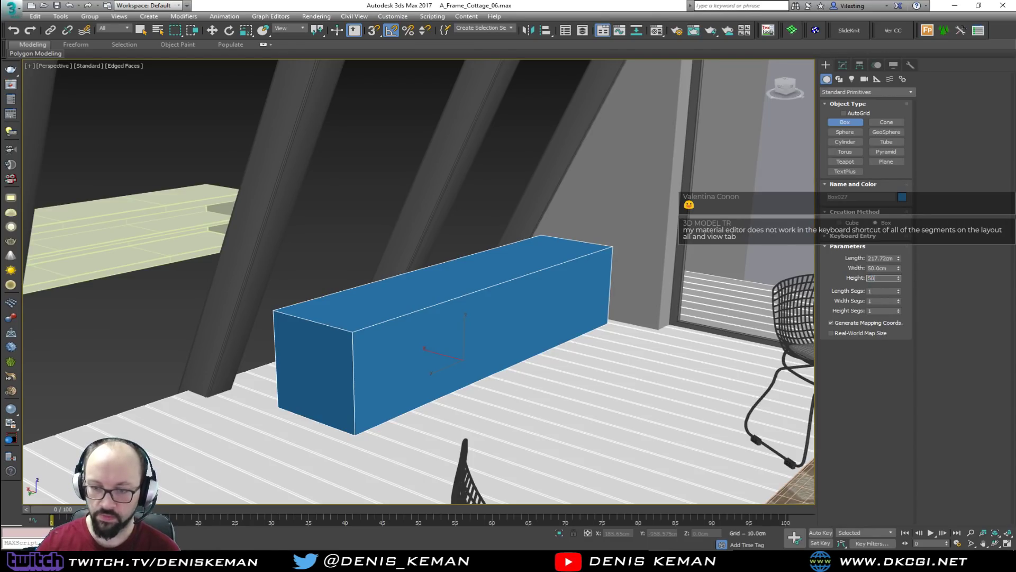
key(Return)
mouse_move(512, 295)
alt+middle_down()
mouse_move(535, 295)
mouse_move(513, 295)
mouse_move(516, 304)
alt+middle_up()
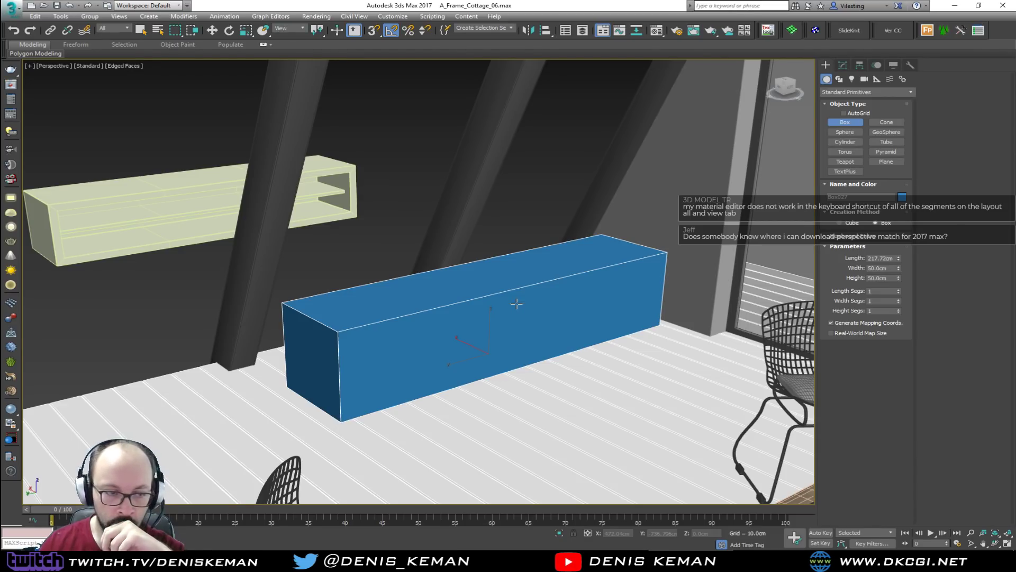
Open the wooden TV stand photo from the Discord streaming_related channel, bring up Idea_Table in Windows Photo Viewer, and minimize Discord
drag(0, 93, 502, 90)
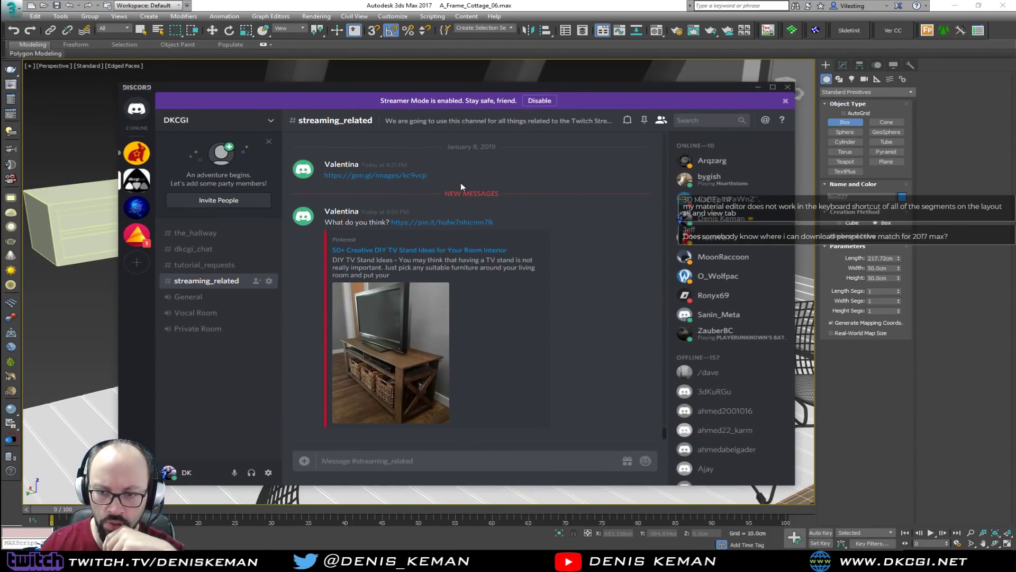
click(423, 353)
right_click(441, 278)
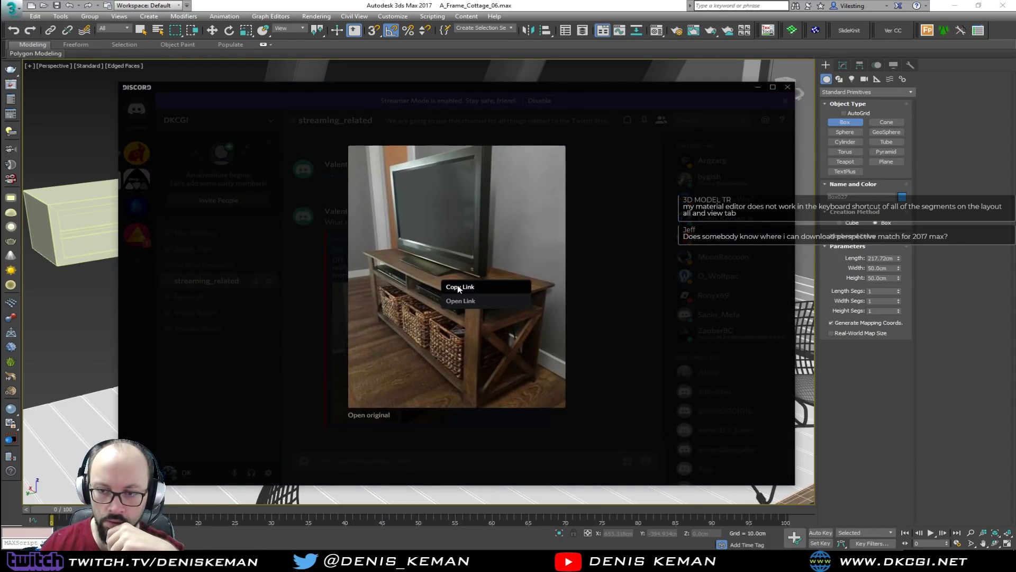
click(465, 299)
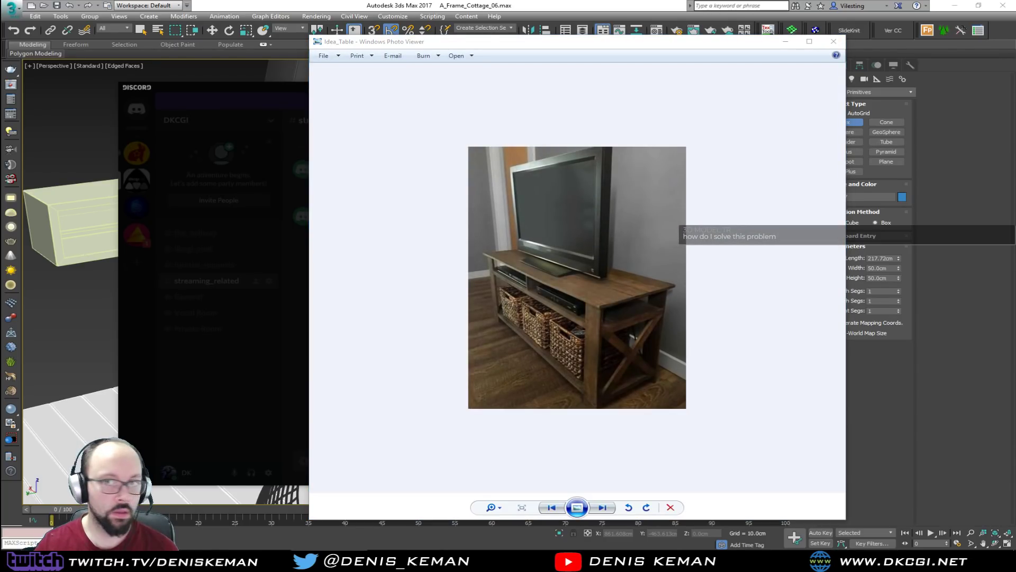
drag(603, 43, 671, 123)
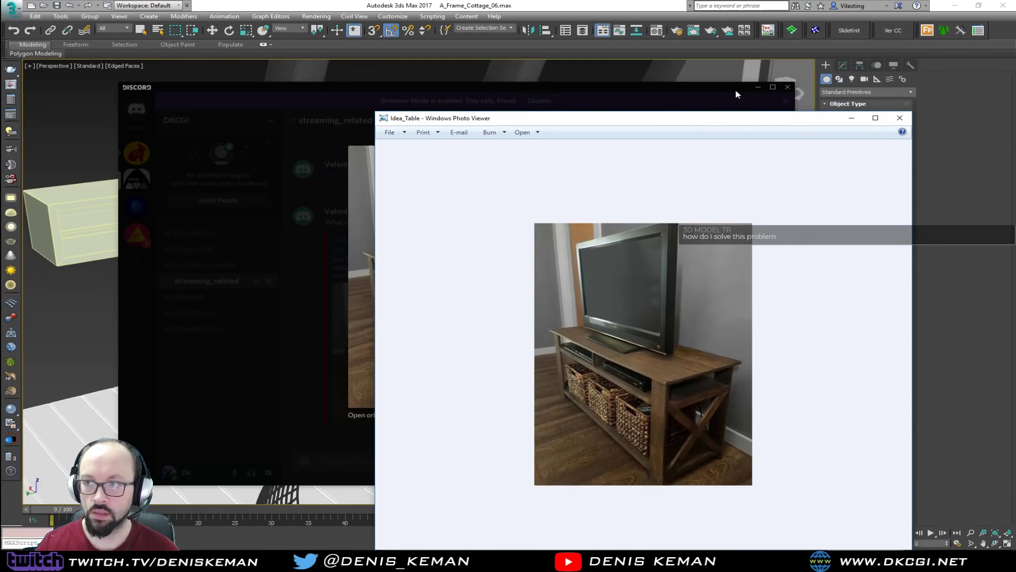
click(758, 87)
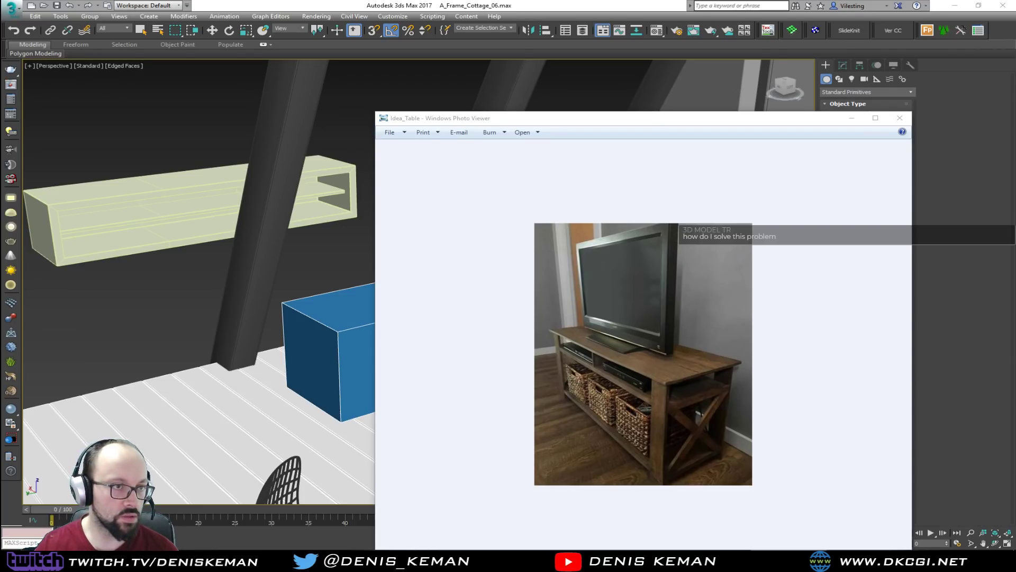
Examine the TV stand's frame, shelf and legs in the enlarged Idea_Table photo, then return to the 3ds Max scene
click(667, 118)
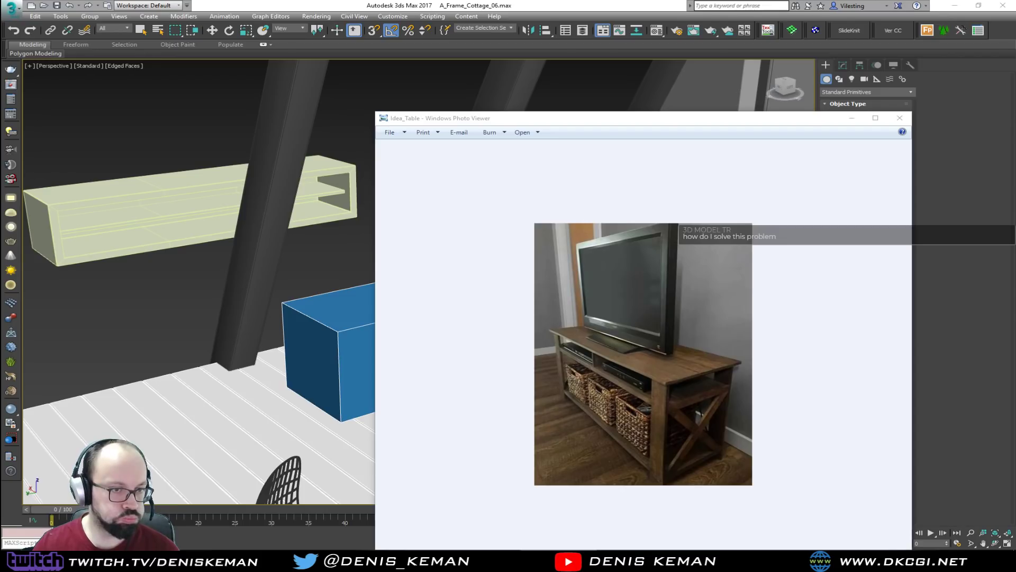
drag(679, 123, 0, 2)
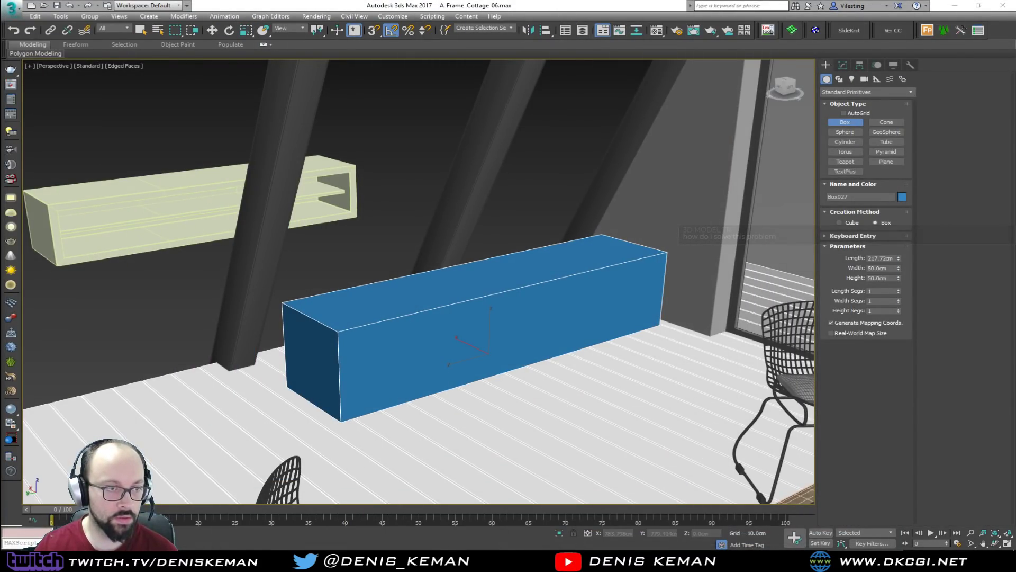
drag(0, 32, 349, 40)
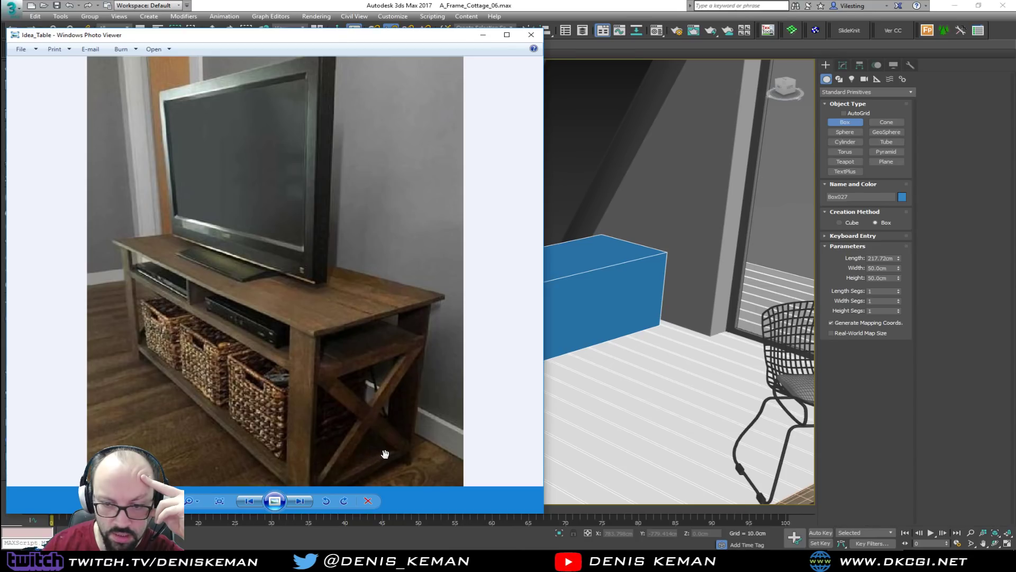
drag(298, 40, 0, 40)
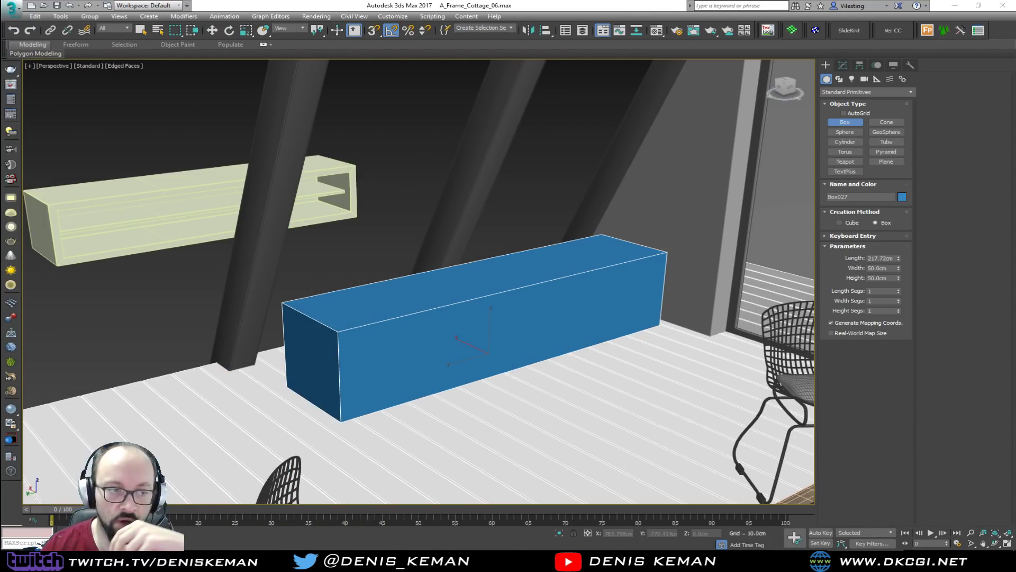
Add an Edit Poly modifier to the box and connect its four long edges with one centre segment
middle_drag(400, 335, 369, 342)
scroll(418, 336, up, 3)
click(844, 67)
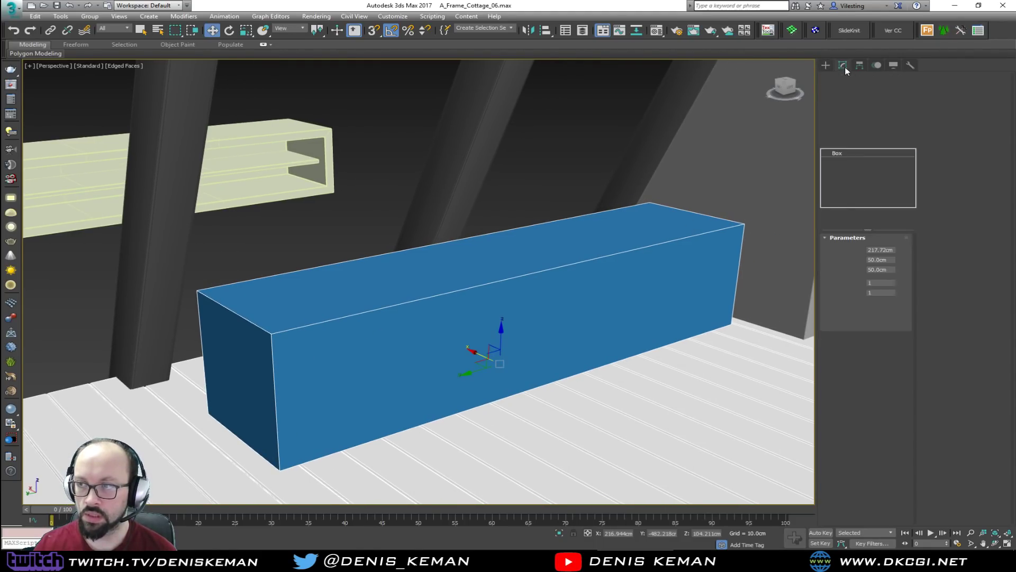
click(842, 111)
alt+middle_drag(751, 195, 529, 190)
key(2)
drag(529, 189, 535, 468)
alt+middle_drag(484, 412, 571, 386)
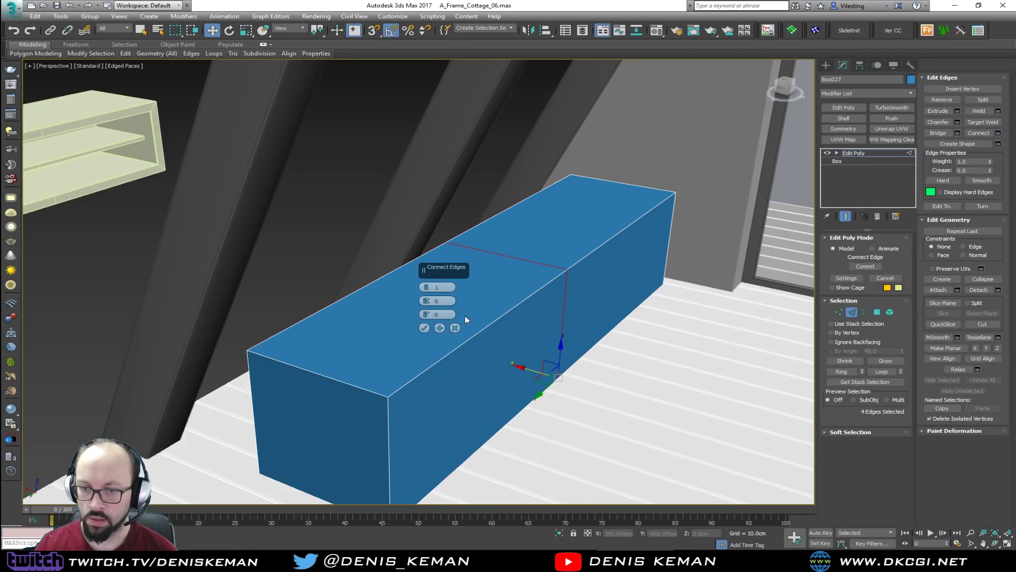
click(423, 328)
alt+middle_drag(519, 349, 830, 351)
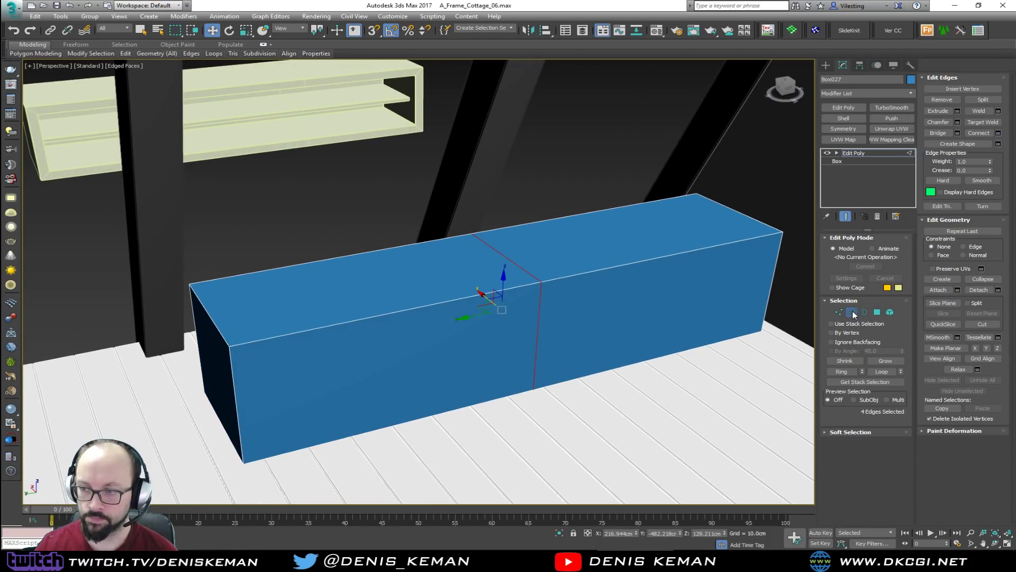
Set the length of the underlying box to 150 cm
click(865, 160)
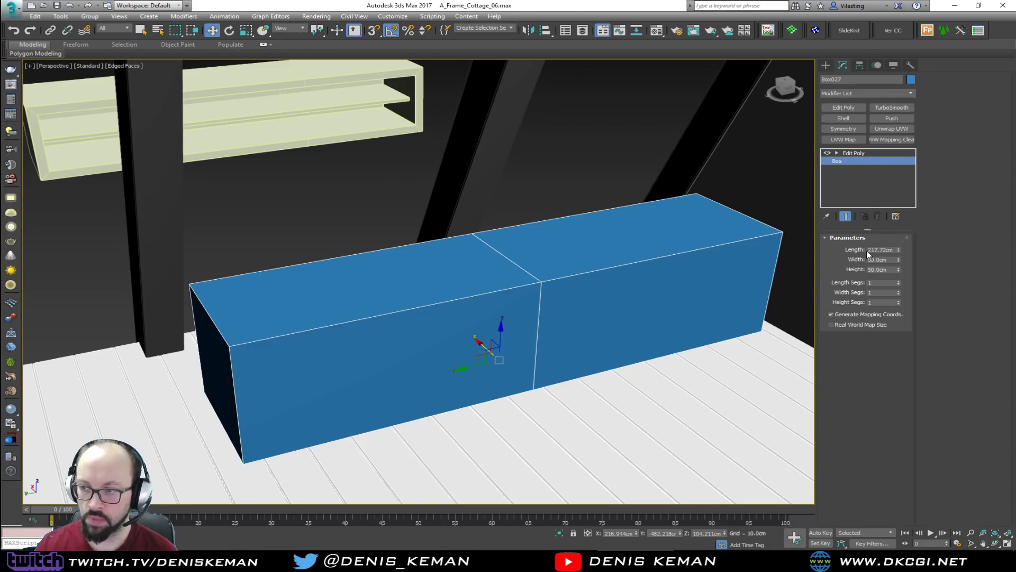
double_click(868, 249)
text(150)
key(Return)
alt+middle_drag(390, 295, 219, 313)
alt+middle_drag(515, 317, 466, 330)
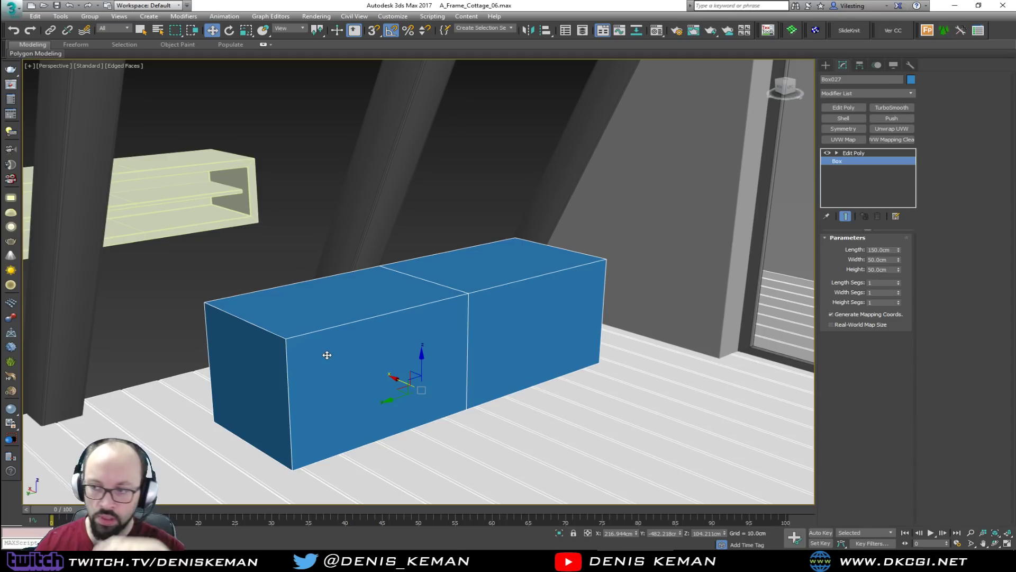
Chamfer the box's centre edge loop by about 66 cm to split it into two loops near the ends
click(843, 108)
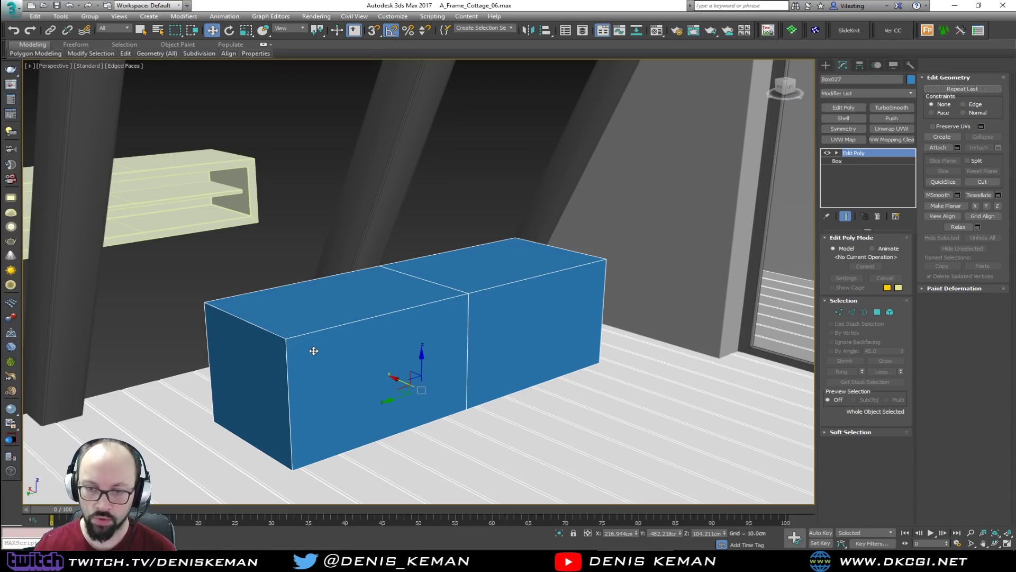
key(2)
double_click(467, 343)
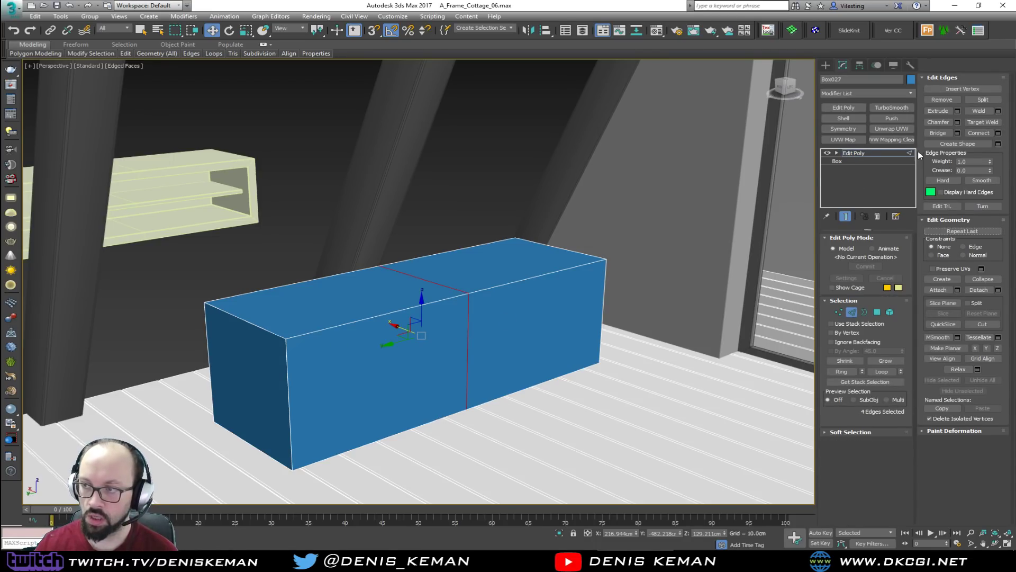
click(957, 124)
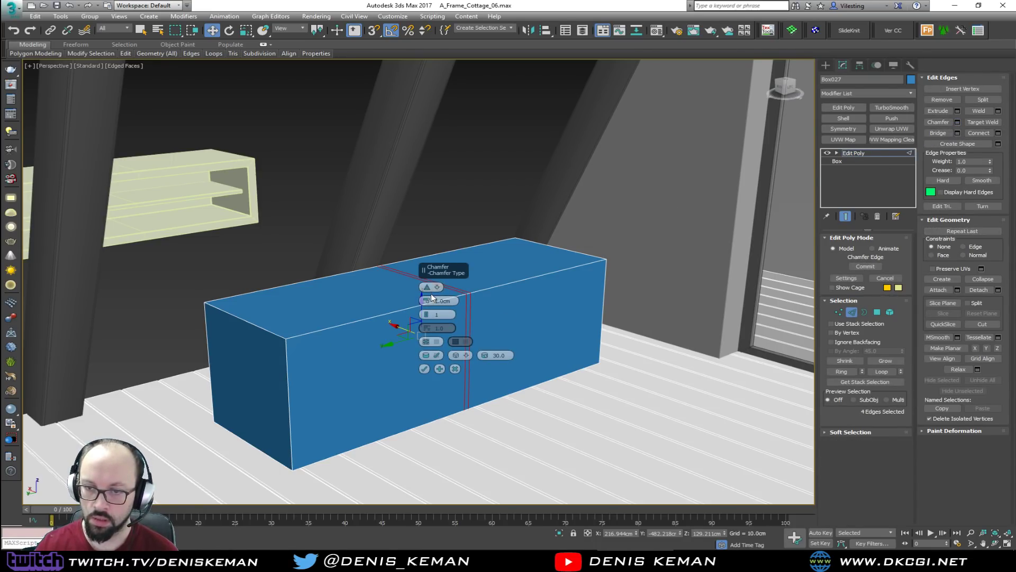
drag(431, 302, 426, 10)
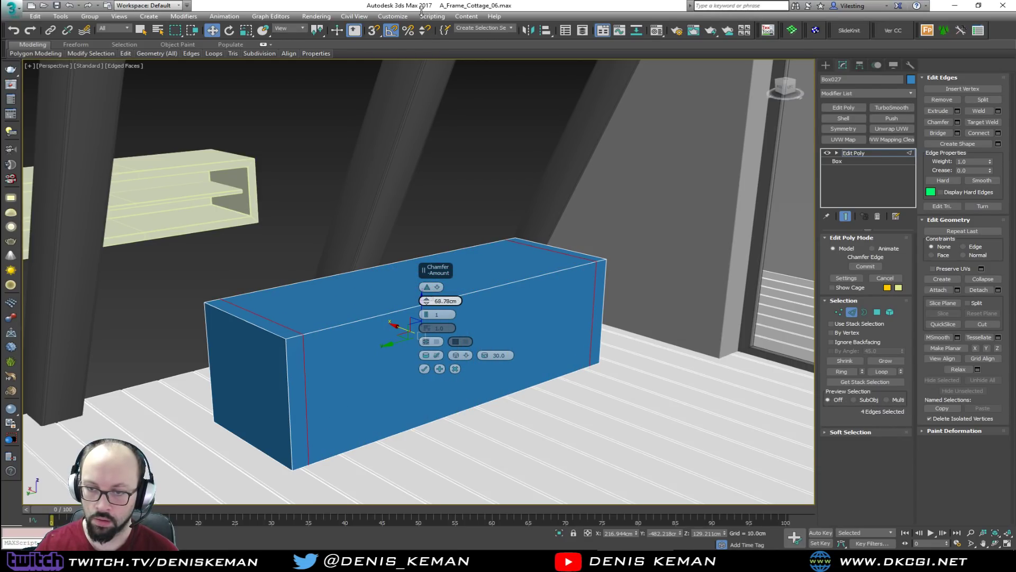
drag(421, 12, 421, 13)
drag(436, 301, 485, 302)
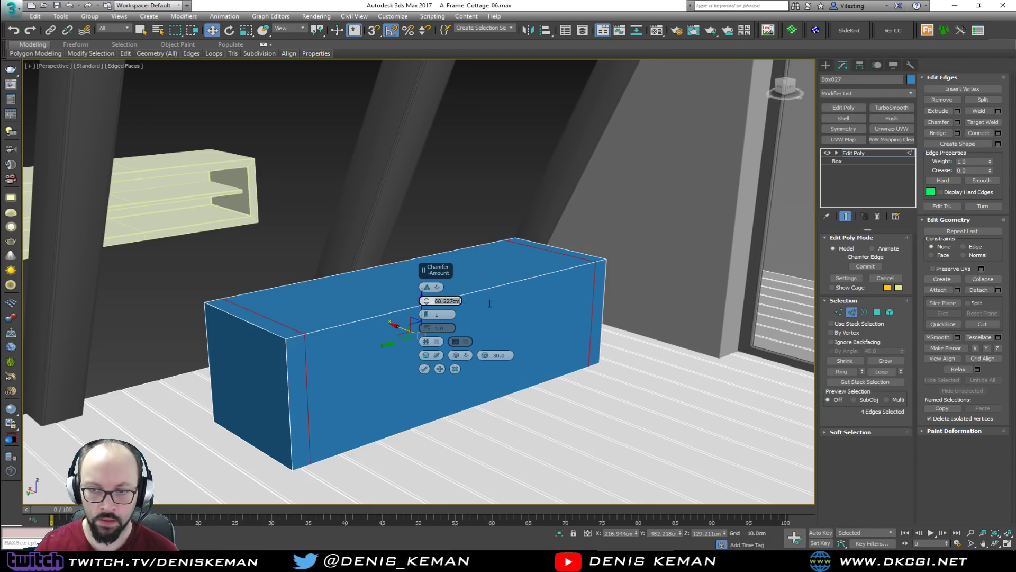
text(70)
key(Return)
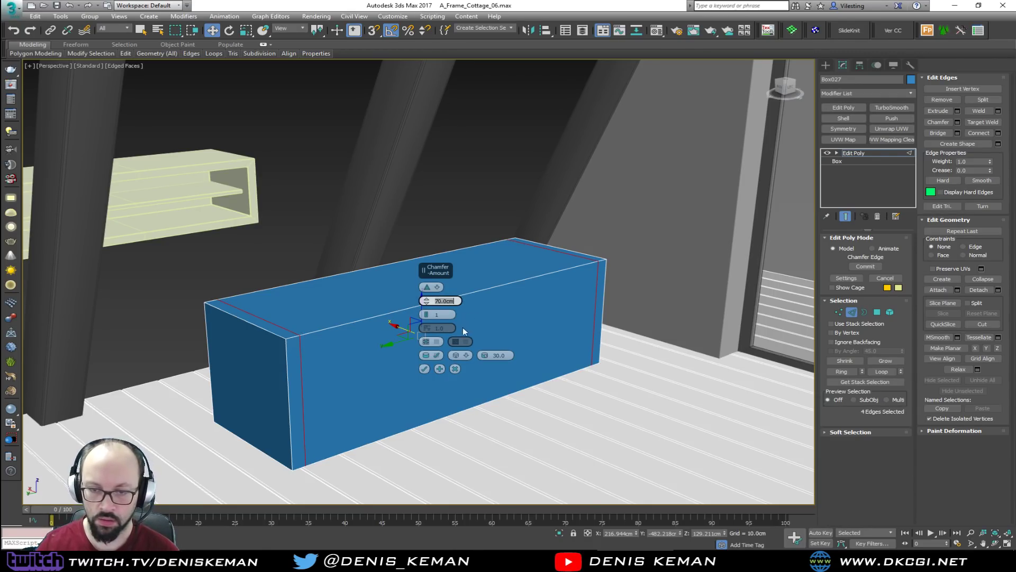
alt+middle_drag(352, 363, 320, 369)
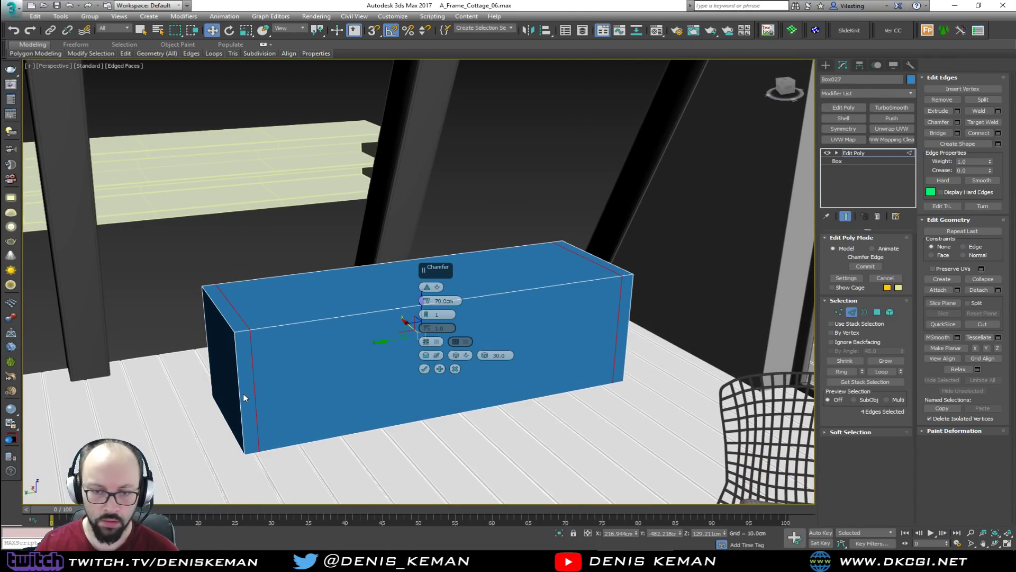
mouse_move(426, 303)
mouse_down()
mouse_move(427, 294)
mouse_move(422, 321)
mouse_up()
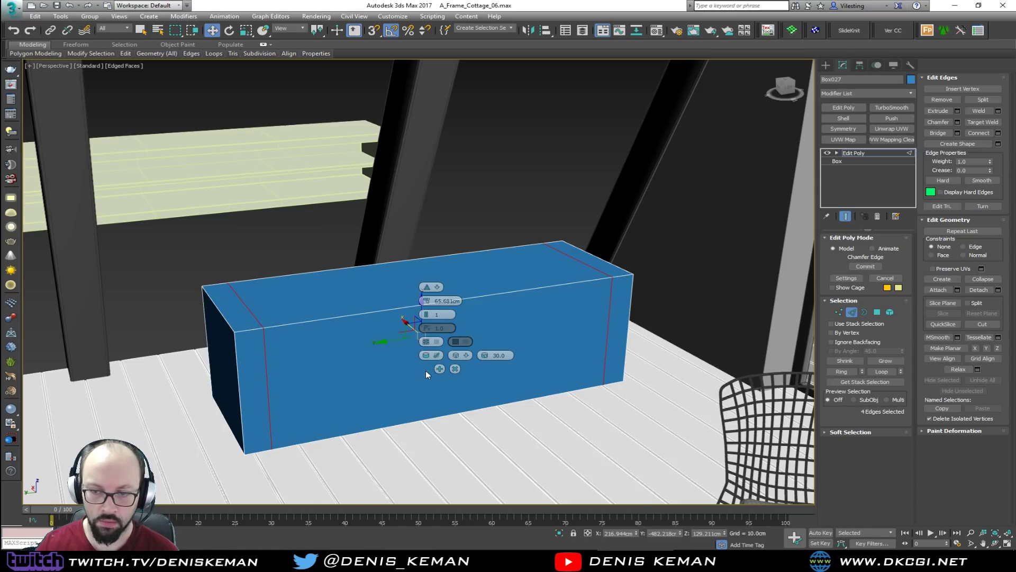
click(424, 369)
Connect the long edges between the two end loops with one new loop across the middle of the box
alt+middle_drag(439, 372, 440, 481)
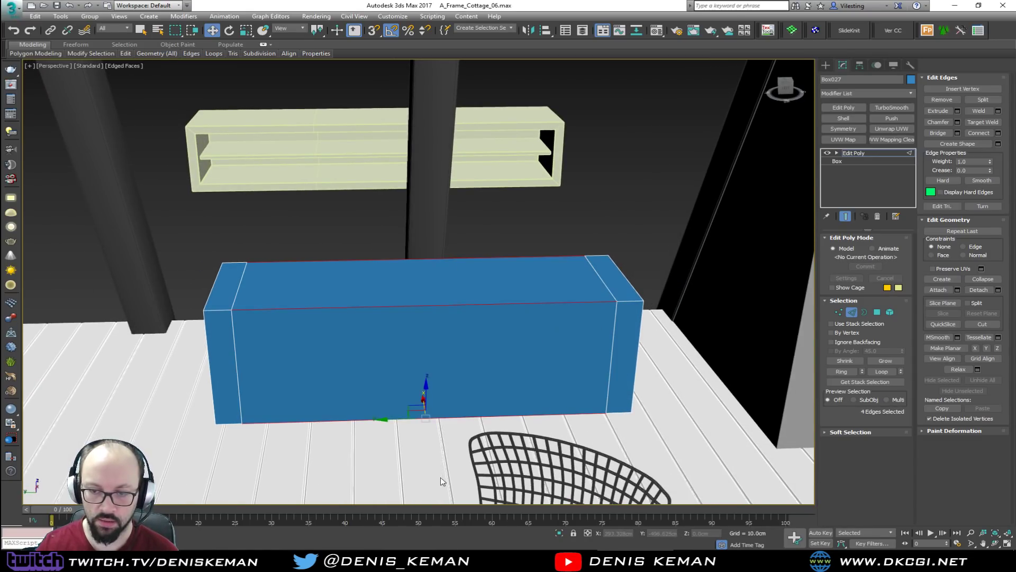
click(986, 132)
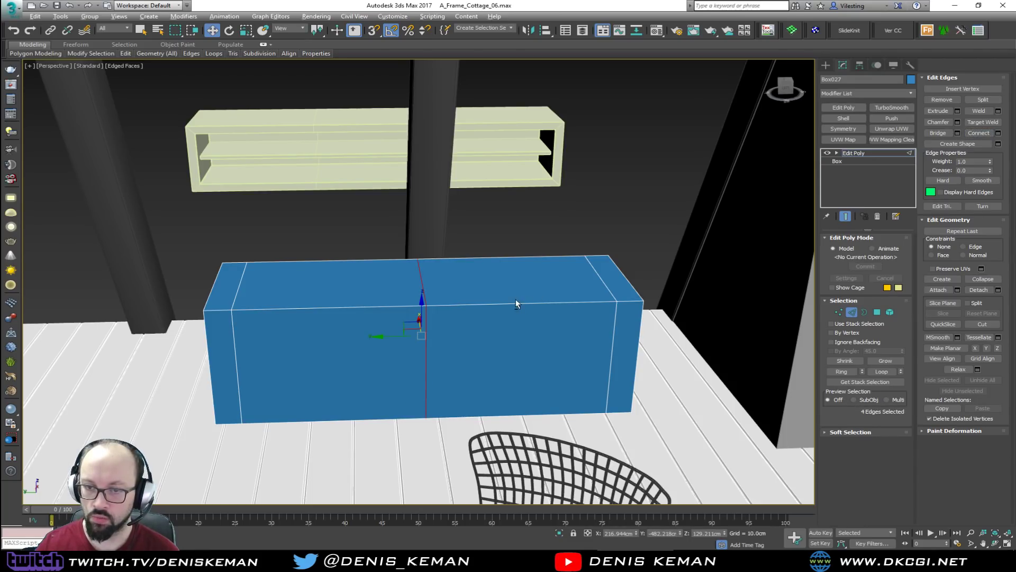
alt+middle_drag(517, 302, 554, 302)
Connect the box's depth-wise edges with 2 segments and a pinch of 86, adding lengthwise loops near the front and back
alt+middle_drag(300, 386, 340, 383)
scroll(358, 363, up, 2)
click(349, 348)
key(alt+r)
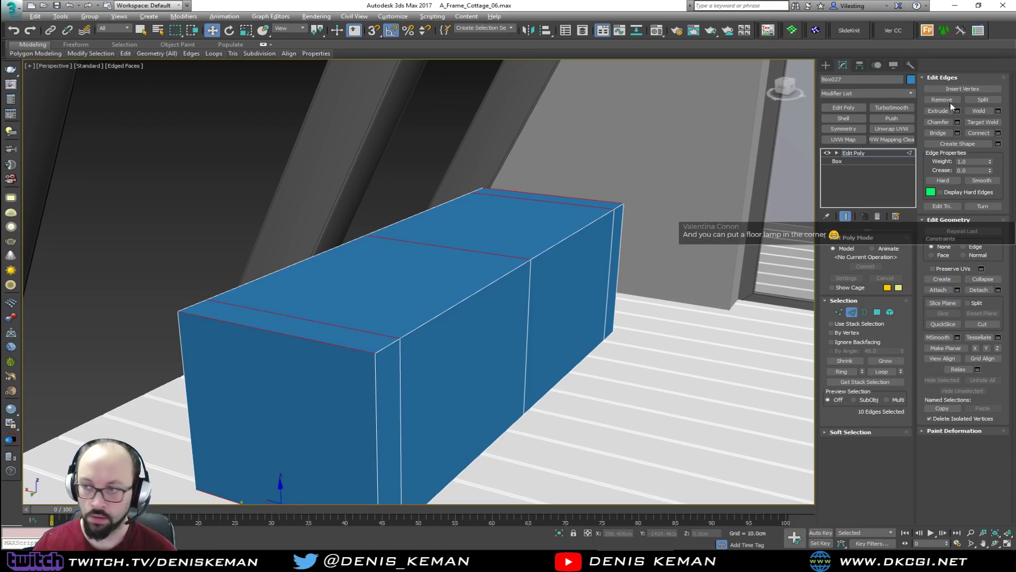
click(998, 133)
drag(427, 288, 424, 145)
click(424, 145)
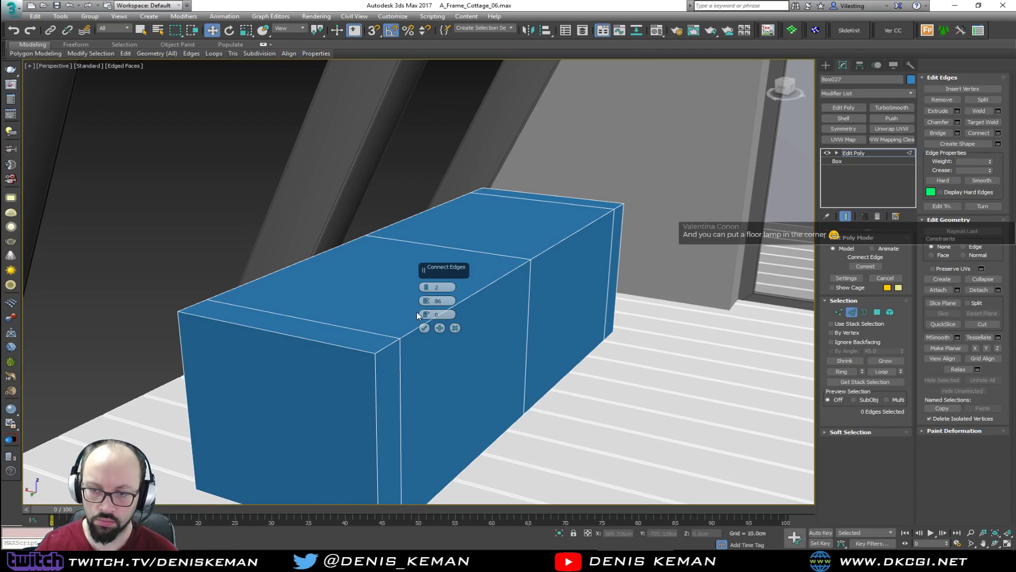
click(325, 345)
key(alt+r)
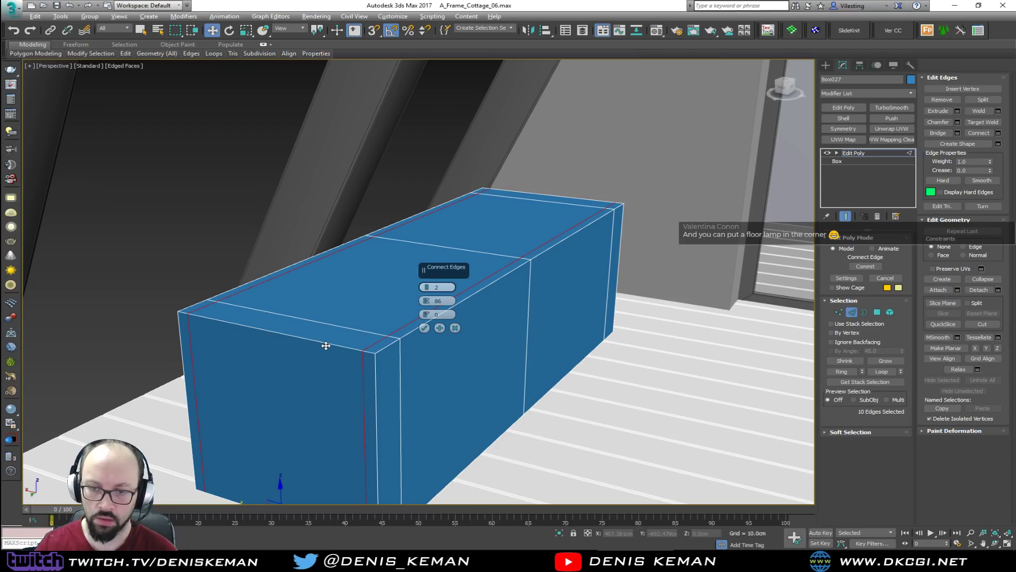
click(424, 327)
middle_drag(402, 379, 416, 325)
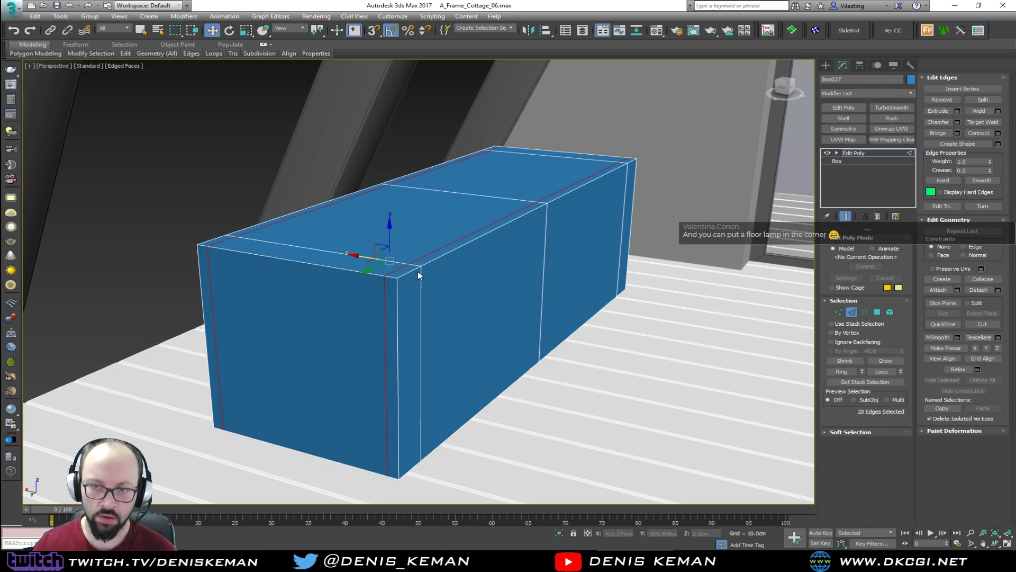
middle_drag(418, 272, 438, 348)
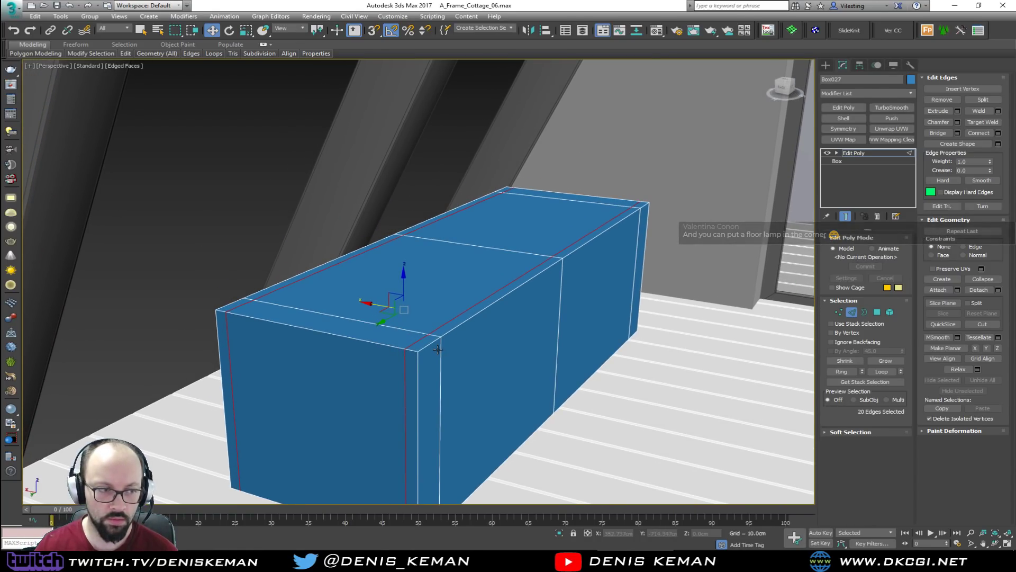
Insert two horizontal edge loops around the box, one in its upper third and one just above the base, and deselect the box
alt+middle_drag(409, 417, 443, 331)
key(alt+1)
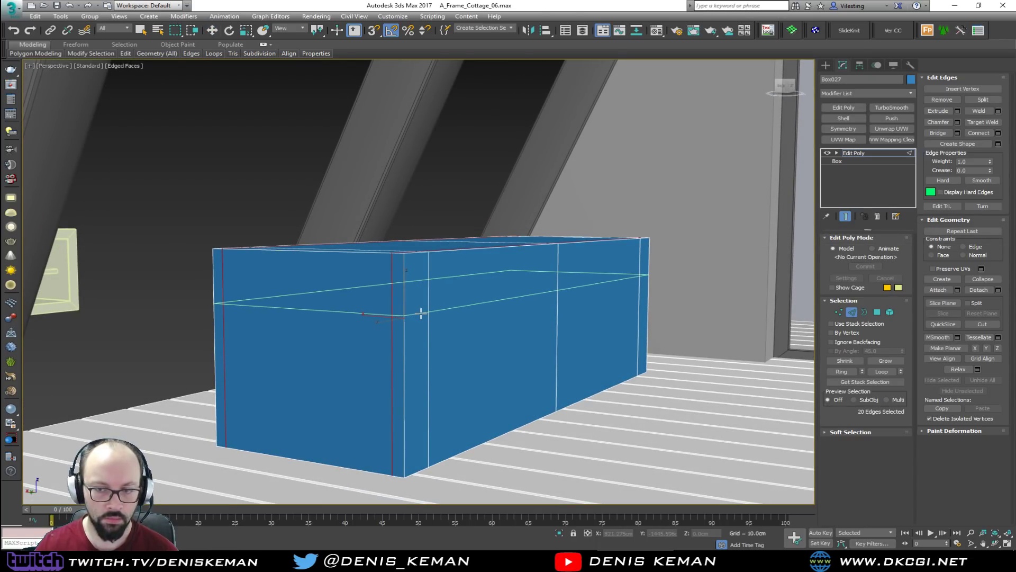
click(420, 312)
right_click(456, 345)
alt+middle_drag(456, 345, 432, 347)
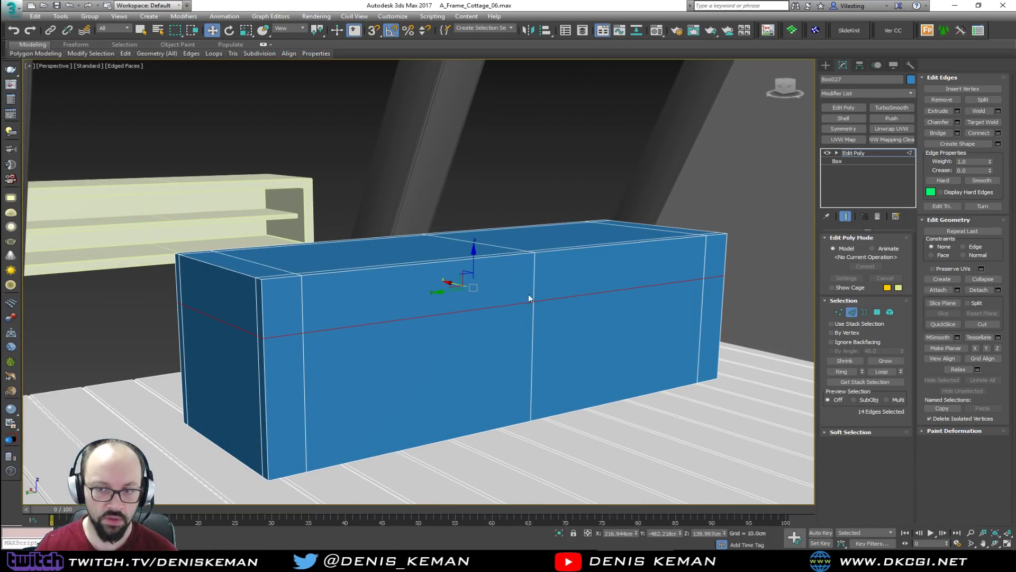
alt+middle_drag(492, 282, 492, 316)
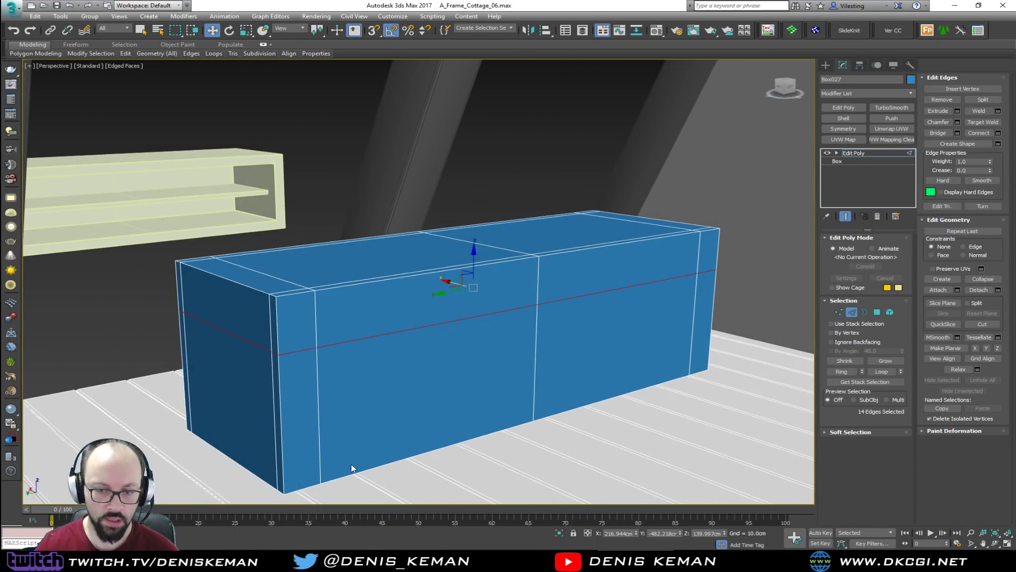
key(alt+1)
click(292, 474)
right_click(426, 382)
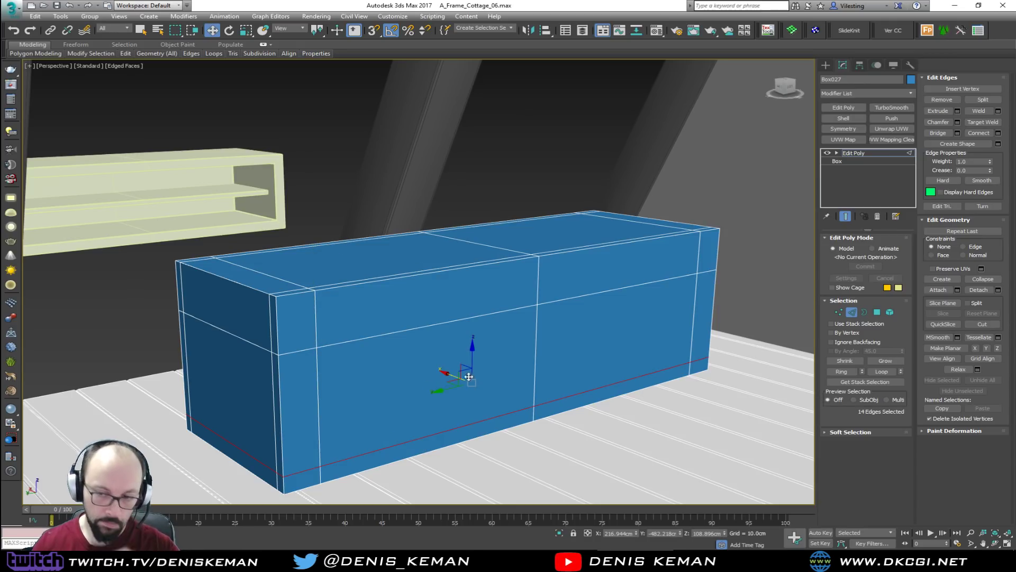
click(855, 313)
key(alt+x)
key(alt+x)
click(556, 162)
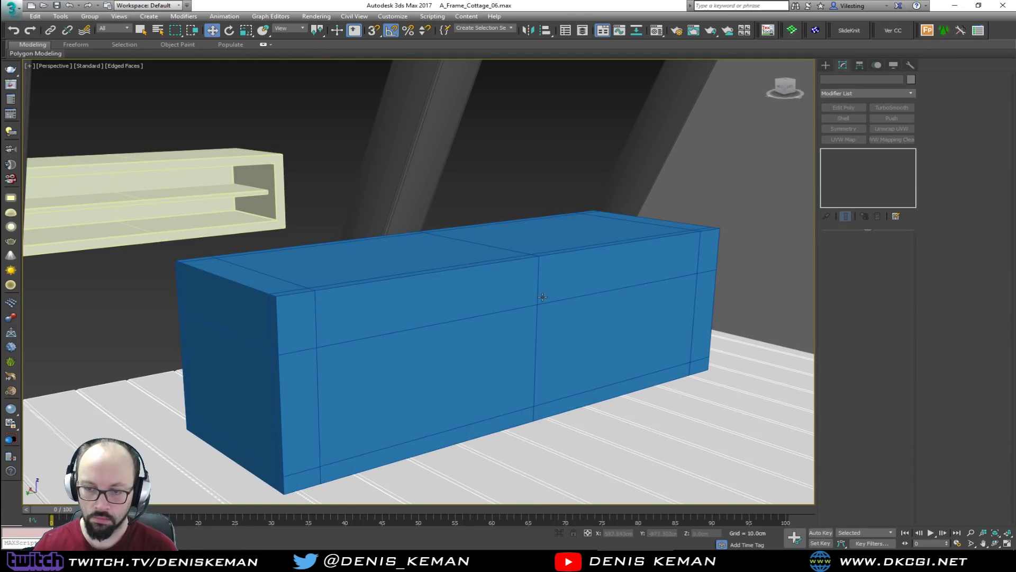
middle_drag(542, 296, 539, 260)
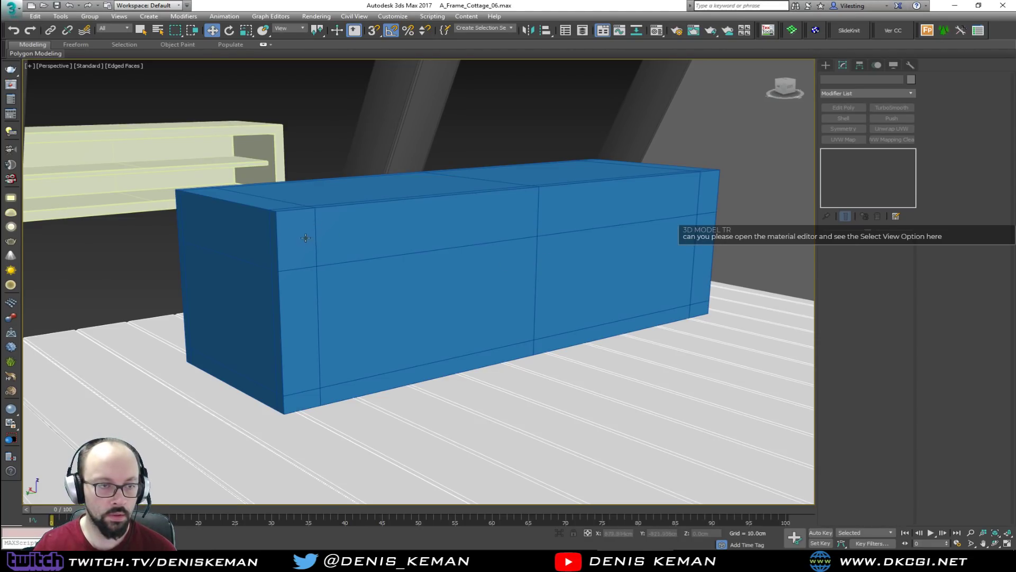
middle_drag(304, 236, 297, 296)
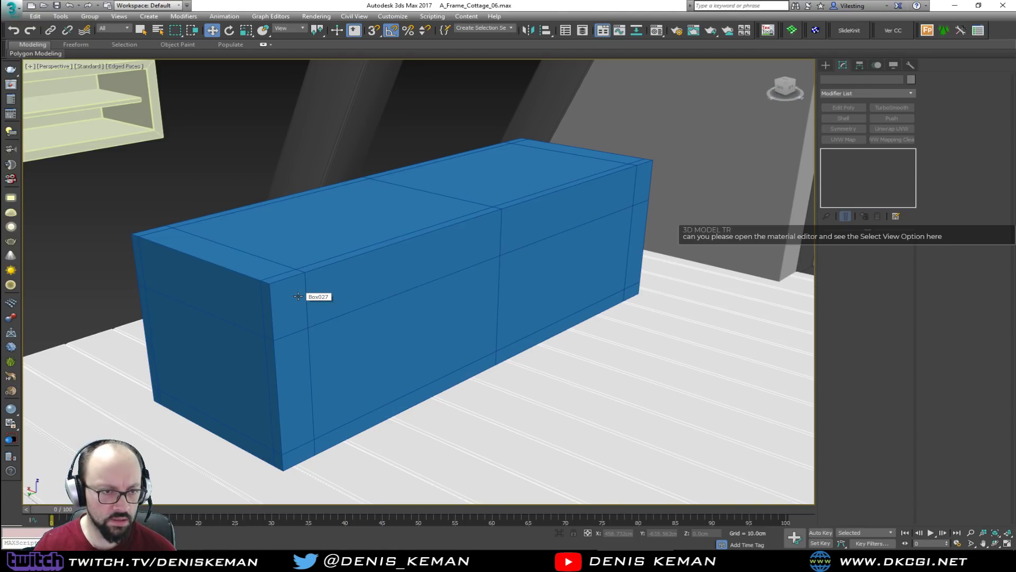
Examine the Compact Material Editor and its available editor modes, and close it without changing any material
key(m)
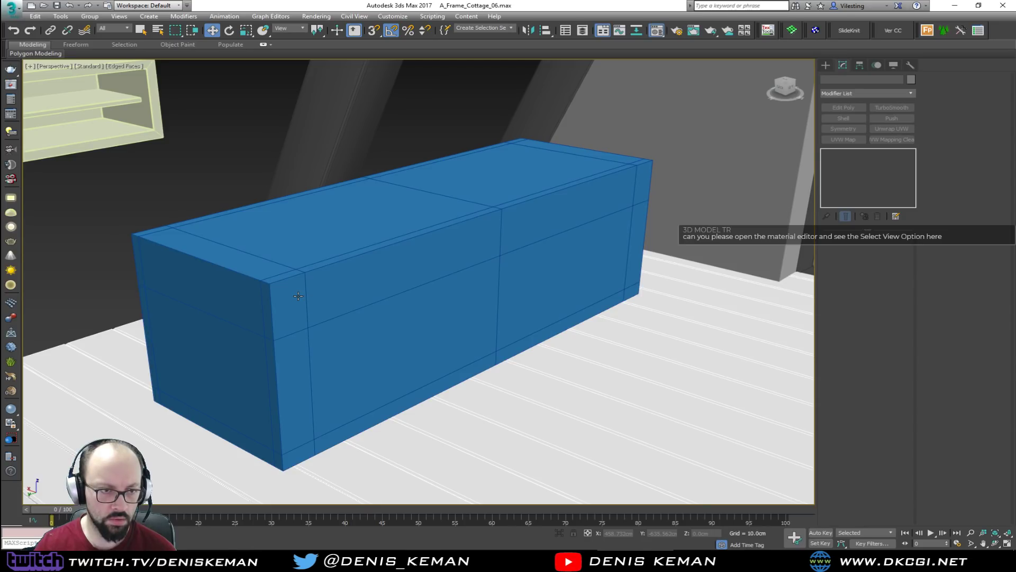
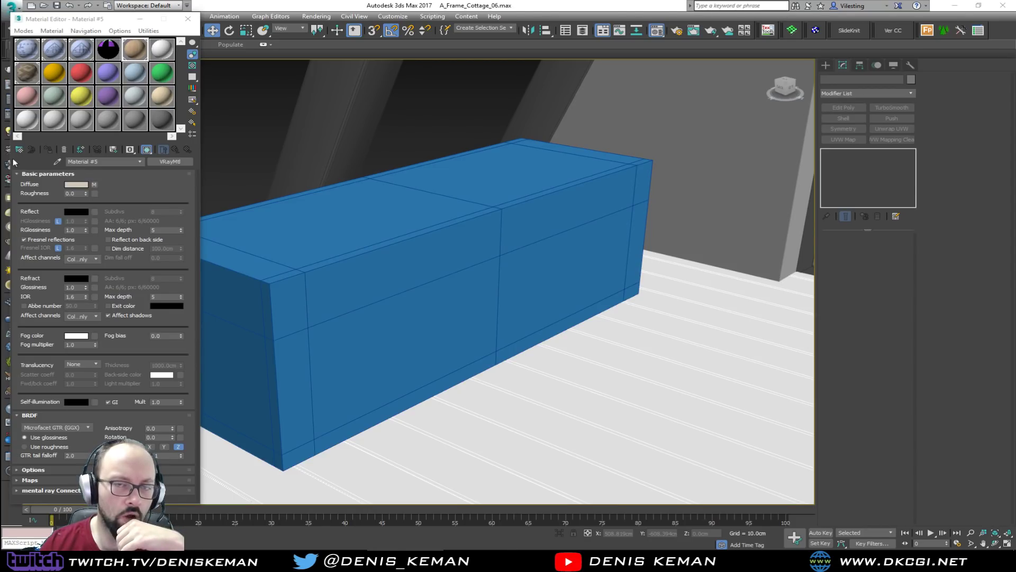
drag(63, 20, 73, 52)
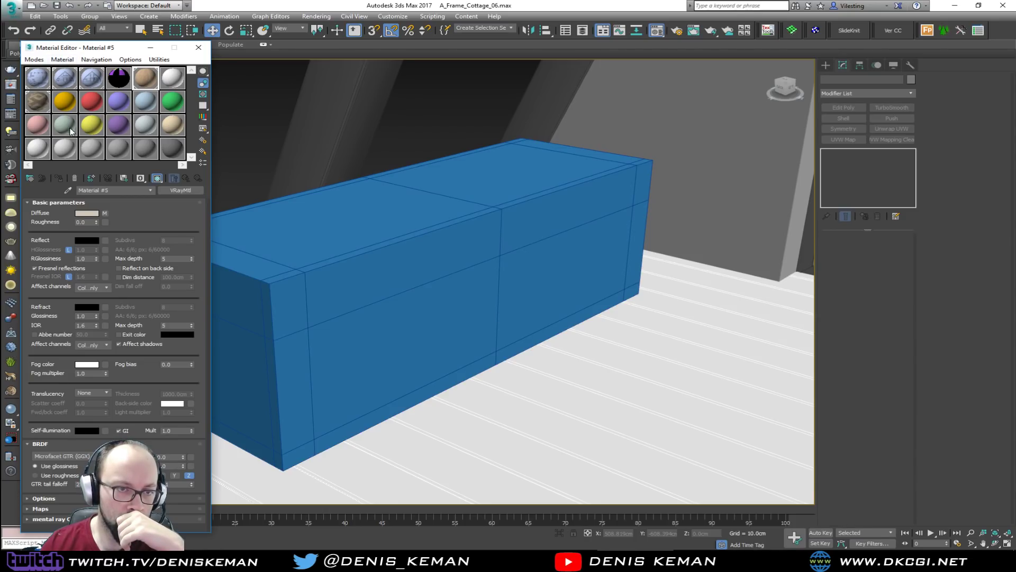
click(352, 31)
click(199, 47)
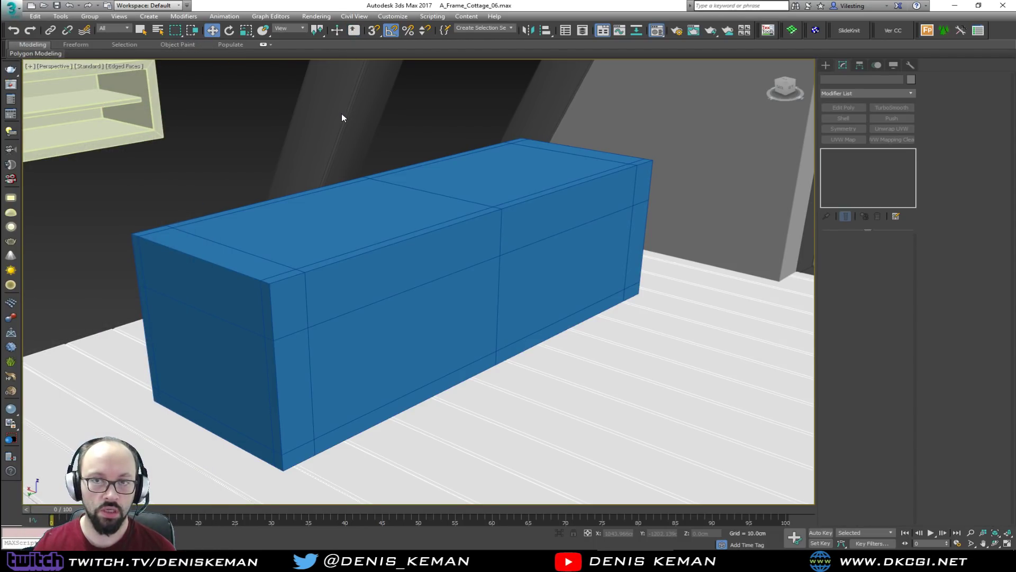
click(357, 33)
click(357, 34)
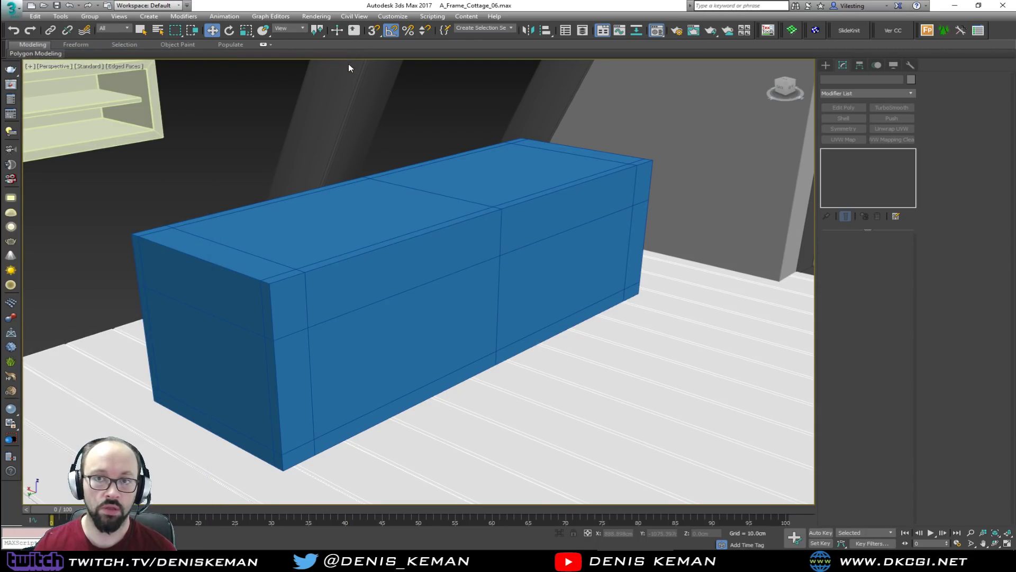
click(354, 32)
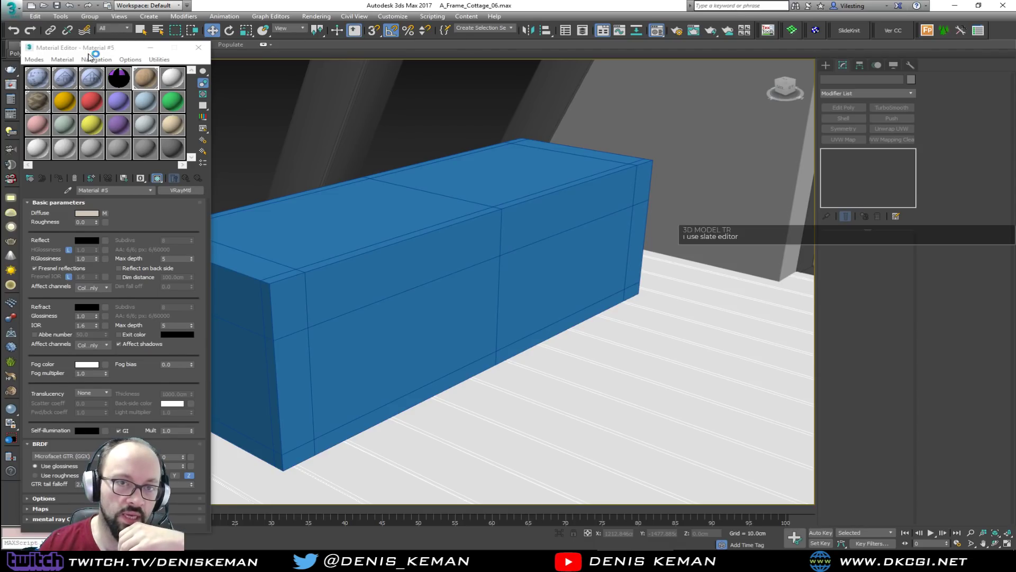
drag(91, 50, 114, 36)
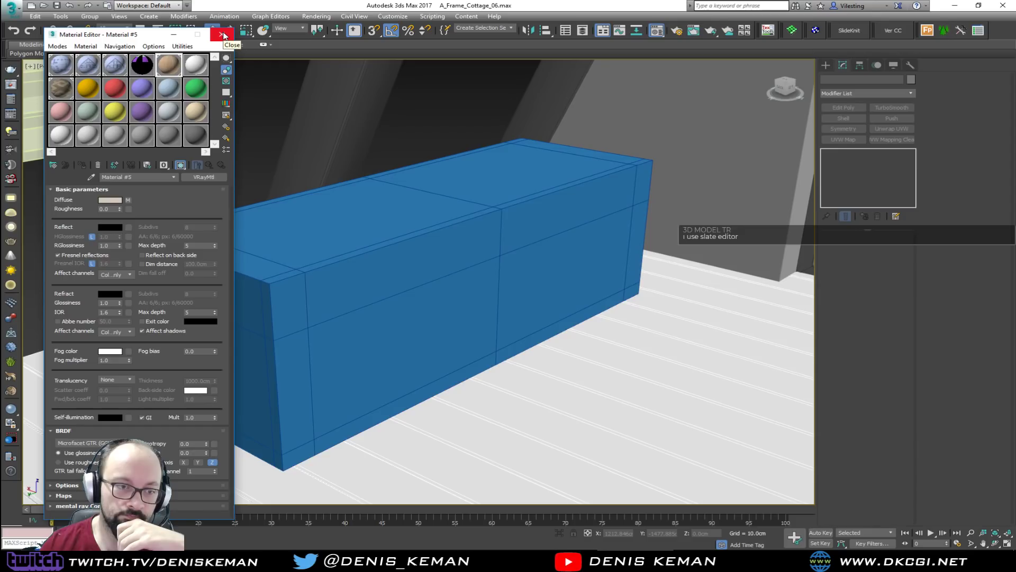
click(59, 47)
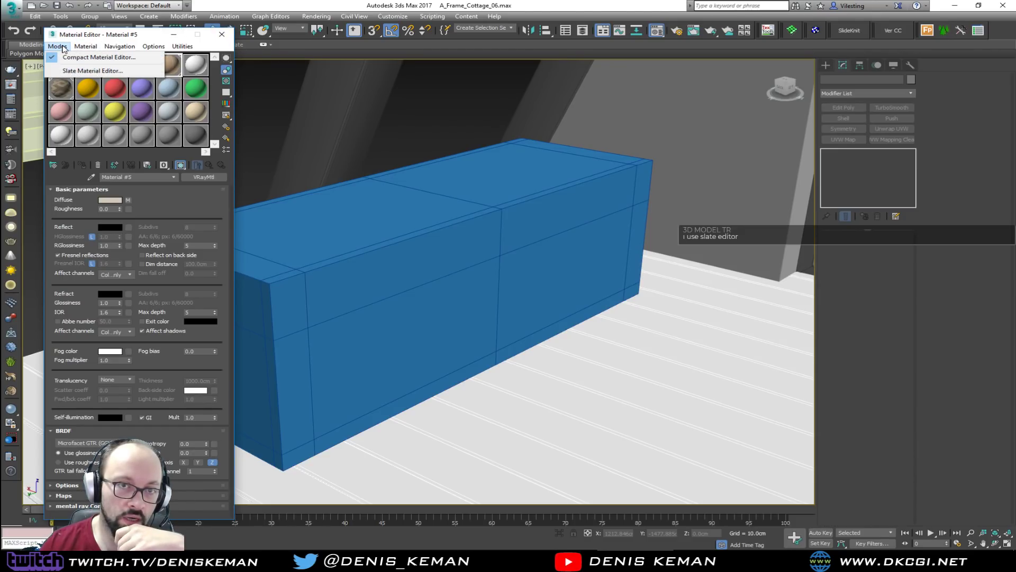
click(133, 36)
click(230, 37)
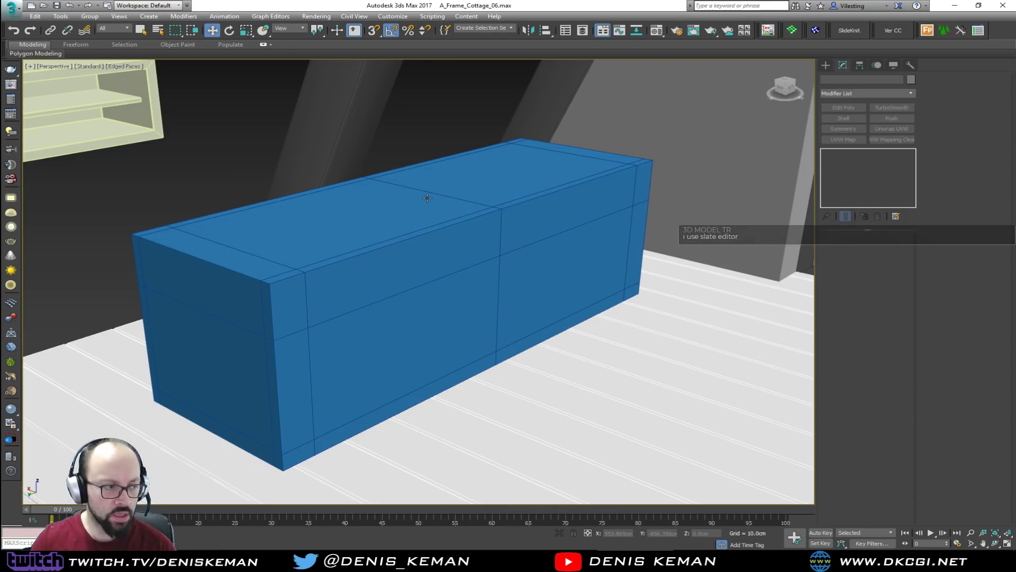
Detach the narrow vertical end strips on the box's front and back faces as a separate cloned object
click(385, 289)
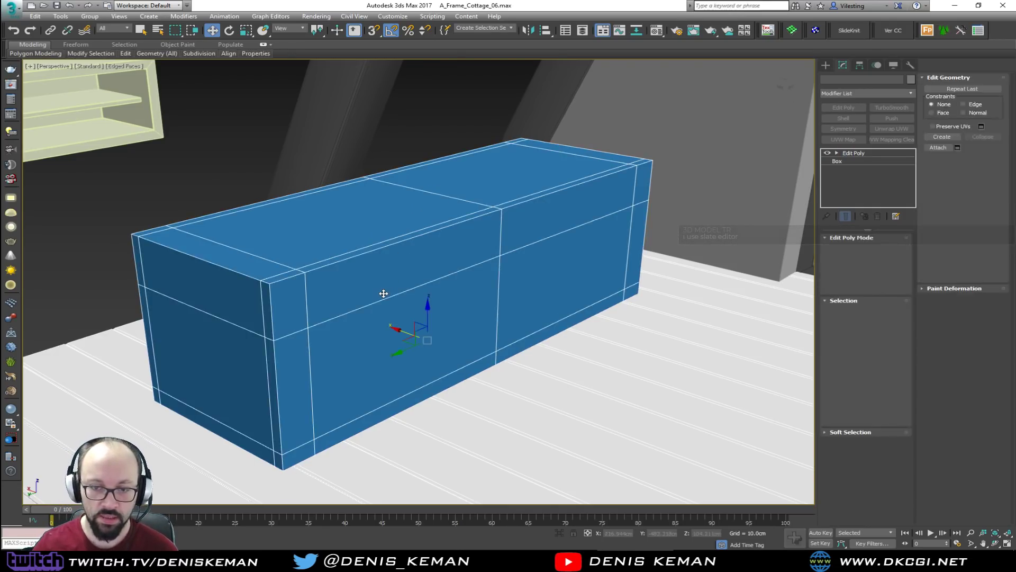
click(883, 312)
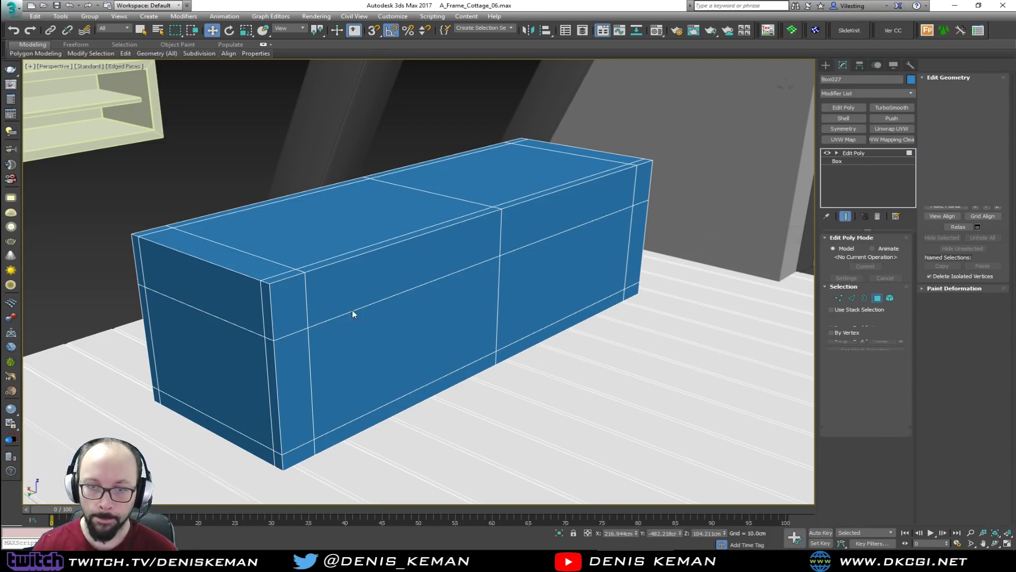
click(284, 359)
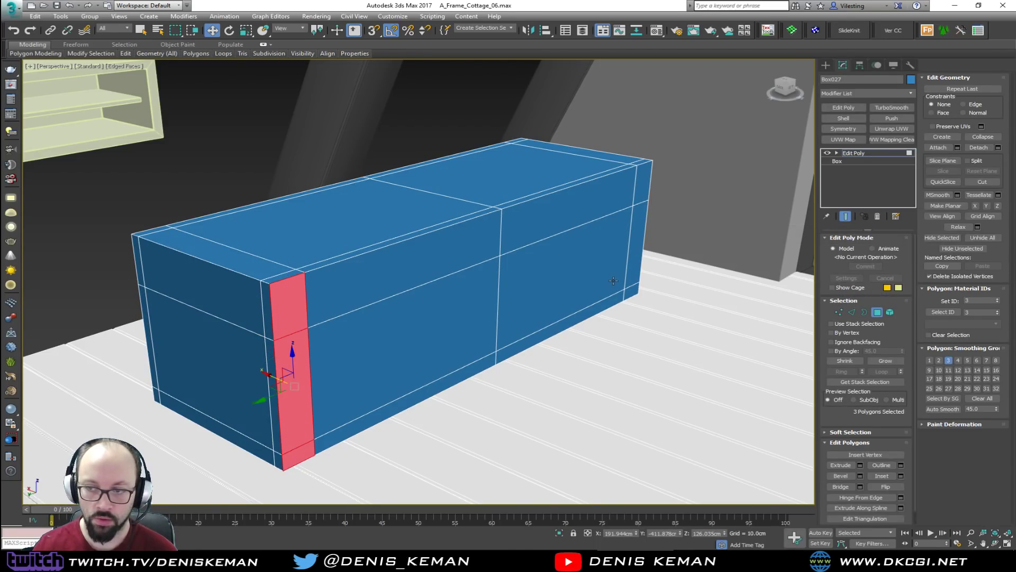
ctrl+click(629, 253)
ctrl+click(637, 188)
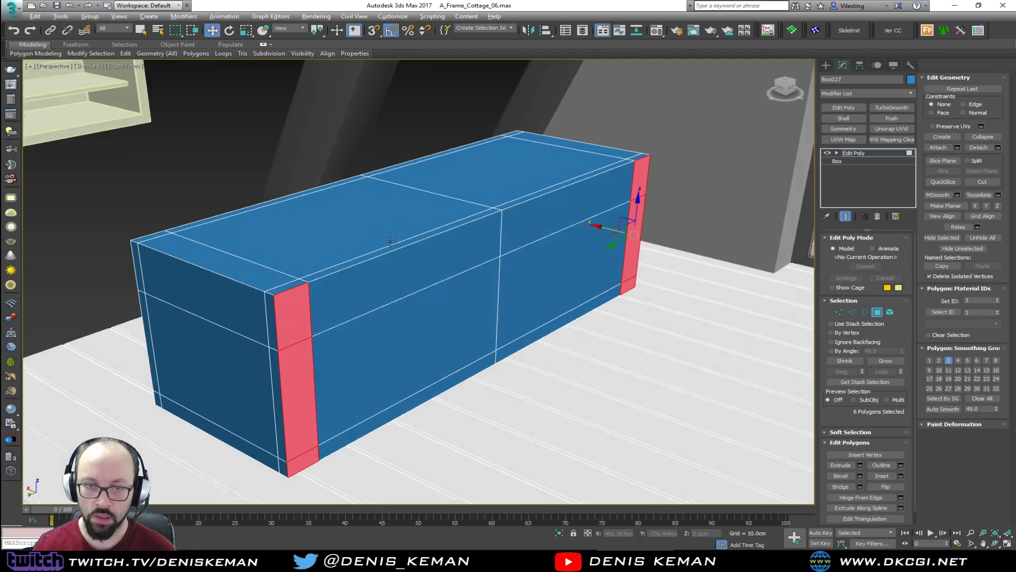
alt+middle_drag(388, 239, 504, 236)
ctrl+click(161, 264)
ctrl+click(159, 290)
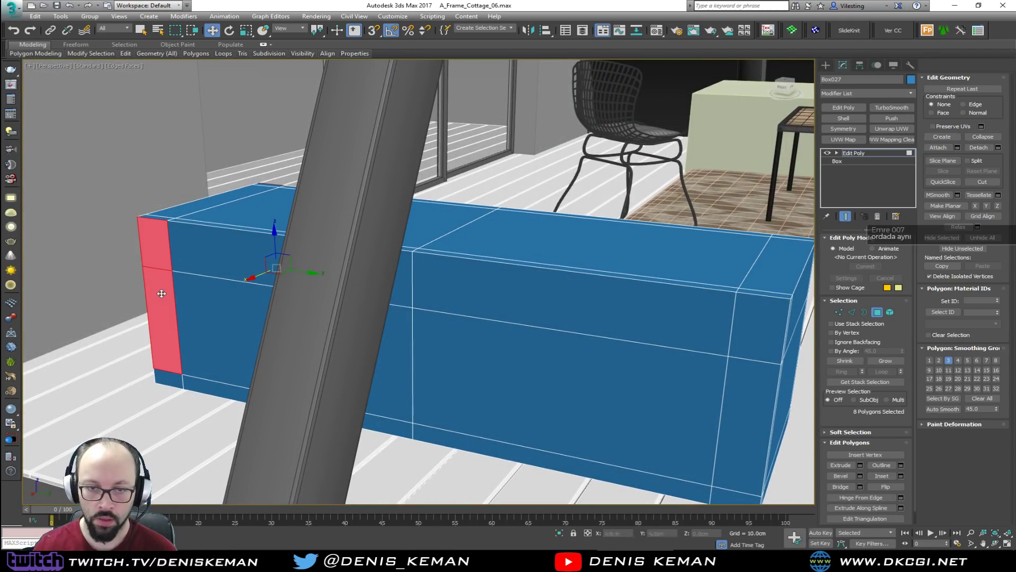
ctrl+click(168, 379)
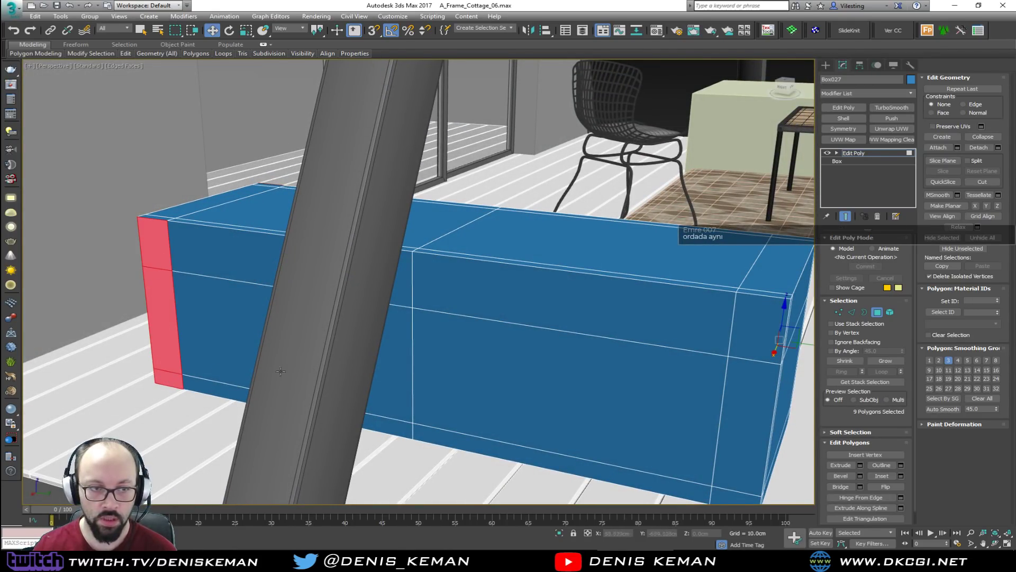
ctrl+click(730, 492)
ctrl+click(736, 469)
ctrl+click(752, 341)
alt+middle_drag(752, 343, 507, 362)
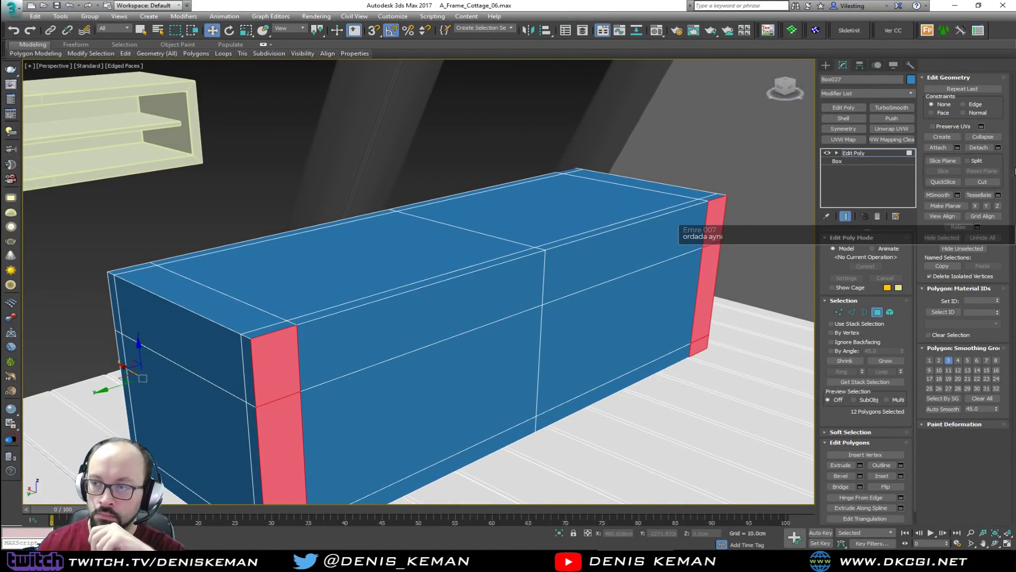
click(978, 147)
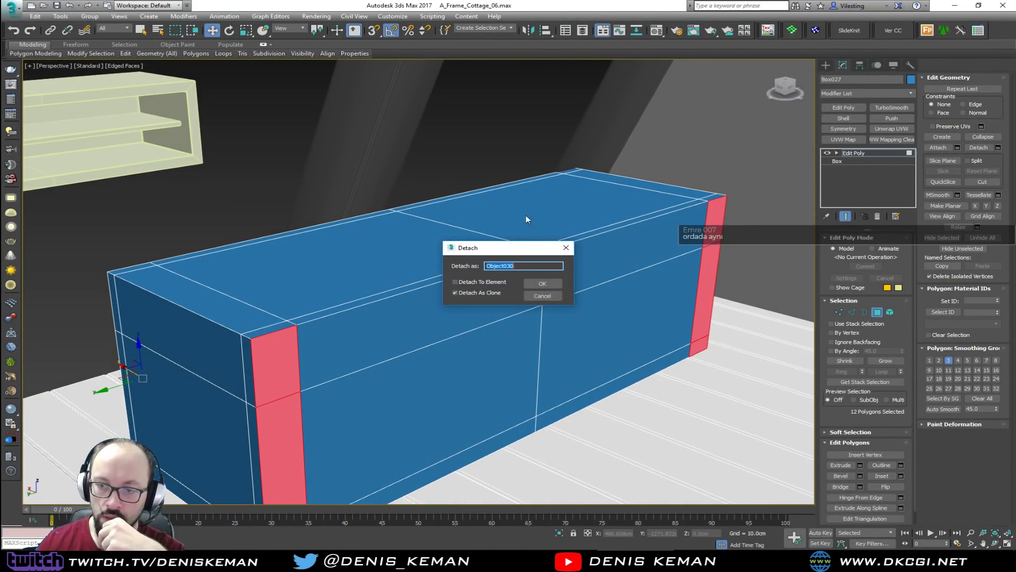
click(530, 286)
click(875, 312)
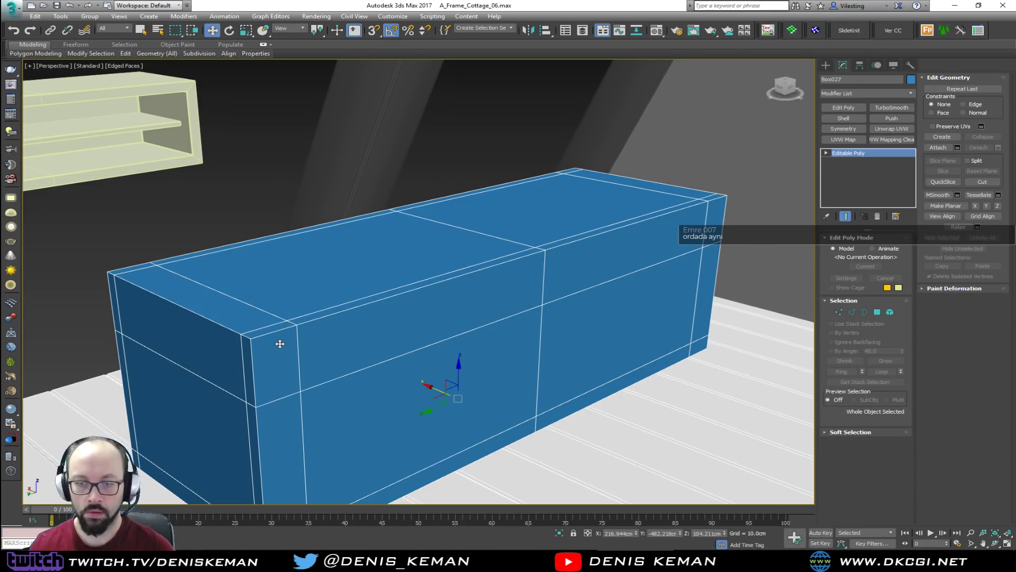
Add a Shell modifier to the detached leg strips with an inner amount of 3 cm and an outer amount of 0
click(280, 343)
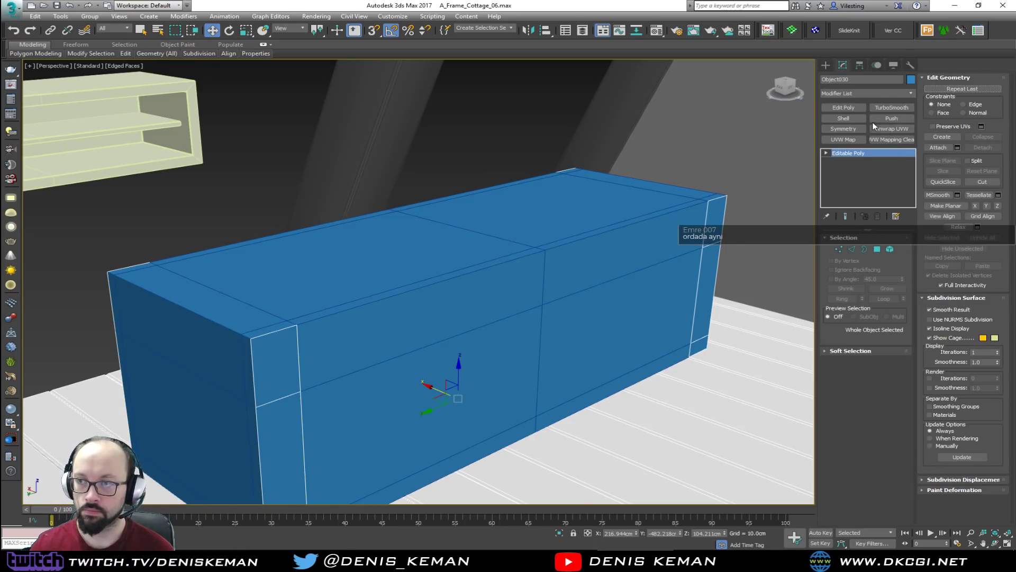
click(846, 117)
drag(881, 249, 847, 250)
text(3)
key(Tab)
text(0)
key(Return)
middle_drag(345, 237, 364, 210)
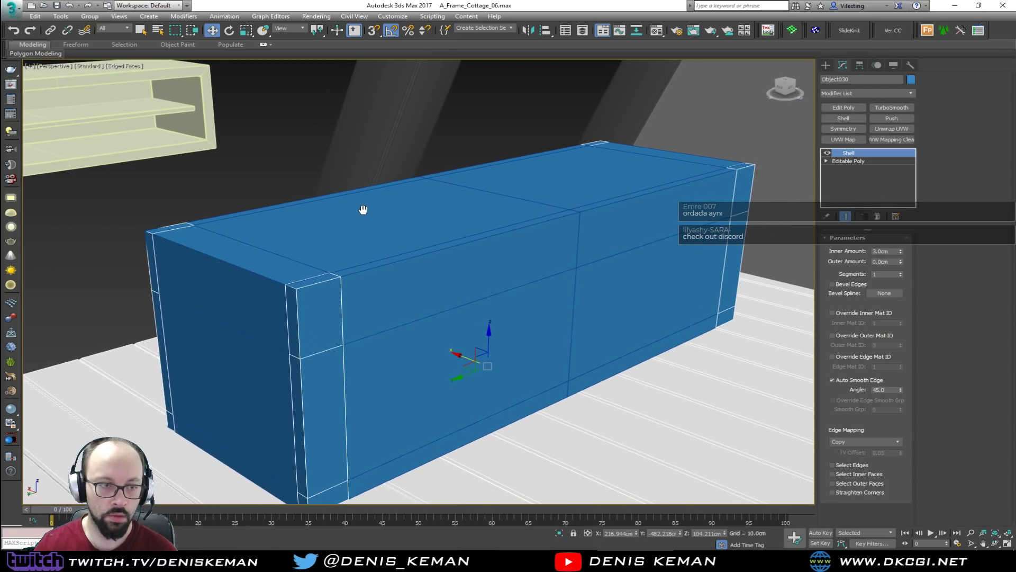
click(269, 156)
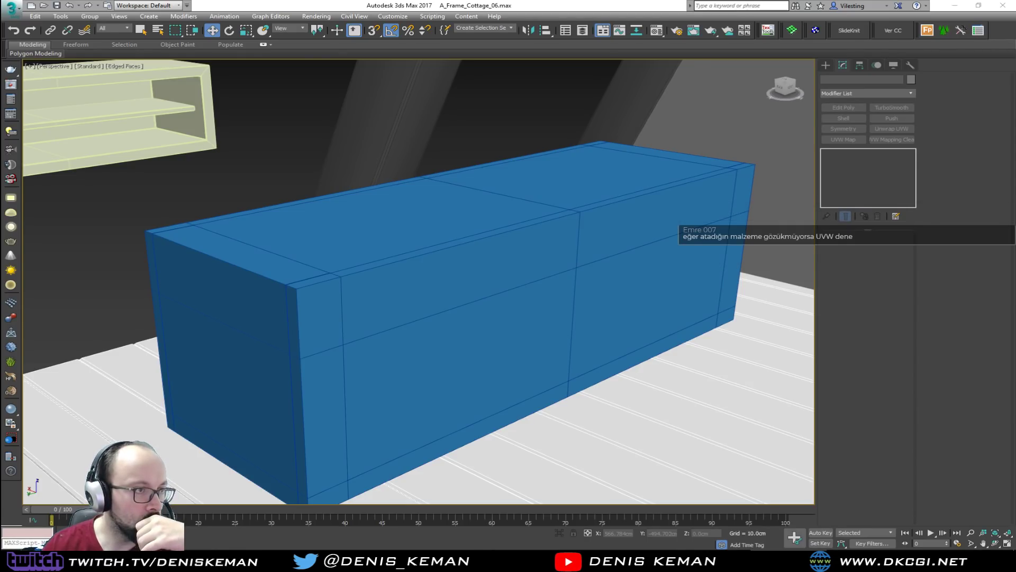
Switch to Discord and examine the industrial console table photo shared in the streaming_related channel
drag(0, 83, 483, 83)
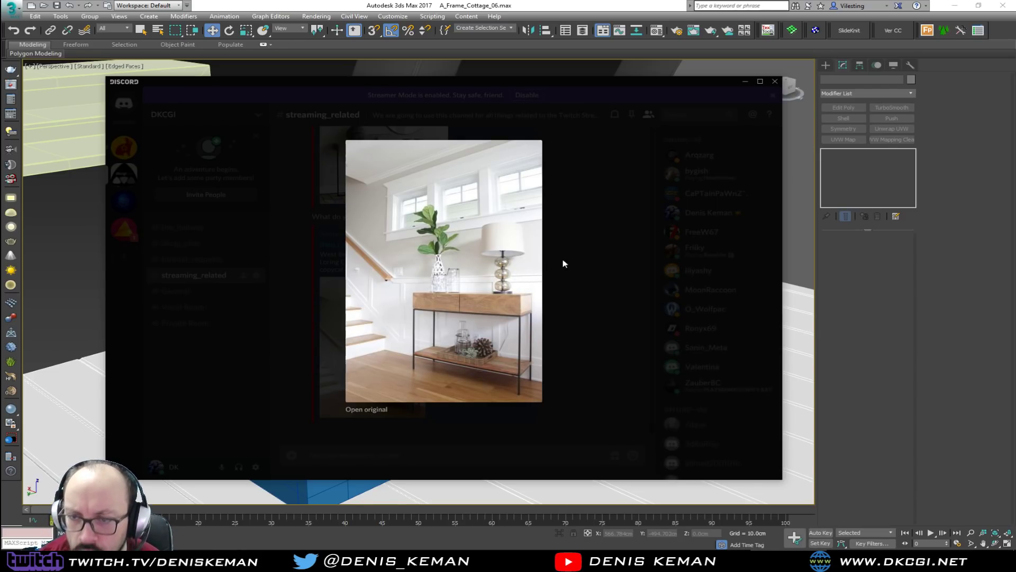
click(593, 251)
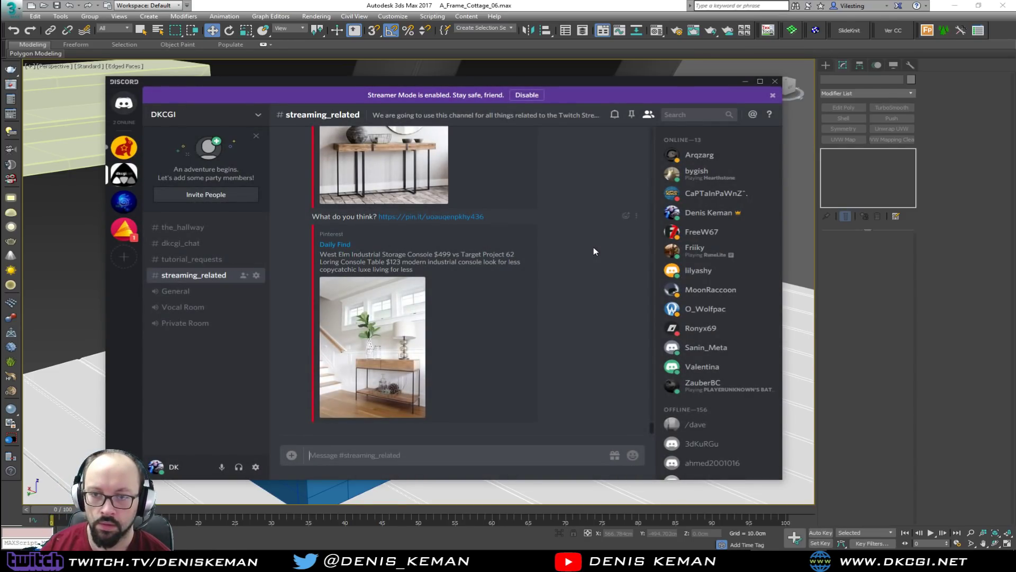
Compare the two console table photos in Discord's streaming_related channel and return to the 3ds Max scene
scroll(556, 258, up, 2)
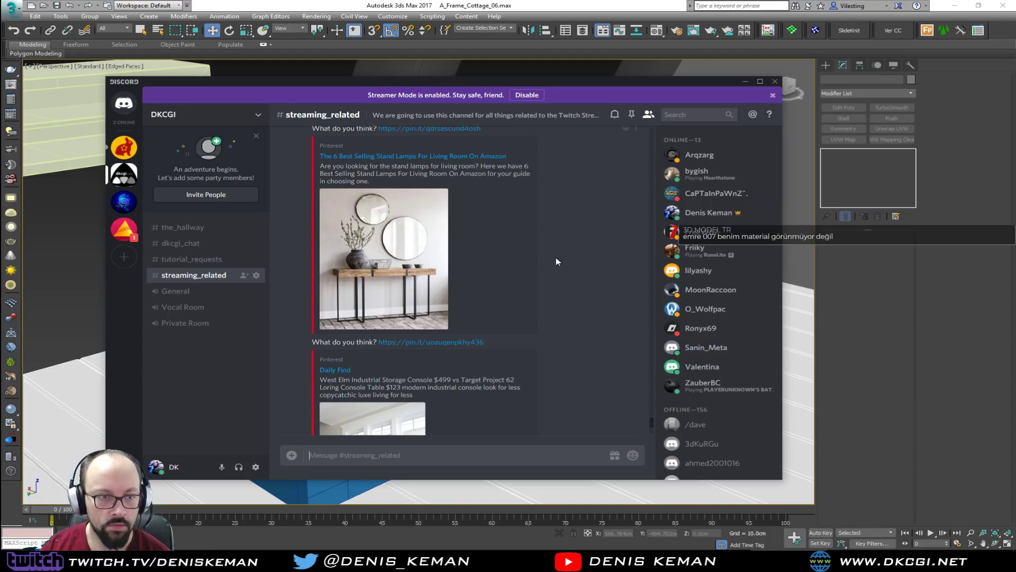
scroll(555, 258, down, 2)
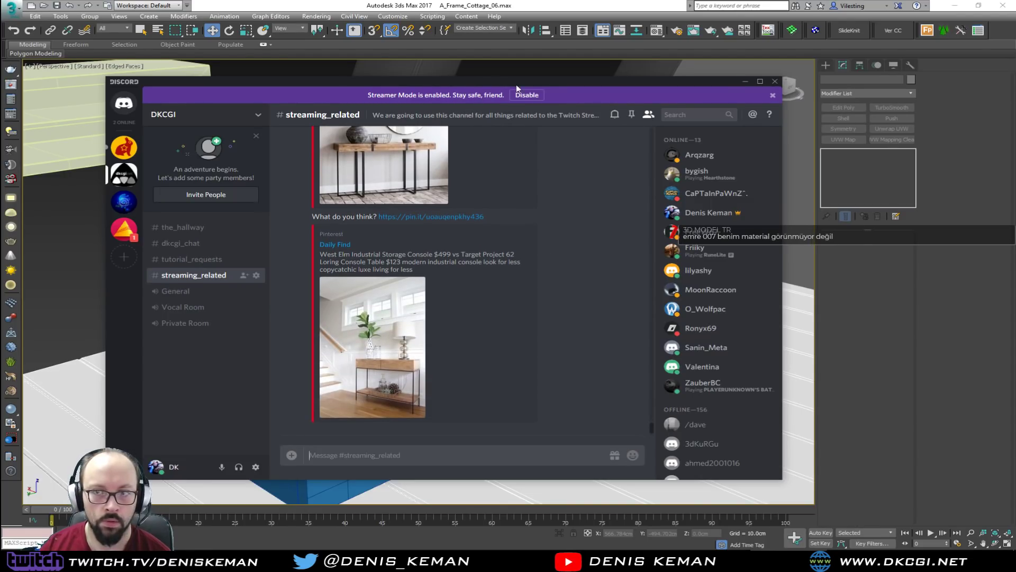
click(773, 95)
drag(658, 83, 0, 82)
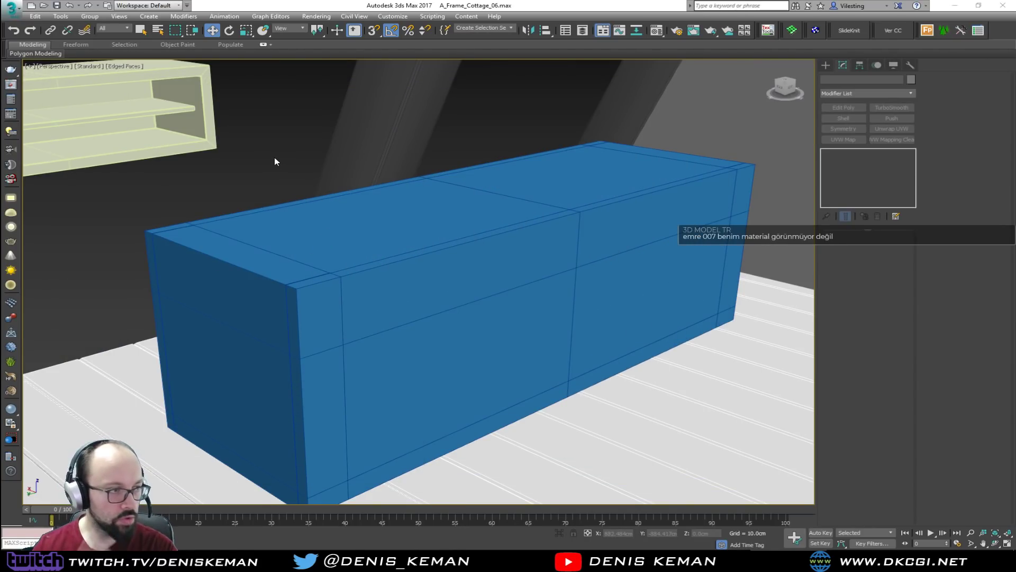
Add an Edit Poly modifier to the shelled leg strips and isolate them in the viewport
middle_drag(286, 209, 291, 234)
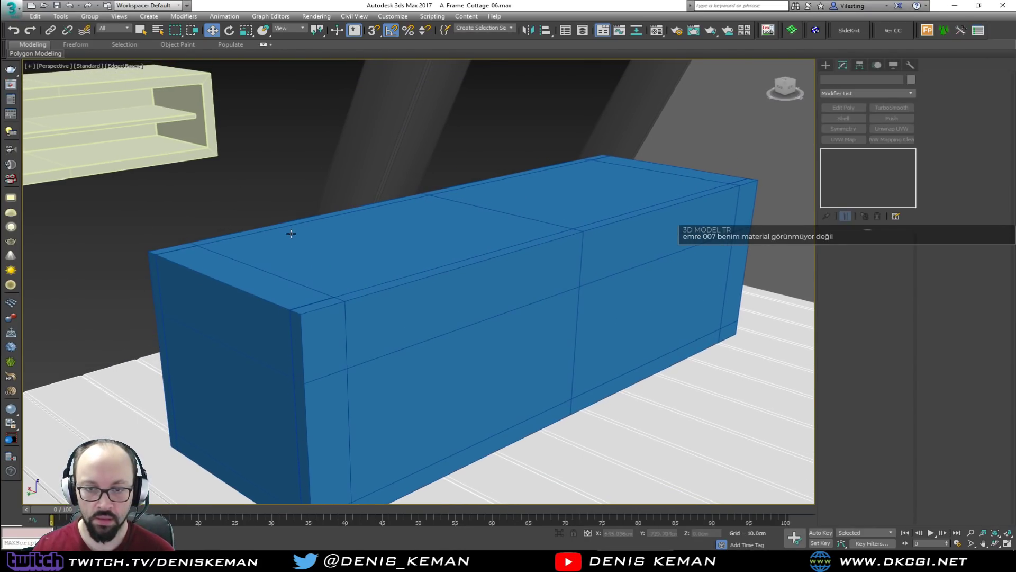
click(309, 314)
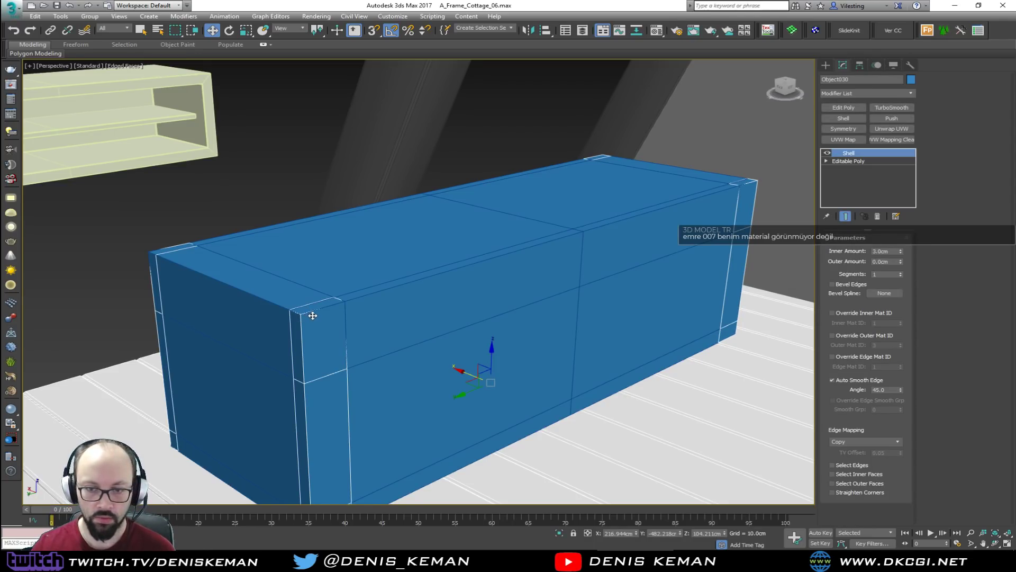
middle_drag(312, 316, 368, 225)
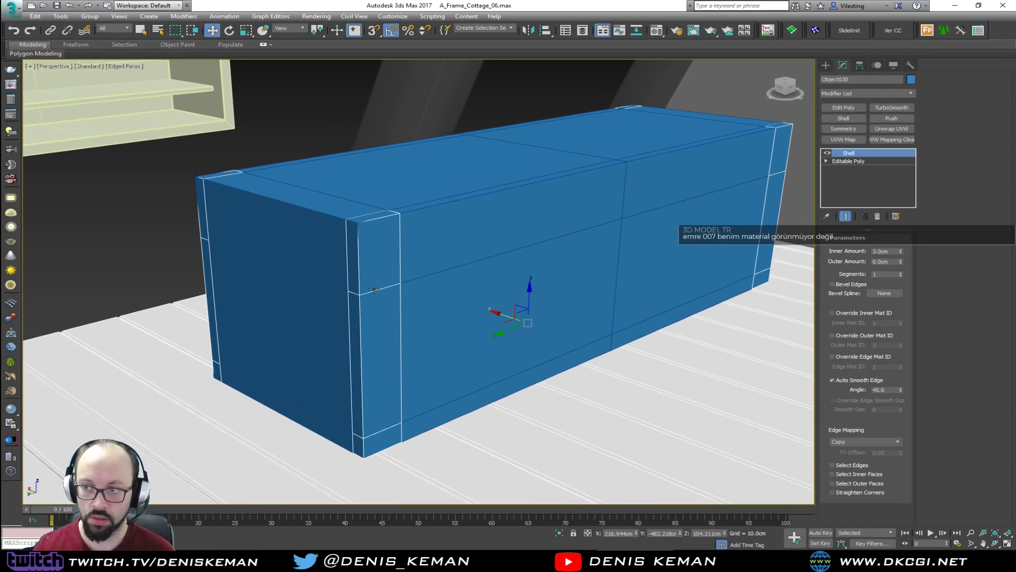
click(861, 108)
key(alt+q)
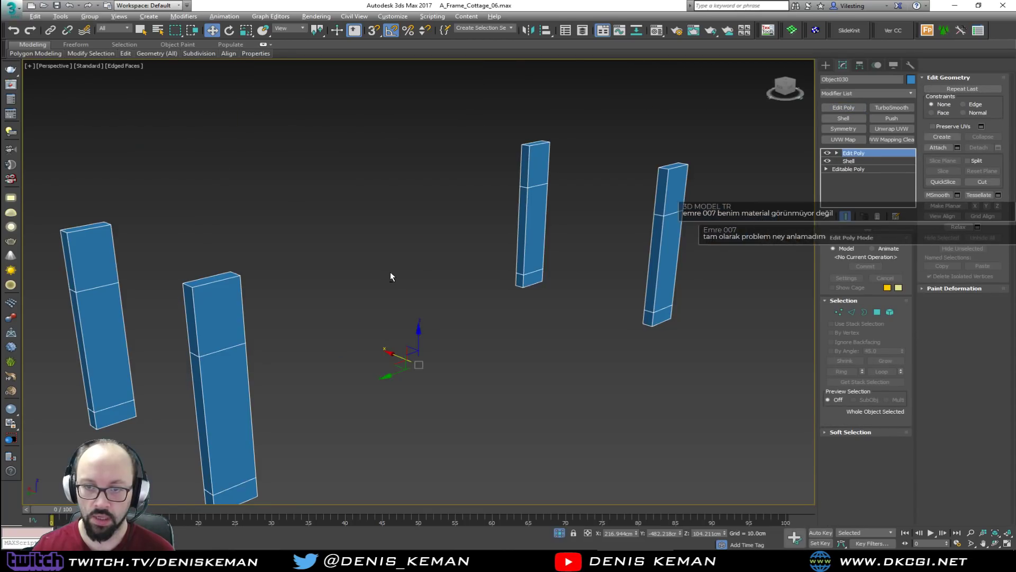
Remove both horizontal edge loops from three legs and the upper horizontal loop from the leftmost leg
key(2)
double_click(220, 351)
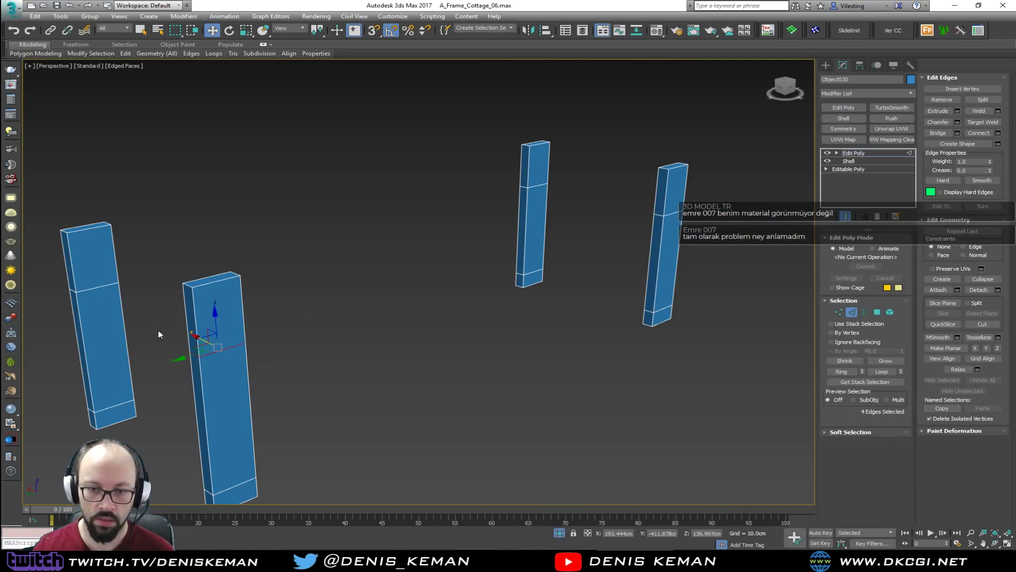
ctrl+double_click(100, 284)
ctrl+click(240, 484)
ctrl+double_click(239, 485)
ctrl+double_click(540, 185)
ctrl+double_click(673, 208)
ctrl+double_click(660, 309)
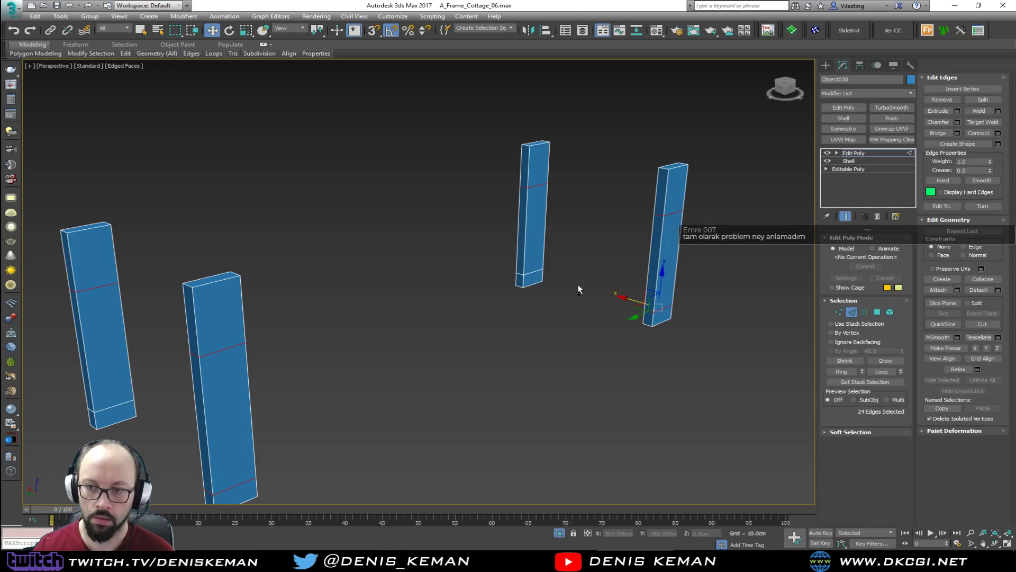
ctrl+double_click(535, 274)
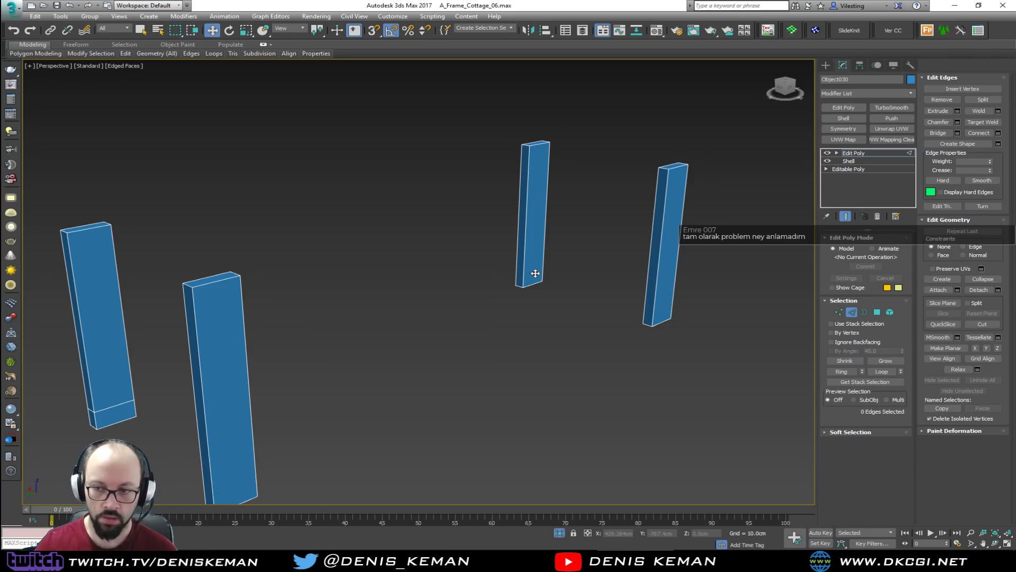
click(851, 311)
End the isolation and paste the copied Chamfer modifier with a 0.1 cm amount above the legs' Edit Poly
right_click(587, 206)
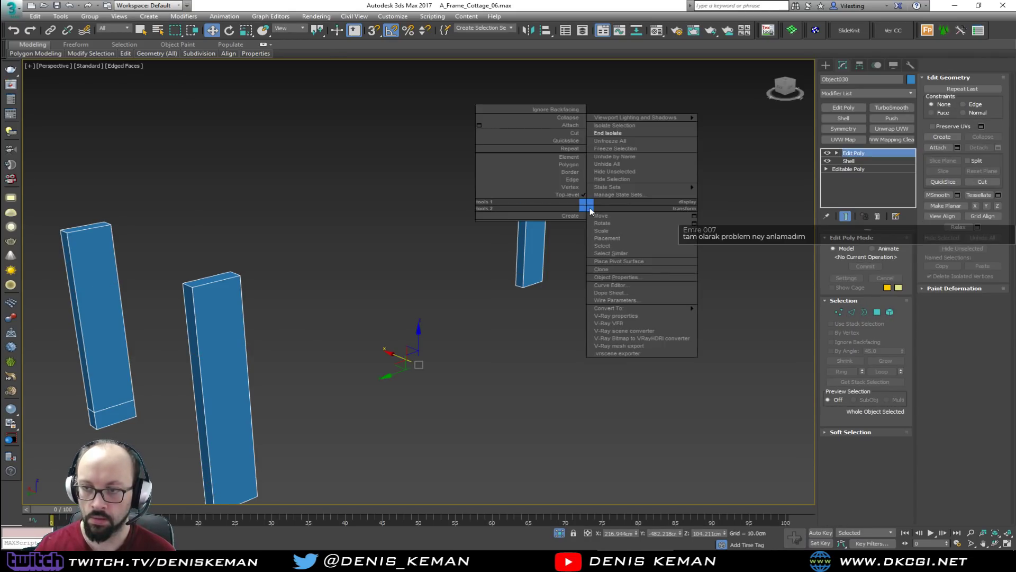
click(603, 133)
right_click(849, 153)
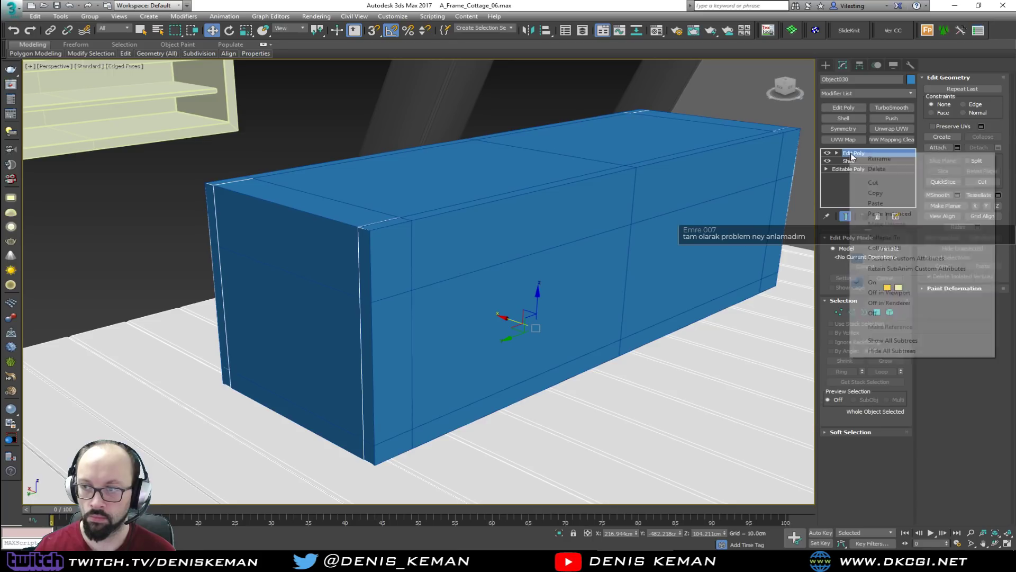
click(881, 203)
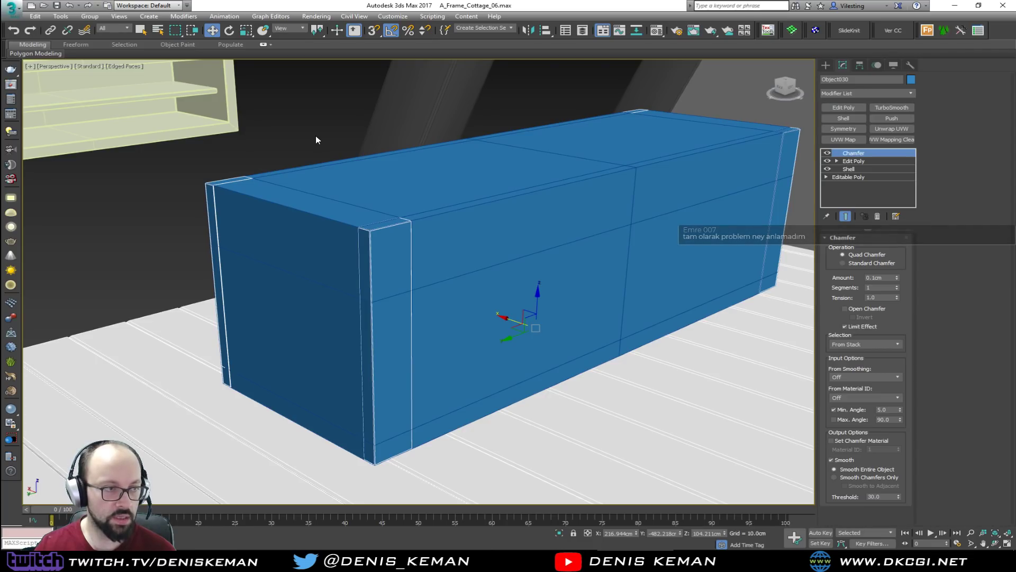
click(865, 560)
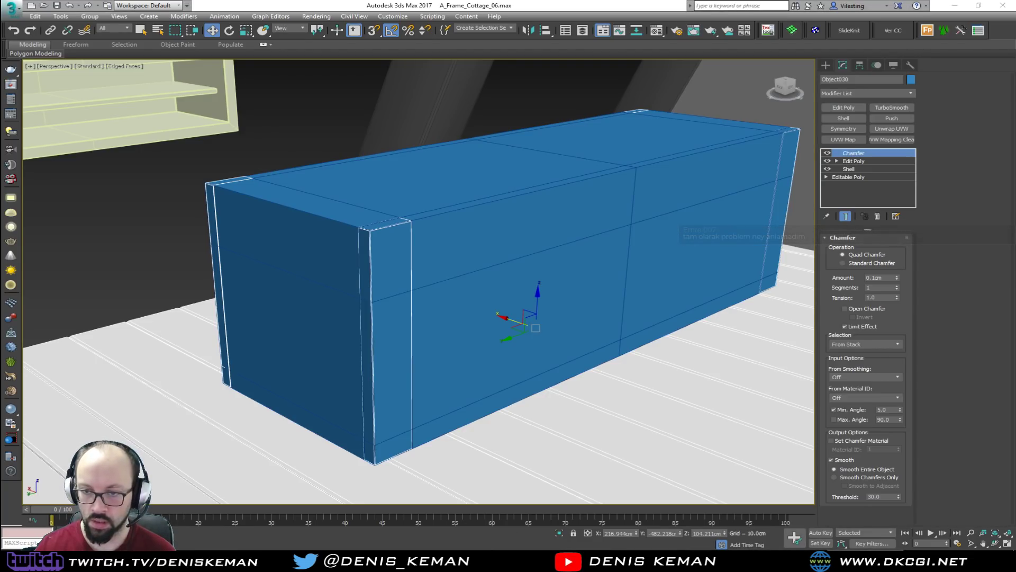
Select the whole top face of the subdivided box by a 45 degree angle and detach it as a clone
click(382, 210)
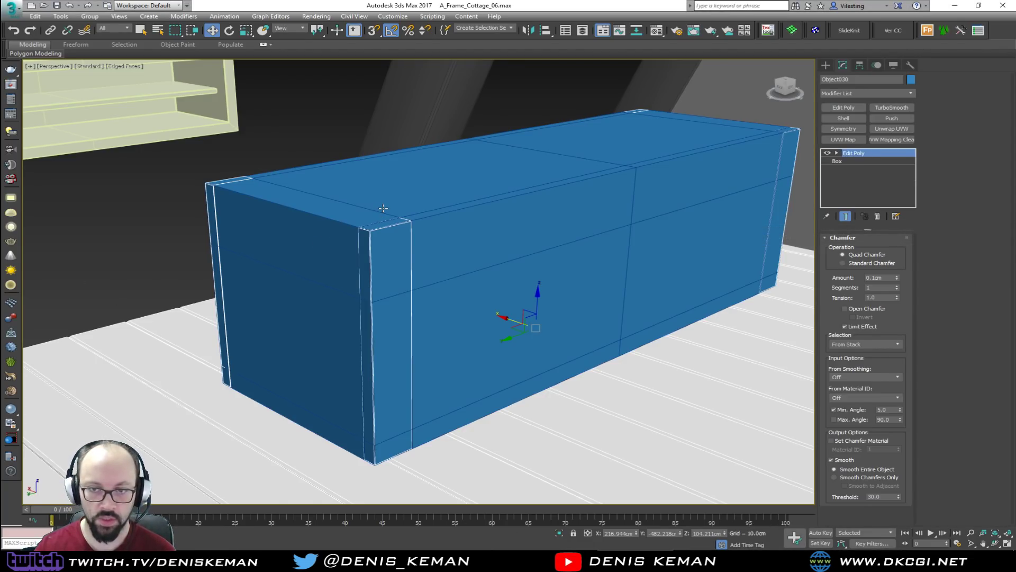
click(877, 312)
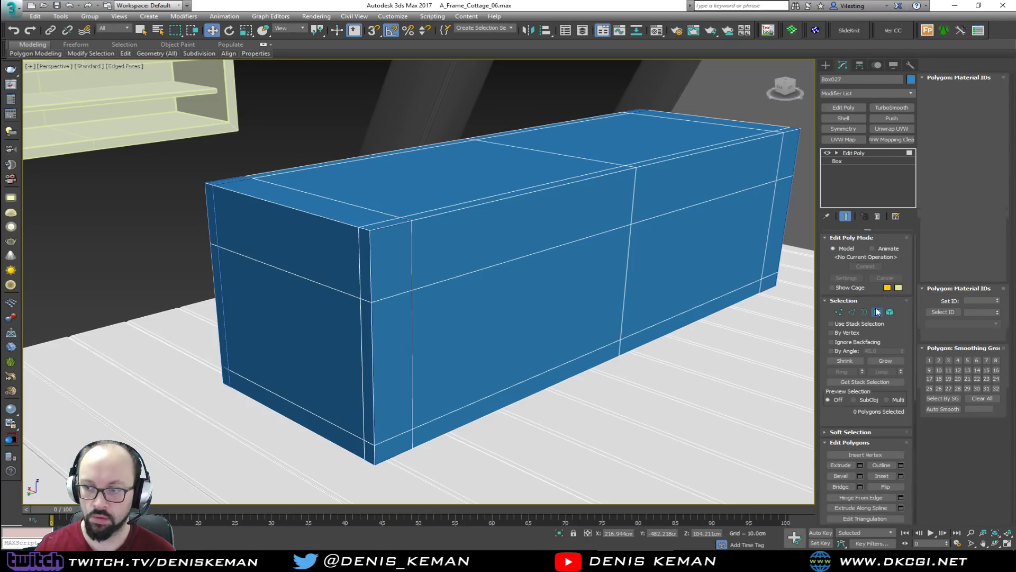
click(831, 350)
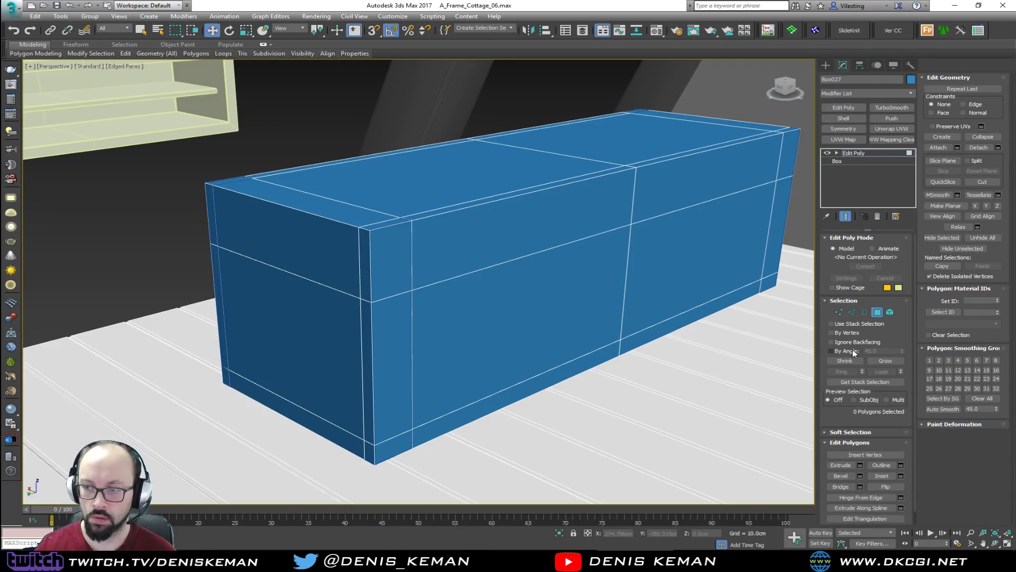
click(522, 176)
alt+middle_drag(521, 176, 456, 217)
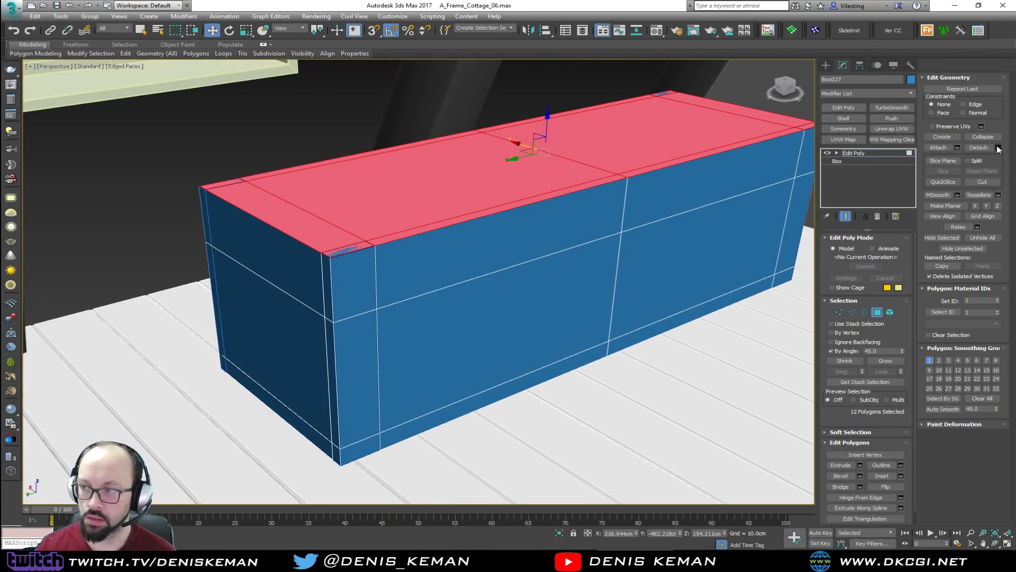
click(979, 148)
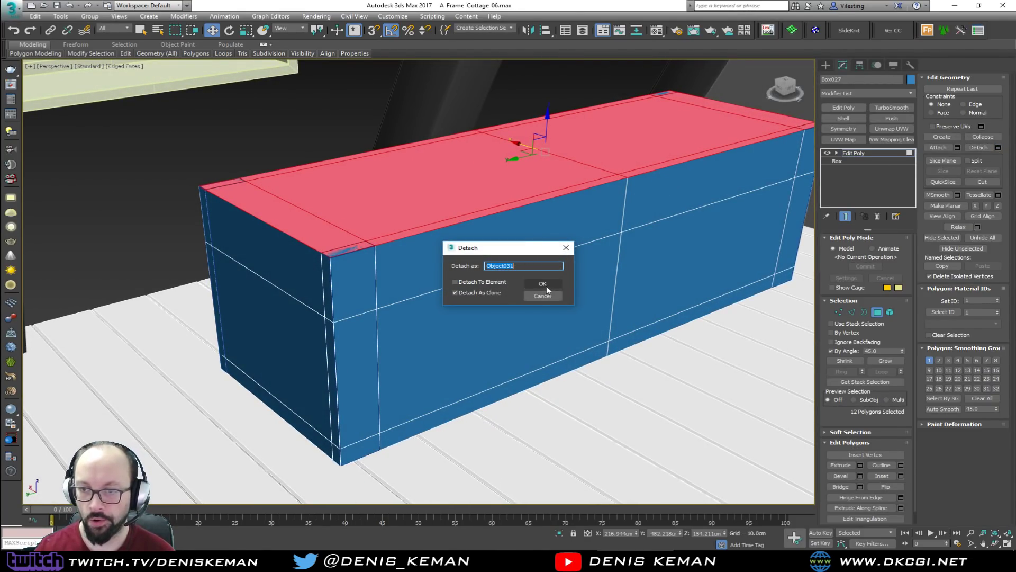
click(545, 285)
key(4)
Add a Shell modifier to the detached tabletop with an inner amount of 3 cm and an outer amount of 3 cm
click(518, 142)
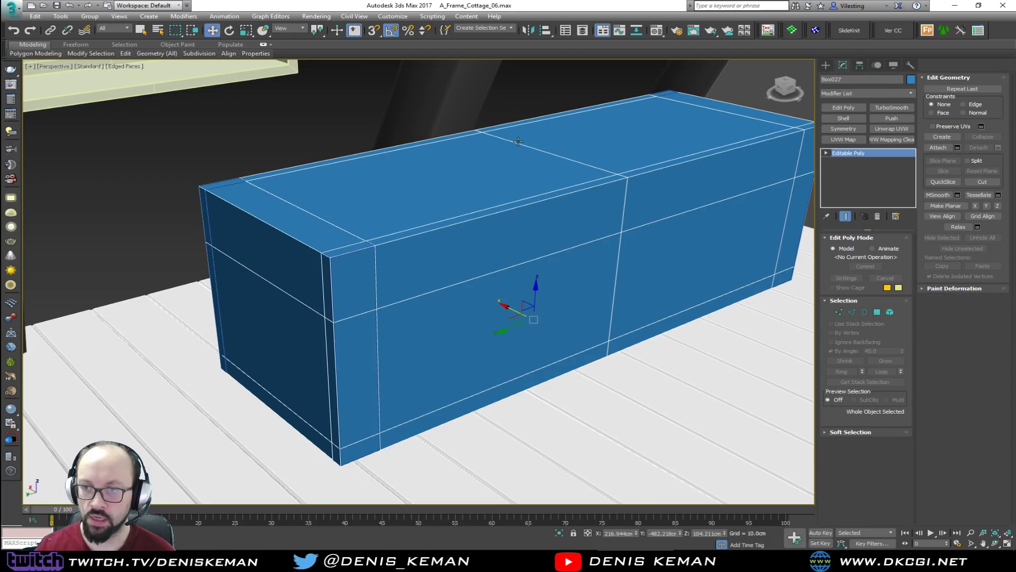
click(844, 120)
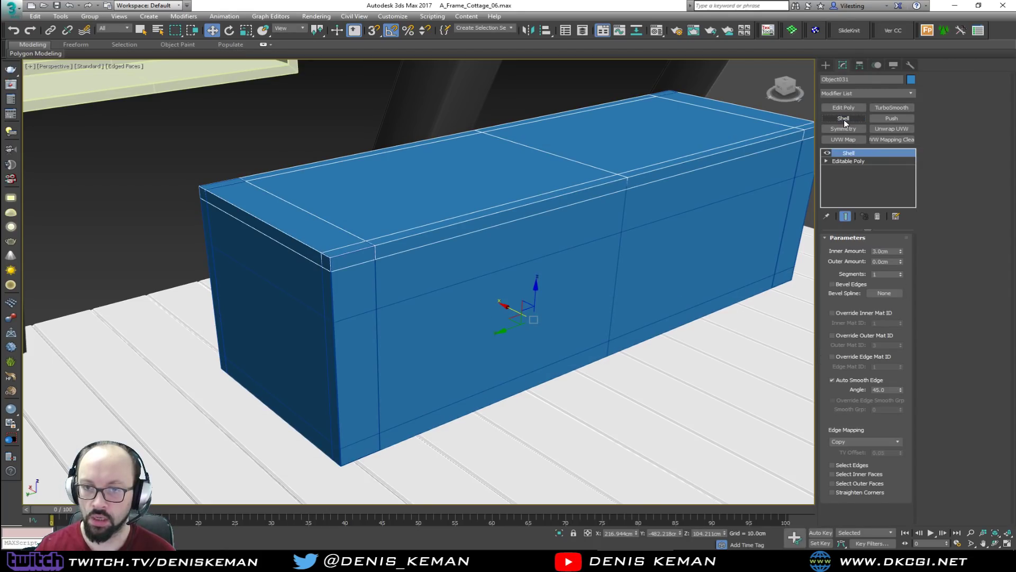
double_click(895, 261)
text(3)
key(Return)
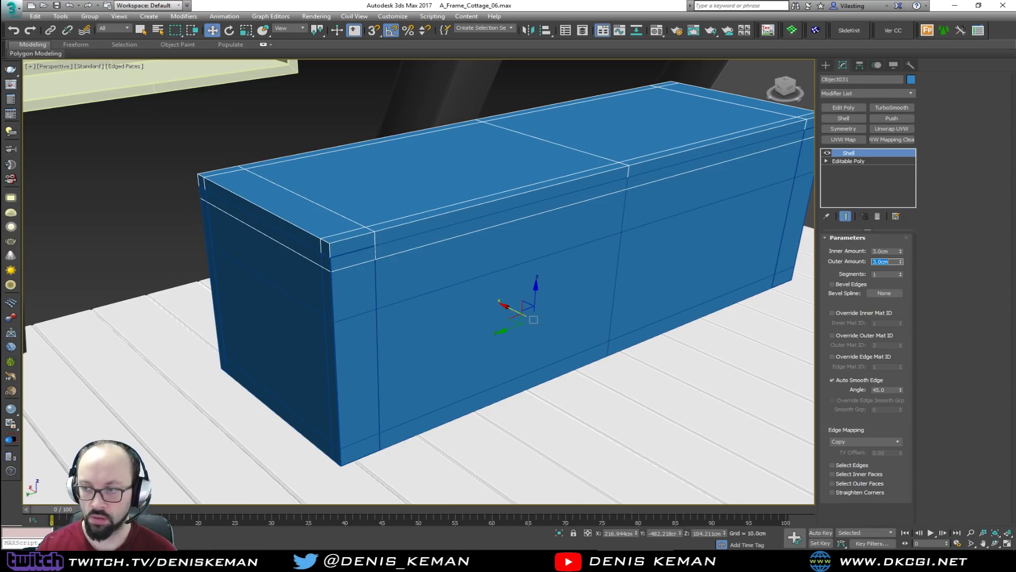
Set the tabletop's Shell outer amount to 2 cm and inner amount to 0 cm
text(2)
key(Return)
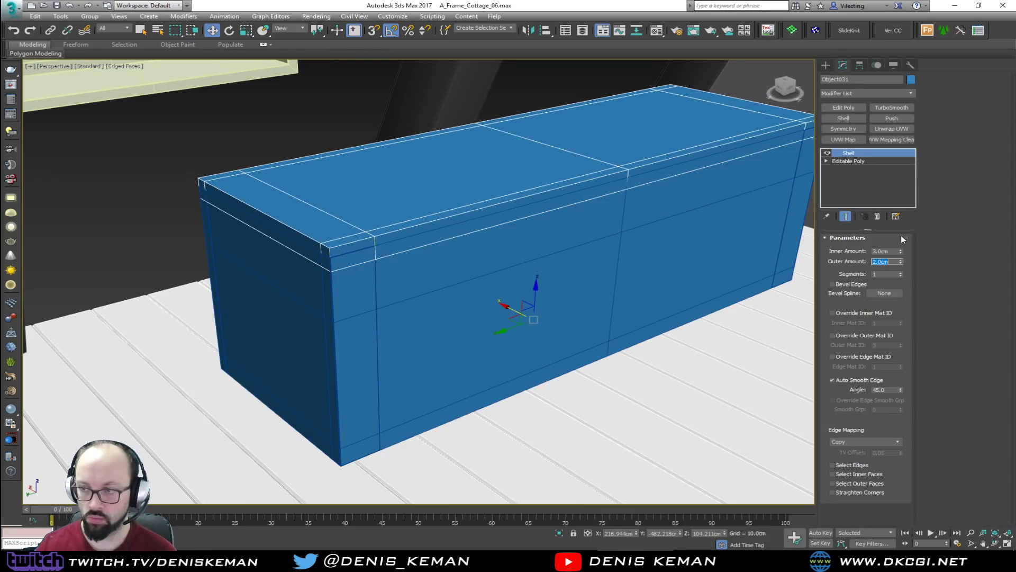
double_click(890, 252)
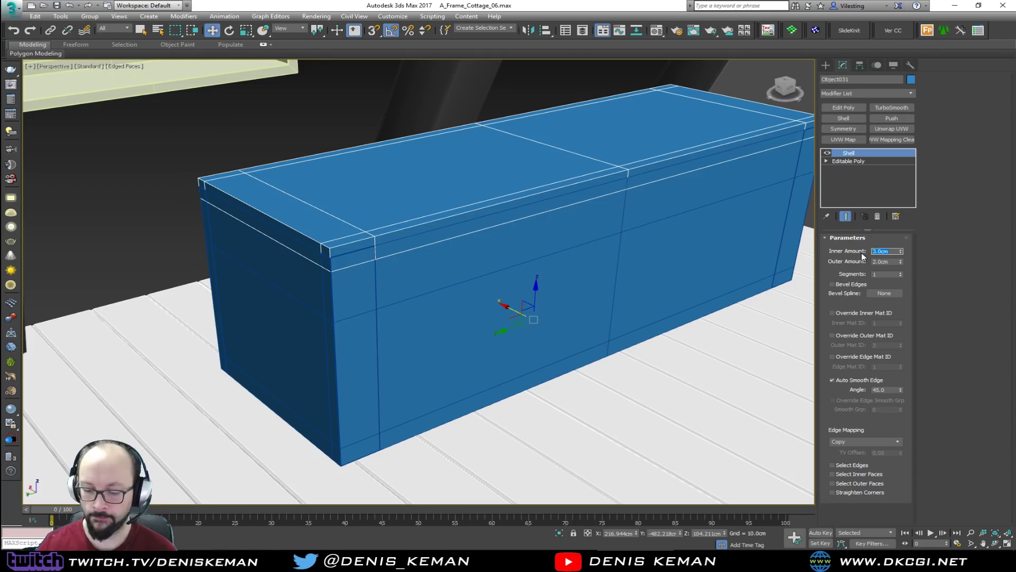
text(0)
key(Return)
Isolate the tabletop, add an Edit Poly modifier and remove the surplus edge loops across and along the slab
key(alt+q)
click(844, 108)
scroll(299, 317, up, 3)
key(2)
double_click(213, 302)
ctrl+double_click(200, 299)
ctrl+double_click(276, 372)
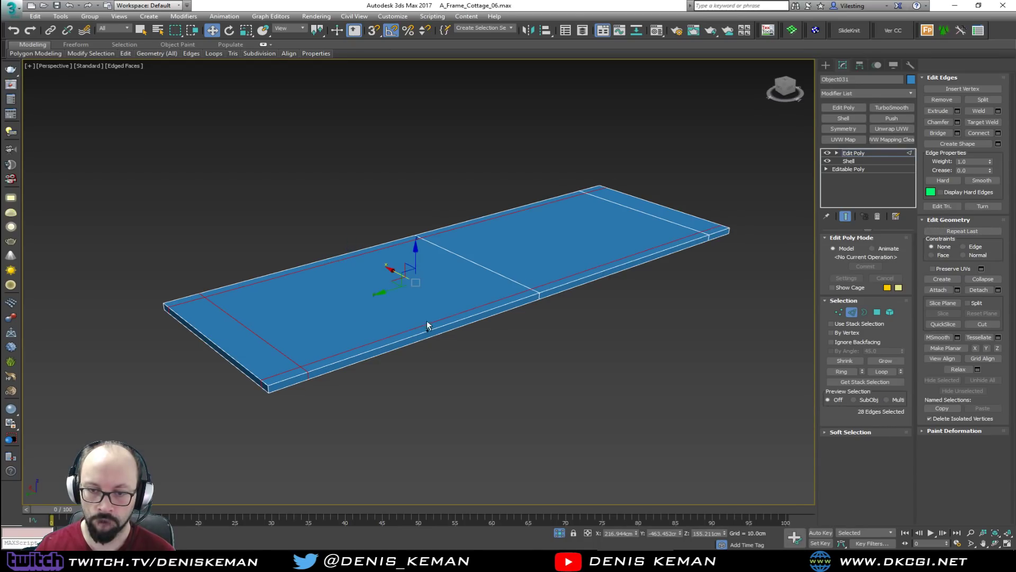
ctrl+double_click(494, 272)
key(ctrl+BackSpace)
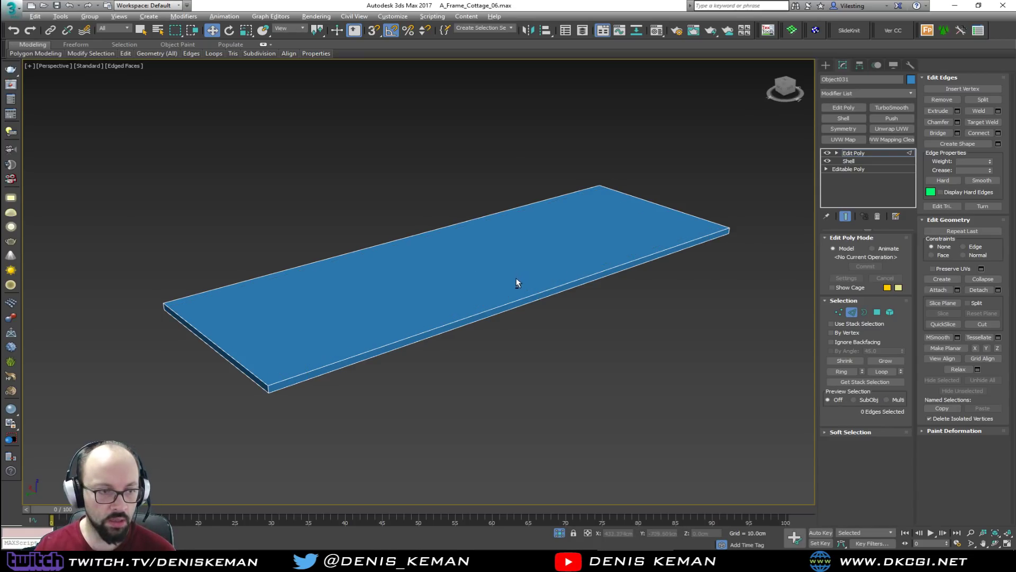
Offset the four vertices at the tabletop's near short end by 3 cm along Y
alt+middle_drag(516, 277, 415, 281)
key(1)
drag(319, 181, 138, 391)
alt+middle_drag(172, 365, 276, 350)
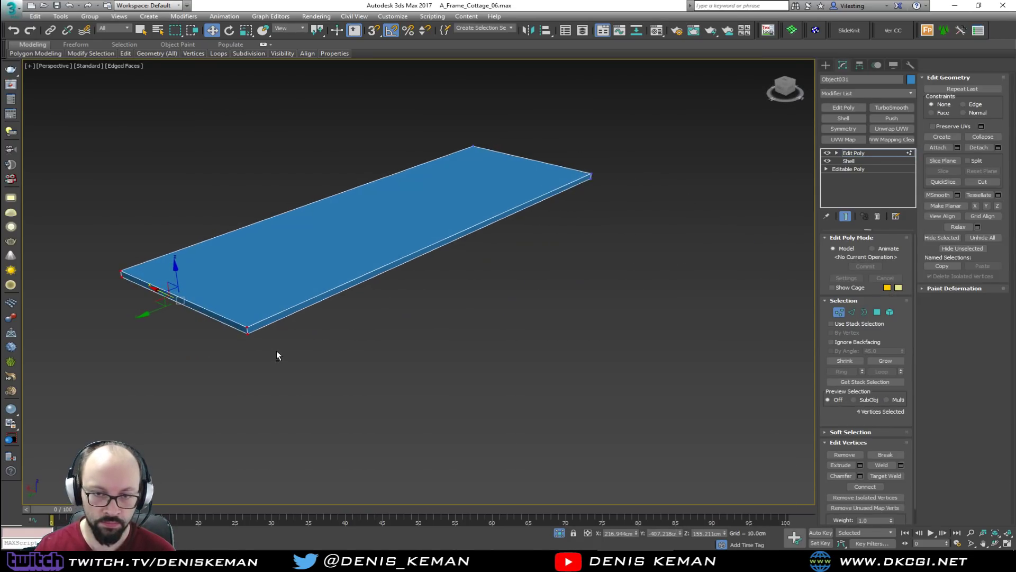
middle_drag(210, 262, 315, 271)
alt+middle_drag(318, 214, 275, 195)
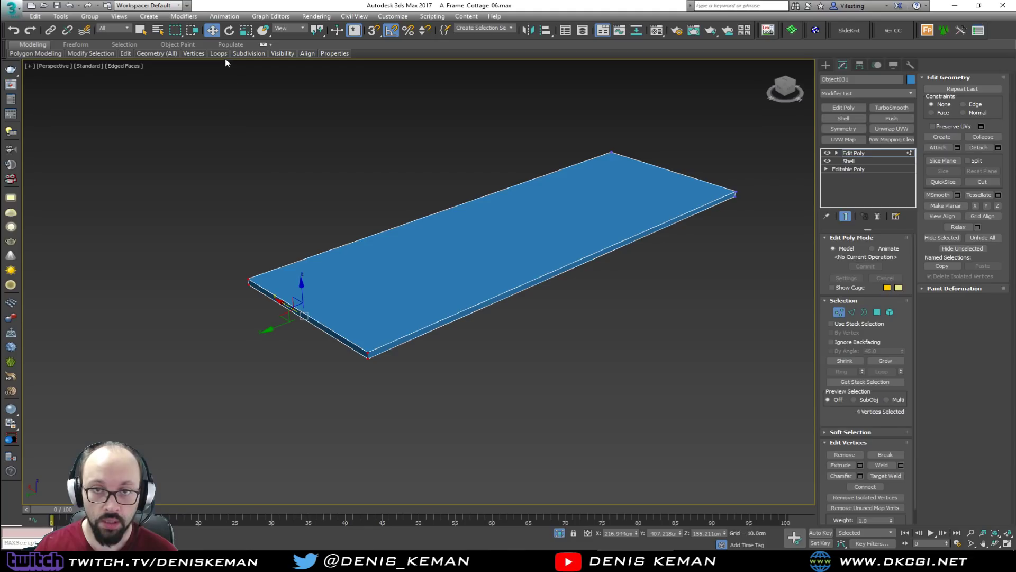
right_click(213, 30)
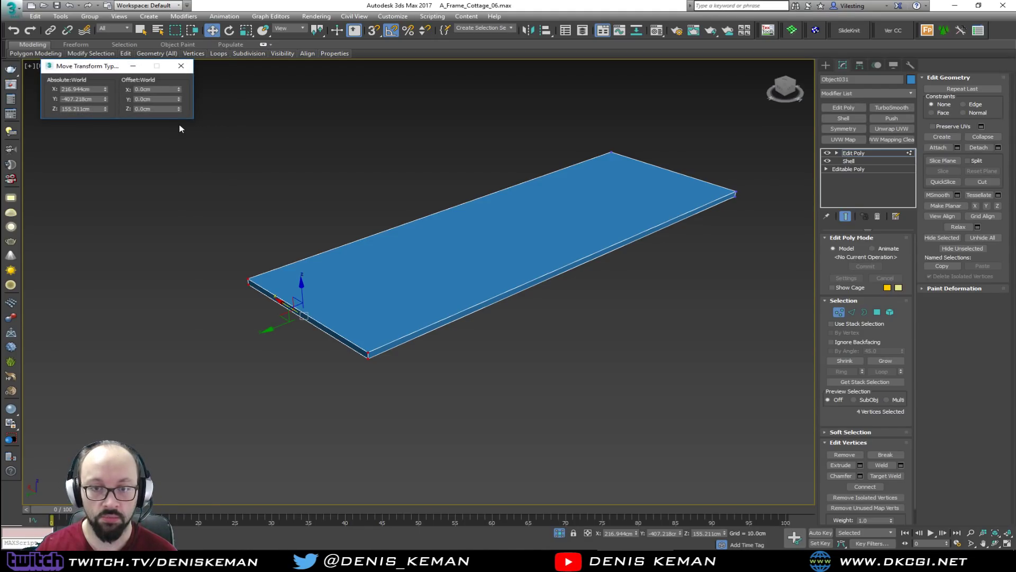
double_click(158, 99)
text(3)
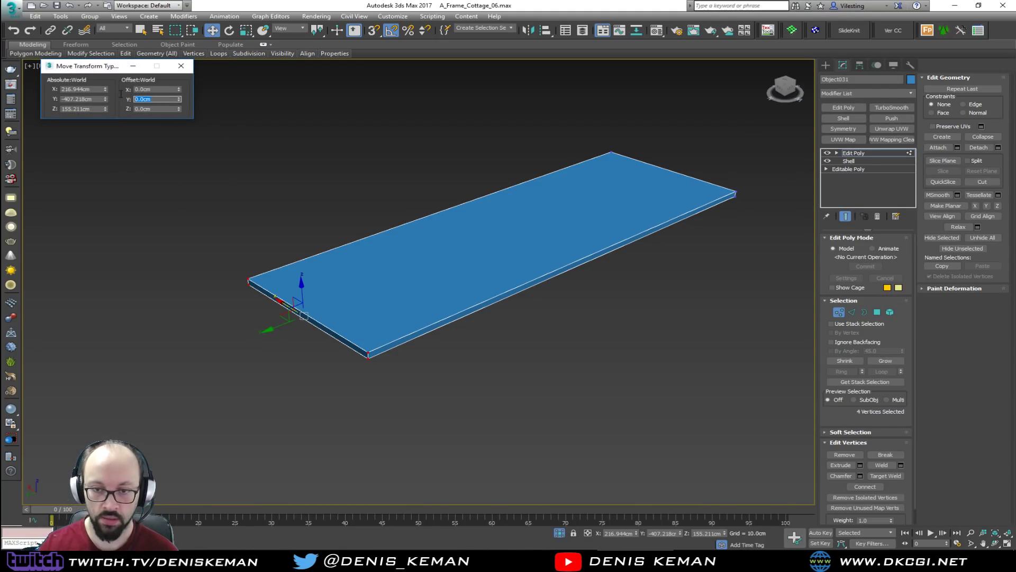
key(Return)
Offset the four vertices at the tabletop's far short end by -3 cm along Y and leave vertex editing
drag(517, 96, 775, 239)
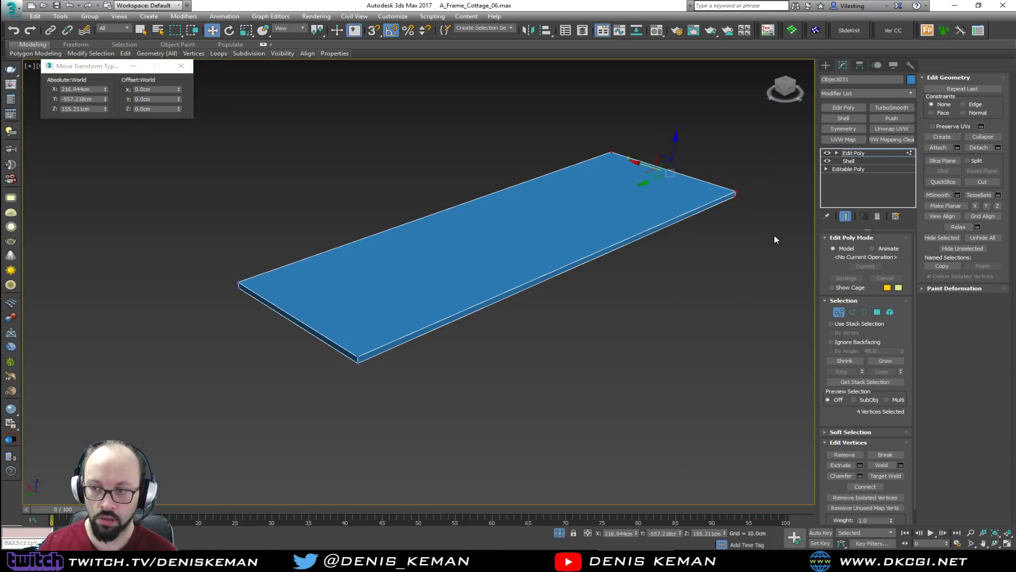
double_click(158, 99)
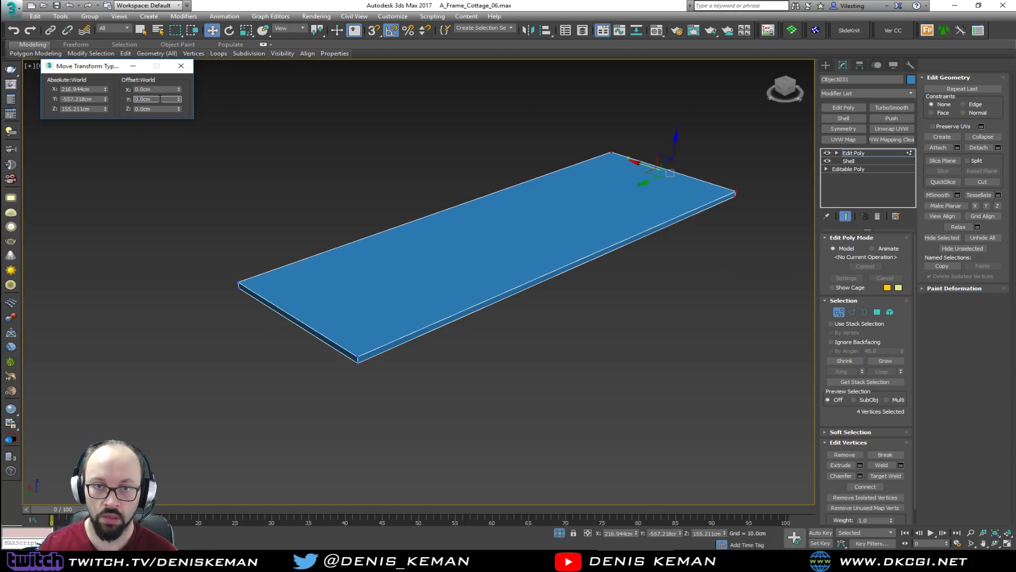
text(-3)
key(Return)
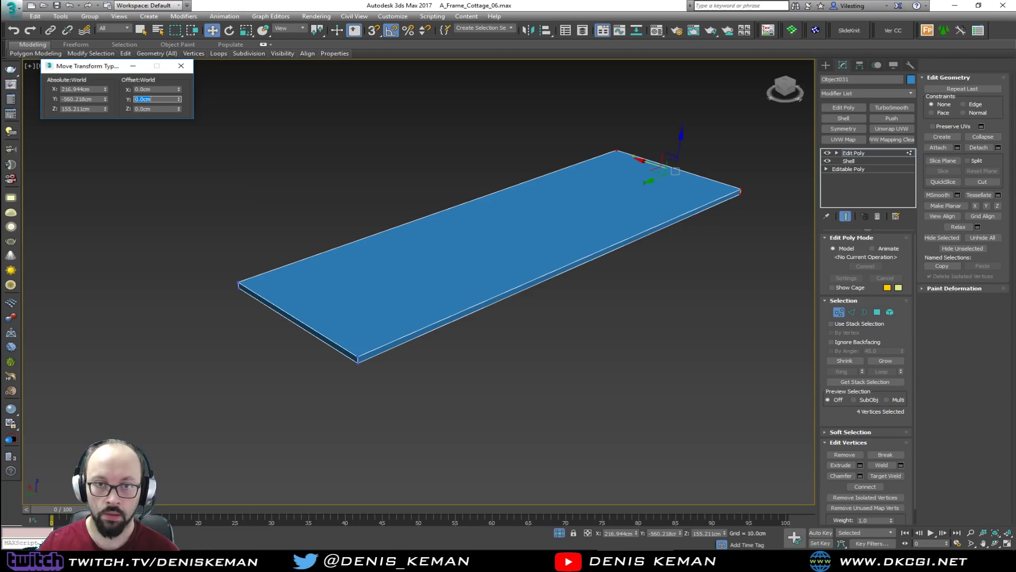
click(181, 66)
click(839, 311)
End isolation and offset the tabletop's long front side polygon by -3 cm along X
middle_drag(683, 260, 581, 296)
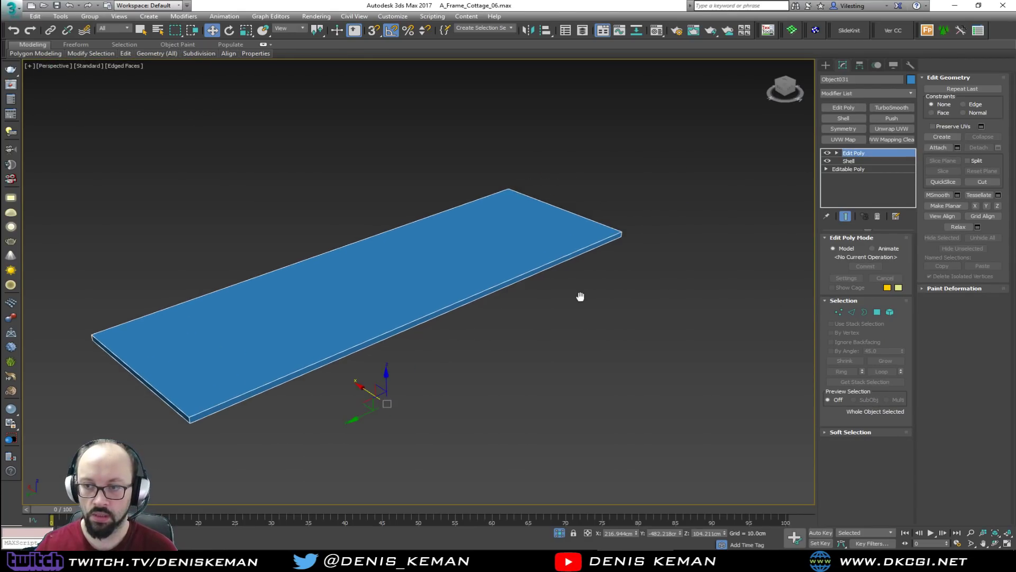
right_click(593, 260)
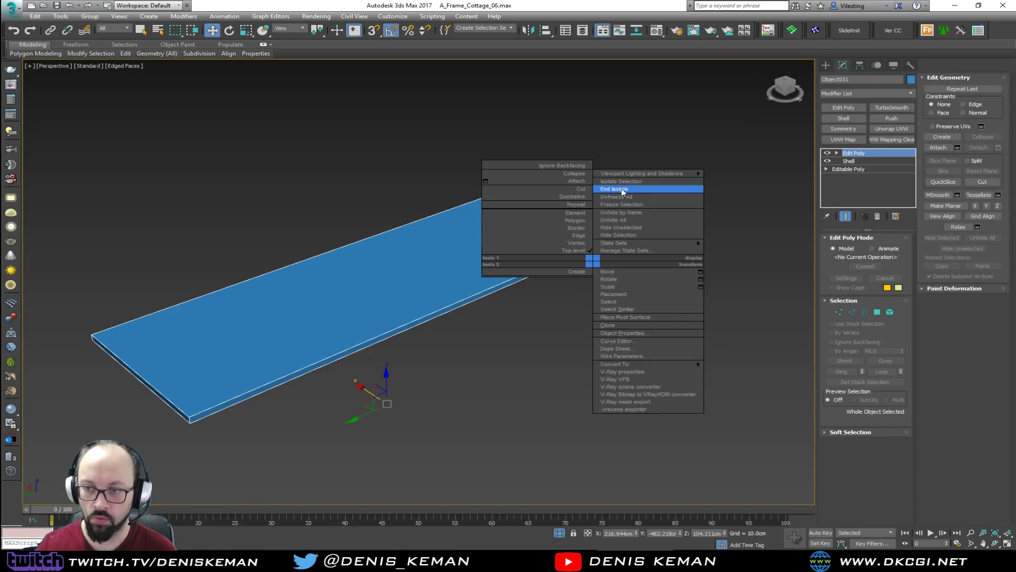
click(622, 191)
alt+middle_drag(616, 251, 499, 270)
middle_drag(430, 270, 502, 319)
key(4)
click(426, 281)
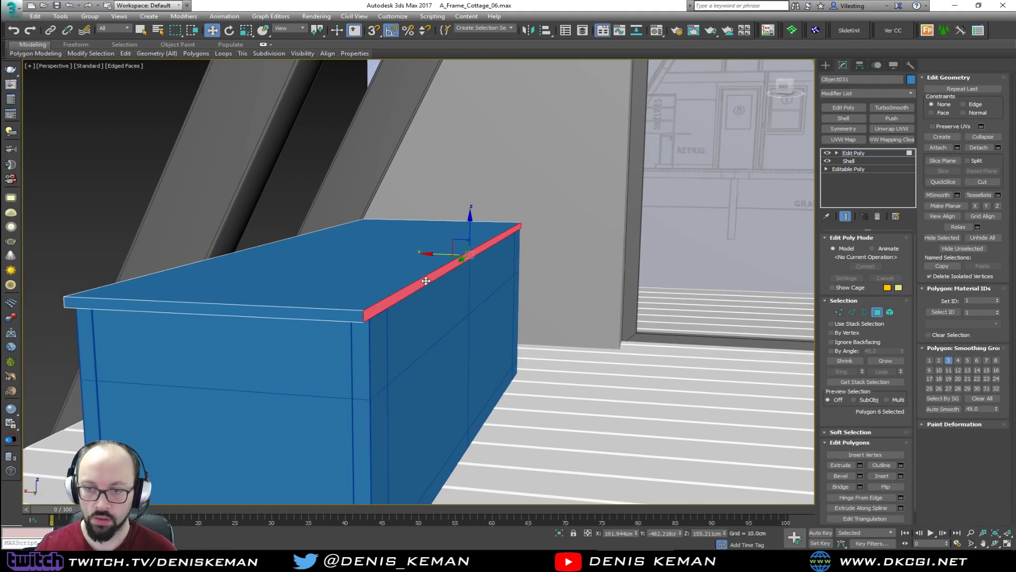
right_click(208, 33)
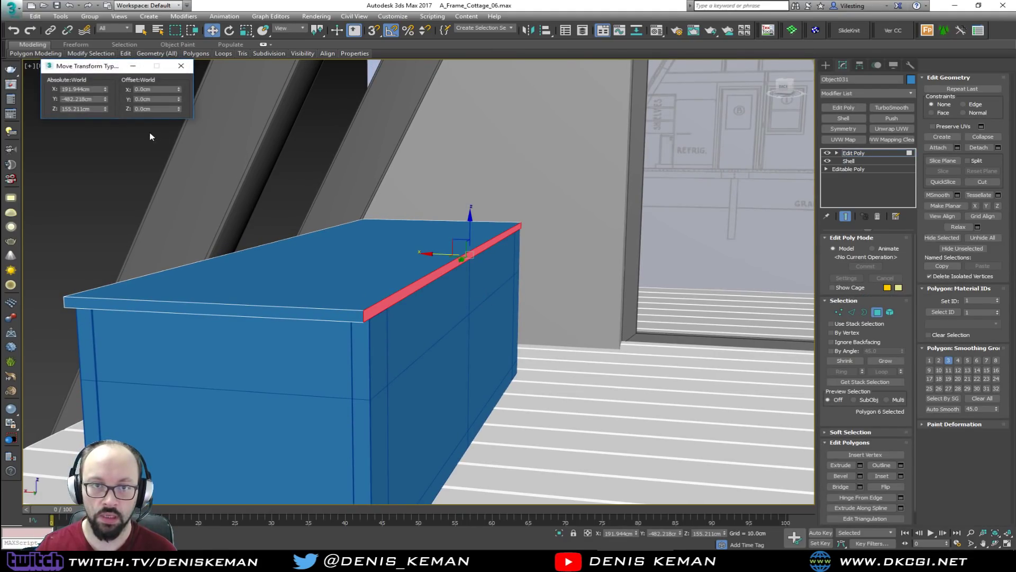
click(153, 89)
text(-)
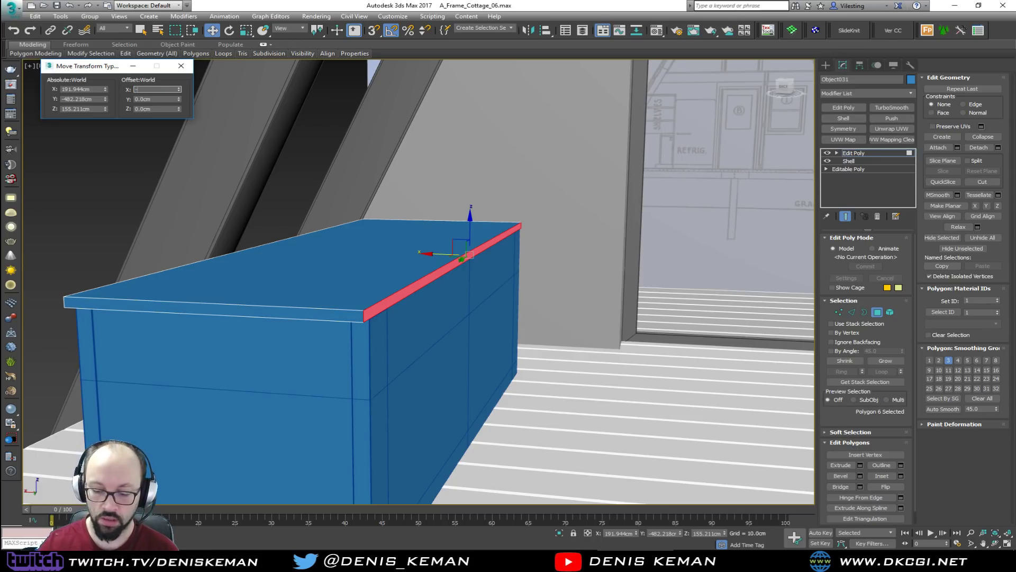
text(3)
key(Return)
Paste the copied Chamfer modifier on top of the tabletop's stack and deselect it with edged faces hidden
alt+middle_drag(249, 260, 572, 272)
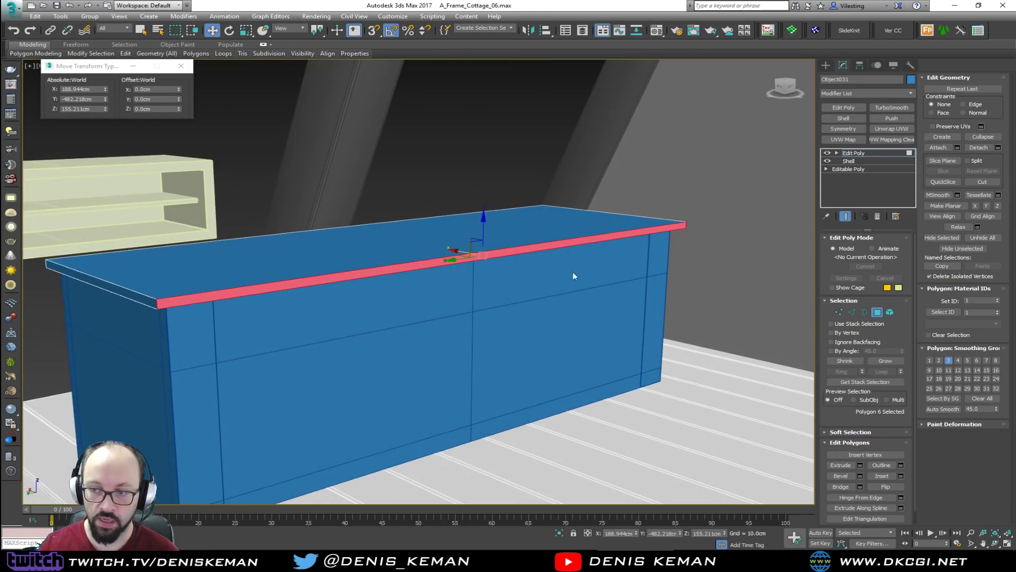
click(877, 312)
right_click(866, 150)
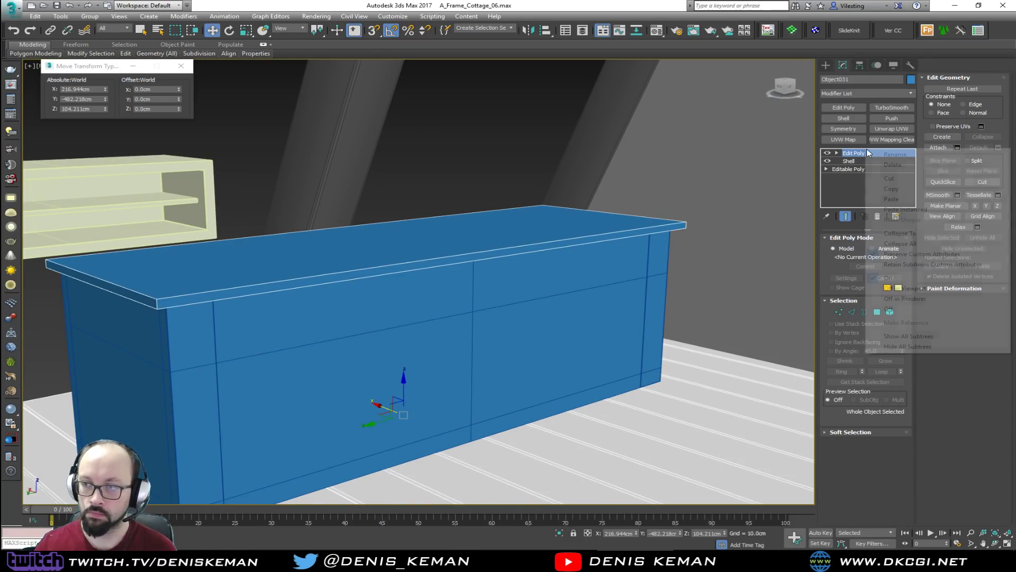
click(894, 199)
key(F4)
click(448, 157)
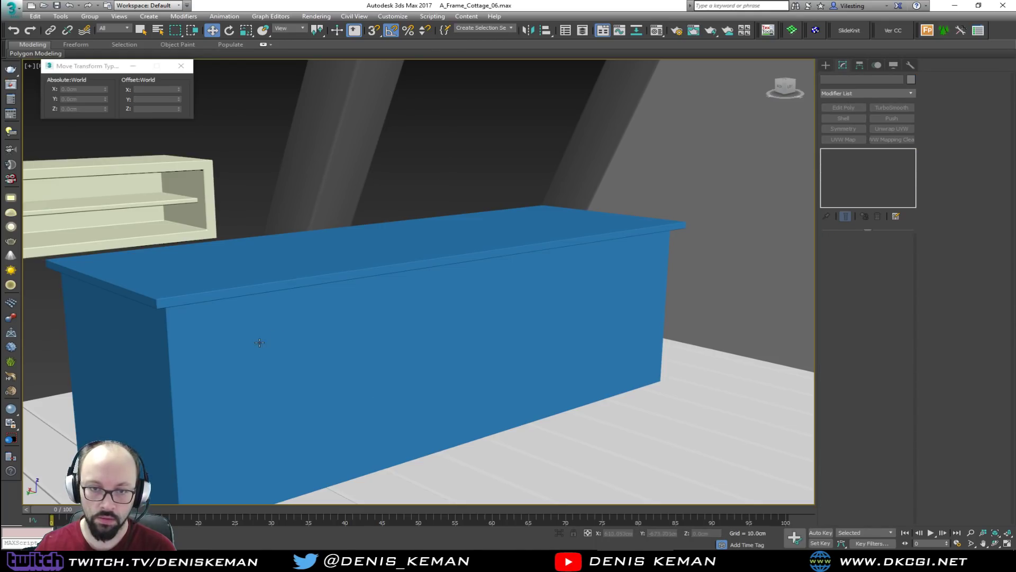
Show edged faces and create a linear shape from the horizontal edge loop around the upper part of the cabinet body
scroll(257, 343, up, 5)
key(F4)
middle_drag(188, 300, 391, 272)
click(182, 307)
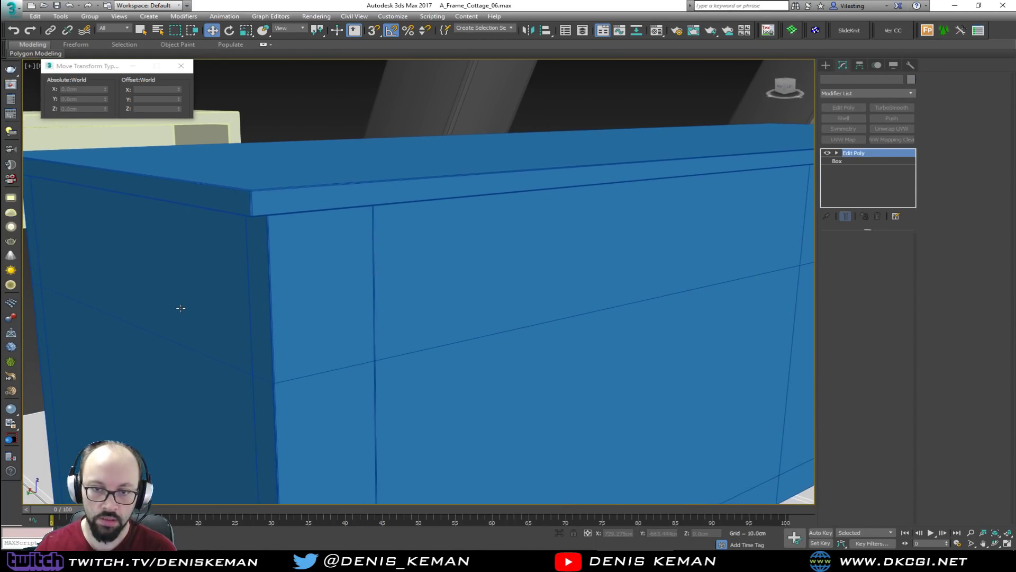
scroll(342, 332, down, 3)
middle_drag(342, 331, 421, 326)
scroll(347, 275, down, 2)
key(2)
double_click(416, 328)
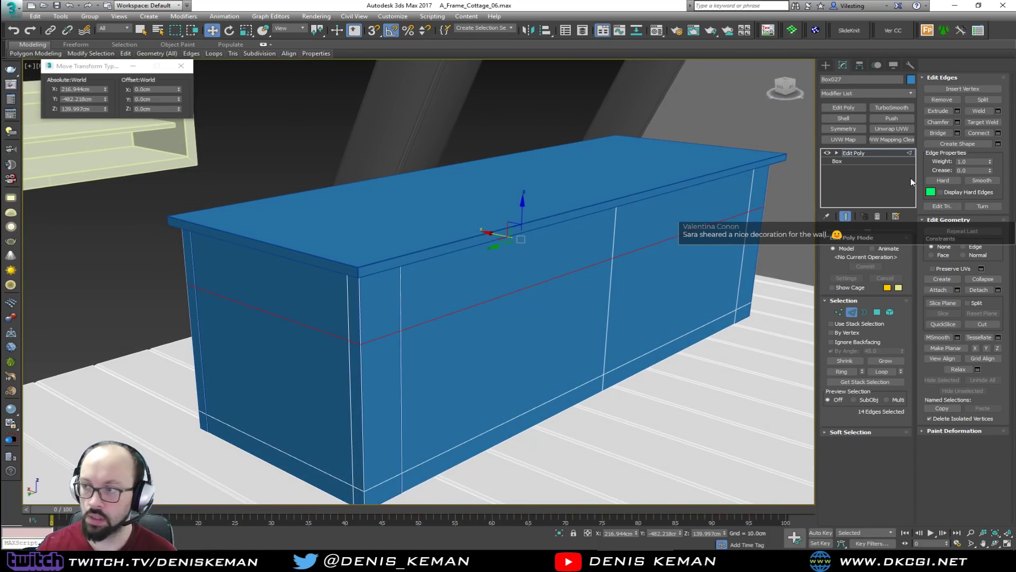
click(998, 133)
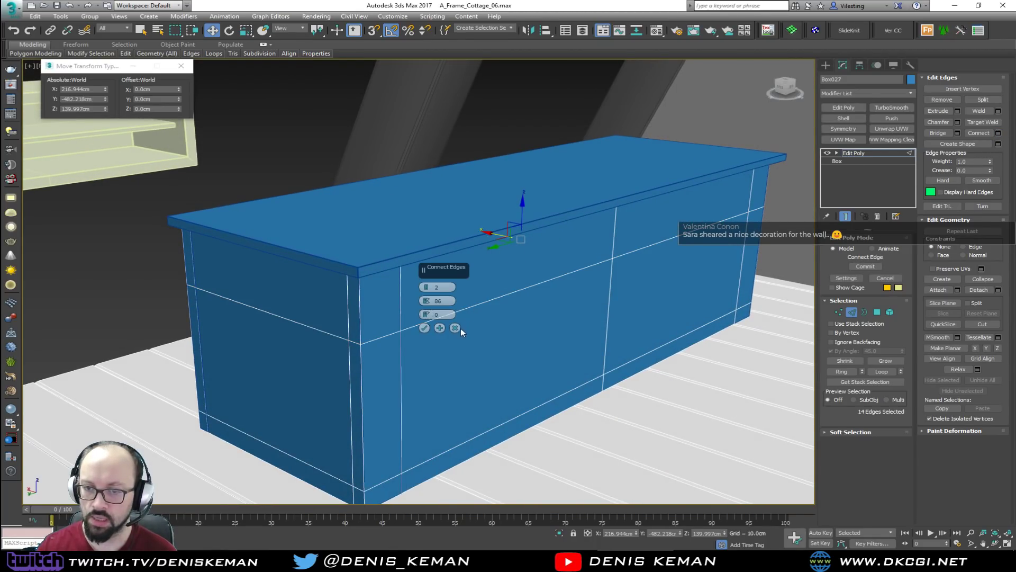
click(455, 328)
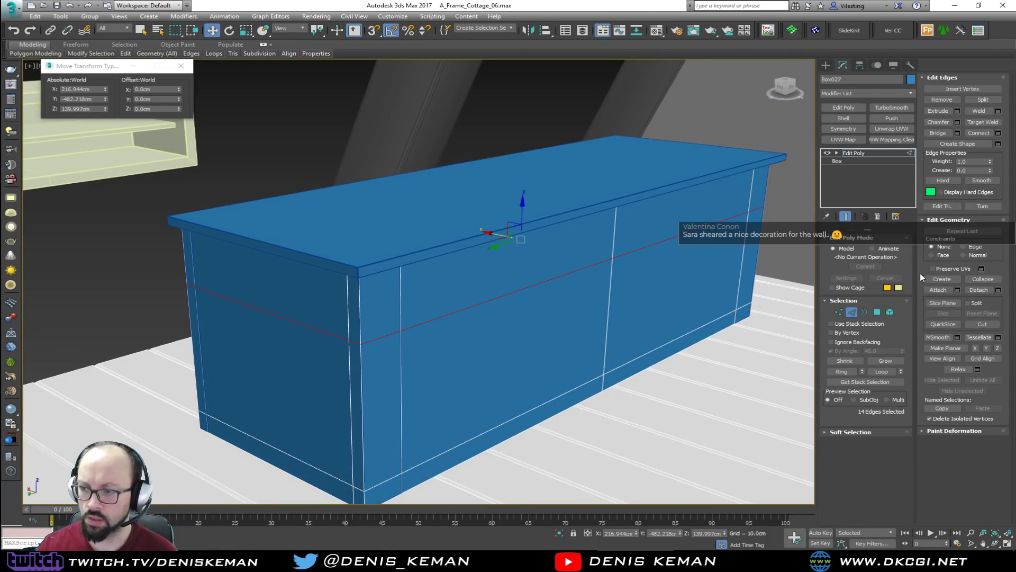
click(999, 143)
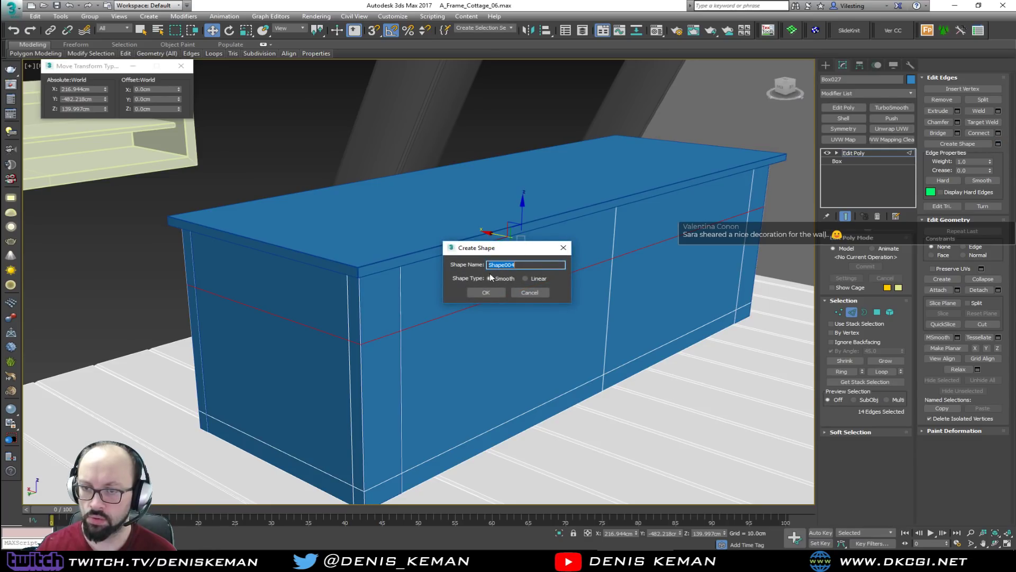
click(543, 279)
click(486, 292)
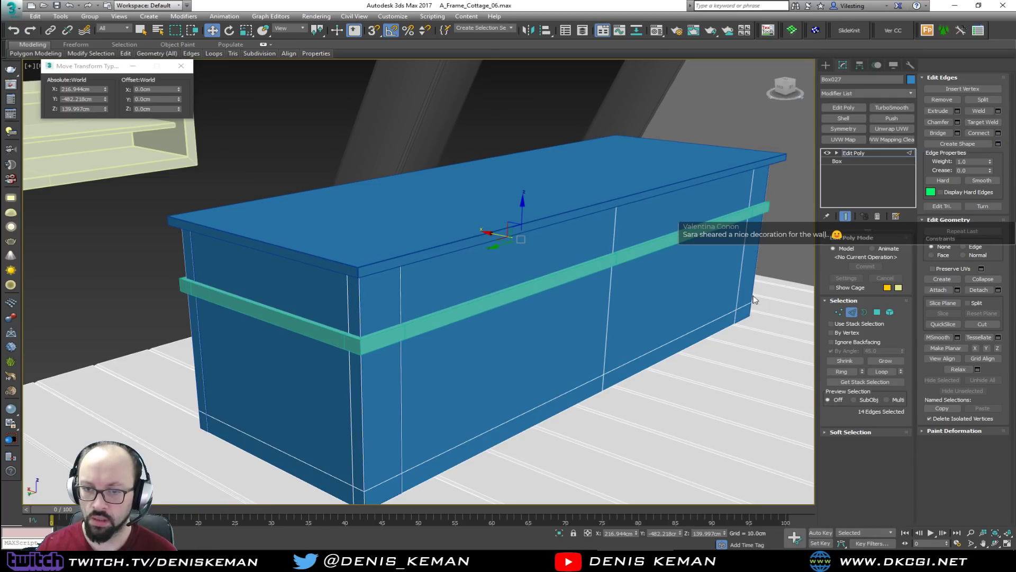
Isolate the new spline around the cabinet and disable its rendering in both the renderer and the viewport
click(851, 312)
key(F3)
click(381, 342)
key(F3)
key(alt+q)
alt+middle_drag(451, 329, 453, 339)
middle_drag(360, 363, 469, 291)
click(837, 249)
click(839, 256)
Snap the spline's near front corner vertex inward, in line with its two neighbouring vertices, to form a notch
scroll(486, 291, up, 5)
key(1)
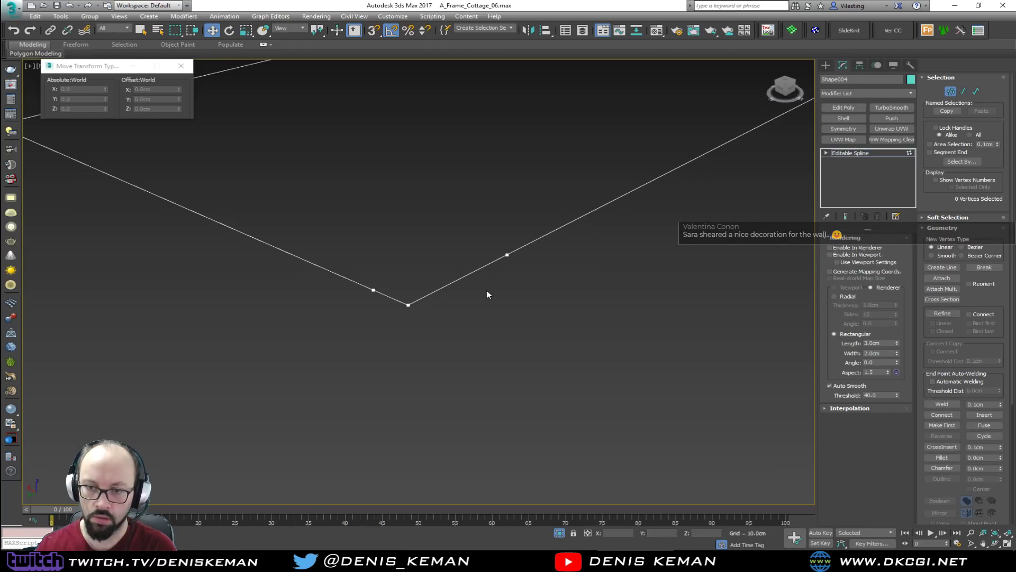
drag(414, 306, 401, 314)
alt+middle_drag(421, 298, 392, 310)
drag(389, 304, 435, 233)
right_click(435, 234)
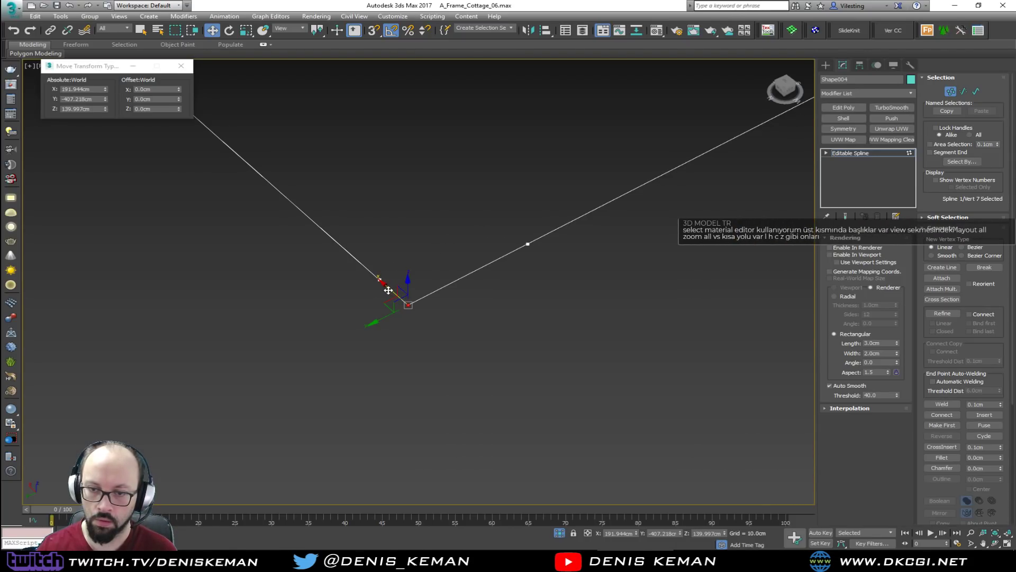
drag(389, 291, 526, 244)
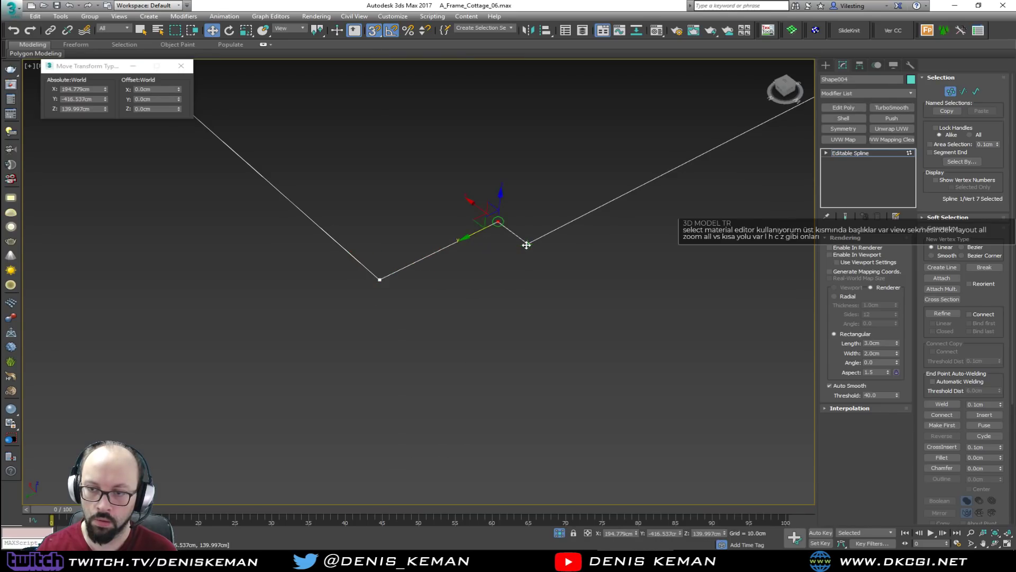
Snap the spline's near back corner vertex inward to form a matching notch
middle_drag(429, 183, 511, 302)
scroll(511, 302, down, 4)
scroll(510, 303, down, 2)
click(404, 257)
scroll(404, 257, up, 5)
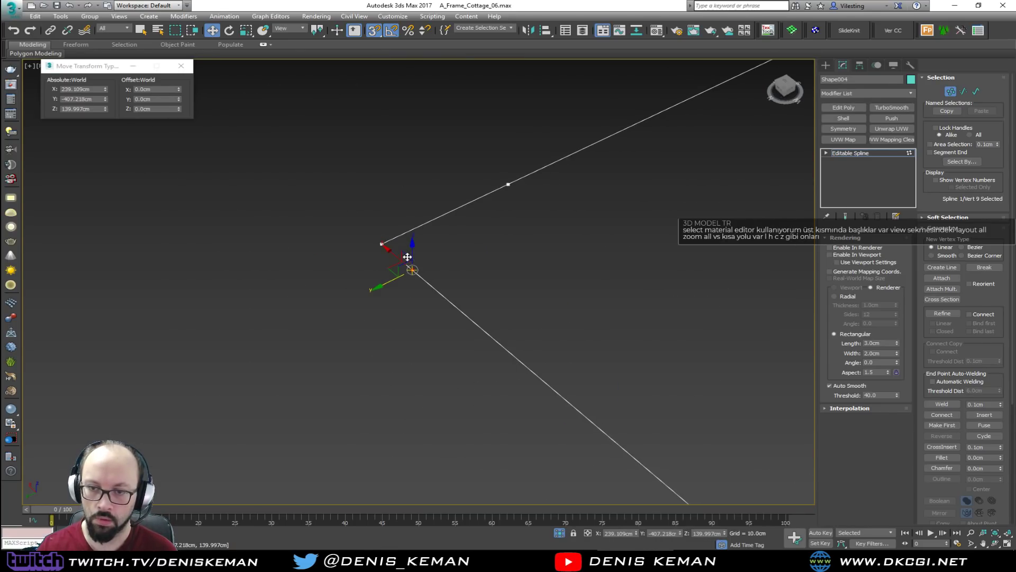
drag(390, 280, 508, 185)
click(380, 245)
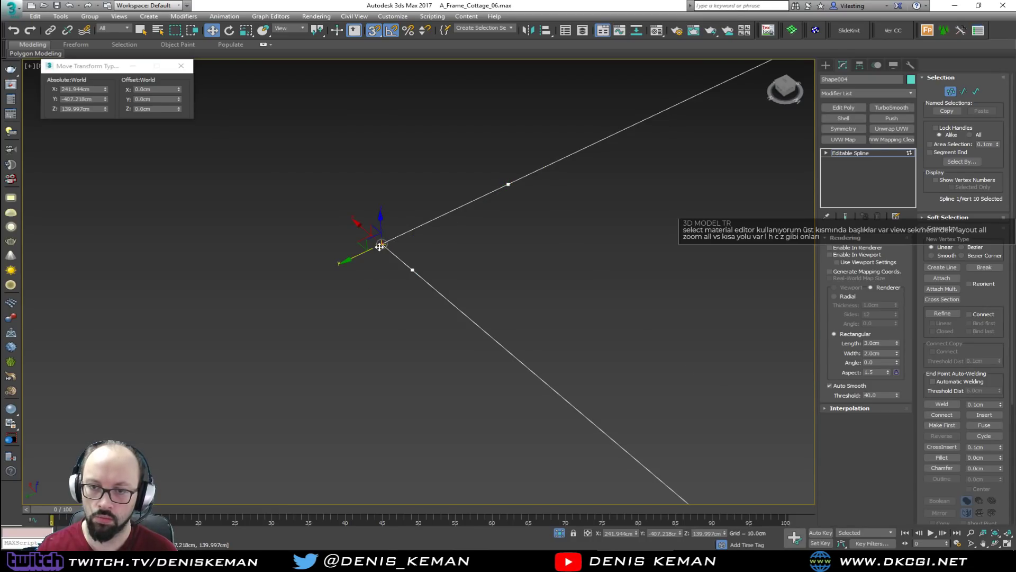
drag(361, 254, 524, 211)
Snap the spline's far back corner vertex inward to form the third notch
scroll(526, 231, down, 4)
middle_drag(507, 216, 409, 259)
scroll(463, 230, up, 4)
click(447, 219)
scroll(447, 218, up, 5)
drag(408, 199, 175, 341)
Snap the spline's far front corner vertex inward to form the fourth notch, and clear the vertex selection
middle_drag(267, 338, 277, 233)
scroll(277, 233, down, 5)
middle_drag(487, 283, 432, 207)
scroll(432, 206, down, 2)
scroll(481, 317, up, 3)
drag(669, 305, 442, 307)
scroll(652, 230, down, 4)
scroll(460, 257, down, 5)
click(513, 315)
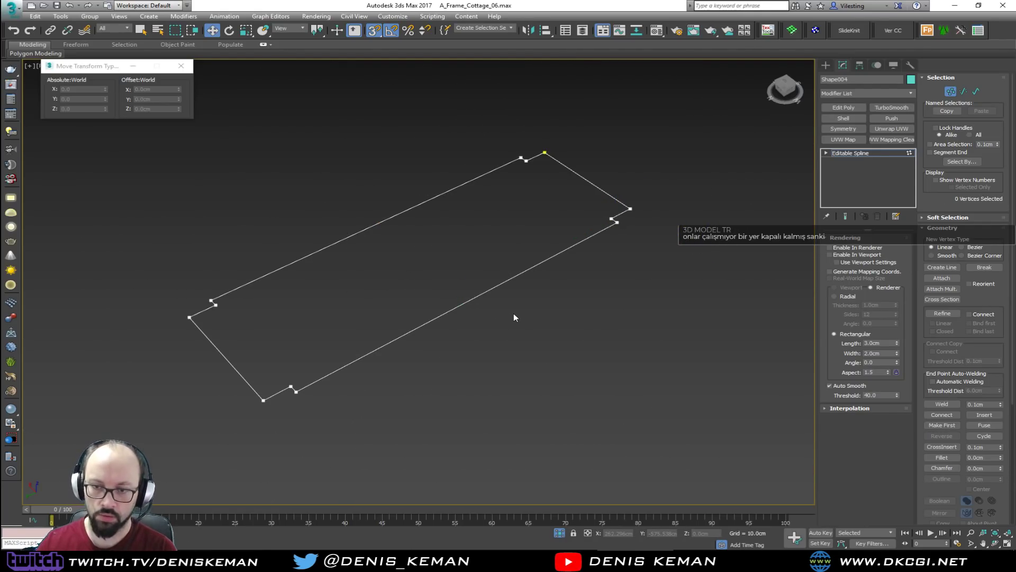
Turn the notched outline into a solid board by adding Edit Poly and Shell modifiers
click(851, 108)
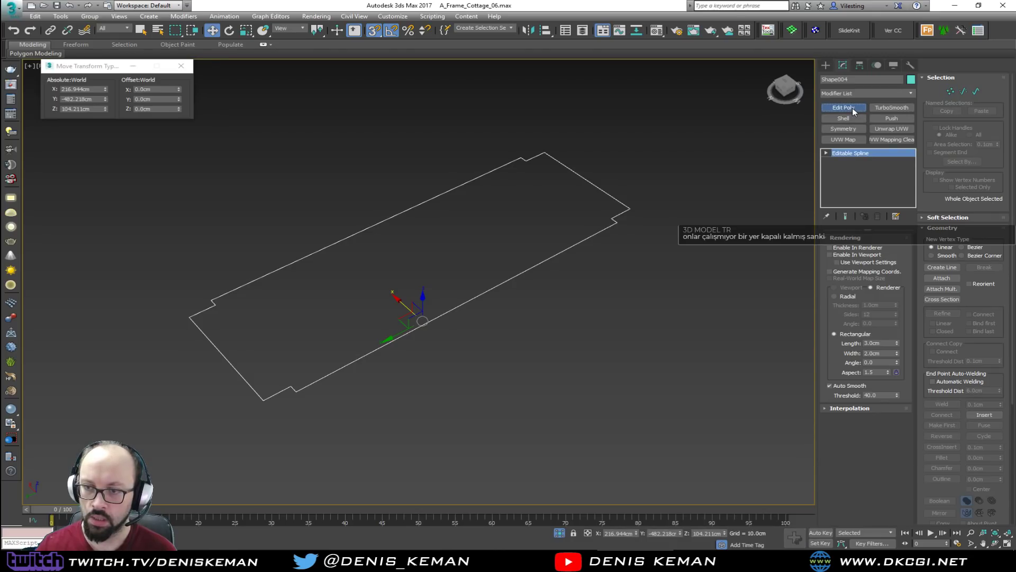
click(843, 118)
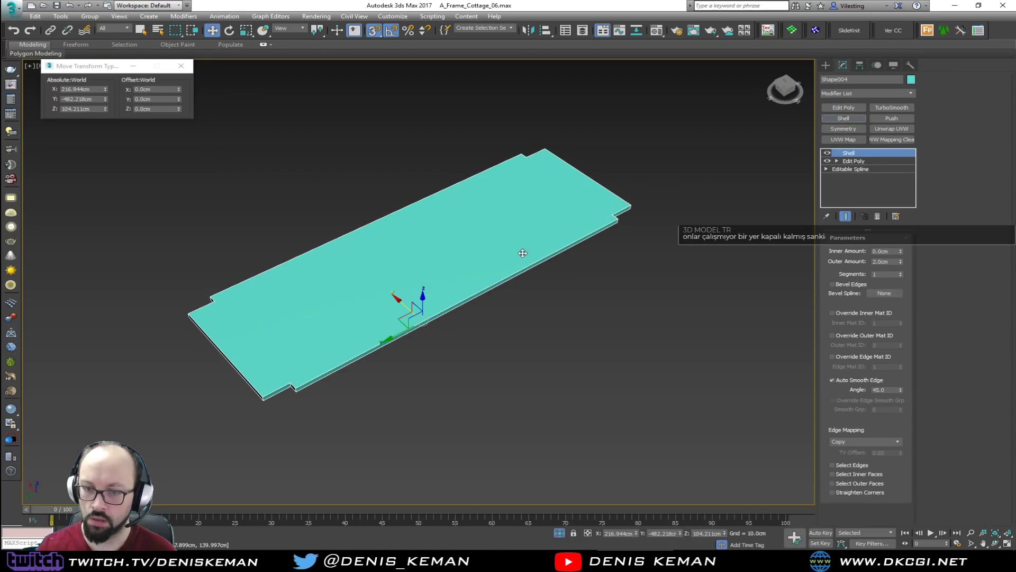
alt+middle_drag(521, 252, 526, 231)
scroll(366, 321, up, 3)
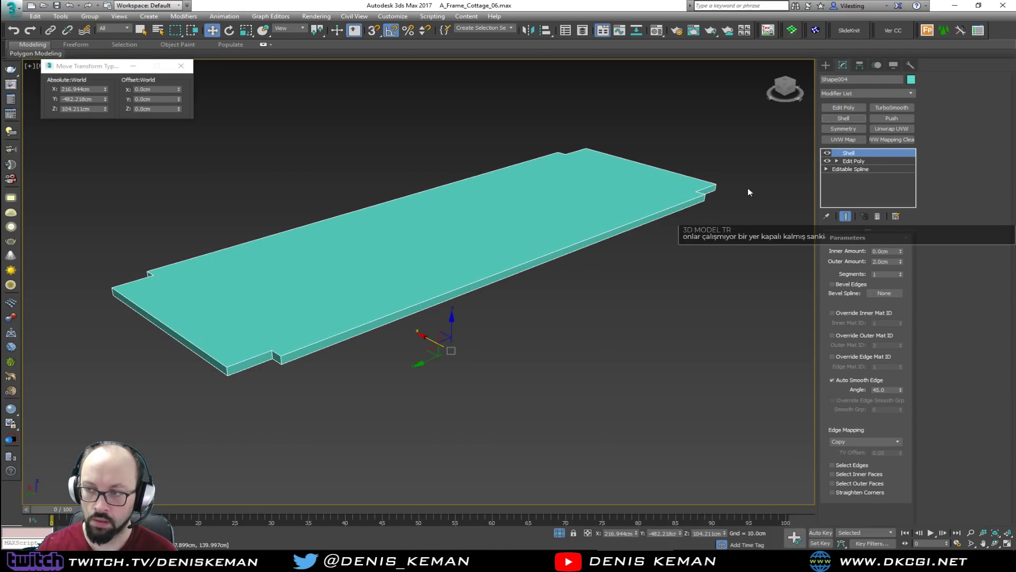
Paste the copied Chamfer modifier above the board's Shell and end isolation
right_click(852, 156)
click(878, 202)
right_click(507, 260)
click(552, 188)
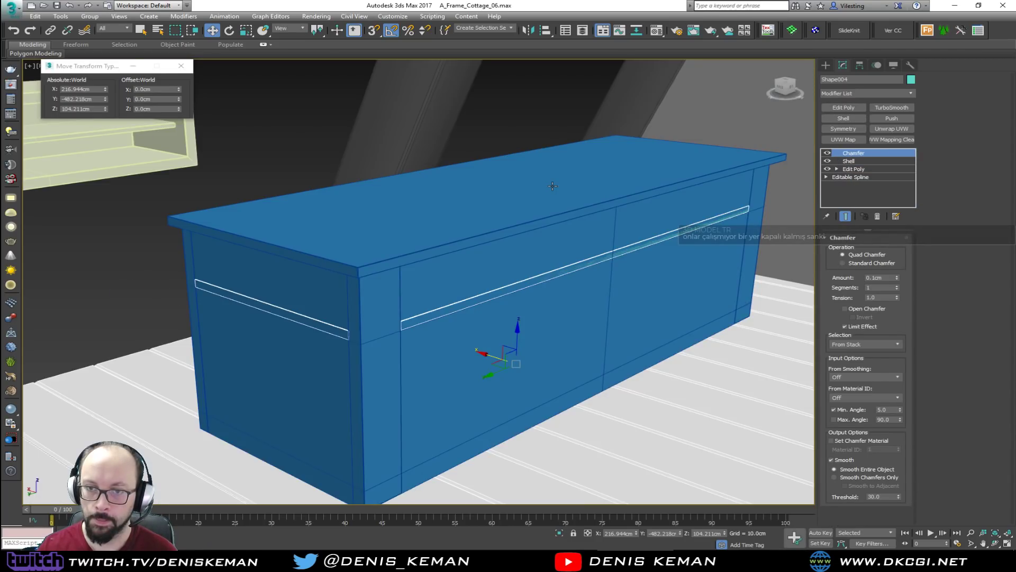
Delete the original box body so only the cabinet's legs, overhanging top and notched board remain
scroll(465, 246, up, 5)
click(454, 274)
middle_drag(454, 276, 462, 212)
middle_drag(387, 292, 399, 231)
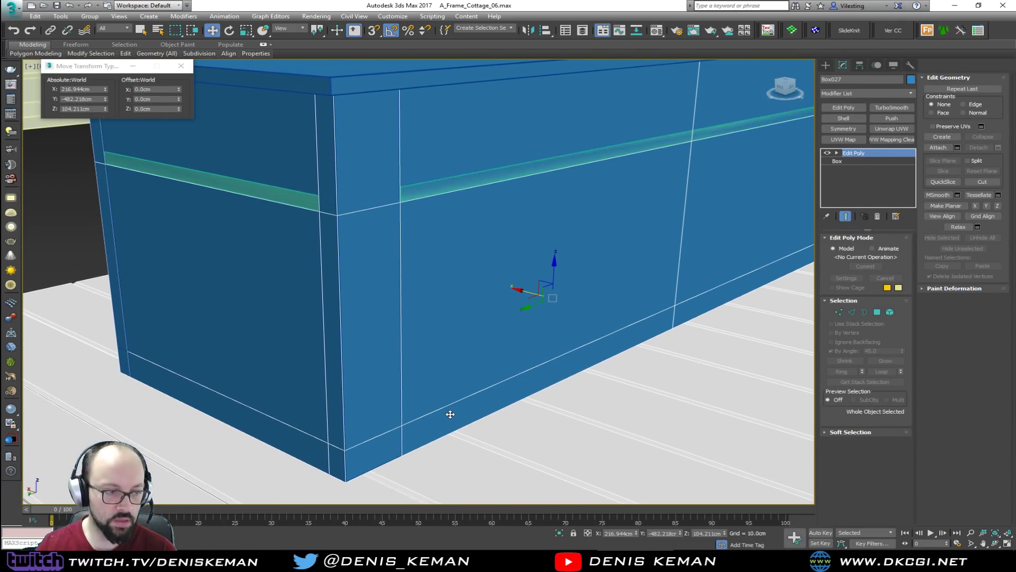
key(Delete)
Create one instance of the notched board straight below it as the bottom shelf, near the lower ends of the legs
click(447, 182)
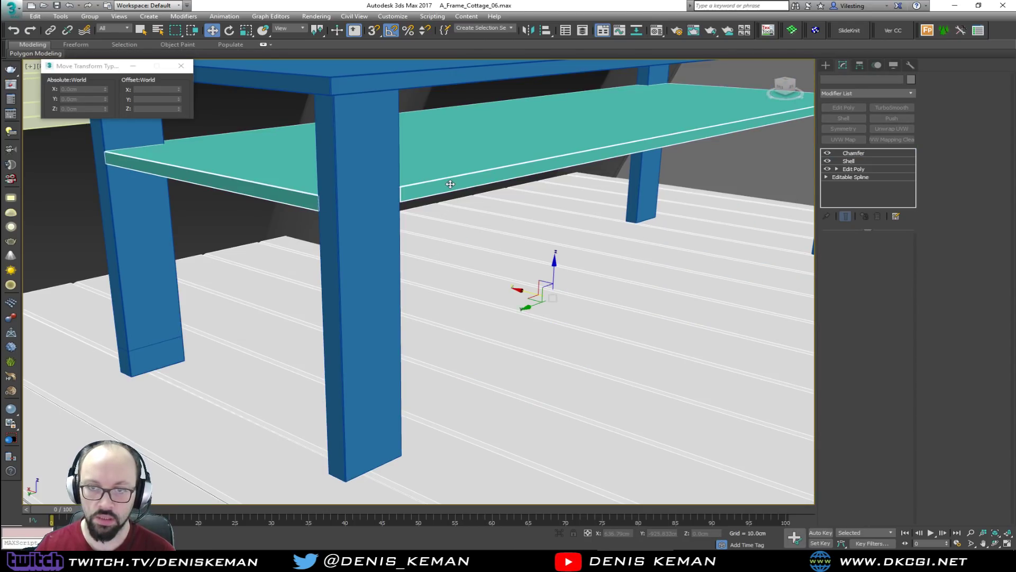
shift+drag(554, 273, 554, 412)
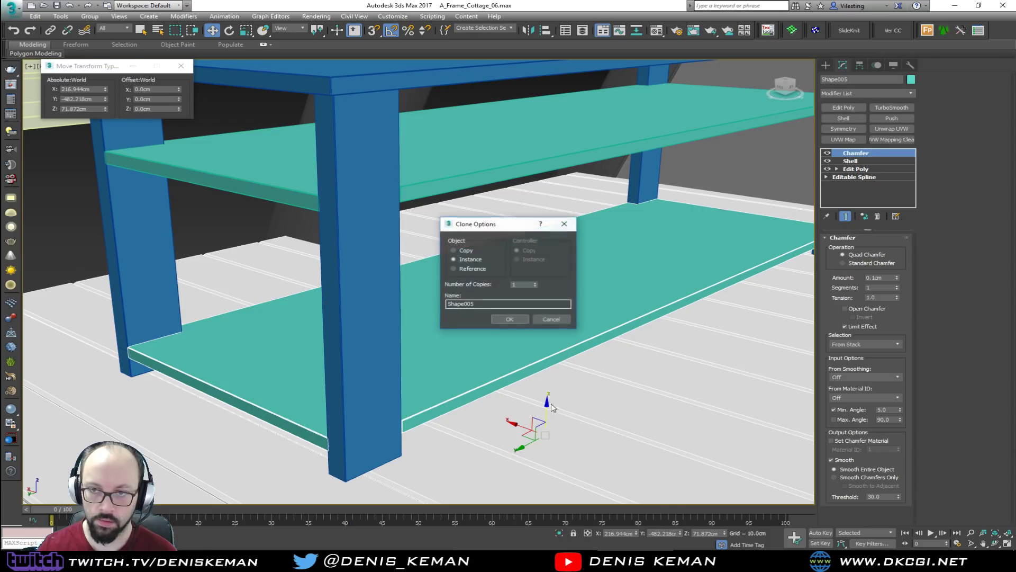
click(511, 320)
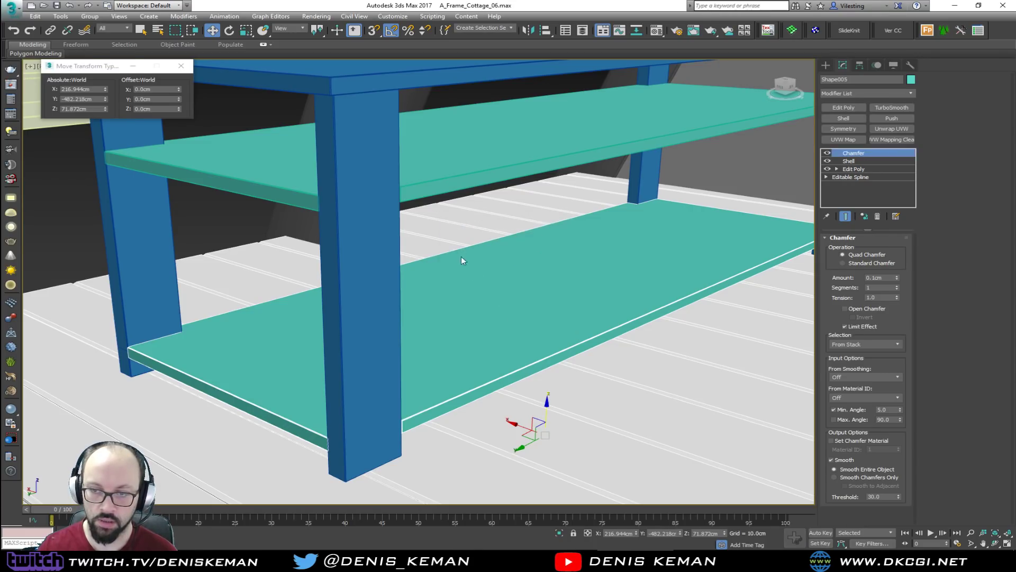
Give both shelves and the cabinet top a medium grey custom object color, and clear the selection
scroll(431, 285, down, 5)
ctrl+click(434, 268)
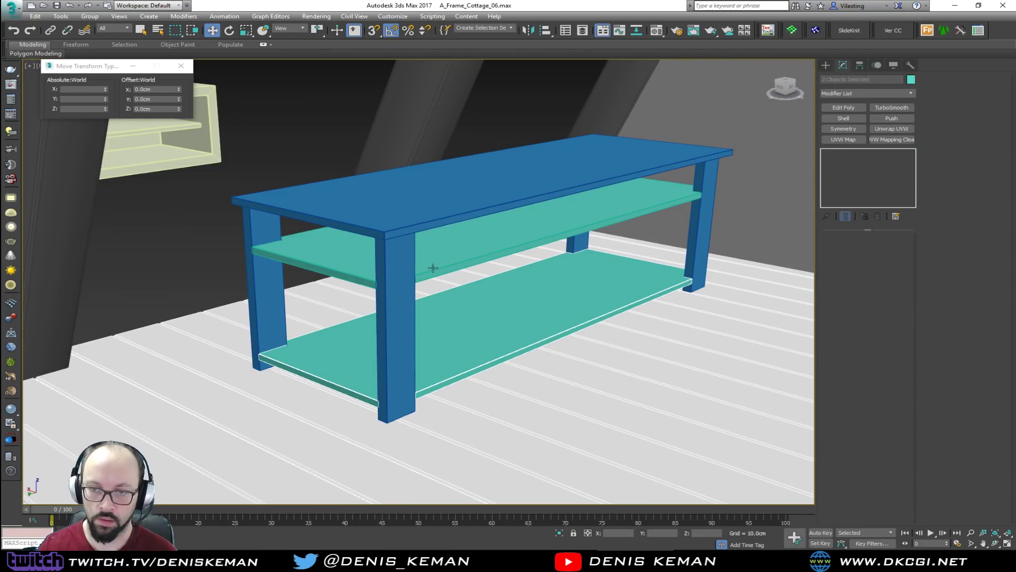
ctrl+click(441, 194)
click(911, 79)
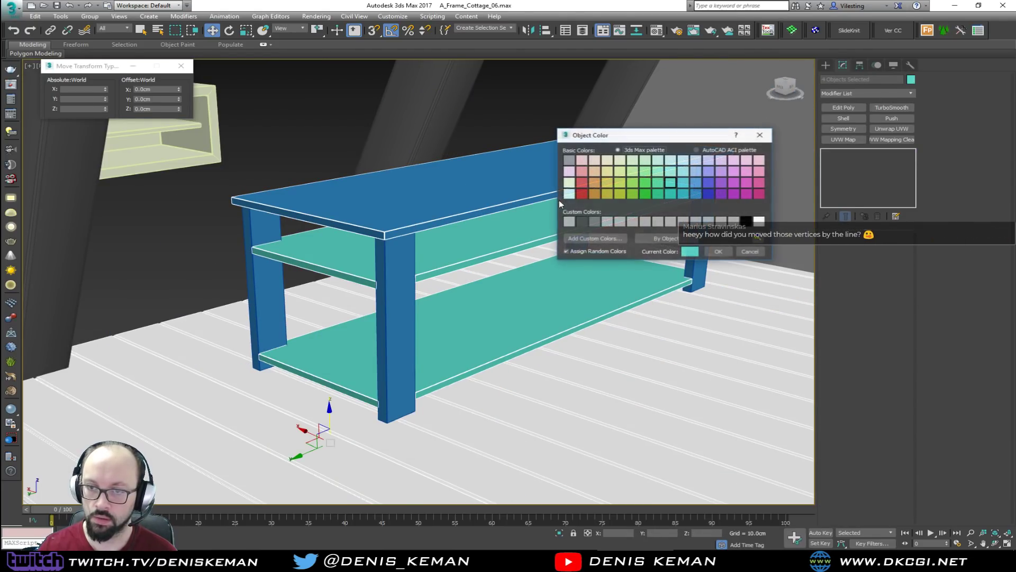
click(594, 221)
click(718, 251)
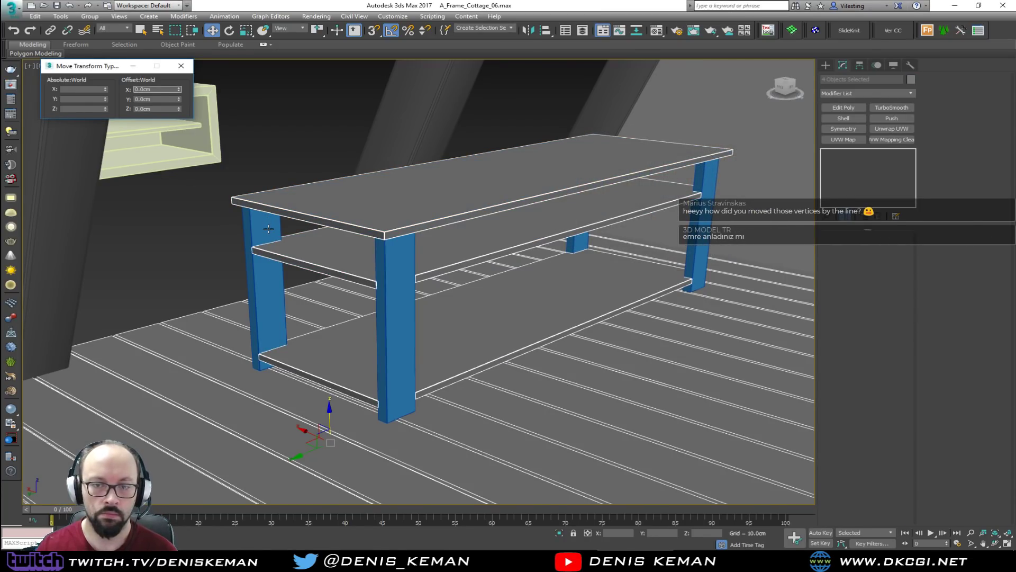
click(230, 282)
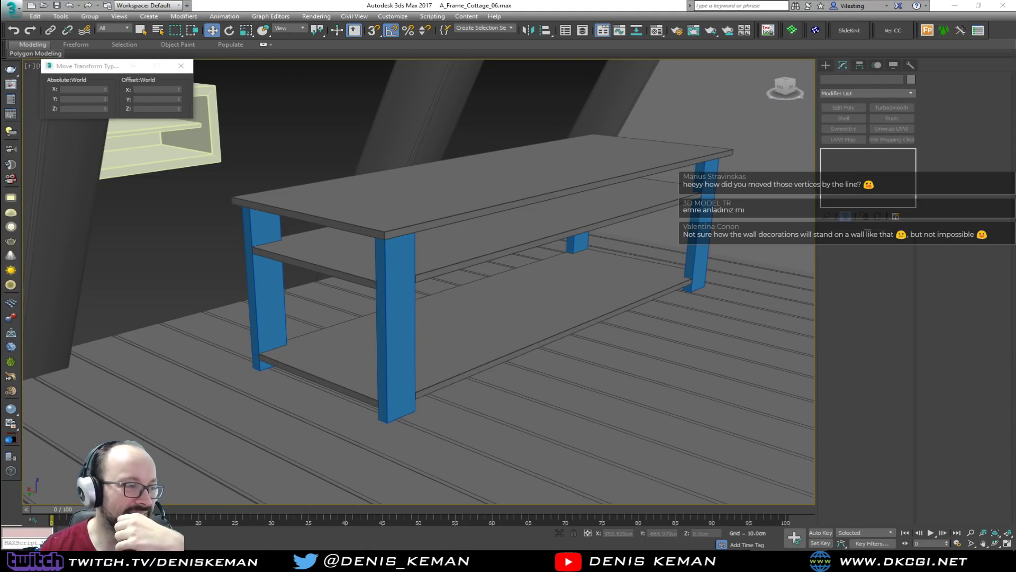
Switch to Discord and look through the wall decoration and firewood storage images in the streaming_related channel
drag(0, 104, 356, 105)
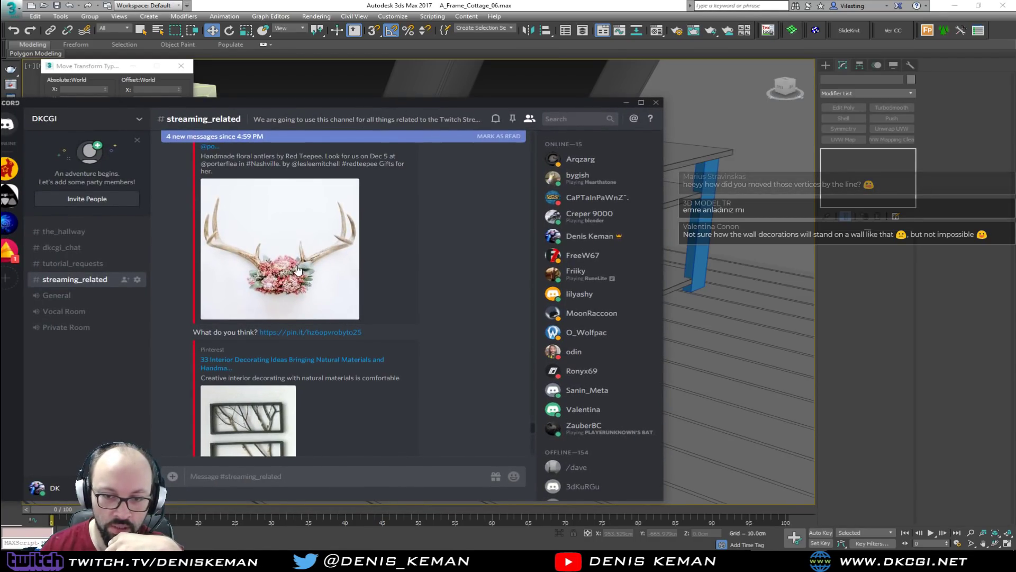
drag(370, 112, 503, 90)
scroll(450, 362, down, 3)
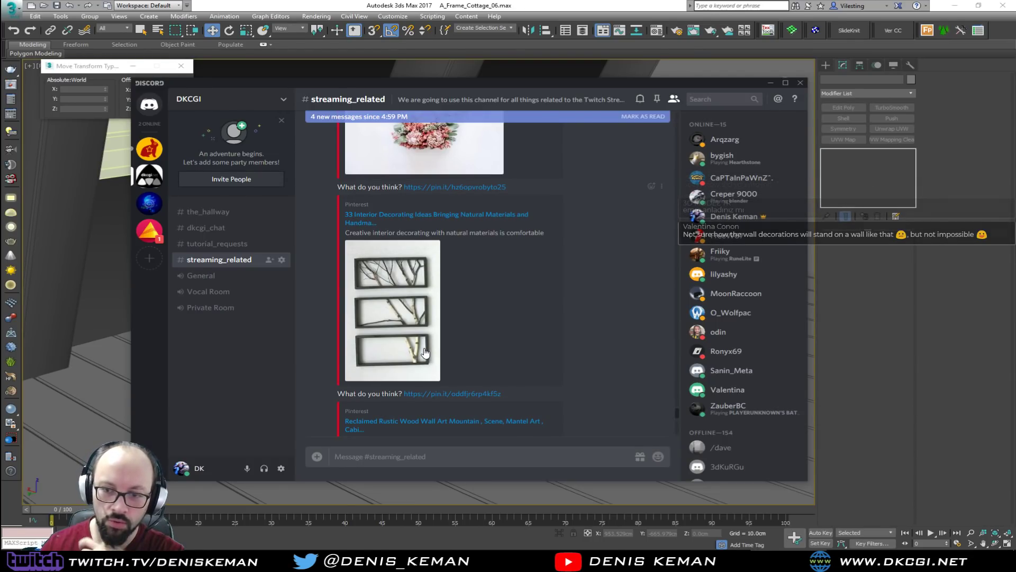
scroll(407, 296, down, 3)
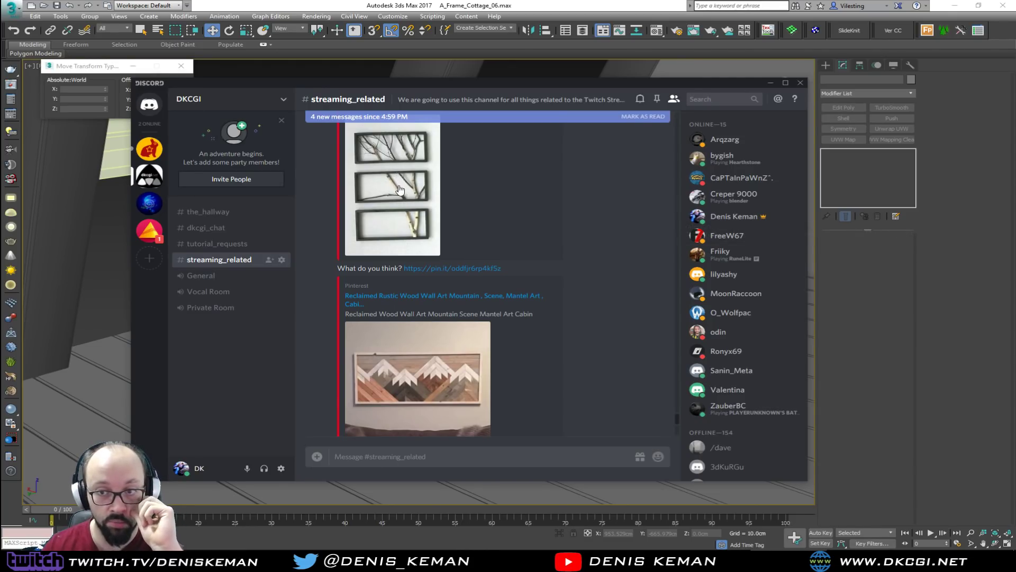
scroll(440, 220, up, 2)
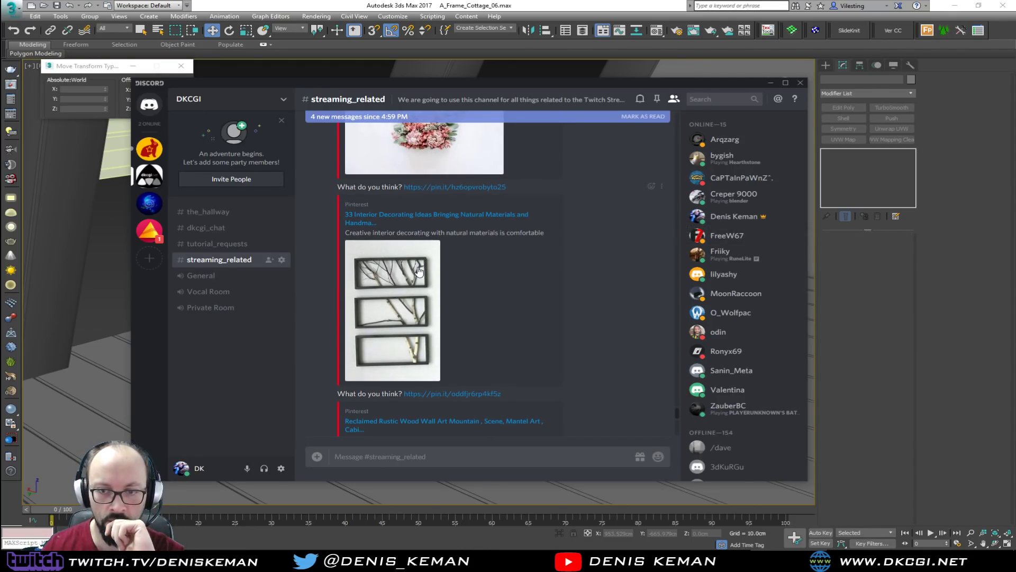
scroll(445, 222, down, 3)
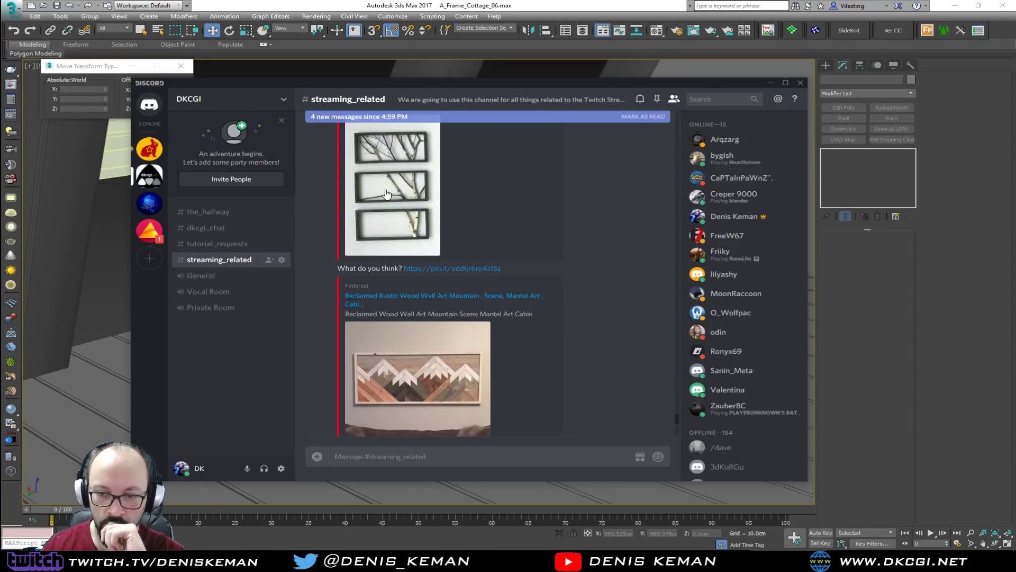
scroll(385, 196, down, 5)
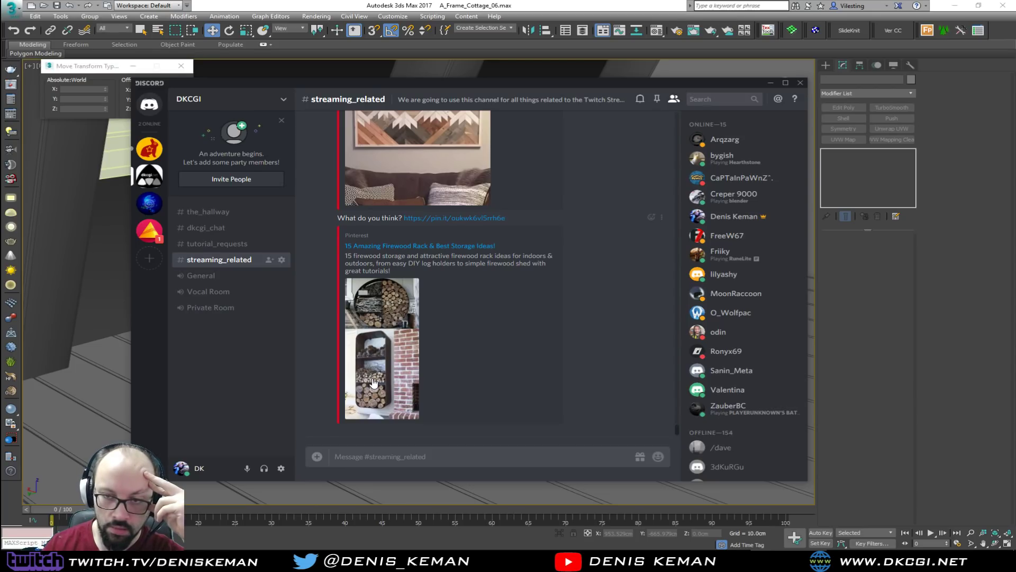
drag(488, 82, 499, 83)
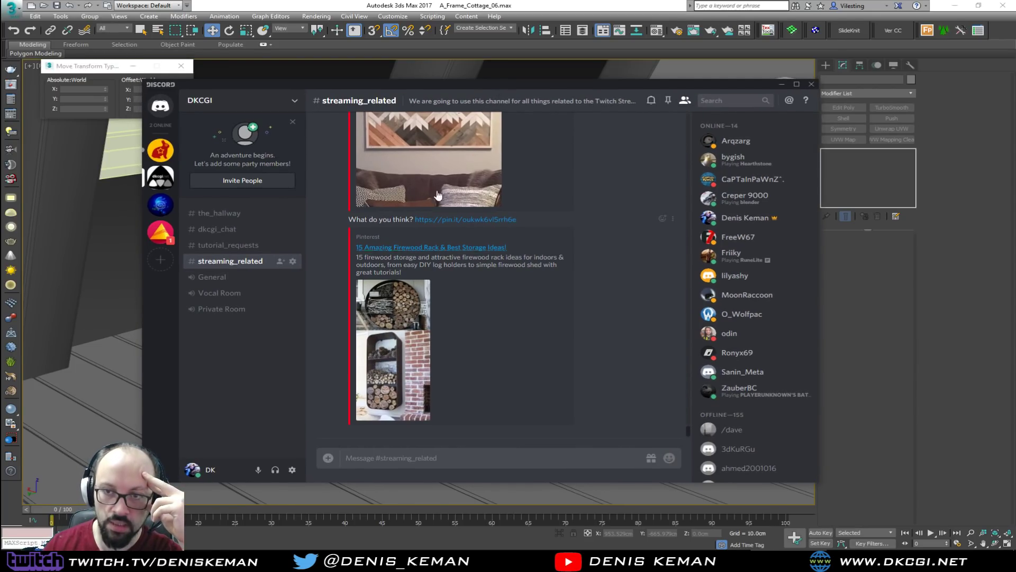
drag(473, 88, 0, 87)
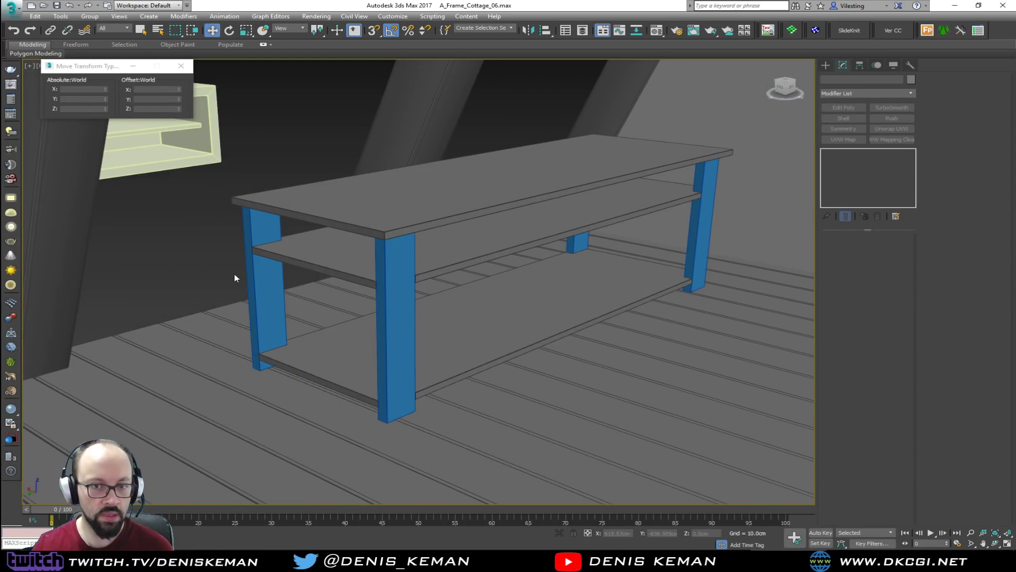
Examine the room around the hanging fireplace and the wall space beside the cabinet
scroll(514, 279, down, 5)
alt+middle_drag(515, 279, 466, 274)
middle_drag(155, 275, 656, 325)
middle_drag(320, 296, 446, 339)
scroll(430, 327, down, 5)
scroll(433, 332, up, 5)
middle_drag(207, 263, 328, 284)
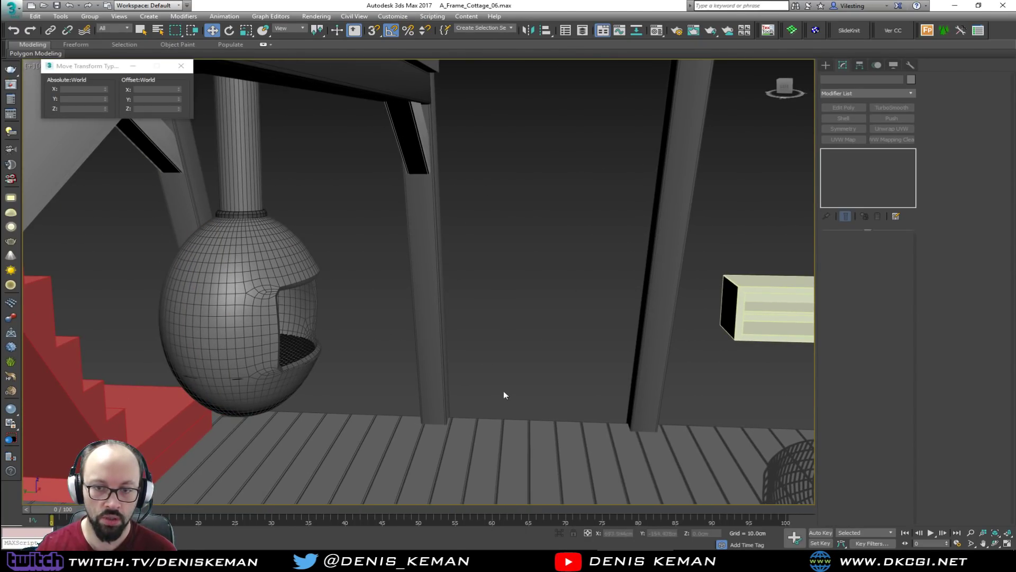
middle_drag(526, 268, 201, 290)
alt+middle_drag(333, 315, 99, 275)
alt+middle_drag(418, 379, 498, 405)
scroll(498, 405, up, 5)
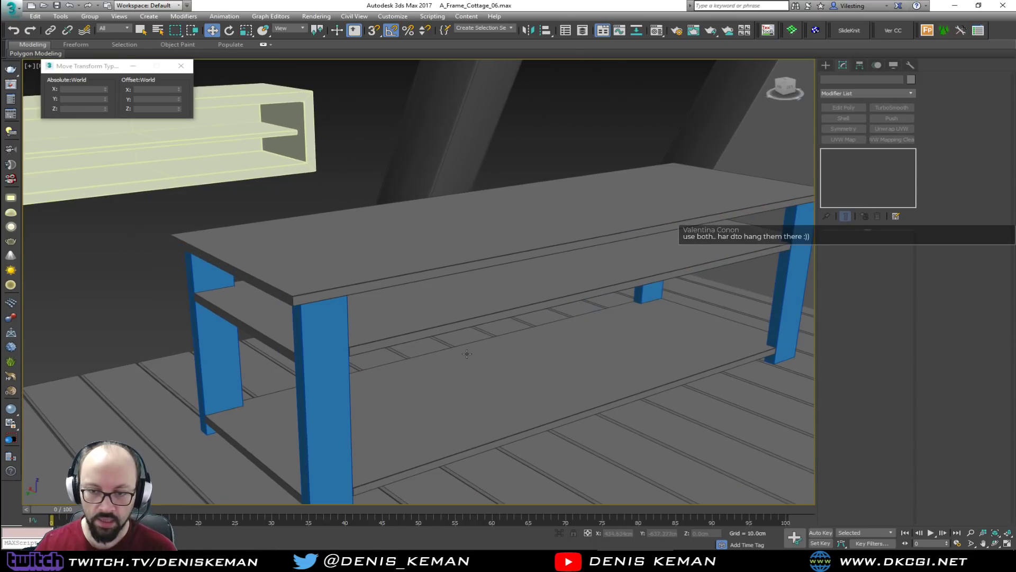
Change the cabinet legs' object color to the dark grey custom color
click(334, 396)
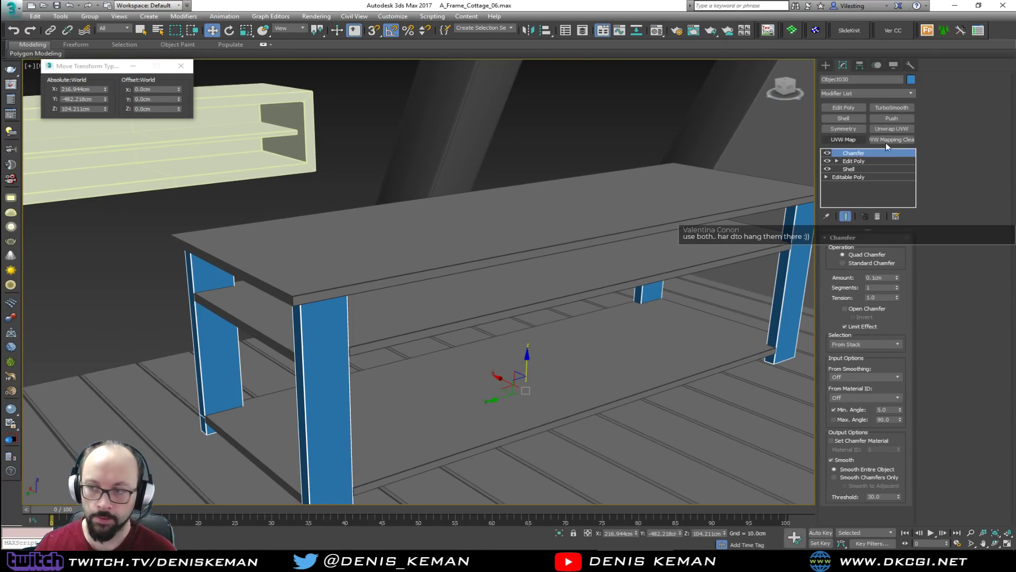
click(908, 81)
click(582, 222)
click(718, 251)
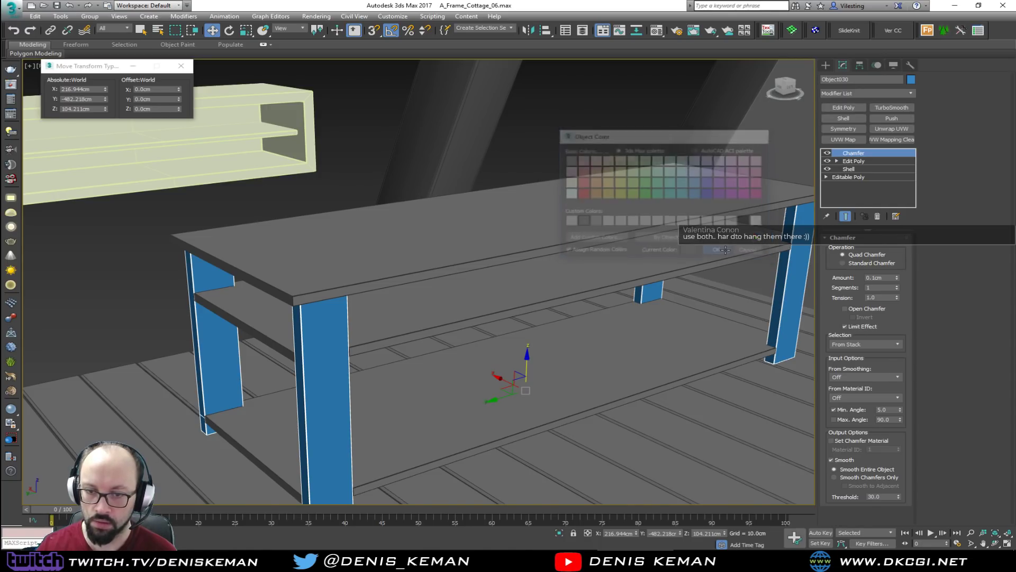
click(353, 184)
Recolor both shelves and the cabinet top with the same dark grey custom color as the legs, and clear the selection
middle_drag(391, 316, 311, 221)
click(592, 305)
ctrl+click(535, 207)
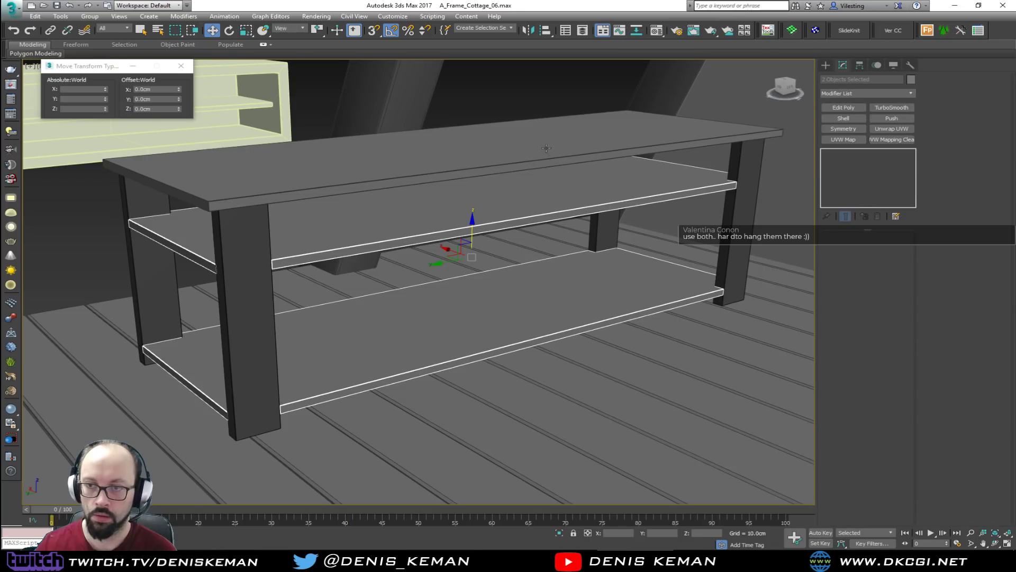
ctrl+click(546, 149)
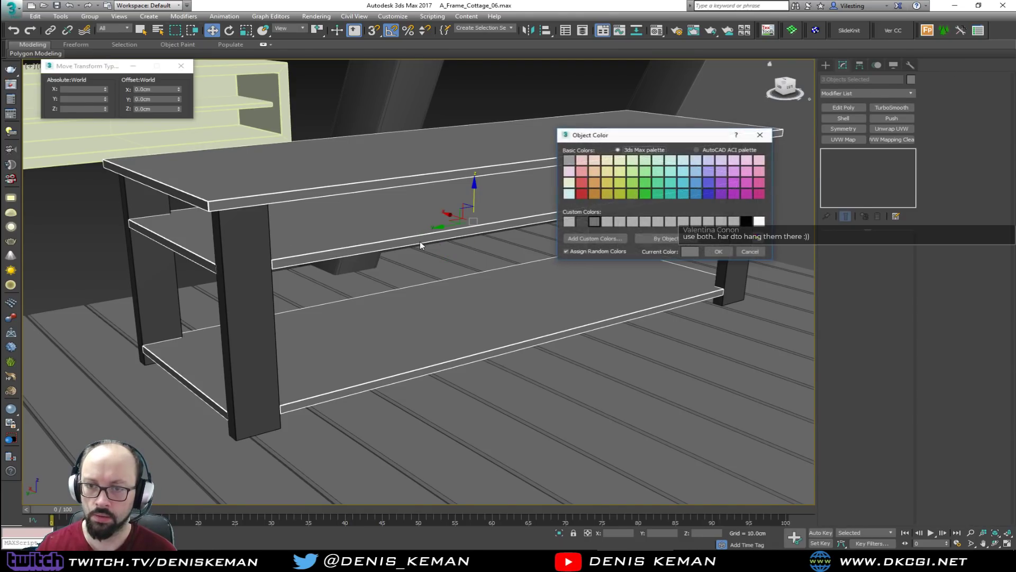
click(579, 224)
click(717, 251)
click(497, 111)
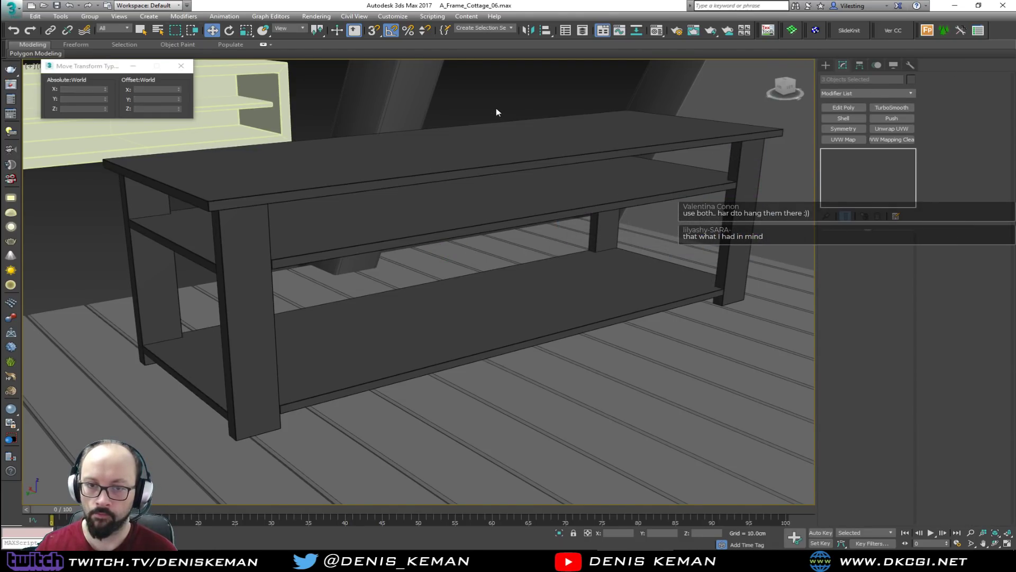
Examine the recolored cabinet in the room and up close, alongside the wall shelf, chairs and table
key(F4)
alt+middle_drag(451, 256, 193, 265)
scroll(561, 291, down, 4)
scroll(561, 291, up, 5)
middle_drag(415, 265, 428, 293)
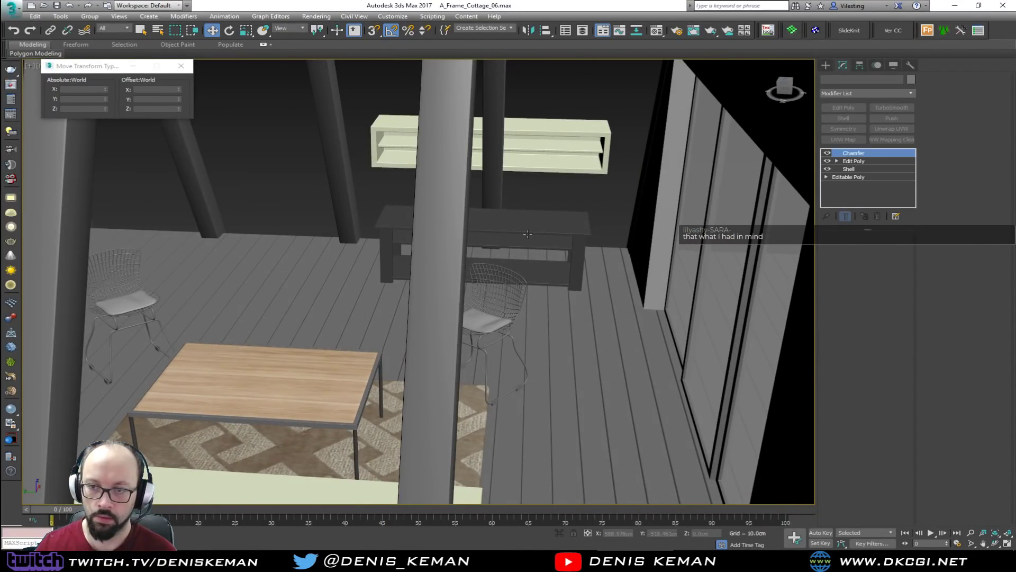
click(528, 234)
key(z)
alt+middle_drag(528, 234, 518, 246)
scroll(472, 344, up, 4)
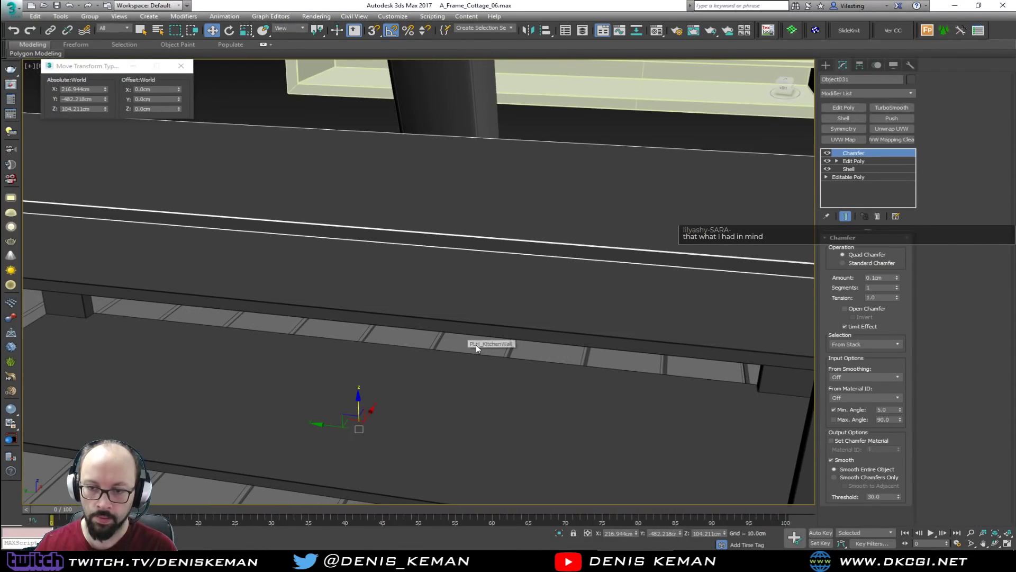
scroll(562, 346, down, 6)
alt+middle_drag(573, 321, 622, 340)
scroll(497, 336, up, 3)
Add the shelves and legs to the selected top and slide the whole cabinet lengthwise along the wall
ctrl+click(487, 334)
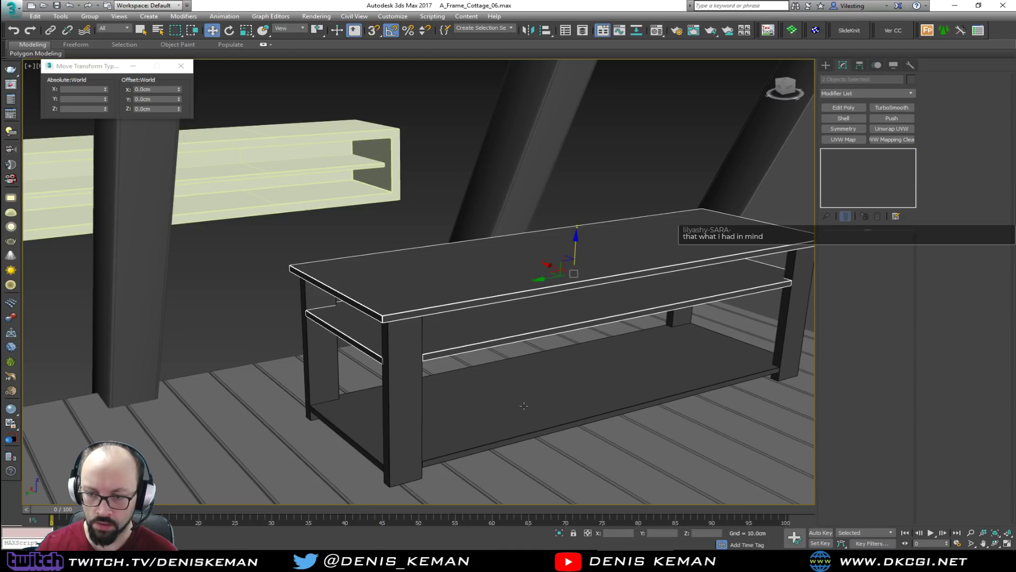
ctrl+click(523, 406)
ctrl+click(411, 414)
middle_drag(612, 348, 510, 375)
alt+middle_drag(511, 374, 476, 376)
drag(448, 333, 533, 291)
mouse_move(533, 291)
alt+middle_down()
mouse_move(537, 281)
mouse_move(494, 277)
mouse_move(517, 284)
alt+middle_up()
drag(523, 294, 483, 301)
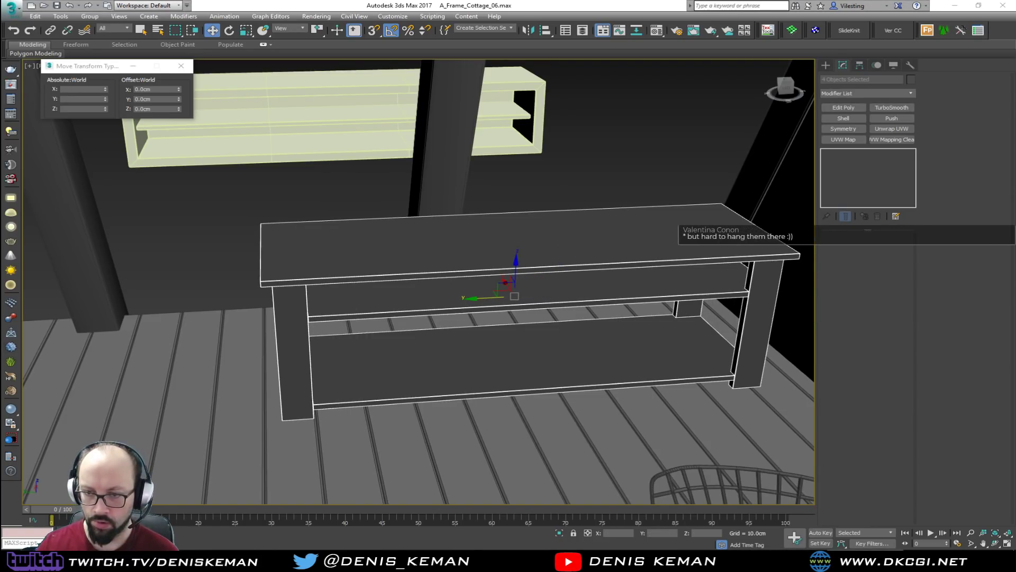
middle_drag(286, 324, 247, 331)
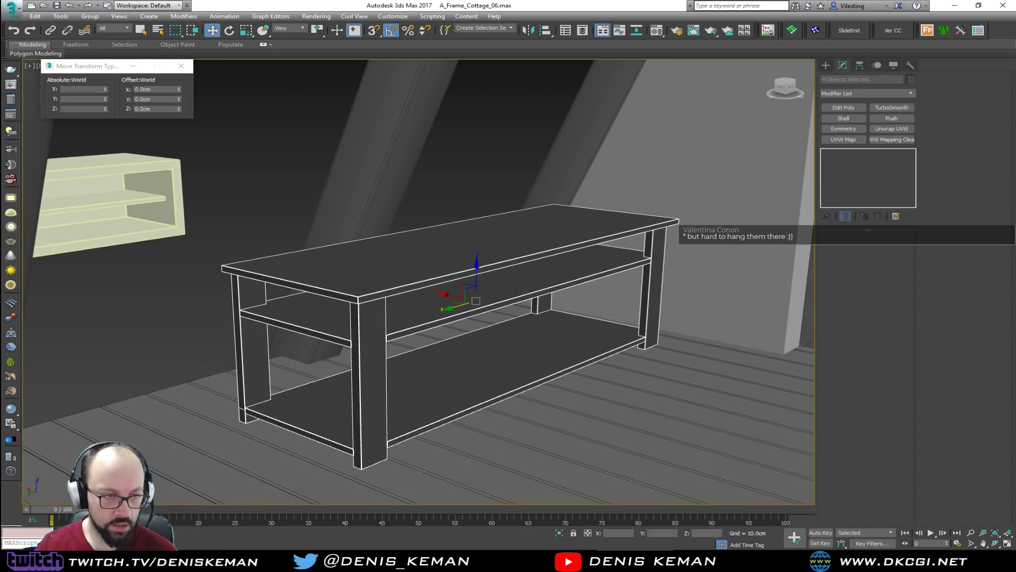
Check the Idea_Table reference photo and examine the short end of the cabinet model
drag(0, 65, 487, 65)
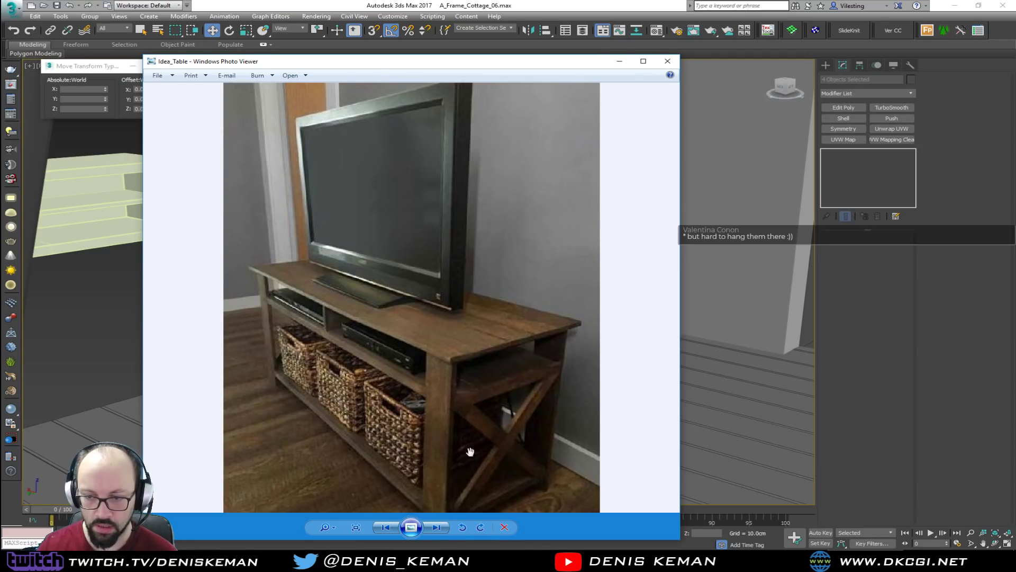
drag(482, 62, 0, 63)
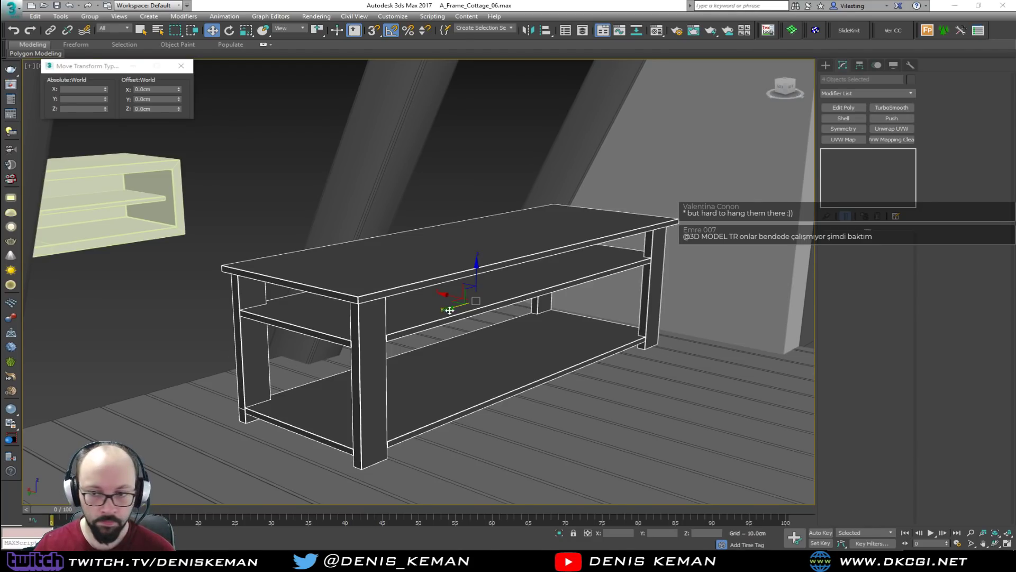
scroll(492, 305, up, 2)
alt+middle_drag(313, 377, 398, 320)
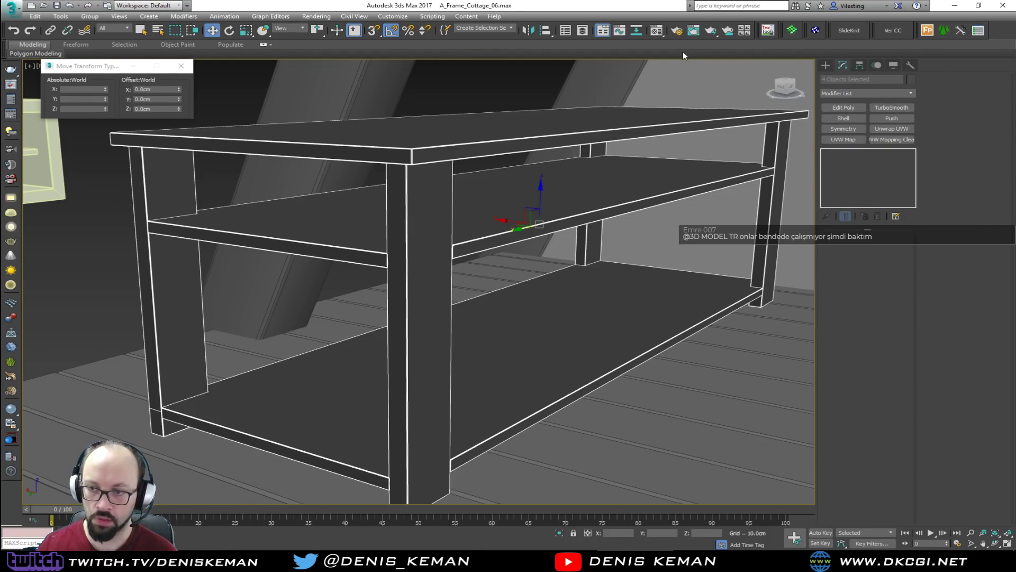
mouse_move(555, 276)
alt+middle_down()
mouse_move(565, 287)
mouse_move(548, 293)
alt+middle_up()
Isolate the cabinet's two notched shelves and clear the selection
click(377, 233)
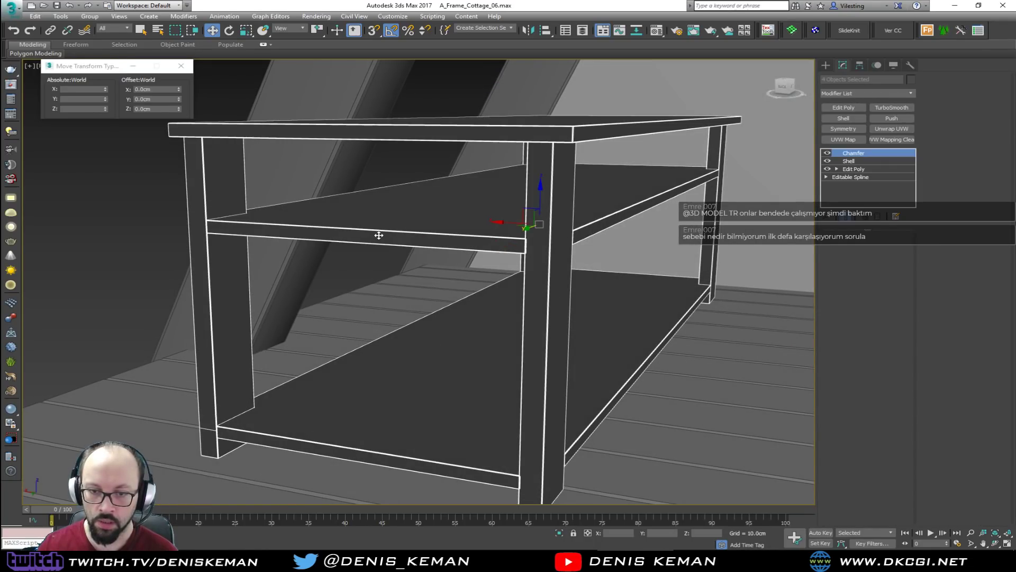
ctrl+click(381, 414)
key(alt+q)
click(632, 388)
Frame the isolated shelves in the Top, Right and Front views, and maximize the Front view
key(alt+w)
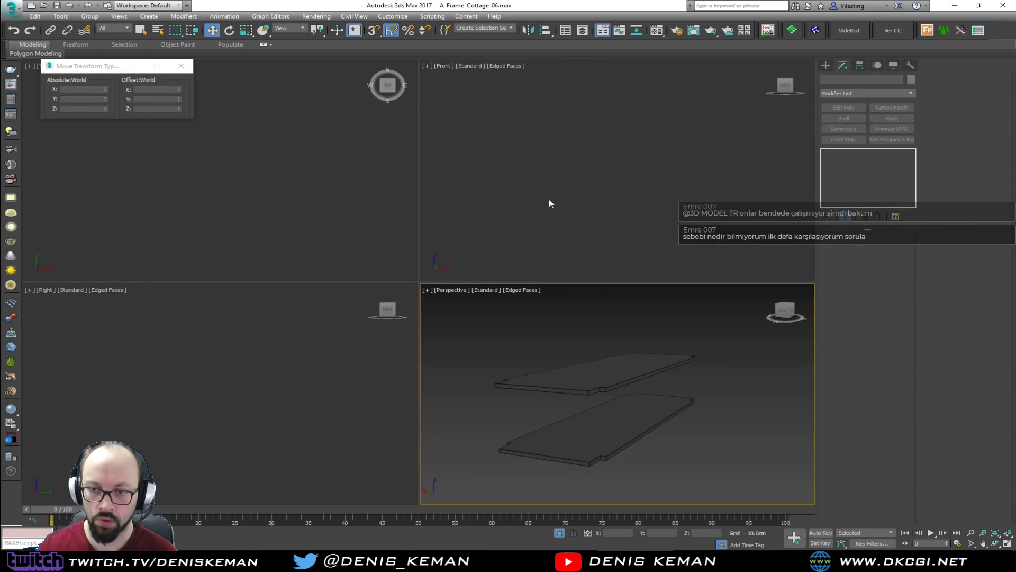
click(549, 201)
key(z)
click(248, 243)
key(z)
click(295, 375)
key(z)
click(473, 273)
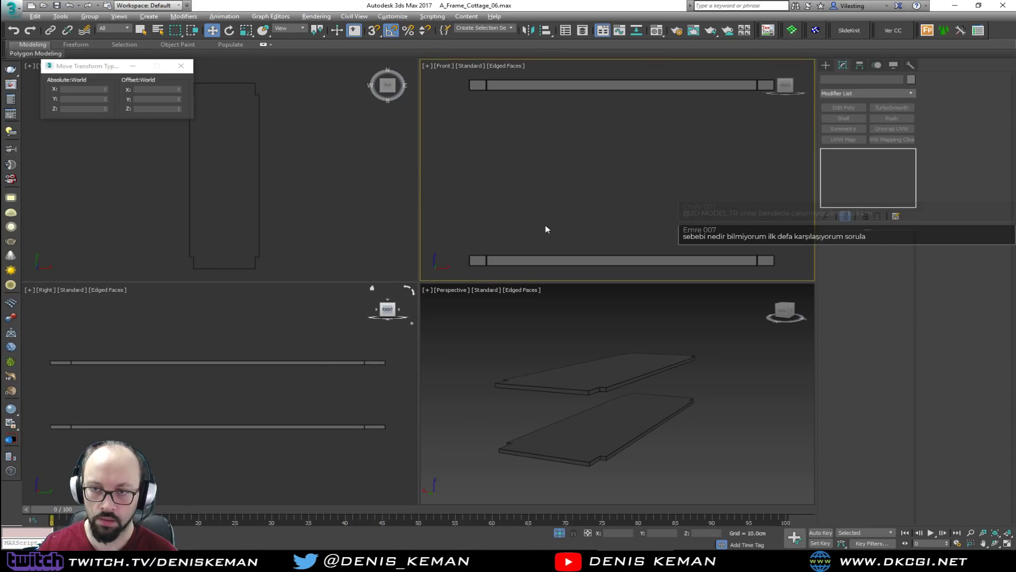
key(alt+w)
key(z)
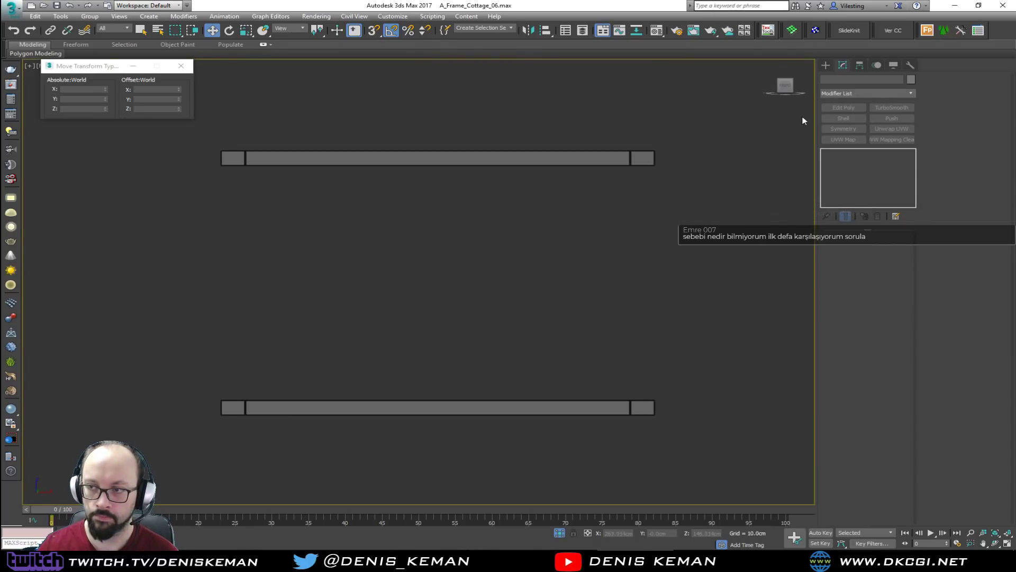
Create a box end panel filling the gap between the two shelves, about 44 cm wide, 30 cm high and 8.8 cm deep
click(826, 66)
click(842, 122)
drag(248, 168, 628, 394)
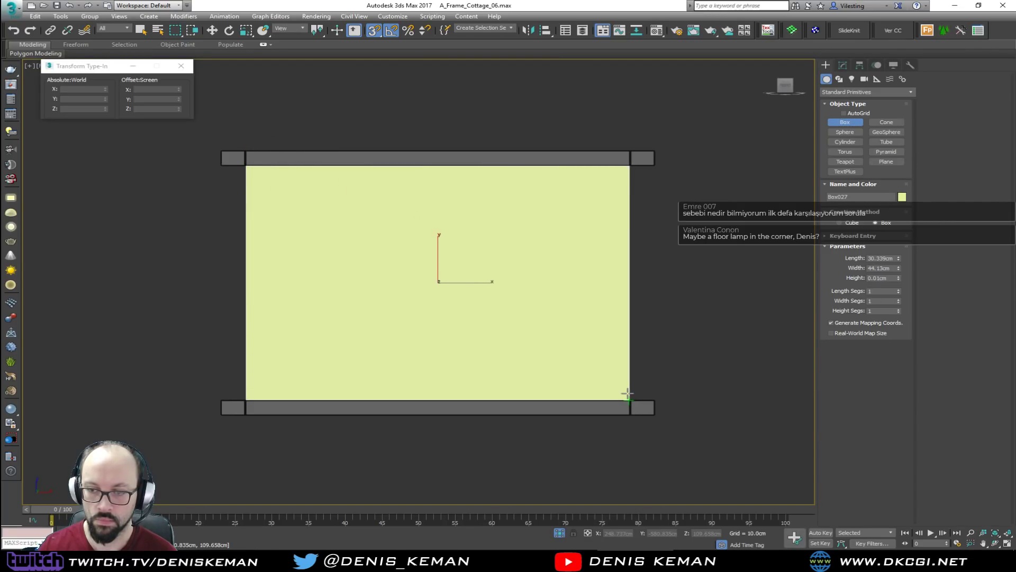
key(alt+w)
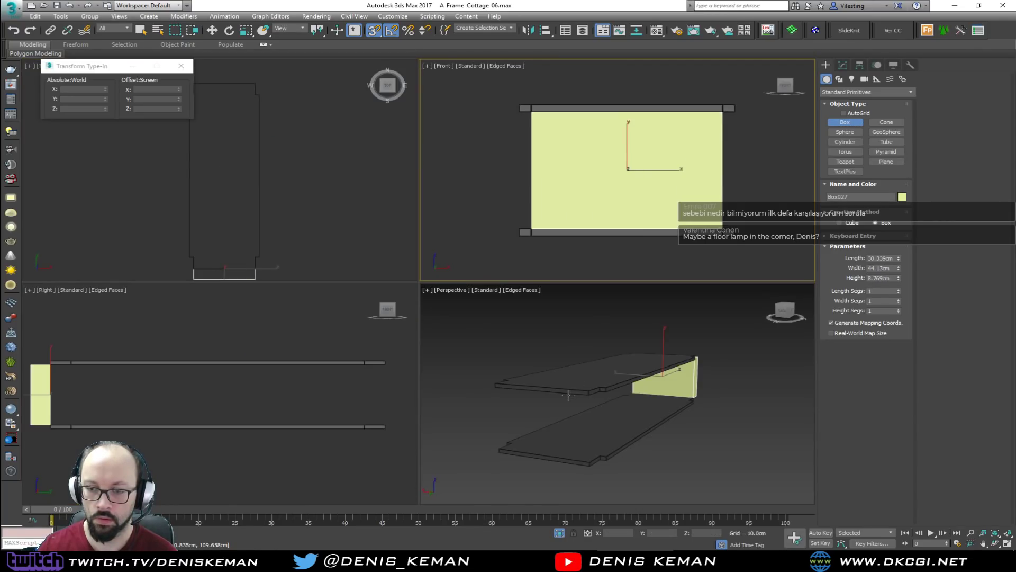
middle_click(568, 392)
key(alt+w)
alt+middle_drag(563, 390, 516, 377)
middle_drag(356, 340, 422, 347)
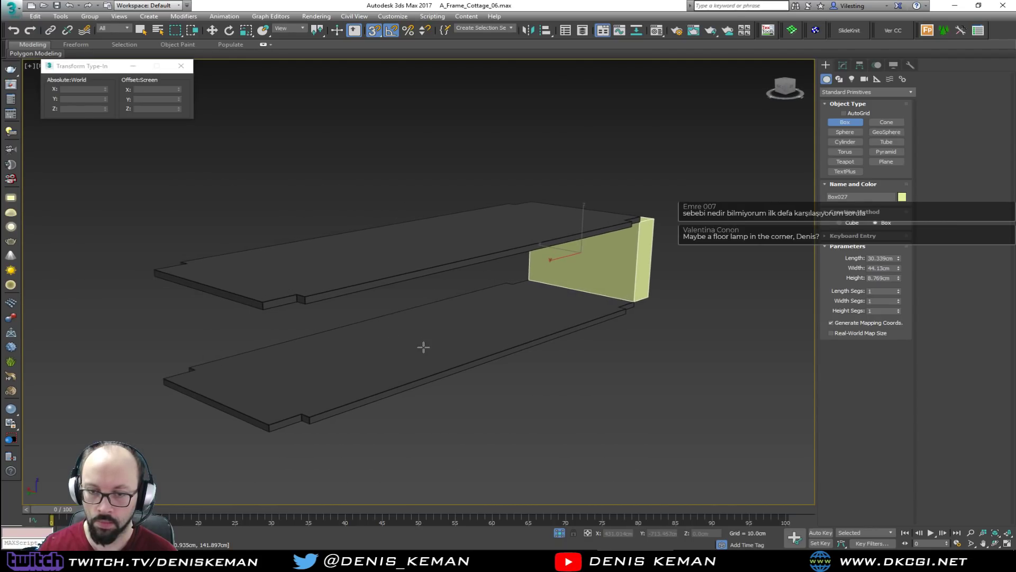
Set the end panel's thickness to 3 cm and slide it along the shelves to their opposite end
key(w)
click(842, 65)
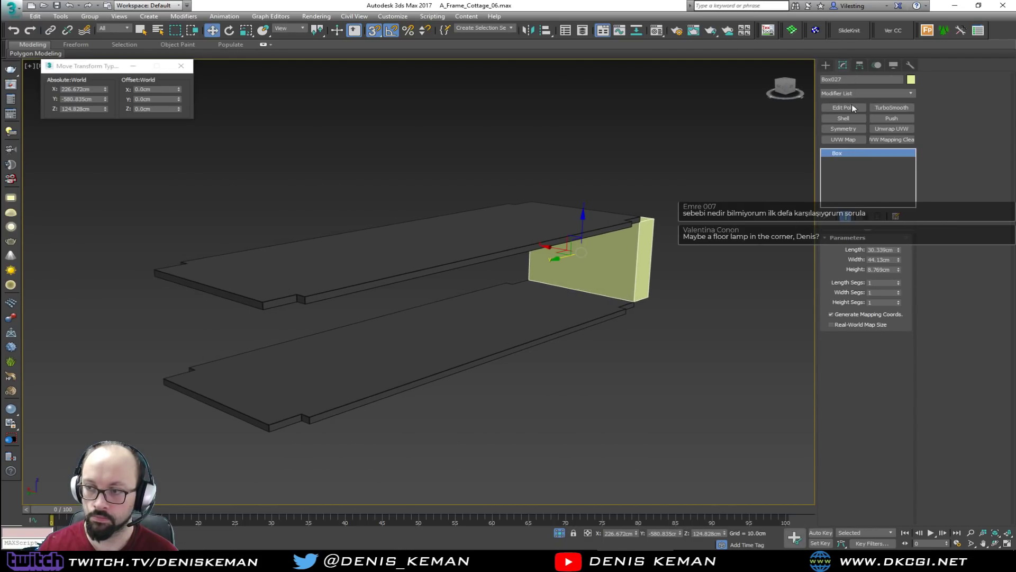
double_click(882, 270)
text(3)
key(Return)
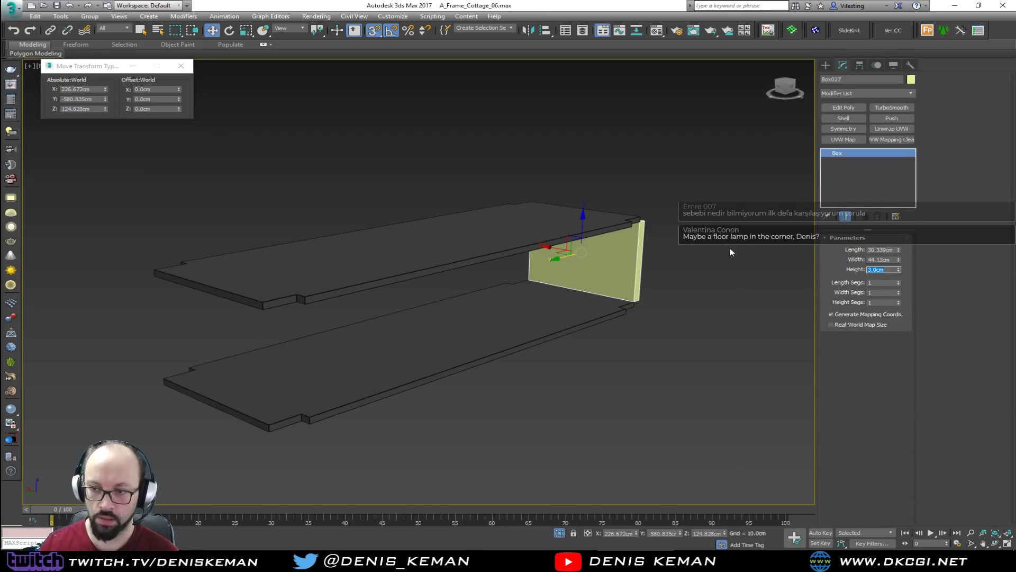
drag(553, 259, 194, 398)
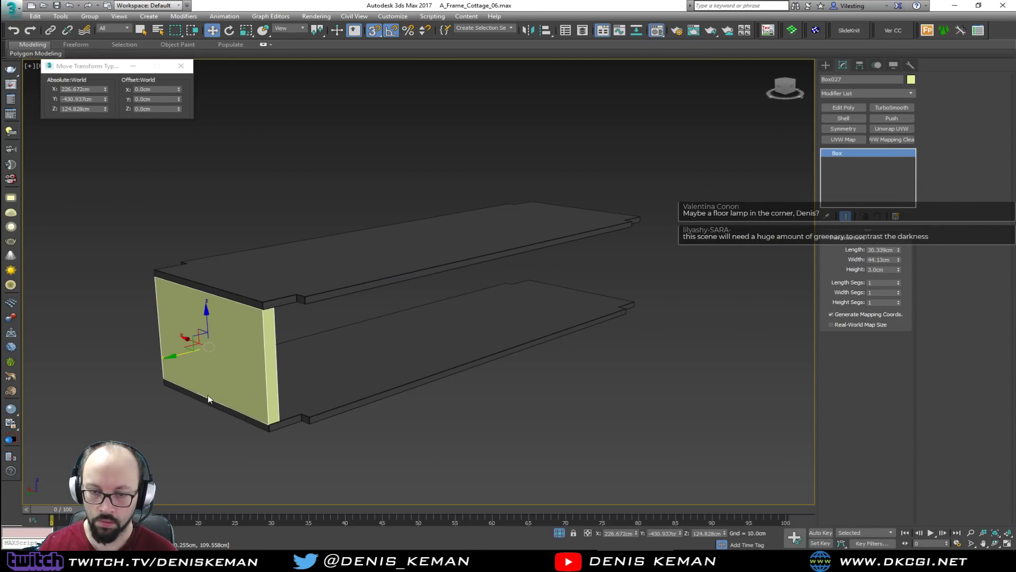
Assign the grey VRayMtl Material #25 to the end panel and reduce its thickness to 2 cm
key(m)
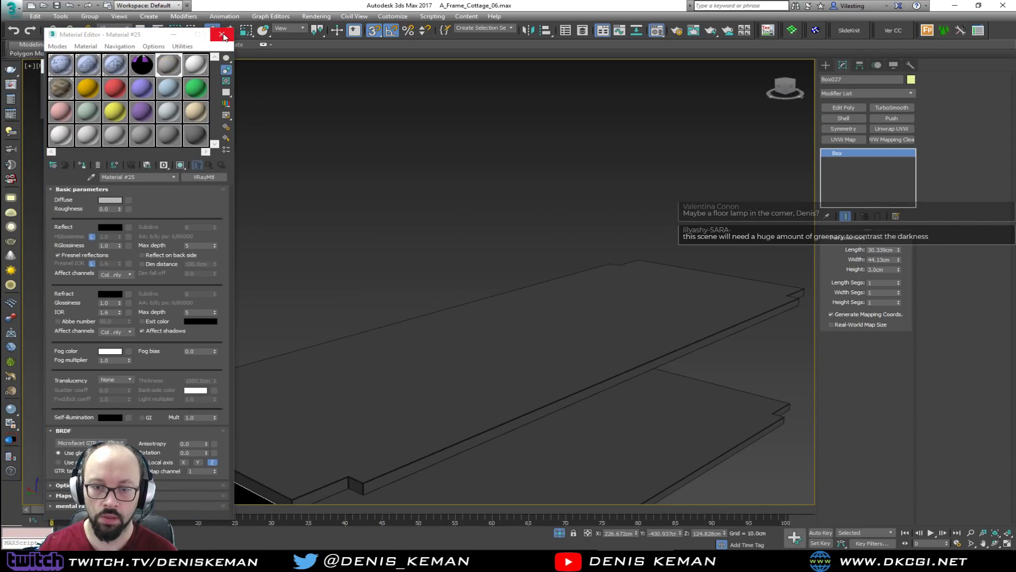
click(224, 35)
middle_drag(280, 357, 302, 204)
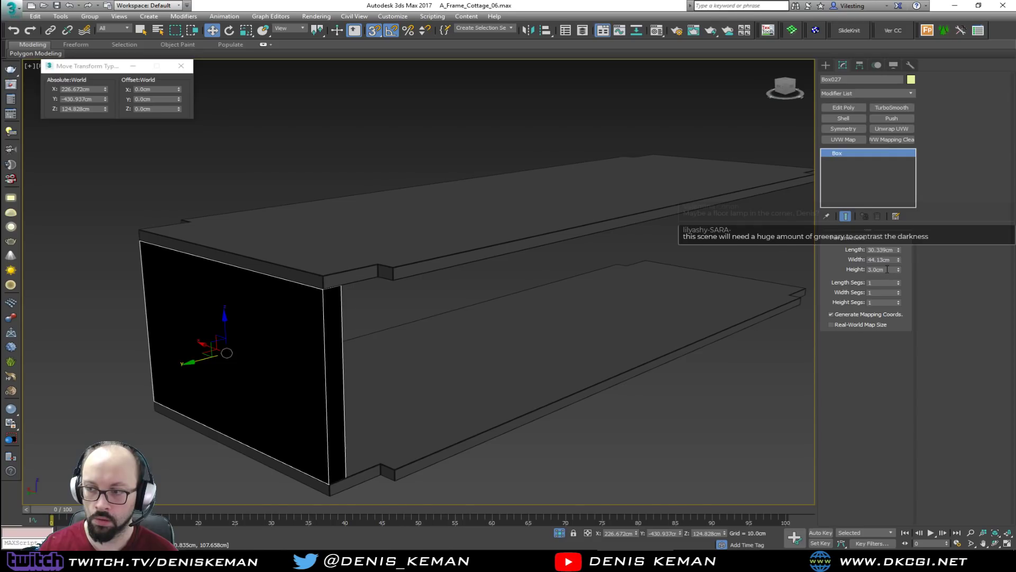
text(2)
key(Return)
alt+middle_drag(402, 365, 400, 345)
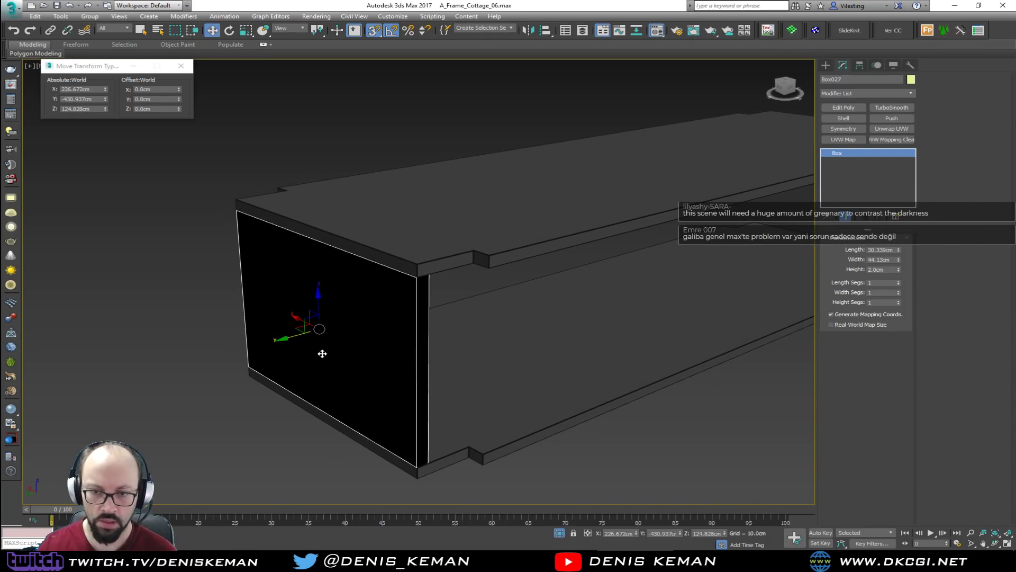
Reassign Material #25 to the end panel and examine its shading from the inner and outer sides
key(m)
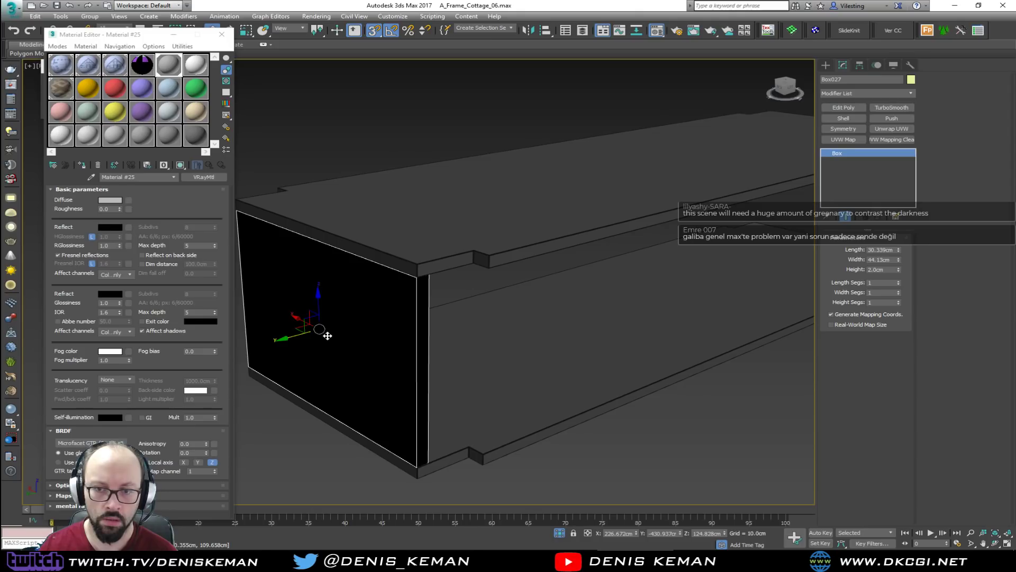
scroll(360, 317, up, 3)
alt+middle_drag(388, 314, 484, 316)
click(484, 316)
click(351, 339)
click(172, 60)
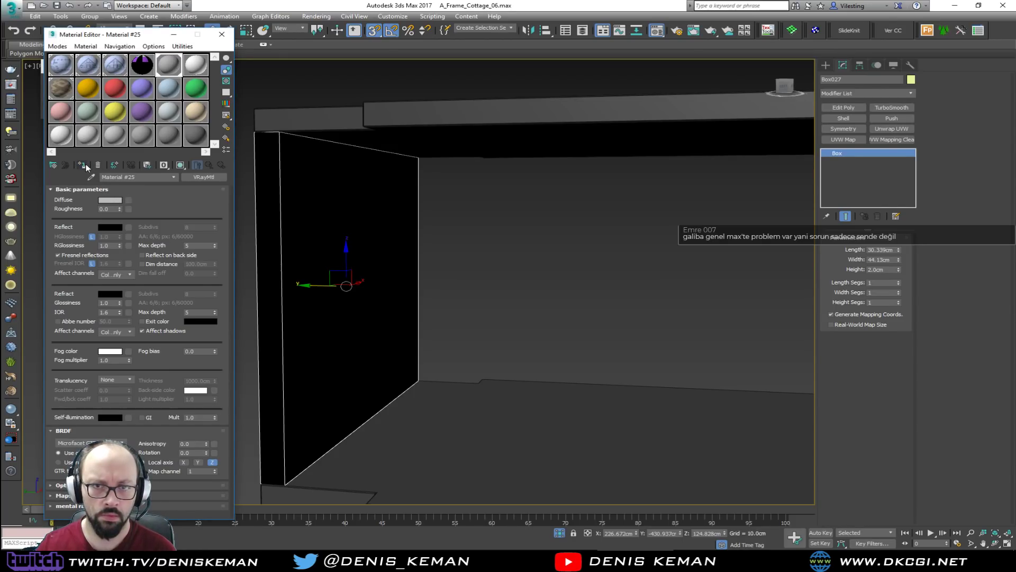
alt+middle_drag(320, 240, 454, 274)
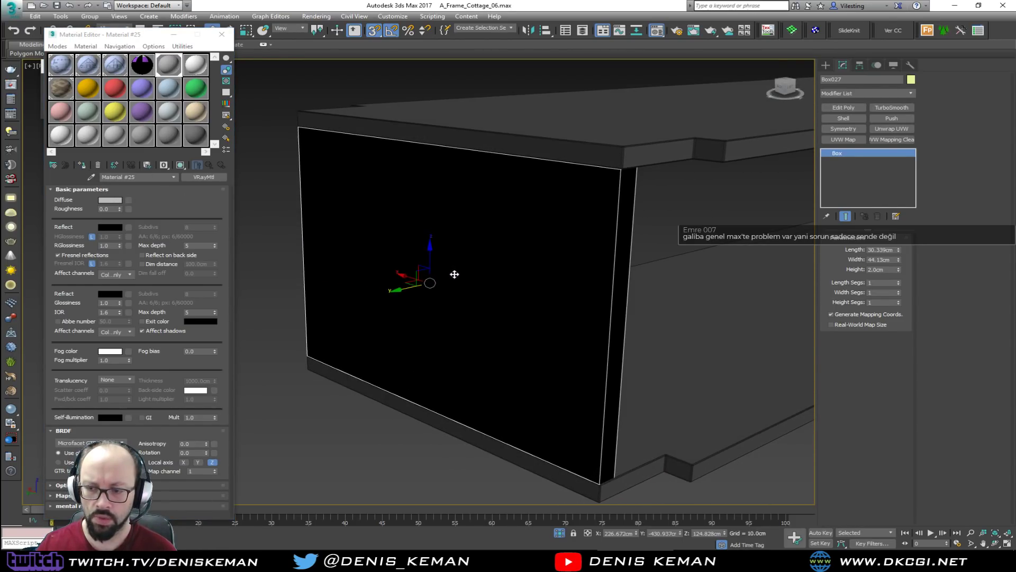
click(221, 34)
Clear the end panel's material with the MAXScript command $.material=undefined and inspect the panel from several angles
right_click(212, 30)
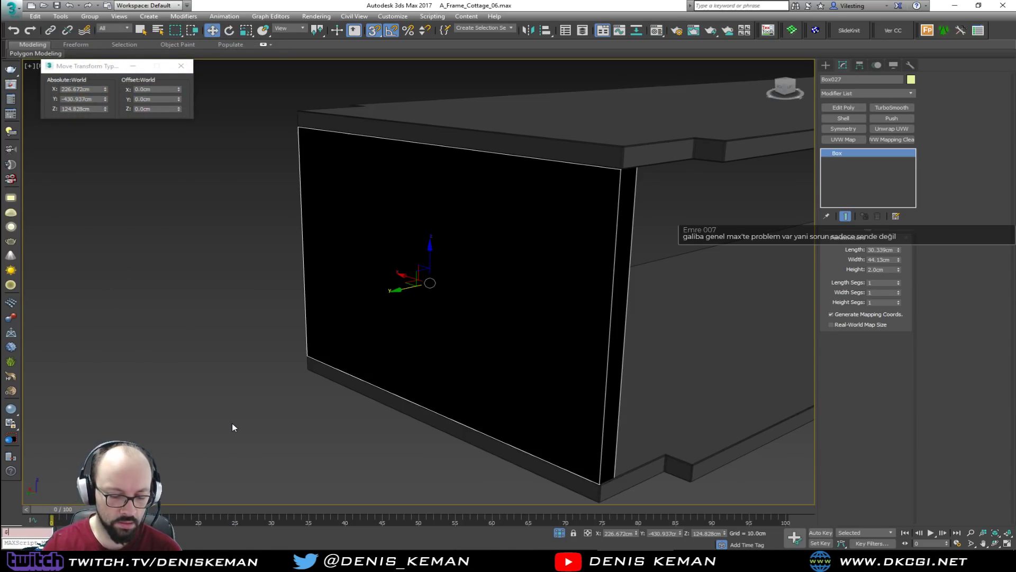
text($.material=)
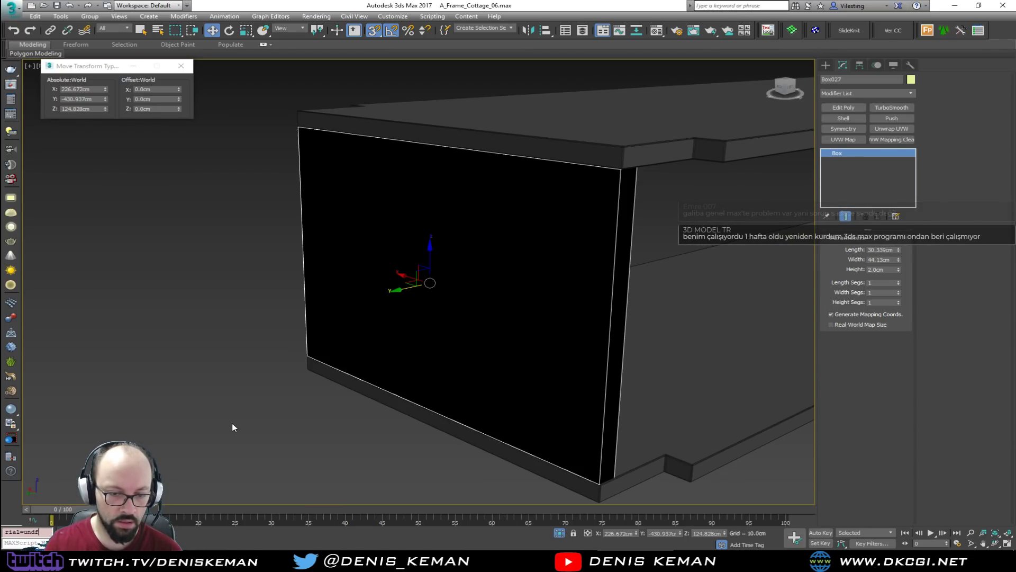
text(undefined)
key(Return)
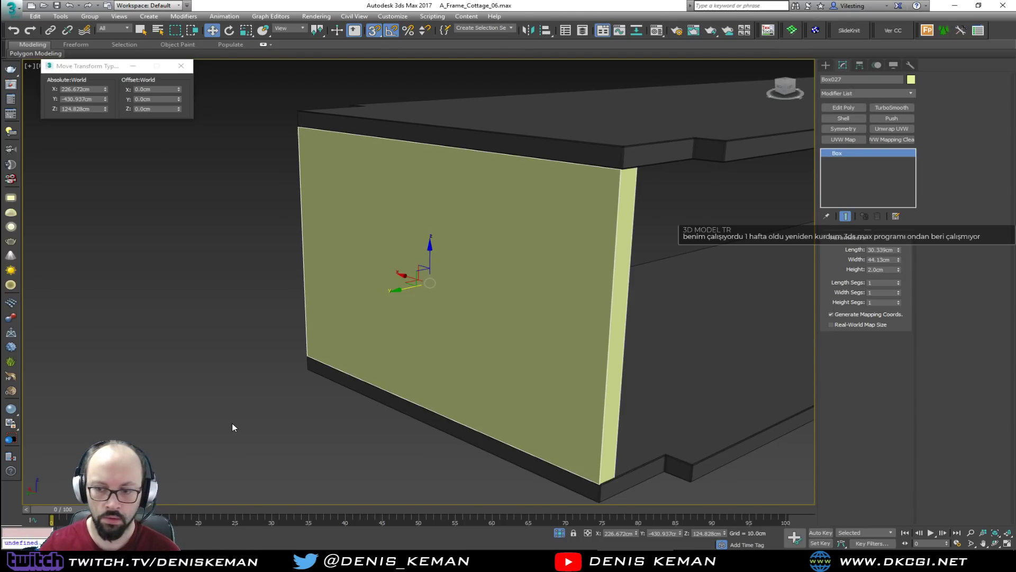
scroll(592, 352, up, 3)
middle_drag(591, 352, 464, 361)
mouse_move(440, 318)
alt+middle_down()
mouse_move(411, 318)
mouse_move(439, 325)
alt+middle_up()
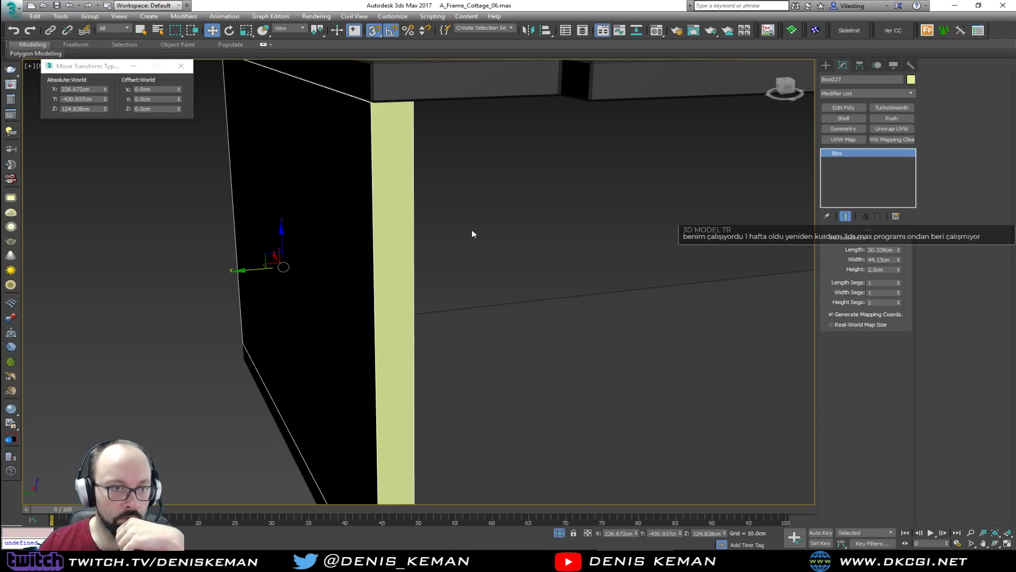
alt+middle_drag(461, 263, 509, 284)
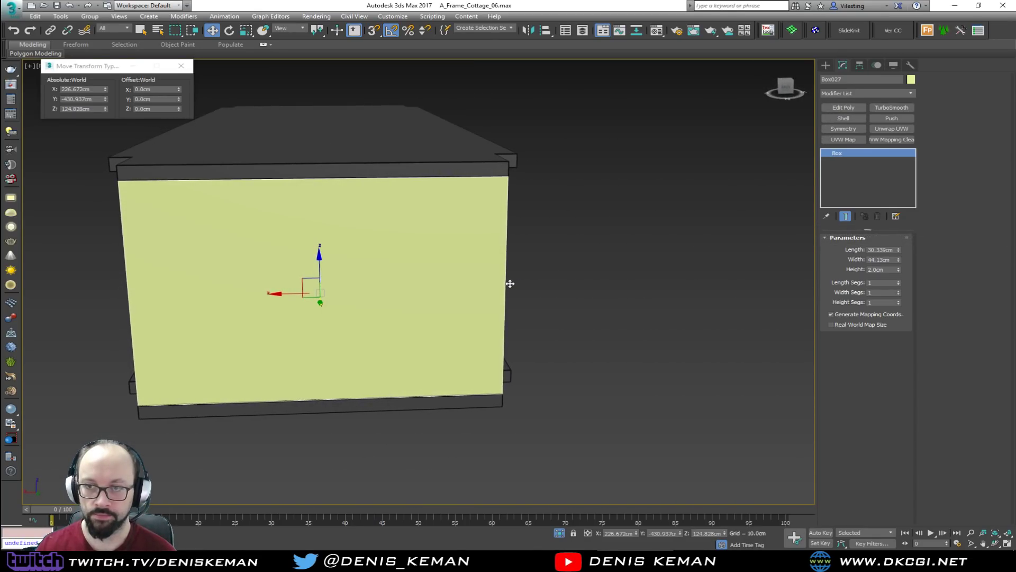
Isolate the end panel, clear the selection and show it in the maximized Front view
key(alt+q)
click(747, 304)
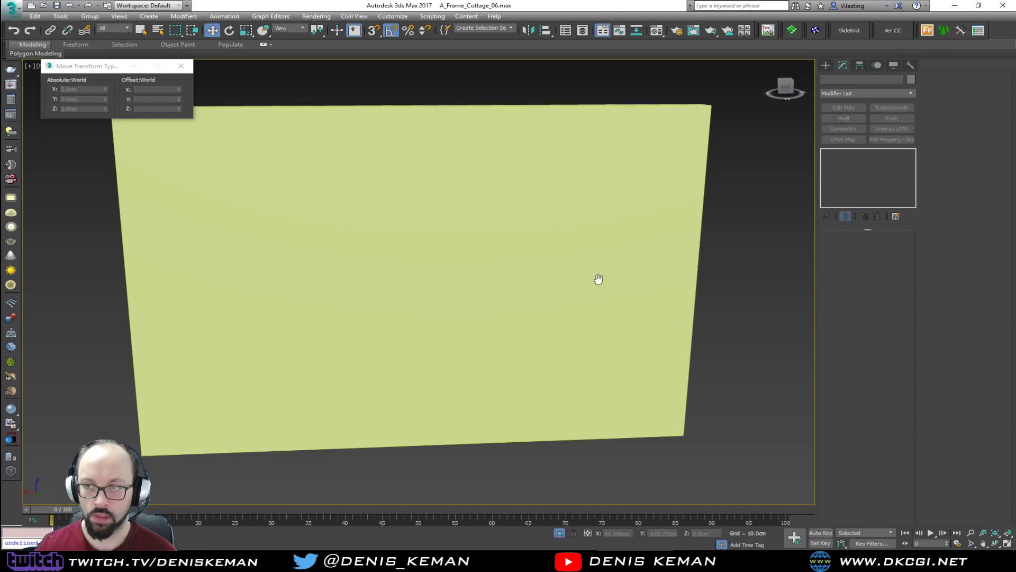
scroll(601, 272, down, 3)
middle_drag(601, 272, 593, 313)
key(alt+w)
key(alt+w)
right_click(269, 200)
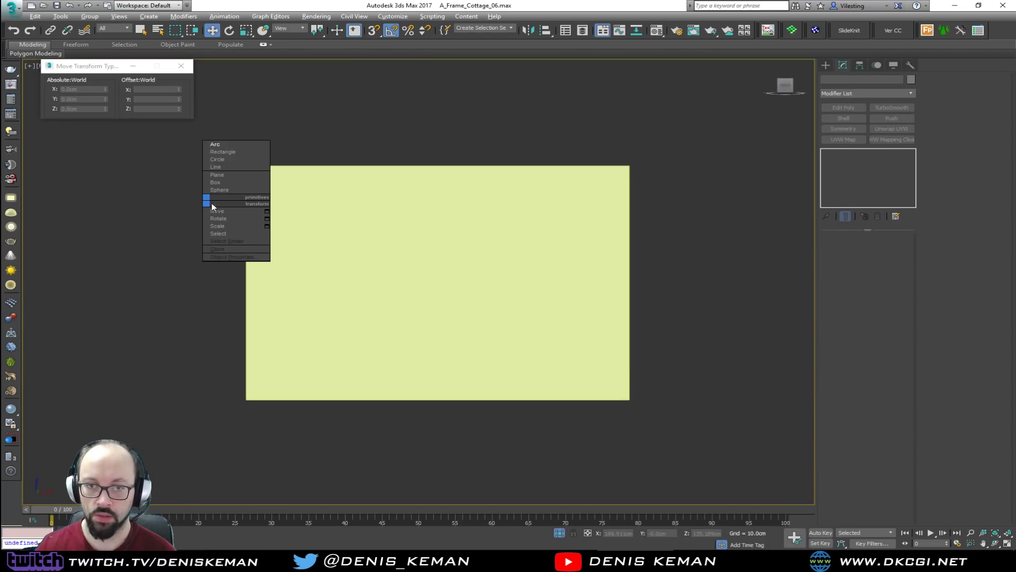
click(826, 65)
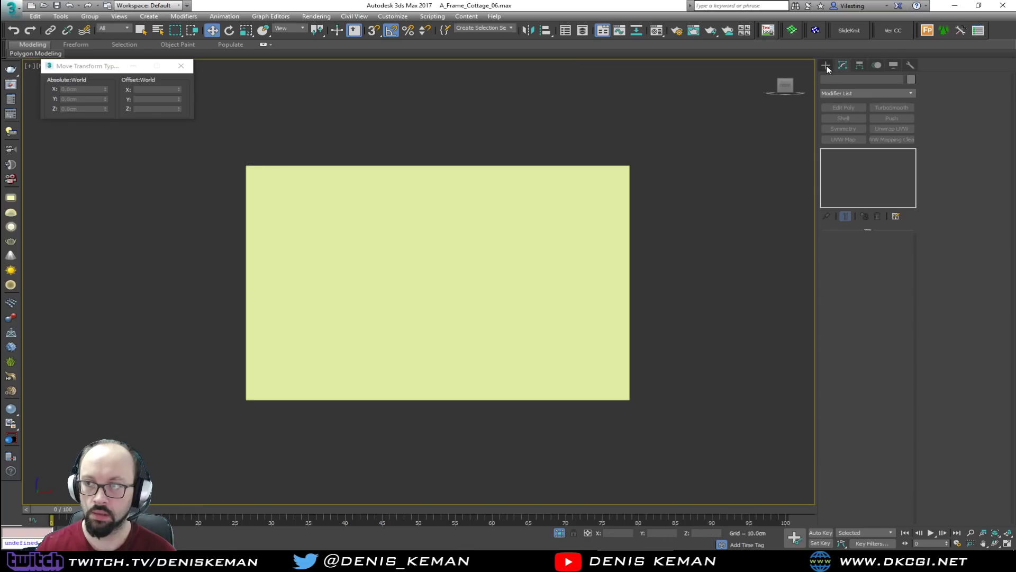
click(857, 122)
key(s)
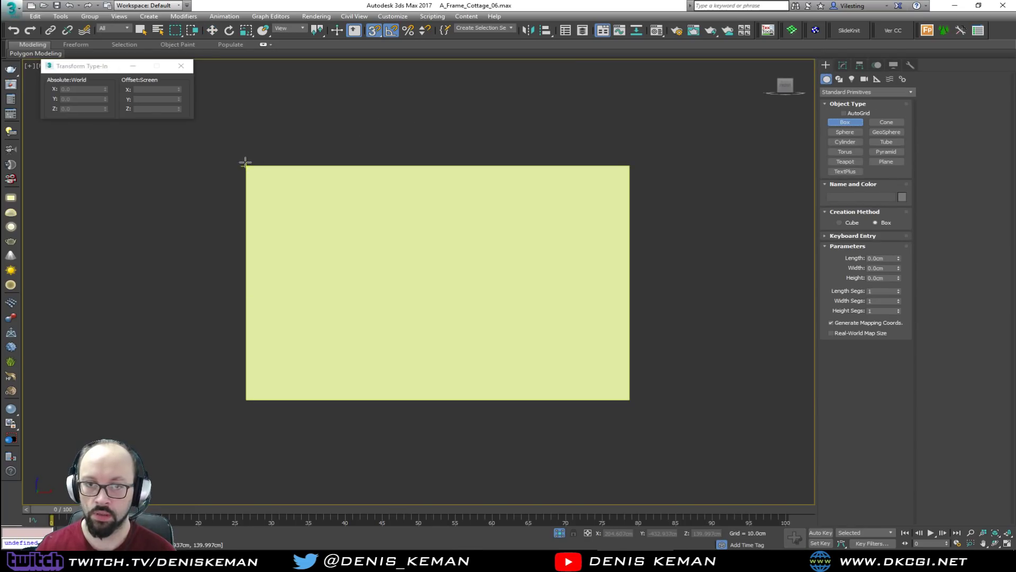
key(s)
key(w)
Duplicate the end panel straight upward so the copy sits just above the original
click(333, 218)
middle_drag(341, 227, 344, 276)
scroll(345, 279, down, 3)
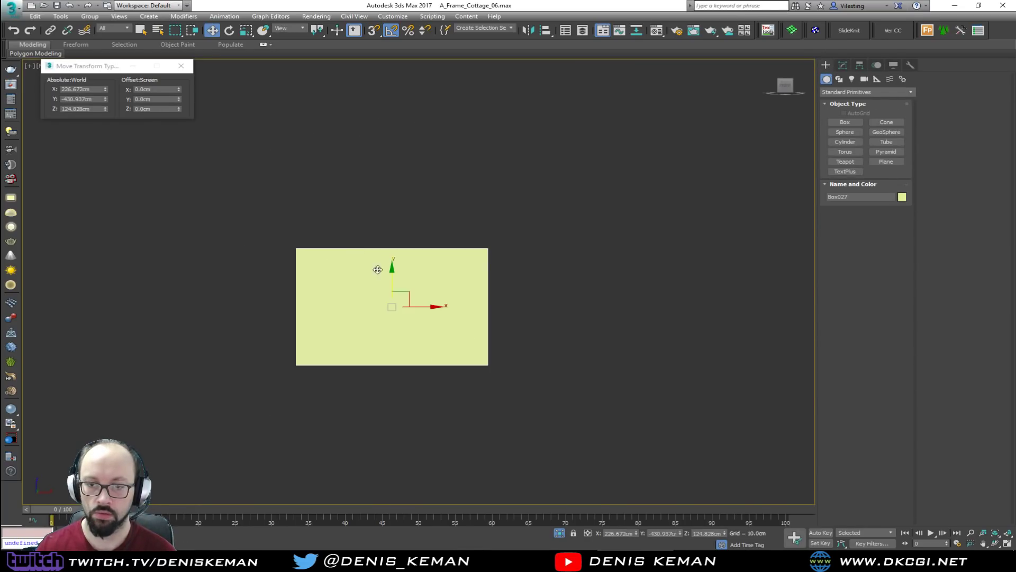
shift+drag(391, 283, 392, 149)
key(Return)
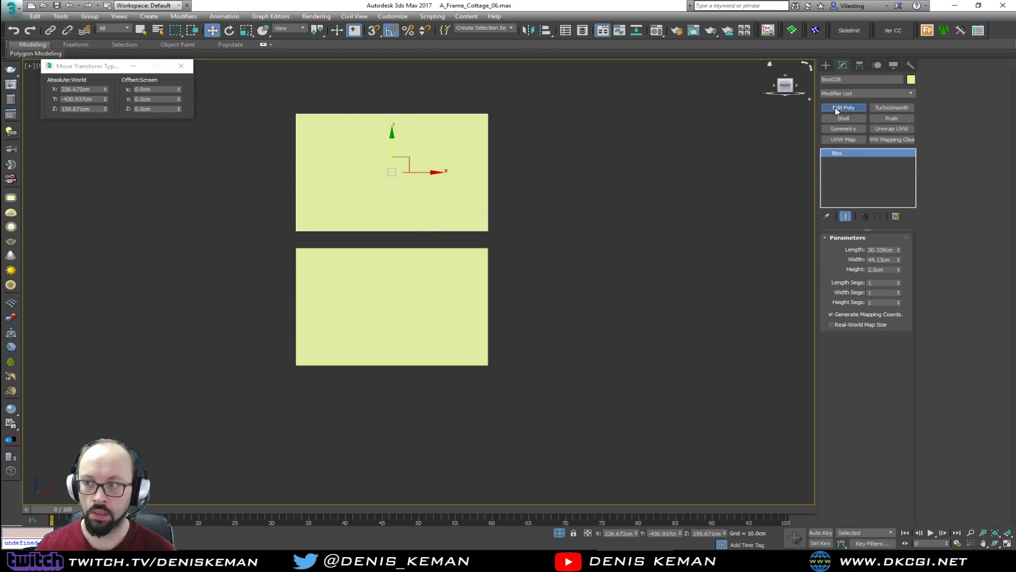
Add an Edit Poly modifier to the copy and lower its top vertices to turn it into a thin strip
click(842, 108)
key(1)
drag(552, 80, 266, 148)
drag(538, 158, 539, 159)
drag(391, 89, 388, 185)
click(388, 185)
Try to rotate the strip's vertices, place them diagonally over the panel and scale them in Local coordinates
drag(254, 179, 563, 272)
key(e)
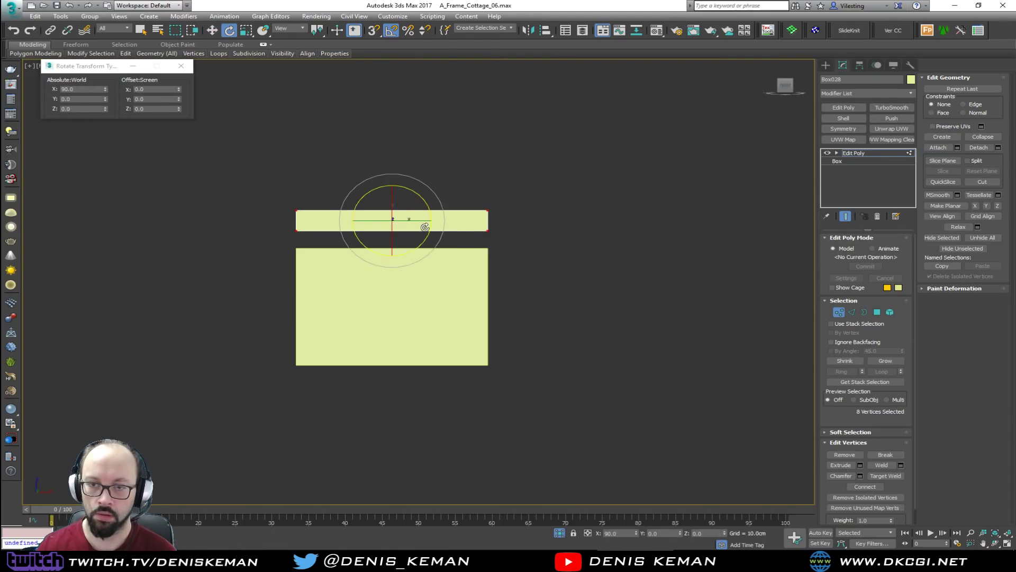
drag(424, 234, 423, 257)
key(w)
drag(408, 208, 403, 297)
key(r)
alt+right_click(410, 315)
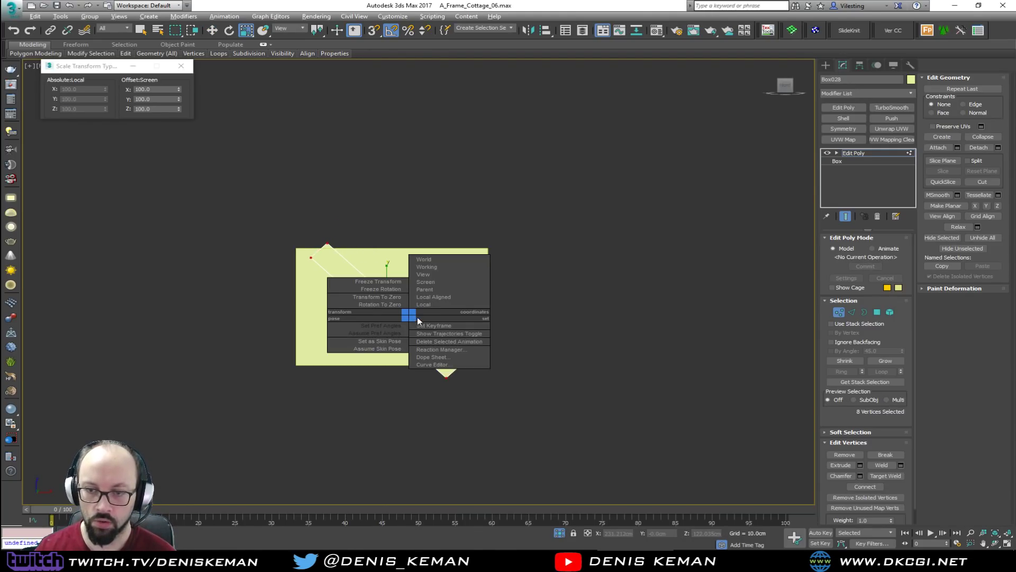
click(438, 304)
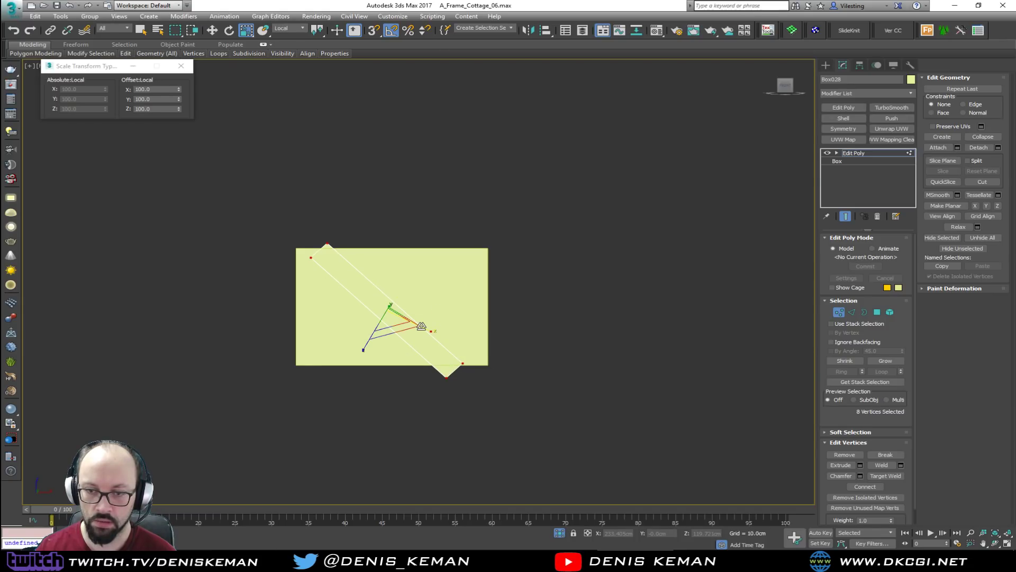
click(839, 312)
key(ctrl+z)
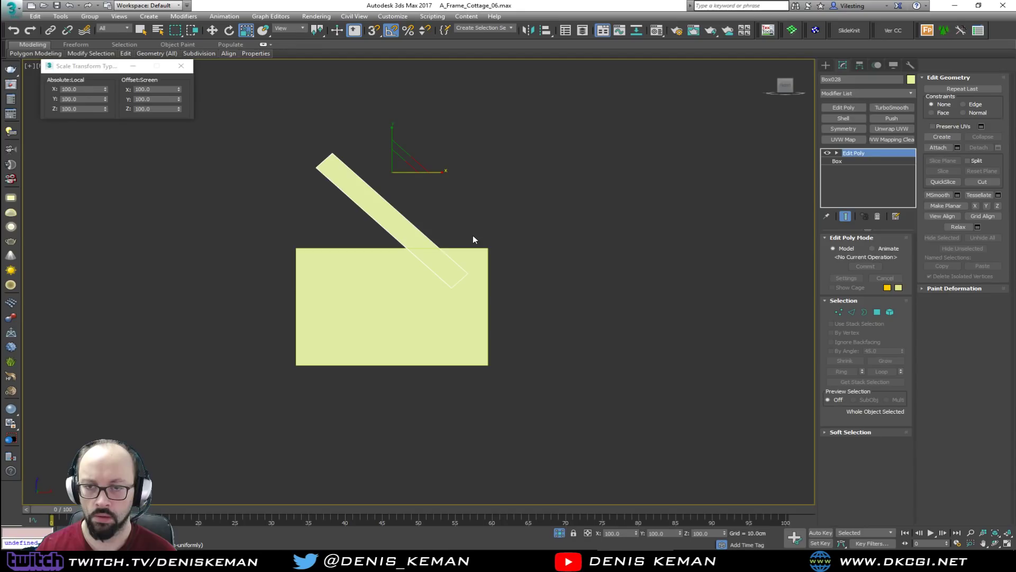
key(ctrl+z)
Scale the strip lengthwise well beyond the panel's width and rotate it 45 degrees
drag(435, 172, 511, 172)
key(e)
drag(438, 166, 427, 186)
Duplicate the diagonal strip rotated by 90 degrees to form an X, and centre both strips over the panel
middle_drag(424, 172, 428, 212)
shift+drag(432, 214, 436, 243)
click(518, 318)
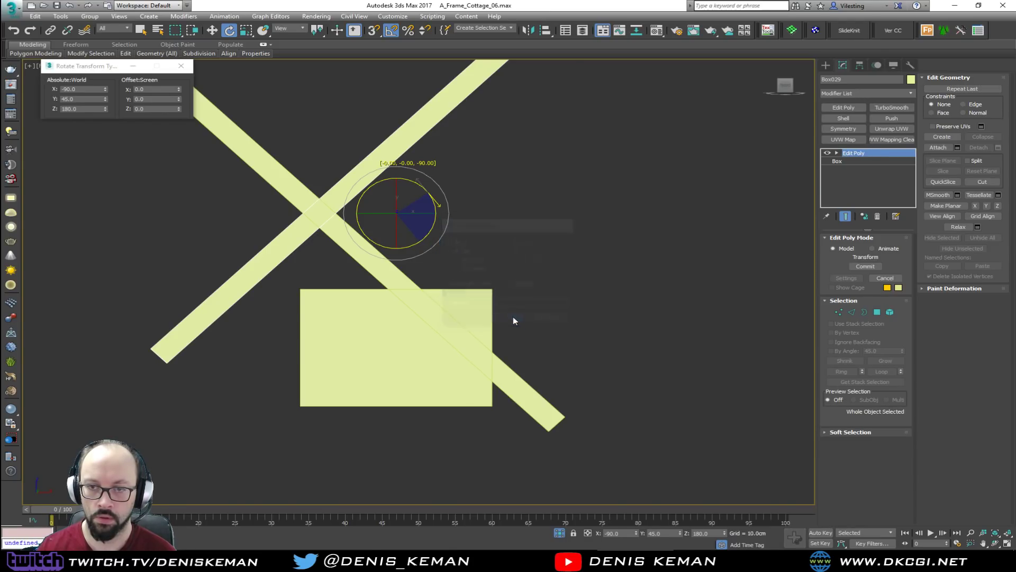
middle_drag(475, 229, 529, 238)
scroll(493, 222, down, 2)
key(w)
drag(475, 210, 488, 314)
ctrl+click(422, 242)
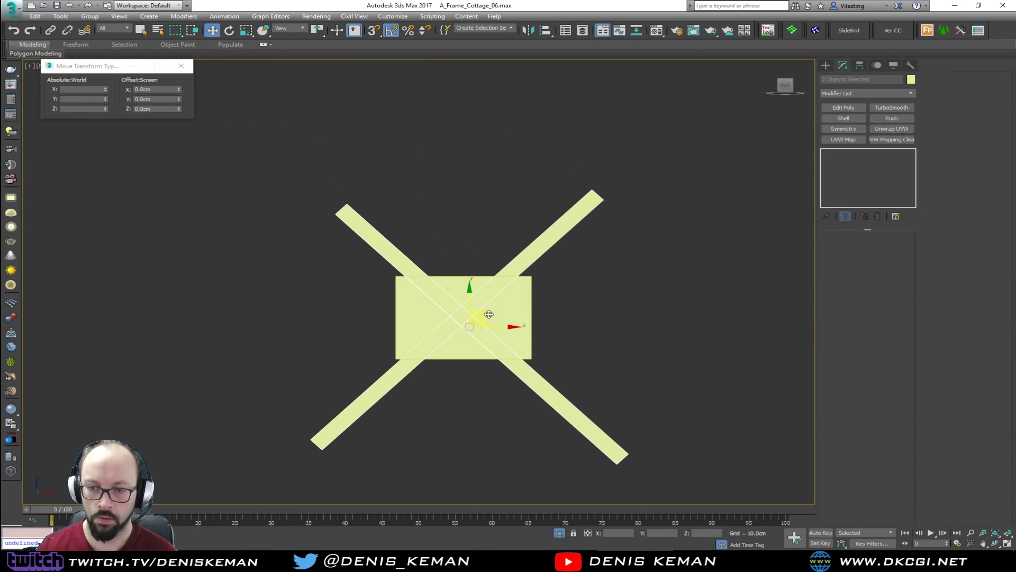
Rotate both crossed strips to shallower angles so they follow the panel's diagonals
scroll(484, 267, up, 2)
click(520, 266)
click(519, 267)
key(e)
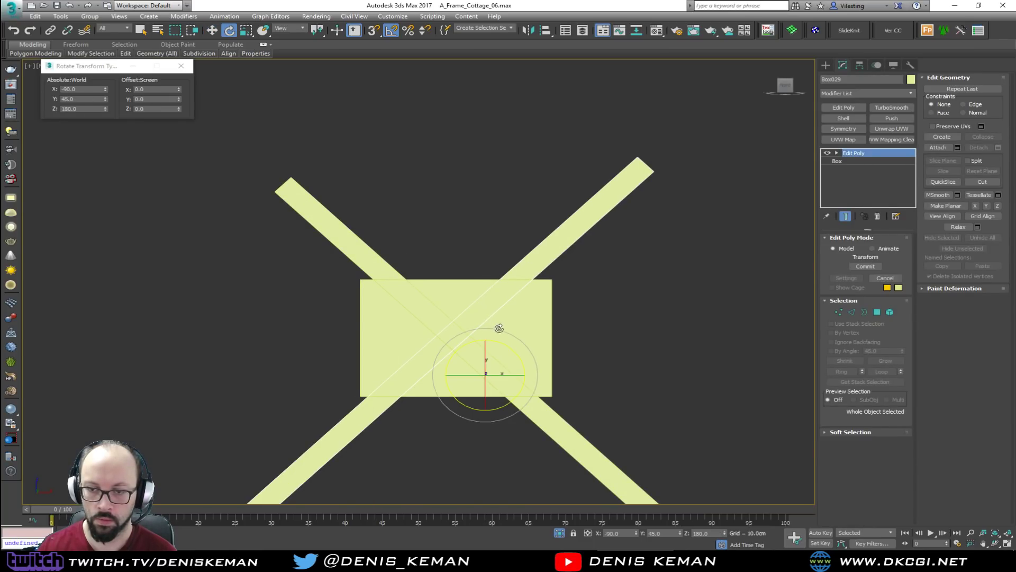
drag(507, 346, 556, 339)
click(546, 414)
key(ctrl+z)
key(ctrl+y)
Select the two crossed strips together, leaving the end panel out of the selection
key(w)
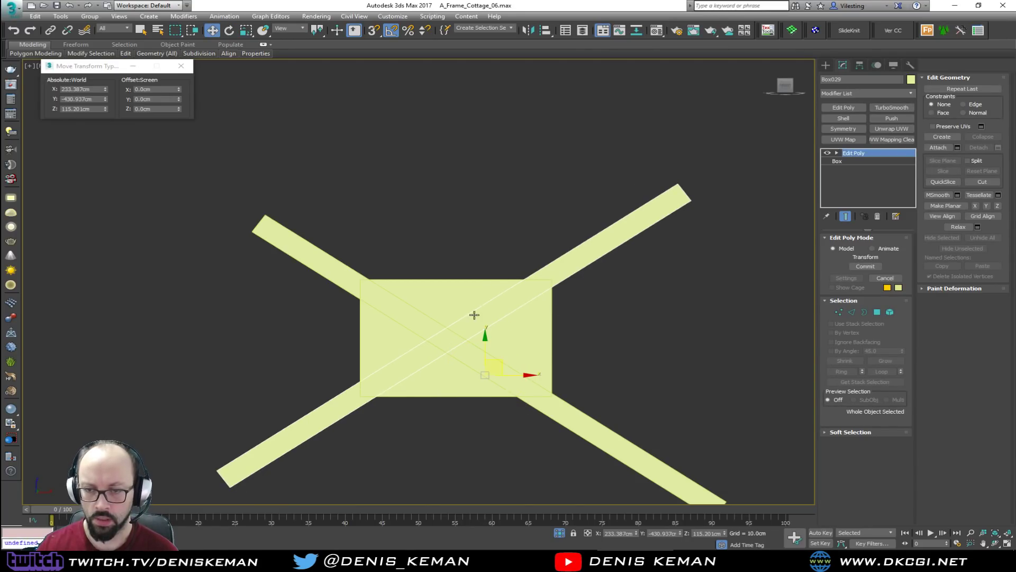
scroll(438, 334, up, 2)
ctrl+click(447, 323)
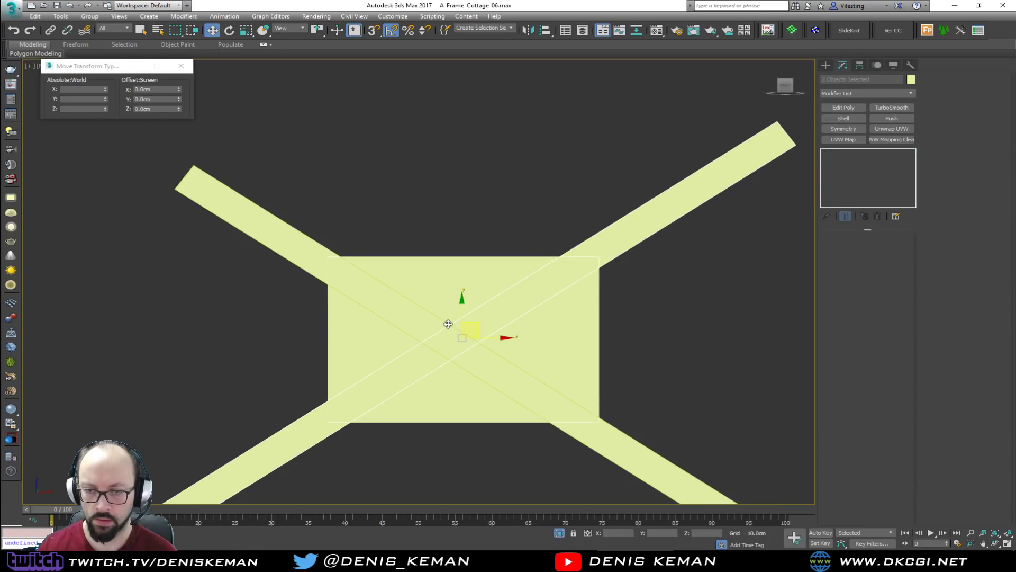
scroll(437, 312, up, 2)
drag(285, 159, 189, 213)
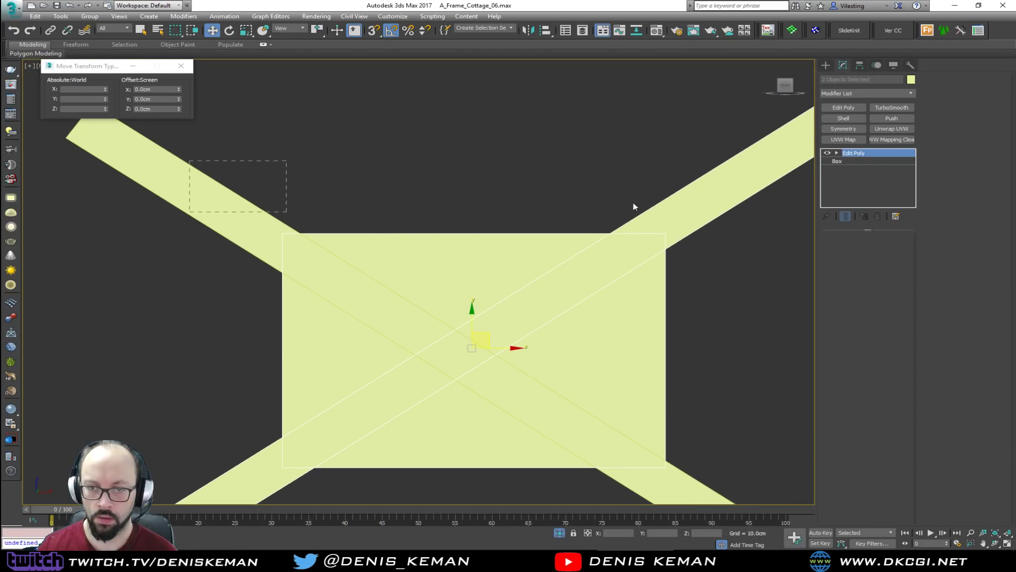
ctrl+drag(664, 150, 727, 198)
middle_drag(628, 238, 616, 211)
scroll(616, 211, down, 3)
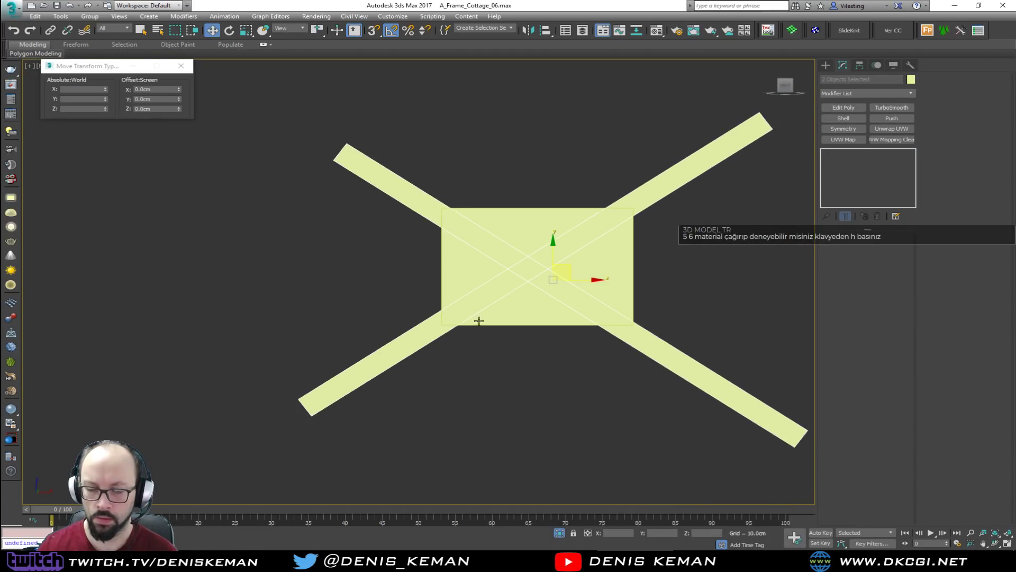
scroll(460, 340, up, 2)
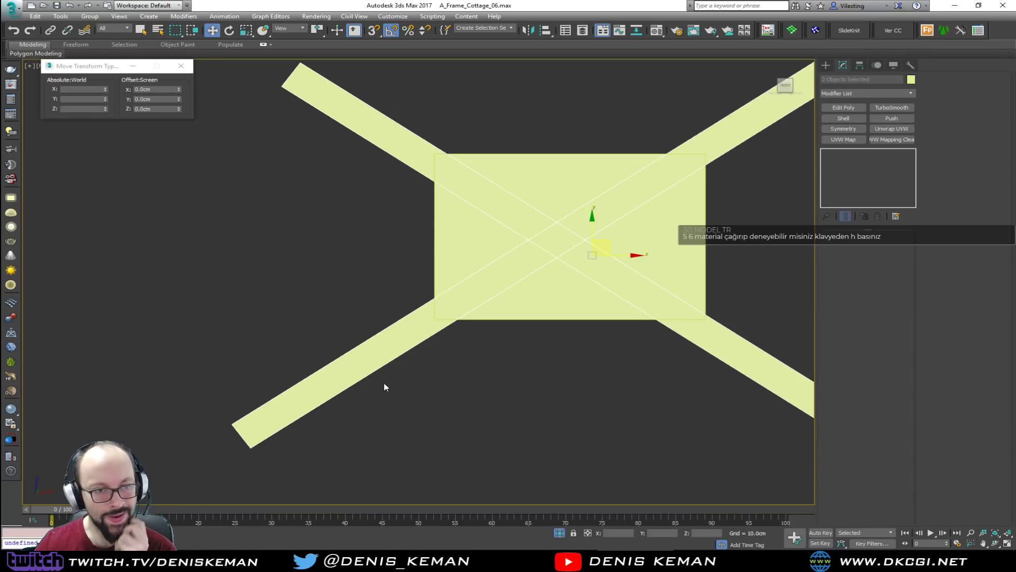
Nudge each crossed strip in the front view so both diagonals run evenly through the end panel's corners
drag(409, 390, 344, 340)
middle_drag(447, 315, 367, 334)
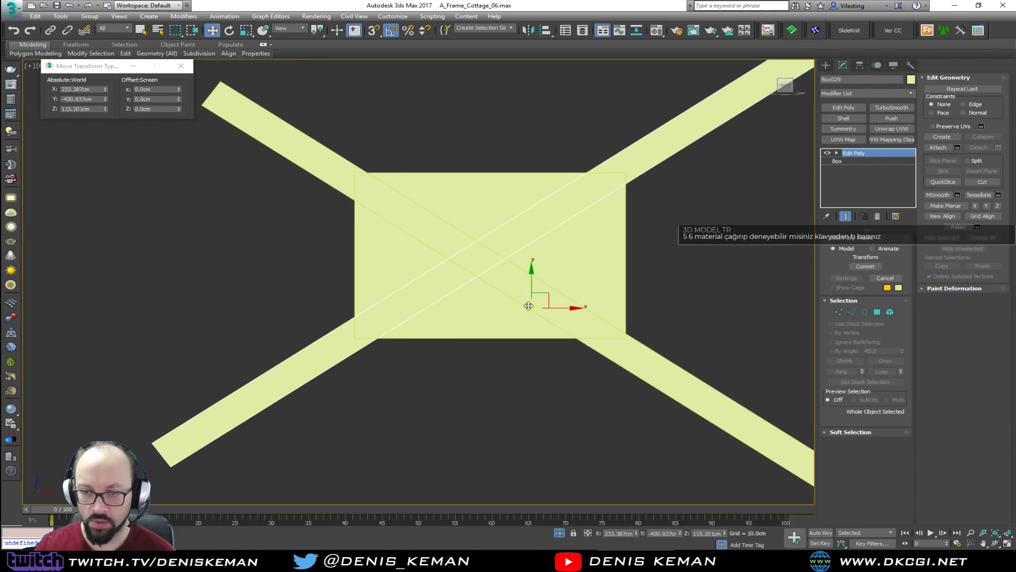
drag(546, 296, 548, 300)
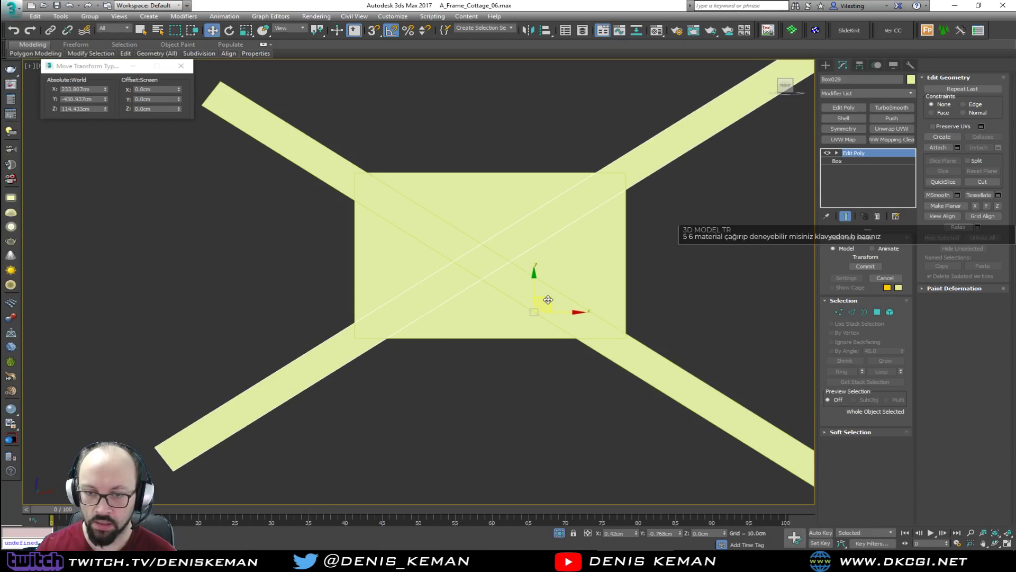
drag(668, 371, 664, 372)
middle_drag(652, 373, 599, 404)
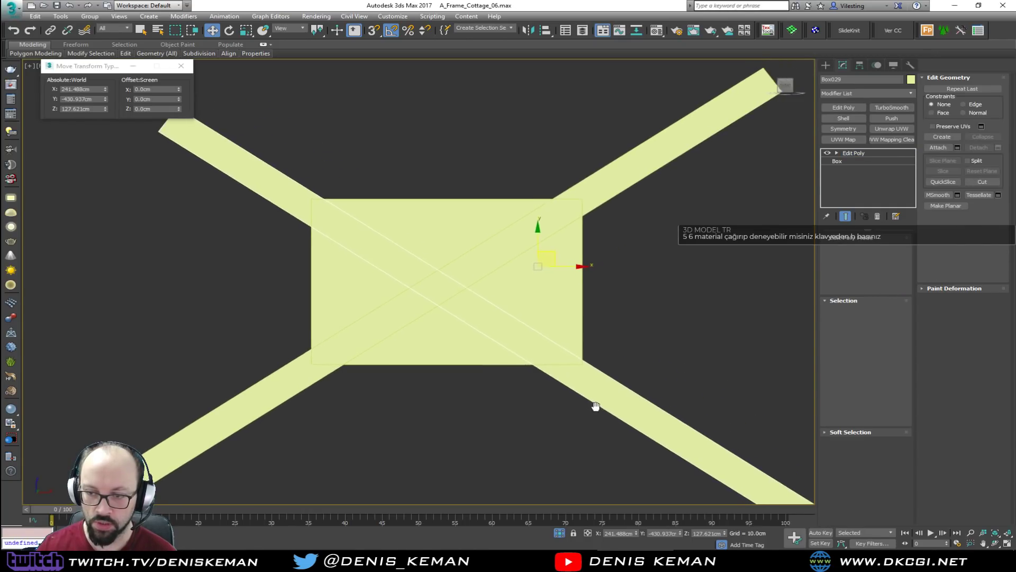
drag(541, 248, 519, 234)
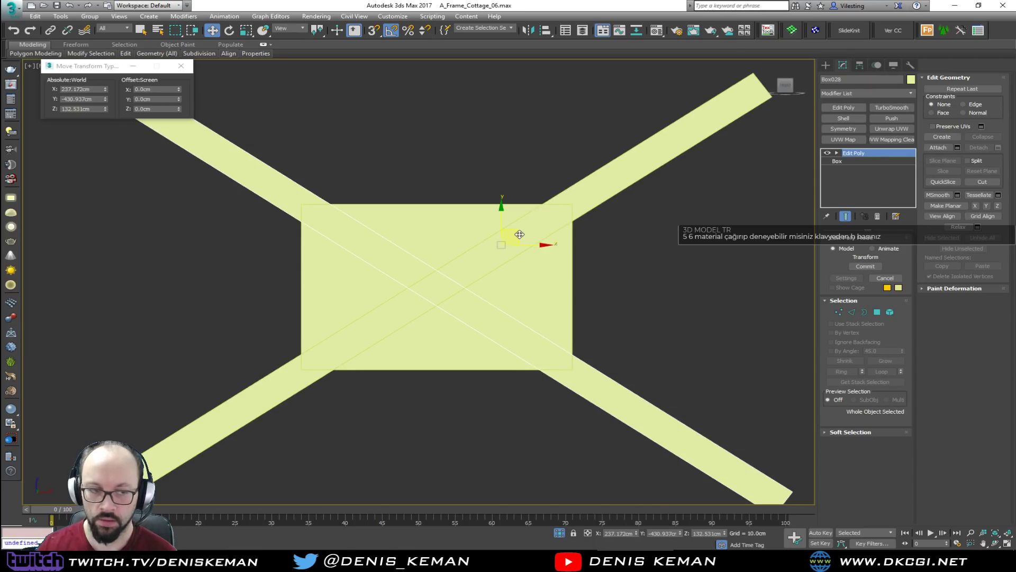
click(353, 193)
click(387, 220)
middle_drag(386, 220, 368, 273)
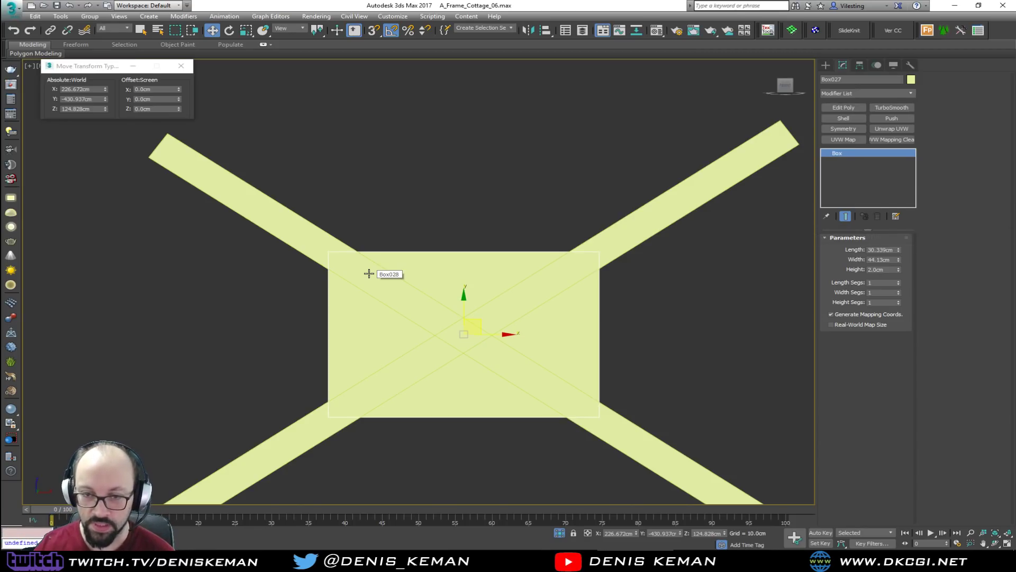
Scale one diagonal strip's thickness slightly and shift it along Y to offset its faces from the other strip
click(571, 186)
drag(643, 157, 676, 239)
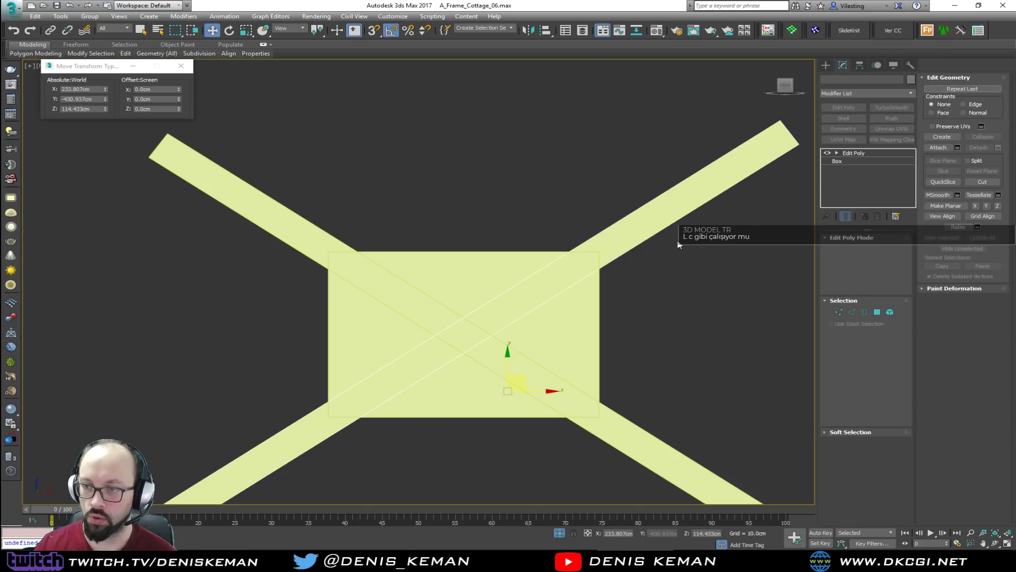
key(alt+w)
middle_click(568, 412)
key(alt+w)
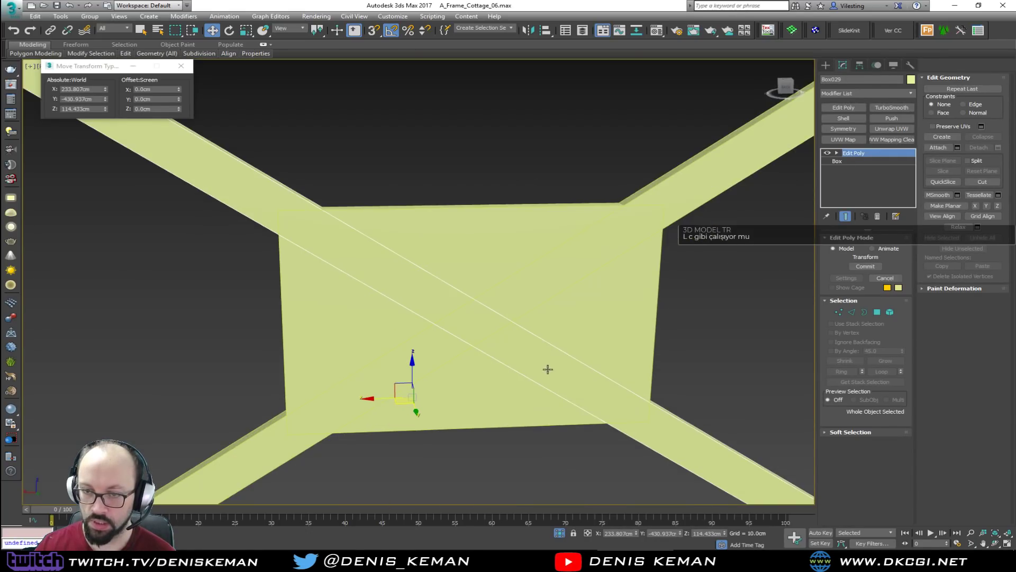
alt+middle_drag(546, 369, 486, 382)
scroll(486, 382, up, 2)
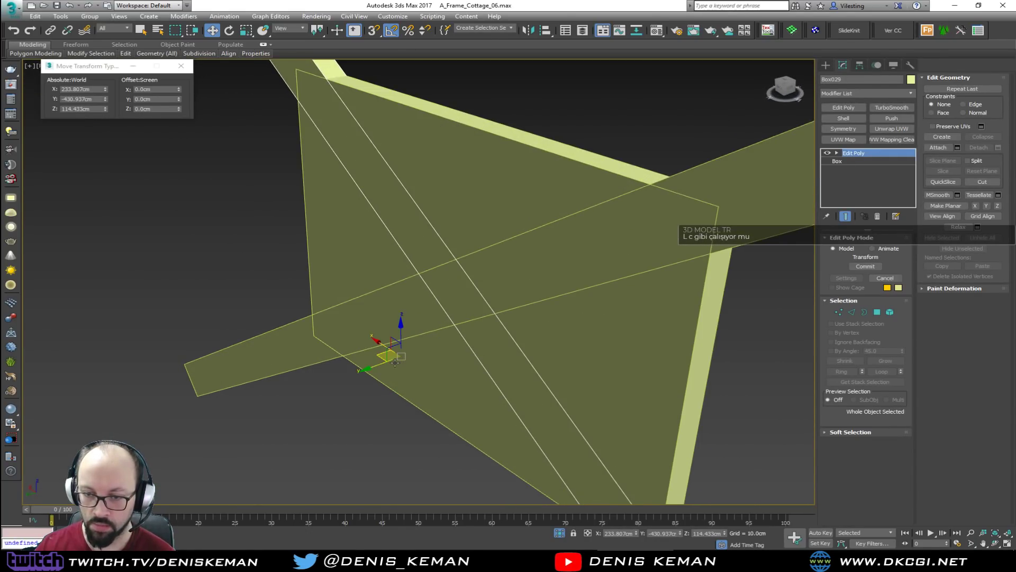
key(r)
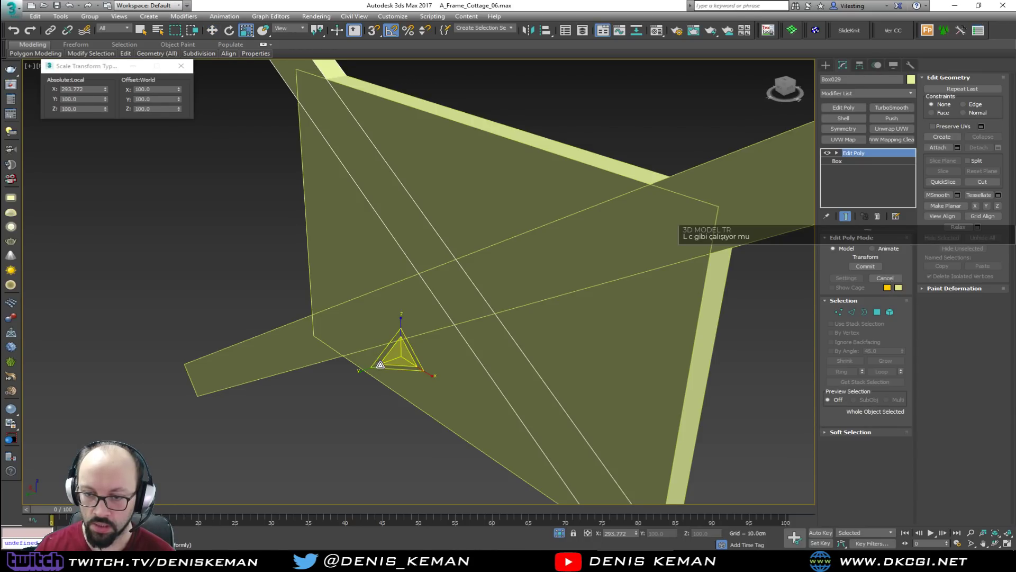
mouse_move(366, 369)
mouse_down()
mouse_move(351, 378)
mouse_move(359, 377)
mouse_up()
alt+middle_drag(395, 361, 333, 369)
drag(534, 327, 521, 324)
key(w)
drag(463, 311, 466, 310)
Make the end panel see-through so the crossed strips inside it can be inspected
alt+middle_drag(466, 309, 541, 306)
click(552, 152)
key(alt+x)
alt+middle_drag(540, 226, 512, 241)
alt+middle_drag(596, 302, 512, 374)
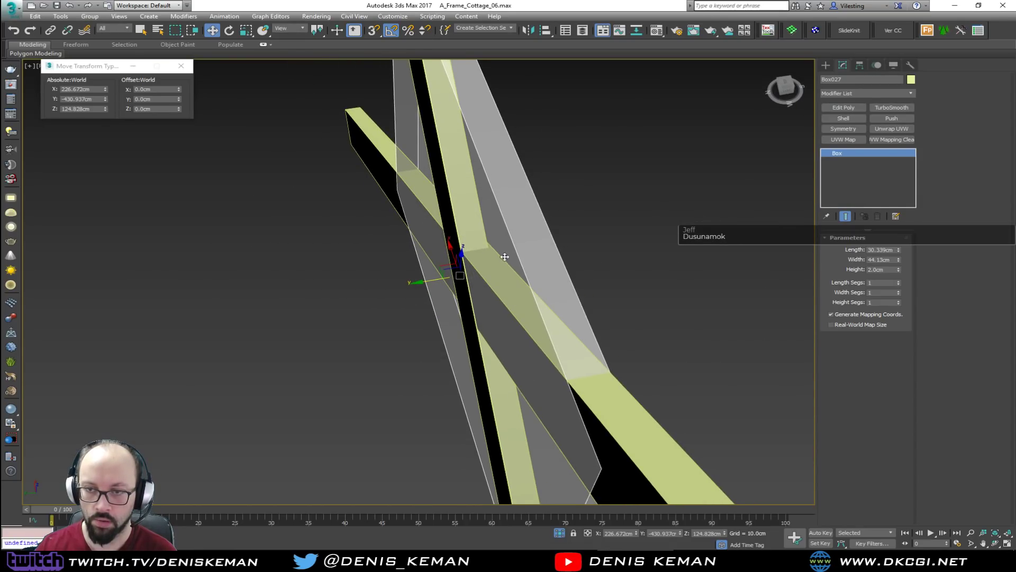
Rescale the same strip's thickness and move it along Y to -431.113 cm, setting its front face behind the other strip
alt+middle_drag(506, 257, 491, 204)
click(427, 95)
alt+middle_drag(427, 94, 477, 181)
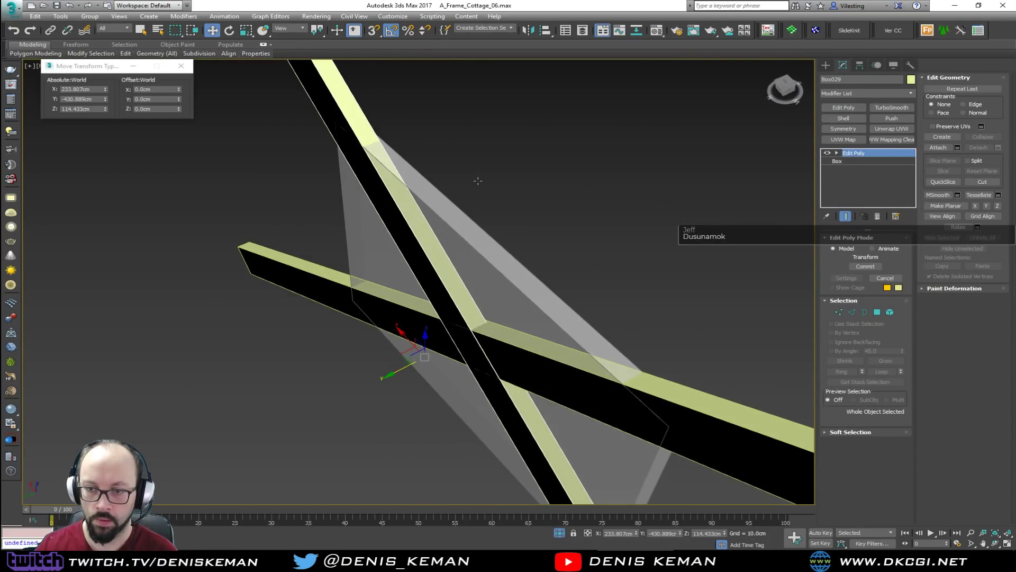
scroll(441, 326, up, 2)
key(r)
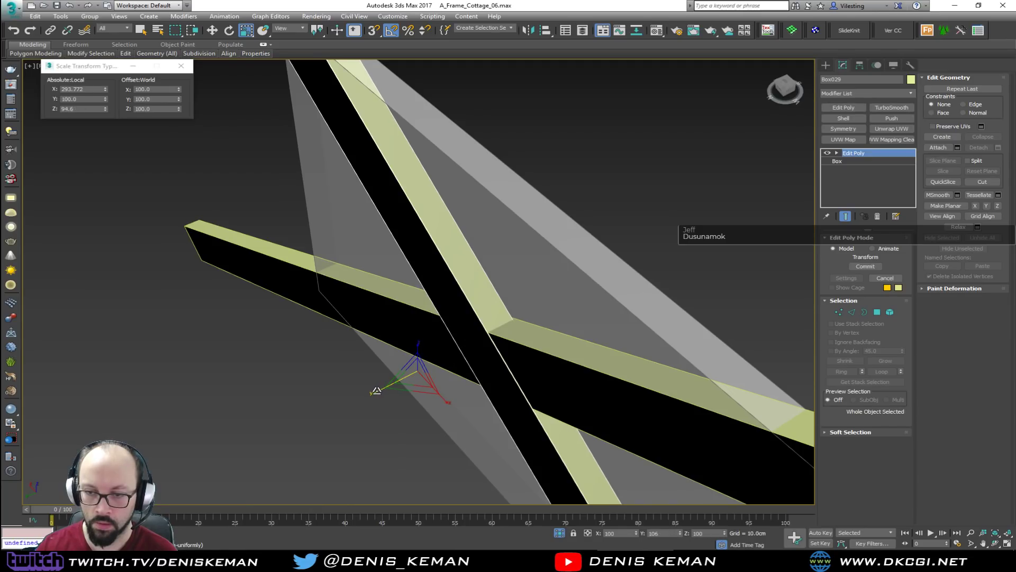
drag(376, 390, 384, 390)
key(w)
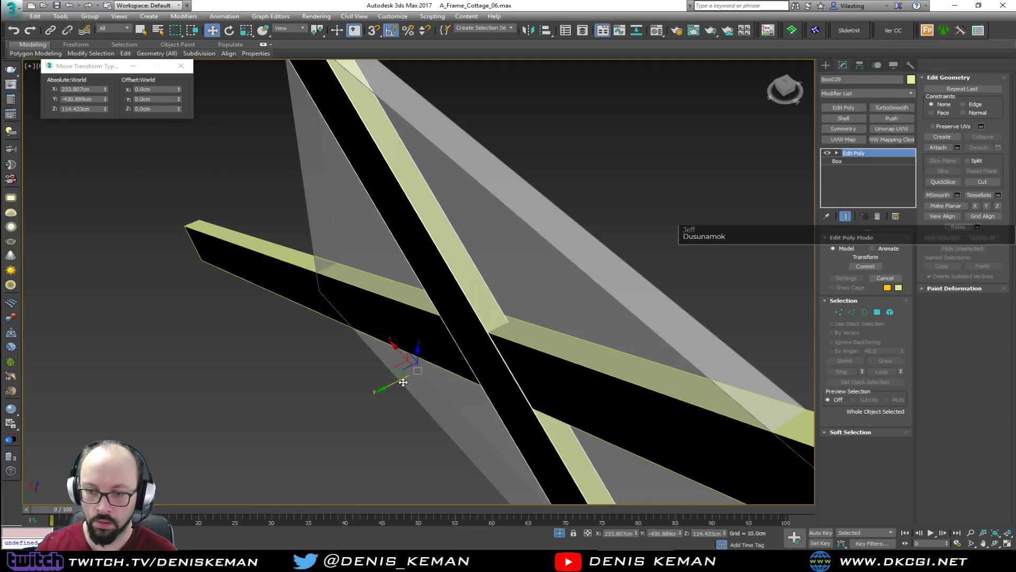
drag(393, 383, 400, 382)
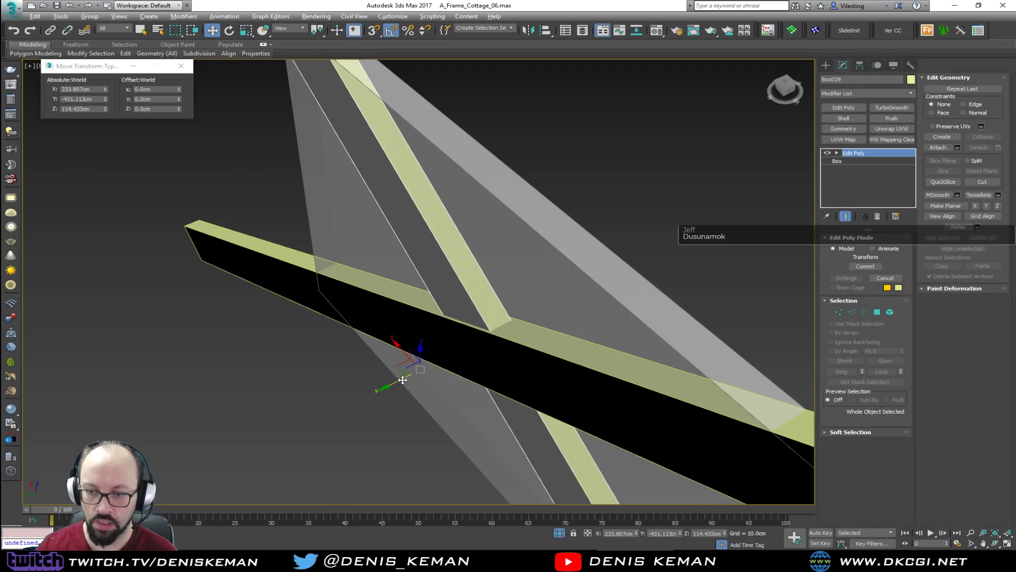
Attach the recessed diagonal strip to the other strip so the X becomes a single object
alt+middle_drag(400, 382, 452, 333)
scroll(453, 334, down, 5)
click(646, 324)
alt+middle_drag(641, 326, 610, 266)
click(642, 285)
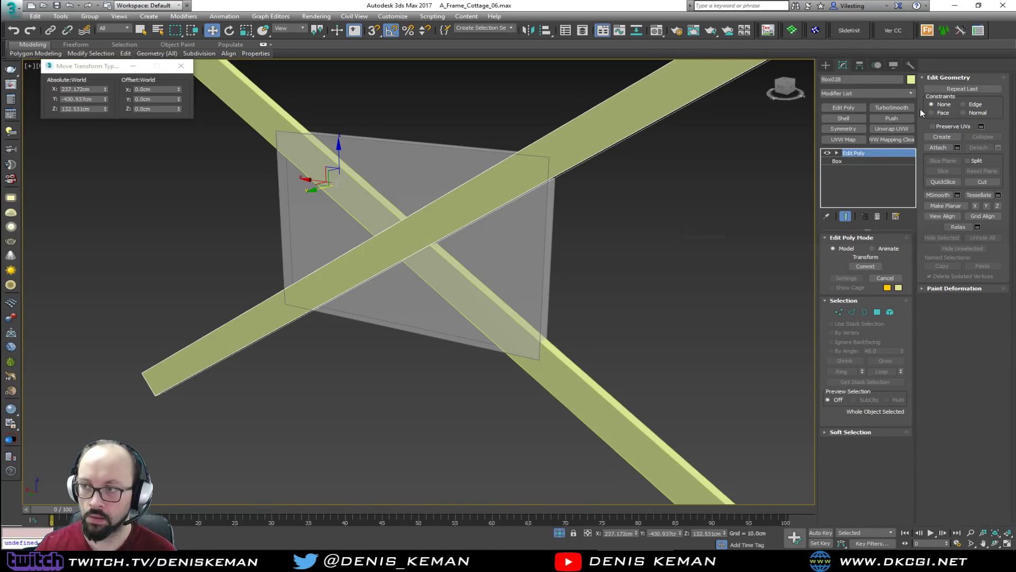
click(940, 147)
click(571, 373)
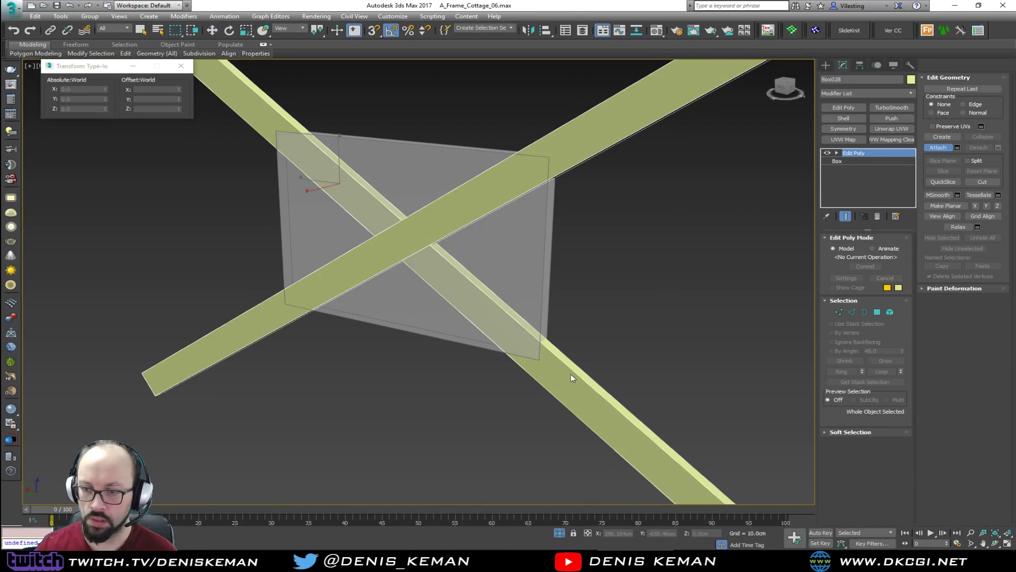
right_click(615, 292)
drag(607, 241, 546, 270)
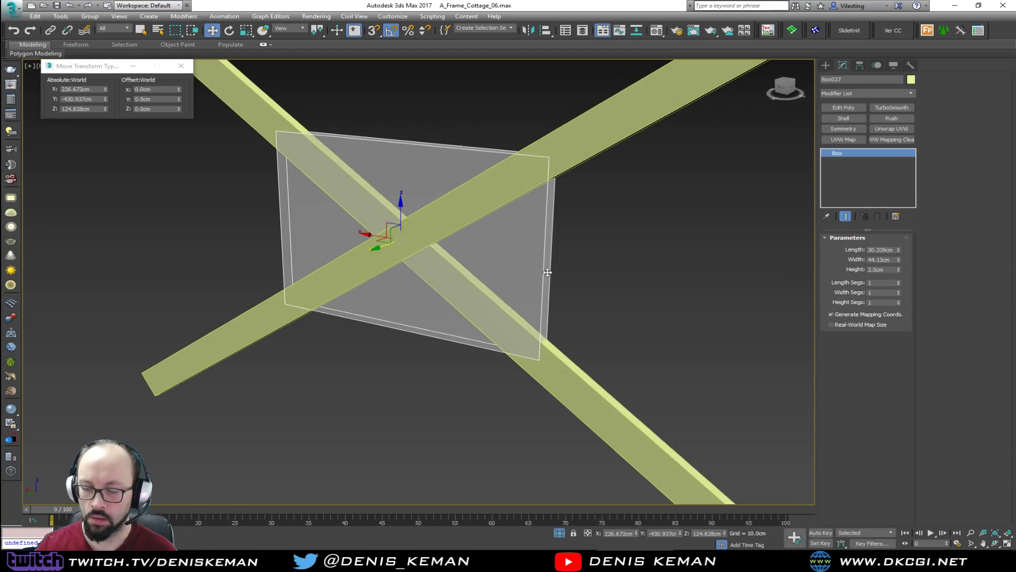
key(ctrl+v)
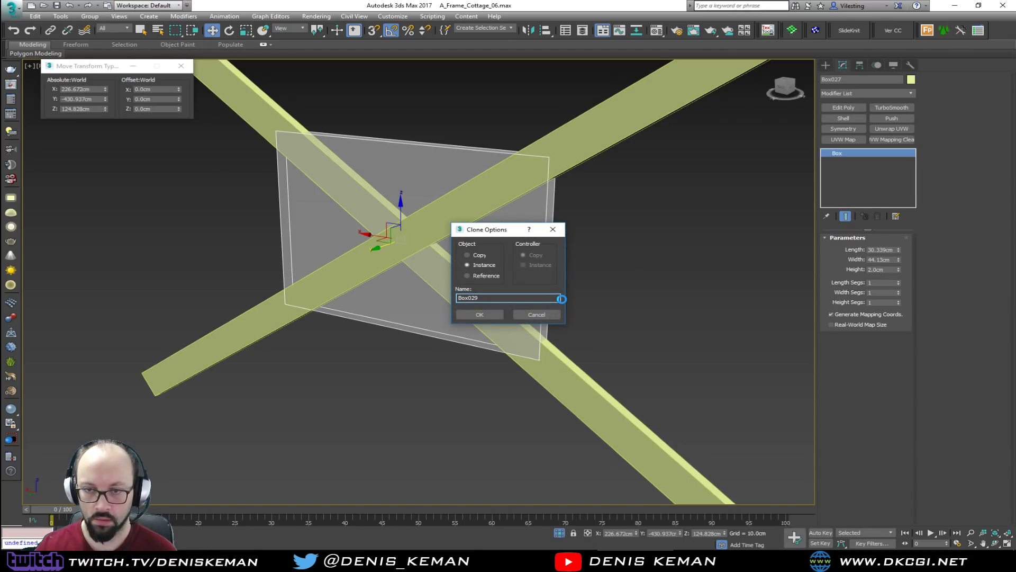
click(559, 316)
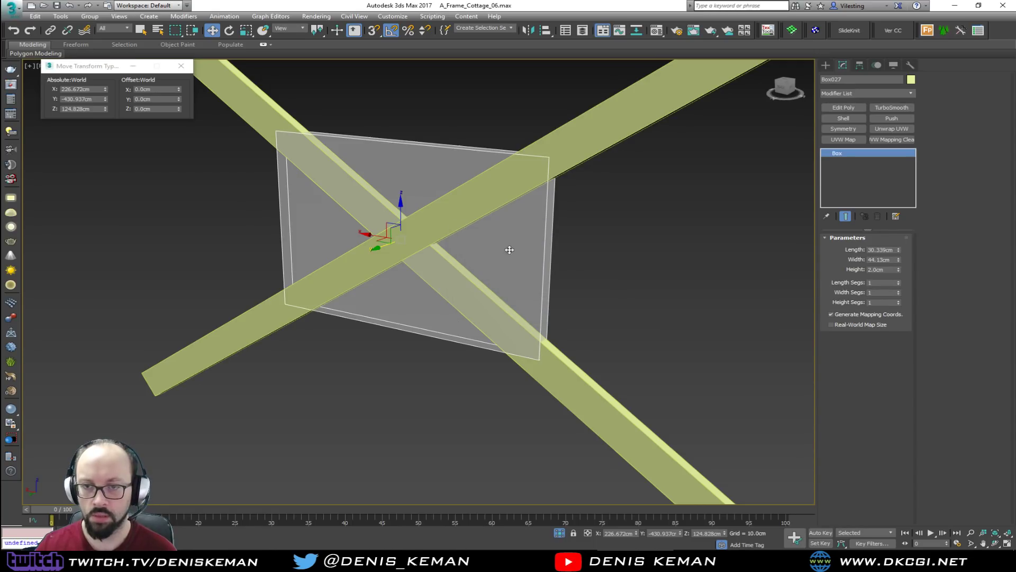
Trim the X strips to the end panel's outline with a ProBoolean Intersection, picking the panel as the operand
middle_drag(539, 257, 526, 292)
click(595, 147)
click(829, 69)
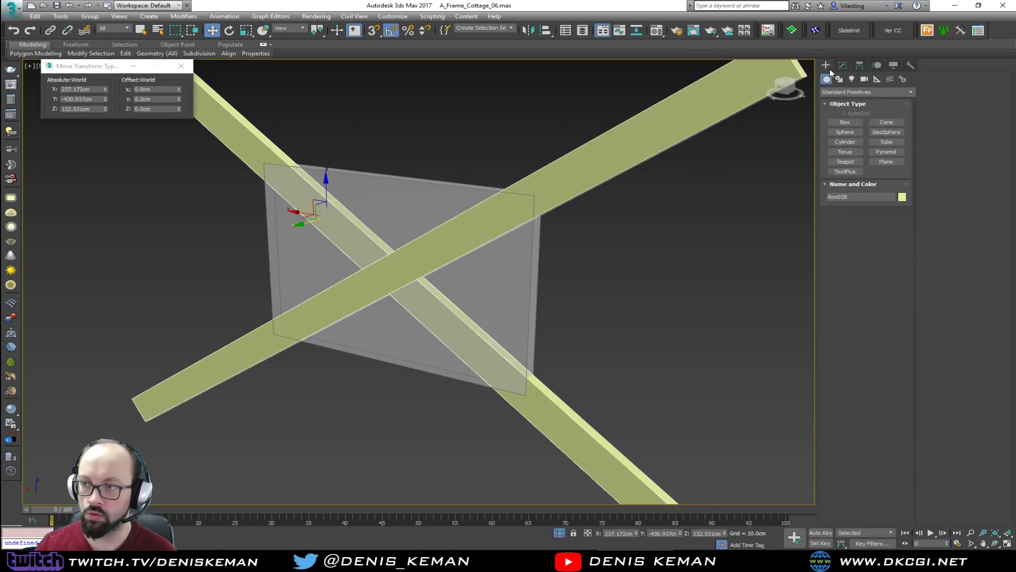
click(833, 89)
click(843, 119)
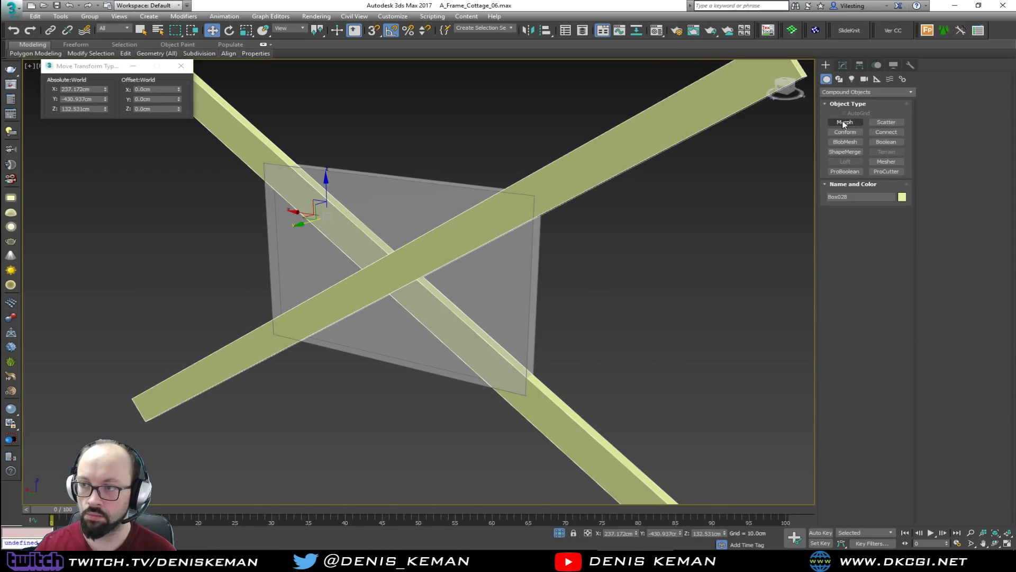
click(846, 171)
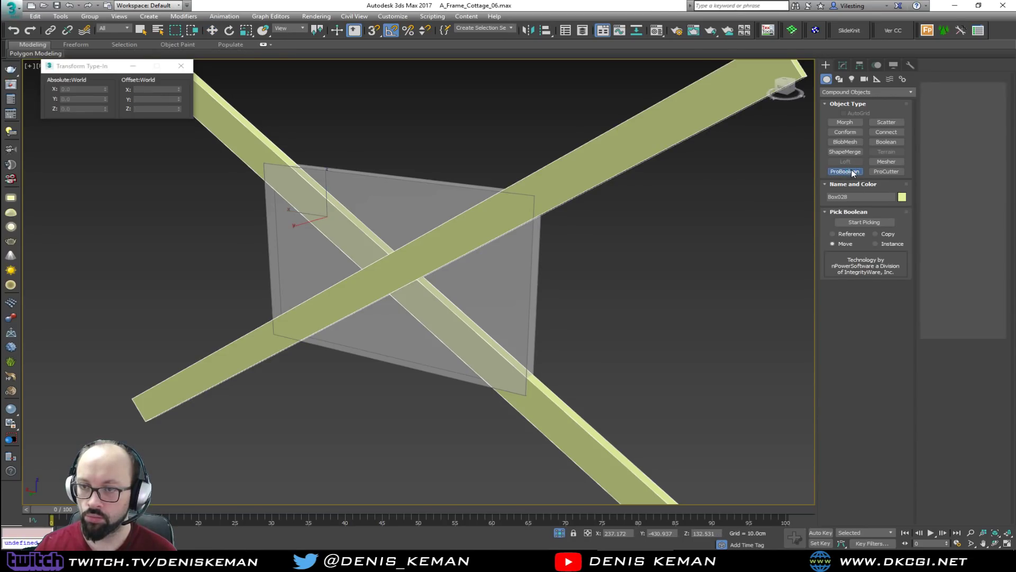
click(891, 223)
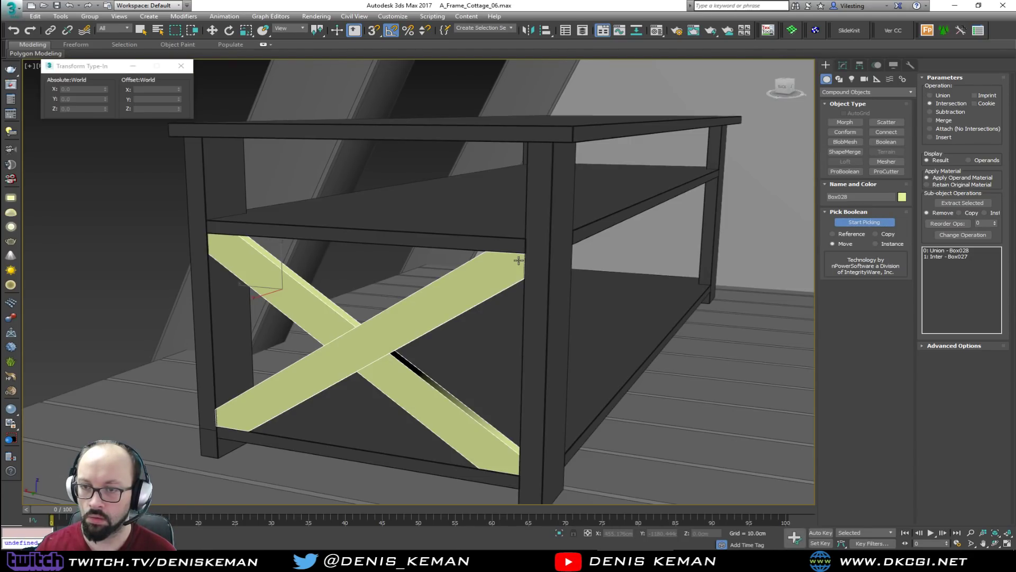
key(w)
Examine the X brace's fit in the cabinet's end frame and the offset where the two strips cross
alt+middle_drag(540, 293, 507, 301)
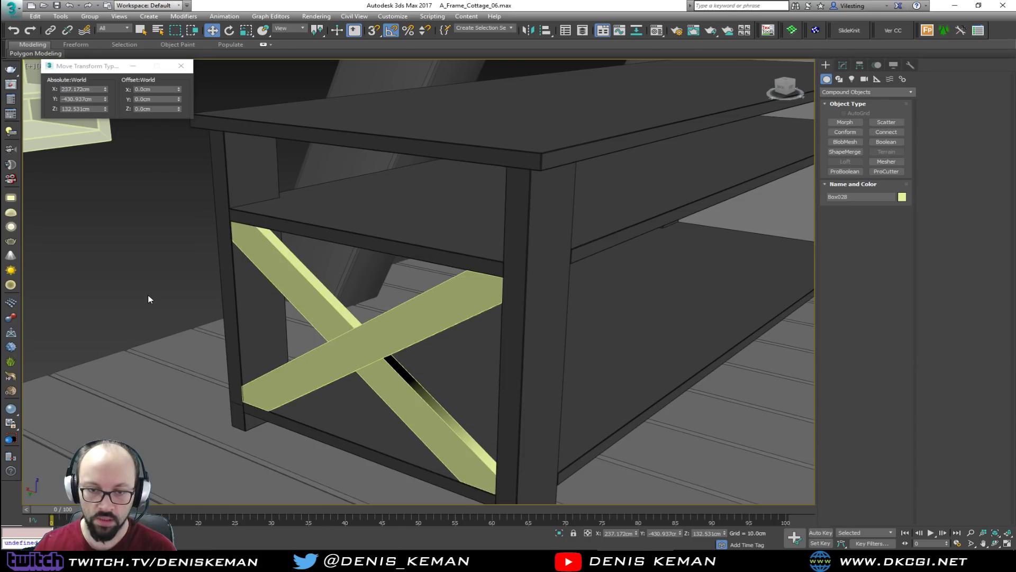
scroll(333, 380, up, 5)
scroll(334, 380, down, 3)
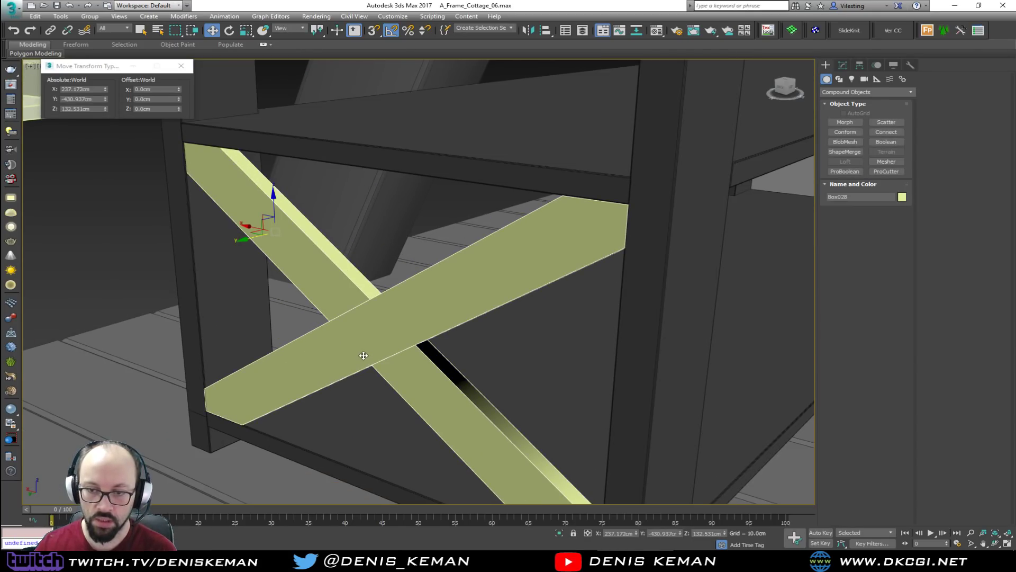
alt+middle_drag(369, 357, 366, 335)
scroll(366, 335, up, 4)
scroll(383, 256, down, 6)
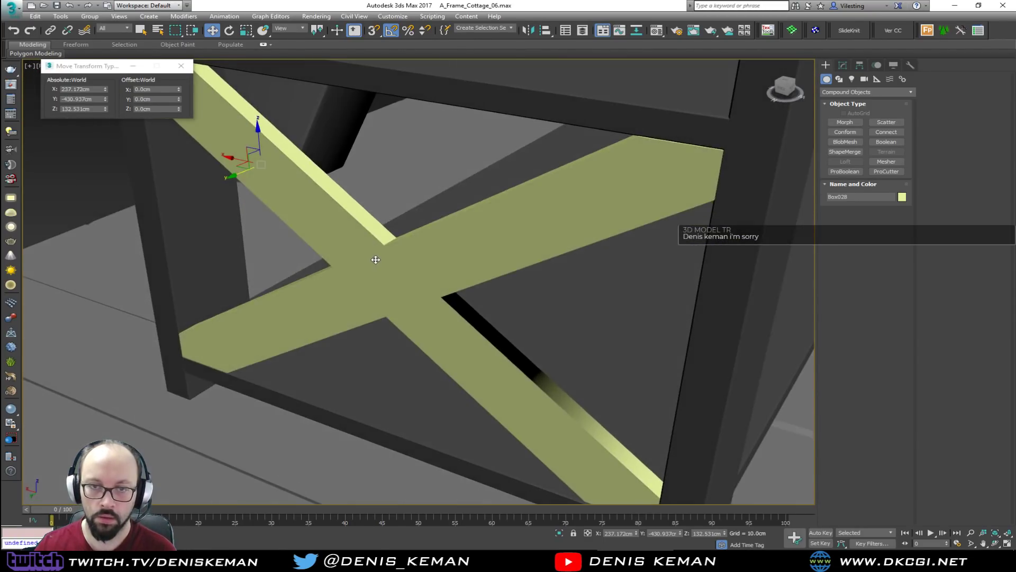
middle_drag(376, 260, 384, 283)
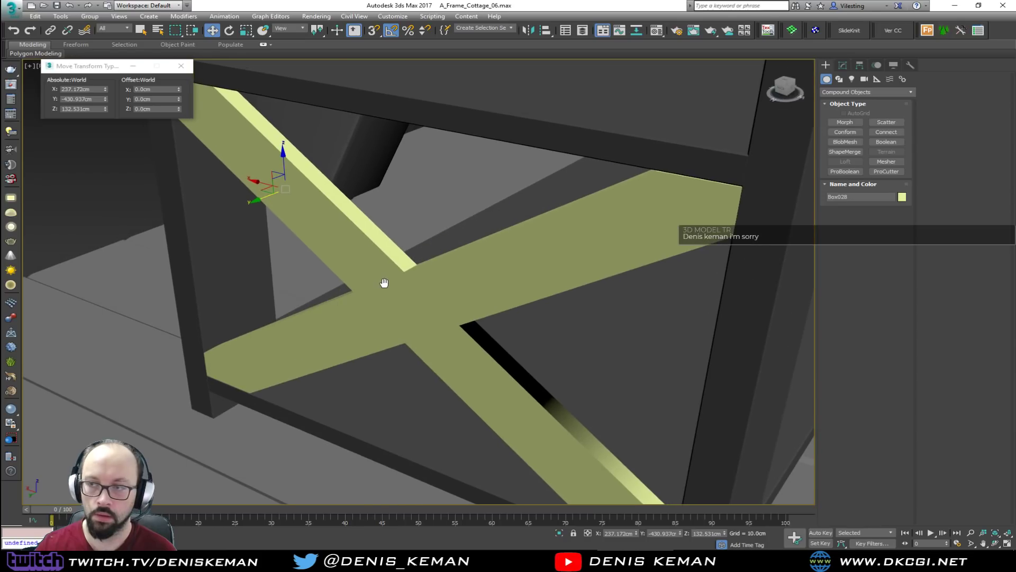
alt+middle_drag(548, 227, 524, 218)
alt+middle_drag(446, 305, 415, 304)
scroll(405, 280, up, 2)
scroll(415, 304, down, 2)
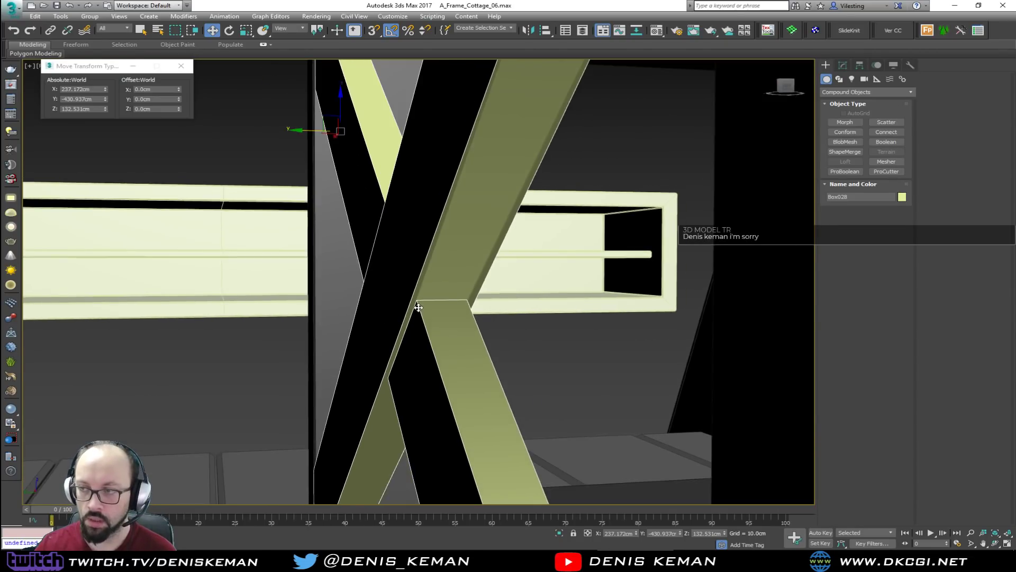
Paste the copied Chamfer modifier onto the X brace and set its amount to 0.01 cm
click(843, 66)
right_click(857, 152)
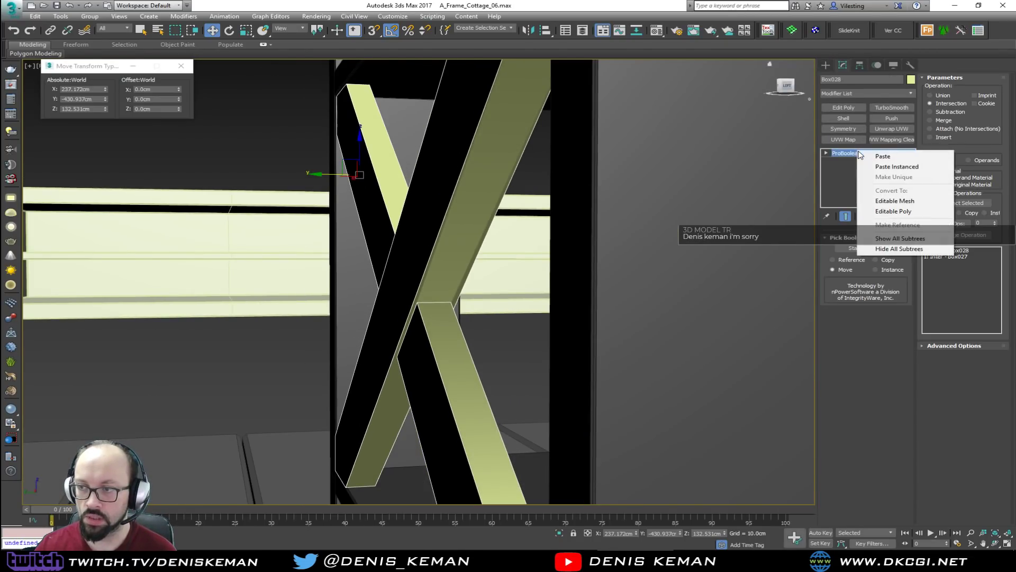
click(874, 156)
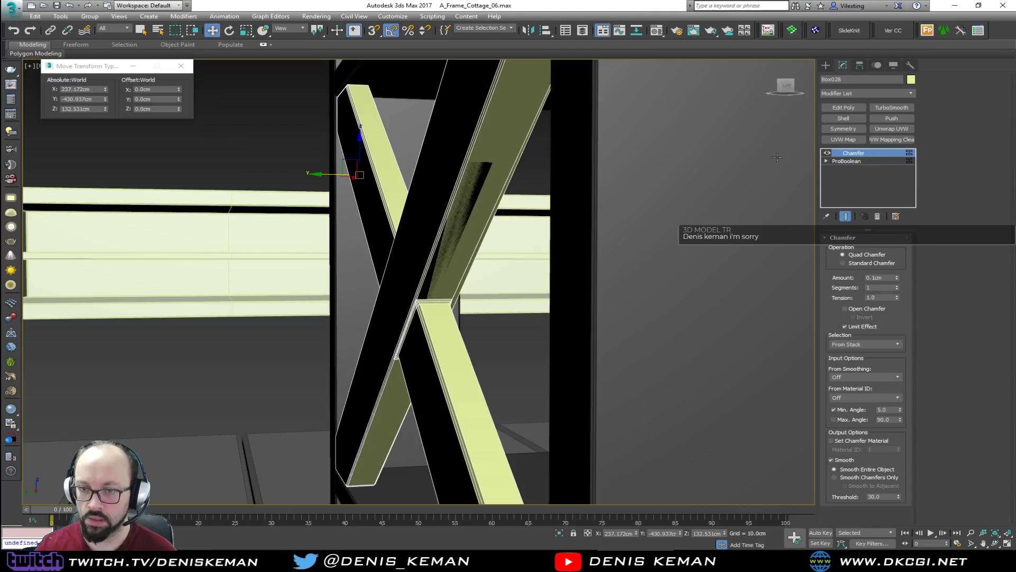
alt+middle_drag(565, 259, 689, 285)
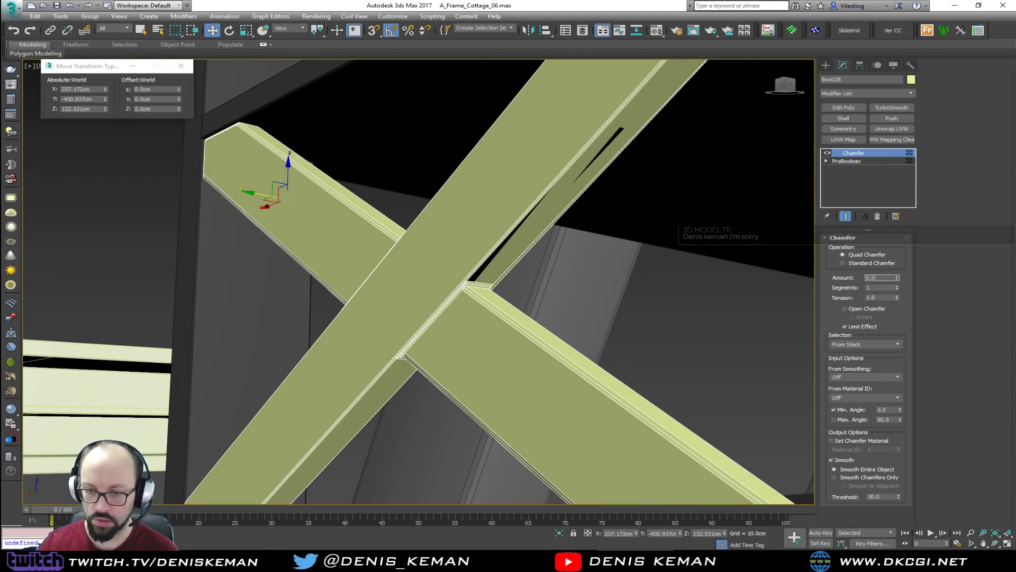
text(0.01)
key(Return)
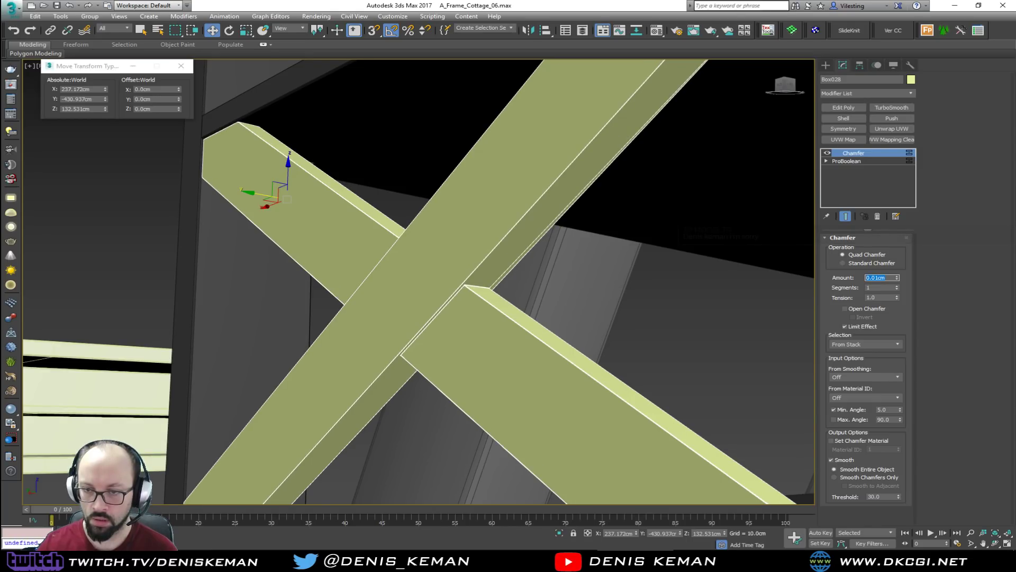
Check the chamfered edges around the brace and set the chamfer amount to 0.05 cm
alt+middle_drag(482, 276, 387, 275)
scroll(309, 273, up, 5)
scroll(403, 249, down, 5)
scroll(406, 276, down, 4)
scroll(433, 296, up, 2)
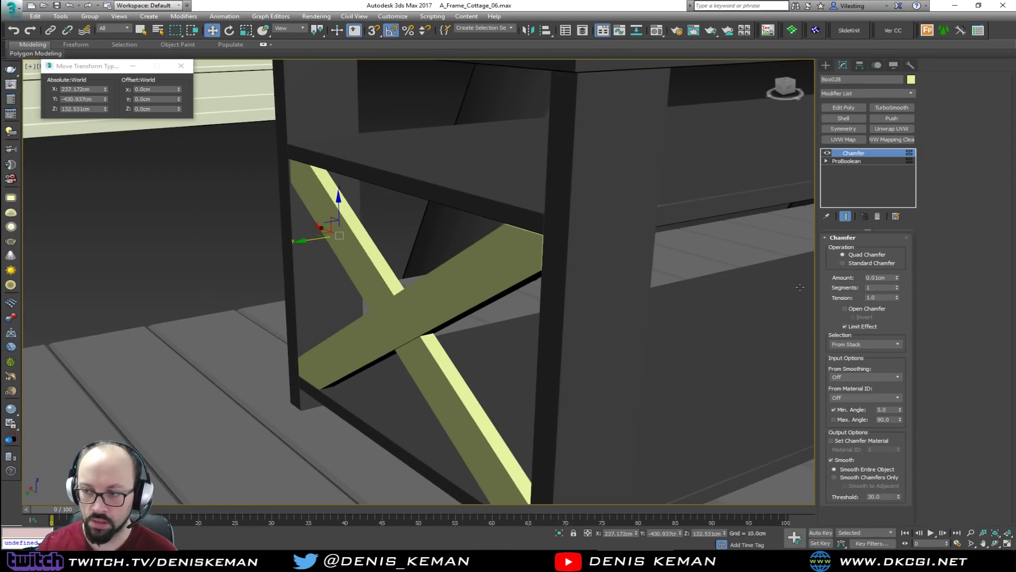
drag(882, 280, 874, 279)
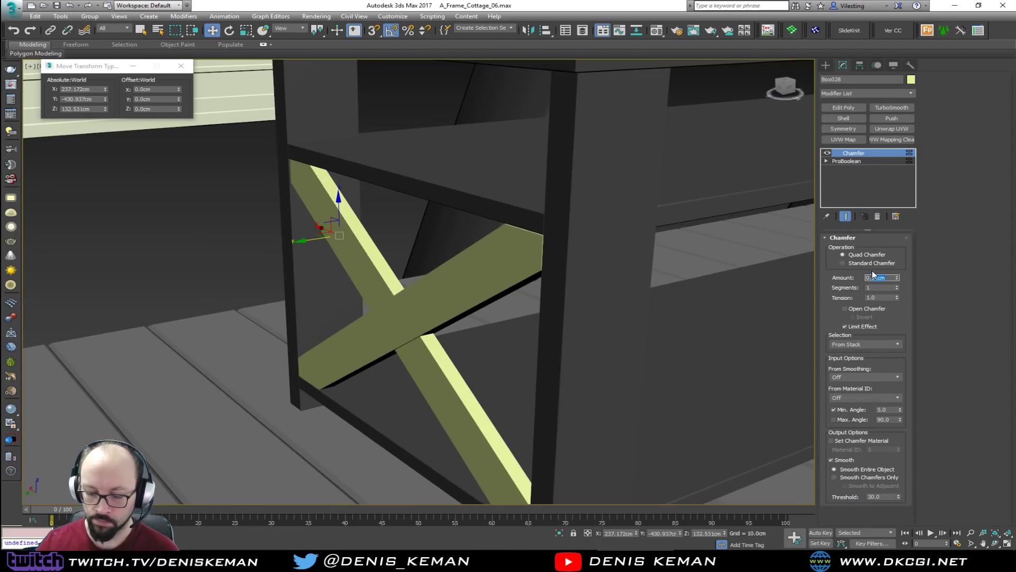
key(Return)
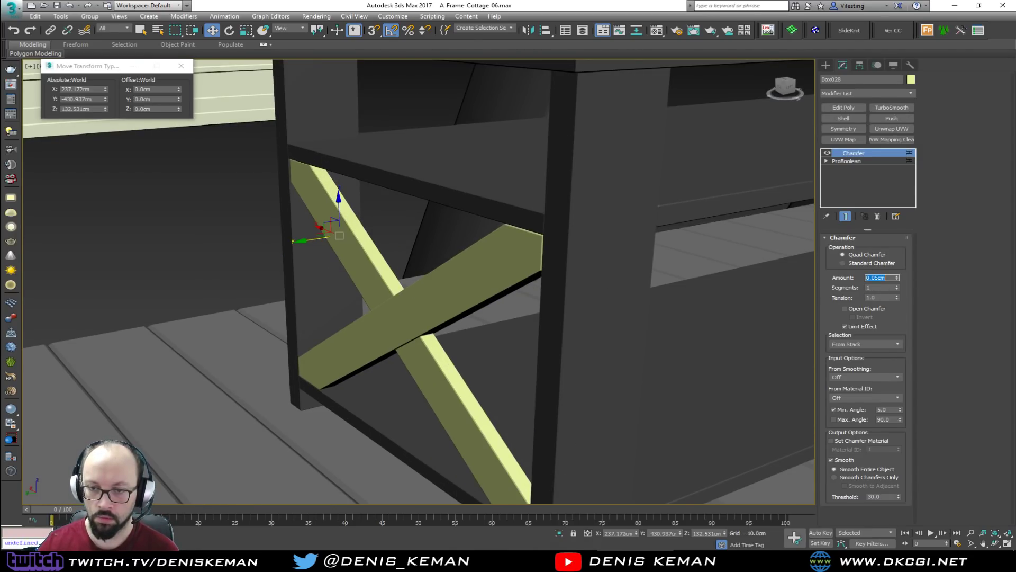
Set the X brace's object colour to the dark grey custom colour
alt+middle_drag(508, 223, 535, 228)
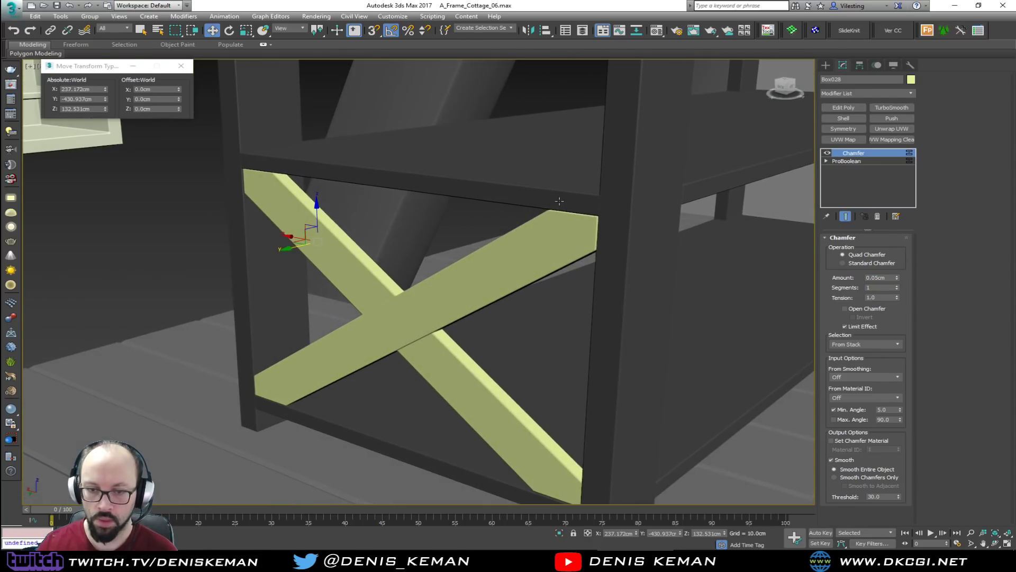
click(911, 80)
click(699, 218)
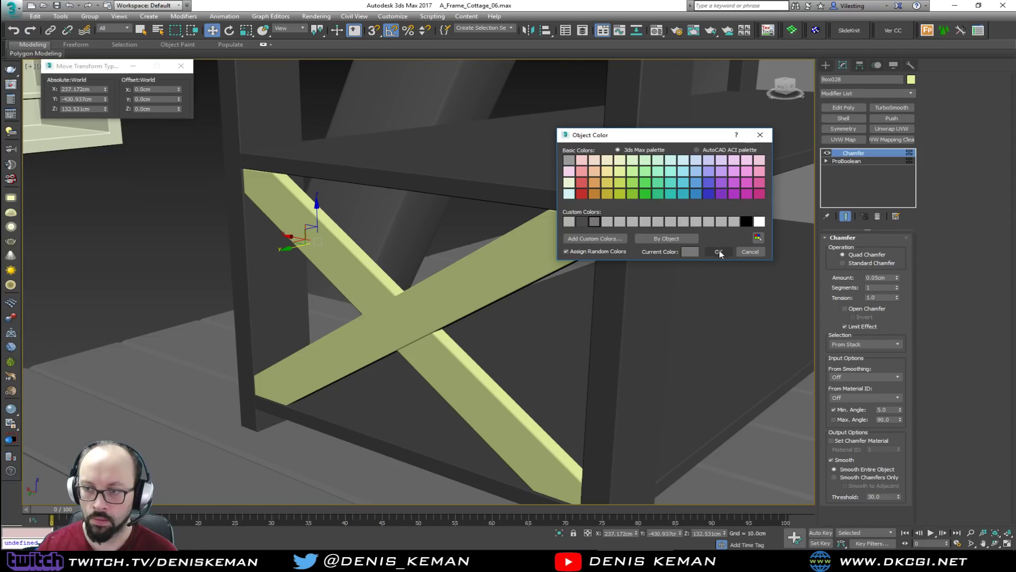
click(717, 250)
click(186, 261)
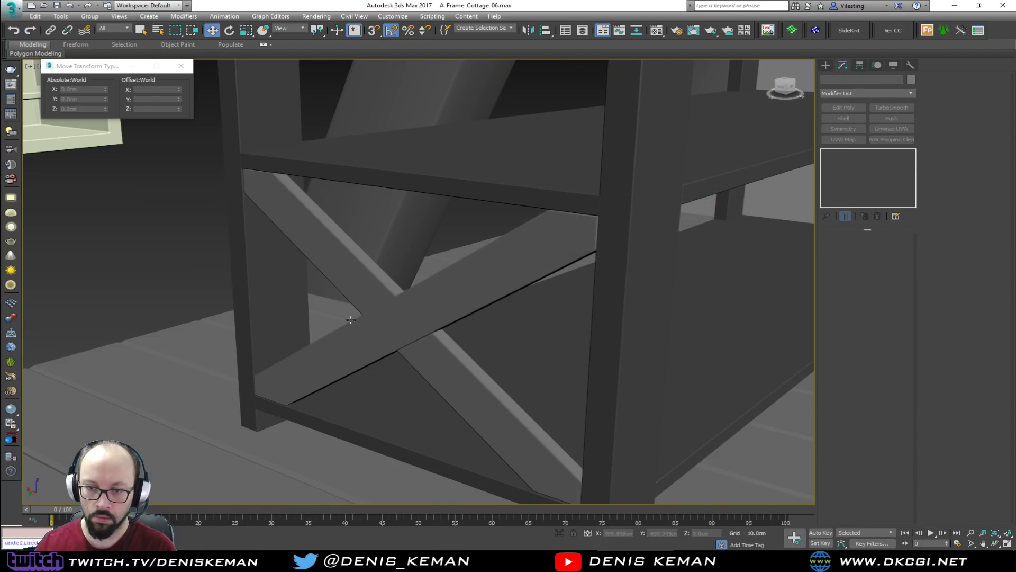
Add a UVW Map modifier with Box mapping to the X brace, with length, width and height of 100 cm
click(409, 331)
click(844, 140)
click(857, 293)
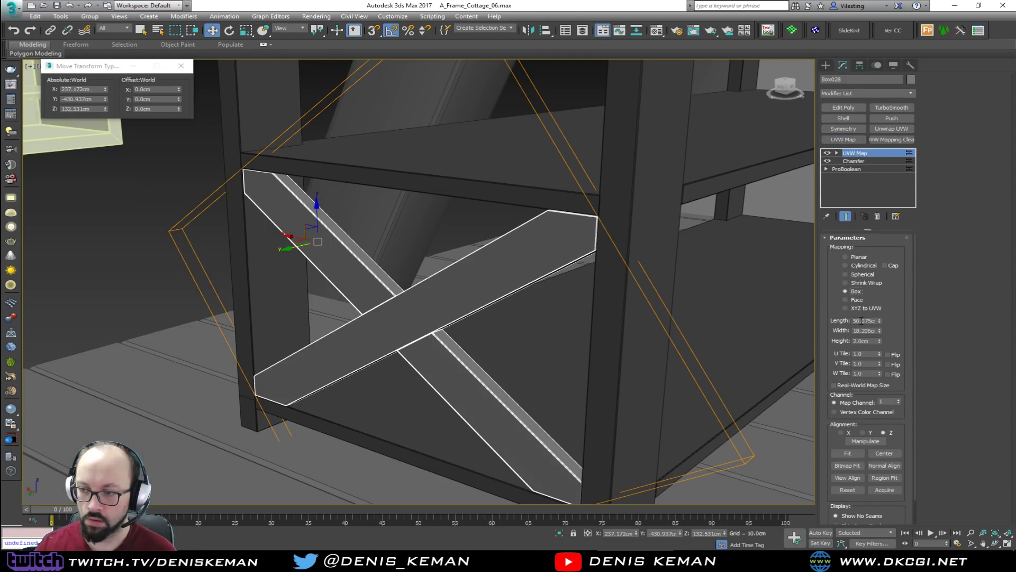
text(100)
key(Tab)
text(100)
key(Tab)
text(100)
key(Return)
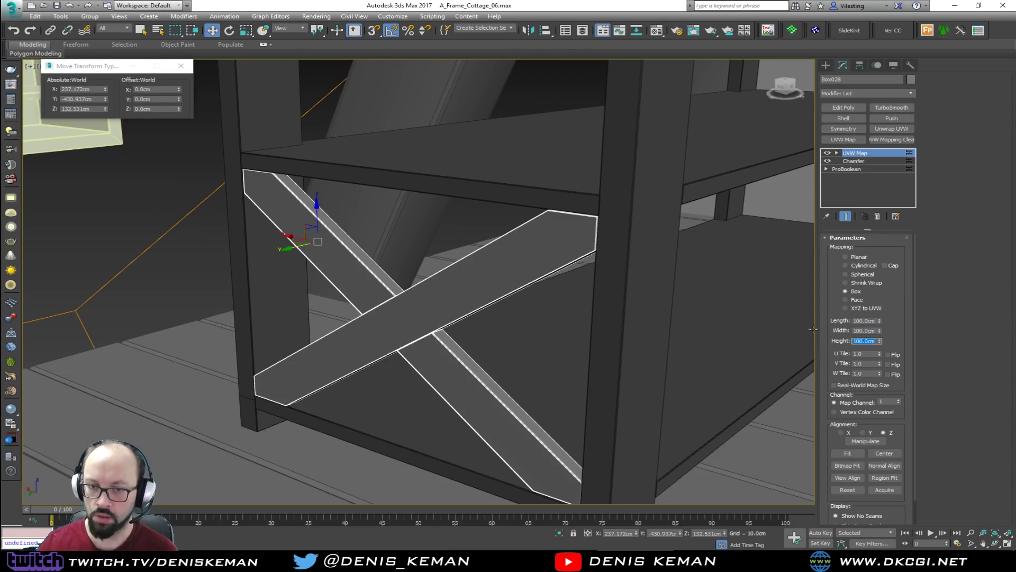
click(151, 265)
key(F4)
scroll(429, 300, up, 5)
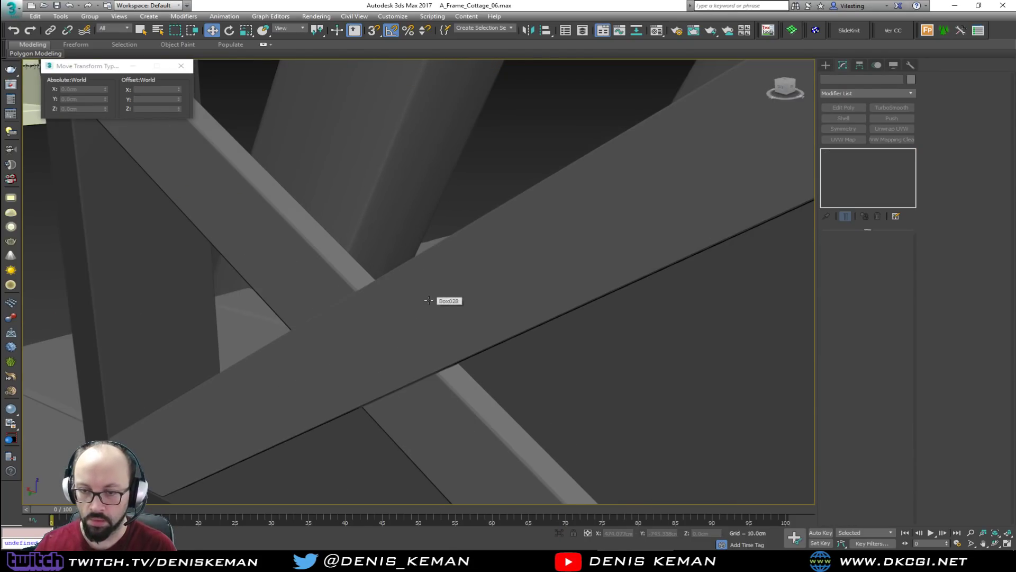
scroll(428, 300, down, 5)
Sample the wood material from the wooden block beside the red staircase into the Material Editor
click(428, 300)
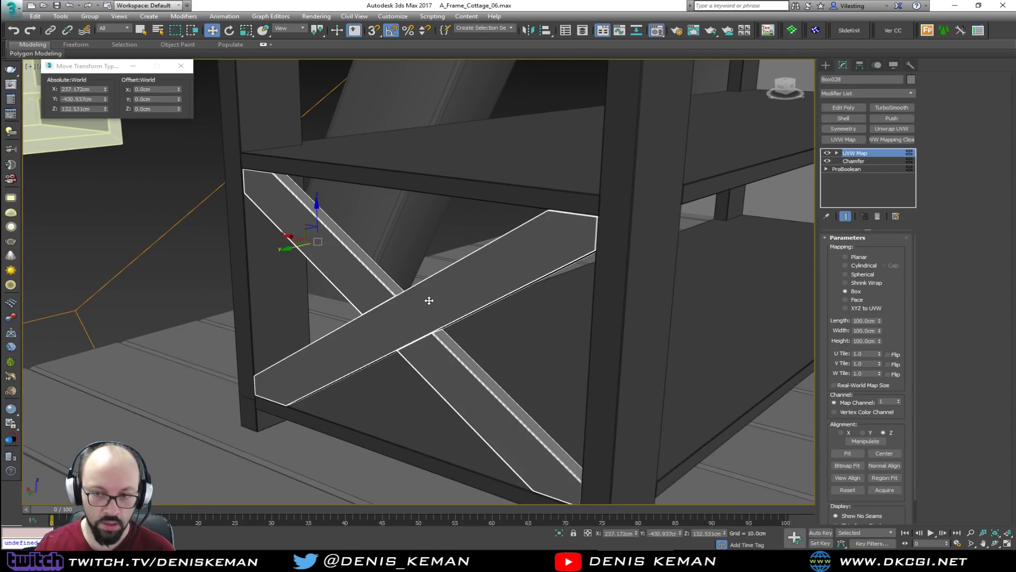
key(m)
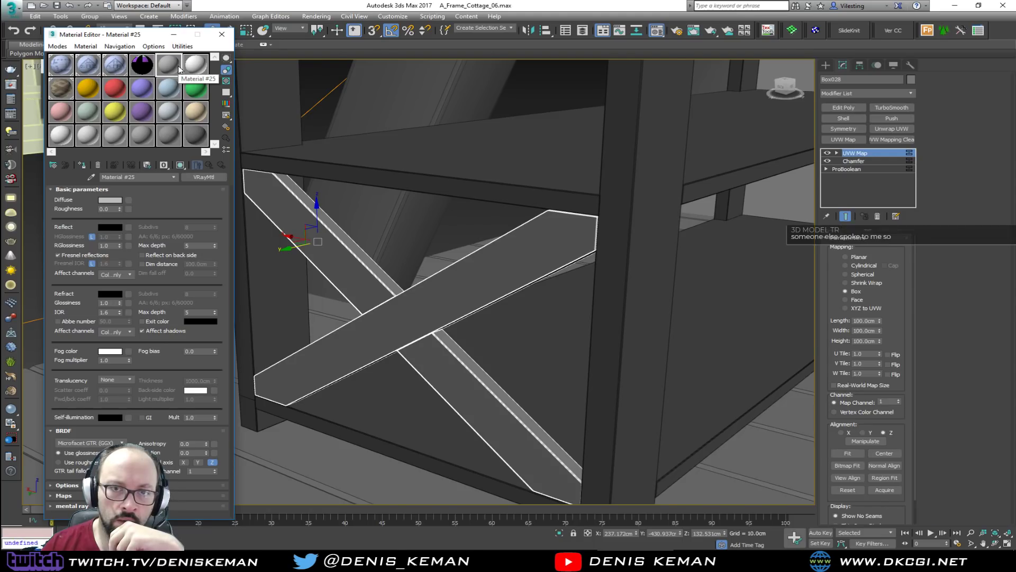
middle_drag(338, 278, 427, 256)
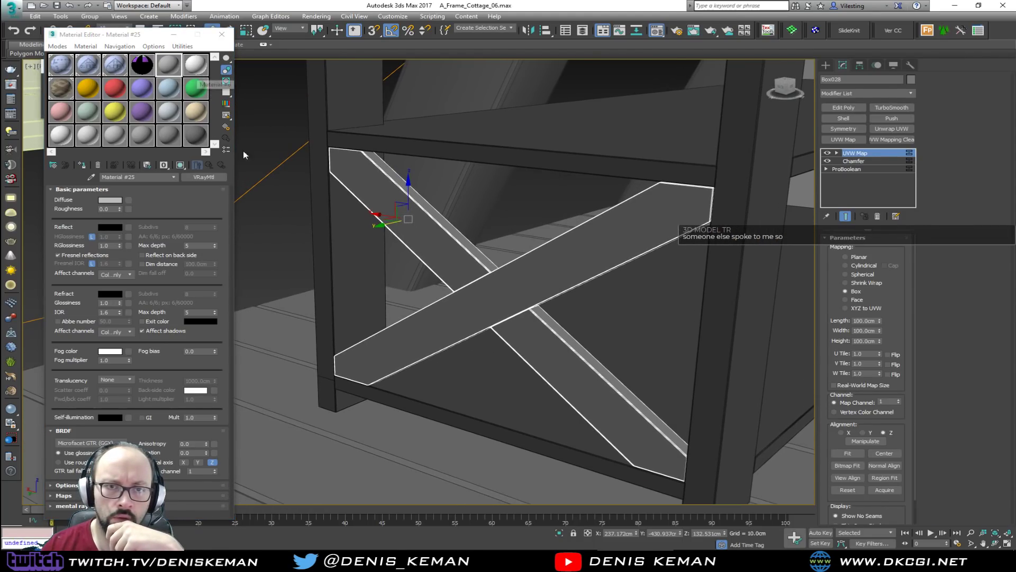
scroll(336, 285, down, 10)
alt+middle_drag(382, 327, 191, 365)
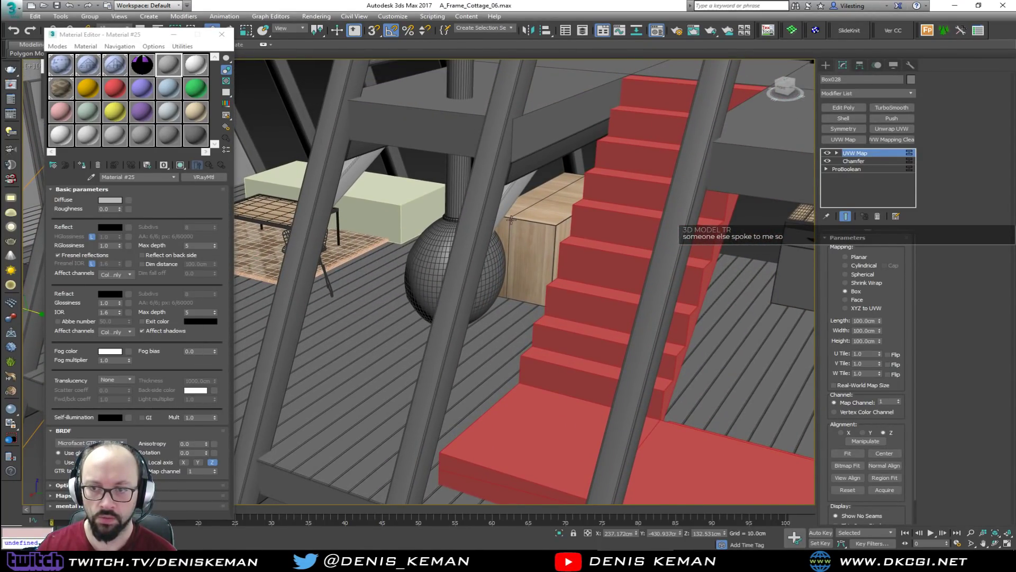
scroll(511, 219, up, 5)
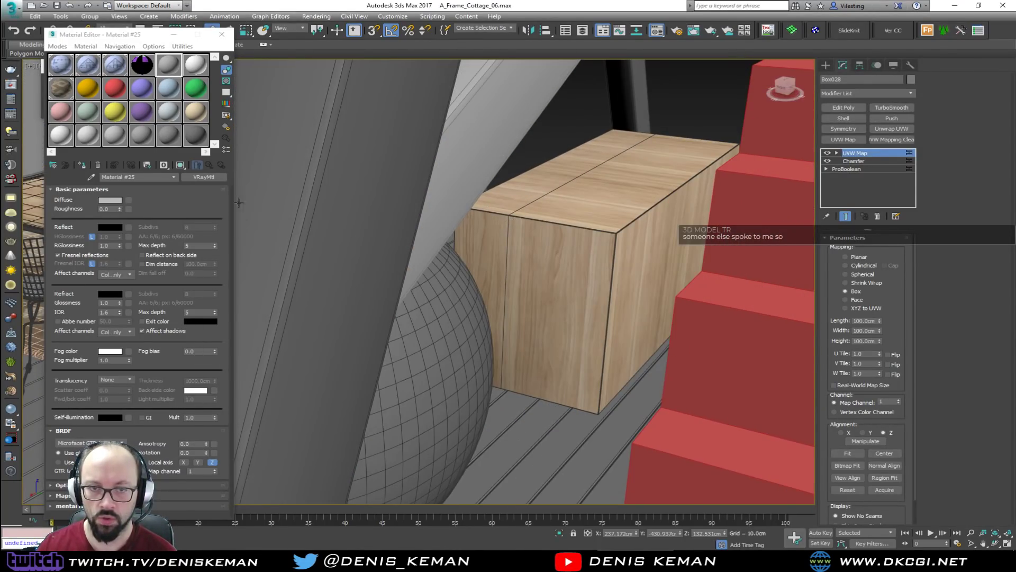
click(91, 177)
click(582, 256)
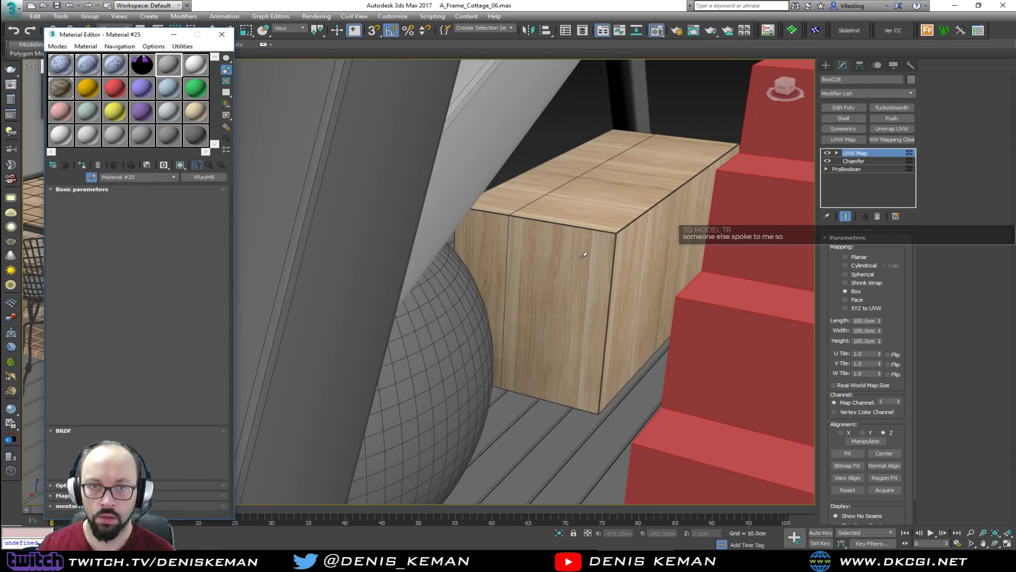
Assign the sampled wood material to the cabinet's X brace
middle_drag(406, 296, 630, 276)
middle_drag(498, 288, 355, 290)
key(z)
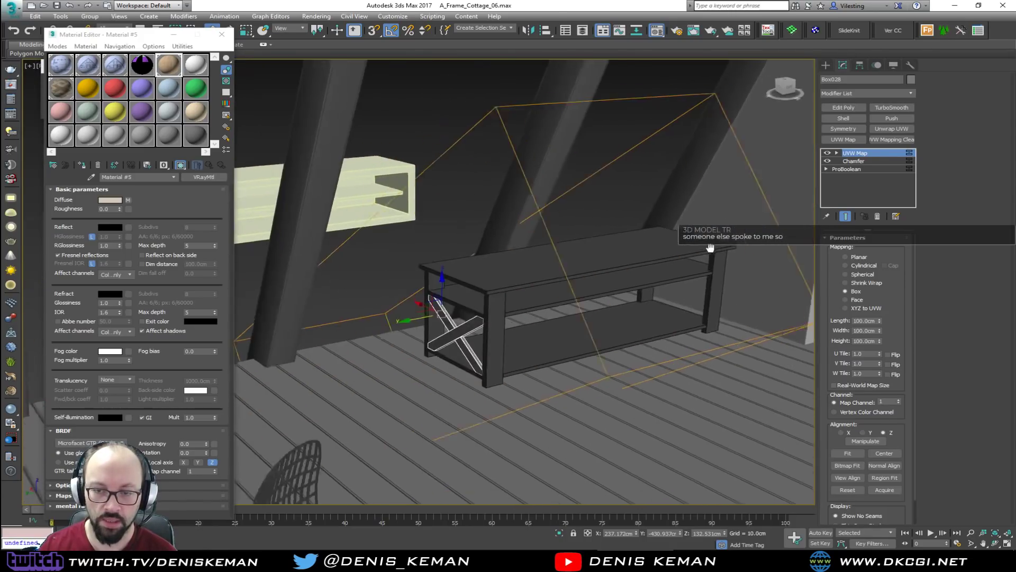
click(88, 166)
click(401, 251)
scroll(592, 356, up, 5)
alt+middle_drag(590, 358, 618, 357)
click(556, 314)
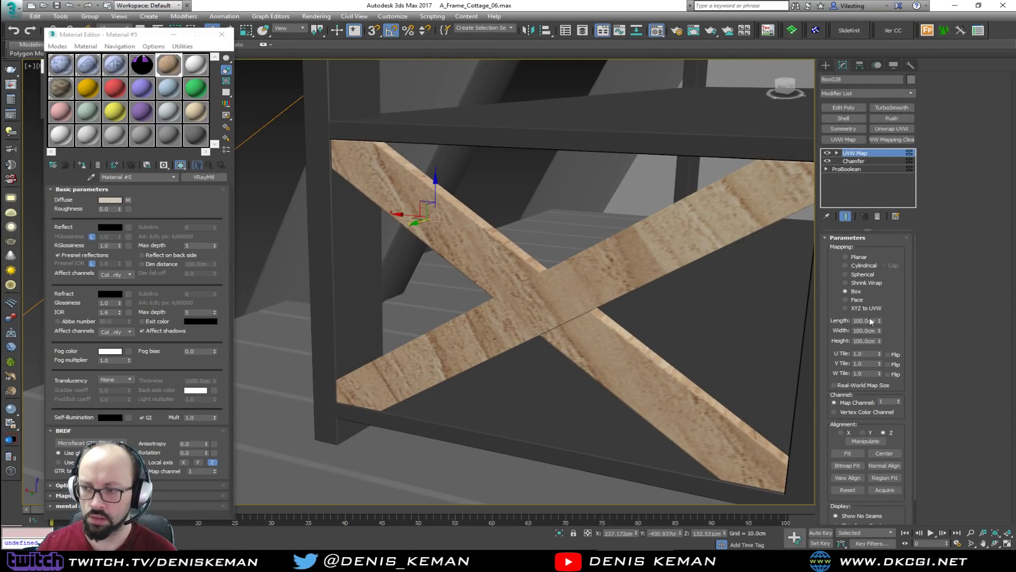
Set the UVW Map length, width and height on the X brace to 10 cm
double_click(856, 321)
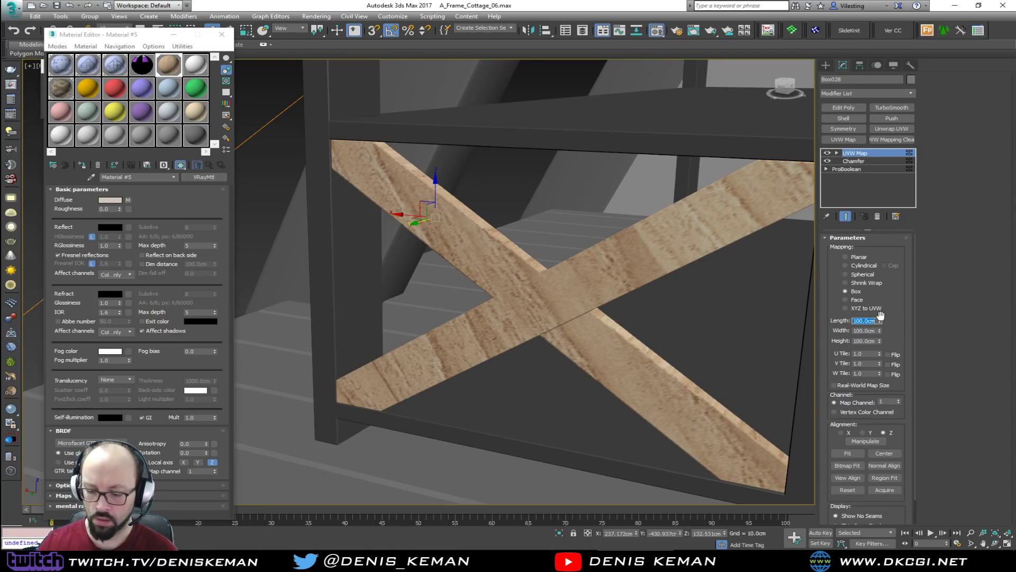
text(10)
key(Tab)
text(10)
key(Tab)
text(10)
key(Return)
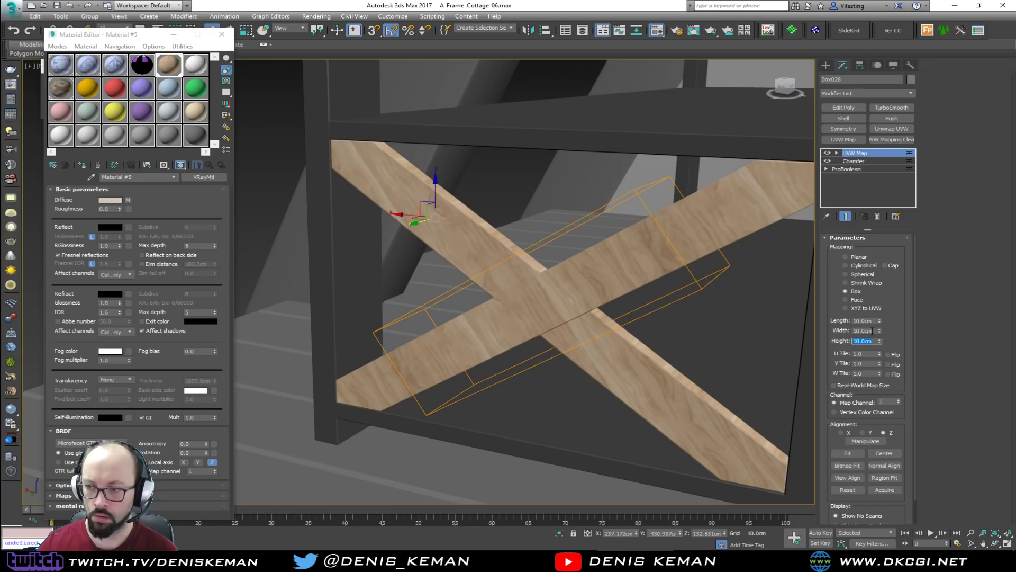
mouse_move(632, 300)
alt+middle_down()
mouse_move(707, 297)
mouse_move(633, 299)
alt+middle_up()
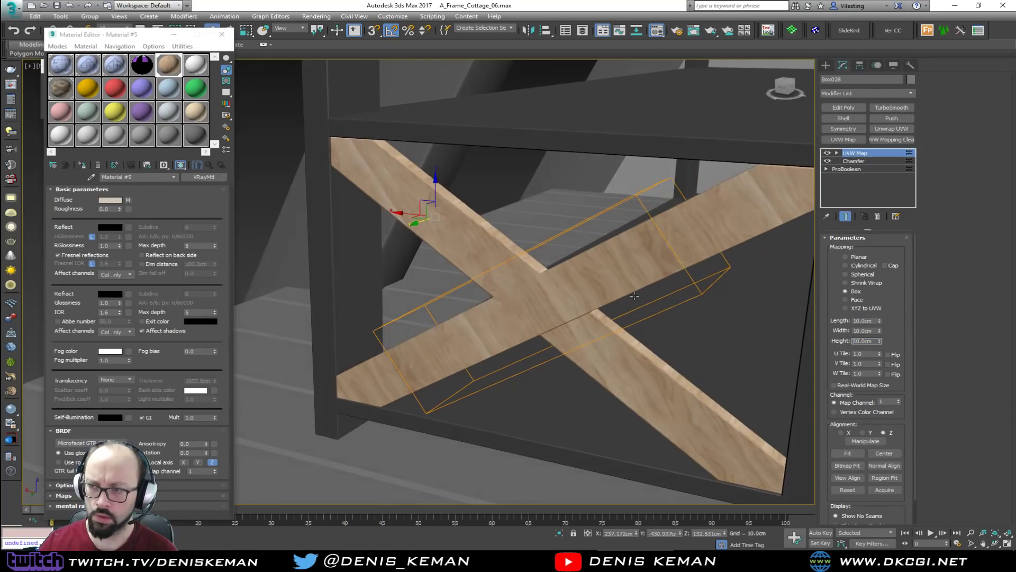
Convert the X brace to an Editable Poly, reset its XForm and collapse it to an Editable Poly again
right_click(543, 311)
mouse_move(614, 411)
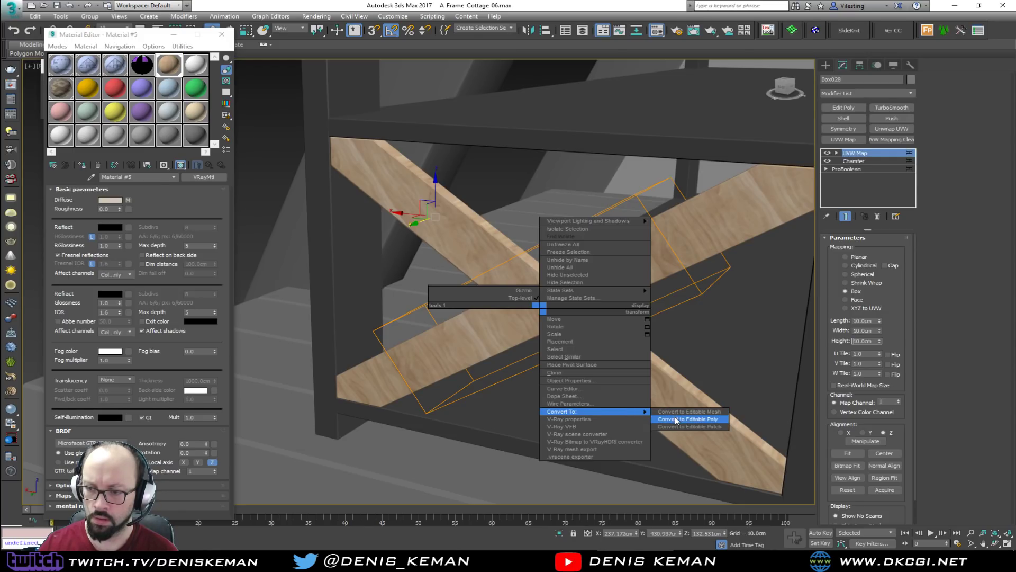
click(675, 420)
click(910, 65)
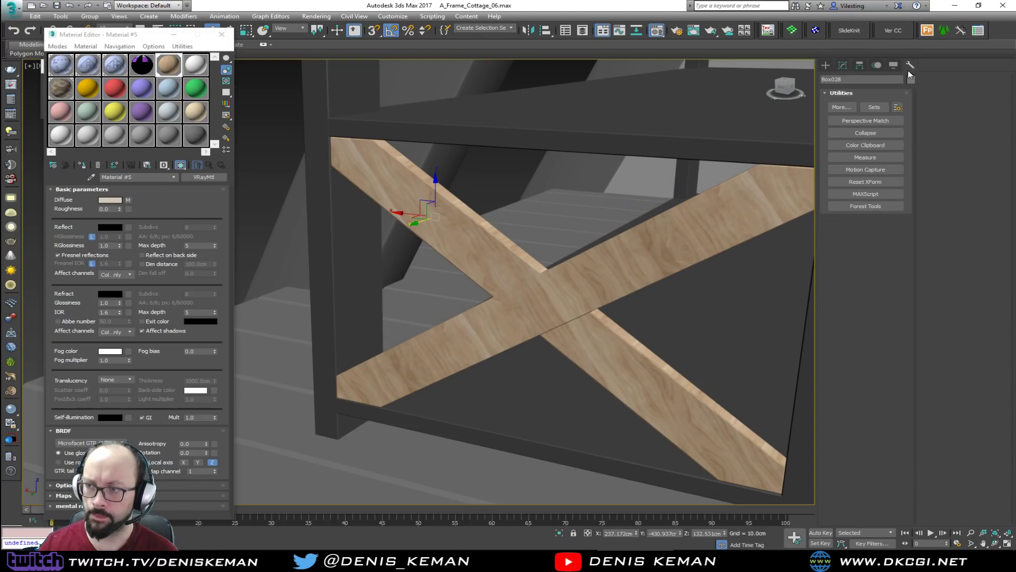
click(868, 181)
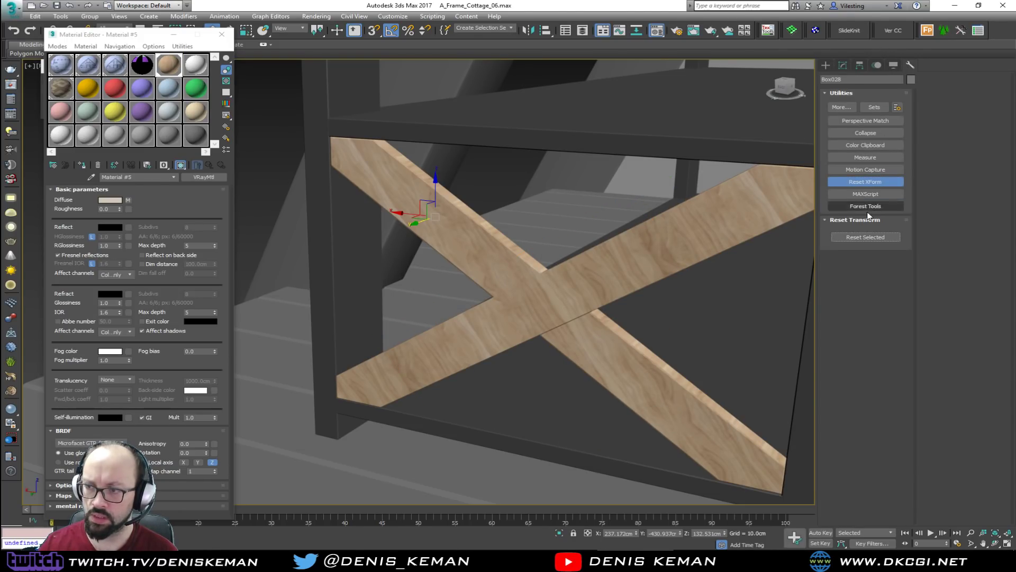
right_click(524, 300)
mouse_move(584, 405)
click(668, 408)
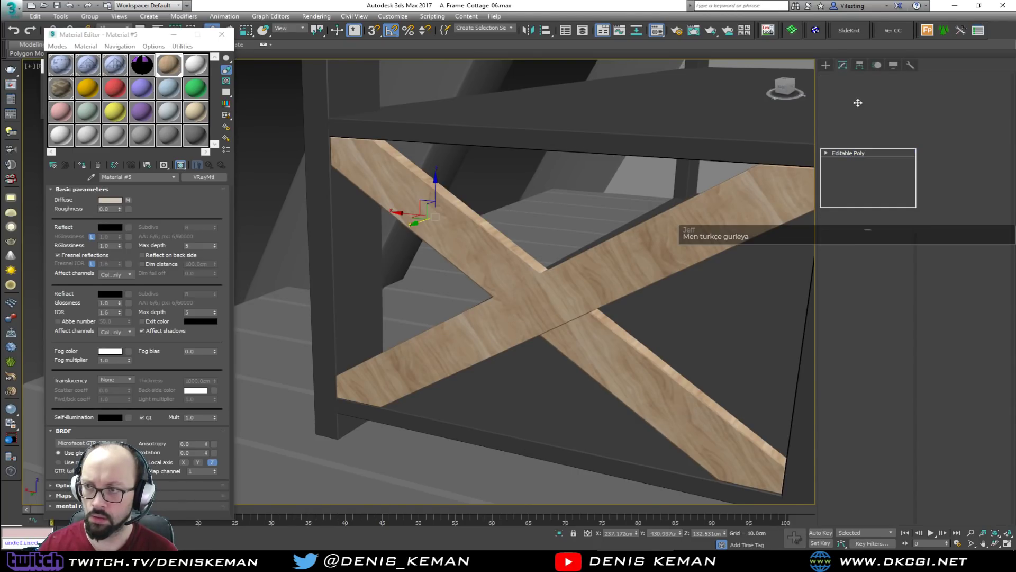
Centre the X brace's pivot on the object
click(843, 65)
click(877, 65)
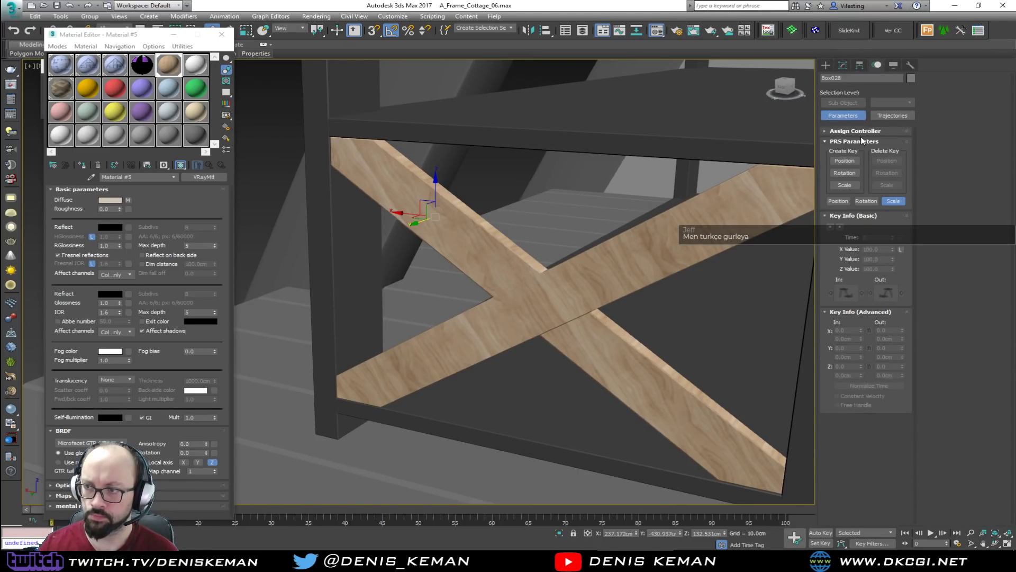
click(859, 65)
click(866, 129)
click(863, 178)
click(871, 129)
click(843, 65)
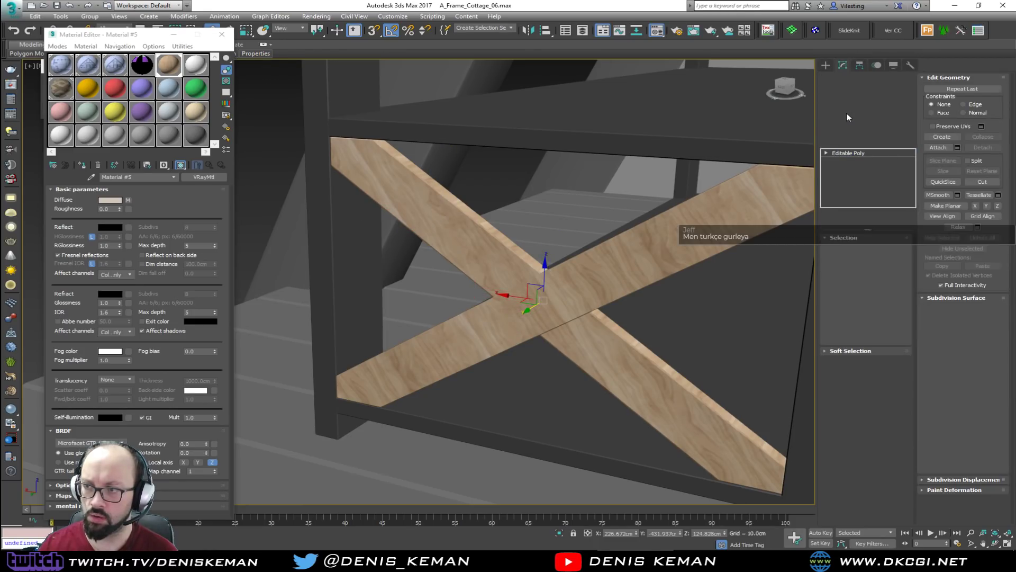
Add a new UVW Map to the X brace with Box mapping and 100 cm length, width and height
click(843, 140)
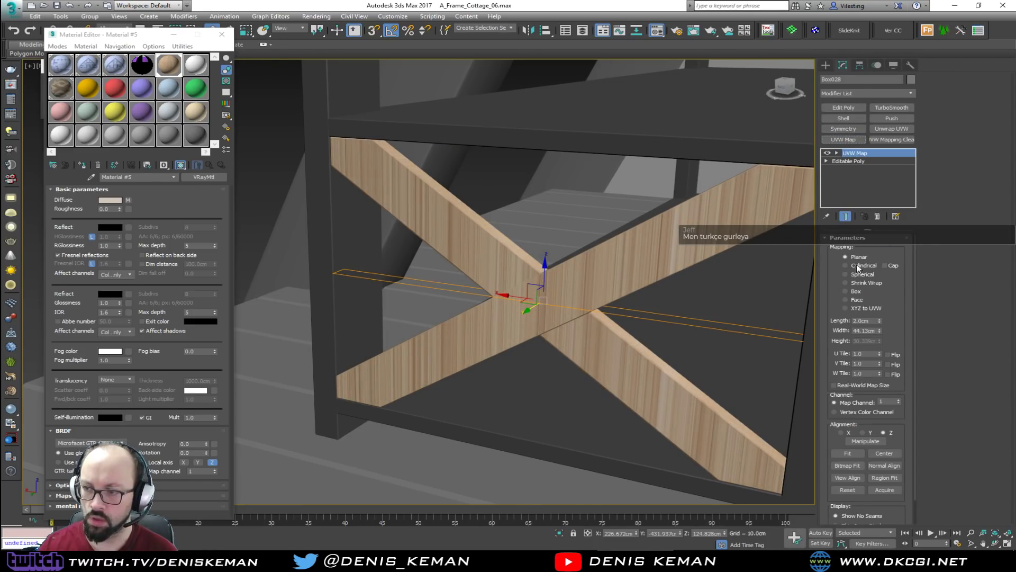
click(845, 291)
mouse_move(567, 336)
alt+middle_down()
mouse_move(553, 339)
mouse_move(580, 334)
alt+middle_up()
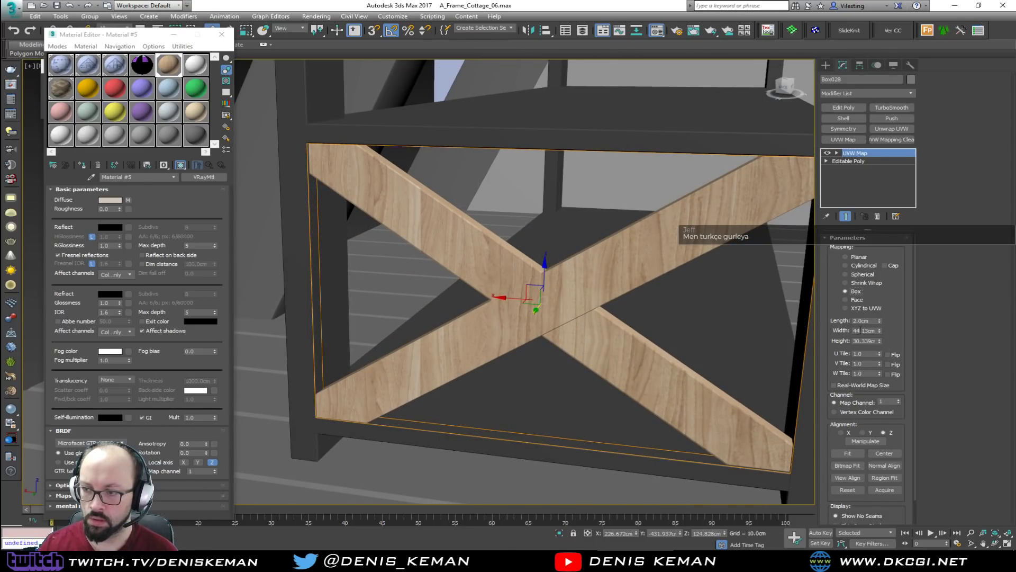
double_click(854, 320)
text(100)
key(Tab)
text(100)
key(Tab)
text(100)
key(Return)
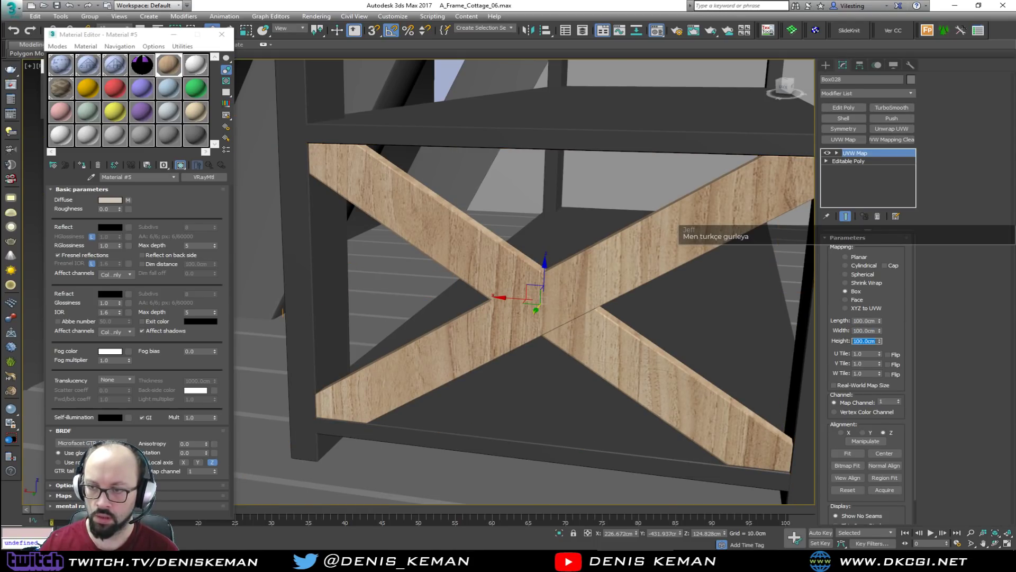
Try a 10 cm length, width and height for the X brace's new Box mapping
double_click(854, 321)
text(10)
key(Tab)
text(10)
key(Tab)
text(10)
key(Return)
mouse_move(470, 347)
alt+middle_down()
mouse_move(517, 345)
mouse_move(488, 345)
alt+middle_up()
Set the X brace's Box mapping length, width and height to 35 cm and check the wood grain
double_click(863, 320)
text(35)
key(Tab)
text(35)
key(Tab)
text(35)
key(Return)
alt+middle_drag(535, 299, 608, 339)
click(263, 226)
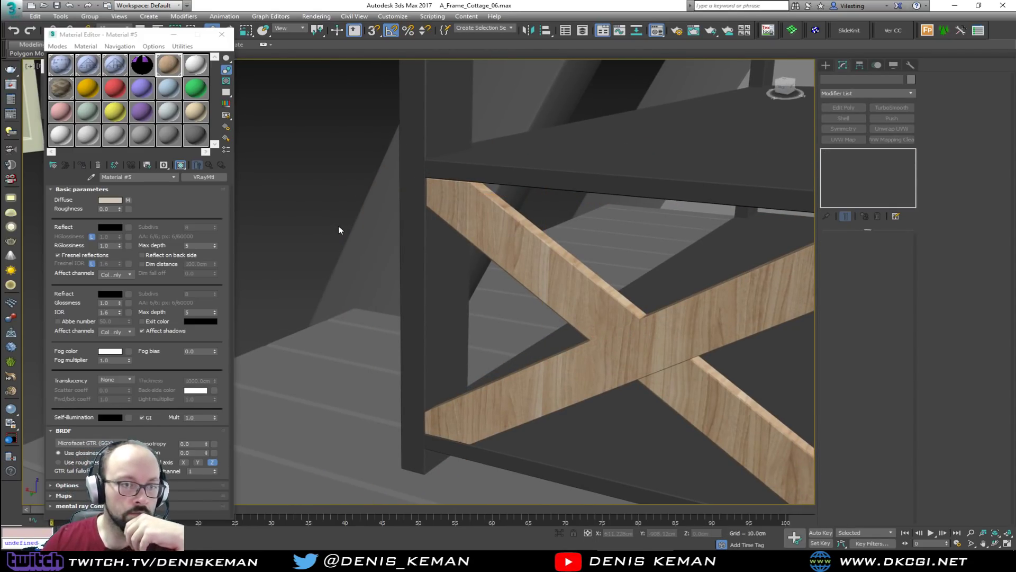
Clone the X brace as a single Copy at the opposite end of the cabinet
middle_drag(682, 299, 342, 311)
scroll(361, 303, down, 3)
scroll(354, 305, up, 1)
click(350, 324)
scroll(350, 331, down, 4)
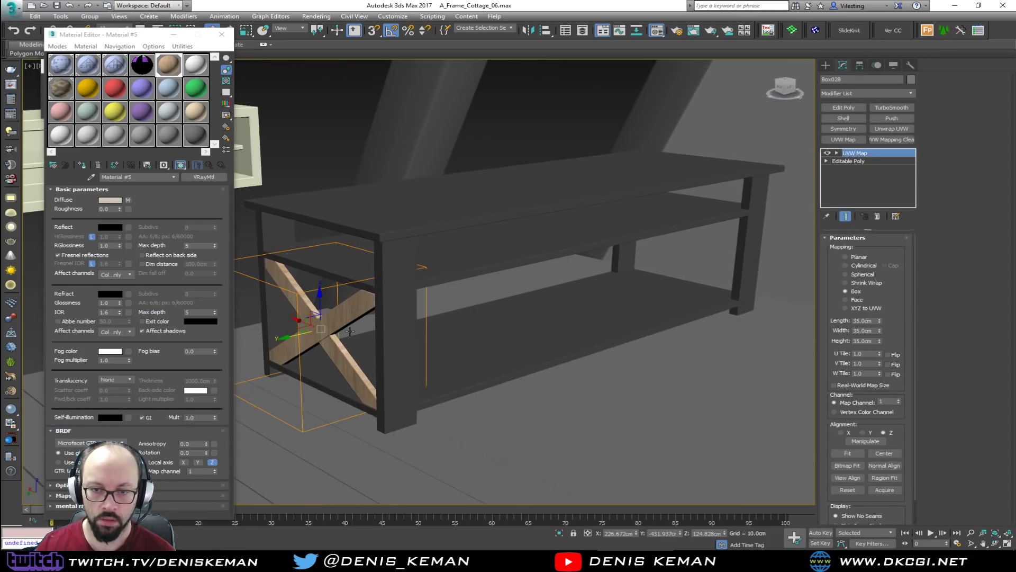
shift+drag(314, 335, 668, 271)
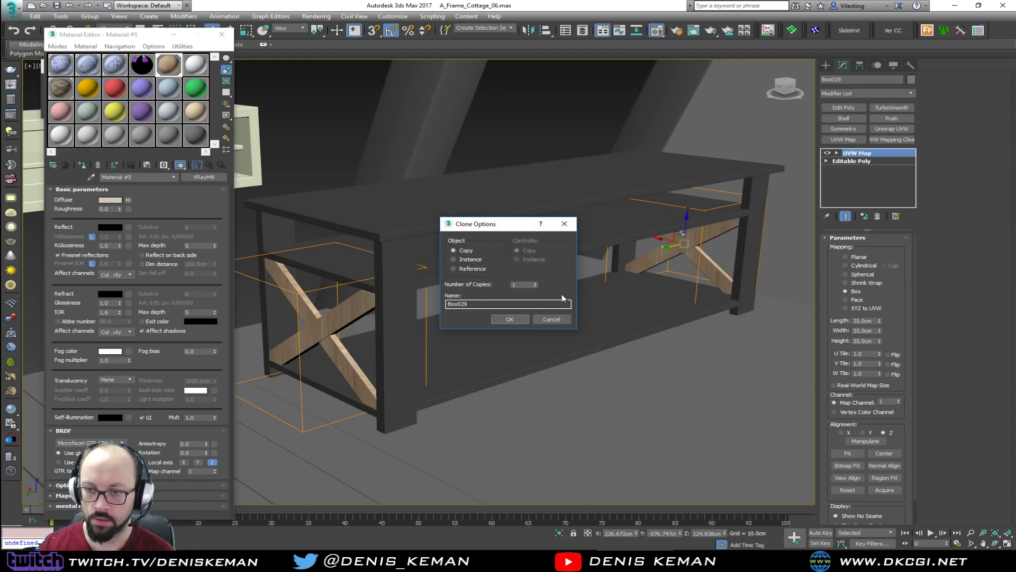
click(513, 323)
Shift the copied X brace into place between the legs of the cabinet's far end frame
scroll(512, 323, up, 4)
alt+middle_drag(512, 323, 461, 323)
alt+middle_drag(443, 285, 440, 274)
drag(360, 279, 414, 277)
alt+middle_drag(417, 278, 603, 325)
scroll(569, 304, down, 4)
click(644, 314)
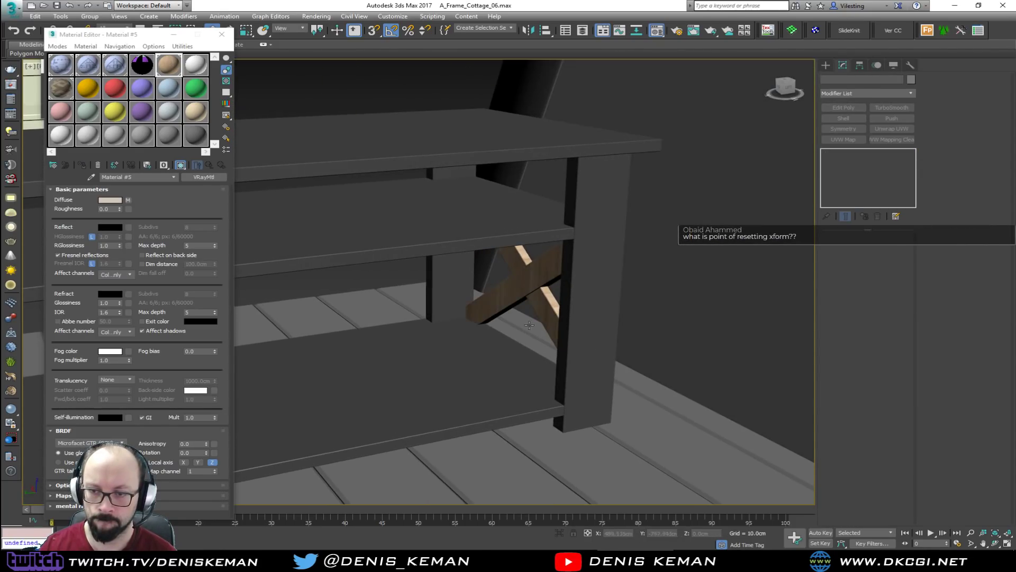
Select the cabinet's legs, shelves and top together and assign the wood material to them
scroll(473, 327, down, 4)
alt+middle_drag(473, 327, 503, 331)
middle_drag(503, 331, 597, 314)
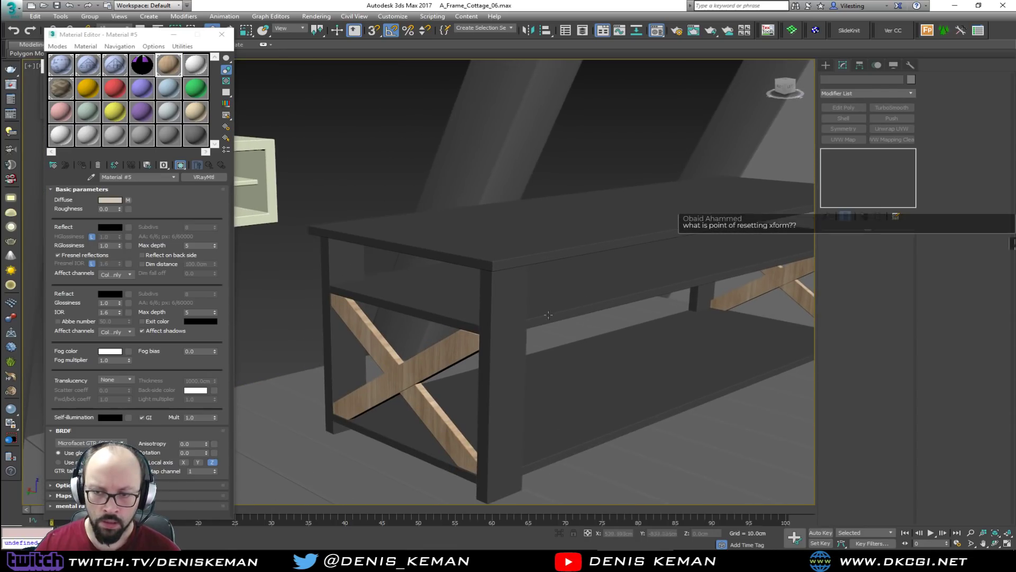
key(F4)
click(325, 271)
ctrl+click(427, 291)
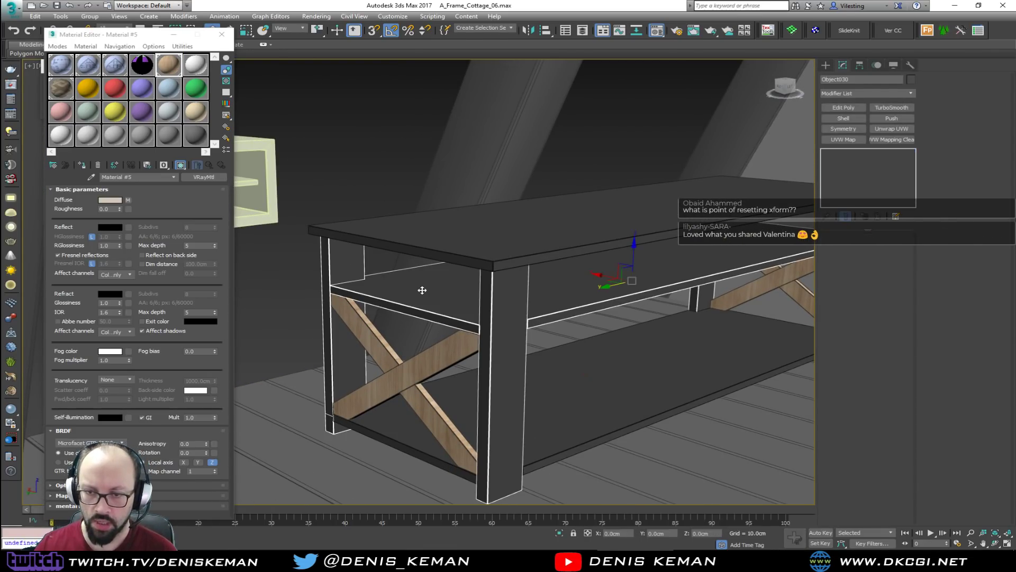
ctrl+click(540, 238)
ctrl+click(607, 367)
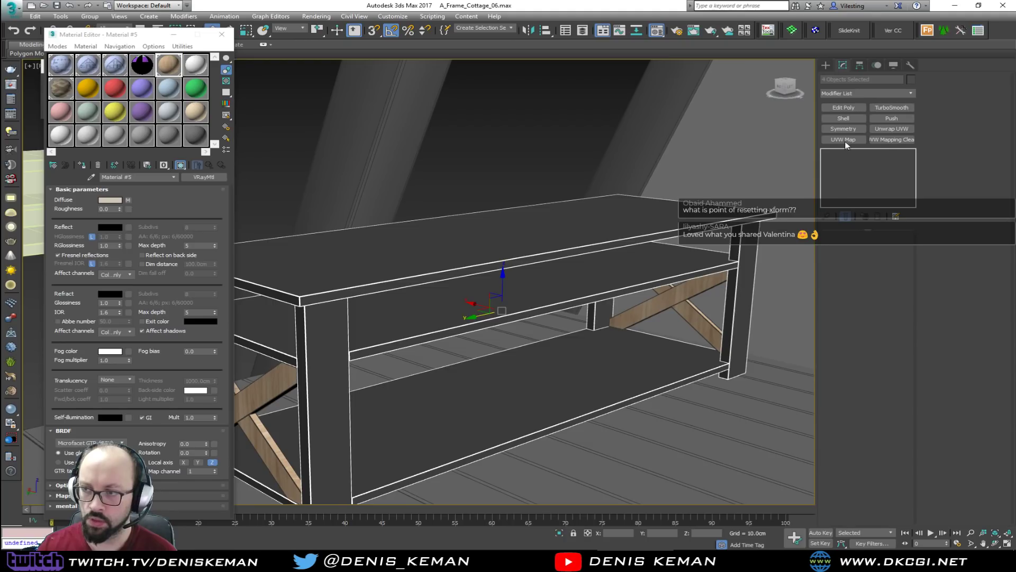
click(82, 165)
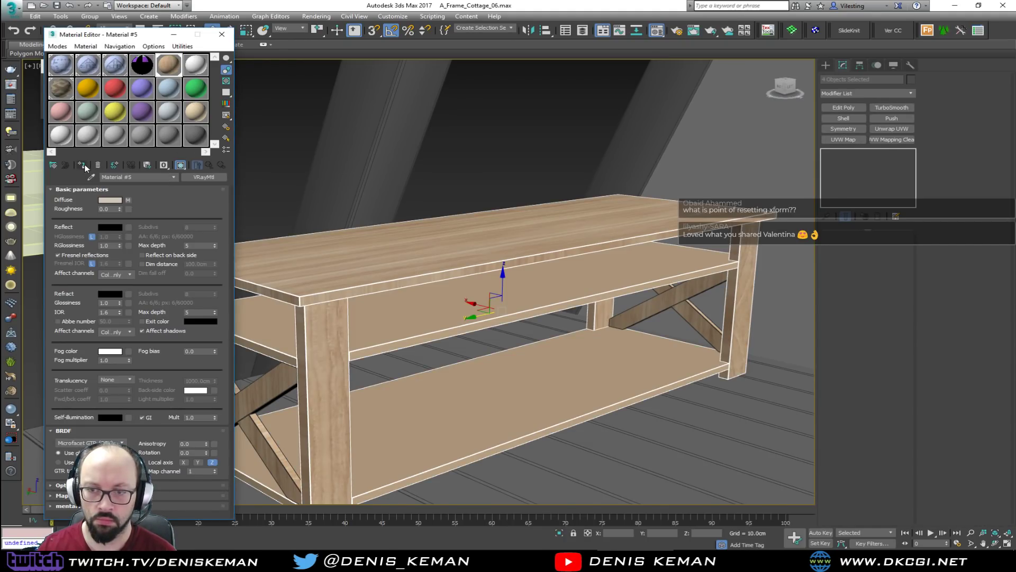
Apply a UVW Map modifier with Box mapping to the selected cabinet parts, with length, width and height of 100 cm
click(847, 141)
click(853, 296)
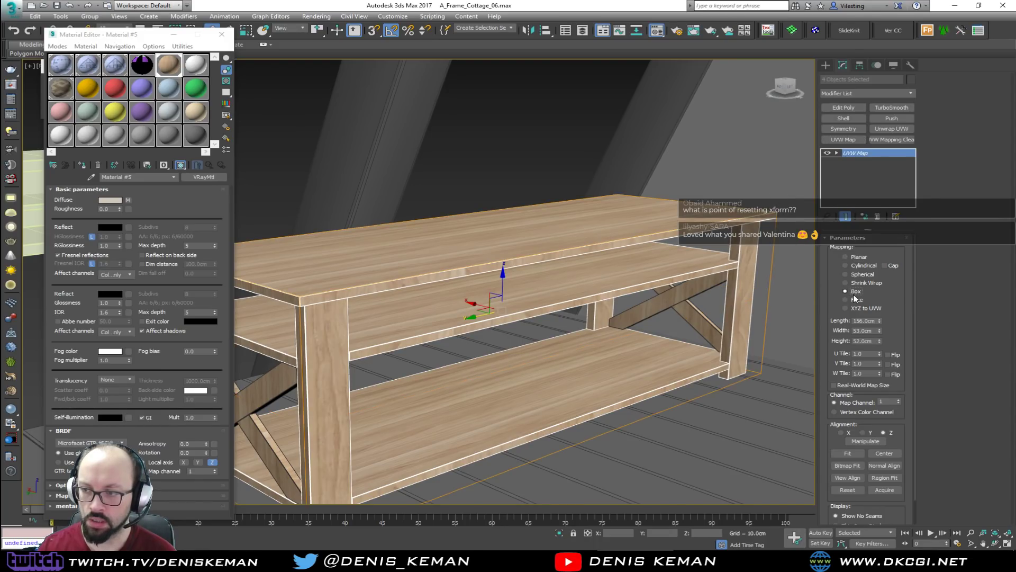
double_click(861, 320)
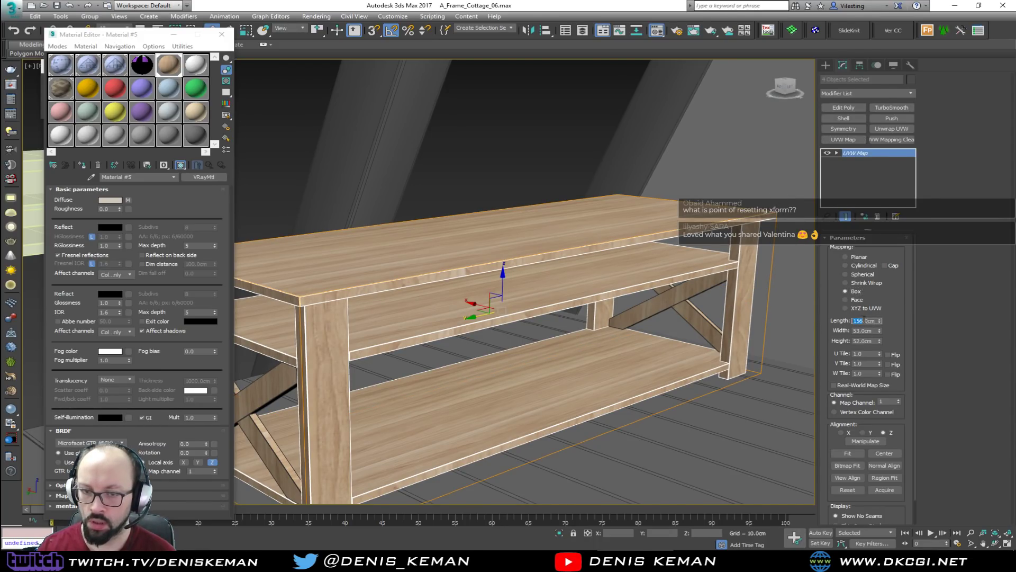
text(100)
key(Tab)
text(100)
key(Tab)
text(100)
key(Return)
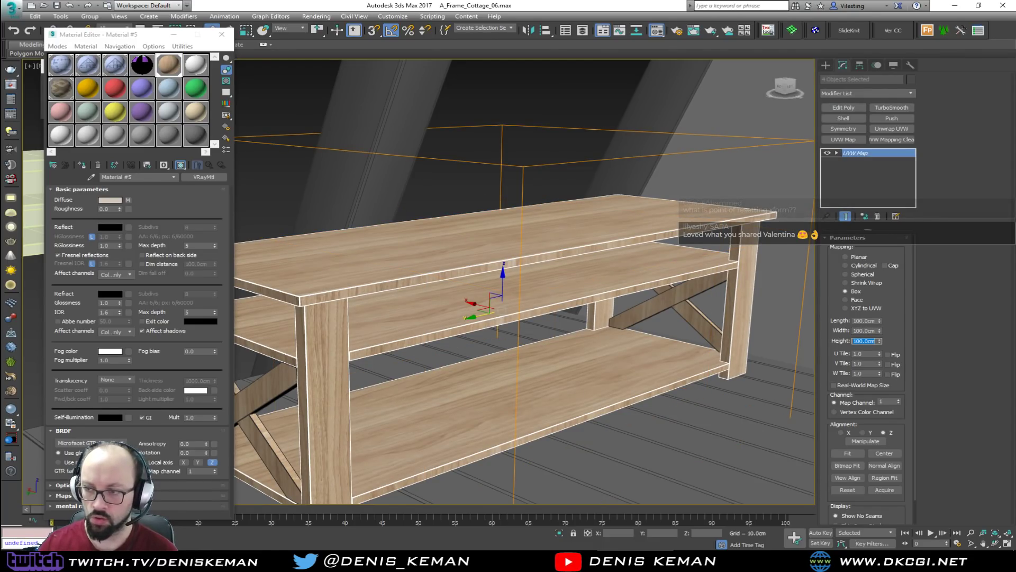
Set the cabinet parts' Box mapping length, width and height to 35 cm and deselect them
double_click(875, 320)
text(35)
key(Tab)
text(35)
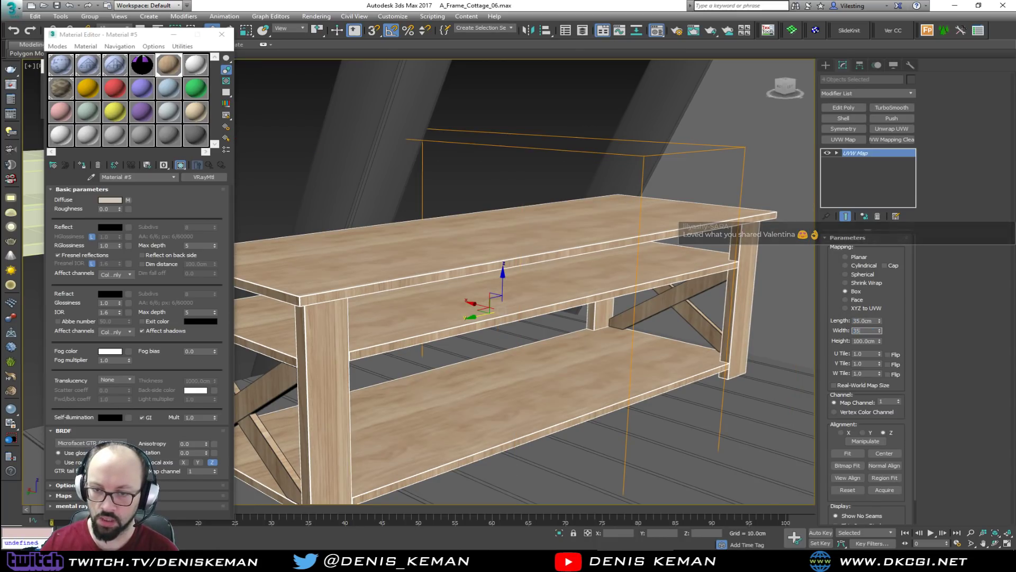
key(Tab)
text(35)
key(Return)
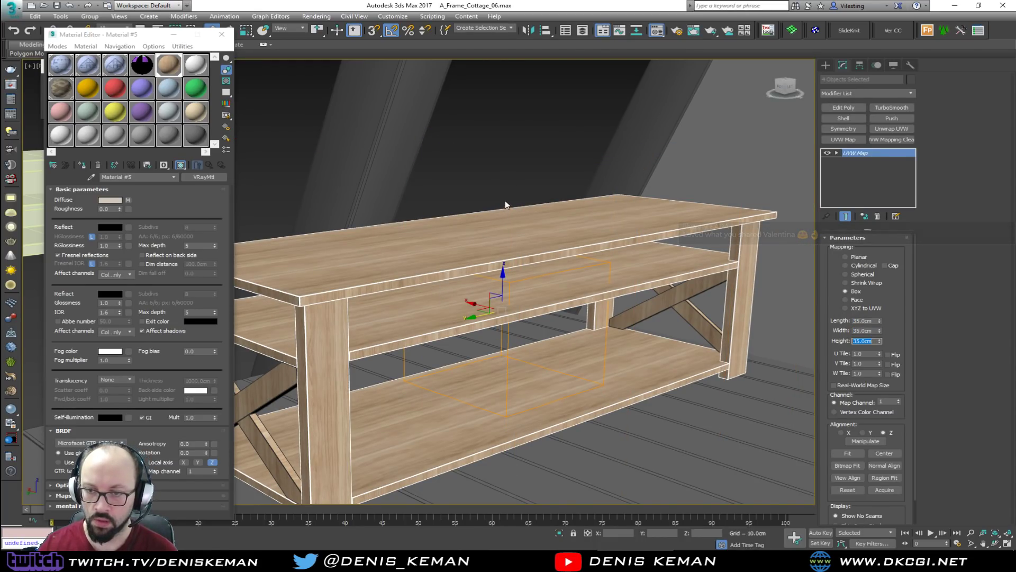
click(504, 186)
alt+middle_drag(503, 186, 479, 313)
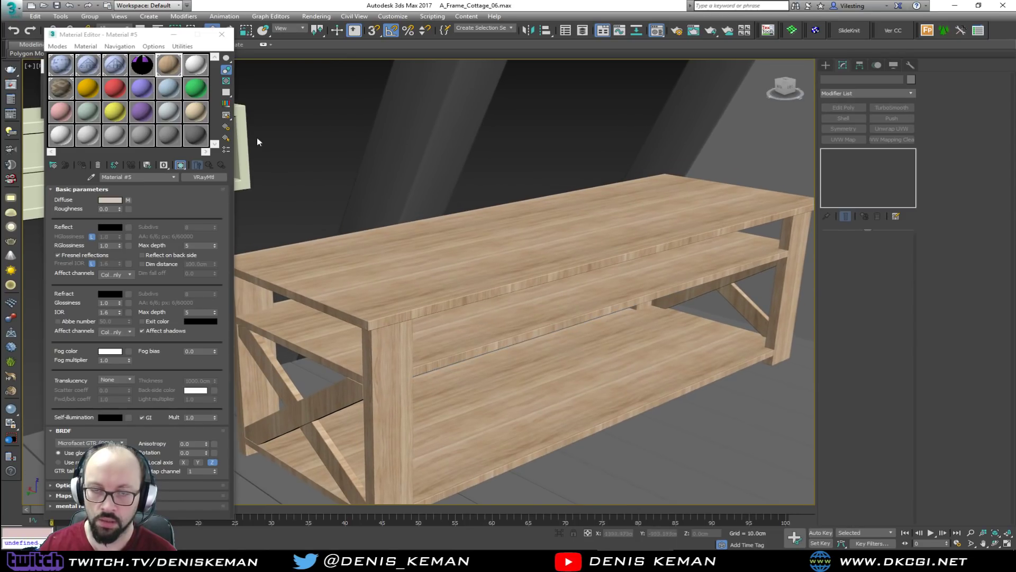
Close the Material Editor and check the whole cabinet in wireframe and shaded display
key(m)
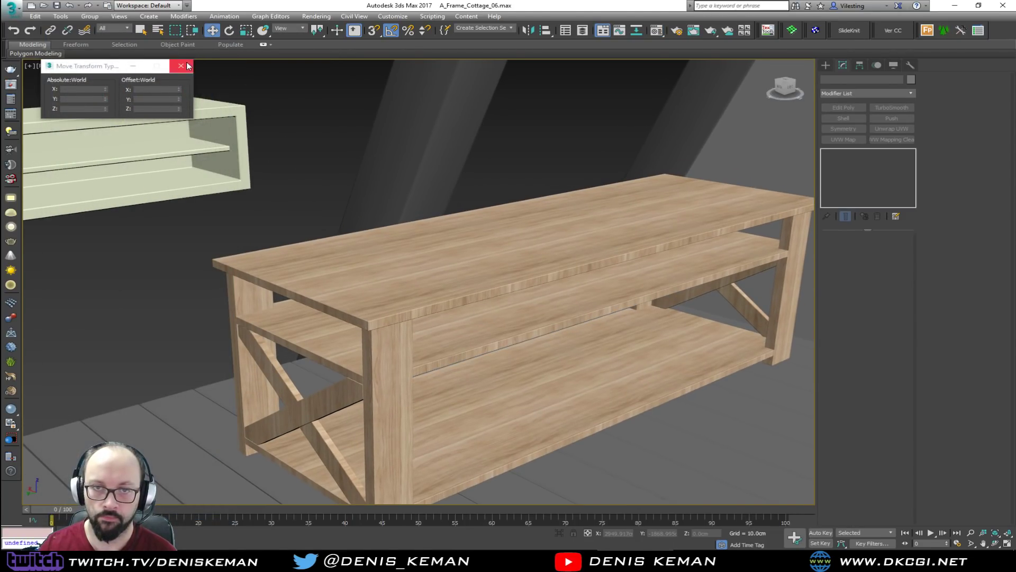
key(F12)
middle_drag(405, 250, 374, 228)
scroll(389, 230, down, 5)
scroll(378, 245, up, 4)
key(F3)
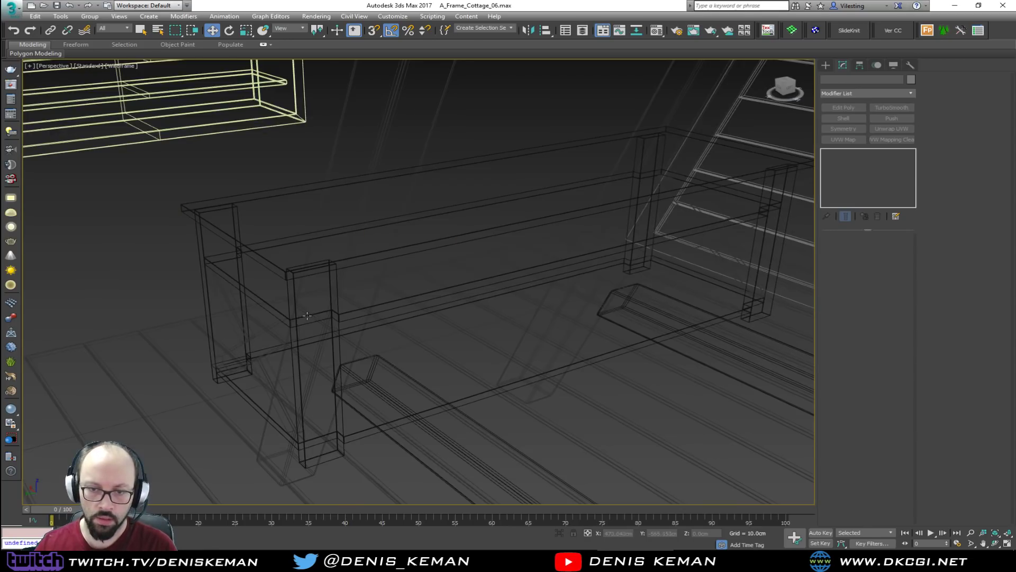
key(F3)
Select the cabinet's X braces, shelves, top and legs together and set their object color to black
click(249, 352)
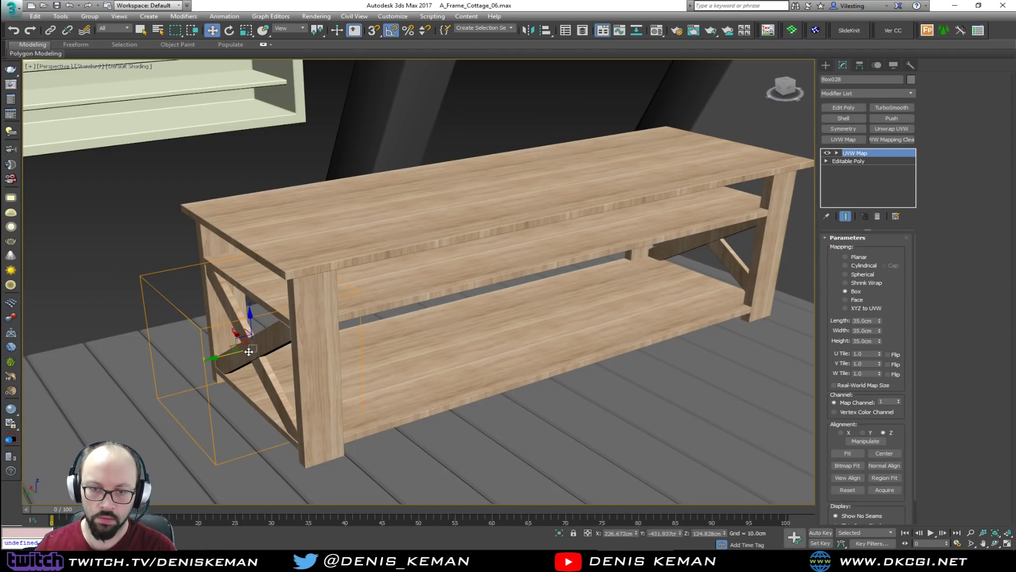
key(F3)
key(F3)
ctrl+click(648, 271)
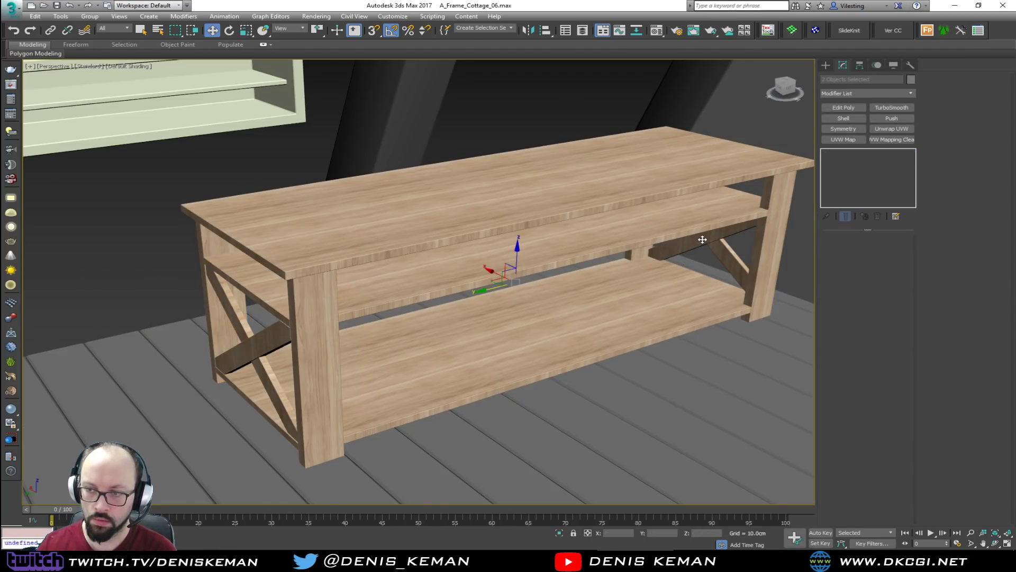
ctrl+click(568, 330)
ctrl+click(523, 260)
ctrl+click(411, 227)
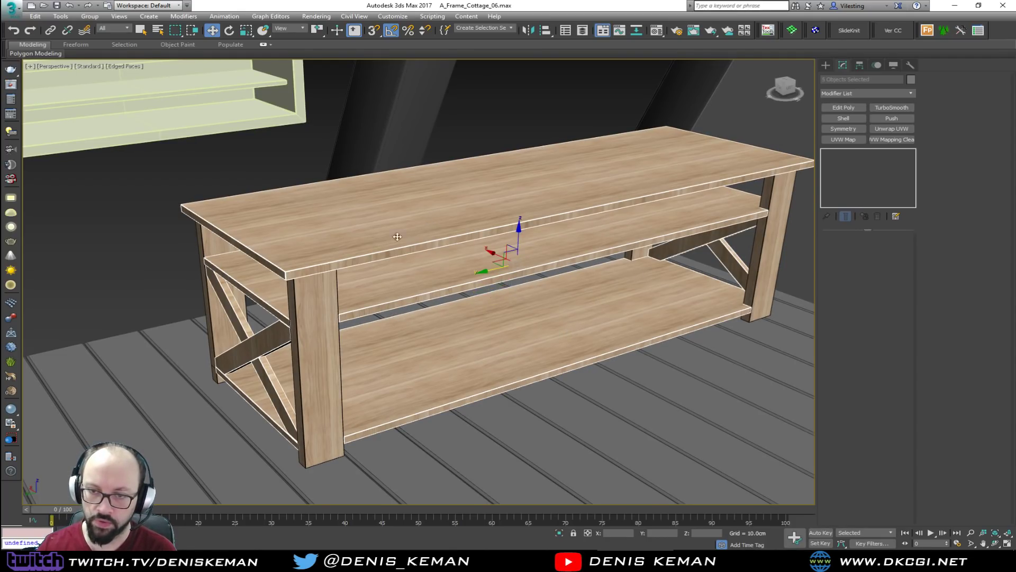
ctrl+click(327, 297)
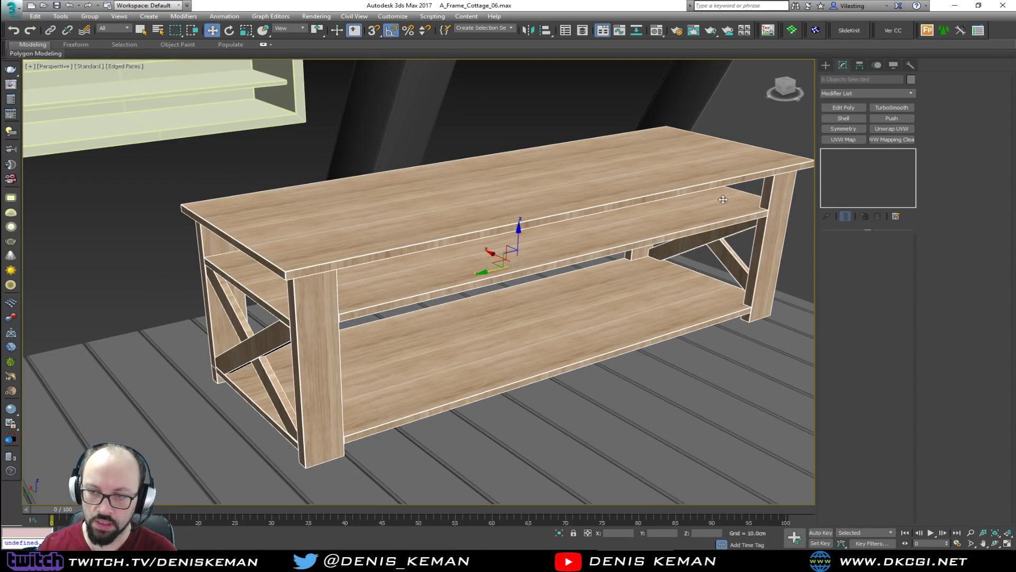
click(911, 80)
click(746, 222)
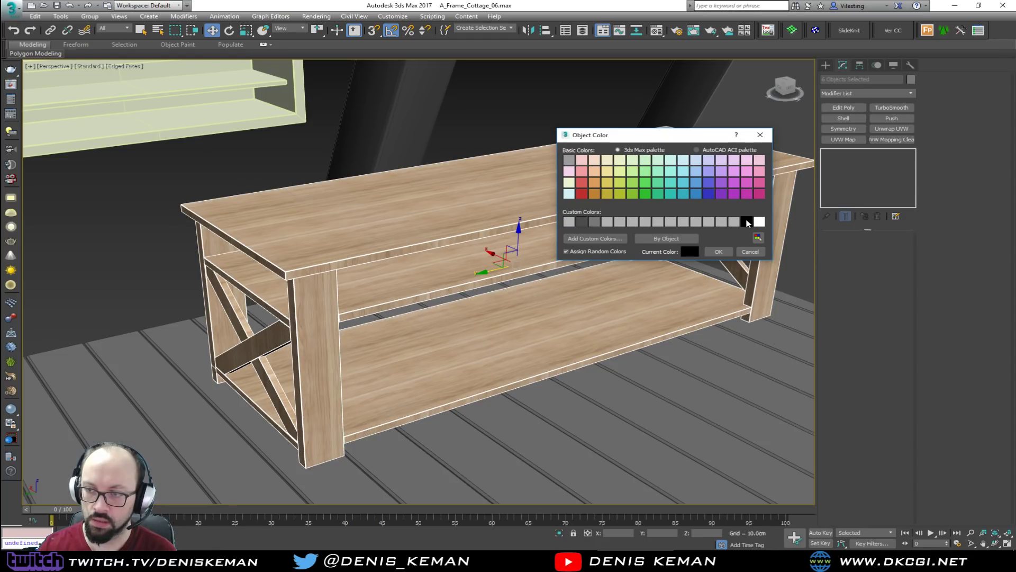
click(718, 251)
click(540, 111)
alt+middle_drag(415, 281, 436, 290)
scroll(461, 276, down, 5)
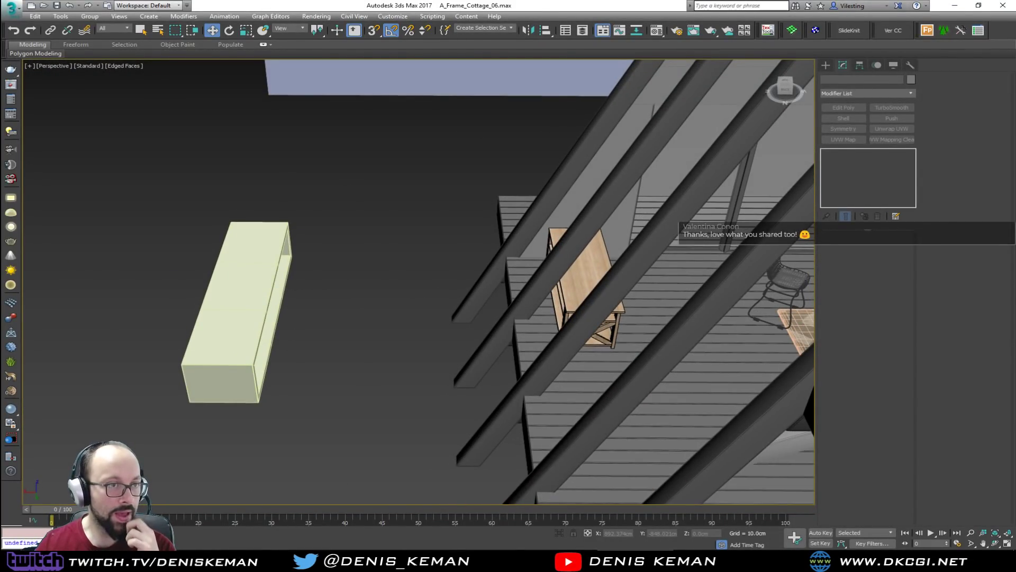
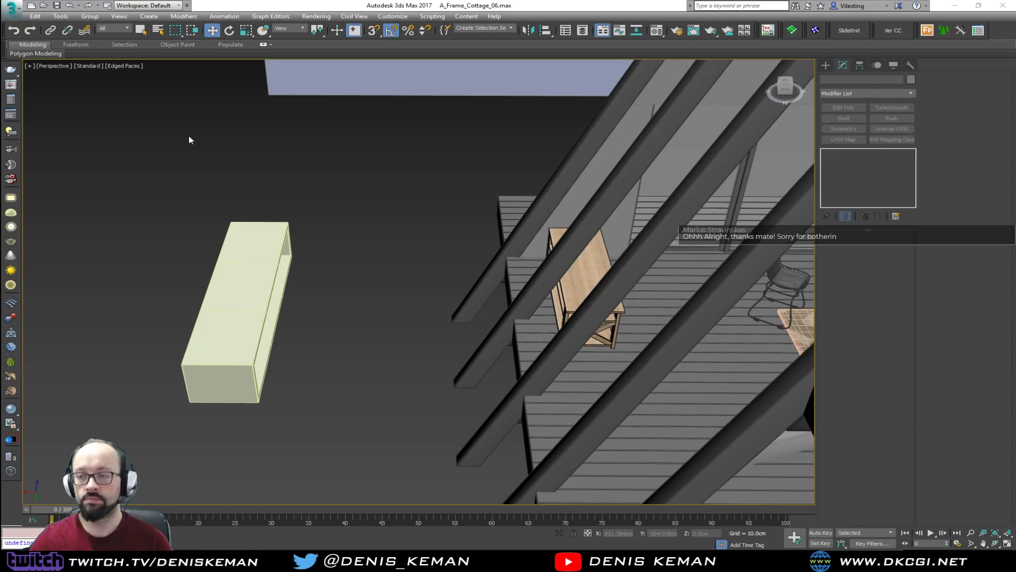
Look at the modifier buttons in the Configure Modifier Sets dialog and close it without changes
alt+middle_drag(518, 286, 423, 426)
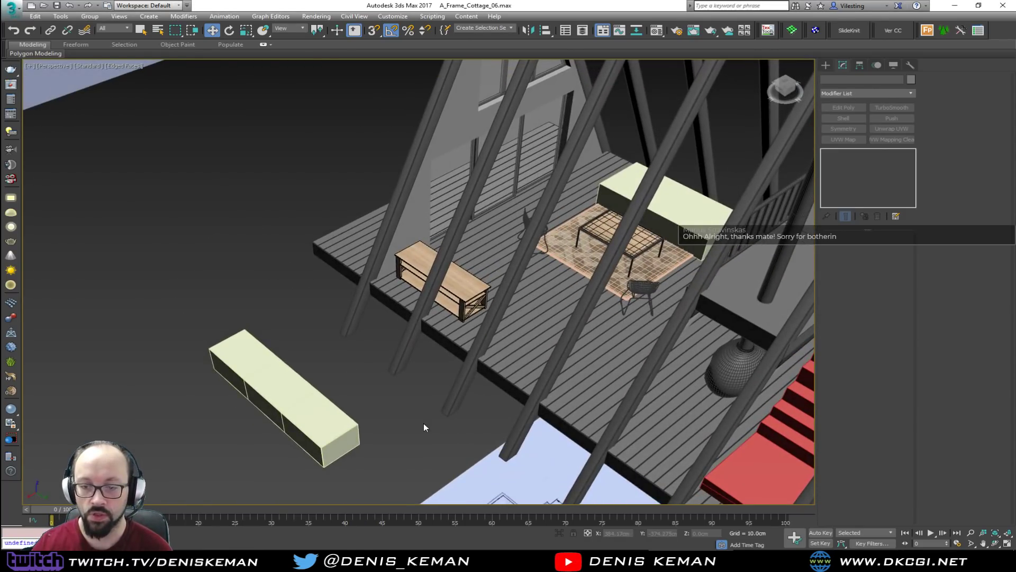
click(895, 216)
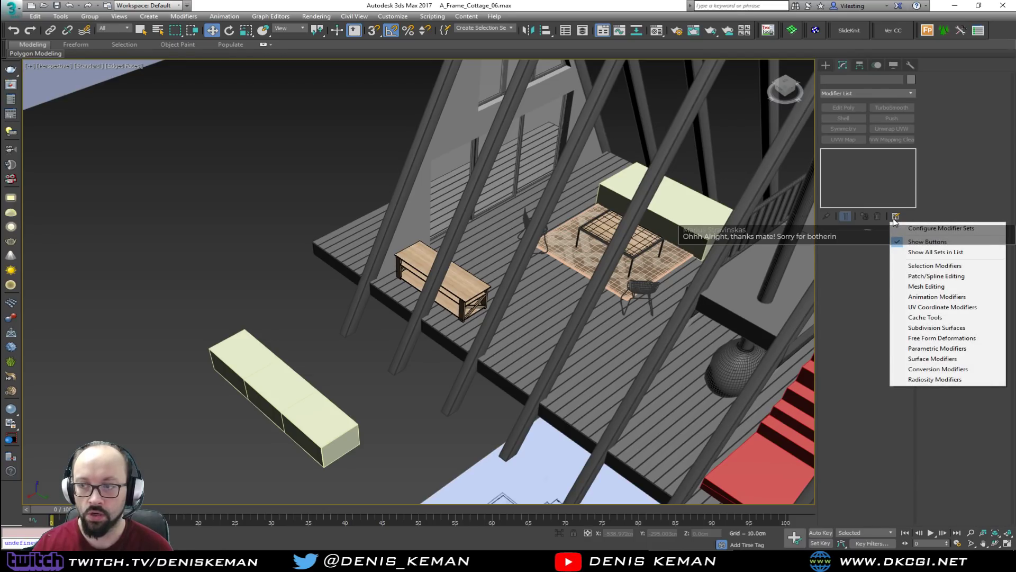
click(928, 230)
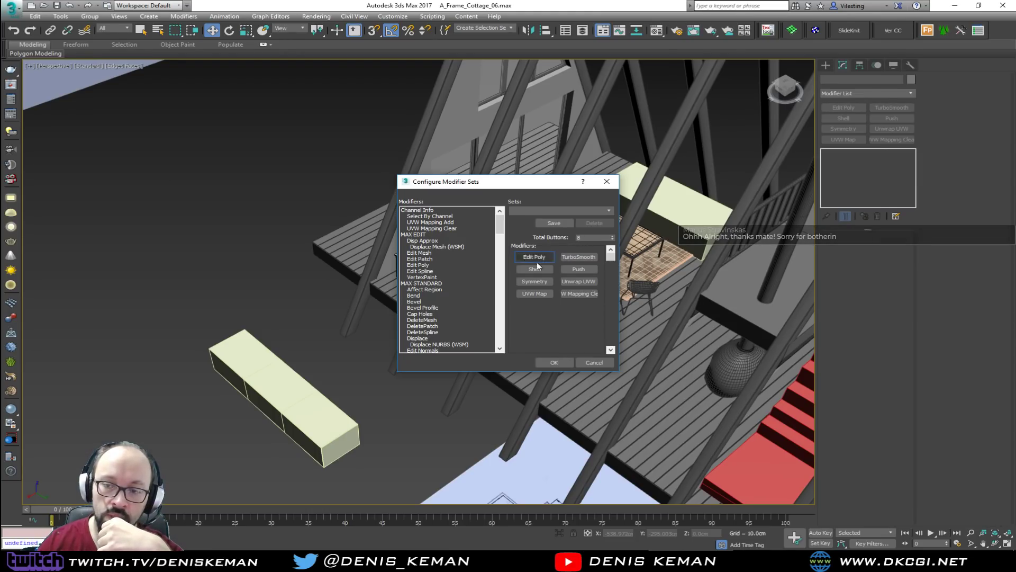
click(555, 362)
click(896, 216)
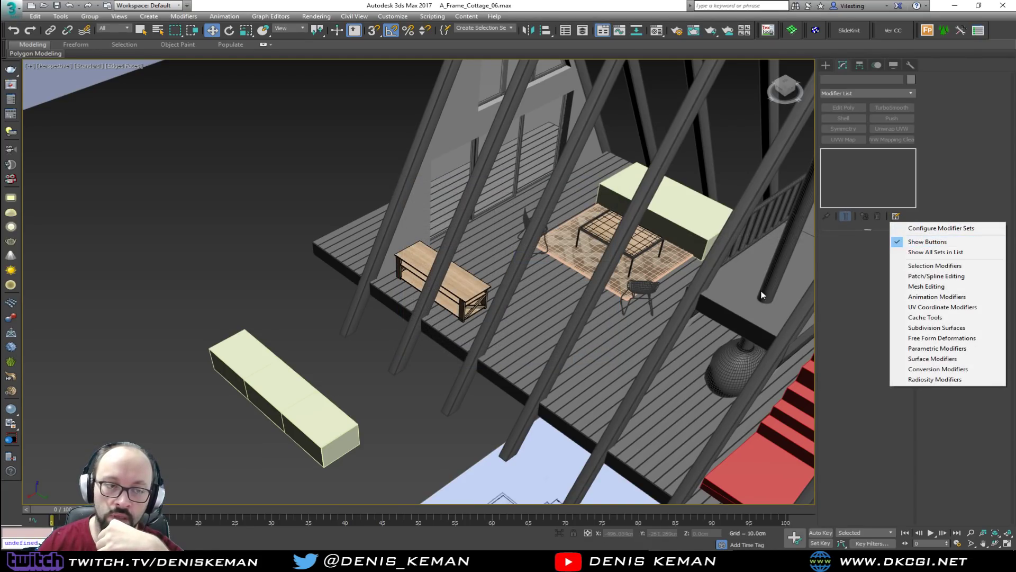
click(736, 163)
alt+middle_drag(675, 177, 545, 182)
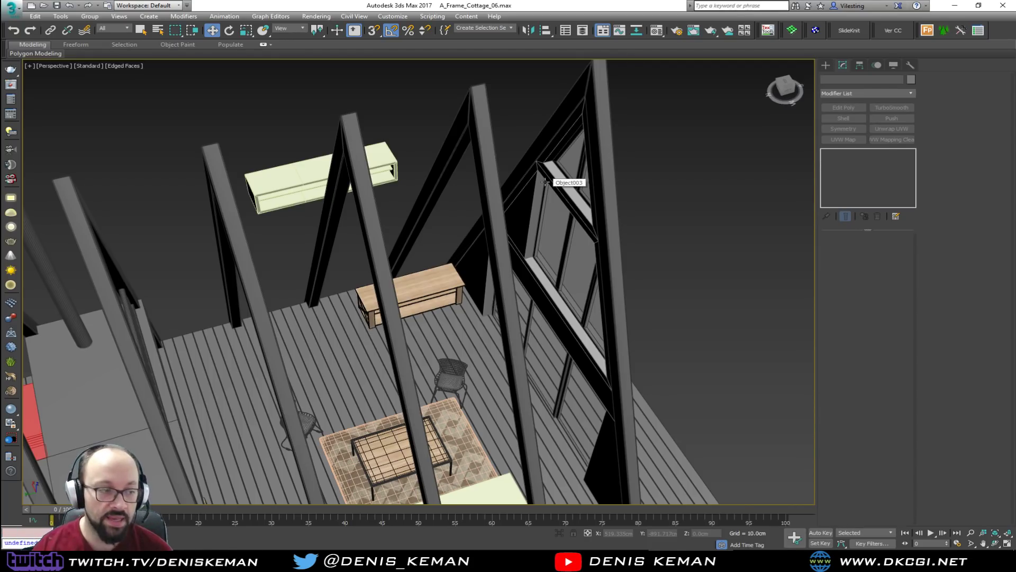
alt+middle_drag(508, 361, 472, 297)
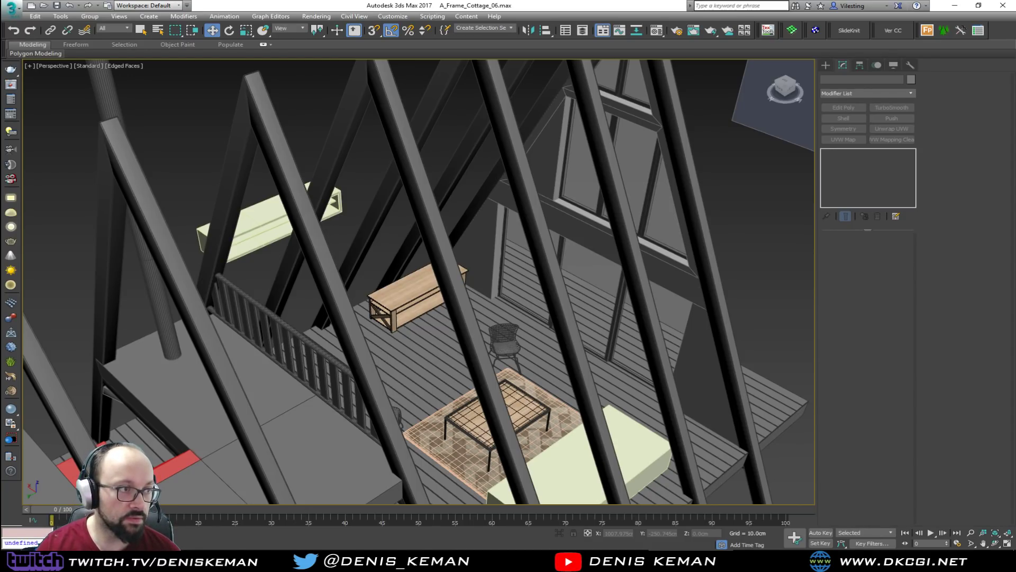
Switch to Discord and review the floor lamp and firewood storage references shared in the streaming_related channel
drag(0, 87, 554, 65)
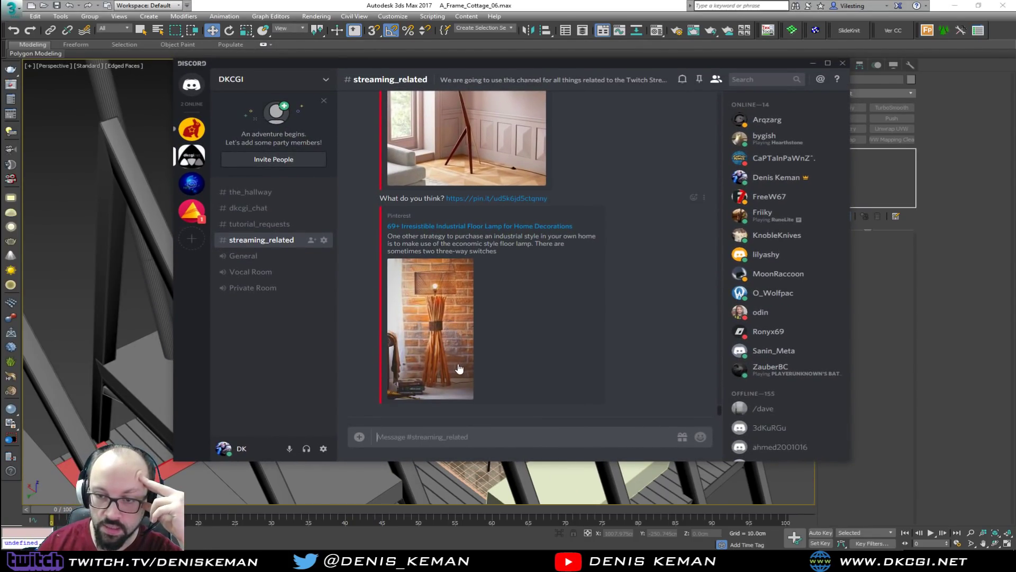
scroll(444, 323, up, 2)
scroll(443, 323, up, 6)
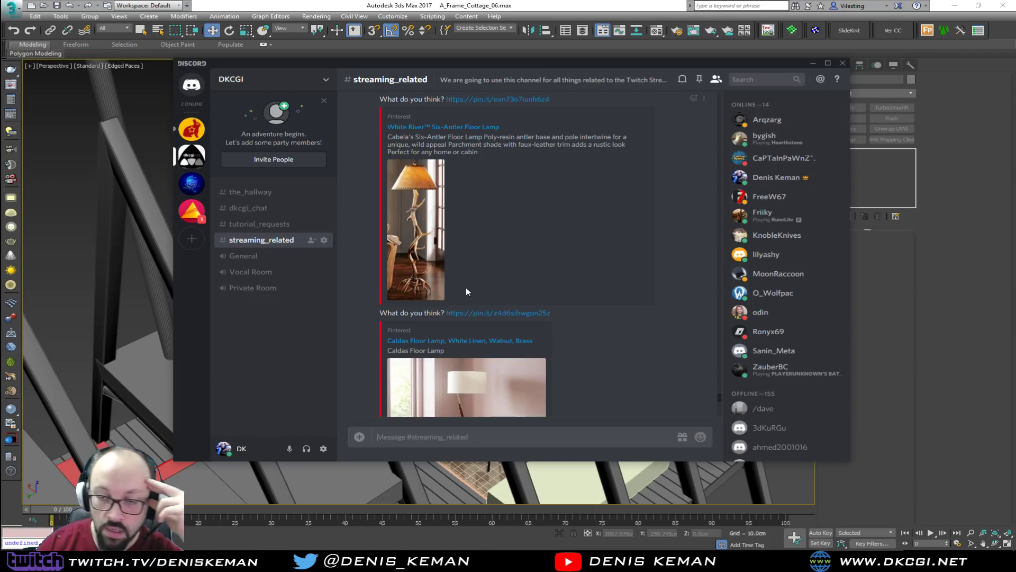
scroll(466, 289, up, 5)
scroll(448, 246, up, 10)
scroll(449, 246, up, 5)
scroll(450, 251, down, 3)
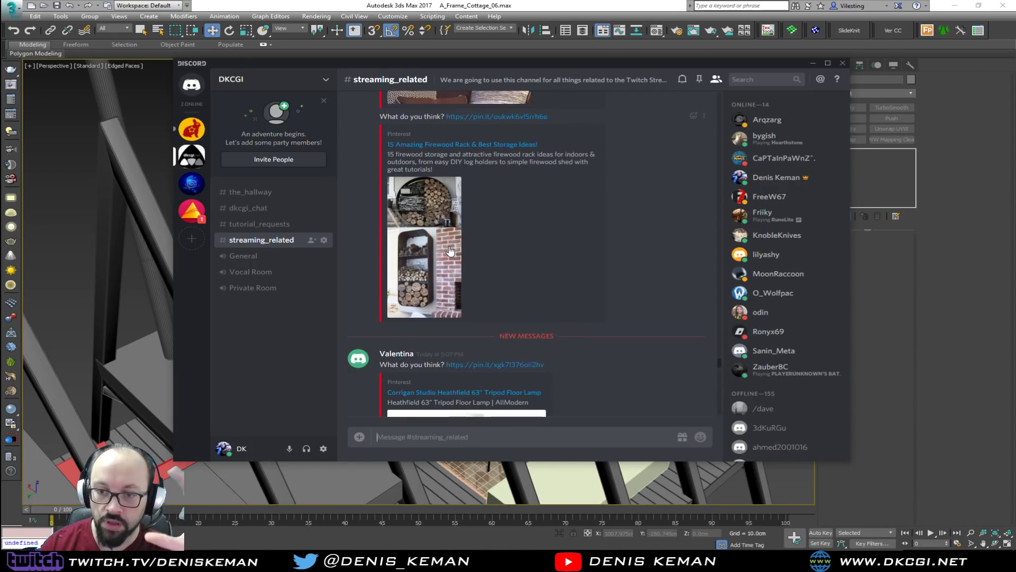
scroll(450, 251, down, 5)
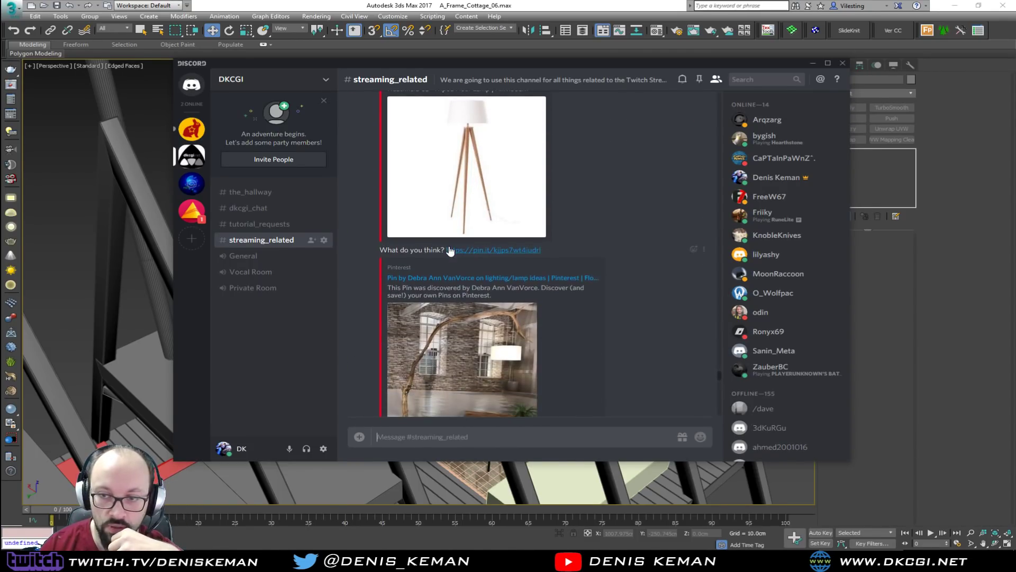
scroll(450, 250, down, 2)
scroll(450, 250, down, 6)
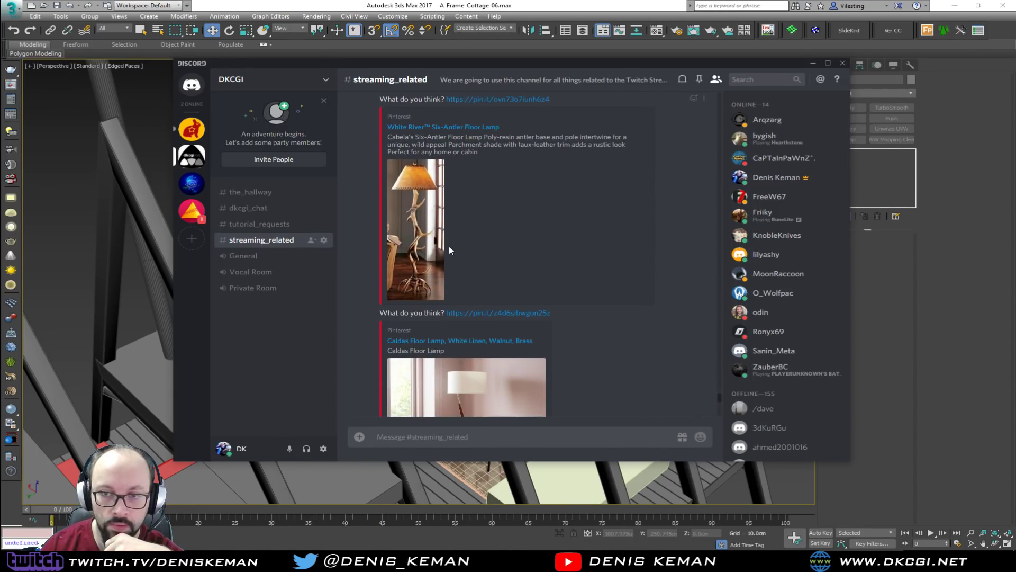
scroll(448, 250, down, 5)
scroll(450, 250, down, 2)
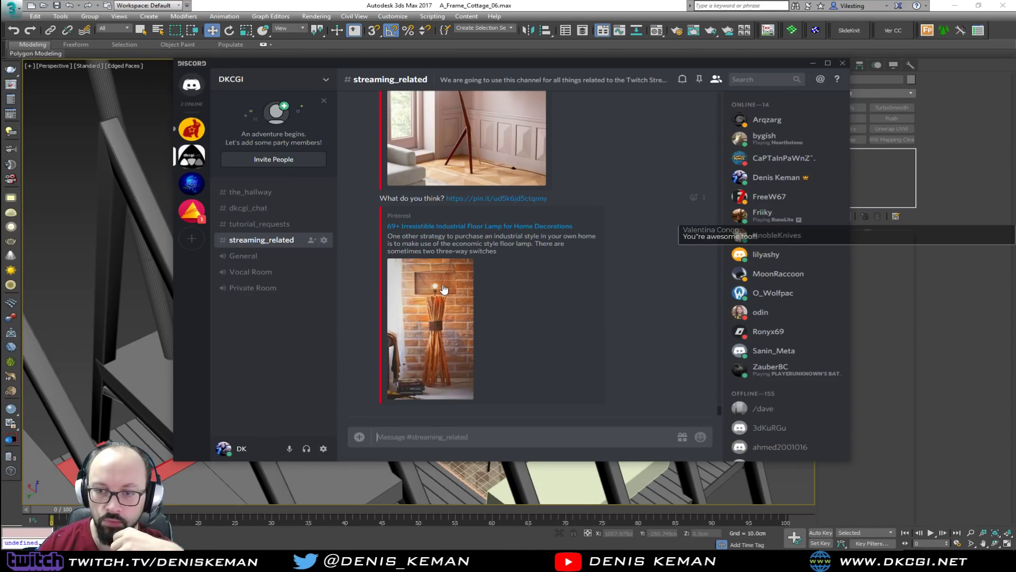
drag(493, 61, 0, 138)
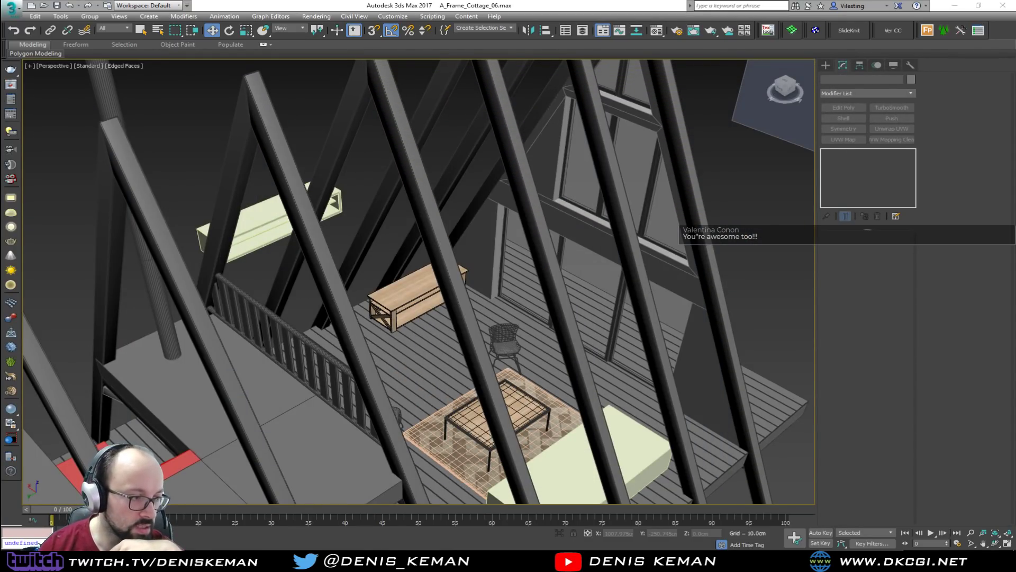
Examine the cabinet's placement in the cottage and the wood grain on its top and shelves up close
click(471, 193)
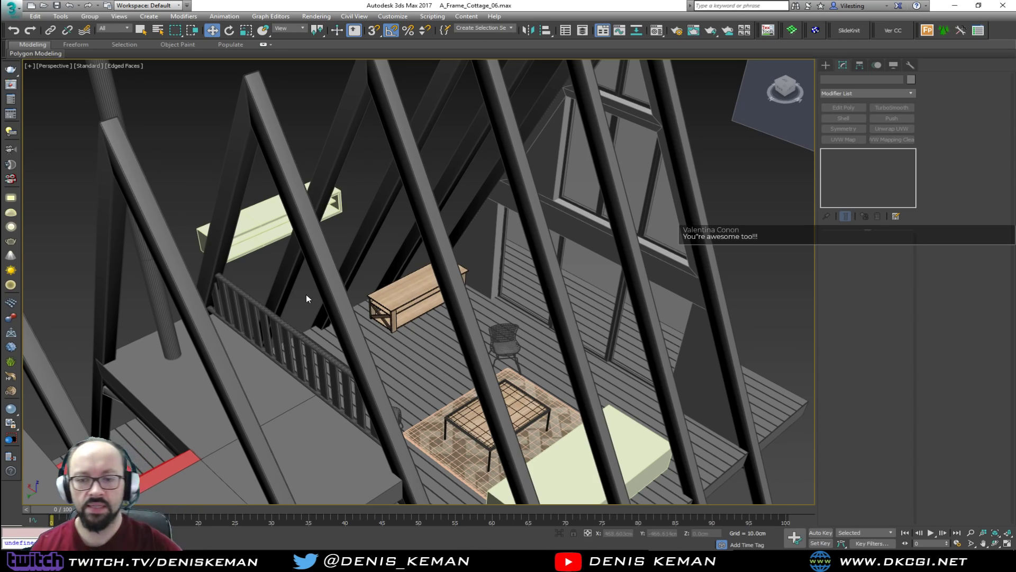
alt+middle_drag(437, 281, 656, 255)
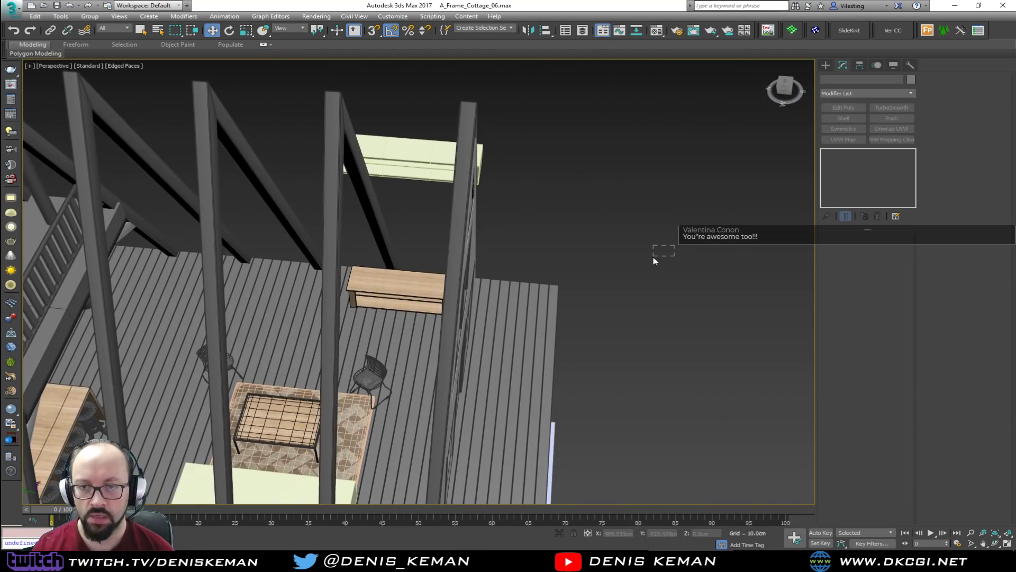
alt+middle_drag(398, 277, 369, 215)
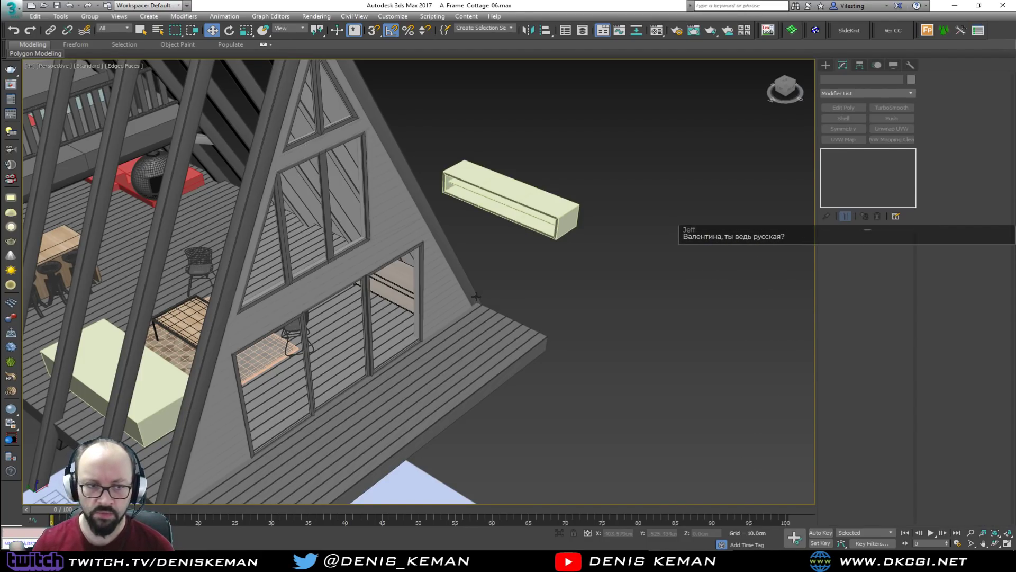
alt+middle_drag(394, 283, 405, 239)
scroll(430, 264, up, 10)
scroll(415, 333, up, 5)
mouse_move(415, 333)
middle_down()
mouse_move(406, 302)
mouse_move(357, 290)
middle_up()
key(F4)
mouse_move(457, 252)
middle_down()
mouse_move(402, 358)
mouse_move(388, 426)
middle_up()
key(F4)
mouse_move(434, 268)
alt+middle_down()
mouse_move(416, 264)
mouse_move(436, 300)
alt+middle_up()
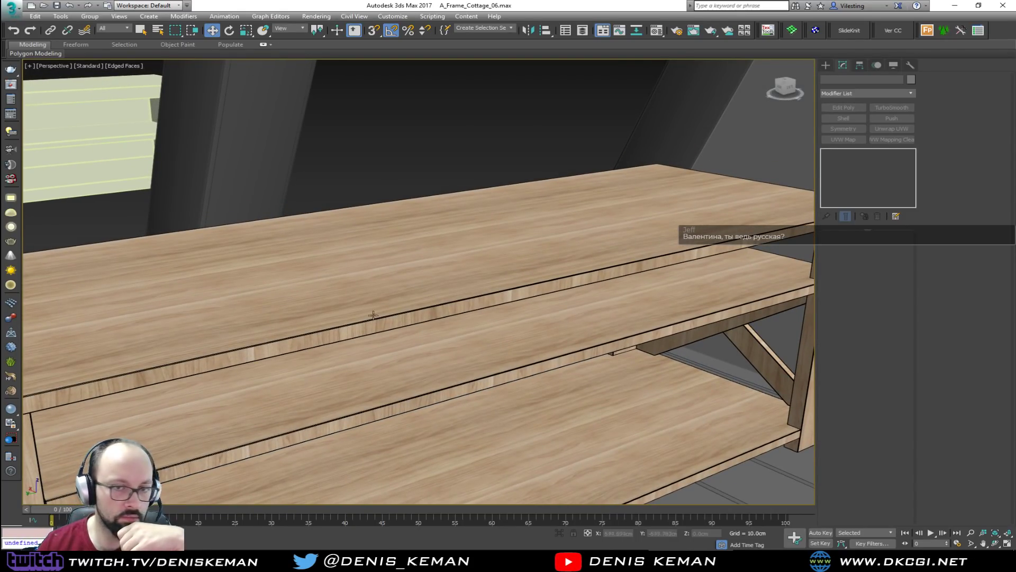
scroll(383, 316, down, 5)
middle_drag(280, 433, 311, 392)
Select all the cabinet's legs, braces, shelves and top and group them as Val_Table
key(F4)
click(294, 399)
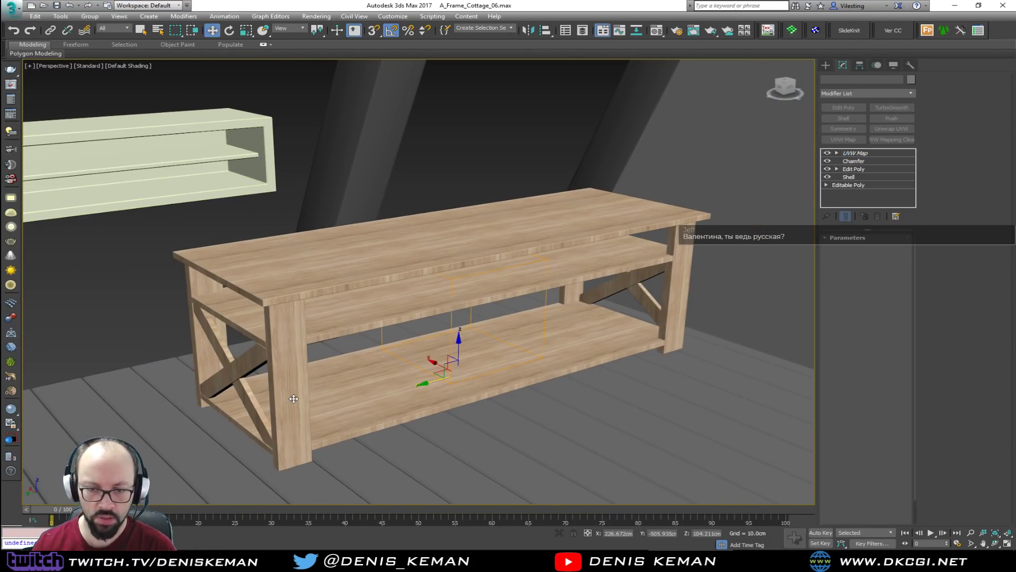
key(F4)
ctrl+click(246, 406)
ctrl+click(267, 408)
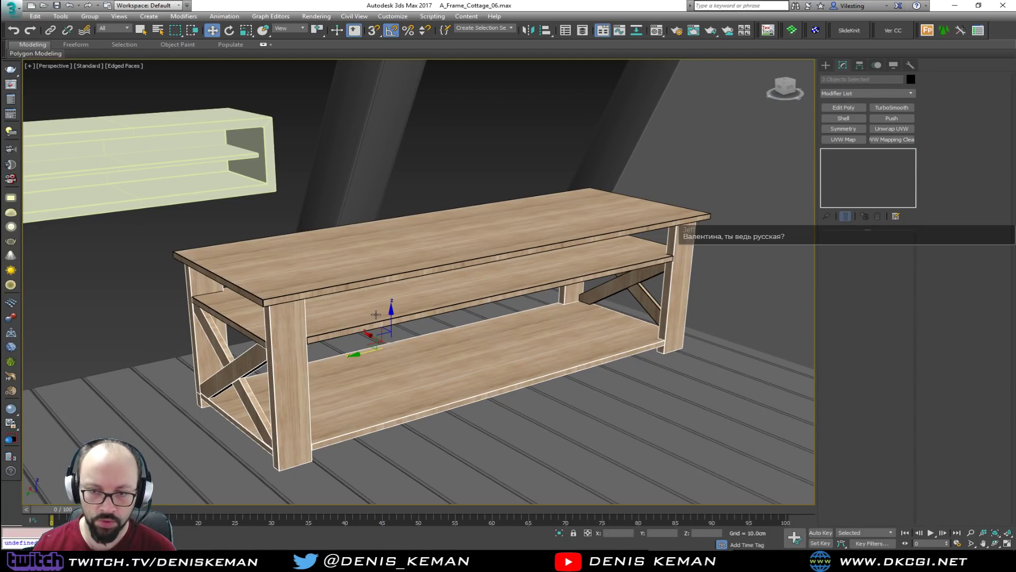
ctrl+click(413, 261)
ctrl+click(649, 271)
click(89, 15)
click(98, 26)
text(Val)
key(Return)
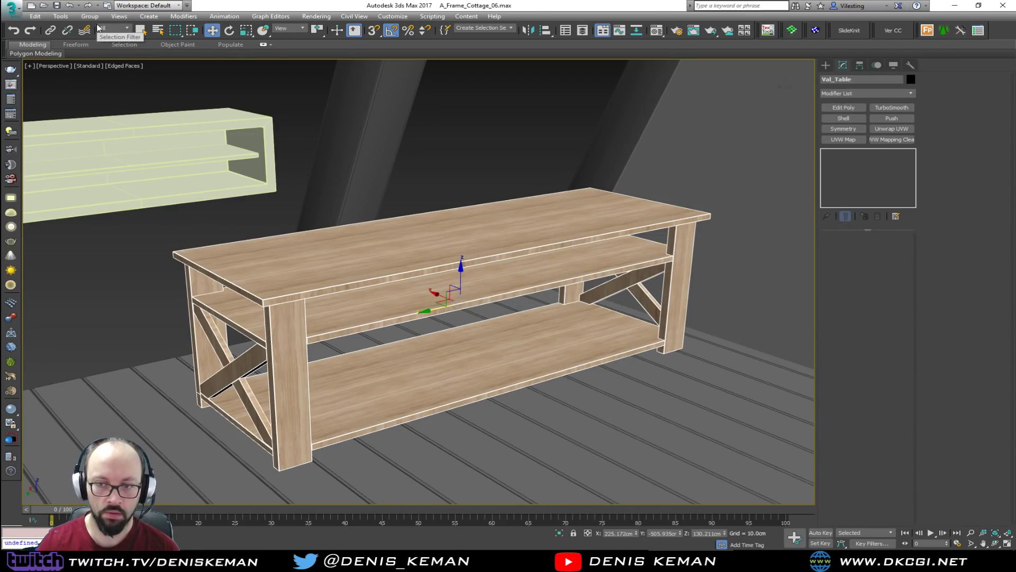
Select the pale green two-part wall shelf above the cabinet and move it to the upper-floor room behind the dormer
alt+middle_drag(322, 269, 392, 281)
middle_drag(392, 281, 432, 253)
scroll(432, 253, down, 8)
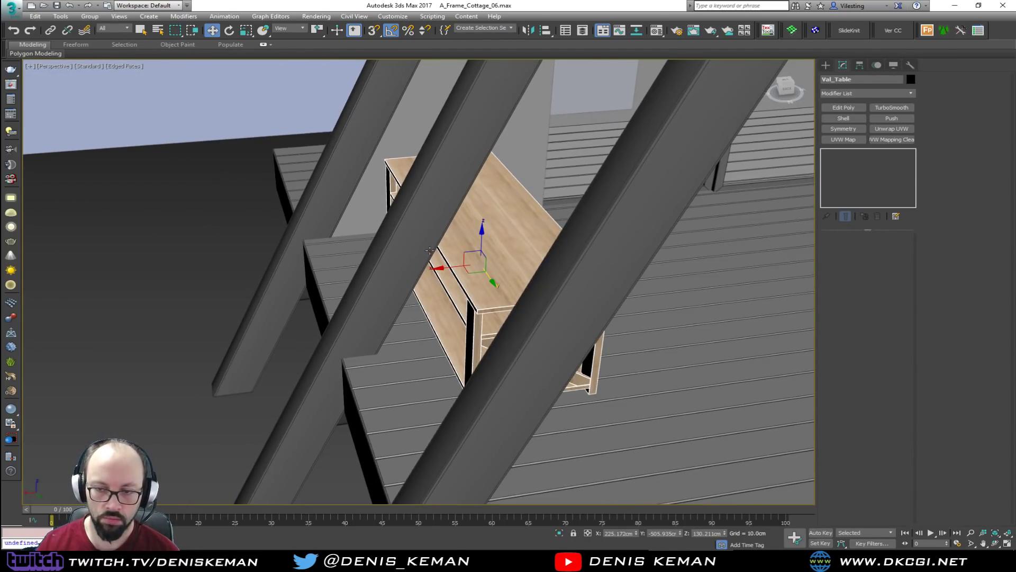
click(267, 322)
middle_drag(268, 322, 235, 318)
click(297, 318)
key(z)
middle_drag(235, 318, 567, 358)
scroll(568, 357, down, 5)
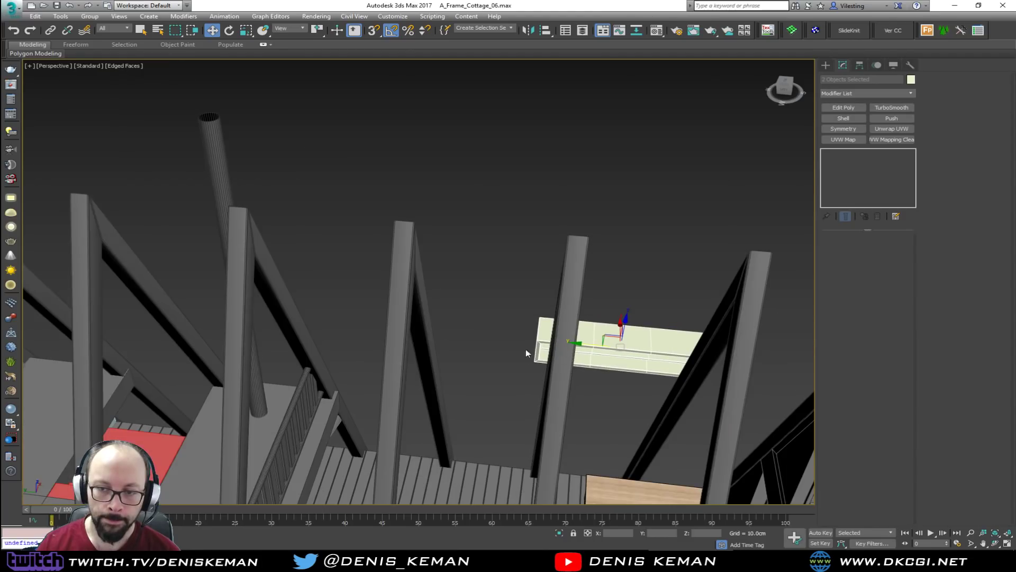
scroll(406, 356, down, 3)
middle_drag(406, 356, 561, 305)
drag(693, 294, 292, 208)
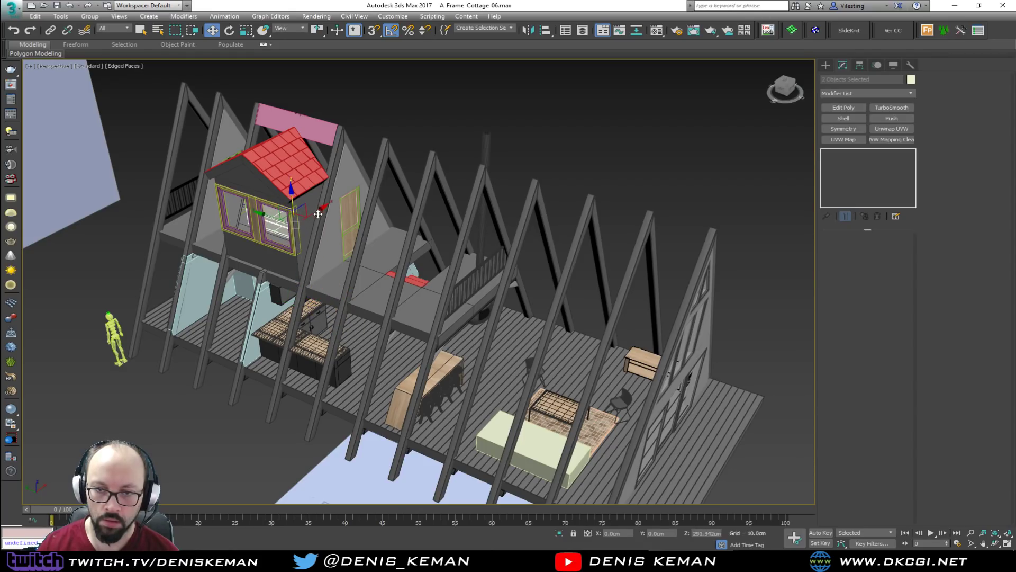
Fine-tune the shelf's height and position inside the upper-floor room and deselect it
key(z)
alt+middle_drag(319, 210, 446, 194)
drag(446, 193, 310, 264)
alt+middle_drag(309, 264, 274, 242)
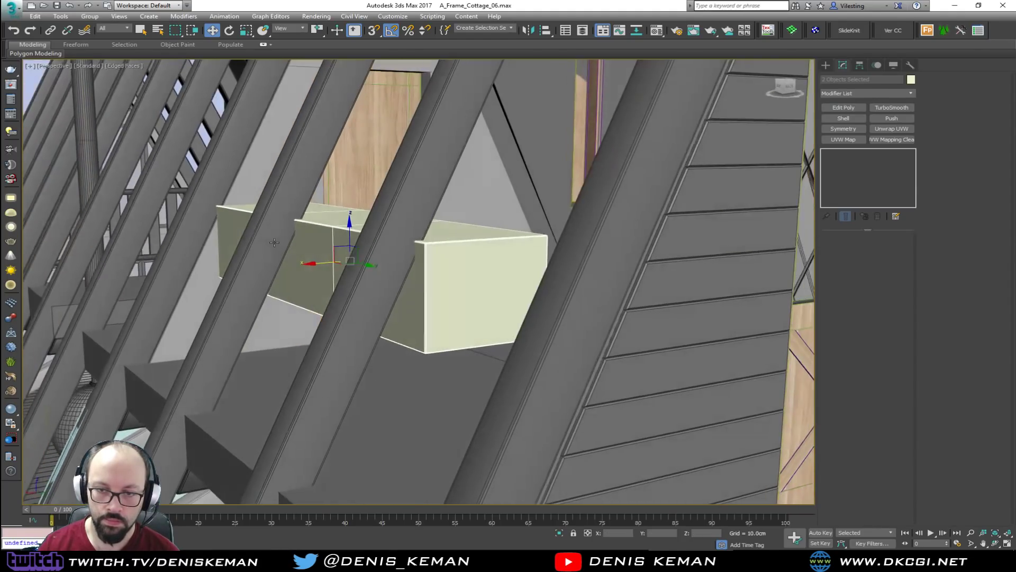
drag(359, 227, 356, 323)
drag(325, 358, 287, 364)
alt+middle_drag(324, 357, 275, 345)
middle_drag(275, 345, 312, 316)
drag(367, 339, 271, 357)
alt+middle_drag(270, 356, 399, 299)
middle_drag(399, 299, 582, 284)
key(z)
click(725, 304)
Slide the Val_Table cabinet along the side wall, away from the glazed front wall, and deselect it
middle_drag(597, 249, 212, 322)
middle_drag(391, 254, 465, 205)
scroll(326, 185, up, 2)
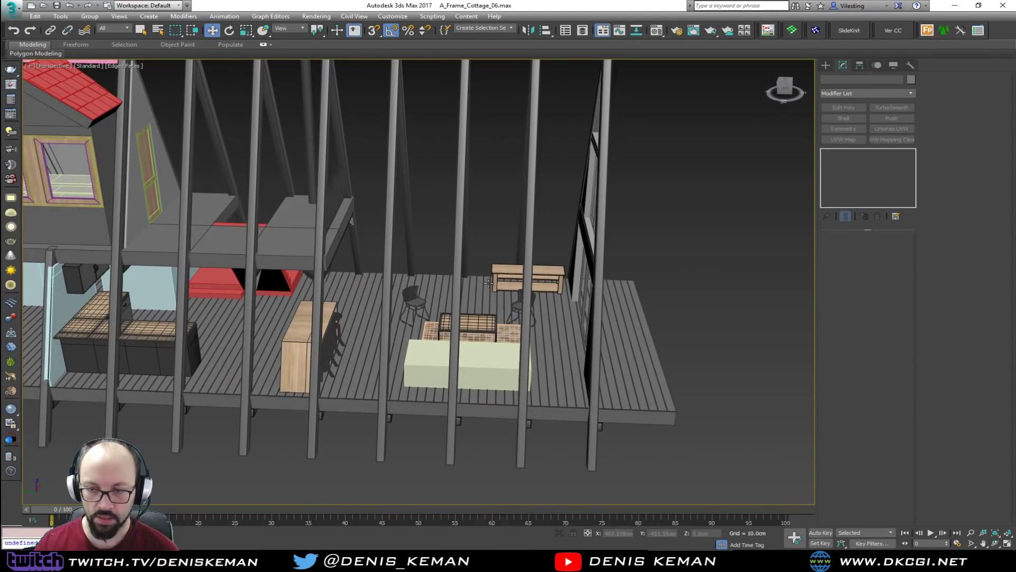
scroll(490, 285, up, 5)
middle_drag(306, 215, 204, 205)
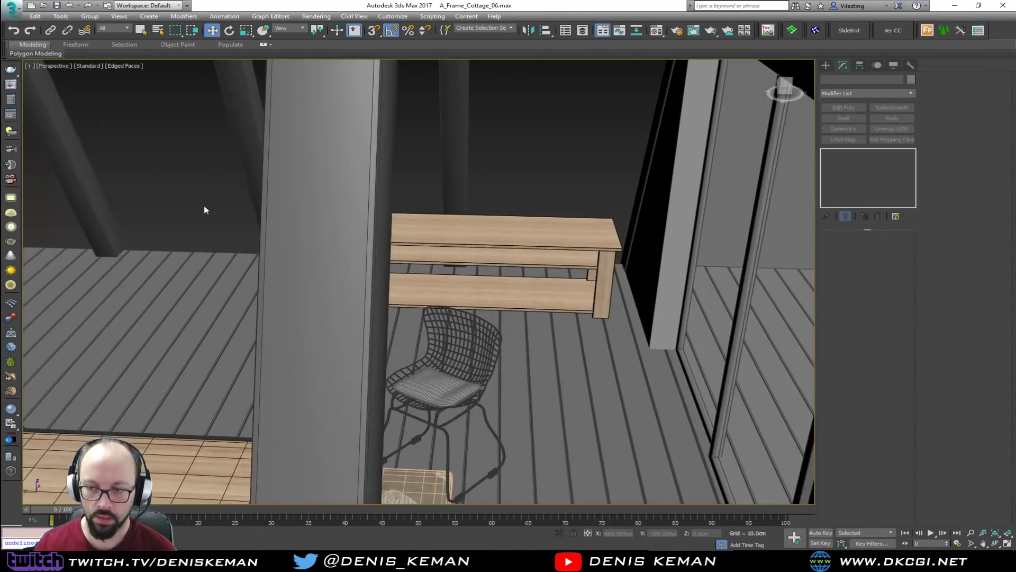
click(540, 260)
drag(460, 261, 380, 265)
click(568, 191)
alt+middle_drag(578, 205, 610, 277)
scroll(612, 277, up, 1)
middle_drag(446, 324, 524, 222)
Switch to Discord and compare the tripod, oak-branch arc, antler, Caldas and industrial floor lamp references in streaming_related
drag(0, 83, 472, 77)
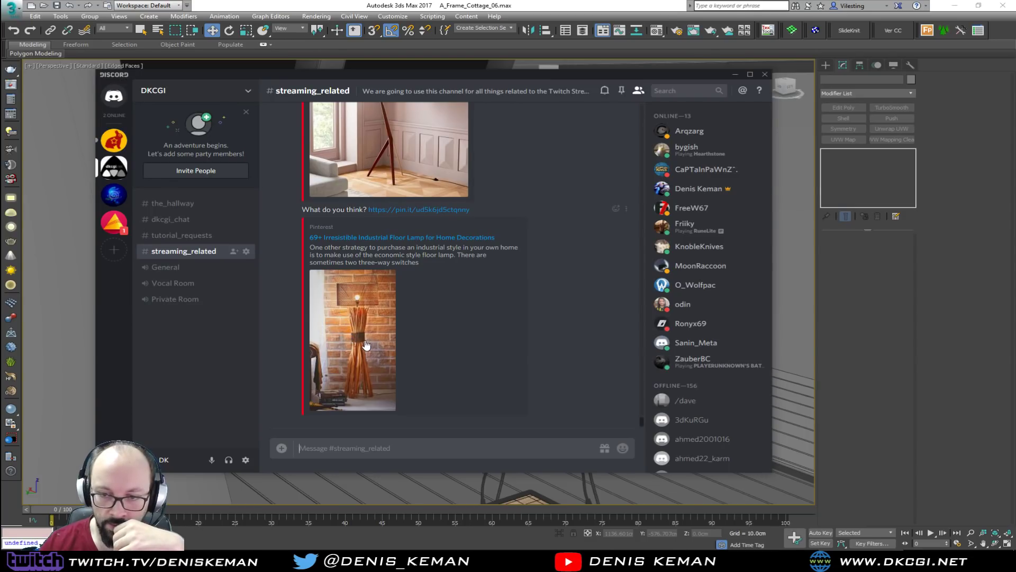
scroll(362, 349, up, 1)
scroll(362, 348, up, 4)
scroll(363, 349, down, 5)
scroll(363, 349, up, 3)
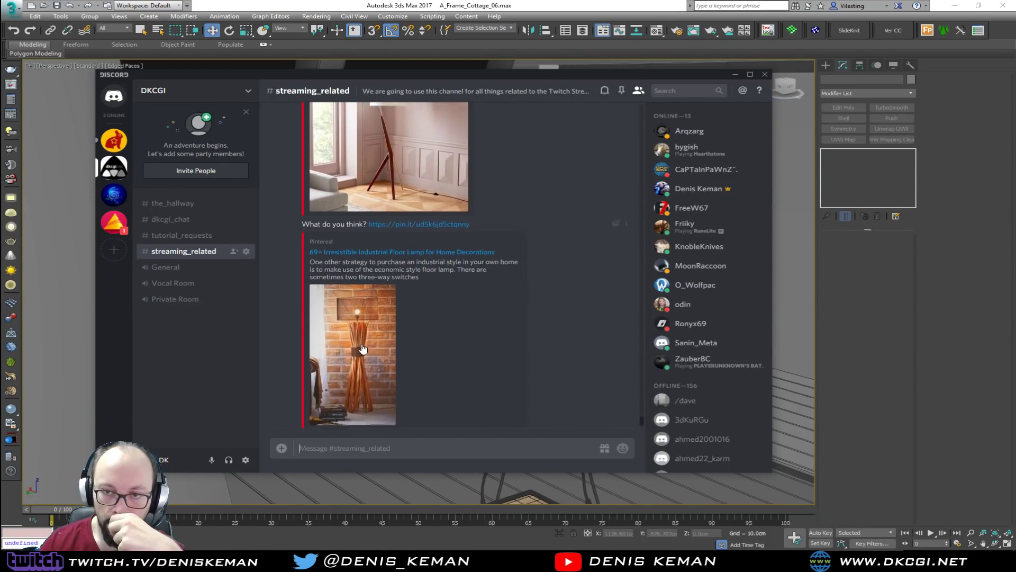
scroll(362, 348, up, 6)
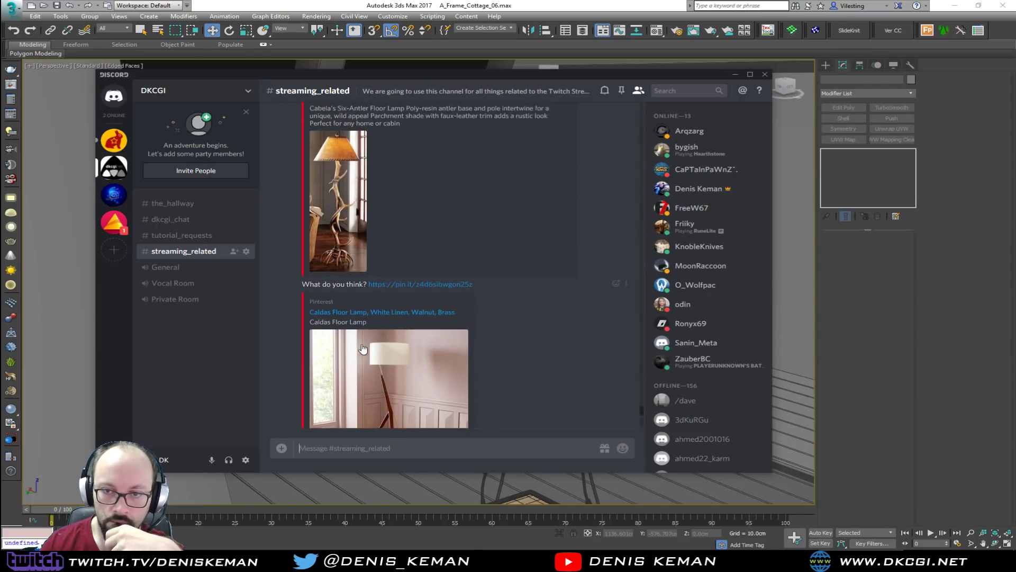
scroll(362, 349, up, 4)
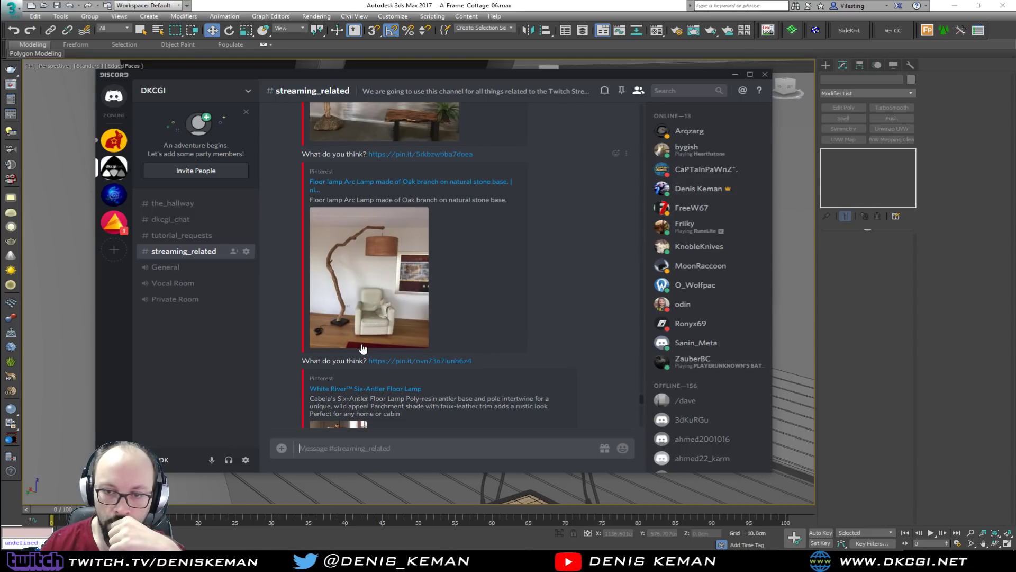
scroll(348, 328, up, 4)
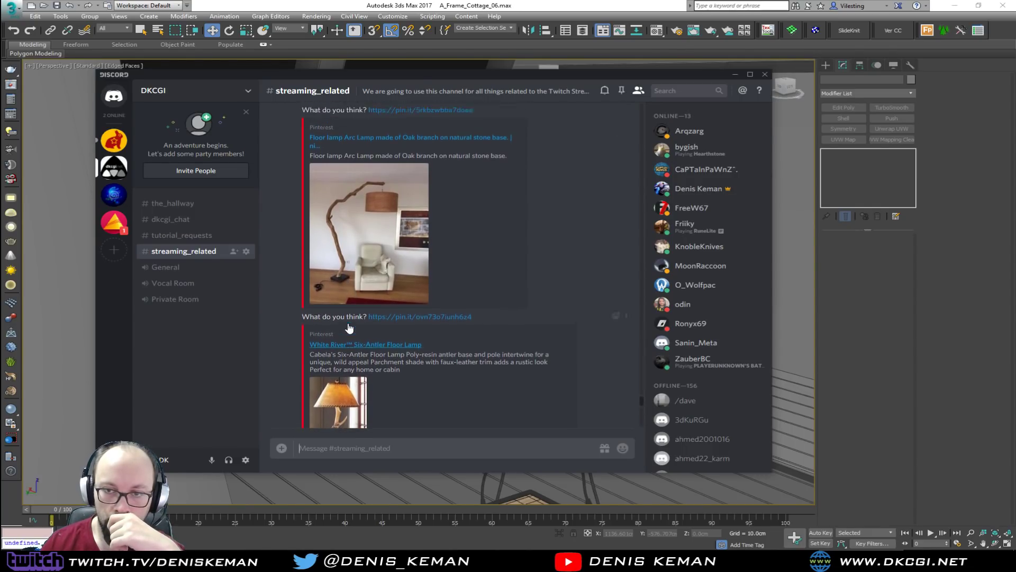
scroll(348, 324, up, 7)
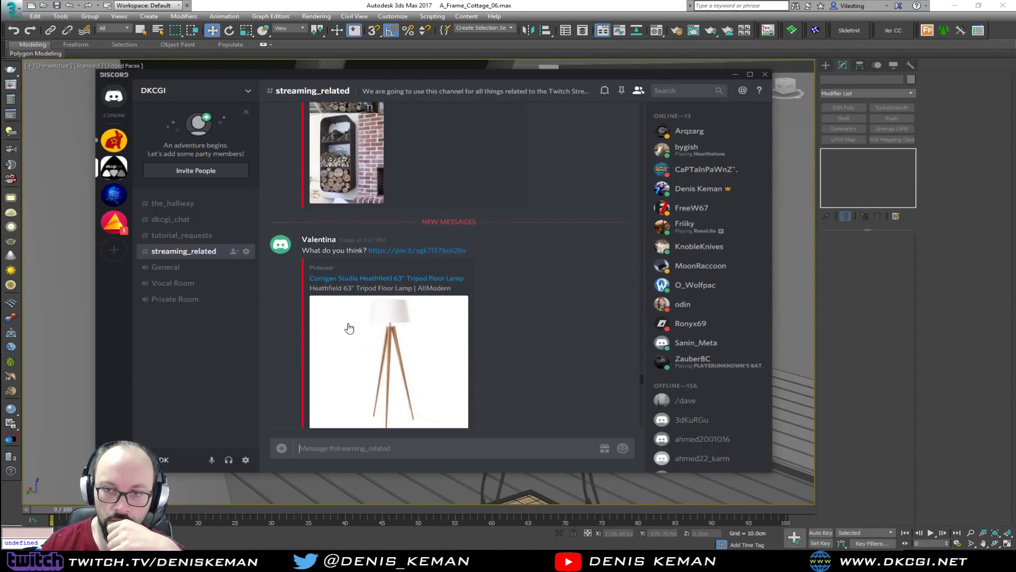
scroll(349, 328, down, 10)
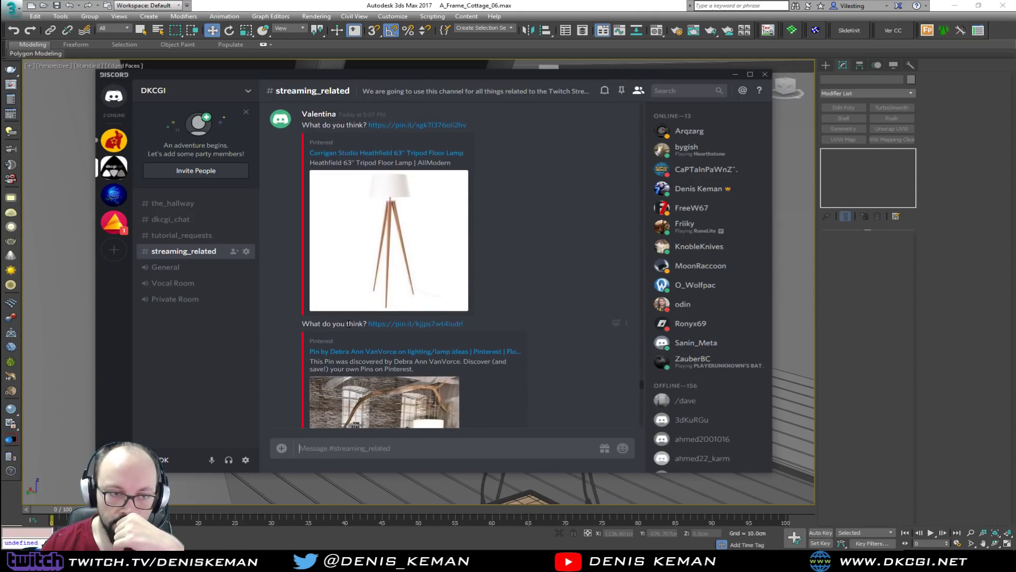
scroll(349, 328, down, 8)
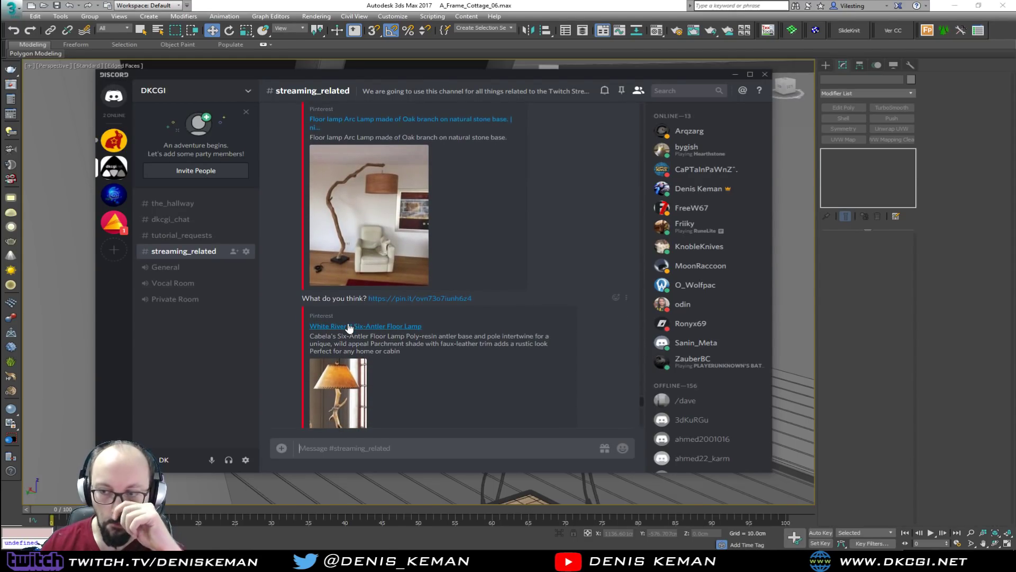
scroll(348, 324, down, 3)
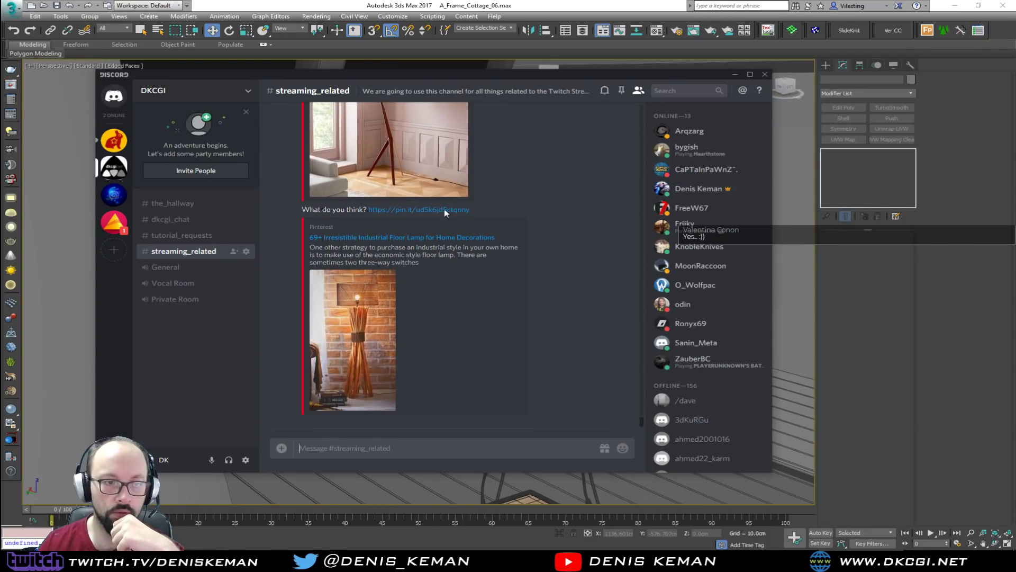
drag(430, 74, 0, 101)
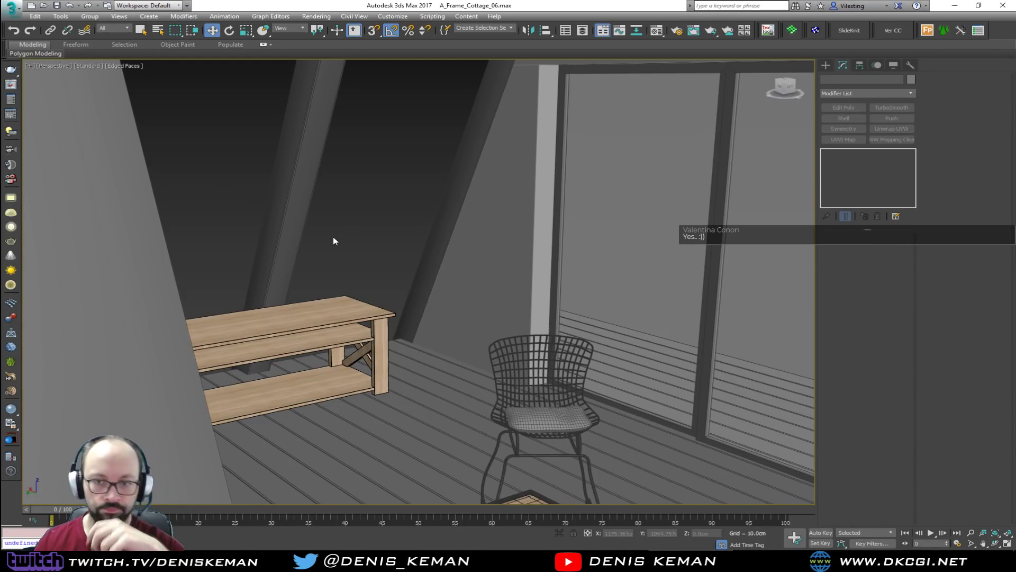
Save the A_Frame_Cottage_06.max scene in 3ds Max
scroll(404, 270, down, 8)
middle_drag(337, 275, 466, 299)
click(12, 7)
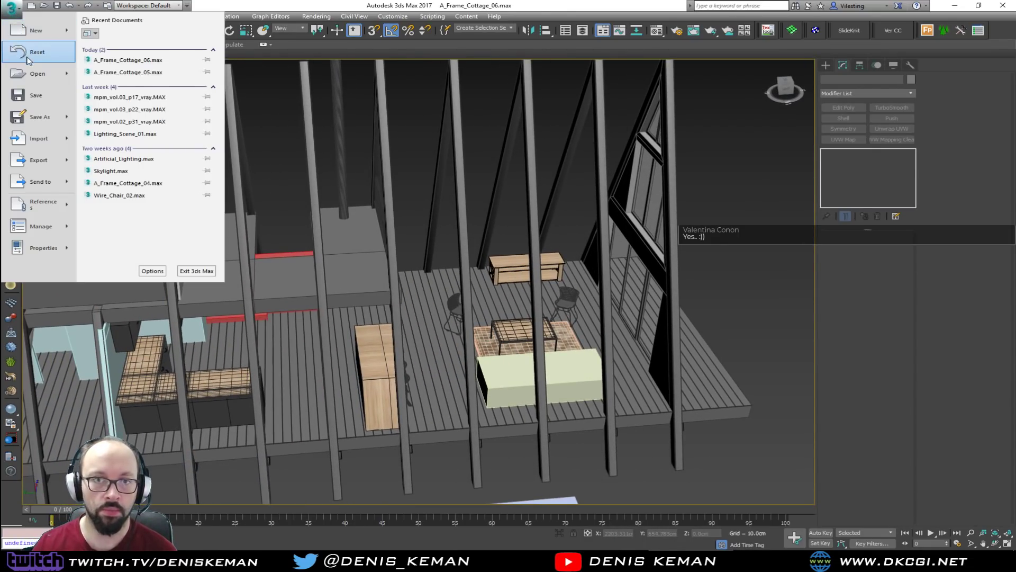
click(37, 94)
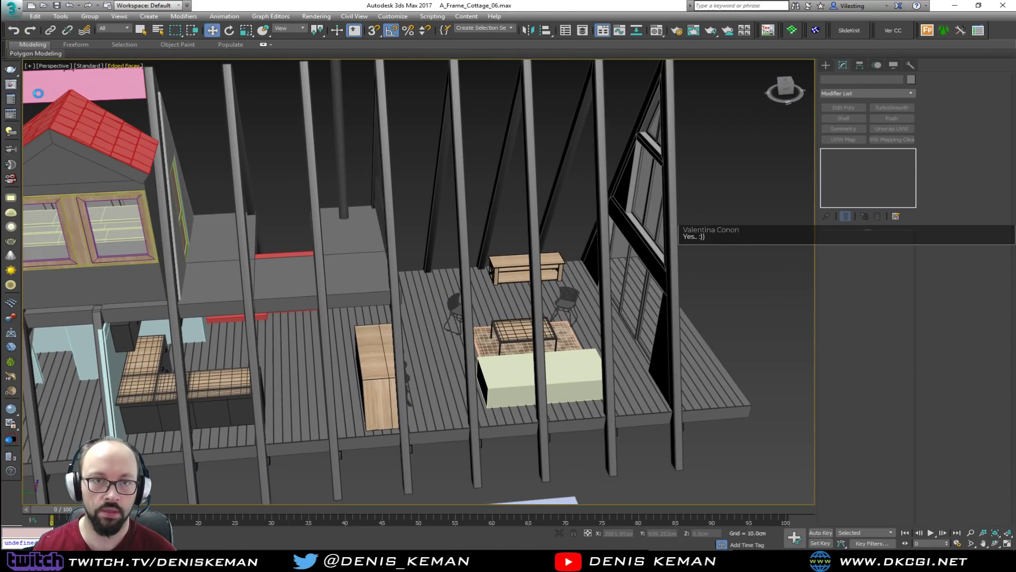
Examine the pink ridge panel above the red dormer roof and the overall cottage structure
middle_drag(164, 174, 294, 236)
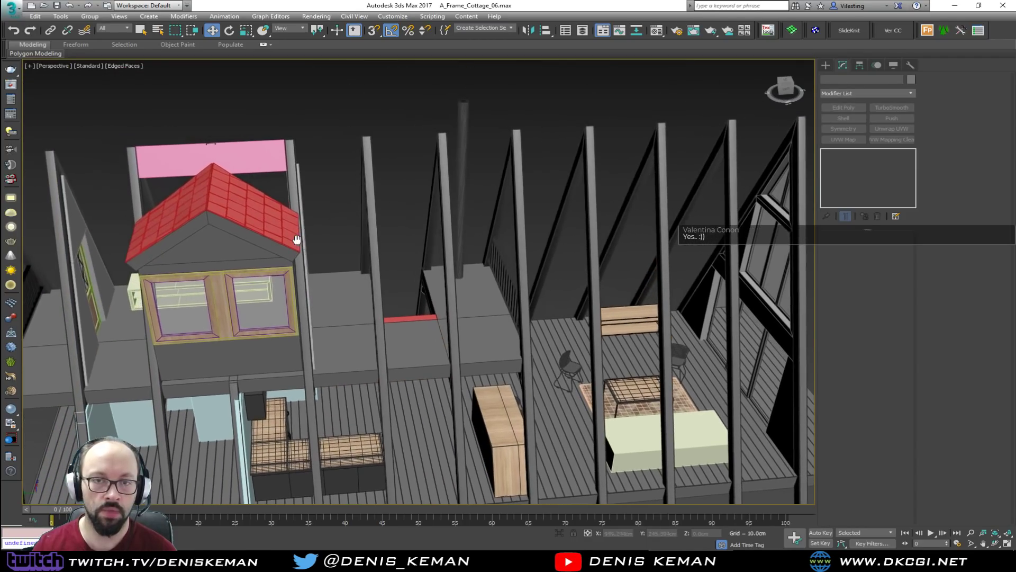
alt+middle_drag(206, 214, 296, 214)
click(404, 200)
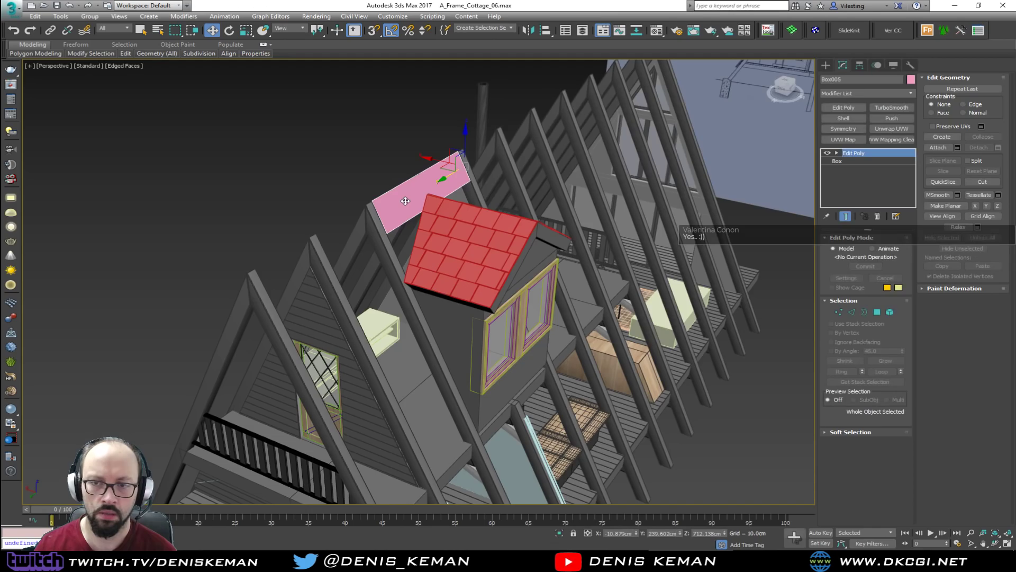
key(z)
alt+middle_drag(405, 201, 309, 289)
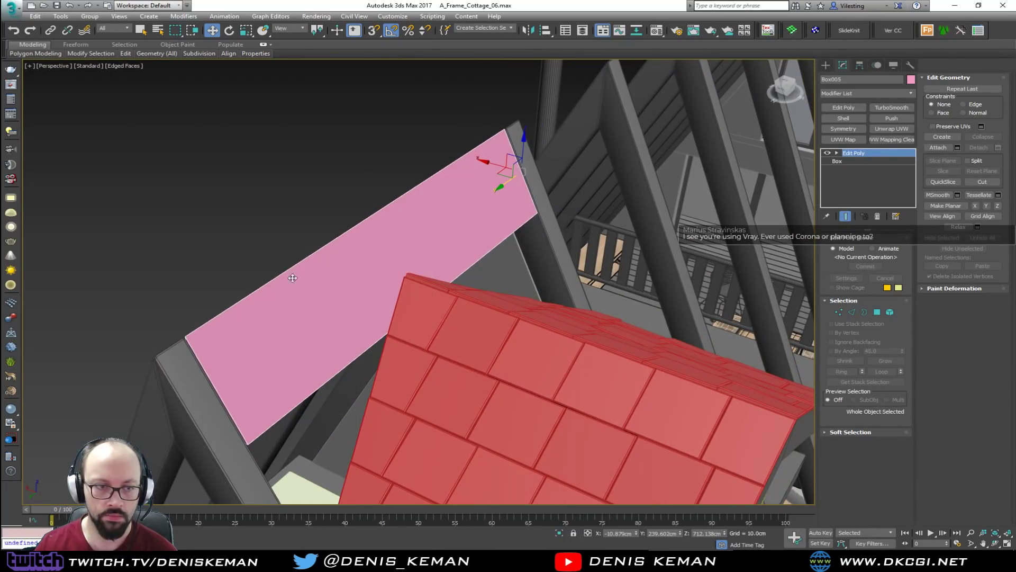
click(242, 222)
middle_drag(242, 226, 298, 254)
alt+middle_drag(241, 263, 332, 287)
scroll(333, 286, up, 5)
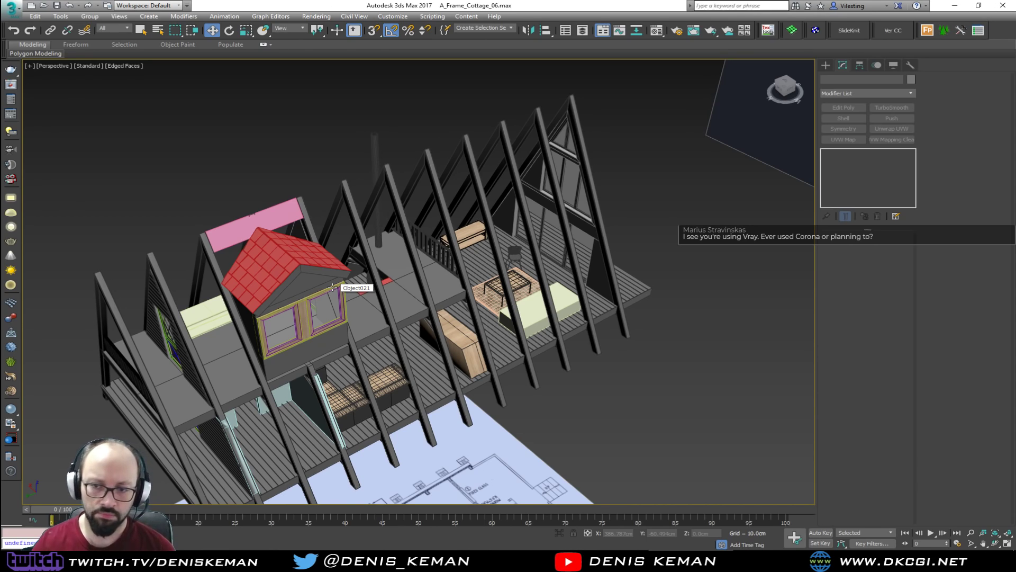
Inspect the living area and the cabinet's wood grain up close with the wireframe edges hidden, and restore the edges
scroll(530, 322, up, 6)
alt+middle_drag(531, 323, 522, 301)
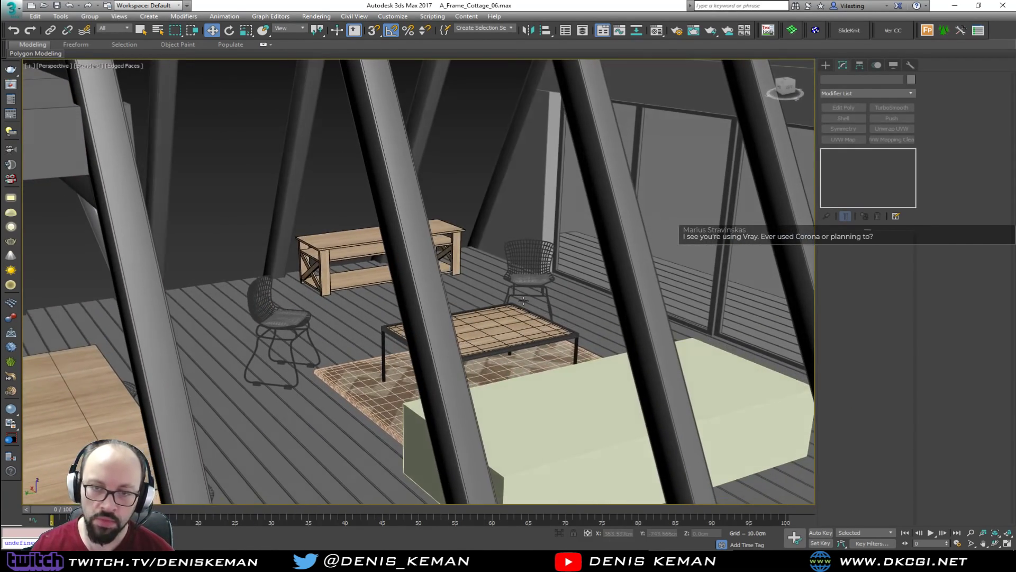
alt+middle_drag(384, 218, 464, 356)
alt+middle_drag(465, 263, 442, 286)
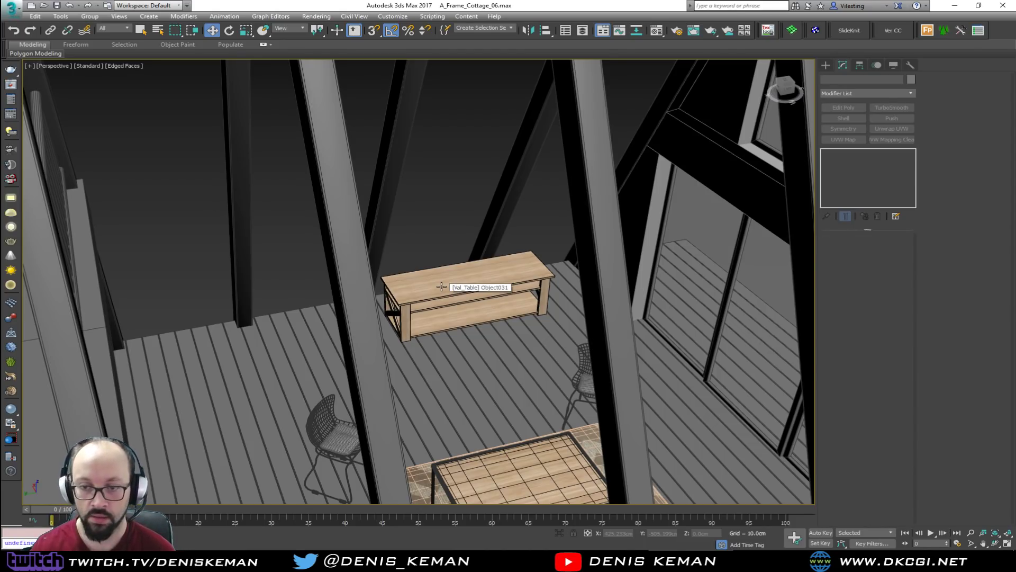
scroll(442, 286, up, 5)
alt+middle_drag(442, 286, 486, 232)
key(F4)
scroll(399, 306, up, 5)
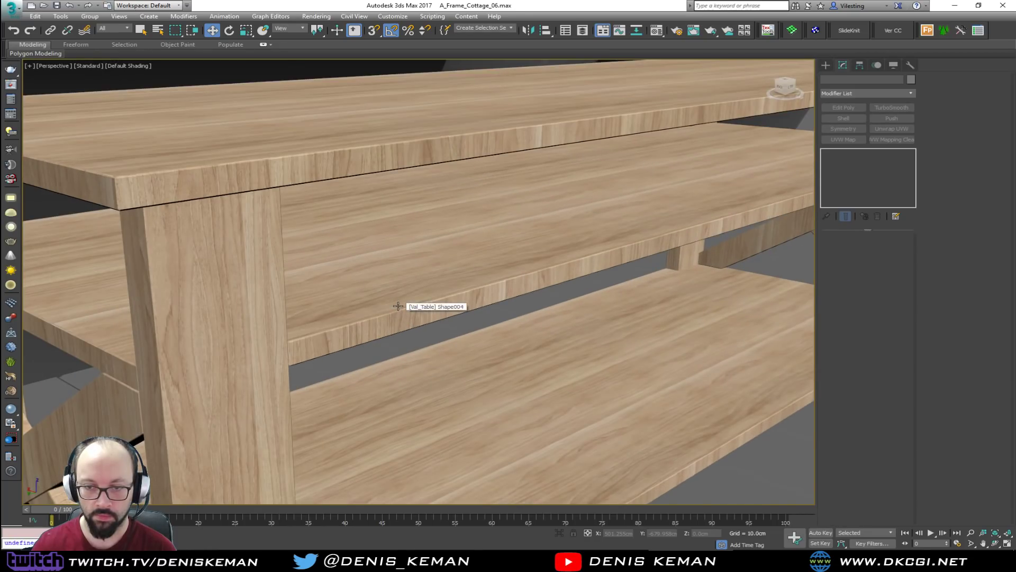
scroll(398, 306, down, 7)
key(F4)
alt+middle_drag(413, 303, 371, 311)
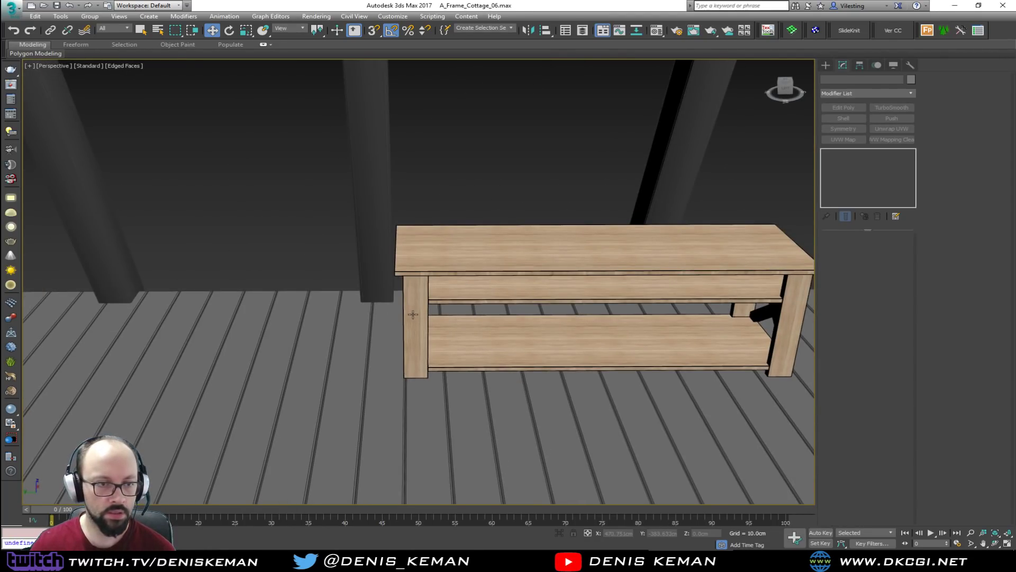
Reset to an empty scene without saving changes, and check the bundled-wood industrial floor lamp reference in Discord
click(13, 16)
click(52, 52)
click(492, 294)
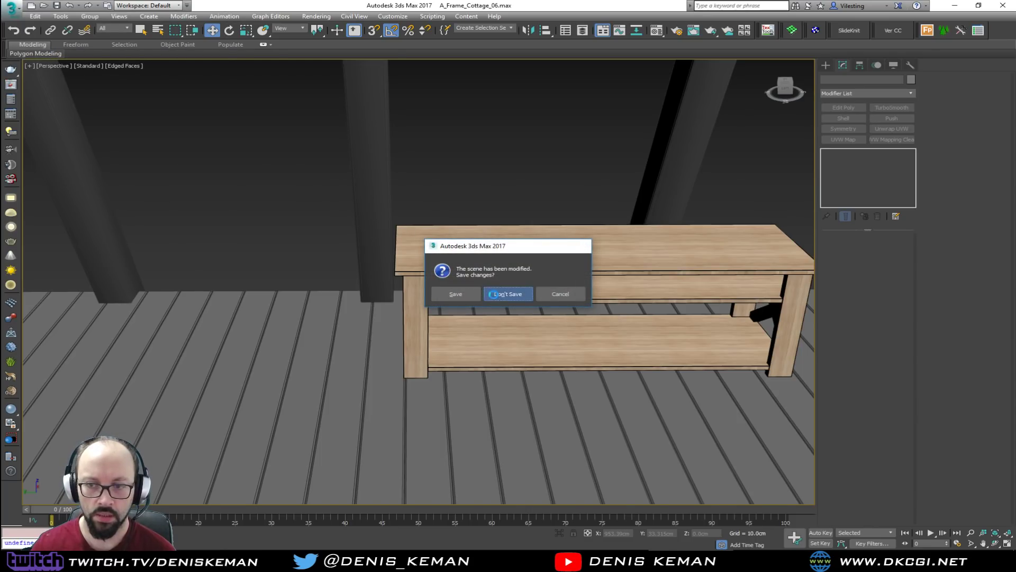
click(477, 295)
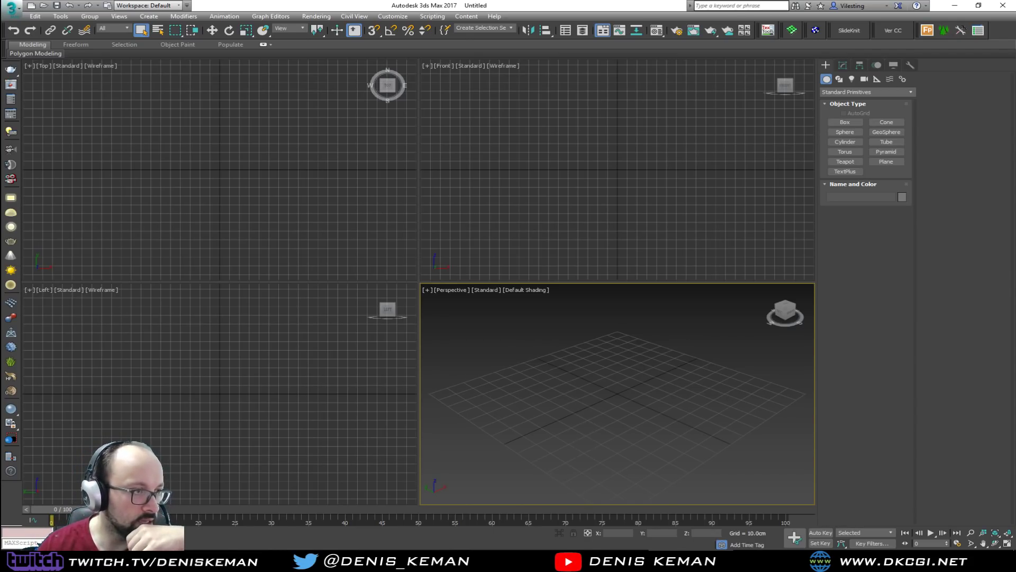
drag(0, 69, 424, 59)
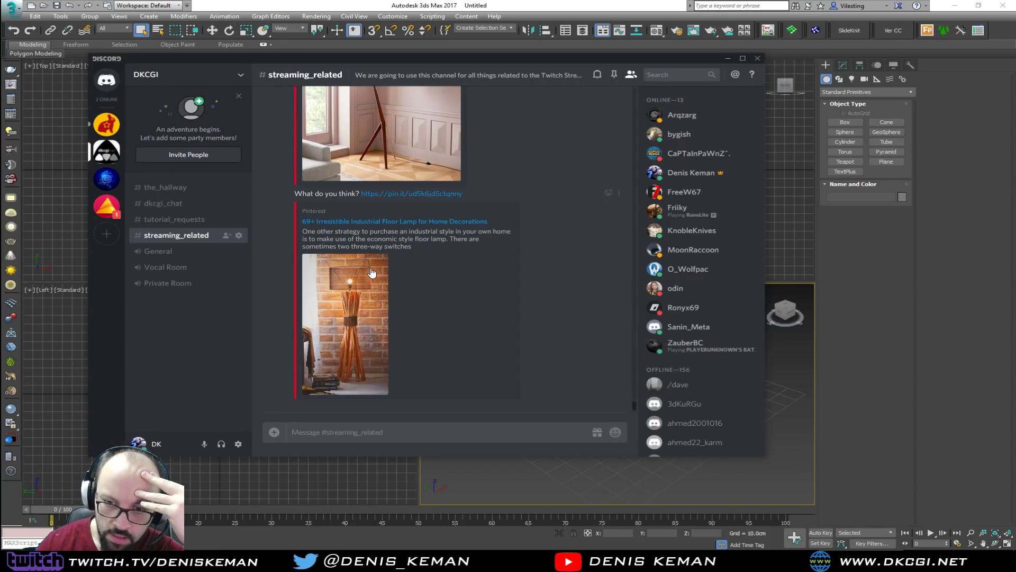
drag(474, 60, 0, 66)
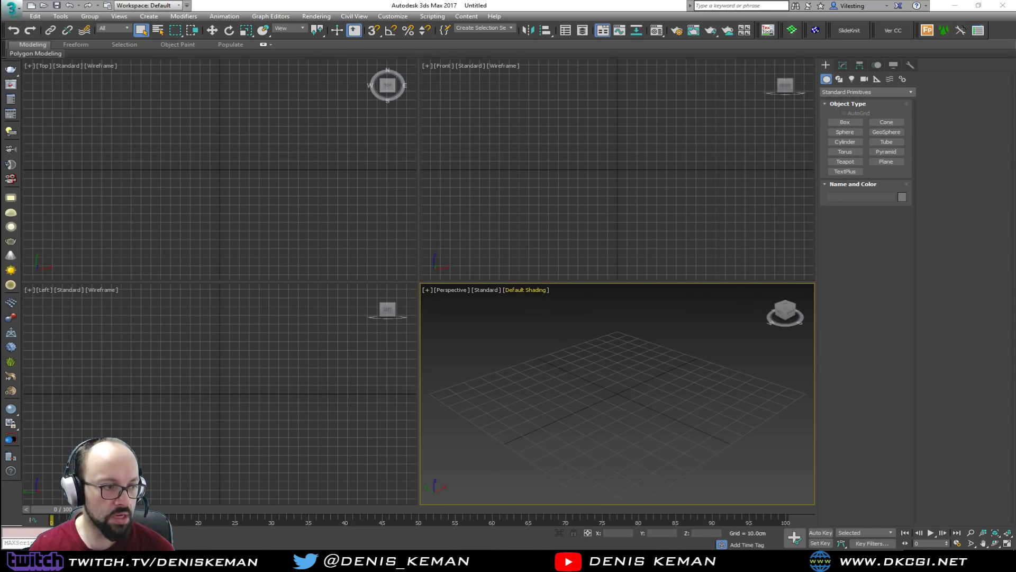
Create a cylinder at the origin in the Front view, about 34 cm in radius and 14 cm high
click(839, 67)
click(829, 66)
click(847, 141)
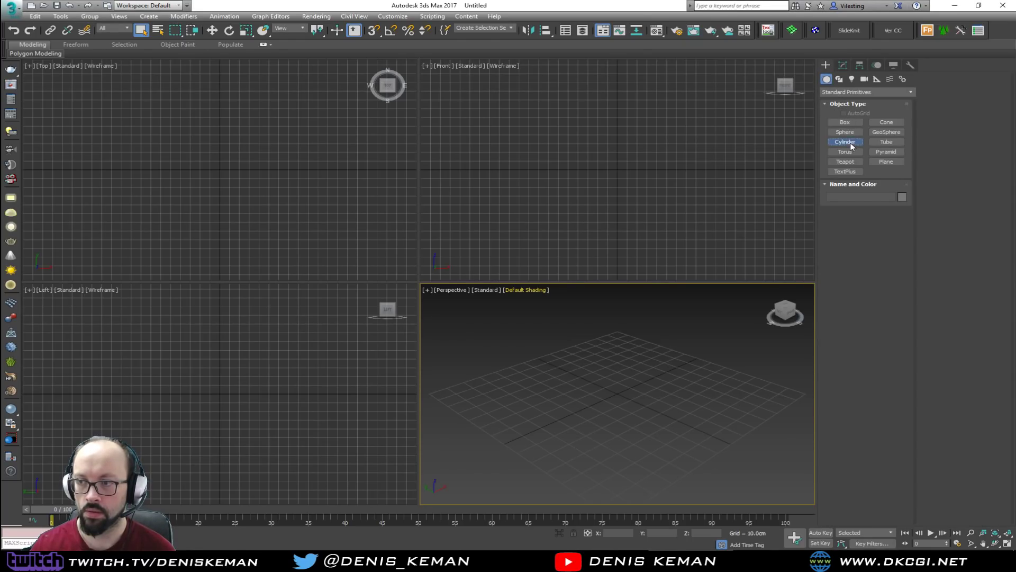
drag(618, 169, 632, 142)
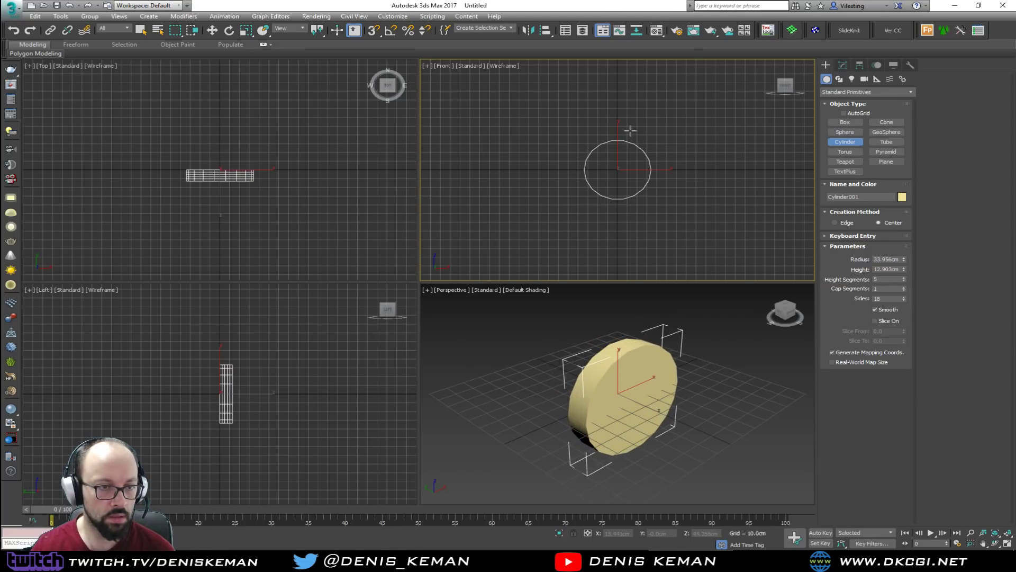
click(630, 130)
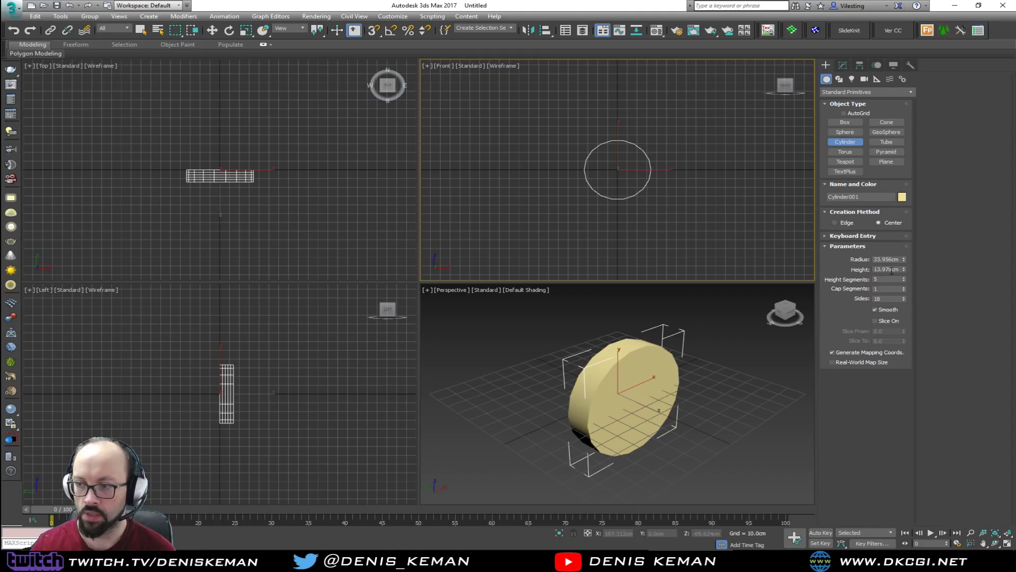
Set the cylinder's radius to 30 cm and its height to 30 cm
click(876, 260)
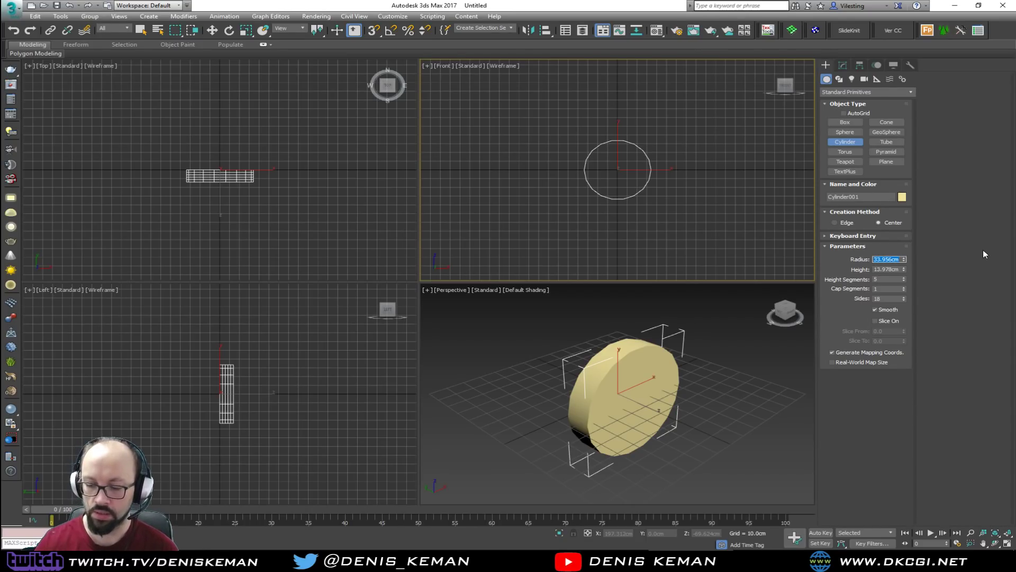
text(30)
key(Return)
key(Tab)
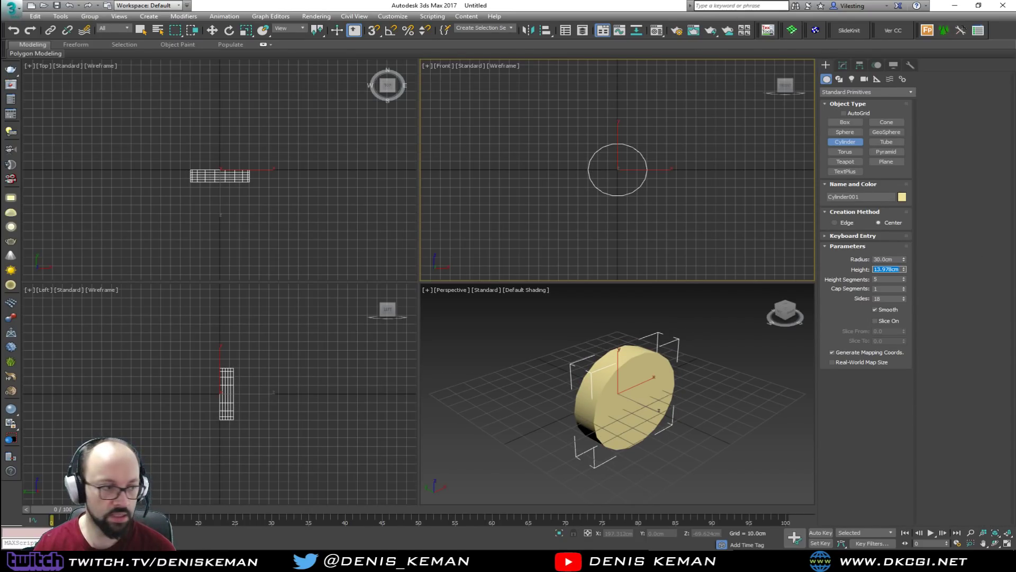
text(40)
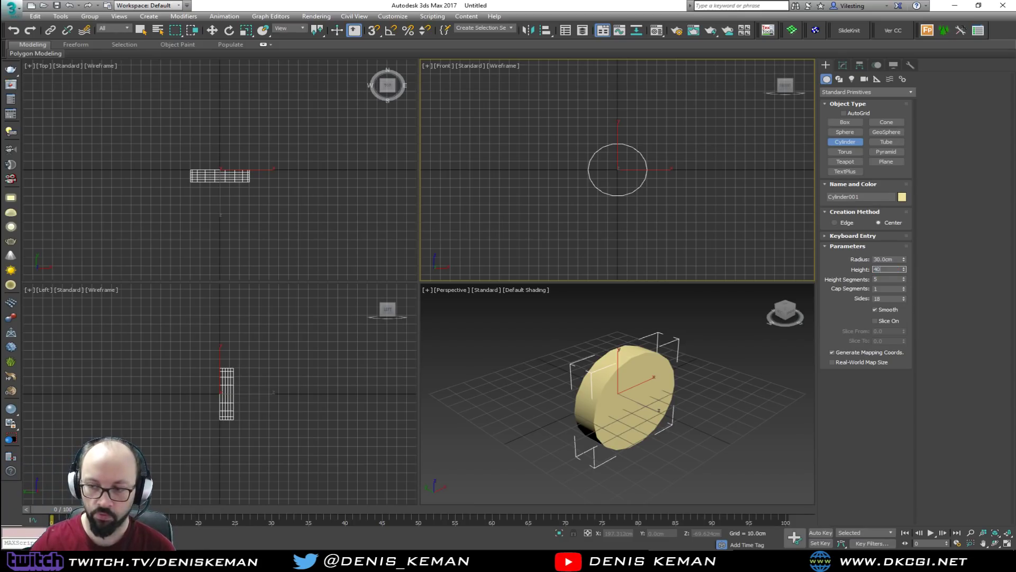
key(Return)
text(30)
key(Return)
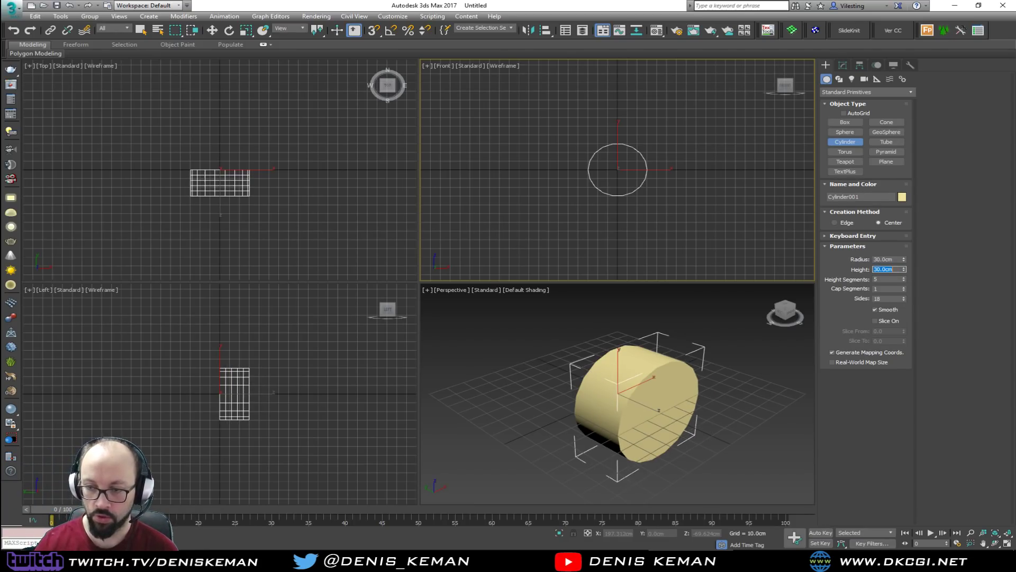
Rotate the cylinder upright with angle snapping so its flat caps face up and down
right_click(638, 311)
key(e)
drag(645, 392, 601, 350)
key(ctrl+z)
key(a)
middle_drag(602, 376, 593, 397)
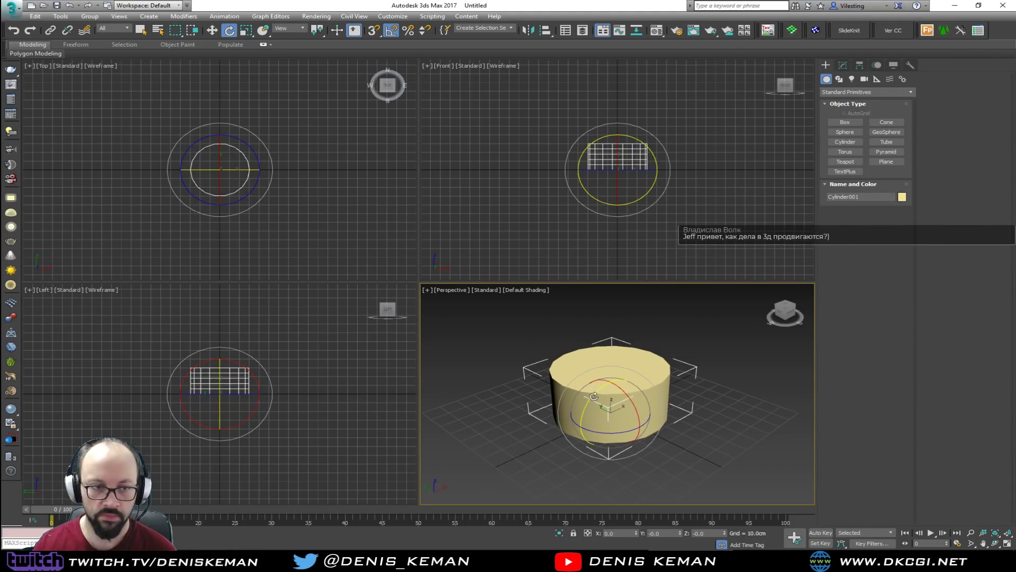
Set the cylinder's height segments to 1 and show it with edged faces in a maximized Perspective view
click(842, 67)
right_click(903, 271)
key(F4)
key(j)
key(alt+w)
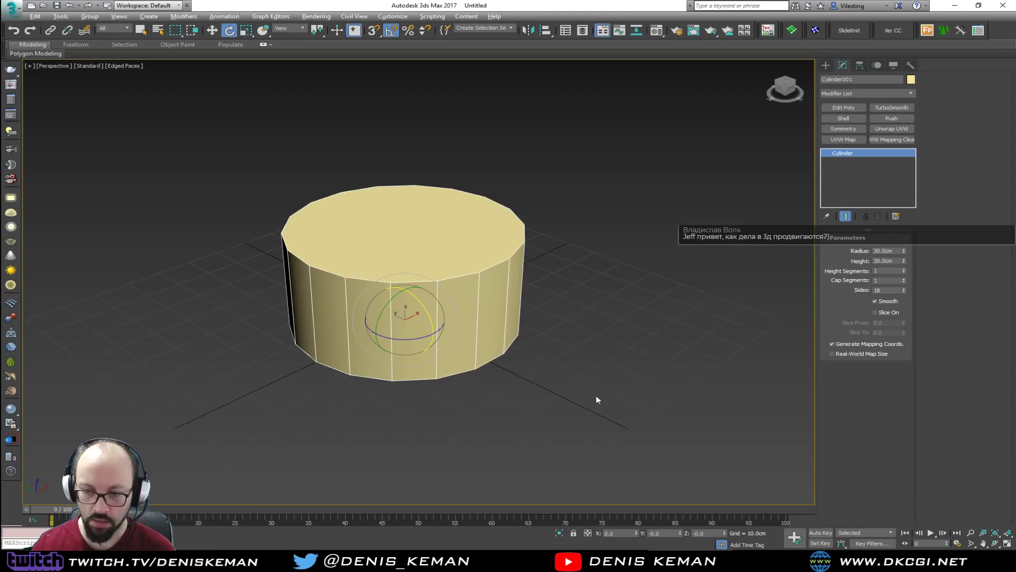
mouse_move(490, 365)
alt+middle_down()
mouse_move(485, 397)
mouse_move(468, 411)
mouse_move(502, 369)
alt+middle_up()
Increase the cylinder's sides to 36, and after checking the density, to 72
drag(896, 291, 778, 290)
text(36)
key(Return)
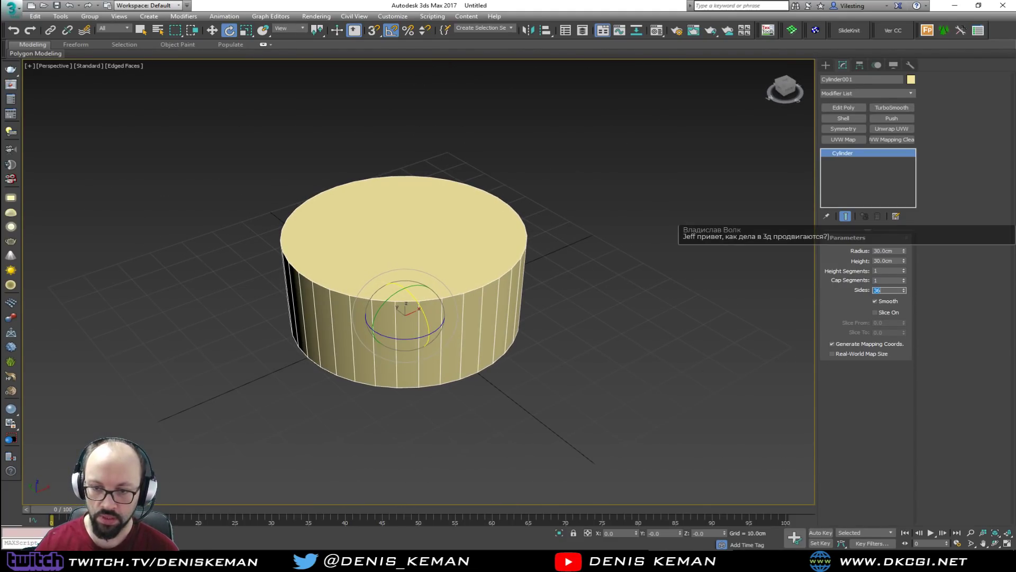
scroll(466, 346, up, 3)
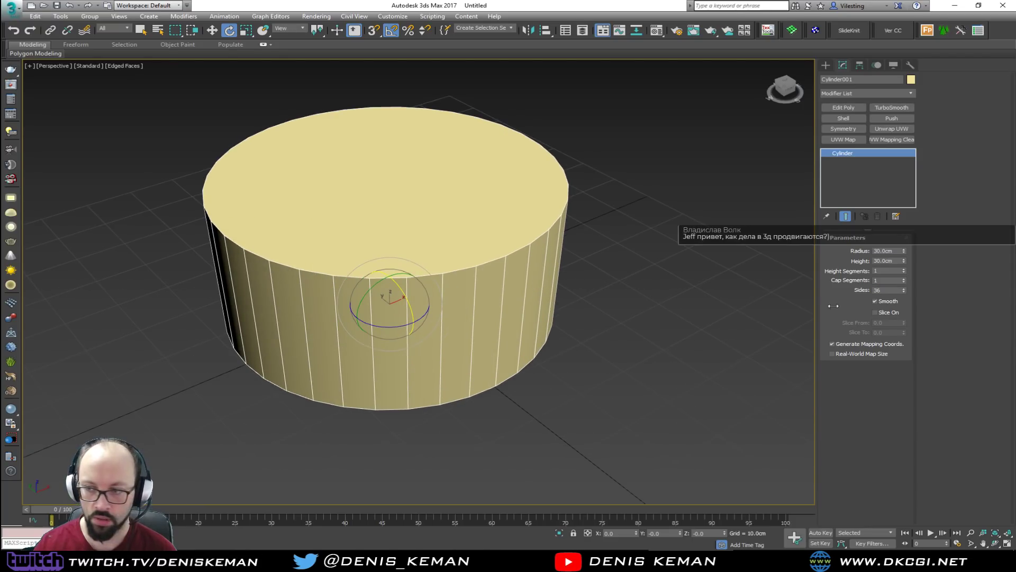
drag(895, 290, 850, 291)
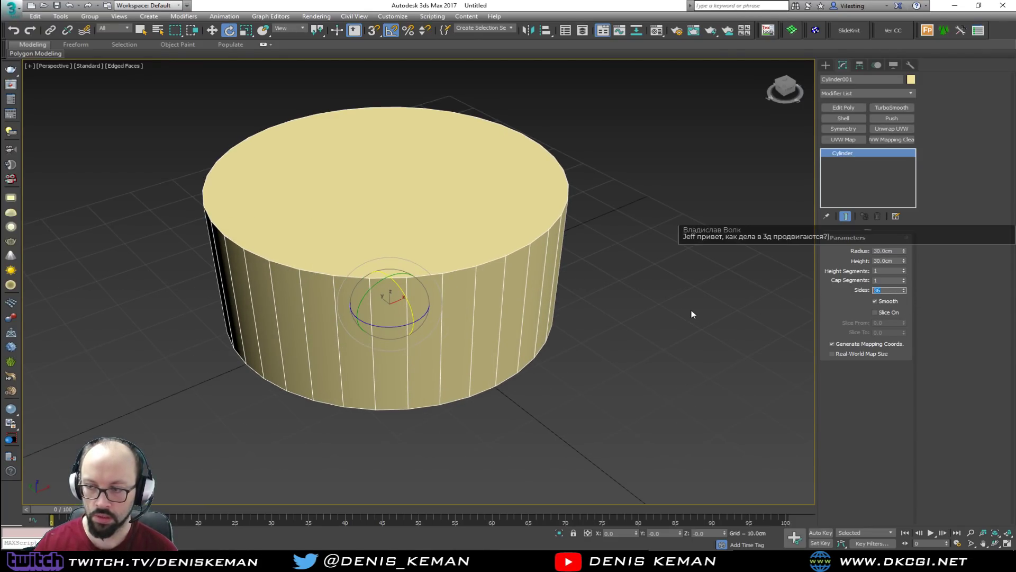
text(72)
key(Return)
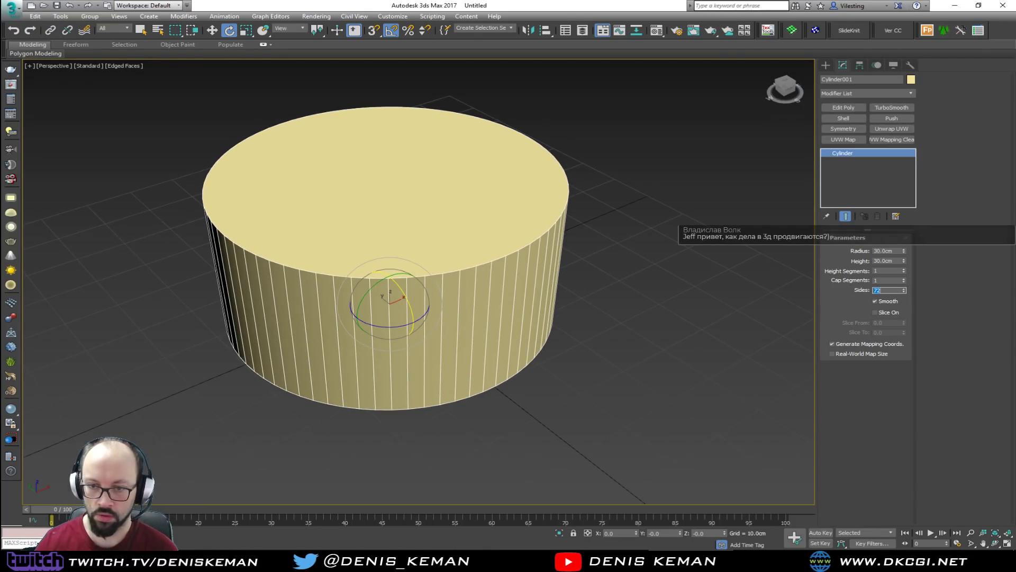
alt+middle_drag(652, 300, 736, 232)
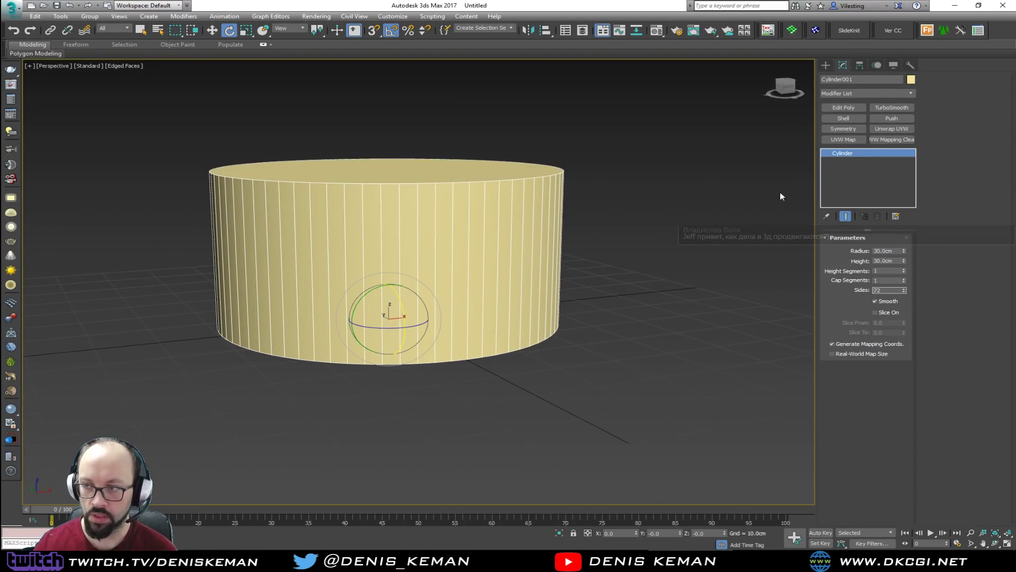
Add an Edit Poly modifier to the cylinder and delete its top and bottom cap polygons
click(844, 107)
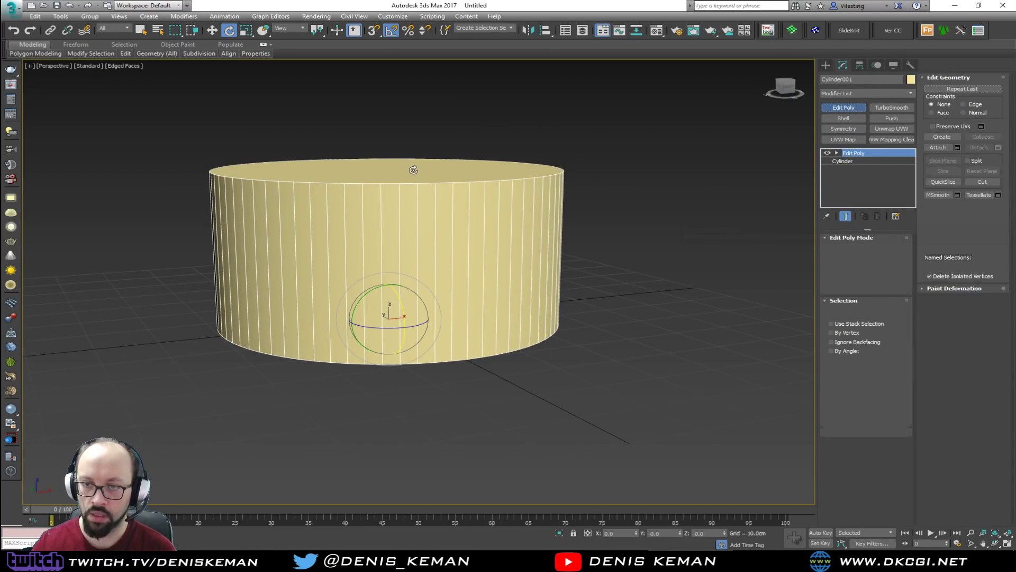
key(4)
click(410, 169)
alt+middle_drag(410, 169, 434, 329)
key(Delete)
Connect all the vertical edges of the cylinder wall with 15 segments
key(2)
key(F3)
drag(617, 220, 266, 257)
key(F3)
key(z)
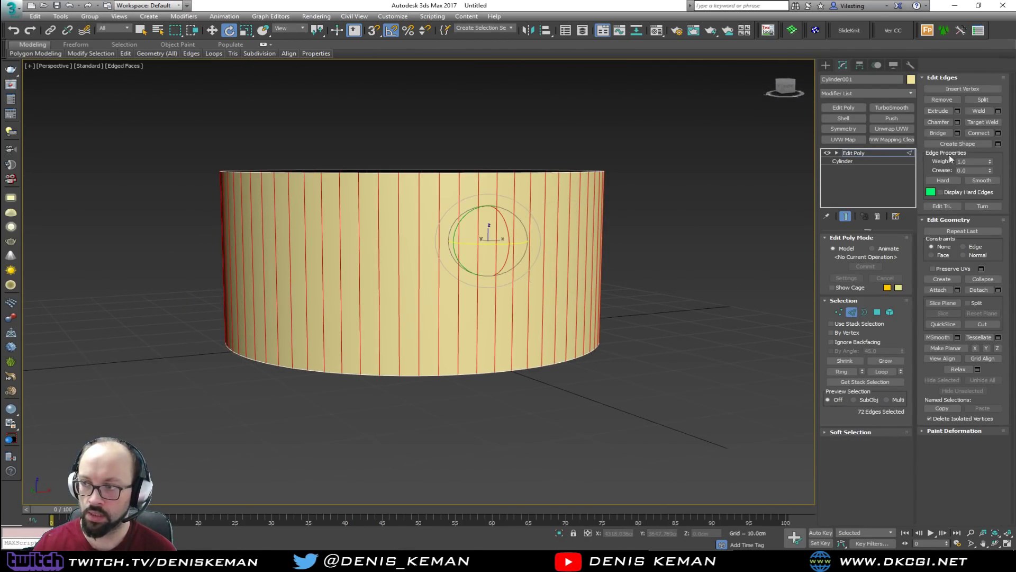
click(998, 133)
drag(427, 287, 427, 274)
click(425, 280)
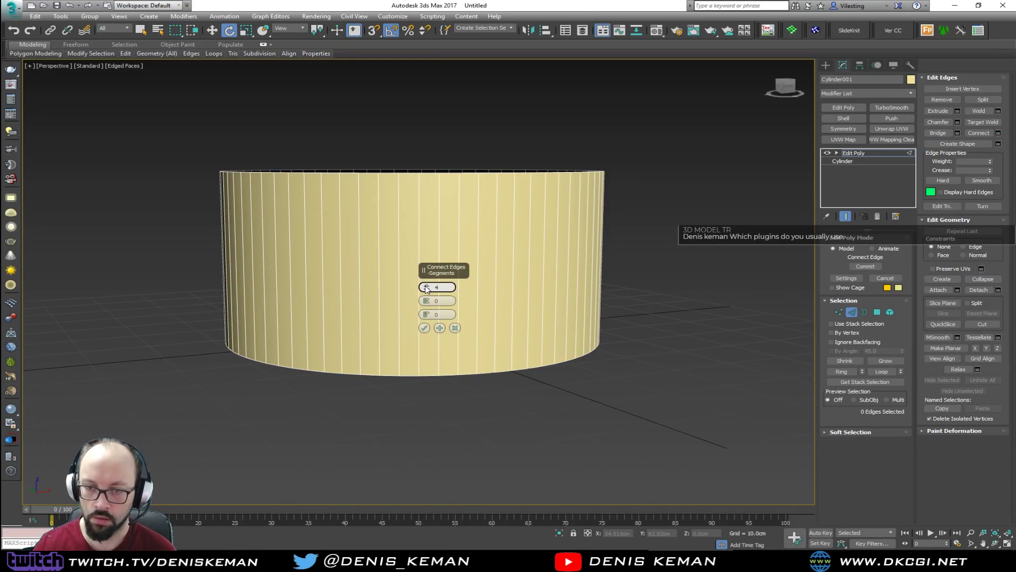
key(ctrl+z)
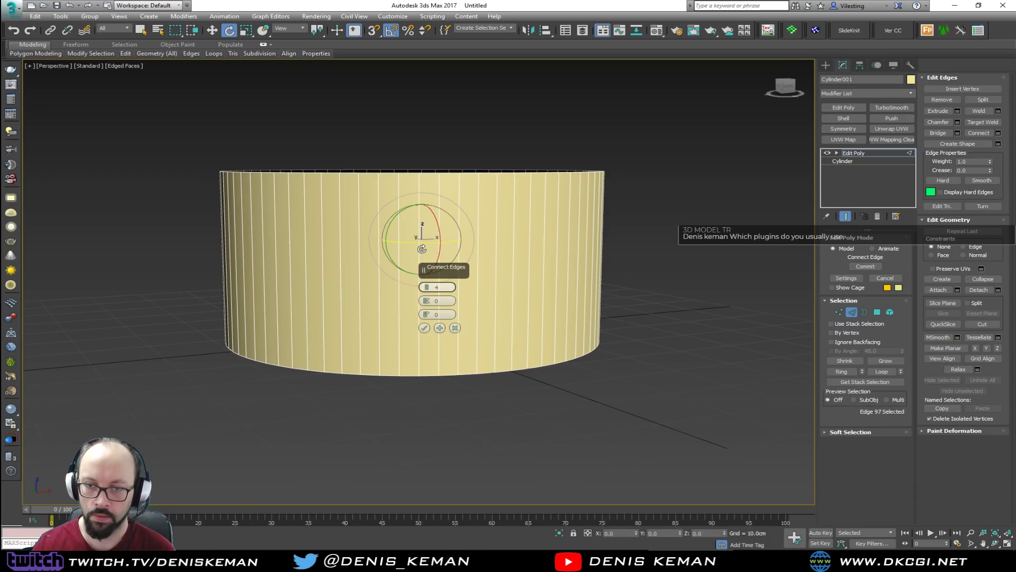
drag(427, 287, 425, 263)
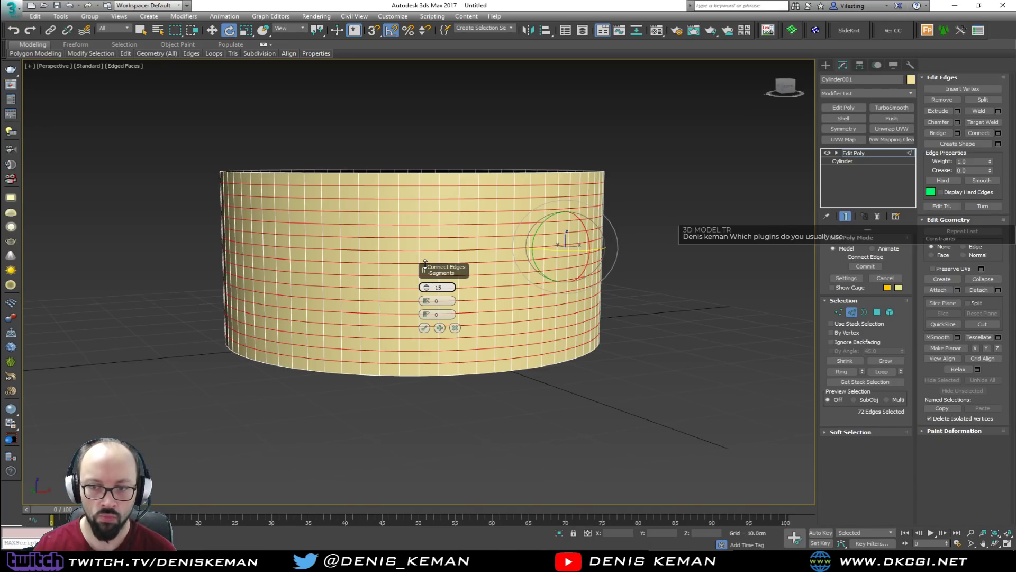
drag(426, 263, 424, 295)
click(424, 289)
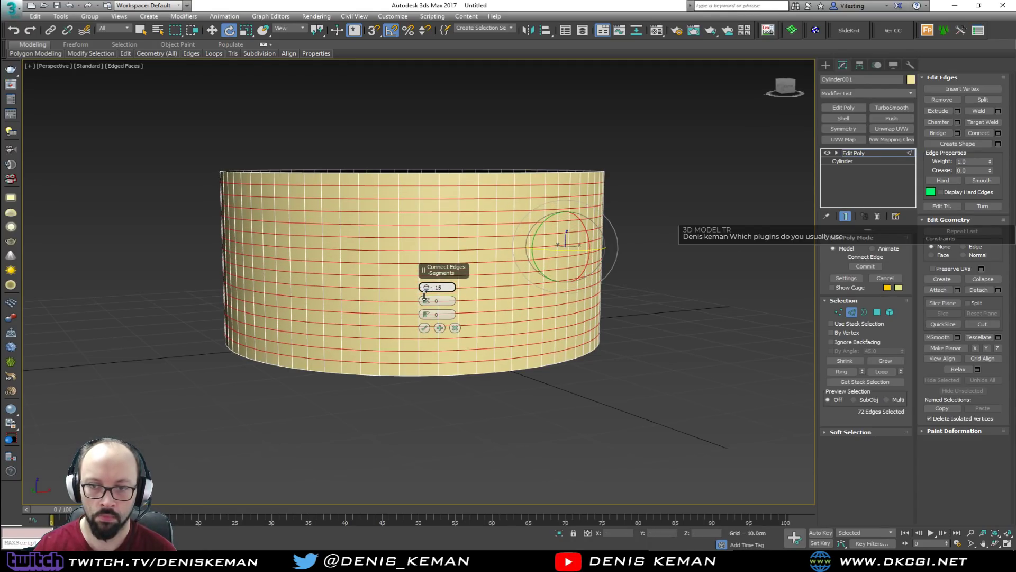
click(424, 328)
Connect every edge of the wall grid with 1 segment to add a diagonal diamond pattern
alt+middle_drag(540, 279, 523, 287)
key(ctrl+a)
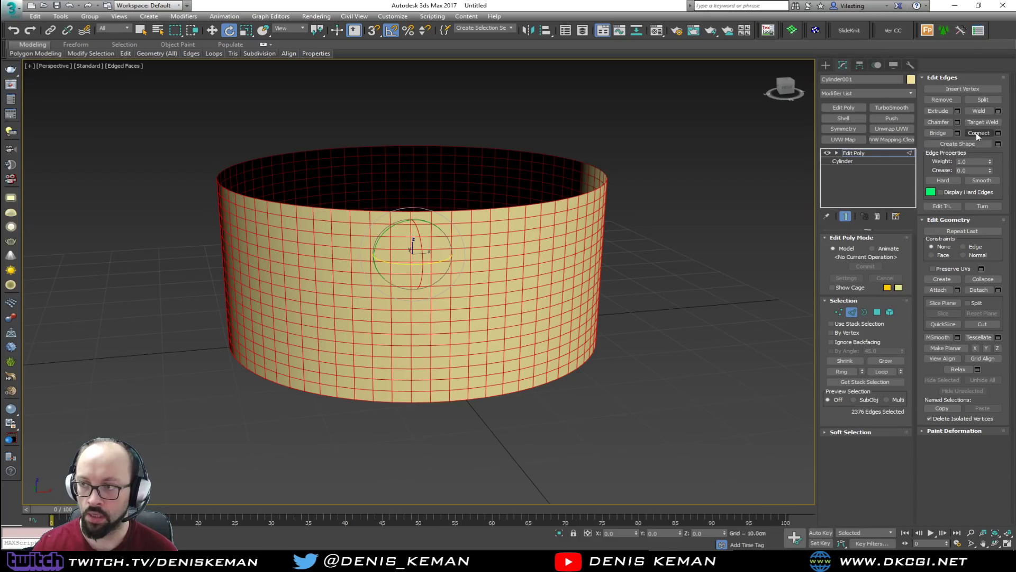
click(998, 133)
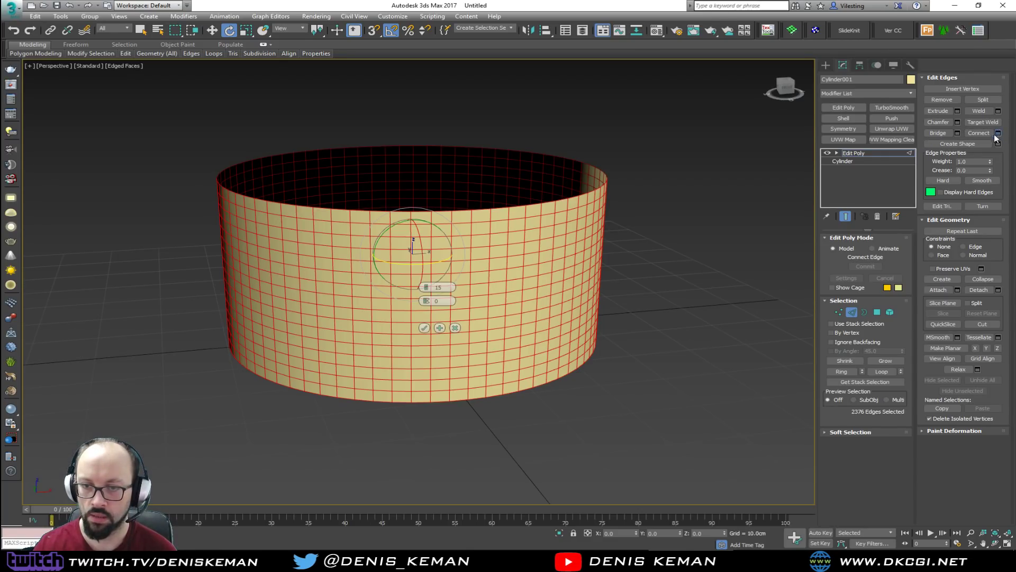
right_click(426, 287)
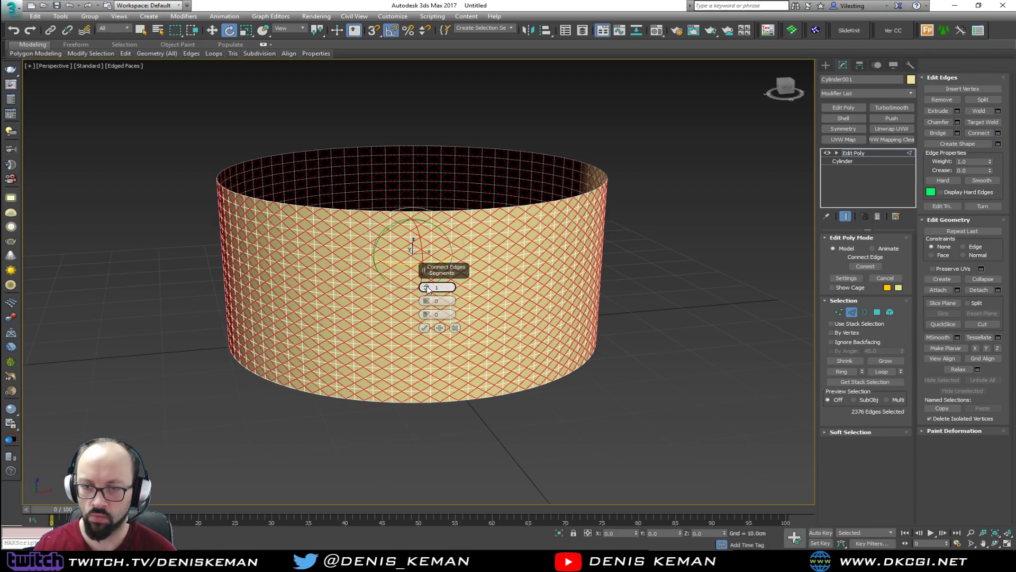
click(423, 328)
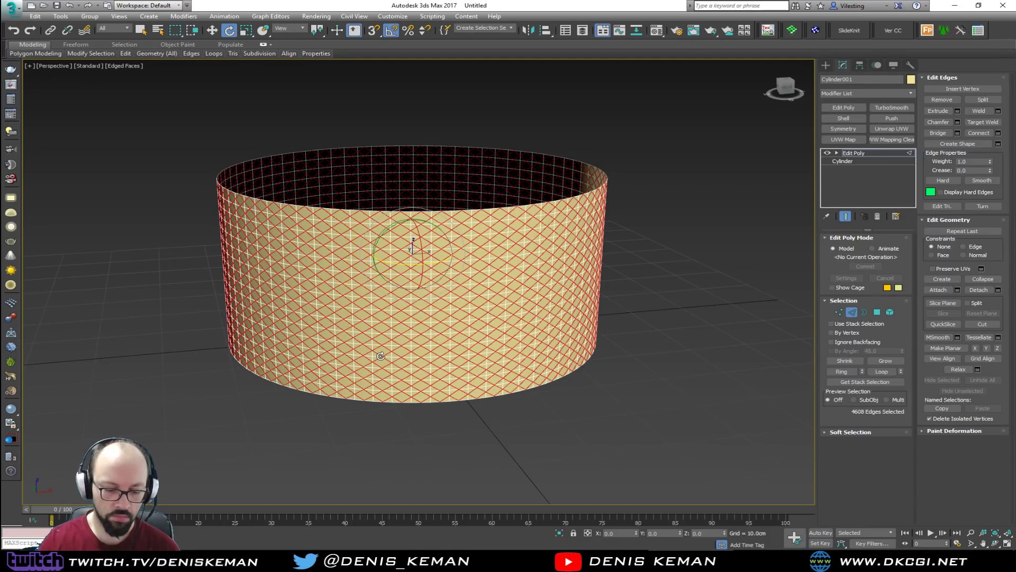
Remove the original horizontal and vertical edges with their vertices, leaving only the diagonal diamond mesh and the rims
key(ctrl+i)
key(ctrl+BackSpace)
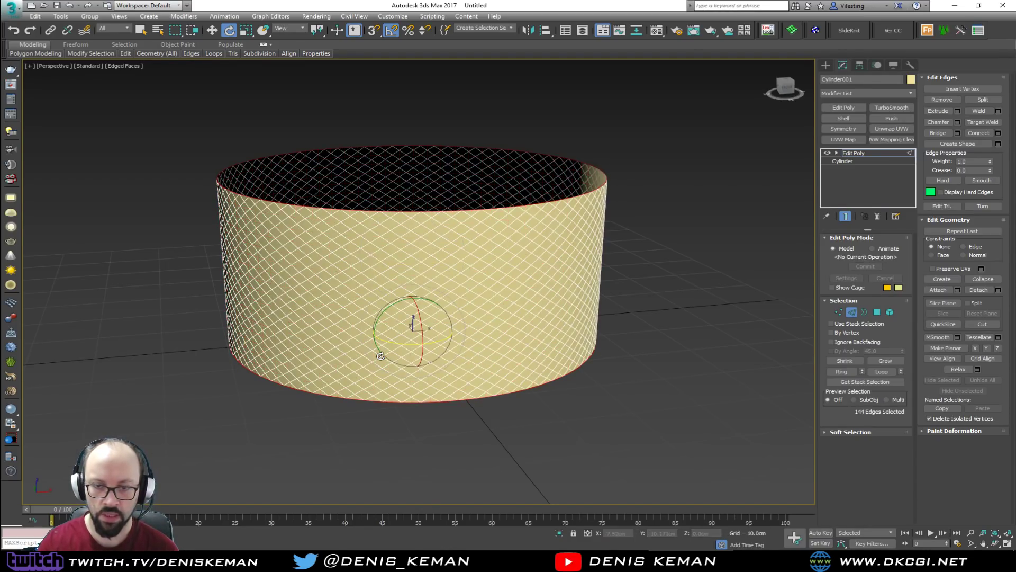
click(850, 312)
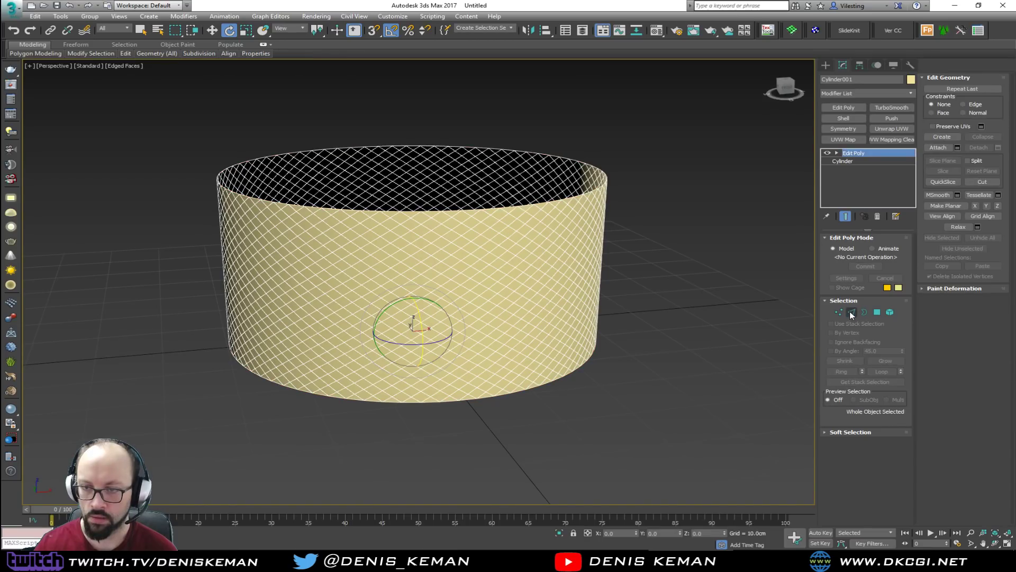
click(699, 274)
click(560, 308)
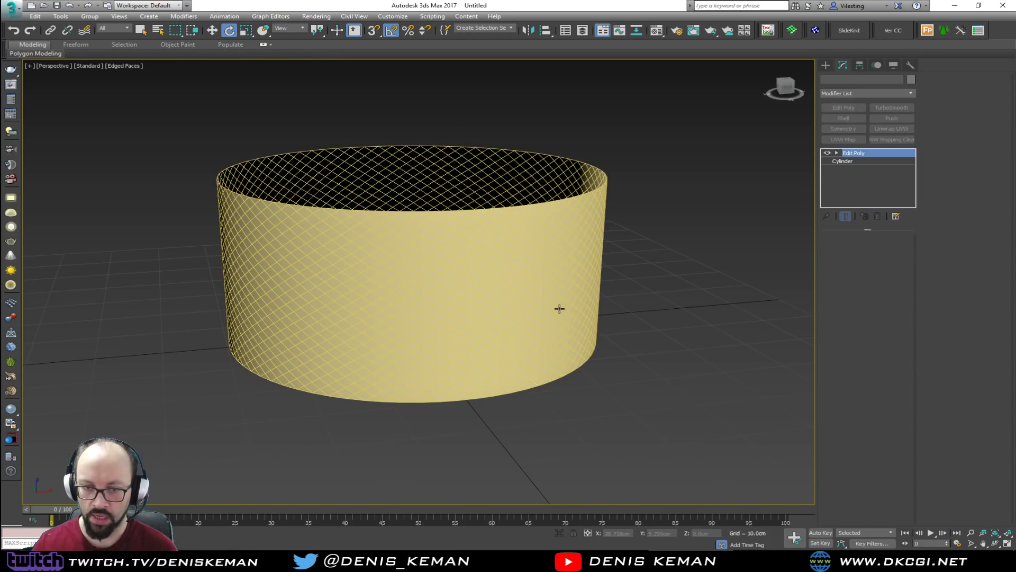
Create a smooth shape named Shape001 from all the diagonal edges, leaving out the two rims
alt+middle_drag(560, 308, 485, 334)
key(2)
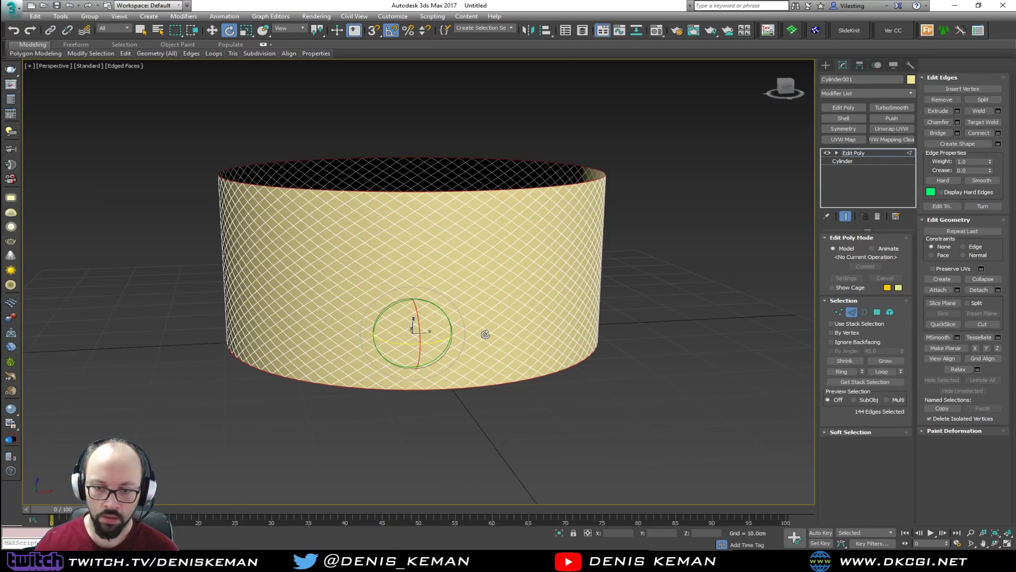
key(ctrl+a)
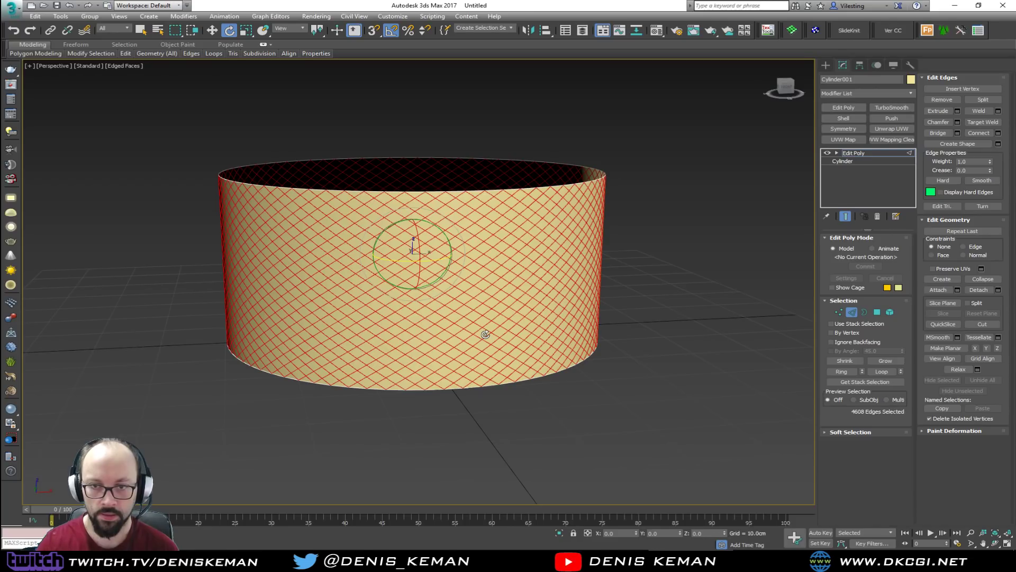
click(998, 144)
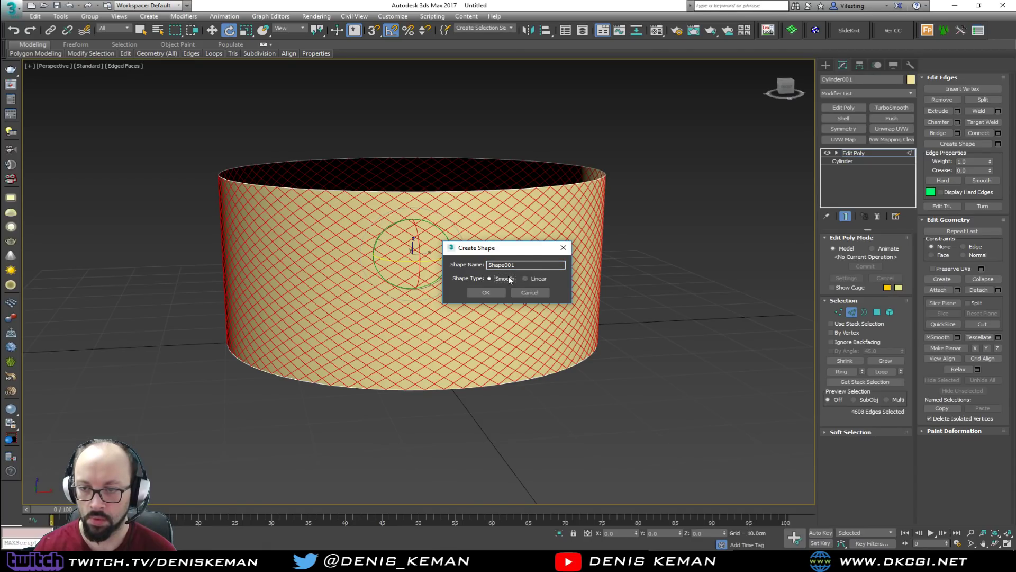
click(486, 292)
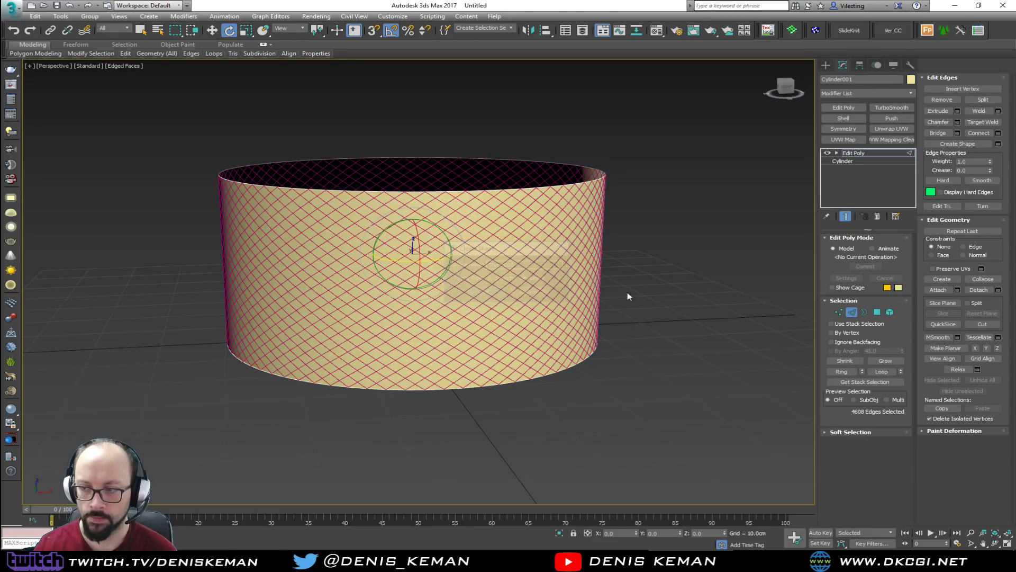
click(851, 311)
Make the new lattice spline renderable in both renderer and viewport, with a radial thickness of 0.1 cm
click(682, 316)
click(593, 285)
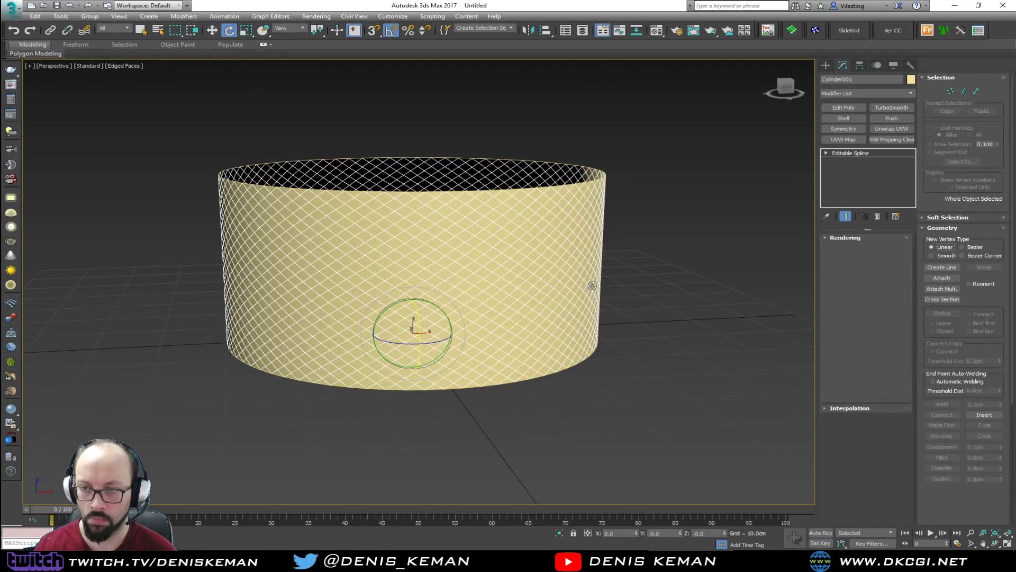
click(846, 255)
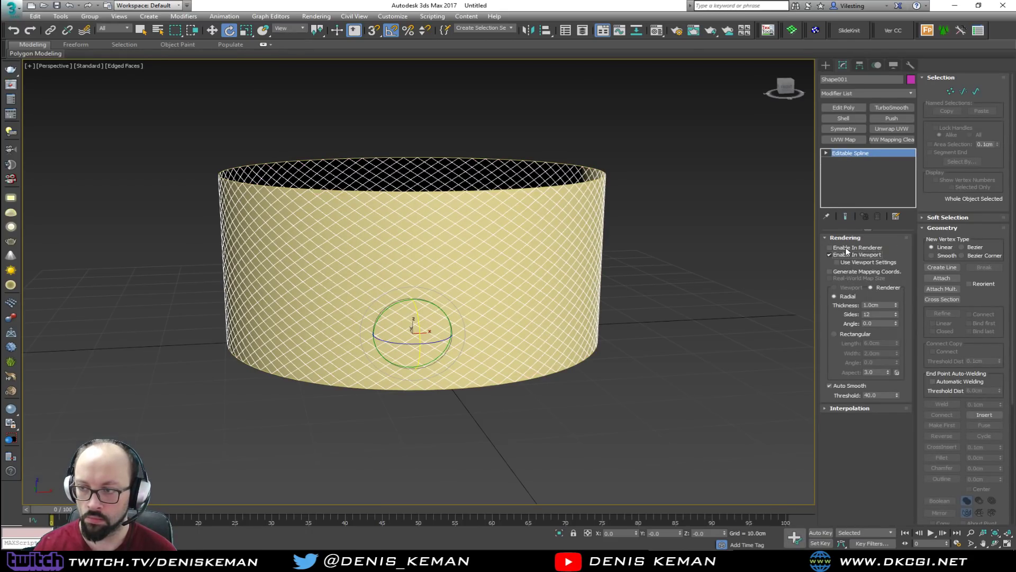
click(830, 247)
click(862, 305)
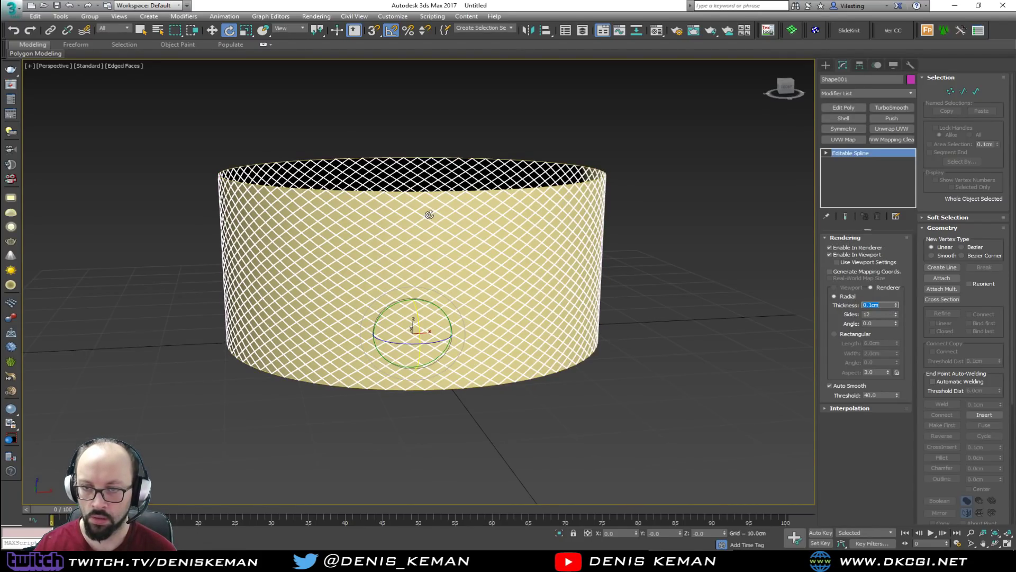
Isolate the lattice spline, view it in default shading without edged faces, and reselect it
scroll(431, 213, up, 4)
key(alt+q)
click(759, 291)
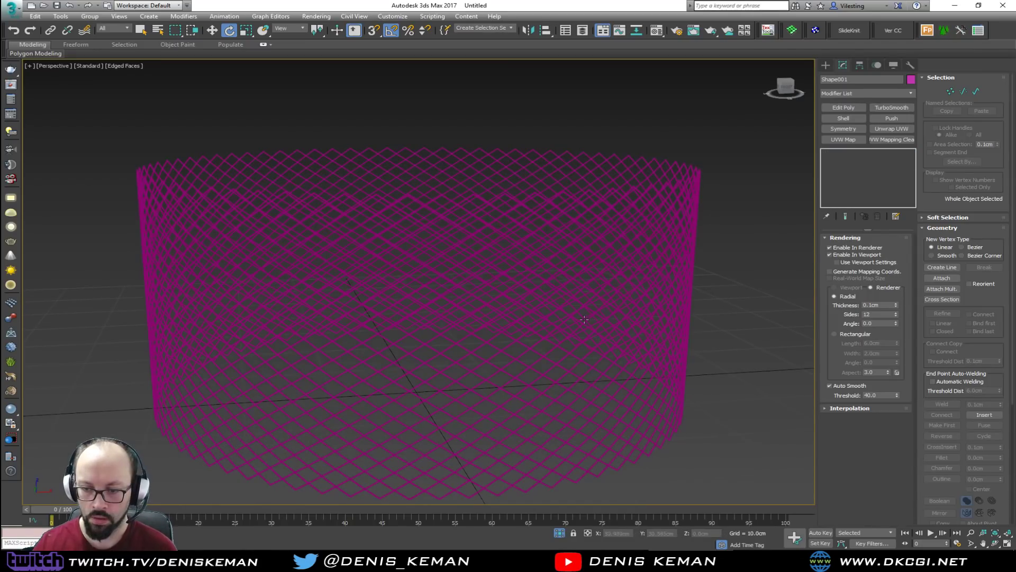
key(F3)
middle_drag(517, 327, 515, 309)
key(F3)
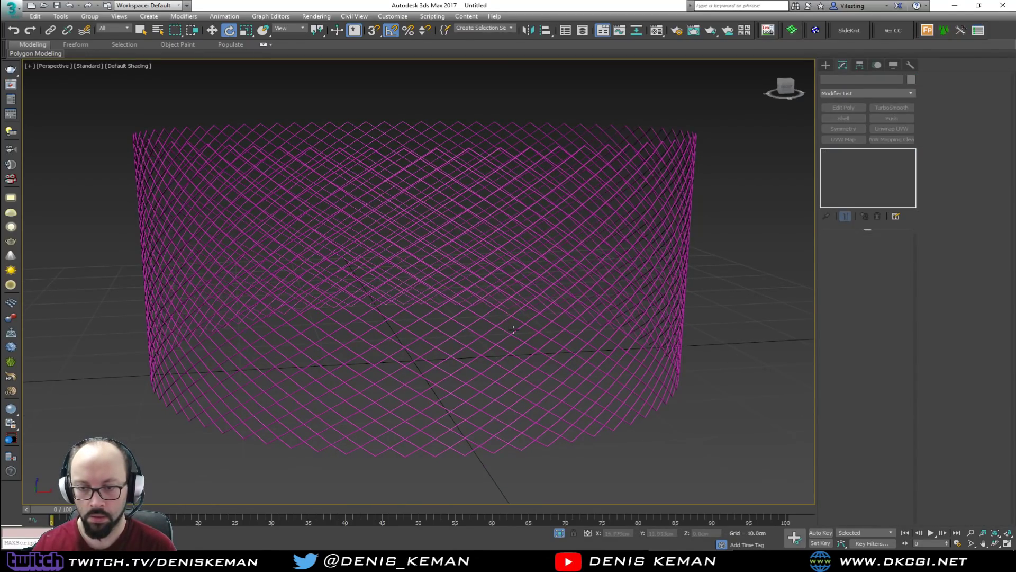
alt+middle_drag(705, 310, 679, 329)
scroll(669, 335, down, 4)
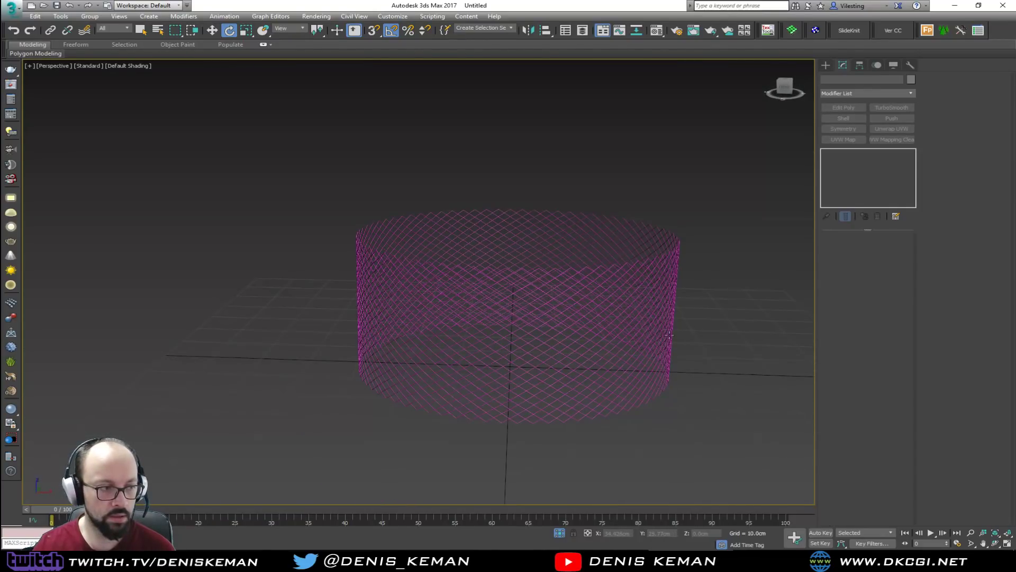
drag(688, 248, 609, 328)
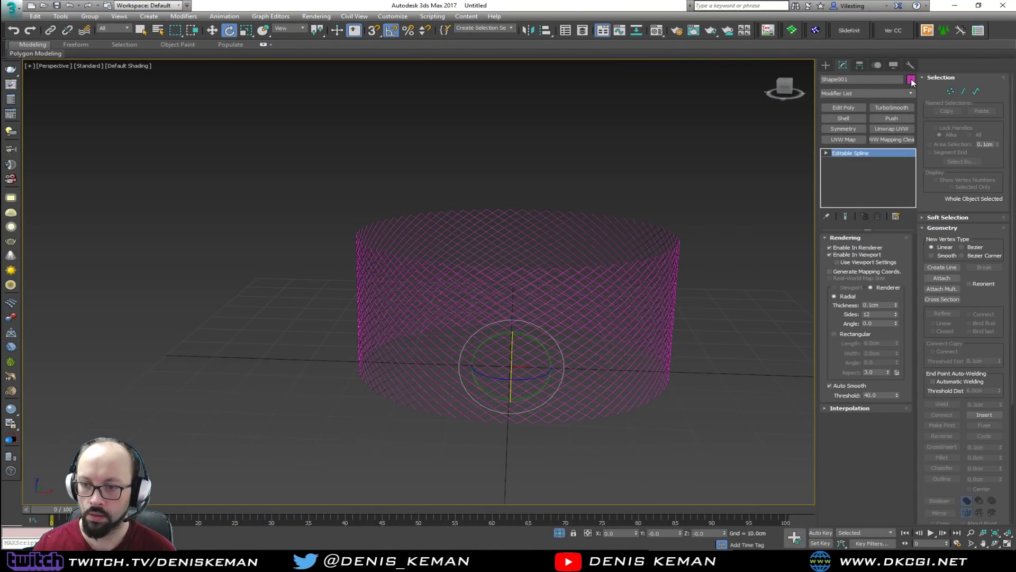
Change the lattice spline's object colour to the dark grey custom colour and deselect it
click(911, 80)
click(582, 221)
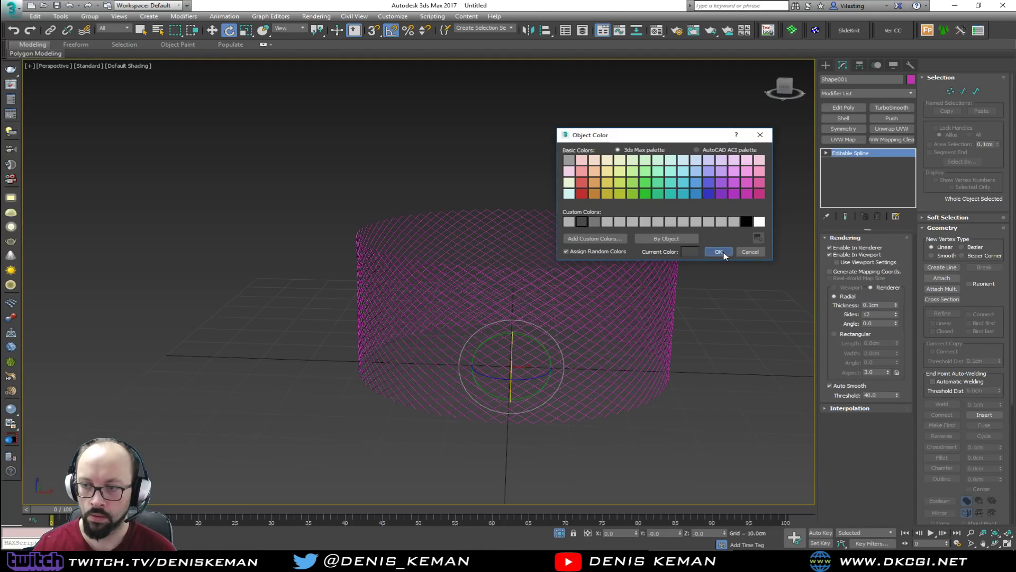
click(719, 251)
click(701, 315)
alt+middle_drag(701, 315, 651, 318)
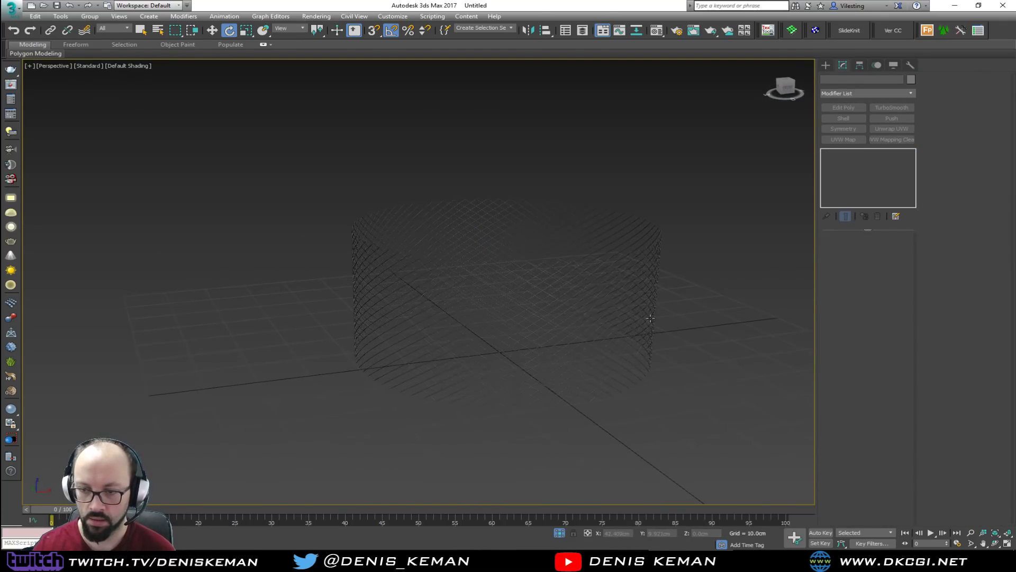
Bring the hidden cylinder back into view, show edged faces, and select the cylinder
right_click(651, 318)
click(690, 245)
scroll(586, 271, down, 4)
mouse_move(586, 272)
alt+middle_down()
mouse_move(581, 256)
mouse_move(576, 274)
alt+middle_up()
click(462, 264)
key(F4)
click(462, 268)
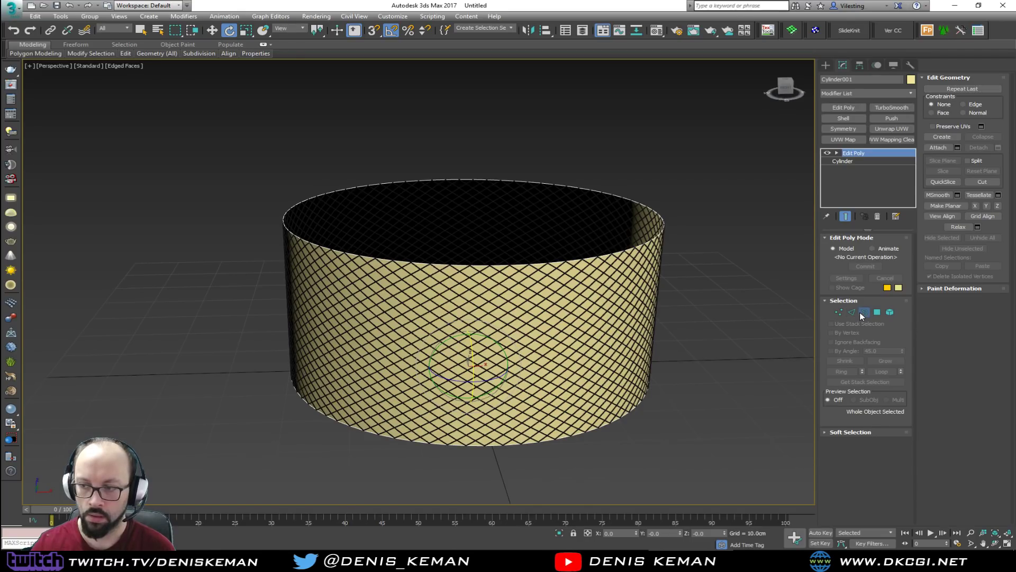
Select both open borders of the cylinder and create a linear shape from them
click(861, 313)
drag(748, 169, 677, 344)
alt+middle_drag(629, 345, 634, 348)
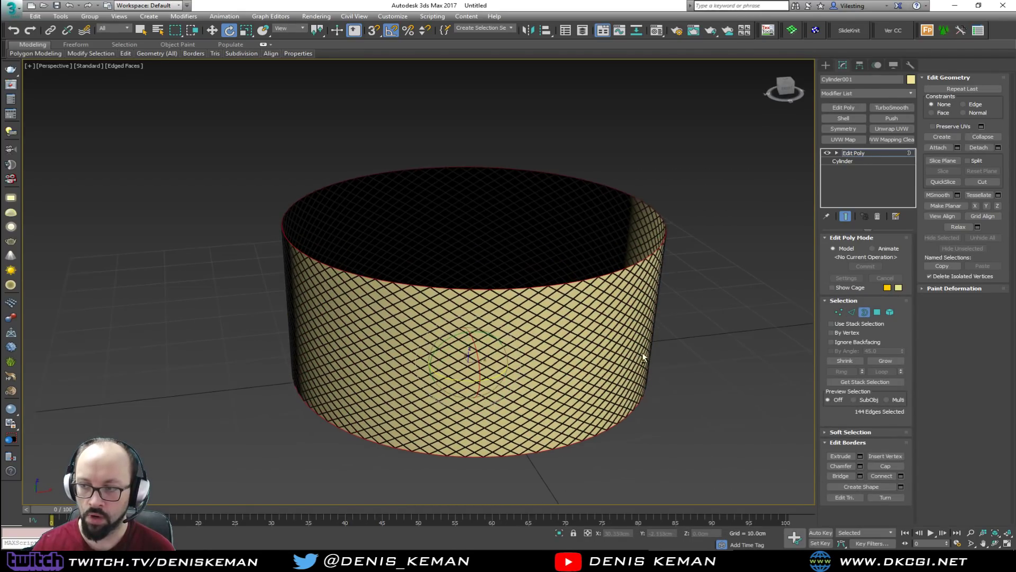
click(998, 147)
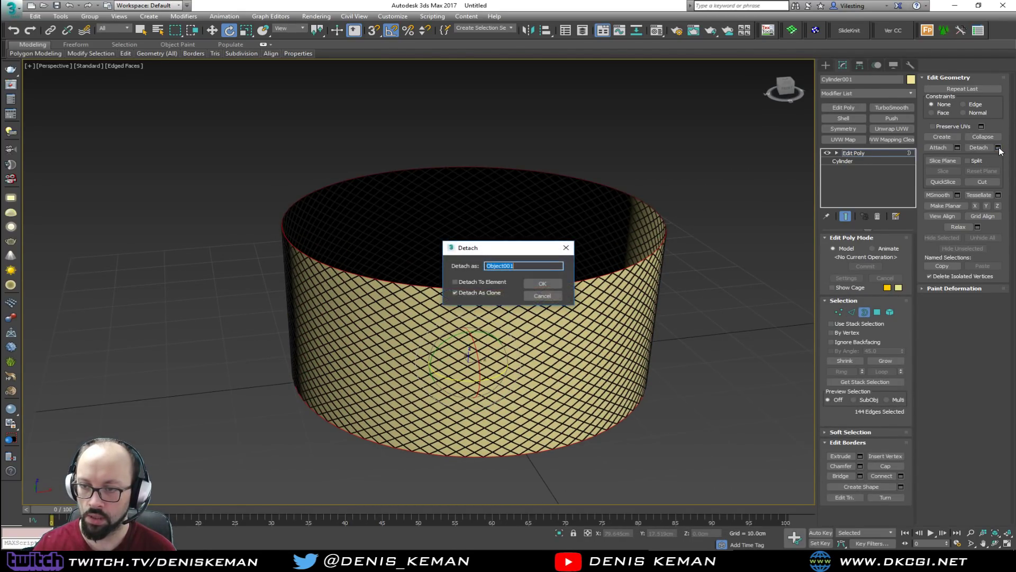
click(541, 295)
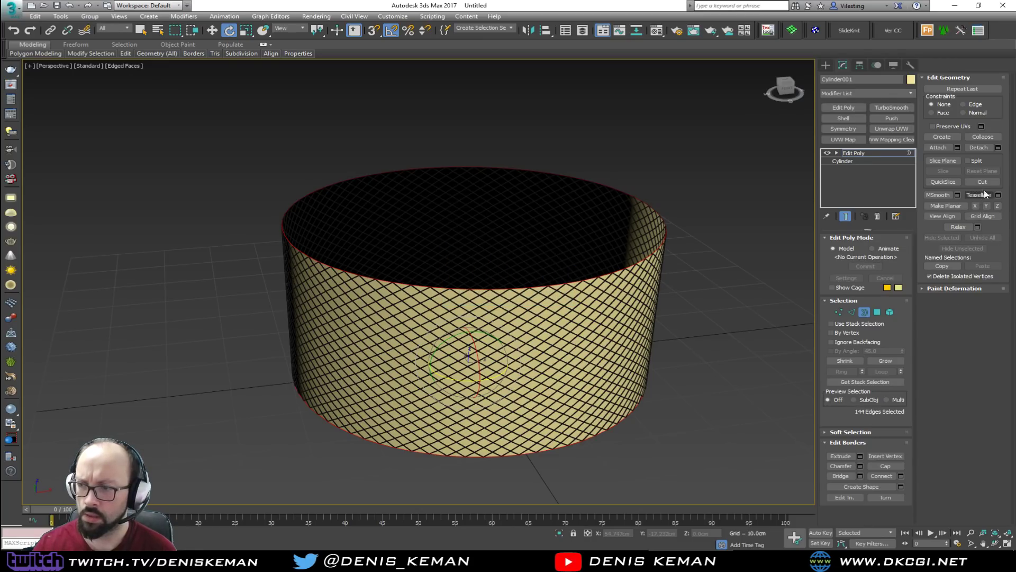
click(901, 486)
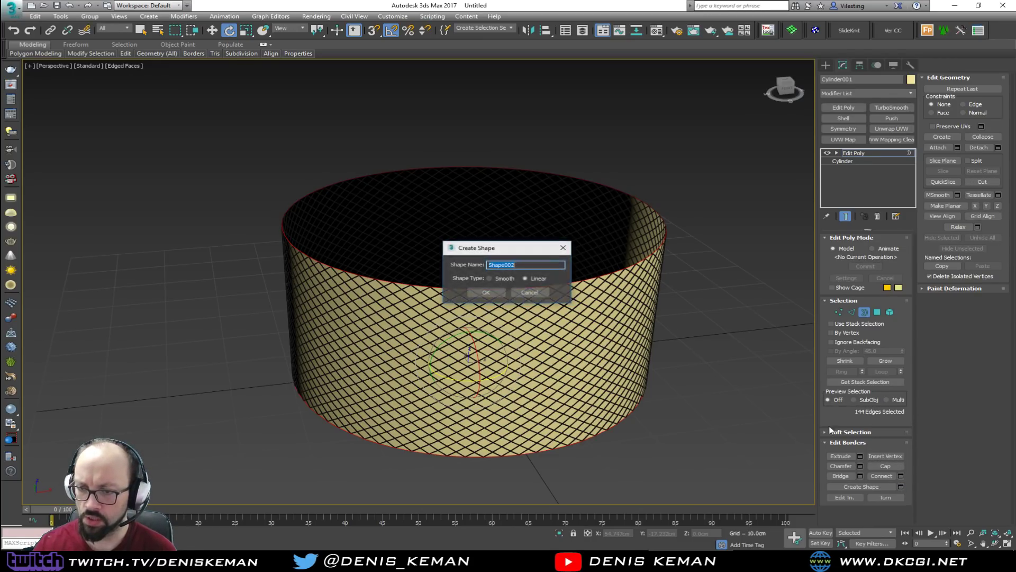
click(495, 291)
click(866, 310)
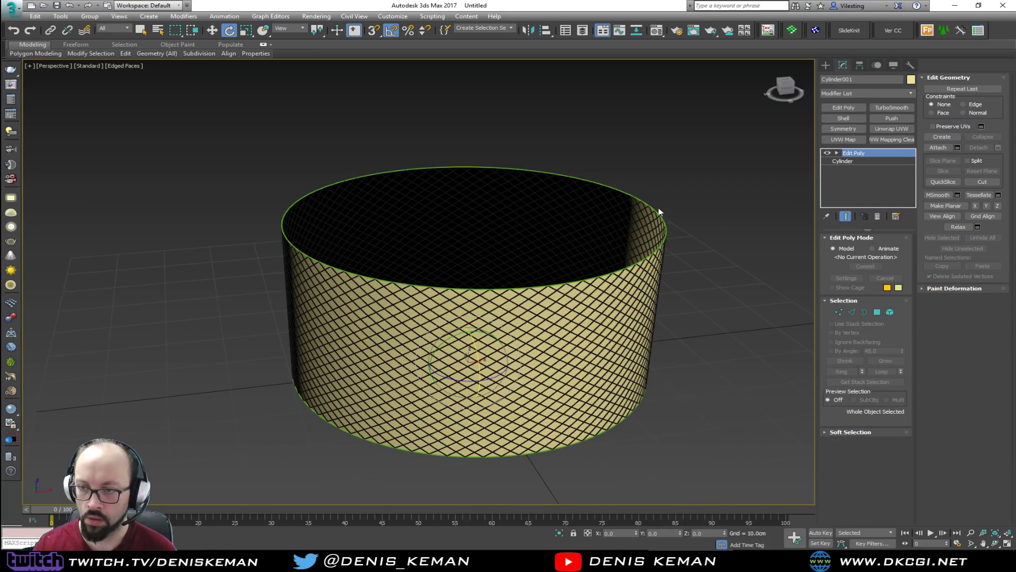
Set the rim spline's radial thickness to 0.5 cm and deselect it
scroll(647, 201, up, 4)
click(642, 201)
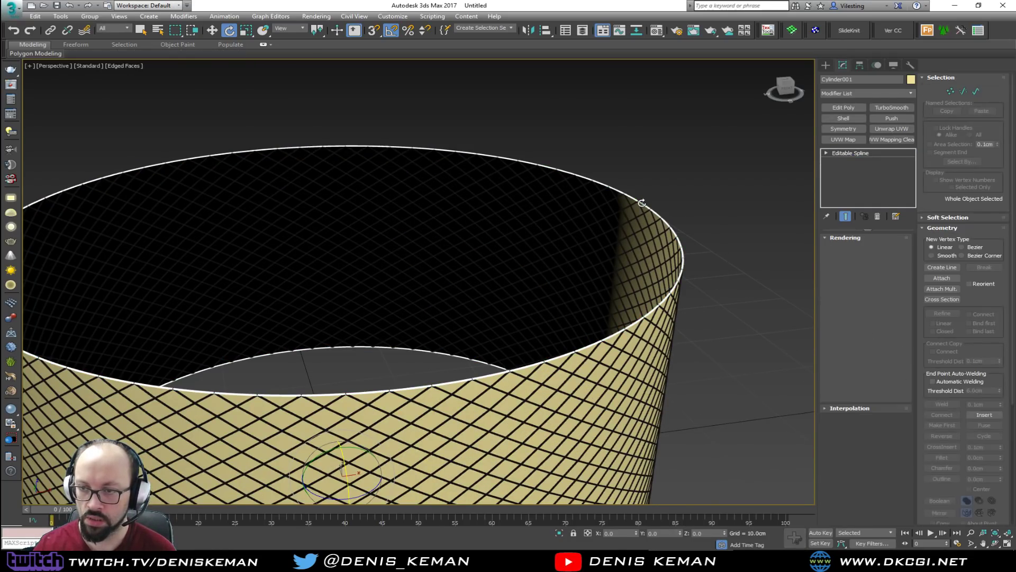
drag(887, 306, 870, 306)
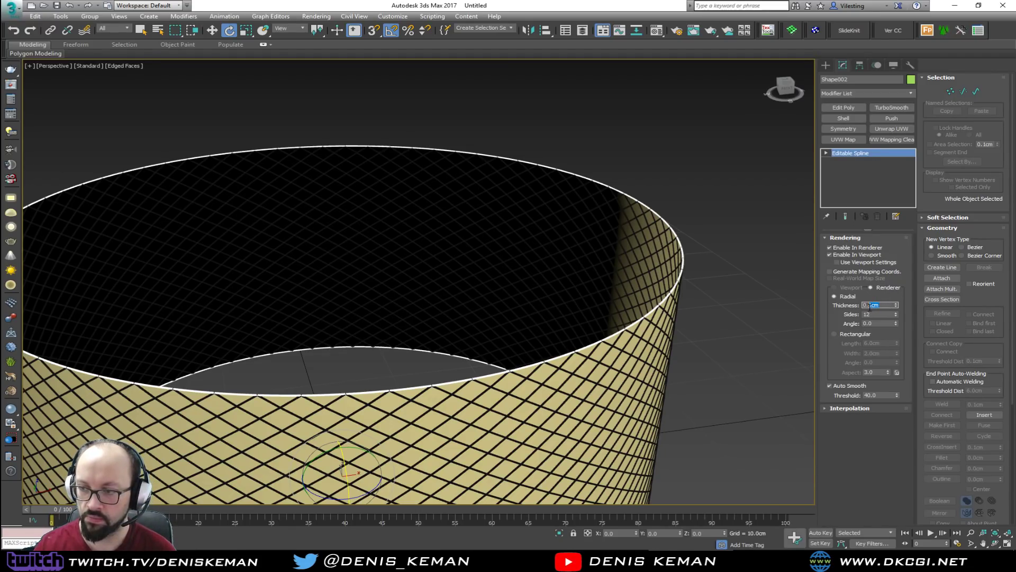
text(5)
key(Return)
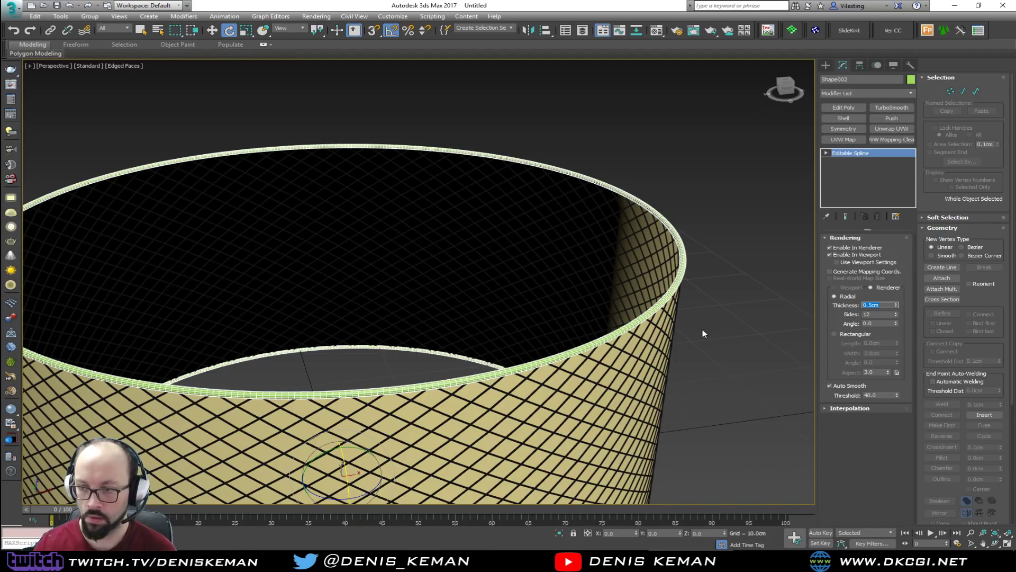
click(741, 296)
Delete the original cylinder, keeping only the lattice and rim splines
alt+middle_drag(630, 372, 641, 261)
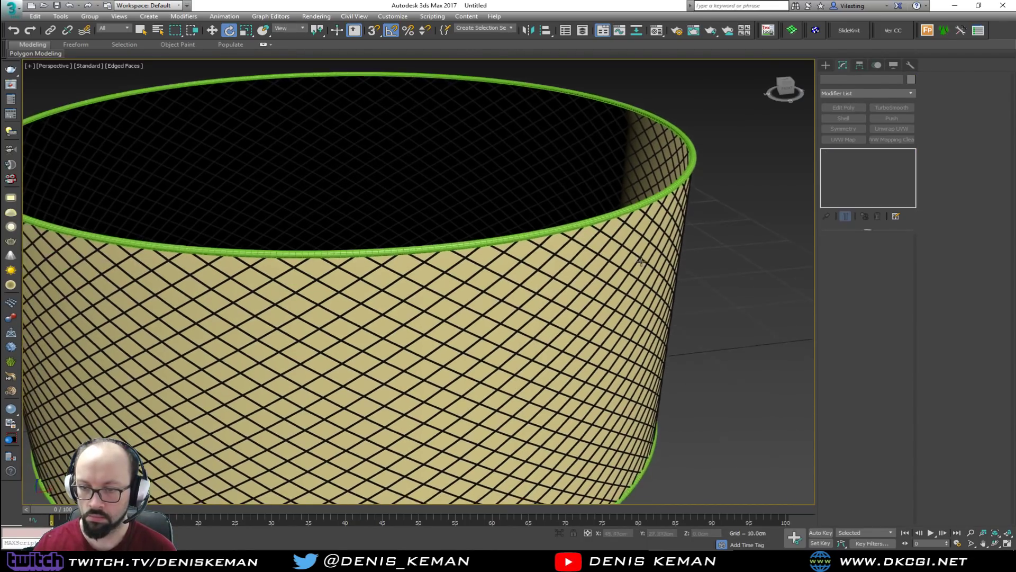
scroll(540, 318, down, 5)
scroll(516, 316, up, 6)
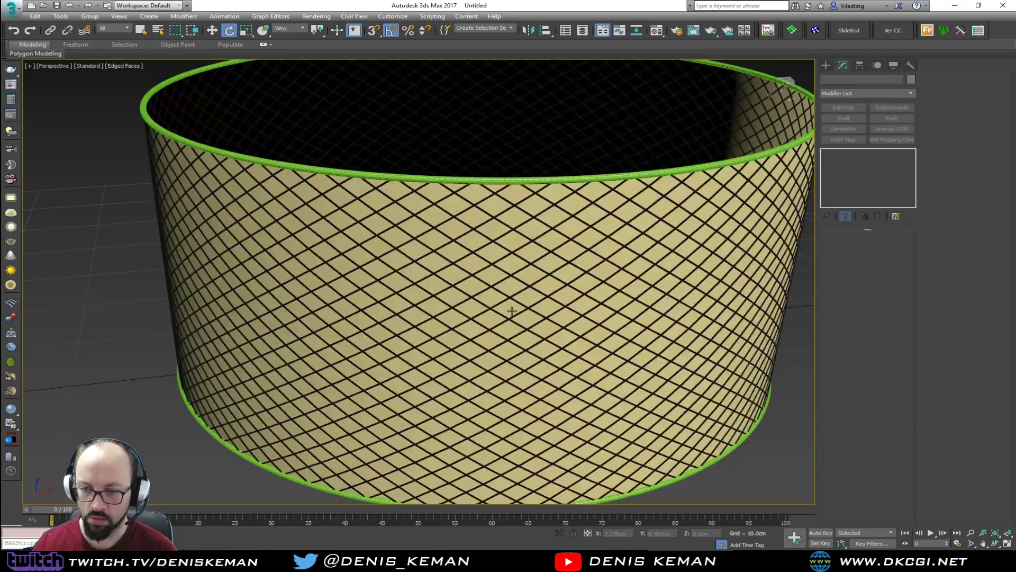
click(512, 312)
key(F3)
scroll(512, 310, down, 5)
key(Delete)
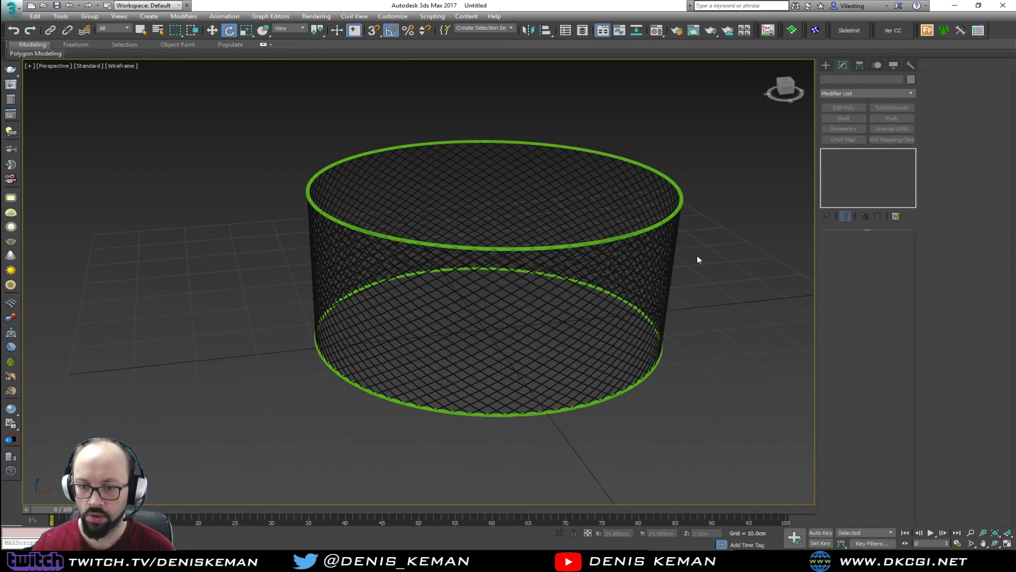
Give the rim spline a grey custom object colour and show the lampshade in default shading without edged faces
key(F3)
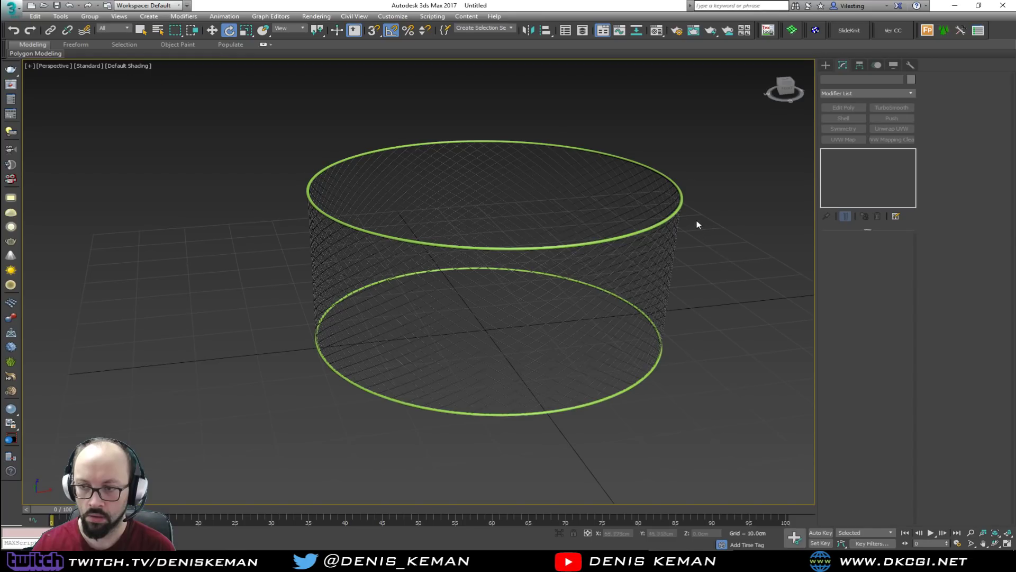
key(F4)
click(672, 213)
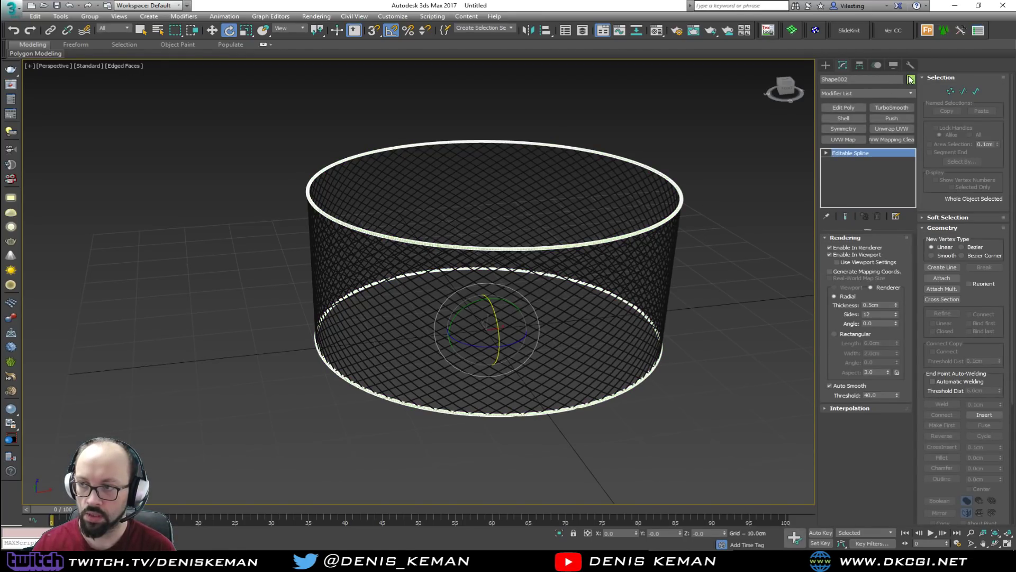
click(911, 79)
click(598, 224)
click(718, 251)
click(716, 331)
key(F4)
alt+middle_drag(554, 254, 452, 258)
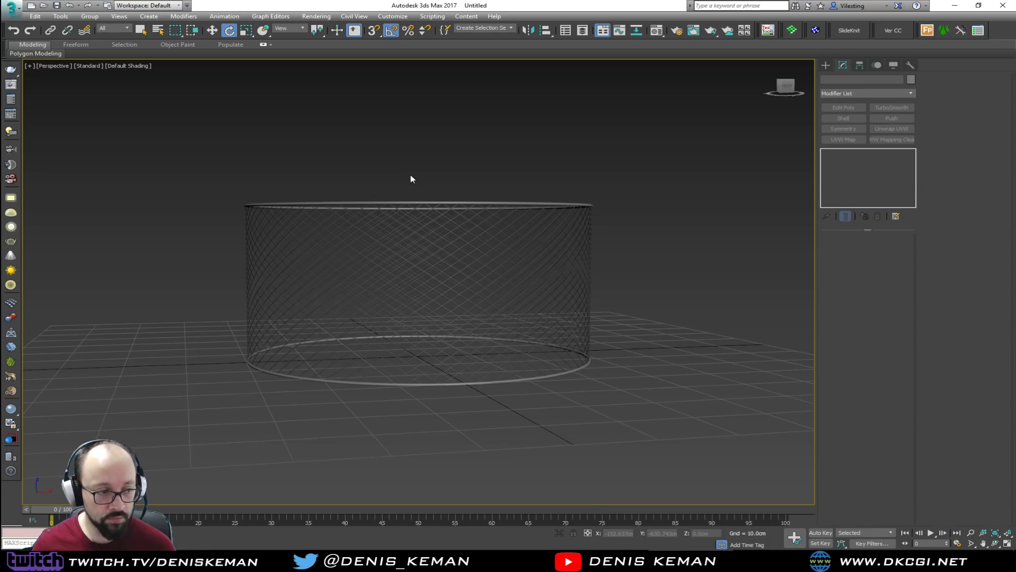
click(776, 560)
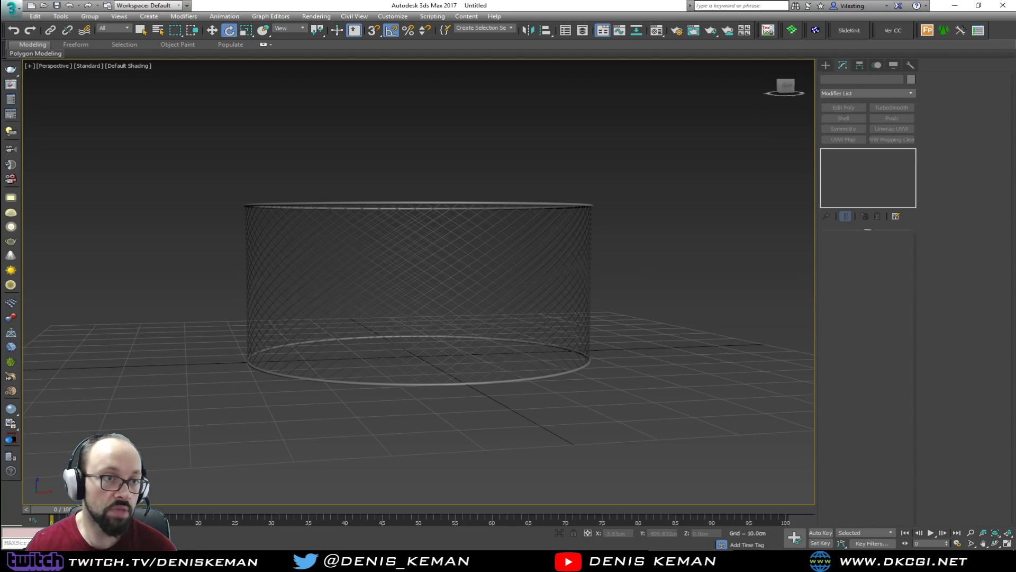
drag(562, 418, 551, 432)
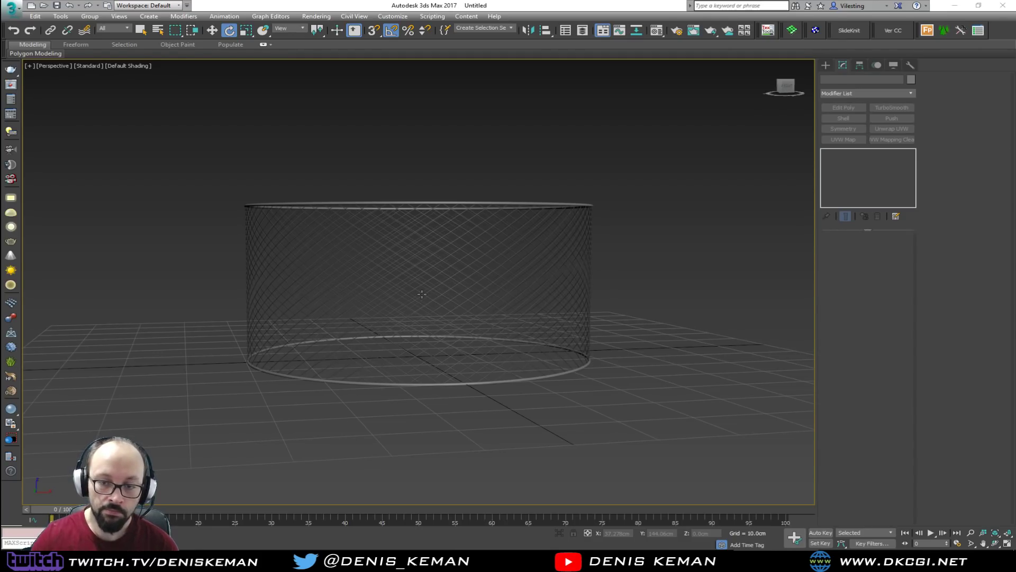
alt+middle_drag(422, 294, 431, 319)
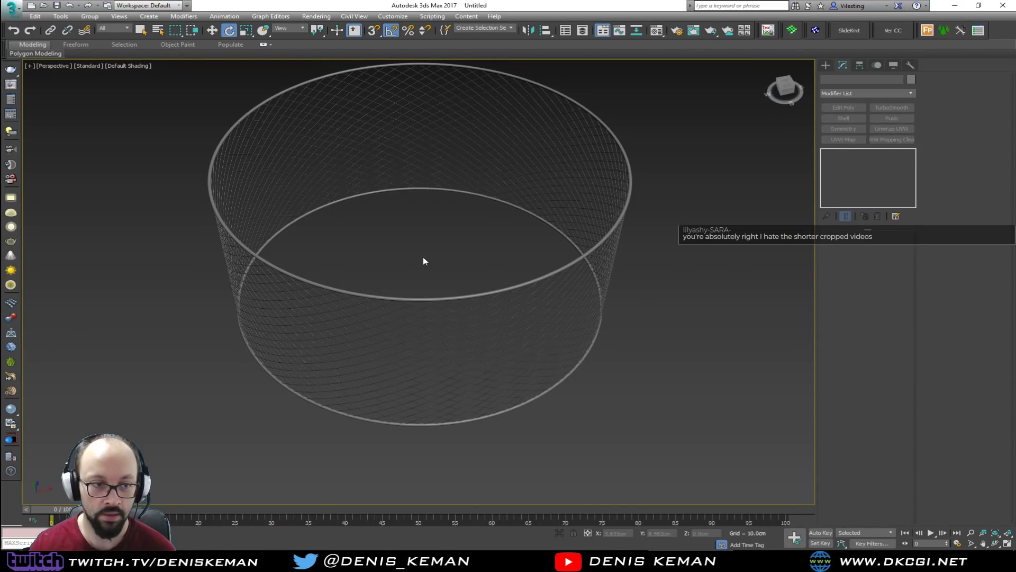
alt+middle_drag(427, 263, 418, 271)
alt+middle_drag(460, 236, 432, 248)
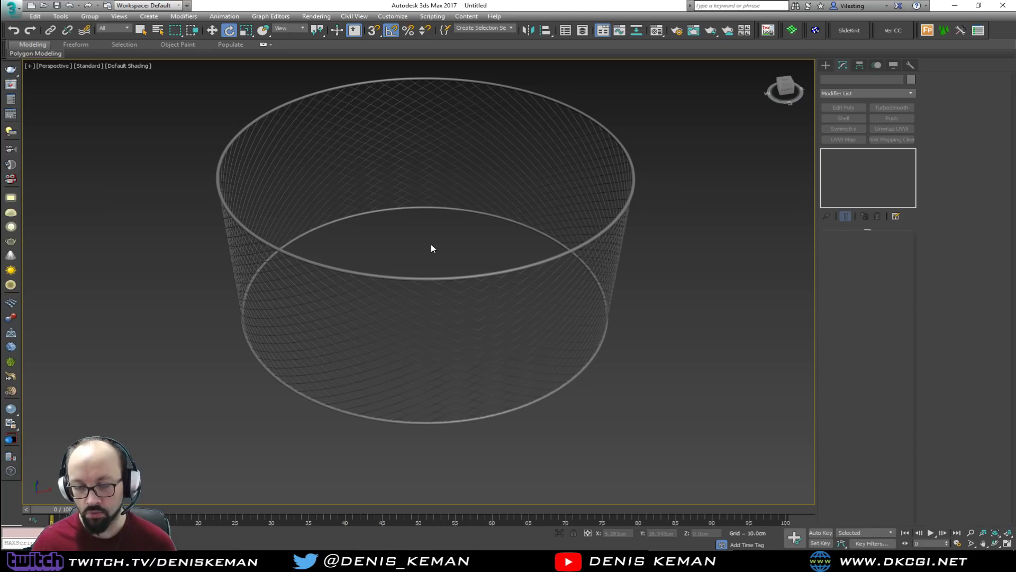
scroll(431, 246, up, 3)
scroll(432, 245, down, 6)
scroll(431, 244, up, 4)
middle_drag(430, 245, 442, 293)
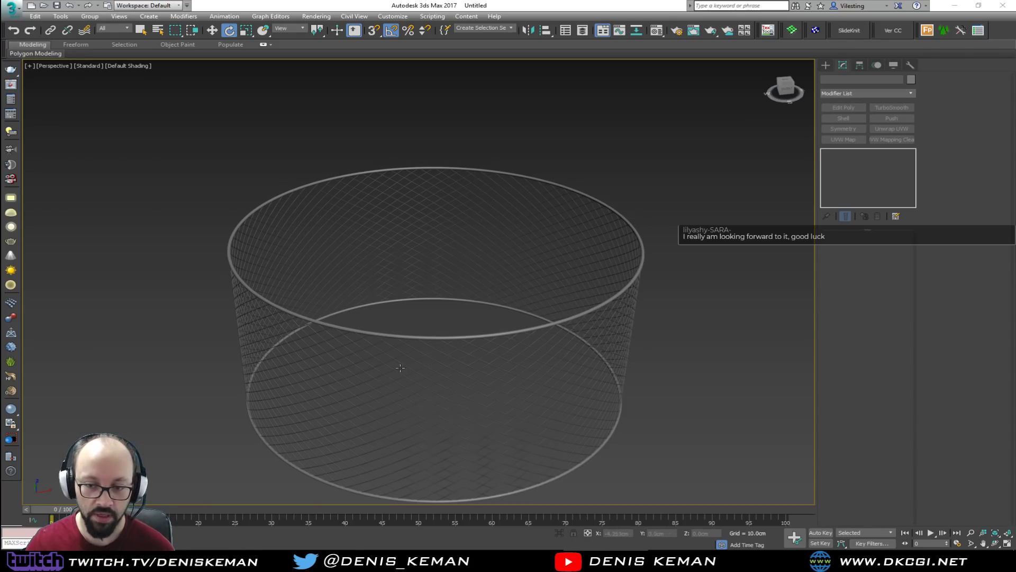
alt+middle_drag(411, 334, 416, 331)
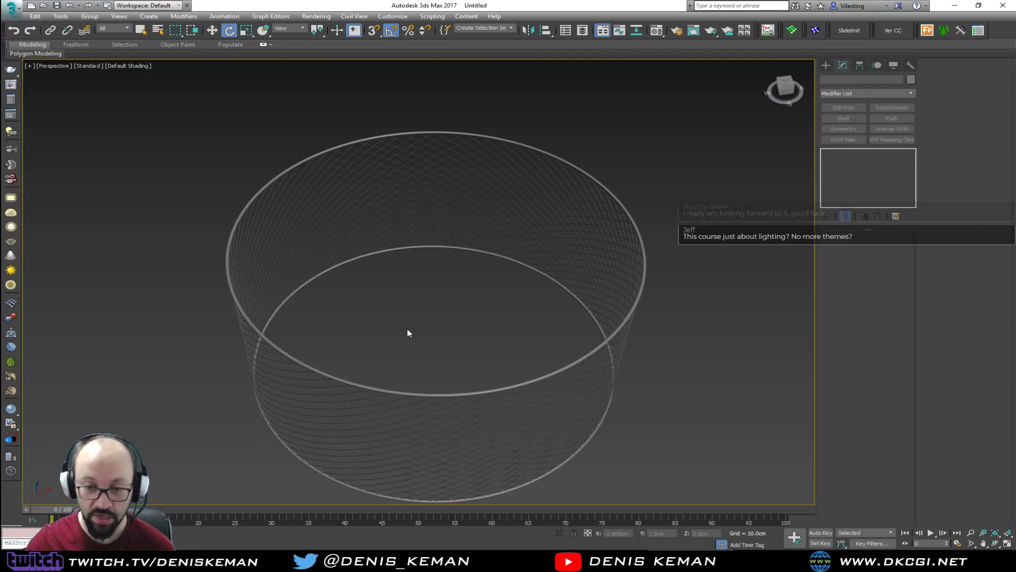
alt+middle_drag(407, 330, 403, 320)
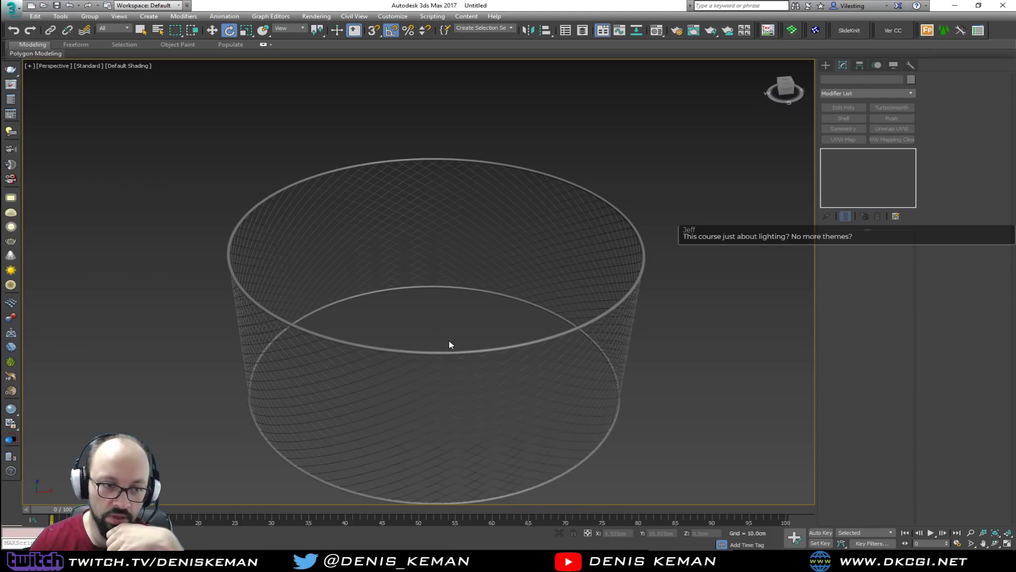
scroll(455, 349, up, 3)
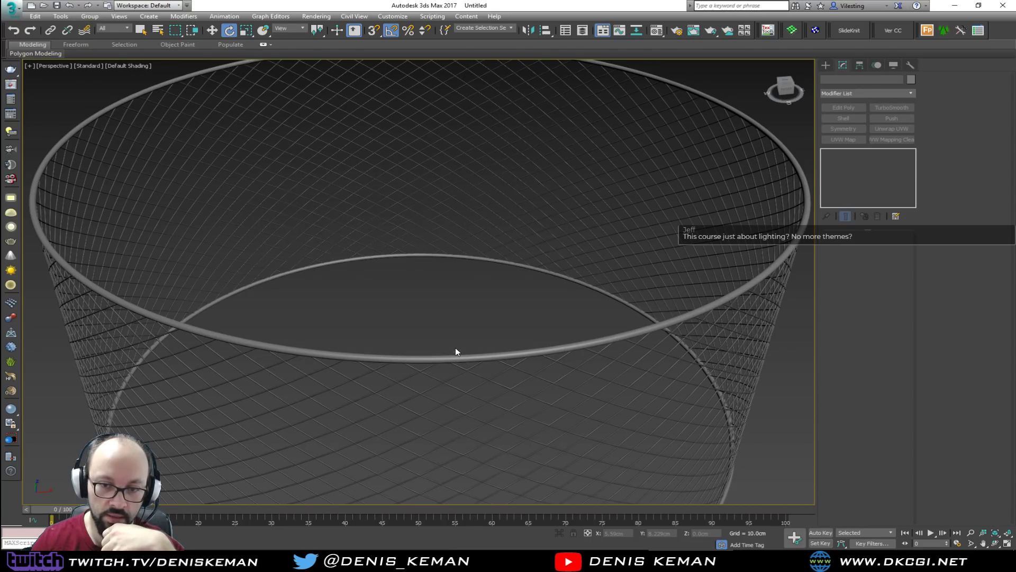
scroll(456, 349, down, 5)
scroll(455, 348, up, 3)
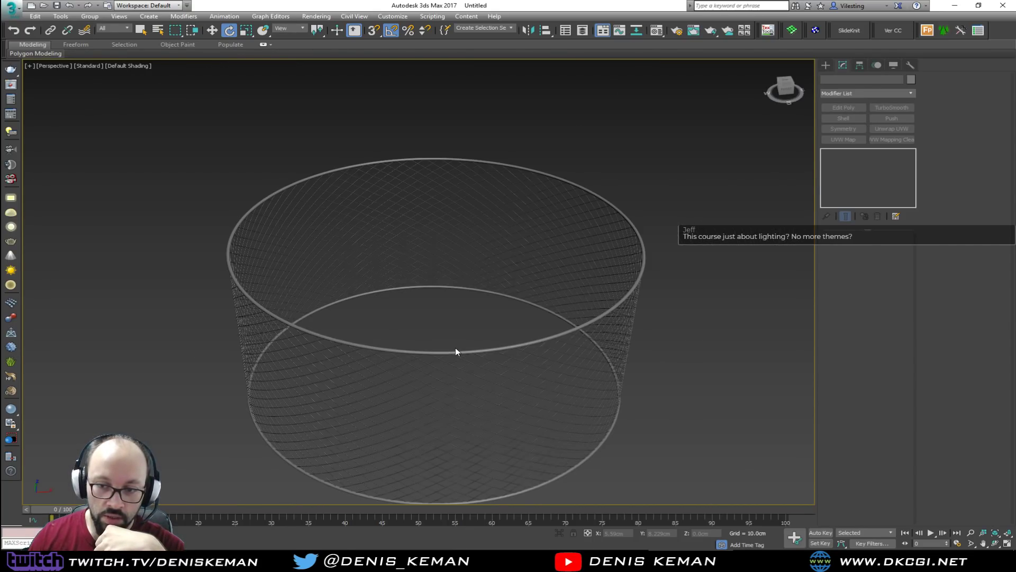
alt+middle_drag(450, 323, 450, 330)
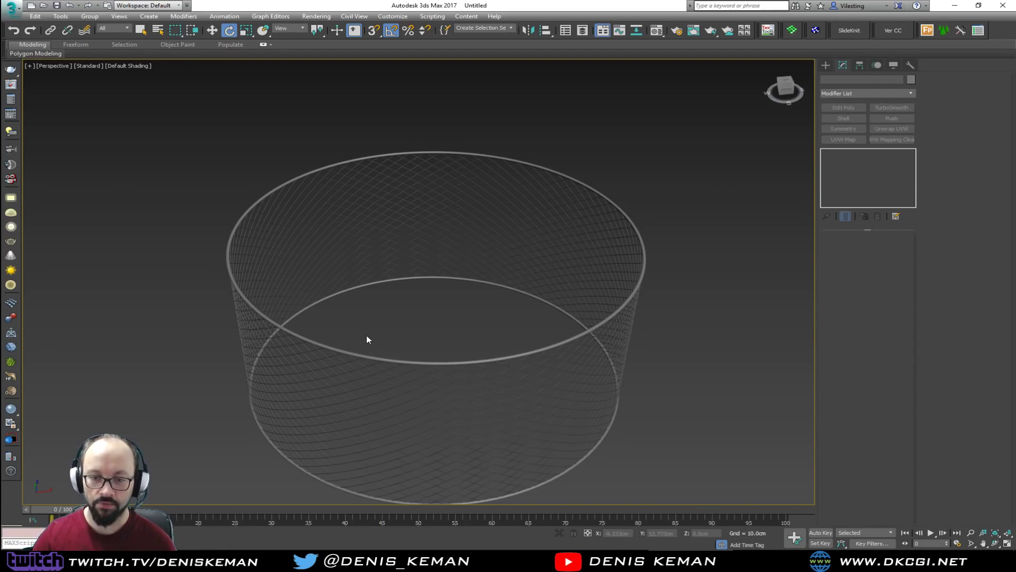
alt+middle_drag(367, 338, 414, 350)
scroll(412, 350, down, 5)
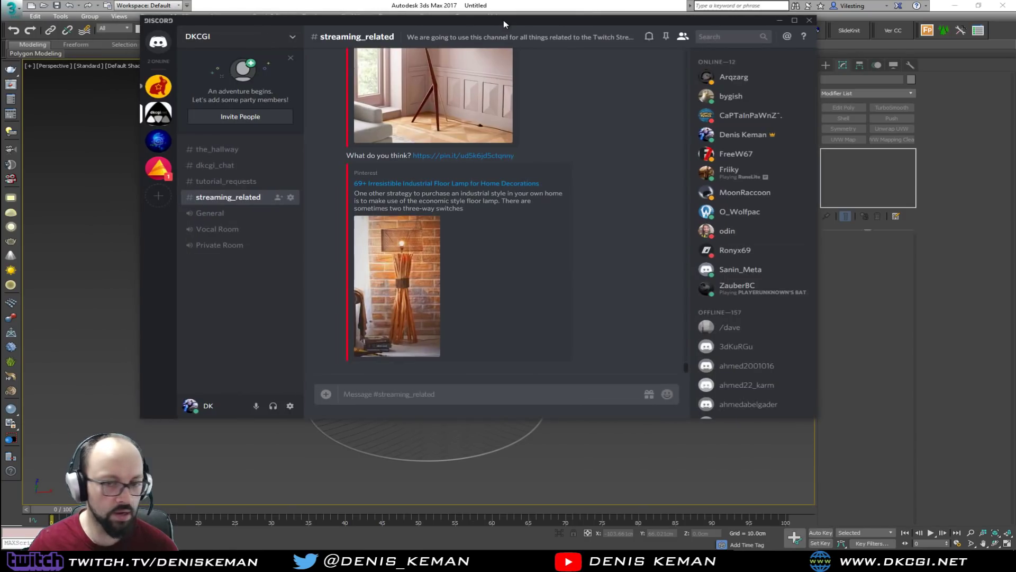
Move the Discord window off the workspace and maximize the Front view with empty space below the lampshade
drag(504, 22, 480, 77)
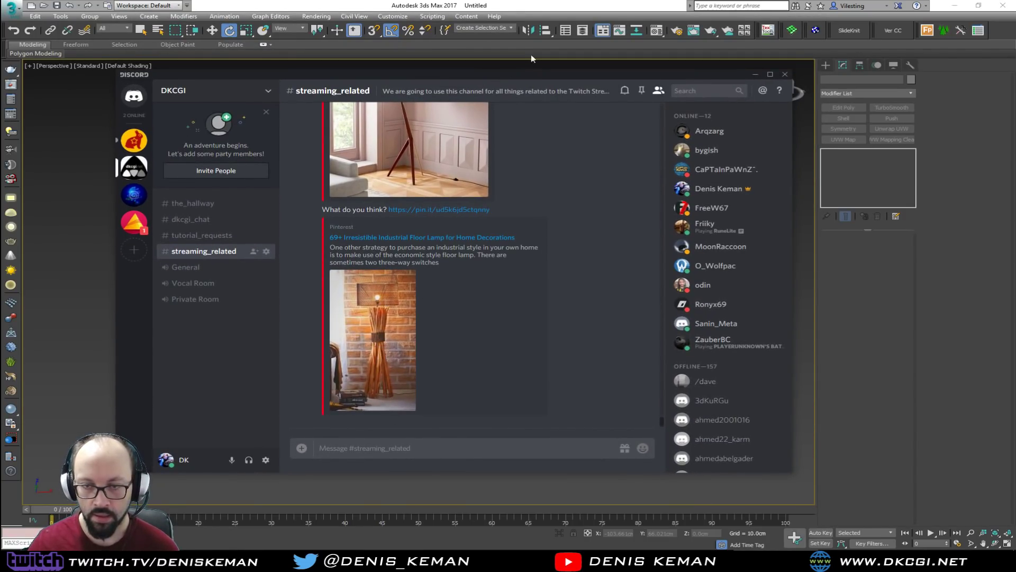
drag(538, 77, 539, 0)
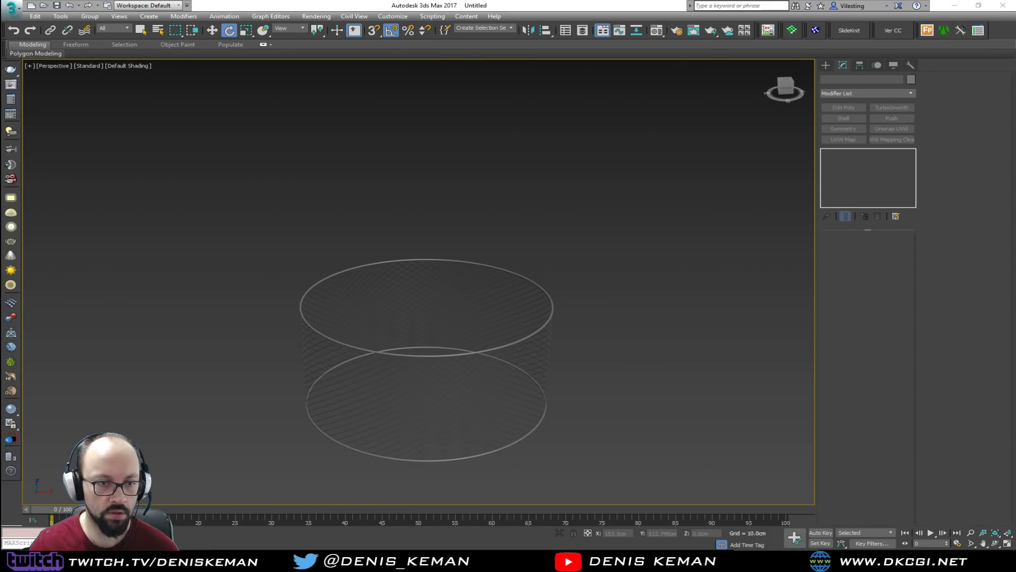
key(alt+w)
click(566, 209)
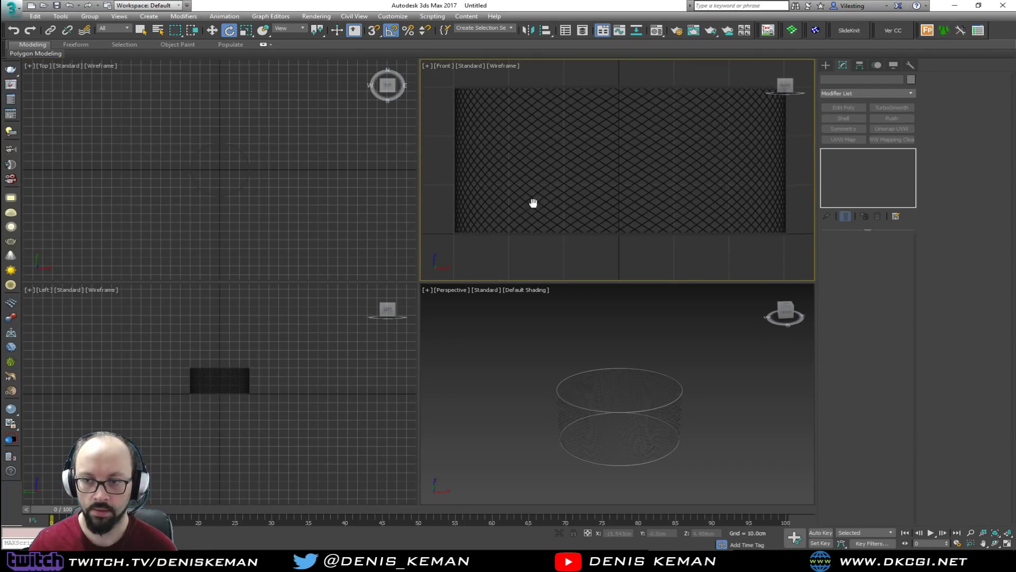
scroll(533, 211, down, 5)
key(alt+w)
middle_drag(513, 208, 513, 127)
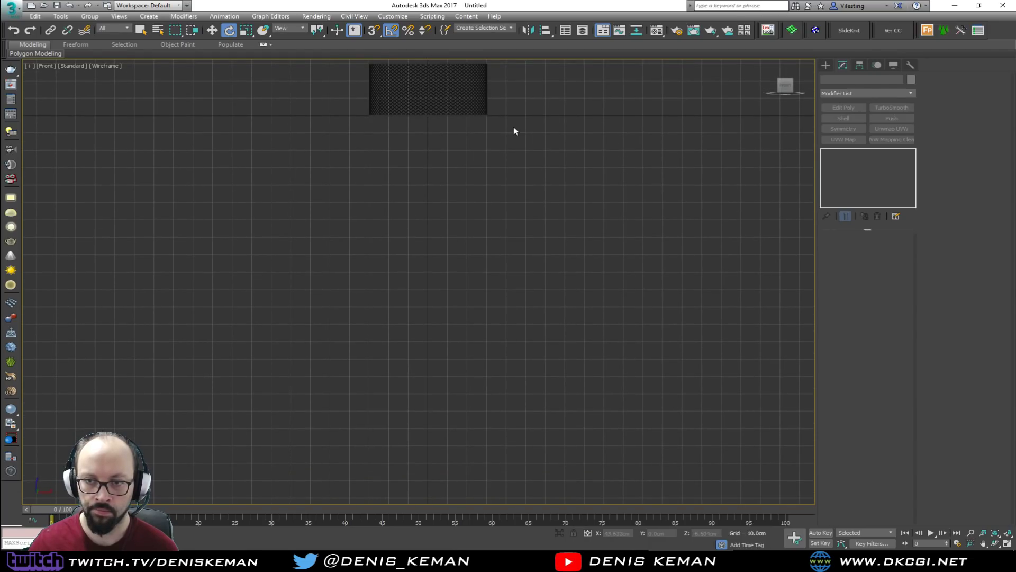
Install the Debris Maker script with its main menu entry enabled and close the installer
click(334, 553)
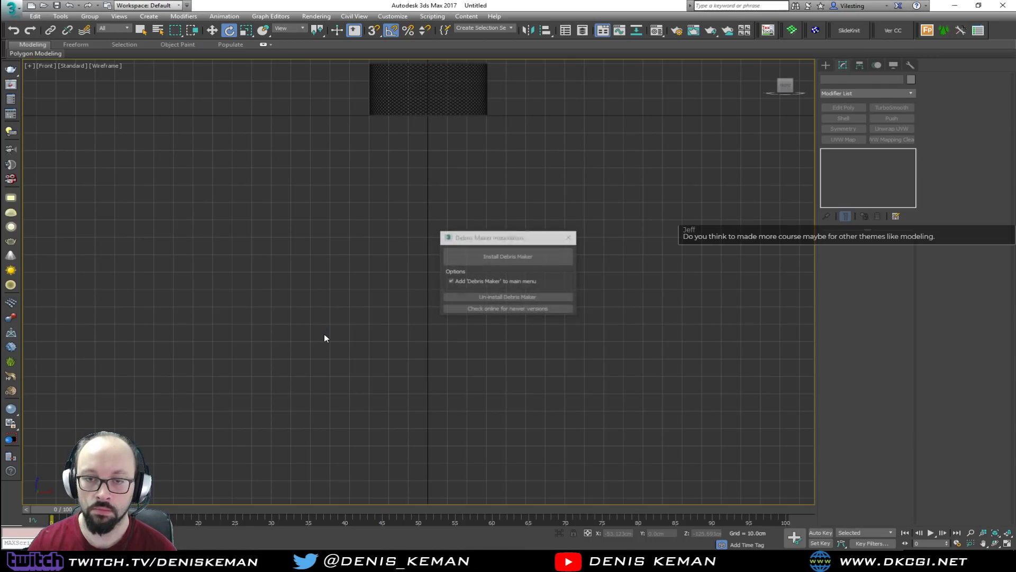
click(517, 256)
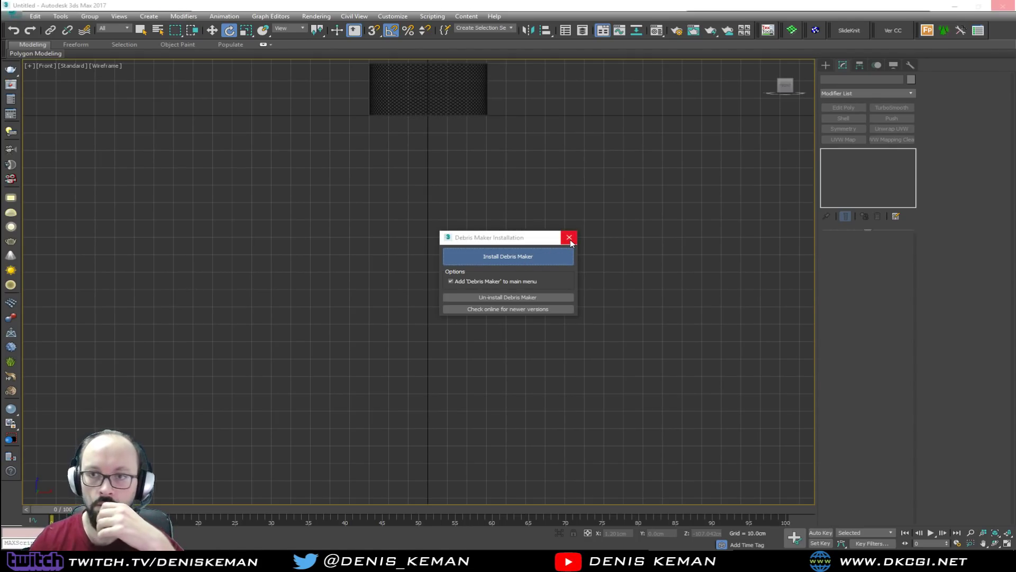
drag(526, 244, 526, 230)
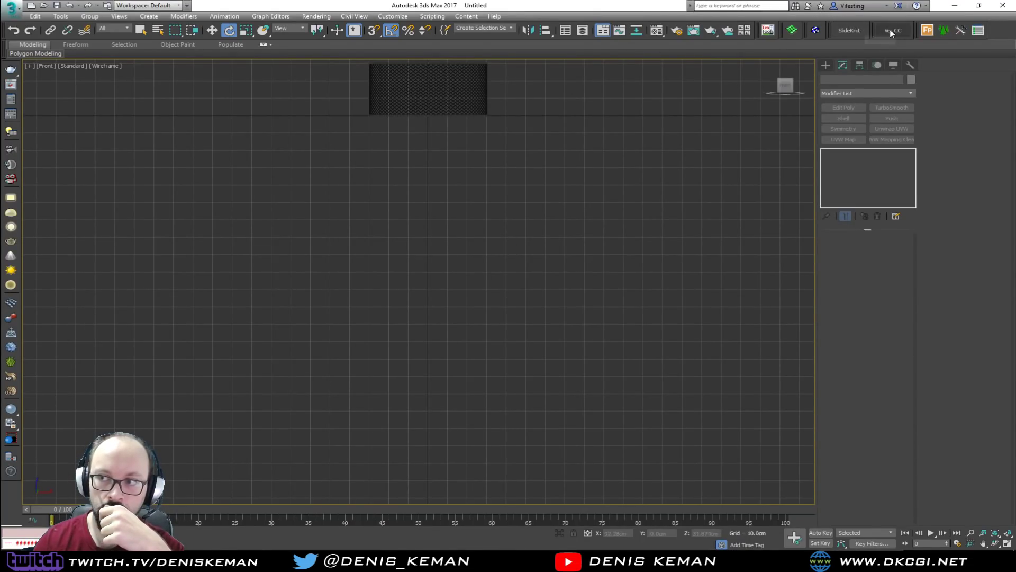
Look through the toolbar customization commands starting with D for a Debris Maker action and close the dialog
scroll(461, 312, down, 5)
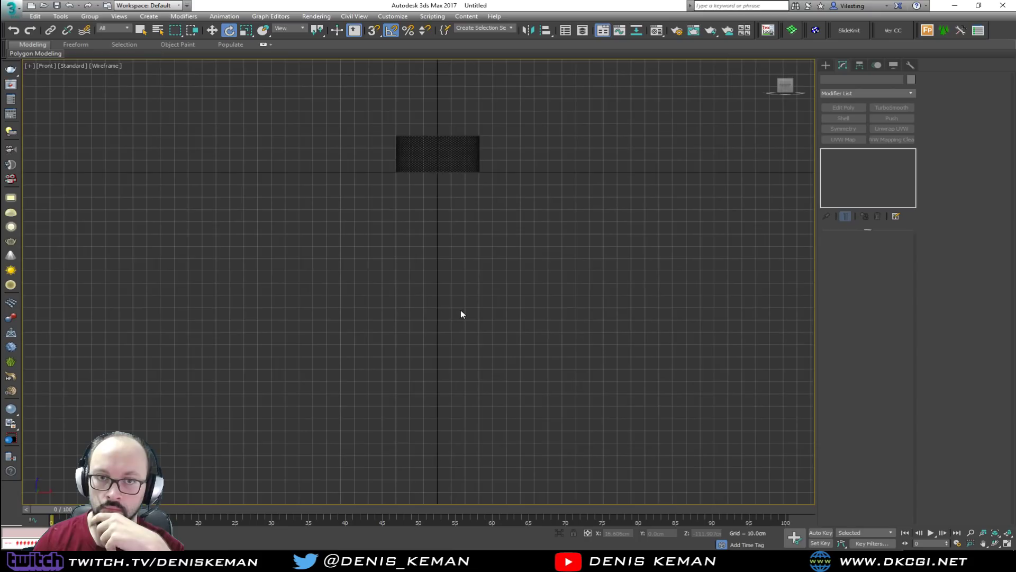
scroll(437, 249, up, 5)
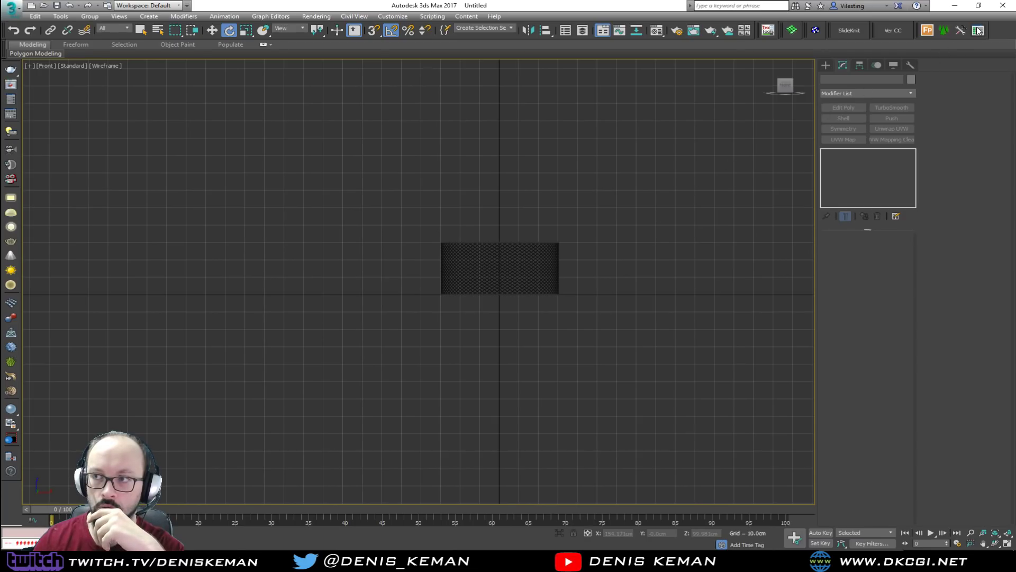
click(455, 17)
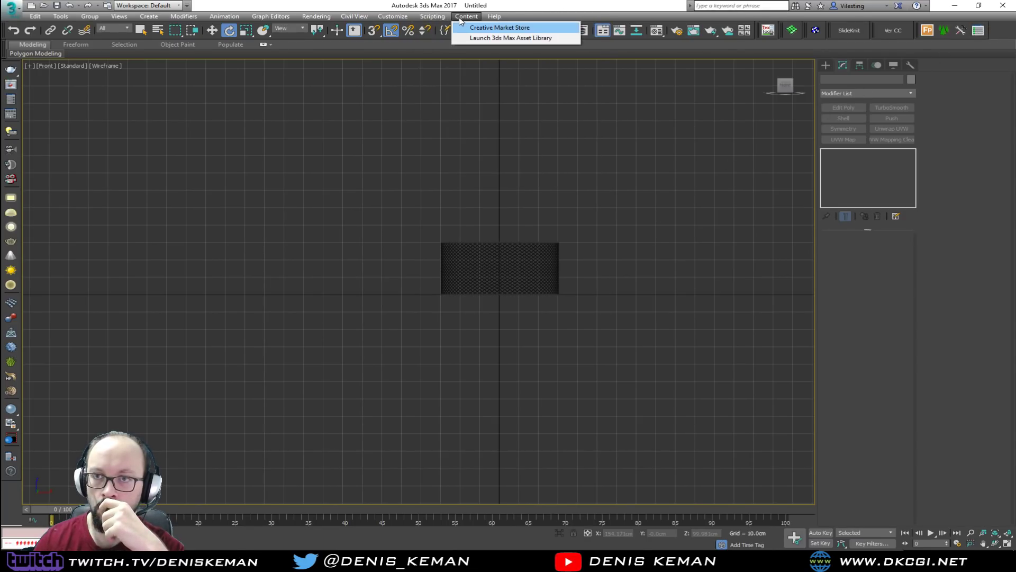
click(407, 28)
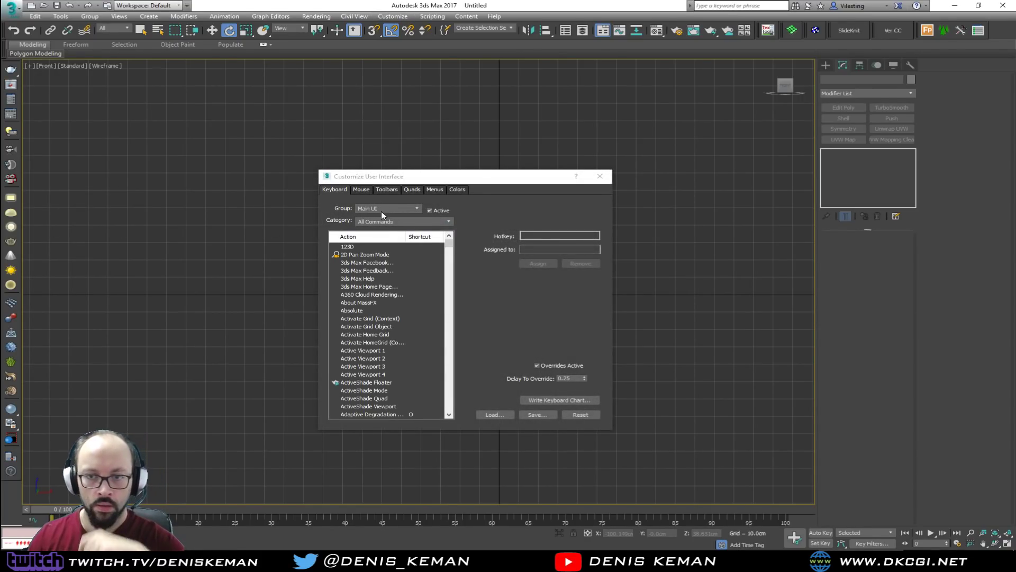
click(386, 189)
click(379, 271)
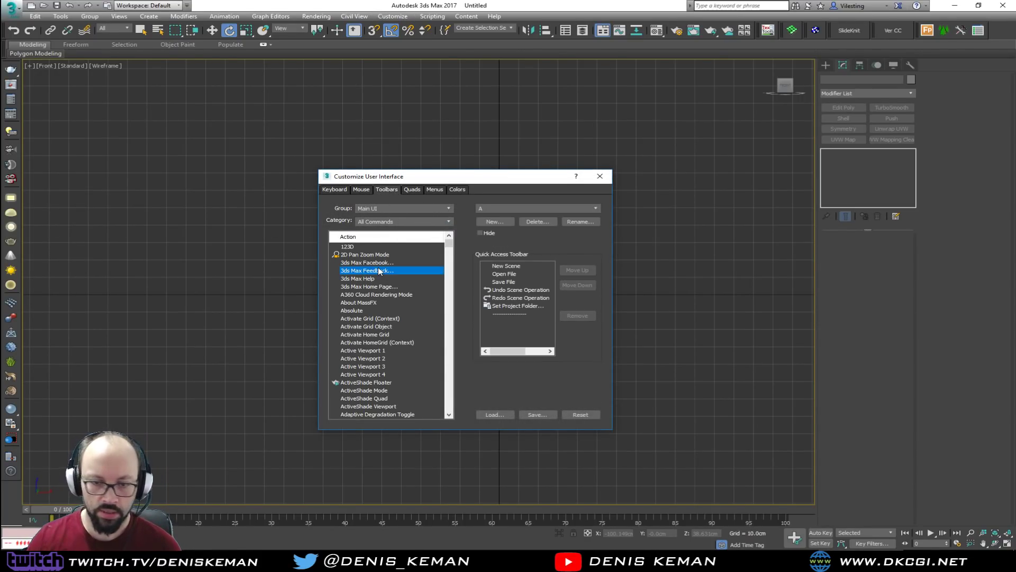
key(d)
click(379, 271)
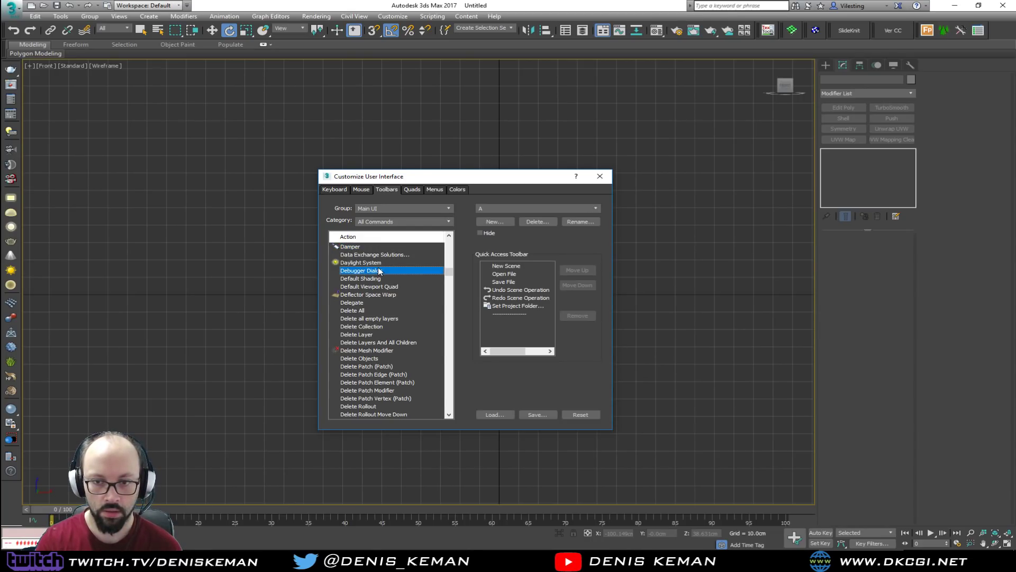
key(Up)
key(Down)
key(Down)
key(Down)
key(Down)
key(Down)
key(Down)
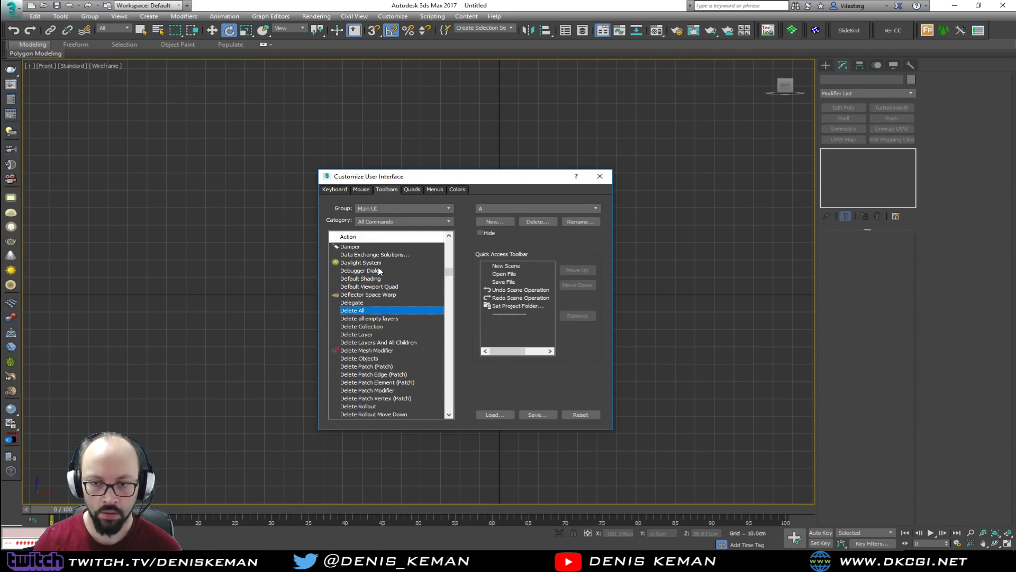
click(600, 177)
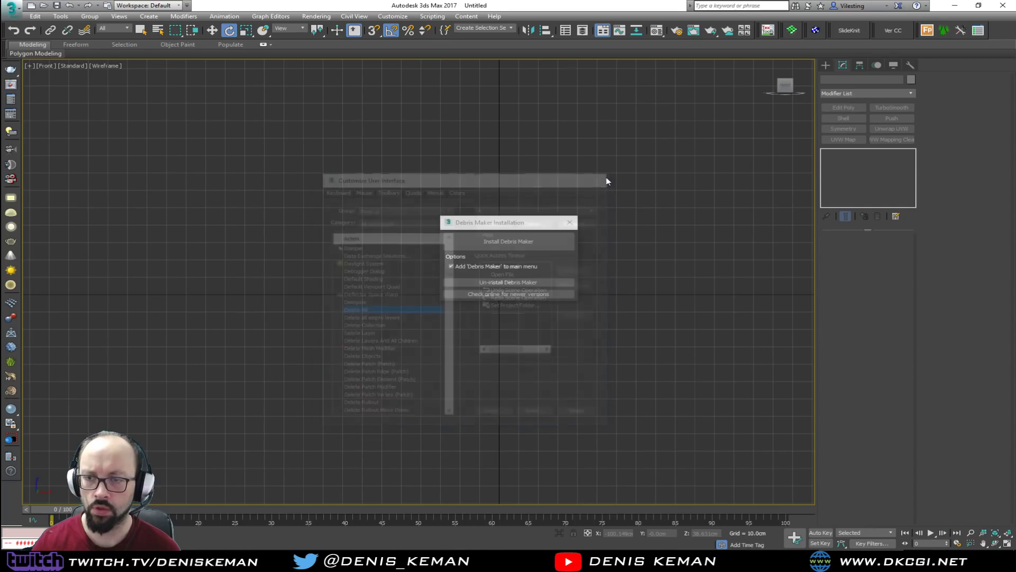
Close the open Debris Maker installer, run its script again and install it
drag(503, 223, 579, 166)
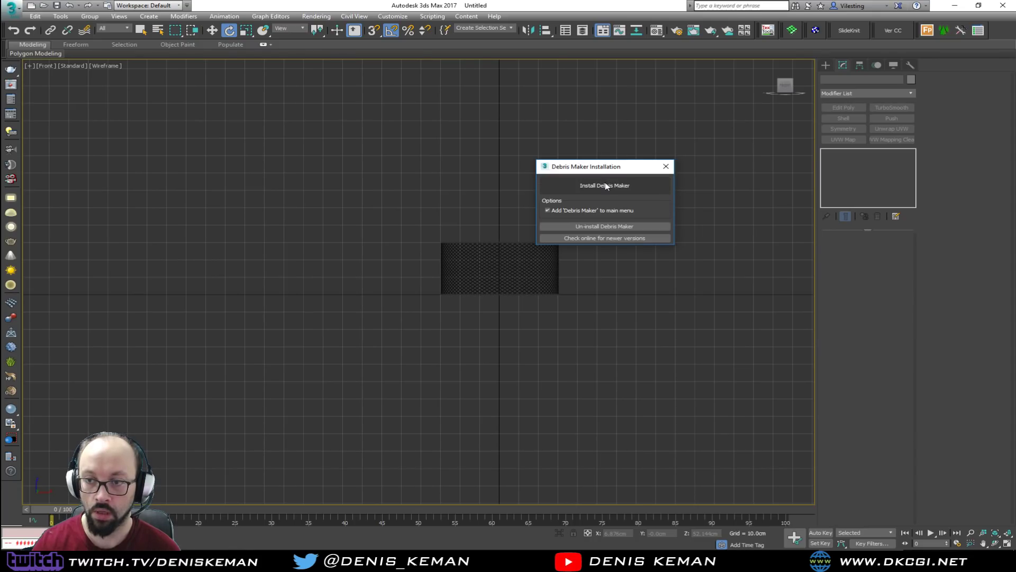
click(662, 169)
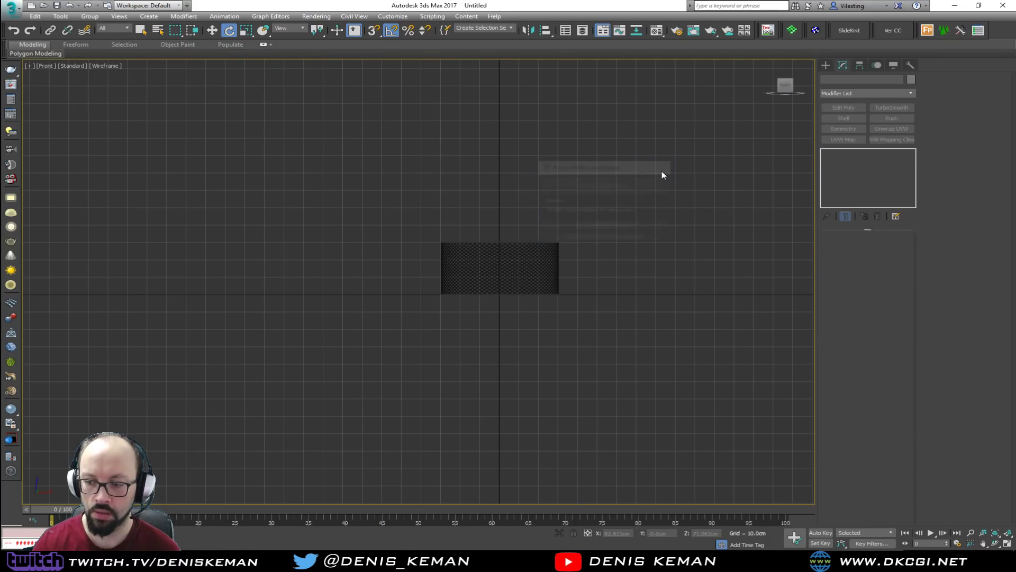
click(852, 561)
click(852, 561)
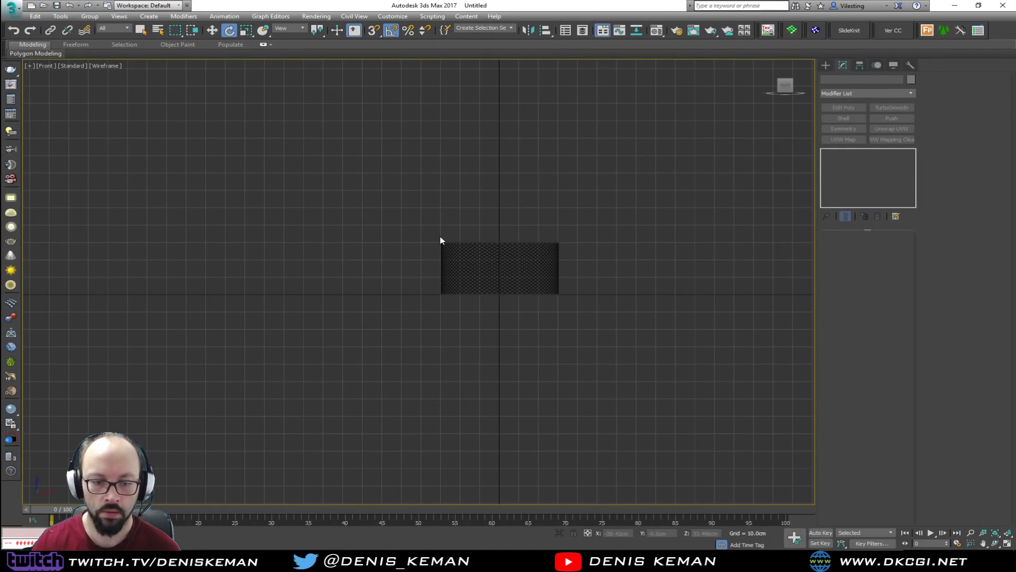
click(26, 535)
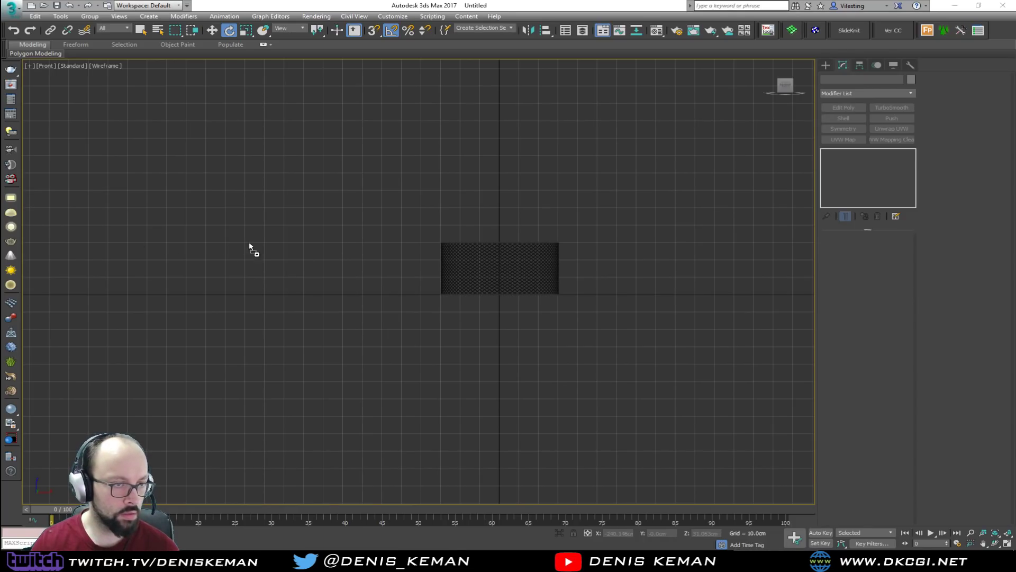
click(491, 255)
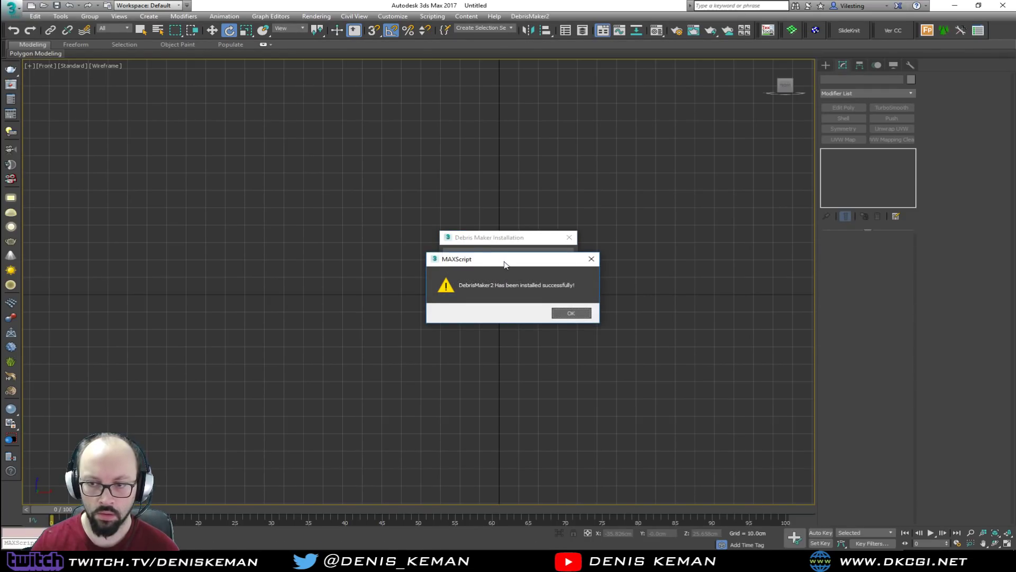
click(569, 312)
Maximize the Perspective view and choose the Twigs_v1.0 module in the Debris Maker window
mouse_move(176, 125)
mouse_down()
mouse_move(203, 91)
mouse_move(165, 117)
mouse_up()
key(alt+w)
click(567, 353)
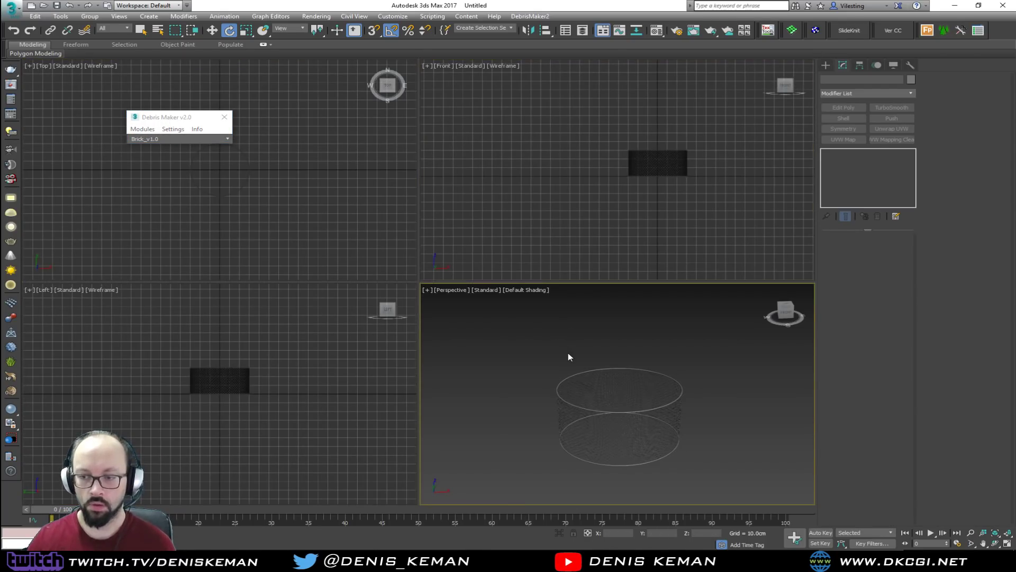
key(alt+w)
drag(148, 119, 138, 136)
click(167, 156)
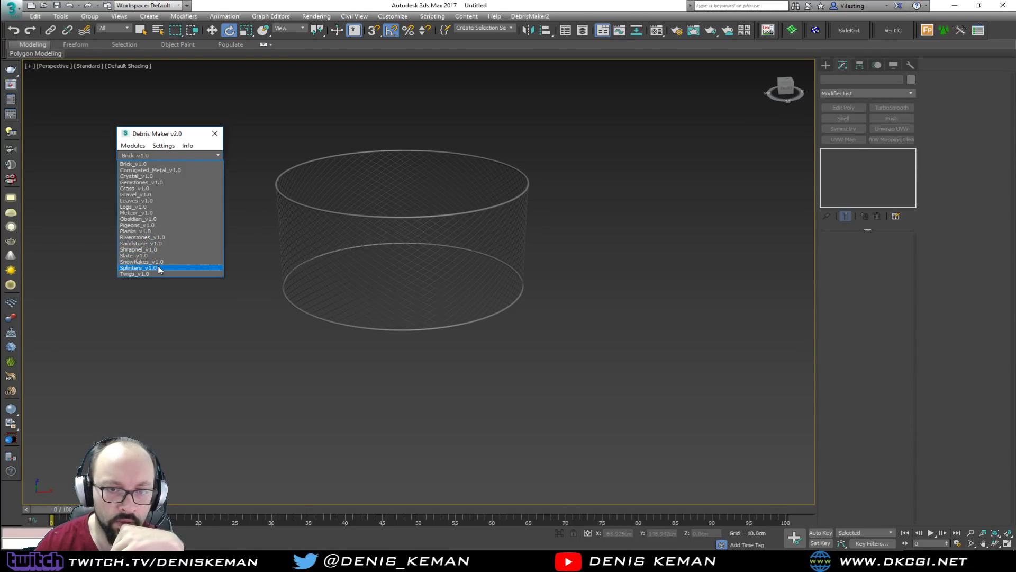
click(137, 274)
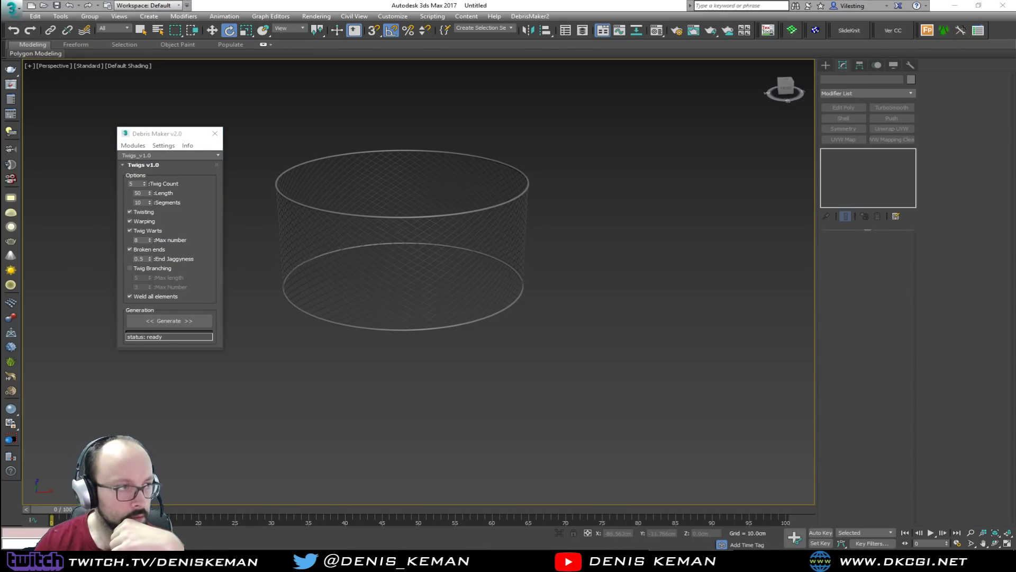
Check the lamp reference in Discord and set the twig count to 10, length to 90 and segments to 20
drag(0, 111, 744, 89)
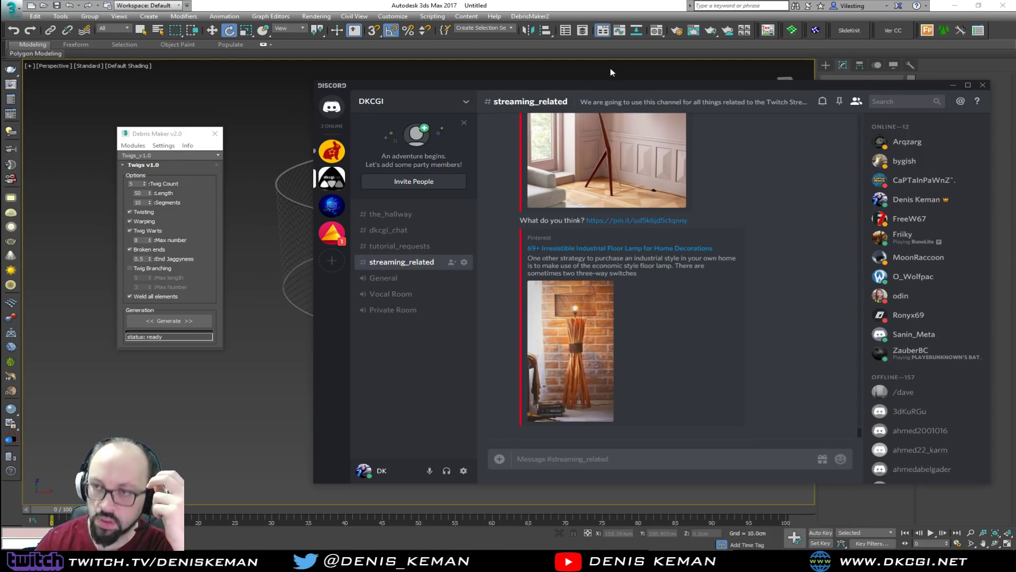
drag(641, 88, 0, 90)
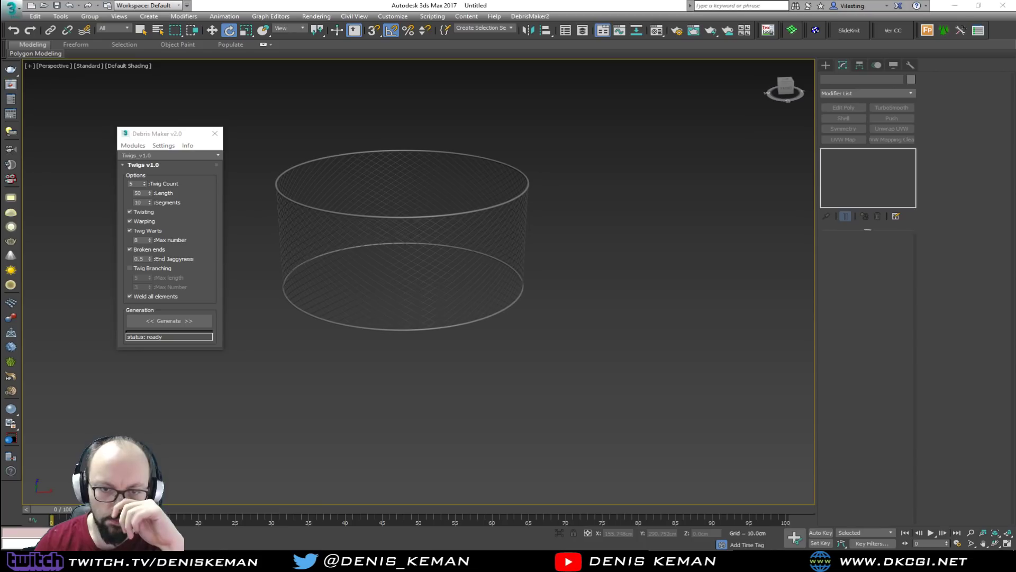
click(117, 186)
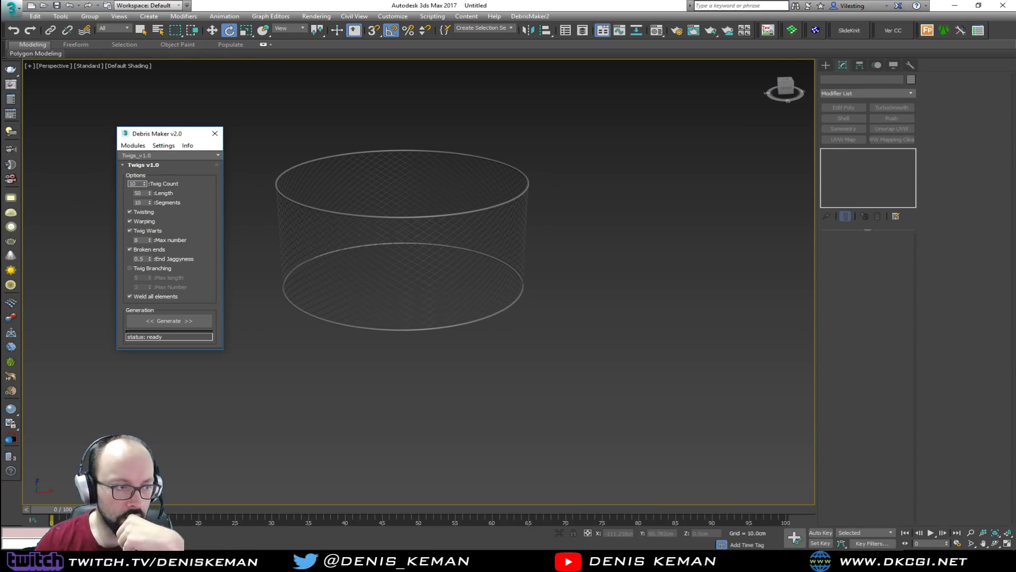
key(Tab)
text(90)
key(Return)
double_click(139, 203)
text(2)
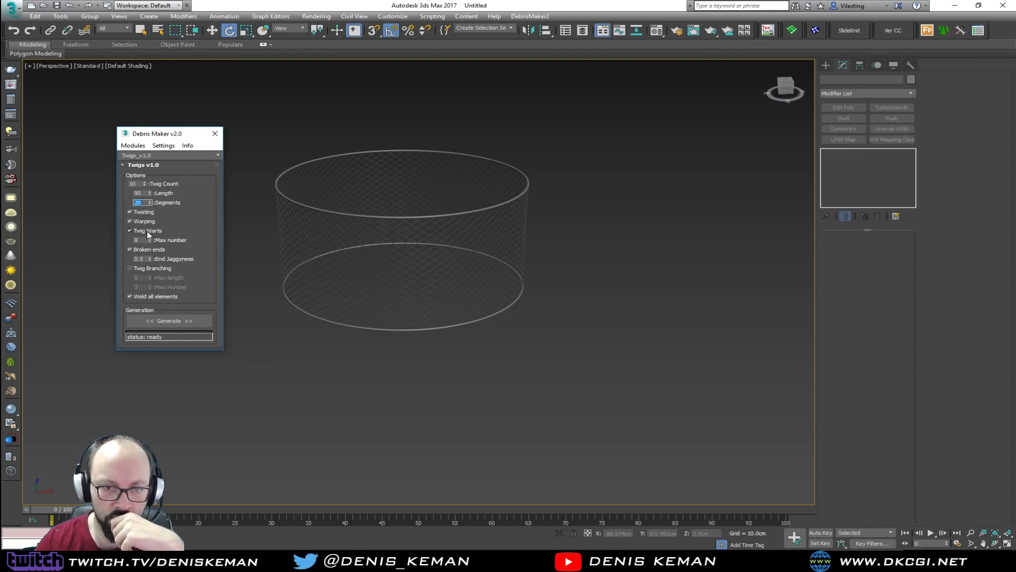
Generate the twigs, accept the stack-collapse warnings with further ones suppressed, and close Debris Maker
click(176, 322)
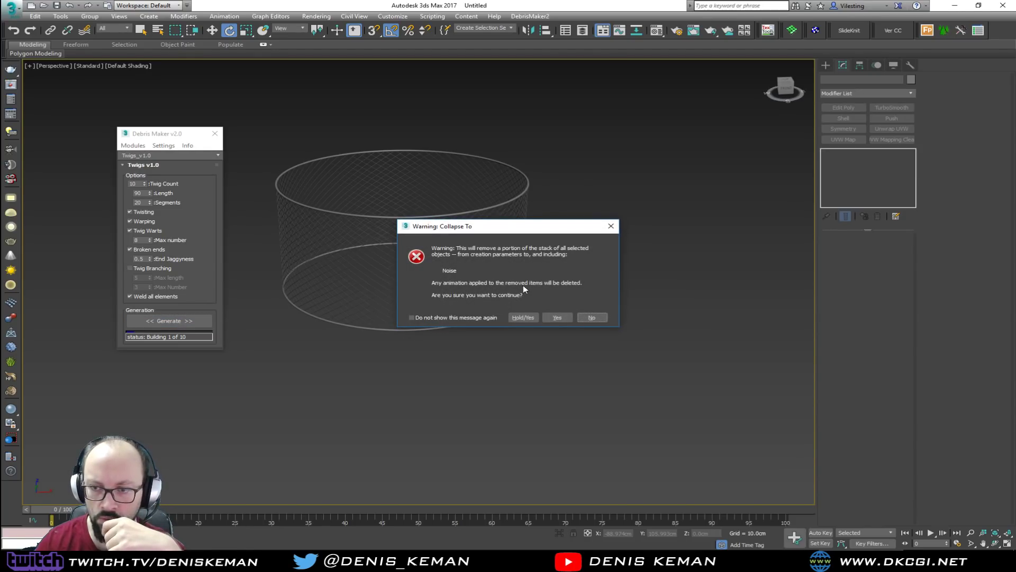
click(557, 318)
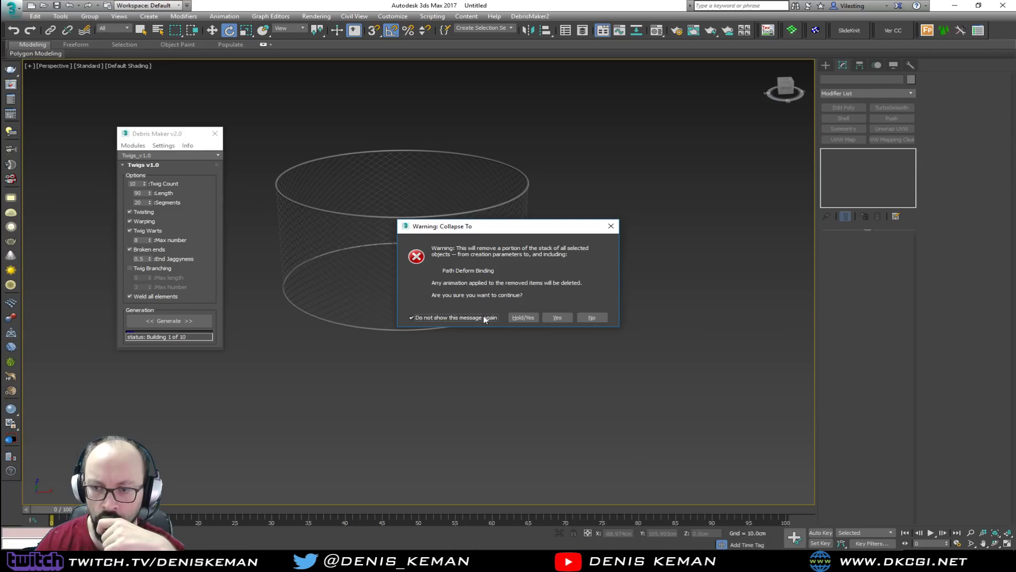
click(560, 316)
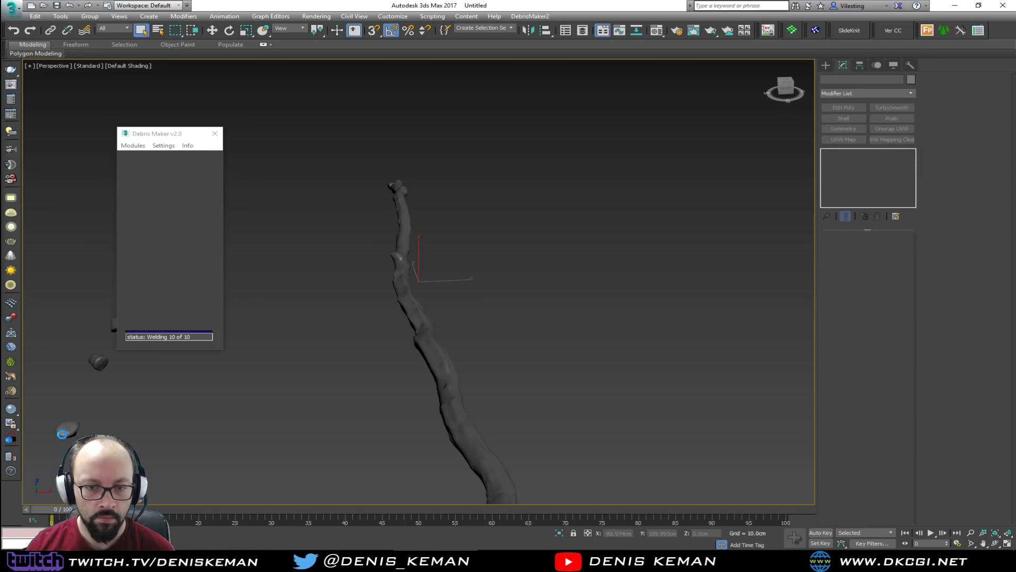
click(215, 134)
Show edged faces and delete the broken twig that consists only of loose wart pieces
key(z)
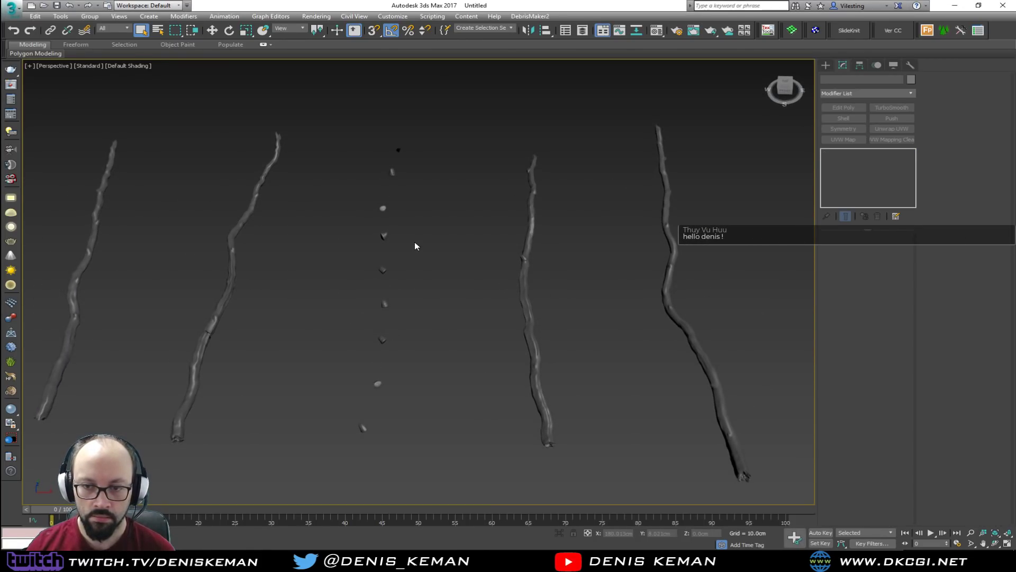
drag(365, 327, 366, 327)
key(F4)
key(z)
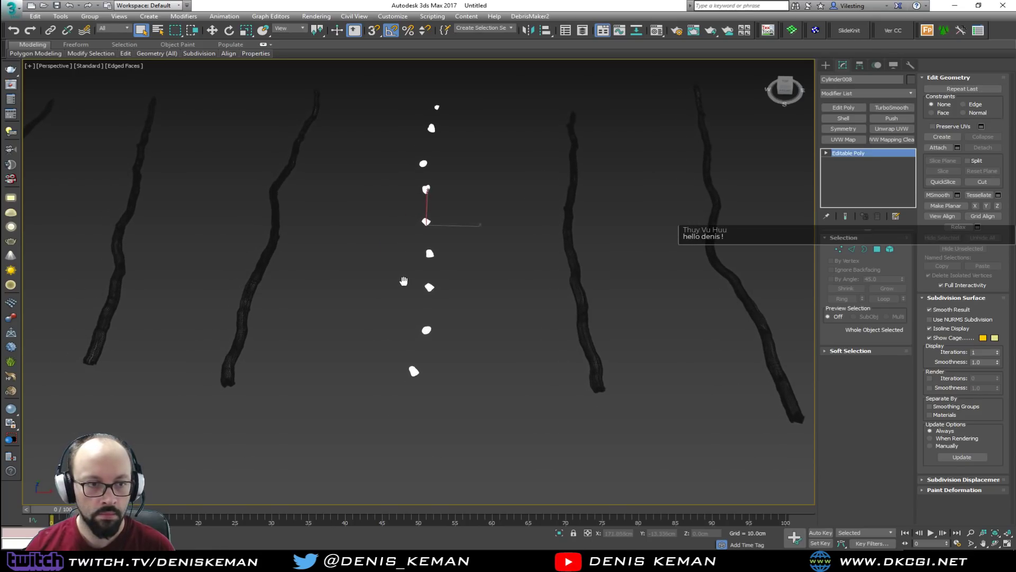
scroll(404, 281, down, 5)
key(Delete)
middle_drag(326, 271, 475, 307)
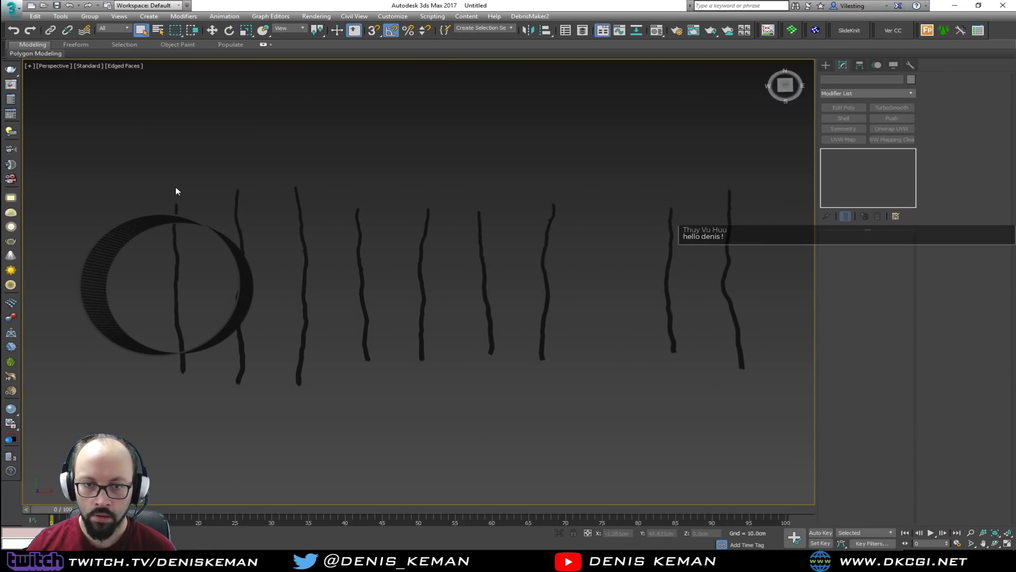
Move the twig beneath the lampshade into the gap in the row and pack four neighbouring twigs close beside it
drag(186, 208, 200, 214)
key(w)
drag(211, 287, 599, 285)
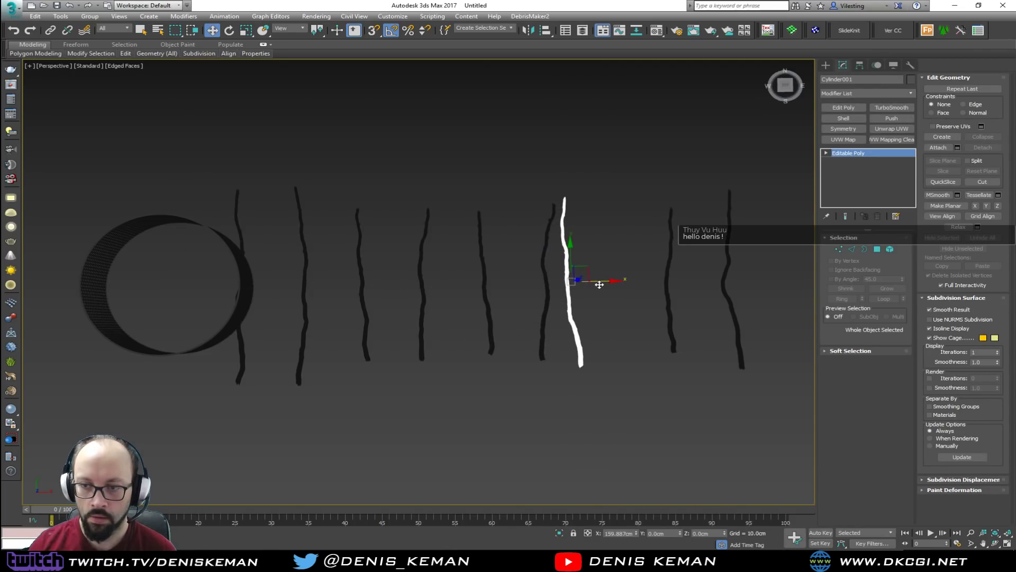
drag(454, 316, 557, 281)
click(468, 274)
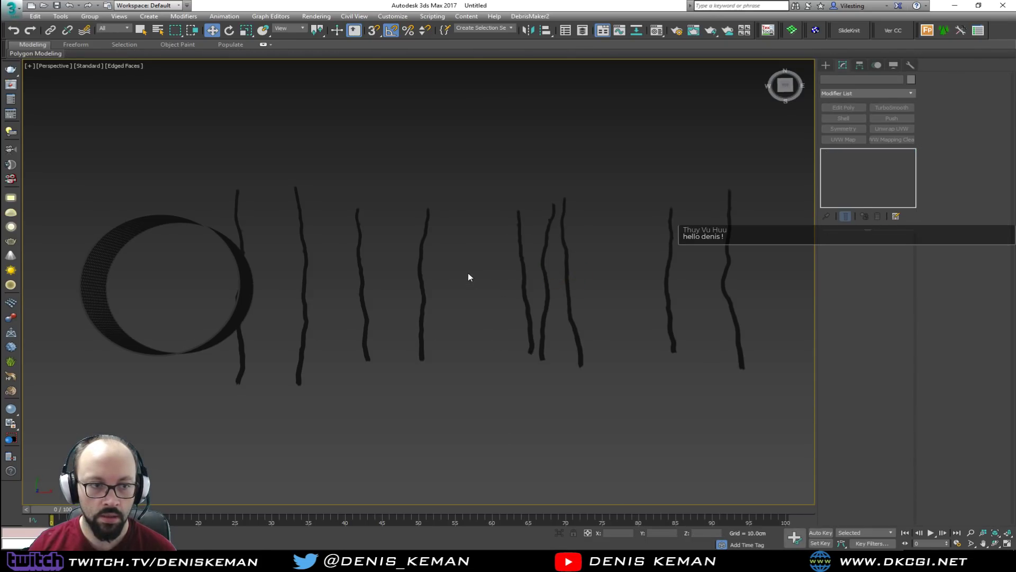
drag(440, 310, 546, 284)
drag(391, 299, 517, 288)
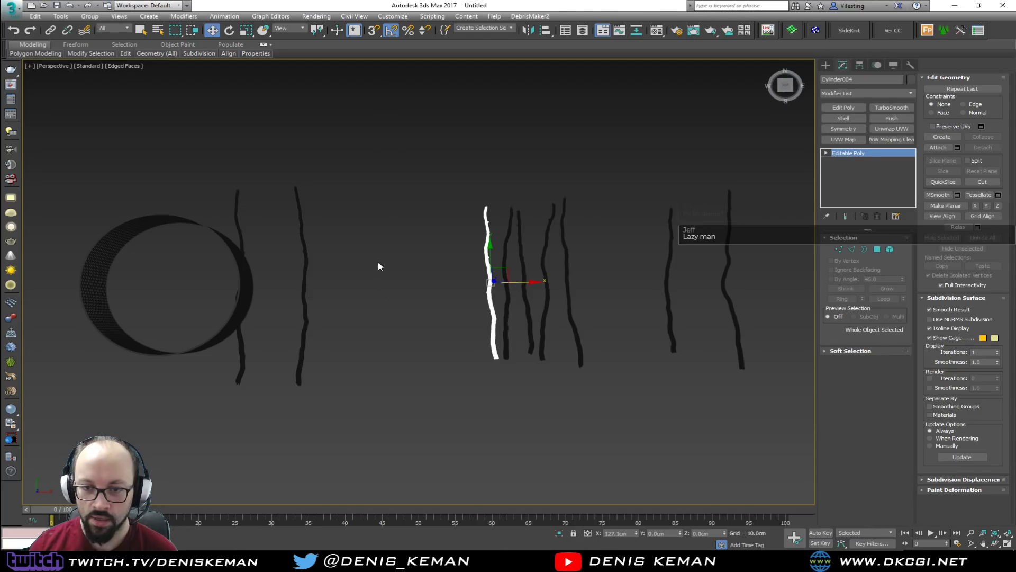
drag(335, 295, 495, 282)
click(269, 275)
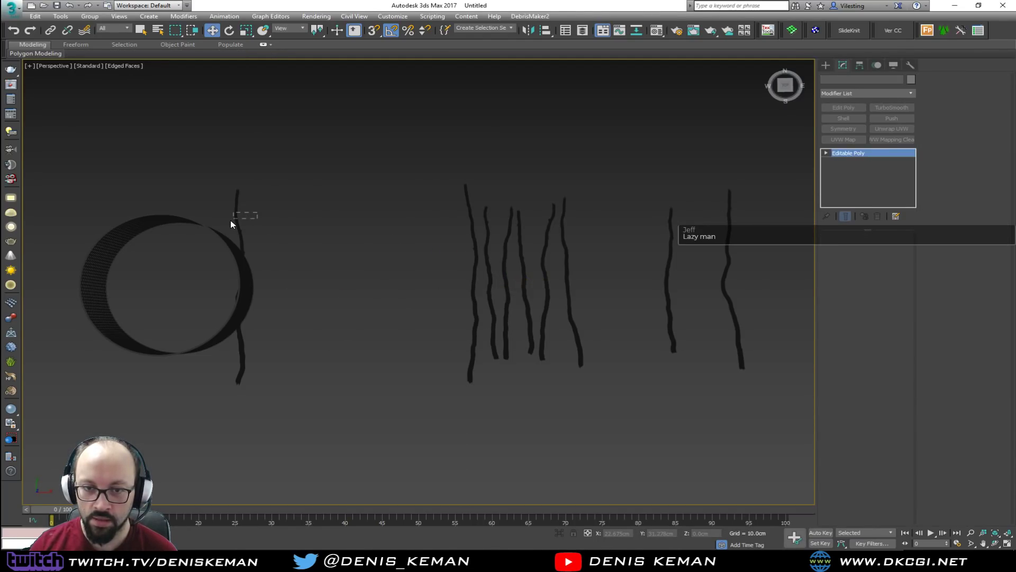
Move the last twig near the lampshade and the two twigs at the far end in towards the group
drag(231, 224, 233, 225)
drag(271, 283, 489, 290)
drag(655, 274, 620, 281)
drag(759, 292, 636, 287)
click(659, 307)
Inspect the twigs' surface and mesh density up close, with and without edged faces
key(alt+w)
key(alt+w)
mouse_move(479, 333)
alt+middle_down()
mouse_move(443, 281)
mouse_move(522, 297)
alt+middle_up()
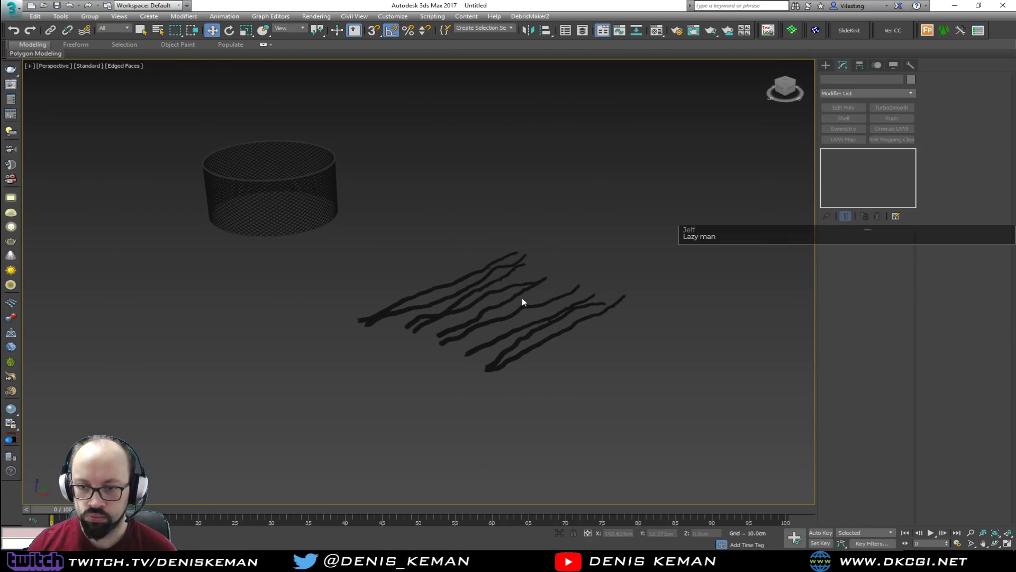
scroll(522, 297, up, 8)
key(F4)
scroll(496, 279, down, 2)
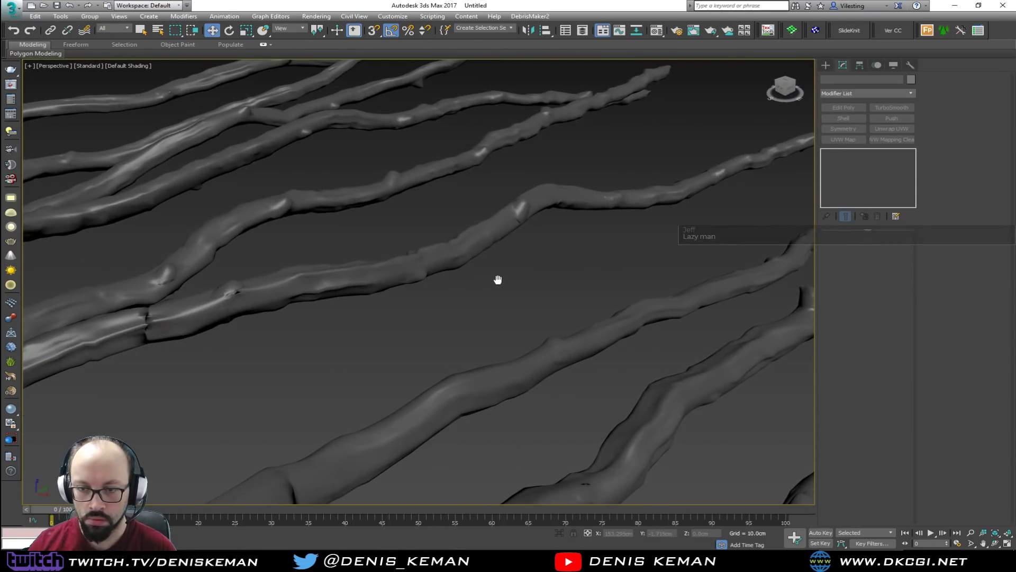
key(F4)
scroll(497, 279, down, 10)
scroll(498, 281, up, 12)
scroll(497, 289, down, 10)
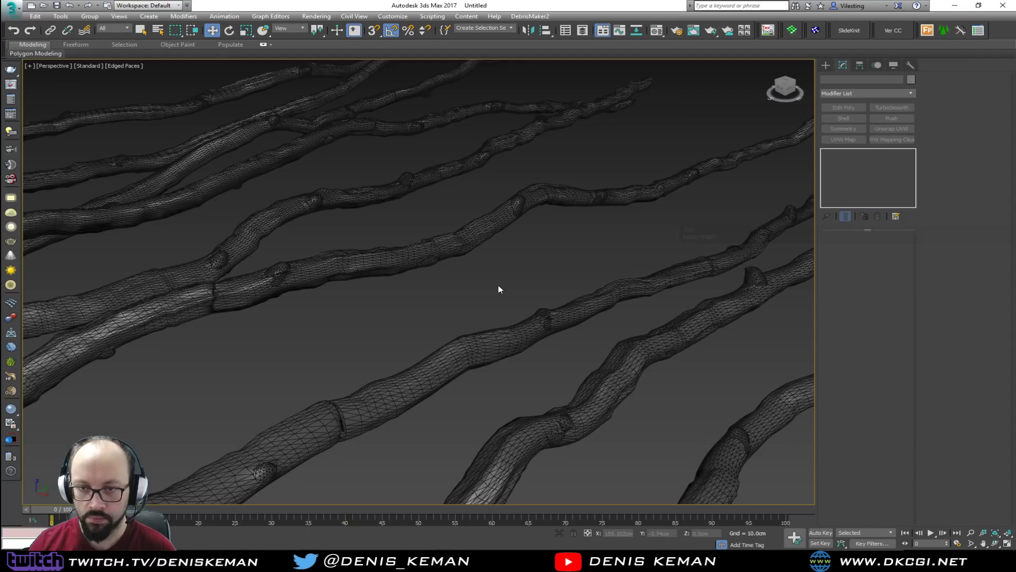
alt+middle_drag(481, 312, 501, 310)
Select all nine twigs, rotate them upright and move them closer to the lampshade
drag(274, 211, 694, 376)
middle_drag(355, 318, 608, 320)
scroll(609, 319, down, 3)
key(e)
drag(724, 300, 719, 342)
key(w)
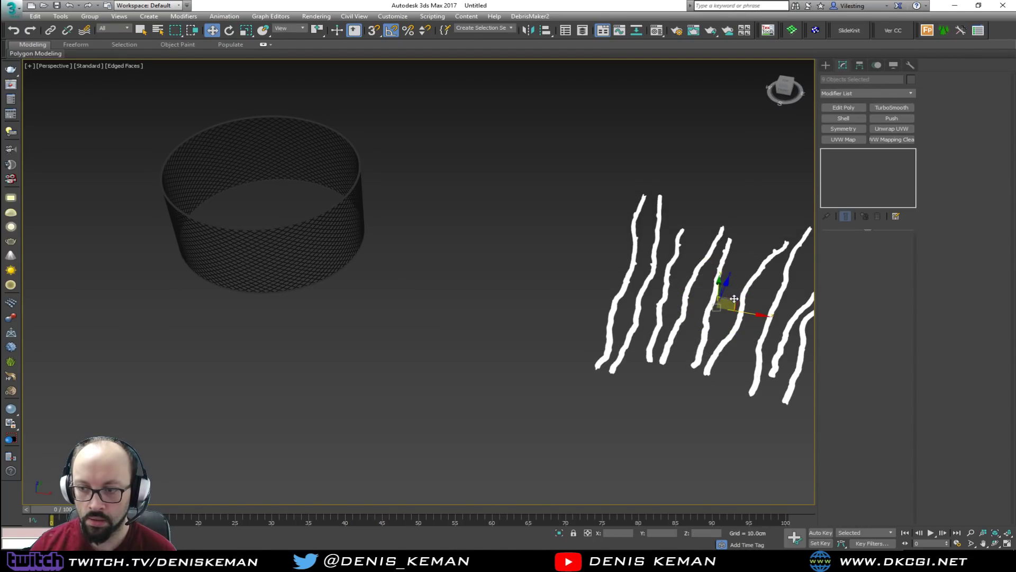
drag(734, 299, 540, 321)
mouse_move(535, 322)
alt+middle_down()
mouse_move(527, 290)
mouse_move(553, 316)
alt+middle_up()
scroll(462, 325, up, 4)
scroll(461, 325, up, 2)
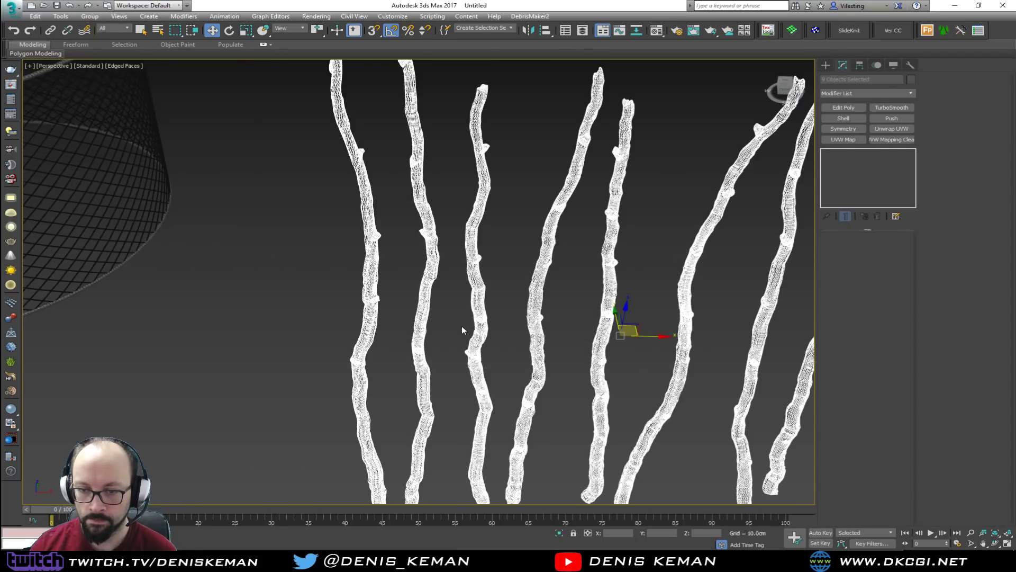
Move the second and third twigs of the row in against the first one to start a bundle
key(ctrl+d)
click(418, 351)
scroll(421, 328, up, 2)
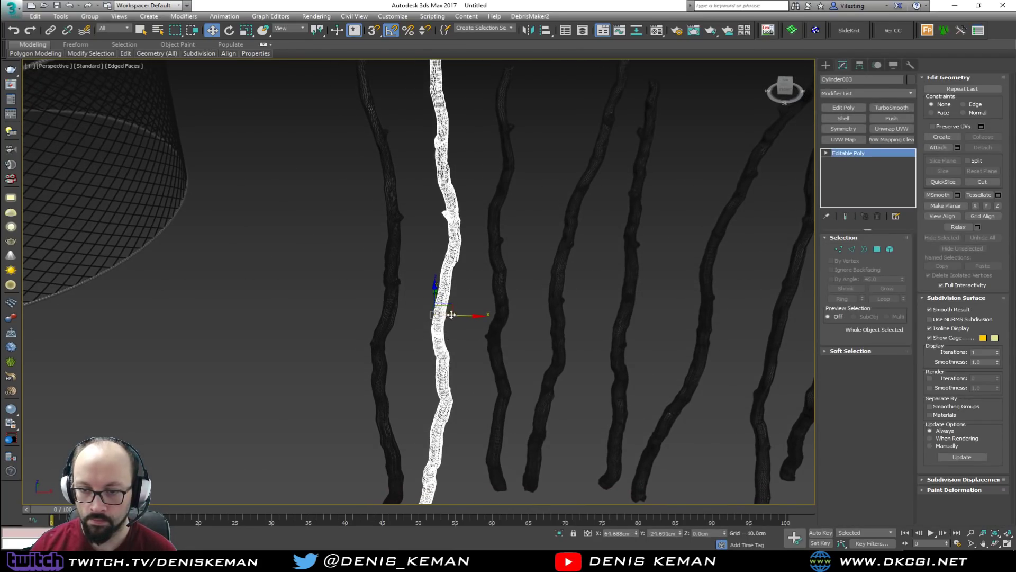
drag(450, 307, 377, 296)
click(496, 316)
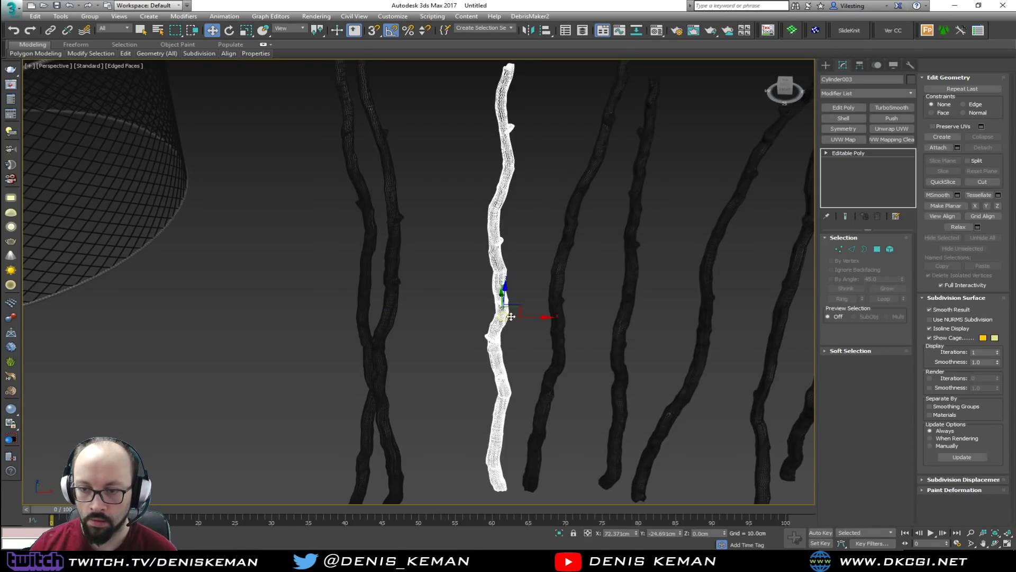
drag(512, 308, 411, 333)
In the Front view, stretch the third bundled twig vertically to about 134 percent to match the height of the other two
alt+middle_drag(412, 333, 444, 321)
scroll(440, 311, down, 2)
key(alt+w)
middle_click(620, 229)
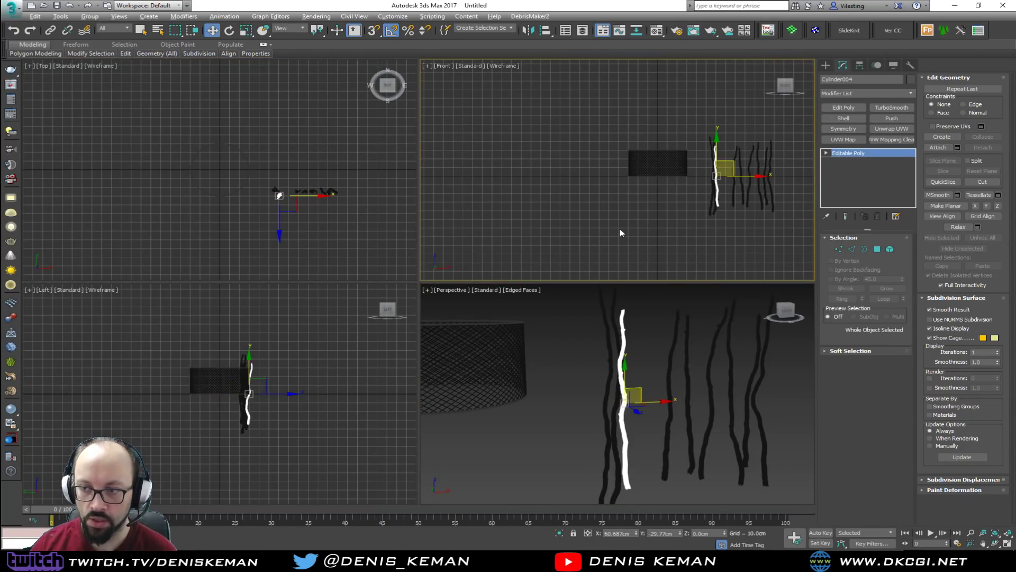
key(alt+w)
scroll(606, 263, up, 4)
middle_drag(612, 264, 519, 220)
key(r)
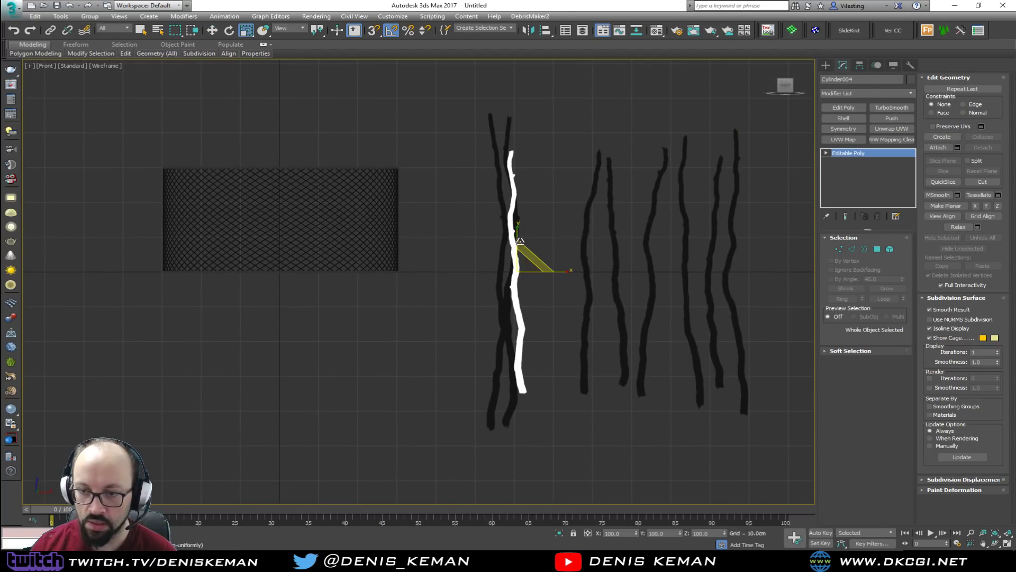
drag(517, 231, 517, 222)
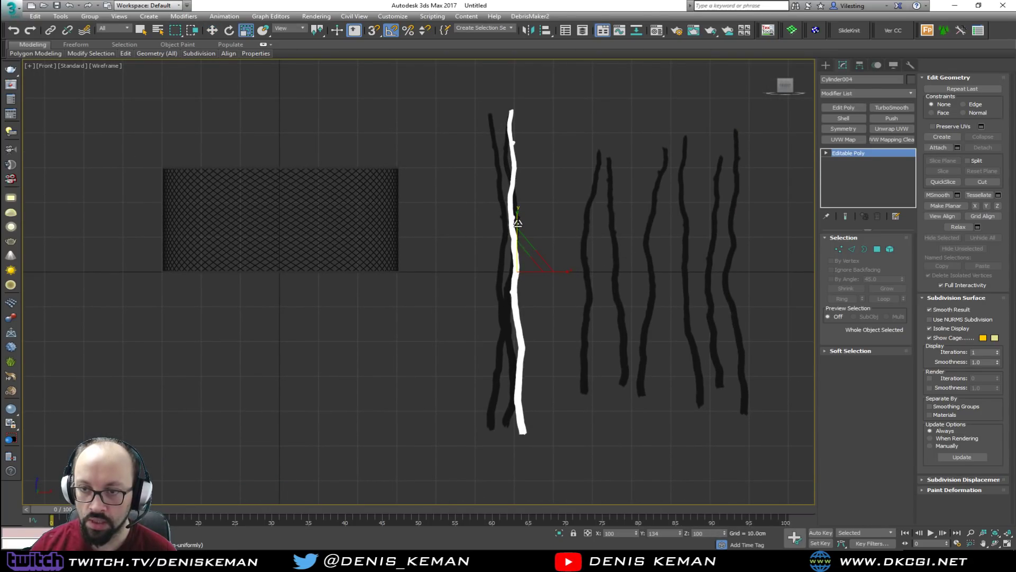
Stretch the next three twigs of the row vertically to the bundle's height, scaling the first of them to about 128 percent
click(589, 253)
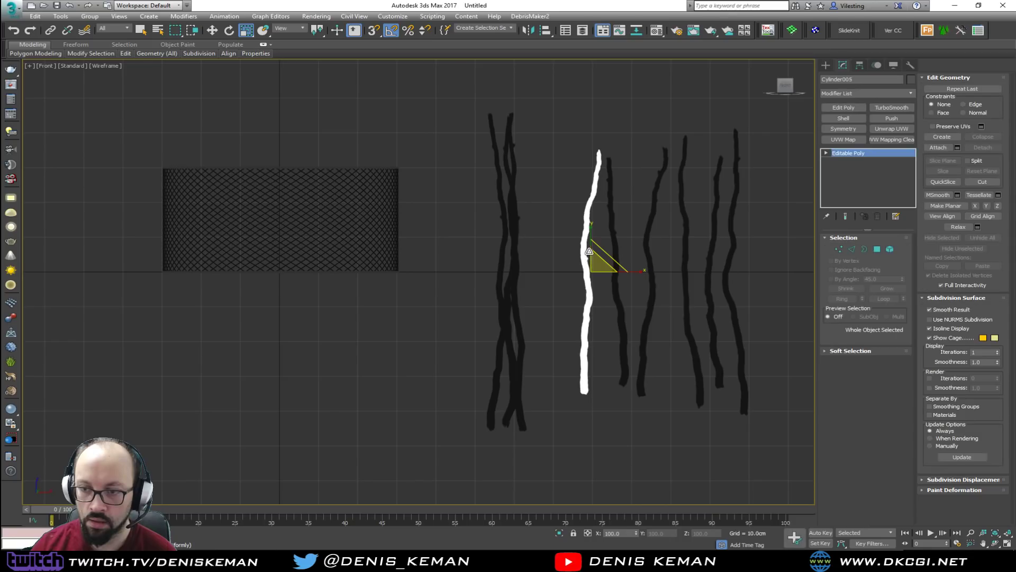
drag(591, 234, 590, 227)
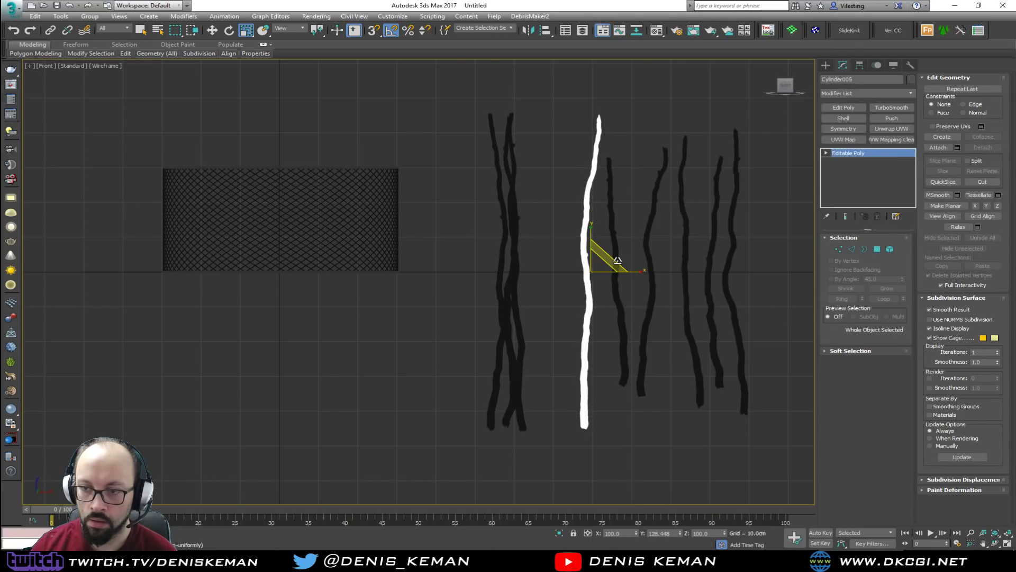
click(617, 235)
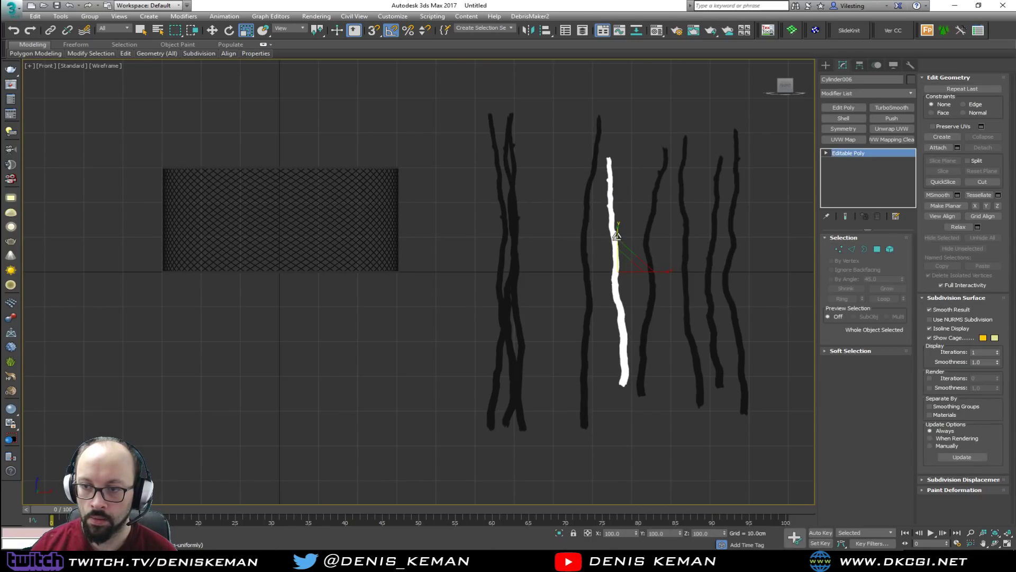
click(653, 223)
drag(650, 223, 650, 218)
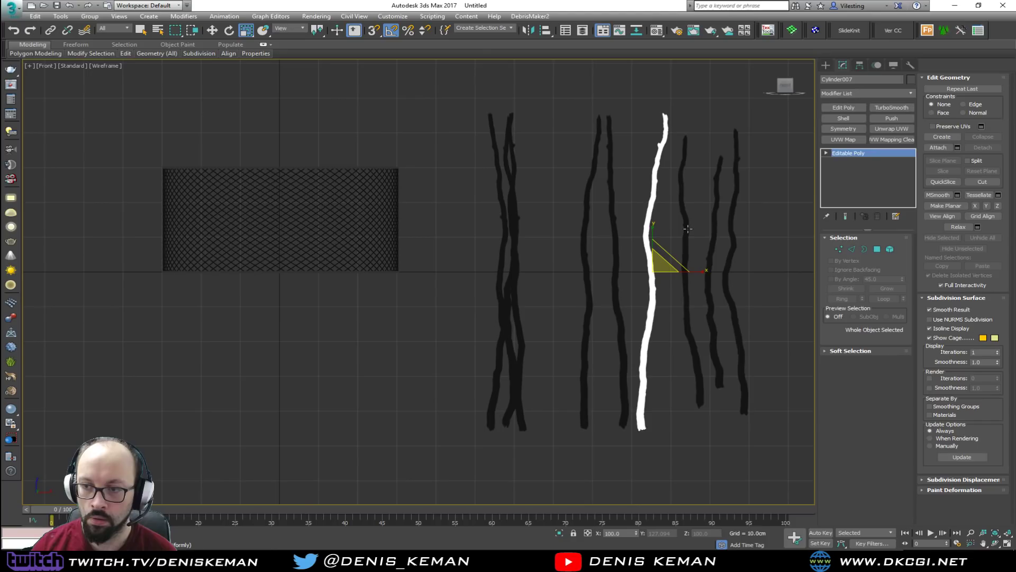
Stretch the last three twigs of the row vertically to the same height, scaling the middle one to about 127 percent
click(688, 229)
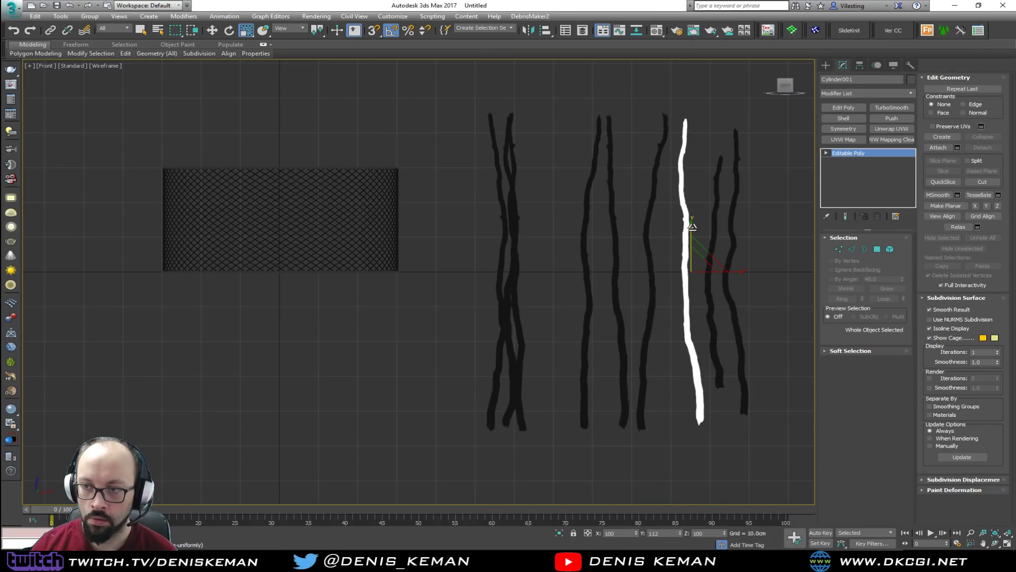
click(709, 289)
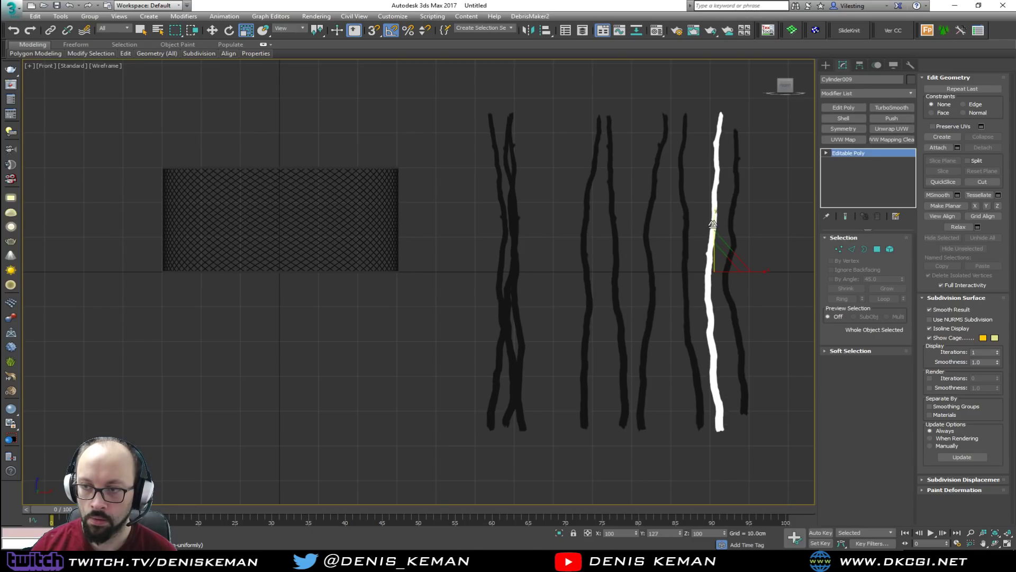
click(735, 297)
click(733, 242)
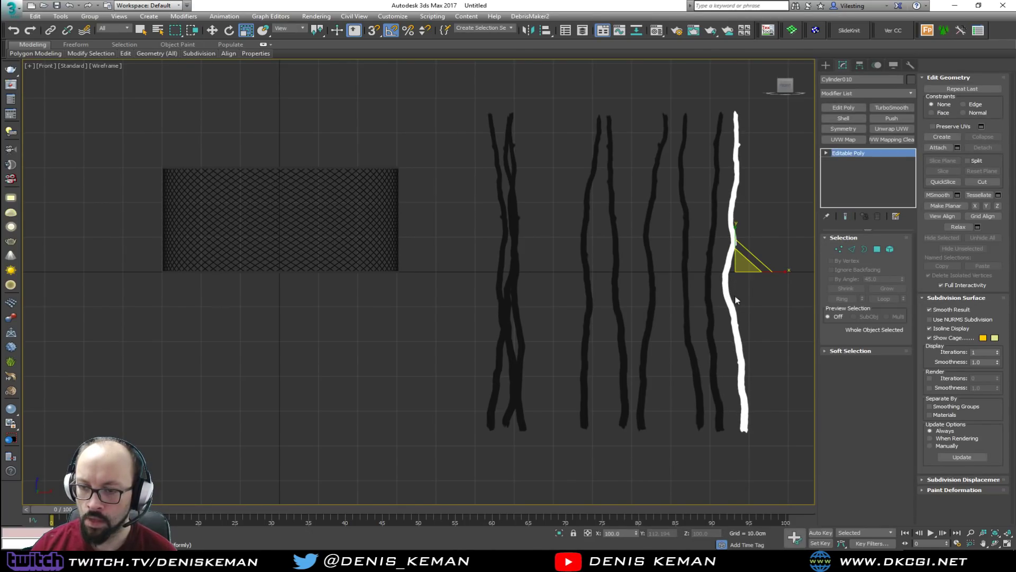
Move the twig at the far end of the row over to the bundle and rotate it slightly in the Perspective view
drag(763, 273, 556, 281)
key(alt+w)
right_click(585, 394)
key(alt+w)
alt+middle_drag(586, 393, 538, 417)
drag(454, 295, 451, 291)
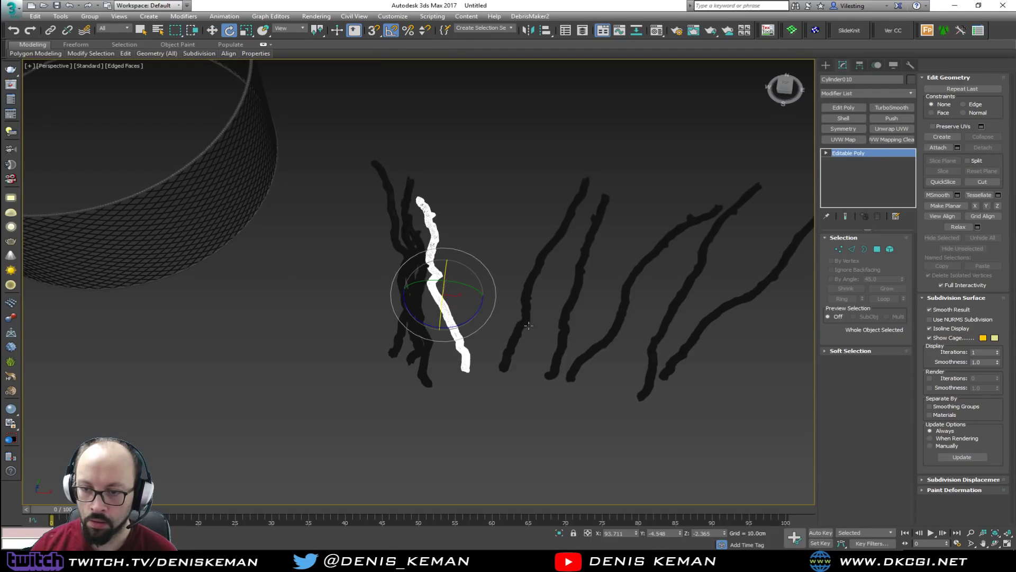
Move the nearest remaining loose twig into the bundle
click(528, 324)
drag(551, 308, 443, 284)
key(w)
Shift the bundle's outer front twig closer in among the other twigs
alt+middle_drag(451, 289, 481, 347)
click(427, 321)
key(e)
key(w)
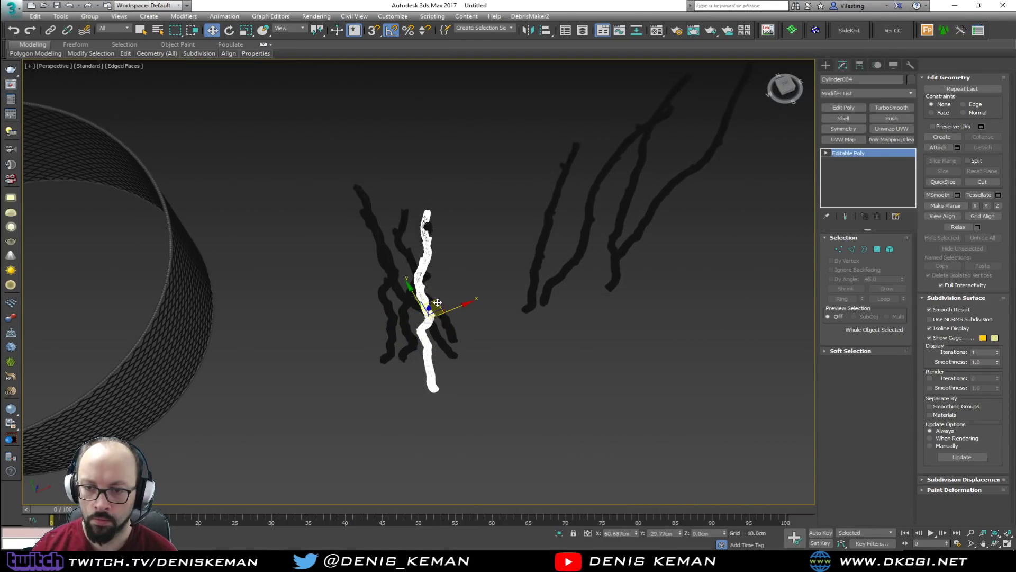
drag(437, 302, 431, 300)
click(441, 311)
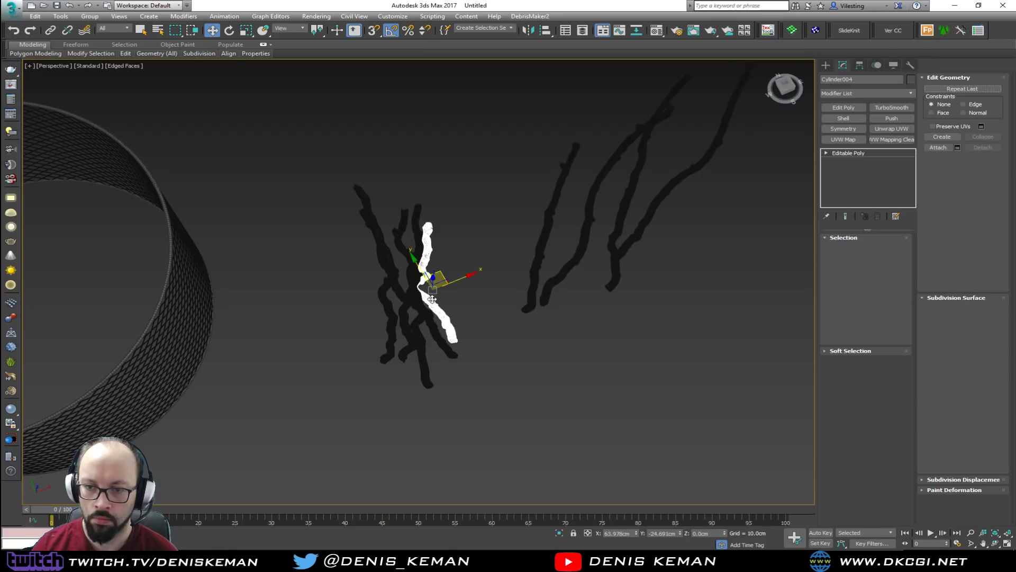
alt+middle_drag(442, 312, 451, 290)
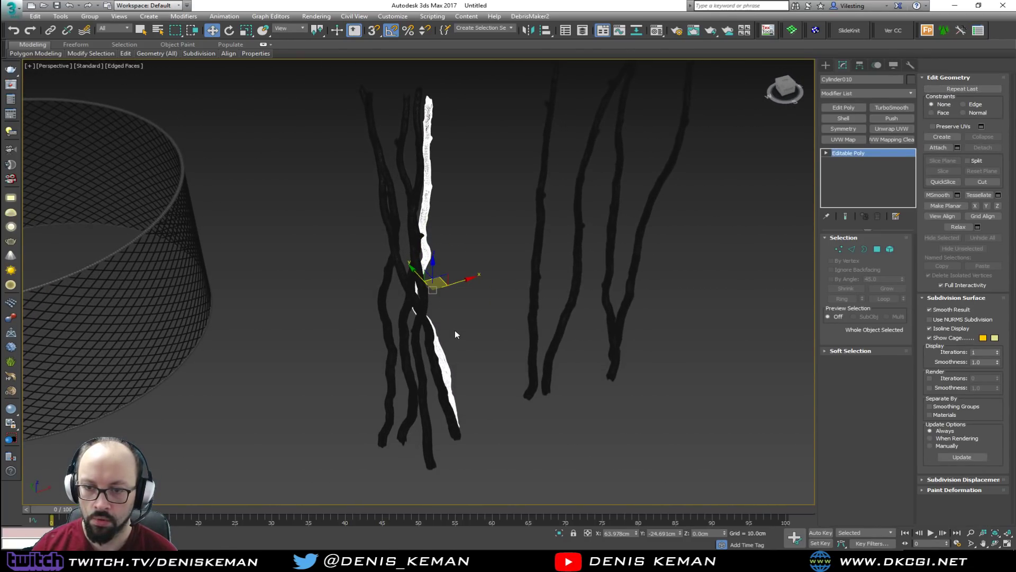
Turn off edged faces and move the nearest of the four loose twigs into the bundle
click(455, 329)
mouse_move(499, 333)
alt+middle_down()
mouse_move(471, 354)
mouse_move(443, 334)
mouse_move(453, 322)
mouse_move(471, 365)
mouse_move(467, 419)
mouse_move(490, 335)
mouse_move(507, 372)
alt+middle_up()
key(F4)
click(511, 350)
drag(532, 252, 368, 258)
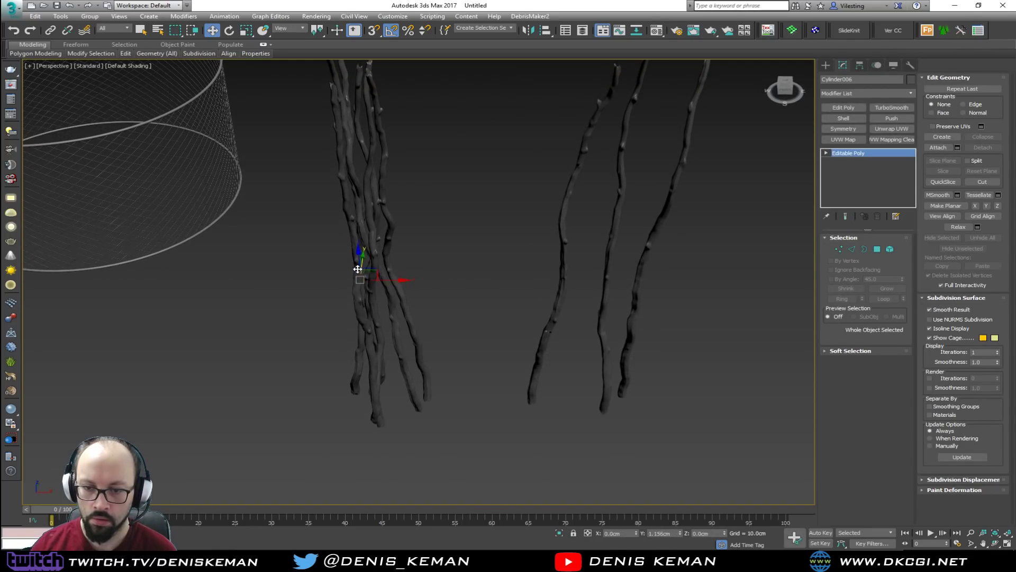
click(333, 257)
Nudge the newly added twig sideways within the bundle and rotate it slightly to fit between its neighbours
alt+middle_drag(387, 280, 391, 287)
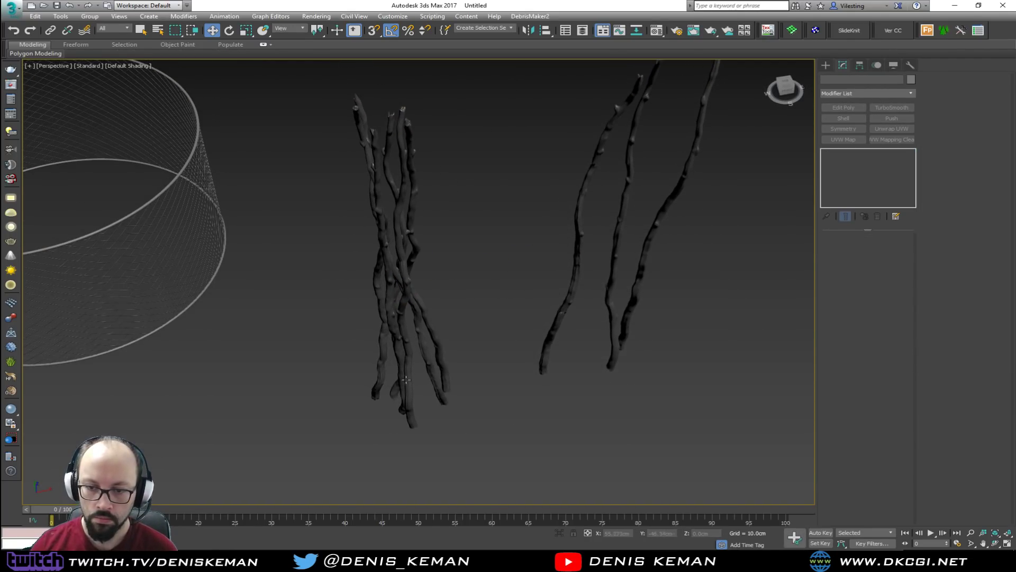
click(401, 409)
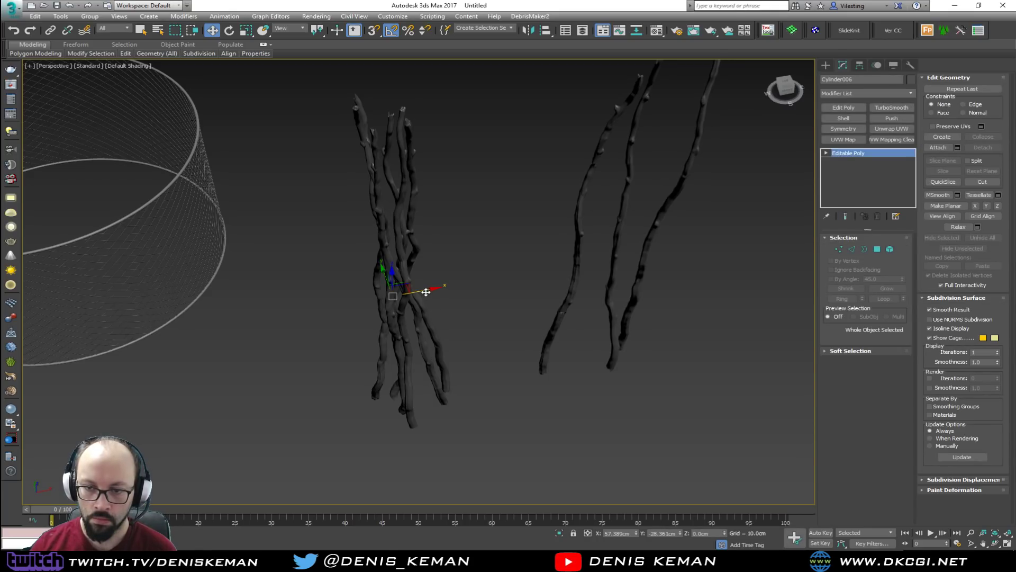
drag(431, 290, 414, 293)
mouse_move(417, 294)
alt+middle_down()
mouse_move(458, 291)
mouse_move(422, 307)
alt+middle_up()
key(e)
drag(386, 298, 383, 297)
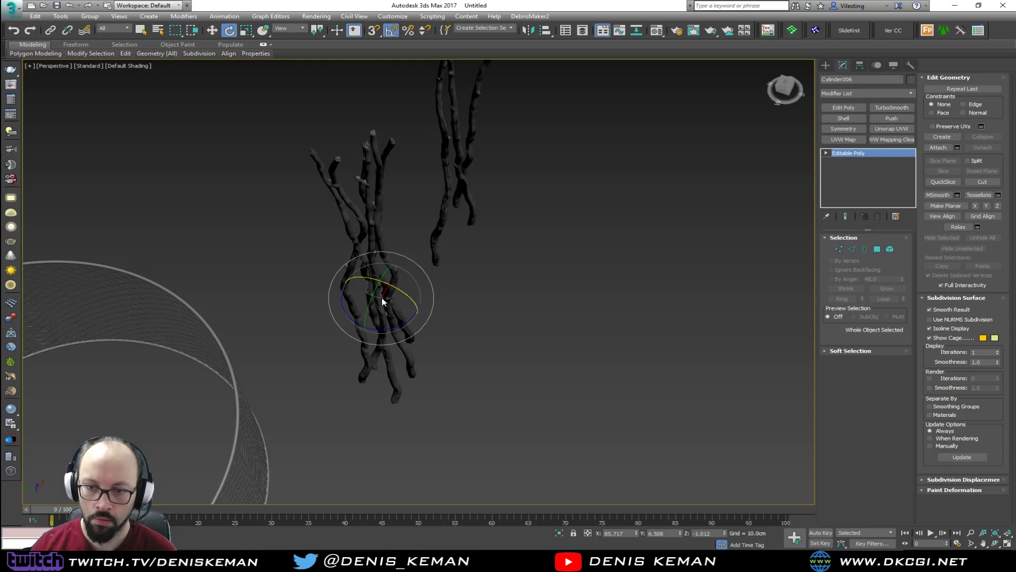
click(392, 315)
alt+middle_drag(393, 315, 316, 291)
click(479, 338)
click(561, 323)
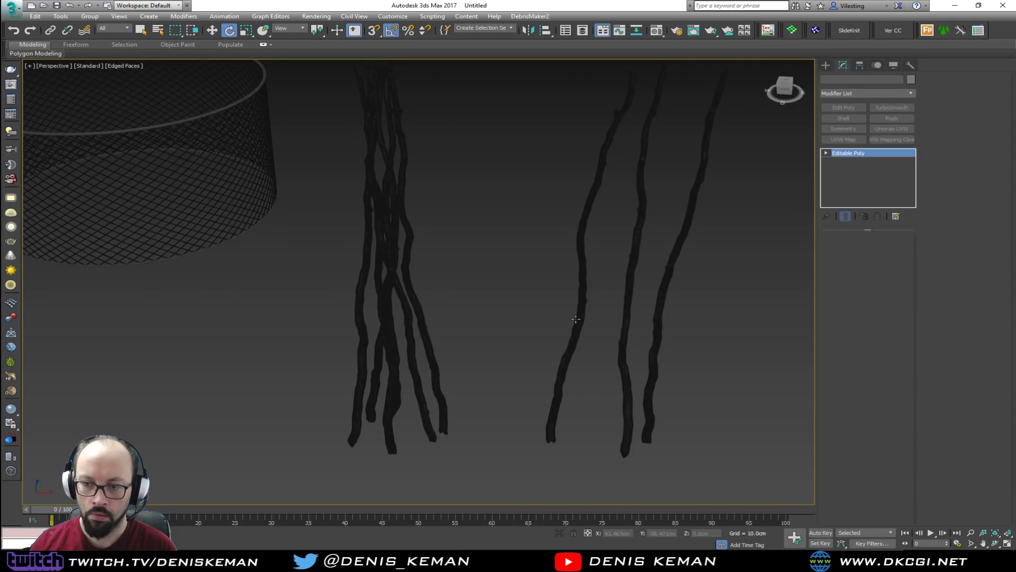
Move one of the separate branches into the branch bundle and adjust its position among the others
alt+middle_drag(568, 324, 576, 377)
key(w)
drag(597, 344, 445, 285)
key(r)
key(e)
alt+middle_drag(445, 286, 526, 284)
key(w)
drag(458, 266, 429, 264)
alt+middle_drag(429, 263, 341, 316)
Move a second loose branch into the bundle and fine-tune its placement
click(454, 416)
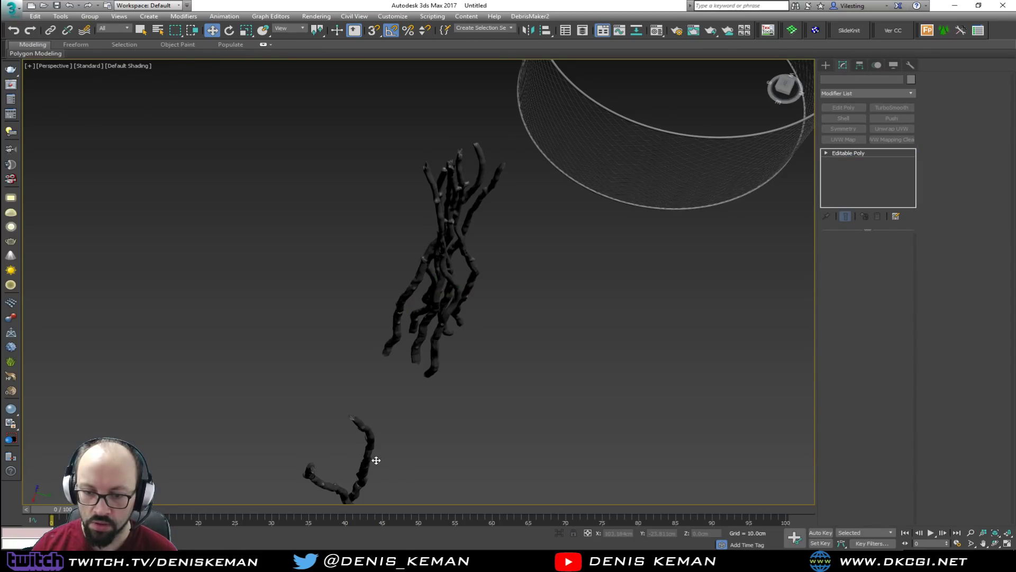
click(374, 459)
drag(374, 460, 479, 312)
alt+middle_drag(479, 312, 458, 317)
key(e)
key(w)
drag(453, 292, 458, 294)
alt+middle_drag(458, 294, 645, 334)
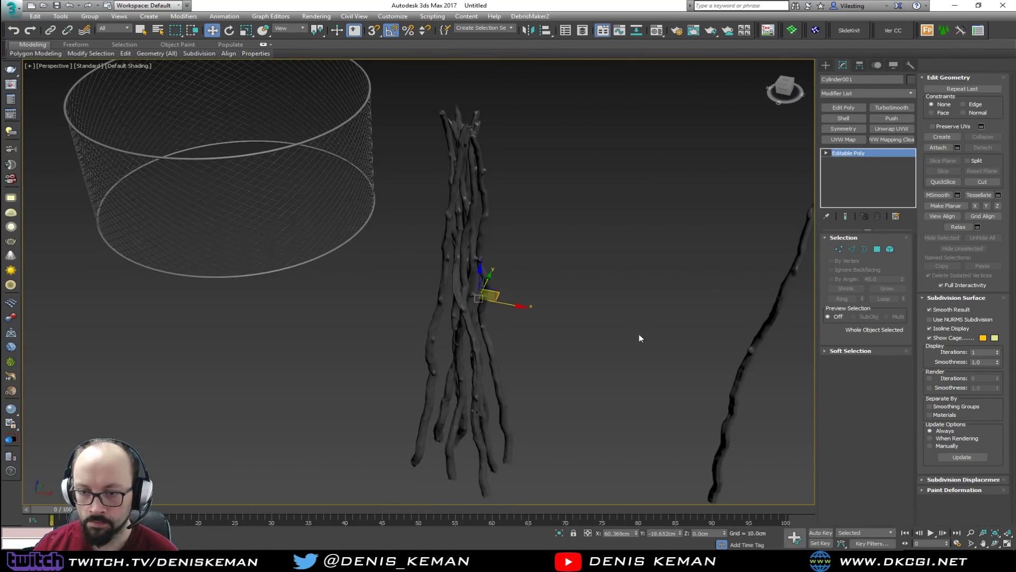
Move the last loose branch into the bundle and nudge it against the neighbouring branches
click(743, 439)
click(725, 435)
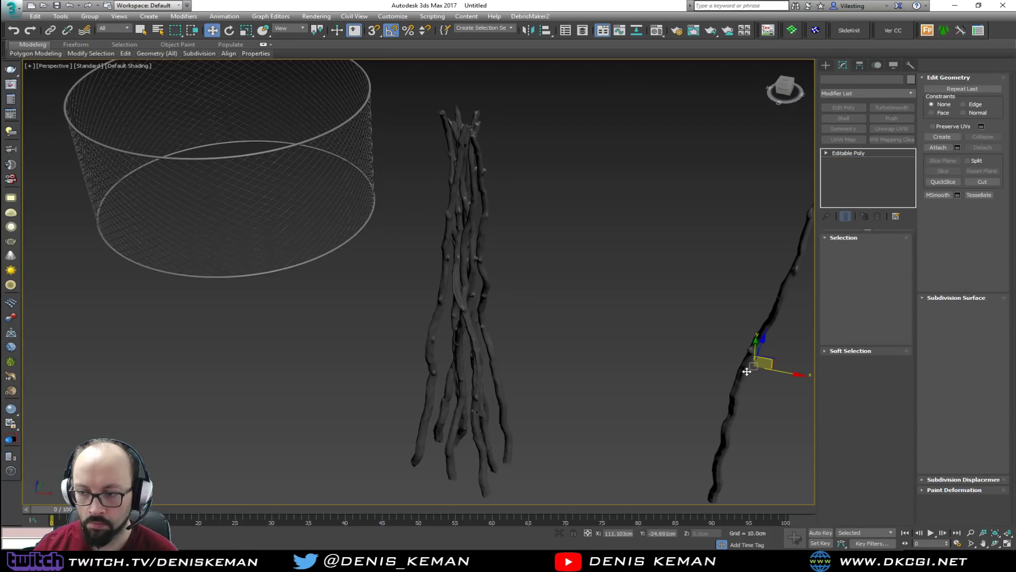
drag(765, 362, 455, 349)
key(e)
alt+middle_drag(456, 346, 426, 322)
key(w)
drag(406, 296, 396, 276)
alt+middle_drag(407, 294, 373, 236)
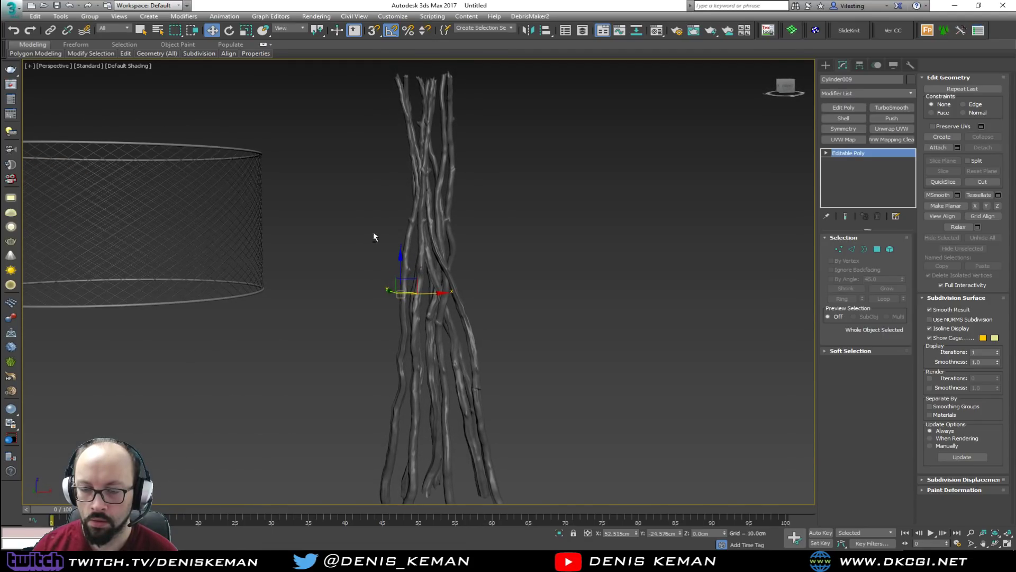
Switch to Discord and examine the enlarged reference photo of the branch floor lamp, including the band around its branches
click(509, 241)
click(691, 559)
drag(369, 81, 913, 64)
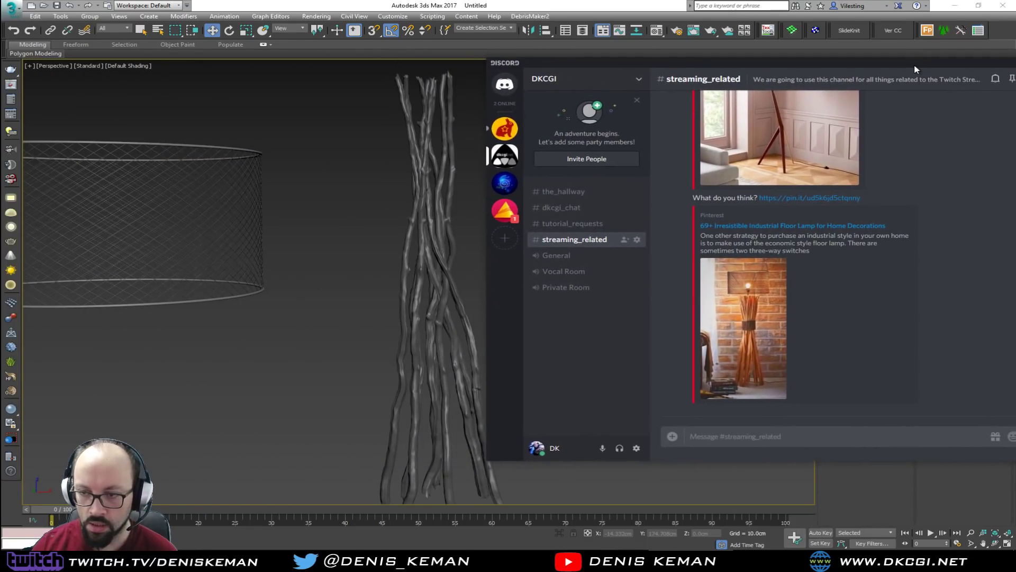
click(760, 327)
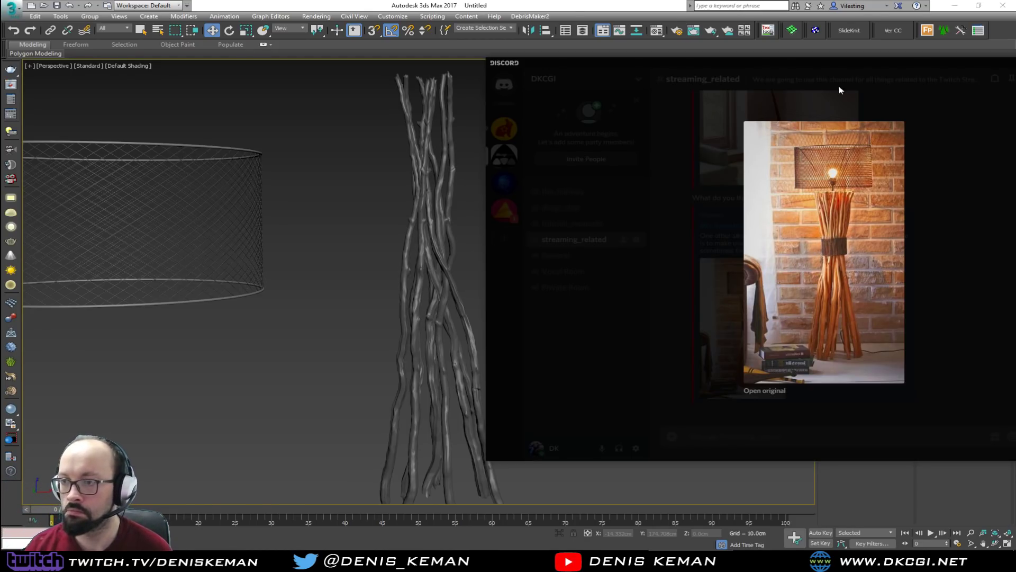
click(842, 54)
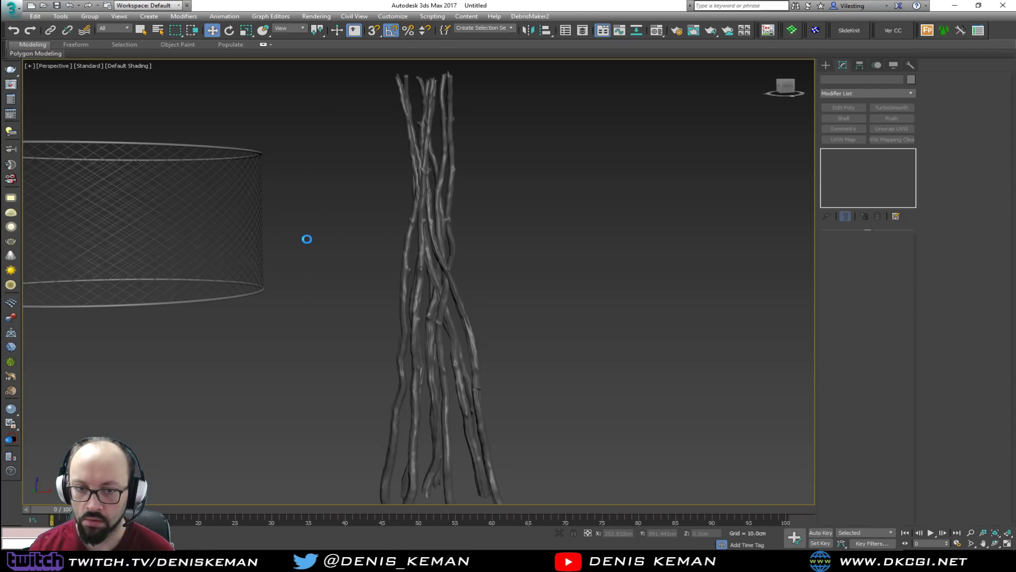
Copy the lampshade's wire mesh spline onto the branch bundle
click(251, 242)
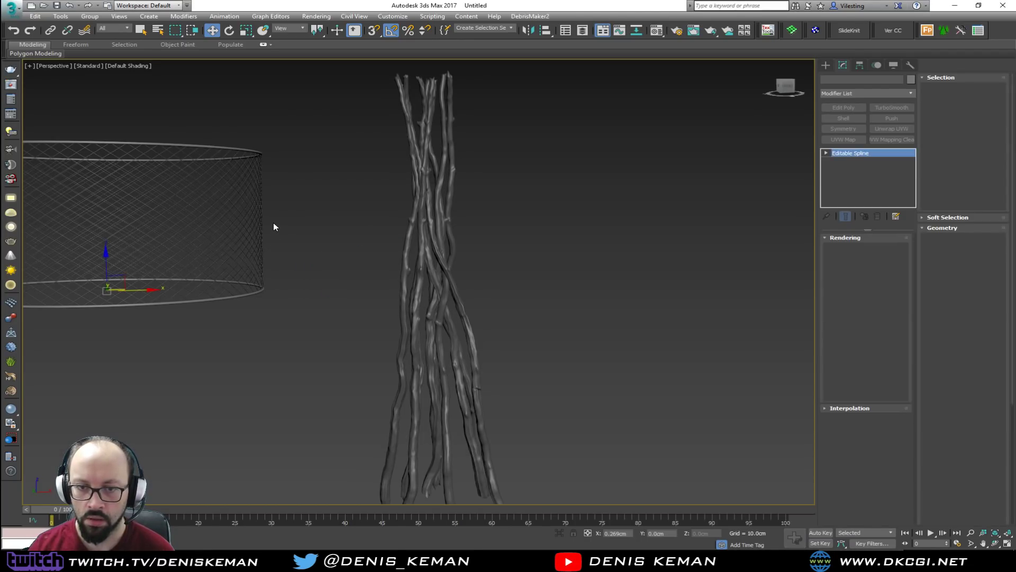
alt+middle_drag(256, 245, 193, 259)
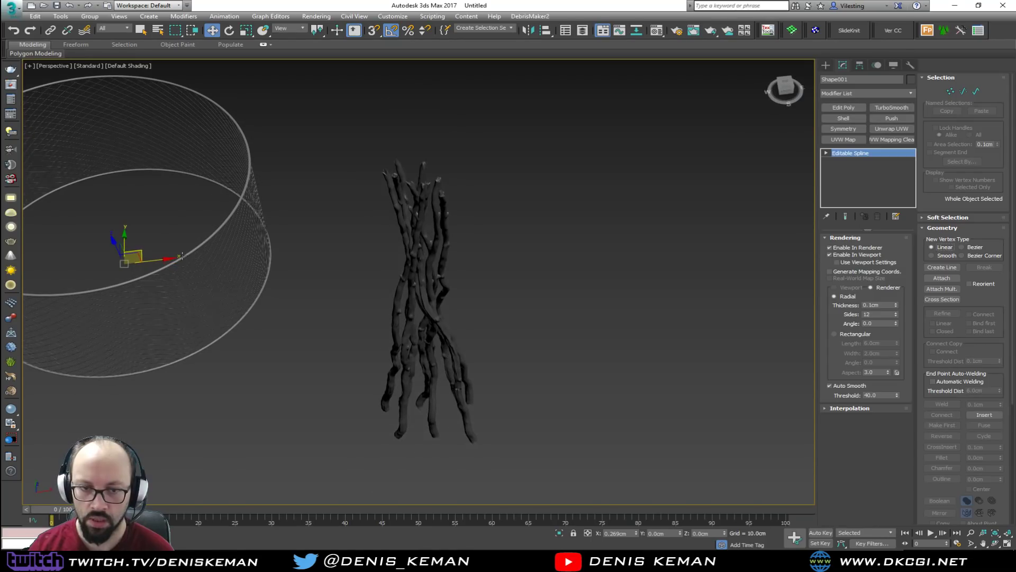
shift+drag(141, 251, 438, 279)
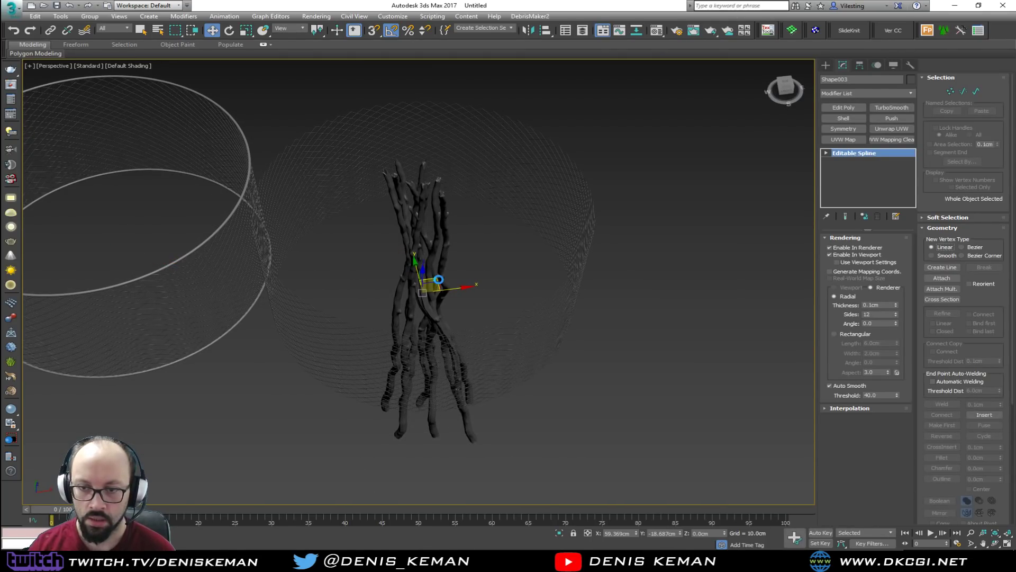
click(510, 319)
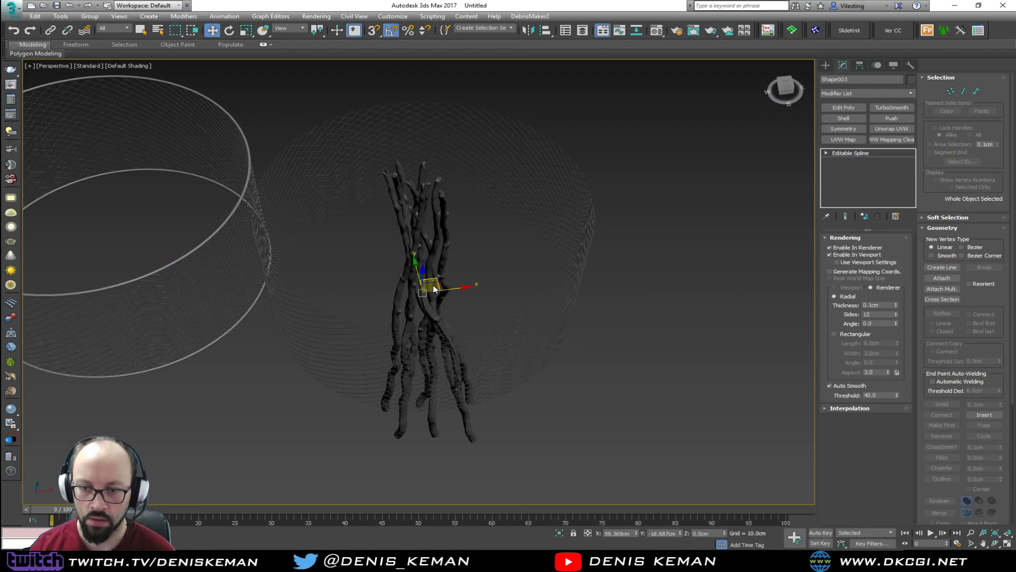
Scale the copied wire mesh down uniformly to about 19 percent
key(r)
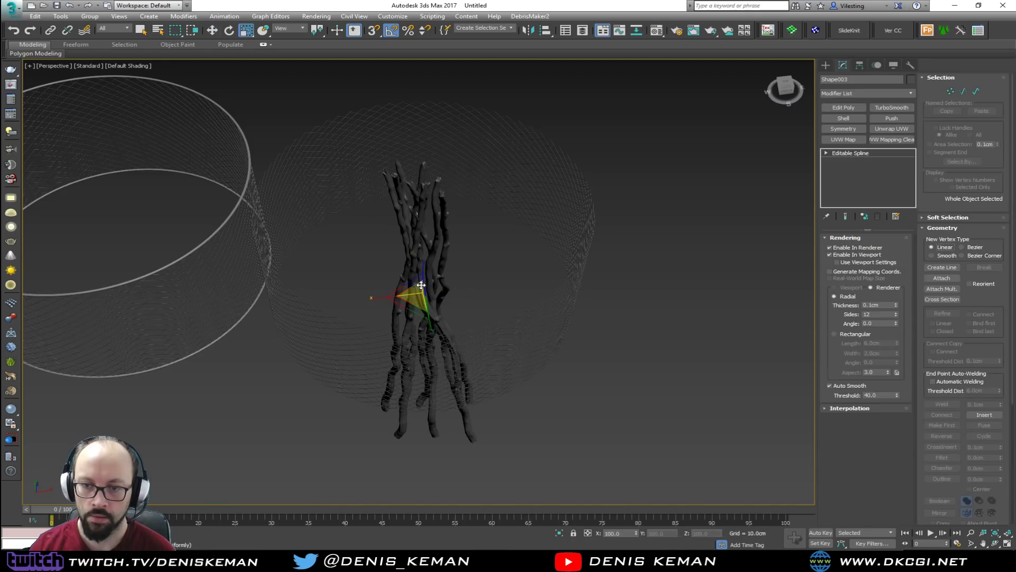
drag(424, 294, 428, 369)
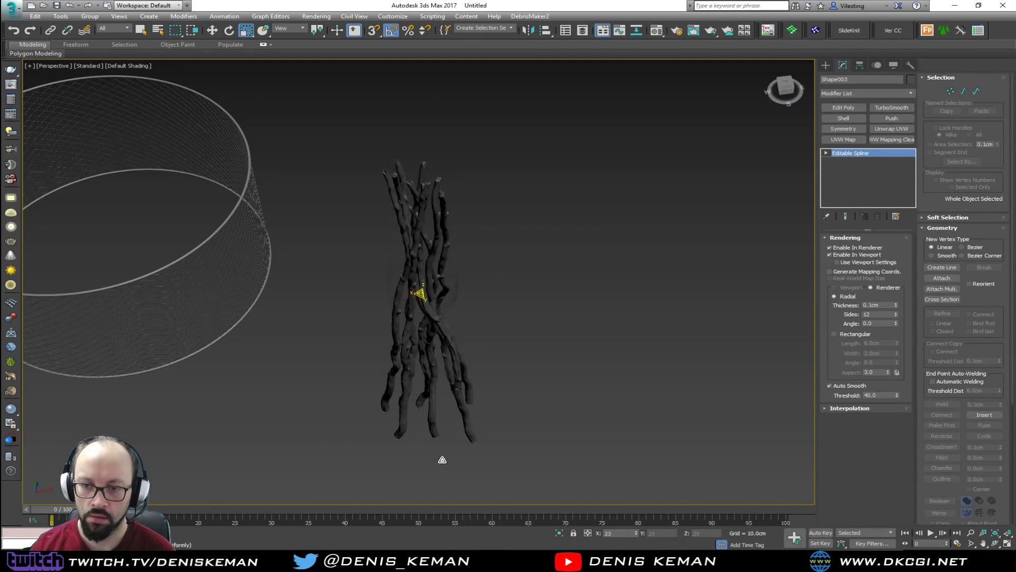
alt+middle_drag(452, 386, 407, 306)
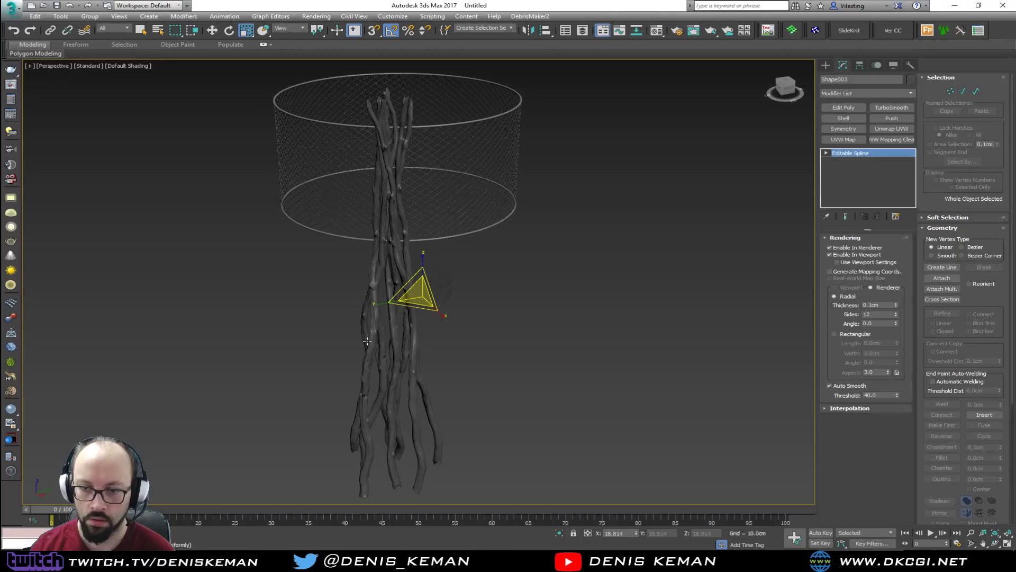
Fit the small wire mesh around the middle of the branches, reducing its scale to about 16 percent and raising it
key(w)
drag(440, 288, 408, 242)
scroll(413, 251, up, 7)
alt+middle_drag(414, 253, 356, 253)
key(r)
drag(376, 336, 377, 346)
mouse_move(380, 328)
alt+middle_down()
mouse_move(451, 288)
mouse_move(451, 265)
mouse_move(428, 274)
mouse_move(413, 320)
mouse_move(392, 325)
alt+middle_up()
key(w)
drag(376, 306, 374, 249)
mouse_move(374, 250)
alt+middle_down()
mouse_move(376, 295)
mouse_move(373, 268)
alt+middle_up()
Apply an FFD 4x4x4 modifier to the small wire mesh around the branches
click(835, 92)
key(f)
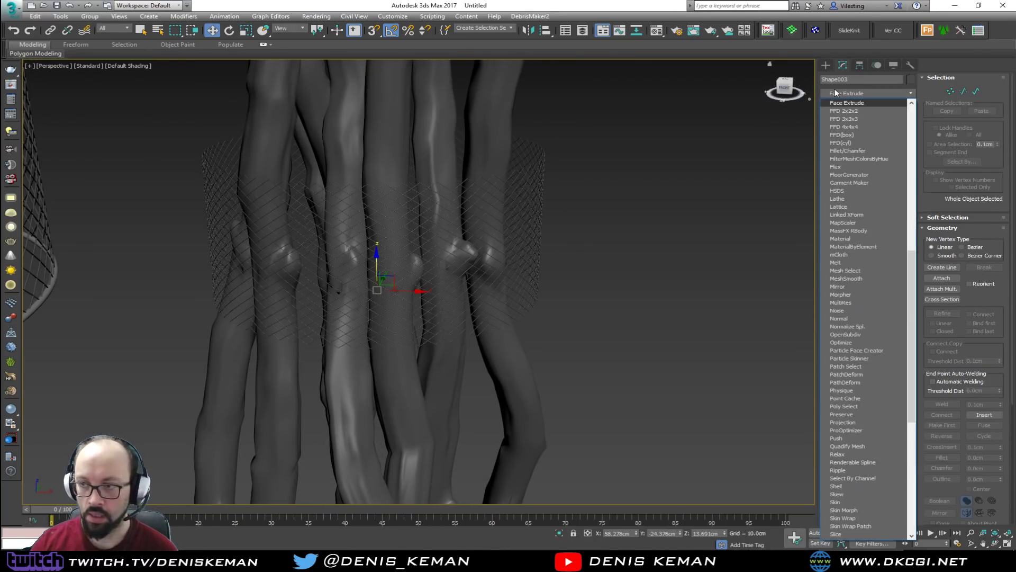
click(846, 127)
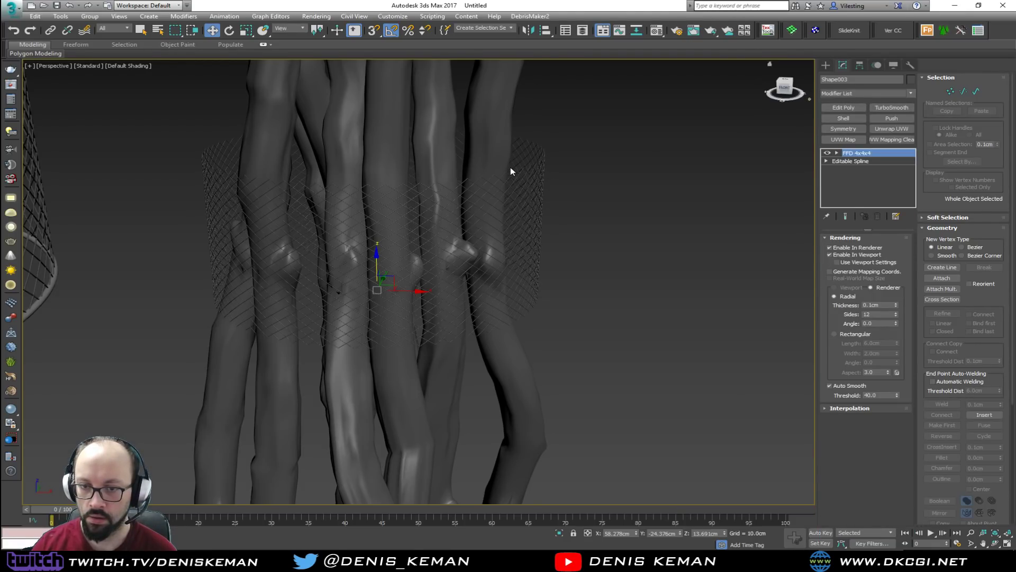
alt+middle_drag(535, 163, 571, 240)
key(shift+z)
click(854, 154)
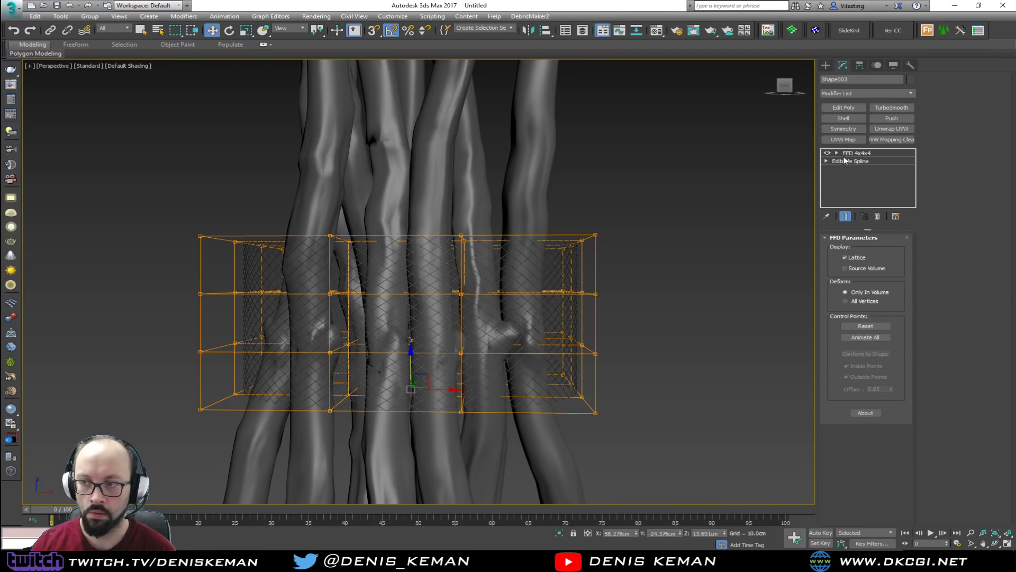
Try to select the upper control points of the 4x4x4 lattice for scaling
click(654, 225)
click(463, 248)
drag(644, 206, 160, 274)
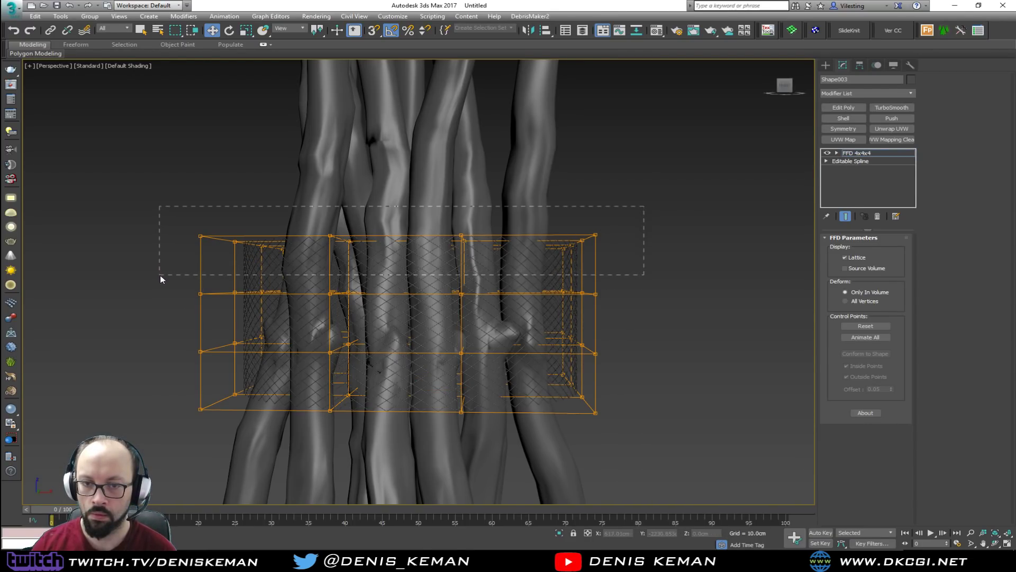
alt+middle_drag(419, 244, 439, 262)
key(r)
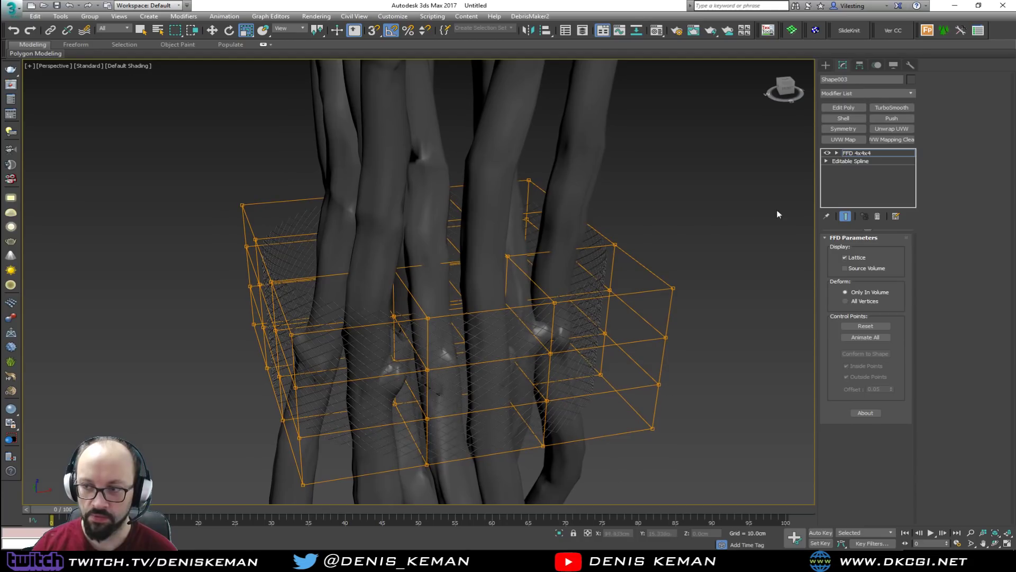
click(861, 154)
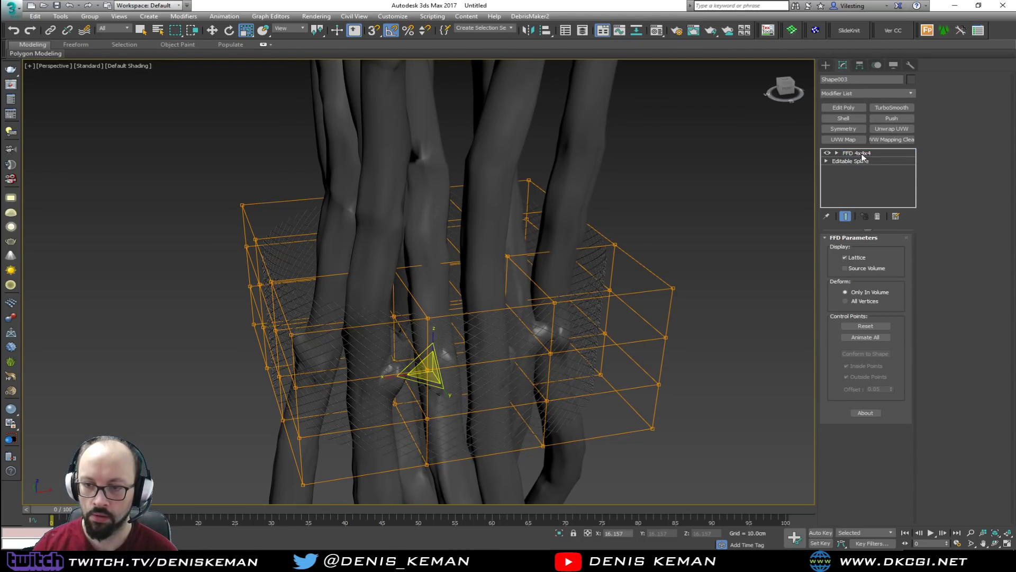
key(1)
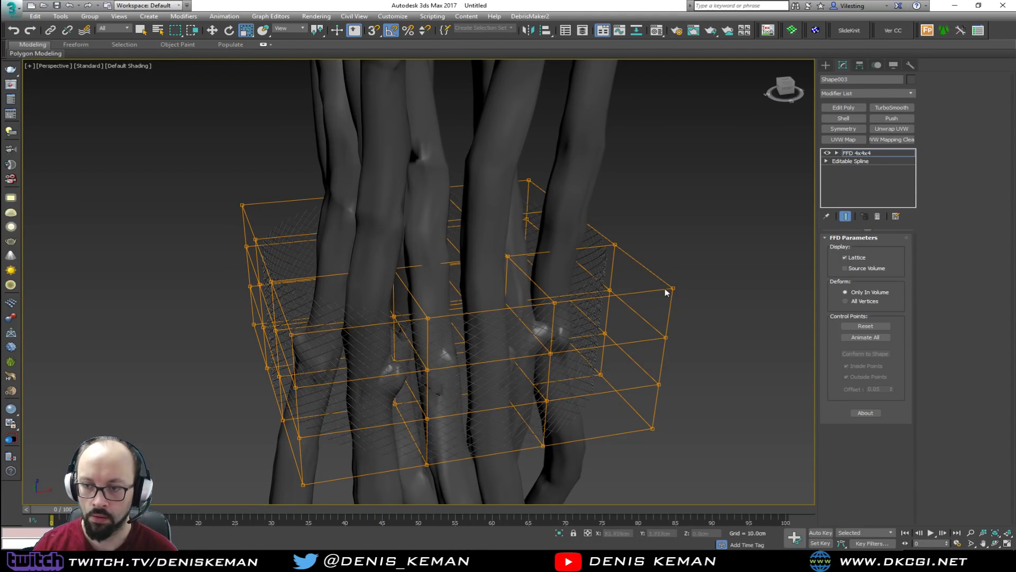
key(w)
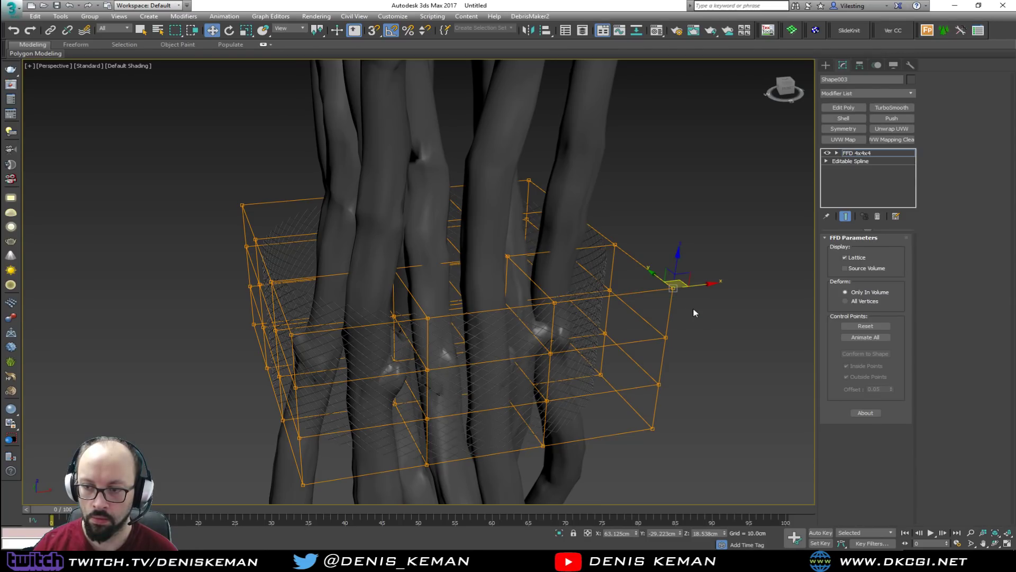
alt+middle_drag(681, 281, 642, 247)
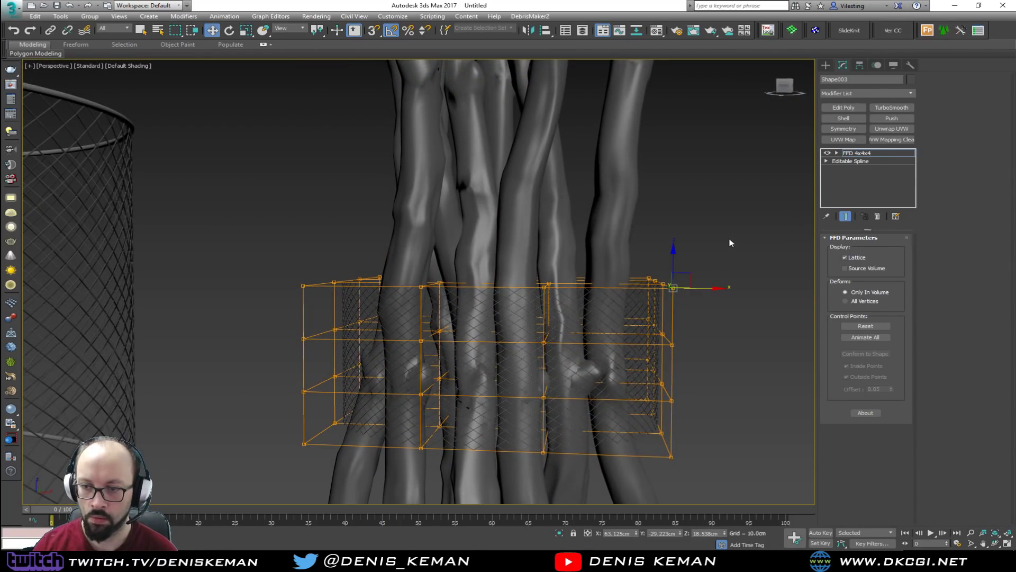
drag(479, 317, 477, 312)
click(491, 340)
alt+middle_drag(491, 340, 520, 354)
key(r)
Try to scale a control point on the front of the lattice, and remove the FFD 4x4x4 modifier
middle_drag(505, 312, 484, 287)
scroll(484, 286, down, 7)
scroll(484, 287, down, 10)
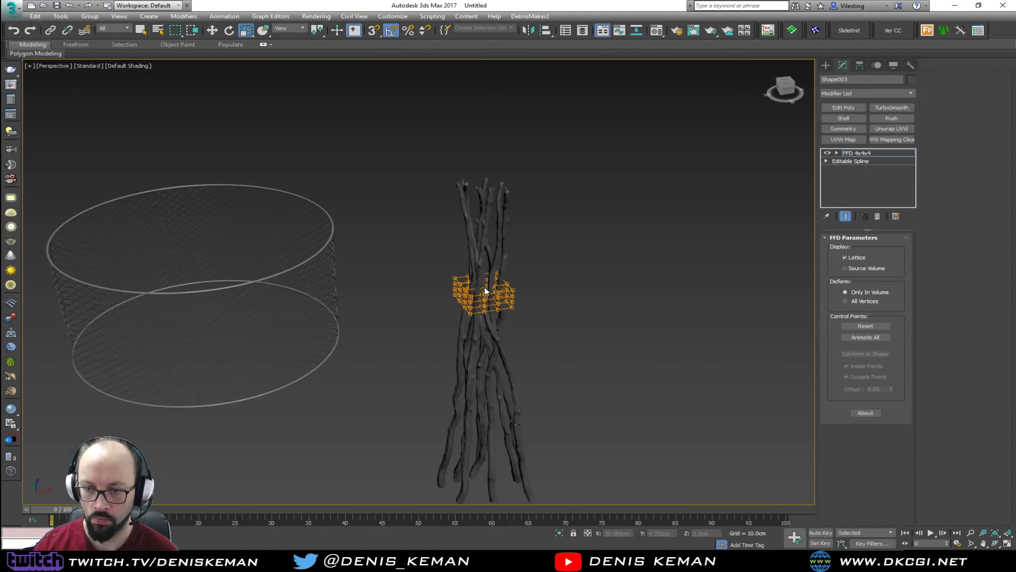
scroll(485, 317, up, 8)
scroll(485, 277, up, 5)
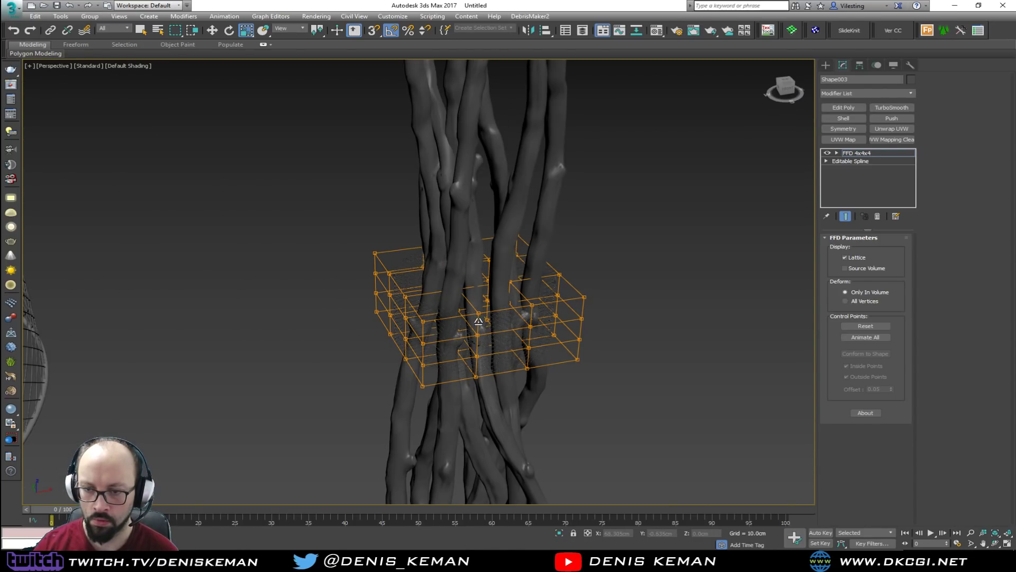
click(477, 327)
drag(477, 332, 476, 312)
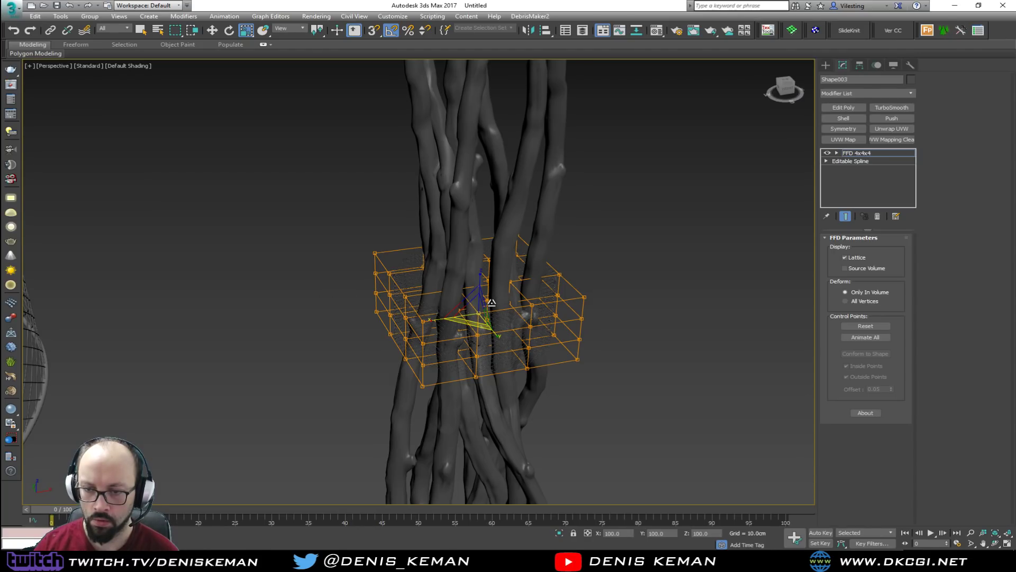
scroll(477, 313, up, 5)
mouse_move(480, 313)
mouse_down()
mouse_move(483, 333)
mouse_move(482, 313)
mouse_up()
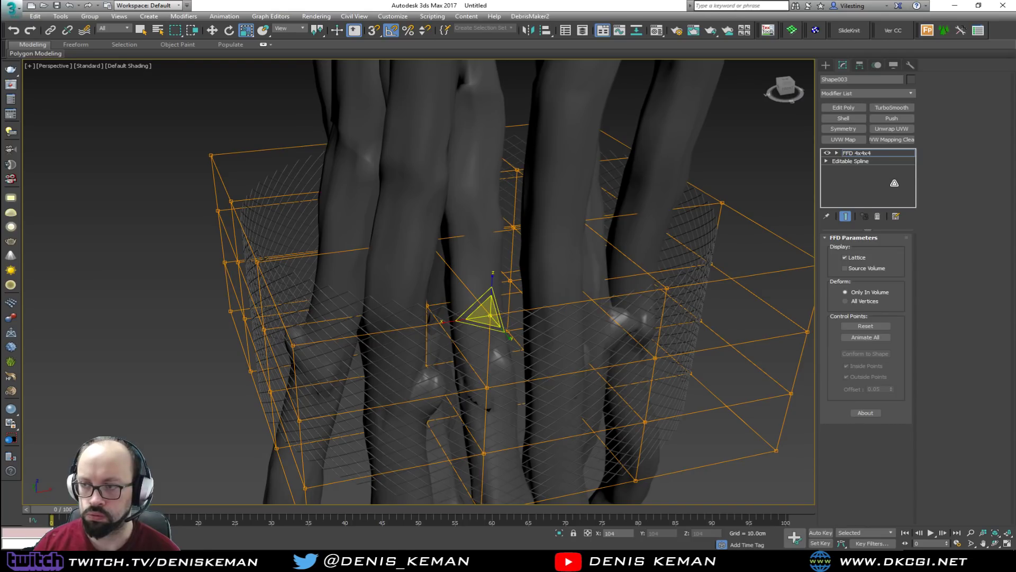
click(877, 216)
Apply an FFD 2x2x2 modifier to the small wire mesh around the branches
scroll(730, 235, down, 6)
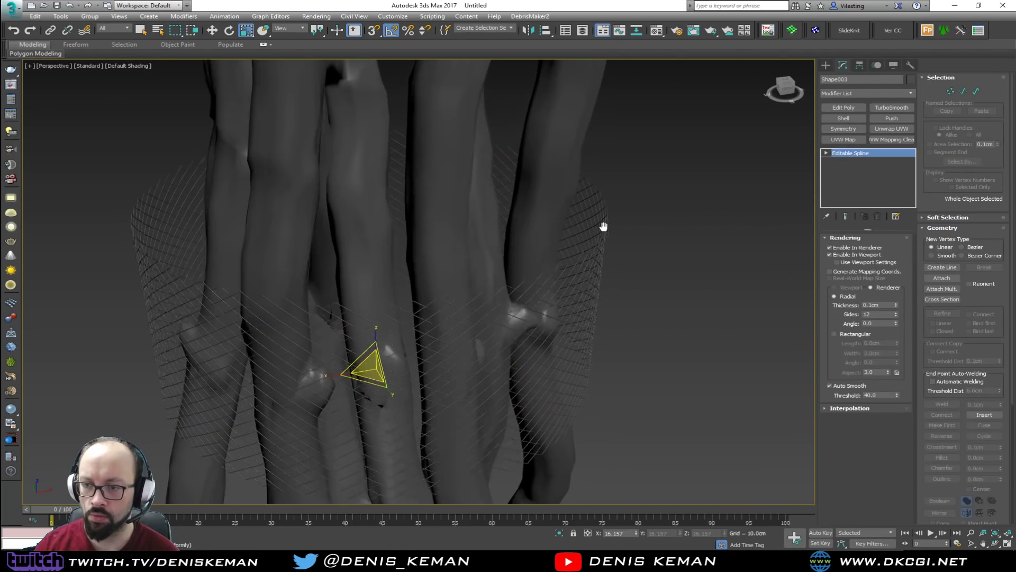
click(665, 241)
click(568, 242)
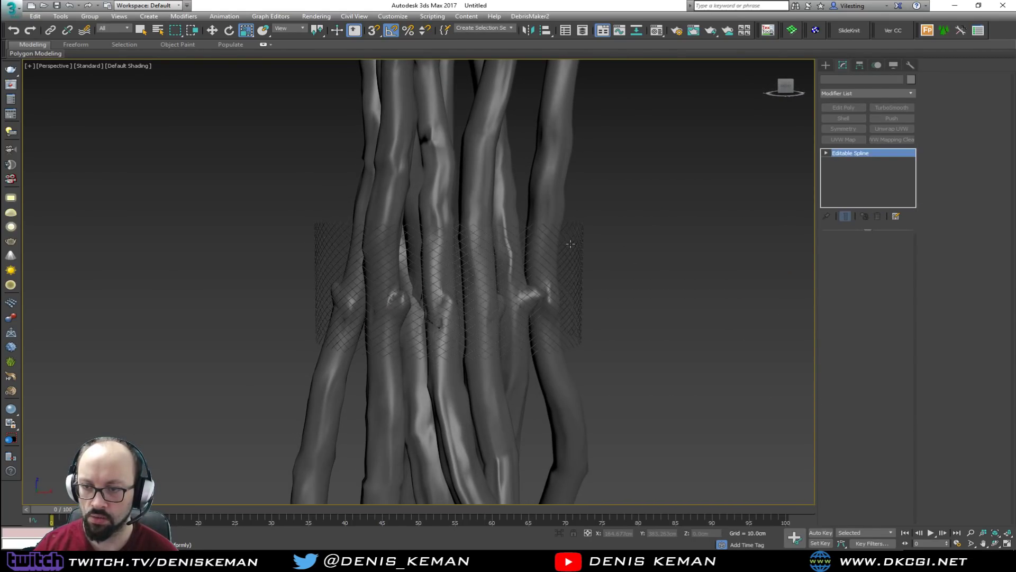
click(841, 95)
key(f)
key(f)
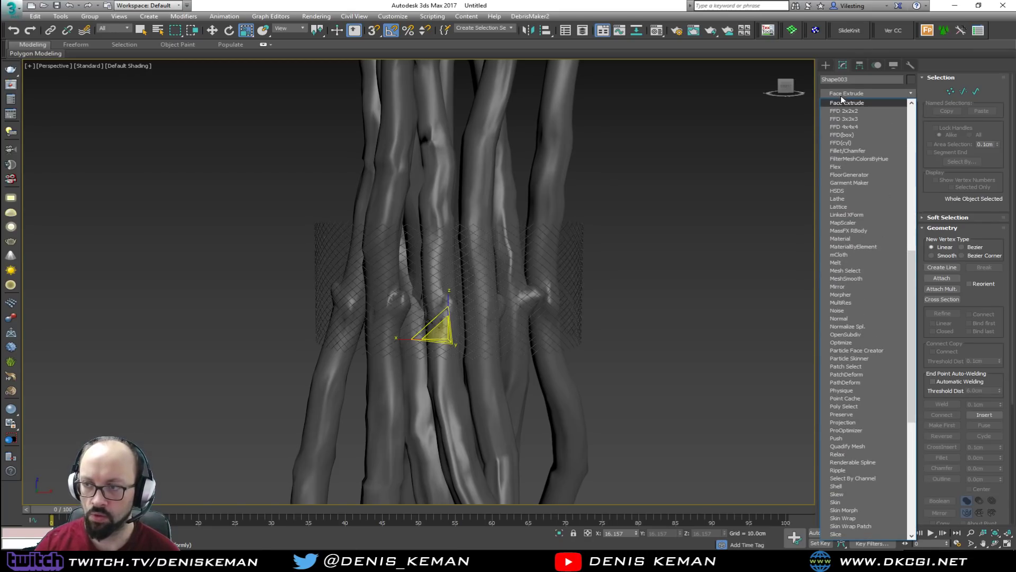
key(Return)
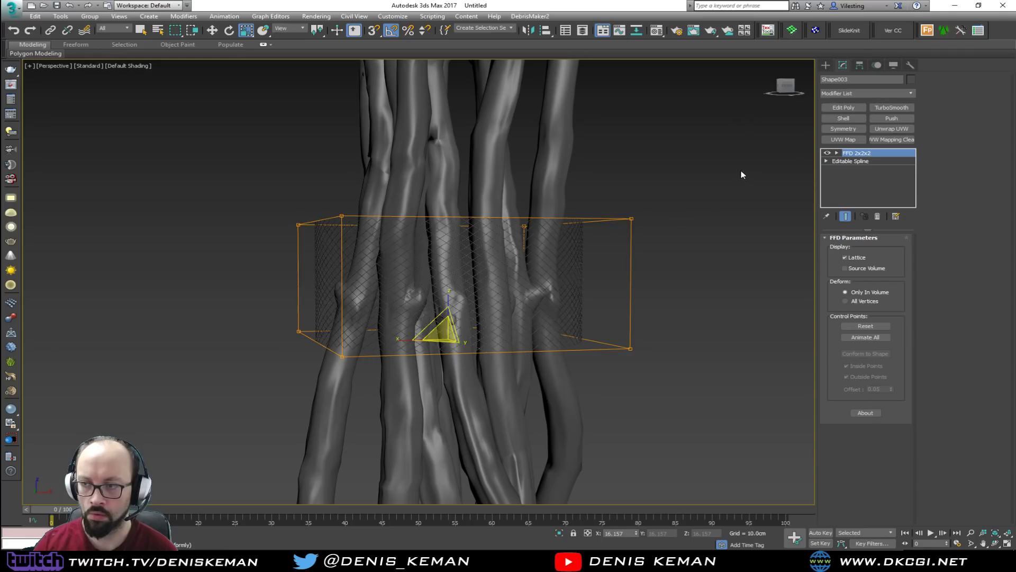
Try to select the upper control points of the 2x2x2 lattice around the branches
drag(699, 165, 221, 266)
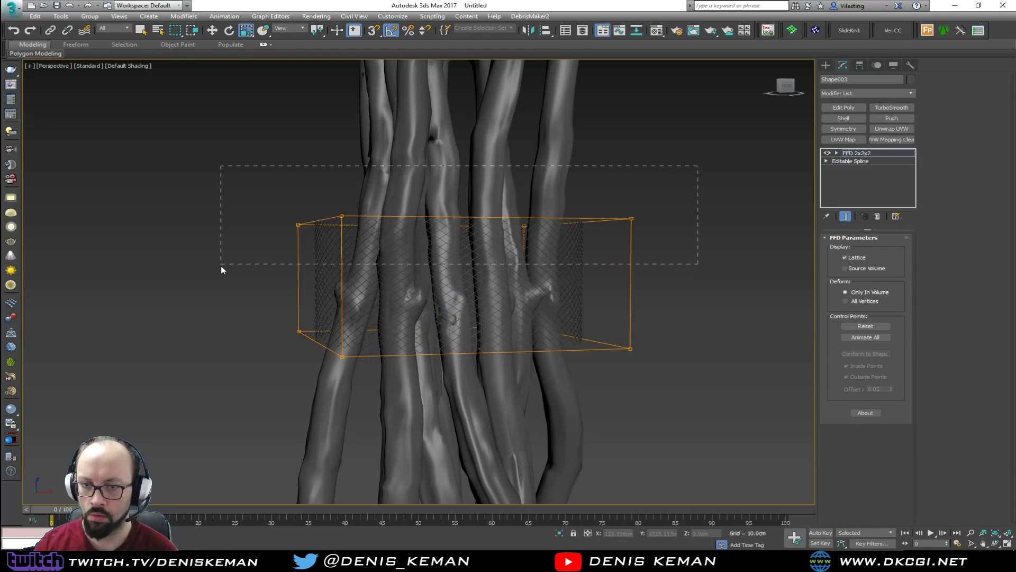
alt+middle_drag(372, 225, 386, 279)
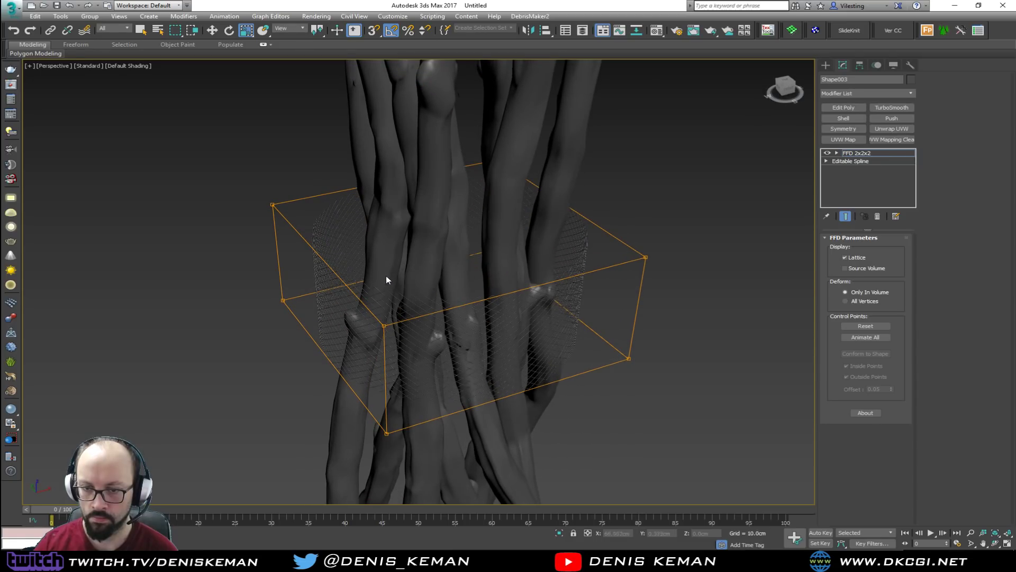
click(384, 327)
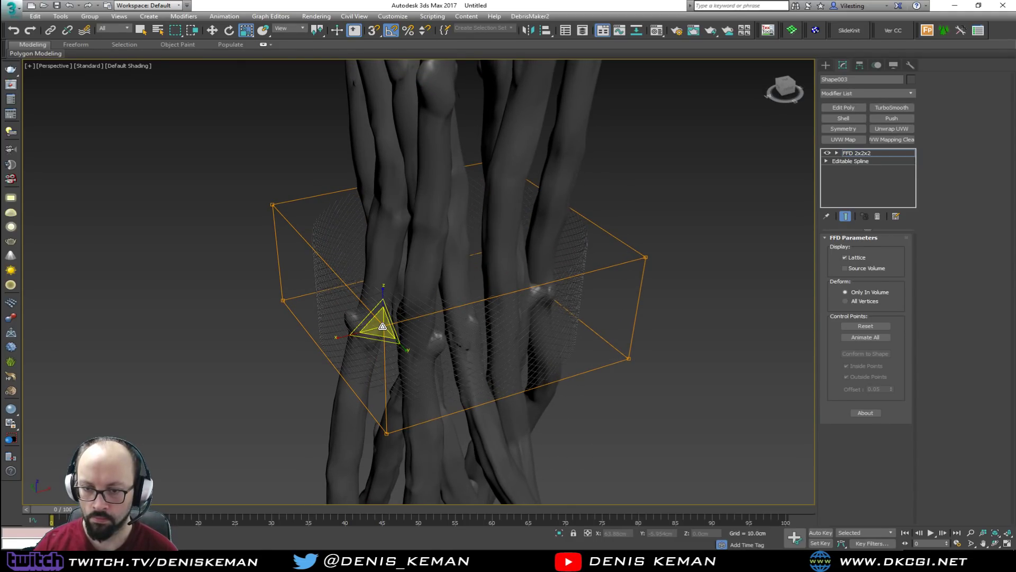
ctrl+click(273, 206)
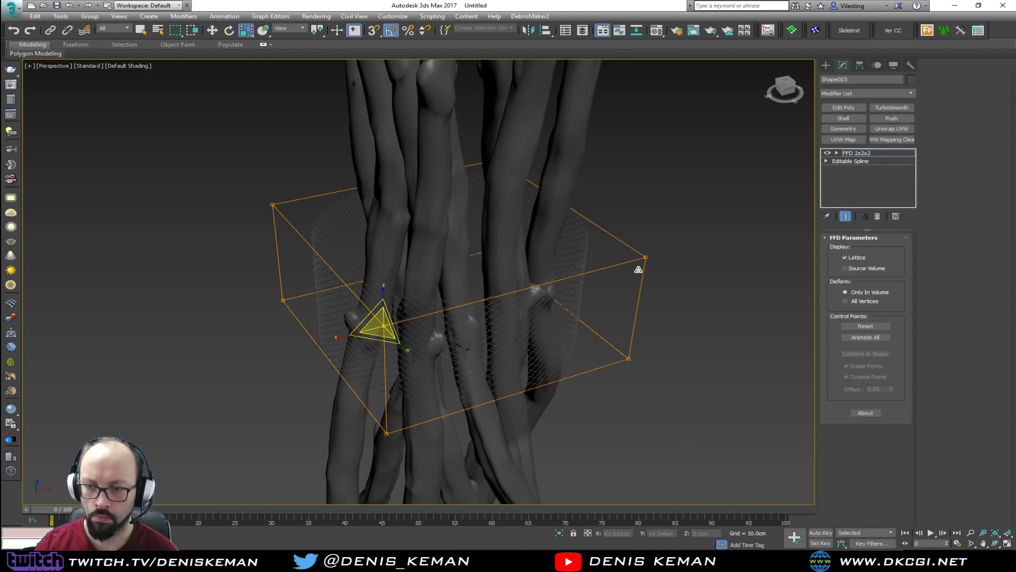
key(ctrl+z)
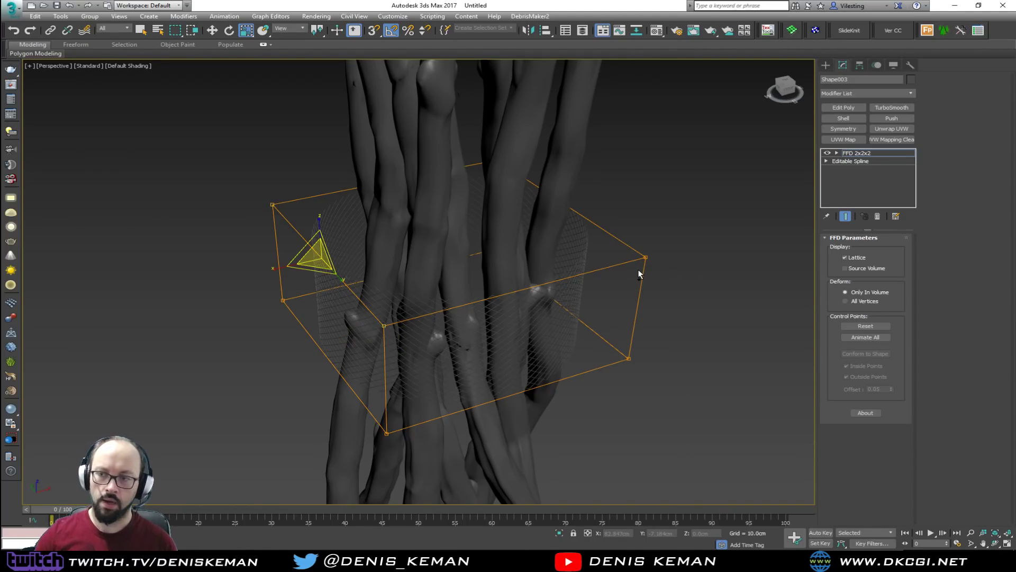
key(ctrl+z)
Remove the FFD 2x2x2 modifier and delete the small wire mesh around the branches
click(877, 216)
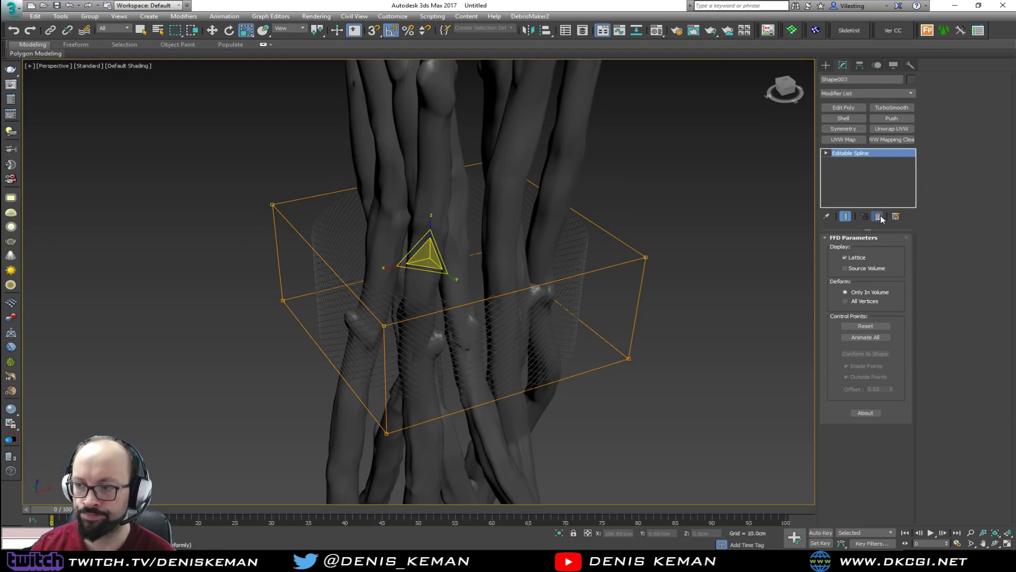
click(650, 249)
alt+middle_drag(649, 245, 537, 282)
scroll(603, 239, down, 5)
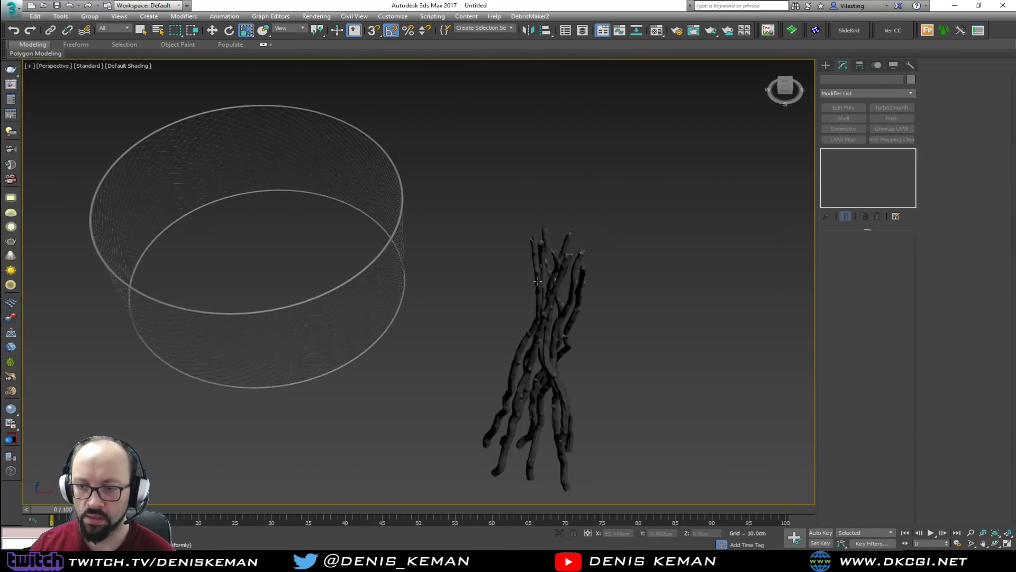
alt+middle_drag(279, 200, 218, 227)
scroll(241, 200, up, 6)
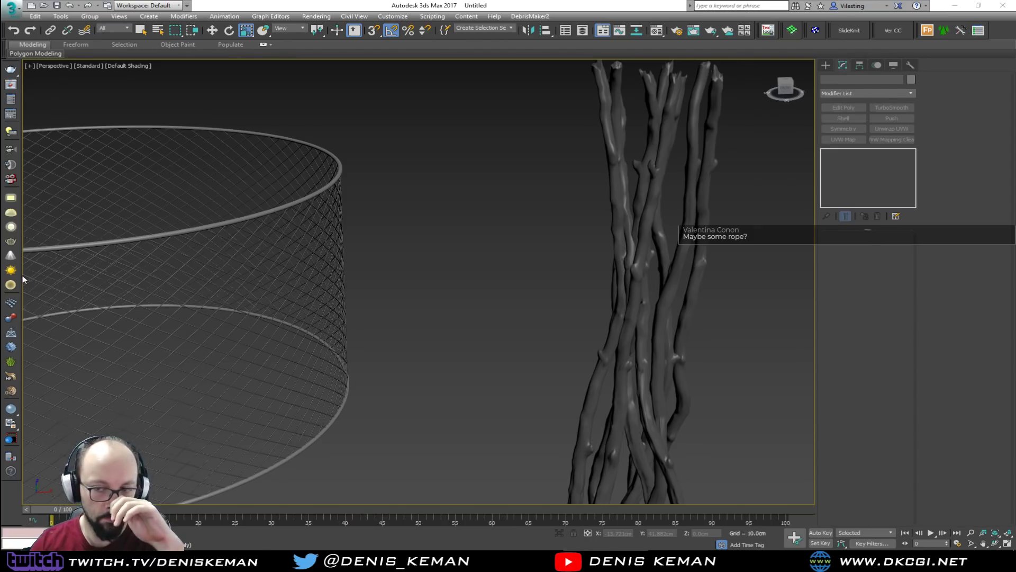
alt+middle_drag(360, 265, 501, 263)
Draw a Helix spline around the branch bundle in the top view, with radii of about 5.4 and 3.8 cm and a height of about 3.9 cm
key(alt+w)
middle_click(461, 174)
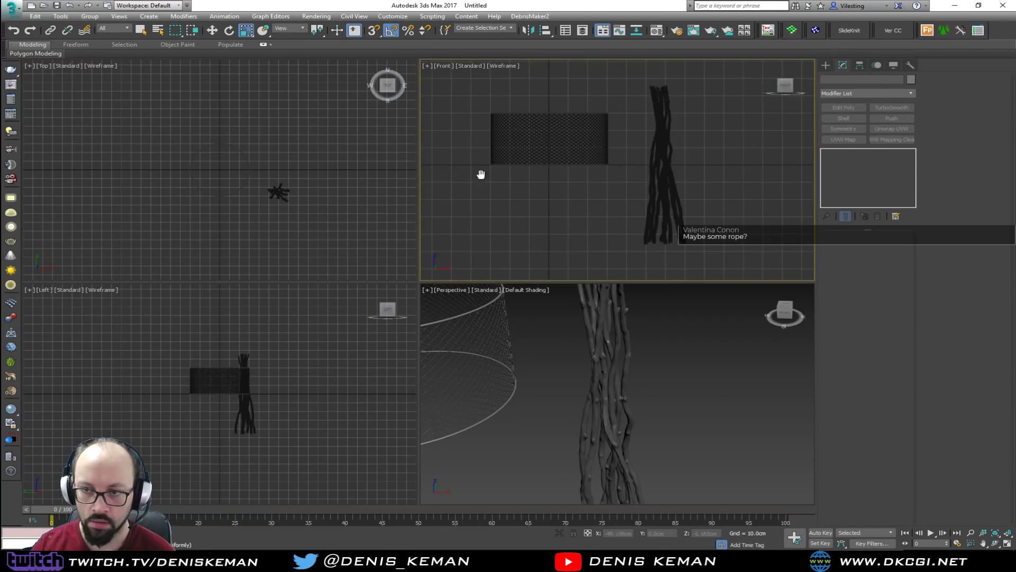
middle_click(294, 208)
key(alt+w)
scroll(445, 256, up, 5)
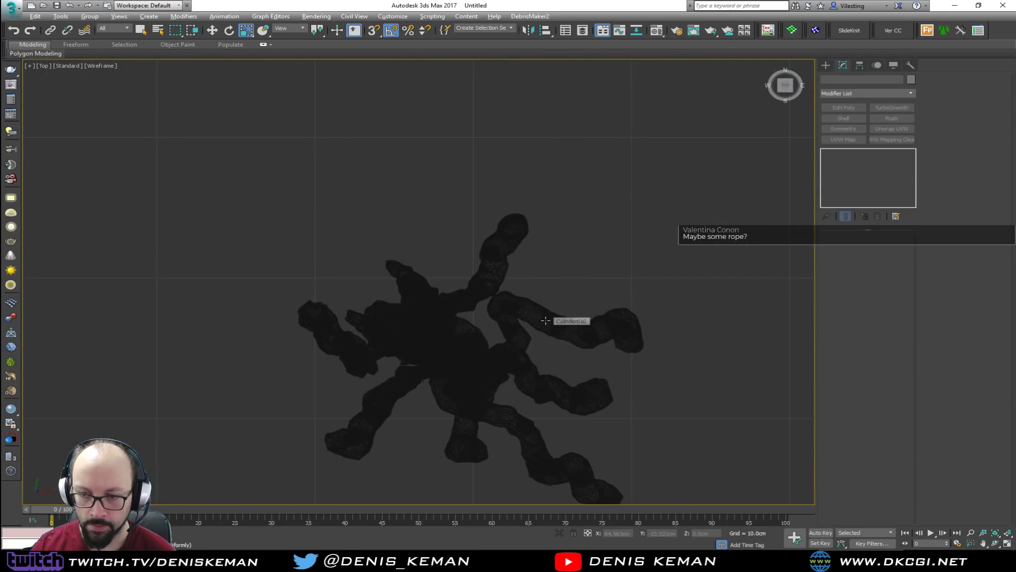
right_click(490, 325)
click(826, 65)
click(843, 81)
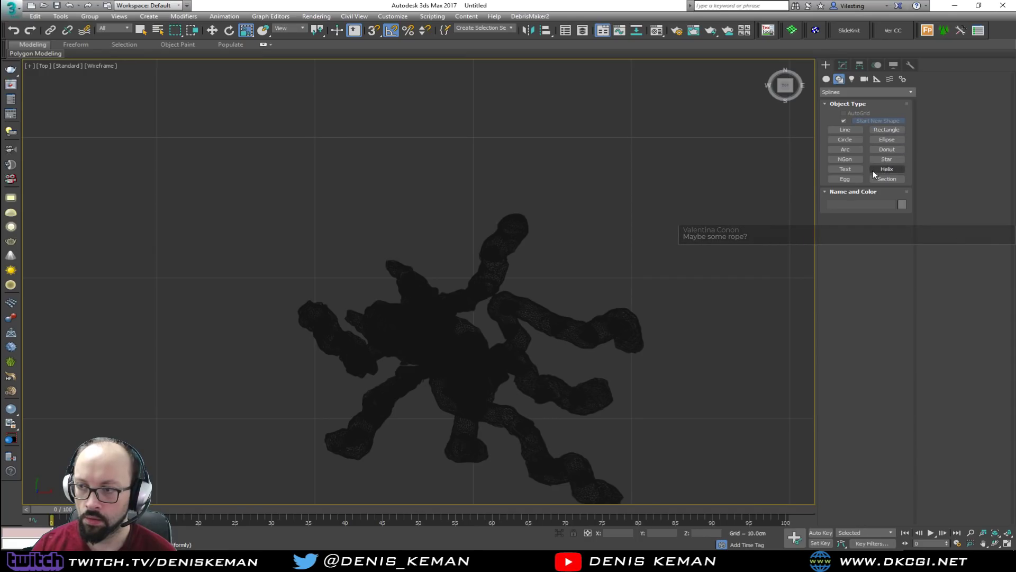
click(887, 170)
drag(469, 340, 538, 302)
click(537, 246)
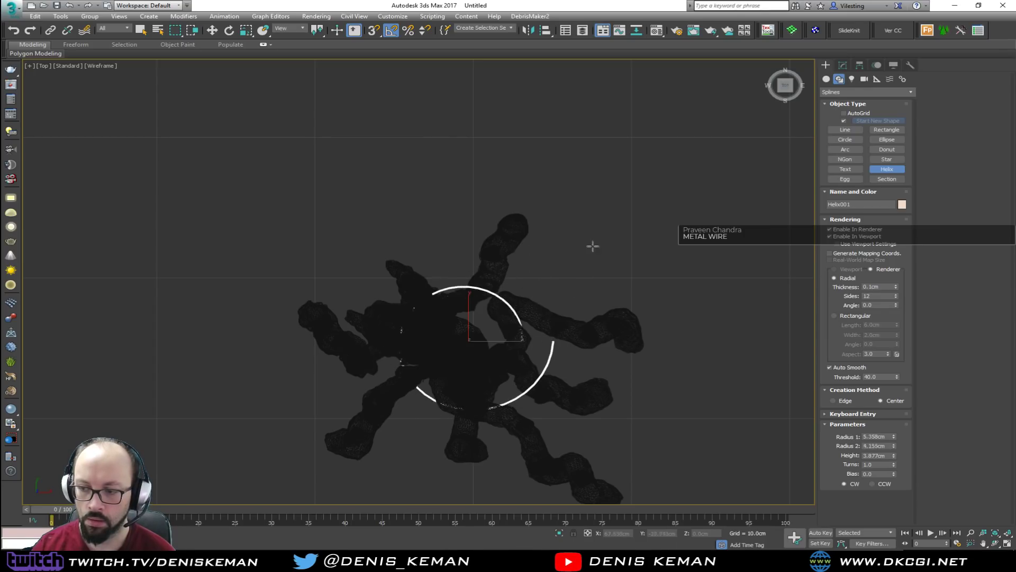
Try to raise the helix to the middle of the branch bundle in the perspective view
key(alt+w)
middle_click(629, 360)
scroll(625, 360, down, 1)
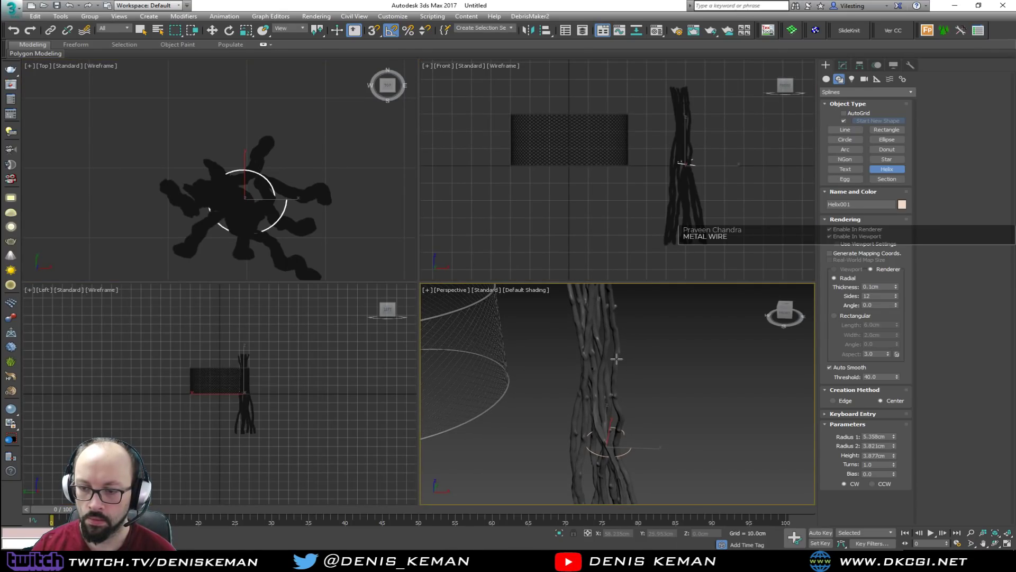
key(alt+w)
middle_drag(511, 323, 512, 381)
scroll(512, 381, down, 3)
key(w)
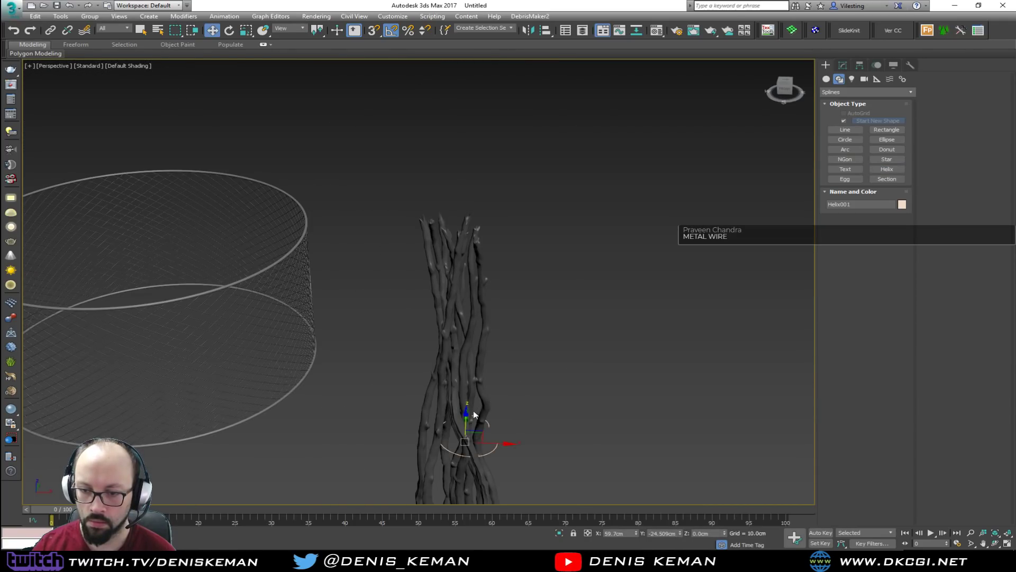
drag(465, 420, 462, 324)
Move the helix around the narrow middle of the branch bundle, at a height of about Z 13.75 cm
alt+middle_drag(461, 324, 415, 345)
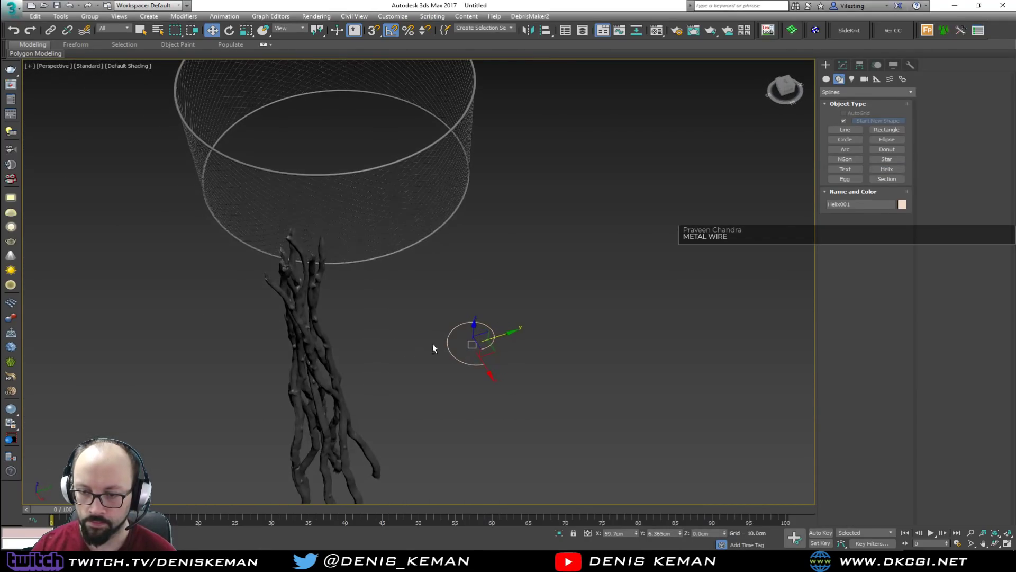
drag(494, 355, 322, 372)
alt+middle_drag(321, 373, 400, 336)
drag(314, 358, 353, 293)
alt+middle_drag(354, 293, 306, 314)
scroll(297, 305, up, 5)
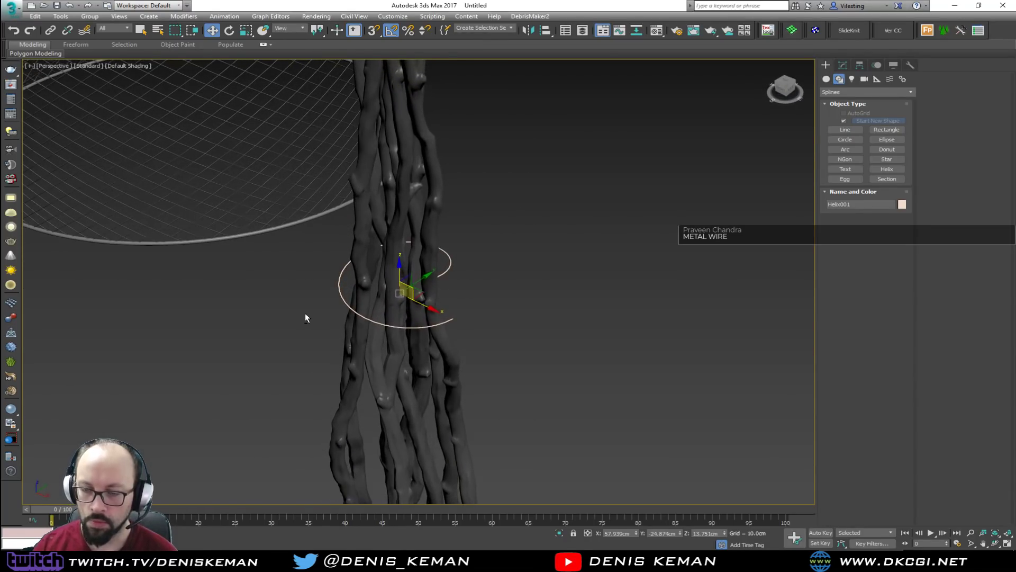
Set the helix height to about 8.8 cm, reduce Radius 2 to about 2.1 cm, and shift the helix slightly on the branches
click(844, 64)
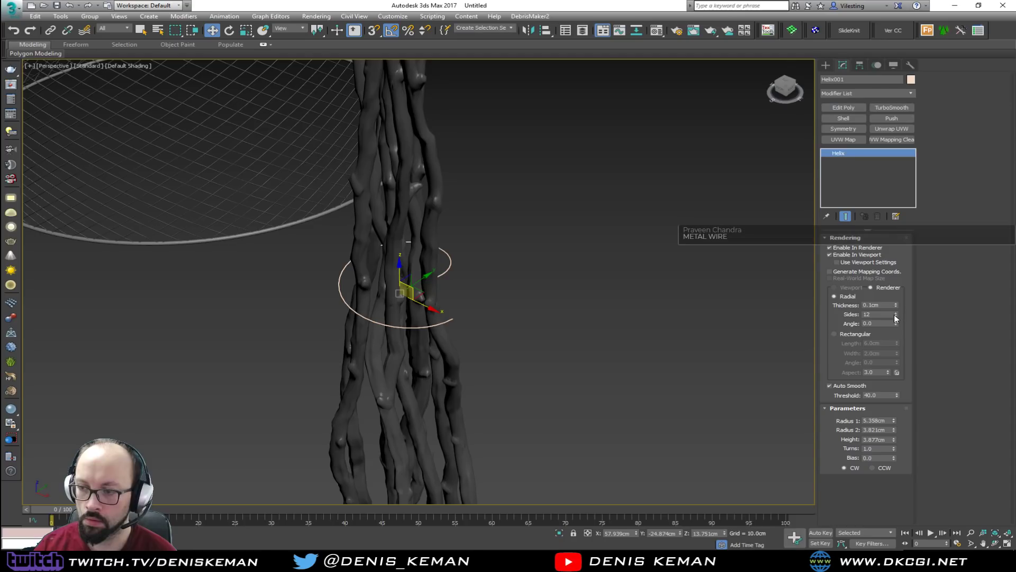
drag(894, 444, 893, 396)
alt+middle_drag(546, 337, 583, 365)
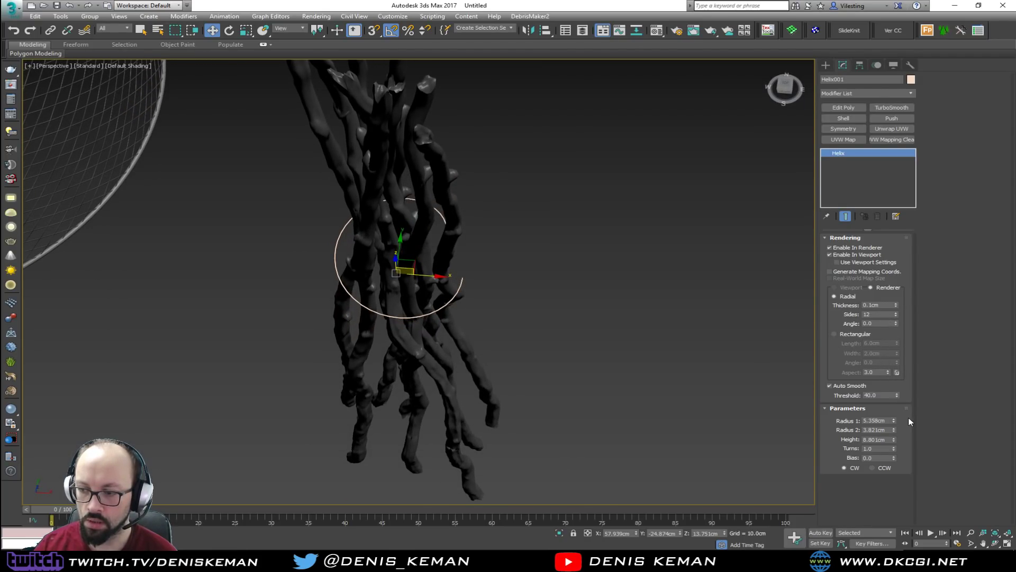
click(894, 430)
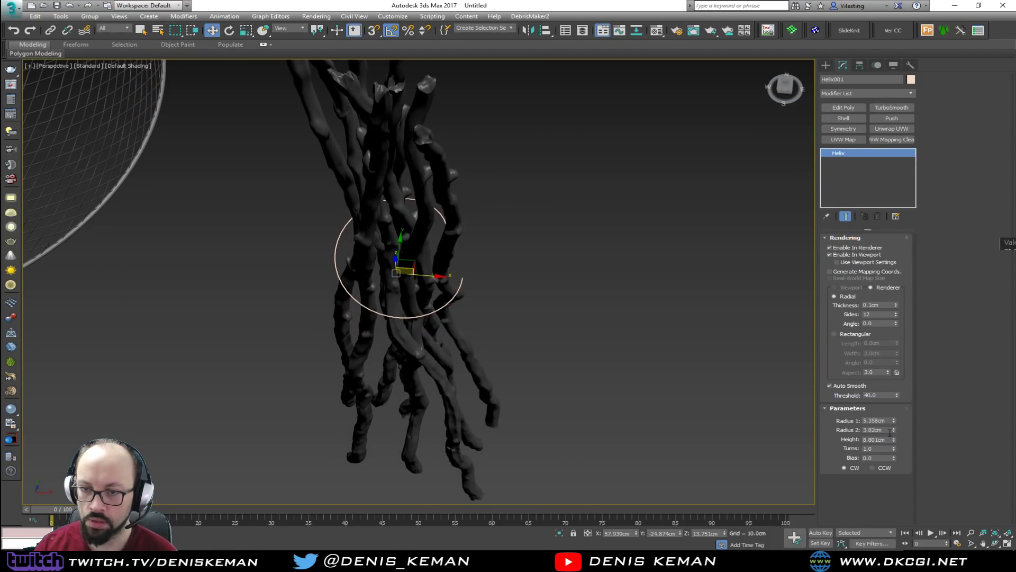
drag(893, 430, 883, 460)
alt+middle_drag(559, 364, 457, 387)
drag(457, 396, 463, 393)
alt+middle_drag(463, 393, 427, 367)
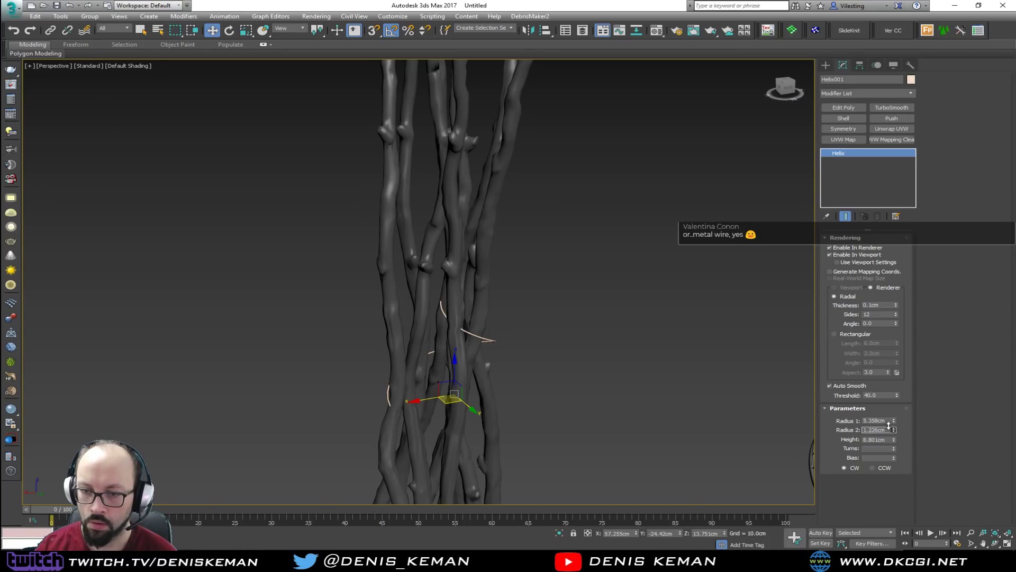
Set the helix turns to 6.76 and widen Radius 2 to about 4.5 cm
drag(893, 447, 853, 178)
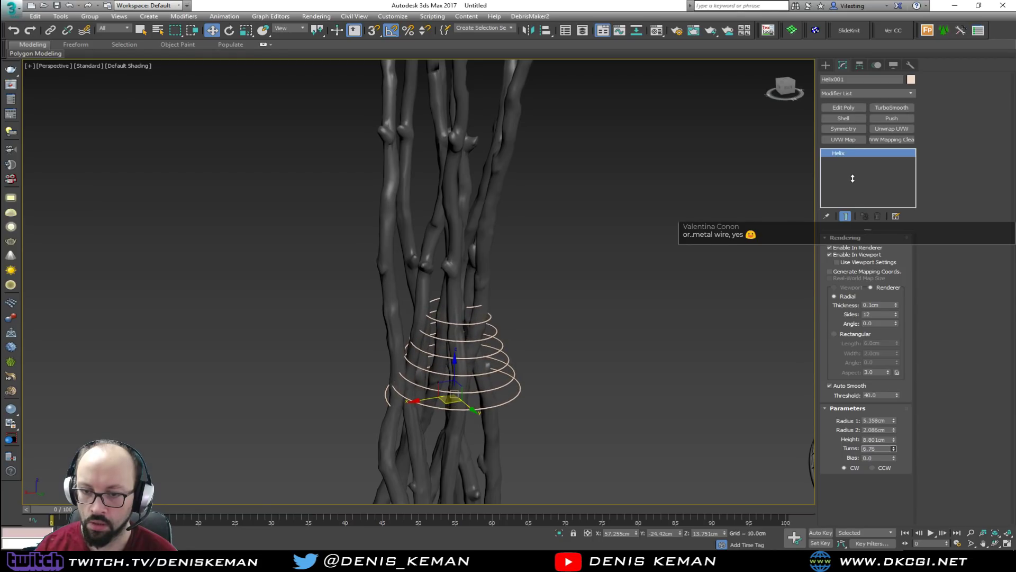
click(887, 408)
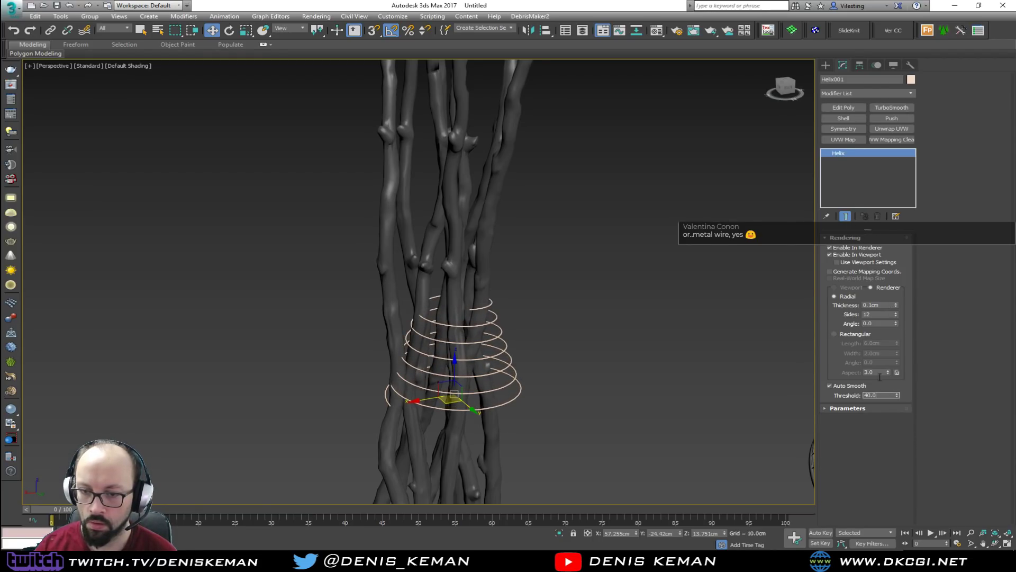
click(877, 408)
drag(894, 429, 890, 393)
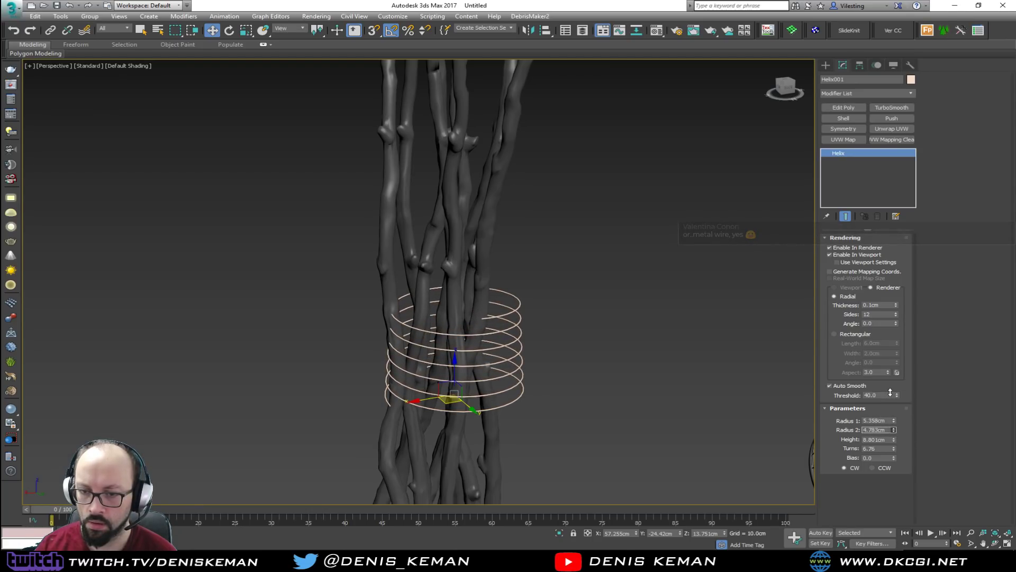
Recenter the helix around the branches and reduce Radius 1 to about 4 cm
alt+middle_drag(492, 400, 510, 402)
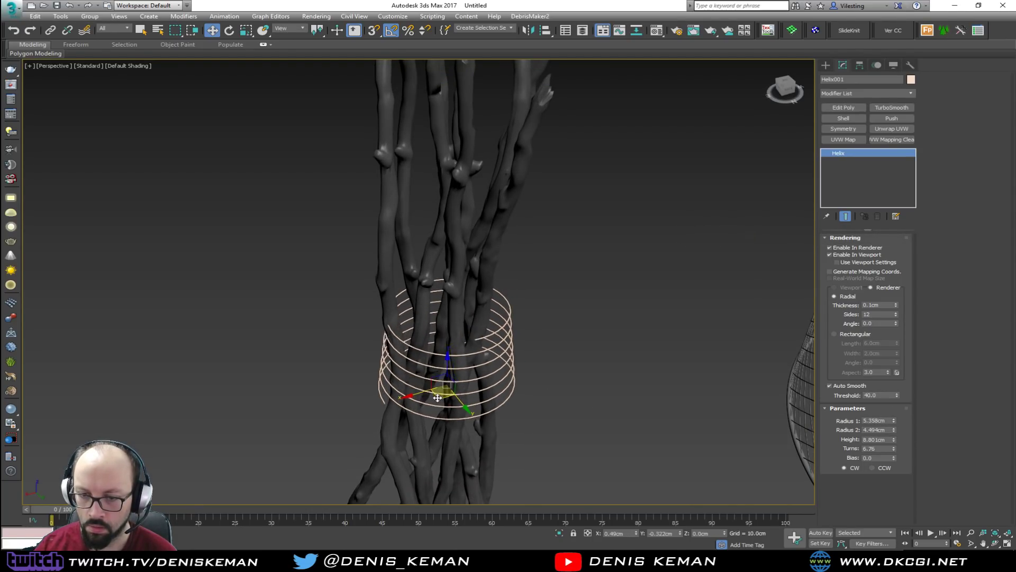
drag(894, 423, 891, 432)
alt+middle_drag(643, 398, 674, 372)
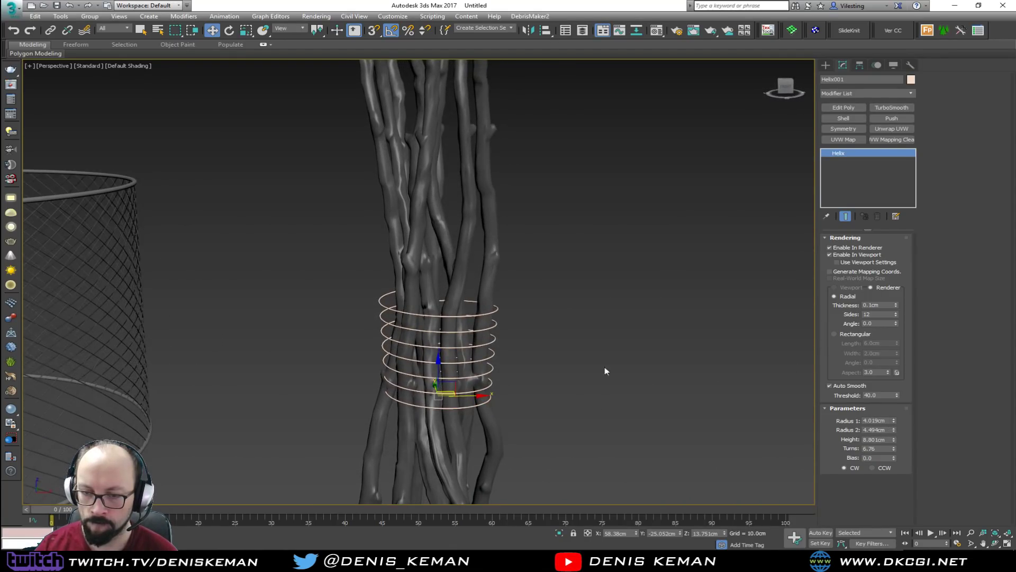
scroll(487, 333, up, 2)
alt+middle_drag(487, 332, 475, 336)
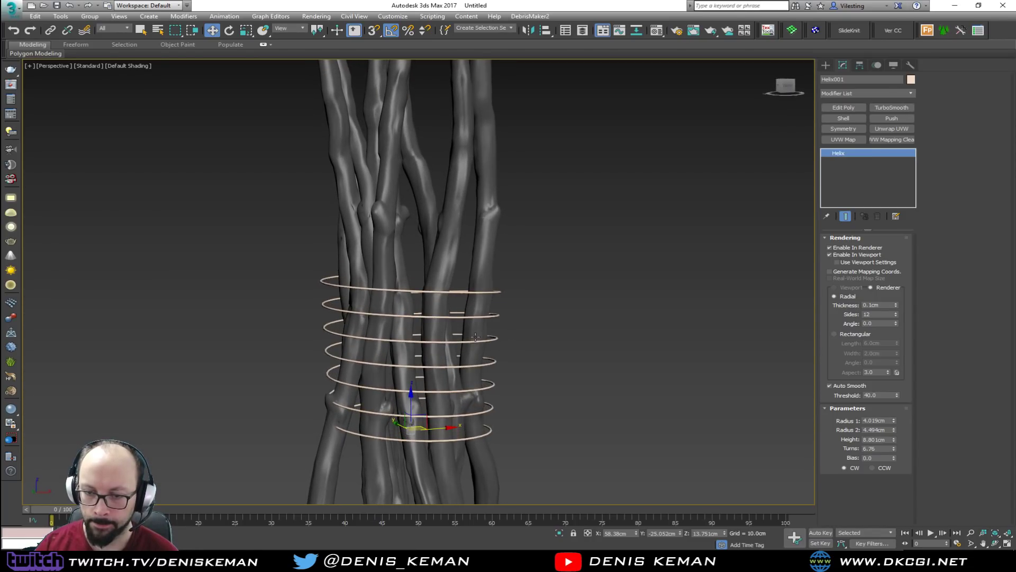
Increase the helix to 18.86 turns and set Radius 1 to about 4.54 cm
drag(894, 449, 873, 364)
mouse_move(539, 392)
alt+middle_down()
mouse_move(567, 352)
mouse_move(544, 338)
mouse_move(539, 391)
alt+middle_up()
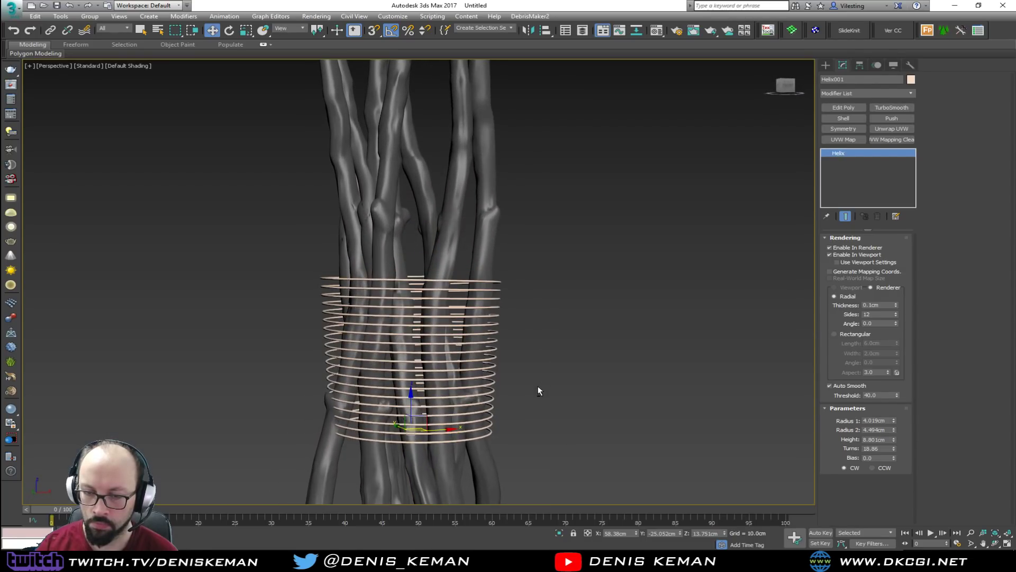
drag(894, 421, 887, 412)
Scale the helix along its Y axis to about 86.5% so it fits closer to the branches
alt+middle_drag(525, 430, 560, 433)
key(r)
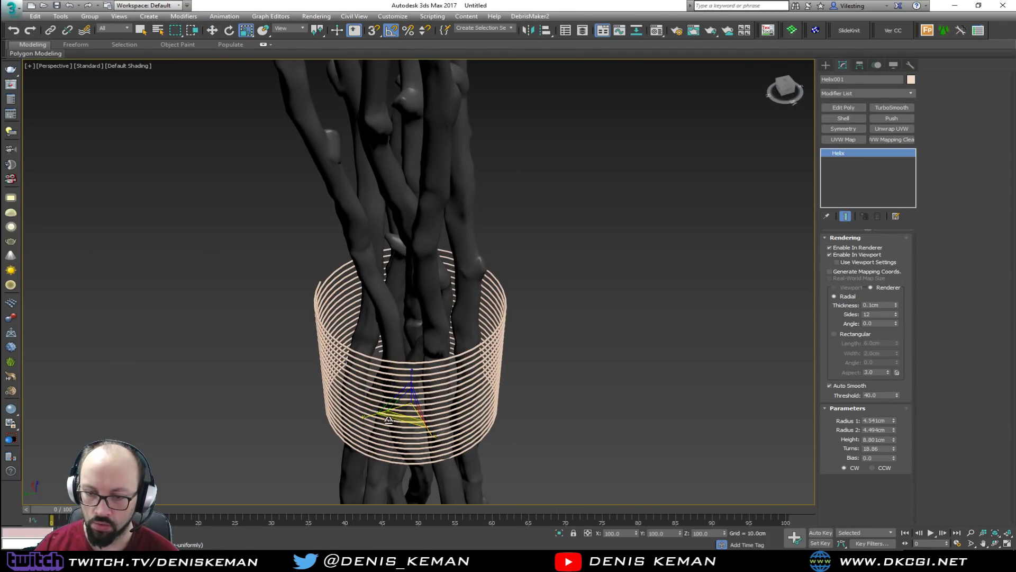
drag(369, 416, 373, 412)
alt+middle_drag(373, 410, 270, 357)
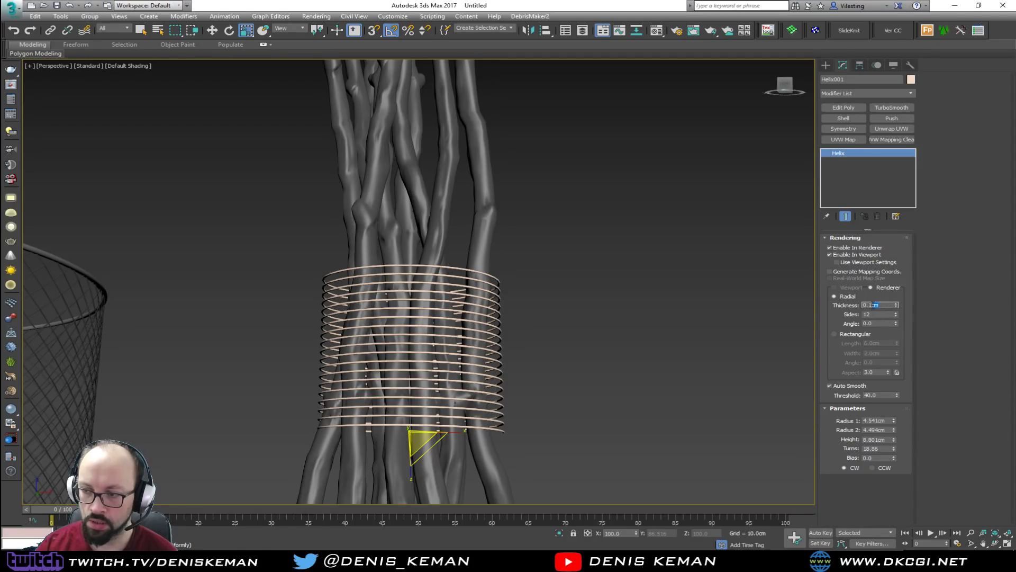
Try a helix thickness of 0.5 cm, and reduce it to 0.4 cm
text(0.5)
key(Return)
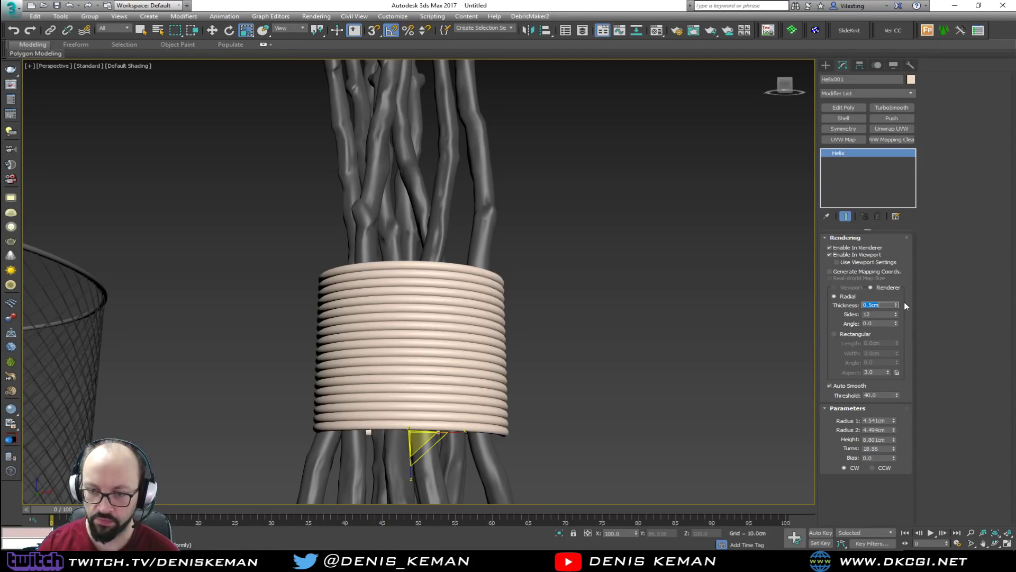
alt+middle_drag(544, 273, 517, 303)
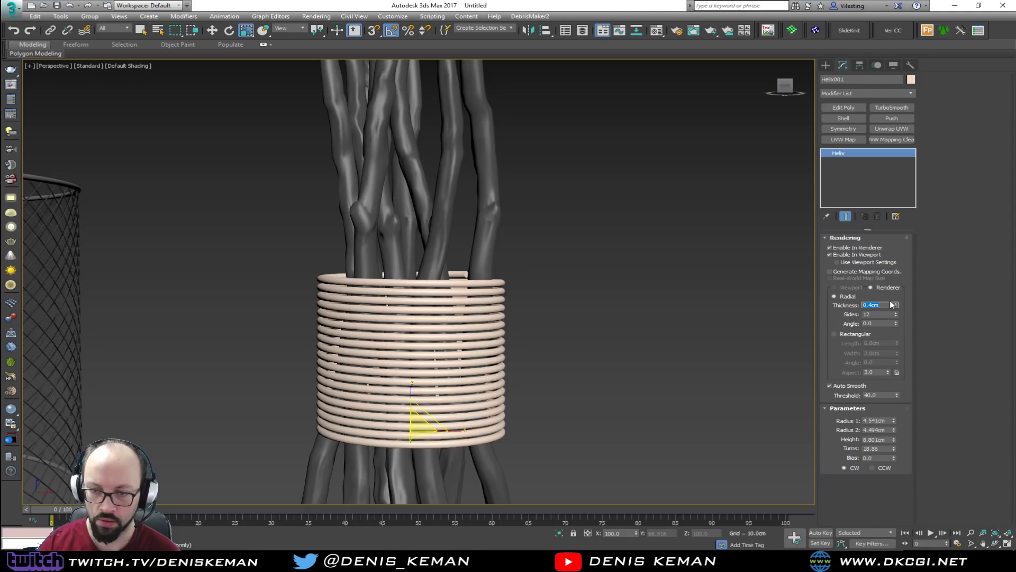
alt+middle_drag(553, 298, 444, 322)
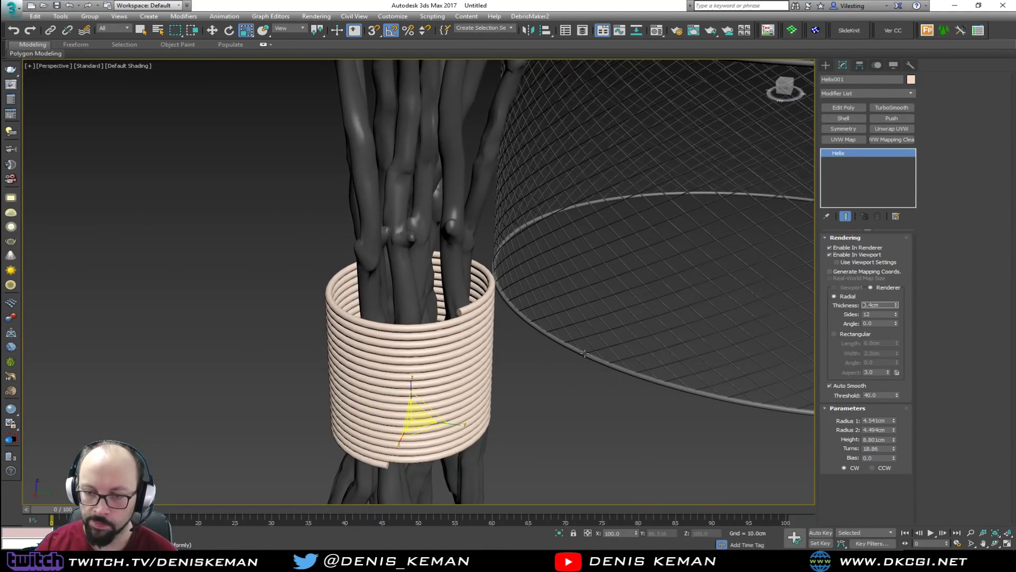
Add an FFD 3x3x3 modifier to the helix and enter control-point editing
click(851, 94)
key(f)
click(853, 119)
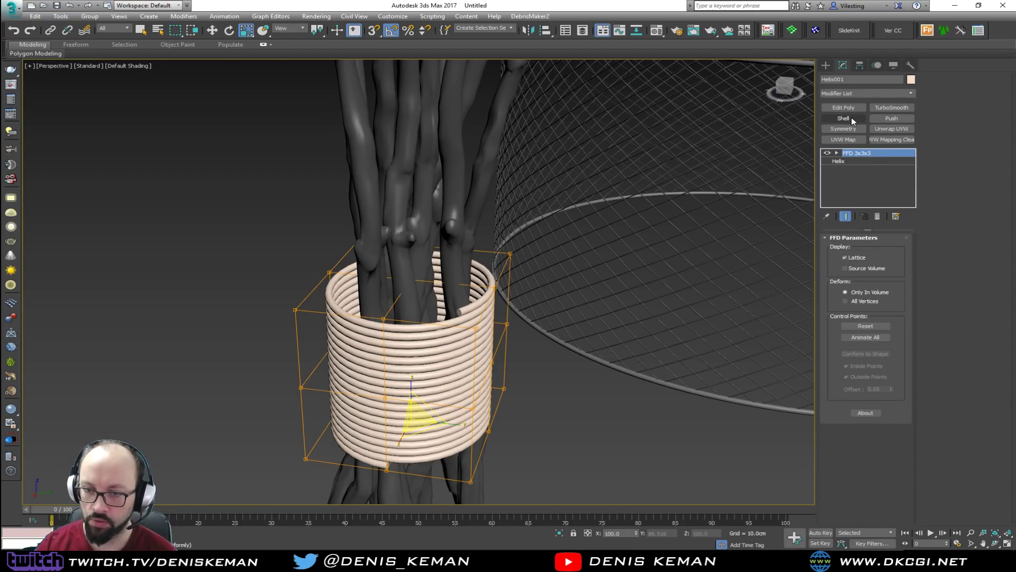
key(1)
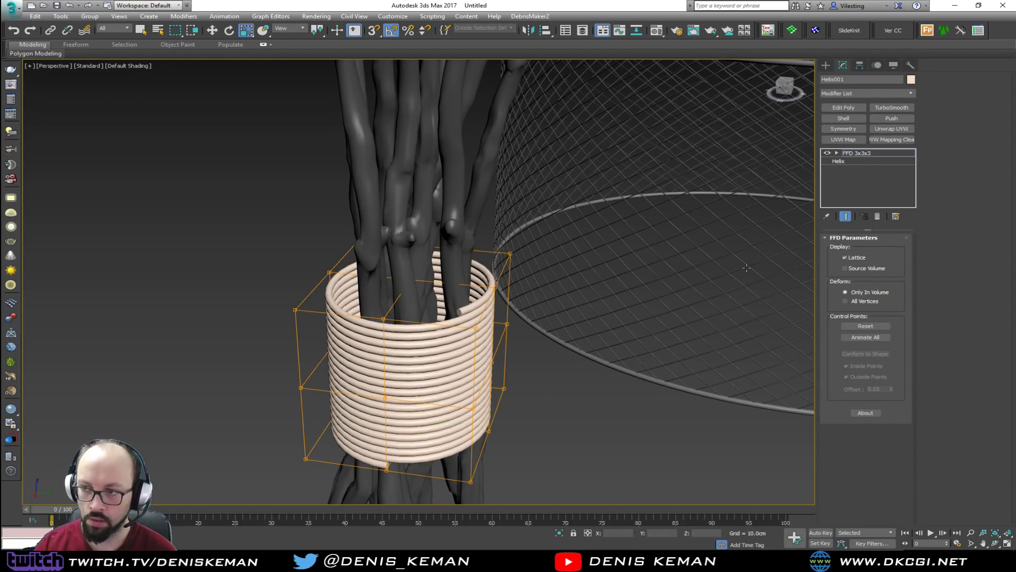
Move the mid-height control point in the middle of the helix's side inward along Y by about 1.1 cm
click(491, 364)
key(w)
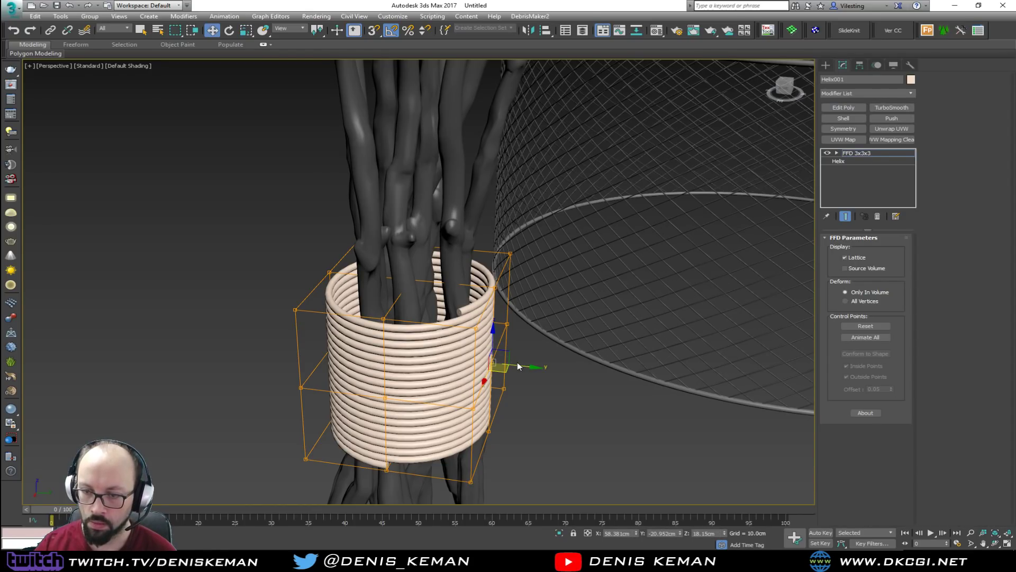
click(494, 363)
drag(516, 367, 501, 368)
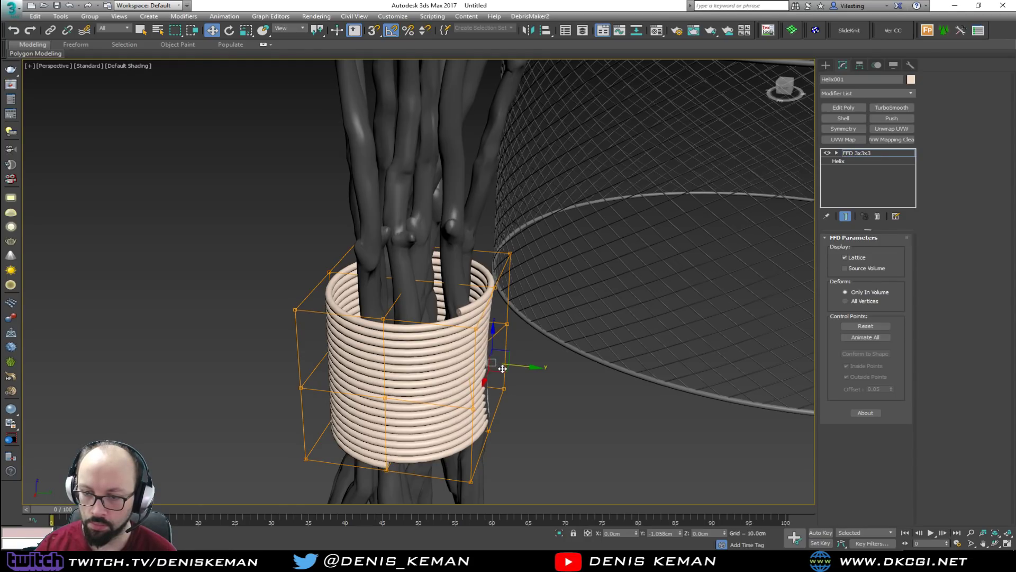
Pull the adjacent mid-height corner control point inward, and shift the mid-side control point outward to cover the protruding branch
alt+middle_drag(510, 365, 475, 381)
click(416, 415)
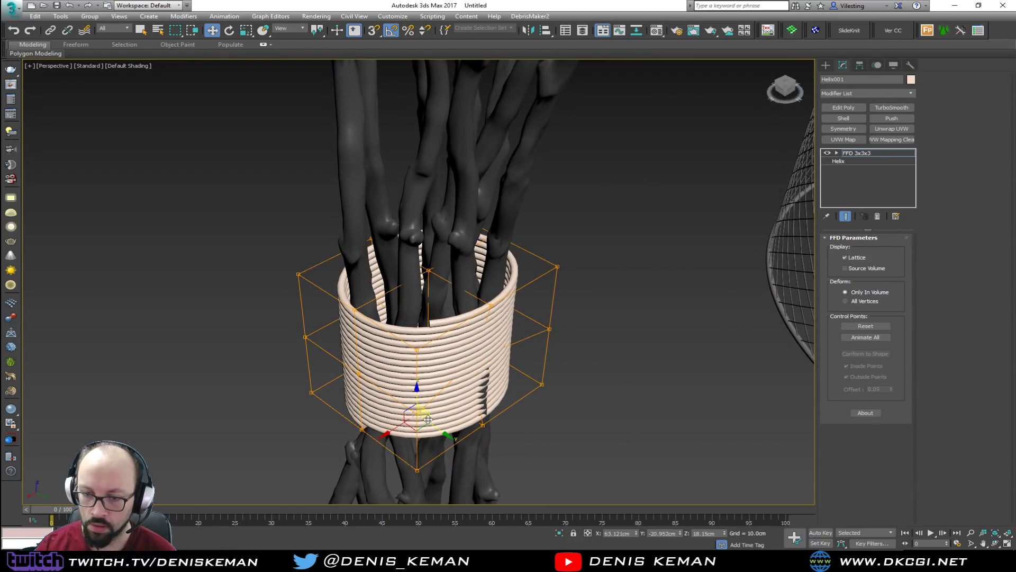
drag(414, 425, 438, 382)
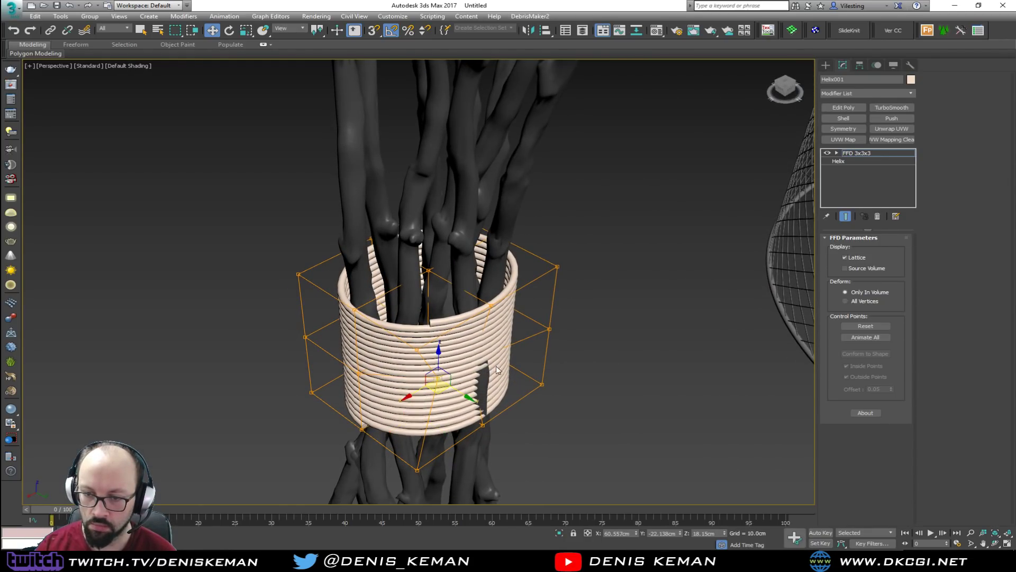
click(507, 352)
drag(482, 355, 488, 366)
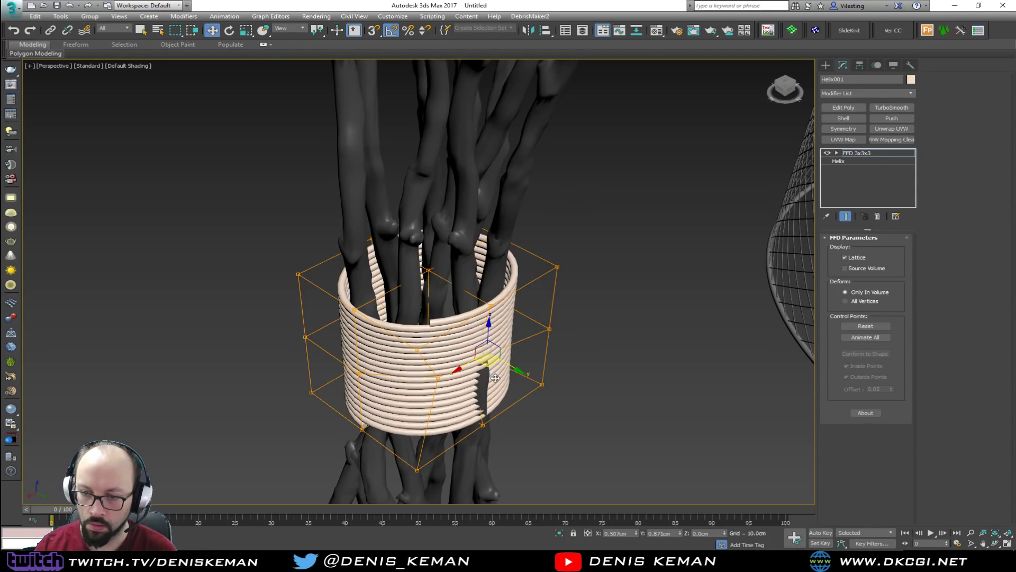
Move the mid-height control points on the +Y side farther outward so the coils clear the branches
alt+middle_drag(497, 379, 460, 361)
drag(425, 307, 441, 323)
click(435, 255)
drag(437, 267, 410, 222)
right_click(410, 222)
click(440, 307)
drag(446, 324, 458, 334)
Select the top and bottom control points of the +X/+Y corner and move them inward to about X 62.2, Y -21.6 cm
alt+middle_drag(424, 317, 332, 352)
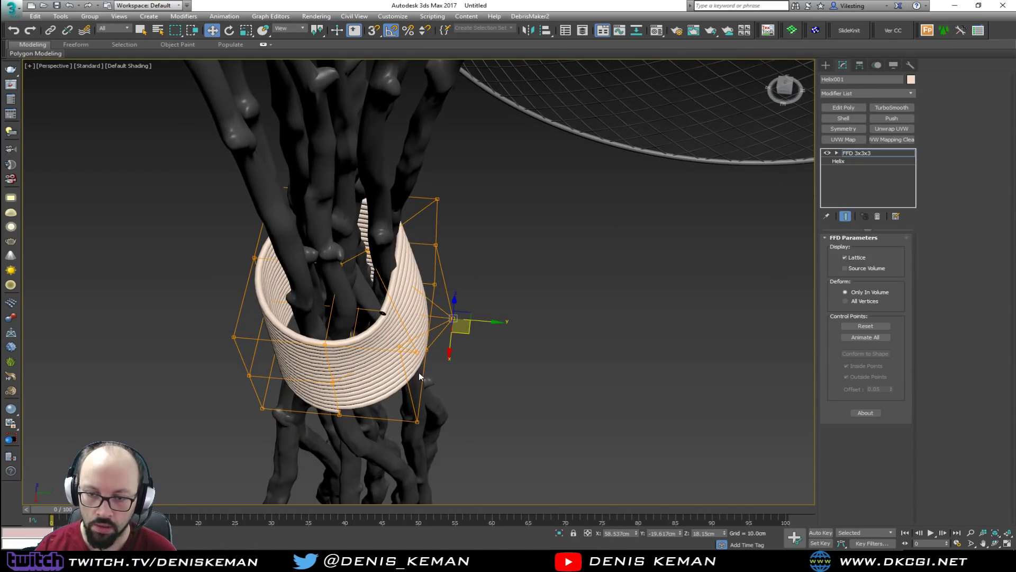
alt+middle_drag(405, 350, 411, 281)
click(414, 288)
ctrl+click(415, 431)
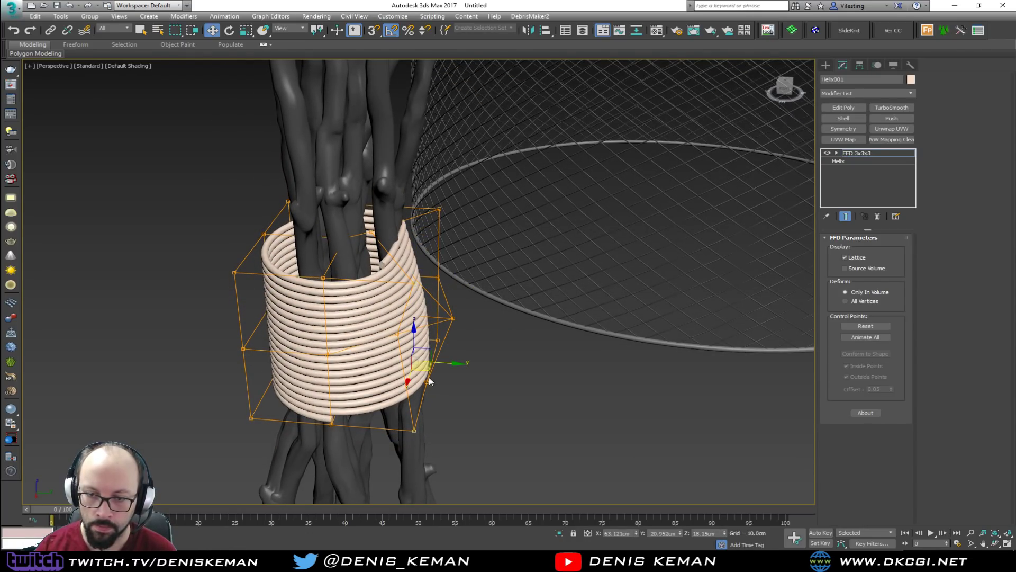
mouse_move(419, 364)
mouse_down()
mouse_move(391, 369)
mouse_move(406, 373)
mouse_move(416, 360)
mouse_up()
Select the control-point column at the +X/-Y corner and move it inward to about X 63.5, Y -27.4 cm
alt+middle_drag(174, 333, 216, 350)
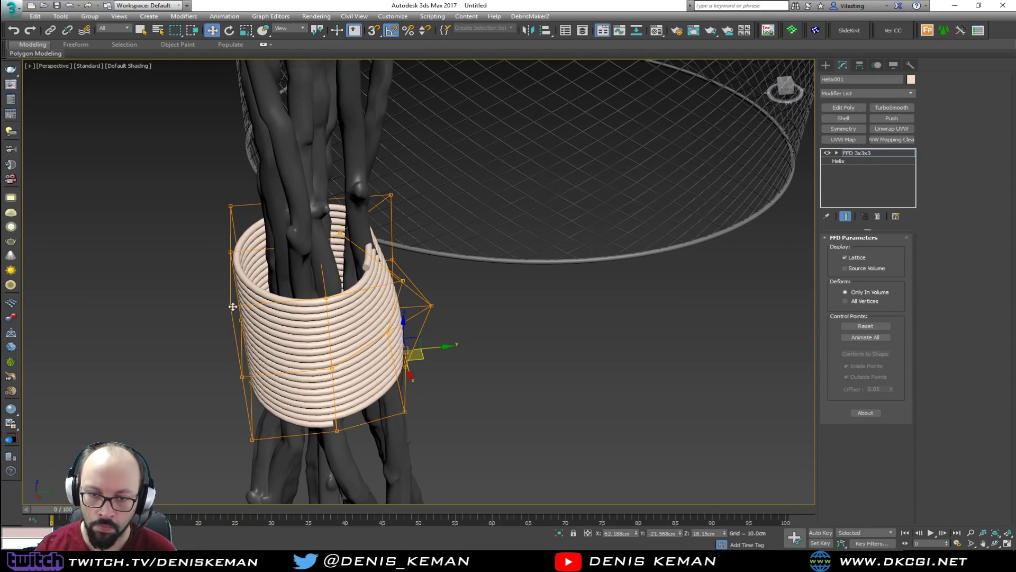
ctrl+click(241, 377)
ctrl+click(253, 441)
alt+middle_drag(256, 442, 258, 424)
drag(256, 390, 295, 396)
alt+middle_drag(295, 396, 255, 280)
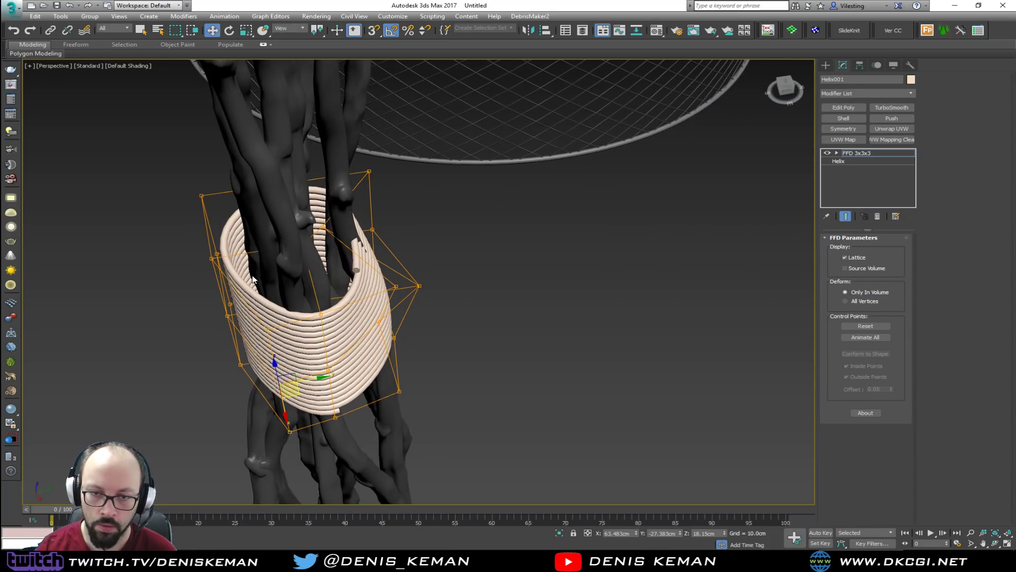
Pull the middle control-point column on the -Y side in to Y about -27 cm, with its bottom point at about -28.1 cm
click(211, 258)
click(229, 317)
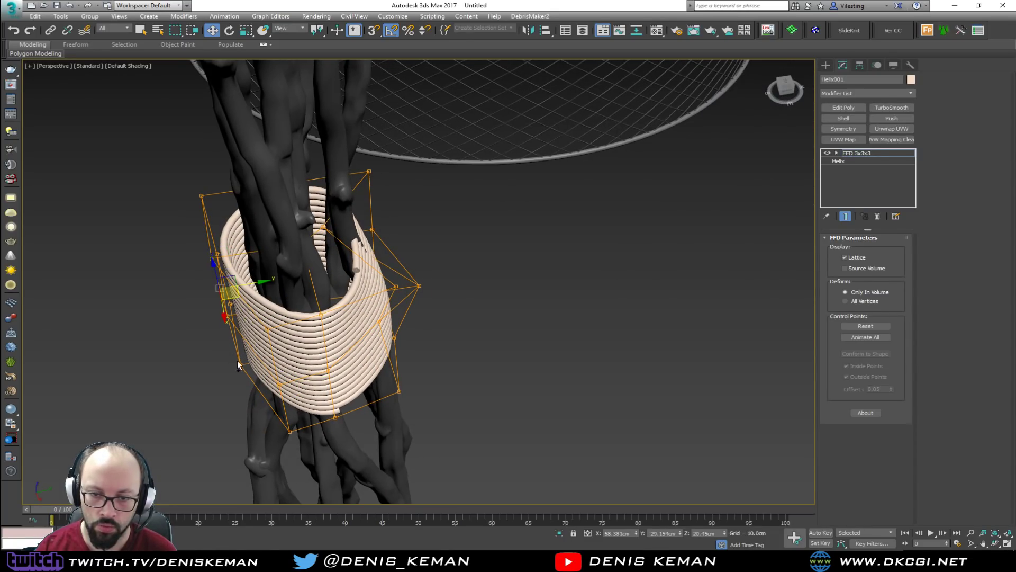
drag(262, 312, 307, 305)
alt+middle_drag(307, 305, 359, 325)
key(F3)
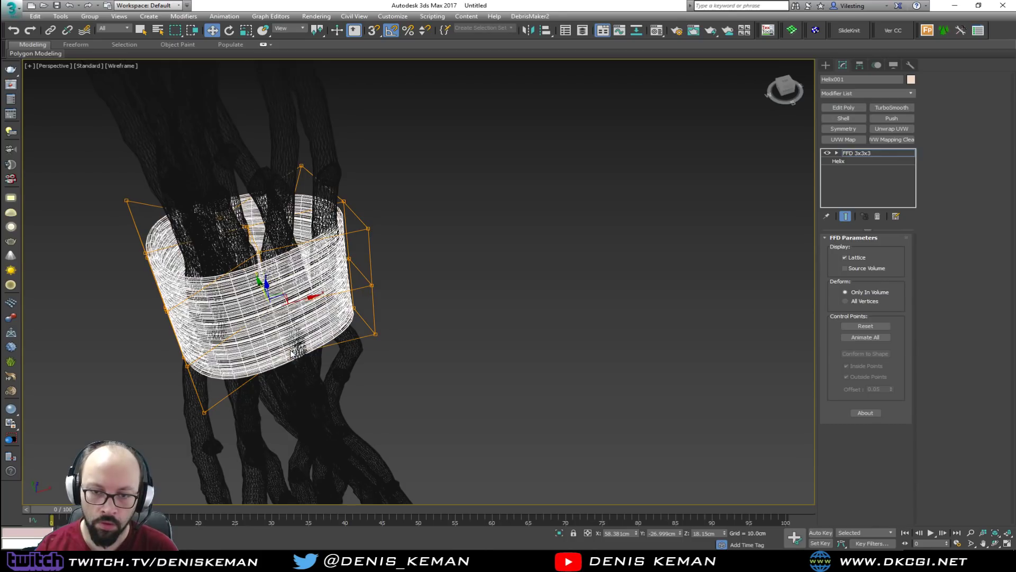
key(F3)
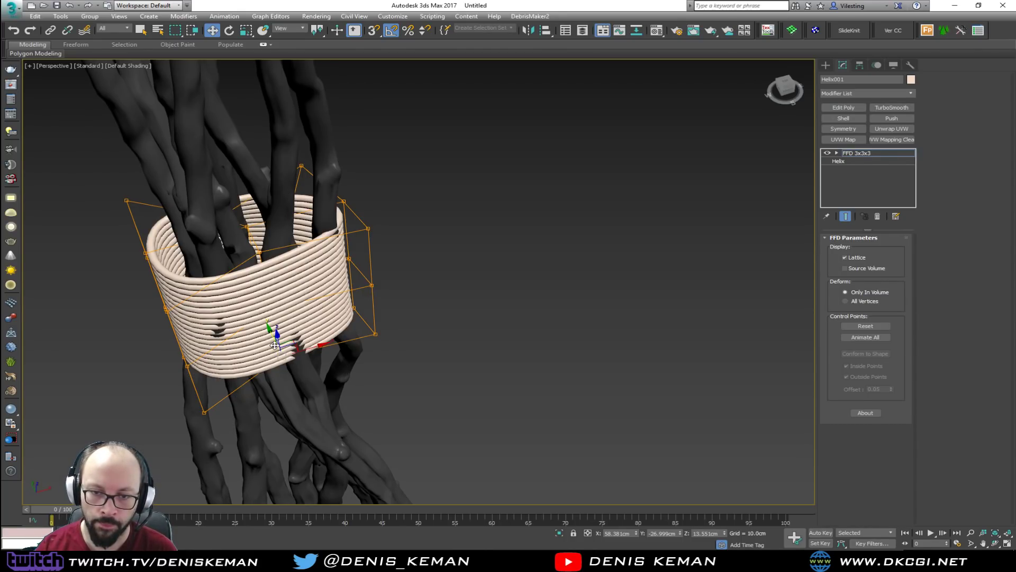
alt+middle_drag(310, 349, 234, 386)
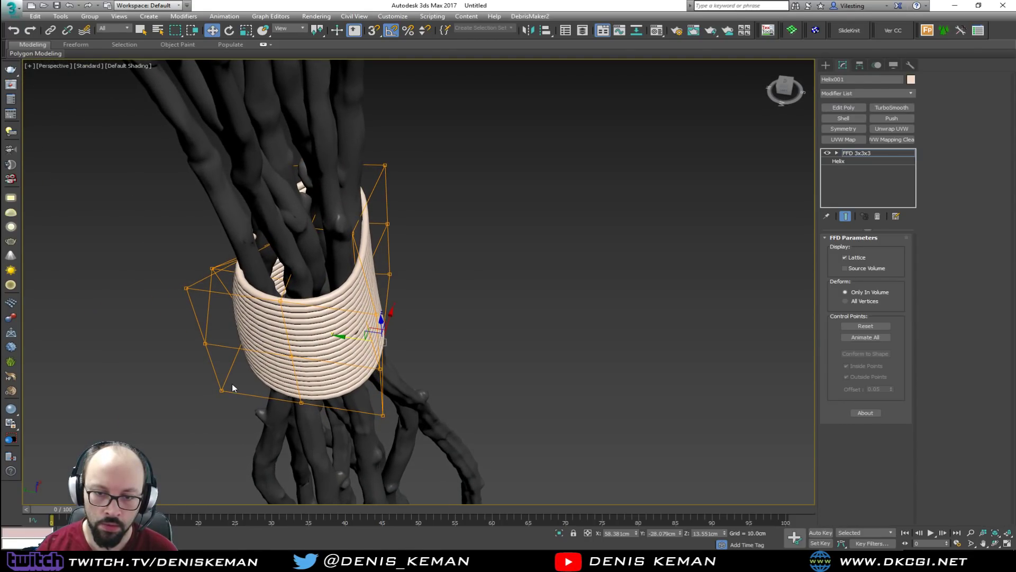
Move the lower corner control points on the helix's far side inward to tighten the bottom coils around the branches
drag(210, 383, 276, 398)
click(384, 416)
ctrl+click(379, 372)
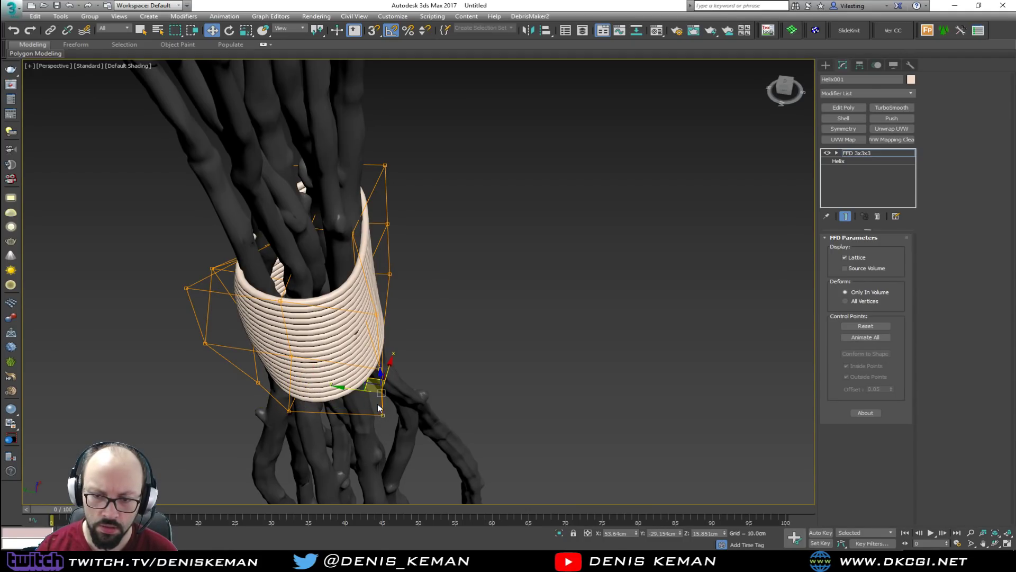
mouse_move(367, 381)
mouse_down()
mouse_move(344, 352)
mouse_move(373, 374)
mouse_up()
alt+middle_drag(373, 374, 384, 336)
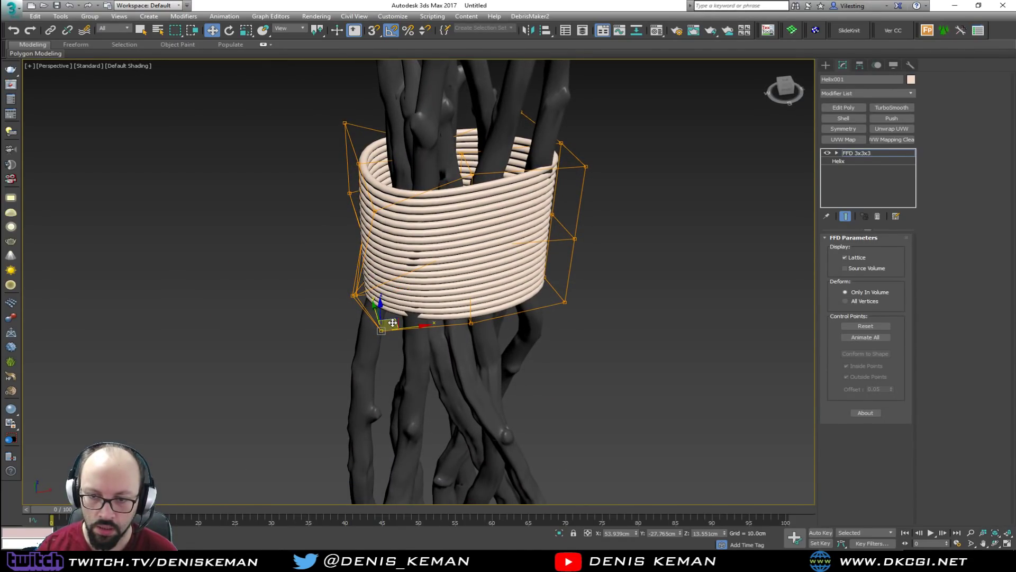
drag(392, 321, 392, 326)
Move the top control point of the -X/-Y corner inward to about X 55.8, Y -27.7 cm
alt+middle_drag(395, 326, 437, 347)
click(304, 228)
click(307, 226)
drag(324, 207, 366, 164)
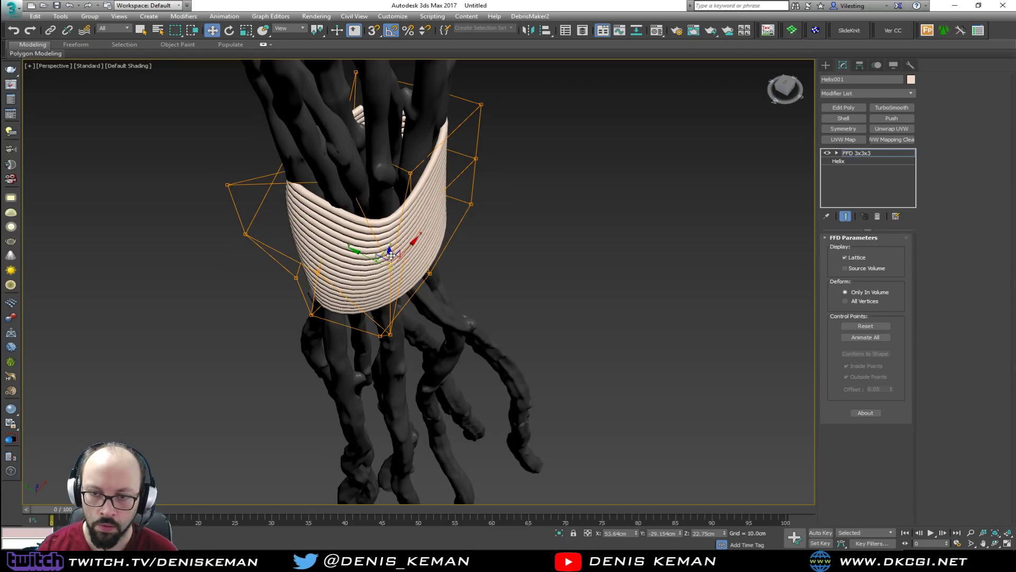
drag(396, 256, 373, 190)
Locate the neighbouring upper control point in wireframe display and reposition it so the upper coils follow the branches
key(F3)
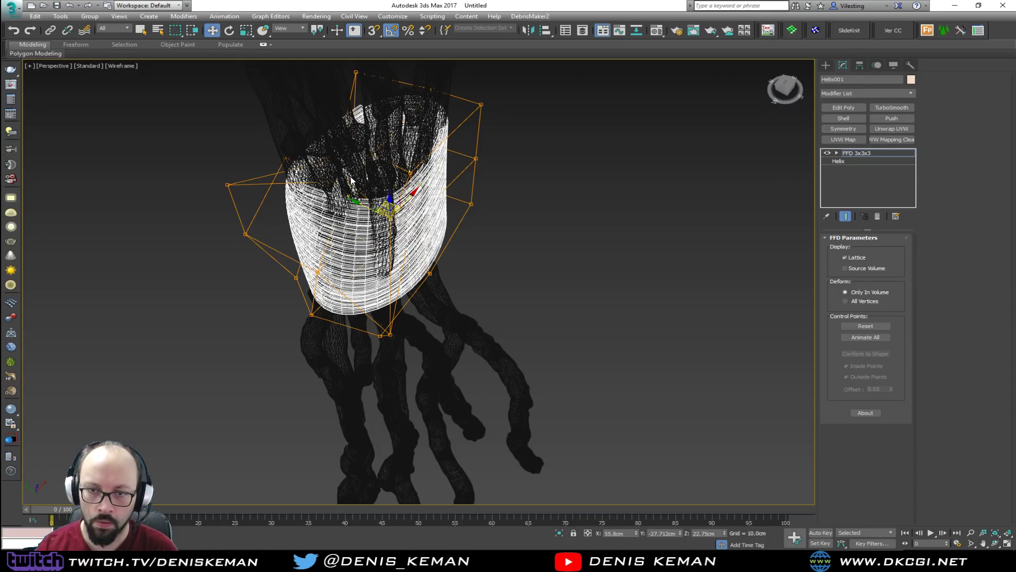
click(348, 181)
key(F3)
drag(352, 167, 390, 231)
click(392, 221)
Move the top control point of the -X/+Y corner inward to about X 56.7, Y -20 cm
alt+middle_drag(386, 262, 327, 304)
click(157, 326)
drag(139, 336, 270, 368)
middle_drag(258, 378, 306, 289)
alt+middle_drag(295, 336, 401, 357)
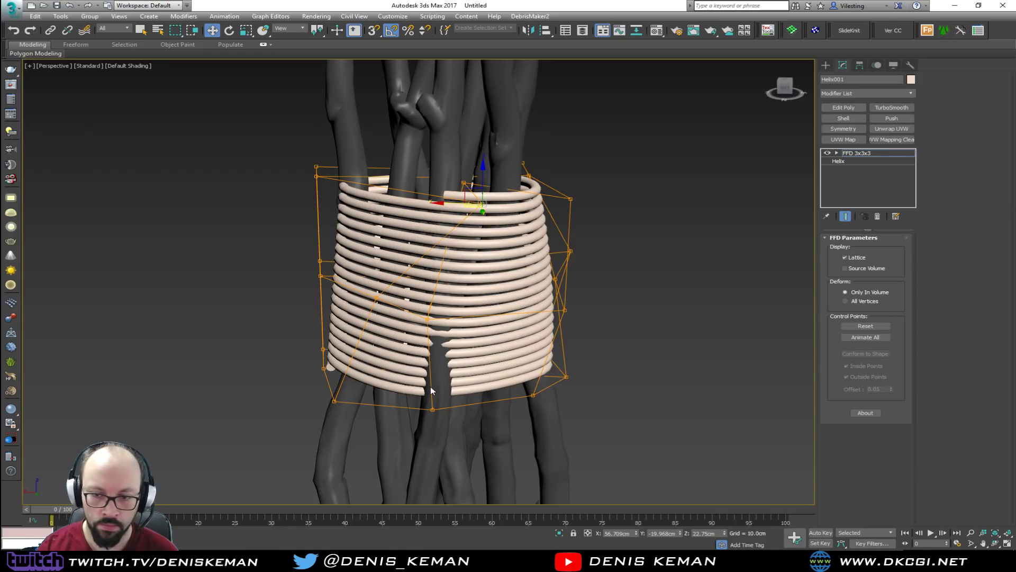
Move the bottom control point beside the exposed branch outward to about X 57.7, Y -19.8 cm so the lowest coils cover it
click(434, 409)
alt+middle_drag(435, 411, 428, 435)
drag(420, 421, 450, 465)
click(838, 109)
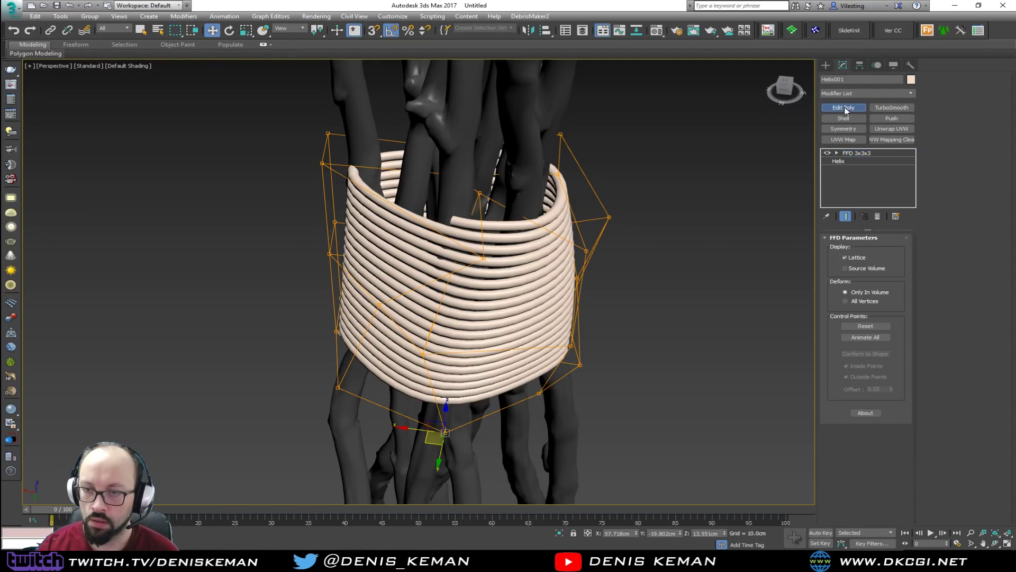
scroll(618, 229, down, 6)
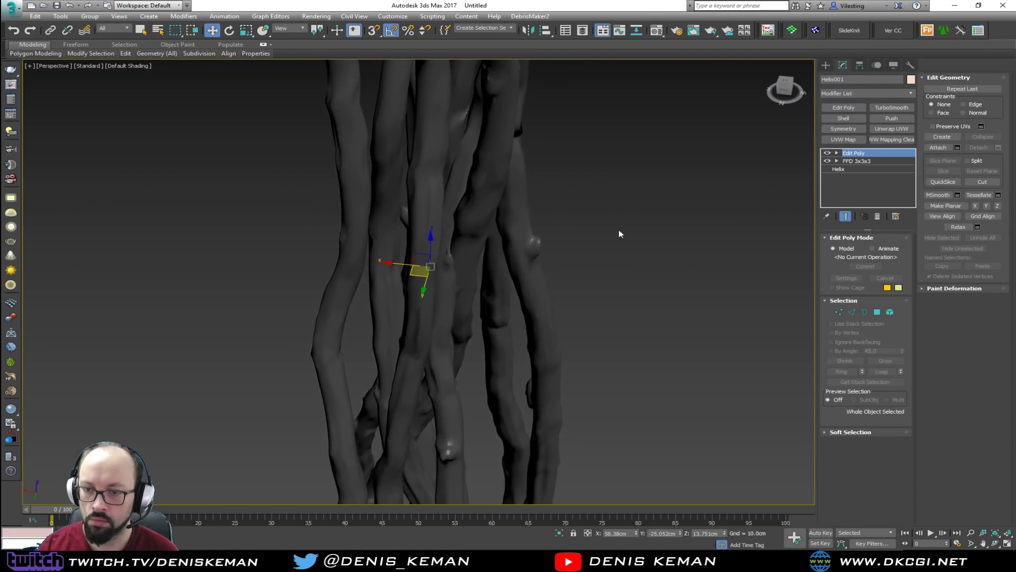
click(877, 217)
Move the top control point of the +X/-Y corner outward to about X 64.4, Y -27.6 cm to cover the branch
scroll(527, 235, up, 8)
alt+middle_drag(511, 281, 618, 294)
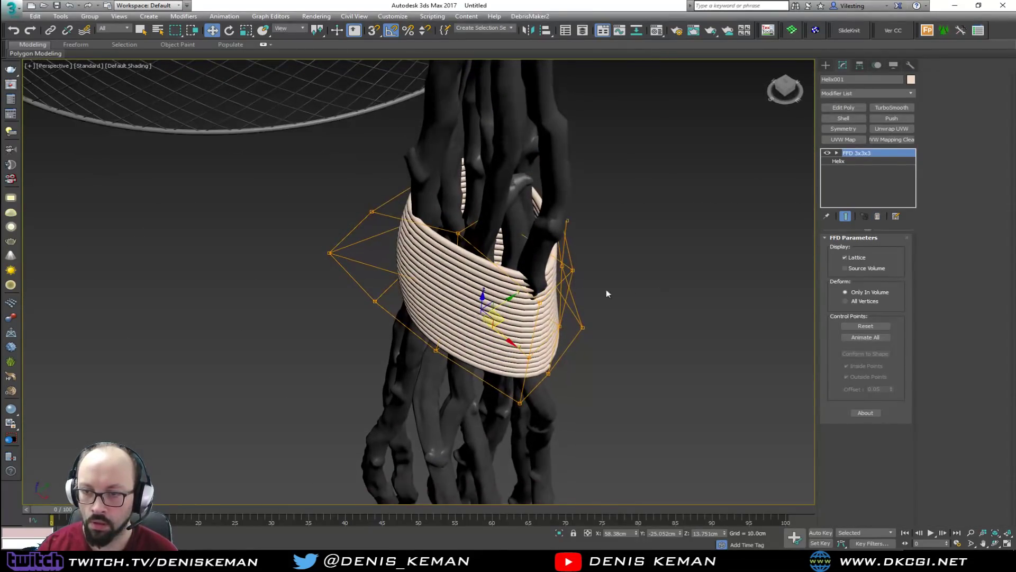
key(1)
click(574, 270)
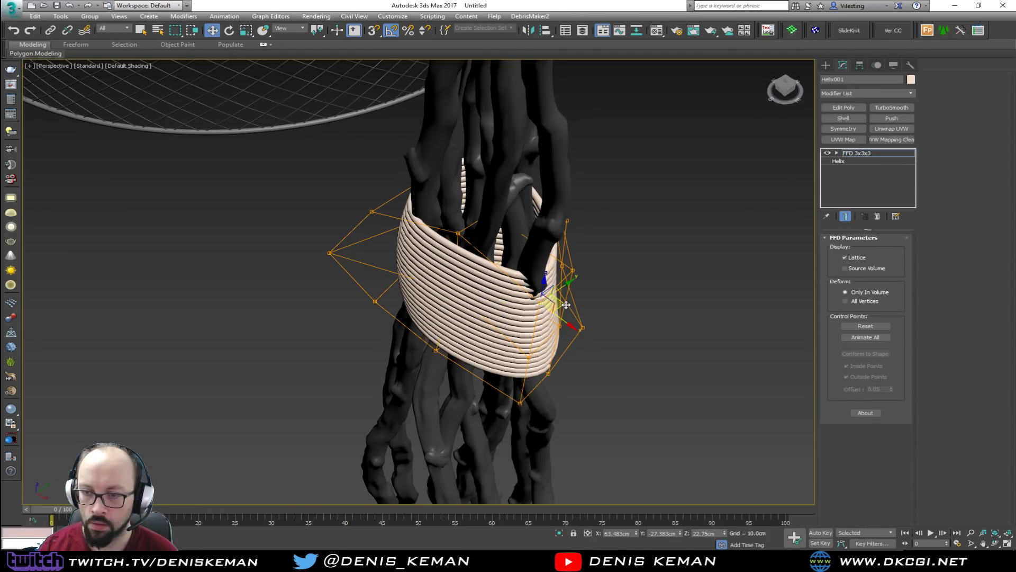
right_click(497, 270)
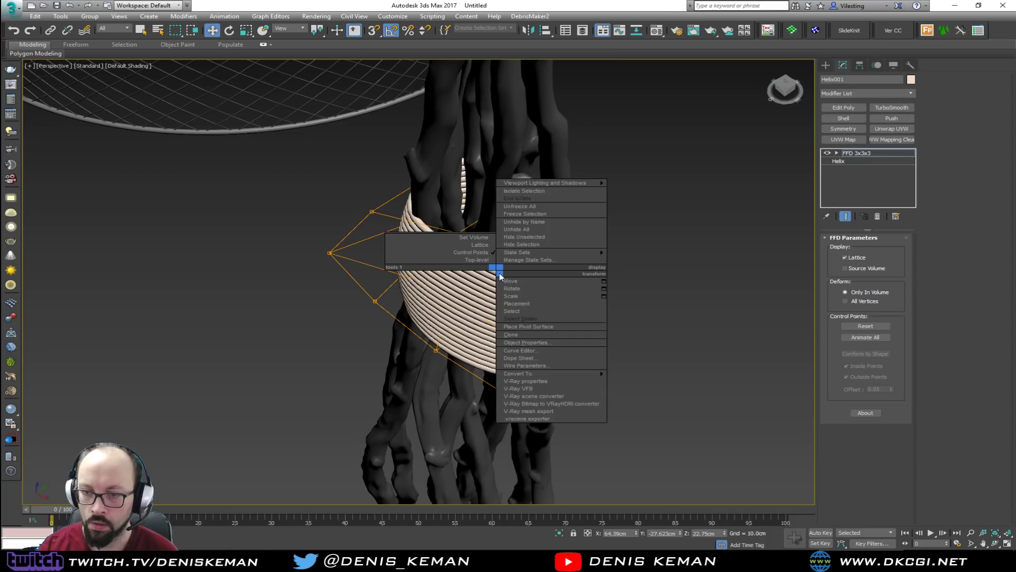
mouse_move(587, 374)
click(646, 386)
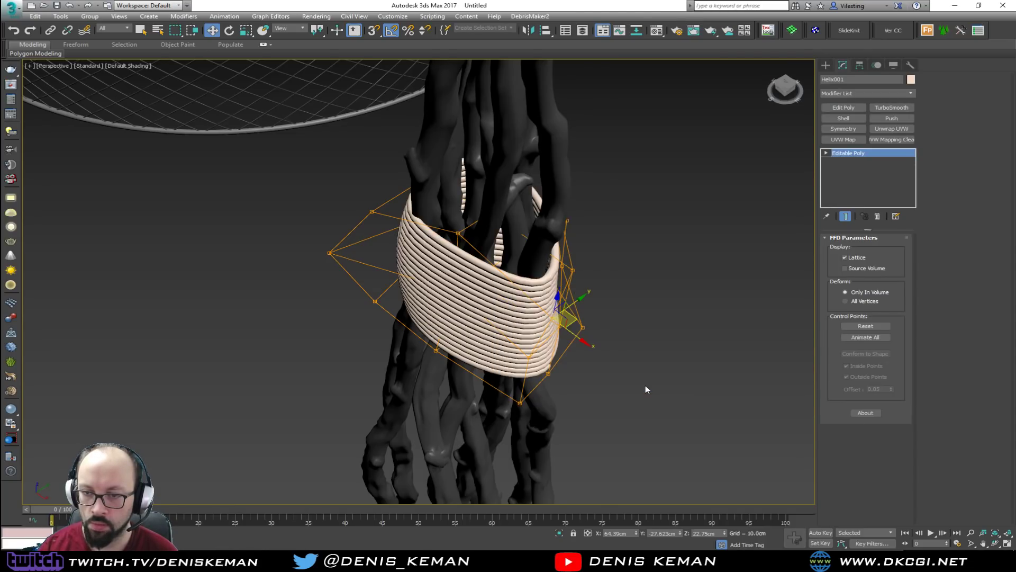
scroll(528, 266, down, 3)
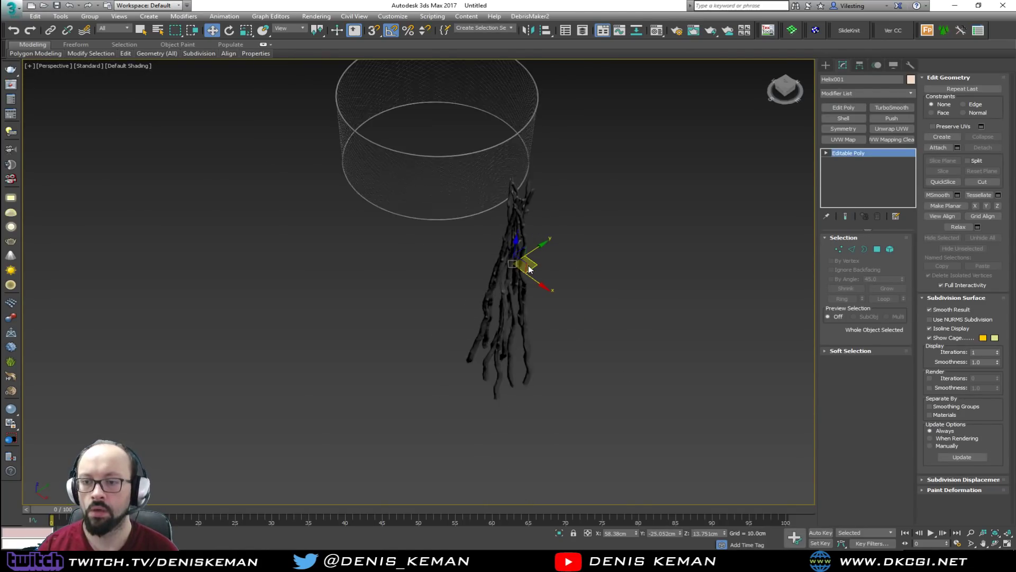
scroll(528, 265, up, 1)
key(ctrl+z)
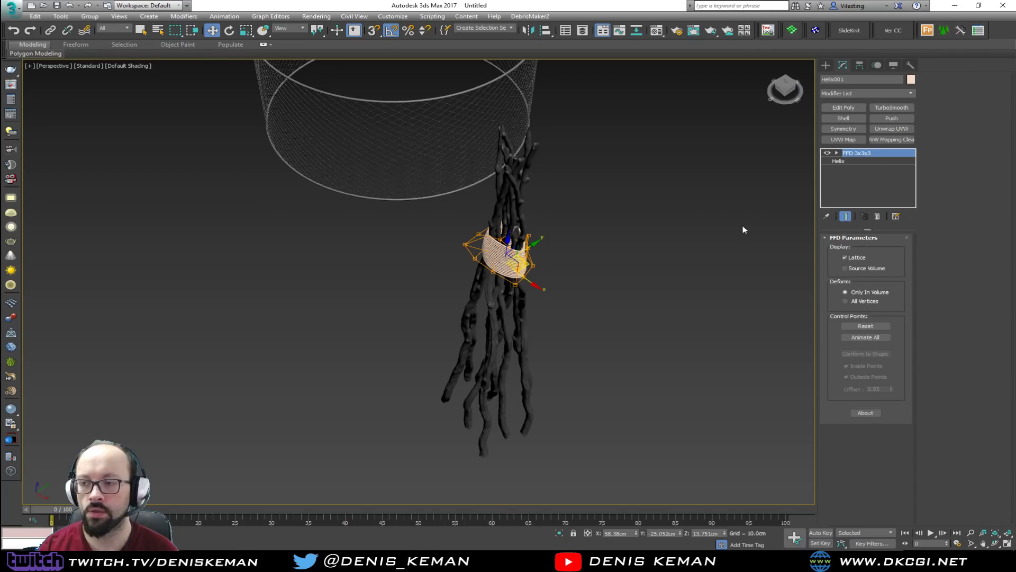
Insert an Edit Poly modifier between the base Helix and the FFD 3x3x3 modifier
click(851, 162)
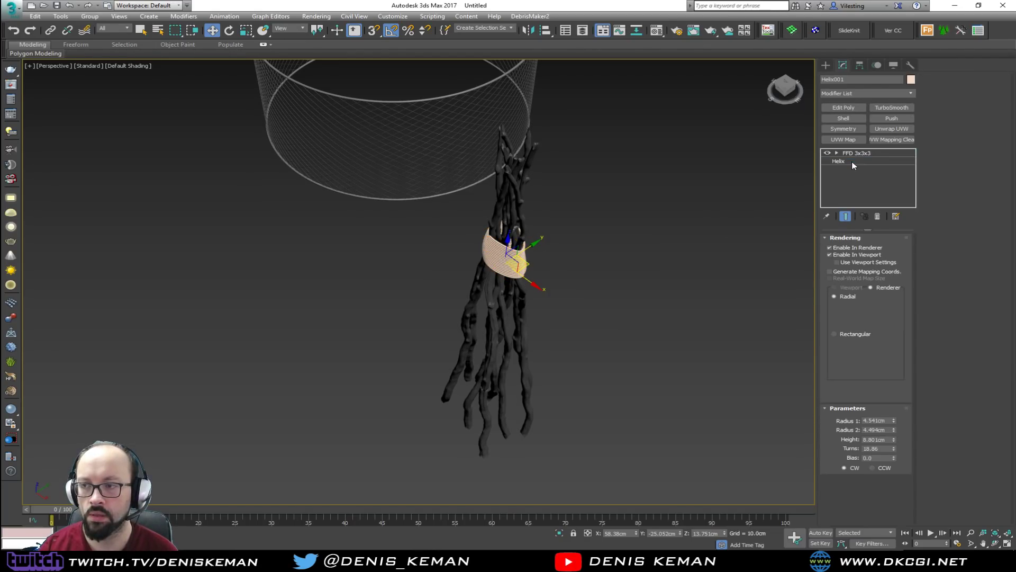
click(844, 108)
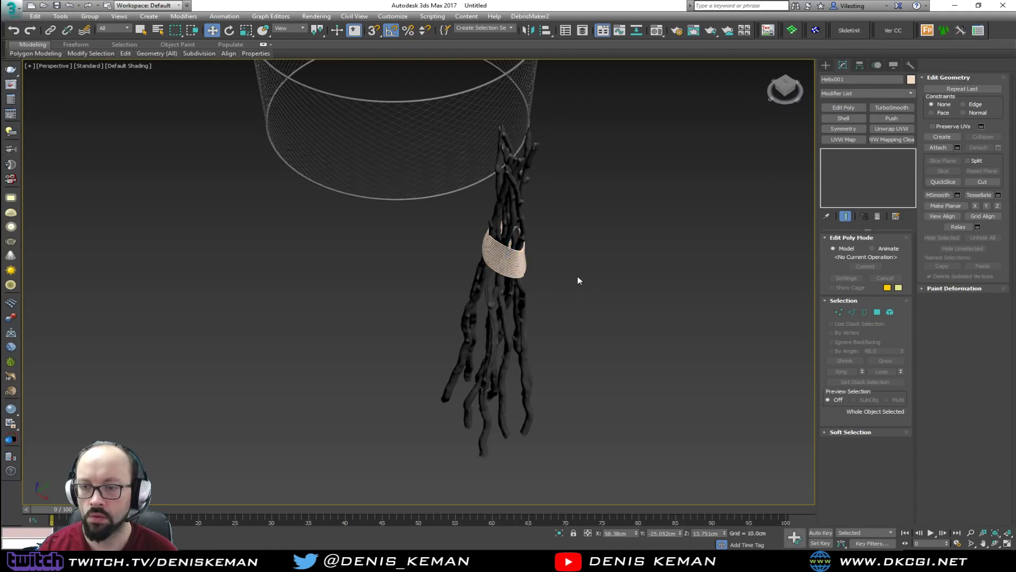
click(579, 278)
Reselect the helix, add a second Edit Poly modifier above the FFD 3x3x3, and deselect the object
scroll(523, 251, up, 4)
click(529, 255)
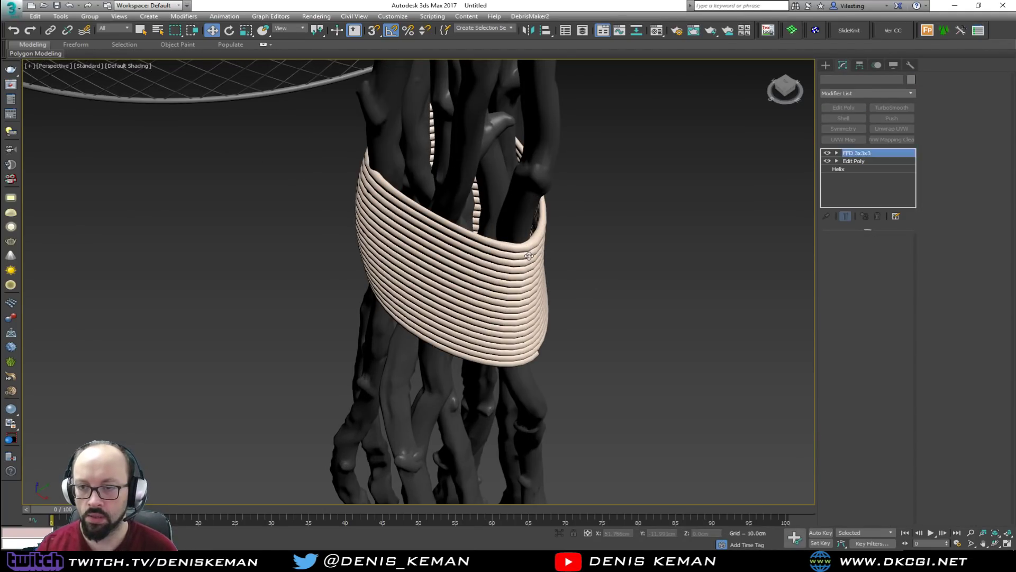
click(859, 109)
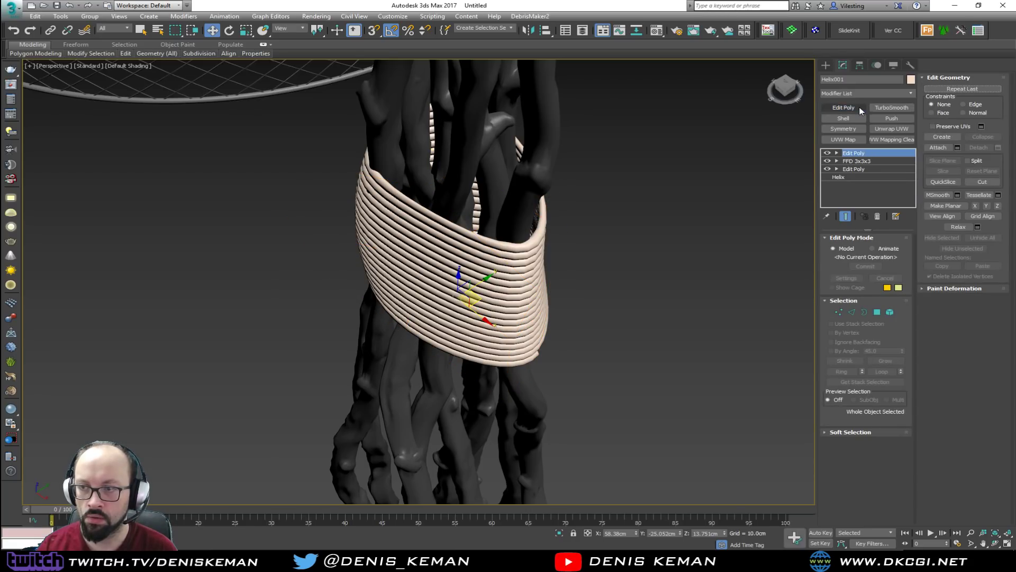
click(656, 252)
Inspect the finished binding on the branch bundle from afar and up close with edged faces displayed
scroll(545, 321, down, 4)
mouse_move(545, 321)
alt+middle_down()
mouse_move(591, 286)
mouse_move(561, 321)
alt+middle_up()
scroll(591, 287, down, 5)
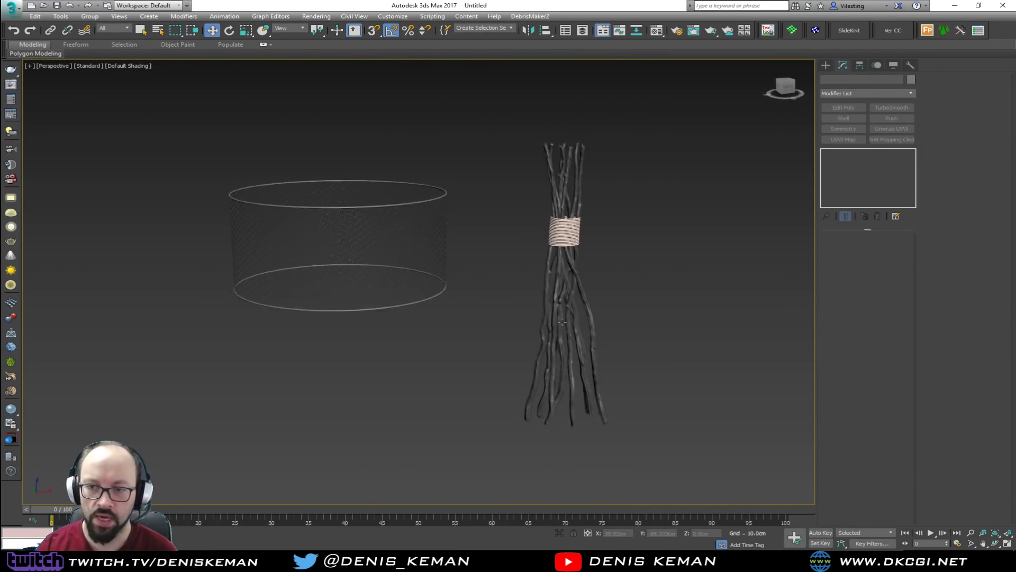
scroll(564, 238, up, 8)
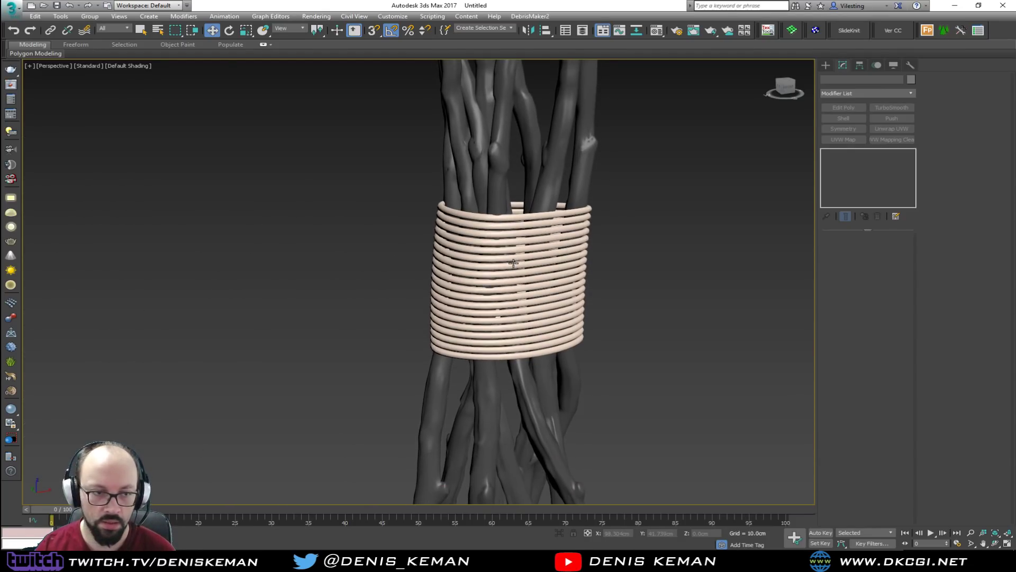
key(F4)
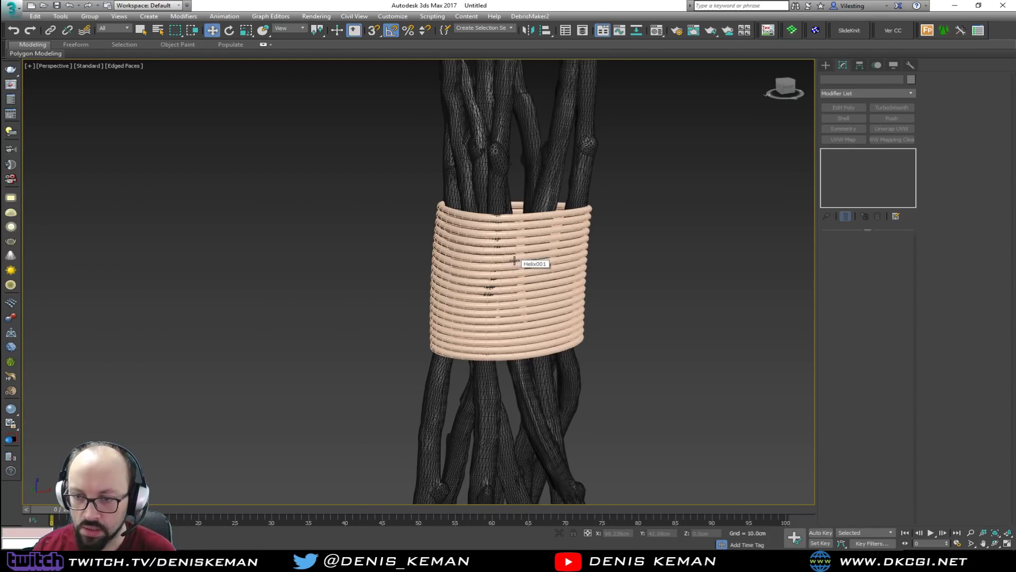
Enable Generate Mapping Coords. on the binding helix's base Helix level, return to the Edit Poly modifier and deselect the object
click(515, 260)
click(862, 167)
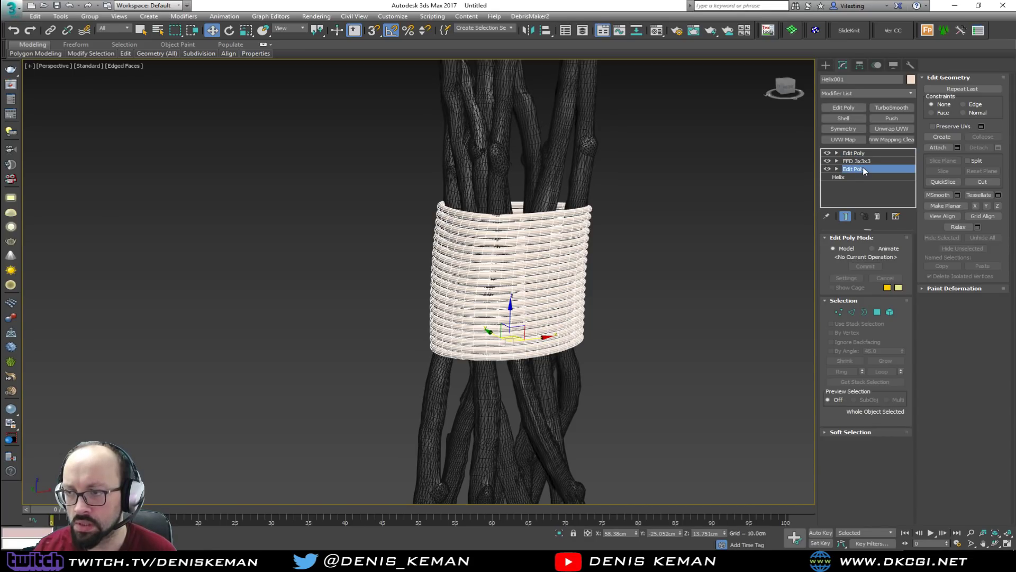
click(860, 177)
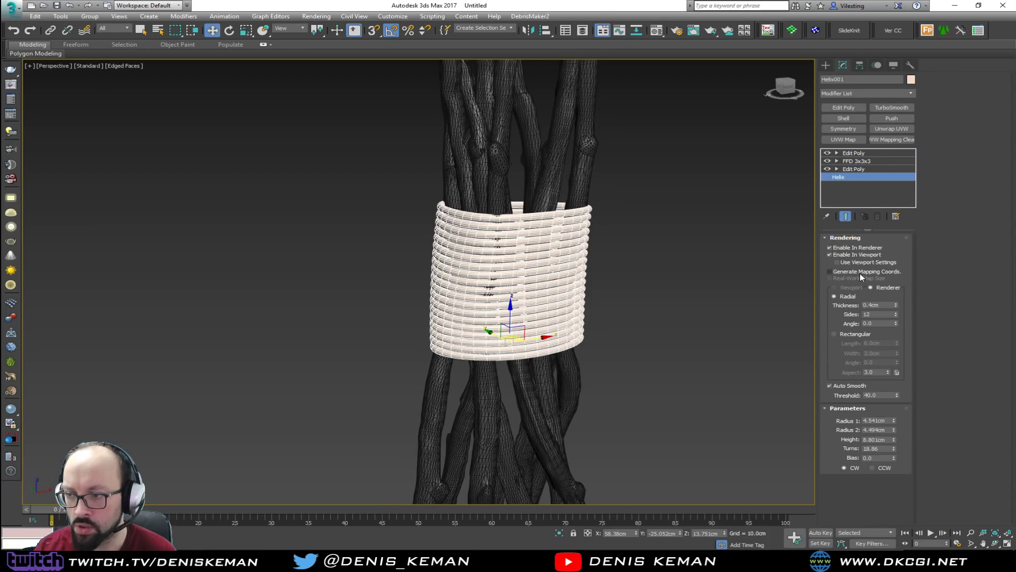
click(849, 152)
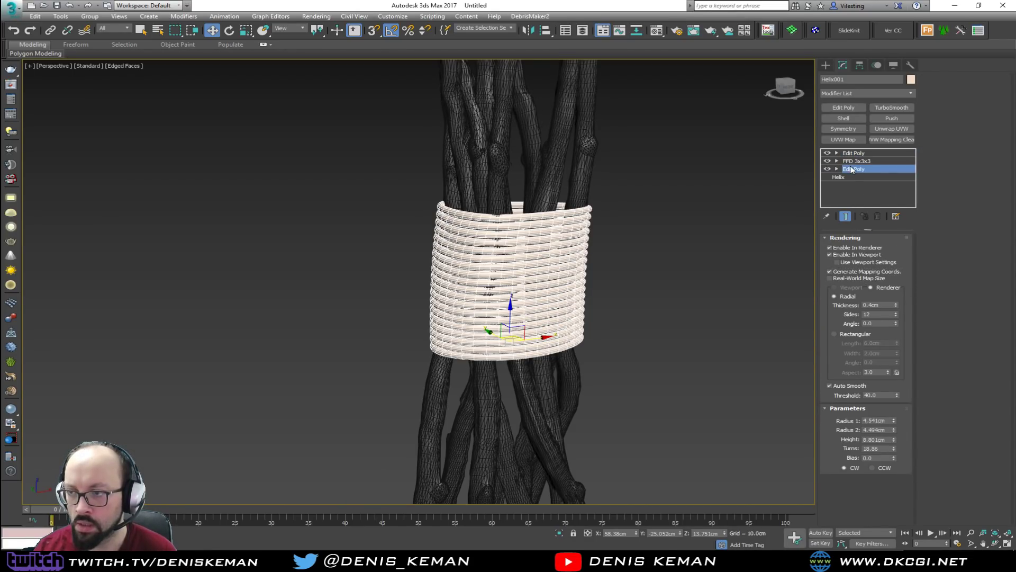
click(665, 250)
Examine the bound branch bundle without edged faces and compare it with the lamp reference photo in Discord
alt+middle_drag(545, 237, 558, 221)
scroll(511, 267, down, 10)
key(F4)
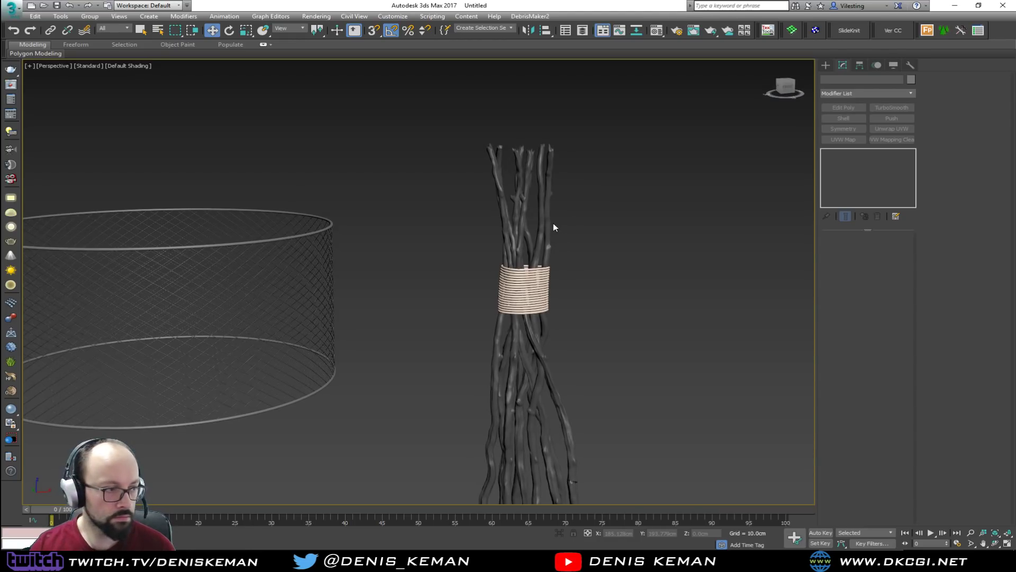
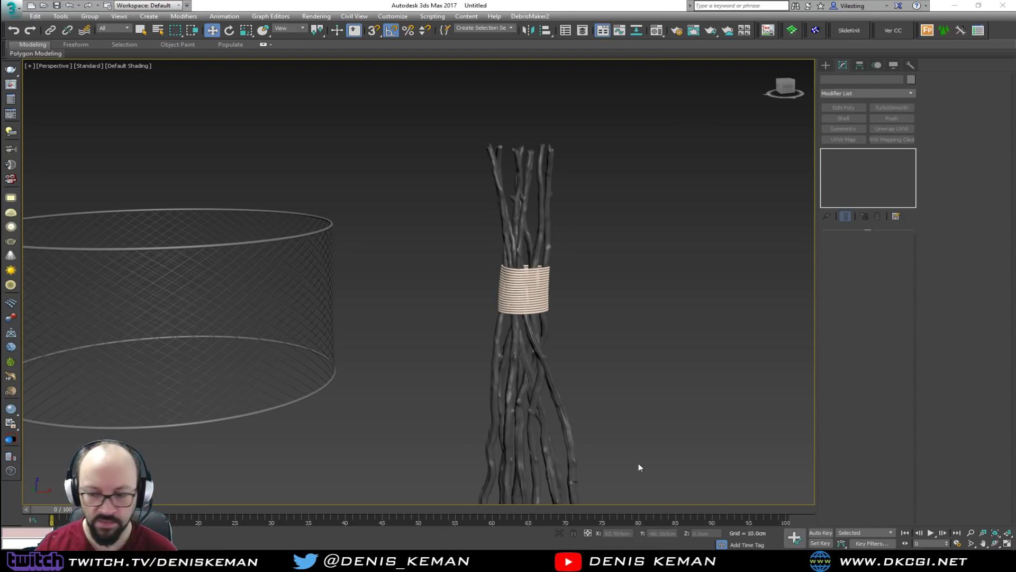
click(699, 559)
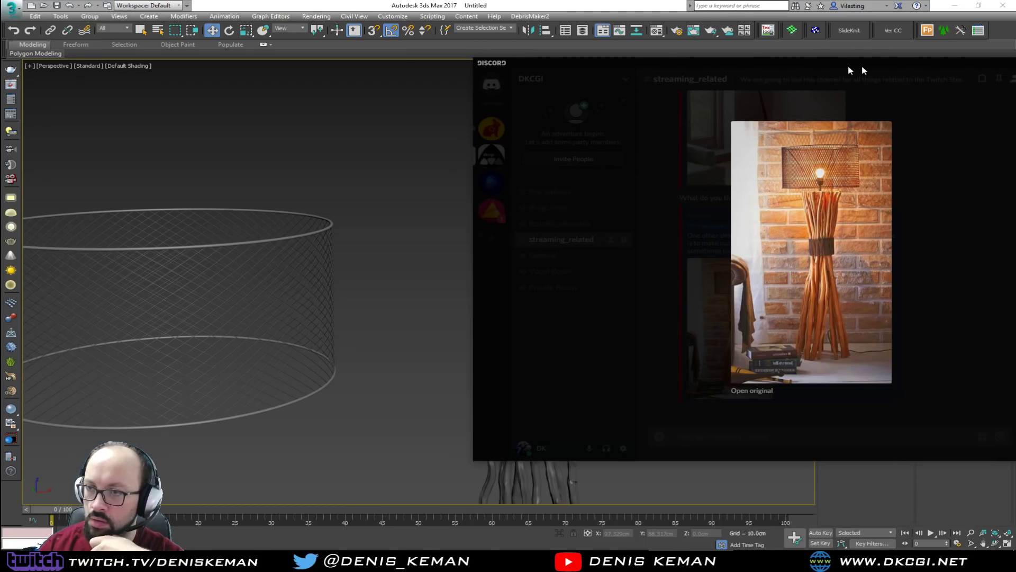
drag(870, 68, 607, 68)
drag(816, 68, 1015, 67)
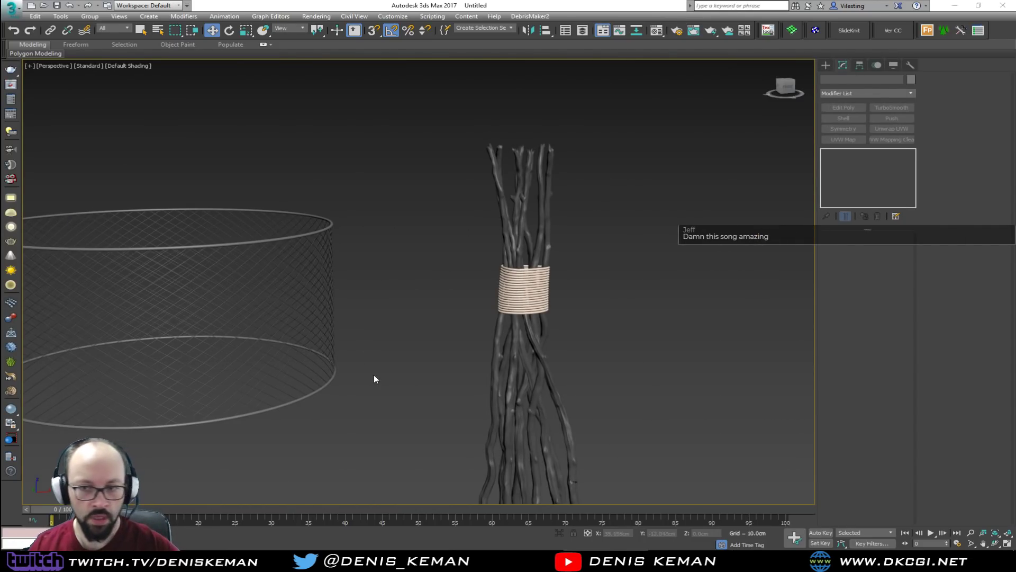
Select the wire mesh lampshade with its rings and move it above the branch bundle in the Front view
middle_drag(373, 373, 401, 316)
scroll(445, 344, down, 4)
alt+middle_drag(445, 344, 441, 323)
drag(411, 243, 315, 394)
key(alt+w)
right_click(528, 200)
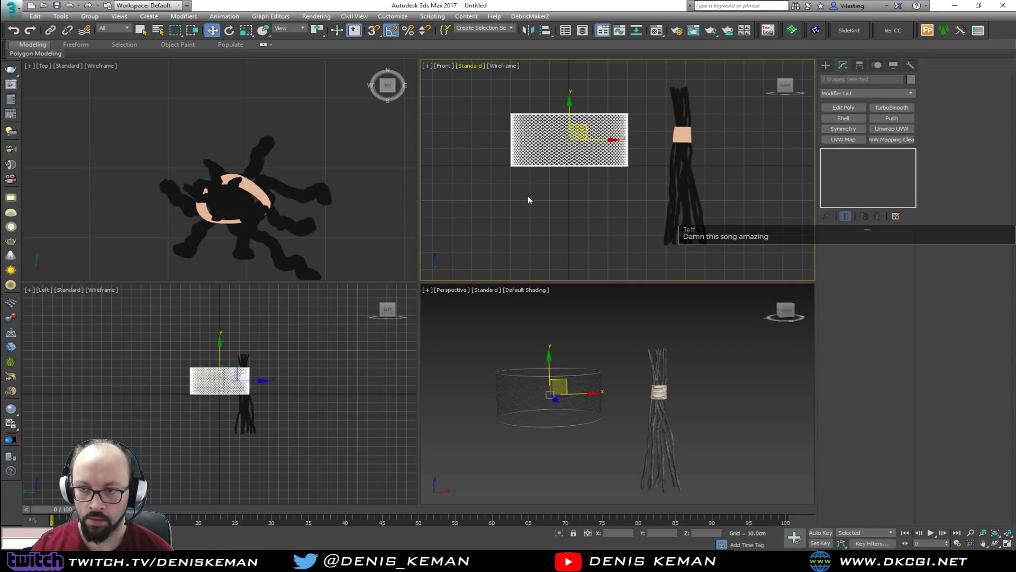
key(alt+w)
drag(318, 239, 543, 68)
middle_drag(581, 197, 579, 285)
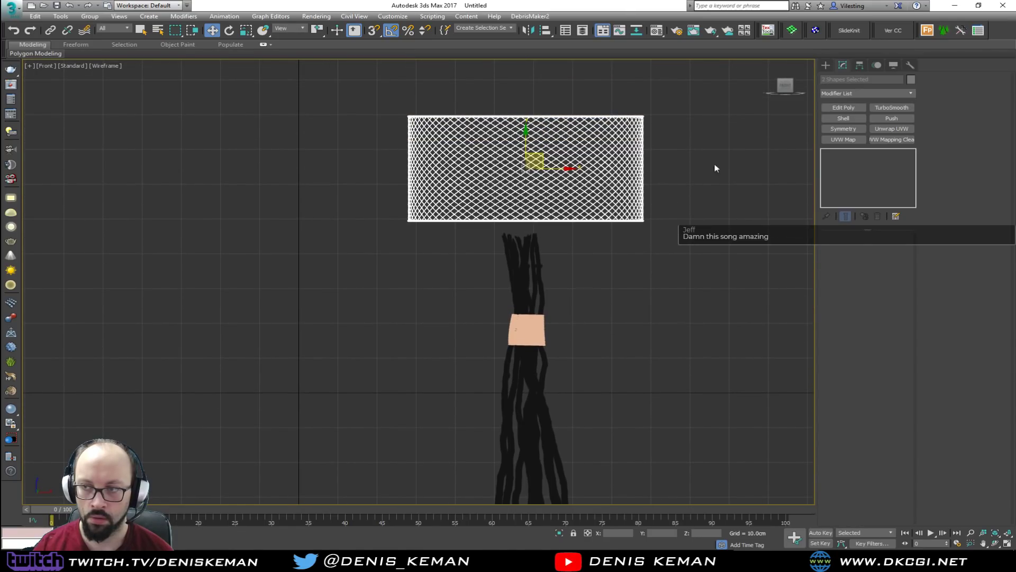
Scale the lampshade uniformly down to about two-thirds of its size in the Perspective view and deselect it
key(alt+w)
middle_click(609, 307)
key(alt+w)
alt+middle_drag(582, 281, 576, 329)
scroll(573, 328, down, 1)
key(r)
mouse_move(479, 161)
mouse_down()
mouse_move(481, 175)
mouse_move(487, 165)
mouse_up()
click(539, 240)
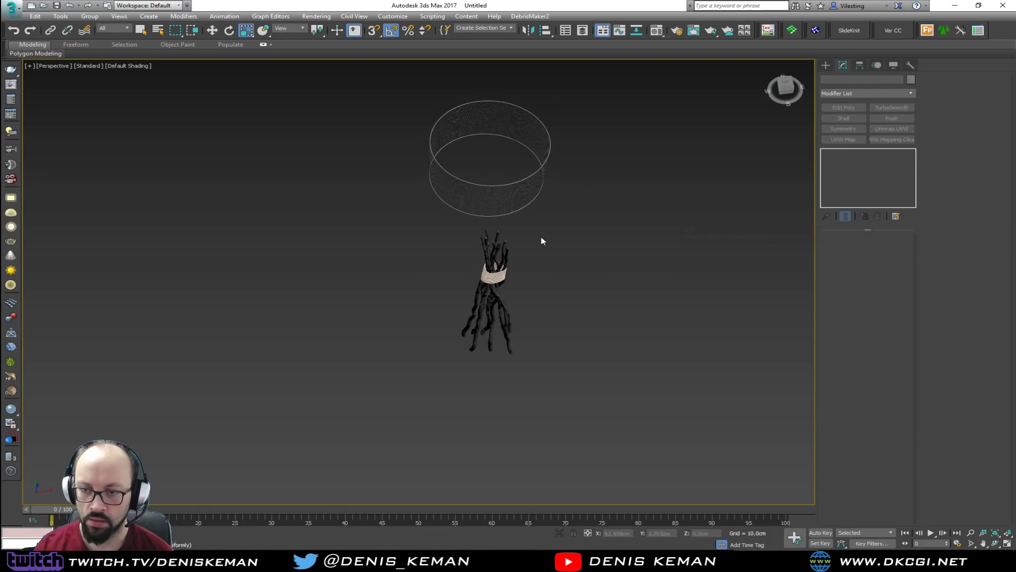
Reselect the lampshade parts and move them along -Y in the Top view to sit over the branch bundle
drag(592, 120, 512, 218)
scroll(513, 224, up, 3)
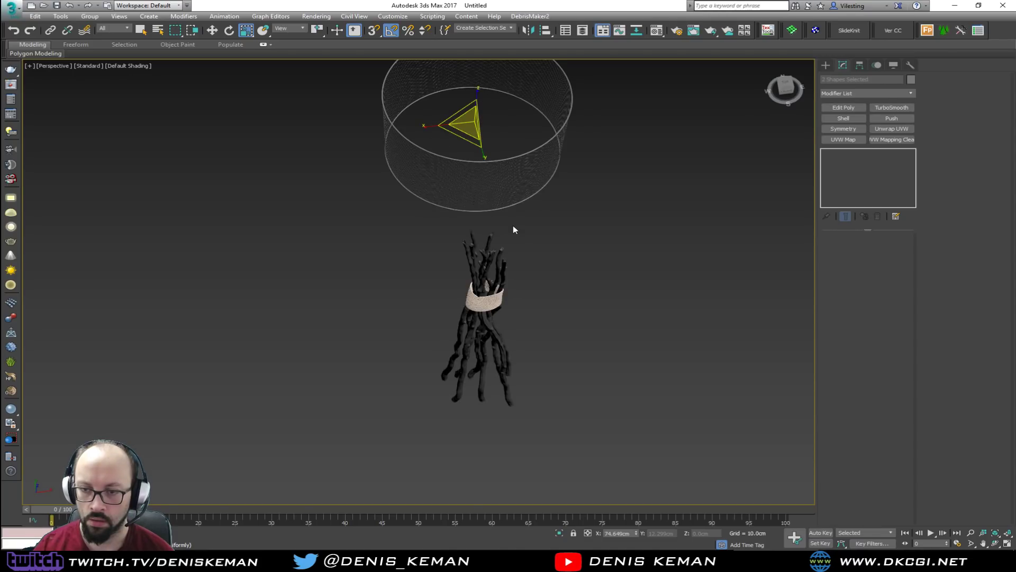
key(alt+w)
right_click(243, 146)
key(z)
key(alt+w)
scroll(279, 206, down, 4)
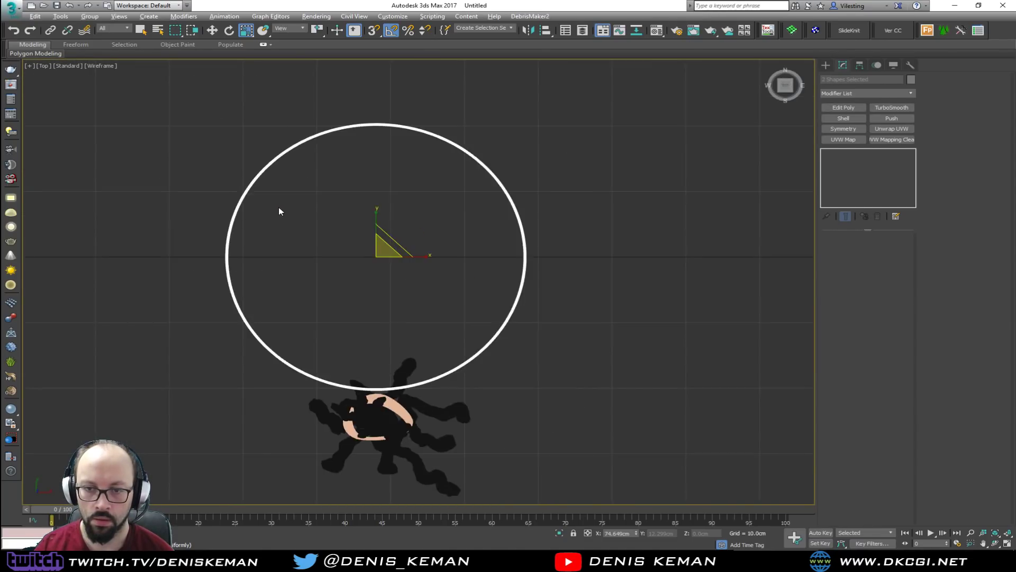
key(w)
drag(362, 230, 363, 345)
Deselect the lampshade and examine its proportions and placement above the branches from several angles and distances
key(alt+w)
right_click(716, 399)
key(alt+w)
alt+middle_drag(547, 362, 515, 251)
scroll(515, 251, down, 3)
click(589, 313)
alt+middle_drag(588, 314, 475, 100)
scroll(531, 256, down, 5)
scroll(493, 232, up, 7)
scroll(507, 223, down, 5)
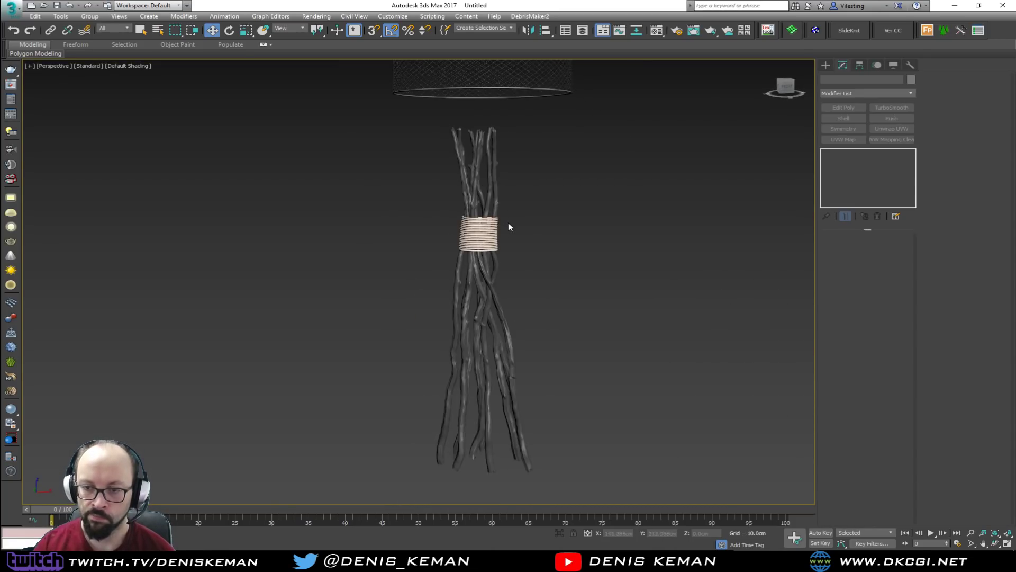
middle_drag(497, 177, 504, 203)
scroll(504, 206, up, 2)
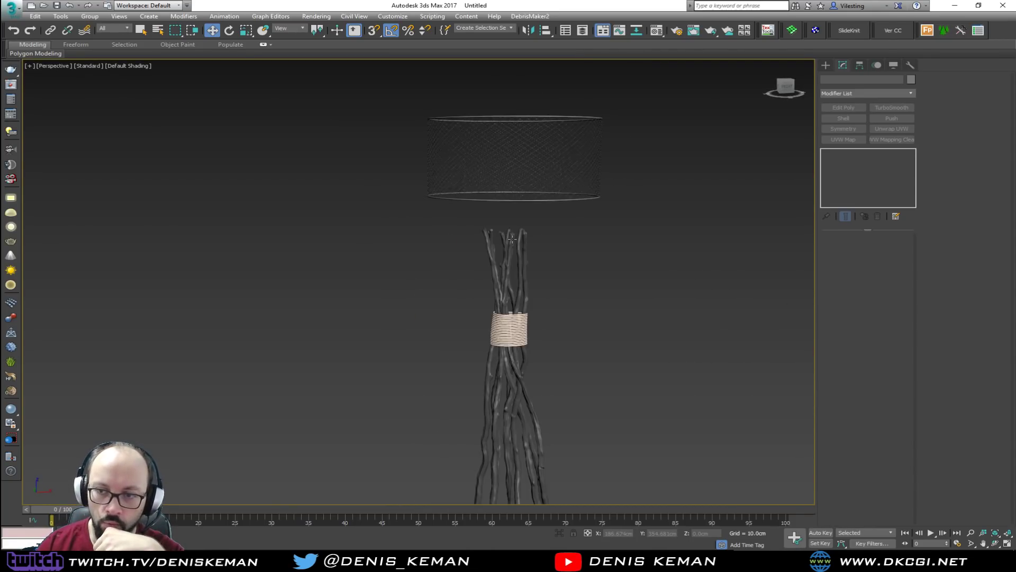
Nudge the lampshade slightly toward -X in the Front view to centre it over the branch tops, and deselect it
key(alt+w)
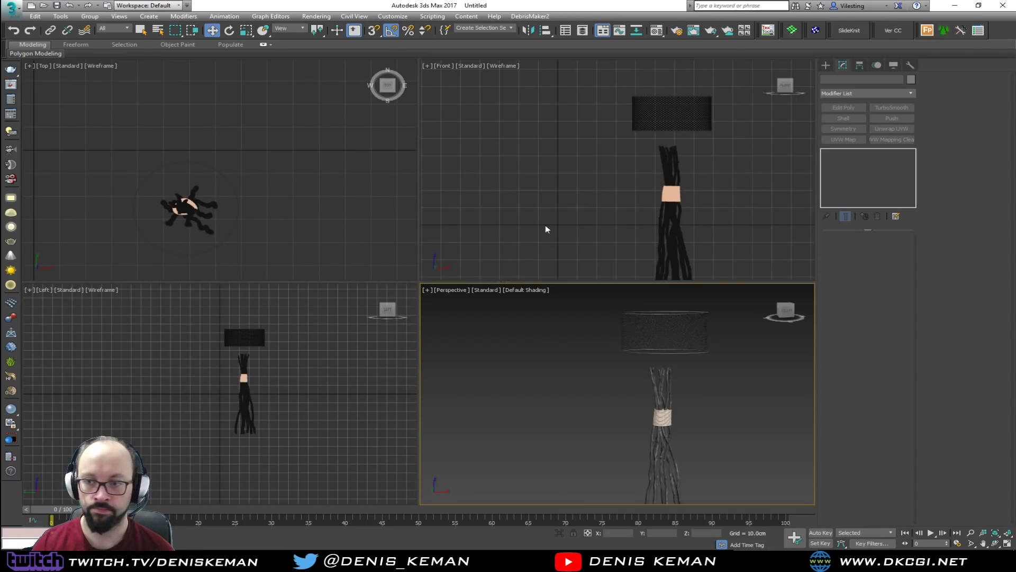
key(alt+w)
drag(646, 119, 572, 215)
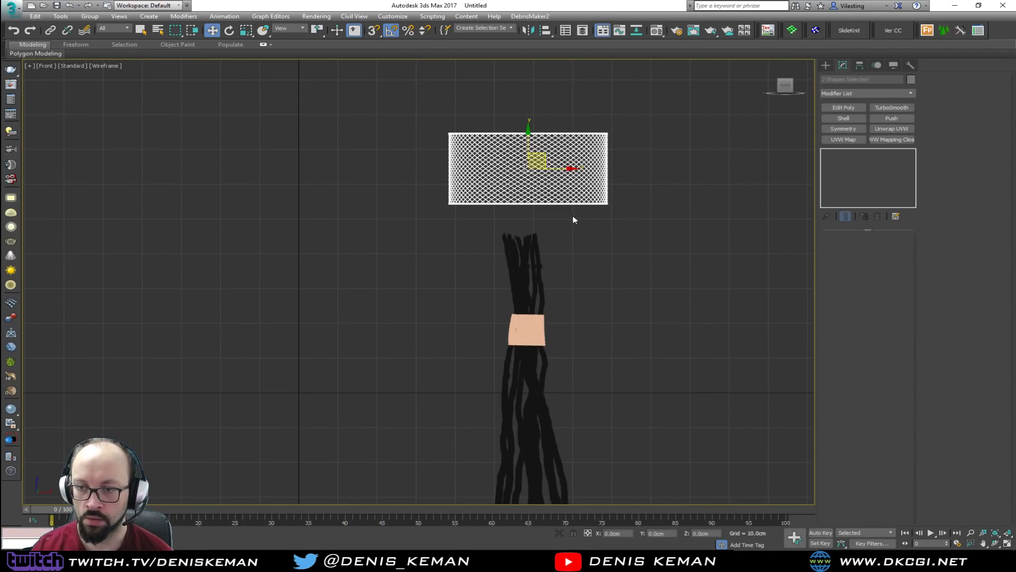
drag(543, 155, 536, 155)
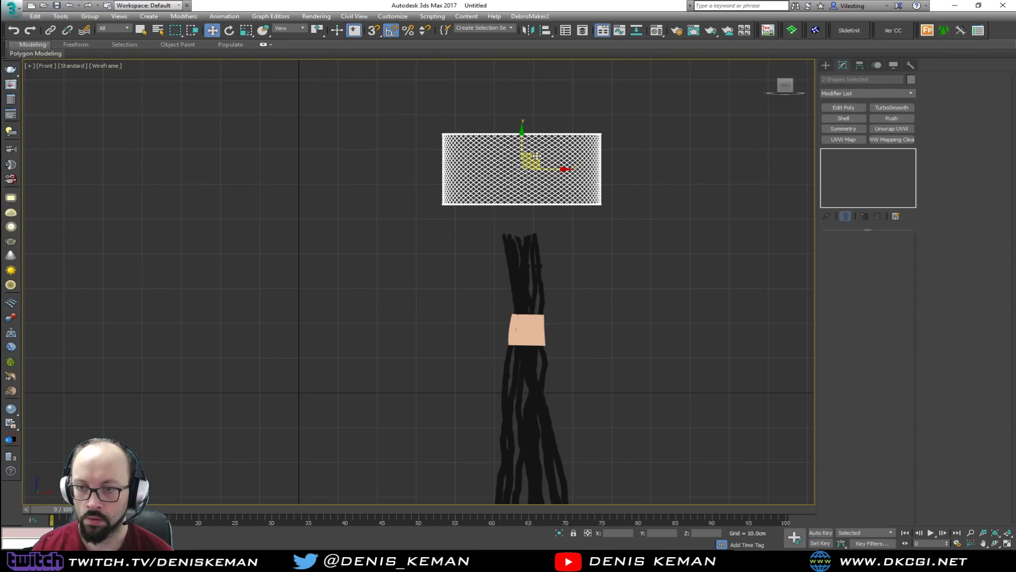
key(ctrl+d)
drag(563, 108, 733, 206)
drag(655, 141, 675, 217)
right_click(703, 270)
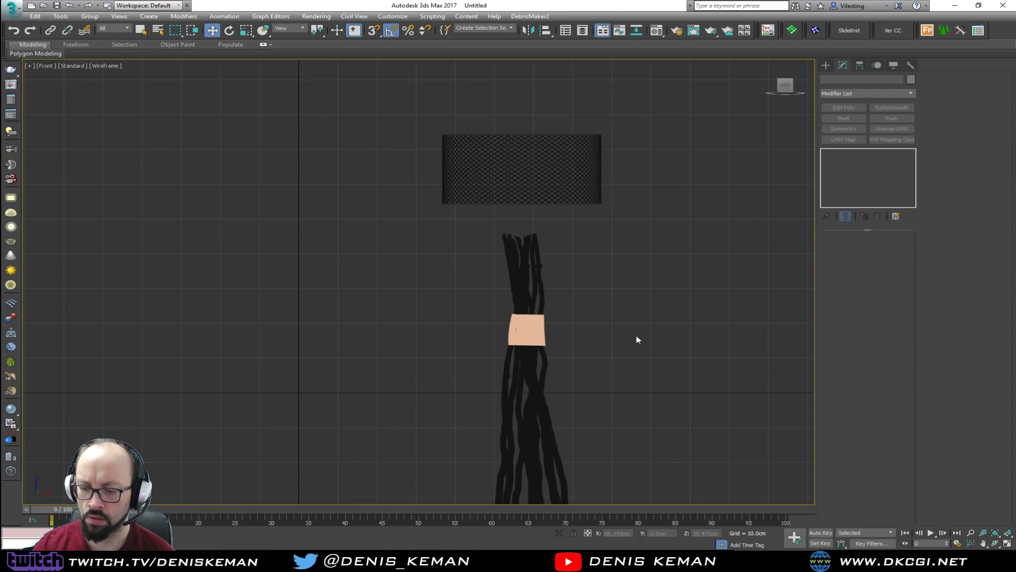
drag(599, 224, 434, 83)
drag(382, 92, 510, 163)
drag(382, 115, 424, 172)
drag(379, 147, 392, 186)
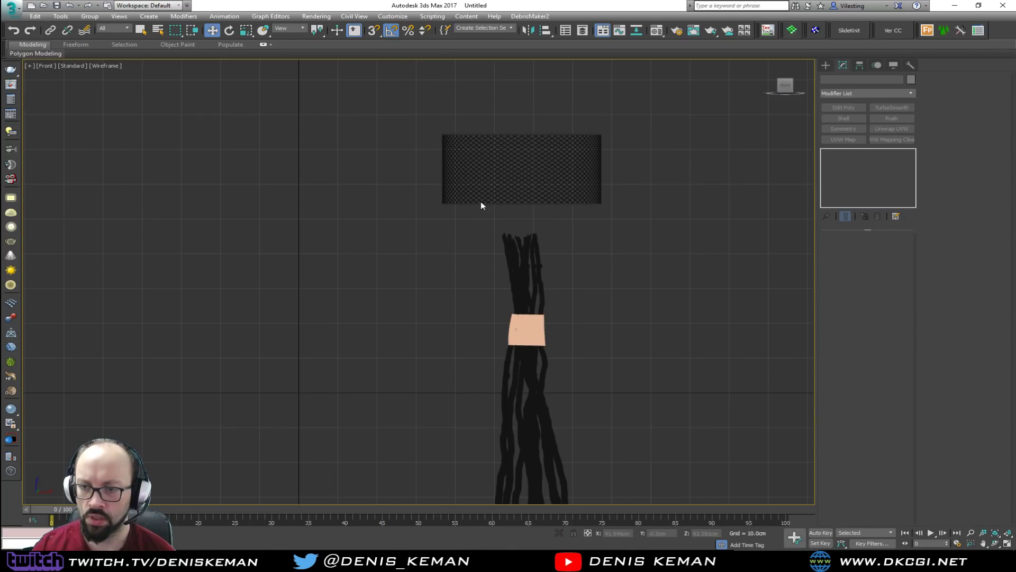
Create a Cylinder primitive at the branch tops in the Front view, about 1.49 cm in radius and 0.54 cm high
click(826, 65)
click(838, 79)
click(826, 79)
click(836, 142)
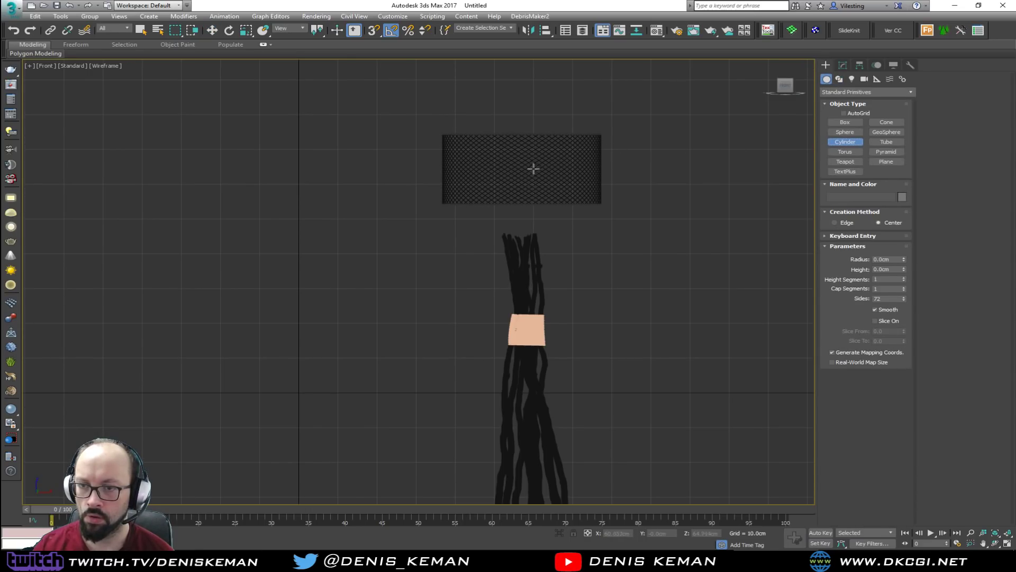
drag(521, 233, 521, 231)
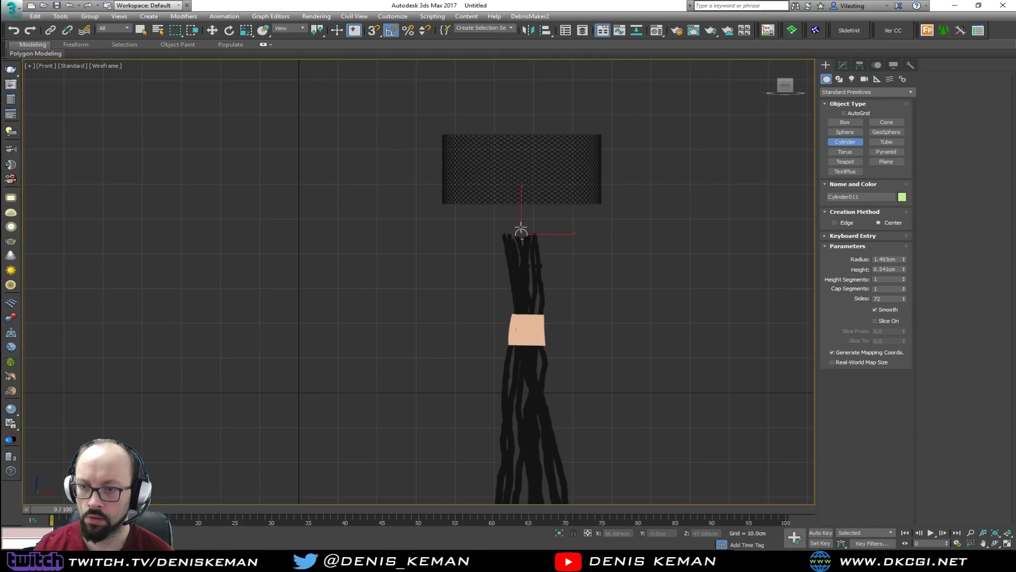
Rotate the new cylinder in the Front view so that it stands upright on the branch tops
key(w)
key(e)
drag(521, 213, 519, 170)
click(520, 170)
scroll(524, 228, up, 6)
click(514, 250)
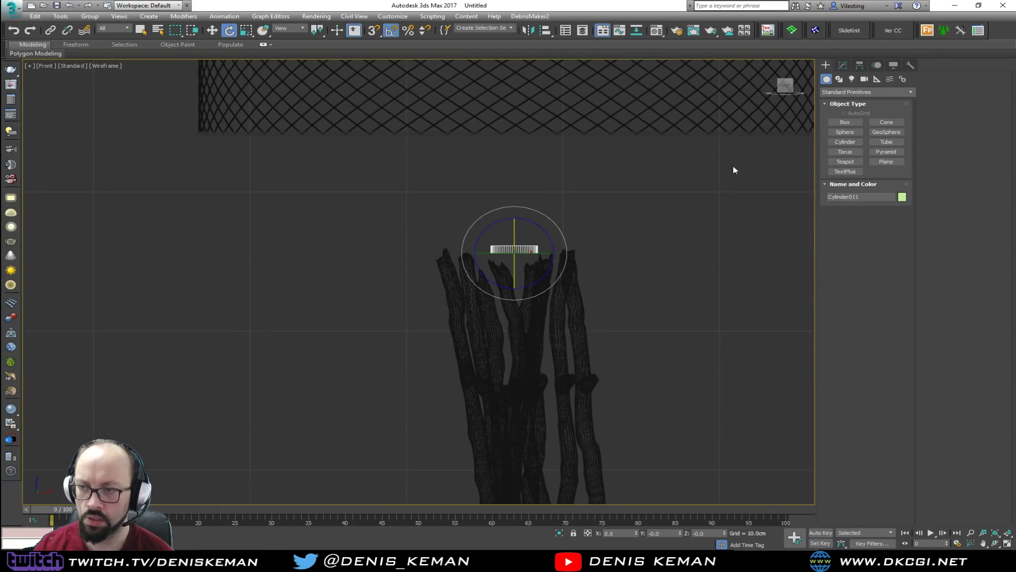
Set the cylinder's sides to 16 and raise its height to about 10.3 cm so it reaches into the lampshade
click(840, 67)
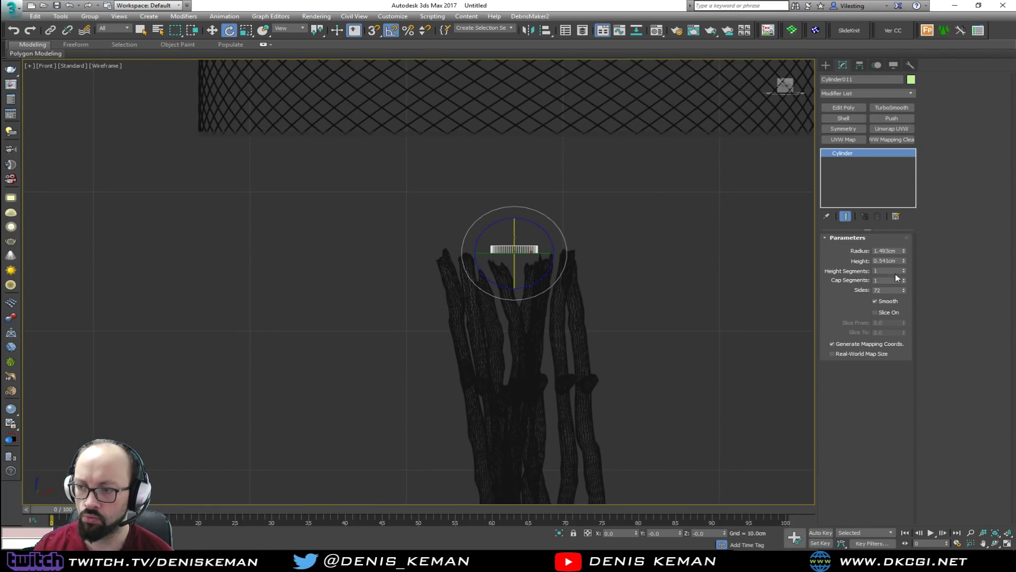
double_click(899, 290)
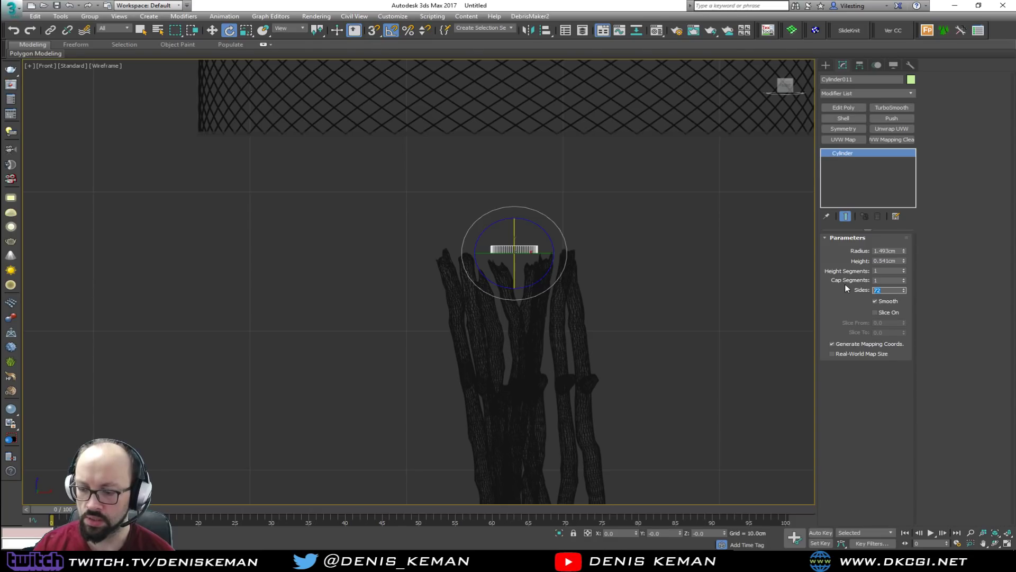
text(32)
key(Return)
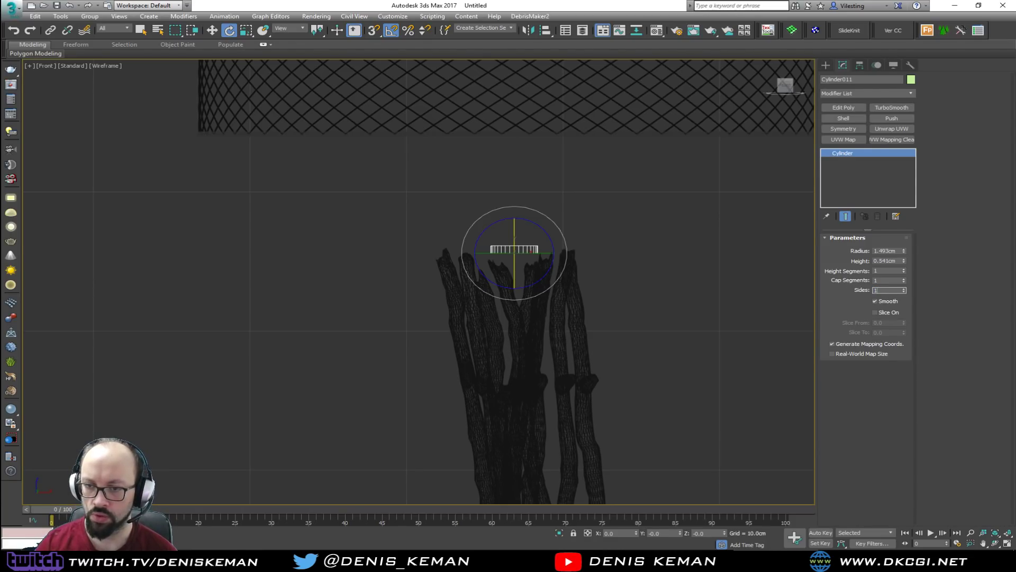
drag(906, 262, 871, 392)
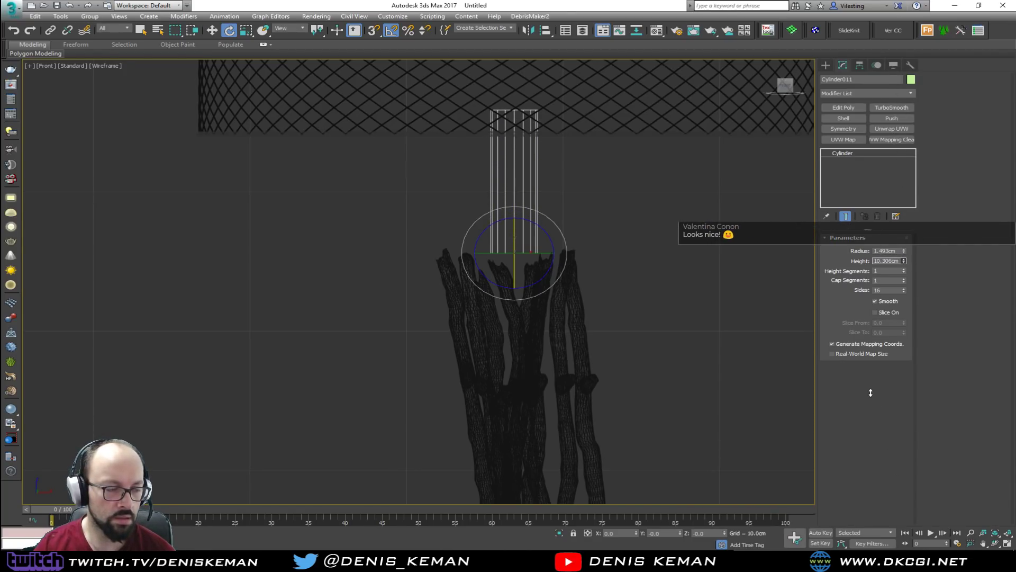
scroll(544, 356, down, 5)
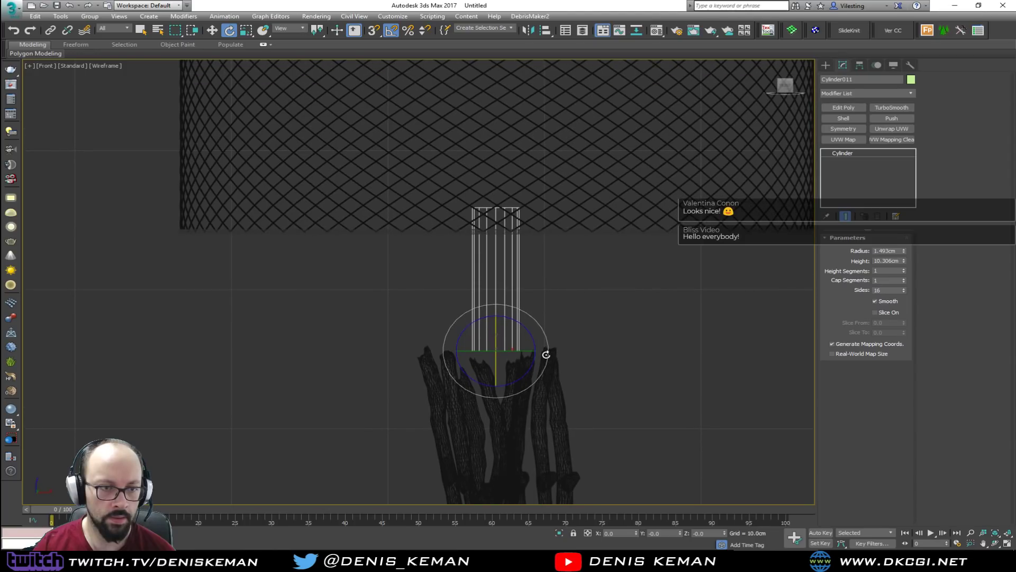
scroll(545, 355, down, 2)
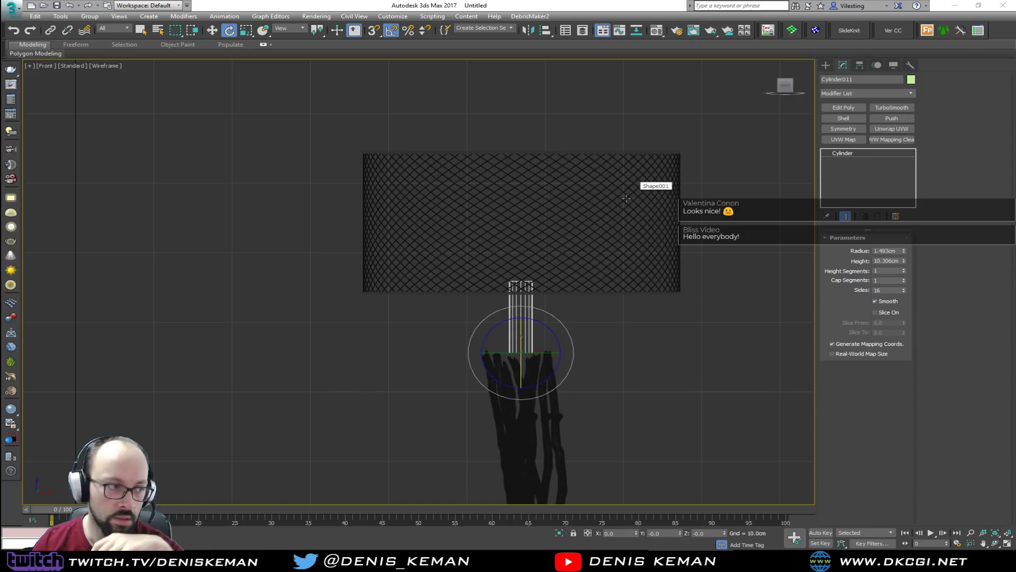
Add an Edit Poly modifier to the cylinder and move it to about Y -25 cm, above the branch bundle
click(844, 108)
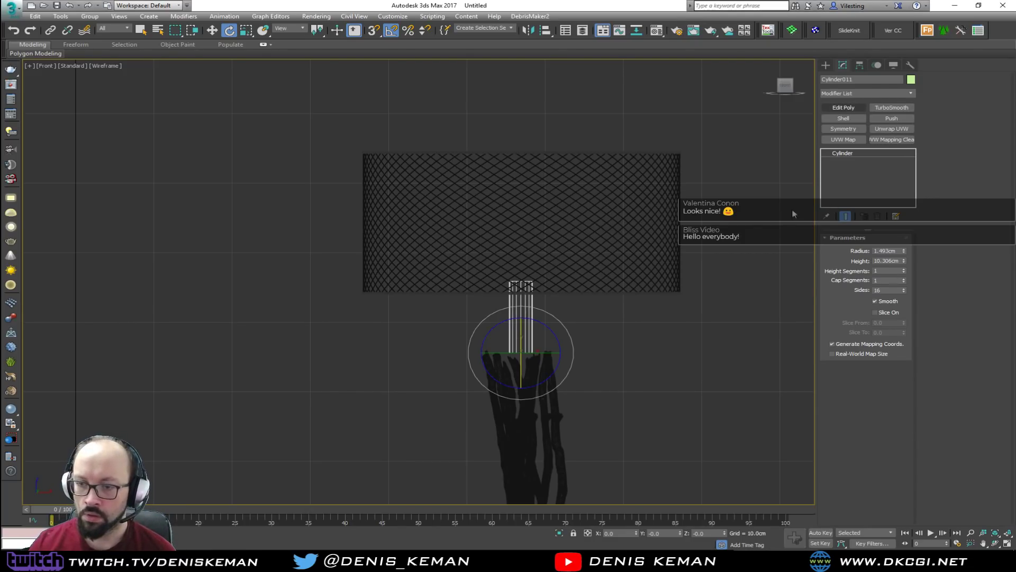
key(alt+w)
key(alt+w)
key(z)
scroll(503, 329, down, 6)
alt+middle_drag(507, 337, 547, 381)
key(w)
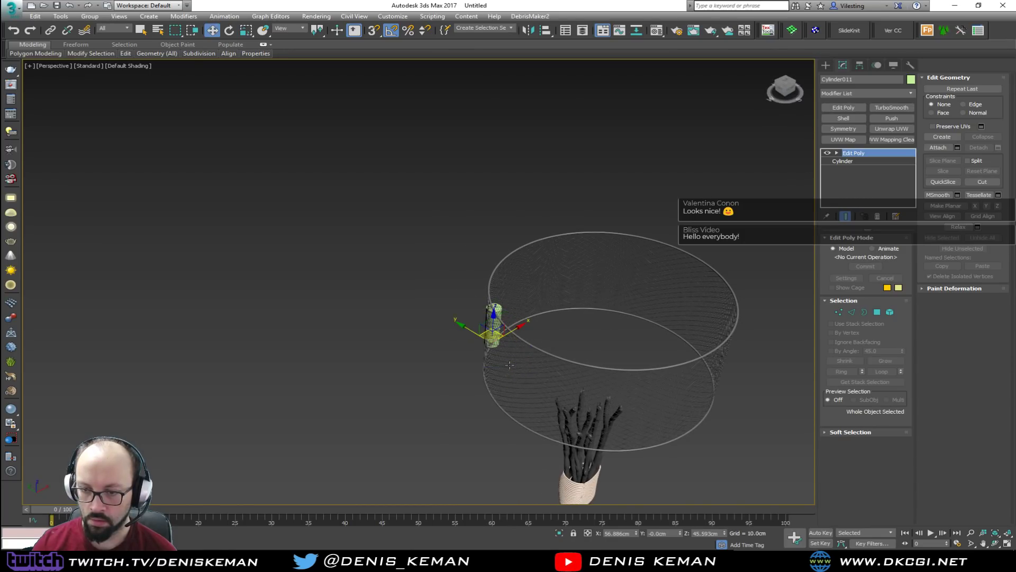
key(z)
alt+middle_drag(572, 392, 558, 279)
Delete the bottom and top cap polygons of the cylinder to leave an open tube
key(4)
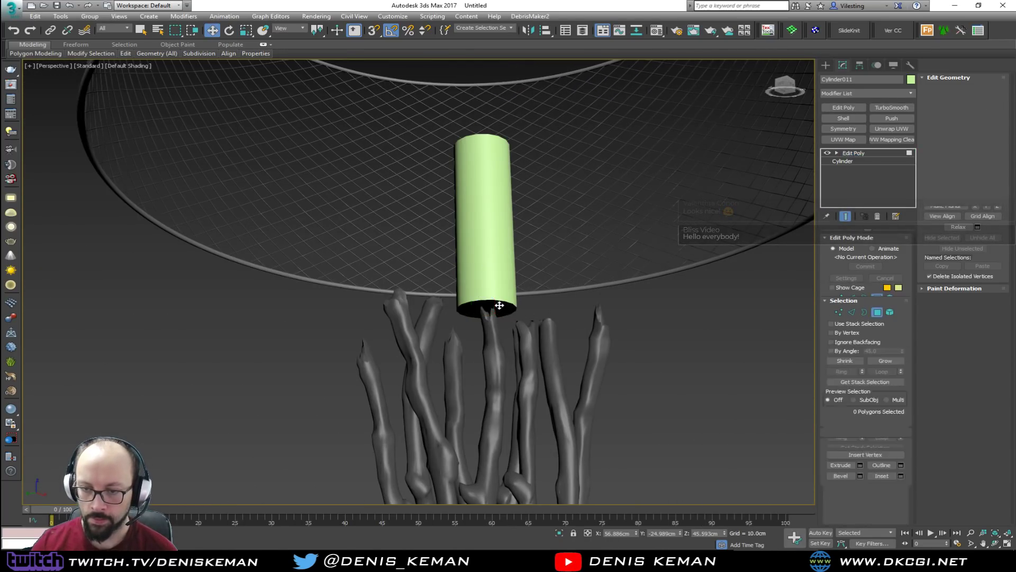
click(500, 306)
key(Delete)
alt+middle_drag(492, 228, 487, 330)
click(496, 176)
middle_drag(497, 176, 479, 275)
key(Delete)
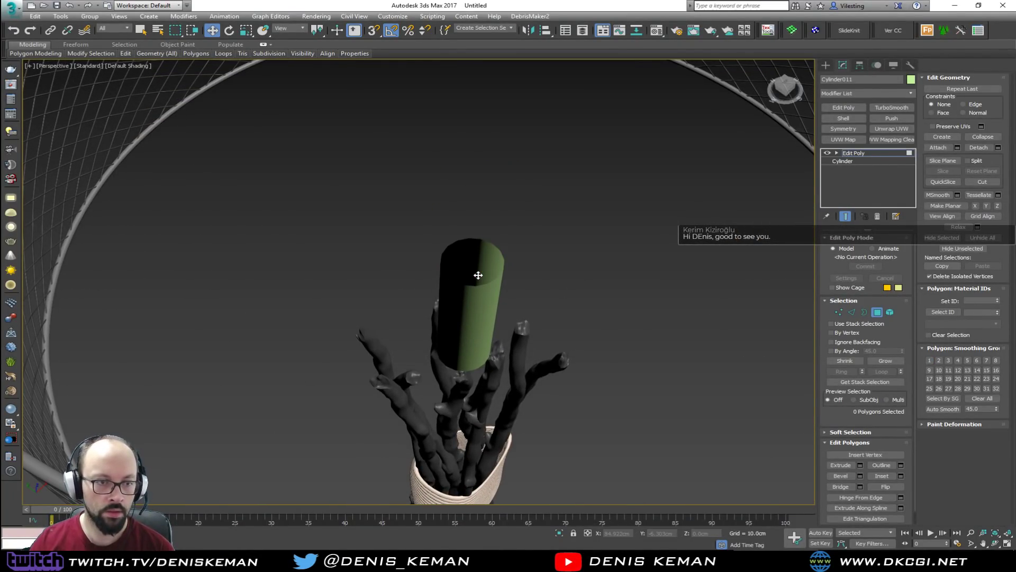
Extend the open tube's upper border outward and up to about Z 57.9 cm to form a flared collar
key(3)
click(472, 285)
key(F4)
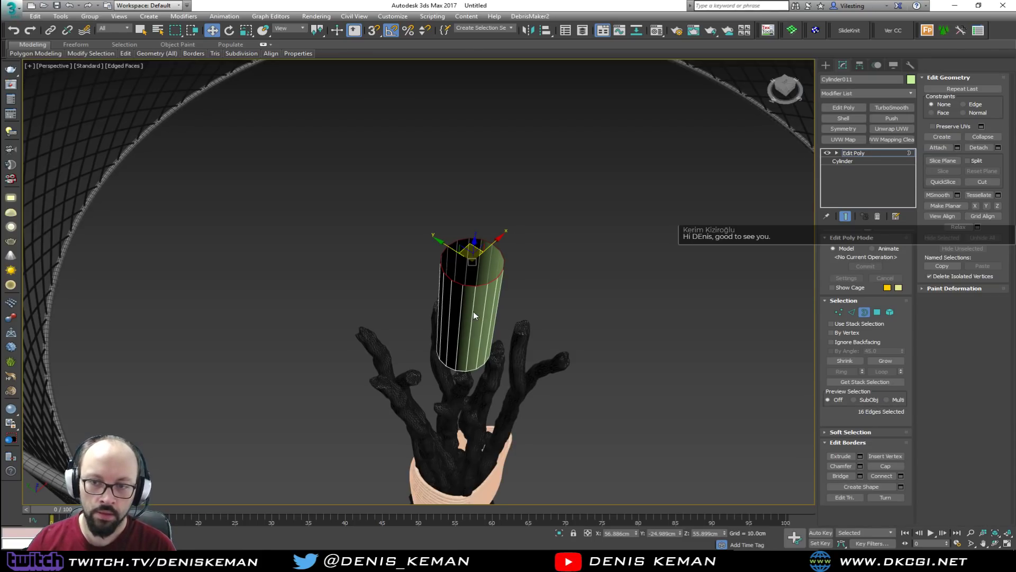
alt+middle_drag(463, 330, 443, 286)
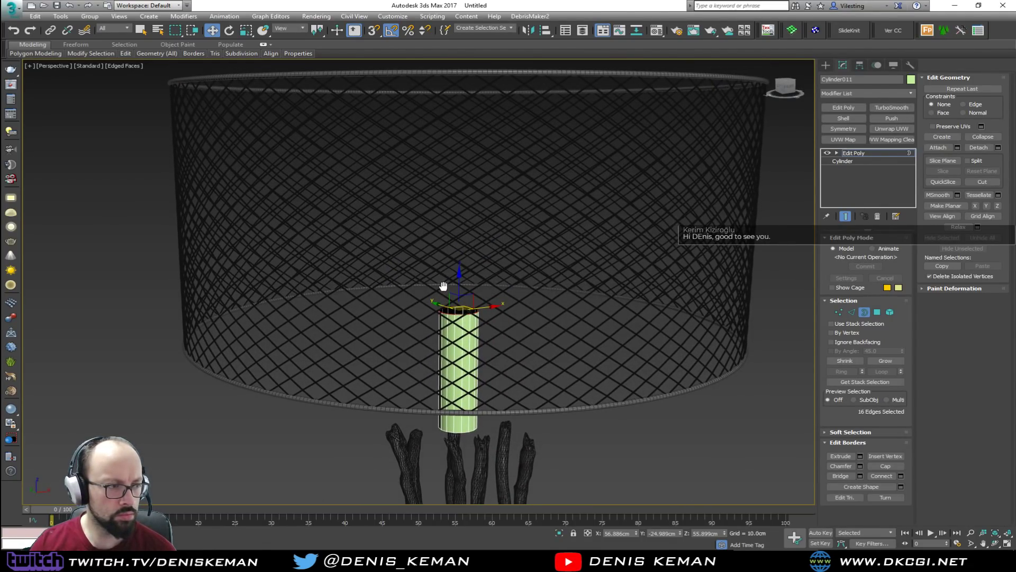
key(r)
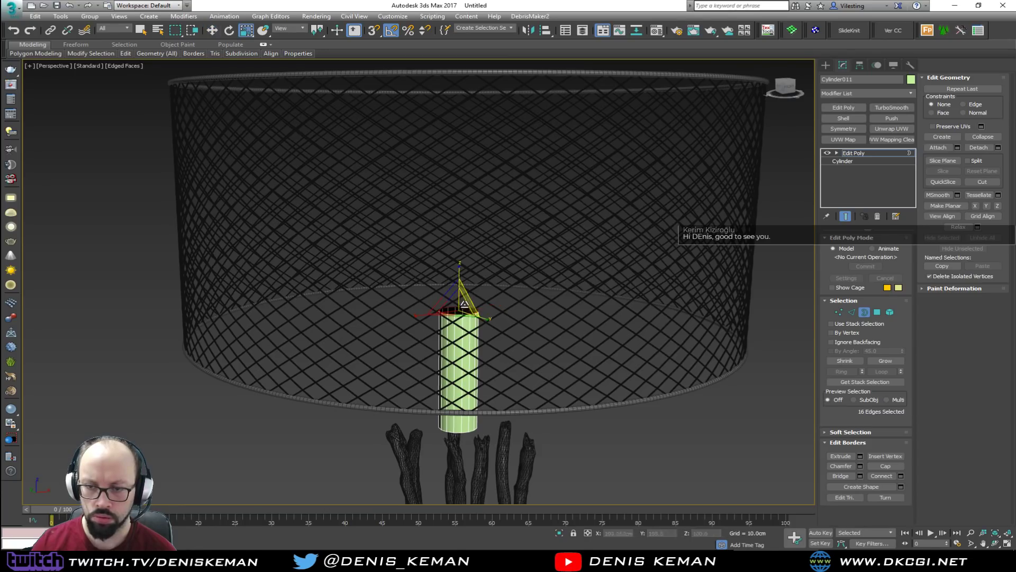
shift+drag(459, 304, 455, 265)
key(w)
alt+middle_drag(455, 266, 433, 296)
In the Front view, extend the flared border straight up into a wide socket body and taper its end inward at about Z 66.4 cm
key(alt+w)
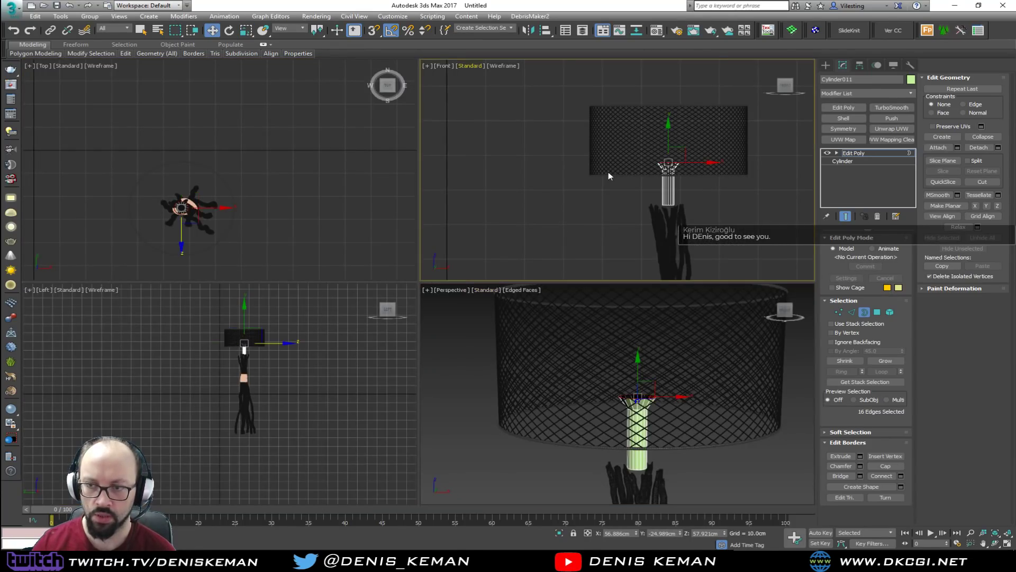
key(alt+w)
scroll(522, 260, up, 4)
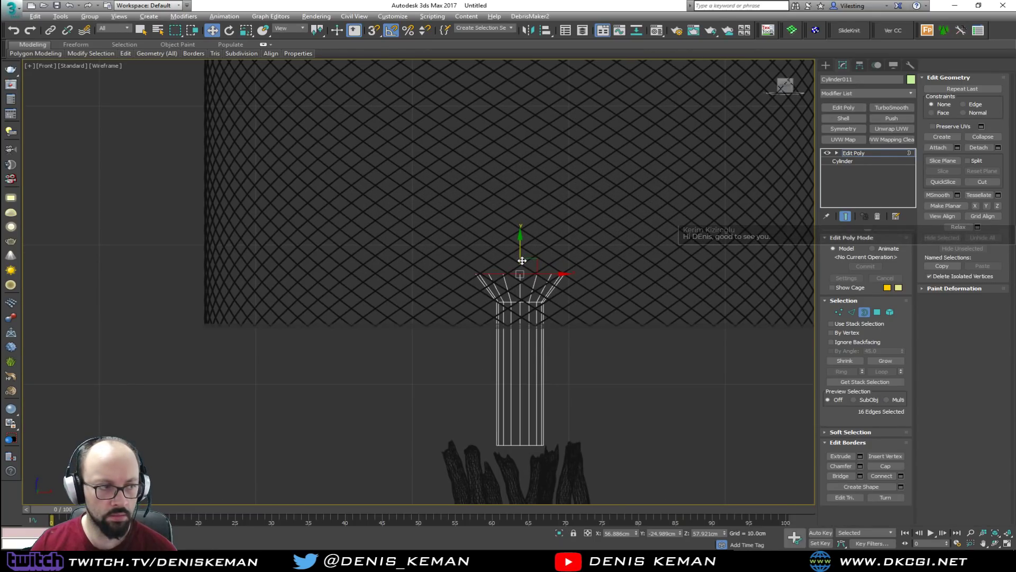
shift+drag(522, 261, 527, 156)
key(r)
key(w)
key(alt+w)
right_click(604, 364)
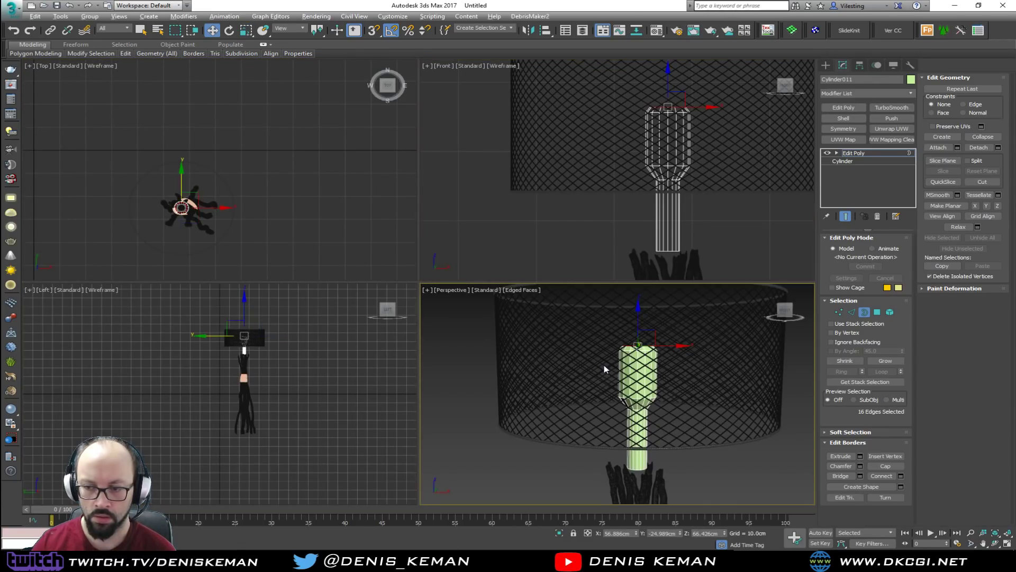
key(alt+w)
Scale the socket's upper border inward into a flat ring around the opening and undo the stray sideways extension
alt+middle_drag(564, 338, 563, 361)
key(r)
drag(469, 184, 470, 203)
shift+drag(463, 168, 460, 180)
scroll(460, 180, up, 4)
alt+middle_drag(459, 204, 450, 242)
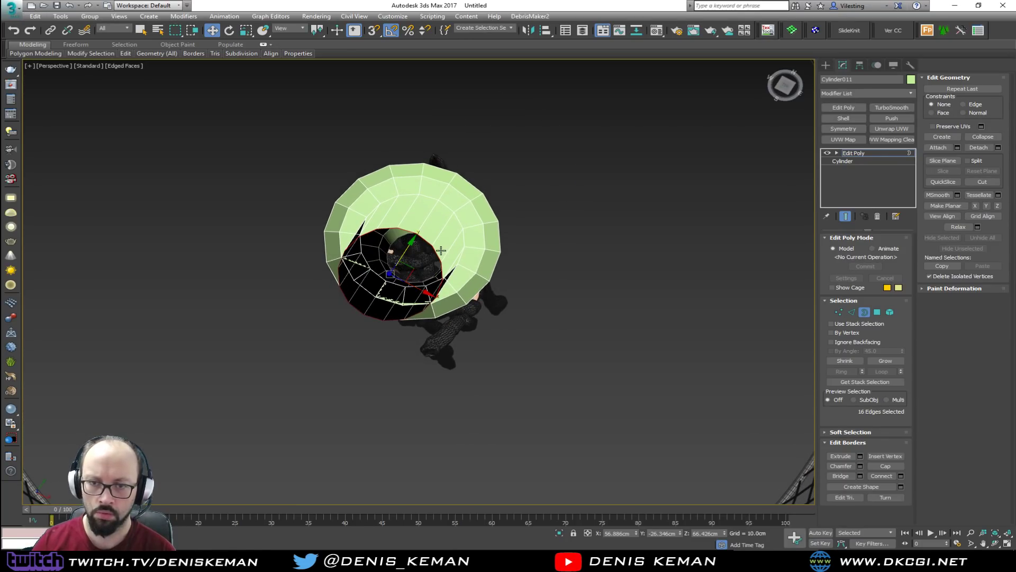
key(ctrl+z)
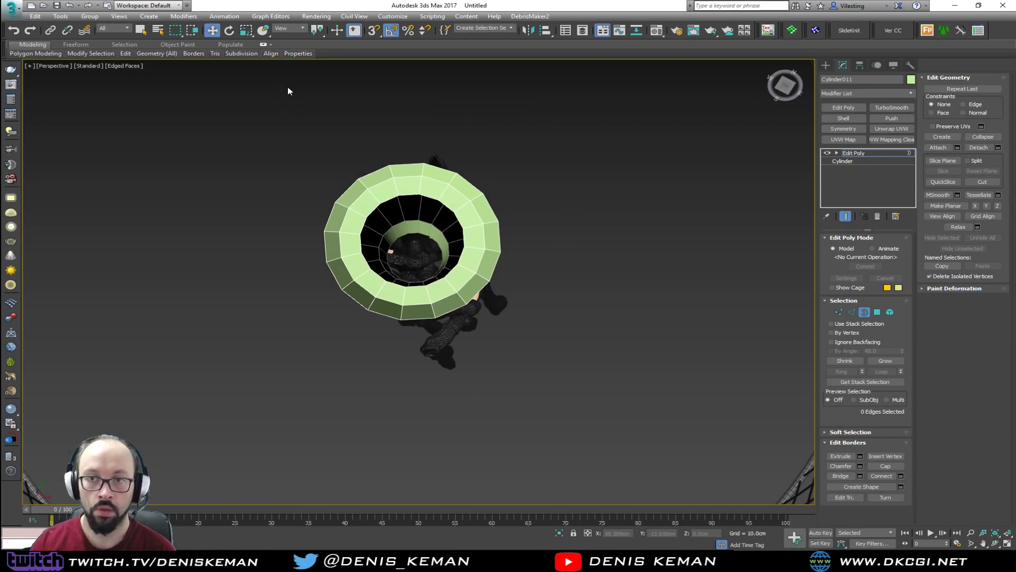
Save the scene as Twig_Light_01.max
click(12, 10)
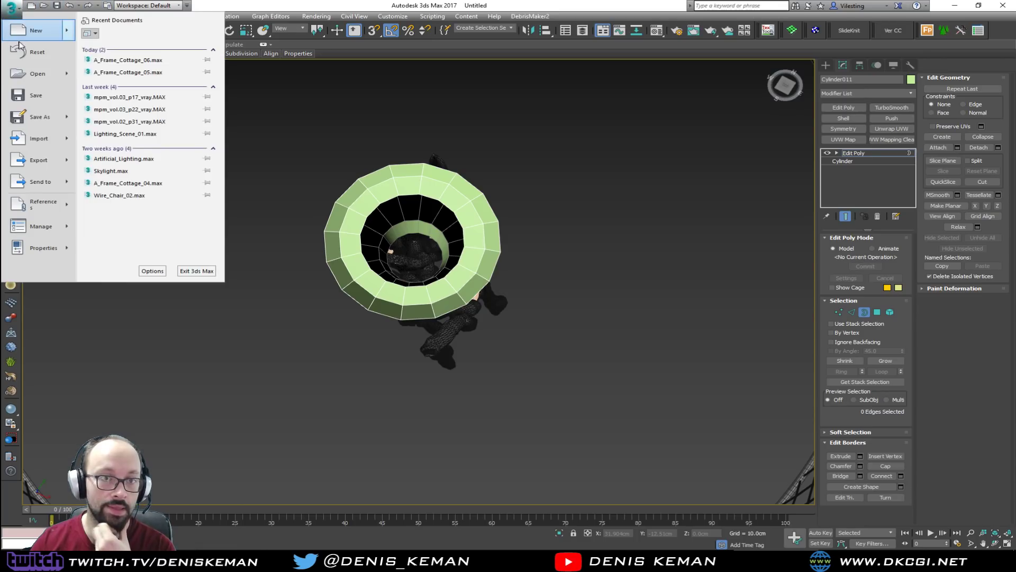
click(33, 118)
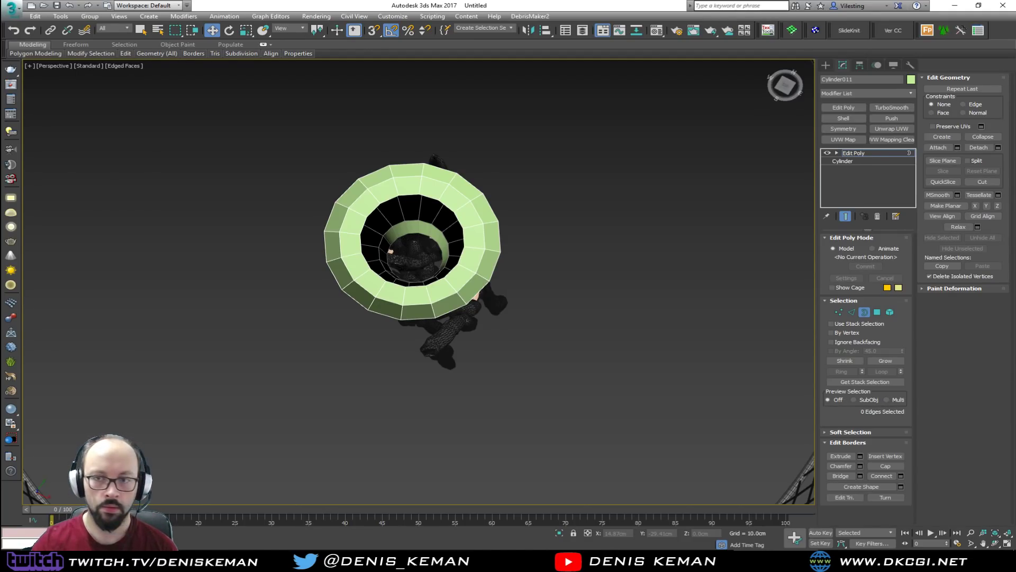
click(450, 273)
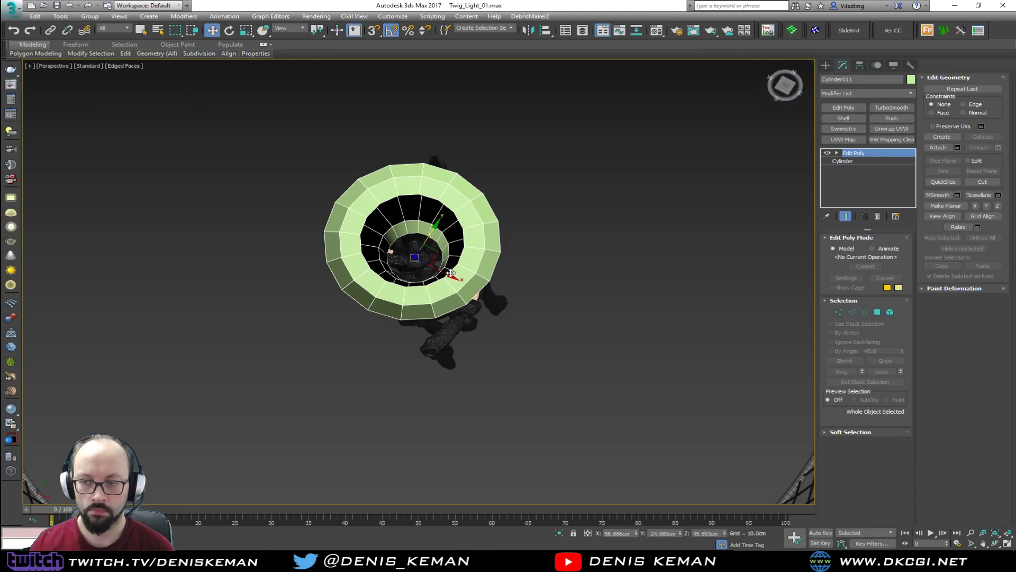
Extend the upper opening's border down inside the socket to about Z 63.6 cm to form an inner wall
alt+middle_drag(450, 272, 498, 259)
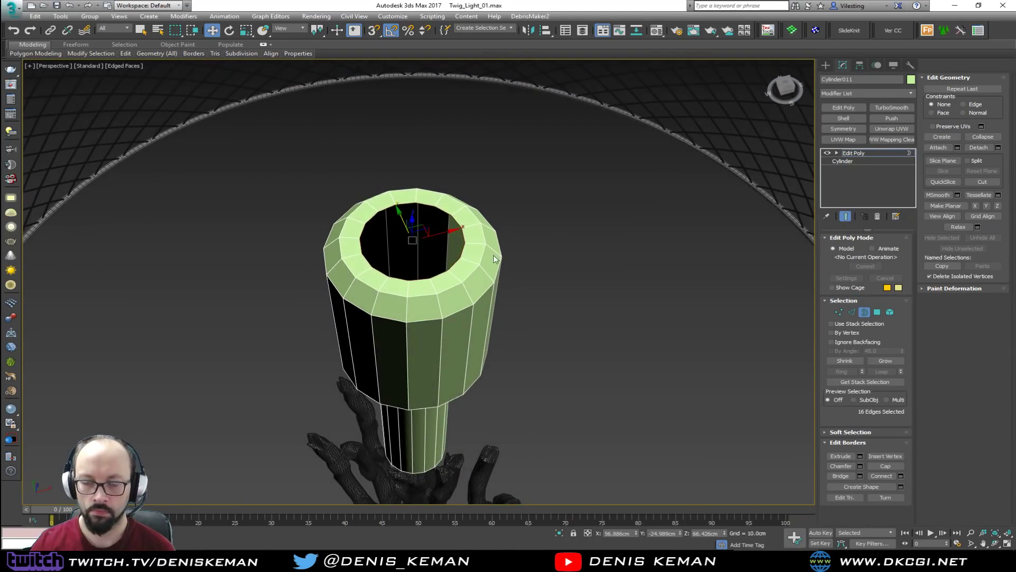
scroll(417, 226, up, 3)
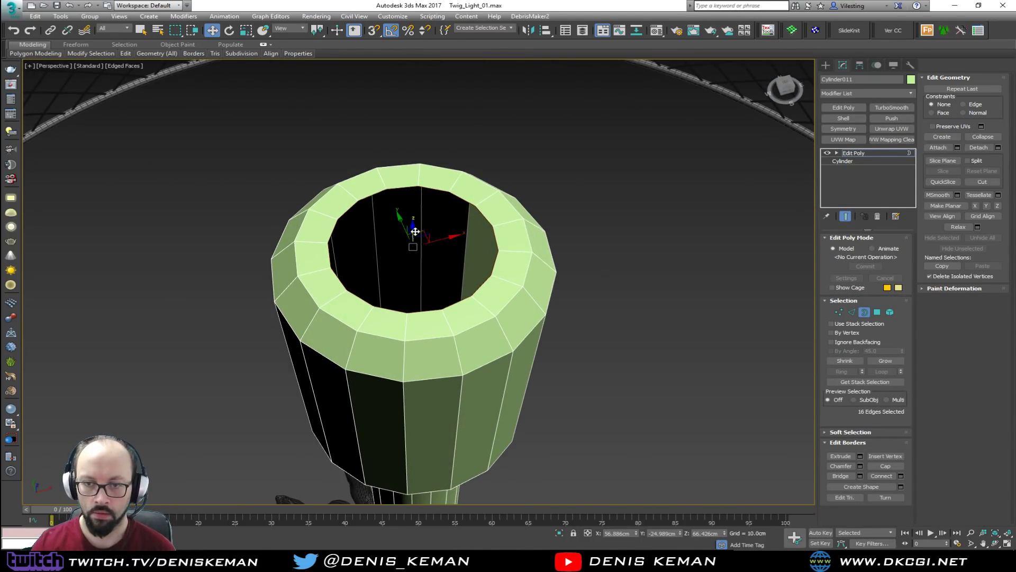
shift+drag(413, 232, 415, 297)
alt+middle_drag(415, 297, 406, 196)
scroll(388, 215, down, 5)
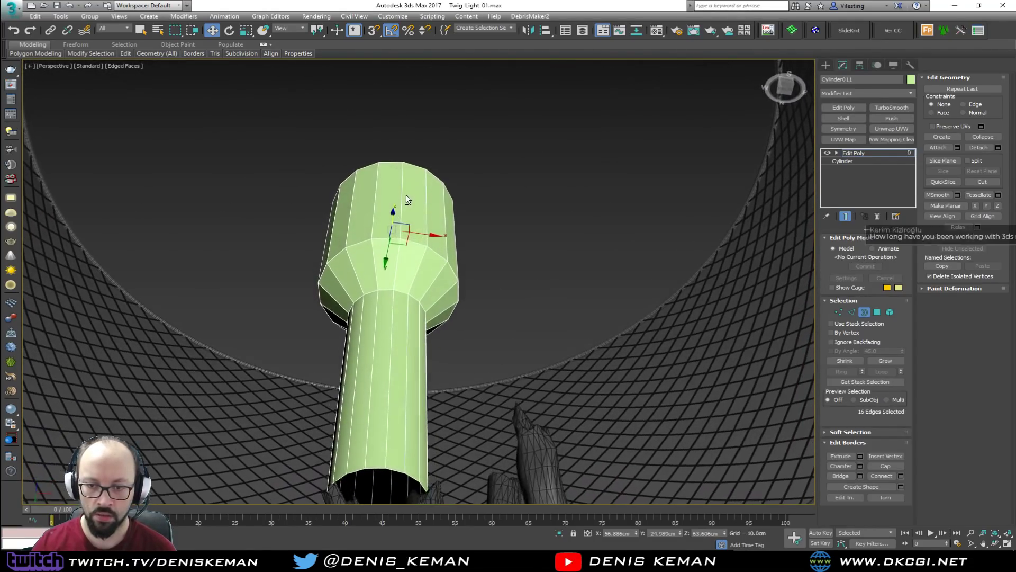
Extend the border at the lower end of the tube inward to create a narrow flat rim
scroll(405, 195, up, 2)
middle_drag(410, 298, 412, 176)
click(402, 363)
key(r)
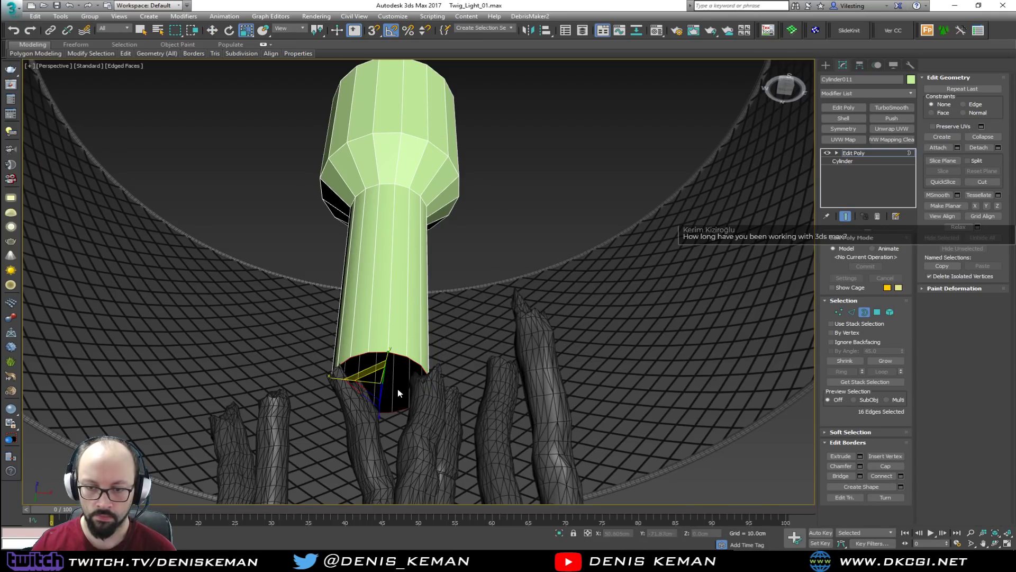
shift+drag(376, 383, 375, 420)
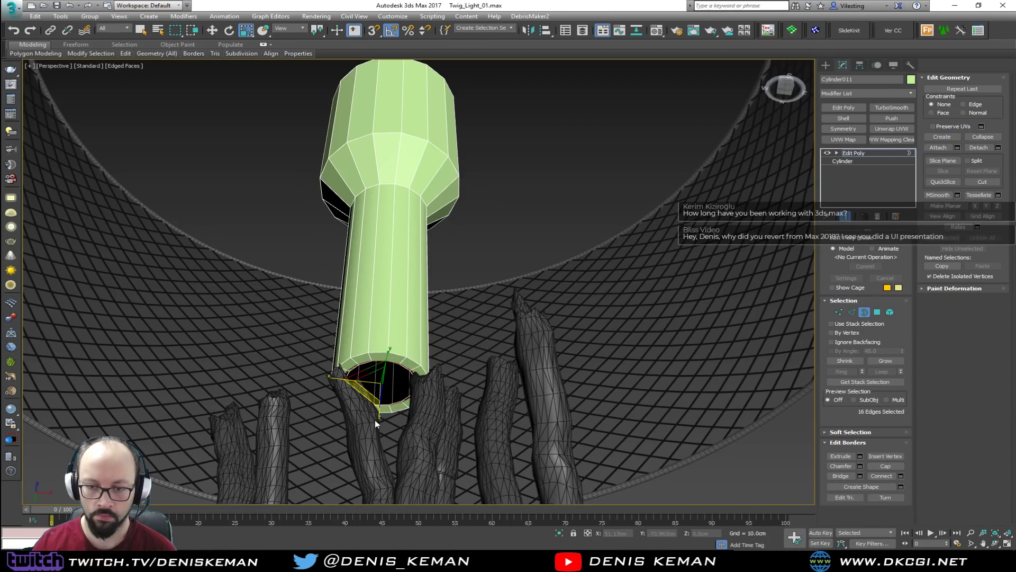
scroll(381, 398, up, 5)
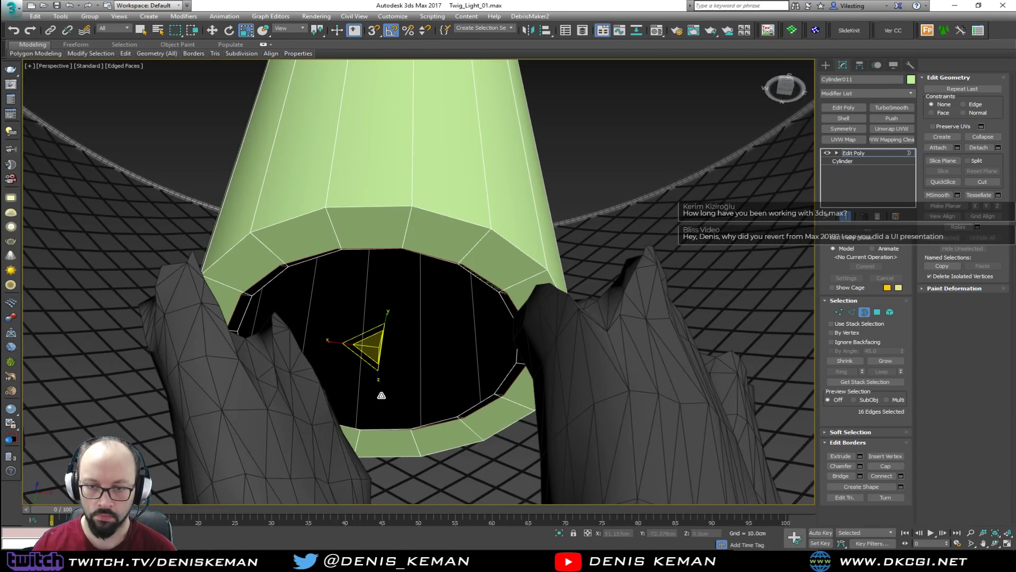
middle_drag(387, 364, 387, 342)
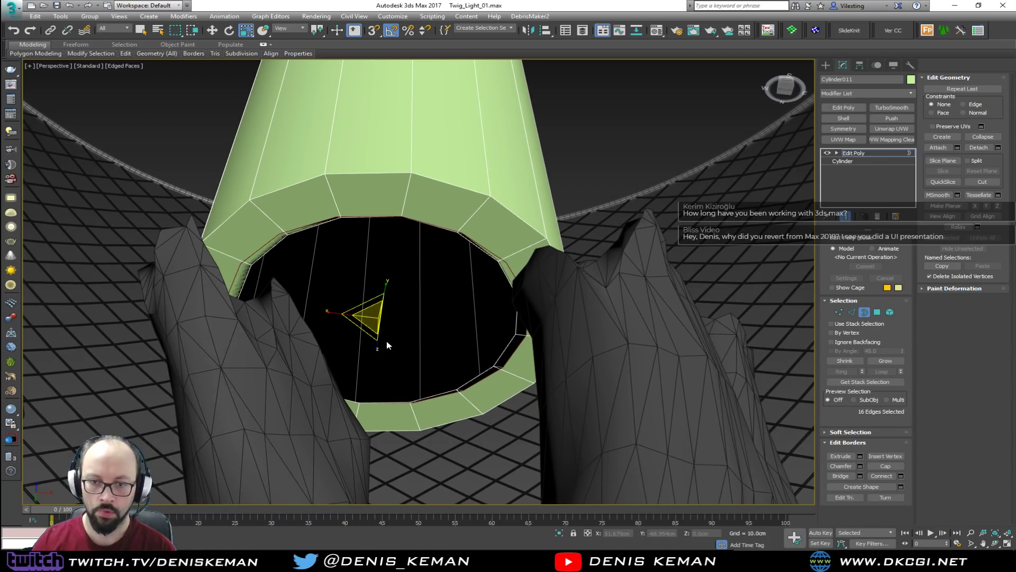
Extend the lower rim's inner border upward inside the tube in two stages to form an inner wall
click(387, 345)
click(447, 389)
key(w)
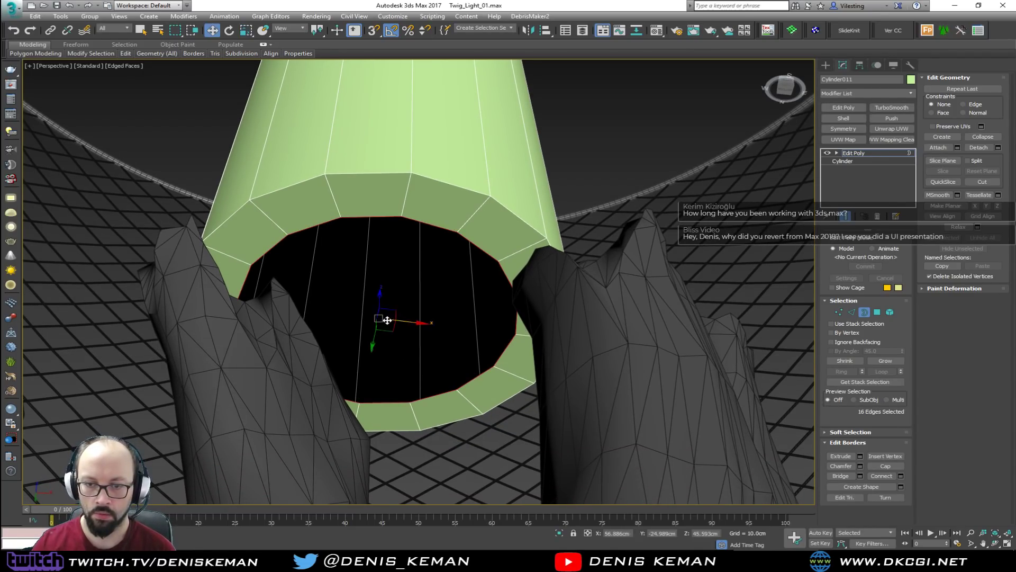
shift+drag(379, 294, 386, 228)
alt+middle_drag(386, 238, 388, 316)
click(398, 369)
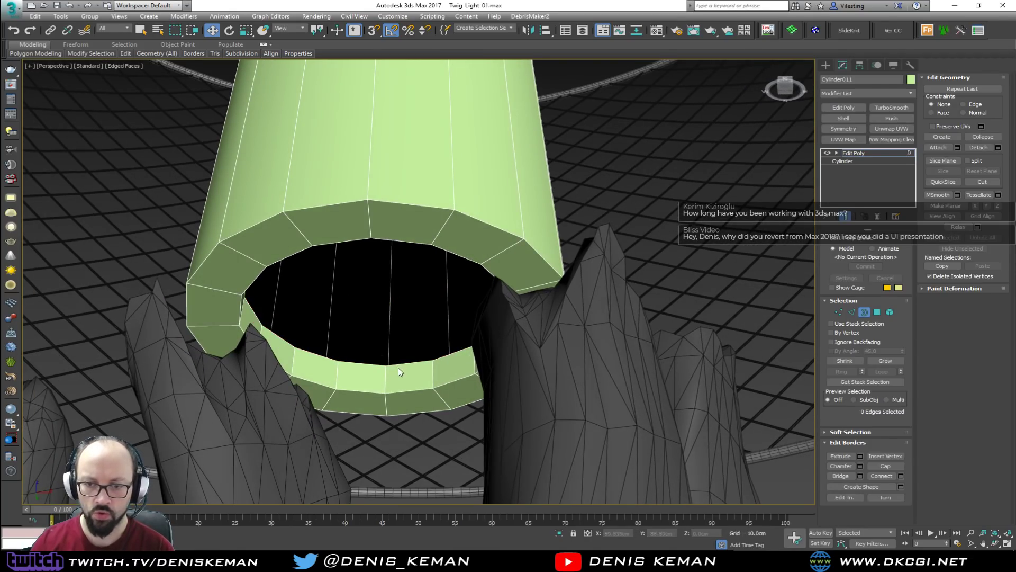
click(400, 365)
shift+drag(379, 272, 387, 243)
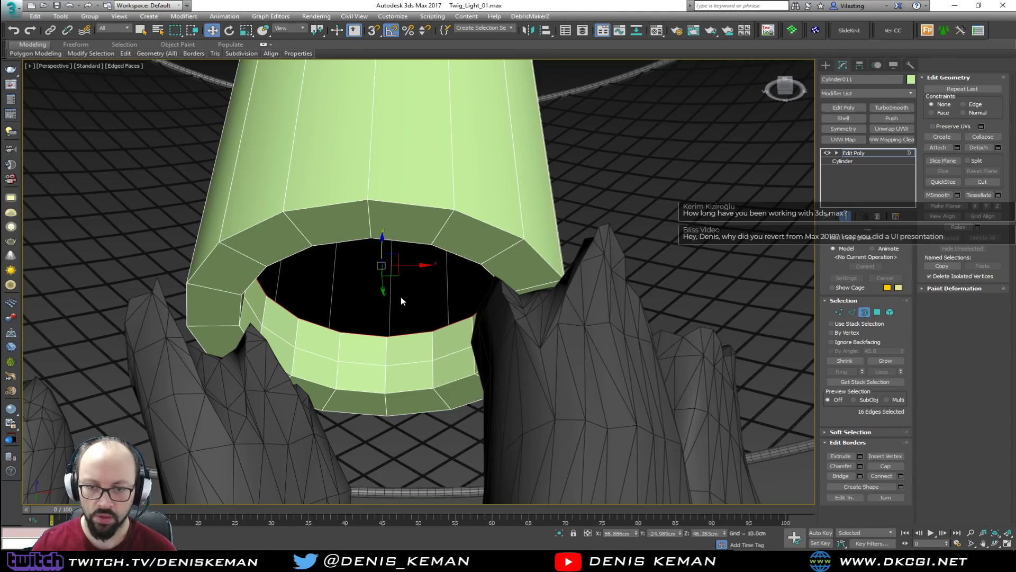
Remove the intermediate edge loop between the two inner wall segments at the tube's lower end
key(2)
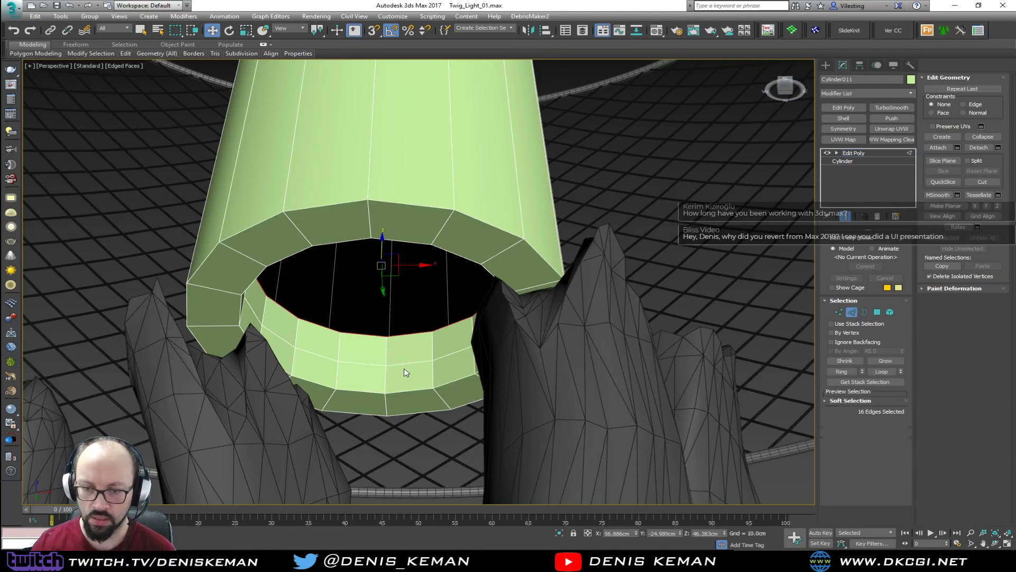
double_click(404, 365)
key(ctrl+BackSpace)
Chamfer the edge loop where the neck meets the flare and the lower rim's inner and outer loops by 0.03 cm
middle_drag(406, 260, 407, 377)
scroll(408, 376, down, 7)
alt+middle_drag(409, 282, 425, 346)
middle_drag(413, 254, 410, 423)
scroll(414, 313, down, 2)
alt+middle_drag(414, 314, 412, 235)
scroll(409, 332, up, 4)
key(2)
key(2)
double_click(403, 335)
scroll(414, 236, down, 4)
scroll(416, 374, up, 2)
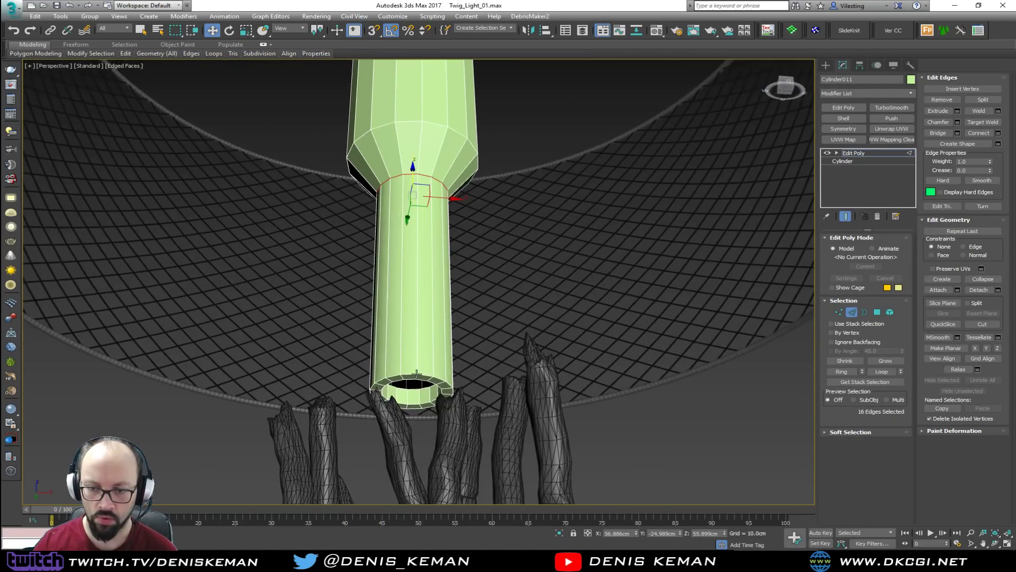
scroll(411, 378, up, 3)
ctrl+double_click(409, 381)
ctrl+double_click(410, 364)
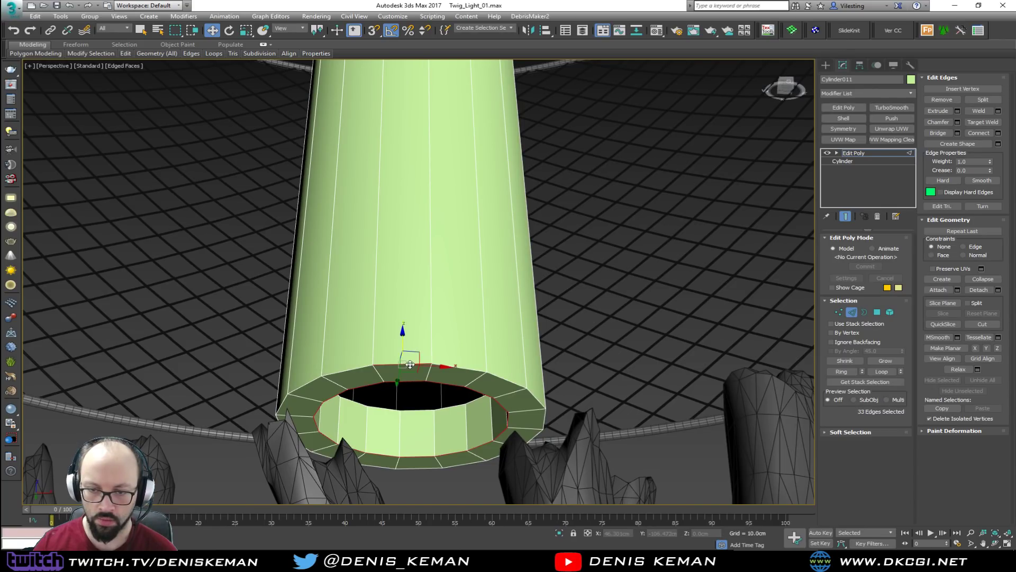
click(957, 122)
double_click(452, 300)
text(0.1)
key(Return)
double_click(425, 299)
text(0.03)
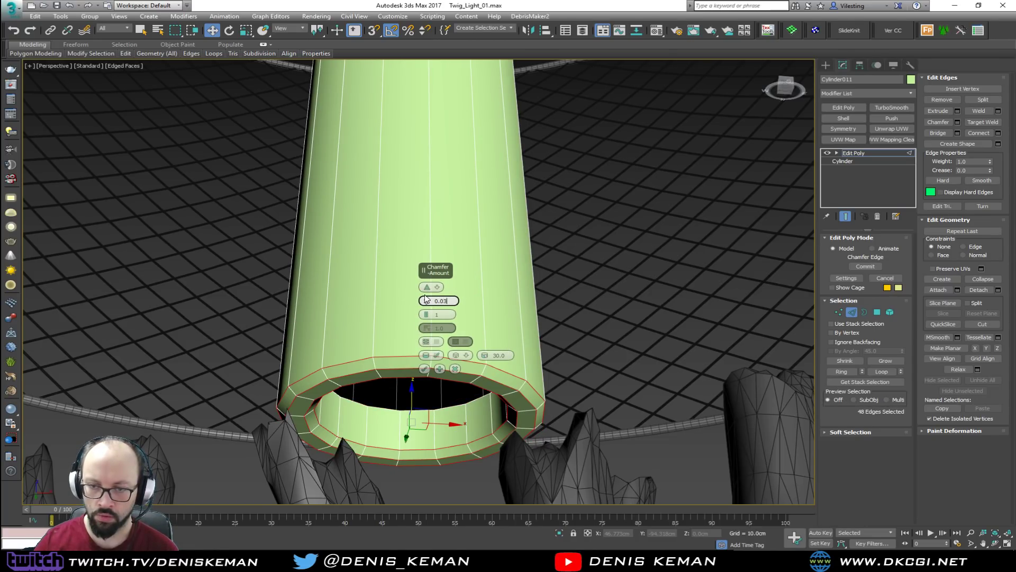
key(Return)
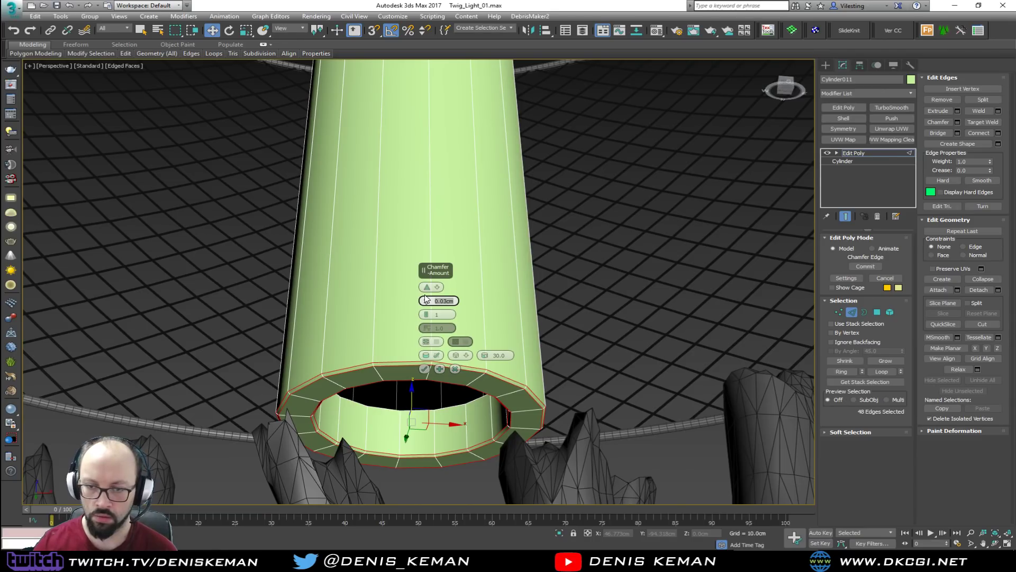
click(424, 369)
Chamfer the inner edge loop of the socket's upper opening by 0.03 cm and add a TurboSmooth modifier
middle_drag(454, 197, 443, 377)
scroll(443, 377, down, 3)
middle_drag(443, 176, 447, 356)
scroll(448, 356, down, 2)
alt+middle_drag(439, 244, 408, 325)
scroll(394, 315, up, 3)
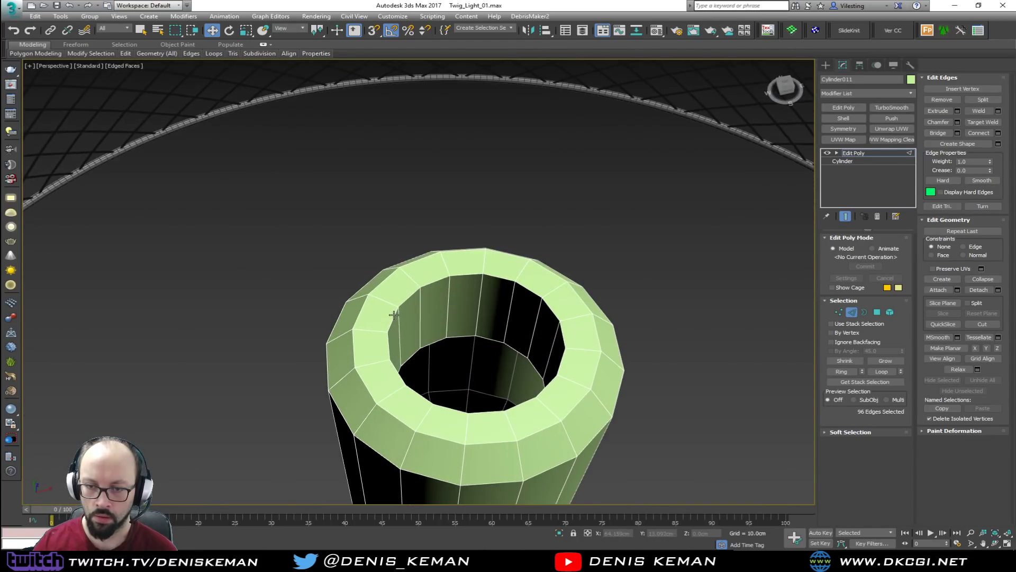
double_click(395, 317)
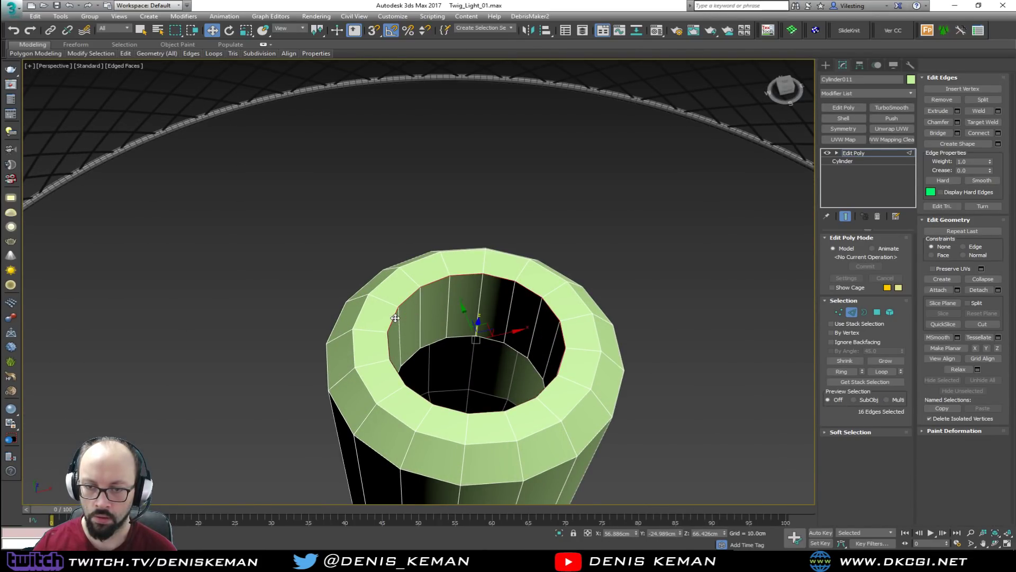
click(958, 123)
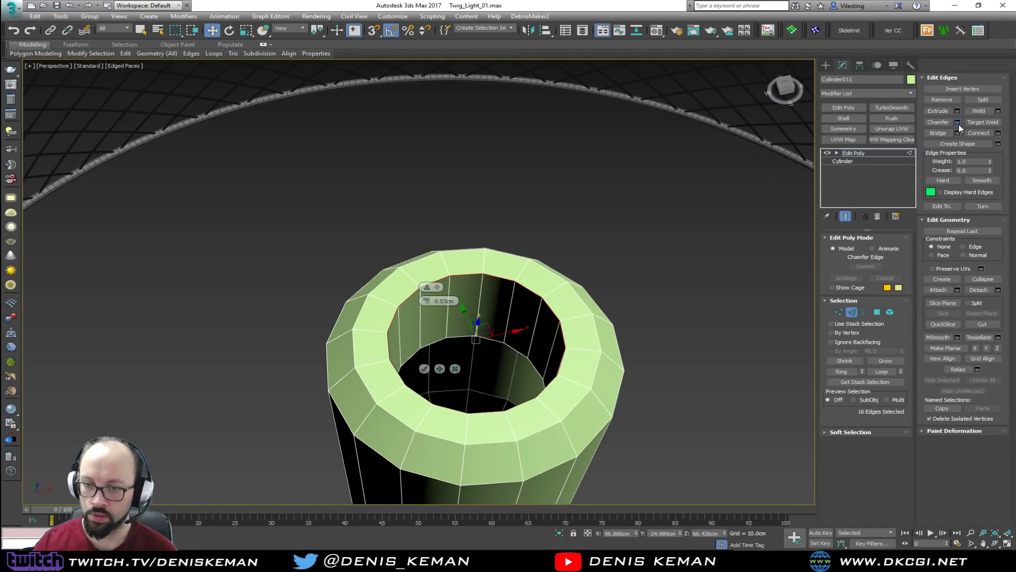
click(425, 369)
click(852, 312)
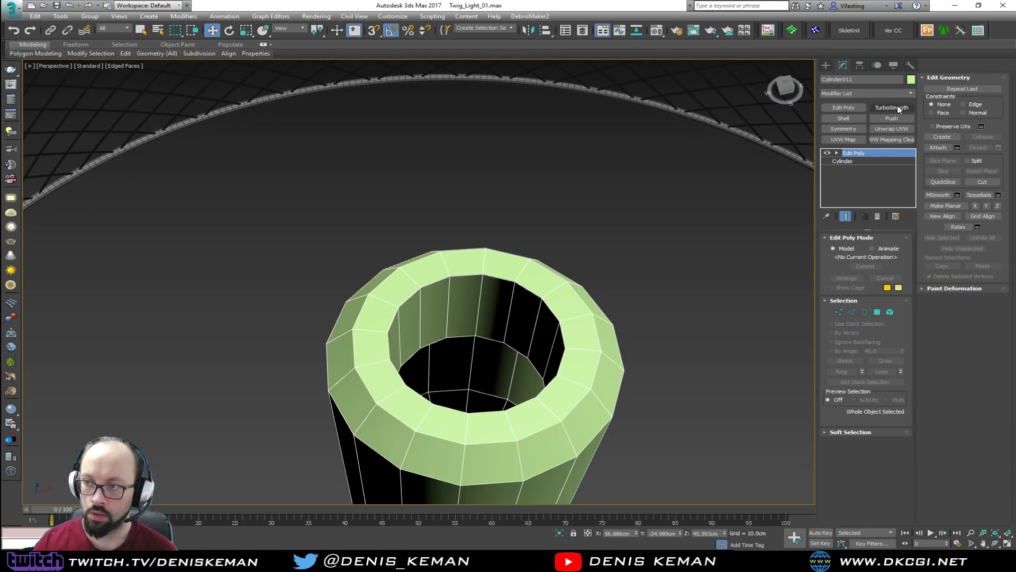
click(897, 108)
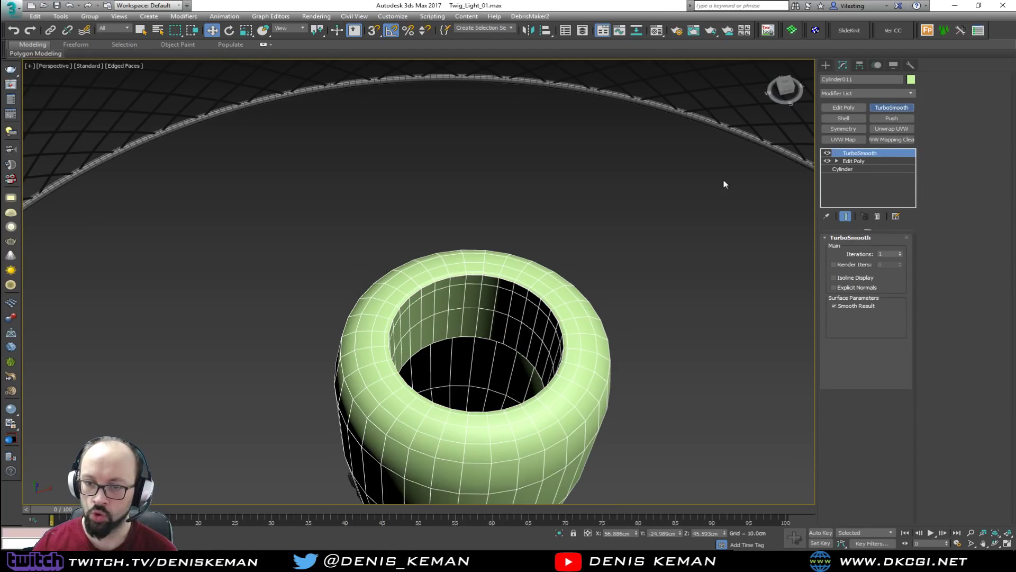
Insert two support edge loops in the Edit Poly level, one just below the upper bevel and one near the rim's outer edge
click(854, 161)
alt+middle_drag(610, 297, 631, 158)
key(alt+s)
click(438, 313)
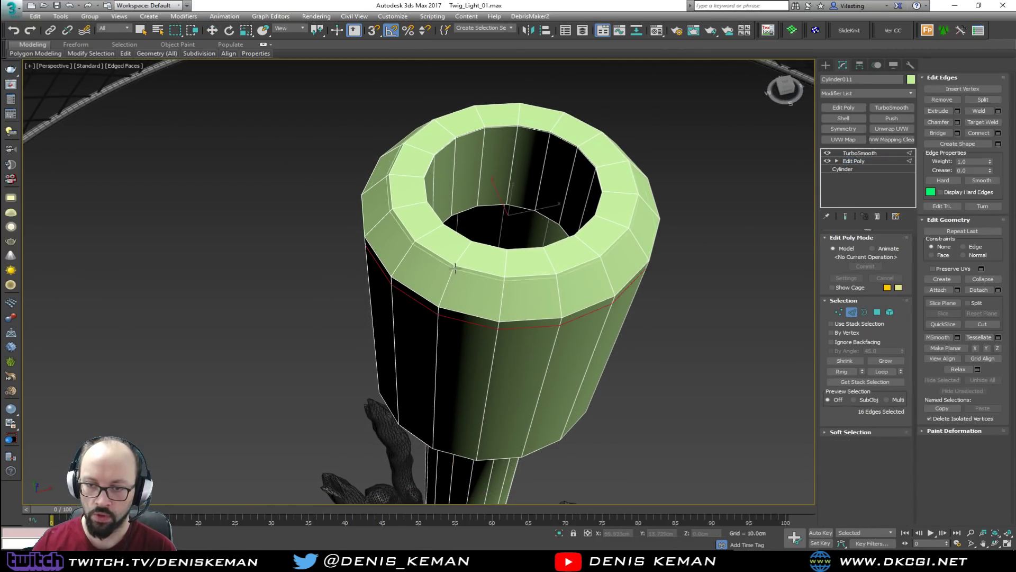
click(454, 263)
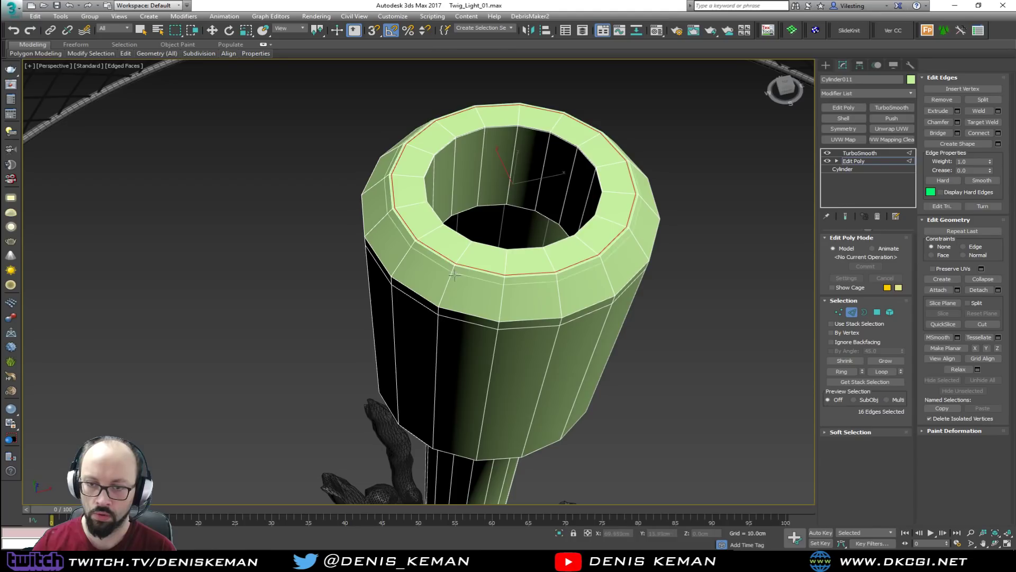
key(w)
click(851, 312)
click(767, 331)
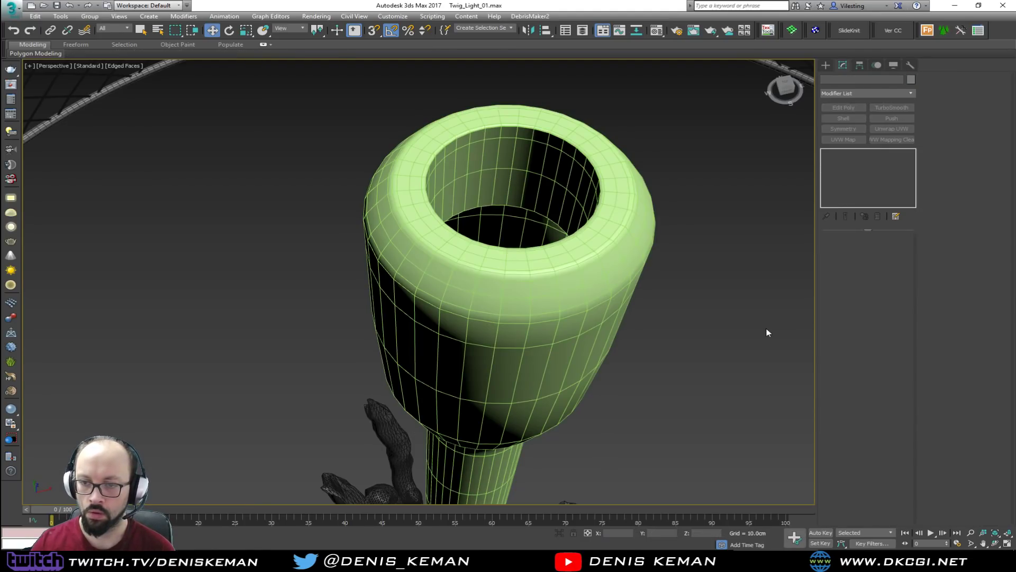
Hide the edged faces and reselect the socket to examine its smoothed shape inside the lampshade
key(F4)
scroll(542, 343, down, 5)
alt+middle_drag(542, 343, 501, 402)
click(506, 322)
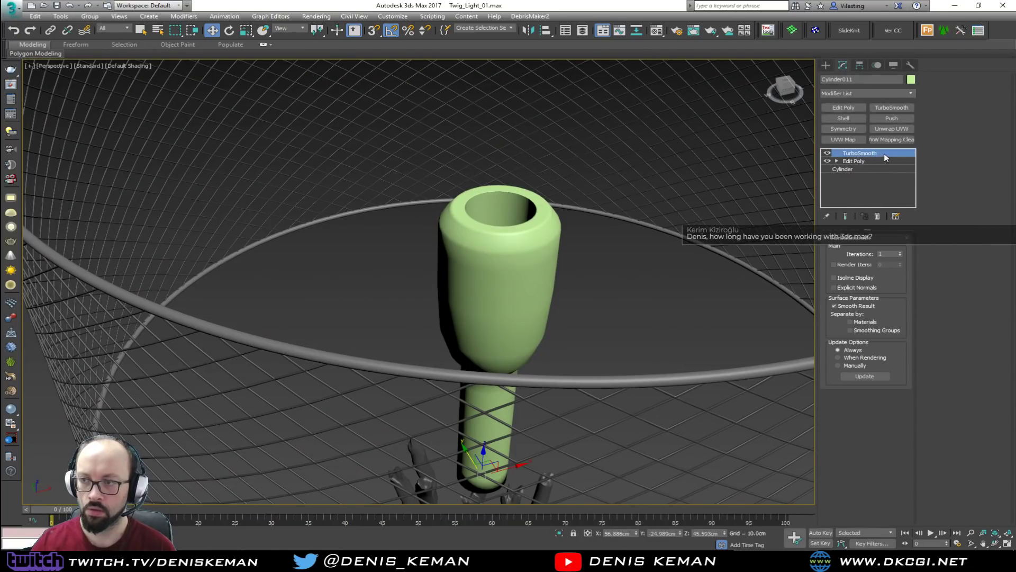
Set the socket's TurboSmooth iterations to 2 and check its underside and neck
click(899, 253)
alt+middle_drag(598, 304, 603, 236)
middle_drag(540, 322, 545, 281)
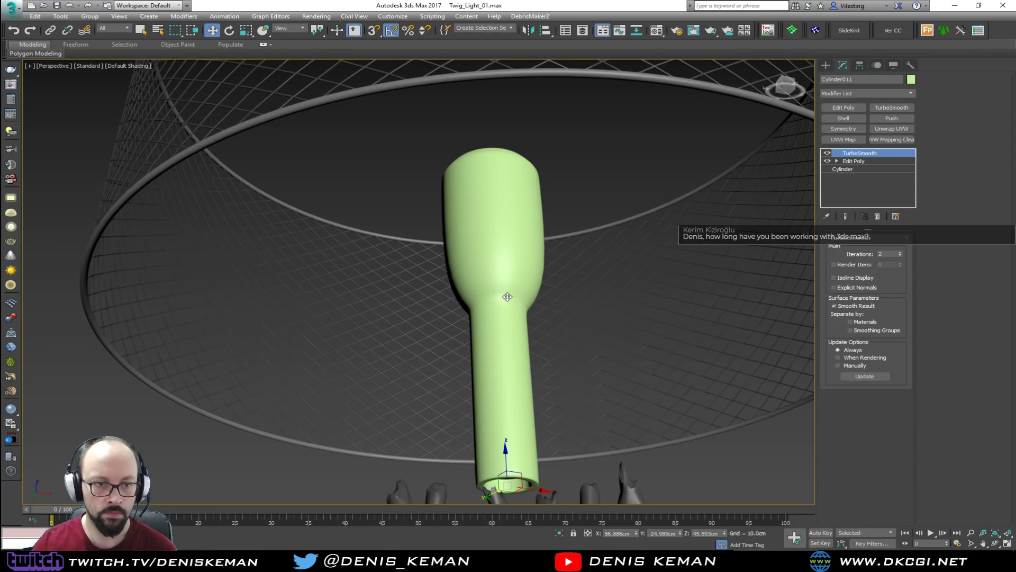
alt+middle_drag(507, 297, 478, 264)
scroll(478, 264, up, 4)
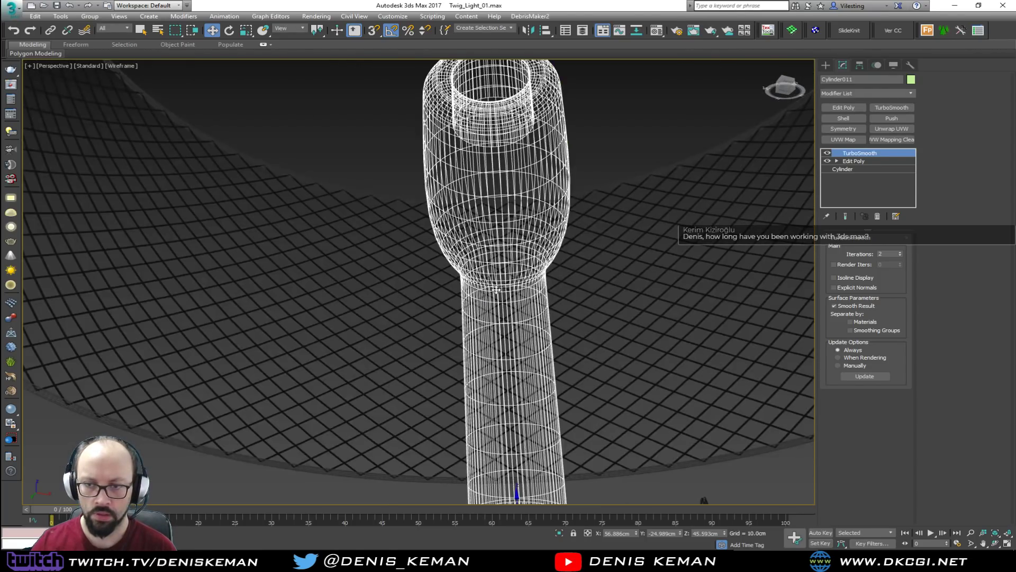
With TurboSmooth off, chamfer the edge loop between the socket's wide body and flare by 0.14 cm with 2 segments, and re-enable smoothing
click(827, 153)
key(F4)
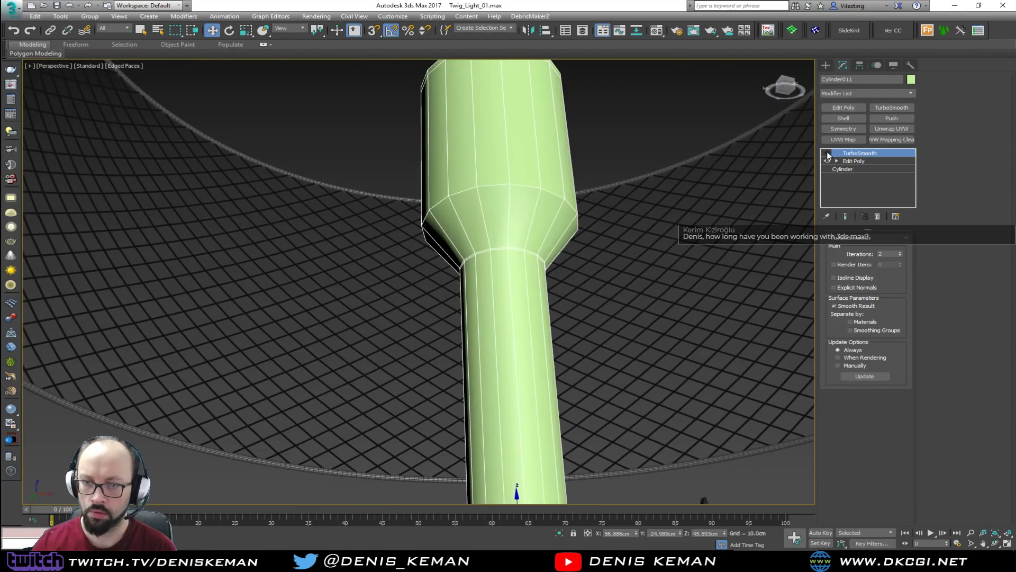
click(853, 161)
key(2)
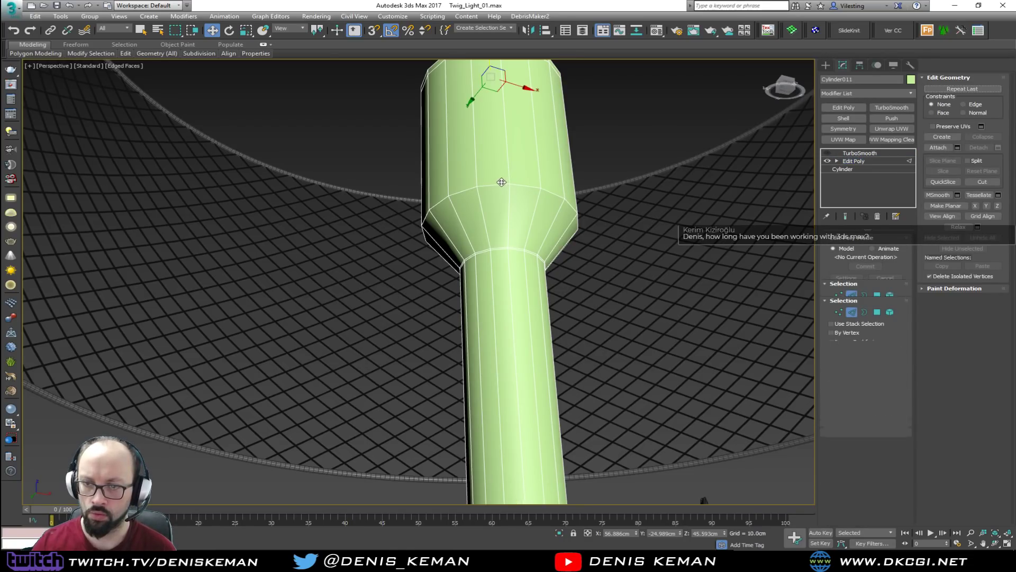
double_click(501, 187)
click(958, 122)
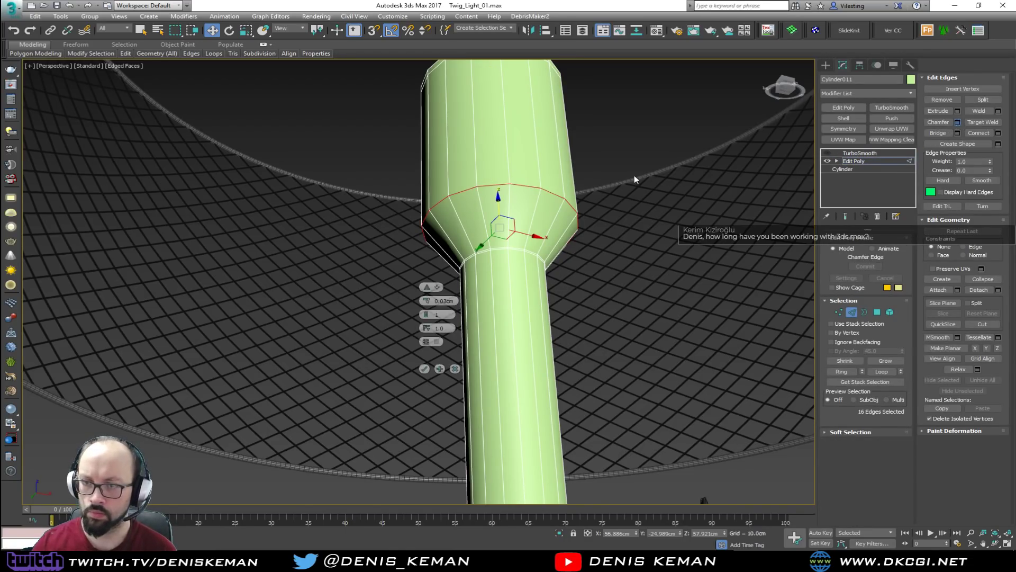
drag(427, 300, 429, 306)
double_click(492, 188)
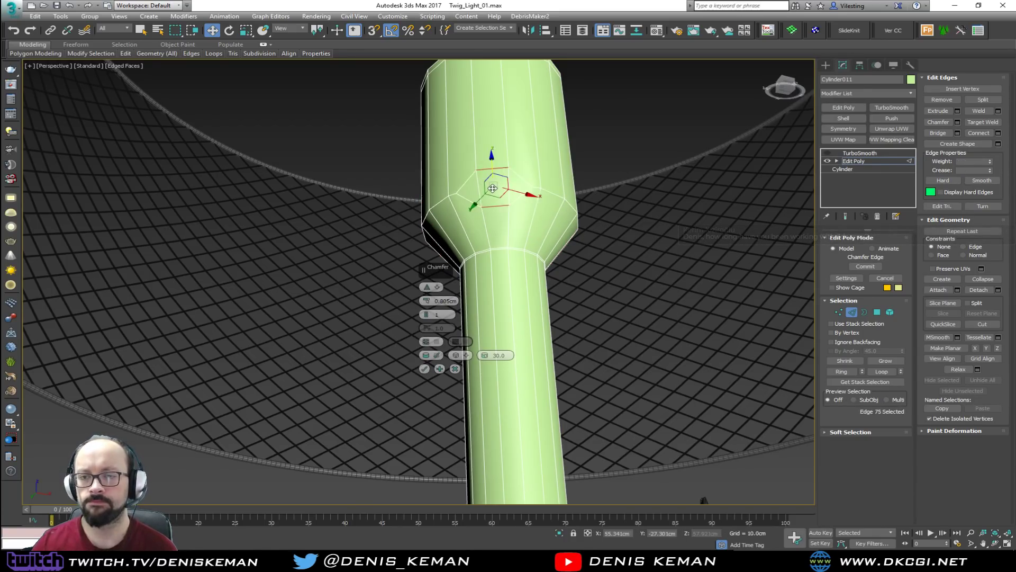
drag(426, 315, 424, 302)
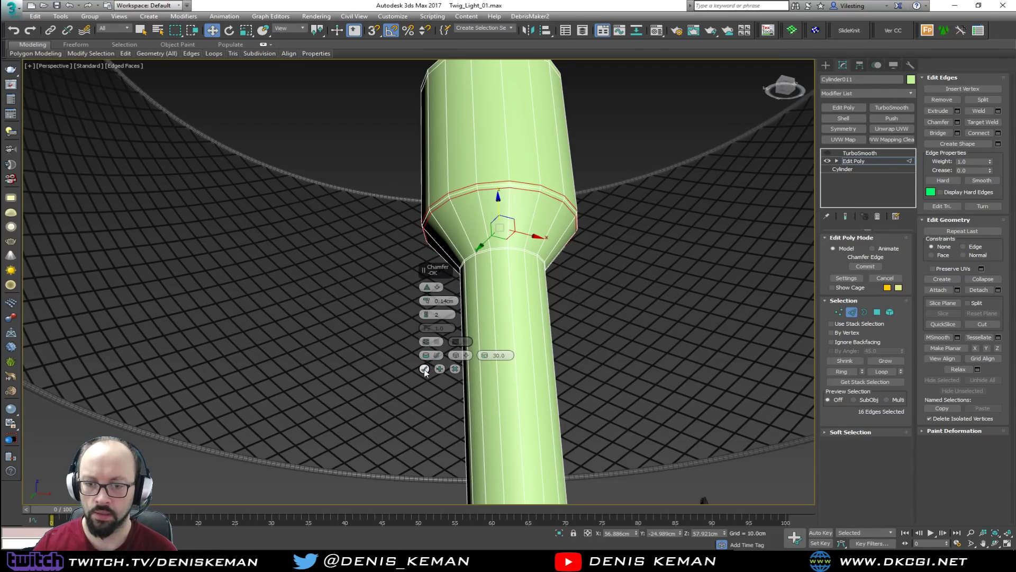
click(424, 369)
click(853, 161)
click(863, 153)
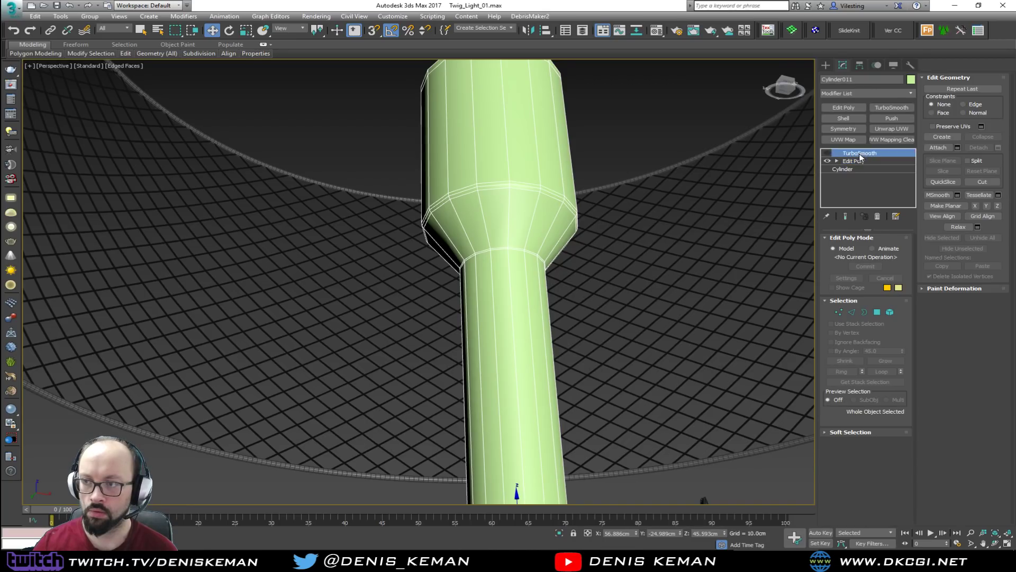
click(829, 154)
Examine the smoothed flare and overall socket shape with the edged faces hidden
click(618, 121)
key(F4)
alt+middle_drag(619, 122, 581, 126)
scroll(581, 127, up, 4)
scroll(519, 306, down, 5)
middle_drag(519, 306, 481, 167)
click(458, 207)
key(z)
middle_drag(482, 285, 484, 156)
scroll(484, 157, down, 4)
click(602, 334)
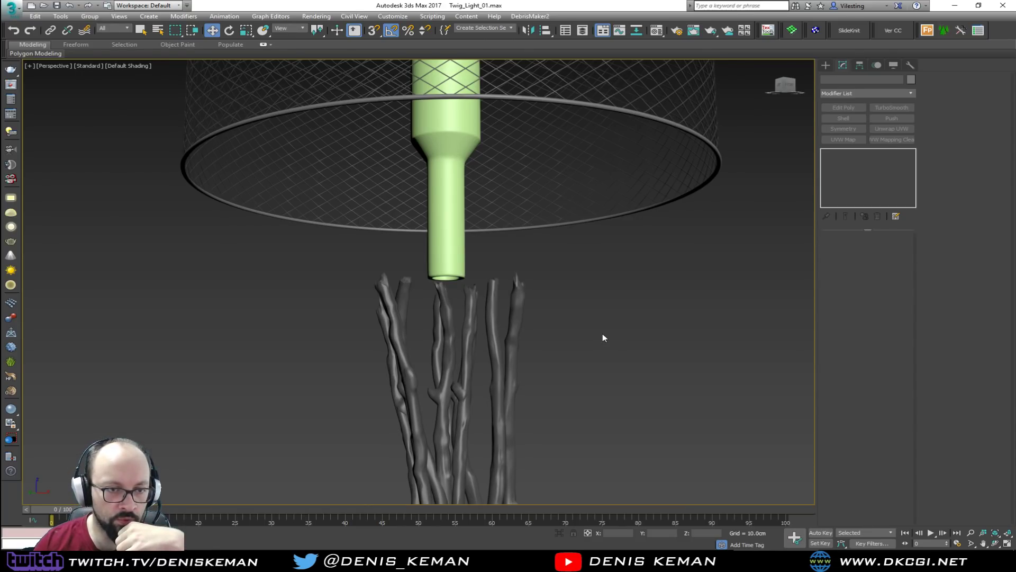
Examine the socket's lower rim from below with edged faces shown
click(456, 239)
middle_drag(456, 226, 471, 286)
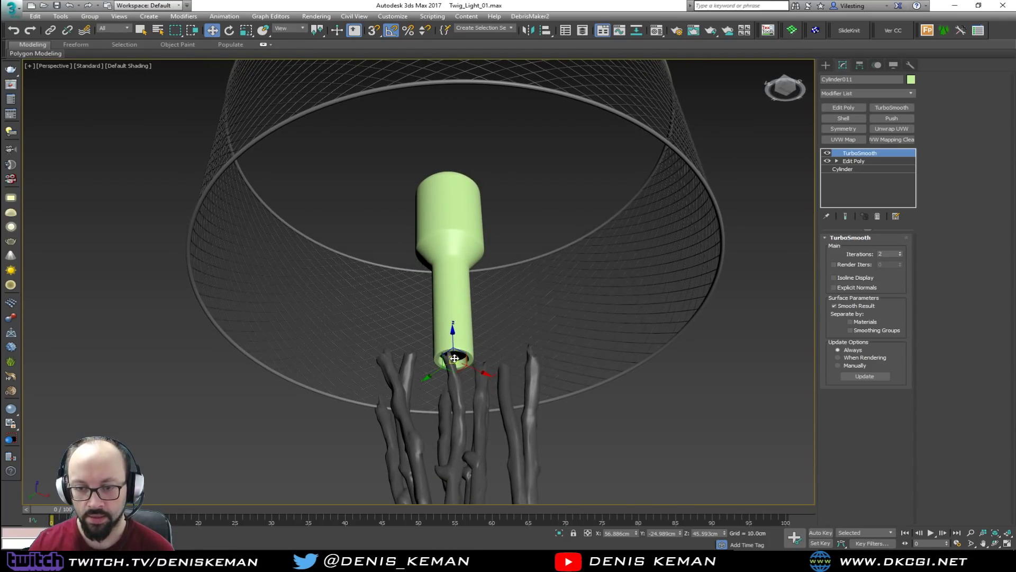
scroll(450, 357, up, 5)
key(F4)
scroll(471, 338, down, 6)
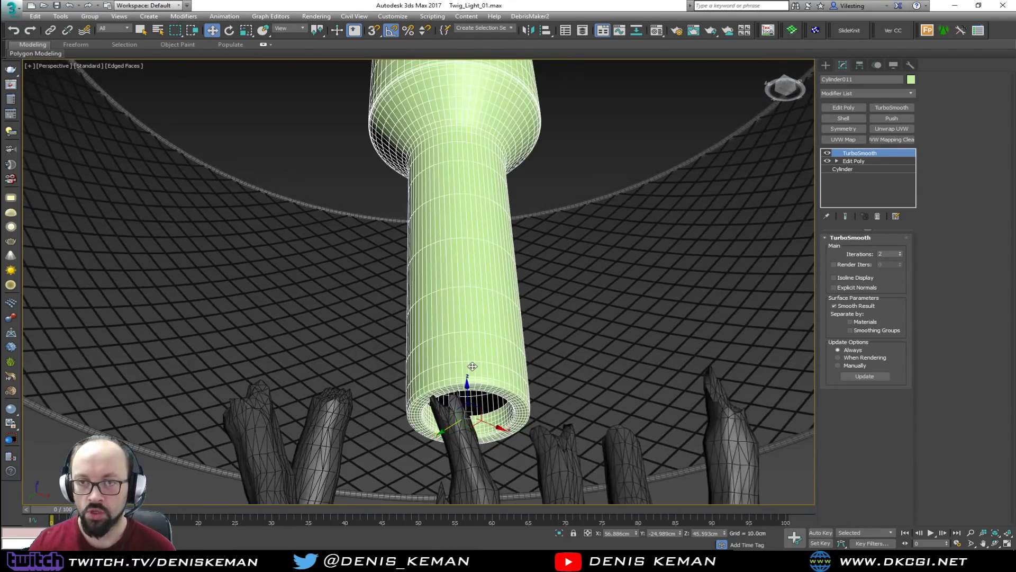
click(560, 209)
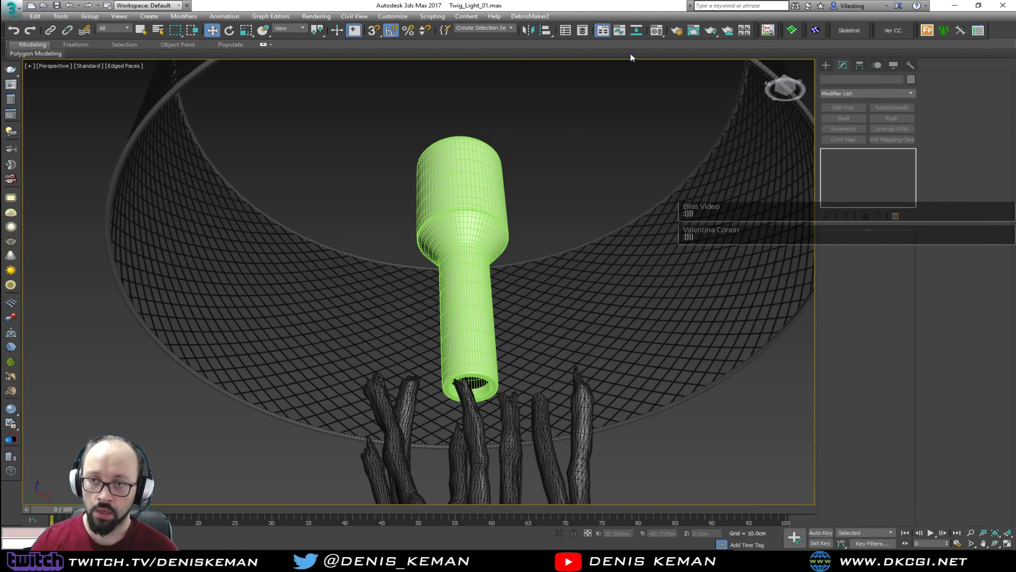
scroll(474, 367, up, 4)
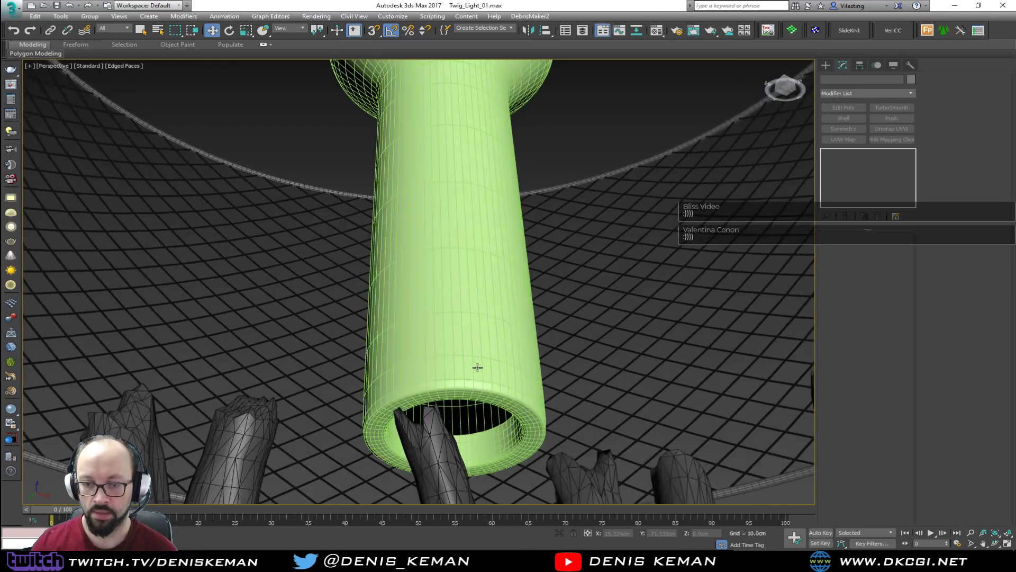
middle_drag(461, 375, 470, 276)
click(470, 276)
scroll(470, 276, up, 3)
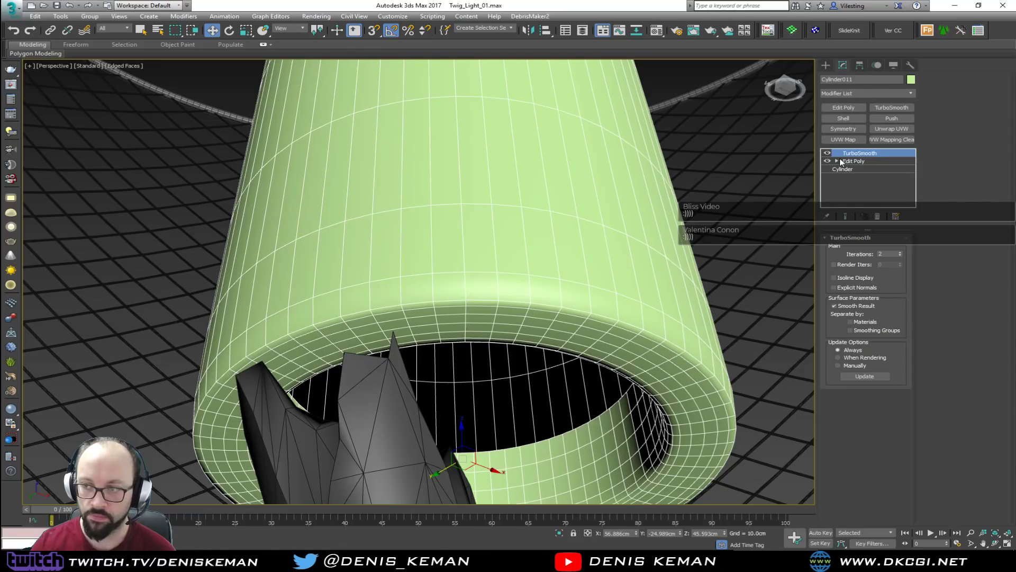
Compare the socket with TurboSmooth off and on, inspecting its lower end, flare and upper opening
click(828, 152)
click(853, 161)
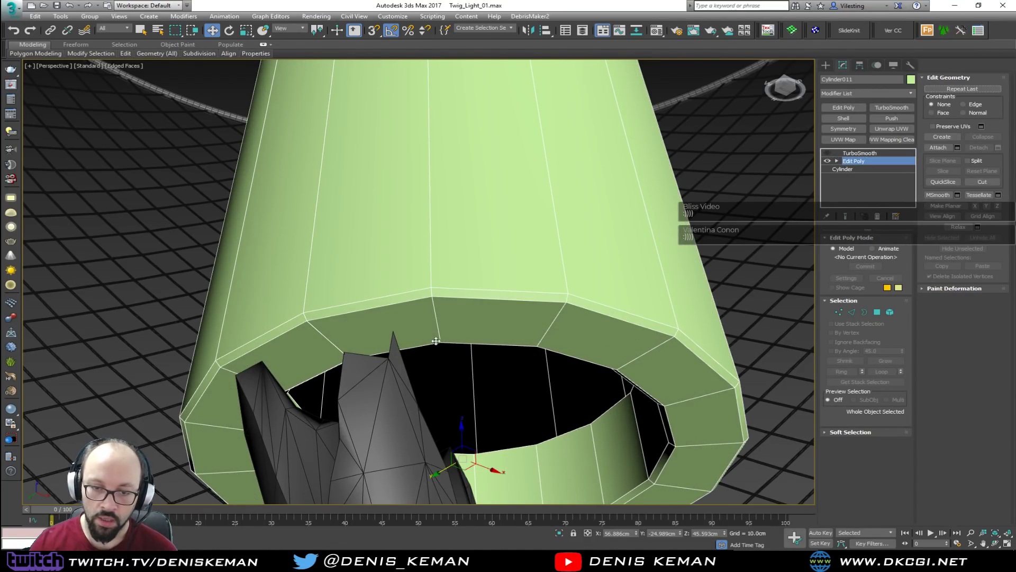
scroll(418, 318, down, 10)
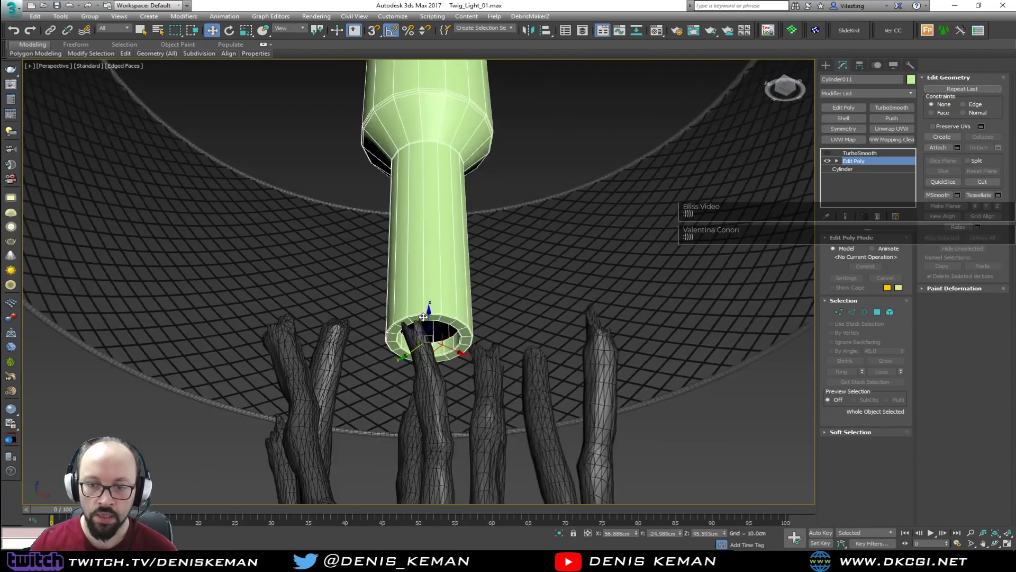
click(582, 418)
alt+middle_drag(526, 384, 526, 317)
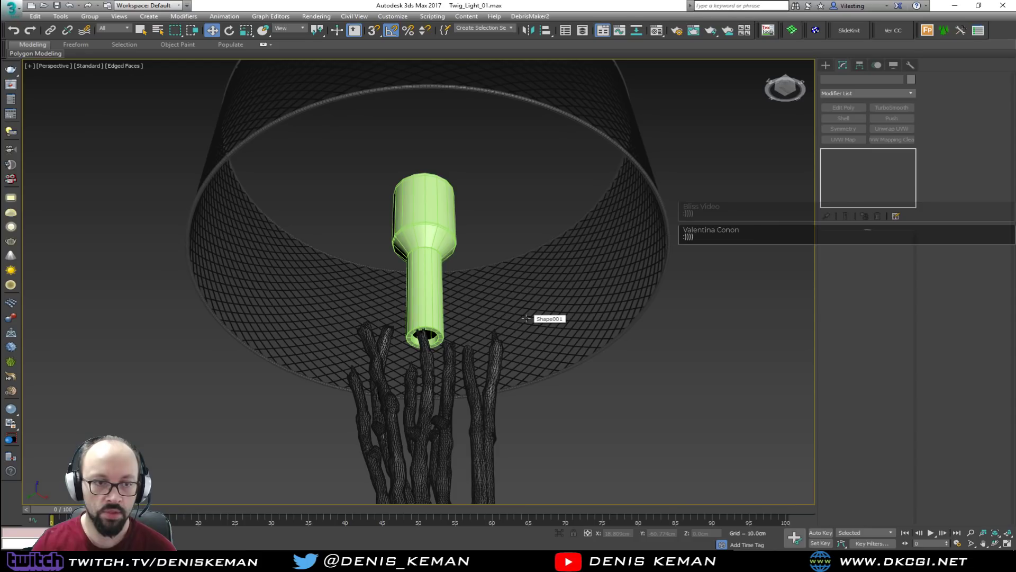
scroll(418, 260, up, 5)
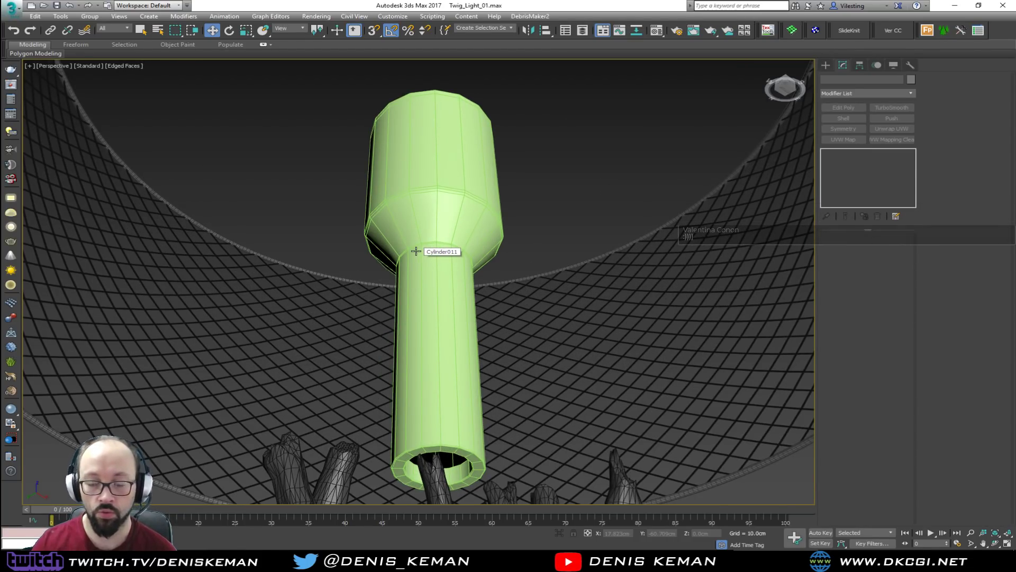
scroll(416, 251, up, 5)
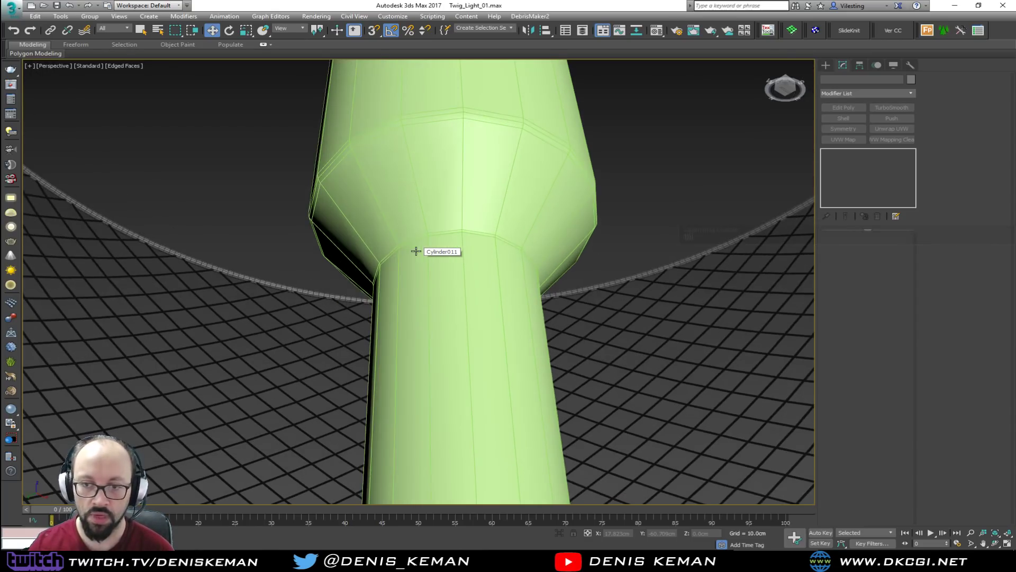
scroll(416, 251, down, 5)
key(F4)
scroll(416, 251, down, 3)
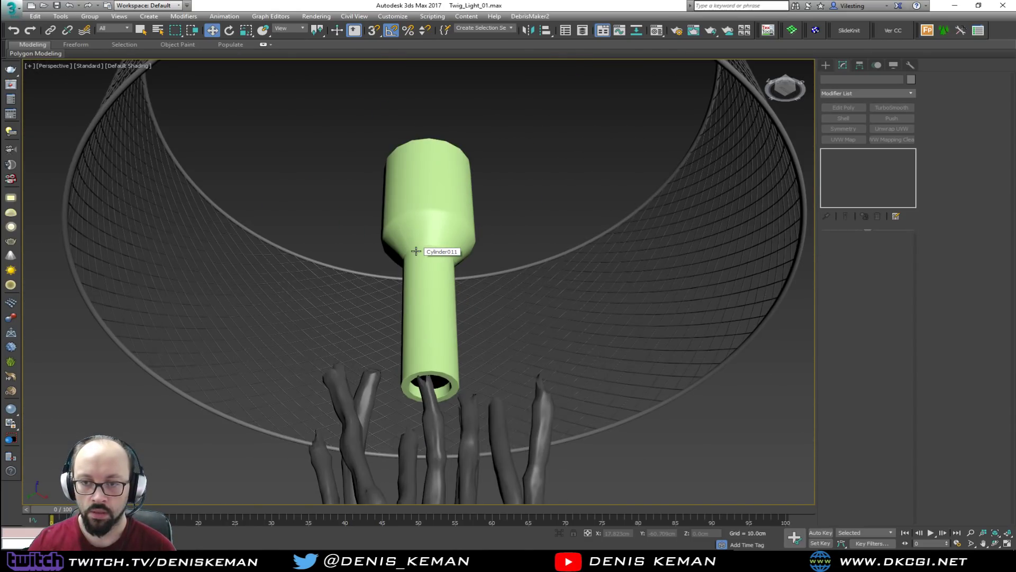
click(416, 251)
click(827, 154)
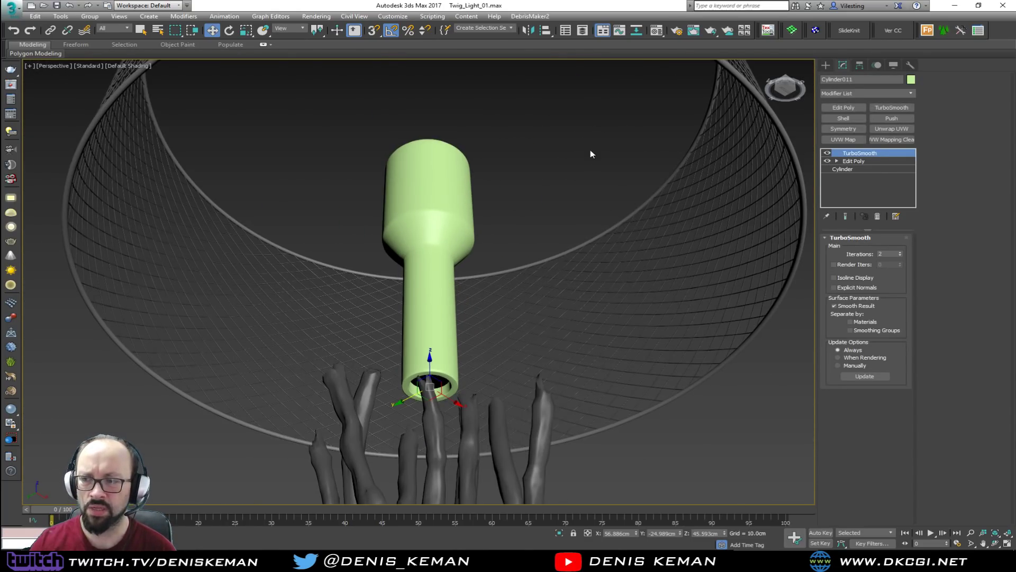
click(546, 177)
alt+middle_drag(503, 184, 472, 223)
alt+middle_drag(468, 266, 444, 275)
scroll(430, 292, up, 6)
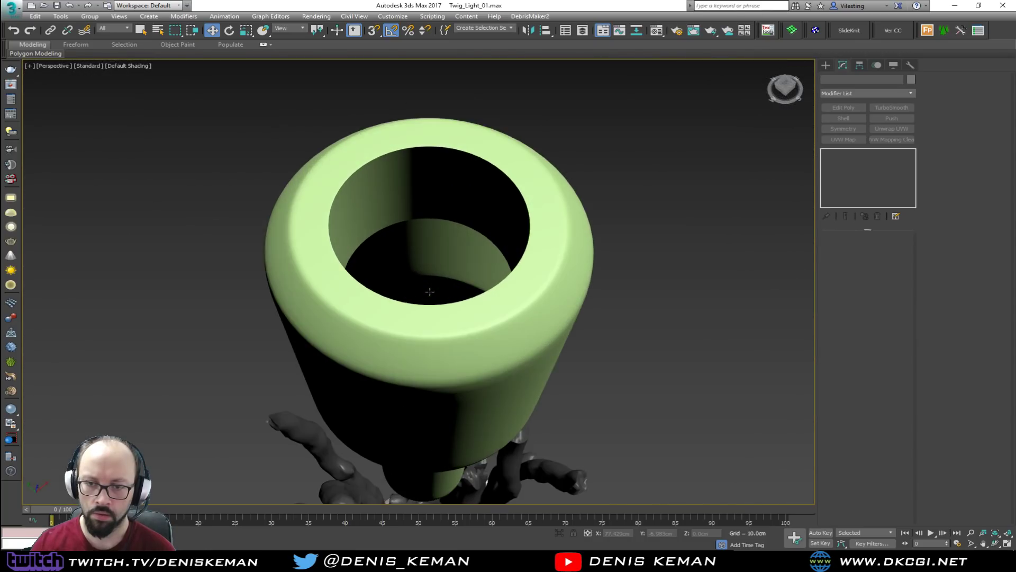
Insert a support edge loop in the Edit Poly level on the upper rim, just outside the opening's inner edge, and re-enable TurboSmooth
scroll(430, 292, down, 5)
key(F4)
click(400, 196)
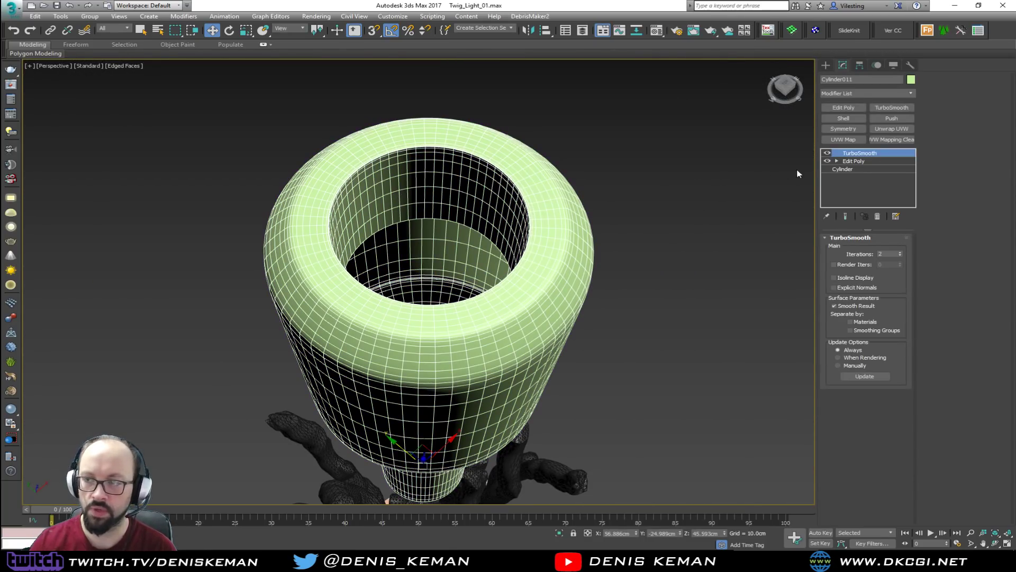
click(828, 153)
scroll(454, 152, up, 8)
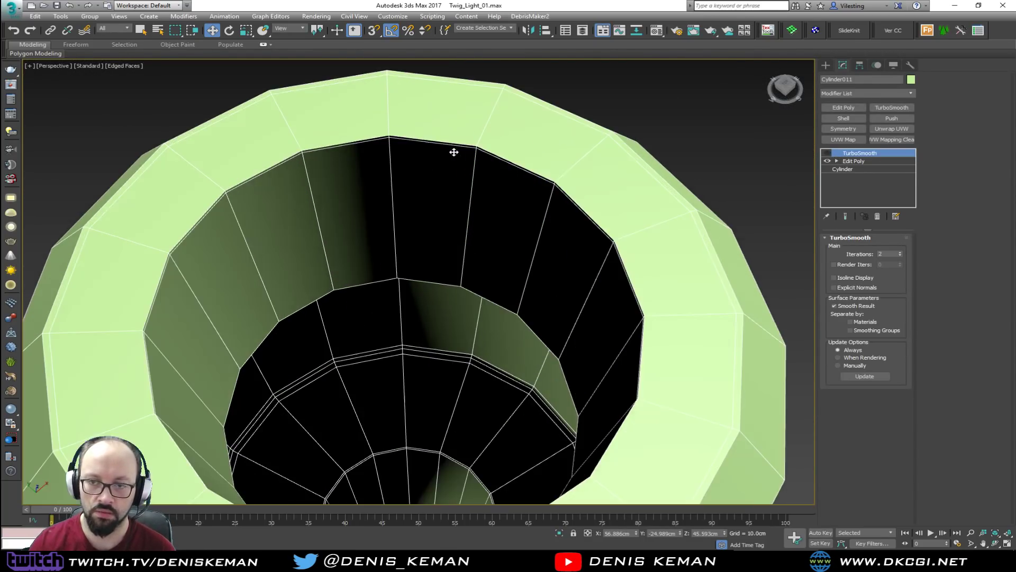
alt+middle_drag(506, 204, 315, 240)
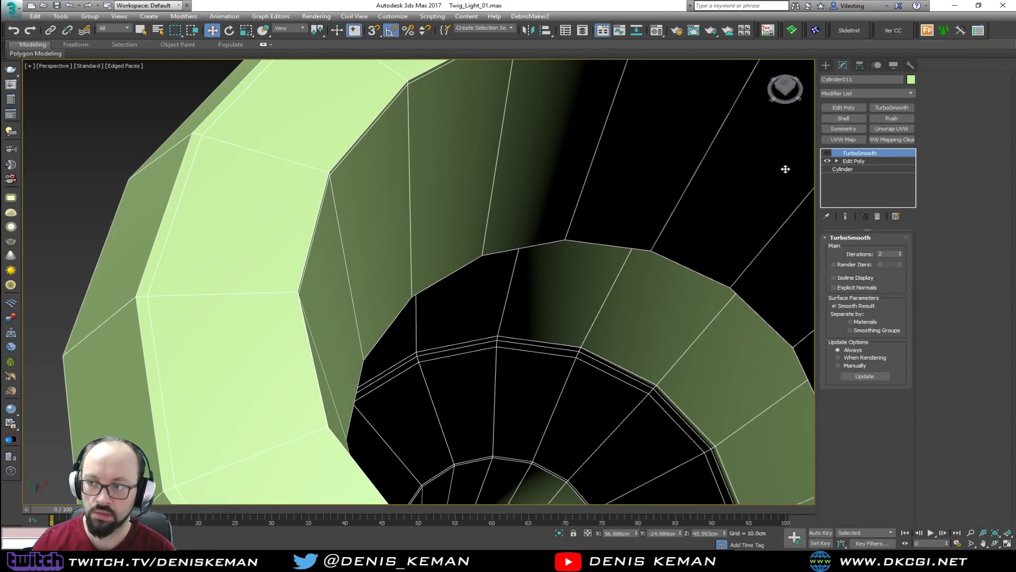
click(853, 161)
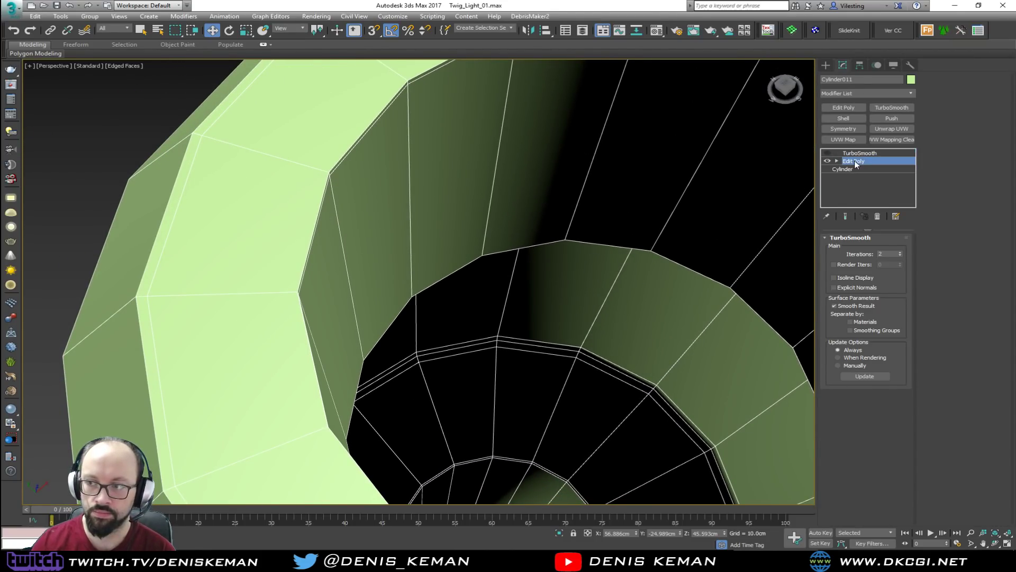
key(2)
double_click(323, 171)
key(w)
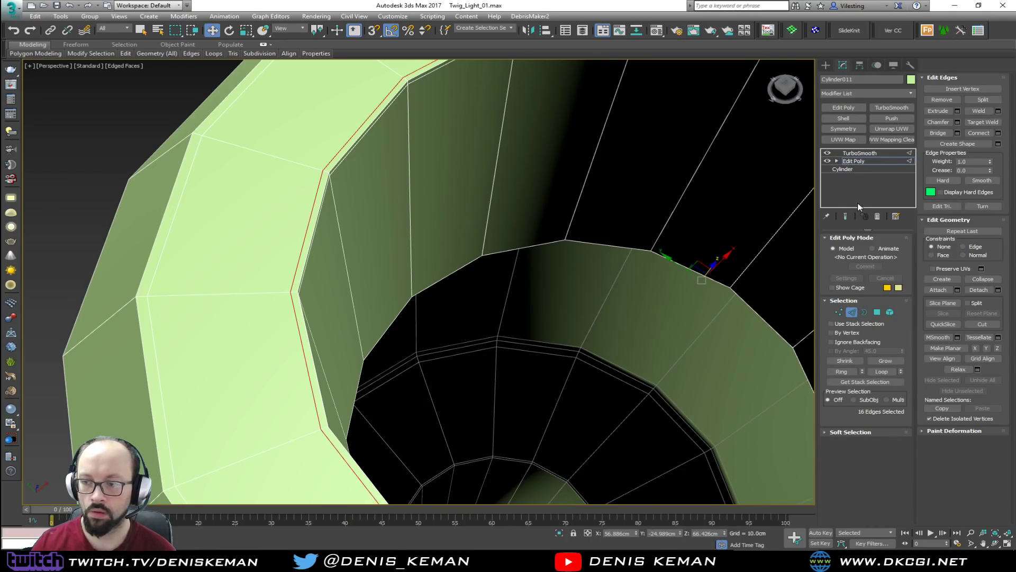
key(2)
click(103, 134)
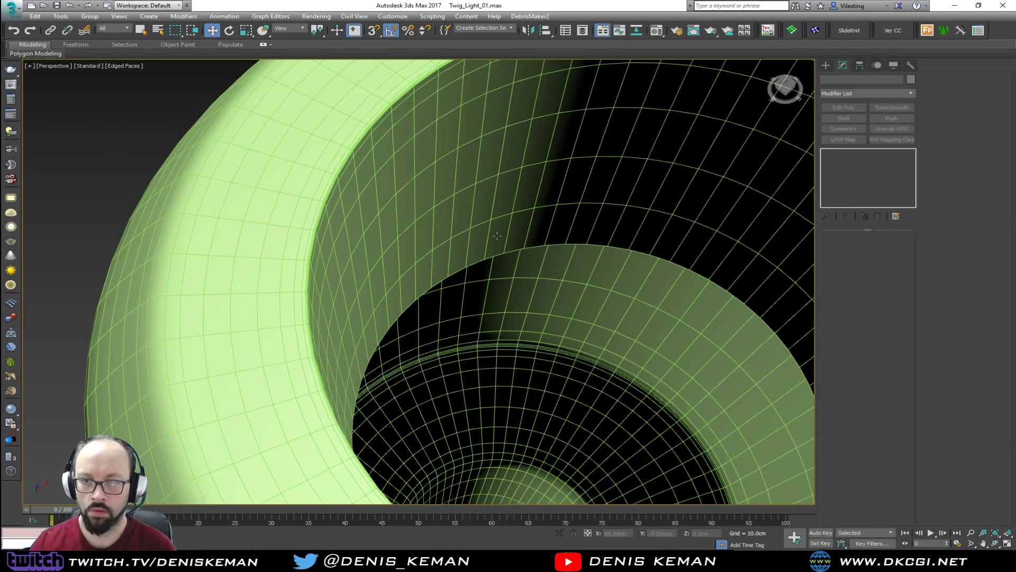
Try lowering the socket about 7.2 cm into the branch tops
key(F4)
scroll(455, 243, down, 10)
alt+middle_drag(444, 243, 446, 187)
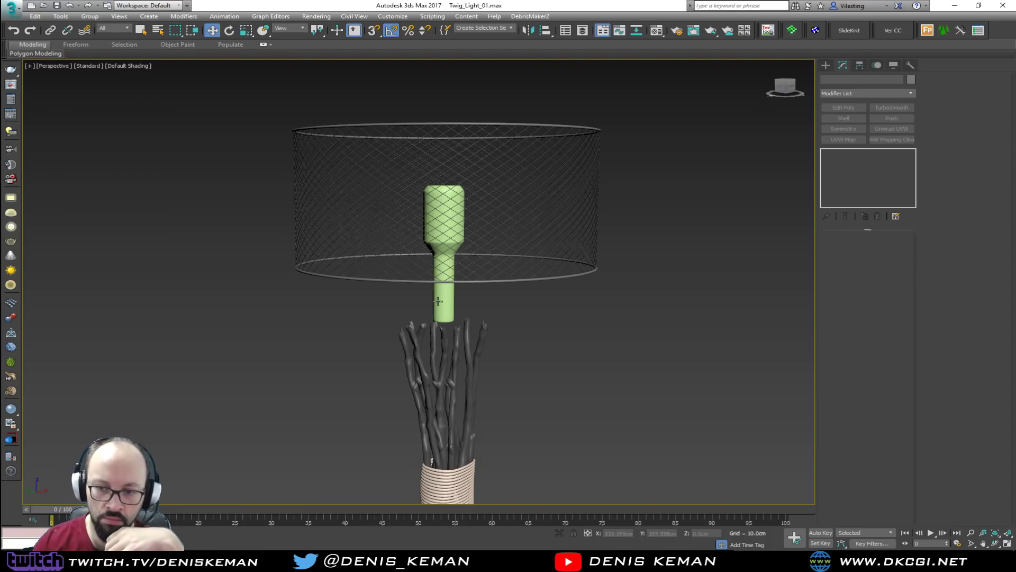
click(444, 286)
drag(445, 293, 440, 336)
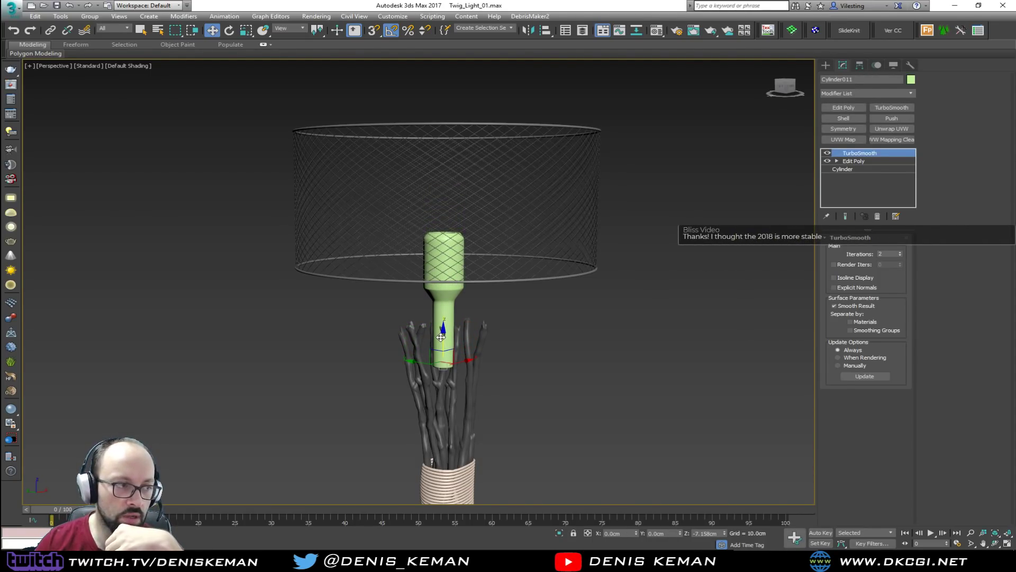
Raise the socket out of the branches to a Z position of about 46.3 cm
click(613, 339)
alt+middle_drag(531, 319, 452, 238)
scroll(520, 393, up, 9)
scroll(459, 224, down, 8)
click(457, 286)
alt+middle_drag(457, 286, 525, 288)
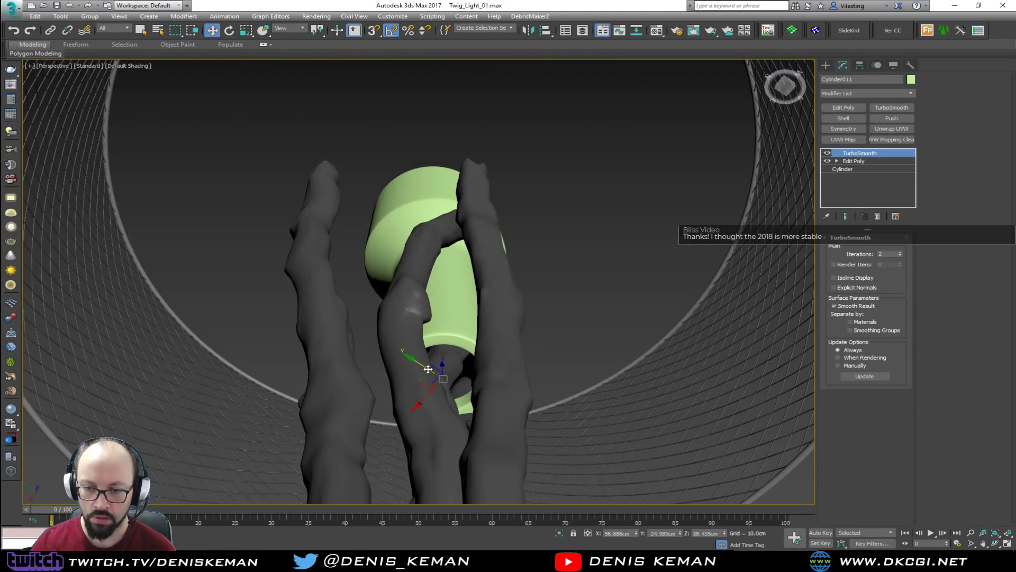
drag(442, 364, 440, 281)
Check the socket's position over the branches and rope binding in the Top view
alt+middle_drag(440, 281, 416, 438)
key(alt+w)
right_click(294, 249)
key(z)
key(alt+w)
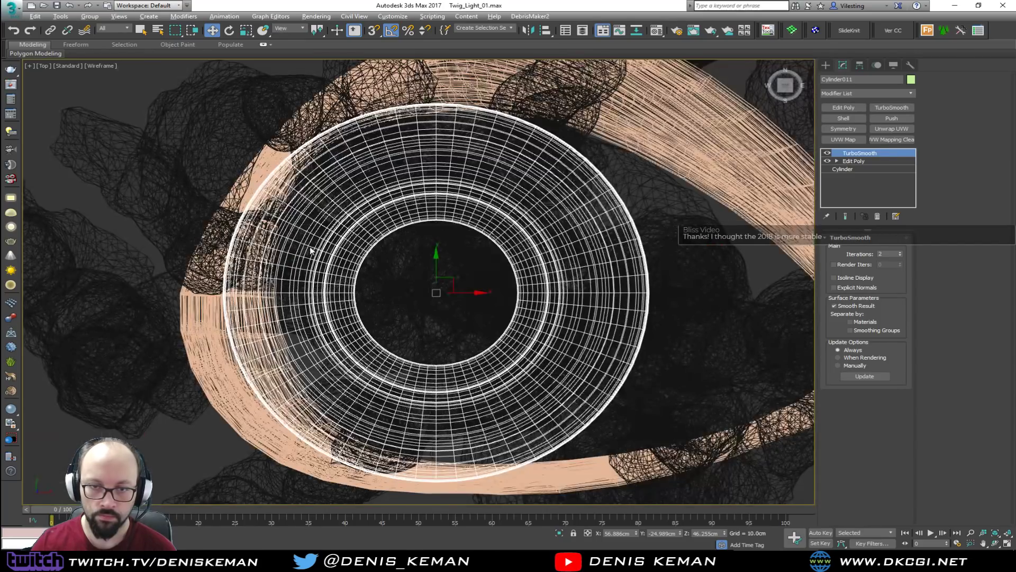
scroll(344, 204, down, 7)
key(alt+w)
right_click(600, 395)
key(alt+w)
Select all the branches together with the rope binding and group them under the default name
middle_drag(592, 350, 573, 247)
scroll(574, 247, down, 8)
alt+middle_drag(560, 383, 555, 348)
drag(591, 325, 423, 394)
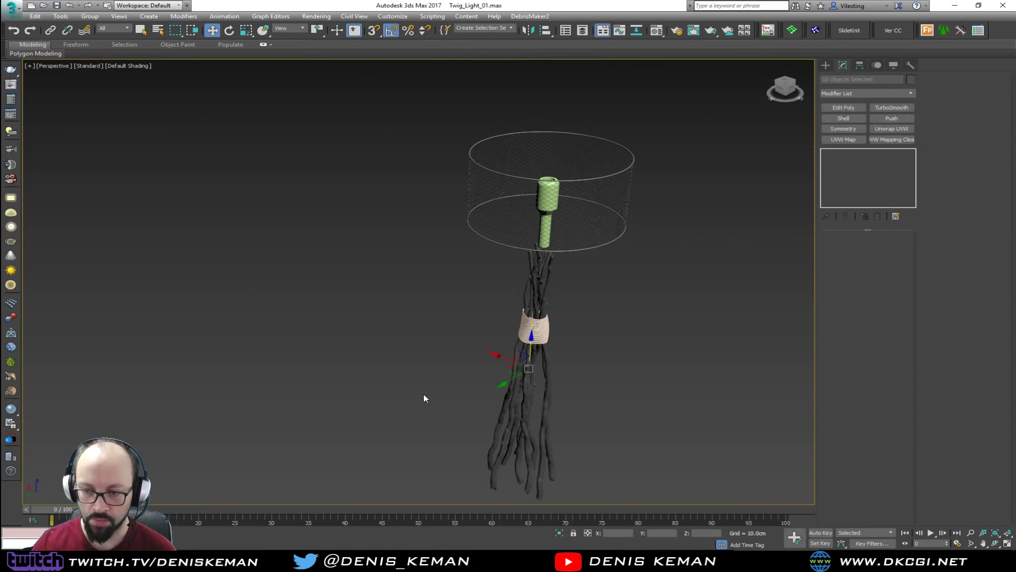
click(89, 16)
click(95, 24)
key(Return)
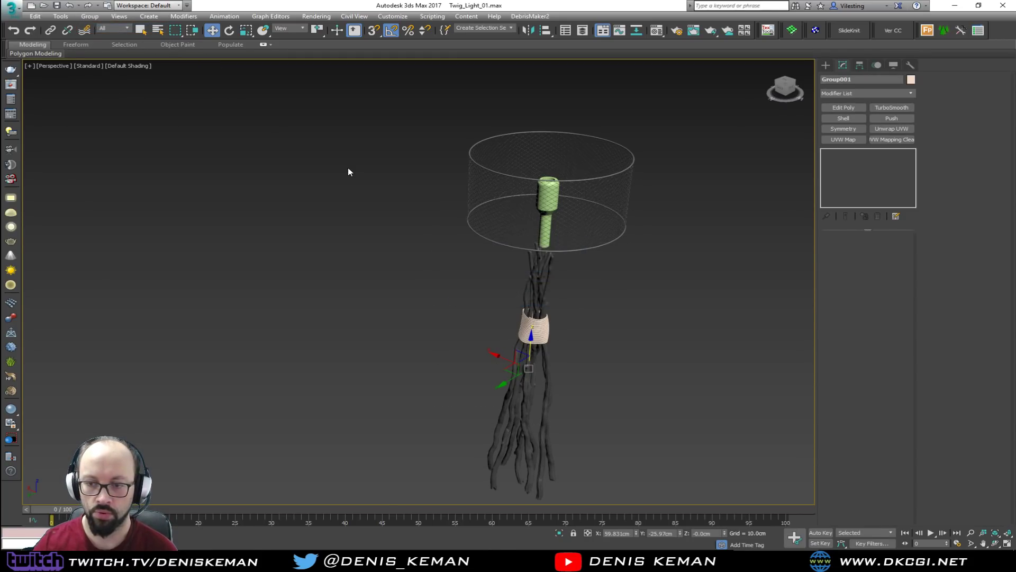
Lower the pivot of the branch group to the foot of the branches, using snapping
click(860, 65)
click(873, 129)
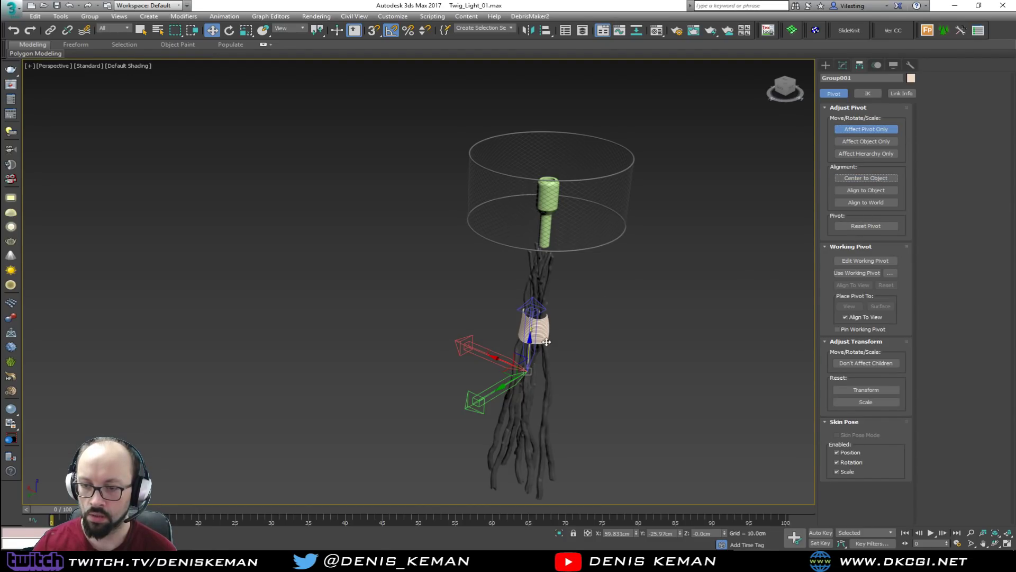
middle_drag(523, 346, 530, 268)
key(s)
drag(535, 269, 527, 385)
click(867, 128)
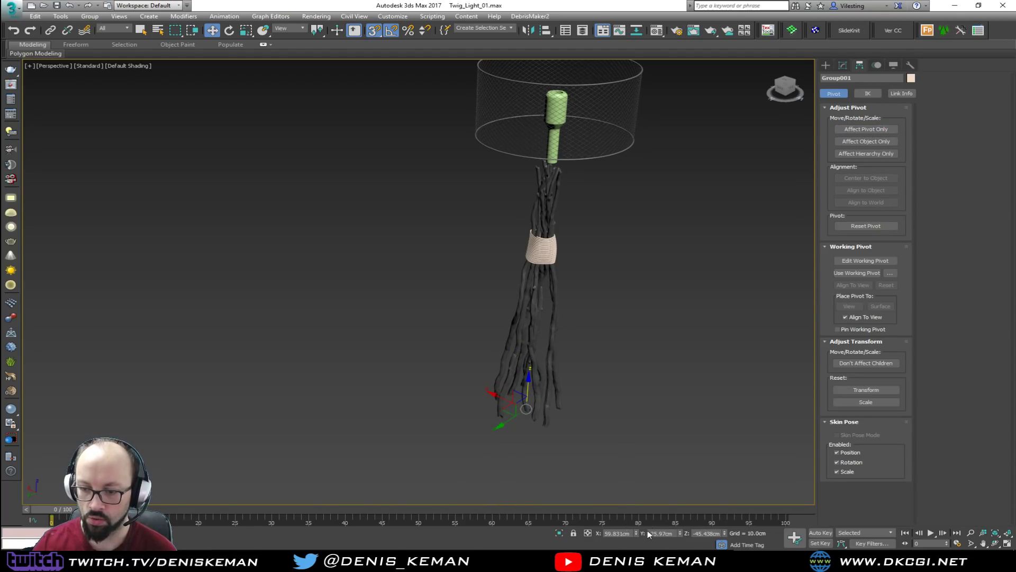
Move the branch group to the world origin by zeroing its X, Y and Z position
right_click(635, 532)
right_click(680, 533)
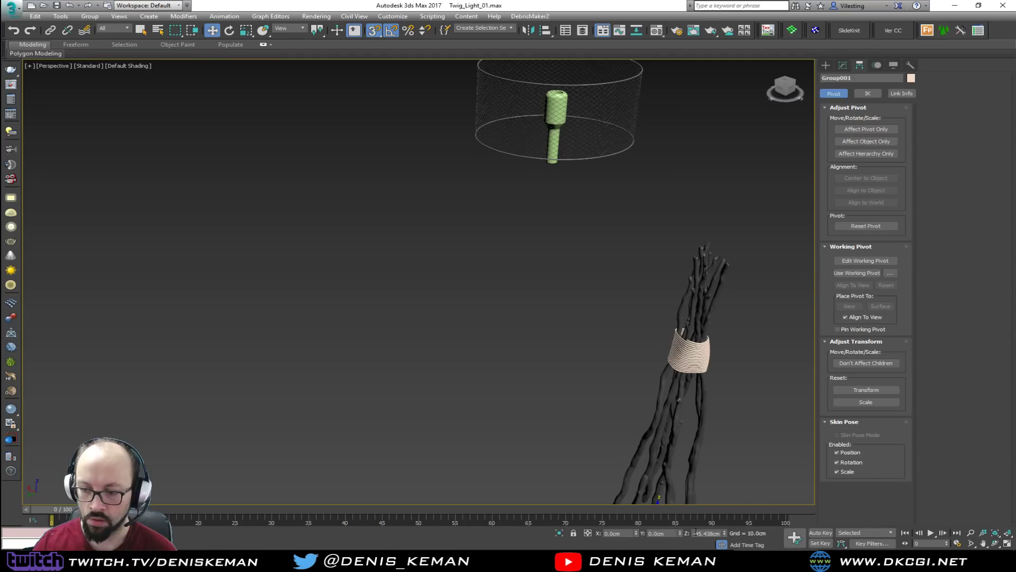
right_click(724, 533)
click(611, 285)
Select the lampshade together with the bulb socket and group them under the default name
middle_drag(590, 221, 535, 282)
click(487, 225)
click(371, 130)
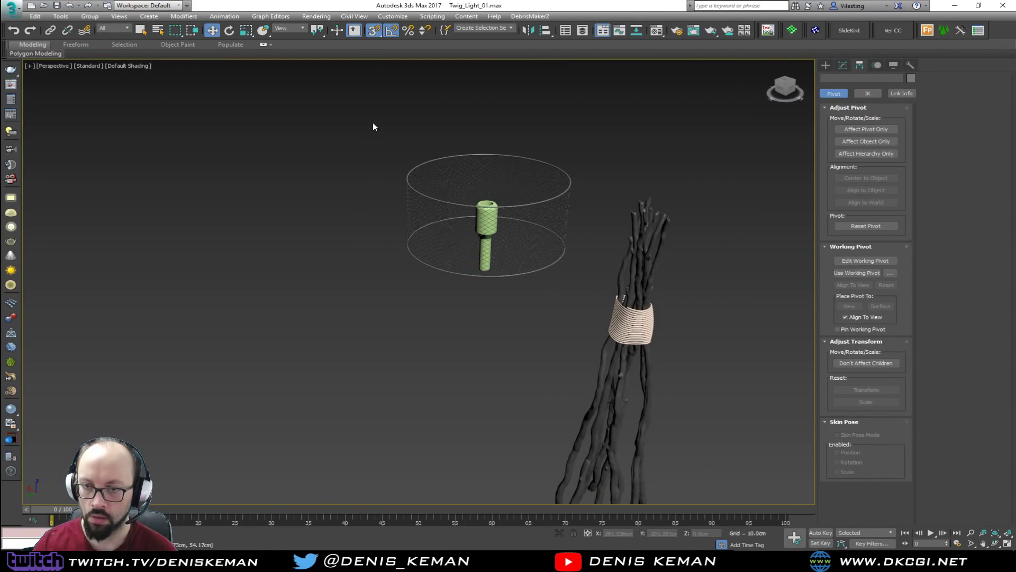
drag(563, 306, 563, 307)
drag(335, 98, 564, 310)
click(90, 16)
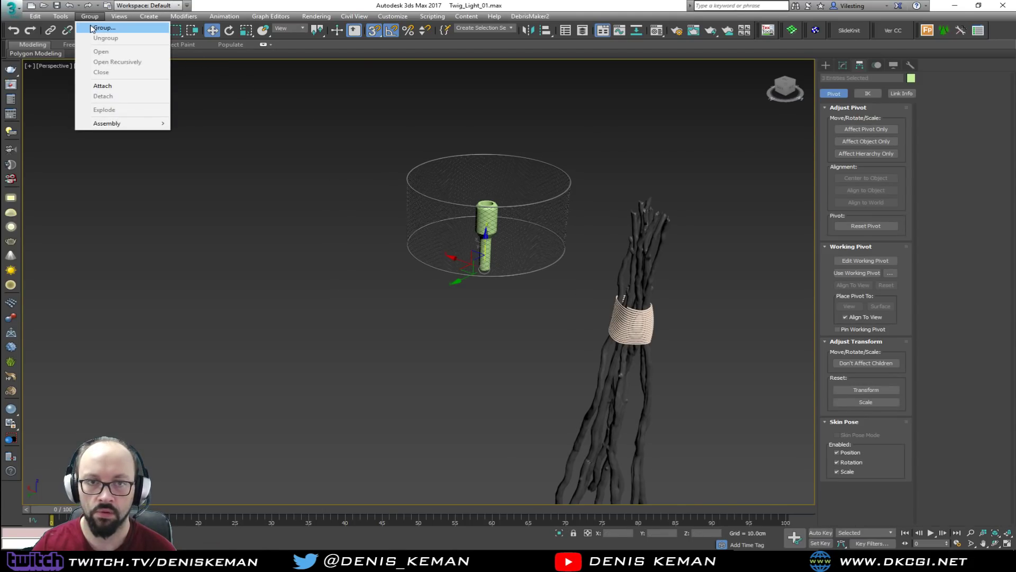
click(93, 27)
key(Return)
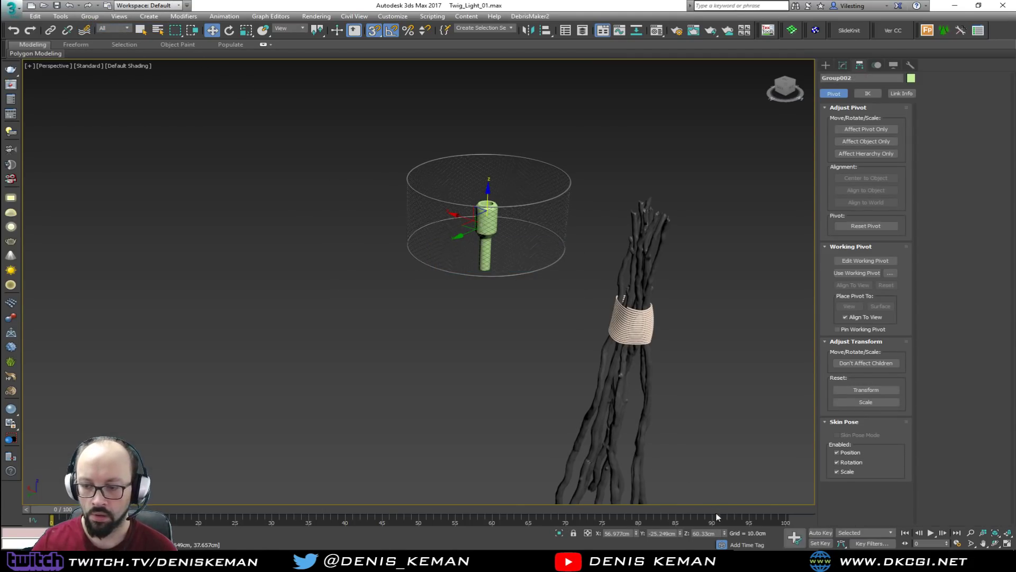
Place the lampshade group at X 0 and Y 0 and raise it to a Z position of about 105 cm, above the branches
right_click(724, 533)
right_click(680, 533)
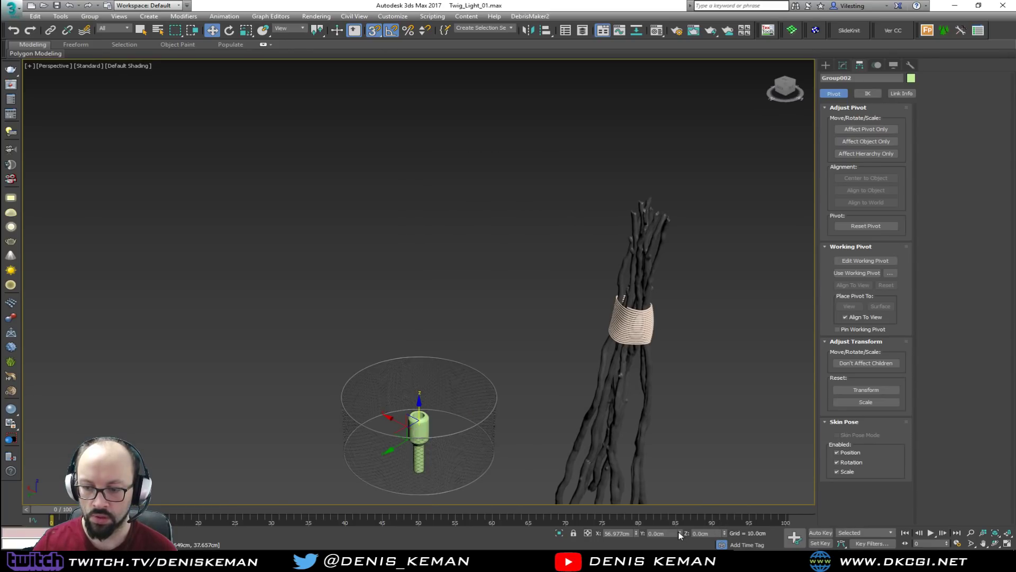
right_click(636, 533)
middle_drag(620, 445, 576, 368)
drag(565, 432, 600, 143)
middle_drag(600, 143, 550, 321)
In the Top view, shift the lampshade group over the rope binding to about X -2.3 cm and Y 0.8 cm
key(alt+w)
right_click(314, 135)
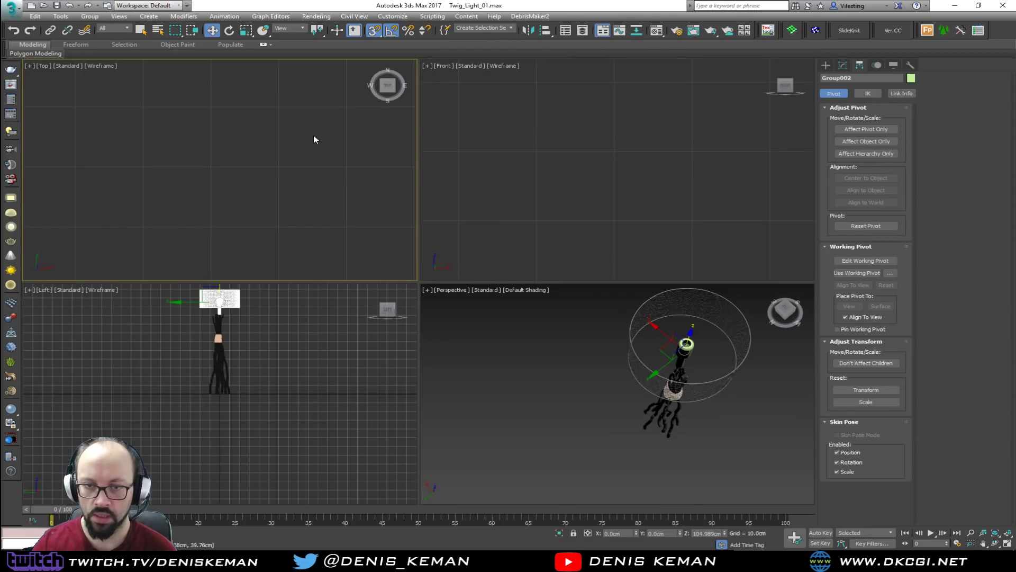
key(alt+w)
key(z)
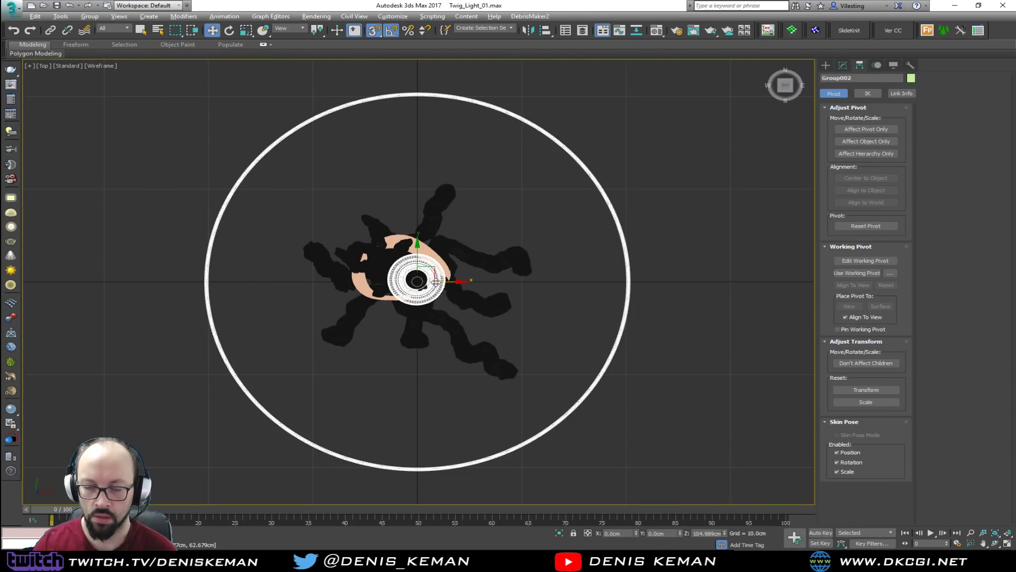
key(alt+w)
right_click(697, 435)
key(alt+w)
alt+middle_drag(609, 357, 686, 327)
key(alt+w)
right_click(285, 182)
key(alt+w)
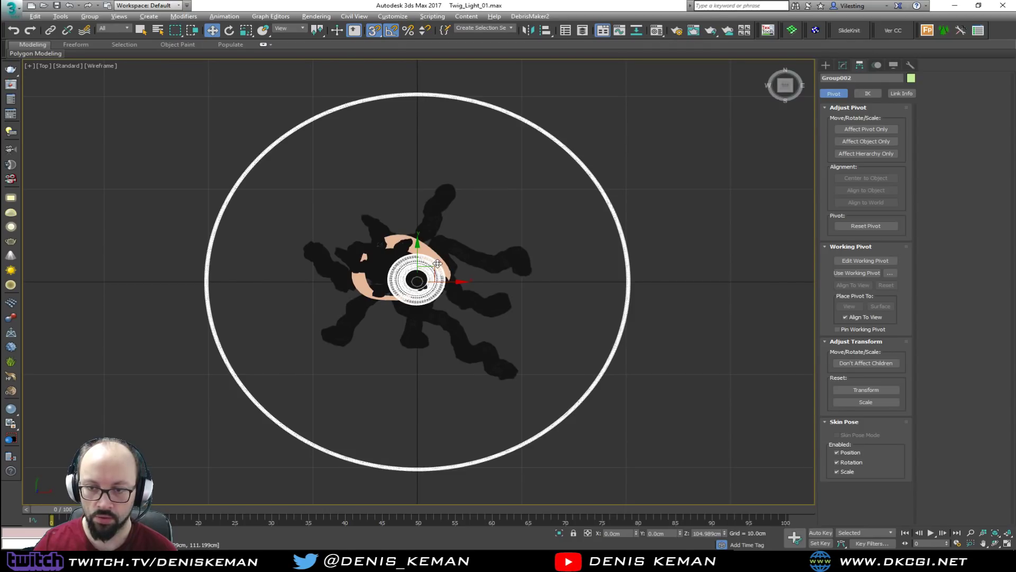
drag(429, 265, 393, 273)
click(437, 301)
Check the lampshade group over the branches in the Perspective view and ungroup it
key(alt+w)
right_click(642, 417)
key(alt+w)
click(707, 354)
middle_drag(617, 311, 459, 297)
middle_drag(440, 256, 452, 306)
click(440, 208)
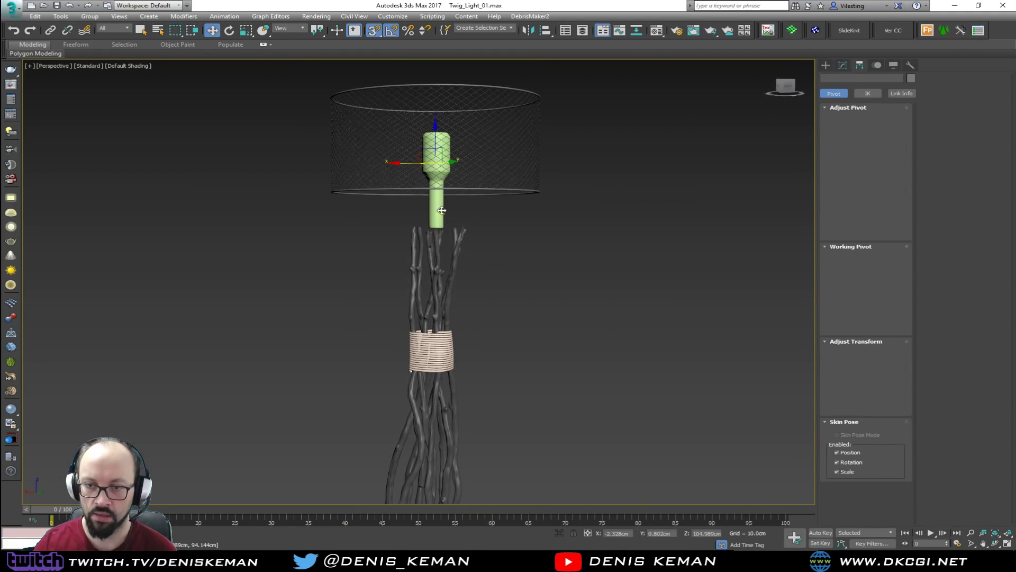
click(843, 64)
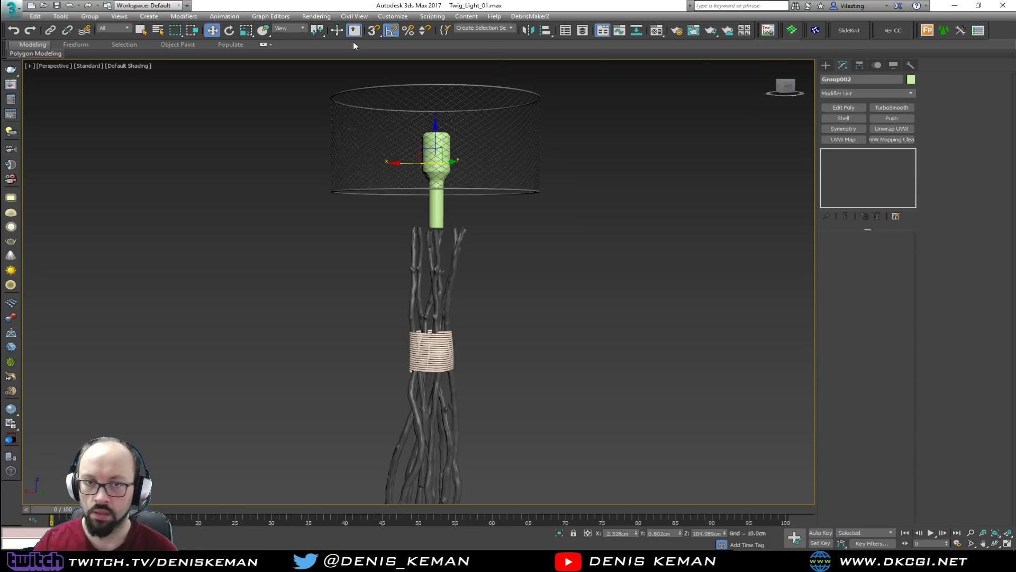
click(90, 16)
click(105, 38)
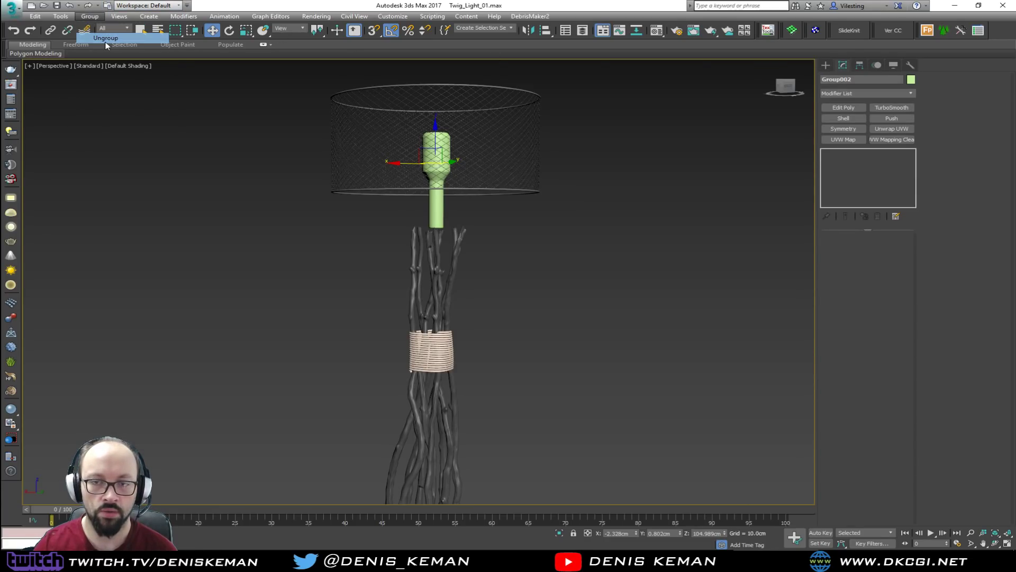
Shorten the socket's stem by raising its bottom vertices to a Z position of about 95.3 cm
scroll(443, 219, up, 3)
click(432, 214)
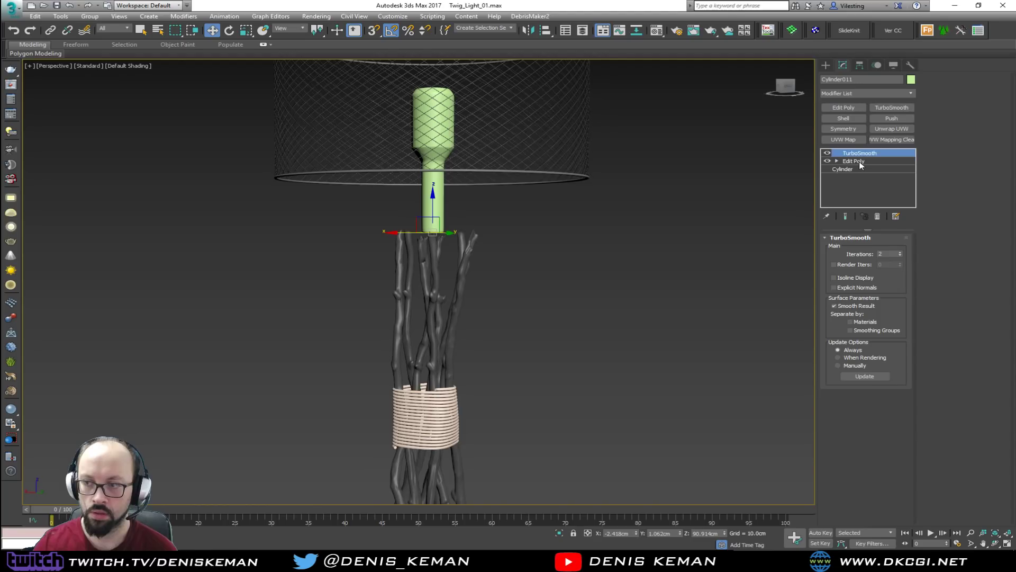
click(853, 161)
scroll(399, 194, up, 3)
key(1)
drag(563, 238, 365, 332)
key(F3)
drag(479, 260, 479, 195)
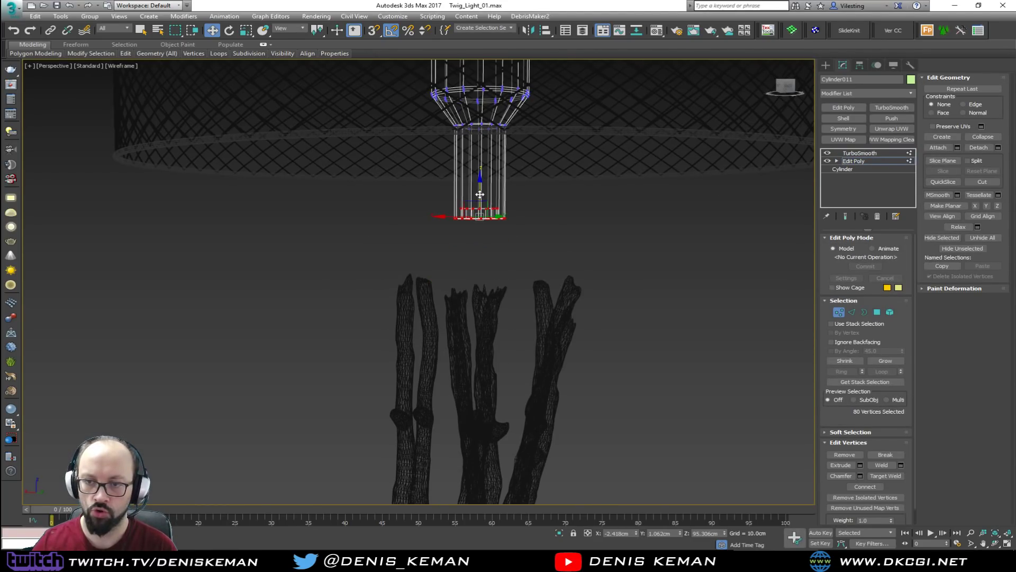
key(F3)
key(grave)
click(839, 312)
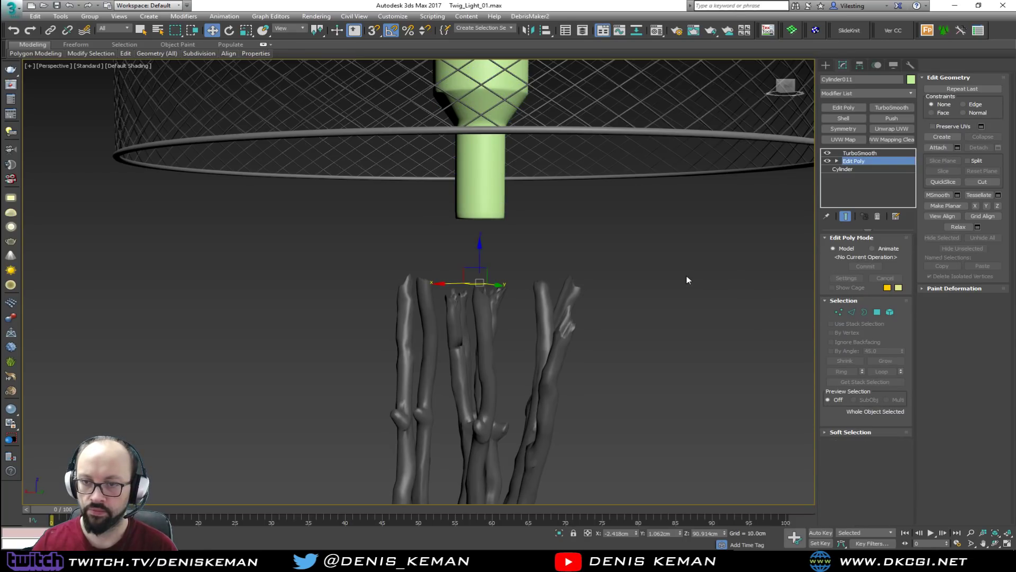
click(686, 279)
Change the socket's object color to the grey custom color
key(F4)
scroll(497, 289, down, 4)
click(493, 258)
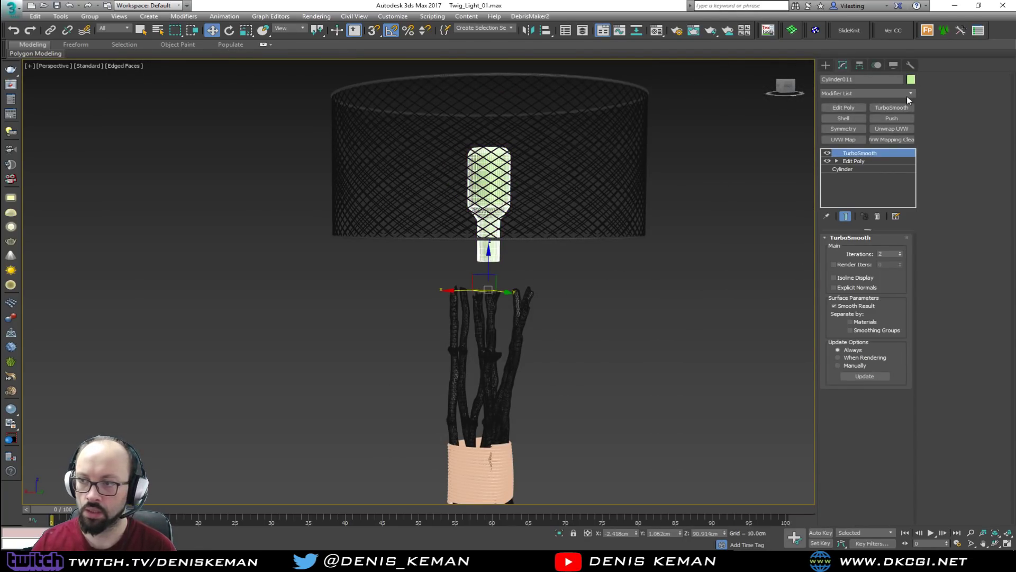
click(911, 79)
click(593, 222)
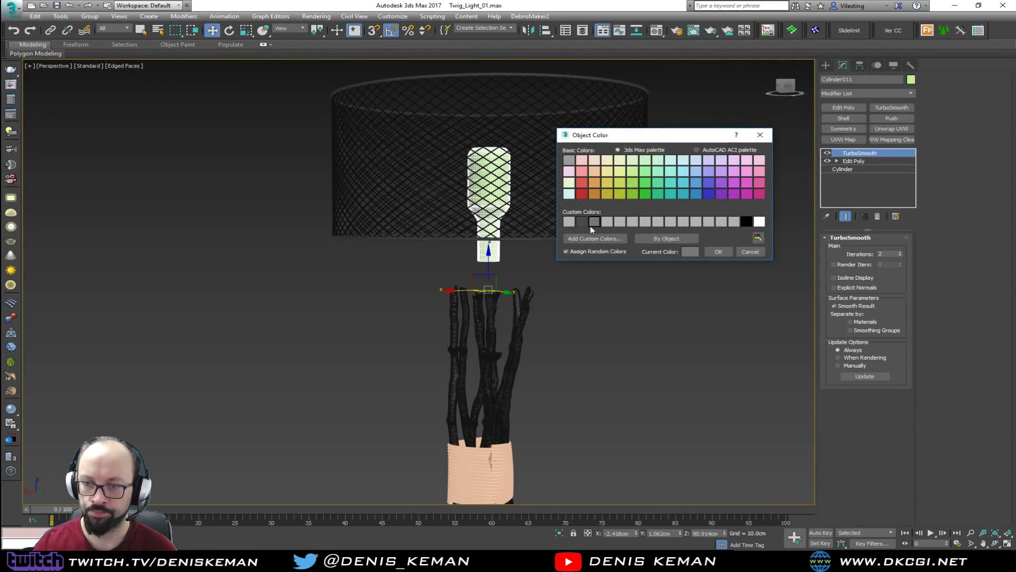
click(710, 250)
click(652, 297)
key(F4)
View the whole lamp and compare it with the reference photo in the Discord streaming_related channel
alt+middle_drag(644, 297, 517, 209)
key(z)
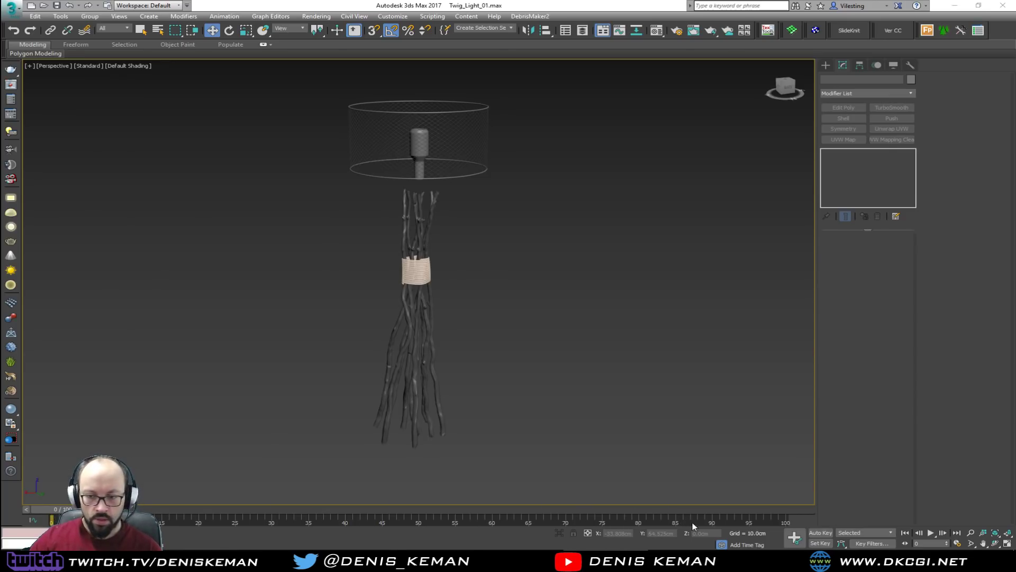
drag(0, 88, 844, 52)
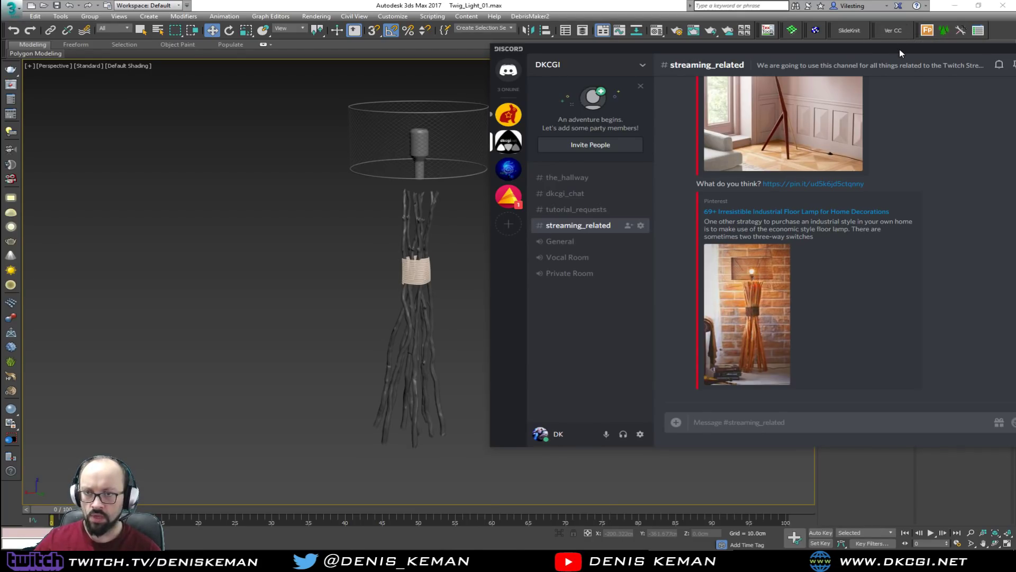
drag(900, 50, 0, 97)
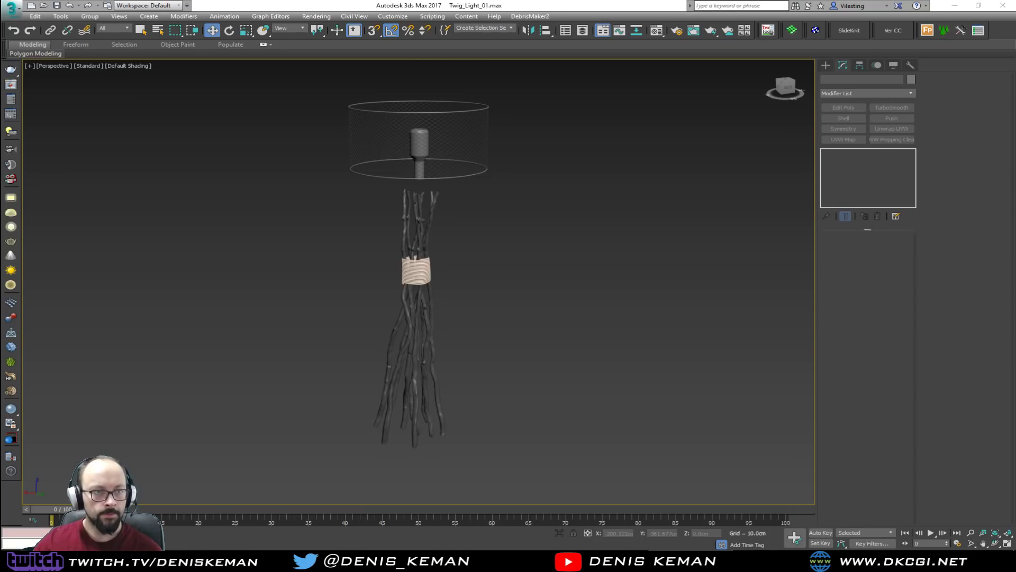
In the Left view, draw a straight vertical line from inside the rope binding up to the lower end of the socket
key(alt+w)
click(555, 193)
click(325, 369)
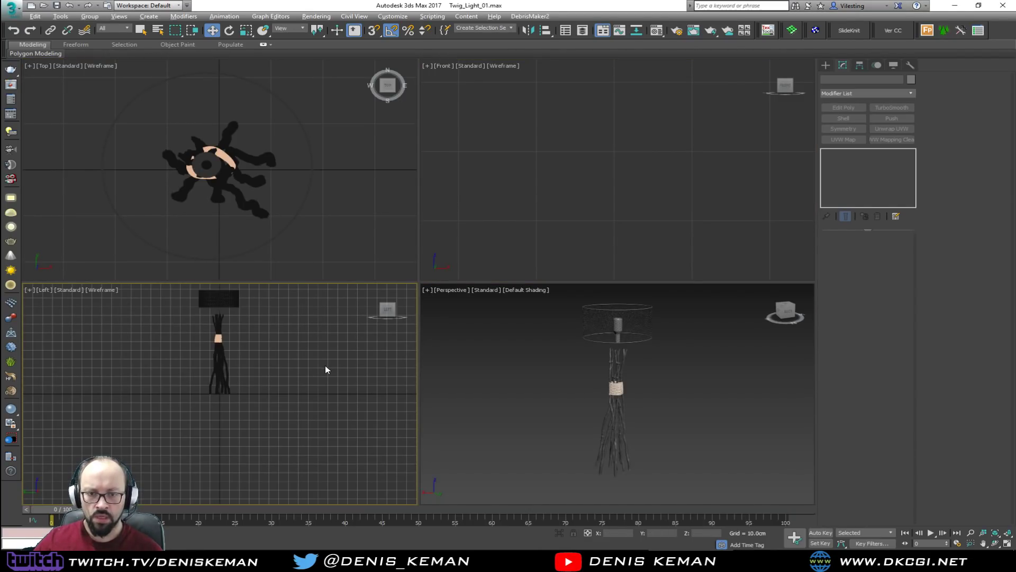
key(alt+w)
scroll(418, 280, up, 8)
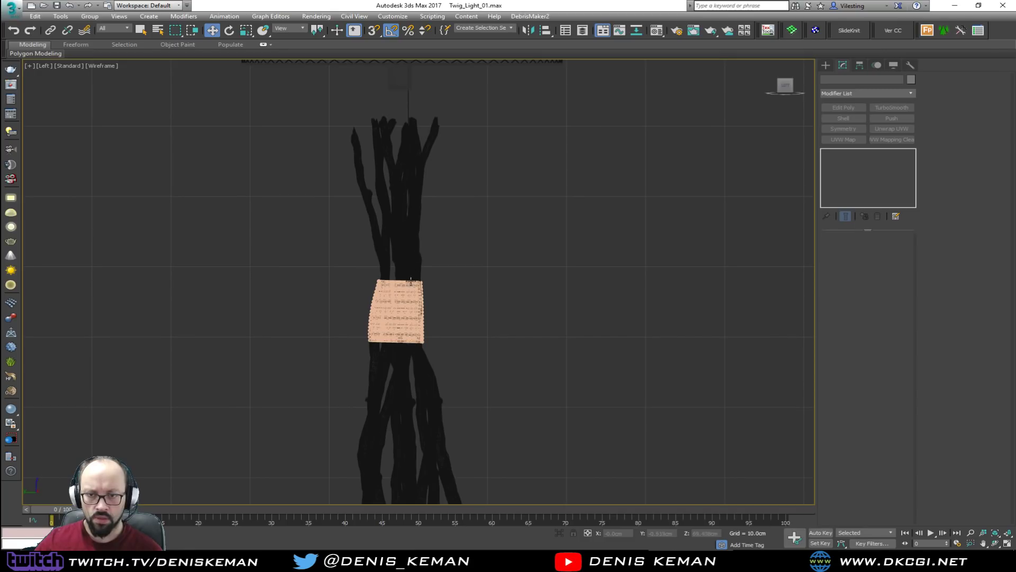
ctrl+right_click(411, 290)
click(421, 255)
middle_drag(421, 247, 418, 334)
click(396, 420)
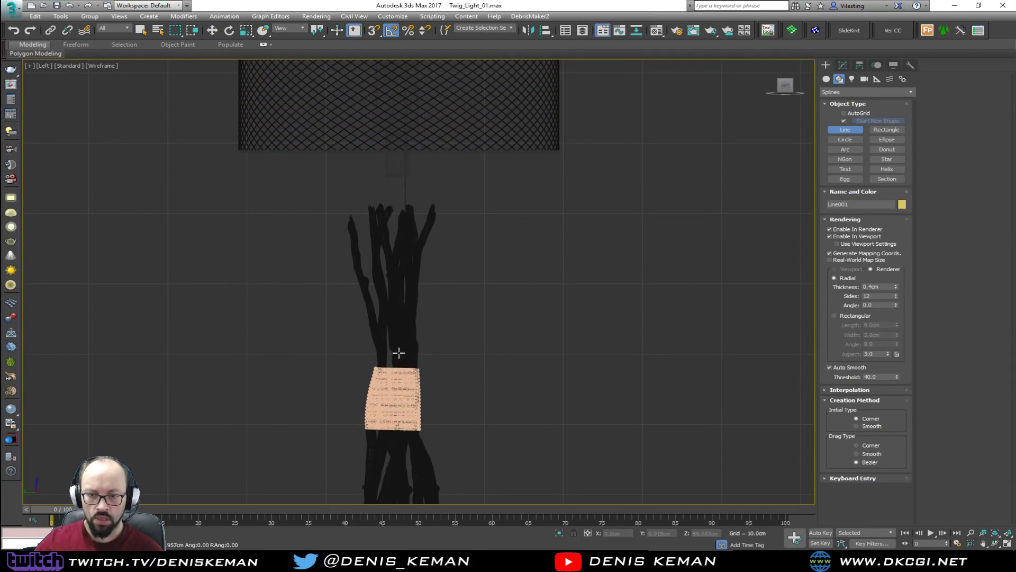
shift+click(414, 173)
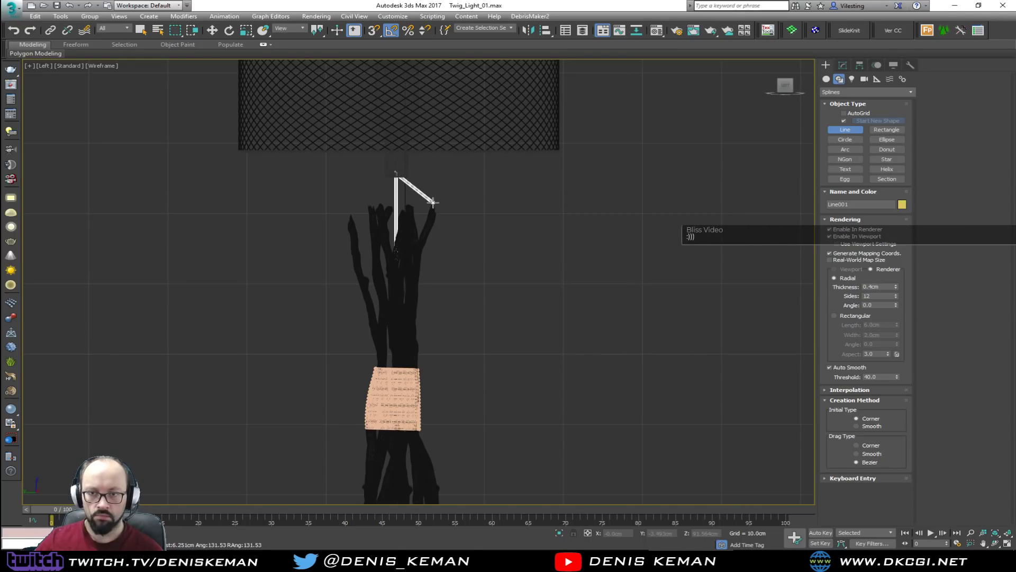
right_click(439, 205)
Move the line between the branches beneath the socket, to about X -1.5 cm and Y 1.3 cm
key(alt+w)
right_click(455, 292)
key(alt+w)
key(z)
mouse_move(432, 292)
alt+middle_down()
mouse_move(446, 370)
mouse_move(448, 270)
mouse_move(415, 301)
alt+middle_up()
key(w)
drag(415, 297, 420, 295)
alt+middle_drag(420, 295, 456, 185)
Set the line's radial rendering thickness to 1 cm
click(842, 64)
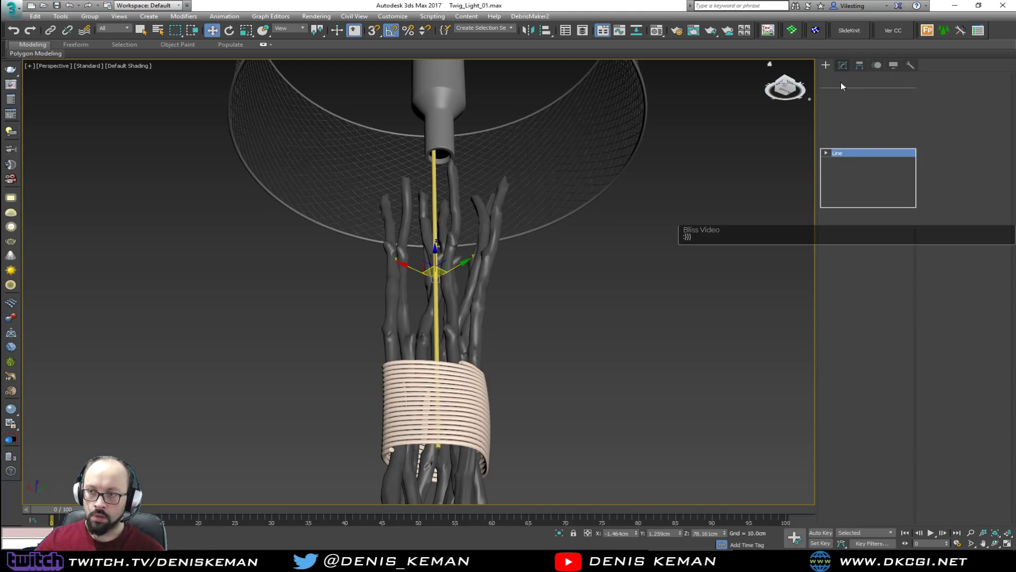
double_click(876, 306)
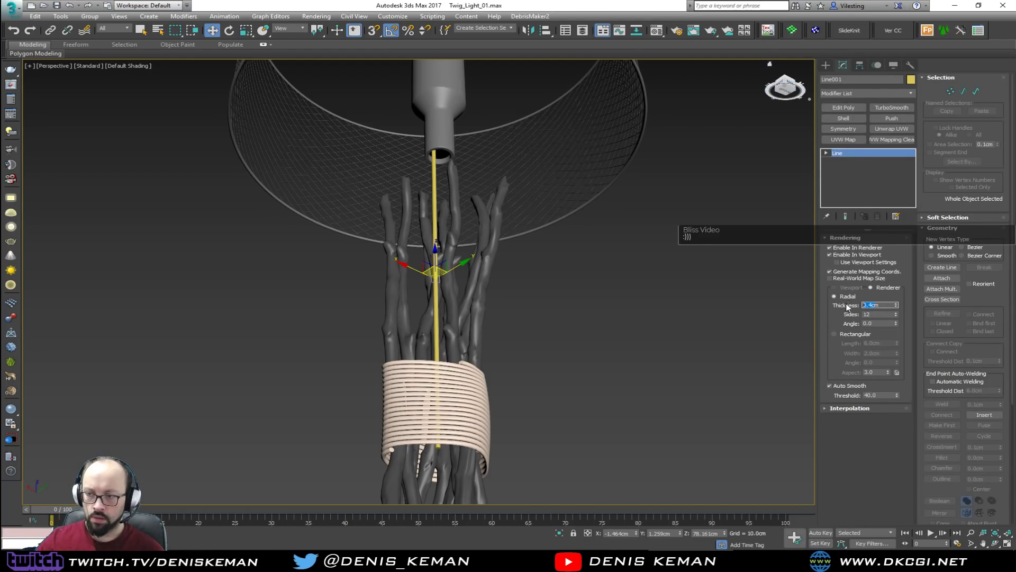
drag(892, 305, 837, 306)
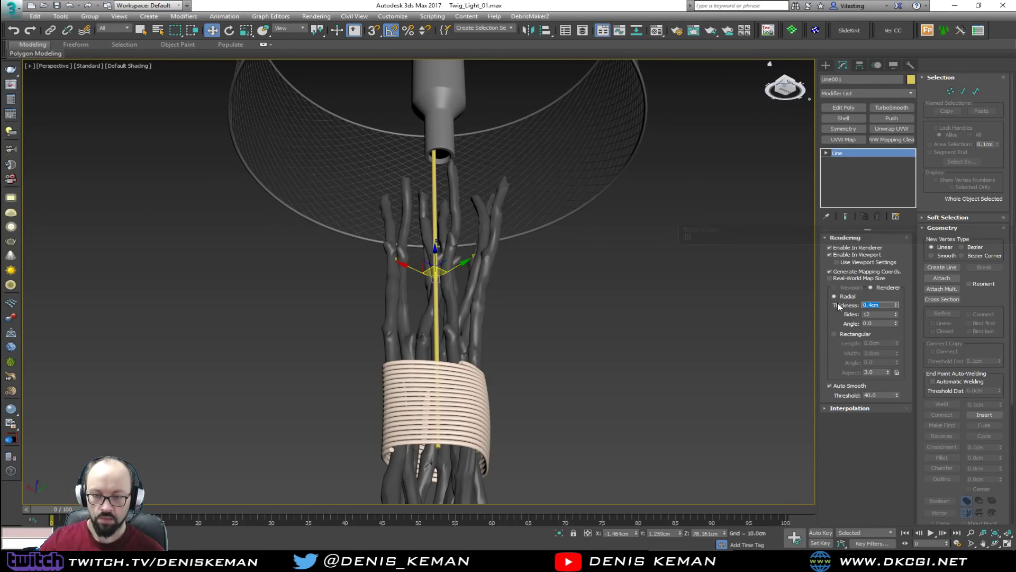
text(1)
key(Return)
alt+middle_drag(532, 319, 528, 365)
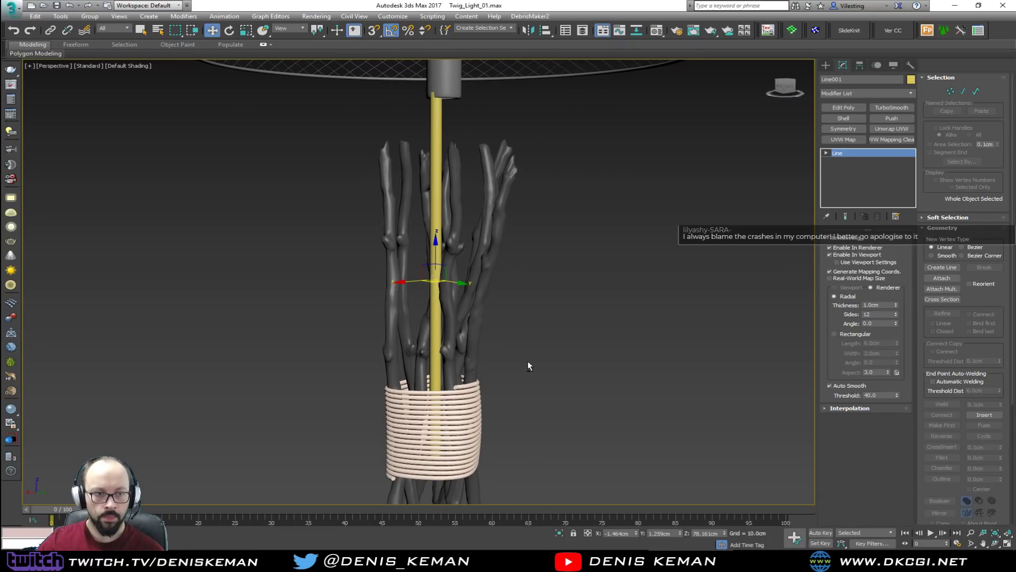
click(560, 338)
Narrow the socket's lower stem by scaling down its vertices in the Edit Poly modifier
middle_drag(515, 192, 461, 211)
click(451, 203)
middle_drag(439, 177, 474, 235)
scroll(474, 234, up, 3)
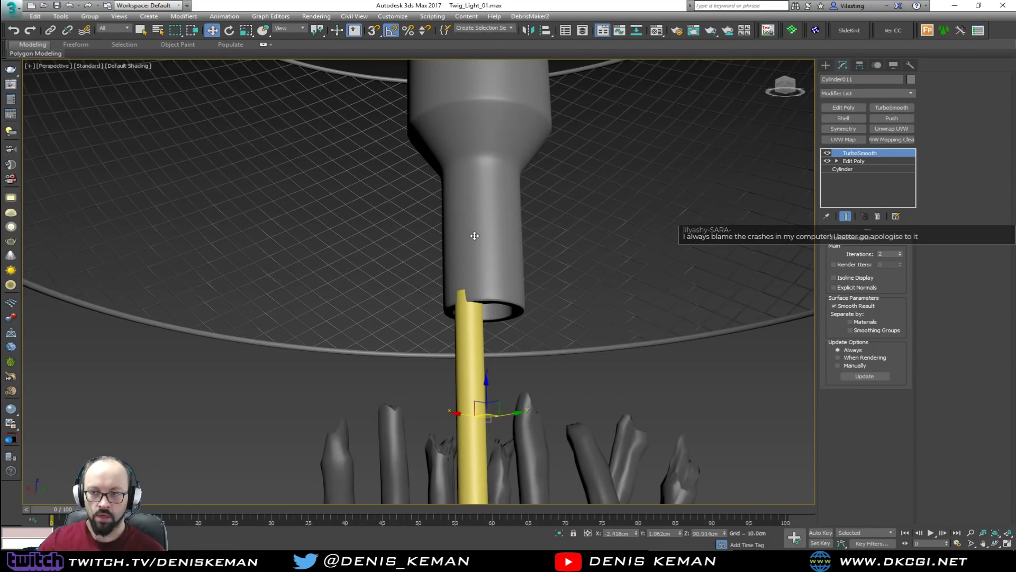
click(853, 161)
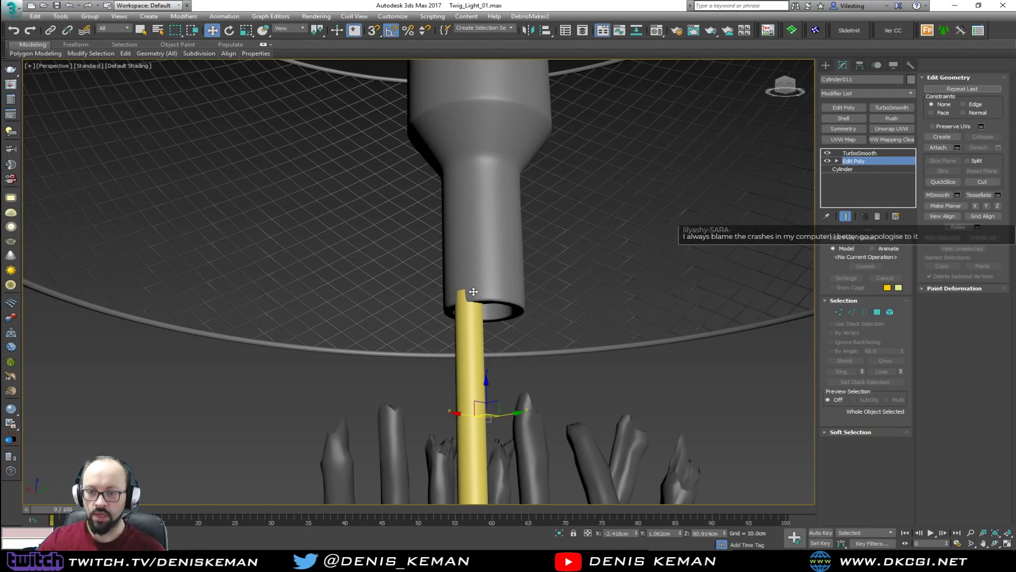
key(F4)
key(grave)
alt+middle_drag(508, 279, 504, 303)
key(F3)
key(1)
drag(639, 393, 640, 394)
key(r)
alt+middle_drag(526, 325, 529, 351)
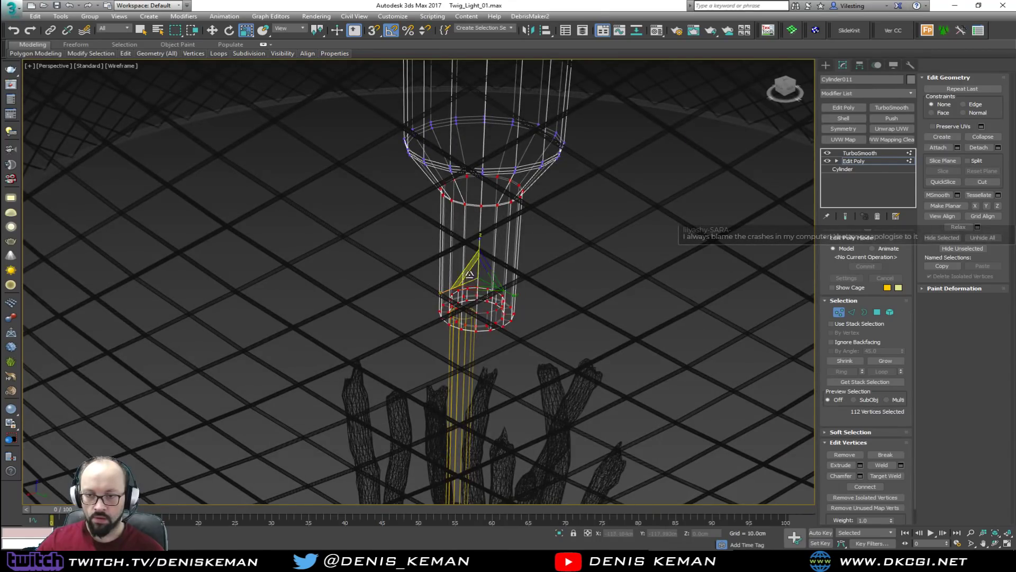
drag(469, 273, 478, 309)
alt+middle_drag(478, 309, 485, 289)
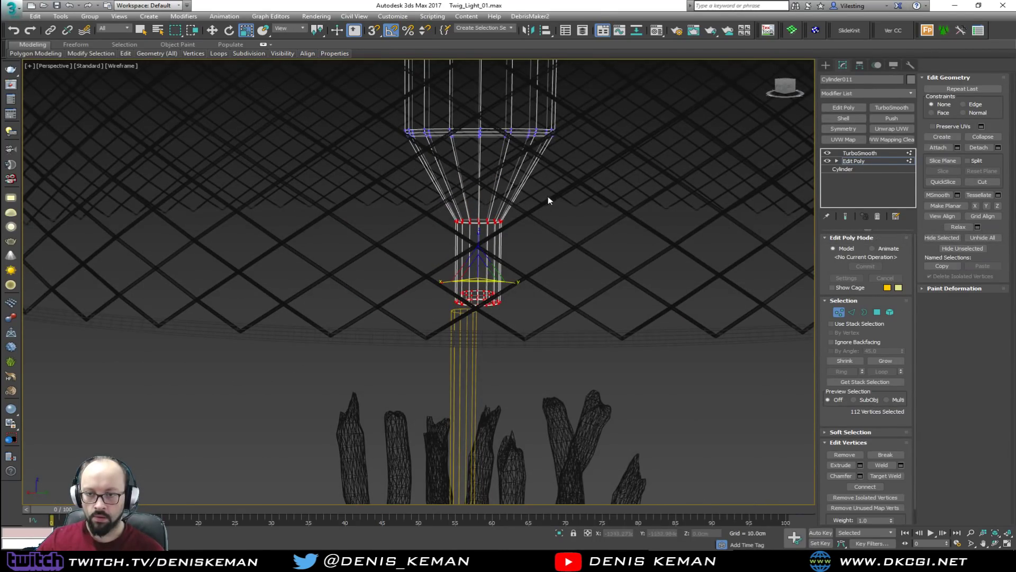
Shorten the socket's taper by raising the vertex ring at the top of the stem to a Z position of about 102 cm
drag(417, 242, 418, 242)
key(w)
drag(479, 197, 479, 144)
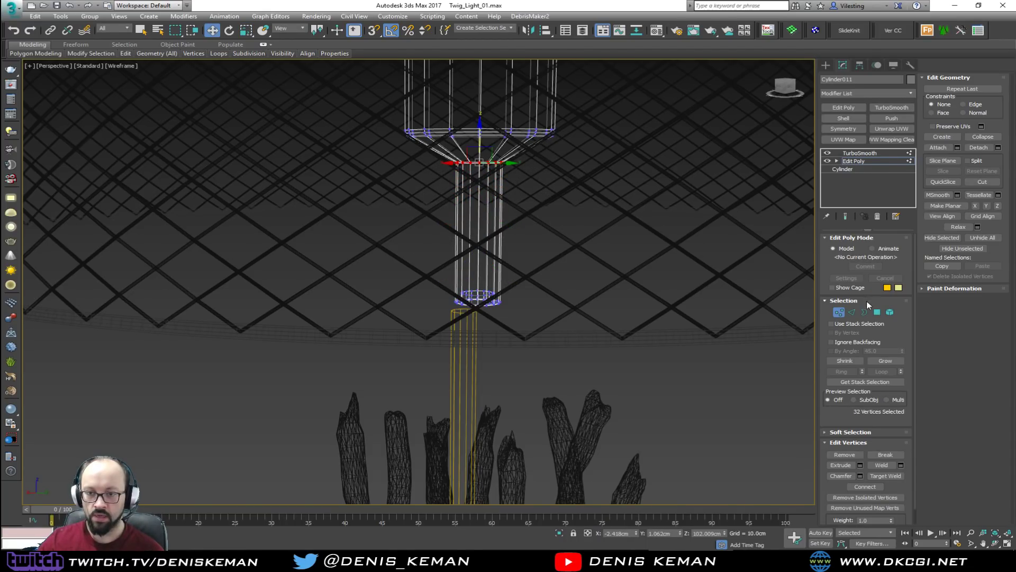
click(839, 312)
key(F3)
scroll(552, 298, down, 8)
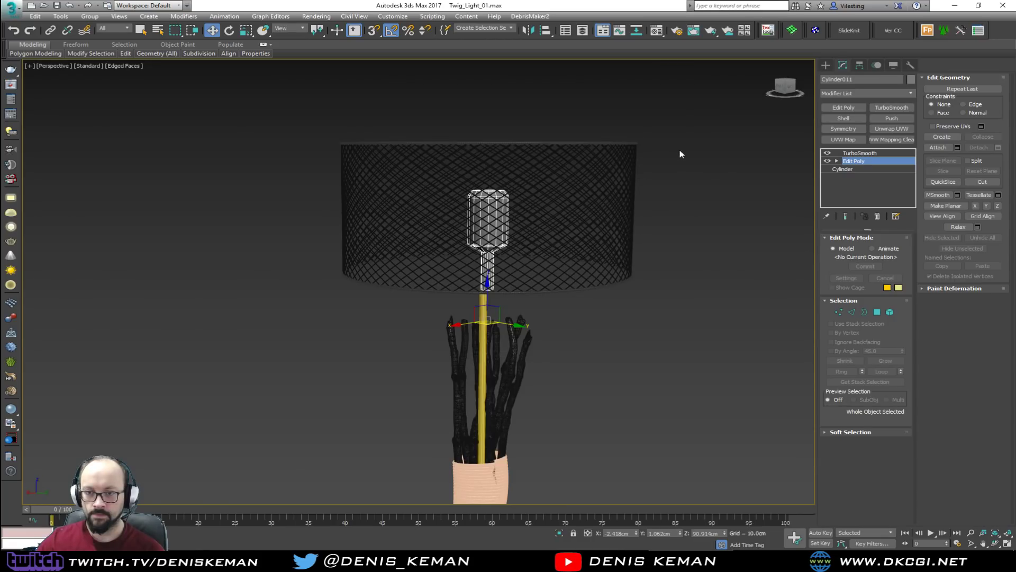
Move the socket and wire lampshade together horizontally to centre them over the rod, with the socket at about X -1.5 cm, Y 1.3 cm
drag(346, 222, 254, 229)
key(alt+w)
right_click(206, 108)
key(alt+w)
scroll(397, 272, up, 8)
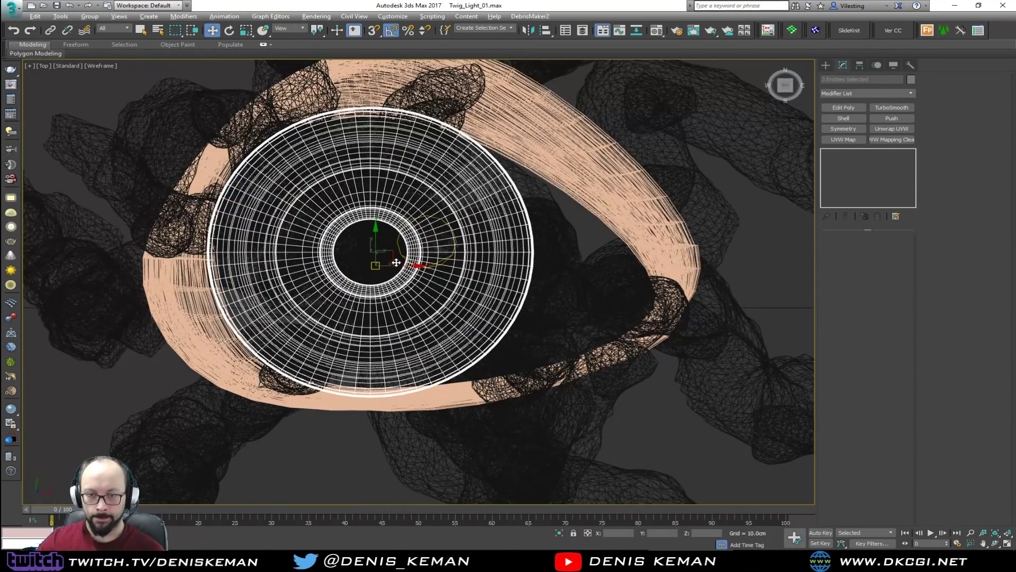
drag(392, 253, 448, 241)
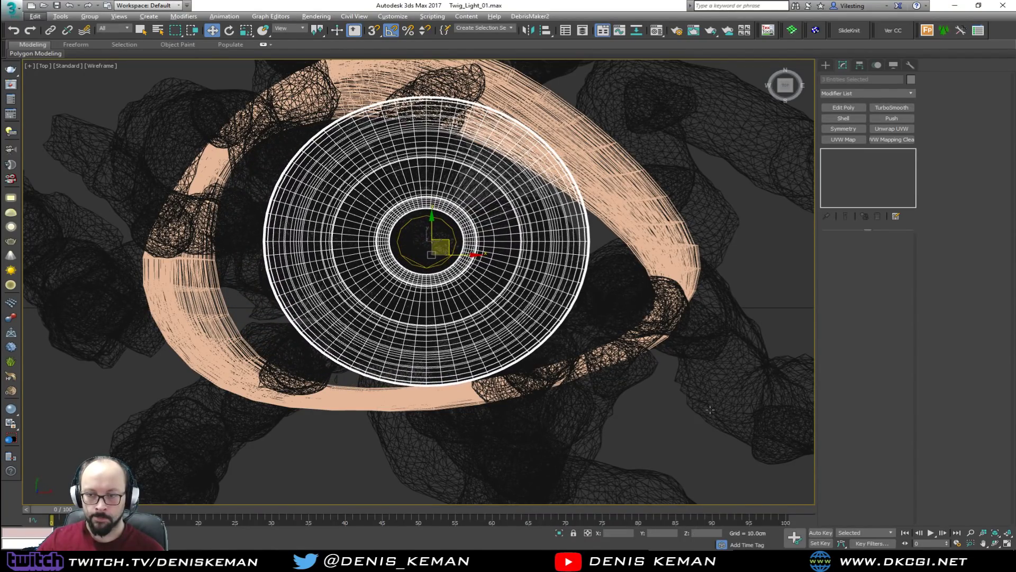
key(alt+w)
right_click(659, 402)
key(alt+w)
click(659, 402)
Raise the rod line's upper vertex into the socket's stem, to a Z position of about 96.4 cm
alt+middle_drag(531, 346, 493, 265)
scroll(484, 297, up, 9)
click(477, 292)
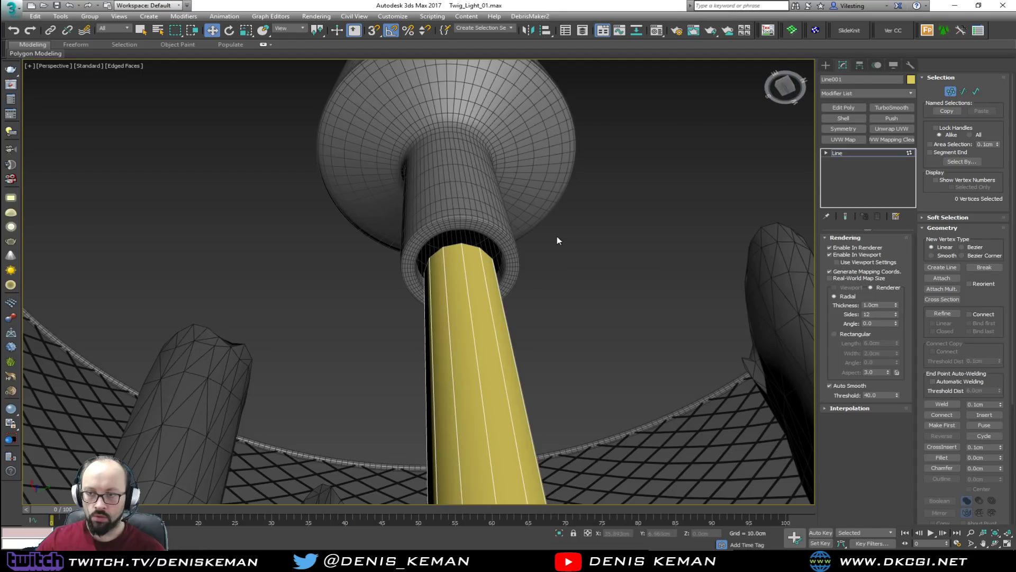
click(449, 267)
alt+middle_drag(449, 271, 452, 249)
drag(454, 253, 565, 231)
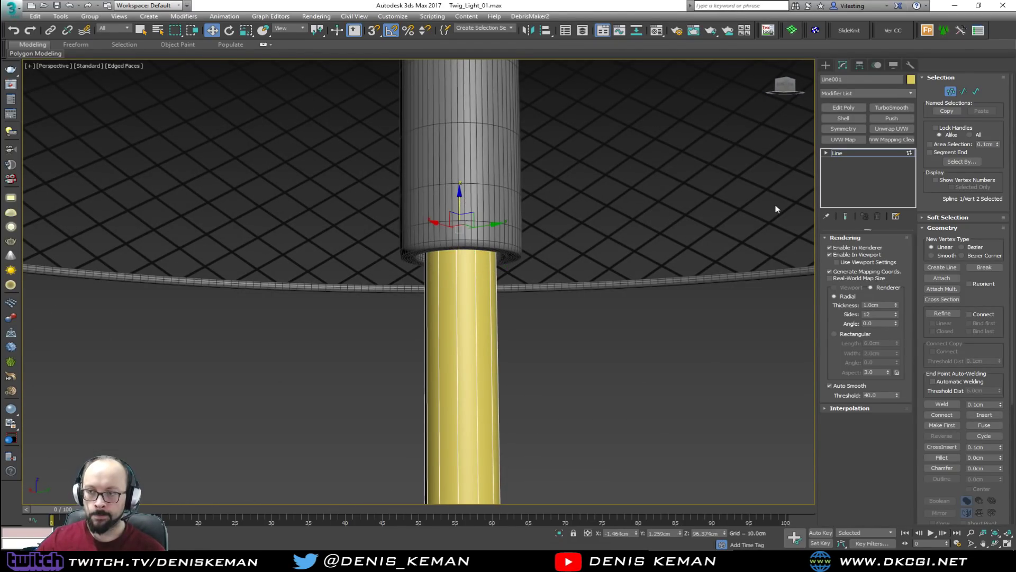
key(1)
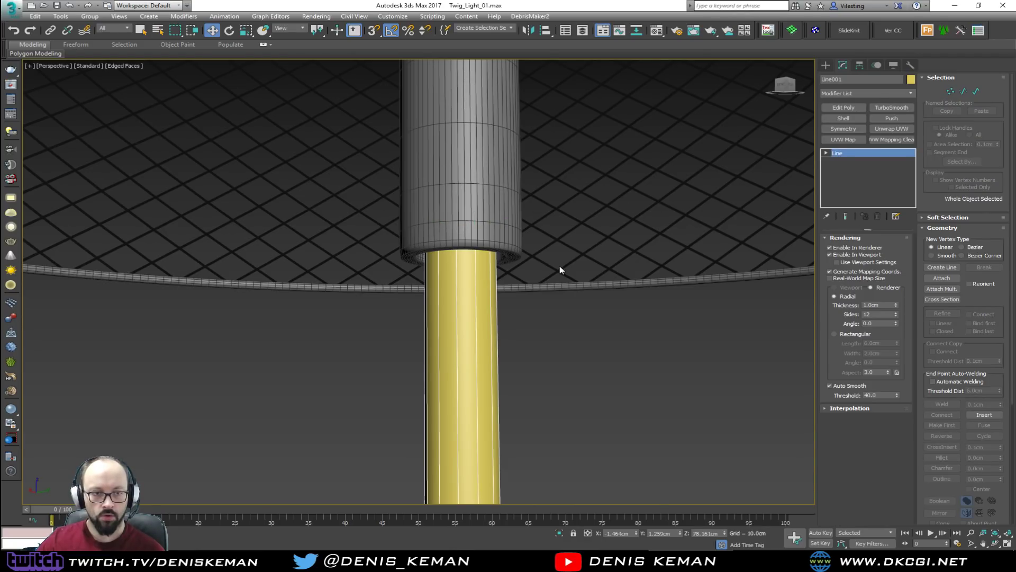
Isolate the bulb socket and the lampshade's rim rings from the rest of the lamp
scroll(560, 265, down, 8)
scroll(553, 198, up, 4)
alt+middle_drag(553, 199, 529, 250)
scroll(513, 231, down, 4)
click(547, 211)
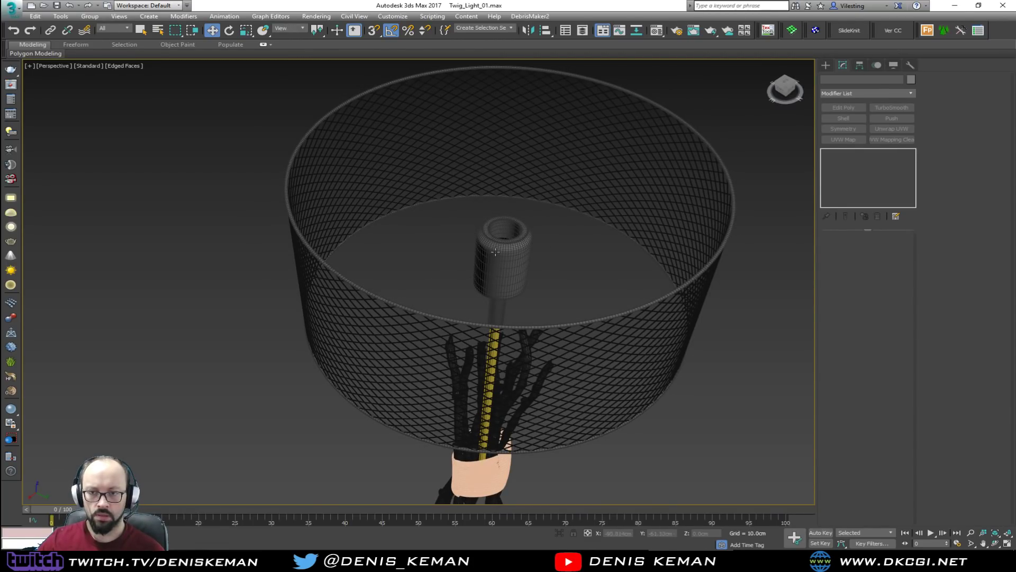
alt+middle_drag(503, 239, 465, 190)
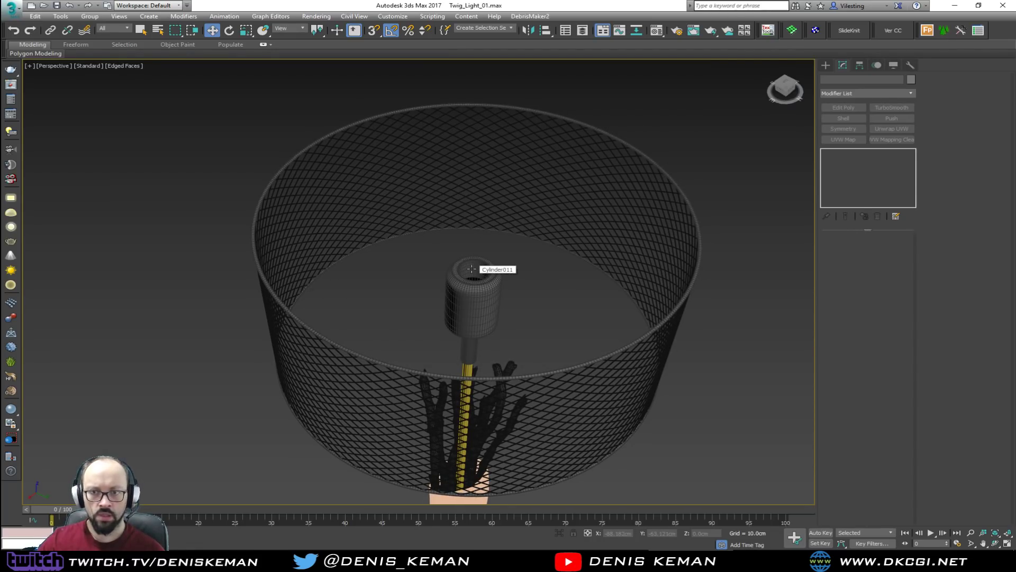
key(alt+w)
right_click(196, 161)
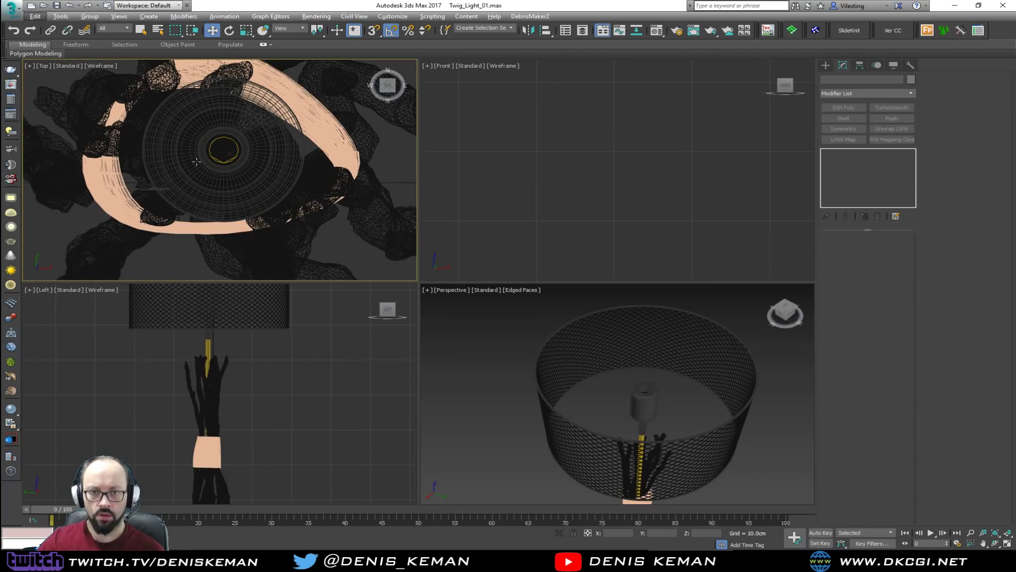
click(651, 405)
scroll(768, 400, up, 6)
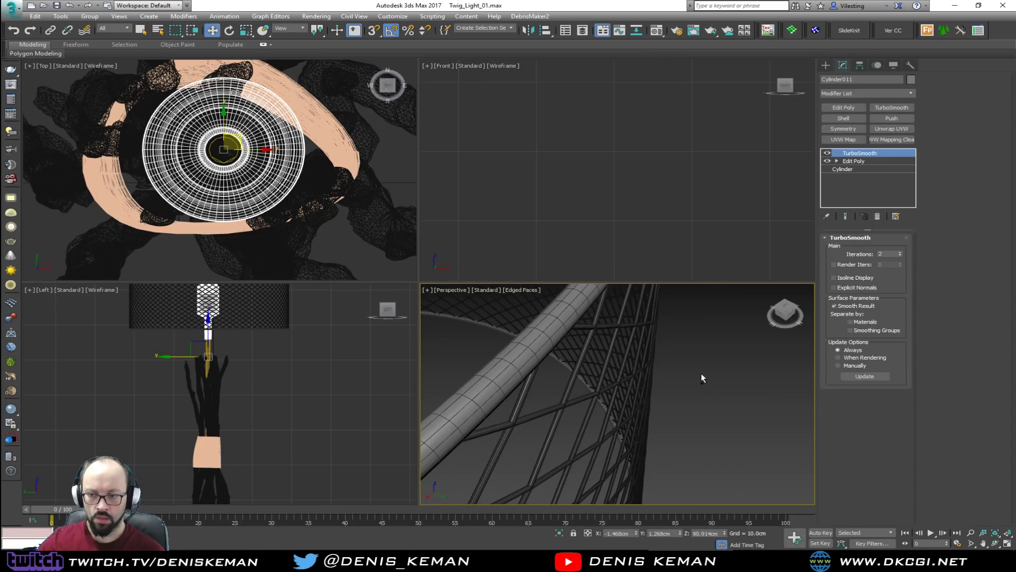
ctrl+click(521, 335)
key(alt+q)
click(638, 348)
key(alt+w)
key(alt+w)
right_click(295, 221)
key(alt+w)
scroll(346, 258, down, 5)
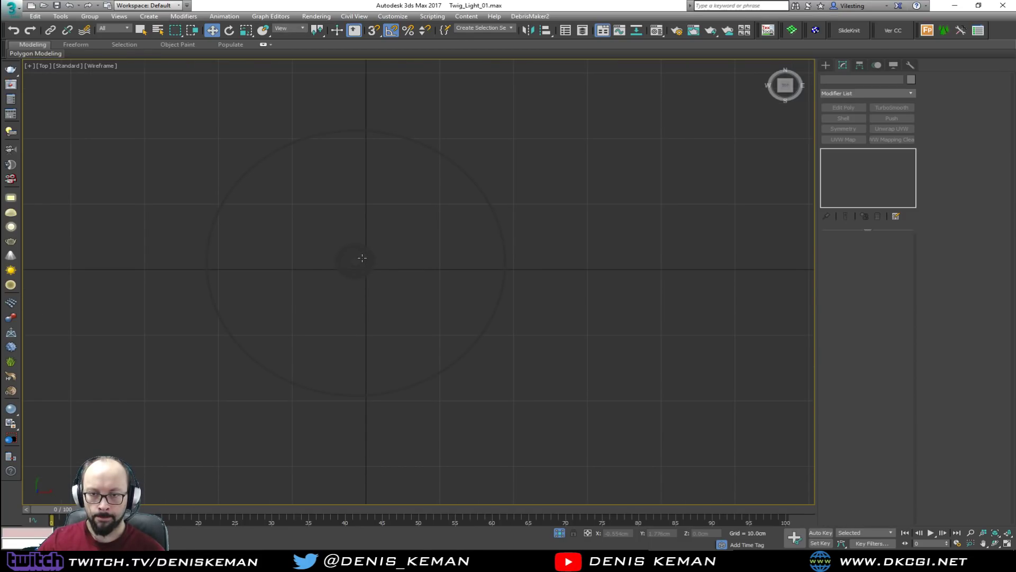
right_click(356, 261)
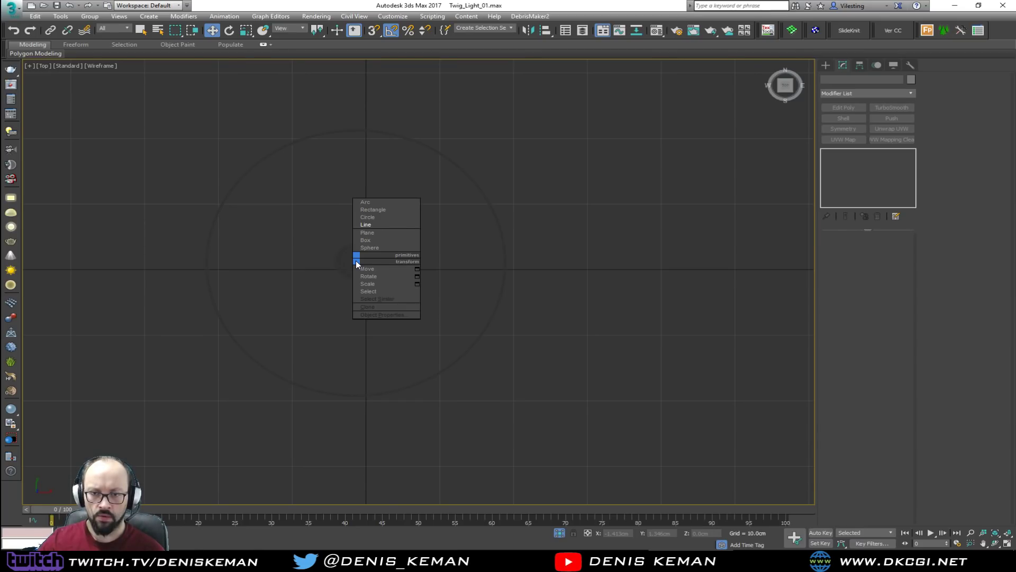
click(367, 217)
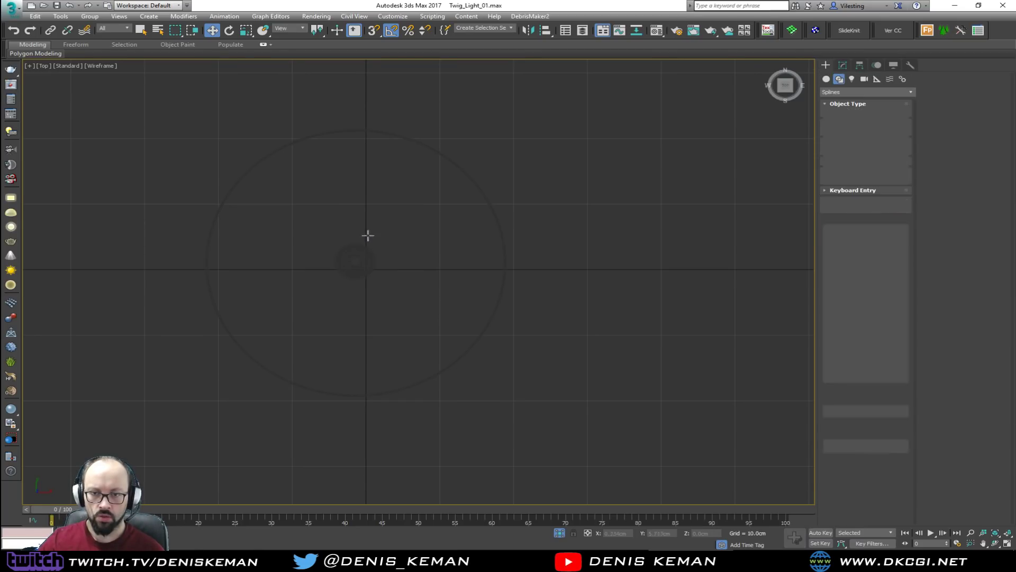
right_click(355, 262)
Examine the lampshade's rim rings and their Editable Spline rendering settings
key(alt+w)
click(606, 394)
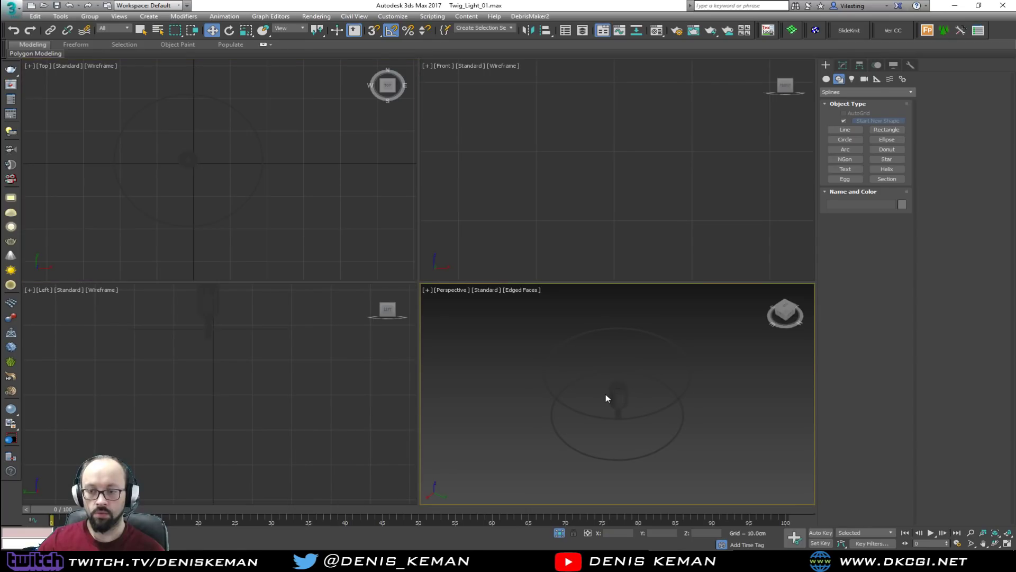
key(alt+w)
scroll(505, 264, up, 5)
scroll(505, 268, down, 3)
click(747, 363)
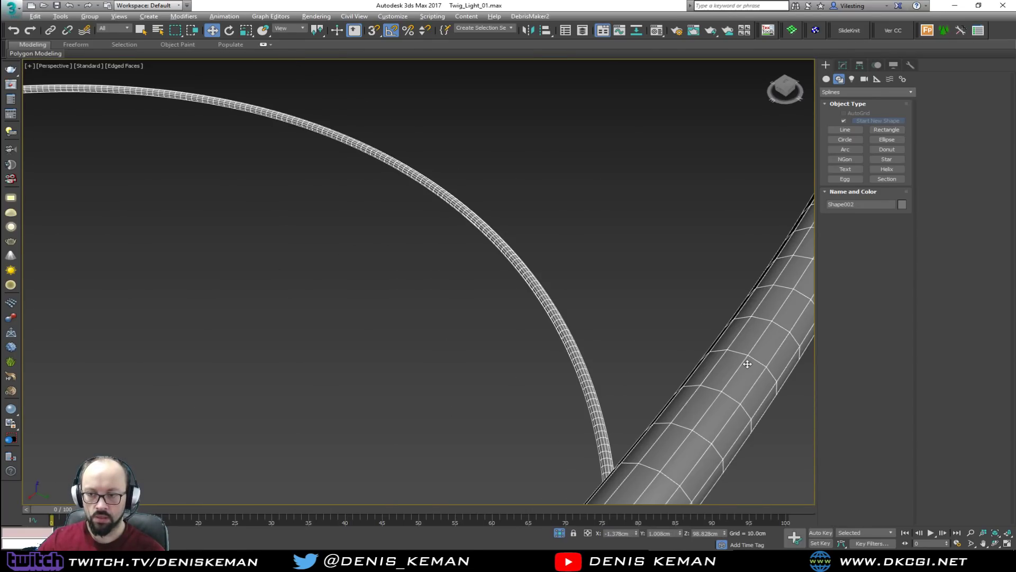
scroll(705, 366, down, 3)
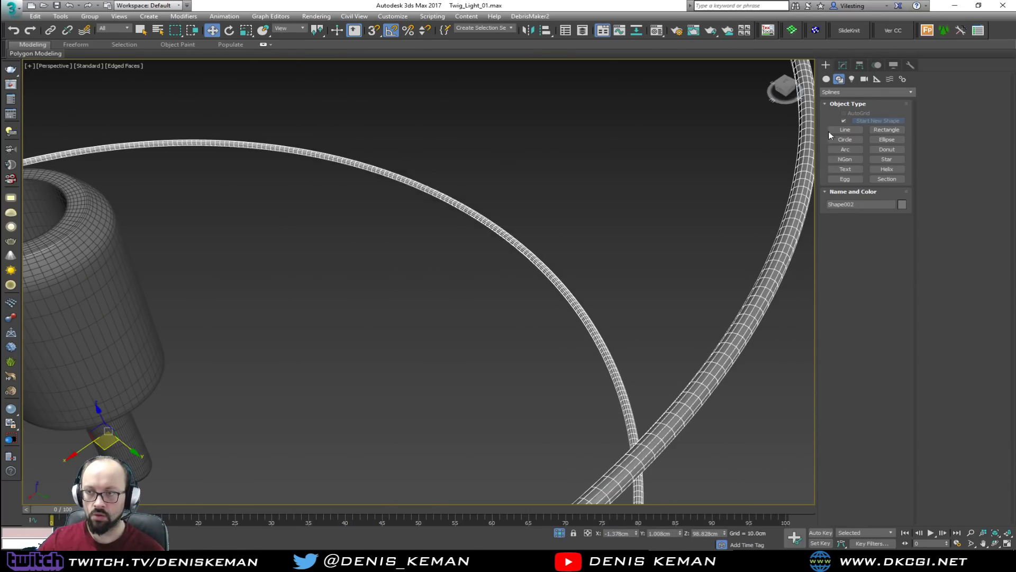
click(860, 67)
click(844, 65)
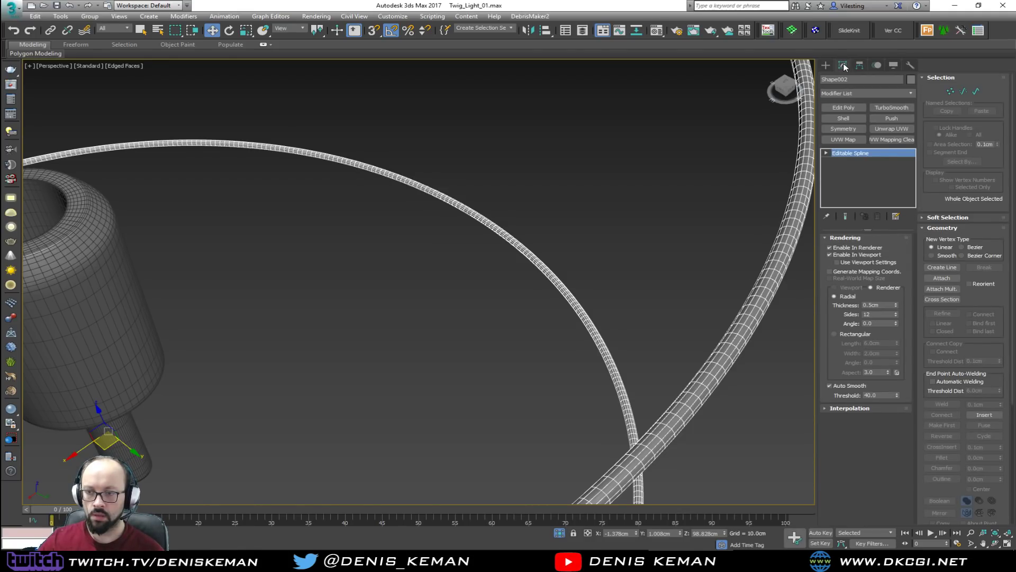
click(614, 235)
key(alt+w)
drag(715, 391, 782, 444)
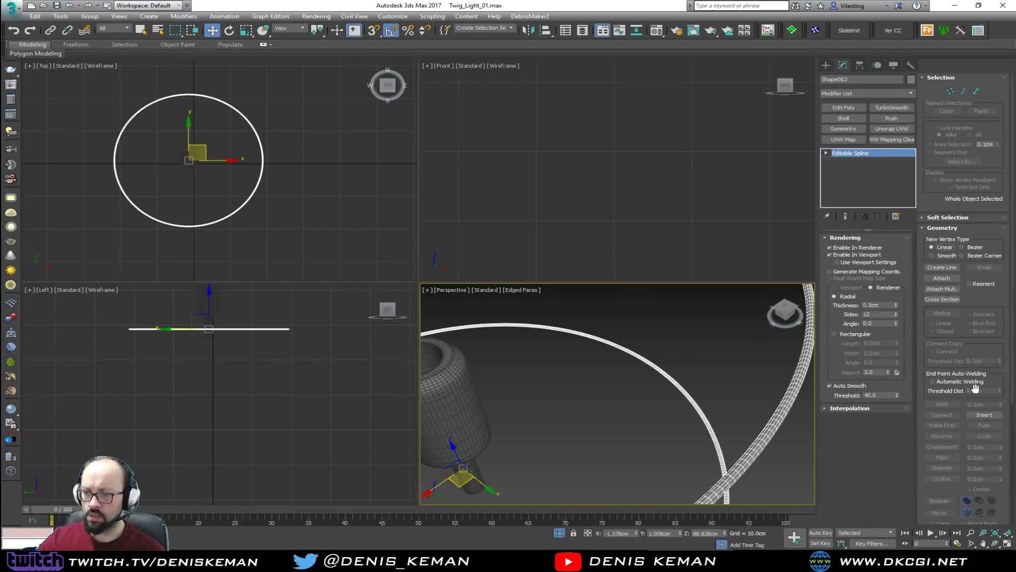
click(654, 319)
click(284, 200)
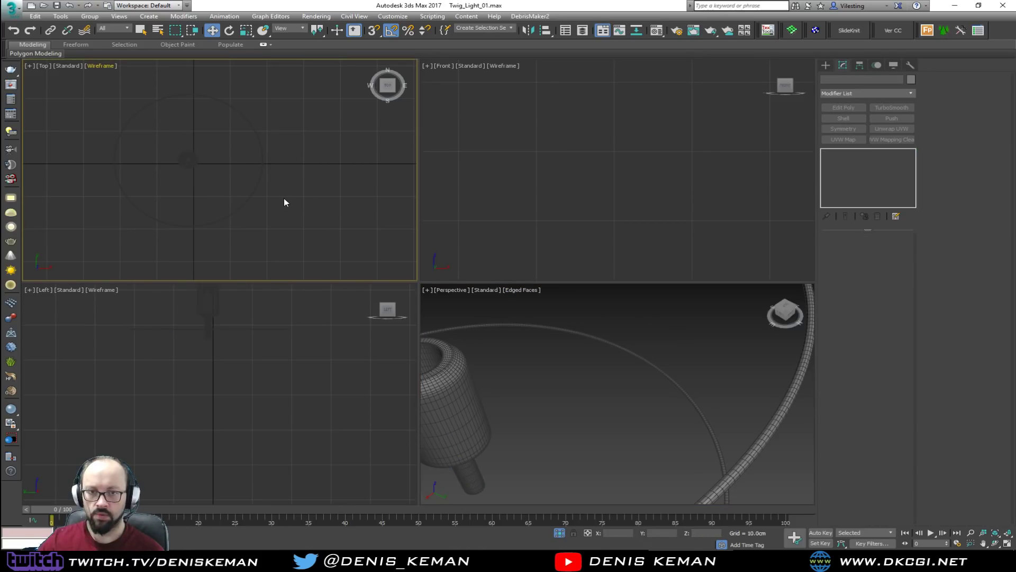
Draw a renderable circle in the top view, centred on the socket and matching the lampshade's outer ring
key(alt+w)
right_click(338, 238)
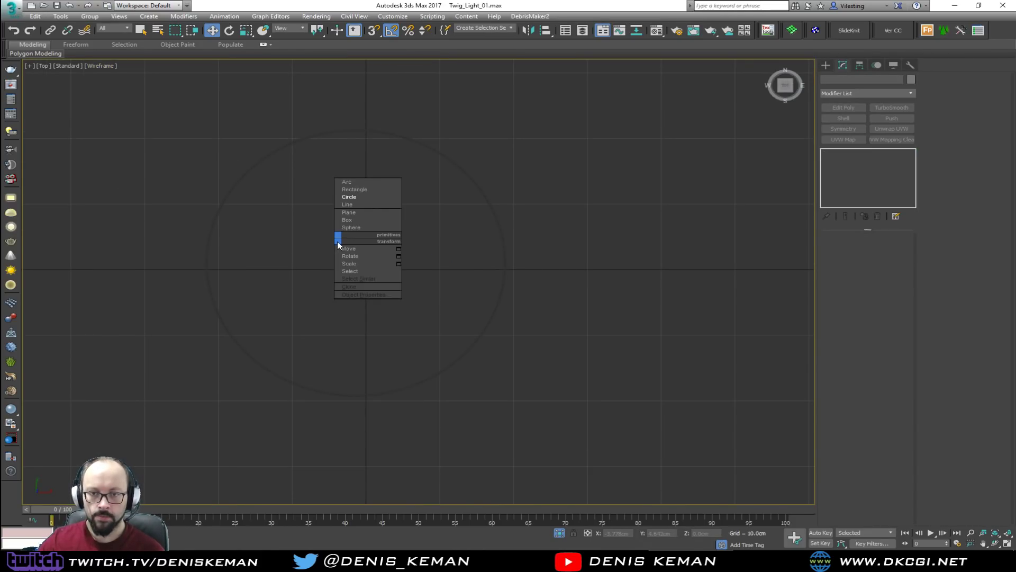
click(349, 196)
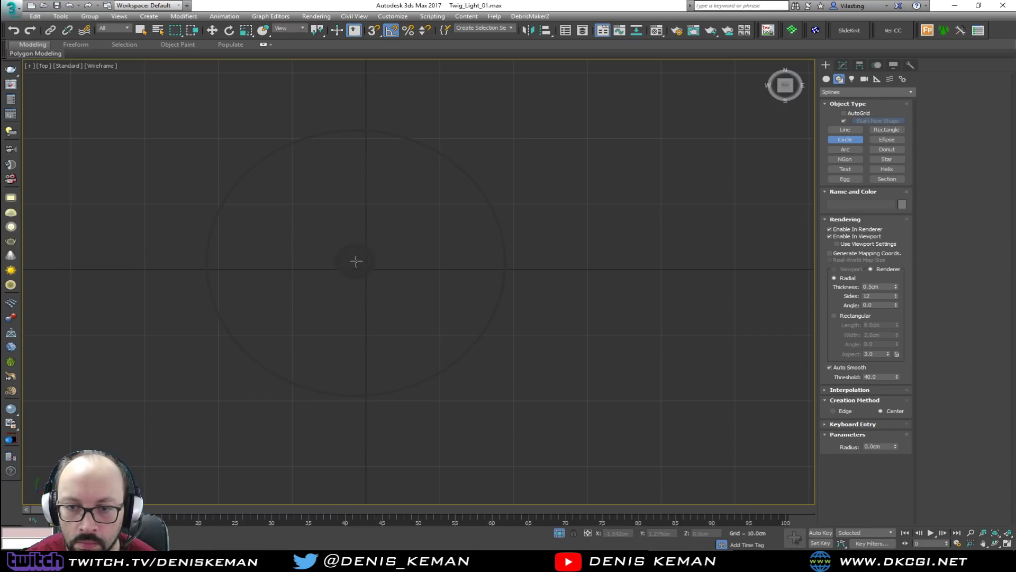
drag(355, 261, 507, 261)
Raise the new circle above the lampshade's upper ring, to a Z position of about 121.7 cm
key(alt+w)
alt+middle_drag(620, 363, 594, 365)
key(alt+w)
scroll(402, 359, down, 8)
middle_drag(381, 365, 440, 270)
key(w)
drag(438, 393, 456, 207)
key(z)
mouse_move(458, 333)
alt+middle_down()
mouse_move(452, 296)
mouse_move(449, 316)
alt+middle_up()
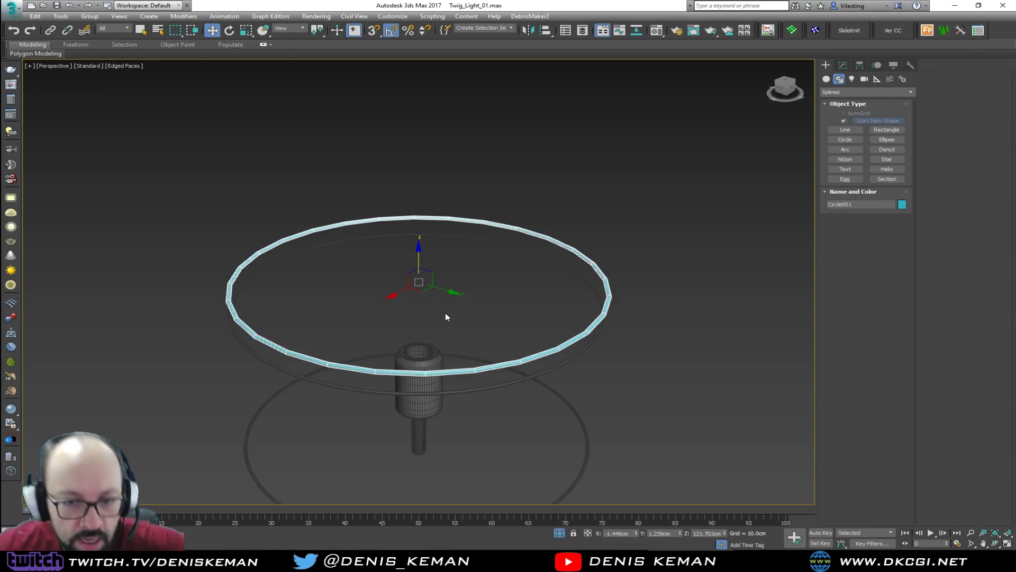
click(445, 316)
alt+middle_drag(445, 316, 437, 373)
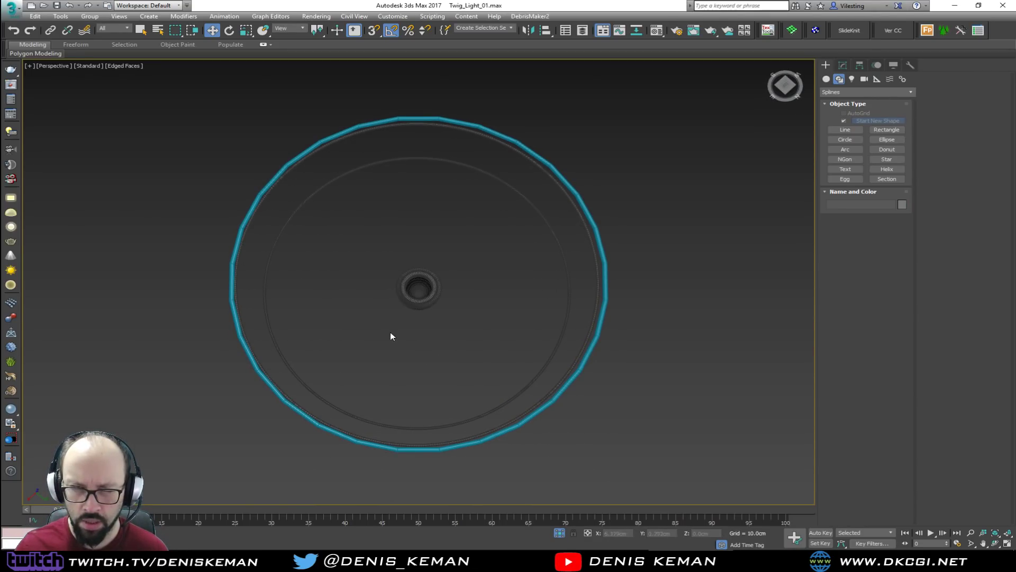
Draw a renderable support line in the left view, rising vertically from the socket, sloping up to the circle and ending horizontally along it
key(alt+w)
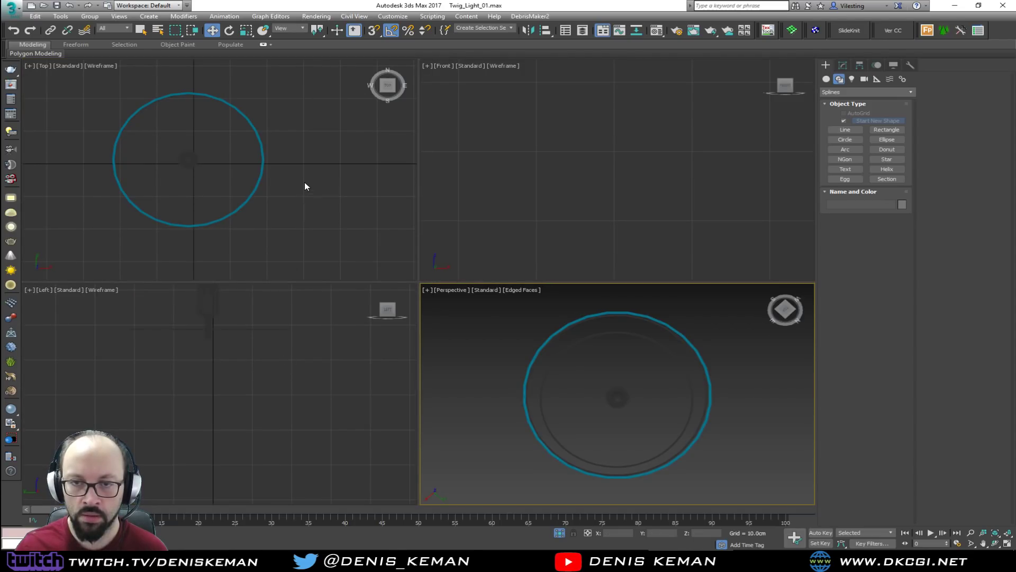
click(259, 325)
key(alt+w)
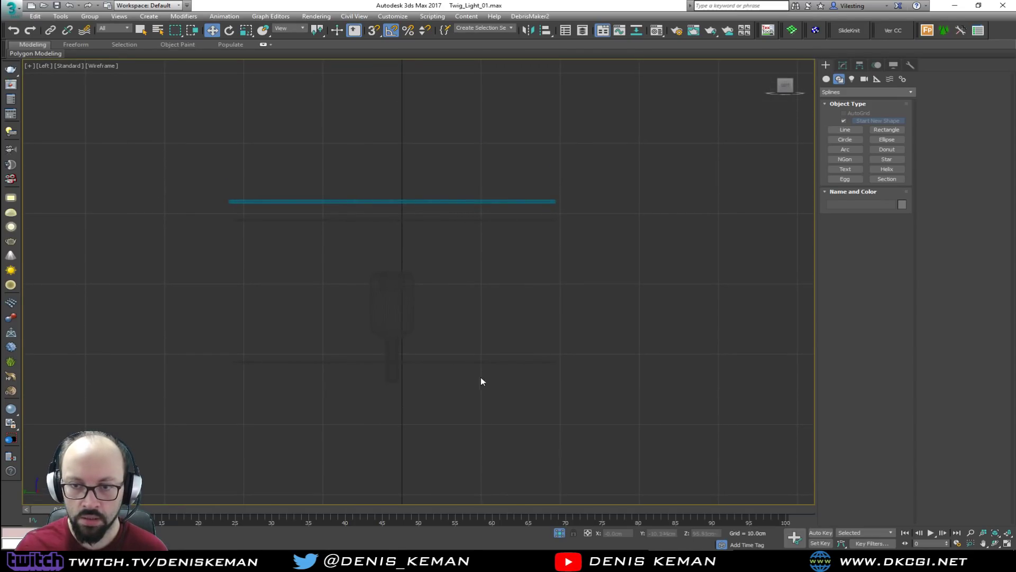
right_click(421, 260)
click(437, 222)
scroll(402, 273, up, 3)
click(386, 291)
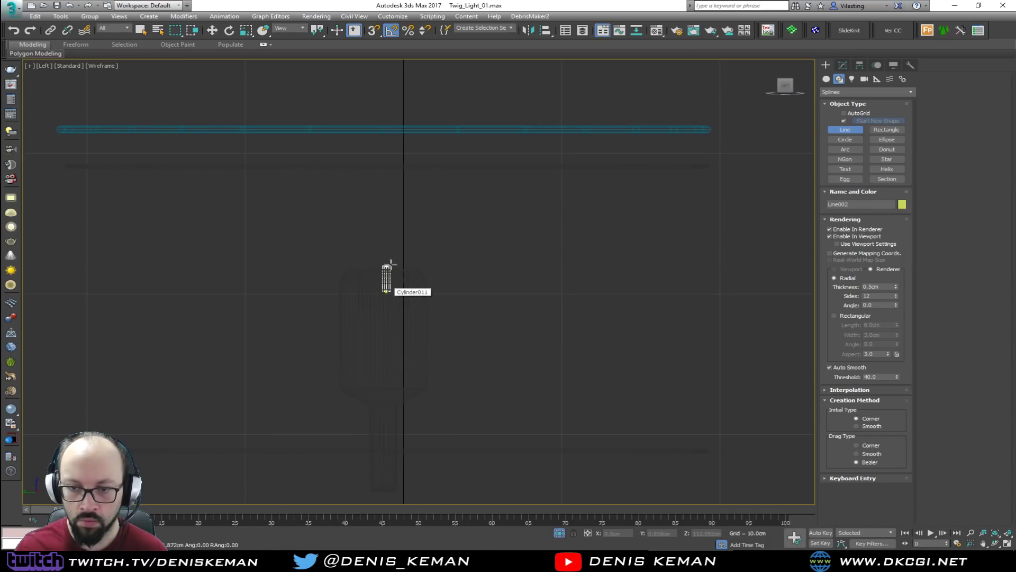
shift+click(391, 258)
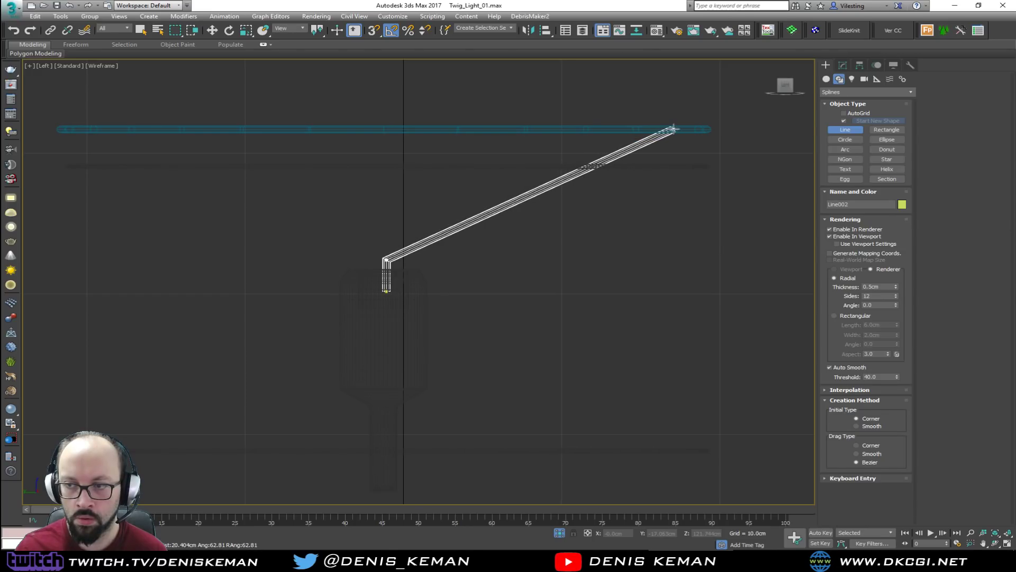
click(673, 129)
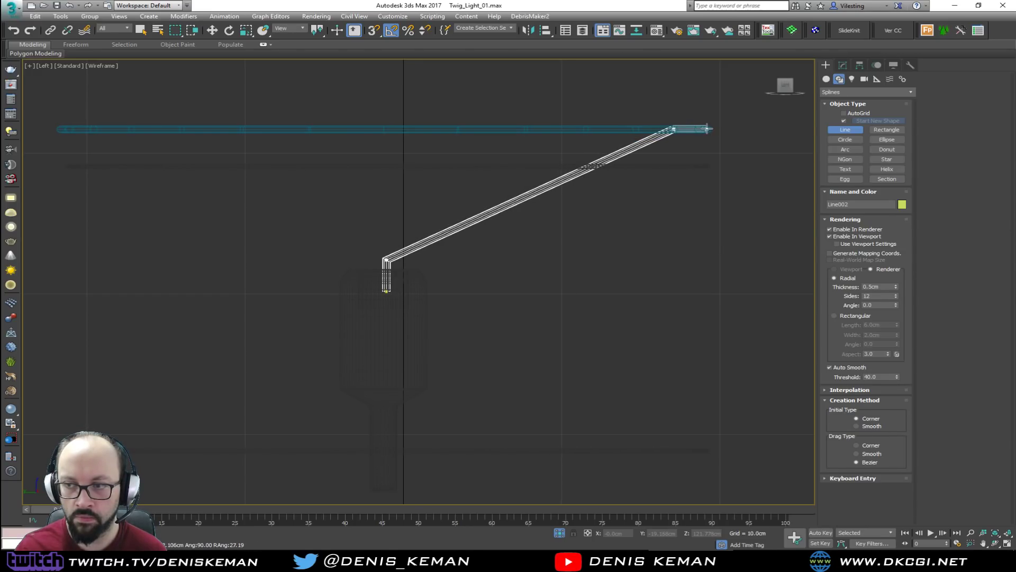
right_click(639, 158)
Fillet the support line's two corner vertices, above the socket and near the circle
key(1)
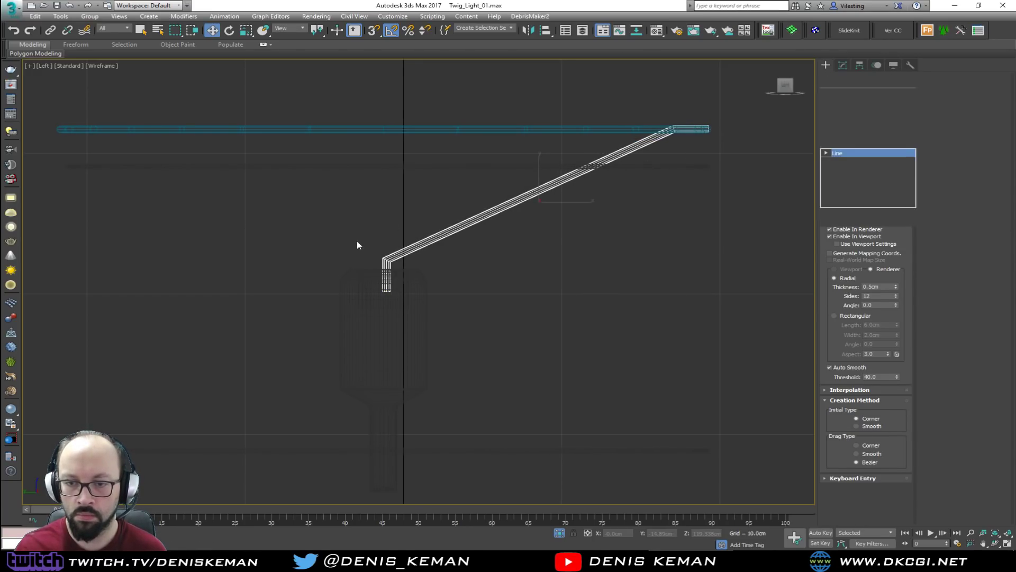
click(386, 257)
ctrl+drag(681, 135, 676, 121)
click(942, 457)
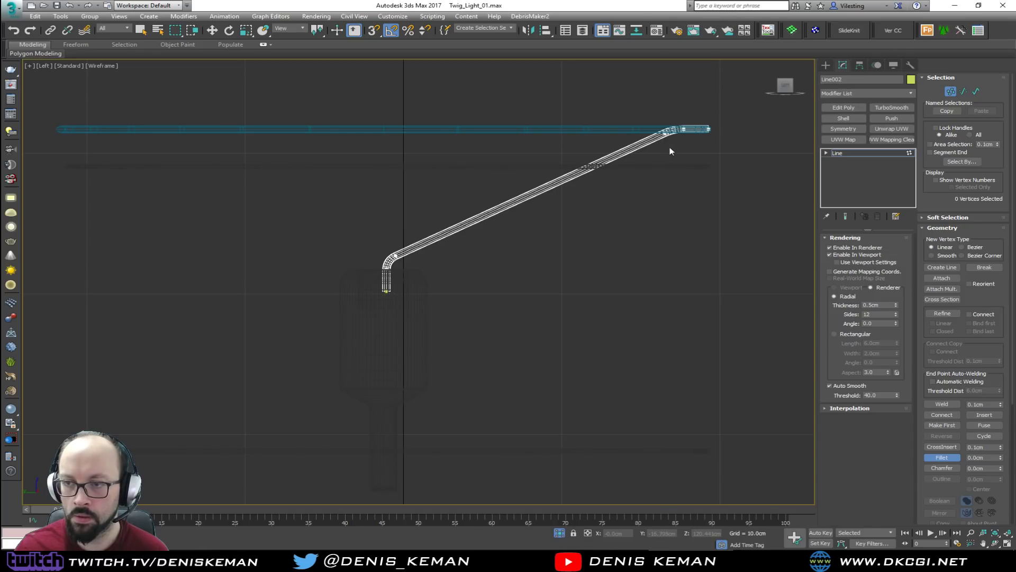
middle_drag(669, 148, 662, 170)
key(w)
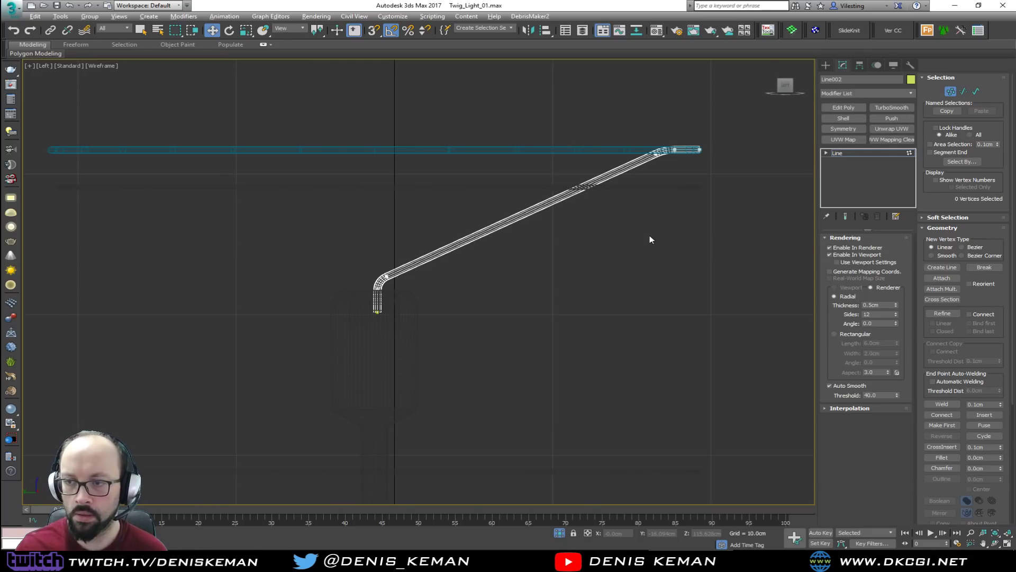
key(alt+w)
click(699, 365)
key(alt+w)
alt+middle_drag(557, 297, 602, 288)
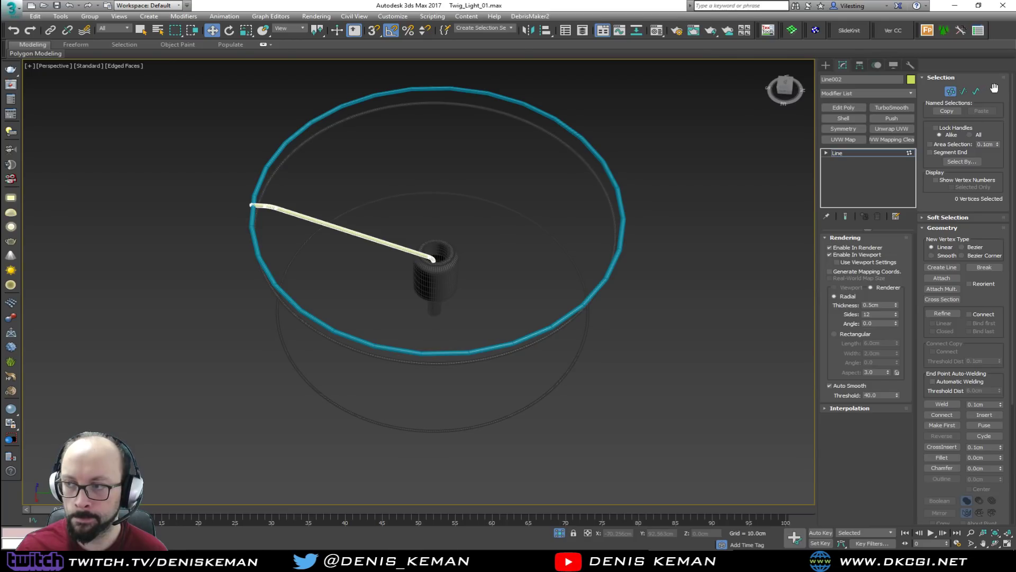
click(950, 92)
Shift the three vertices at the support line's inner end outward to the socket's outer edge
alt+middle_drag(466, 251, 576, 249)
key(alt+w)
right_click(183, 197)
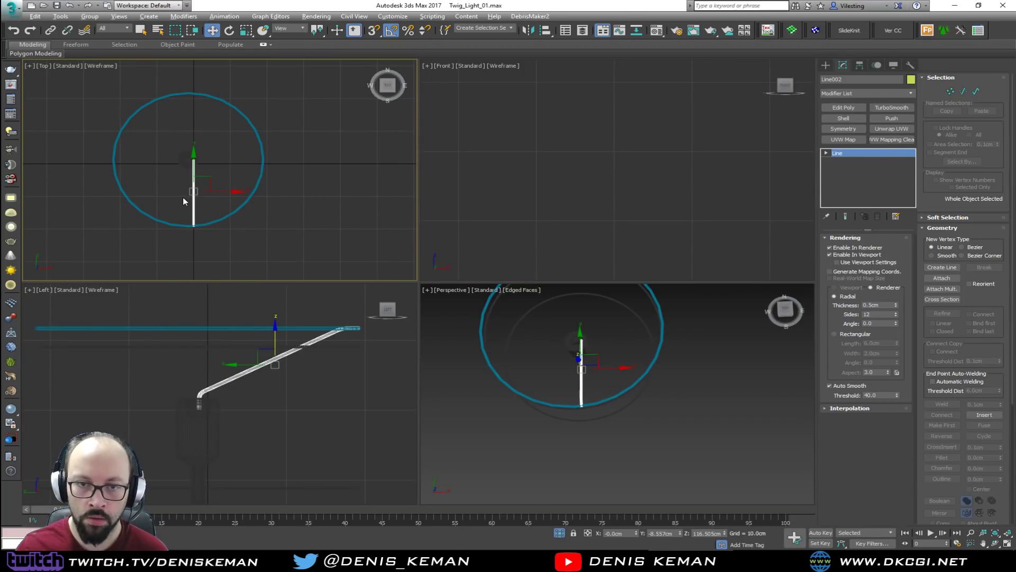
key(alt+w)
scroll(354, 252, up, 5)
key(1)
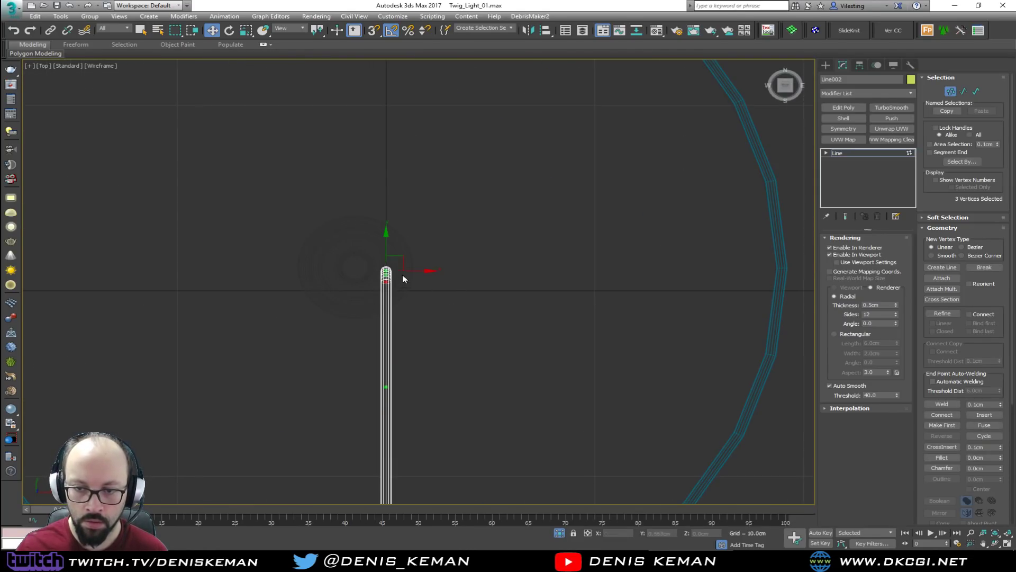
drag(406, 258, 385, 307)
key(alt+w)
right_click(526, 345)
key(alt+w)
alt+middle_drag(534, 349, 527, 237)
scroll(322, 194, up, 8)
alt+middle_drag(337, 207, 340, 225)
drag(365, 194, 385, 193)
alt+middle_drag(386, 192, 207, 203)
middle_drag(475, 313, 471, 417)
scroll(476, 370, down, 8)
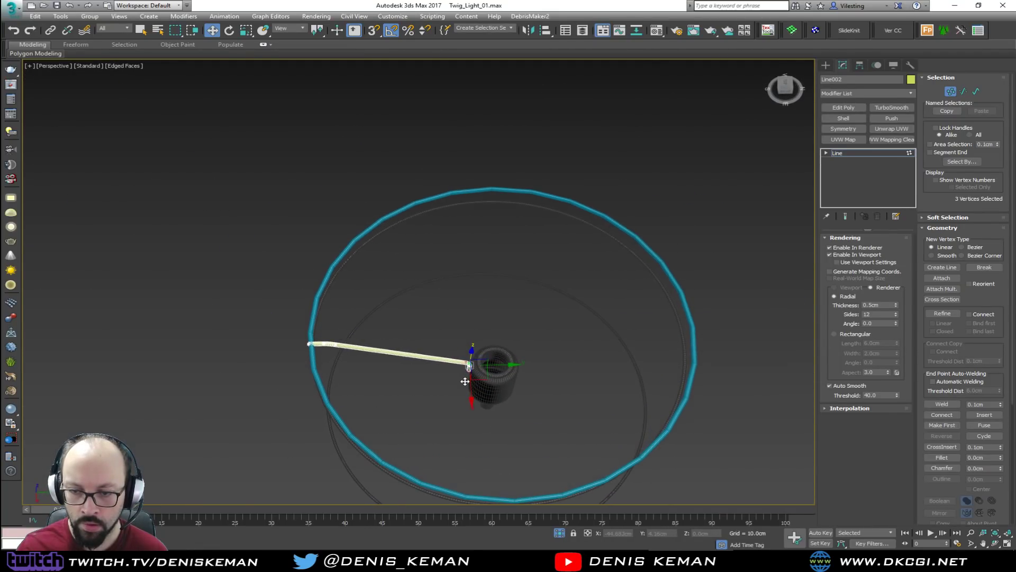
middle_drag(466, 378, 441, 307)
scroll(442, 306, up, 4)
click(847, 152)
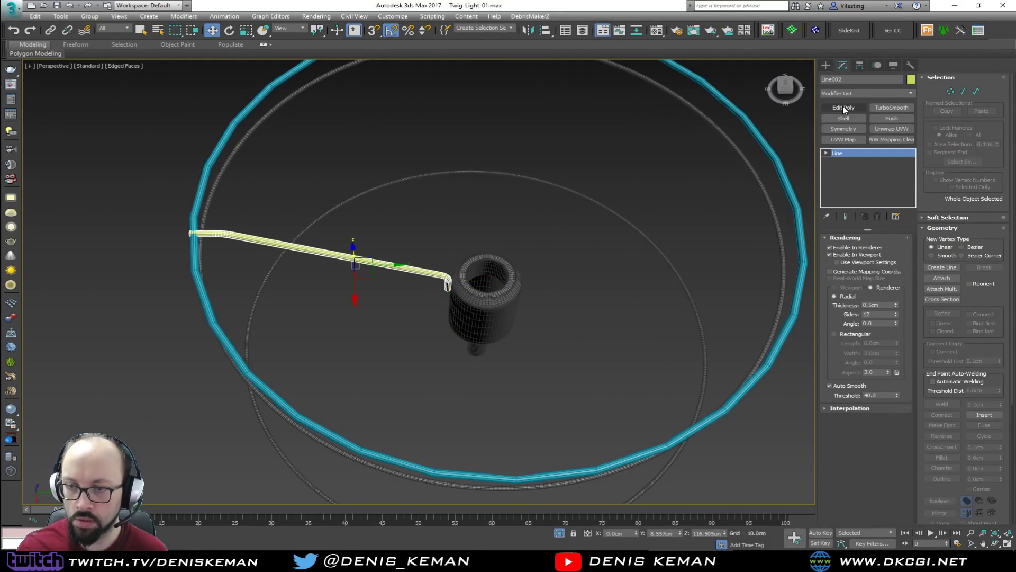
Add an Edit Poly modifier to the support arm and align its pivot to the socket's pivot point in X, Y and Z
click(483, 305)
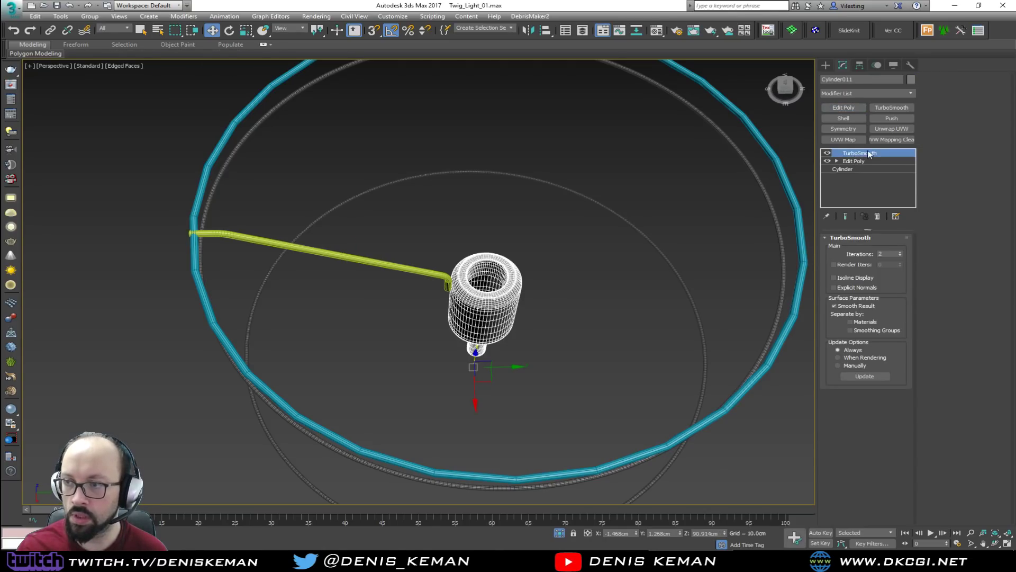
click(431, 271)
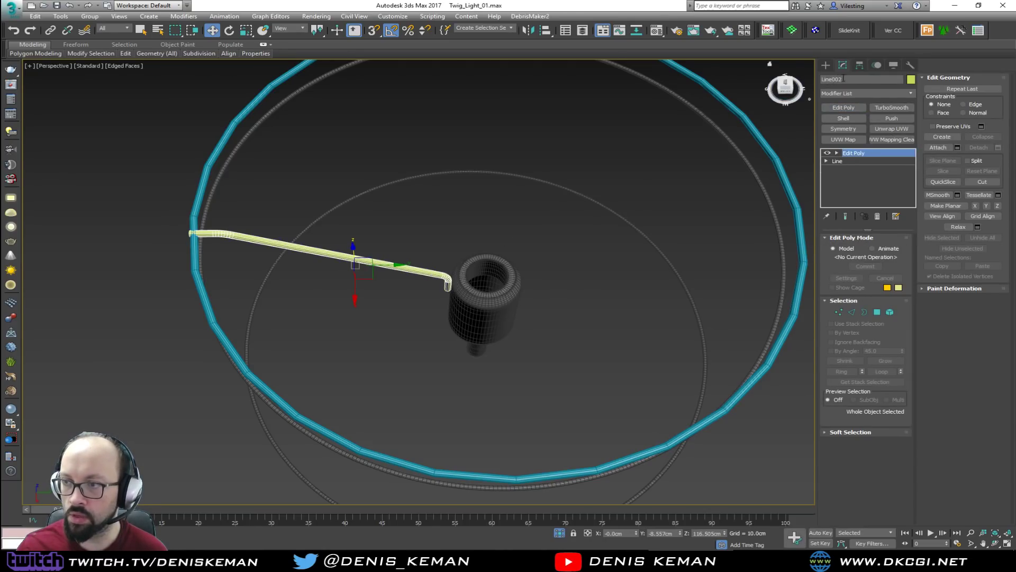
click(858, 67)
click(866, 129)
key(alt+a)
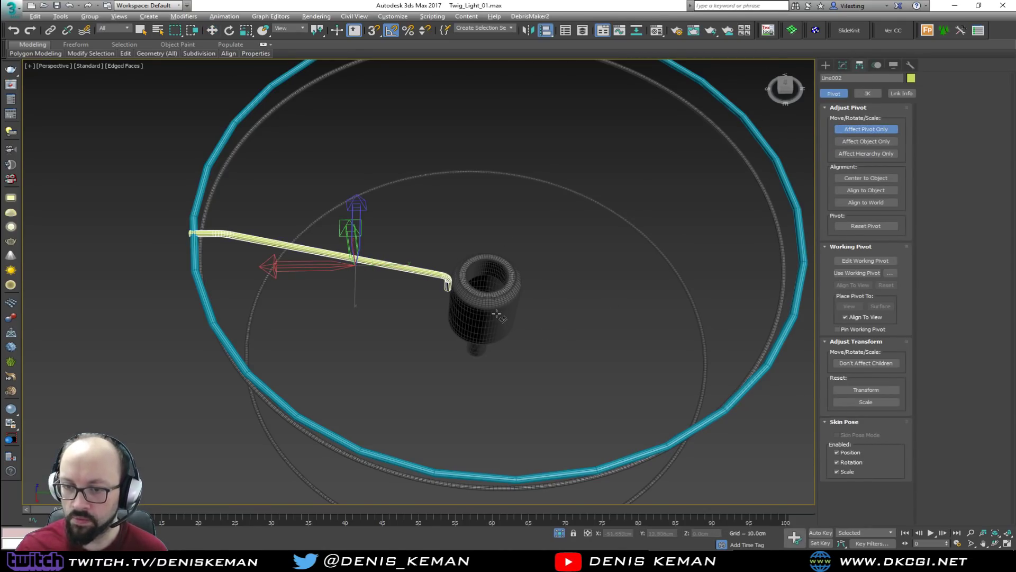
click(496, 313)
click(483, 260)
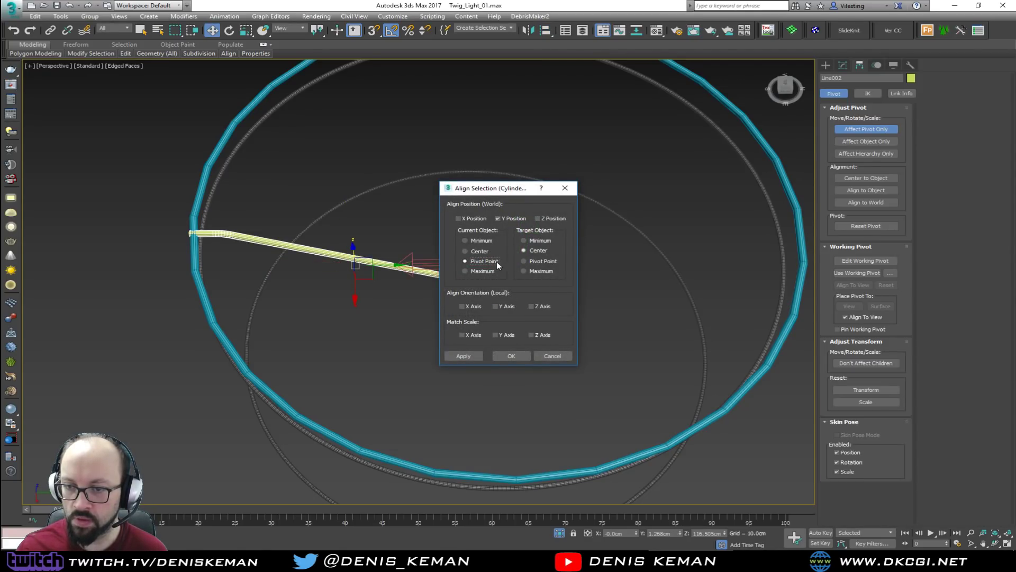
click(460, 218)
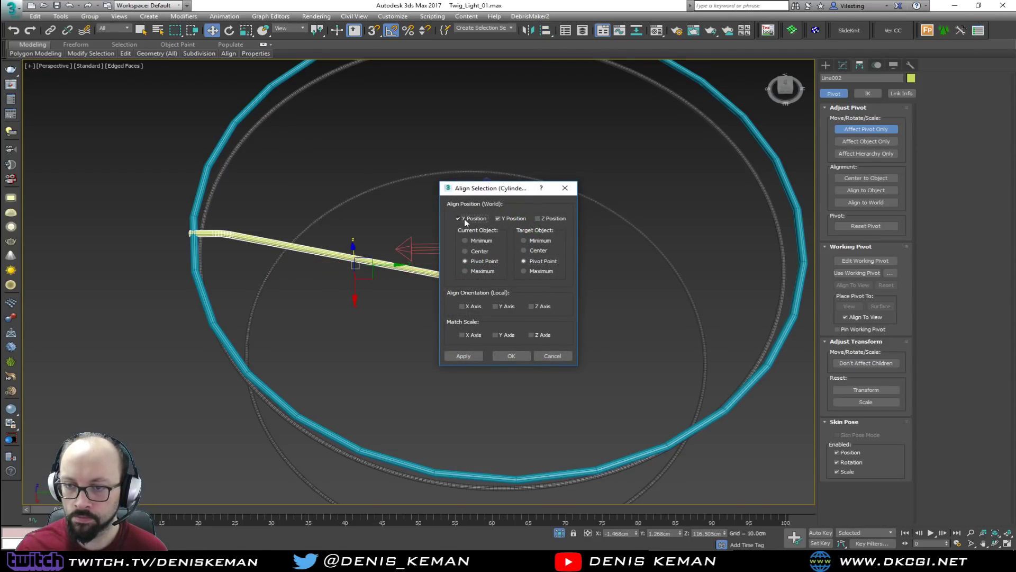
click(540, 217)
click(512, 355)
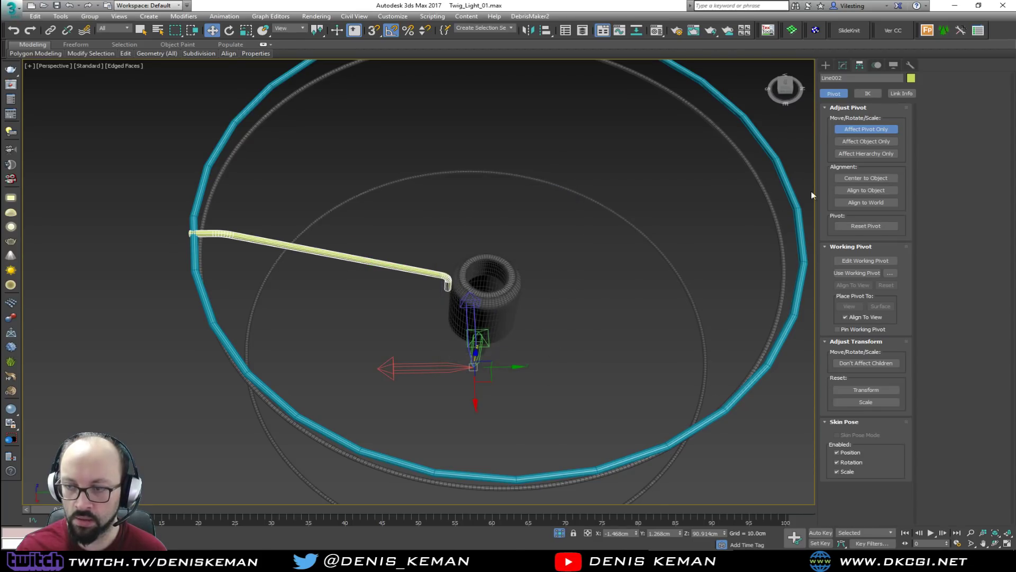
click(859, 129)
Rotate-clone the support arm around the socket in -120 degree increments, making two copies
middle_drag(516, 259, 439, 282)
key(e)
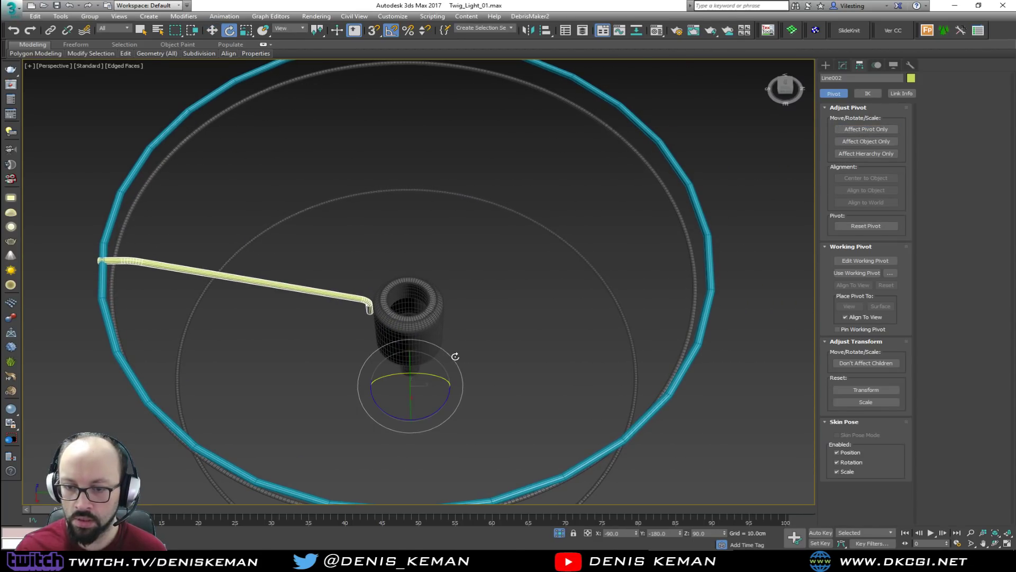
shift+drag(431, 410, 432, 411)
right_click(431, 411)
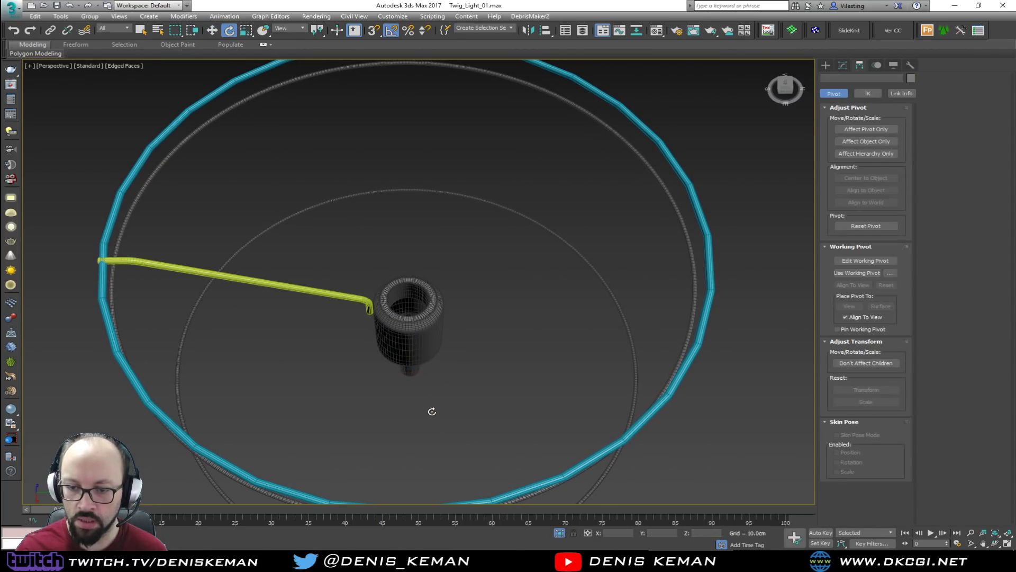
click(376, 323)
alt+middle_drag(303, 324, 442, 470)
mouse_move(435, 467)
shift+mouse_down()
mouse_move(353, 481)
mouse_move(367, 482)
shift+mouse_up()
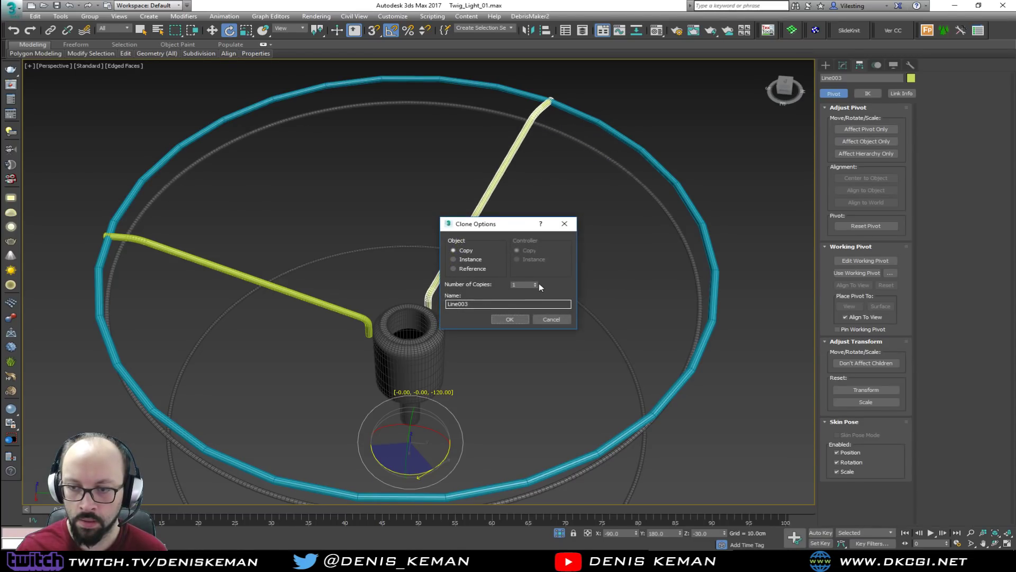
click(509, 318)
Delete the cyan circle at the support arms' outer ends
click(506, 343)
alt+middle_drag(490, 351, 556, 319)
click(503, 212)
key(Delete)
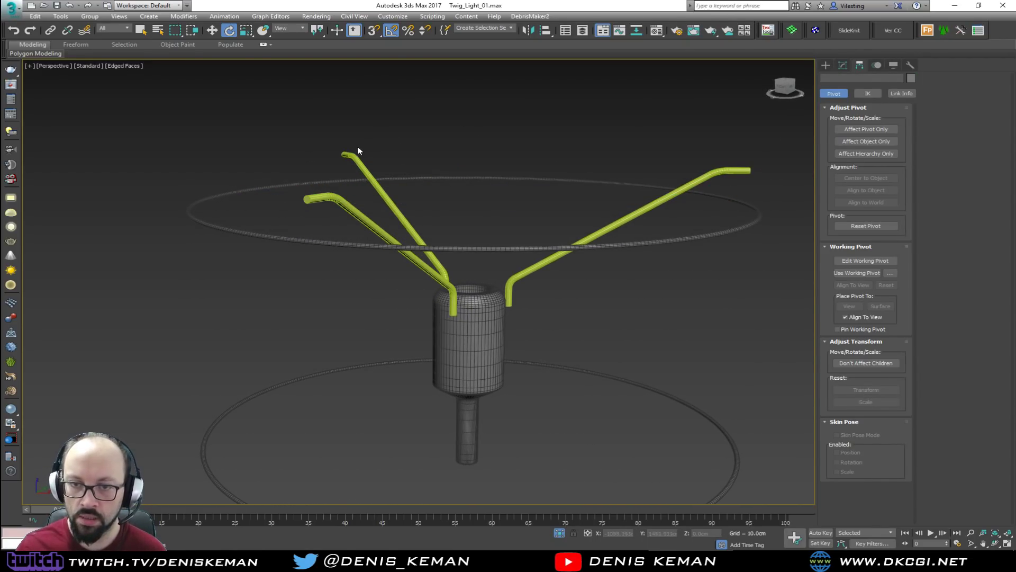
Remove the end cap faces from the original support arm
click(325, 196)
scroll(334, 214, up, 3)
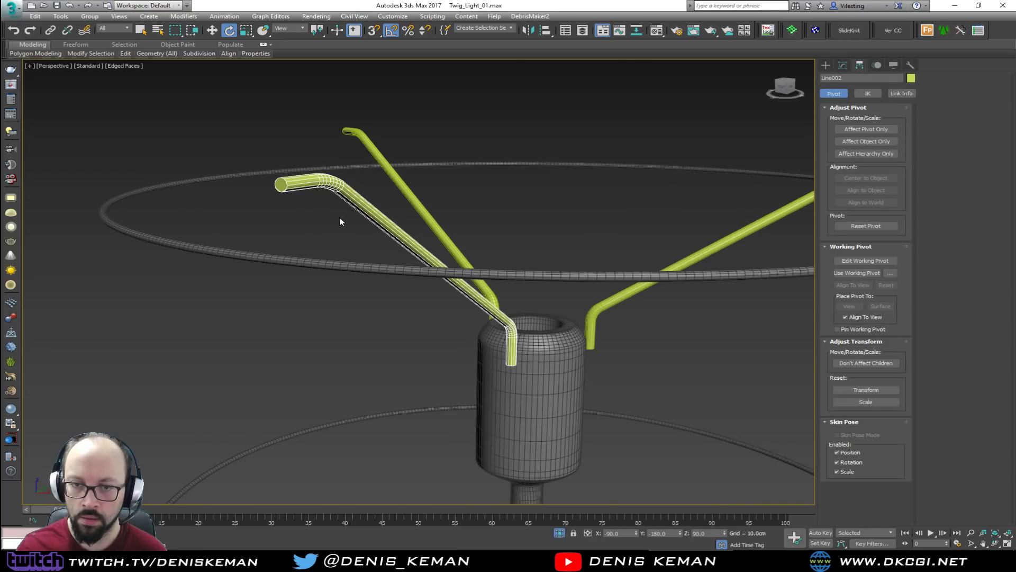
click(848, 64)
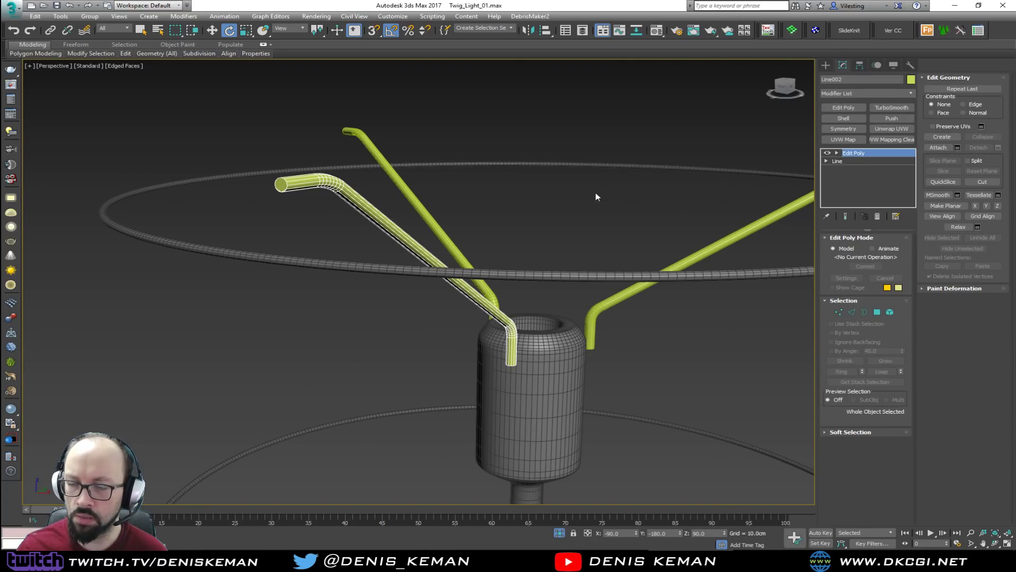
middle_drag(608, 195, 673, 195)
scroll(437, 182, up, 4)
key(2)
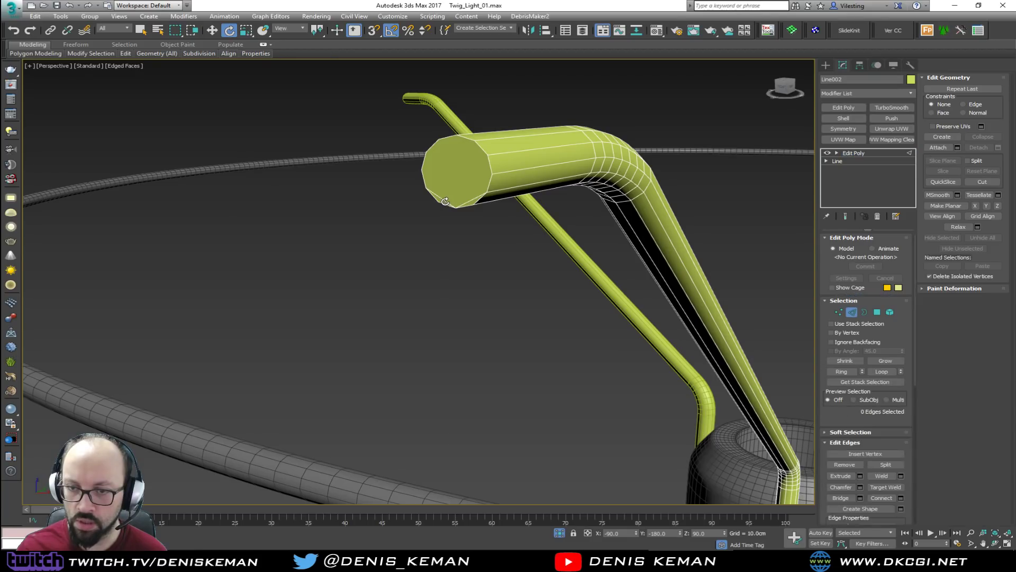
click(468, 201)
key(BackSpace)
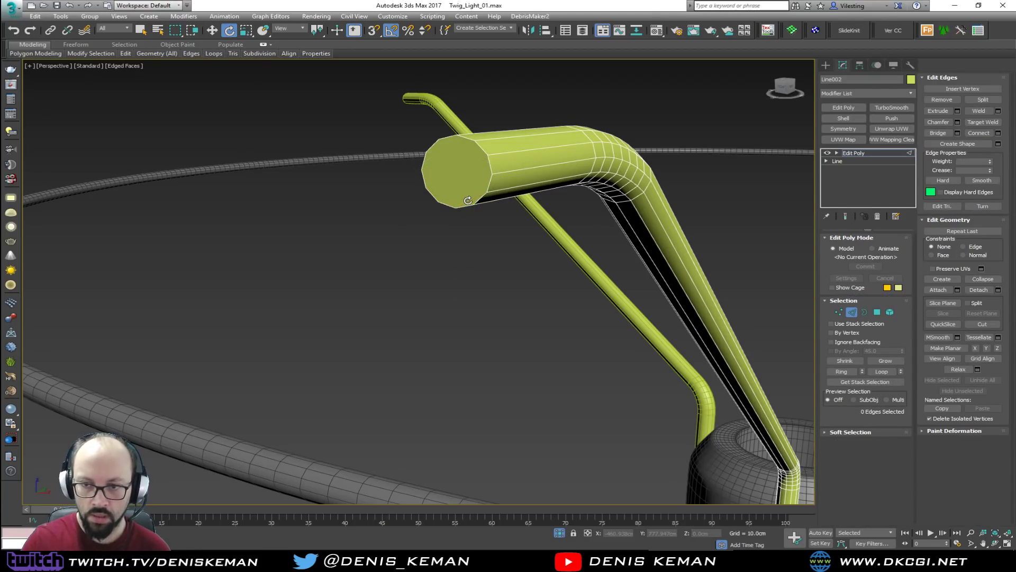
scroll(507, 243, down, 4)
middle_drag(561, 272, 510, 254)
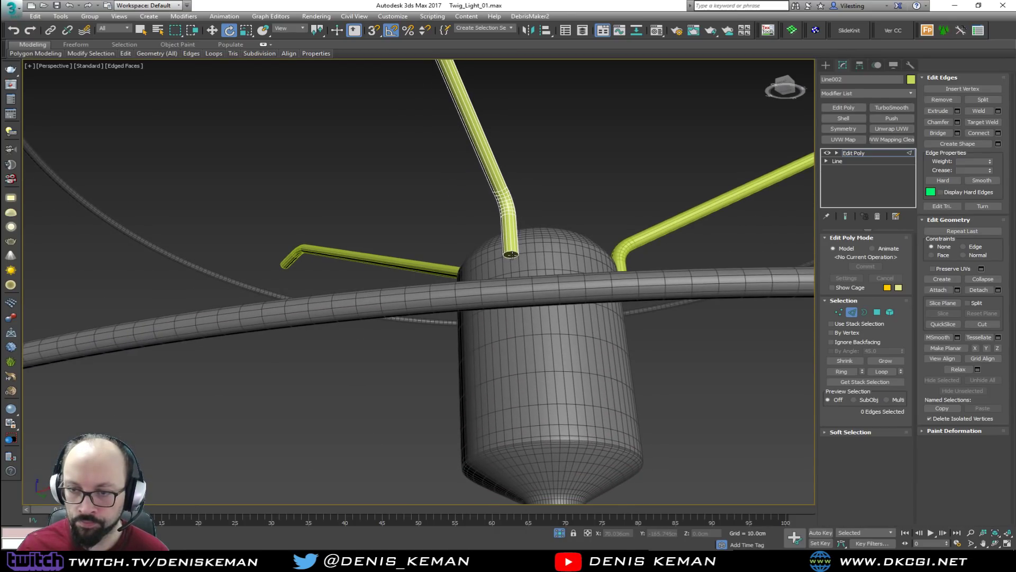
scroll(511, 254, up, 5)
key(4)
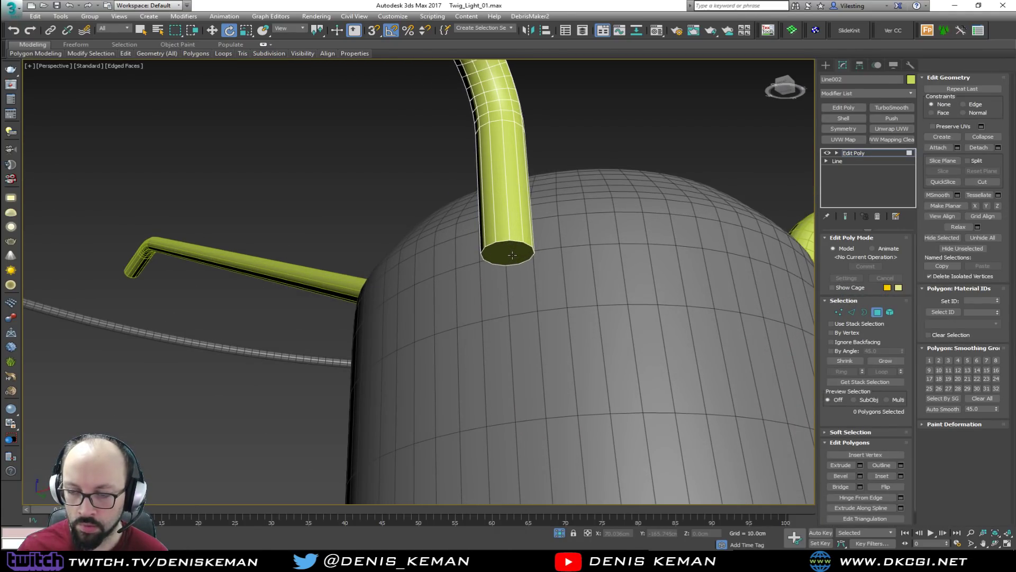
middle_drag(513, 255, 378, 285)
scroll(674, 269, down, 3)
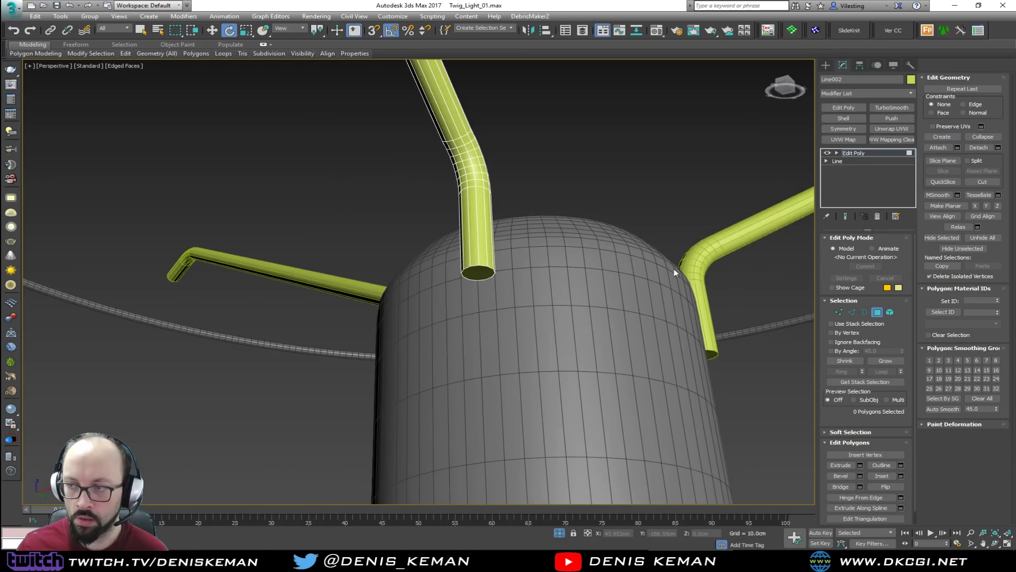
Delete the two copied support arms, keeping only the original
key(4)
key(Delete)
drag(259, 236, 229, 288)
key(Delete)
Lower the original support arm by about 2.7 cm to bring its outer end to the lampshade's upper ring
drag(532, 97, 335, 166)
scroll(417, 168, down, 10)
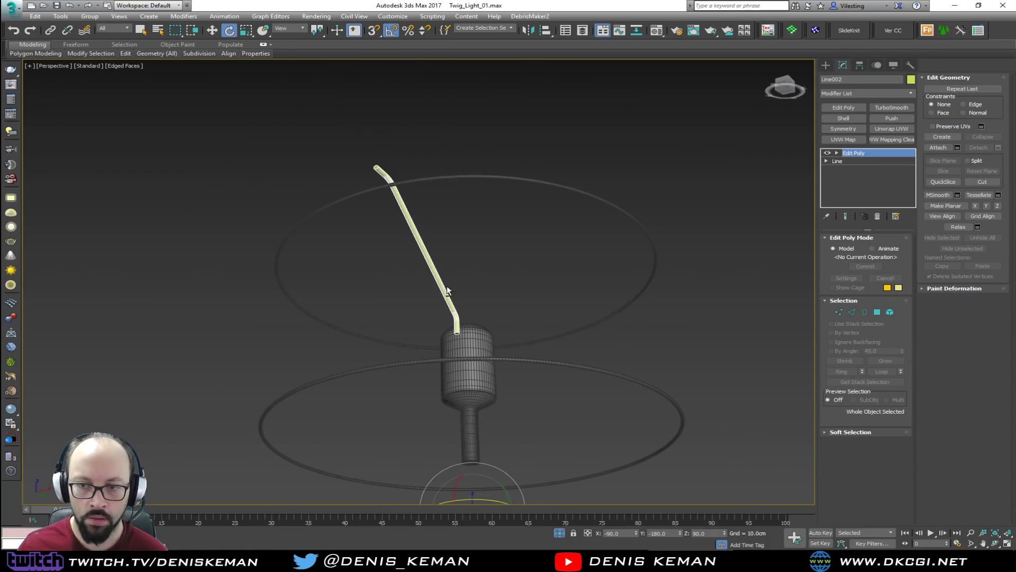
alt+middle_drag(440, 306, 408, 317)
key(w)
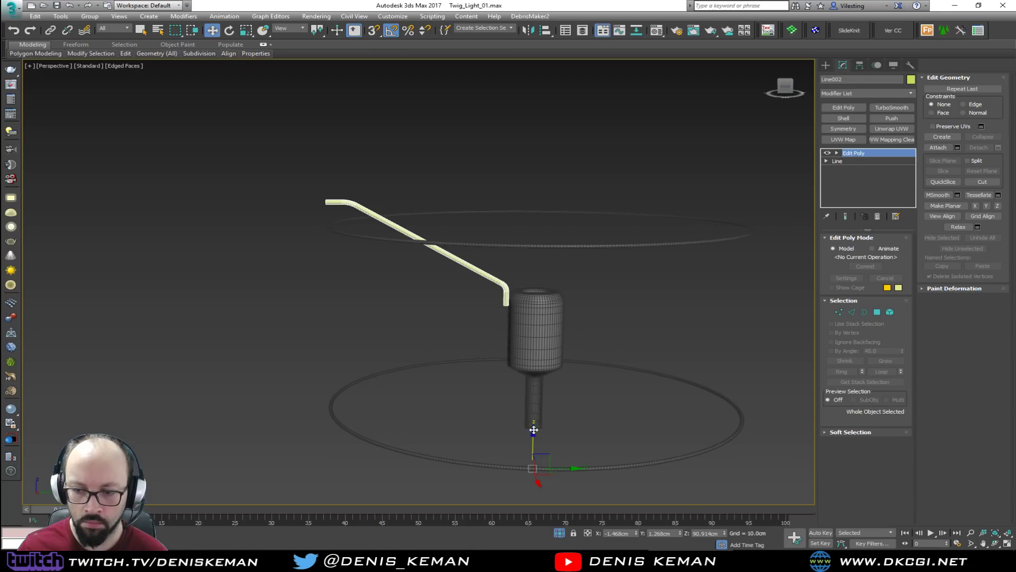
drag(532, 447, 539, 470)
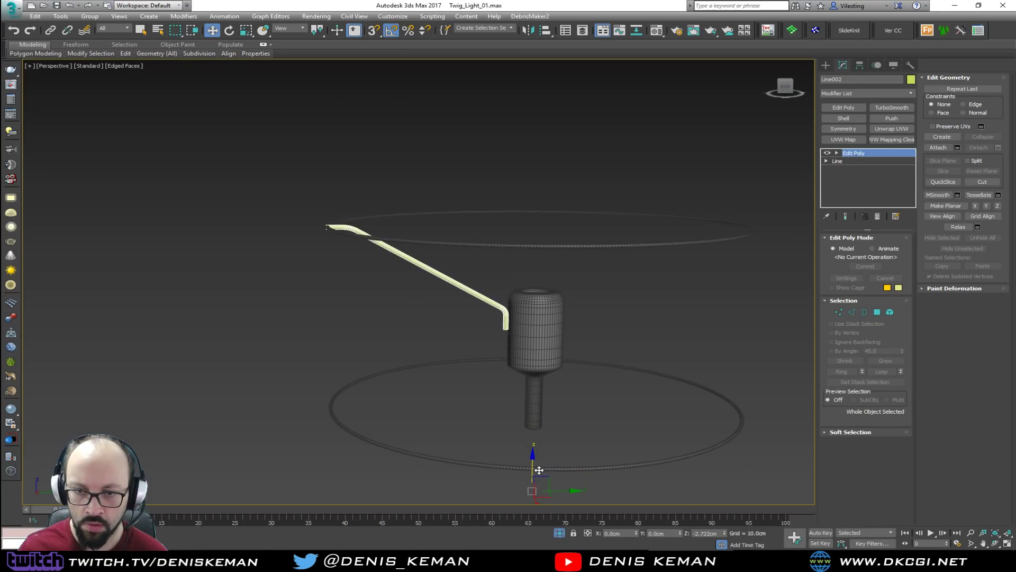
Make two copies of the lowered, open-ended support arm, rotated around the socket in -120 degree increments
alt+middle_drag(470, 365, 487, 390)
key(e)
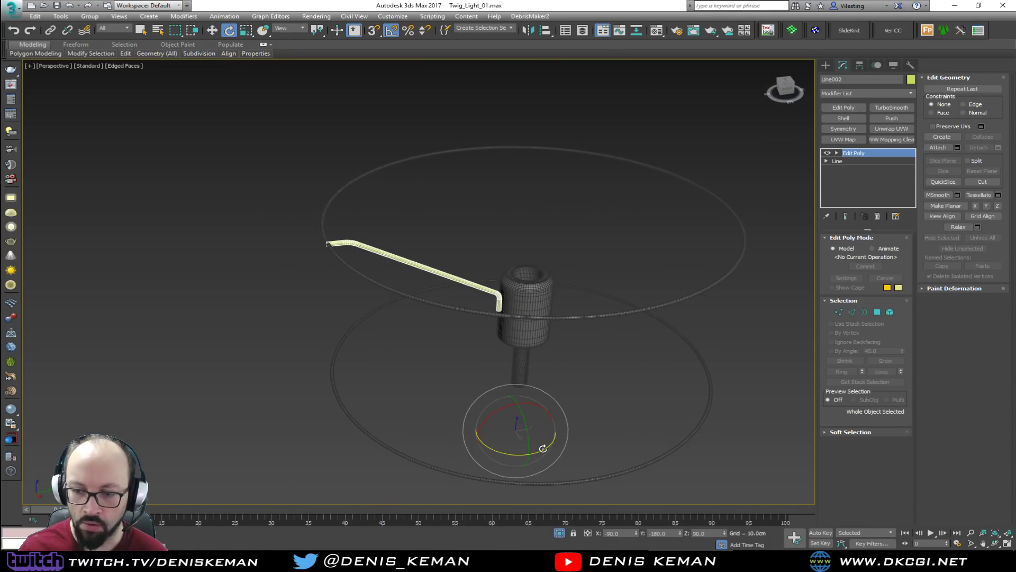
shift+drag(537, 449, 480, 461)
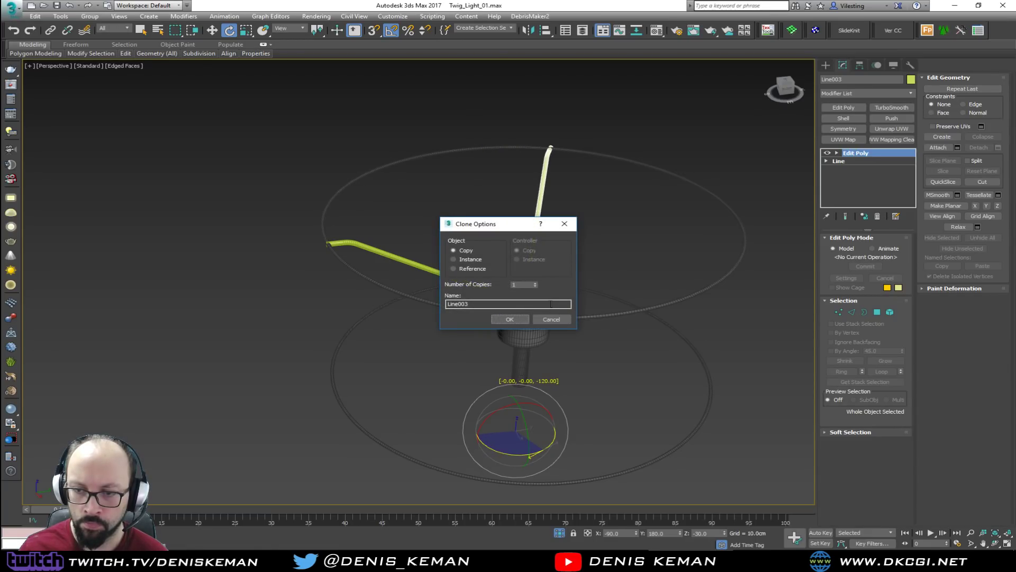
click(536, 283)
click(512, 320)
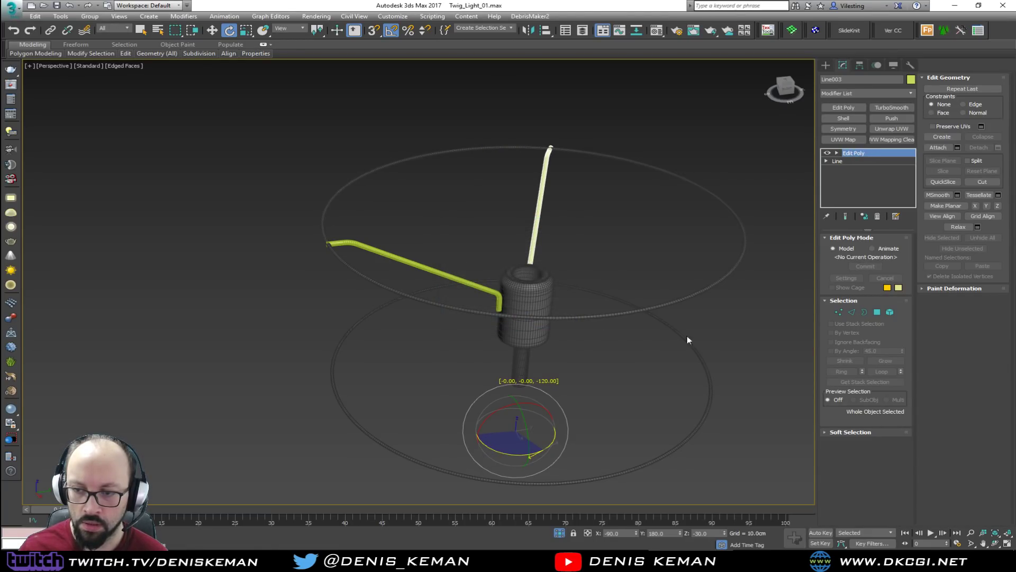
Select all three support arms and assign them the grey custom object color
ctrl+click(535, 218)
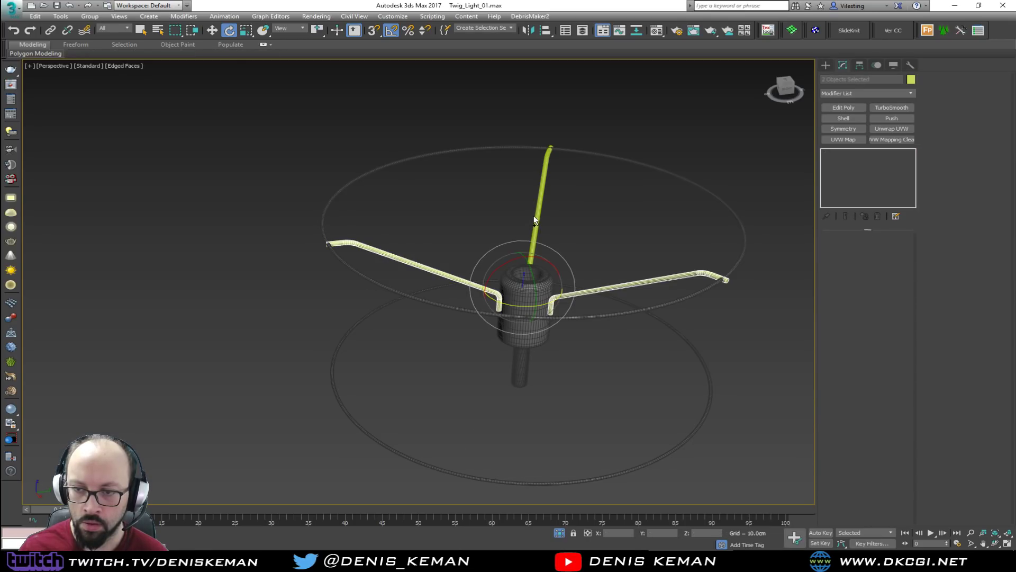
ctrl+click(541, 213)
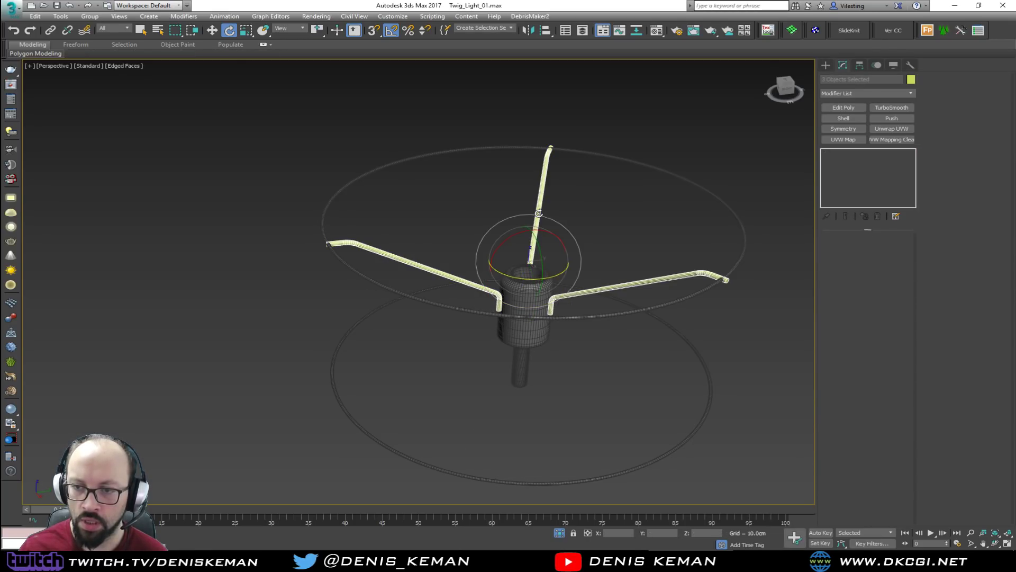
click(910, 79)
click(595, 221)
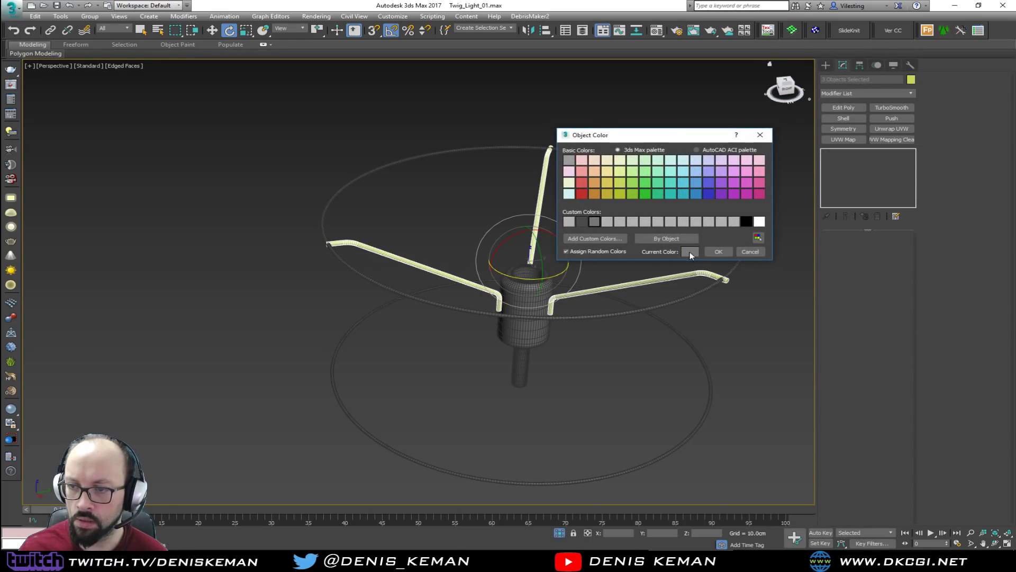
click(717, 252)
click(647, 235)
Turn off the edged faces display and end isolation to bring back the rest of the lamp
key(F4)
mouse_move(600, 236)
alt+middle_down()
mouse_move(610, 281)
mouse_move(528, 191)
mouse_move(529, 212)
mouse_move(563, 173)
mouse_move(531, 231)
alt+middle_up()
right_click(531, 230)
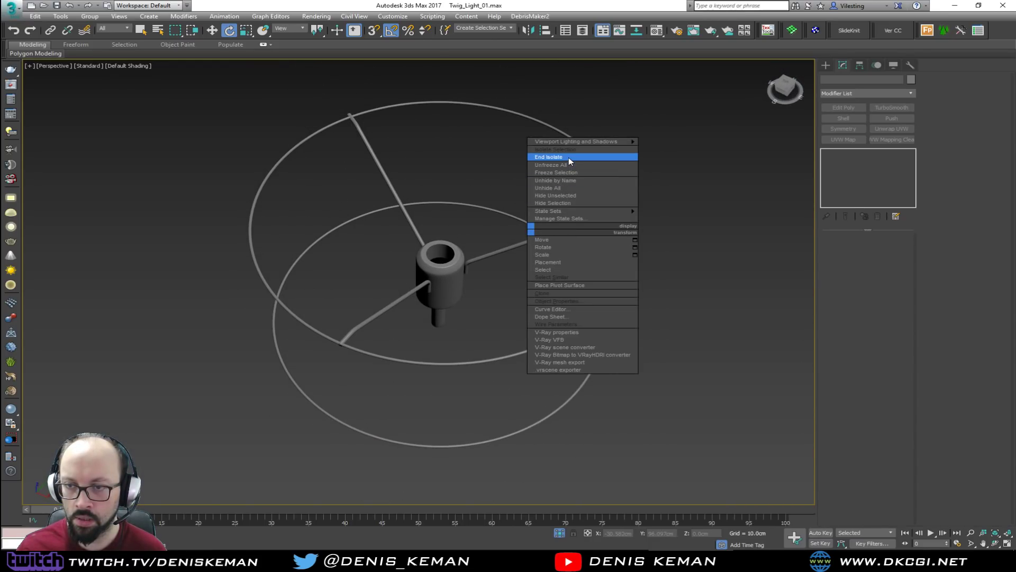
click(568, 157)
Pull the outer-end vertices of the first protruding support arm inward so that the arm ends at the lampshade's upper ring
scroll(516, 216, down, 10)
alt+middle_drag(516, 216, 471, 221)
scroll(510, 228, up, 4)
scroll(511, 229, up, 6)
click(514, 241)
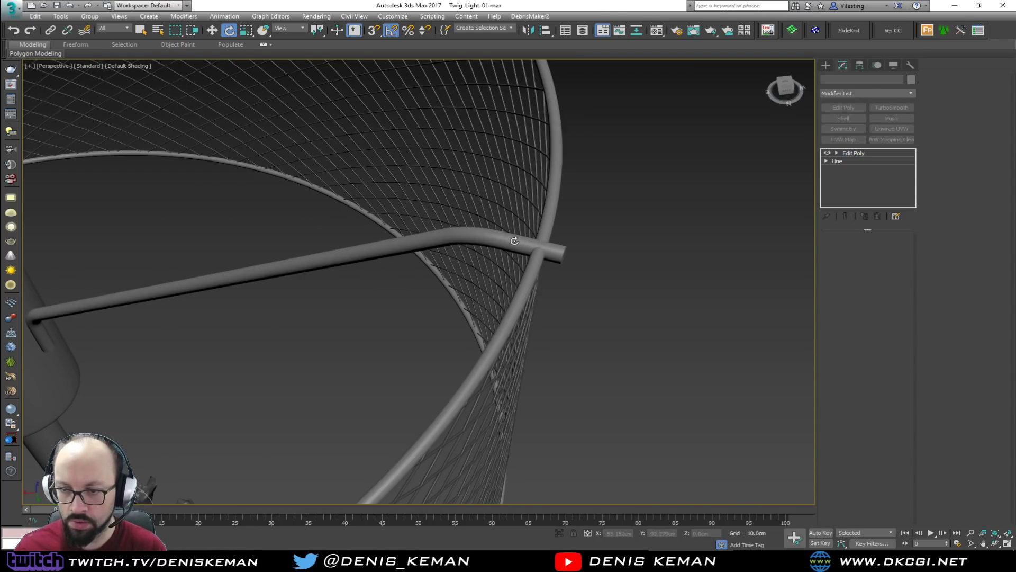
key(F4)
scroll(514, 241, up, 3)
key(1)
drag(692, 216, 625, 296)
alt+middle_drag(626, 296, 602, 298)
key(w)
drag(609, 278, 579, 242)
click(580, 242)
alt+middle_drag(579, 243, 538, 290)
scroll(545, 272, up, 5)
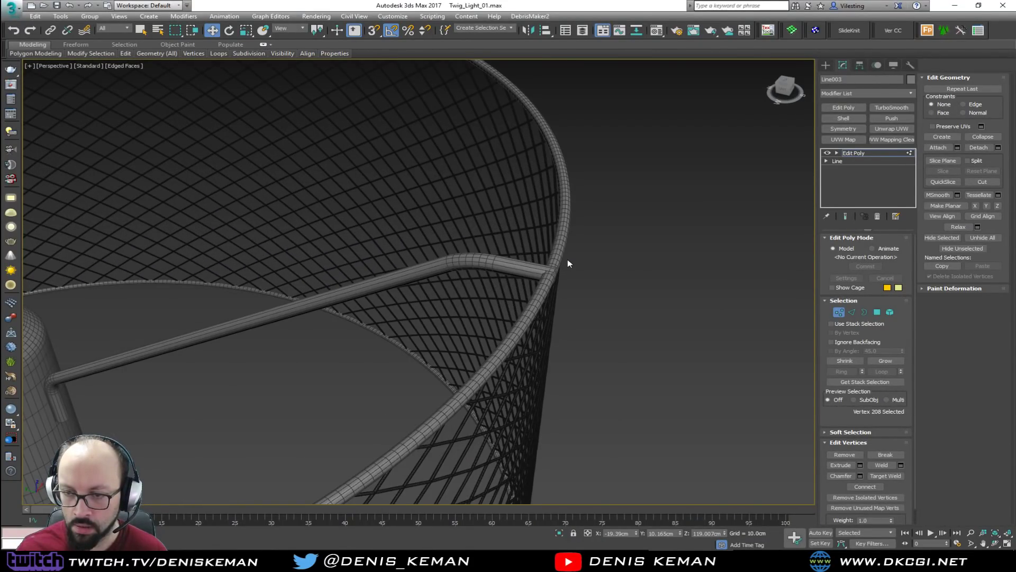
scroll(567, 259, down, 10)
key(1)
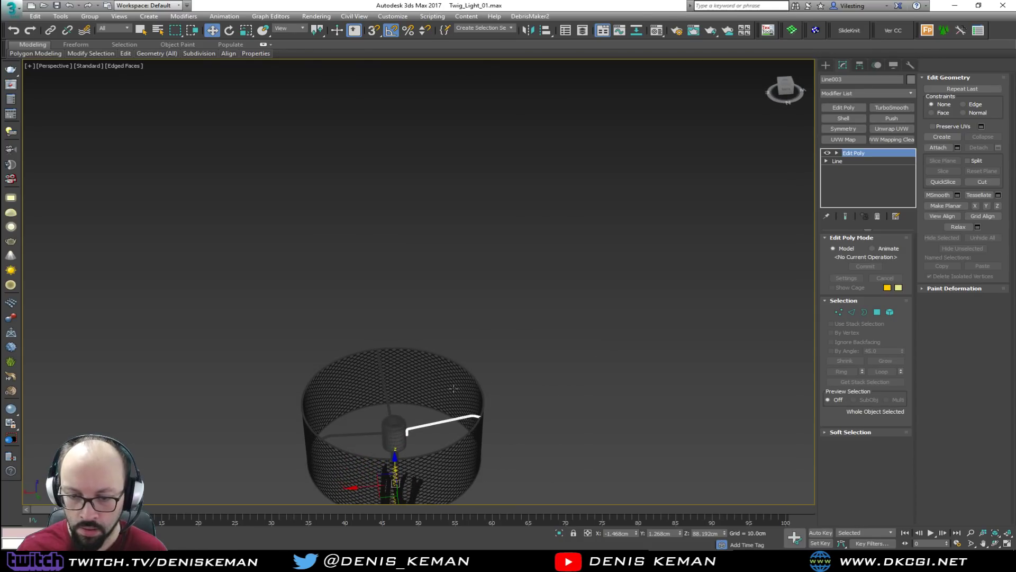
Shift the next support arm's 12 outer-end vertices inward to the upper ring, about 0.5 cm in X and 0.2 cm in Y
alt+middle_drag(492, 381, 500, 332)
scroll(478, 343, up, 8)
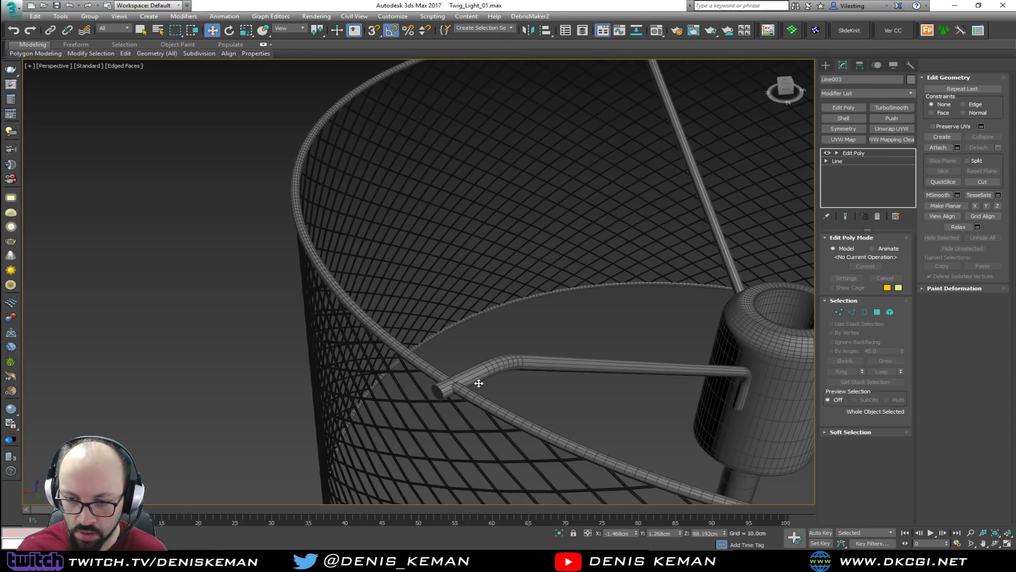
click(480, 380)
key(1)
alt+middle_drag(460, 422, 534, 418)
scroll(445, 399, up, 5)
scroll(443, 396, down, 2)
alt+middle_drag(444, 396, 437, 384)
drag(436, 378, 424, 344)
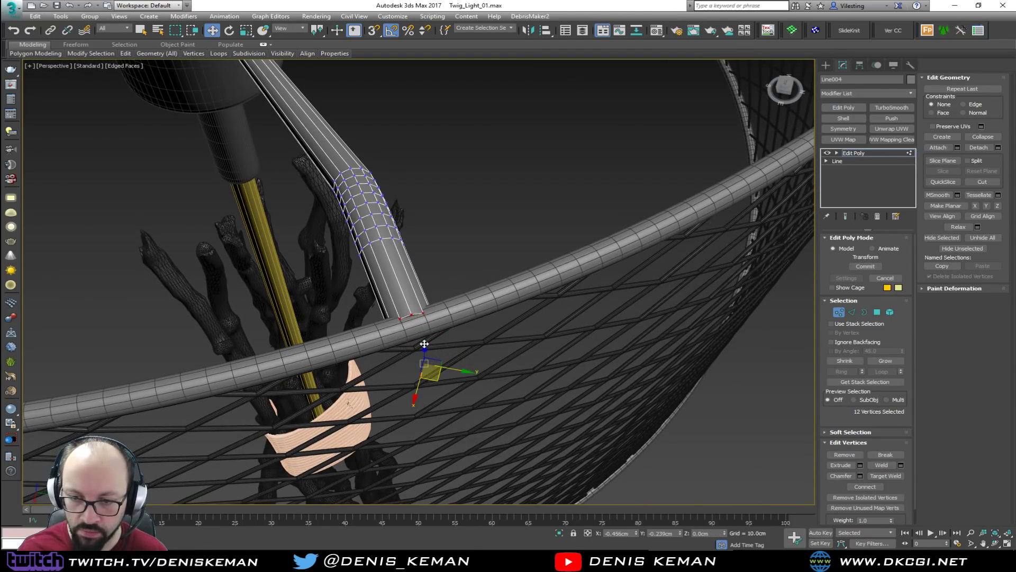
click(838, 312)
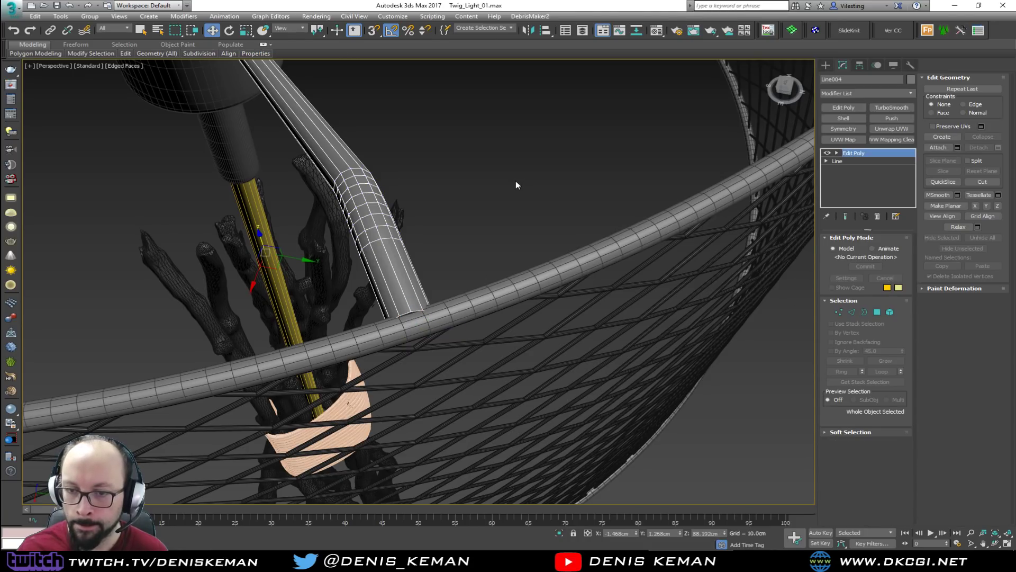
Set the radial rendering thickness of the lampshade's ring spline to 0.7 cm
click(515, 180)
middle_drag(515, 180, 551, 259)
scroll(553, 267, down, 5)
scroll(556, 275, up, 5)
middle_drag(600, 339, 542, 312)
click(197, 389)
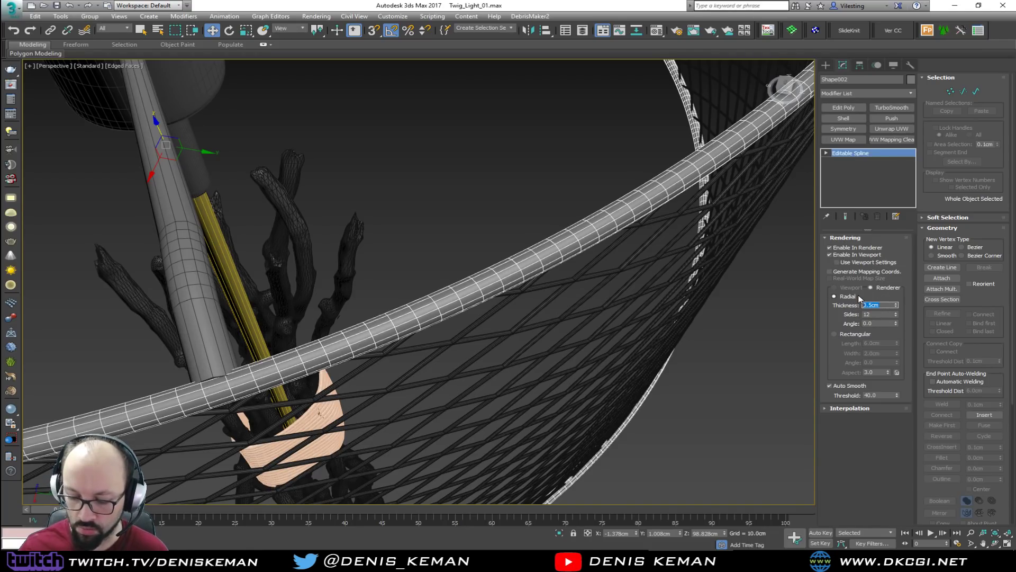
text(0.7)
key(Return)
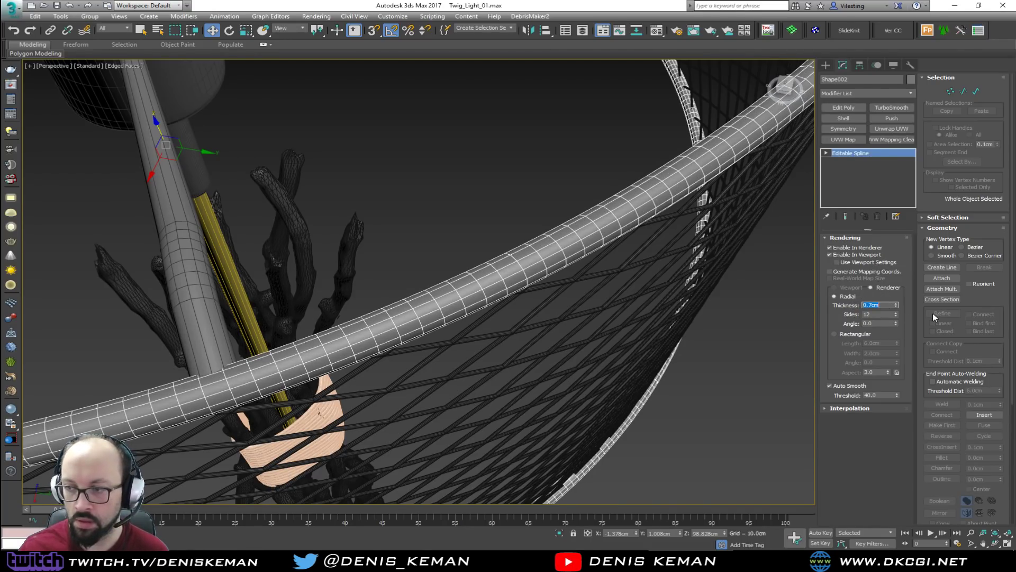
Turn off the edged faces display and check the support arms against the lampshade's upper ring and the bulb socket
click(787, 376)
key(F4)
scroll(507, 278, down, 5)
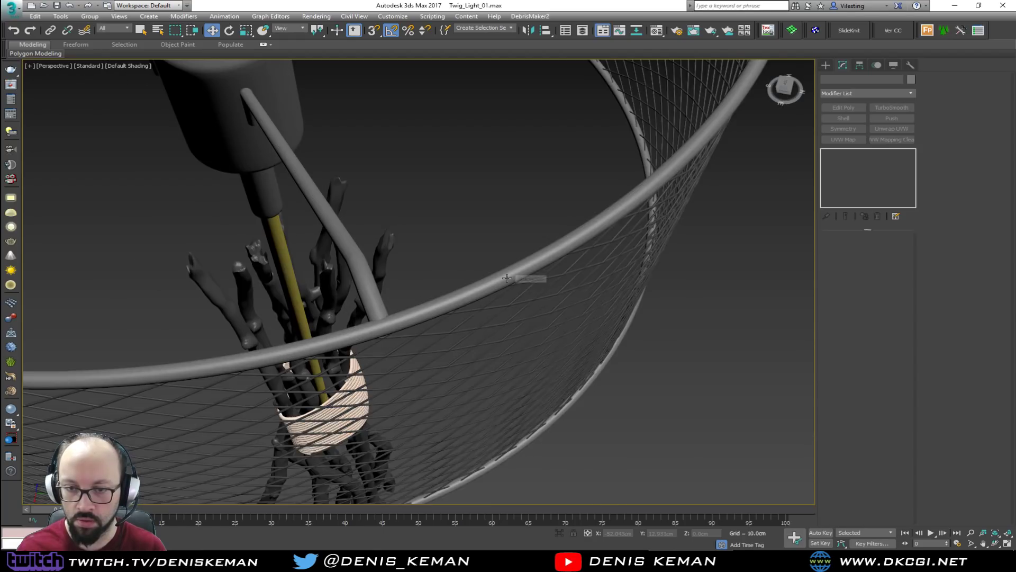
alt+middle_drag(507, 278, 405, 226)
middle_drag(485, 293, 478, 229)
scroll(477, 229, down, 2)
scroll(480, 189, up, 1)
scroll(480, 189, up, 4)
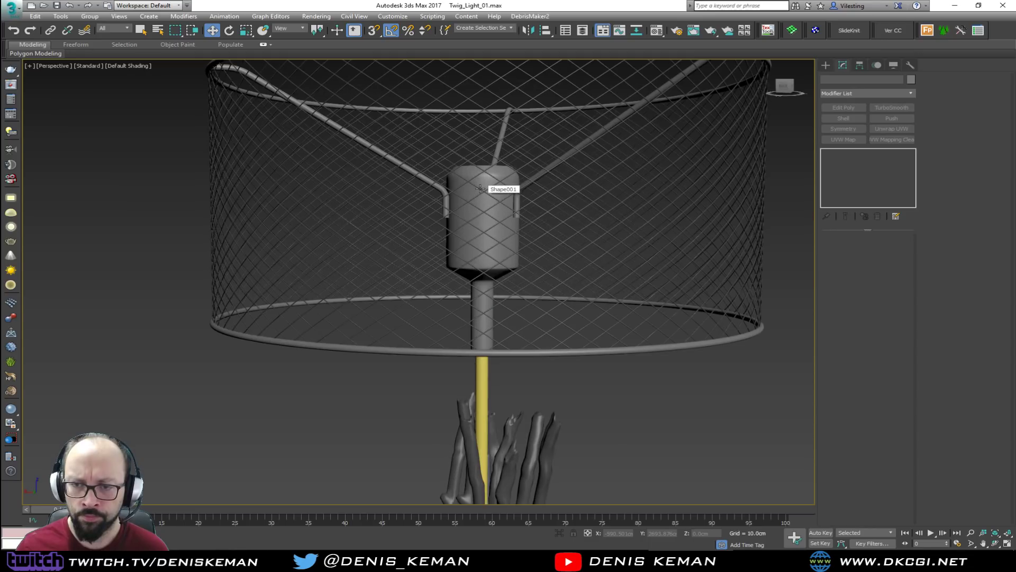
Lower the bulb socket's uppermost vertices slightly at its Edit Poly level to shorten the socket
click(491, 347)
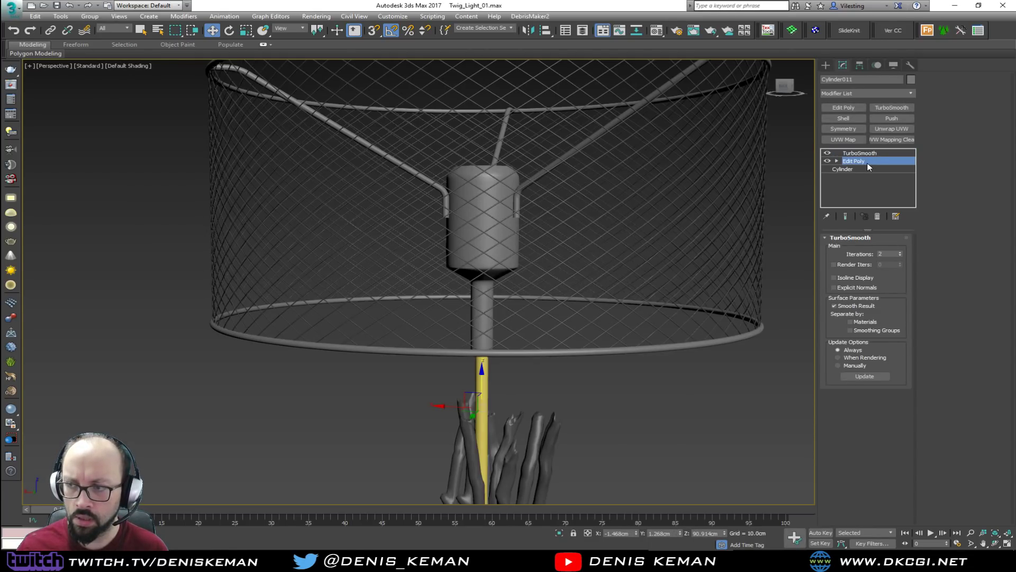
key(1)
key(F3)
drag(613, 128, 398, 218)
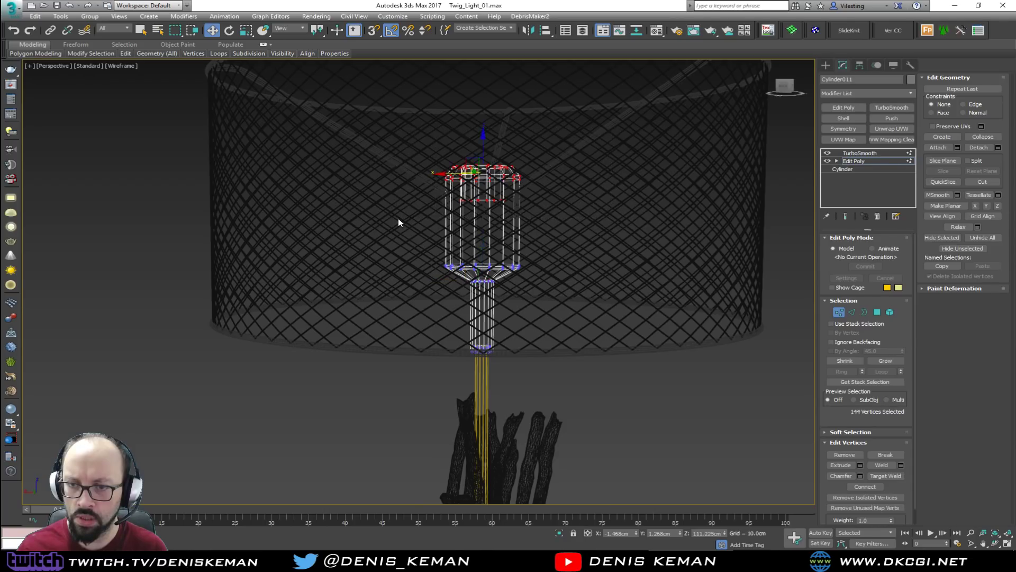
key(F3)
drag(482, 149, 479, 163)
click(478, 163)
alt+middle_drag(405, 141, 418, 167)
click(841, 313)
click(665, 456)
Remove the horizontal edge loop just below the bulb socket's upper bevel, then restore the smoothed display without edged faces
scroll(625, 336, down, 5)
scroll(625, 336, down, 3)
scroll(626, 336, up, 4)
alt+middle_drag(625, 335, 623, 354)
scroll(569, 271, up, 6)
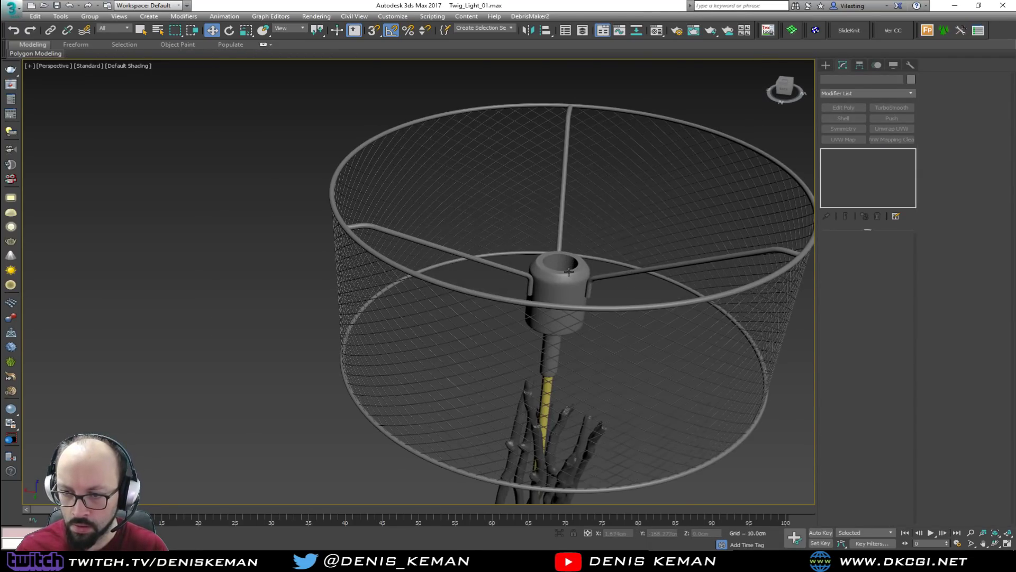
scroll(568, 271, up, 4)
click(559, 307)
click(858, 161)
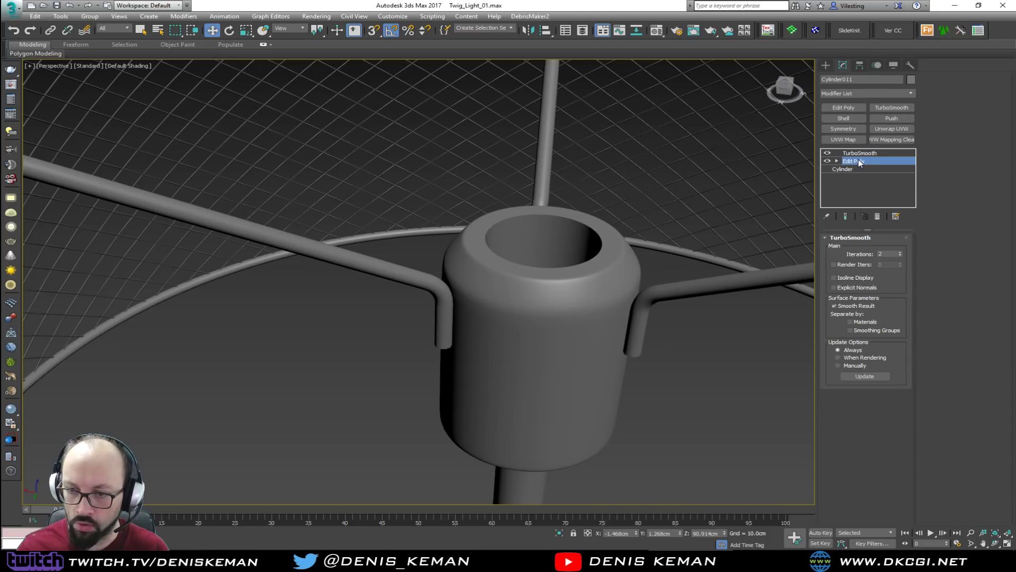
key(F4)
scroll(529, 310, up, 4)
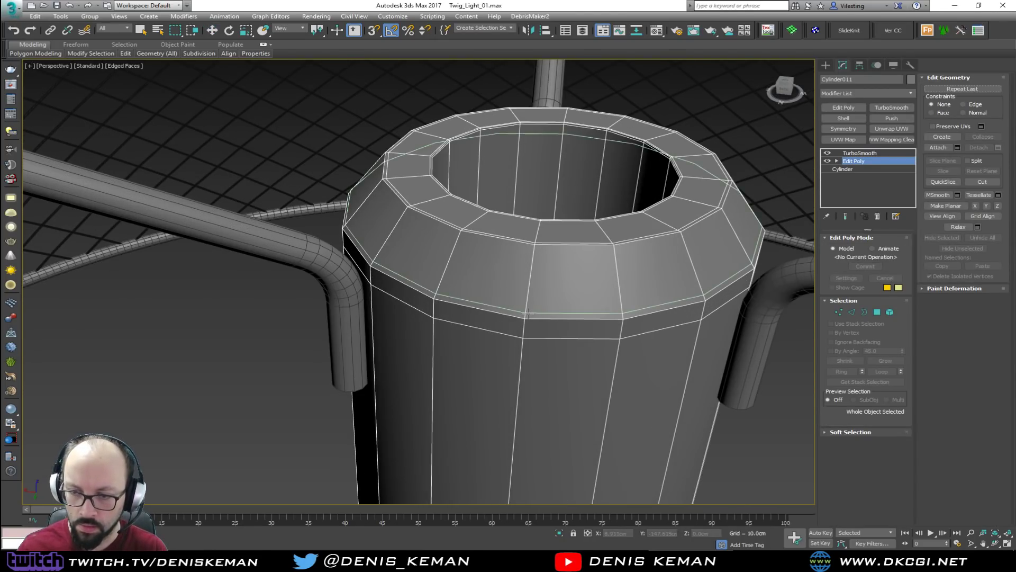
key(2)
key(w)
click(535, 339)
double_click(545, 340)
key(ctrl+BackSpace)
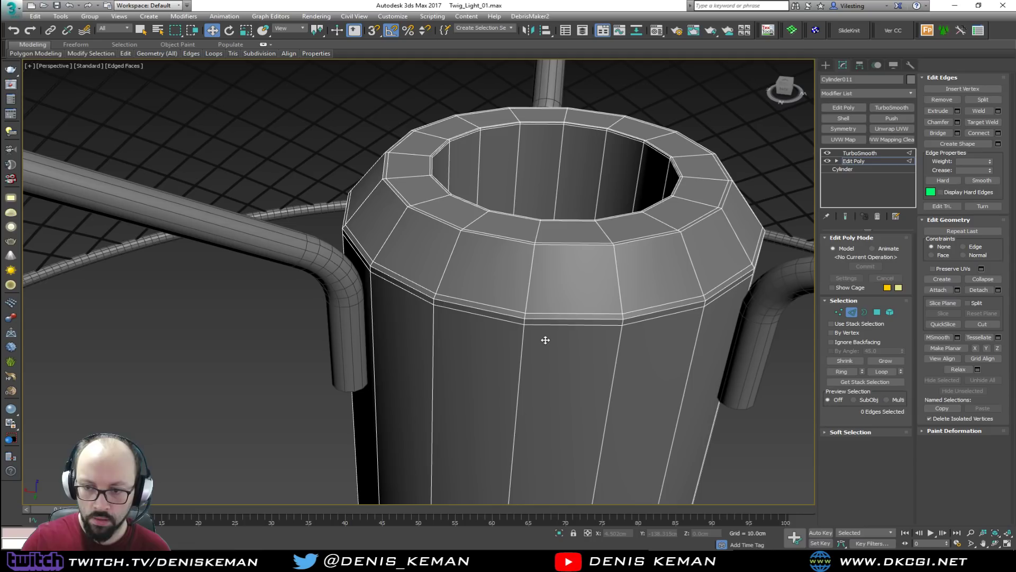
click(849, 312)
click(781, 402)
key(F4)
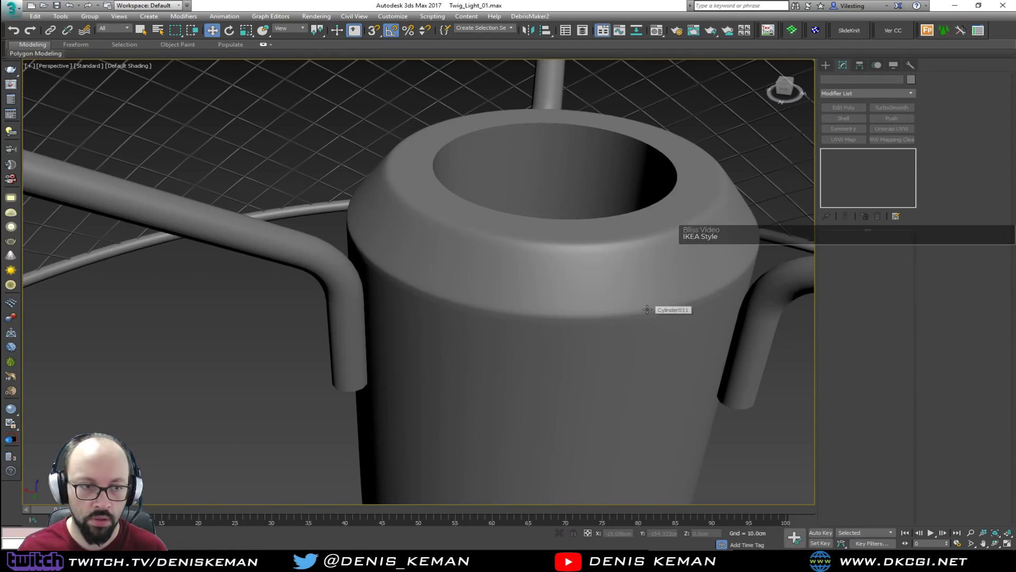
Compare the whole lamp with the reference floor lamp photo in the Discord streaming_related channel
scroll(618, 312, down, 6)
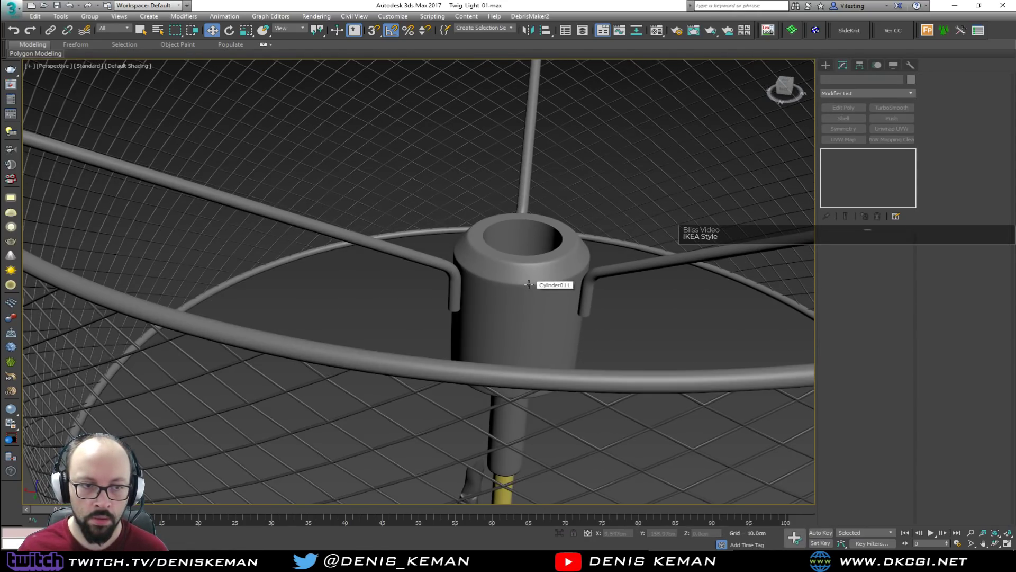
scroll(462, 250, down, 5)
alt+middle_drag(461, 252, 469, 199)
scroll(464, 228, down, 5)
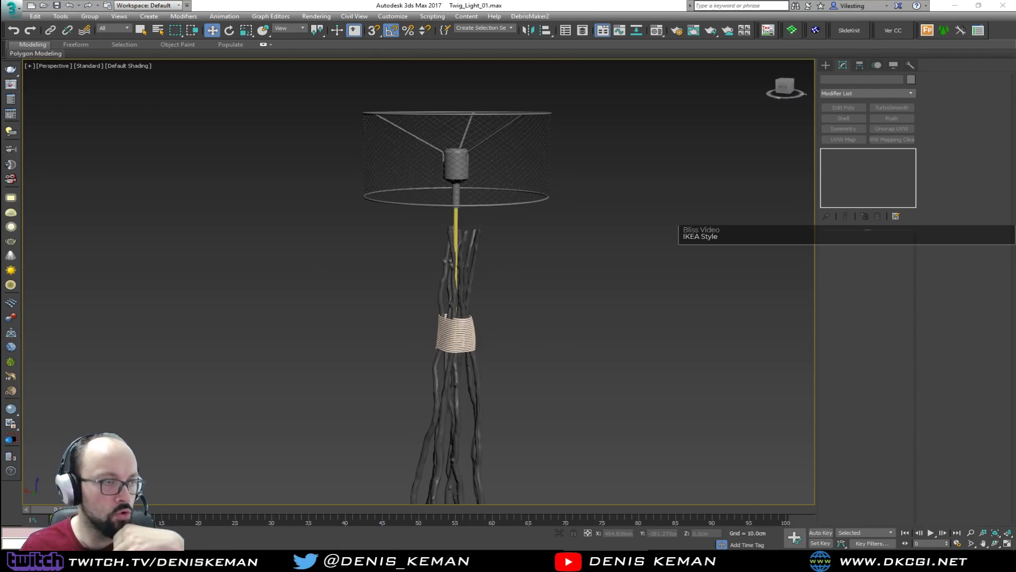
click(495, 559)
drag(444, 23, 0, 49)
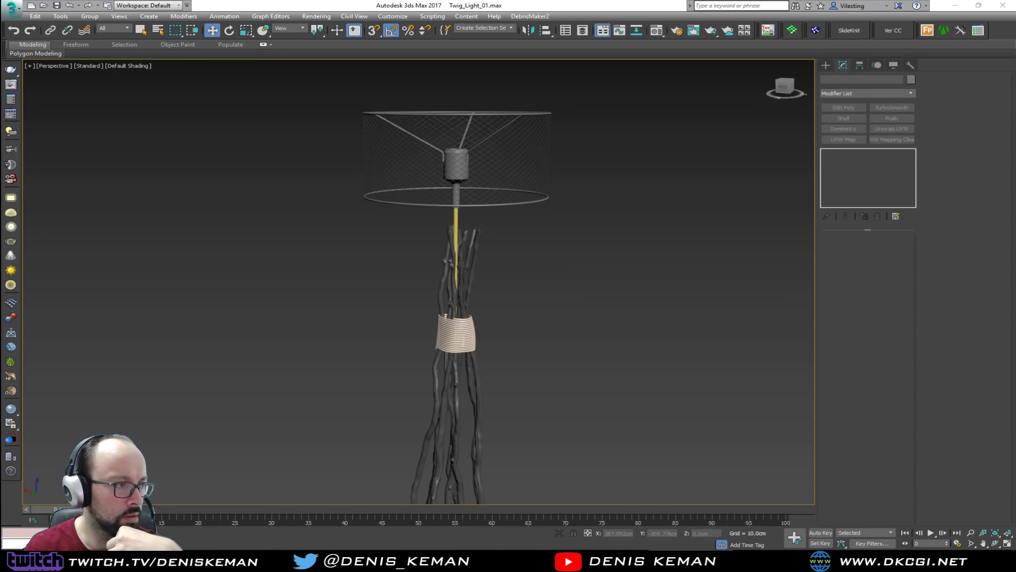
drag(0, 138, 908, 77)
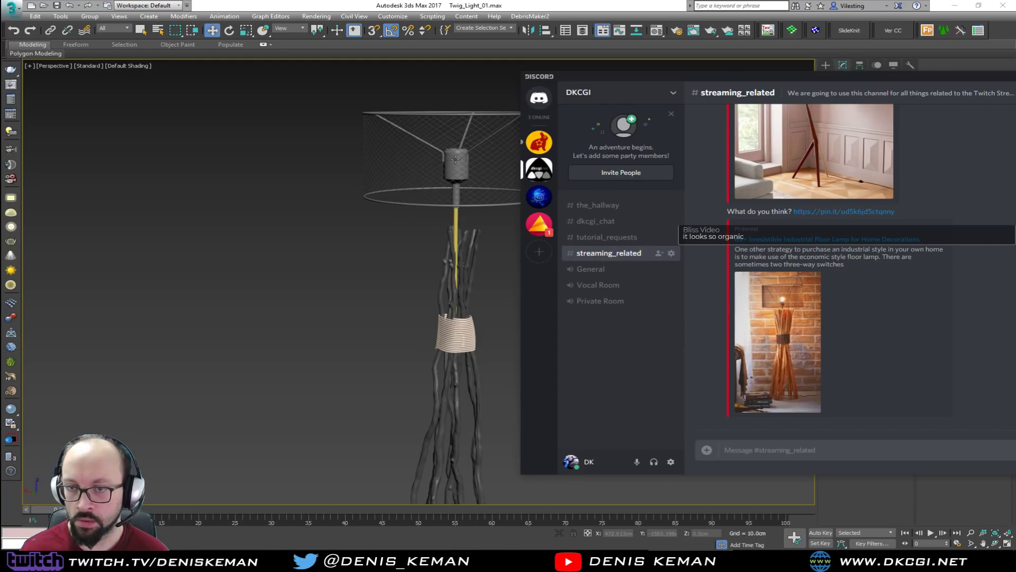
drag(709, 79, 0, 82)
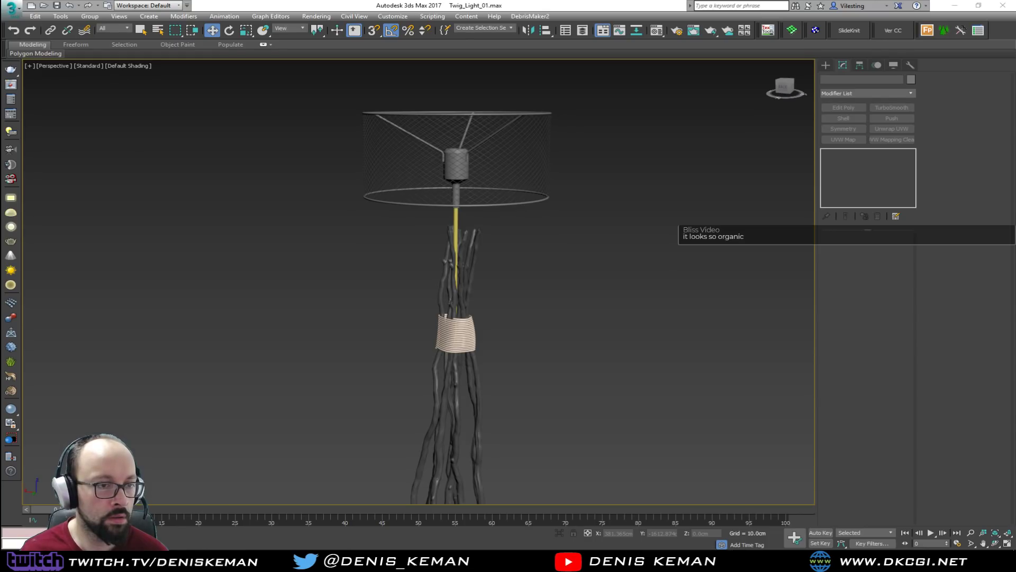
Show the polygon statistics in the viewport and save the lamp scene
alt+middle_drag(237, 274, 244, 300)
scroll(460, 325, up, 4)
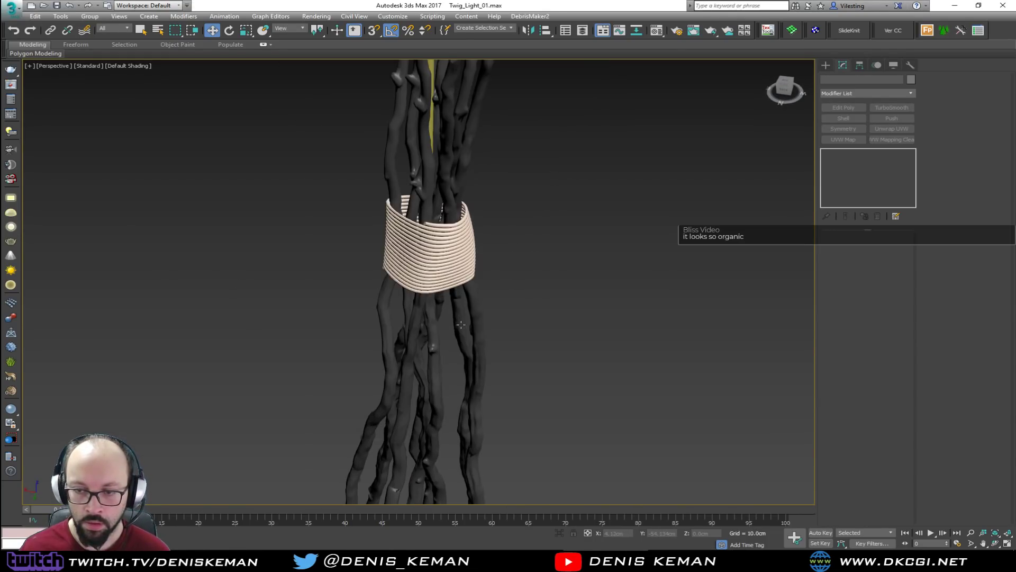
scroll(358, 268, down, 5)
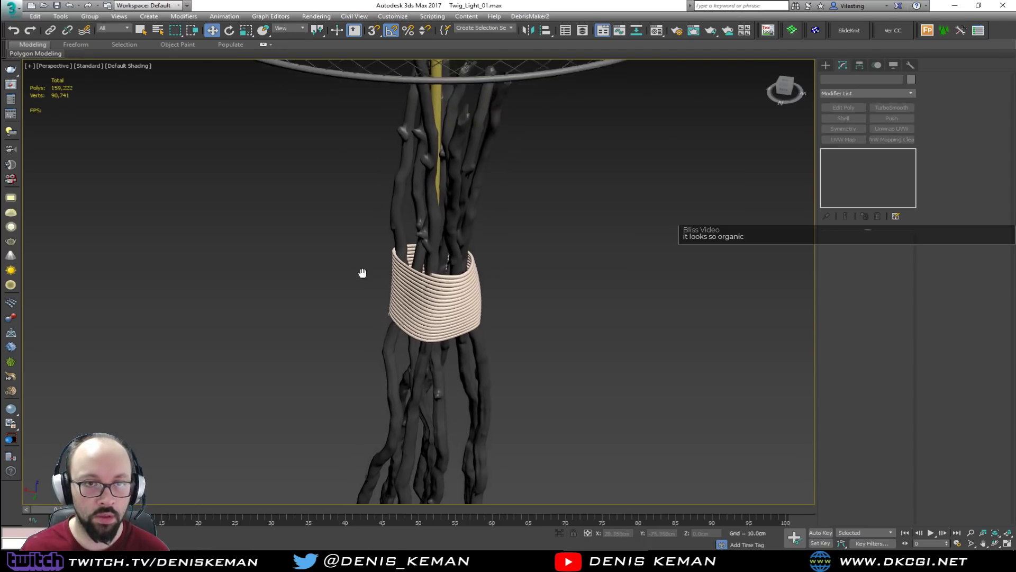
click(17, 17)
click(53, 95)
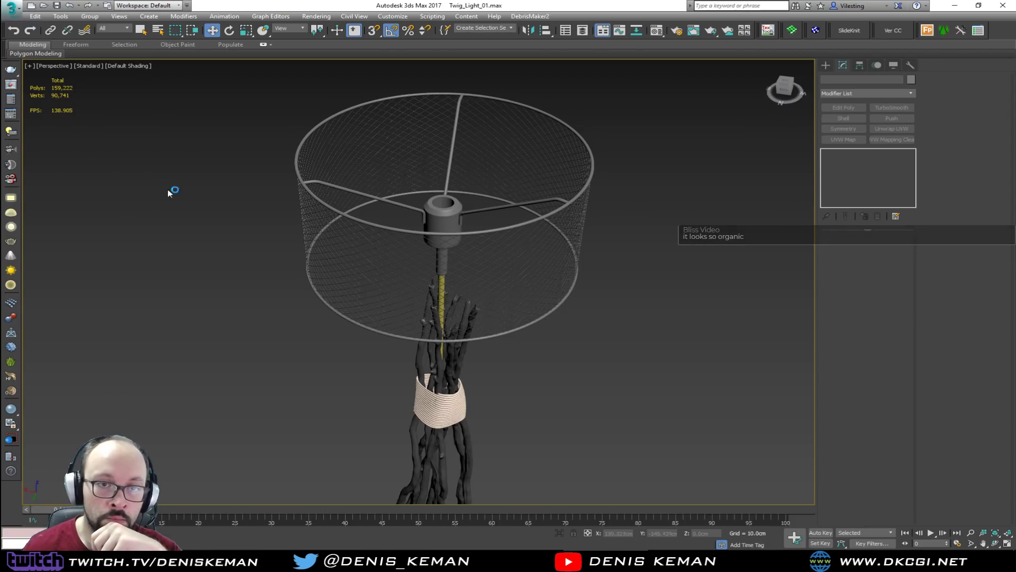
Add an Edit Poly modifier to the yellow line that forms the lamp's central pole
alt+middle_drag(325, 373, 325, 286)
alt+middle_drag(443, 286, 438, 185)
scroll(431, 170, down, 5)
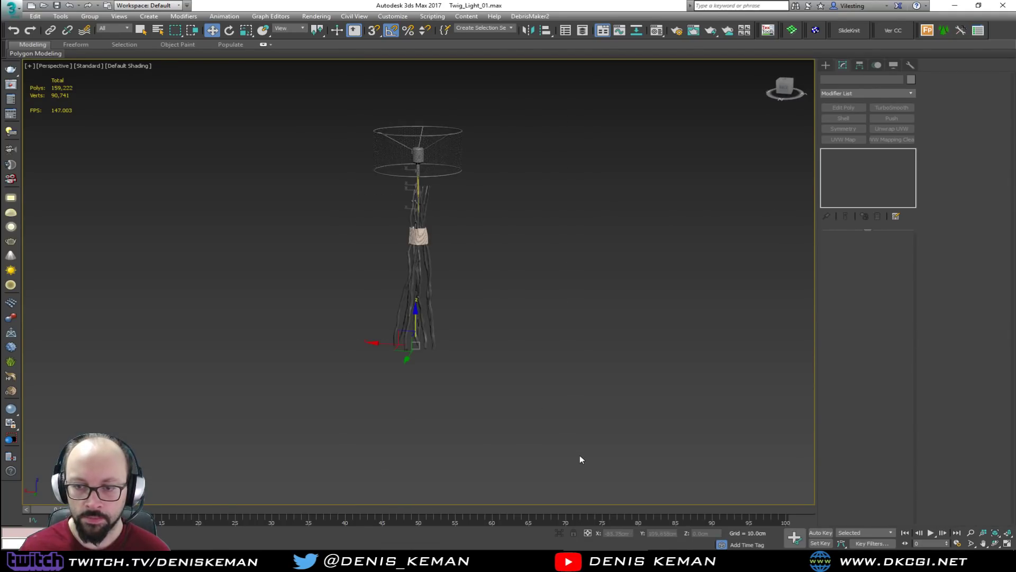
drag(579, 456, 579, 454)
key(z)
alt+middle_drag(559, 391, 592, 390)
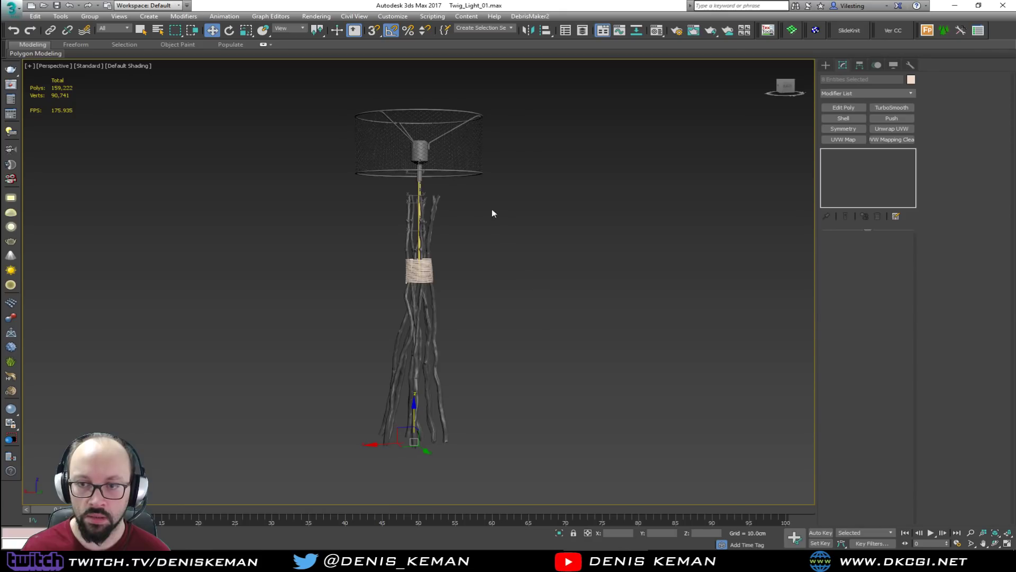
click(478, 213)
scroll(416, 190, up, 6)
click(424, 181)
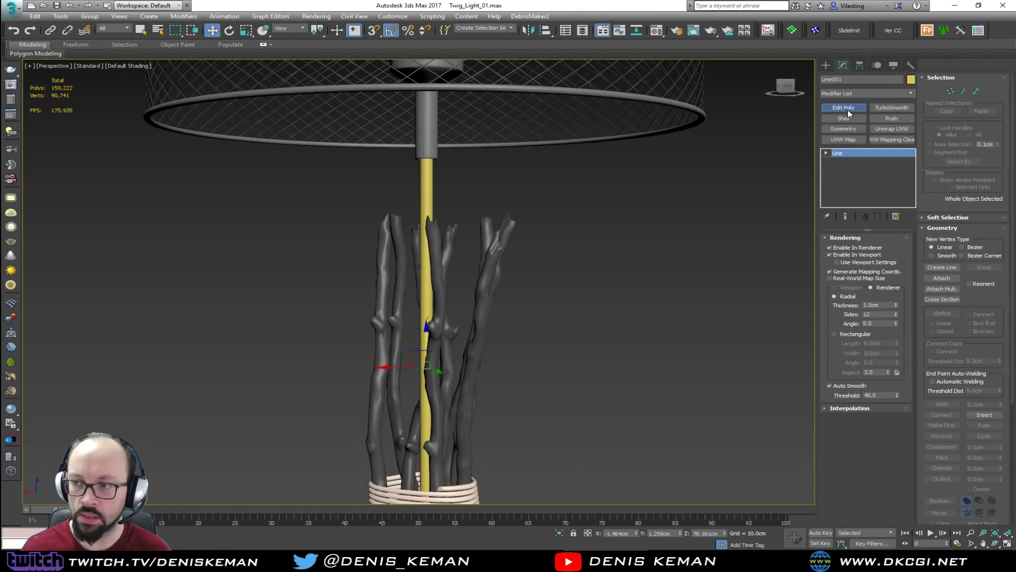
click(846, 110)
click(697, 305)
Select all parts of the lamp and save the scene again
scroll(643, 320, down, 6)
scroll(514, 171, down, 3)
drag(455, 165, 674, 363)
key(z)
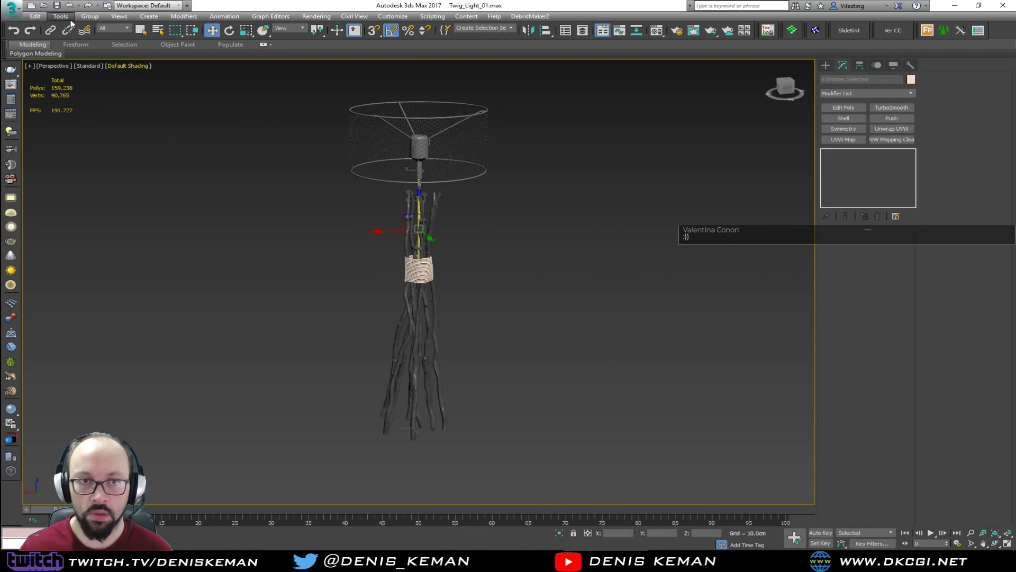
click(14, 11)
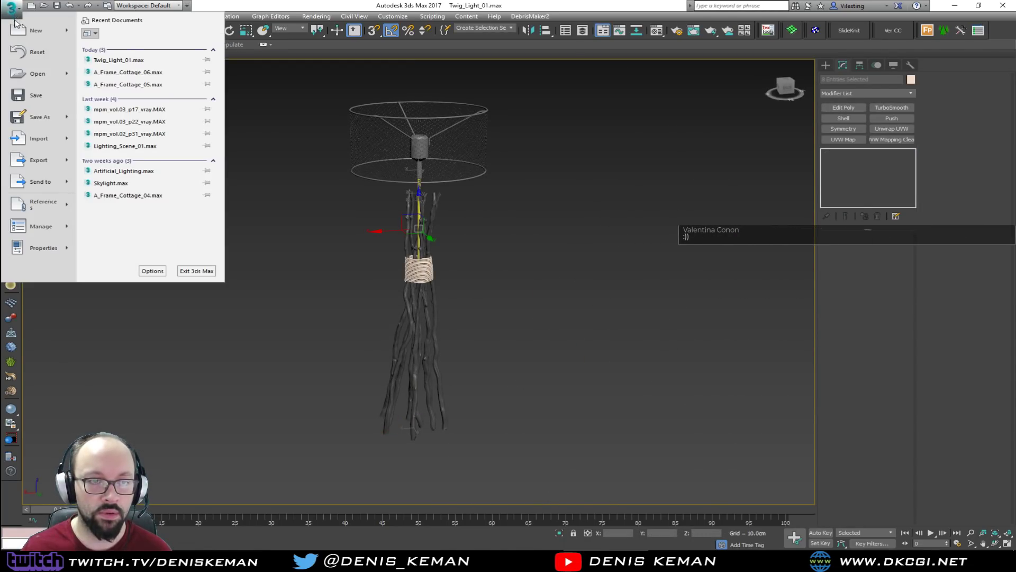
click(35, 94)
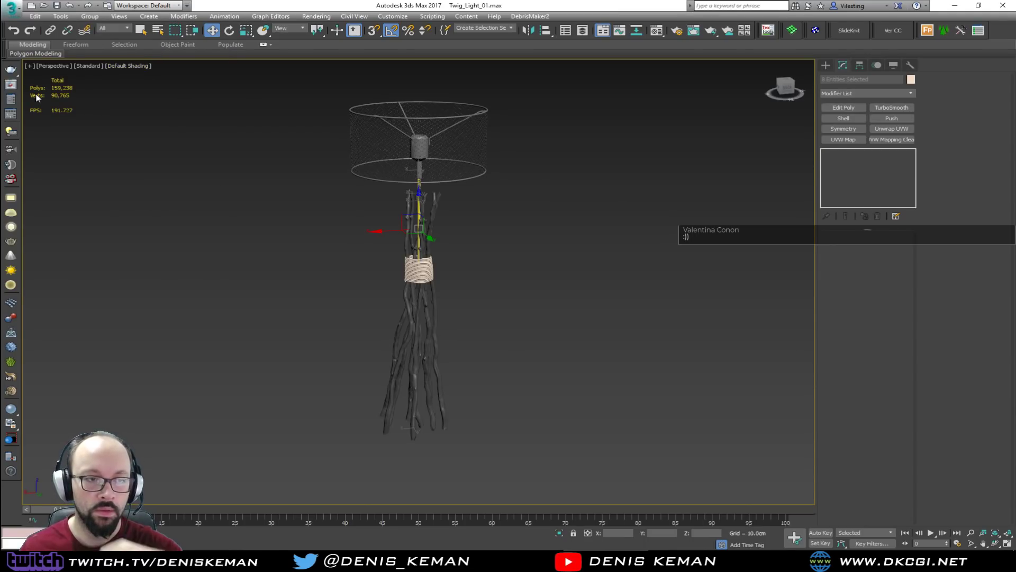
Open the recent scene A_Frame_Cottage_06.max
click(13, 7)
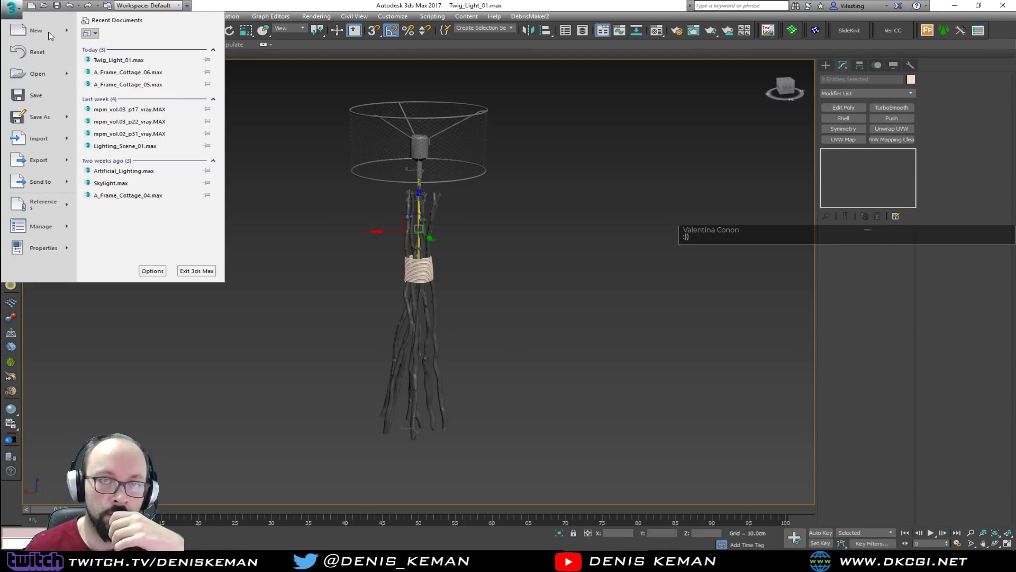
click(146, 74)
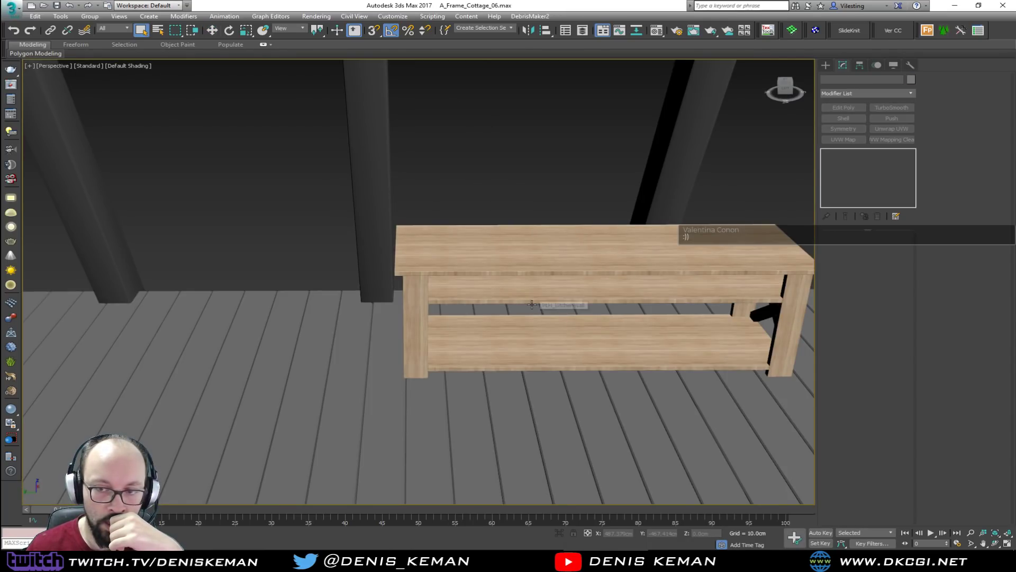
key(super)
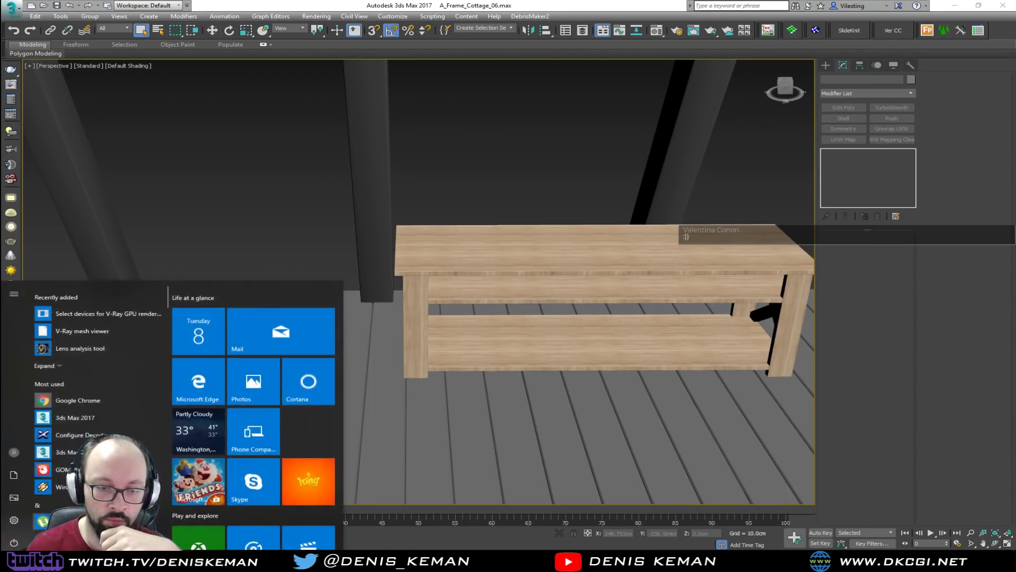
click(14, 469)
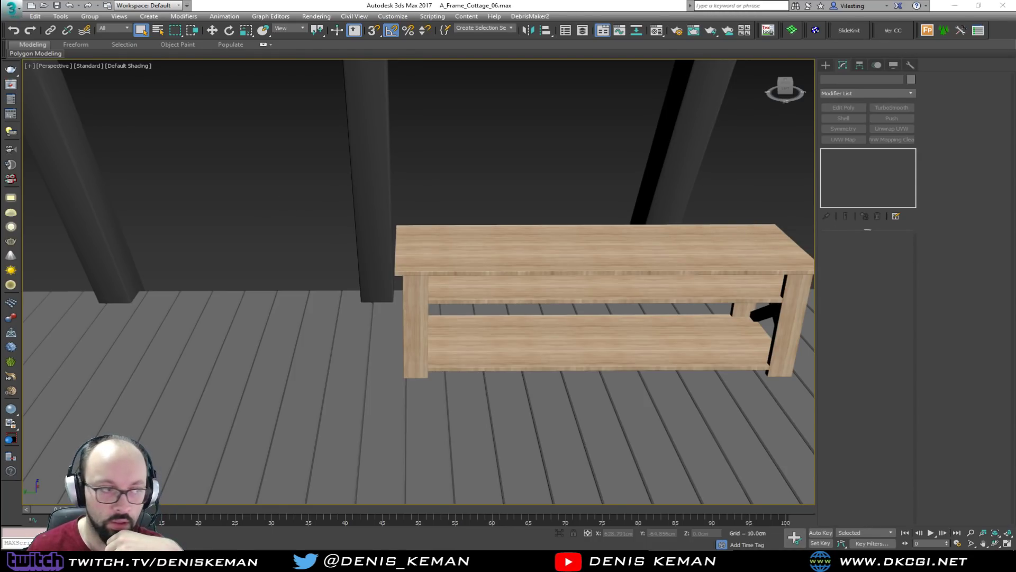
Open the Layer Explorer for the cottage scene and look through the objects in the Furniture layer
scroll(254, 380, down, 8)
middle_drag(298, 341, 503, 297)
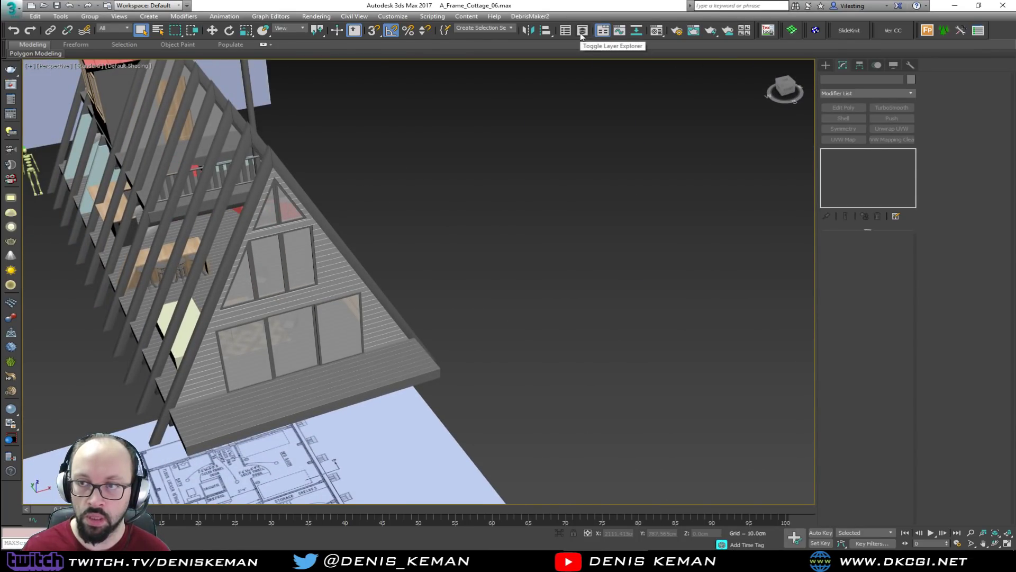
click(580, 33)
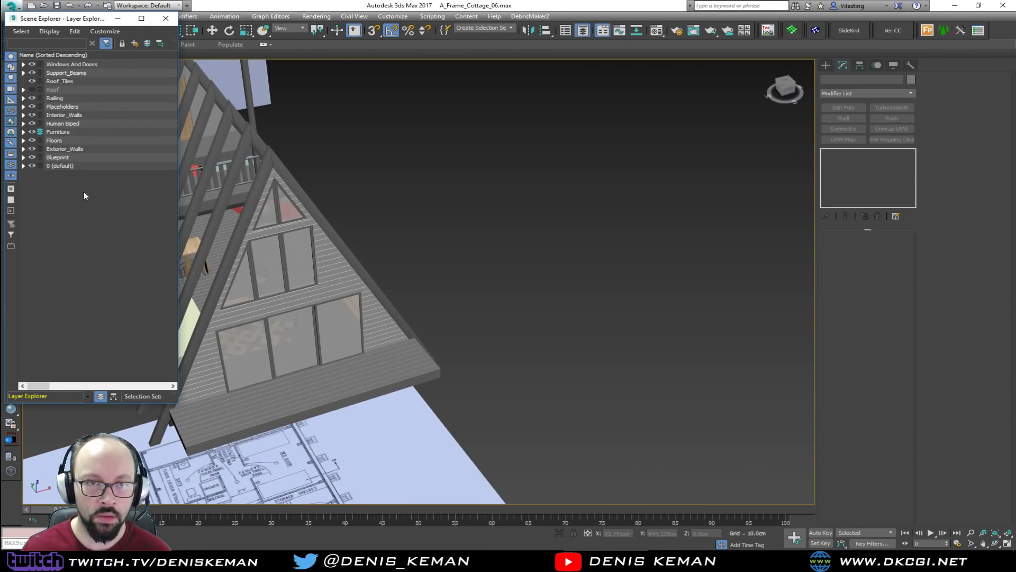
click(24, 132)
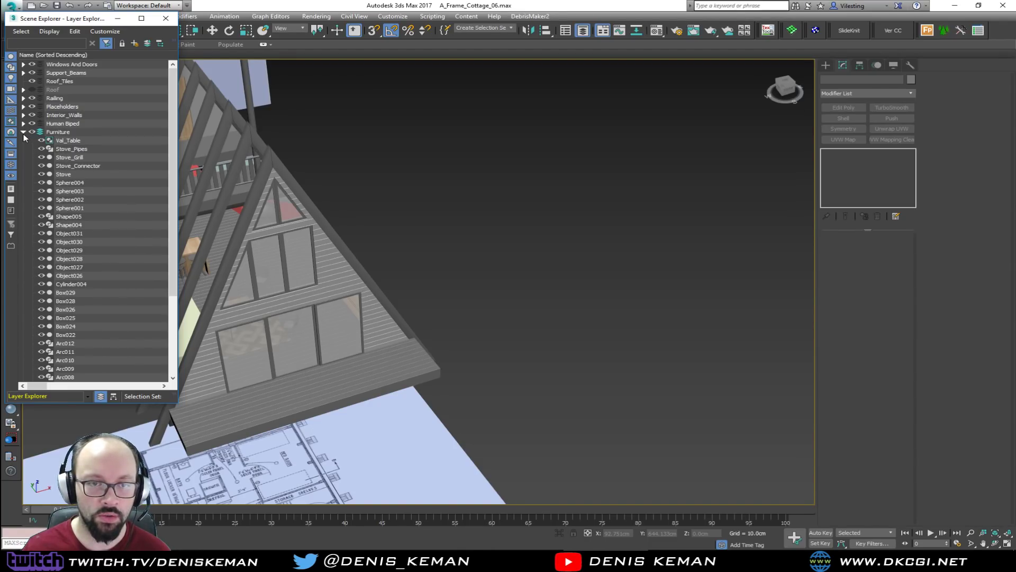
scroll(74, 183, down, 5)
scroll(75, 184, up, 5)
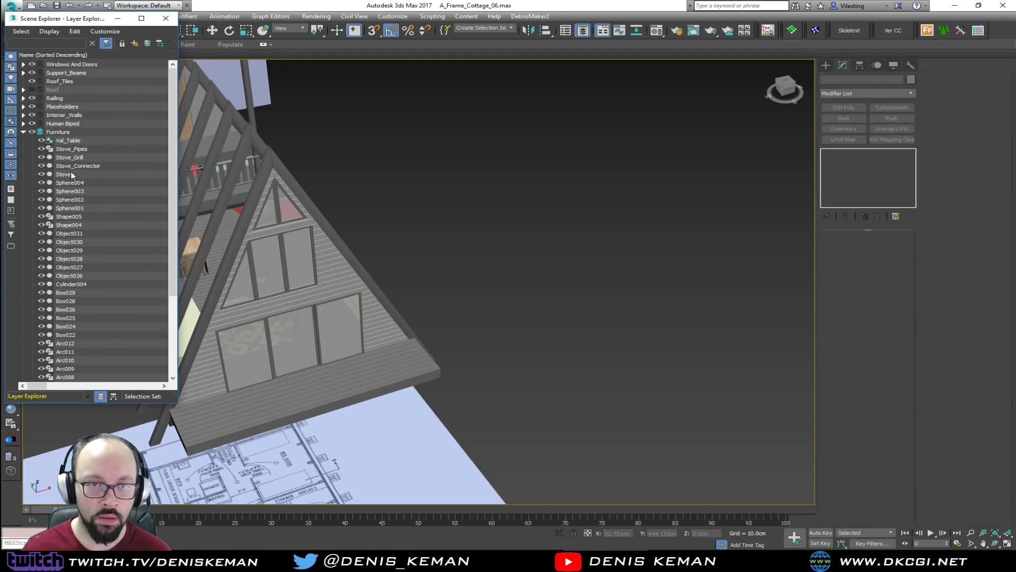
click(24, 132)
Create a new layer named "Light Fxtures"
click(135, 43)
text(Light)
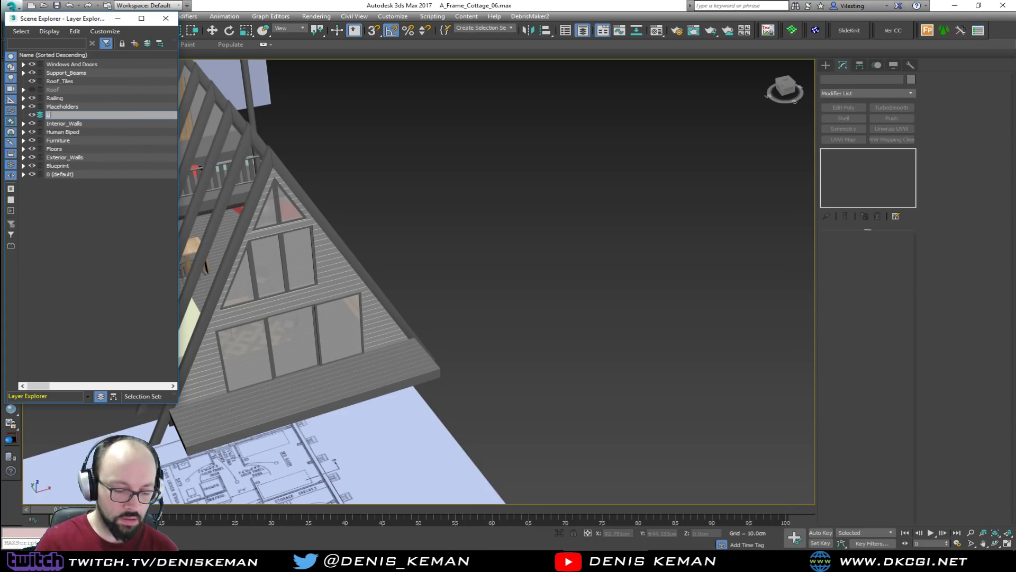
text( Fxtures)
key(Return)
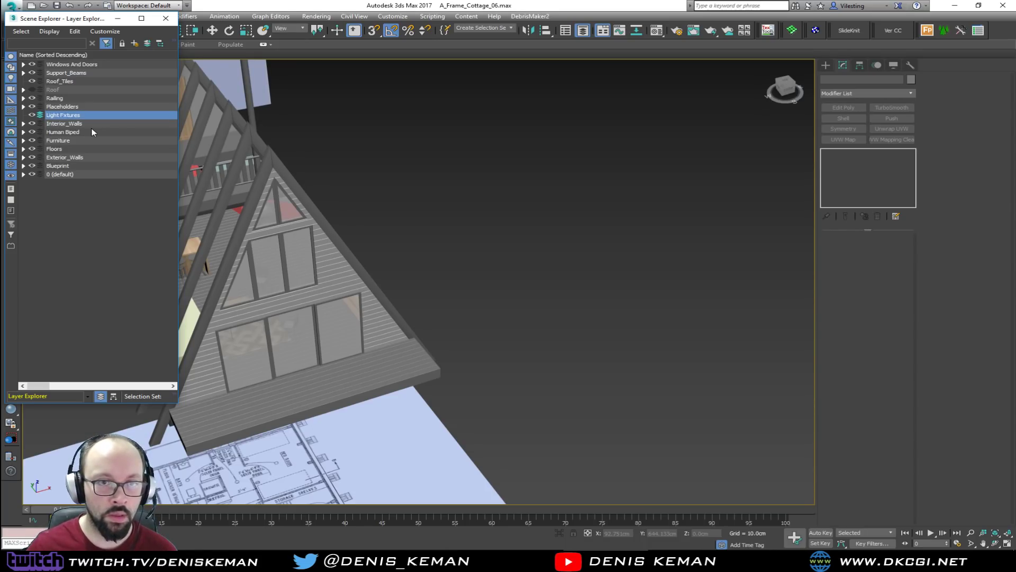
Correct the new layer's name to "Light Fixtures"
click(63, 115)
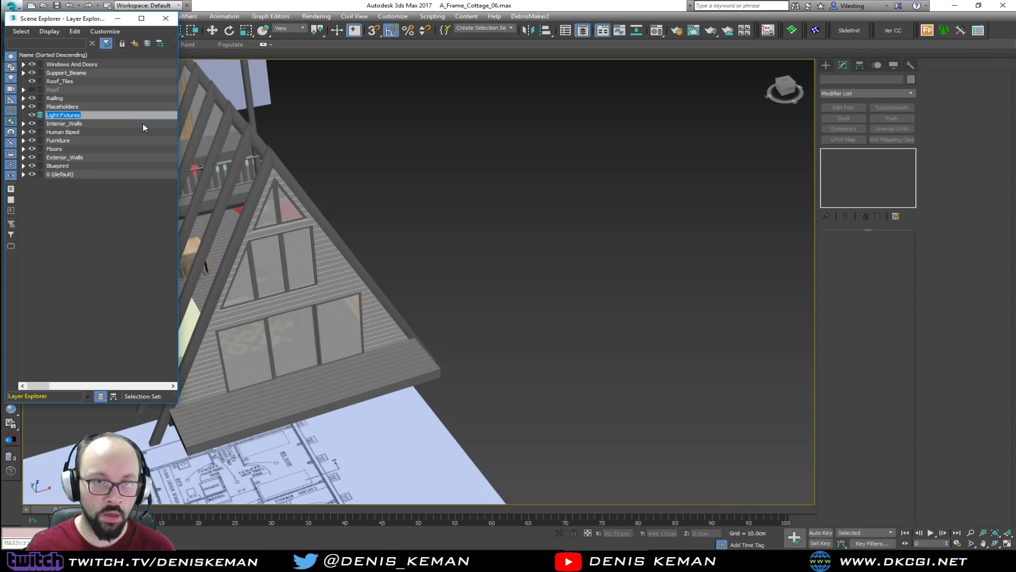
click(62, 115)
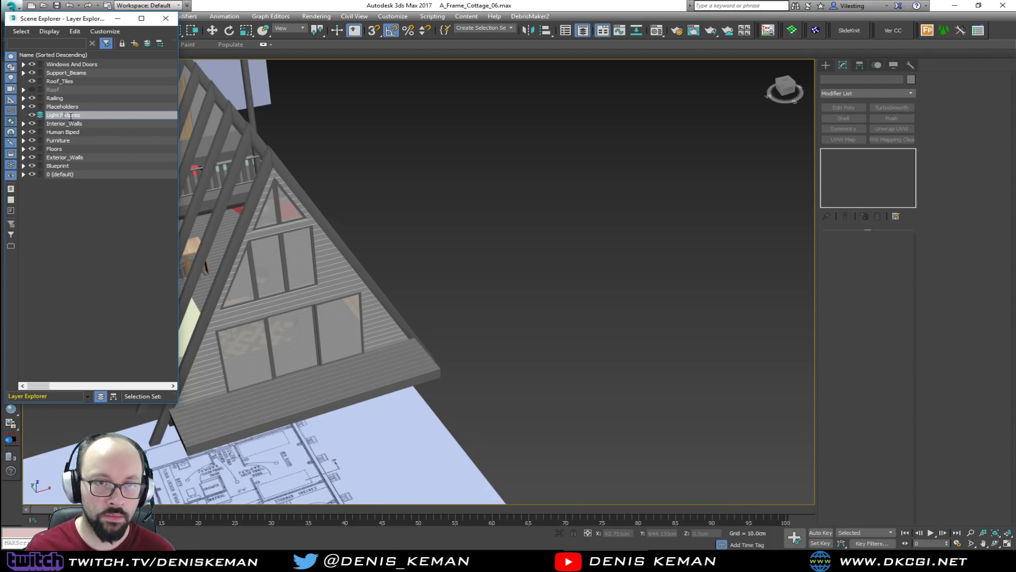
text(i)
key(Return)
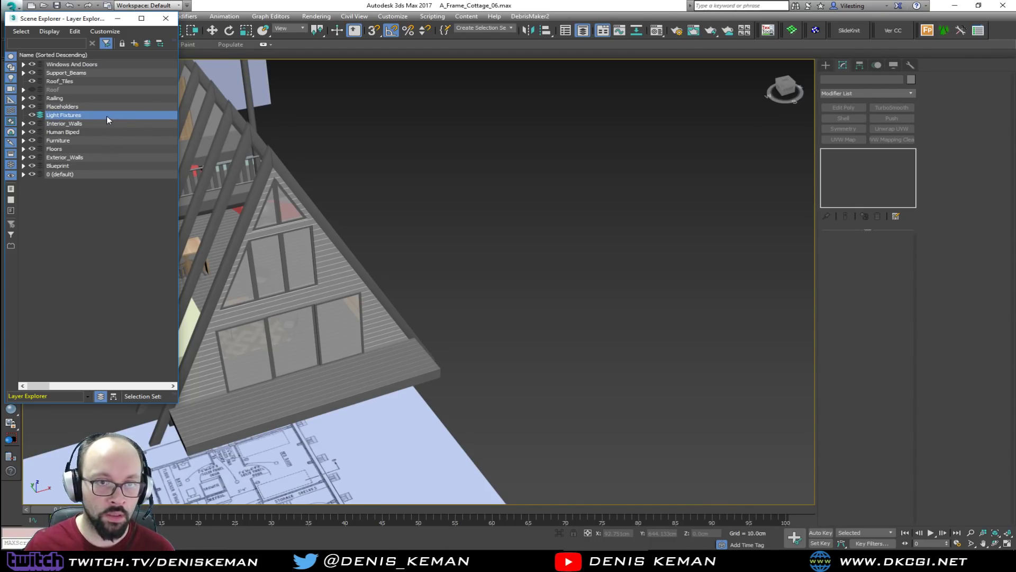
Nest the Light Fixtures layer inside the Furniture layer and select it
drag(68, 118, 71, 142)
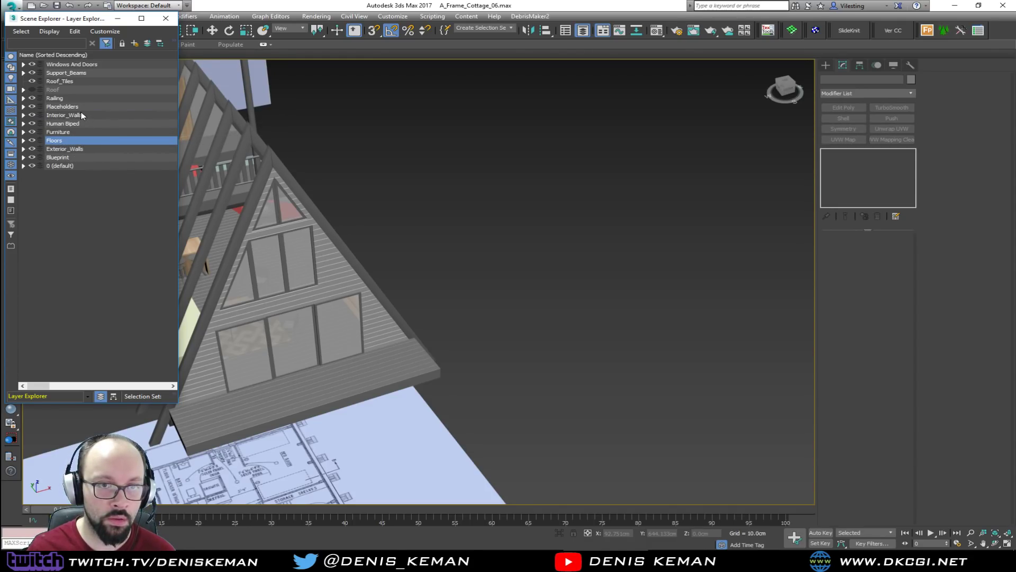
click(24, 132)
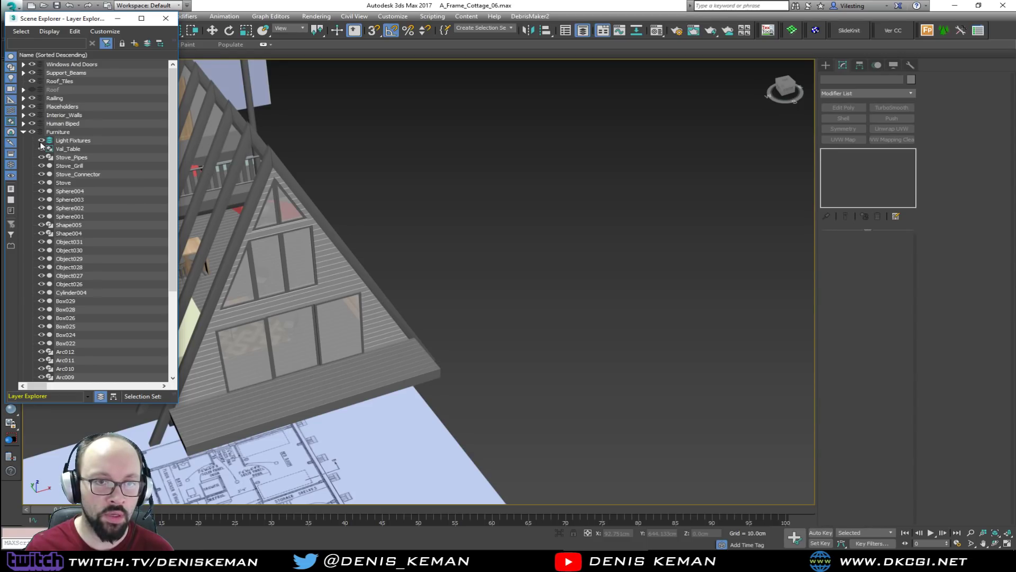
click(75, 141)
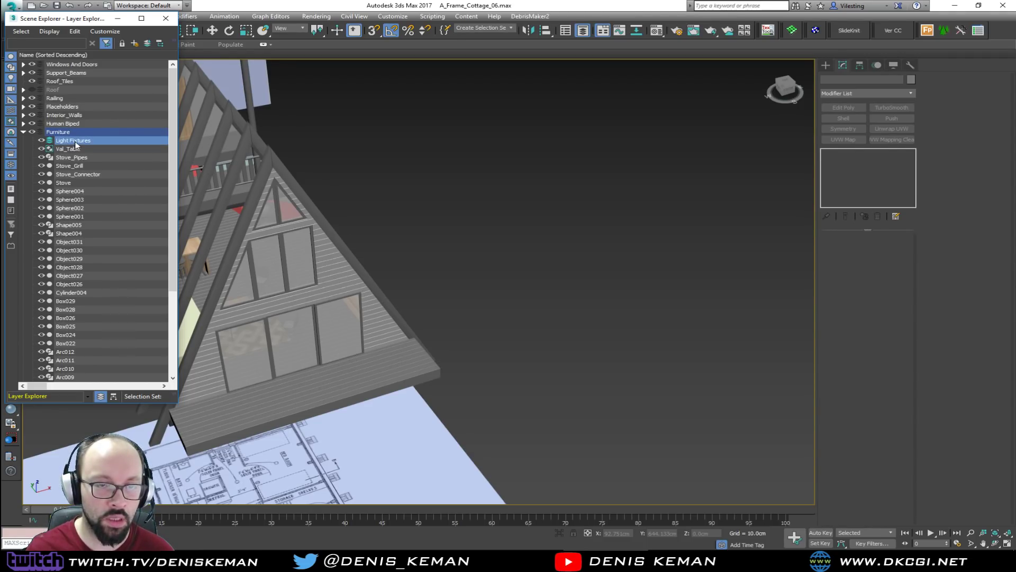
Merge the floor lamp file into the cottage scene and place the lamp in the empty space beside the building
alt+middle_drag(437, 243, 185, 222)
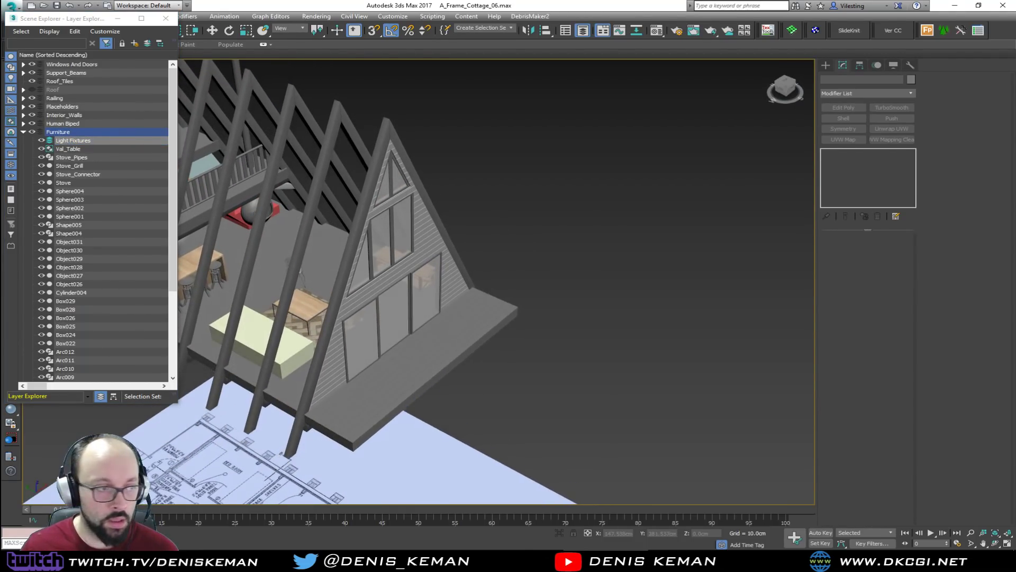
drag(509, 261, 631, 260)
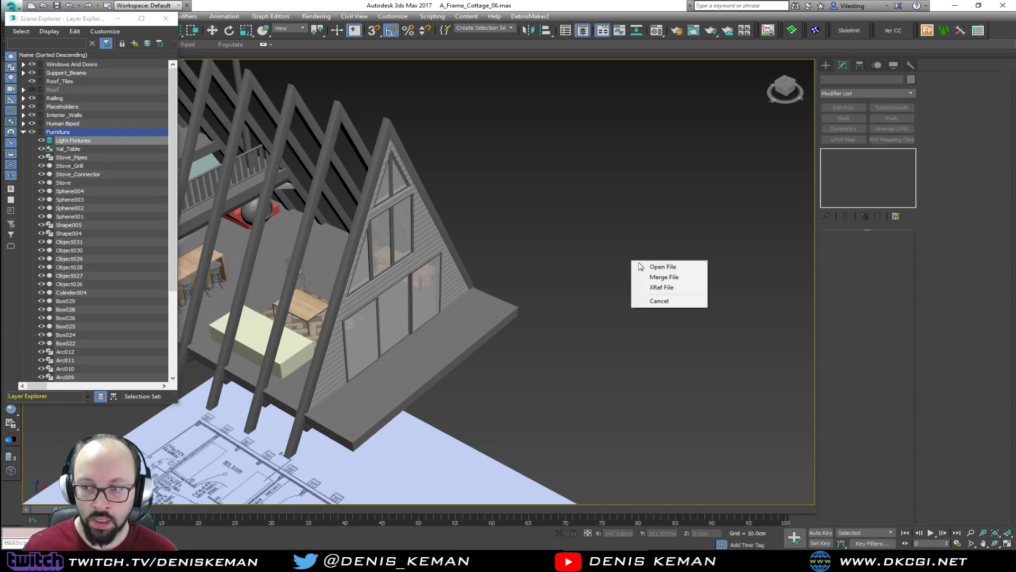
click(663, 278)
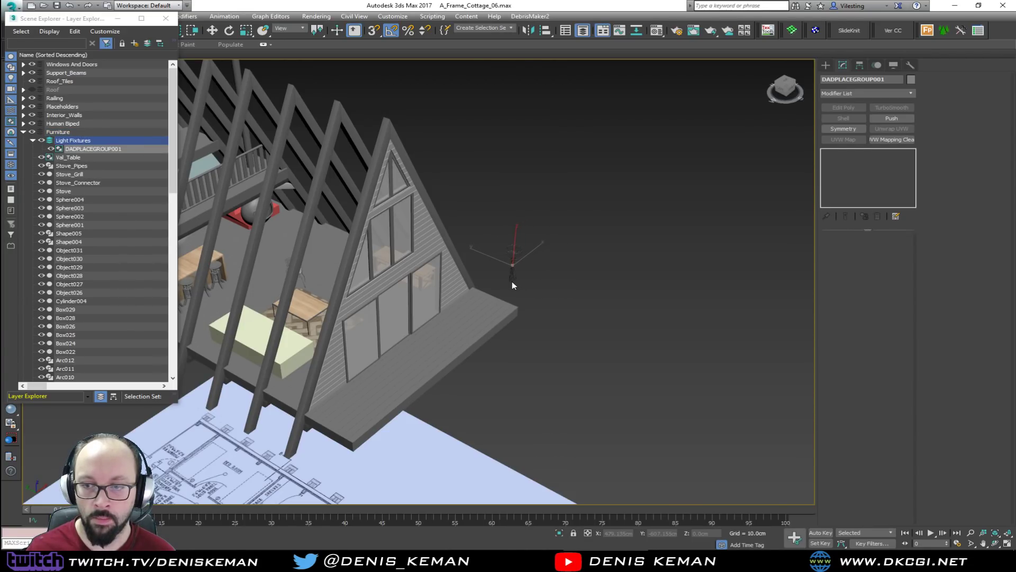
click(512, 284)
alt+middle_drag(532, 300, 503, 313)
click(517, 310)
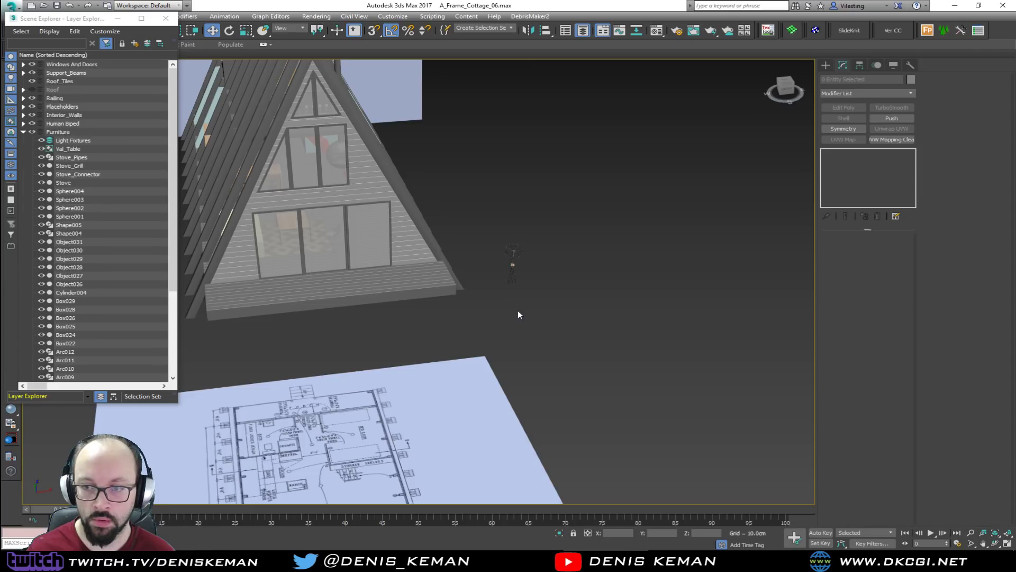
Select all the merged lamp parts beside the cottage and add them to the Light Fixtures layer
click(56, 142)
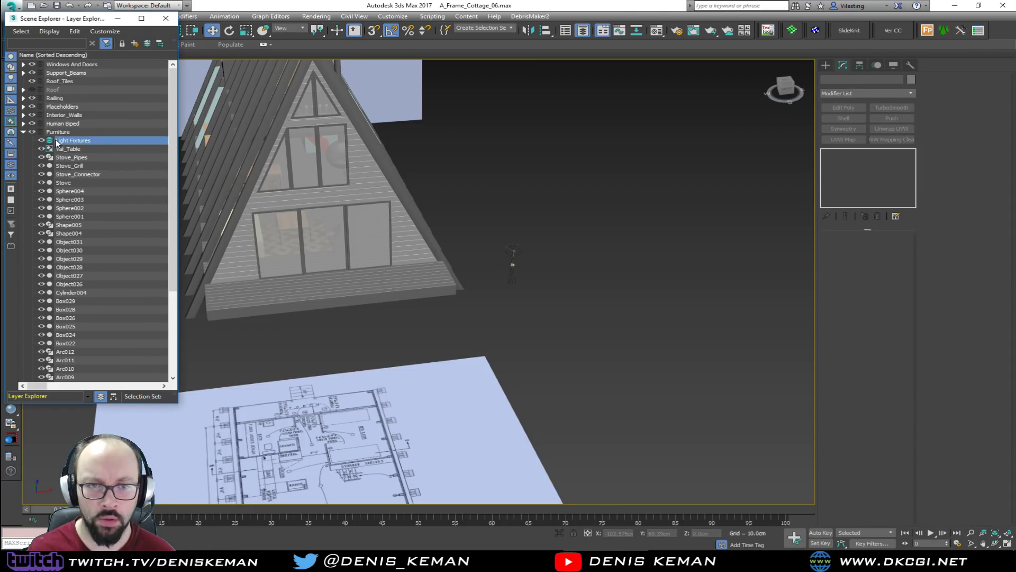
drag(540, 233, 504, 300)
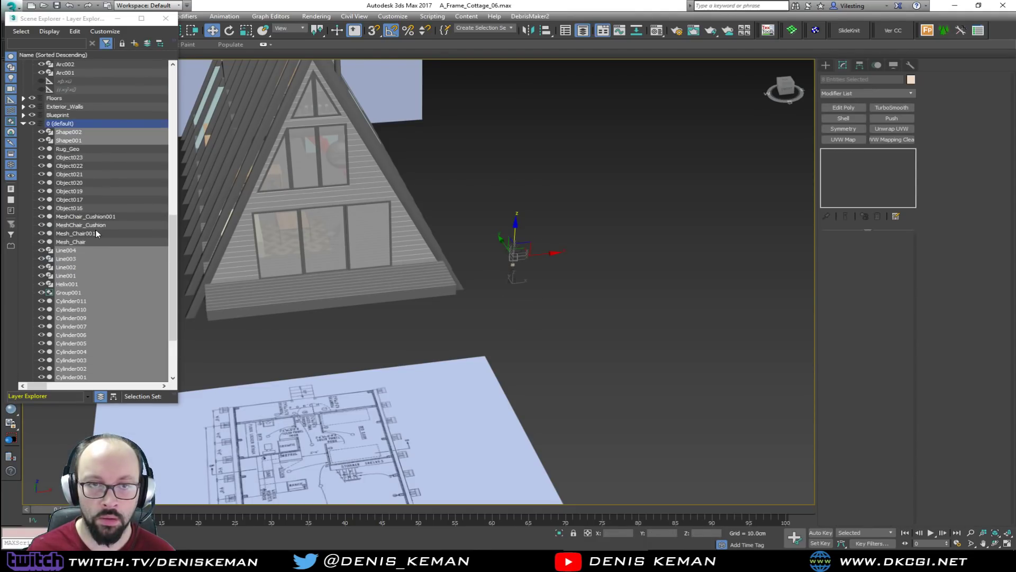
scroll(97, 234, up, 4)
scroll(95, 230, down, 2)
middle_drag(540, 269, 548, 284)
key(F3)
key(F3)
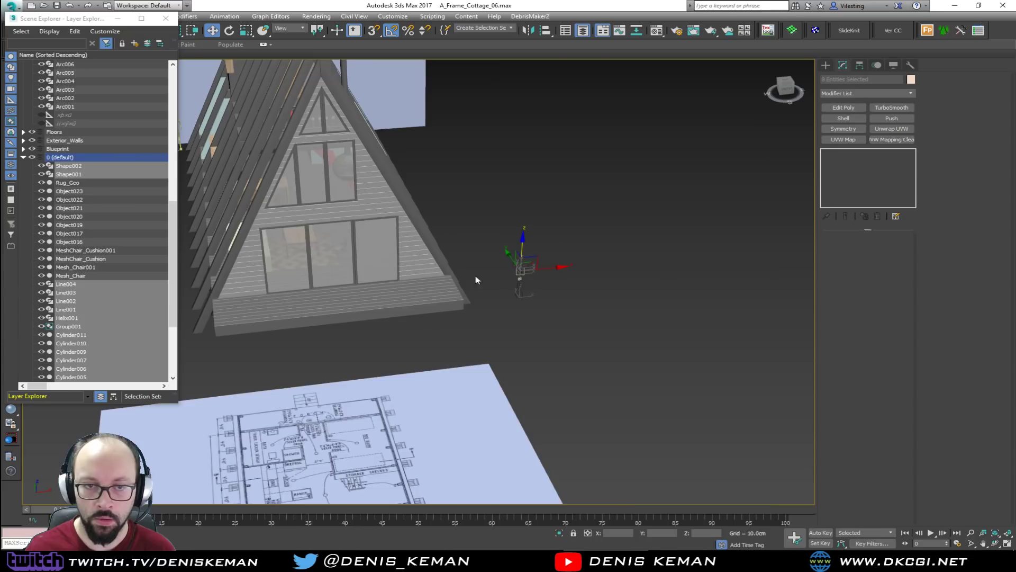
click(148, 44)
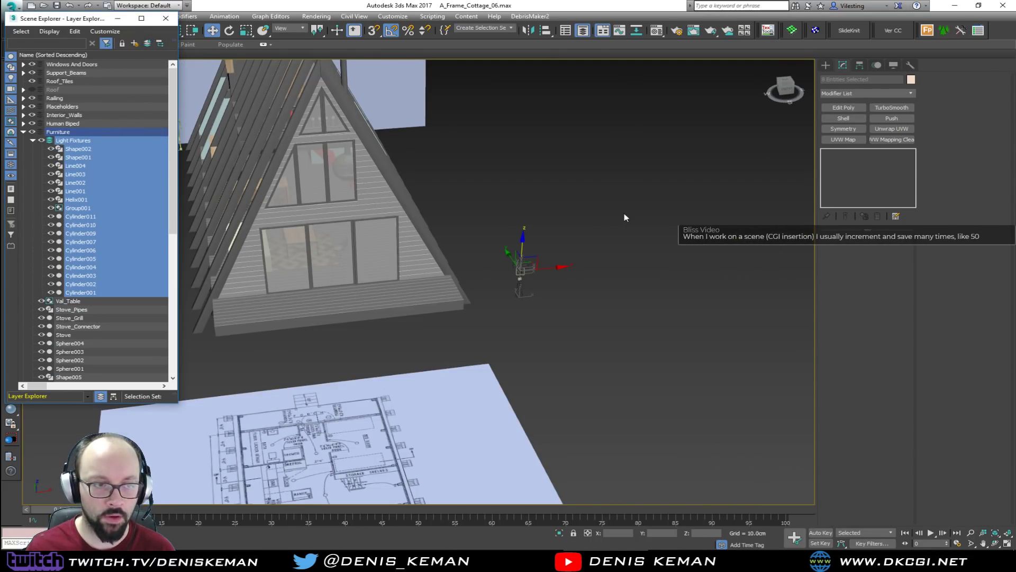
click(592, 222)
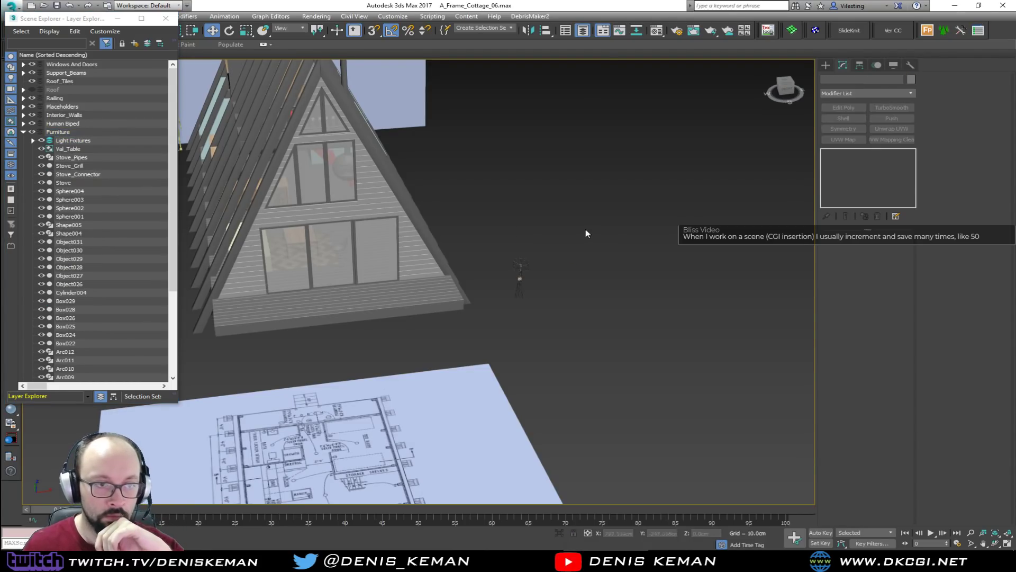
Reselect the whole lamp beside the cottage and close the Layer Explorer
key(z)
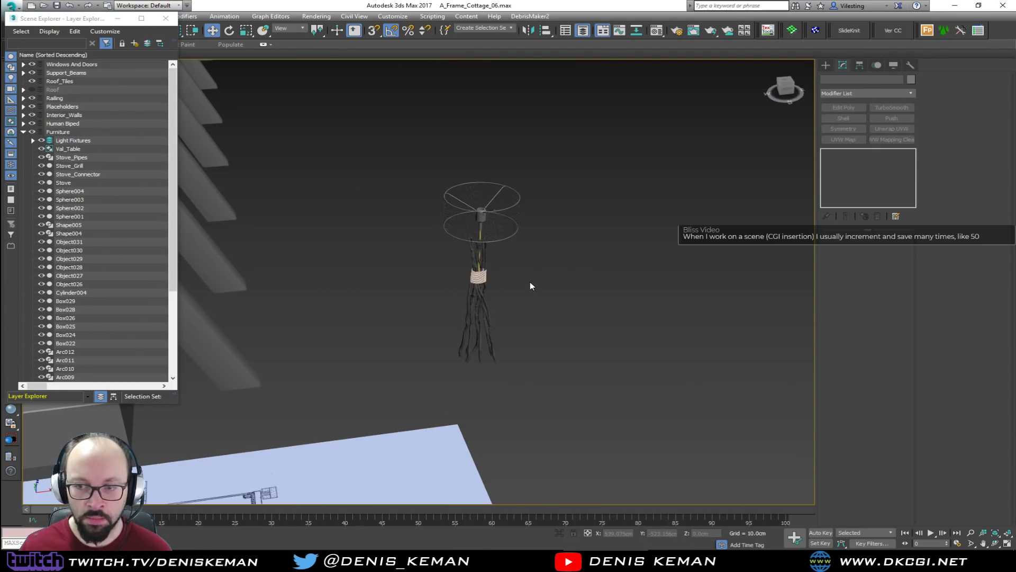
alt+middle_drag(548, 309, 570, 325)
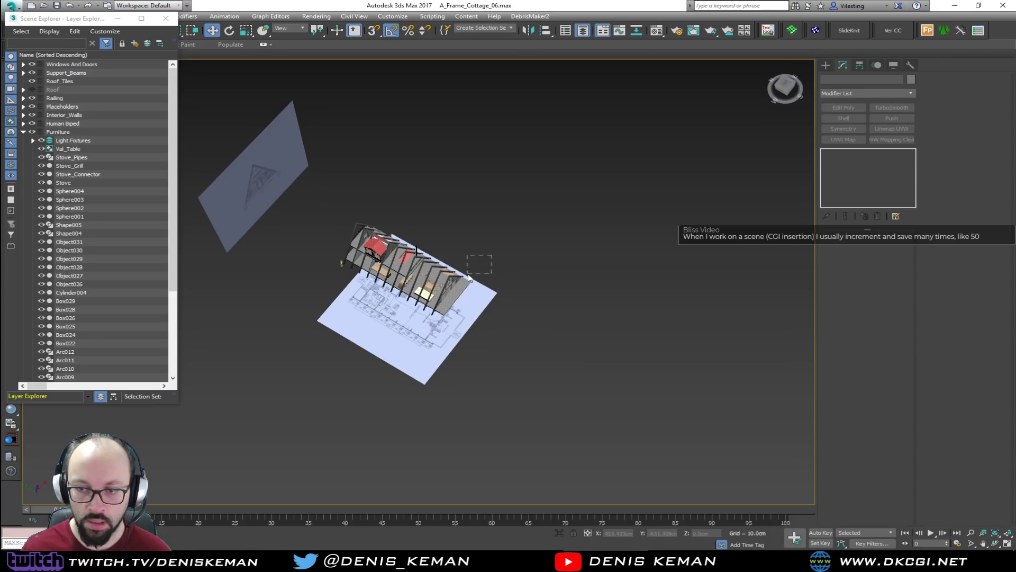
click(484, 262)
key(z)
alt+middle_drag(467, 274, 529, 233)
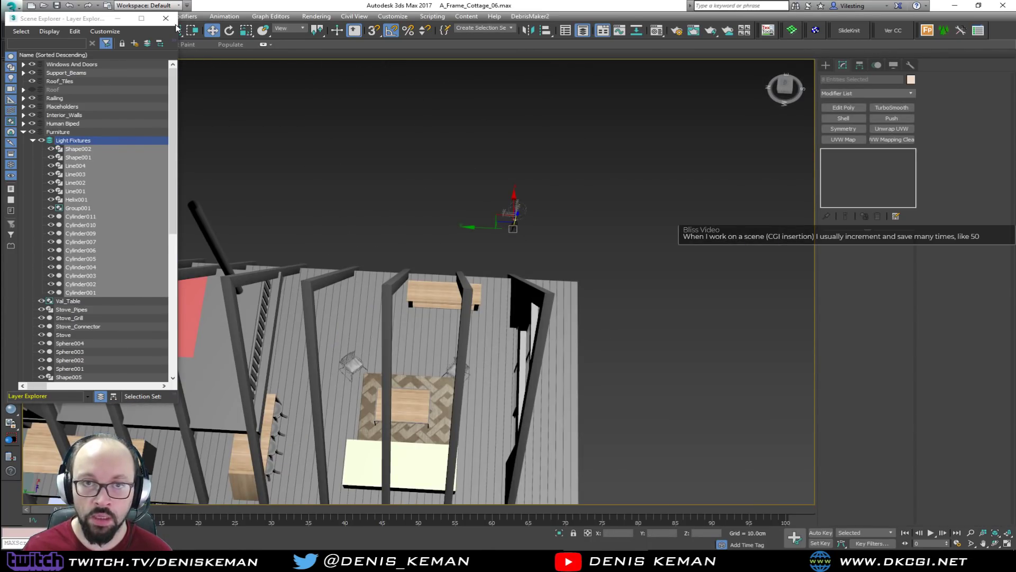
click(110, 21)
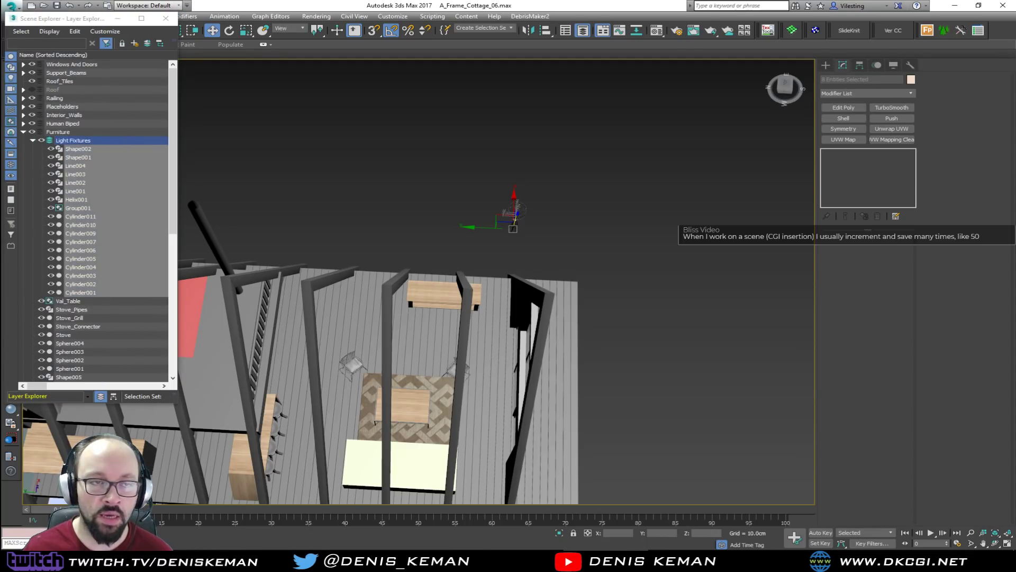
Move the lamp into the living area corner between the wooden console and the glazed front wall
alt+middle_drag(526, 239, 493, 224)
drag(519, 235, 406, 246)
key(z)
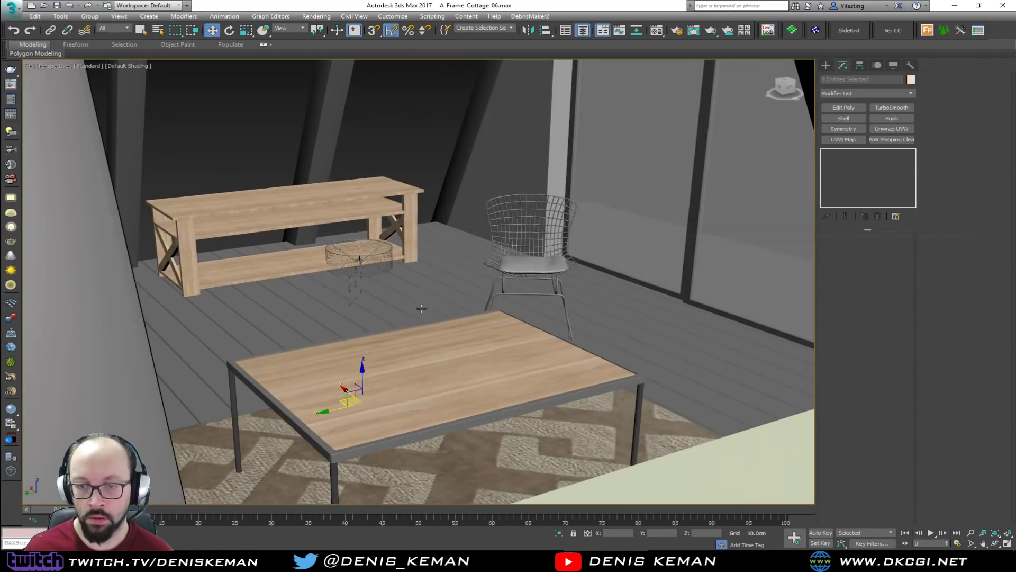
drag(362, 377, 436, 265)
key(z)
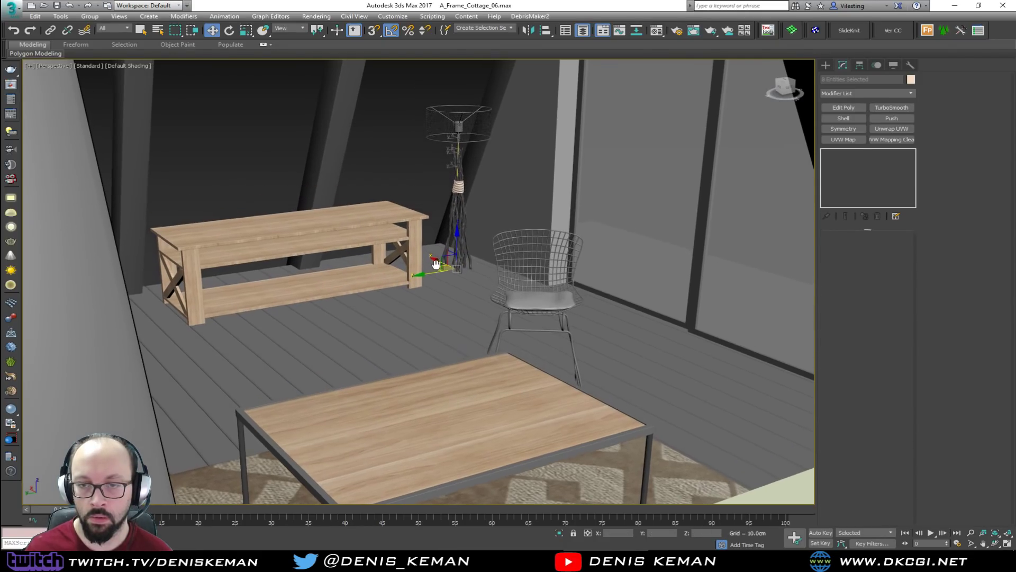
Examine the lamp's placement beside the wooden console, then its stem, shade and twig base up close
scroll(436, 265, down, 3)
click(373, 228)
alt+middle_drag(392, 255, 406, 248)
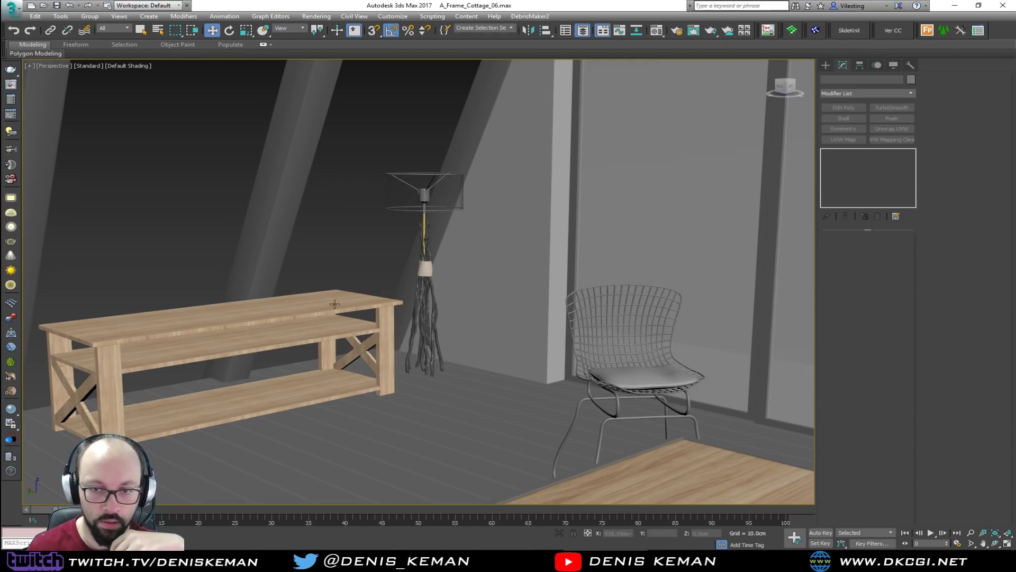
middle_drag(305, 315, 342, 285)
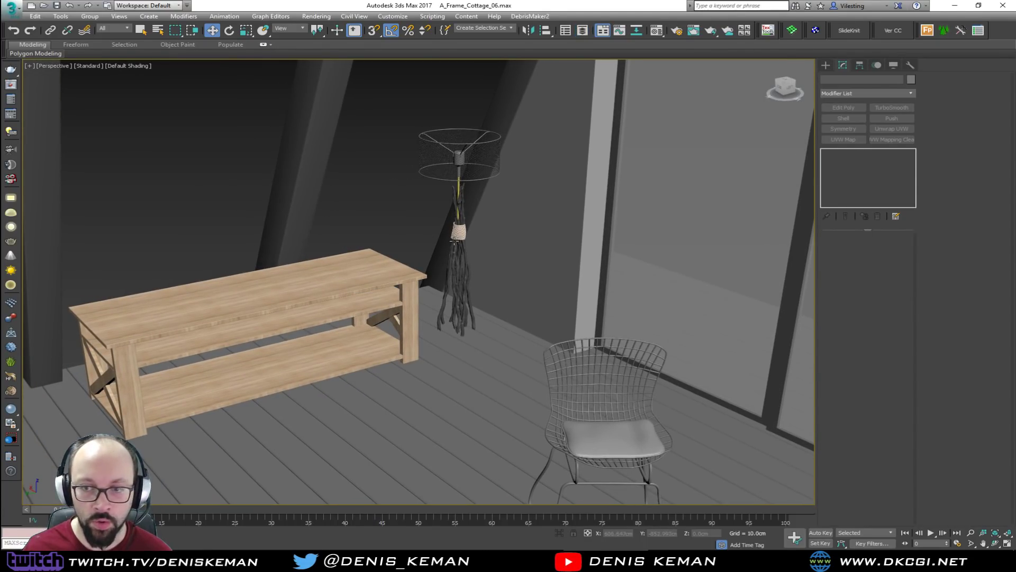
middle_drag(345, 304, 593, 251)
middle_drag(411, 326, 355, 241)
middle_drag(355, 241, 417, 298)
click(398, 269)
click(475, 254)
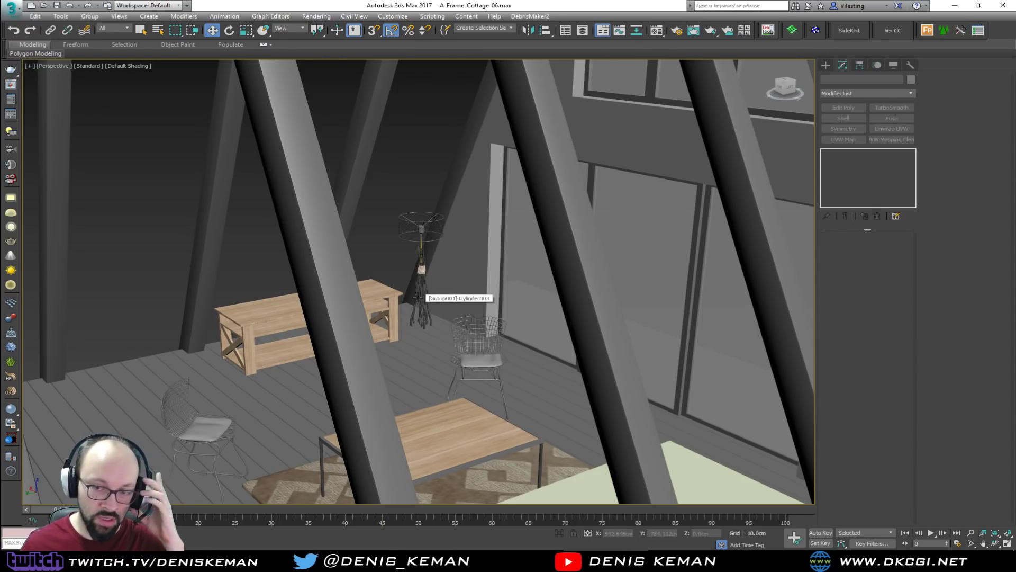
scroll(420, 274, up, 5)
scroll(419, 273, up, 3)
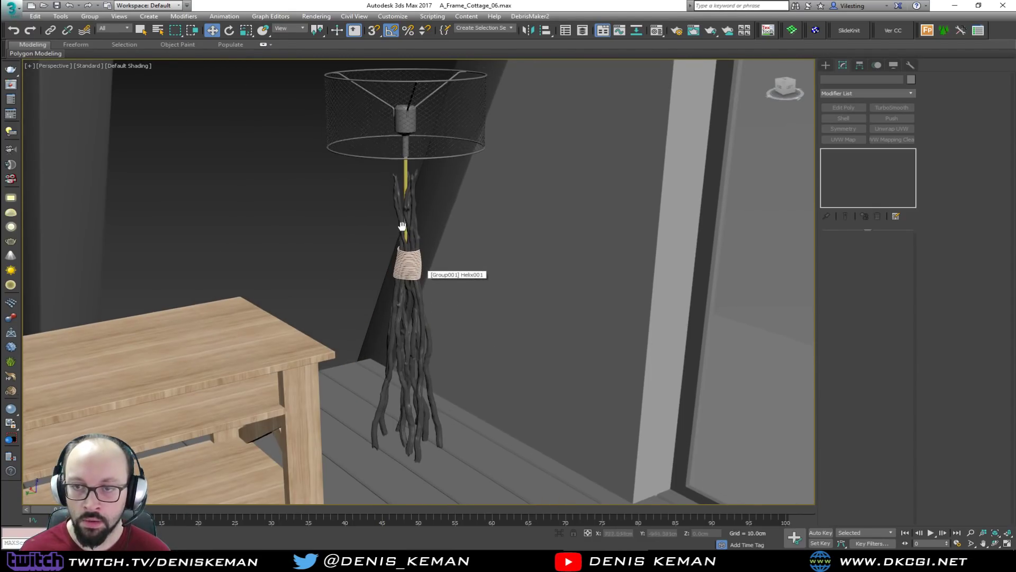
alt+middle_drag(420, 273, 417, 250)
click(417, 250)
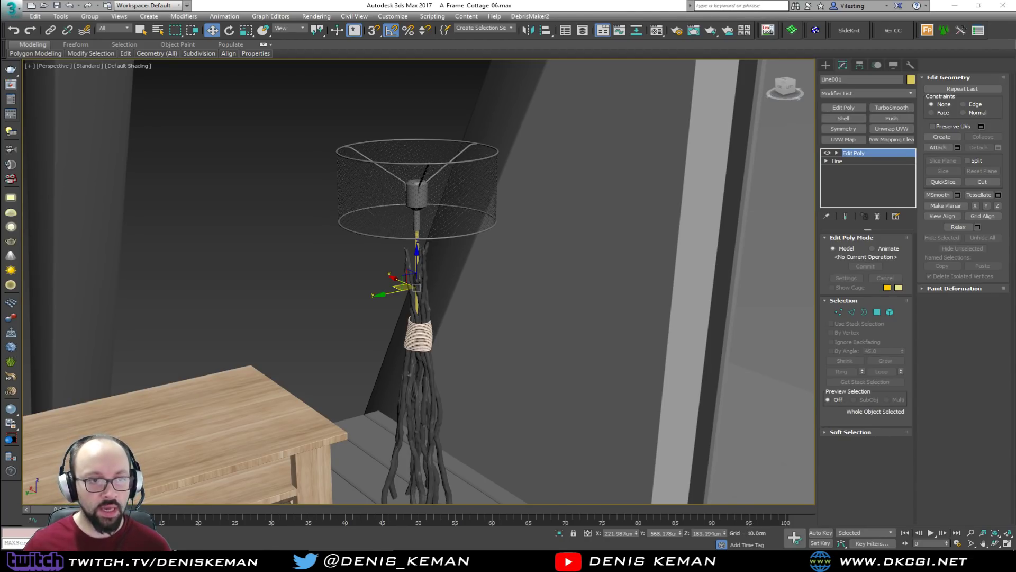
click(353, 278)
Examine the rest of the interior from the console and seating area to the hanging stove and the floor around it
middle_drag(396, 292, 445, 172)
scroll(448, 170, down, 4)
alt+middle_drag(439, 178, 572, 224)
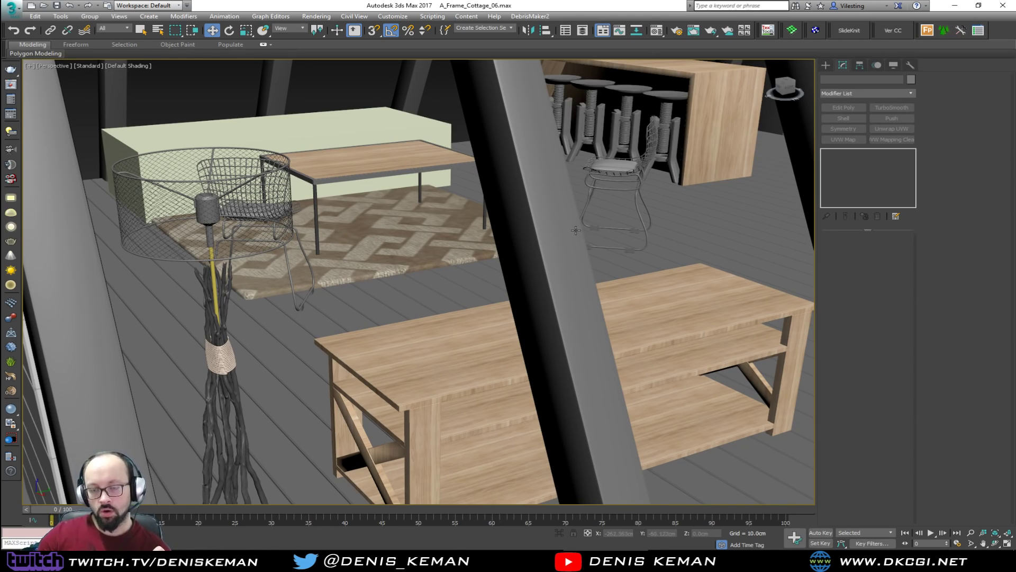
middle_drag(616, 200, 514, 307)
scroll(515, 306, down, 3)
alt+middle_drag(547, 241, 686, 235)
middle_drag(455, 257, 509, 230)
mouse_move(391, 238)
middle_down()
mouse_move(490, 193)
mouse_move(467, 211)
mouse_move(497, 256)
middle_up()
scroll(477, 202, down, 2)
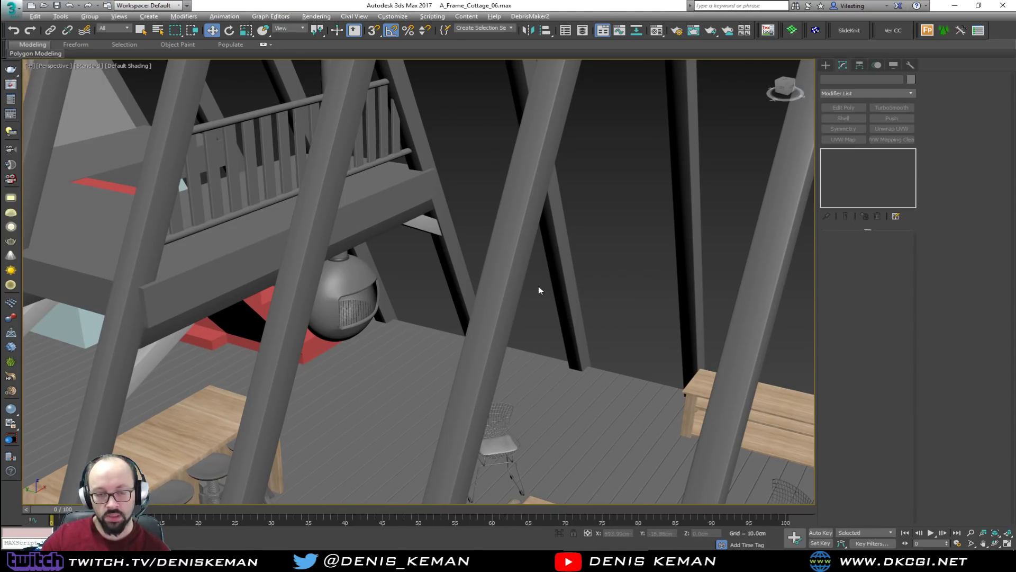
scroll(538, 287, up, 5)
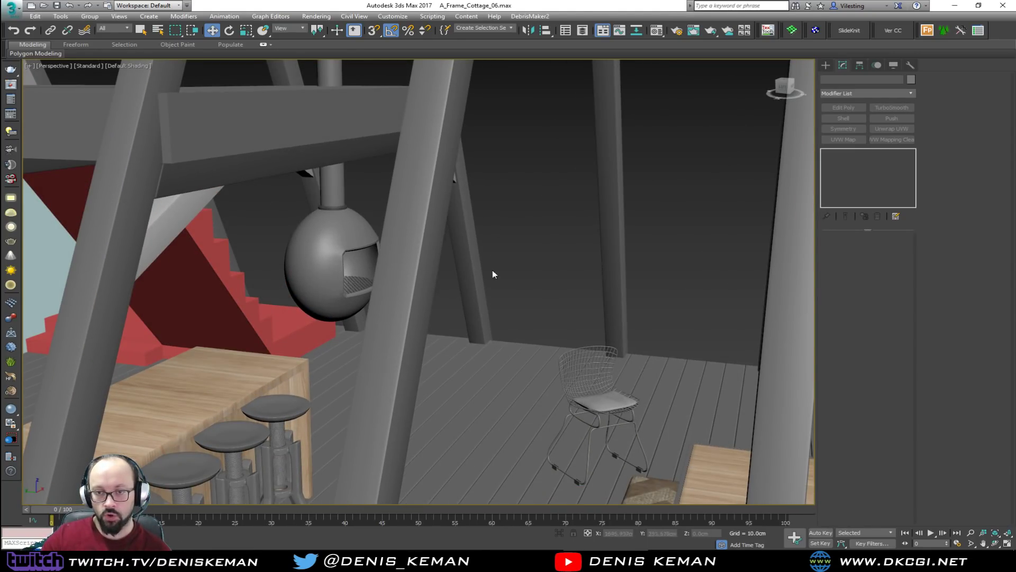
scroll(328, 281, up, 5)
alt+middle_drag(328, 281, 400, 275)
middle_drag(435, 319, 354, 282)
scroll(392, 309, down, 6)
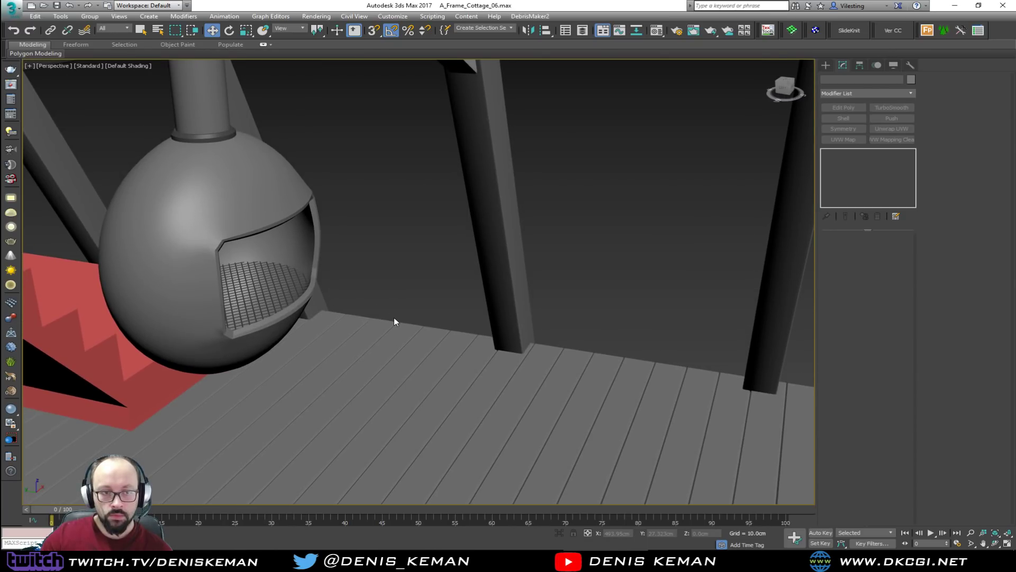